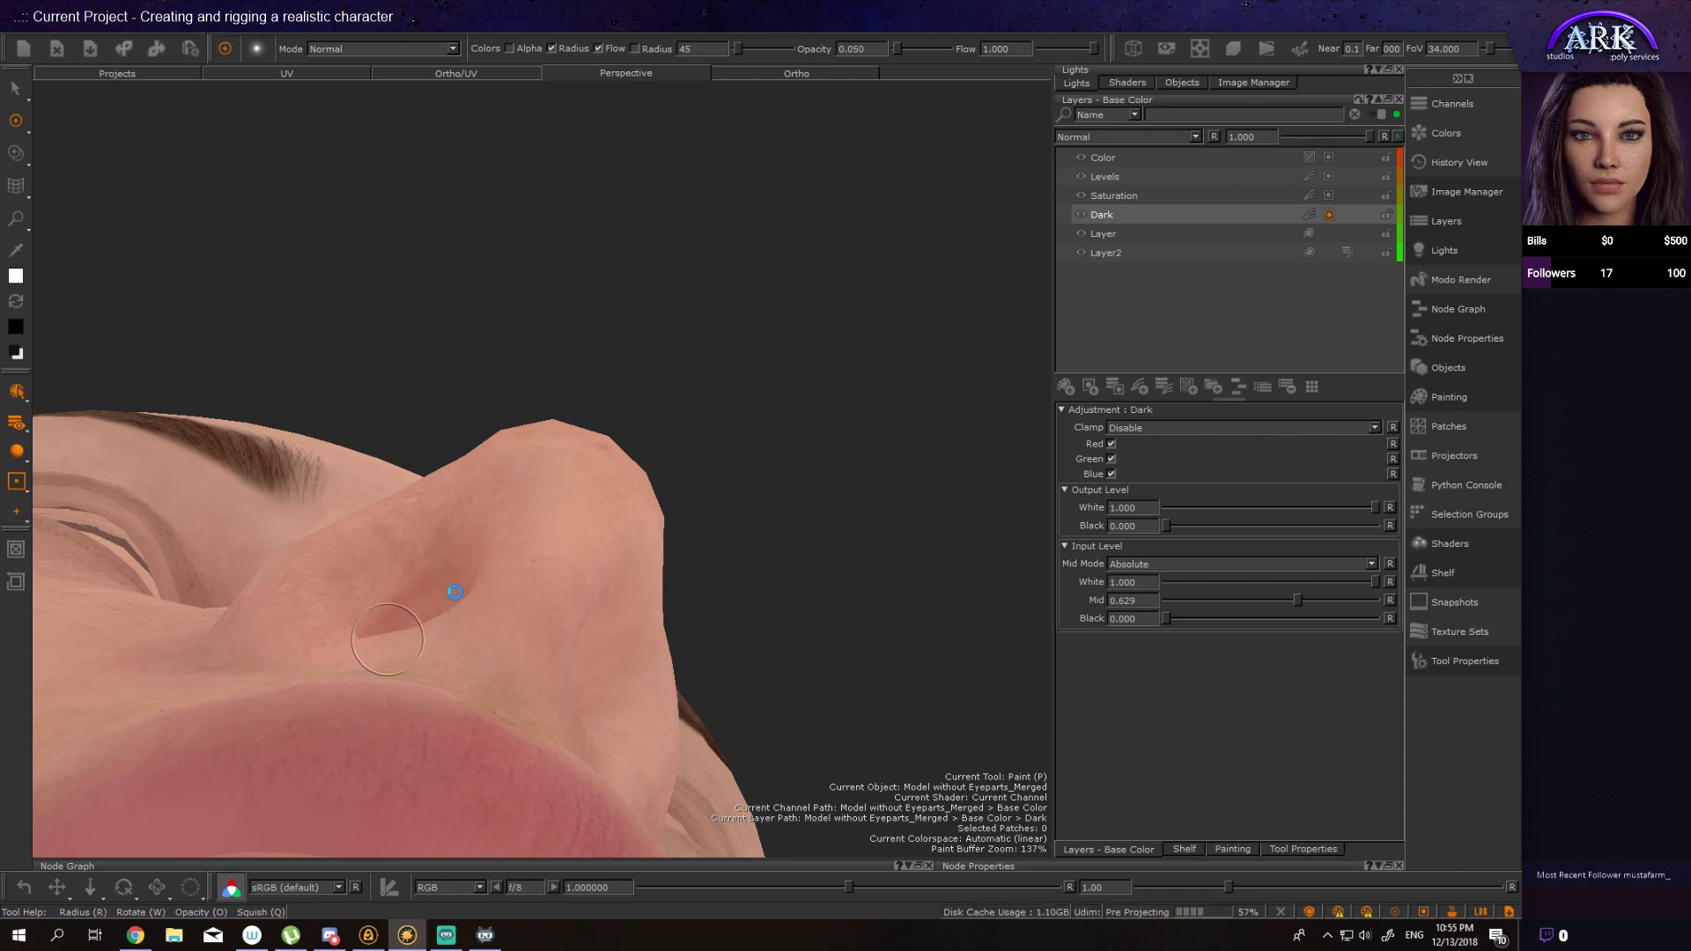
Step: Darken the inside of both nostrils in the 3D view by painting on the Dark adjustment layer's mask
{"action": "mouse_move", "coordinate": [432, 602]}
{"action": "left_mouse_down", "text": "alt"}
{"action": "mouse_move", "coordinate": [418, 611]}
{"action": "mouse_move", "coordinate": [418, 557]}
{"action": "left_mouse_up", "text": "alt"}
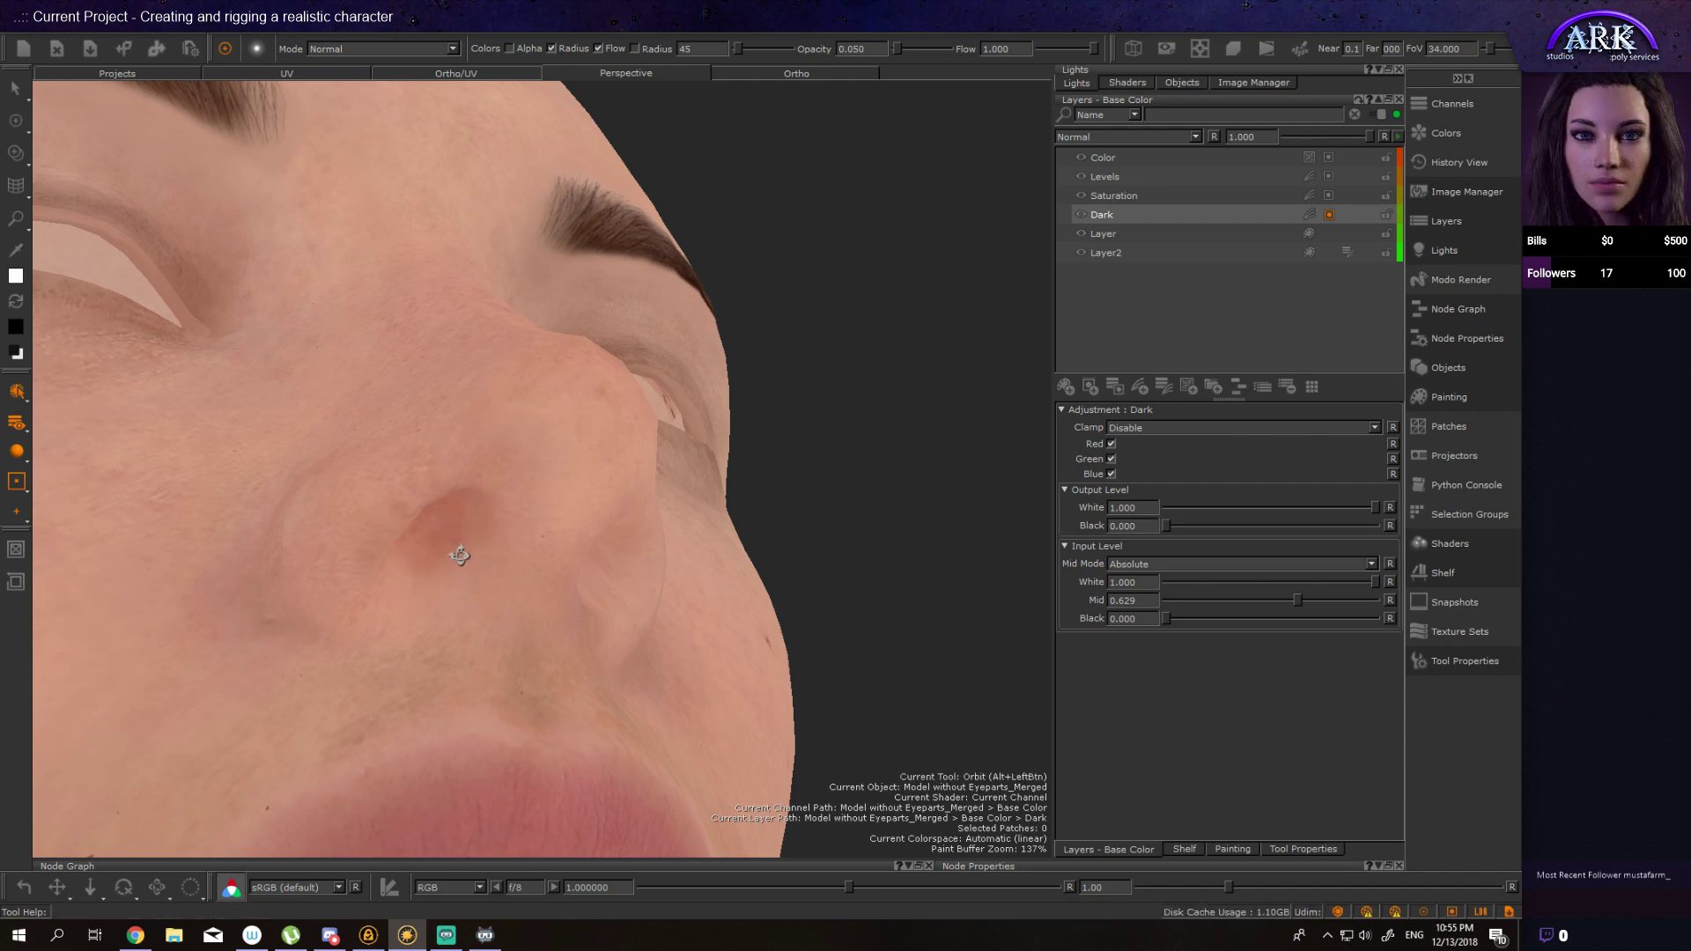
{"action": "mouse_move", "coordinate": [418, 568]}
{"action": "left_mouse_down", "text": "alt"}
{"action": "mouse_move", "coordinate": [438, 524]}
{"action": "mouse_move", "coordinate": [394, 496]}
{"action": "mouse_move", "coordinate": [365, 519]}
{"action": "left_mouse_up", "text": "alt"}
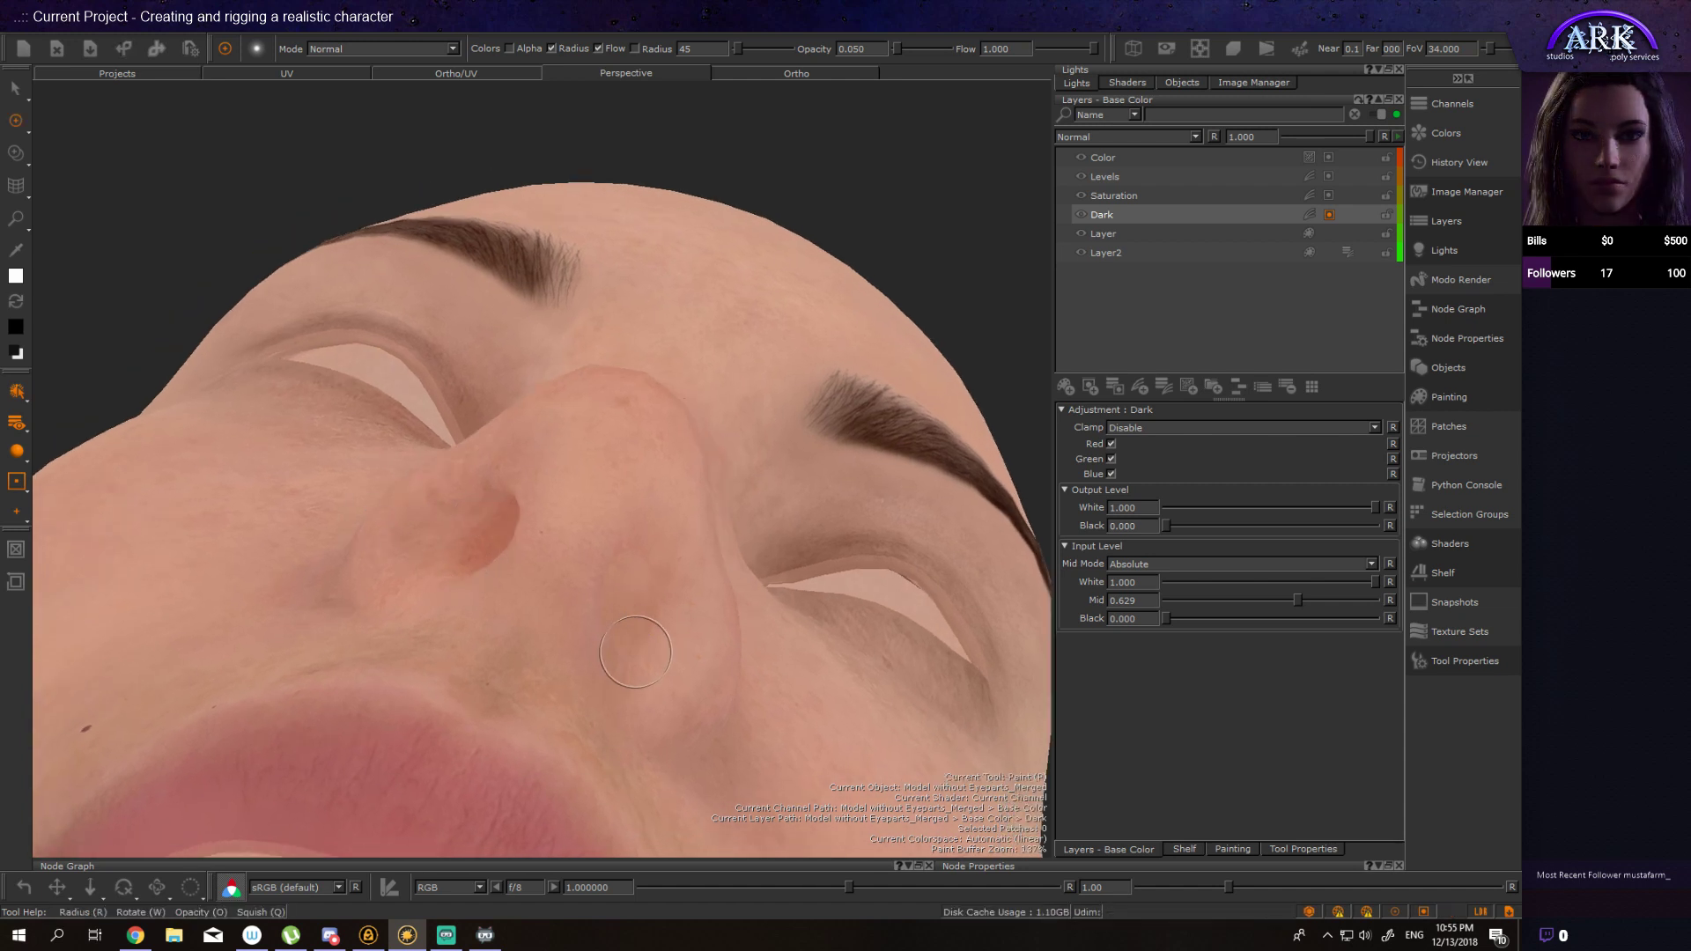
{"action": "left_click_drag", "start_coordinate": [649, 622], "coordinate": [620, 584], "text": "alt"}
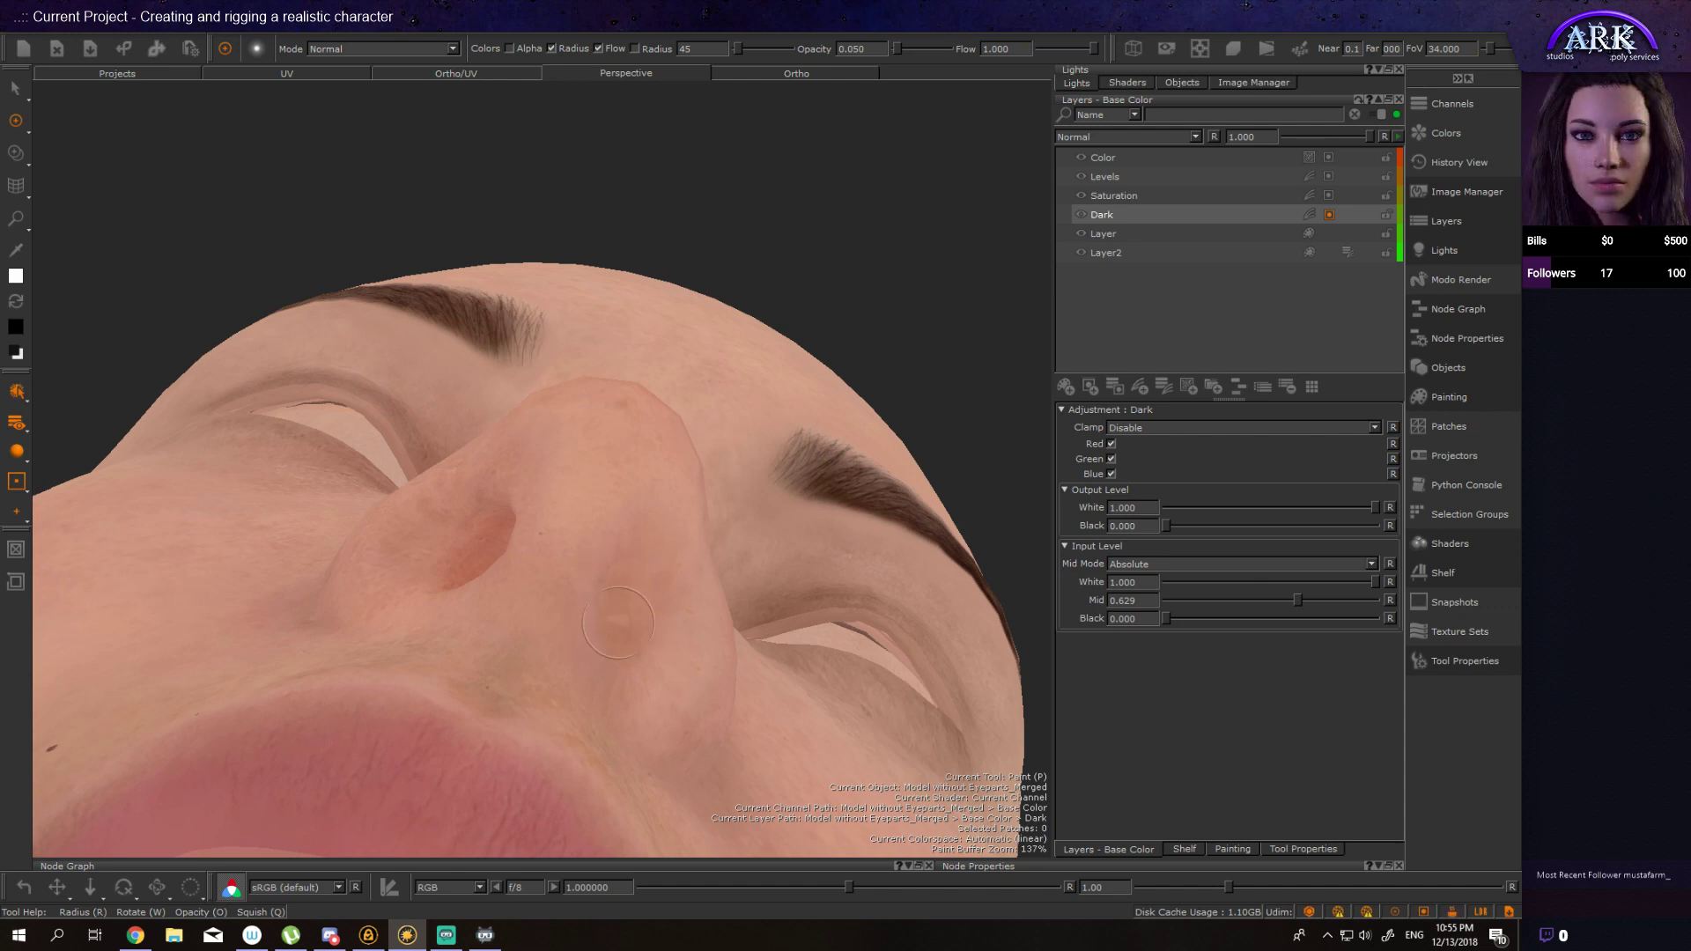
{"action": "mouse_move", "coordinate": [620, 598]}
{"action": "left_mouse_down", "text": "alt"}
{"action": "mouse_move", "coordinate": [573, 616]}
{"action": "mouse_move", "coordinate": [617, 616]}
{"action": "left_mouse_up", "text": "alt"}
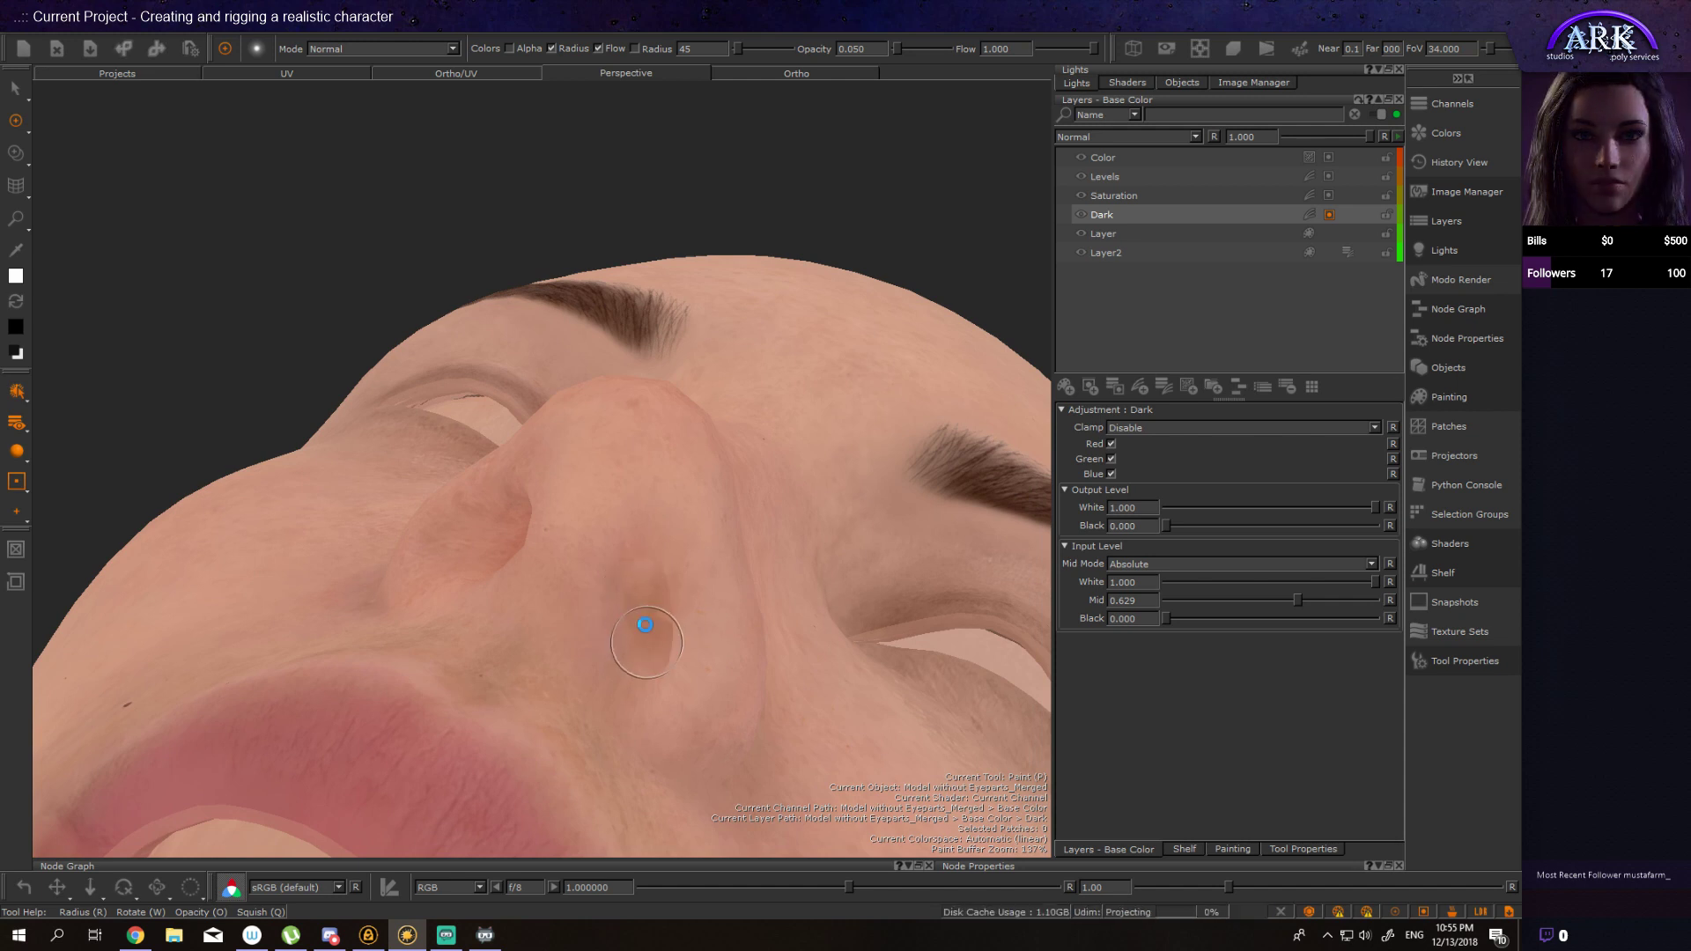
{"action": "mouse_move", "coordinate": [642, 623]}
{"action": "left_mouse_down", "text": "alt"}
{"action": "mouse_move", "coordinate": [690, 649]}
{"action": "mouse_move", "coordinate": [621, 622]}
{"action": "left_mouse_up", "text": "alt"}
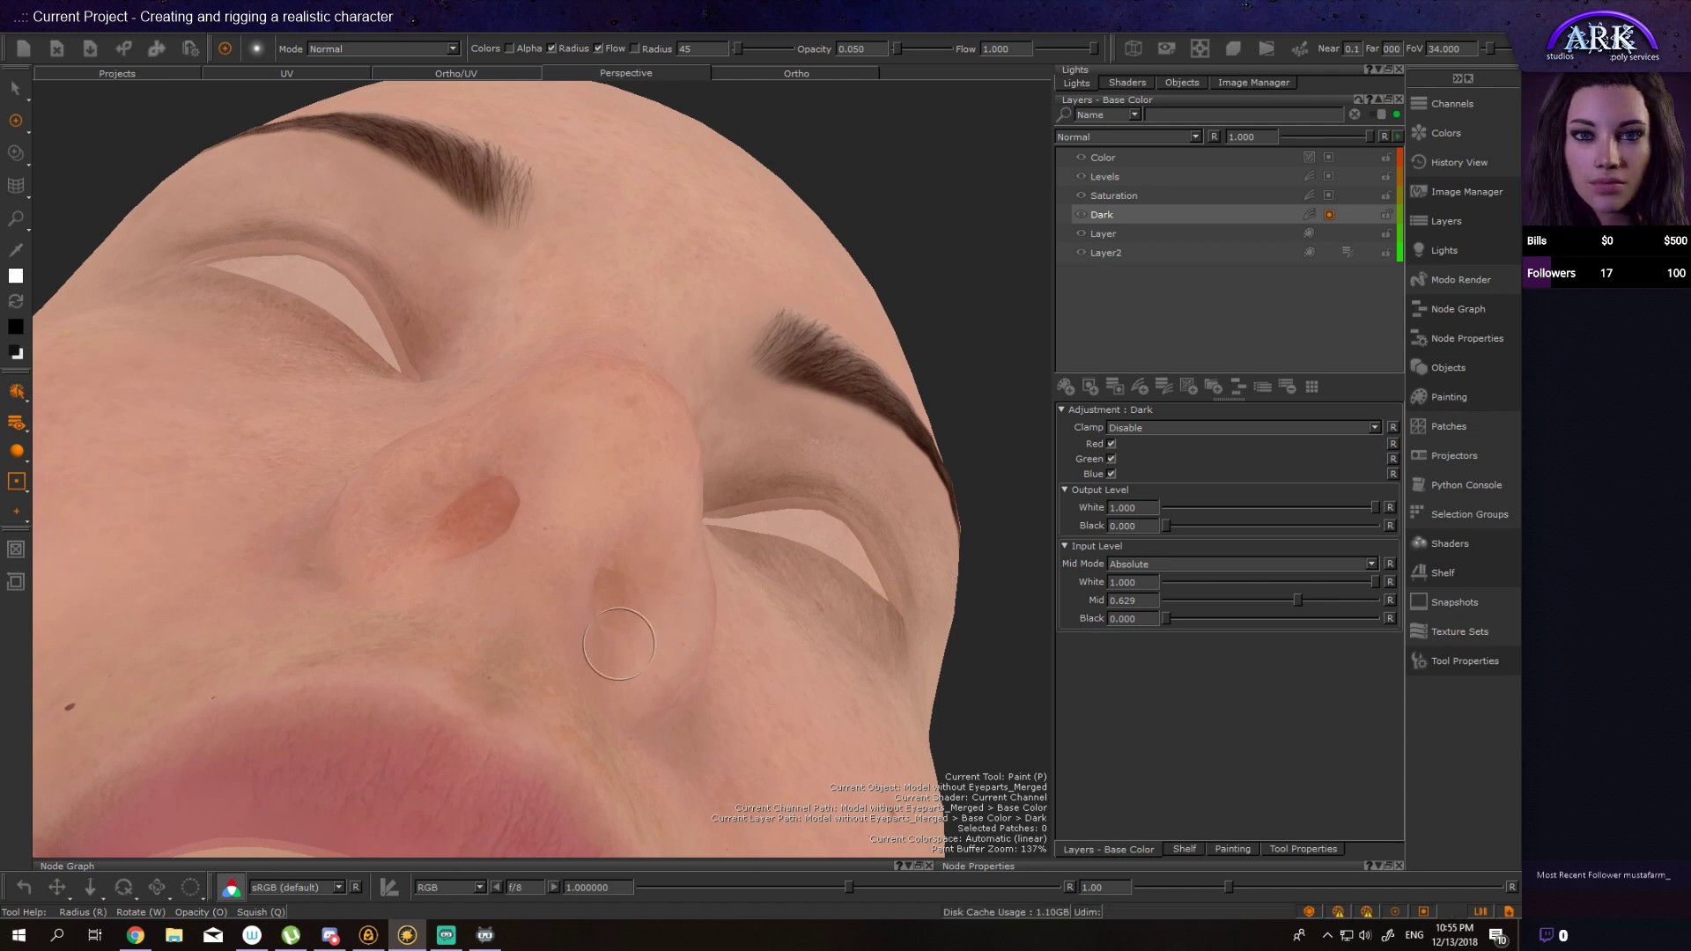
{"action": "left_click_drag", "start_coordinate": [626, 634], "coordinate": [617, 585], "text": "alt"}
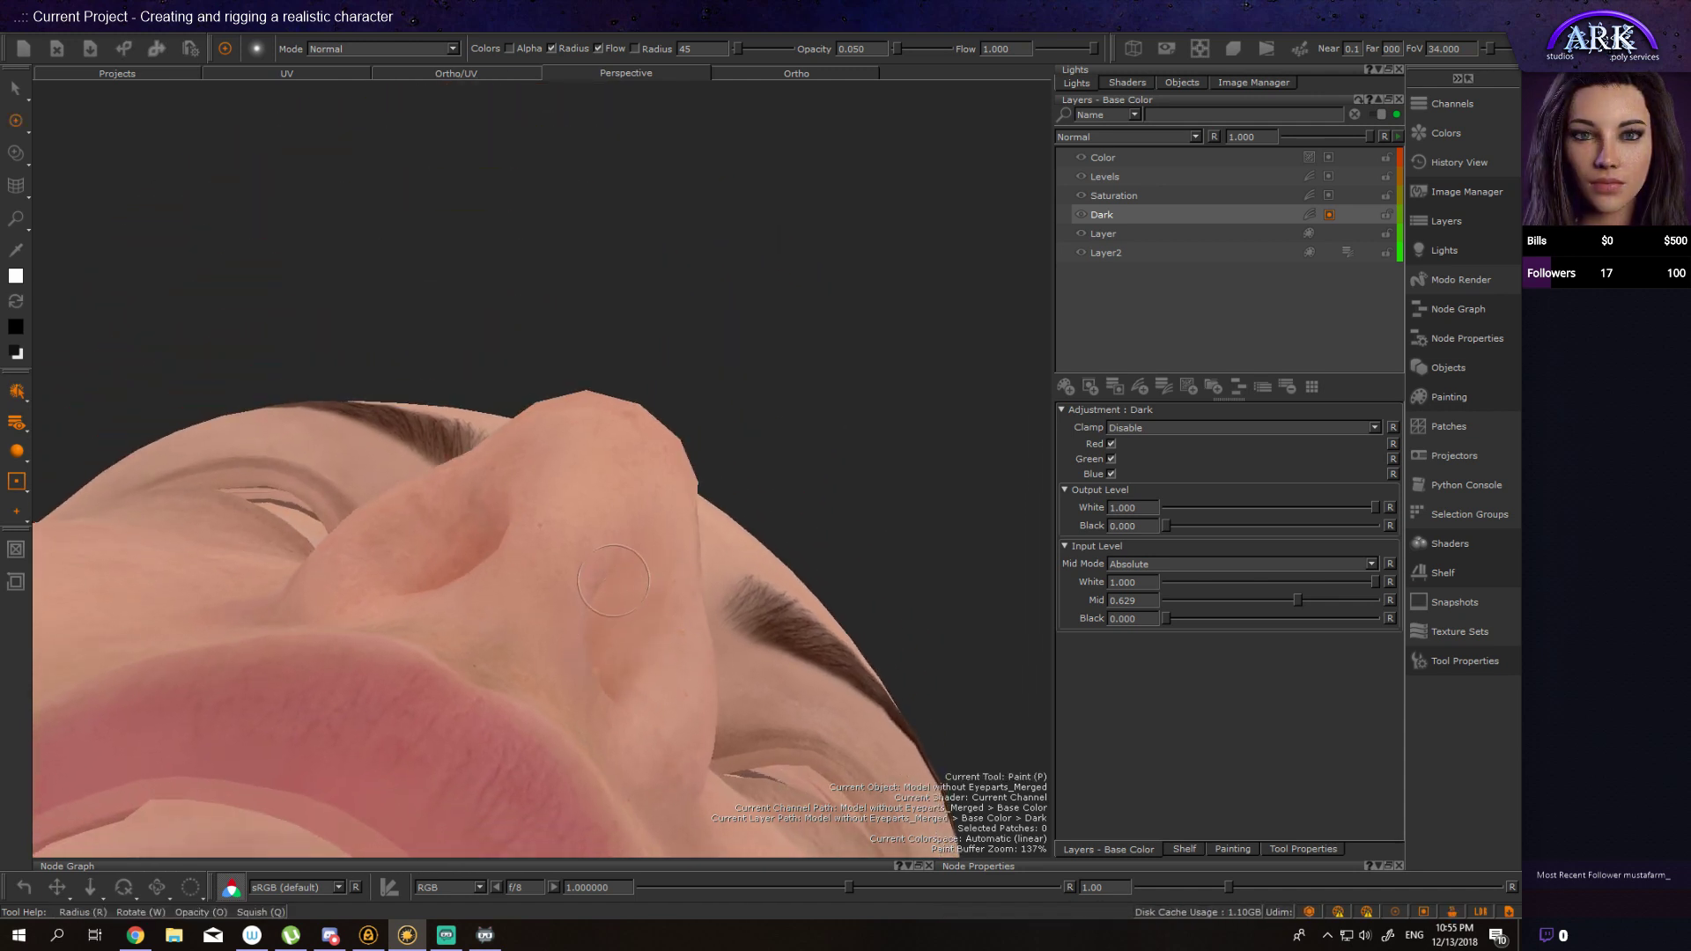
{"action": "mouse_move", "coordinate": [585, 690]}
{"action": "left_mouse_down", "text": "alt"}
{"action": "mouse_move", "coordinate": [596, 649]}
{"action": "mouse_move", "coordinate": [647, 616]}
{"action": "left_mouse_up", "text": "alt"}
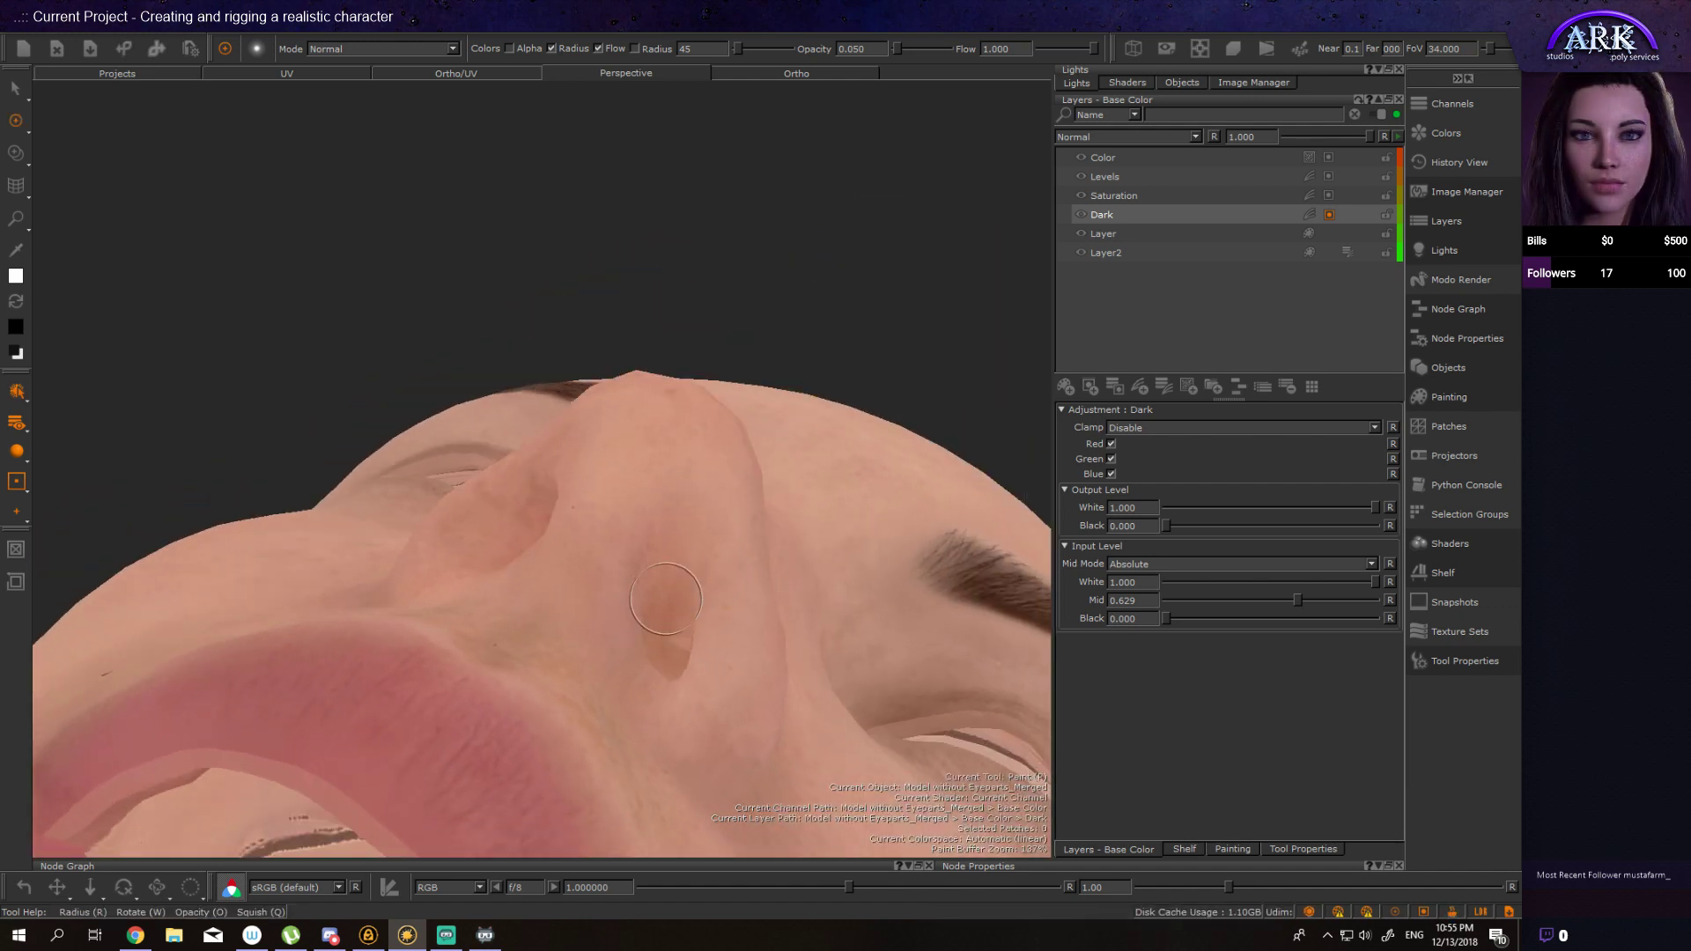
{"action": "left_click_drag", "start_coordinate": [661, 623], "coordinate": [621, 670], "text": "alt"}
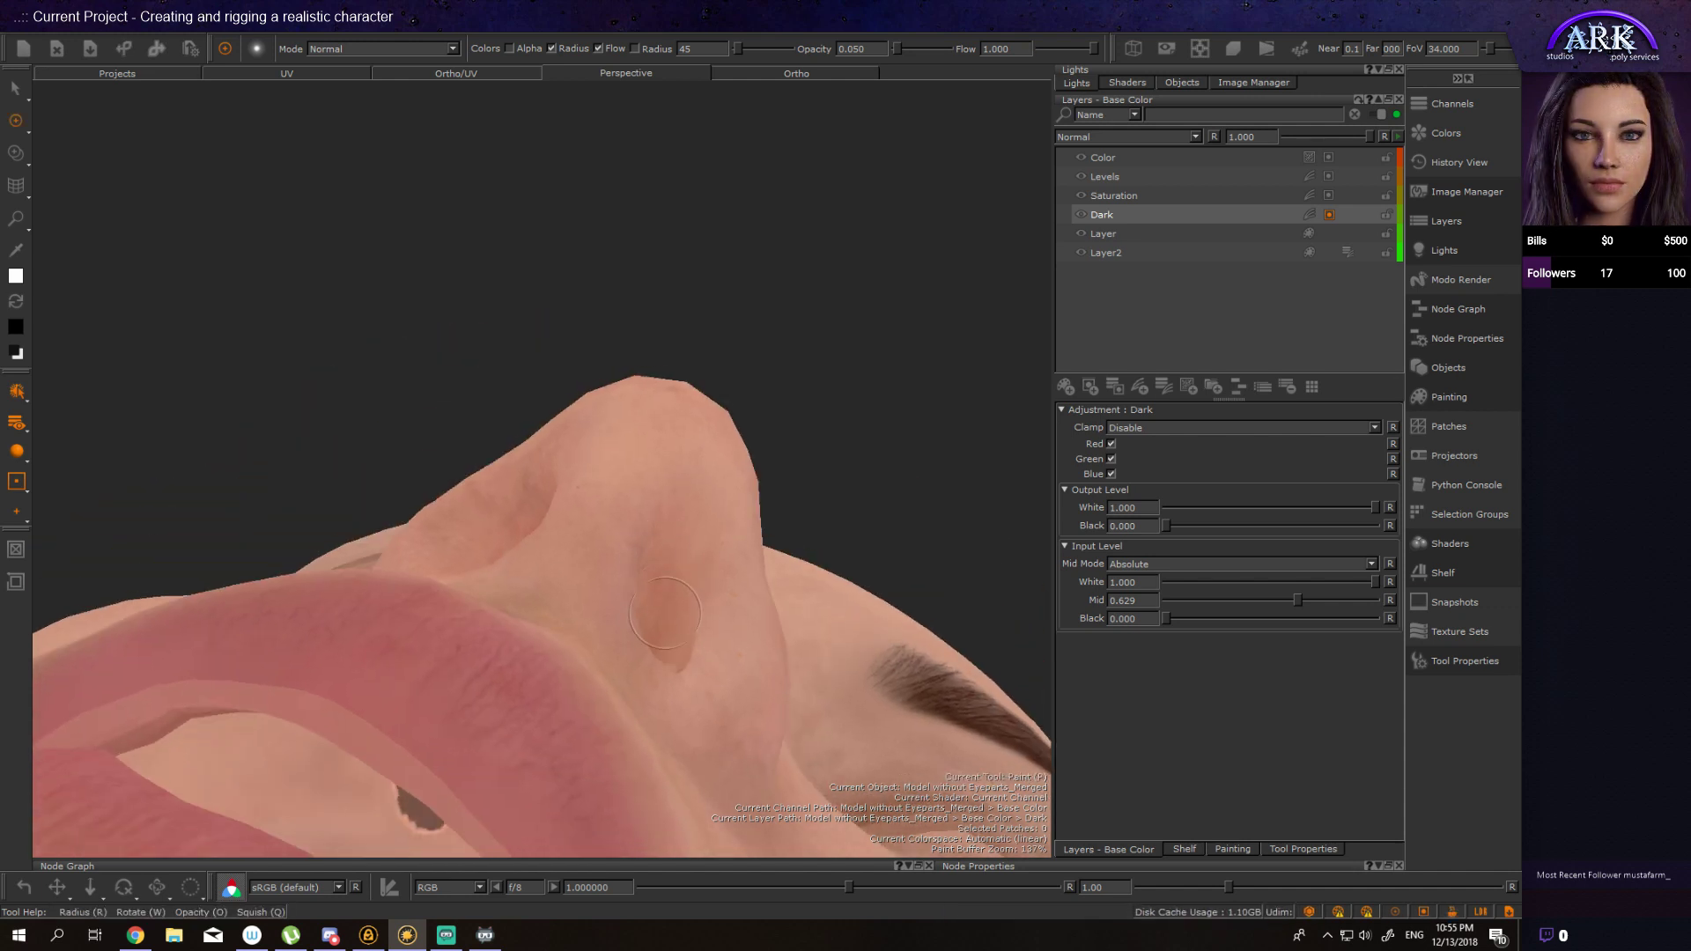
{"action": "mouse_move", "coordinate": [686, 627]}
{"action": "left_mouse_down", "text": "alt"}
{"action": "mouse_move", "coordinate": [717, 612]}
{"action": "mouse_move", "coordinate": [670, 578]}
{"action": "left_mouse_up", "text": "alt"}
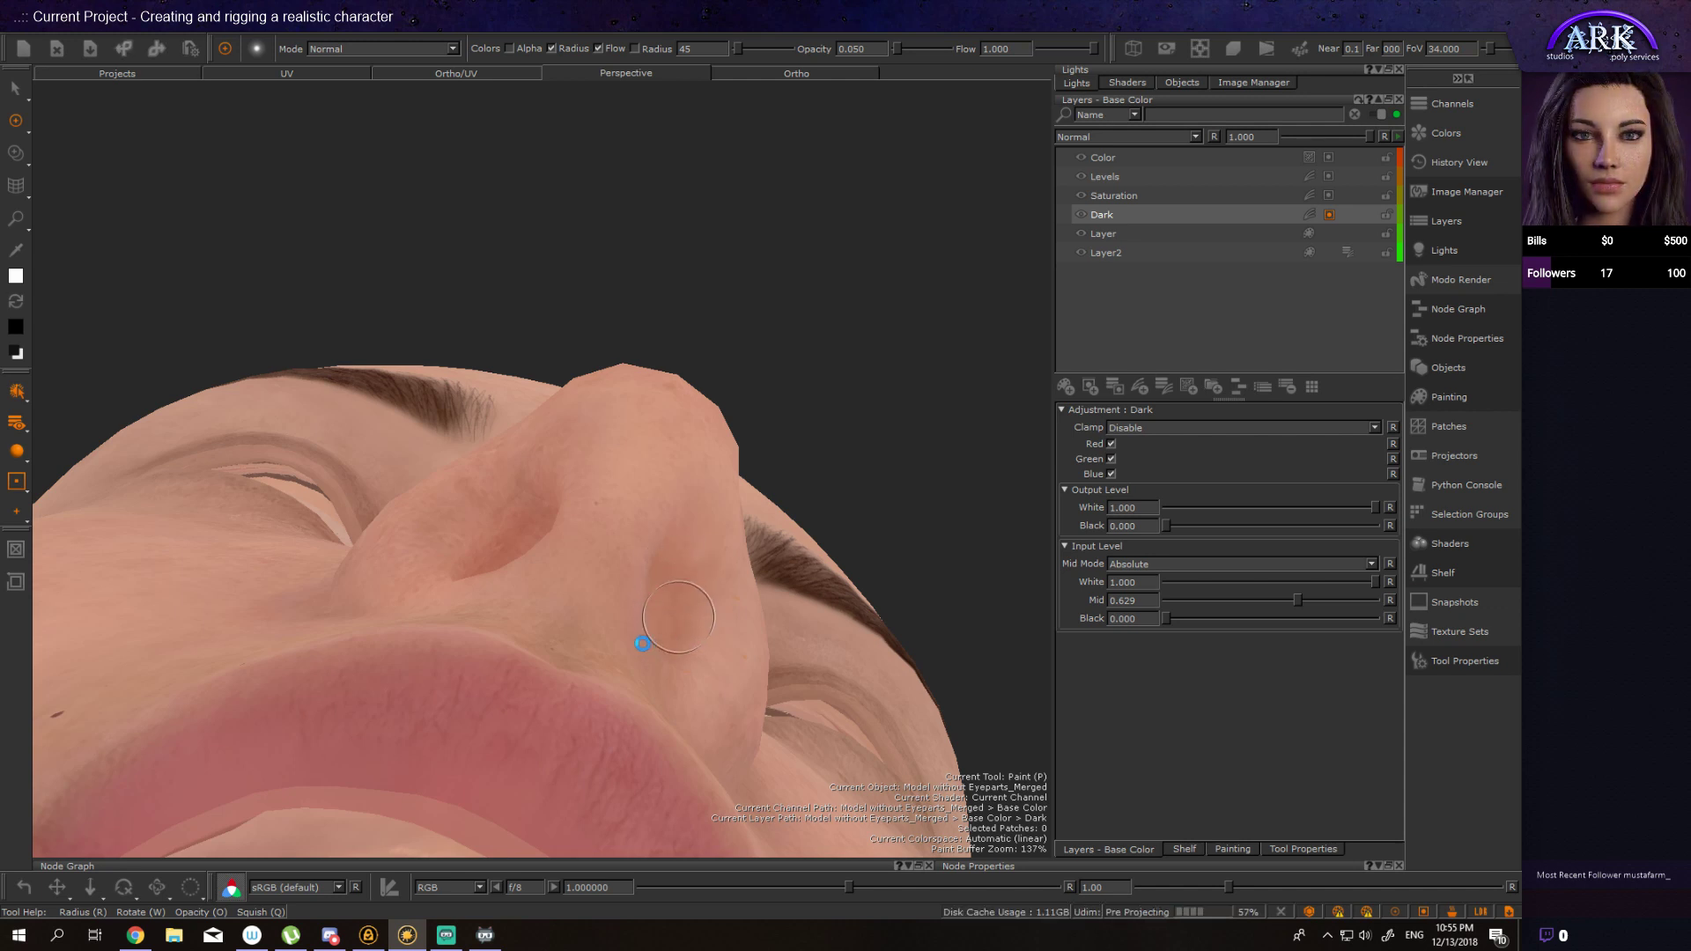
{"action": "mouse_move", "coordinate": [641, 641]}
{"action": "left_mouse_down", "text": "alt"}
{"action": "mouse_move", "coordinate": [660, 590]}
{"action": "mouse_move", "coordinate": [617, 596]}
{"action": "mouse_move", "coordinate": [674, 577]}
{"action": "left_mouse_up", "text": "alt"}
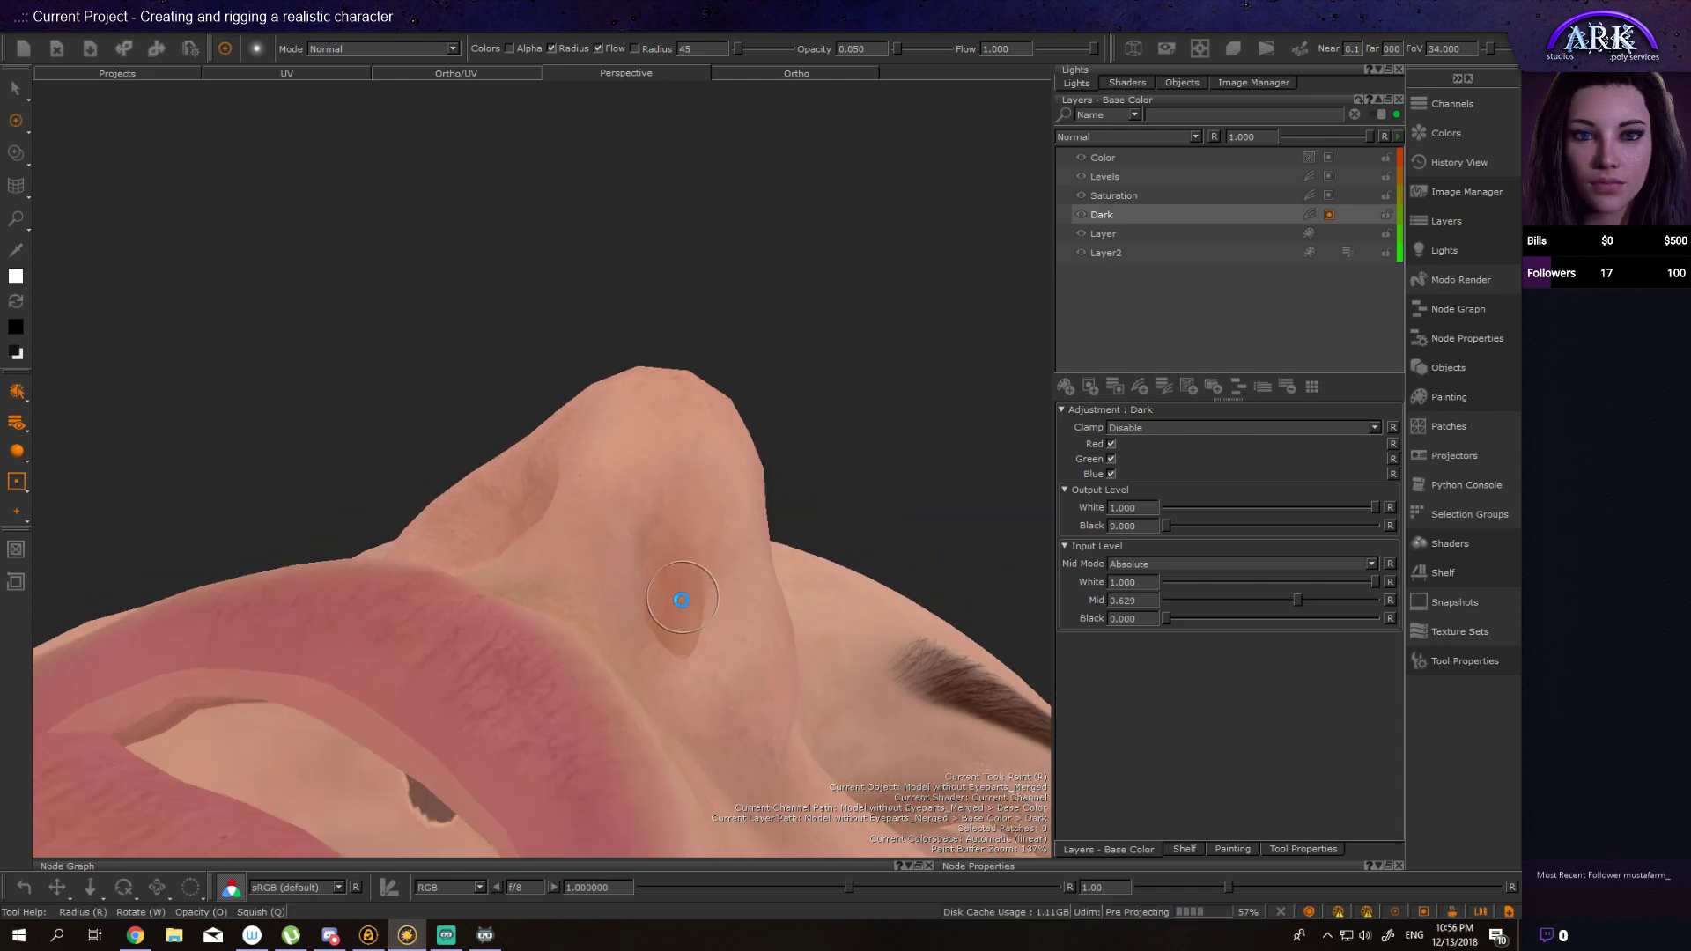
{"action": "left_click_drag", "start_coordinate": [674, 589], "coordinate": [684, 649], "text": "alt"}
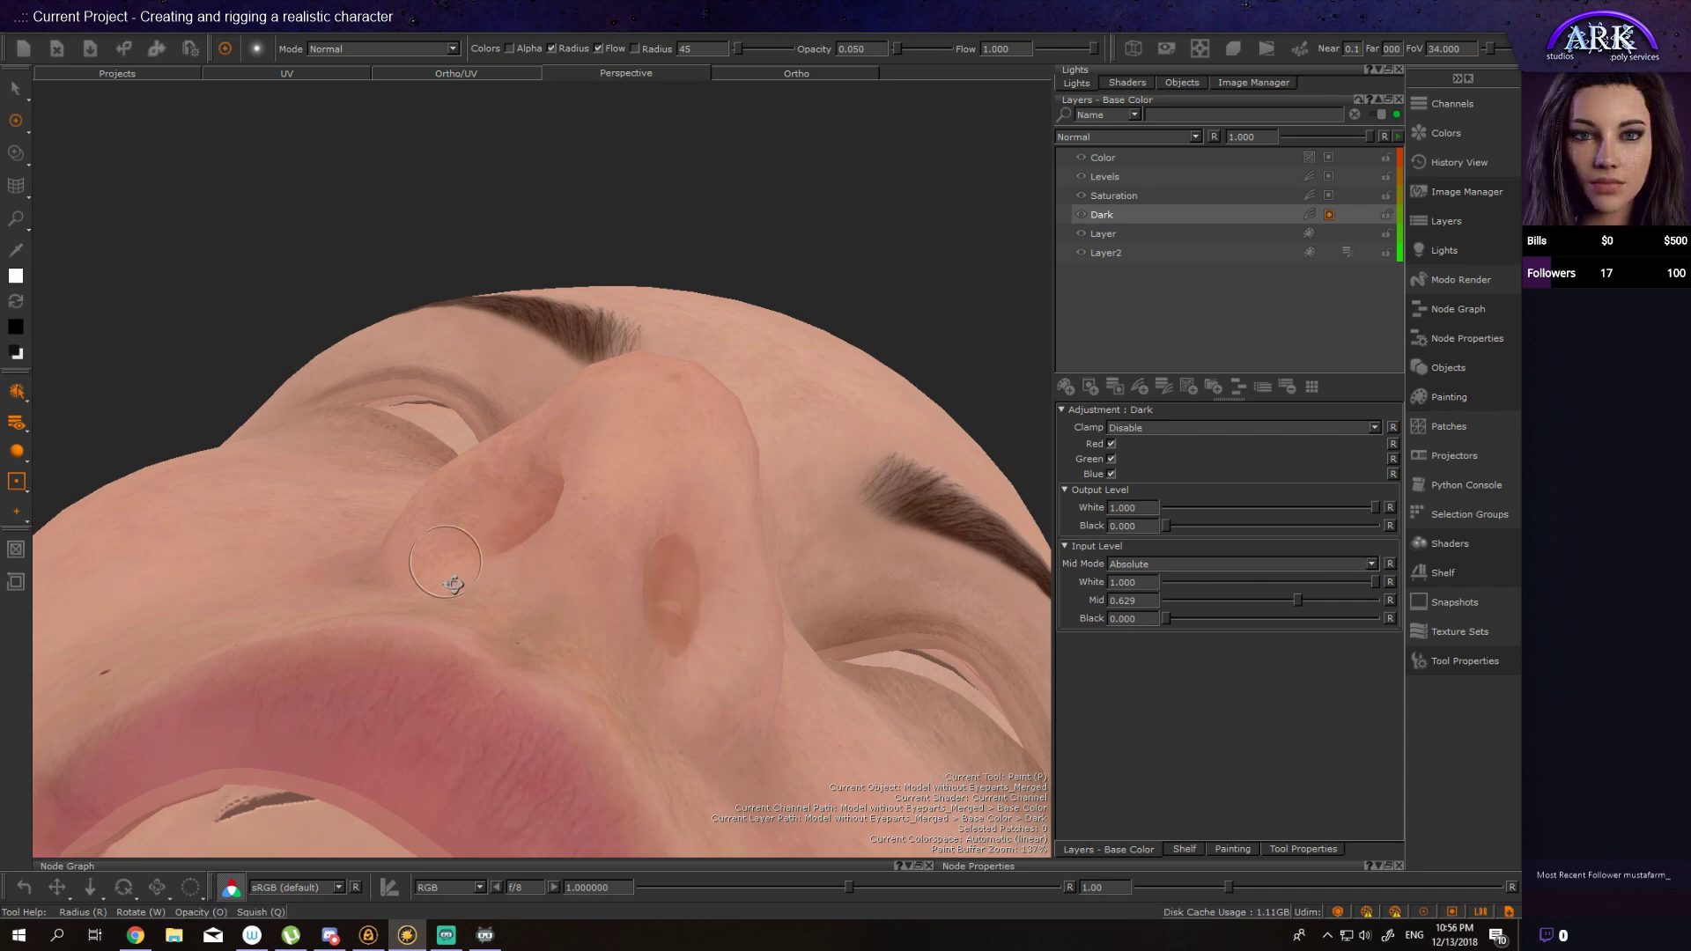
Step: Switch to the UV view and paint more darkening over both nostrils on the Dark layer's mask
{"action": "mouse_move", "coordinate": [457, 589]}
{"action": "left_mouse_down", "text": "alt"}
{"action": "mouse_move", "coordinate": [537, 683]}
{"action": "mouse_move", "coordinate": [969, 513]}
{"action": "mouse_move", "coordinate": [203, 393]}
{"action": "mouse_move", "coordinate": [192, 345]}
{"action": "left_mouse_up", "text": "alt"}
{"action": "left_click_drag", "start_coordinate": [635, 555], "coordinate": [604, 472], "text": "alt"}
{"action": "left_click", "coordinate": [331, 72]}
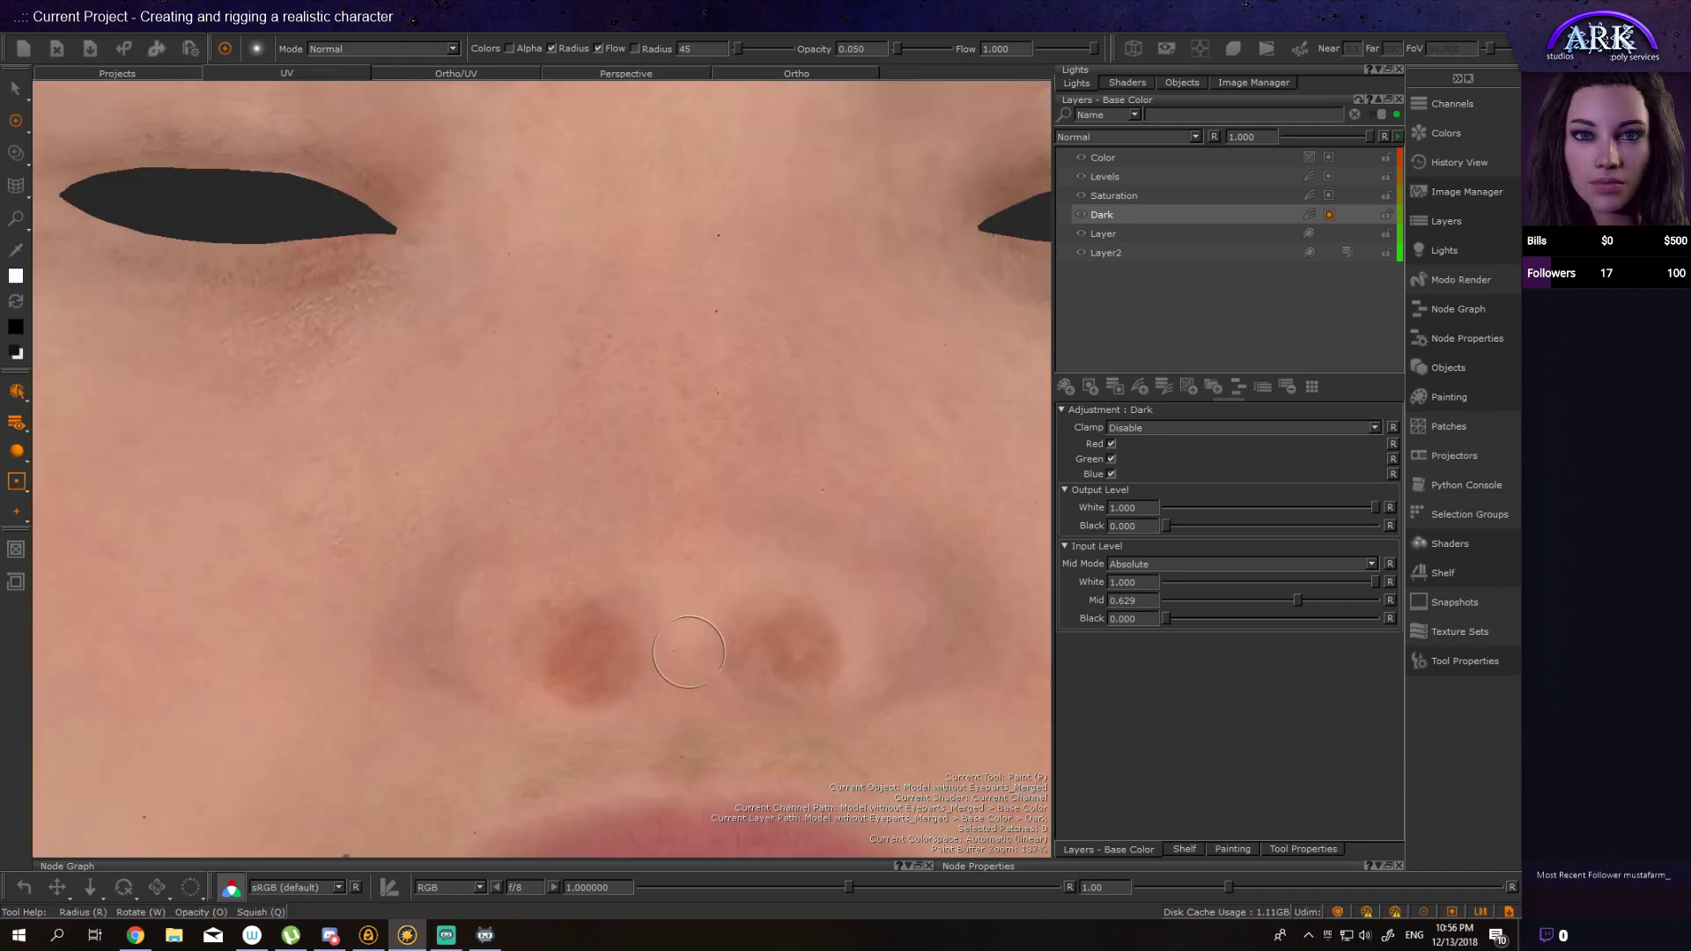
{"action": "left_click_drag", "start_coordinate": [708, 633], "coordinate": [653, 548], "text": "alt+shift"}
{"action": "scroll", "coordinate": [652, 548], "scroll_direction": "up", "scroll_amount": 3}
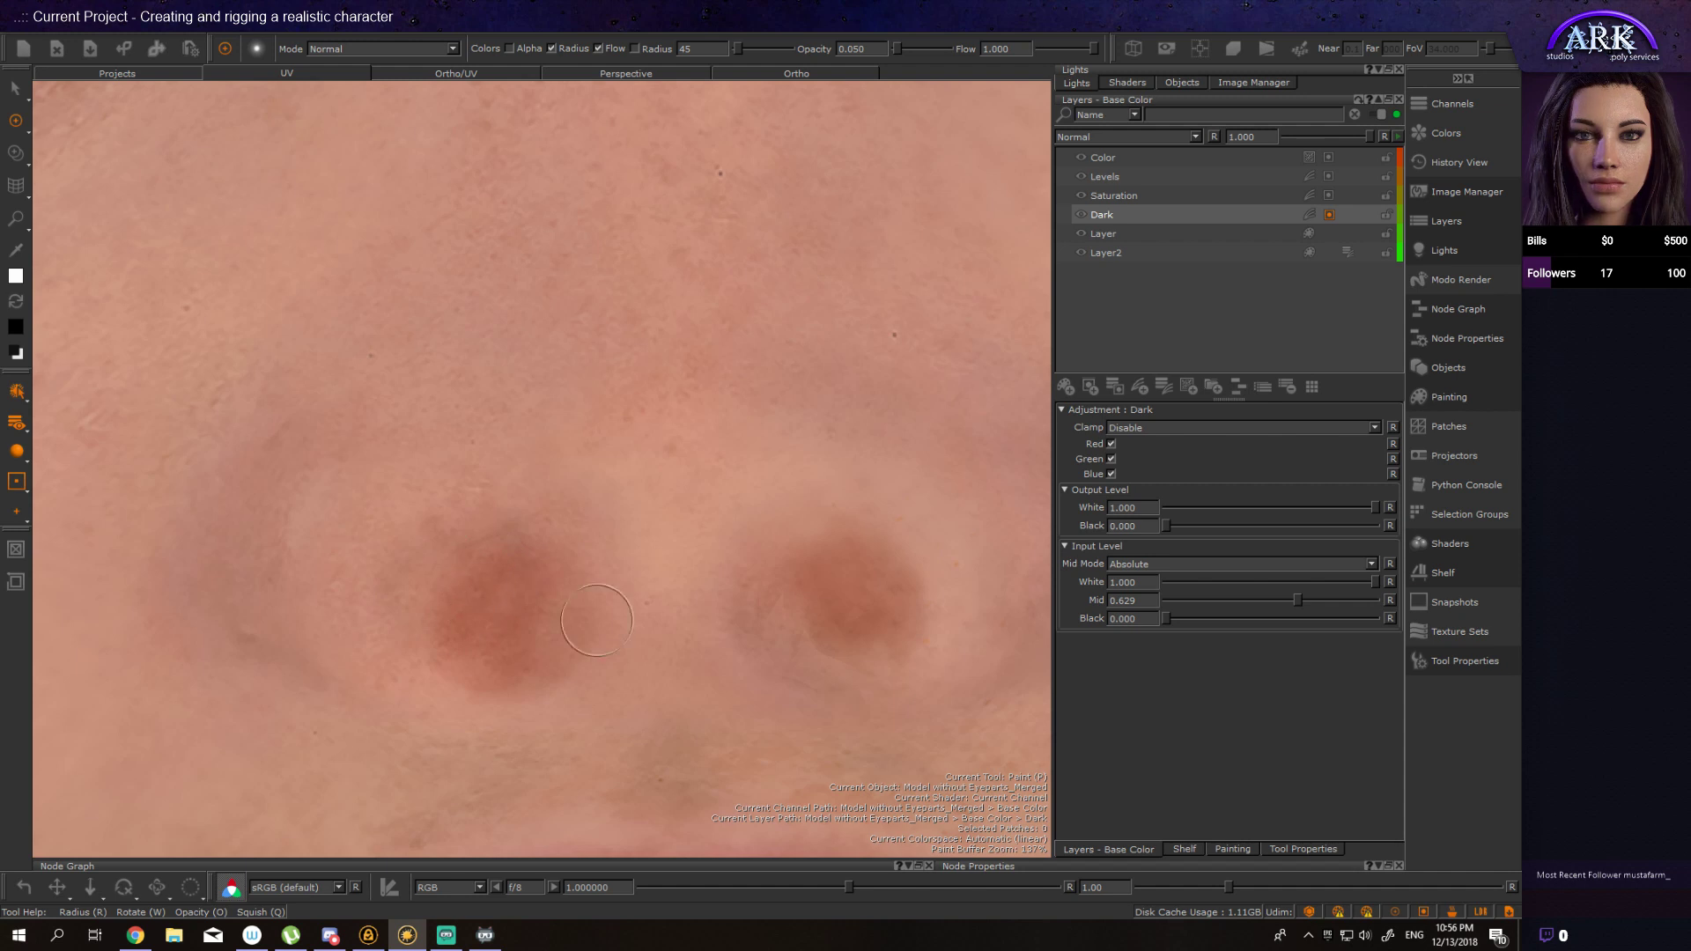
Step: Make the Dark layer's mask active again and touch up the darkening over the two nostrils
{"action": "left_click", "coordinate": [1149, 214]}
{"action": "left_click", "coordinate": [1171, 196]}
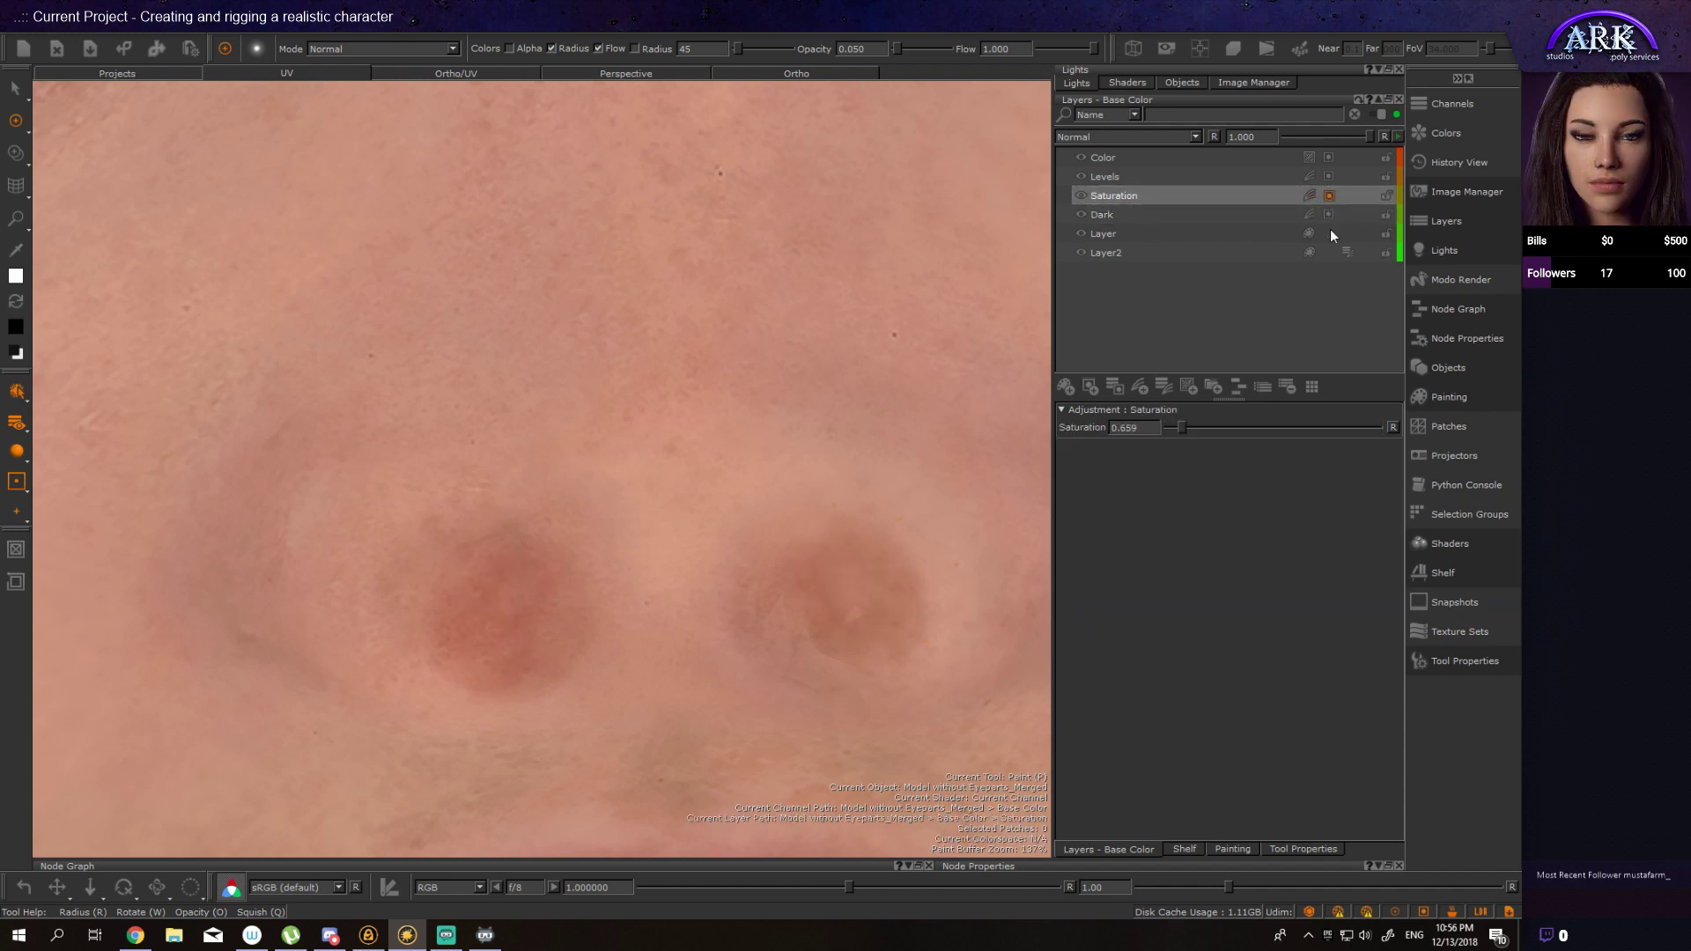
{"action": "left_click", "coordinate": [1329, 216]}
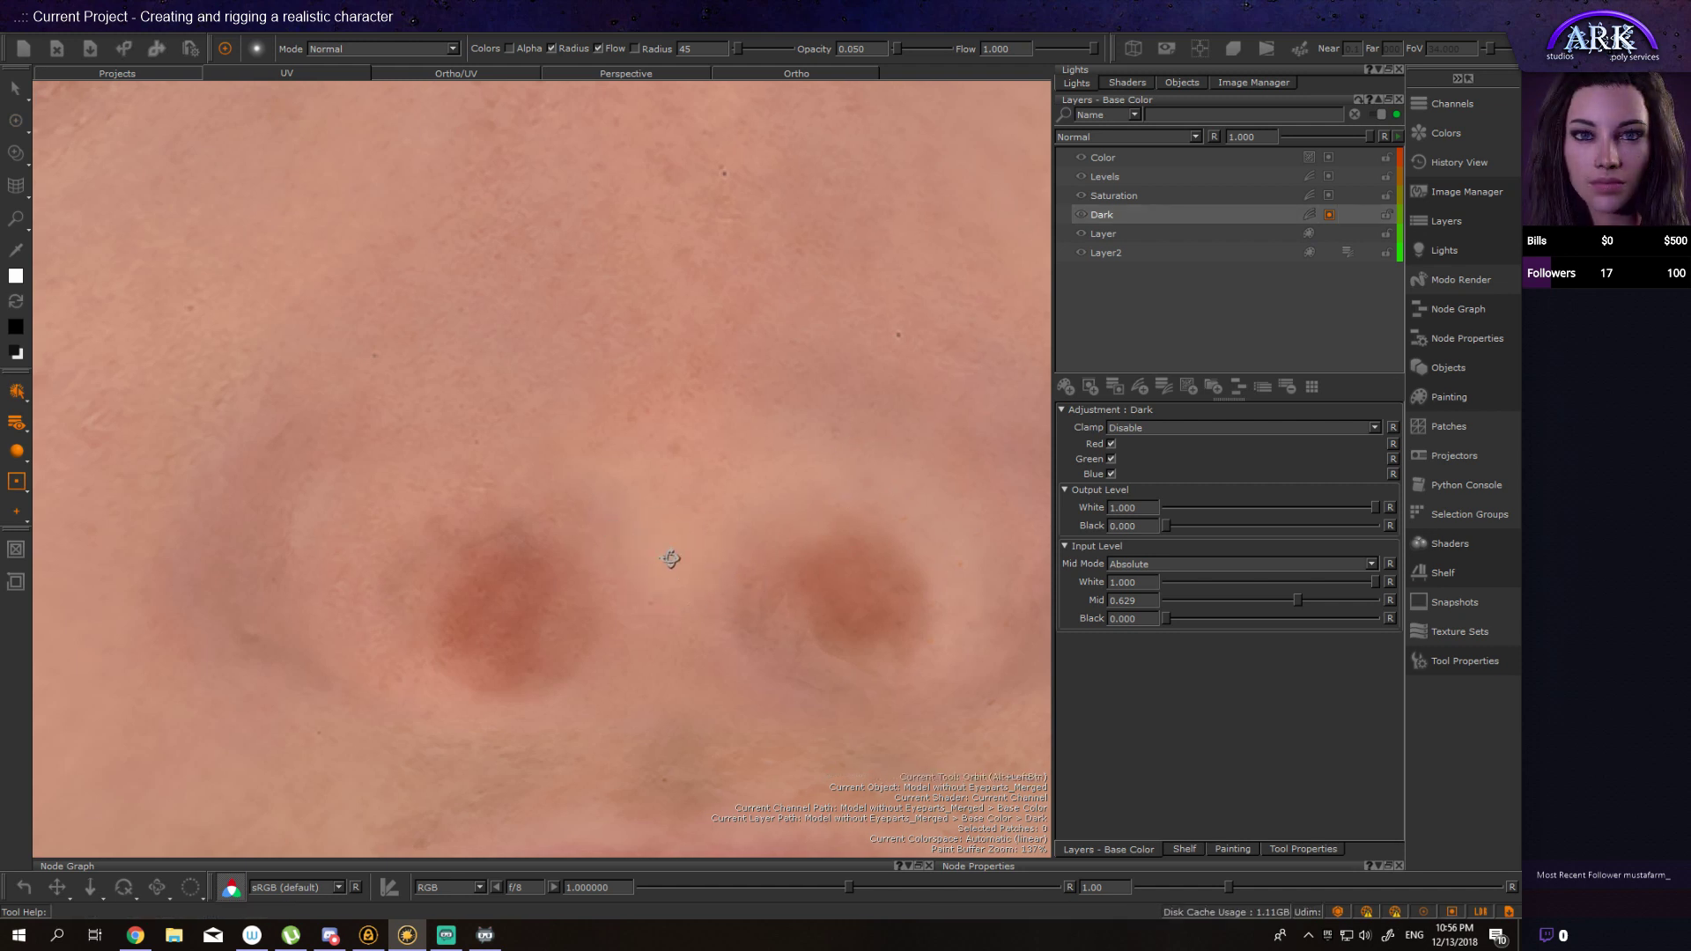
{"action": "mouse_move", "coordinate": [672, 559]}
{"action": "middle_mouse_down"}
{"action": "mouse_move", "coordinate": [684, 506]}
{"action": "mouse_move", "coordinate": [642, 559]}
{"action": "middle_mouse_up"}
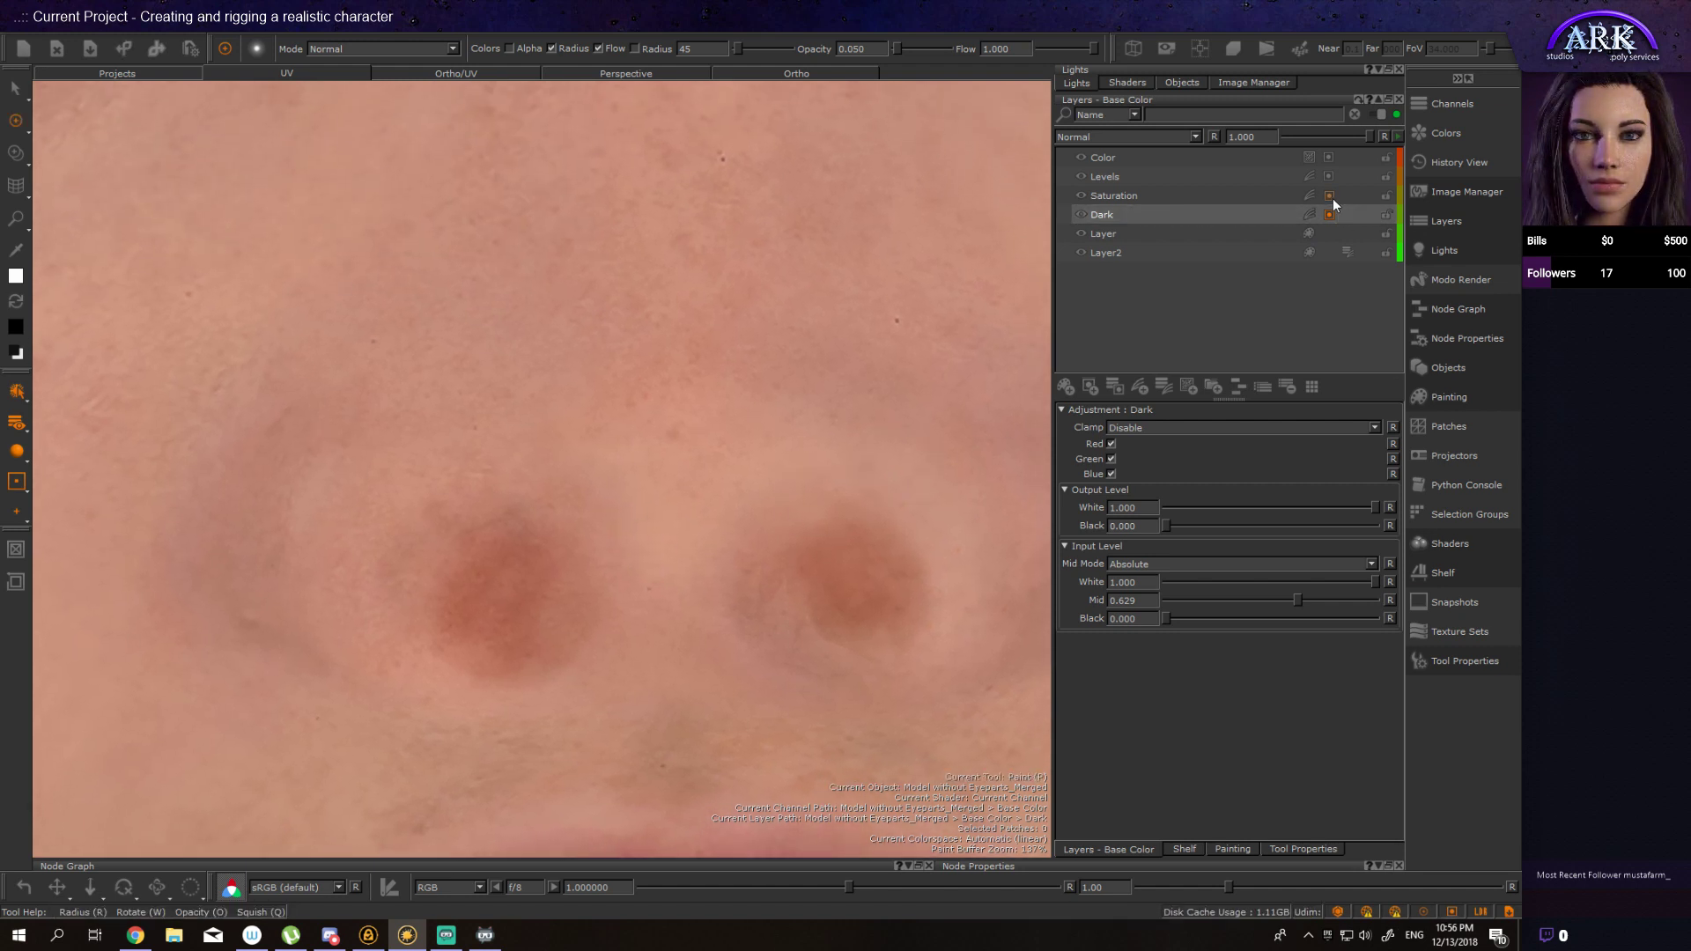
Step: Desaturate both nostrils in the UV view by painting on the Saturation adjustment layer's mask
{"action": "left_click", "coordinate": [1329, 196]}
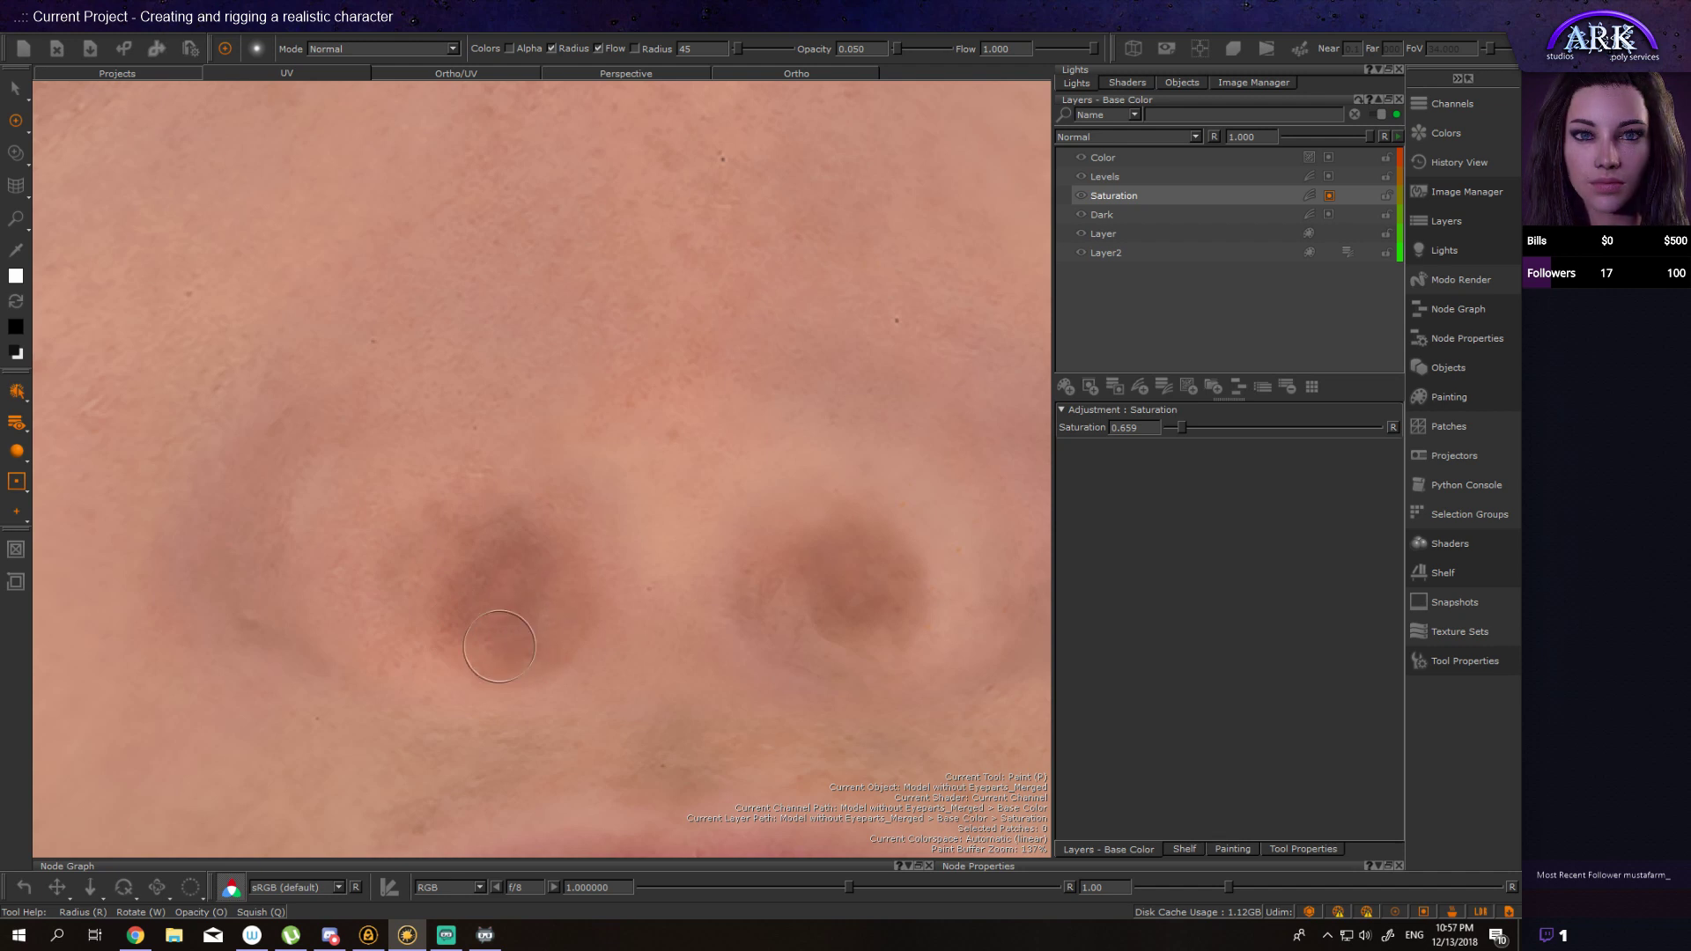
{"action": "mouse_move", "coordinate": [519, 620]}
{"action": "left_mouse_down"}
{"action": "mouse_move", "coordinate": [540, 611]}
{"action": "mouse_move", "coordinate": [528, 630]}
{"action": "left_mouse_up"}
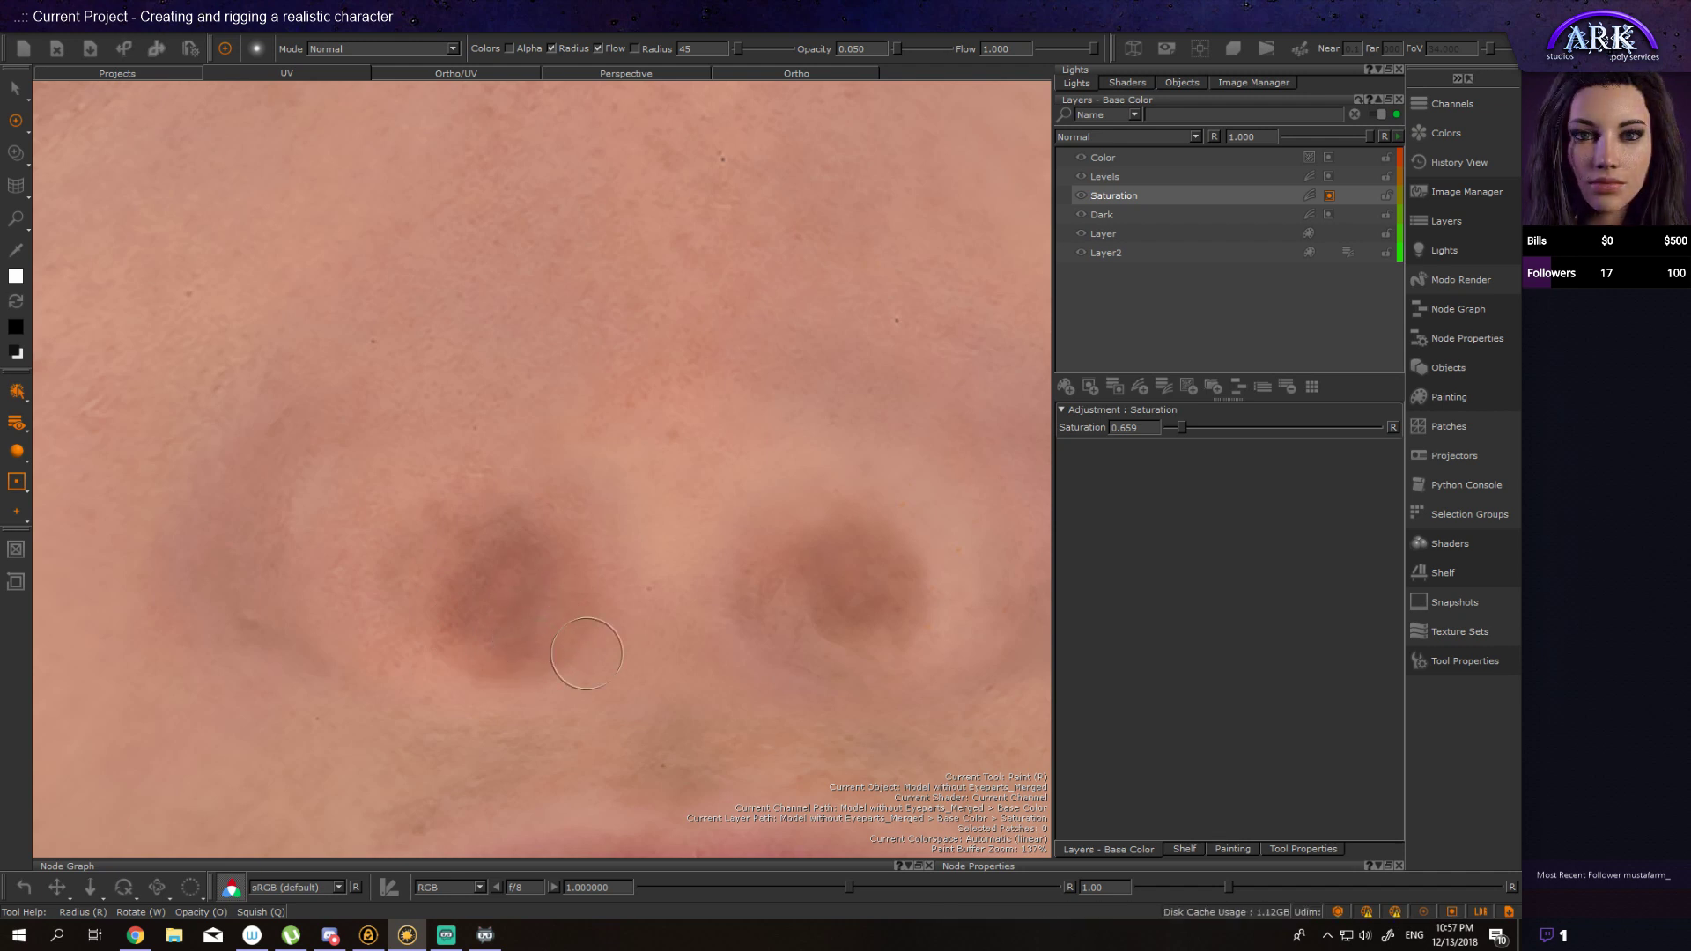
{"action": "scroll", "coordinate": [558, 639], "scroll_direction": "down", "scroll_amount": 3}
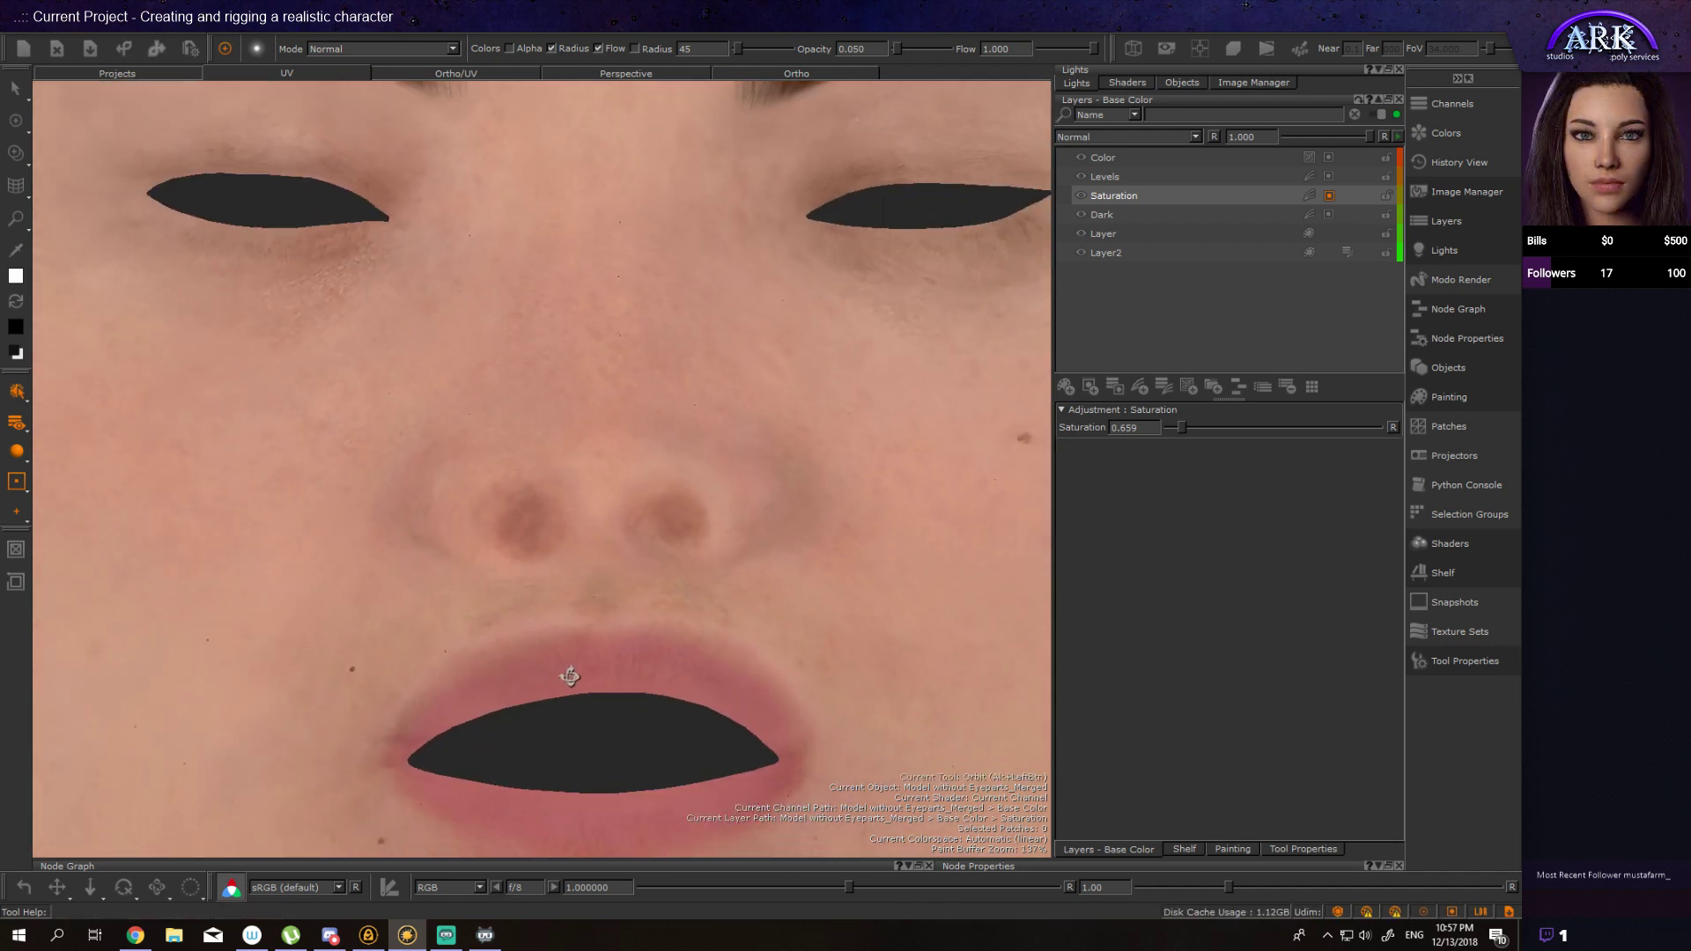
{"action": "key", "text": "ctrl+z"}
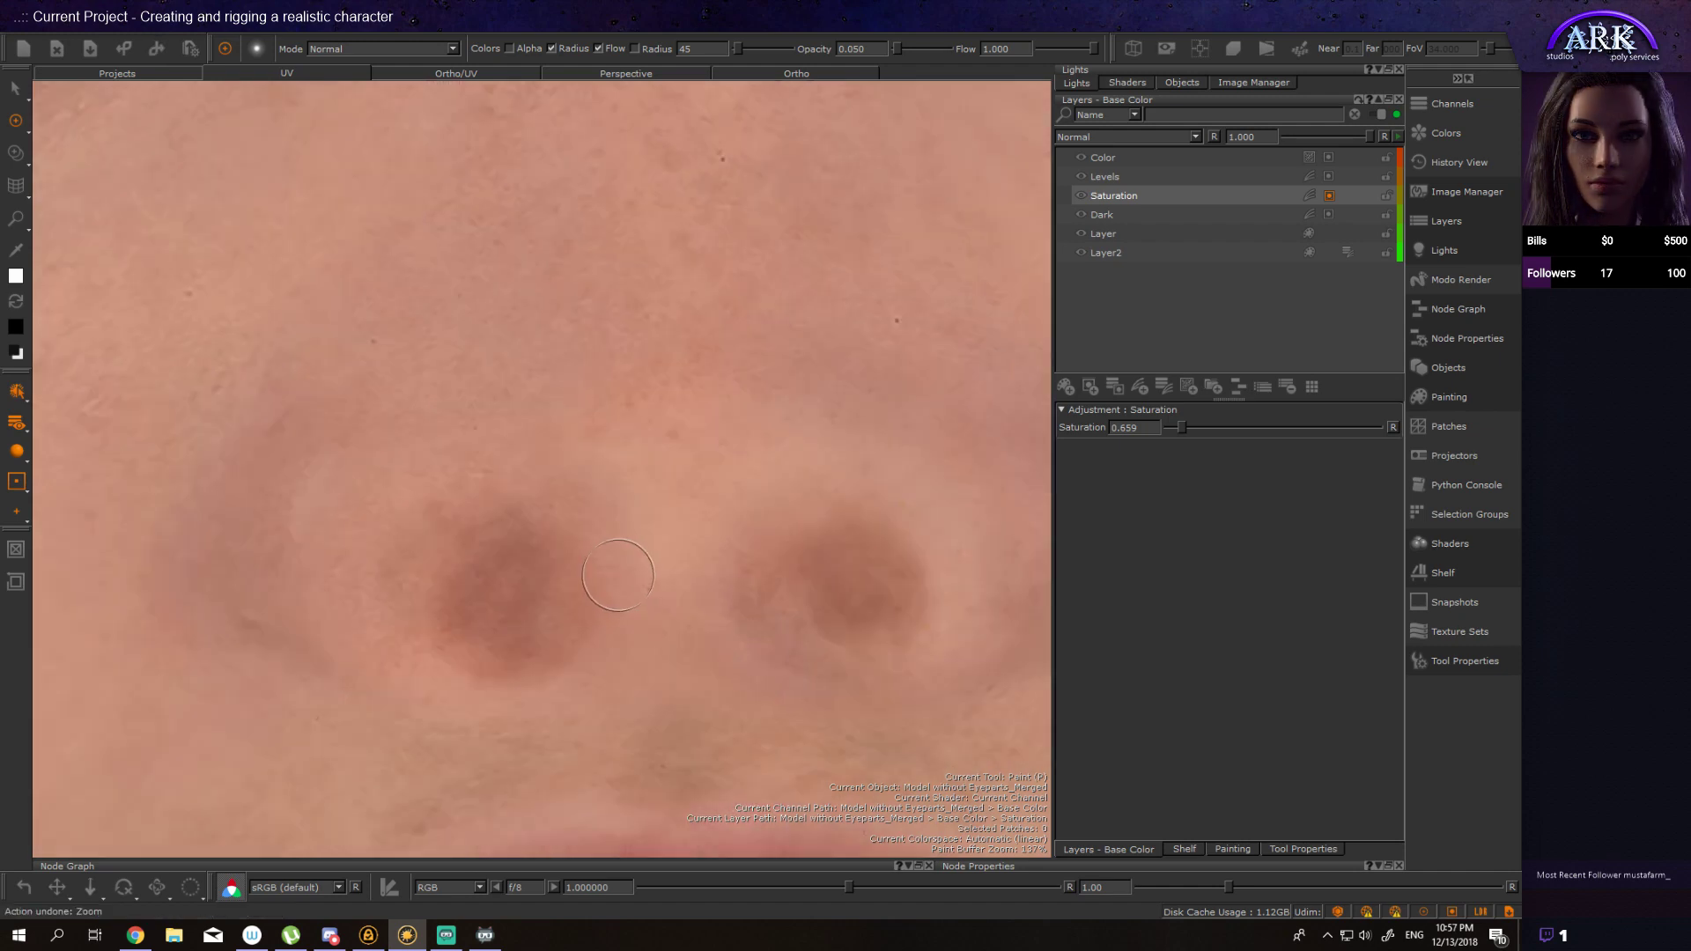
{"action": "mouse_move", "coordinate": [714, 641]}
{"action": "middle_mouse_down", "text": "alt"}
{"action": "mouse_move", "coordinate": [657, 646]}
{"action": "mouse_move", "coordinate": [702, 670]}
{"action": "middle_mouse_up", "text": "alt"}
{"action": "right_click_drag", "start_coordinate": [702, 670], "coordinate": [424, 555], "text": "alt"}
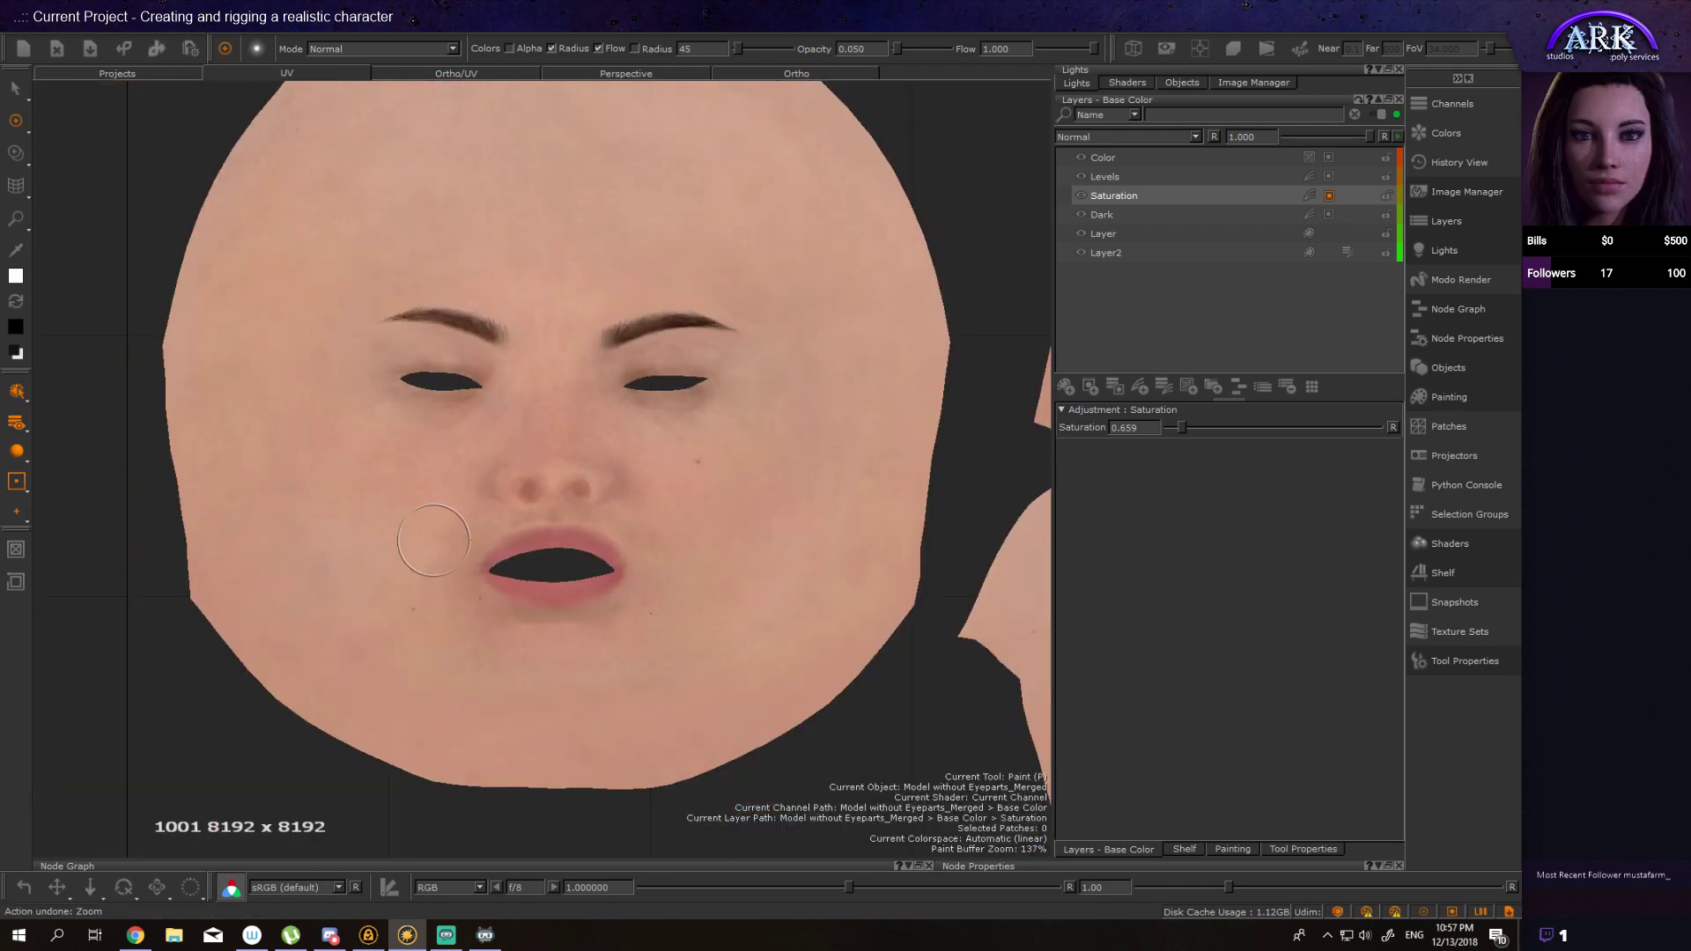
Step: Return to the Perspective view and paint the Saturation layer's mask around the character's left nostril
{"action": "left_click", "coordinate": [513, 72]}
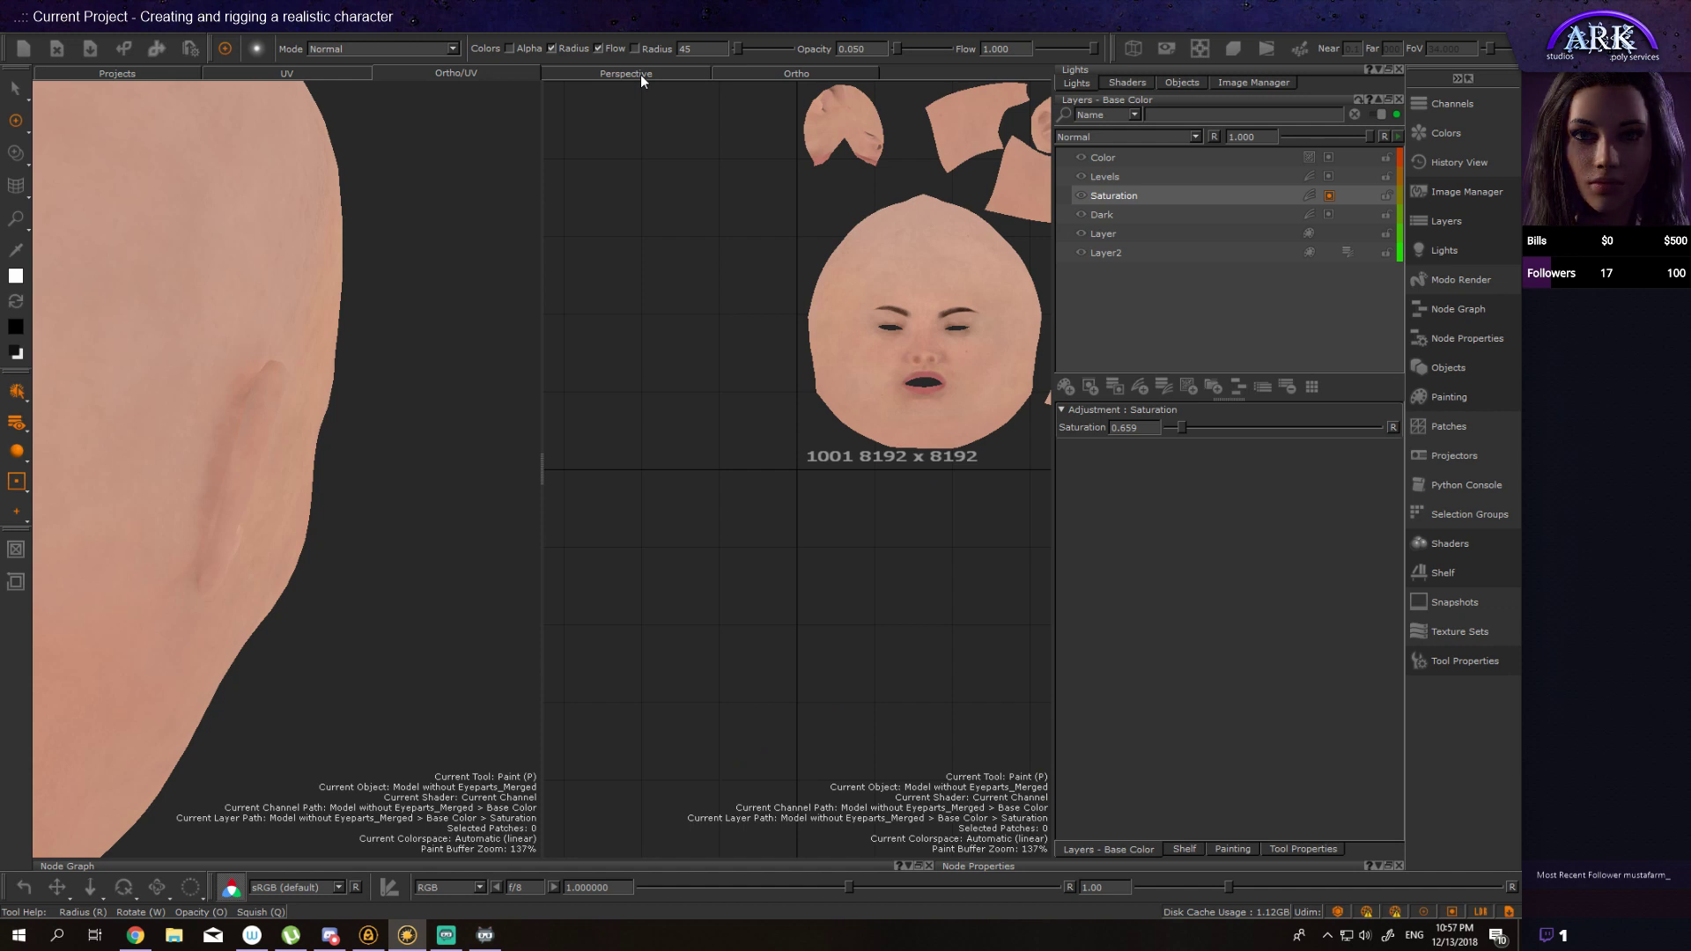
{"action": "left_click", "coordinate": [641, 74]}
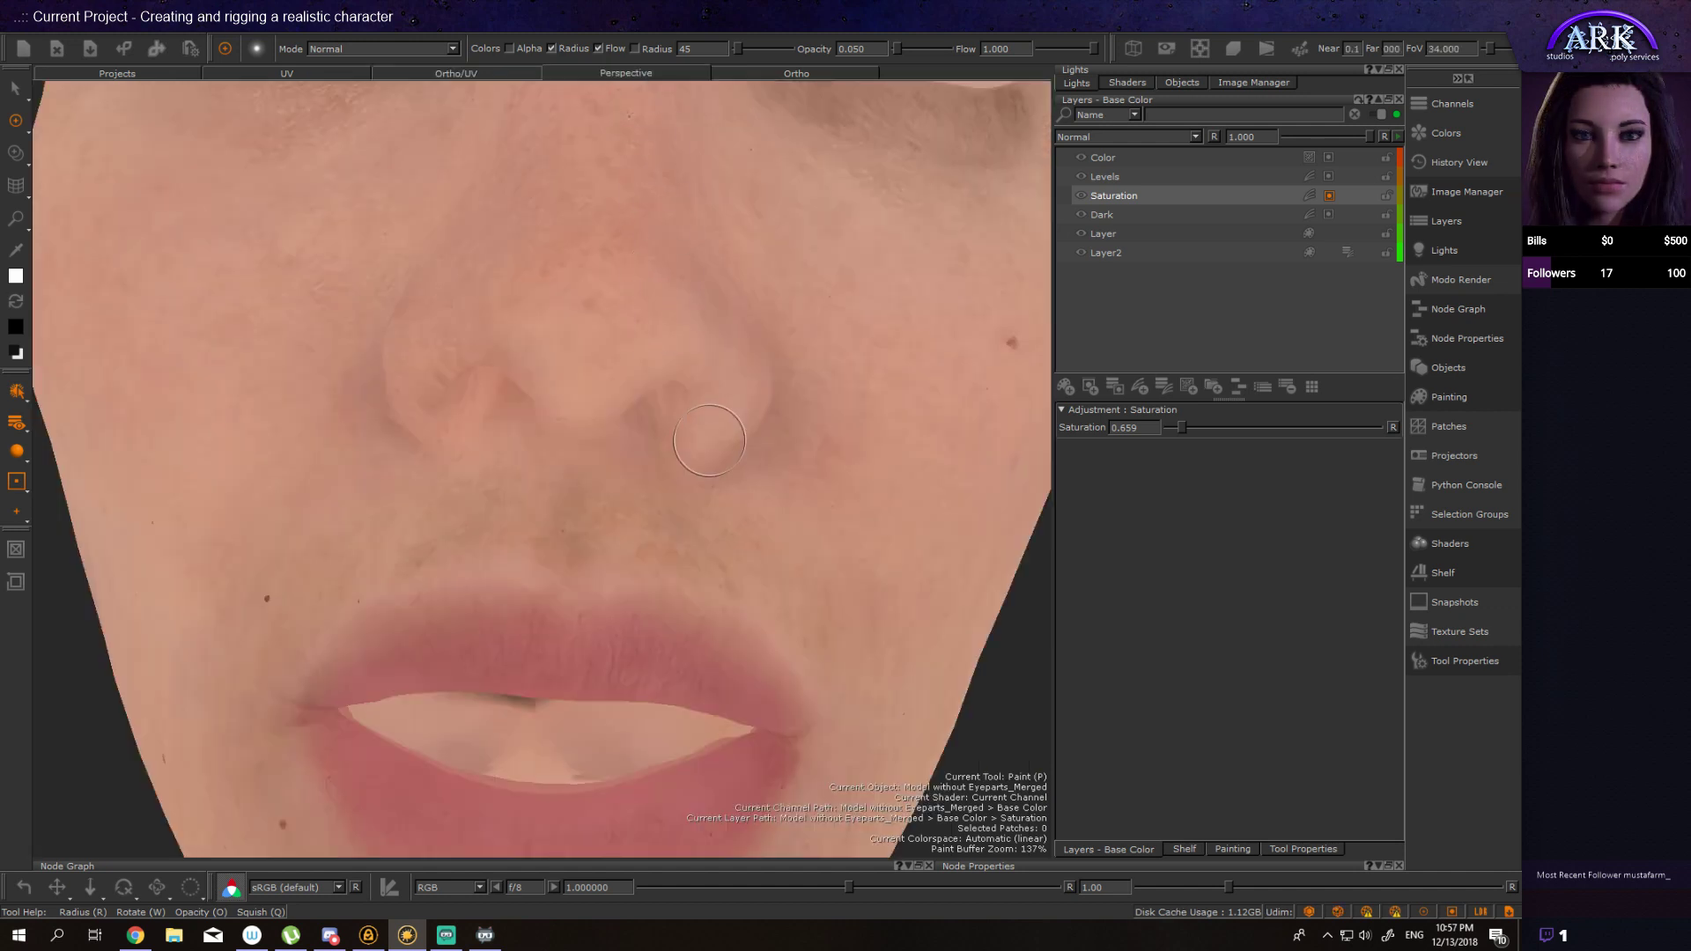
{"action": "mouse_move", "coordinate": [722, 423]}
{"action": "left_mouse_down", "text": "alt"}
{"action": "mouse_move", "coordinate": [695, 366]}
{"action": "mouse_move", "coordinate": [710, 415]}
{"action": "mouse_move", "coordinate": [698, 366]}
{"action": "mouse_move", "coordinate": [717, 362]}
{"action": "mouse_move", "coordinate": [720, 412]}
{"action": "left_mouse_up", "text": "alt"}
{"action": "scroll", "coordinate": [720, 412], "scroll_direction": "up", "scroll_amount": 5}
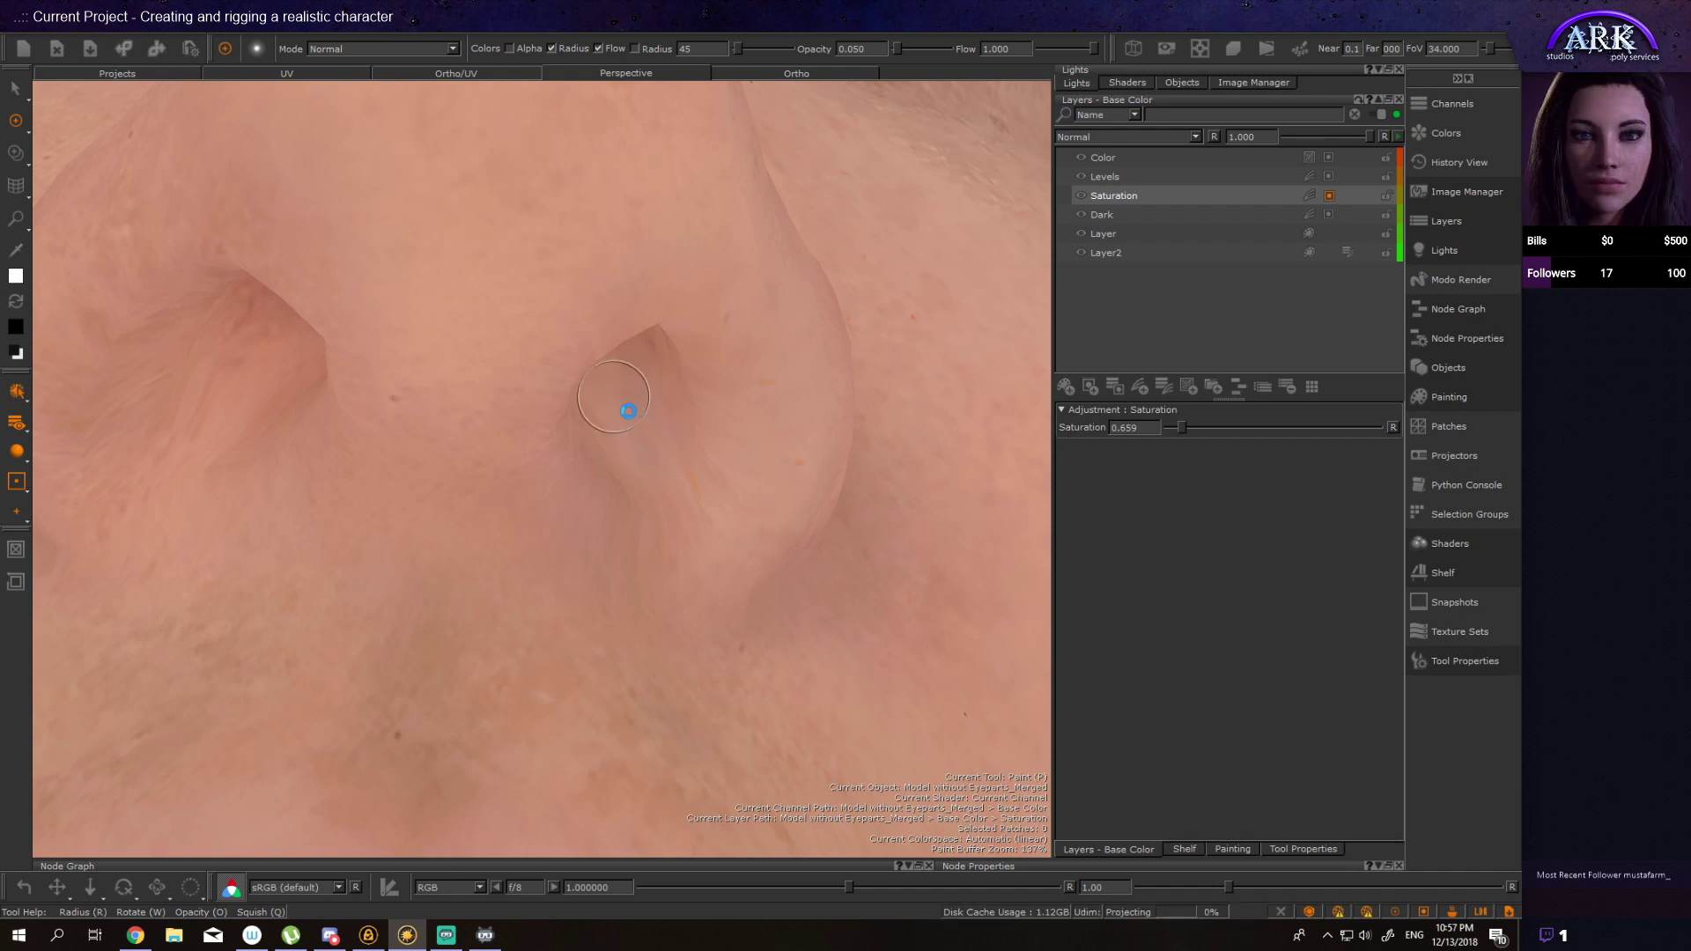
Step: Darken the inner walls and rims of the nostrils close up on the Dark layer's mask
{"action": "left_click", "coordinate": [1319, 215]}
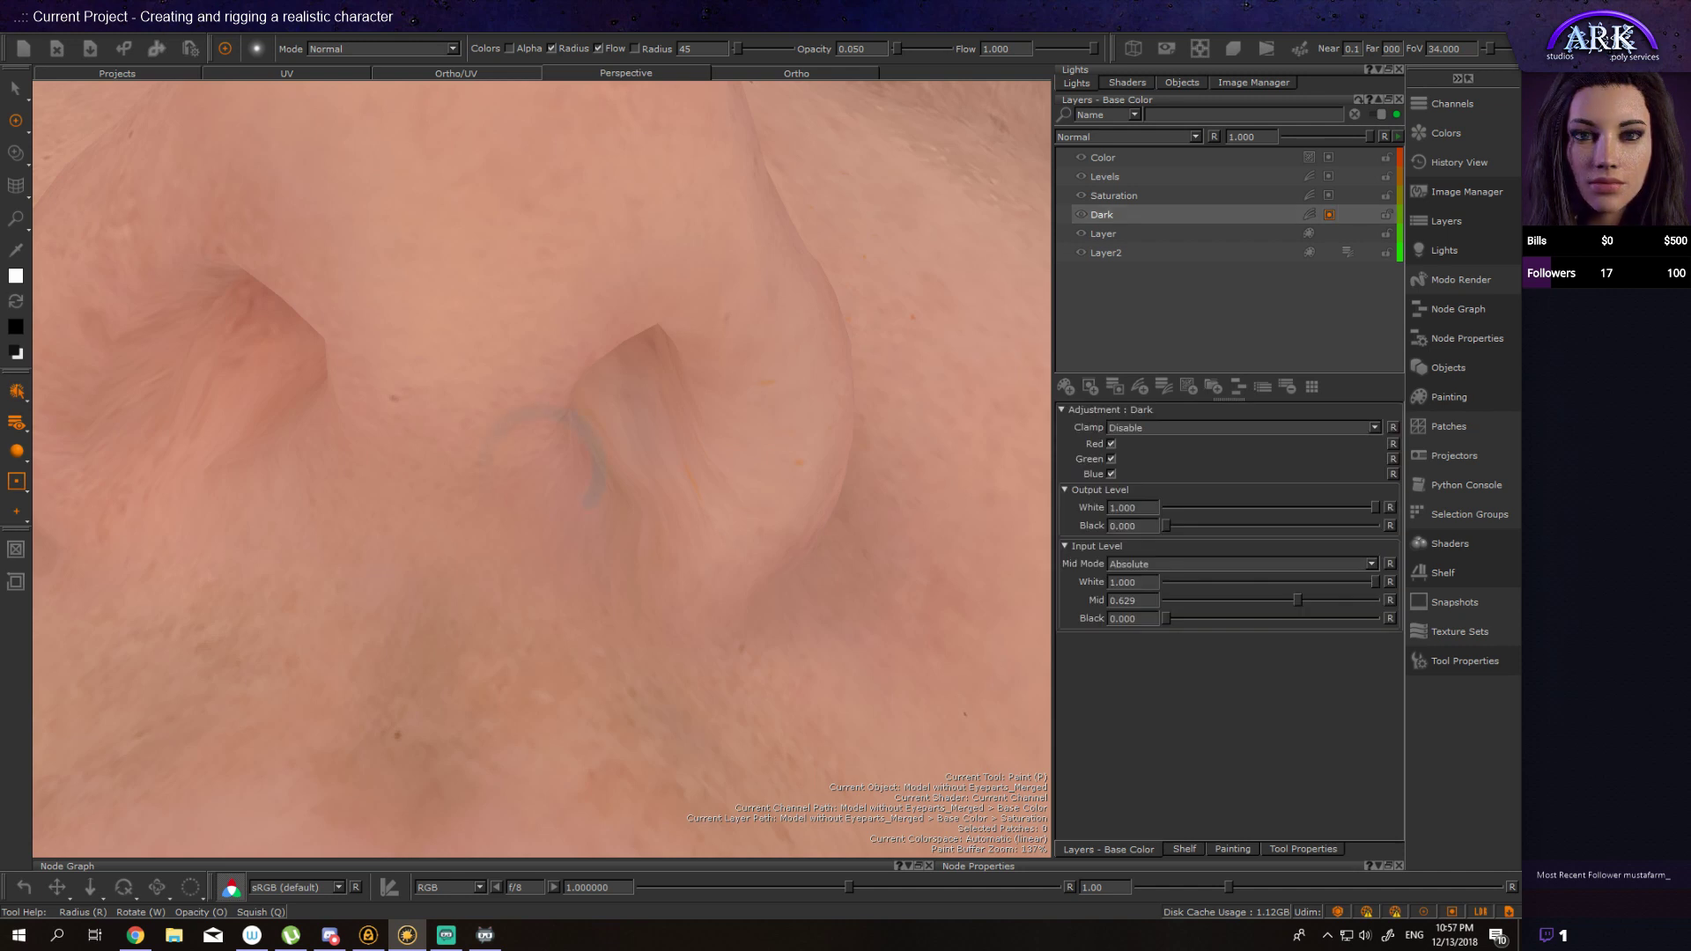
{"action": "mouse_move", "coordinate": [678, 444]}
{"action": "left_mouse_down", "text": "alt"}
{"action": "mouse_move", "coordinate": [664, 468]}
{"action": "mouse_move", "coordinate": [638, 427]}
{"action": "mouse_move", "coordinate": [693, 461]}
{"action": "left_mouse_up", "text": "alt"}
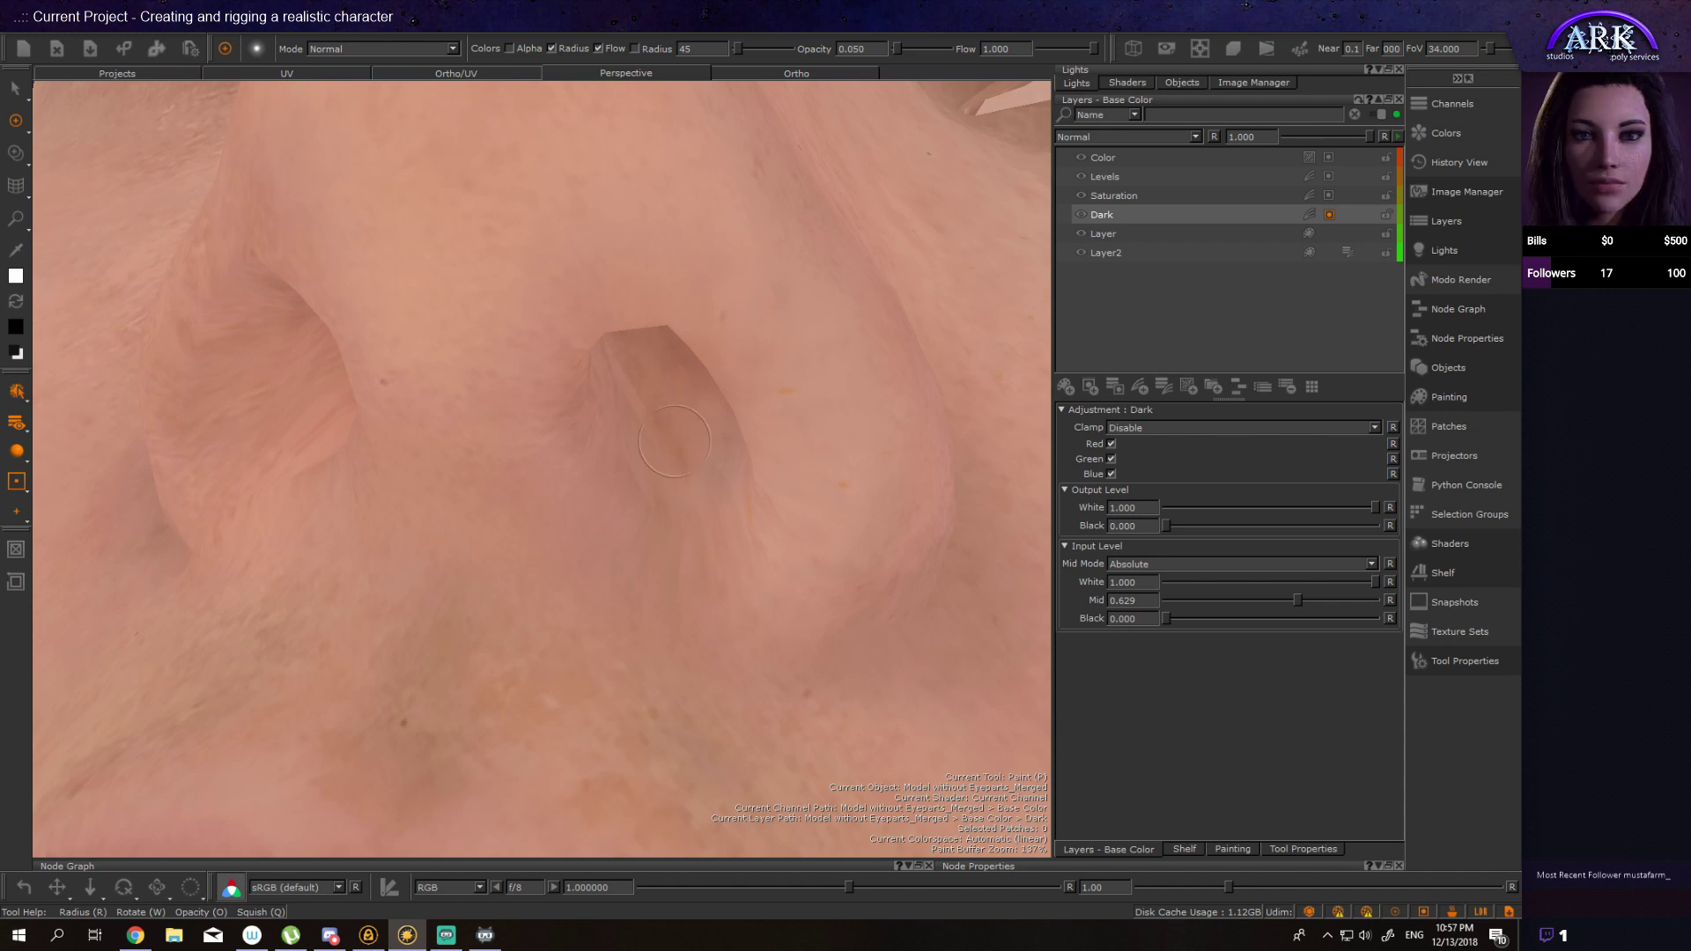
{"action": "left_click_drag", "start_coordinate": [668, 457], "coordinate": [793, 377], "text": "alt"}
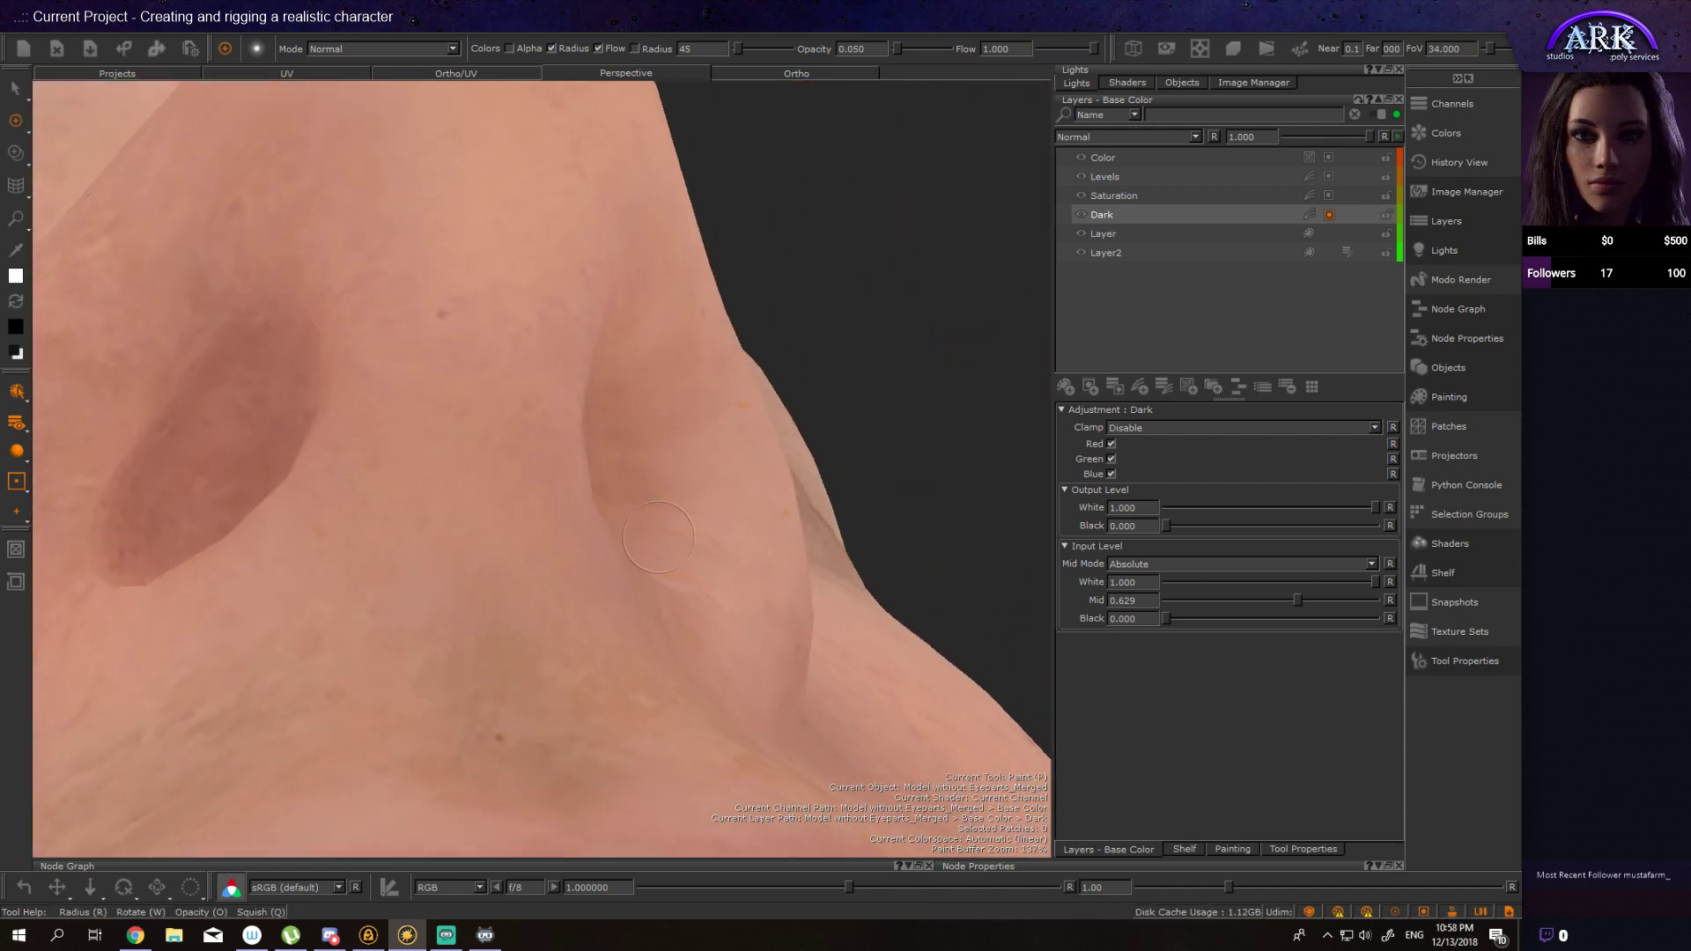
{"action": "left_click_drag", "start_coordinate": [664, 461], "coordinate": [744, 502], "text": "alt"}
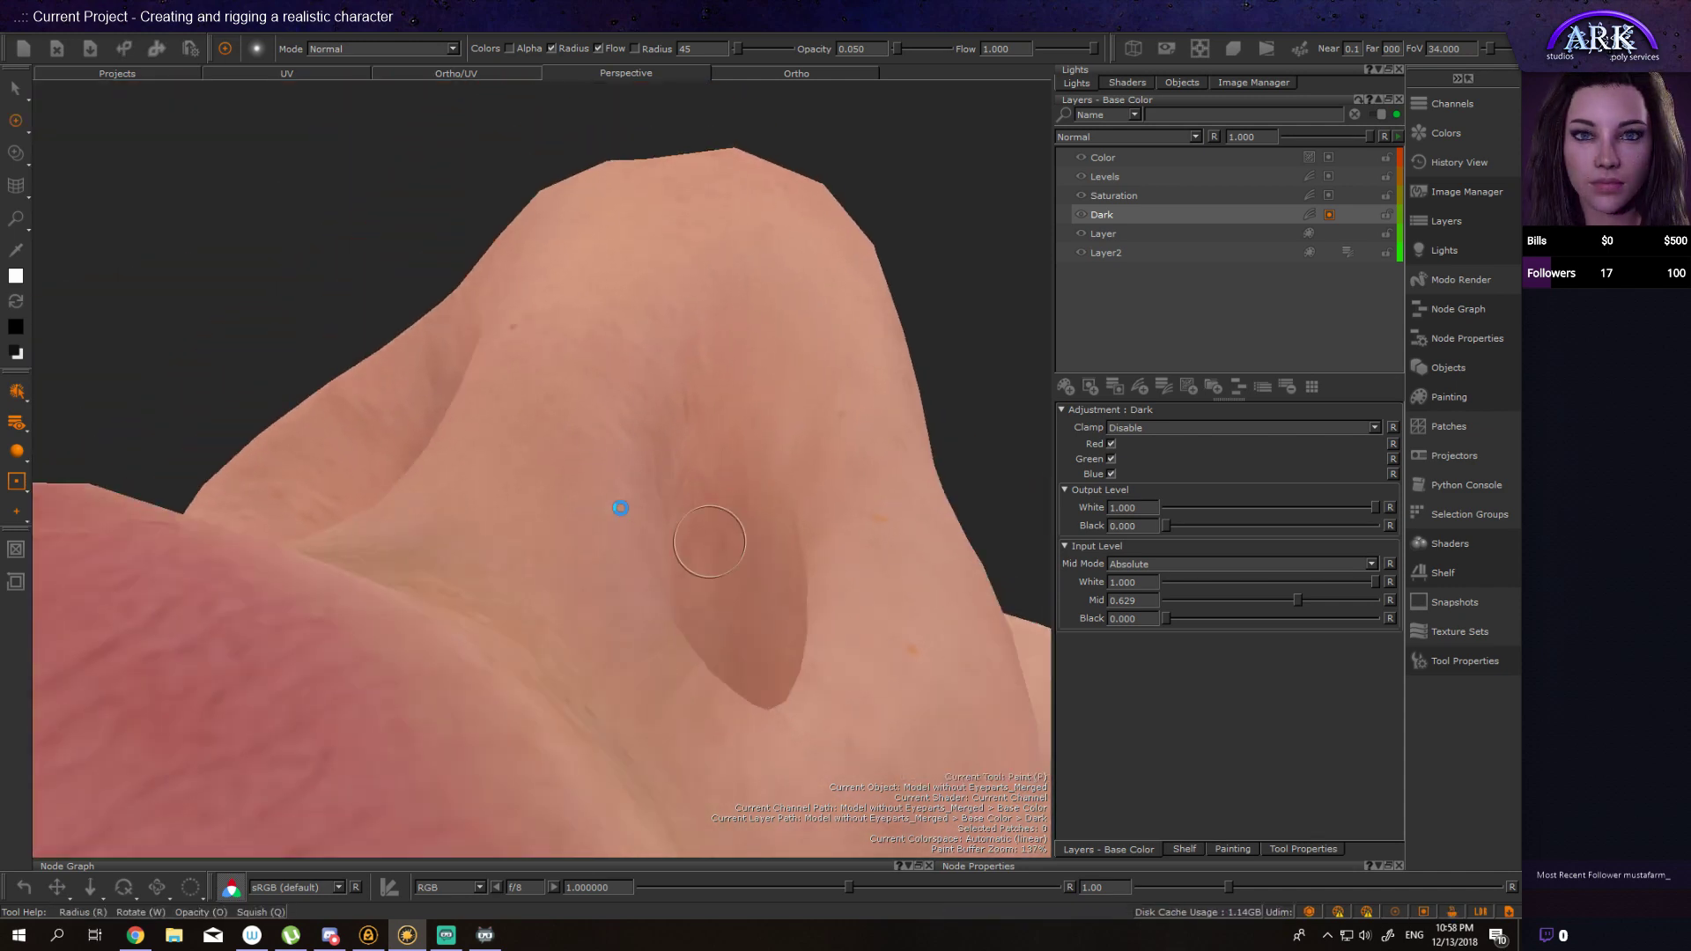
{"action": "mouse_move", "coordinate": [619, 502]}
{"action": "left_mouse_down", "text": "alt"}
{"action": "mouse_move", "coordinate": [318, 328]}
{"action": "mouse_move", "coordinate": [543, 490]}
{"action": "mouse_move", "coordinate": [676, 461]}
{"action": "left_mouse_up", "text": "alt"}
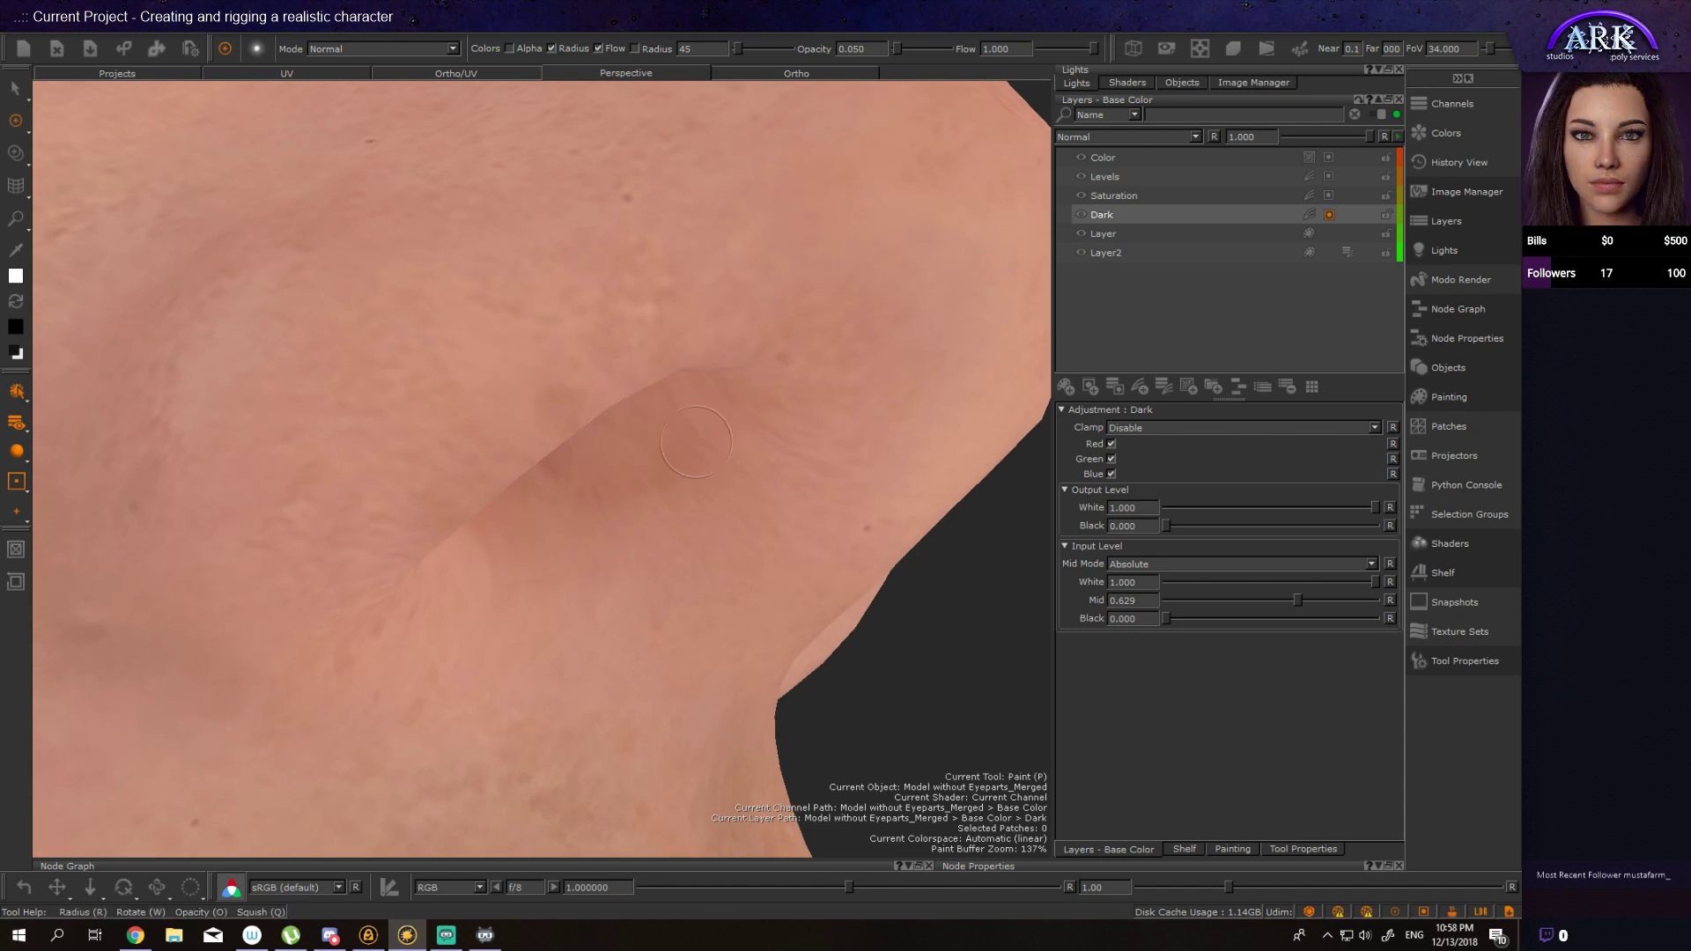
{"action": "left_click", "coordinate": [134, 935]}
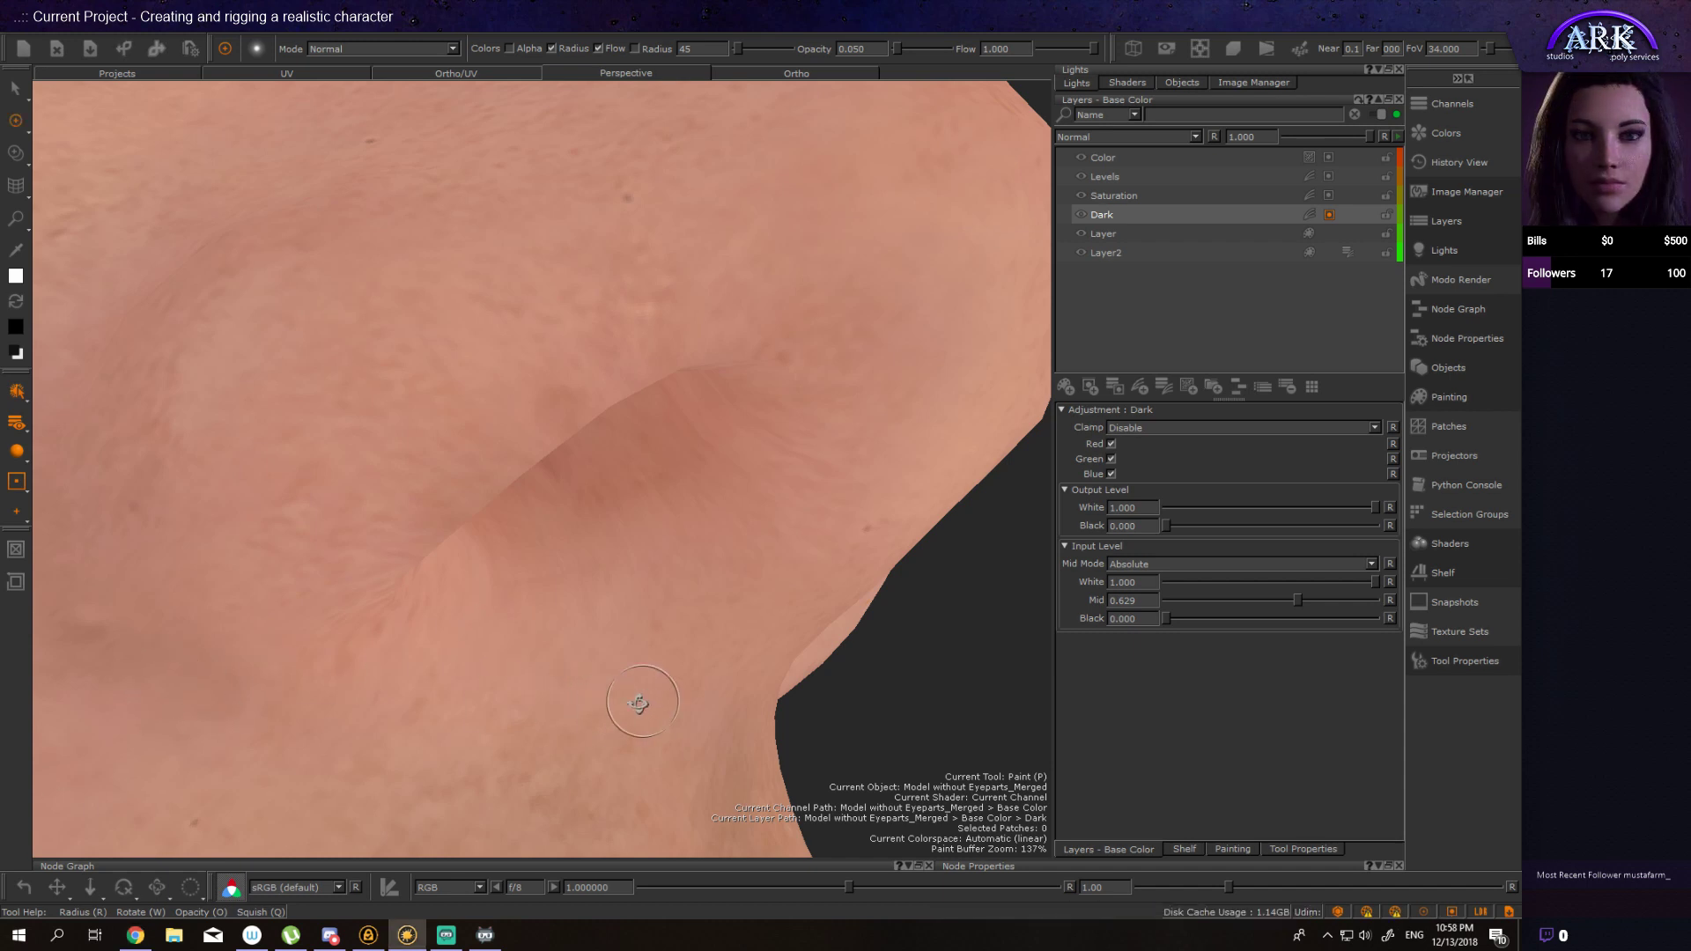
Step: Make the Saturation layer's mask active and start painting it over the right side of the head, around the temple
{"action": "left_click_drag", "start_coordinate": [634, 705], "coordinate": [521, 738], "text": "alt"}
{"action": "mouse_move", "coordinate": [521, 738]}
{"action": "right_mouse_down", "text": "alt"}
{"action": "mouse_move", "coordinate": [290, 616]}
{"action": "mouse_move", "coordinate": [546, 711]}
{"action": "right_mouse_up", "text": "alt"}
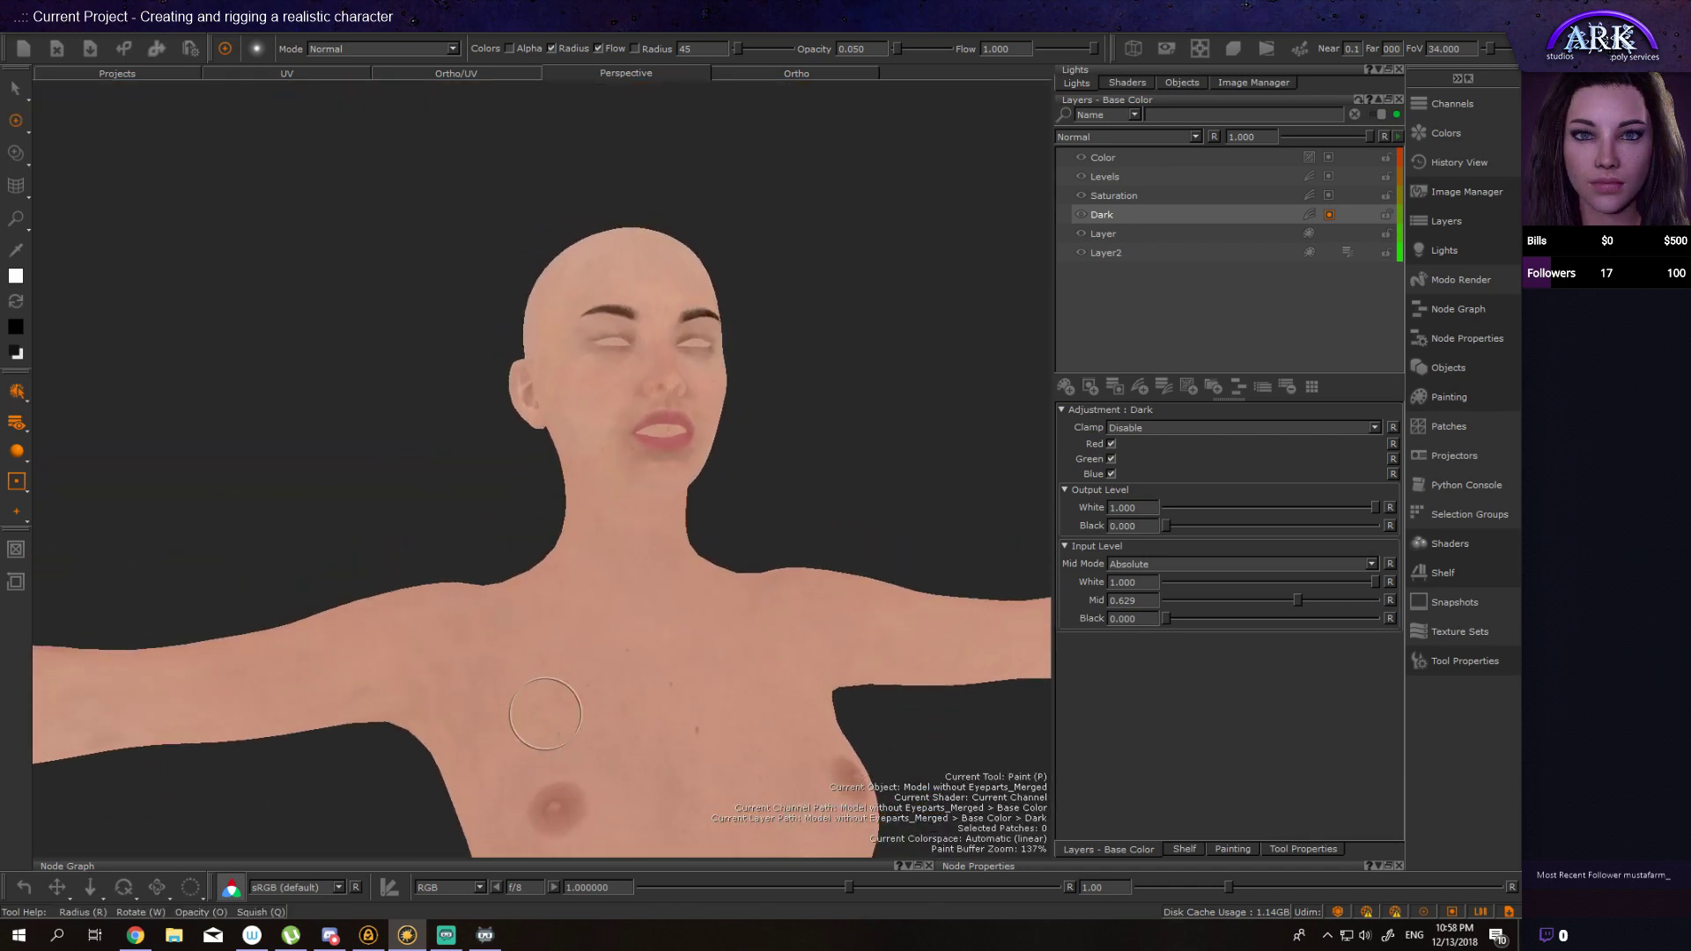
{"action": "mouse_move", "coordinate": [450, 757]}
{"action": "left_mouse_down", "text": "alt"}
{"action": "mouse_move", "coordinate": [416, 777]}
{"action": "mouse_move", "coordinate": [408, 743]}
{"action": "mouse_move", "coordinate": [468, 756]}
{"action": "mouse_move", "coordinate": [698, 699]}
{"action": "left_mouse_up", "text": "alt"}
{"action": "right_click_drag", "start_coordinate": [432, 563], "coordinate": [592, 573], "text": "alt"}
{"action": "middle_click_drag", "start_coordinate": [592, 572], "coordinate": [567, 628], "text": "alt"}
{"action": "left_click_drag", "start_coordinate": [567, 628], "coordinate": [648, 691], "text": "alt"}
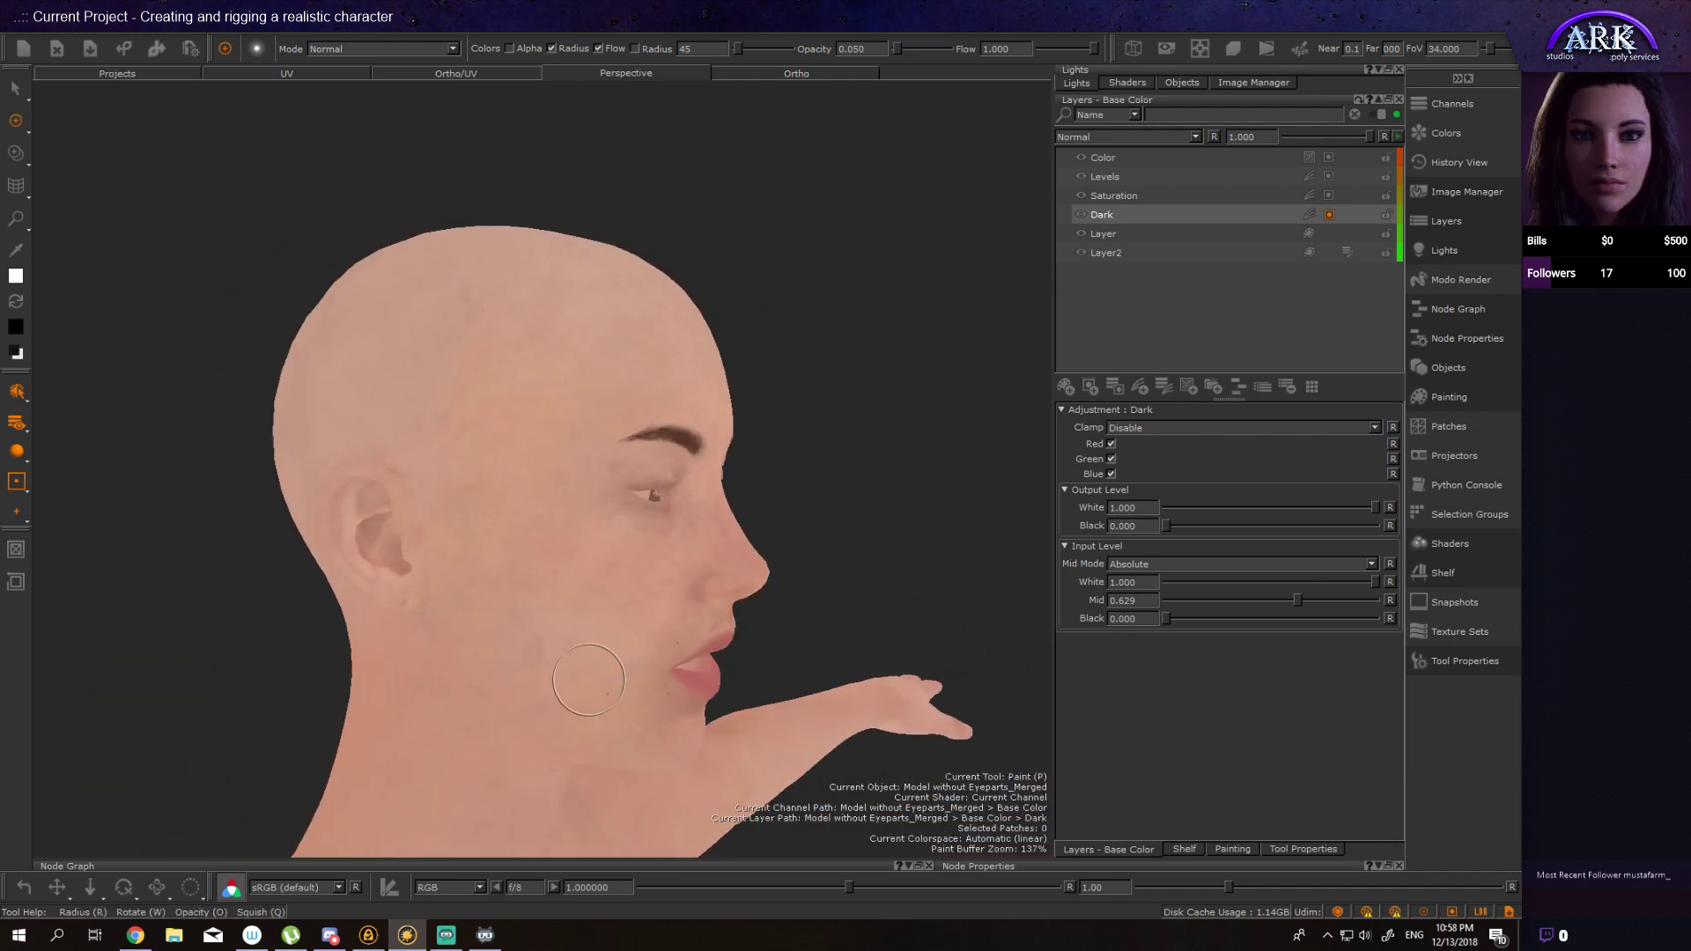
{"action": "scroll", "coordinate": [630, 706], "scroll_direction": "up", "scroll_amount": 4}
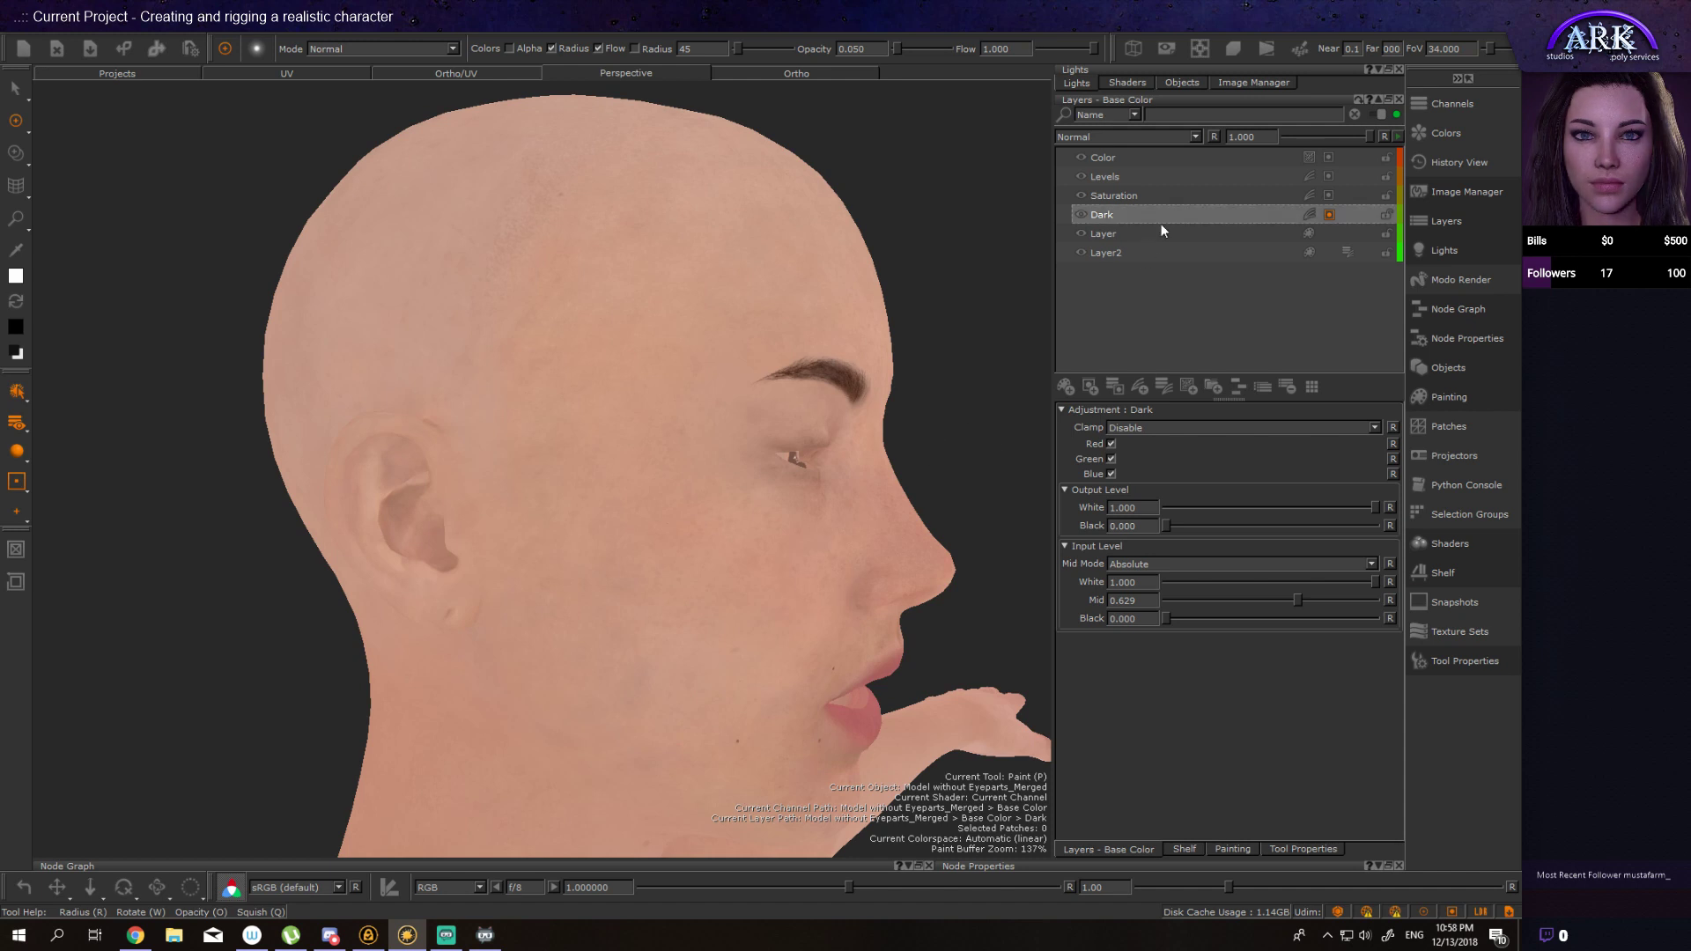
{"action": "left_click", "coordinate": [1277, 196]}
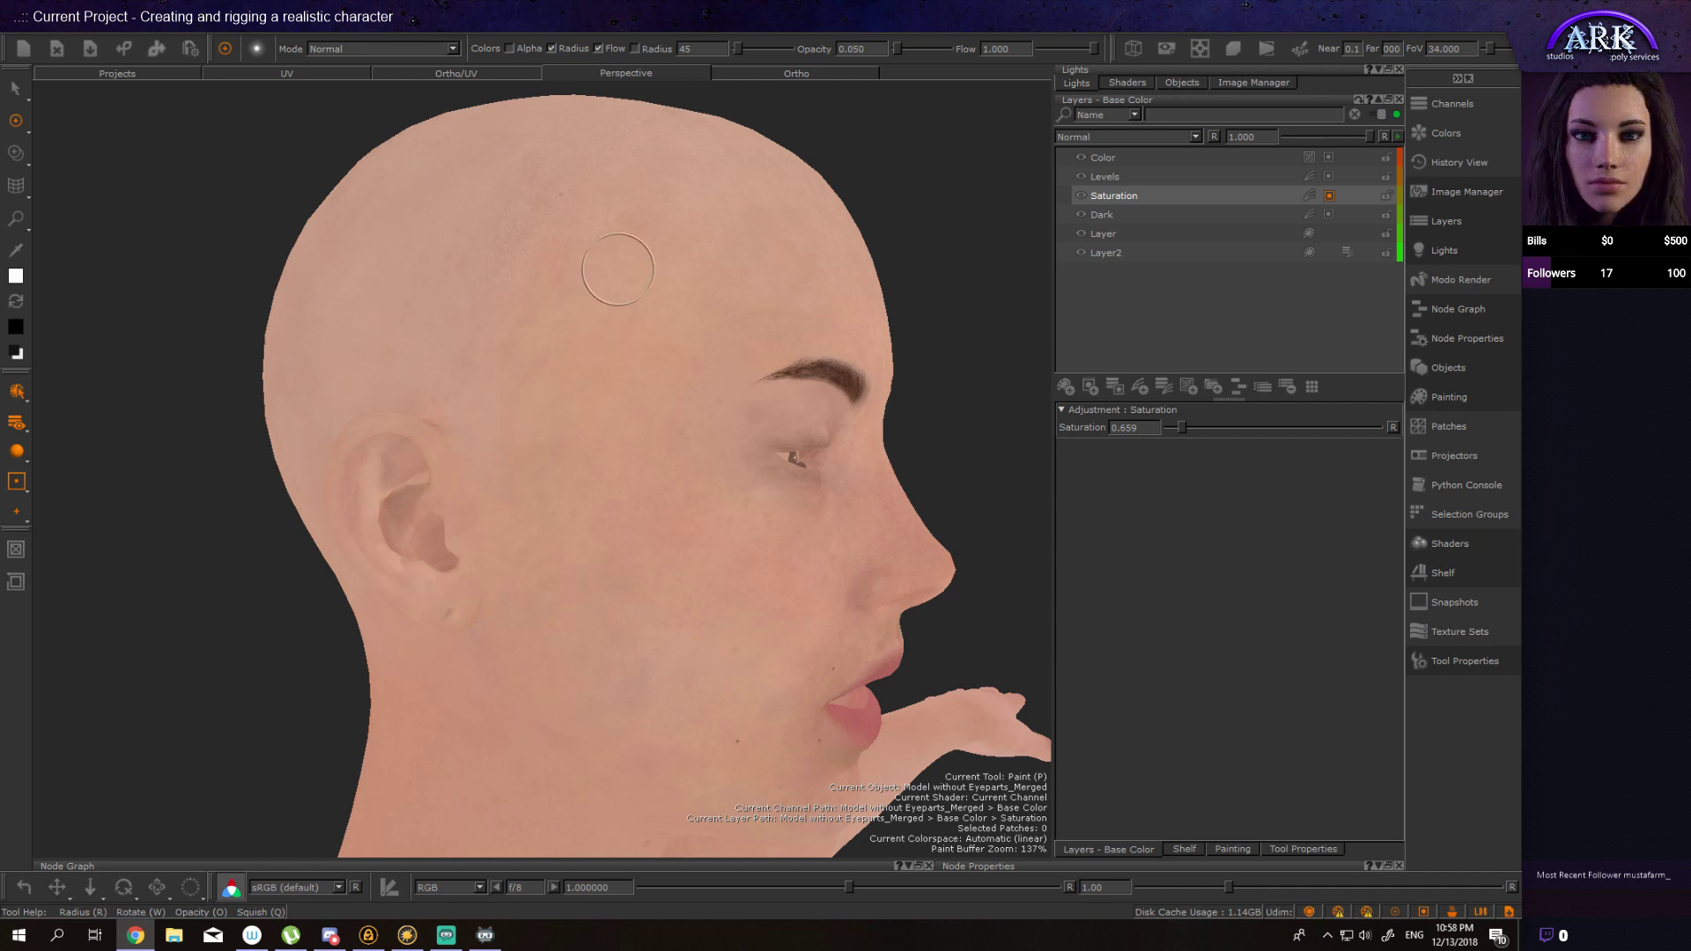
{"action": "left_click", "coordinate": [606, 425]}
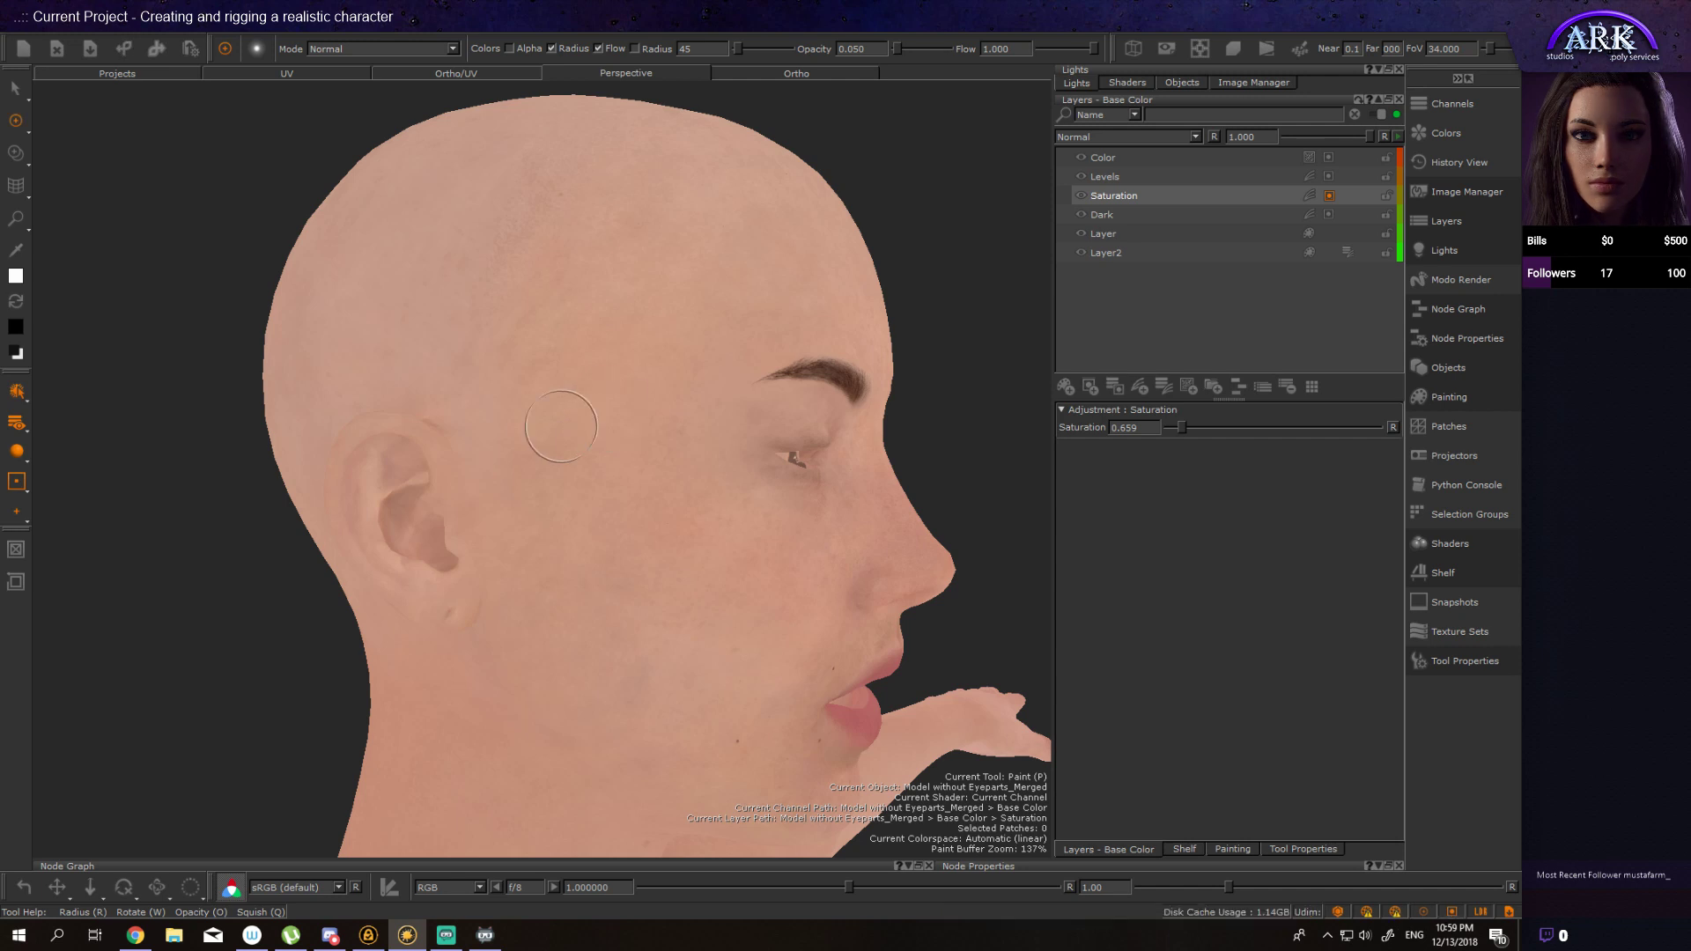
{"action": "mouse_move", "coordinate": [572, 412]}
{"action": "left_mouse_down", "text": "alt"}
{"action": "mouse_move", "coordinate": [603, 450]}
{"action": "mouse_move", "coordinate": [570, 453]}
{"action": "left_mouse_up", "text": "alt"}
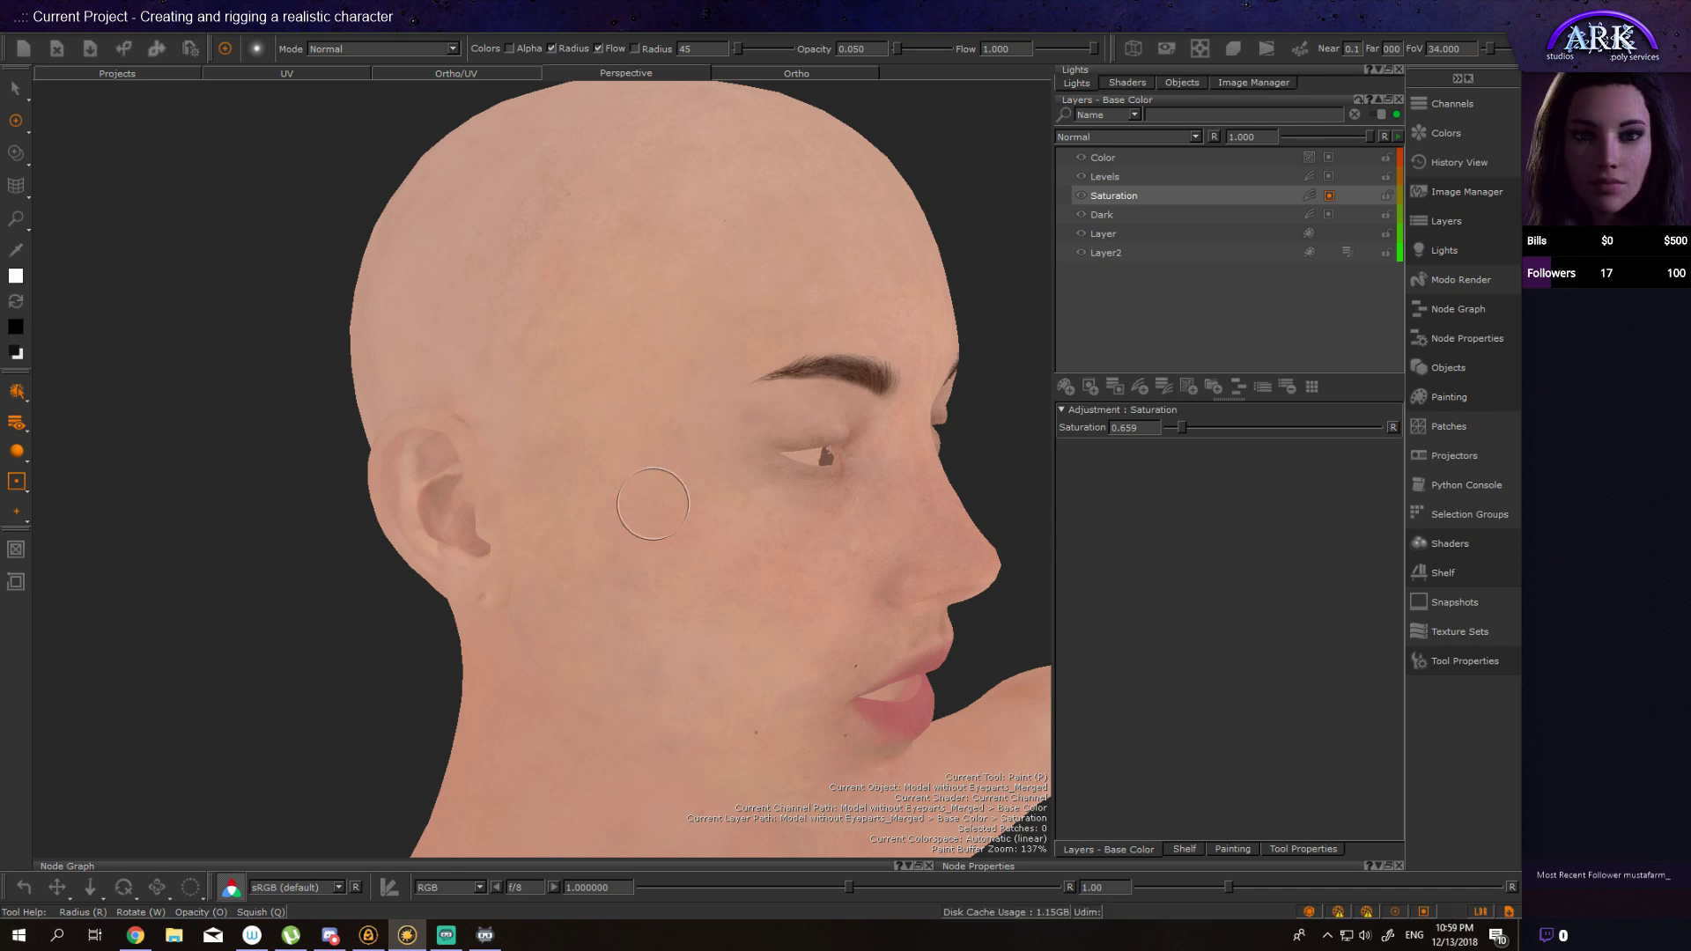
{"action": "left_click_drag", "start_coordinate": [652, 504], "coordinate": [585, 302], "text": "alt"}
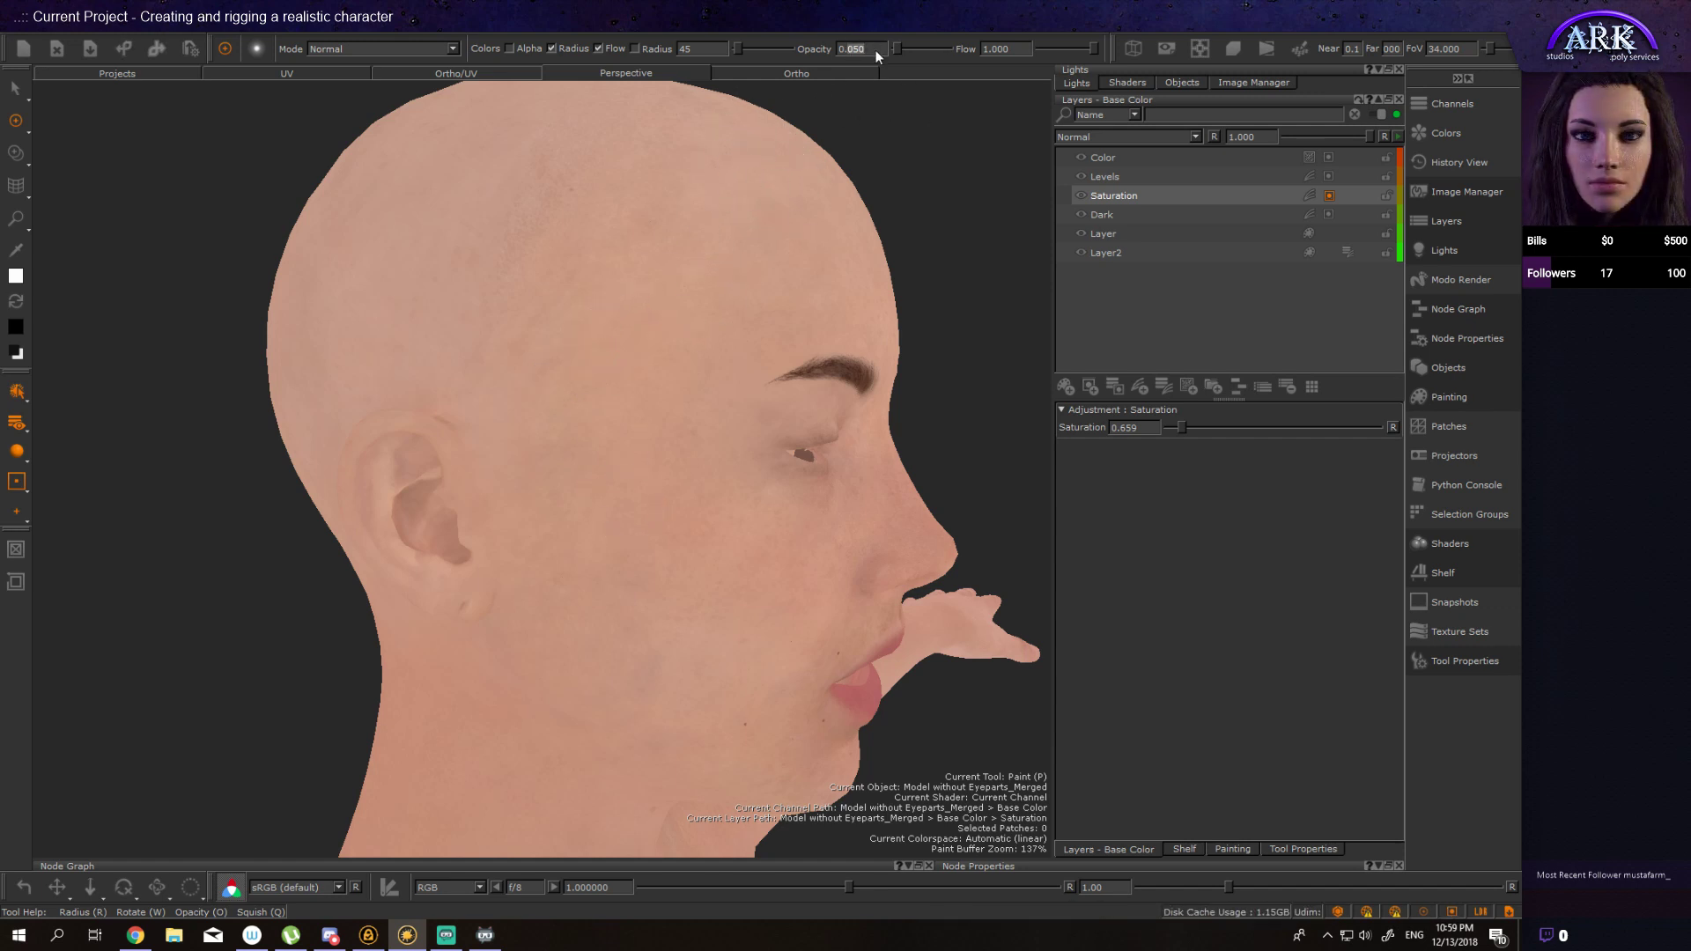
Step: Set the brush opacity to 0.1 and desaturate the skin between the right ear and eye on the Saturation mask
{"action": "type", "text": "1"}
{"action": "key", "text": "Return"}
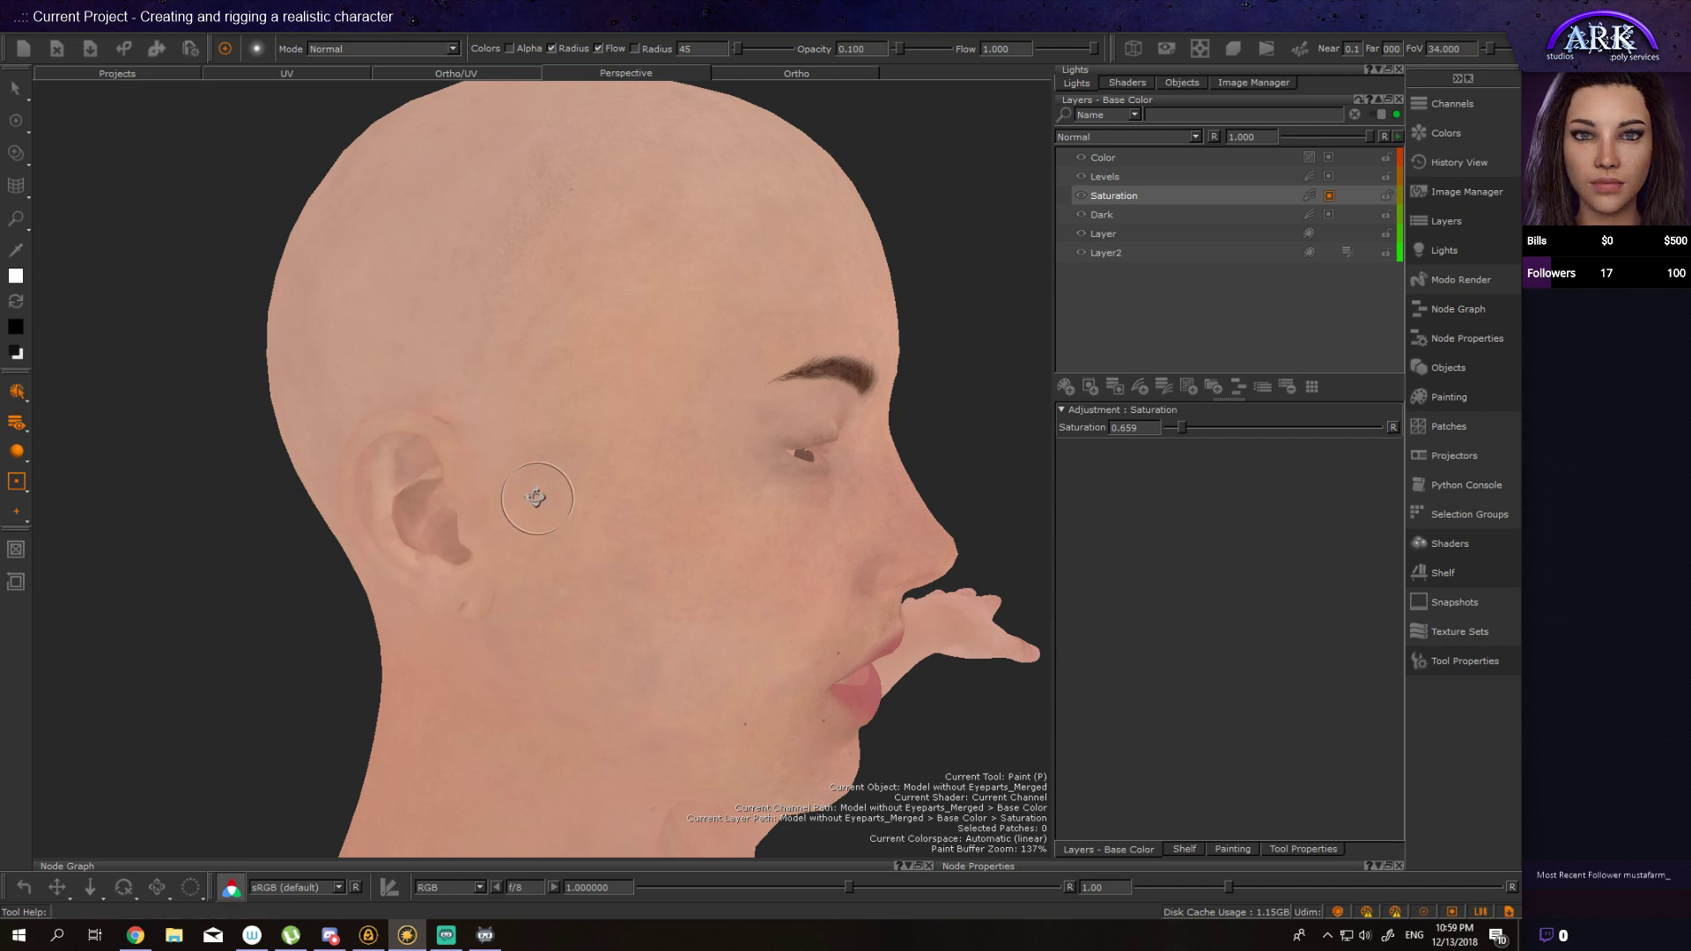
{"action": "left_click_drag", "start_coordinate": [540, 498], "coordinate": [596, 336], "text": "alt"}
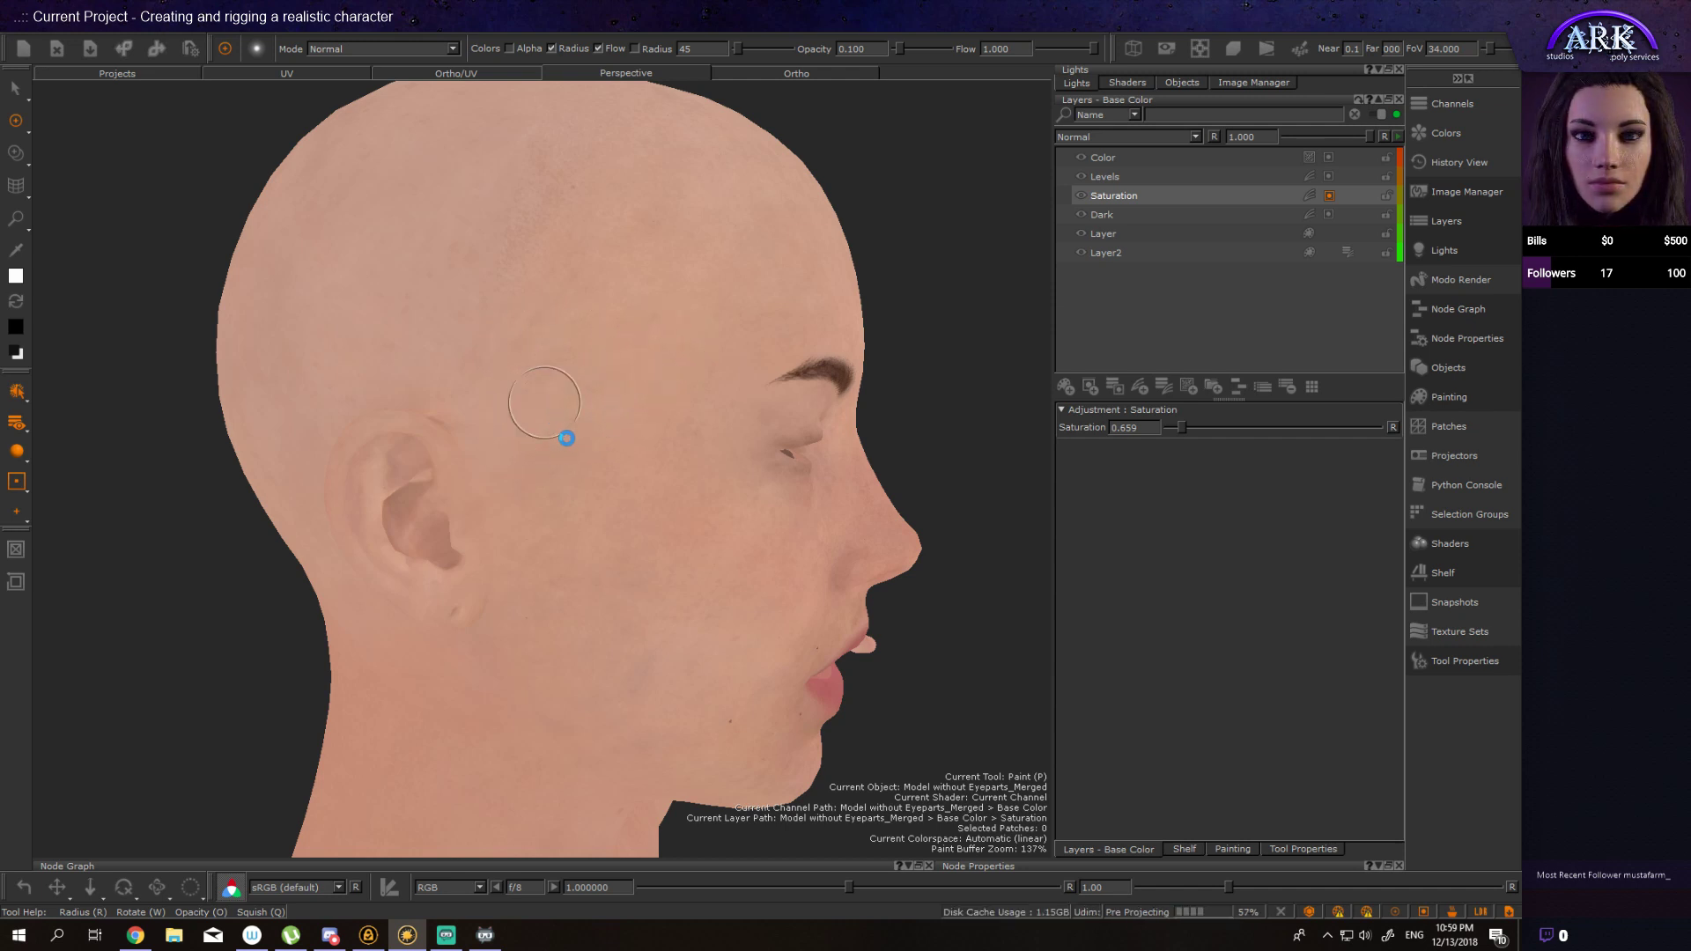
{"action": "mouse_move", "coordinate": [573, 472]}
{"action": "left_mouse_down", "text": "alt"}
{"action": "mouse_move", "coordinate": [559, 431]}
{"action": "mouse_move", "coordinate": [544, 438]}
{"action": "left_mouse_up", "text": "alt"}
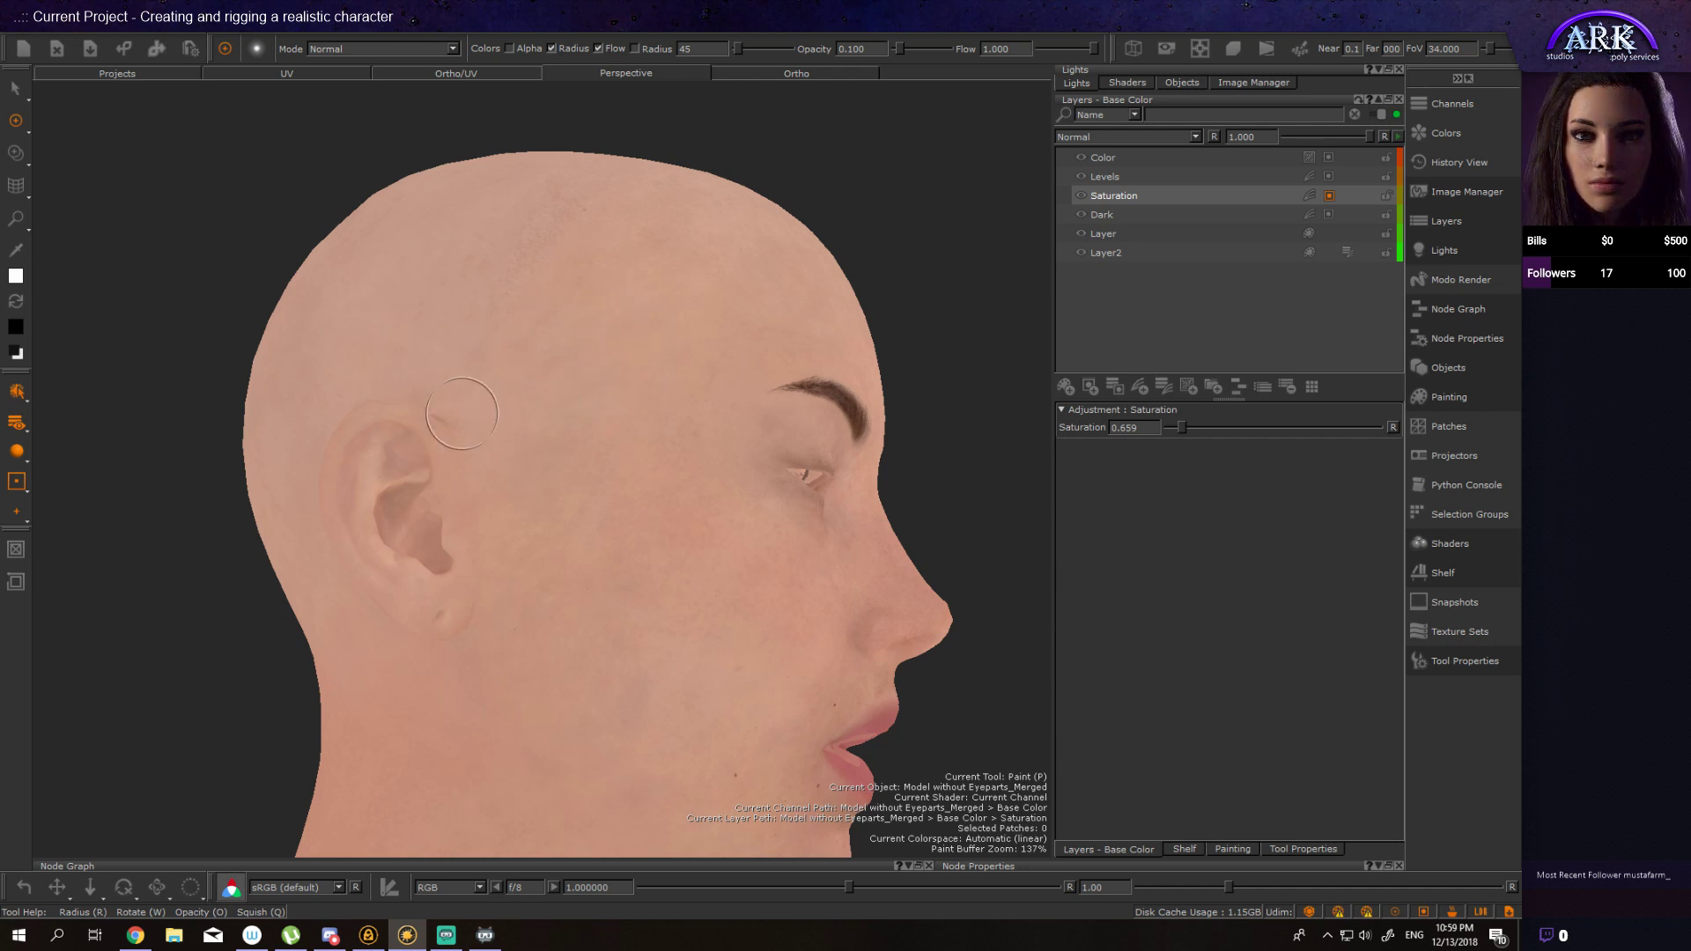
{"action": "left_click", "coordinate": [619, 494]}
{"action": "mouse_move", "coordinate": [604, 490]}
{"action": "left_mouse_down", "text": "alt"}
{"action": "mouse_move", "coordinate": [660, 517]}
{"action": "mouse_move", "coordinate": [621, 473]}
{"action": "left_mouse_up", "text": "alt"}
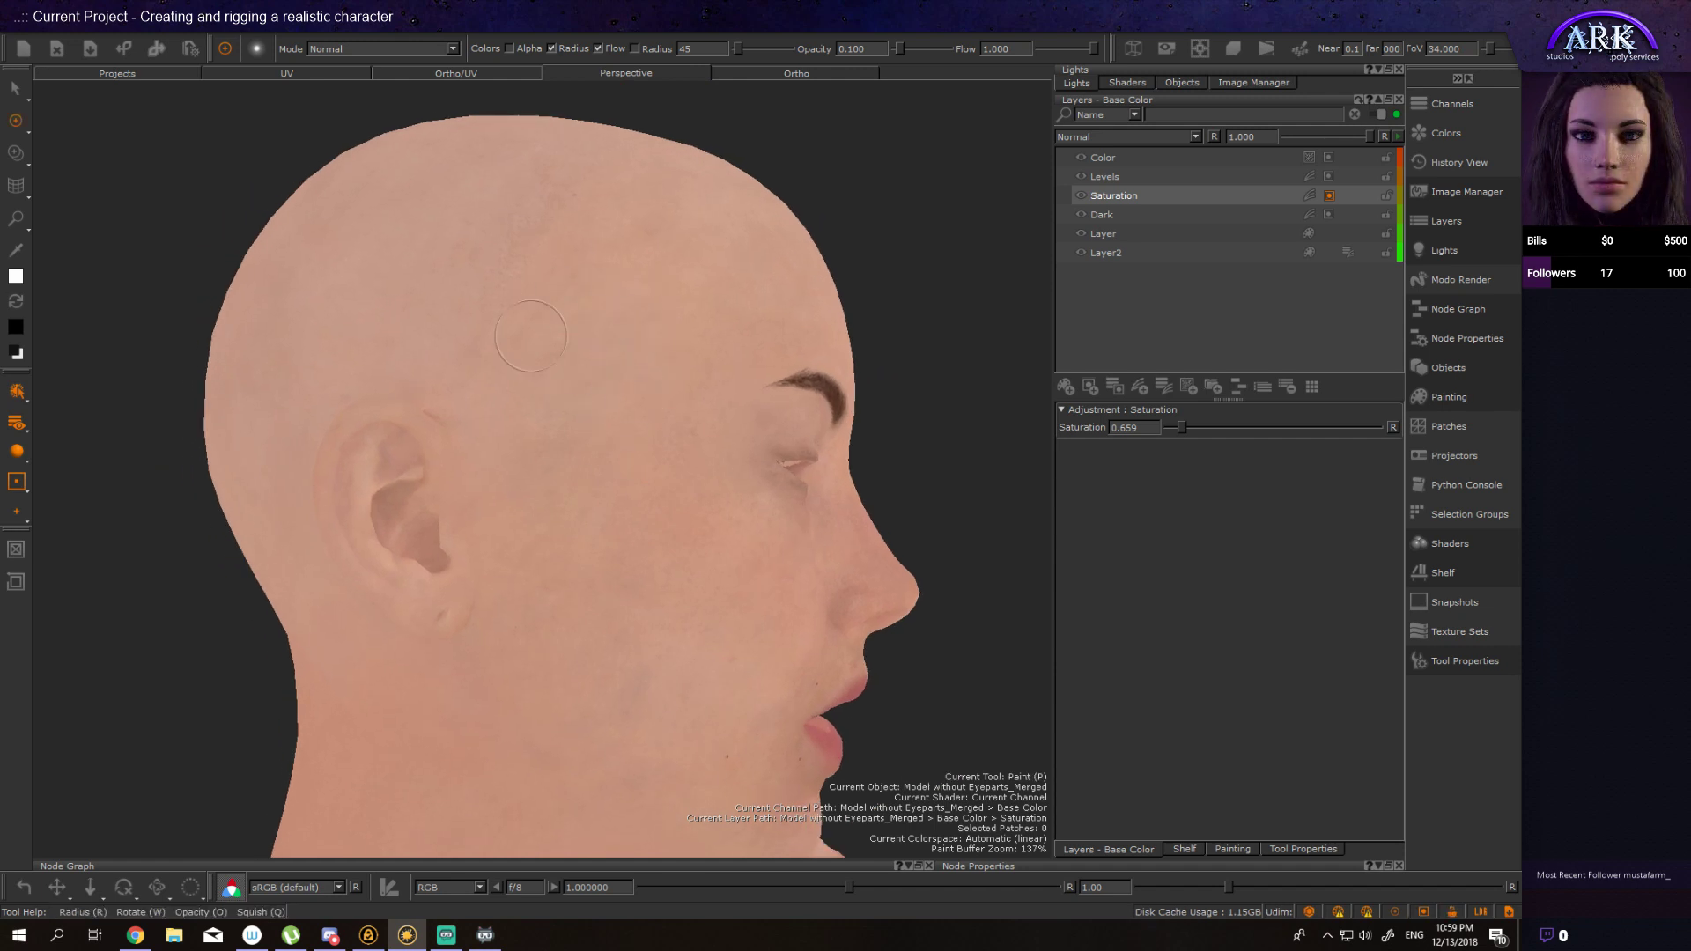
{"action": "left_click", "coordinate": [608, 519]}
{"action": "mouse_move", "coordinate": [571, 375]}
{"action": "left_mouse_down", "text": "alt"}
{"action": "mouse_move", "coordinate": [415, 408]}
{"action": "mouse_move", "coordinate": [531, 427]}
{"action": "left_mouse_up", "text": "alt"}
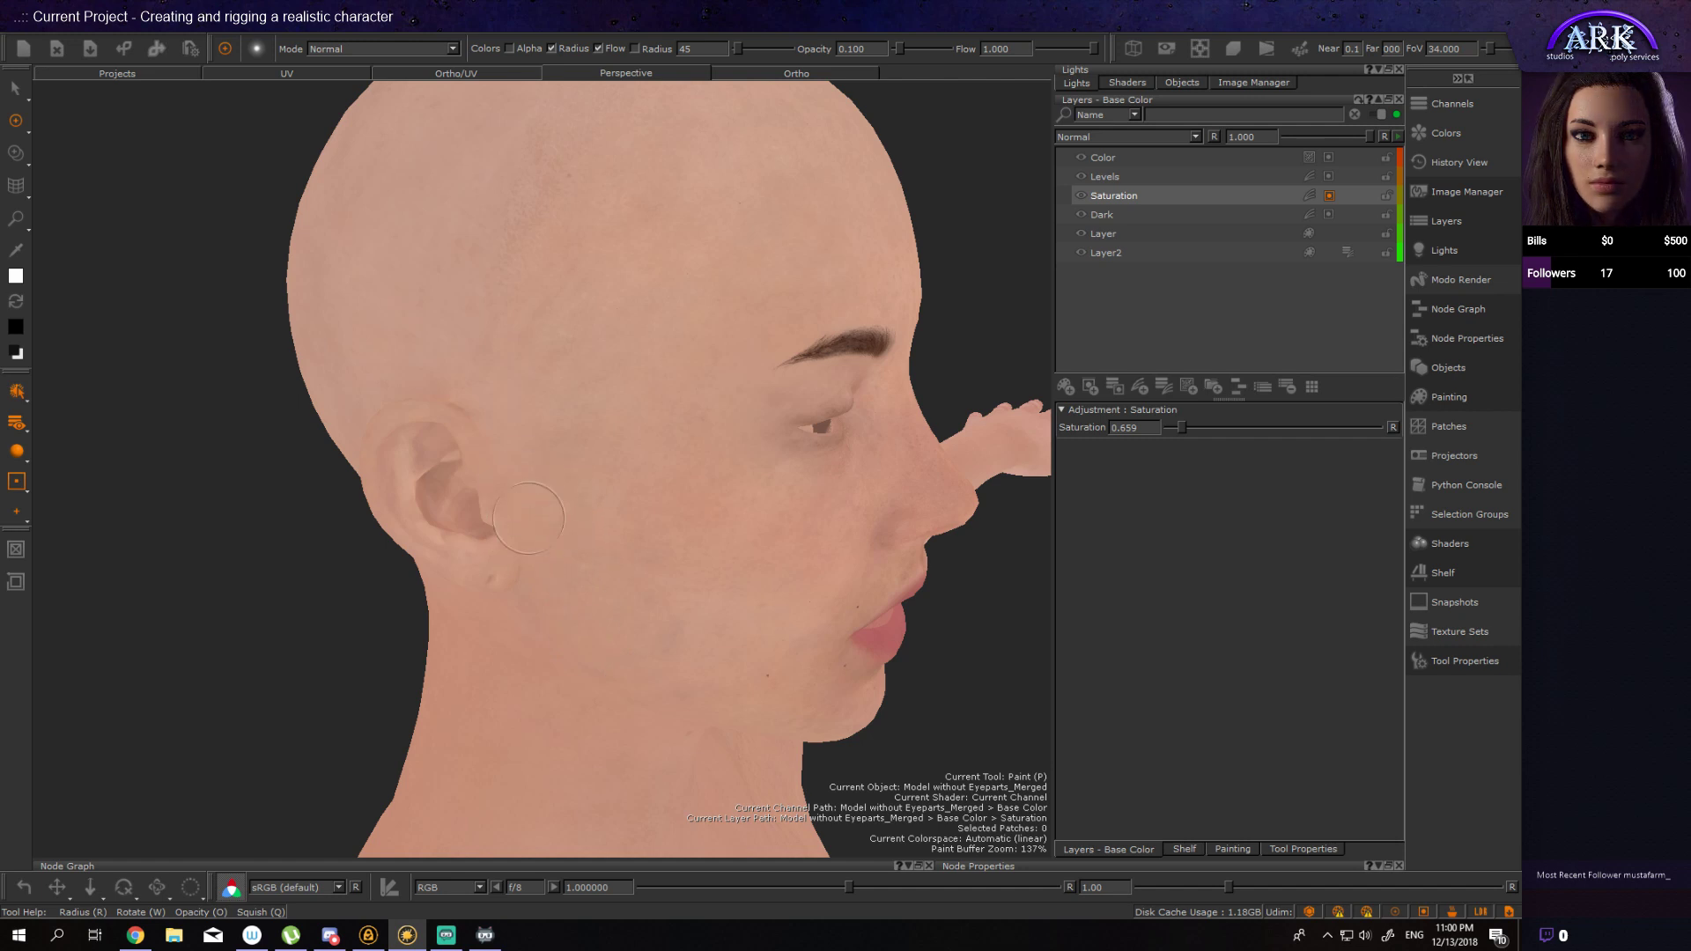
Step: Bake the strokes and paint the Saturation mask close up over the right temple and the skin in front of the ear
{"action": "key", "text": "b"}
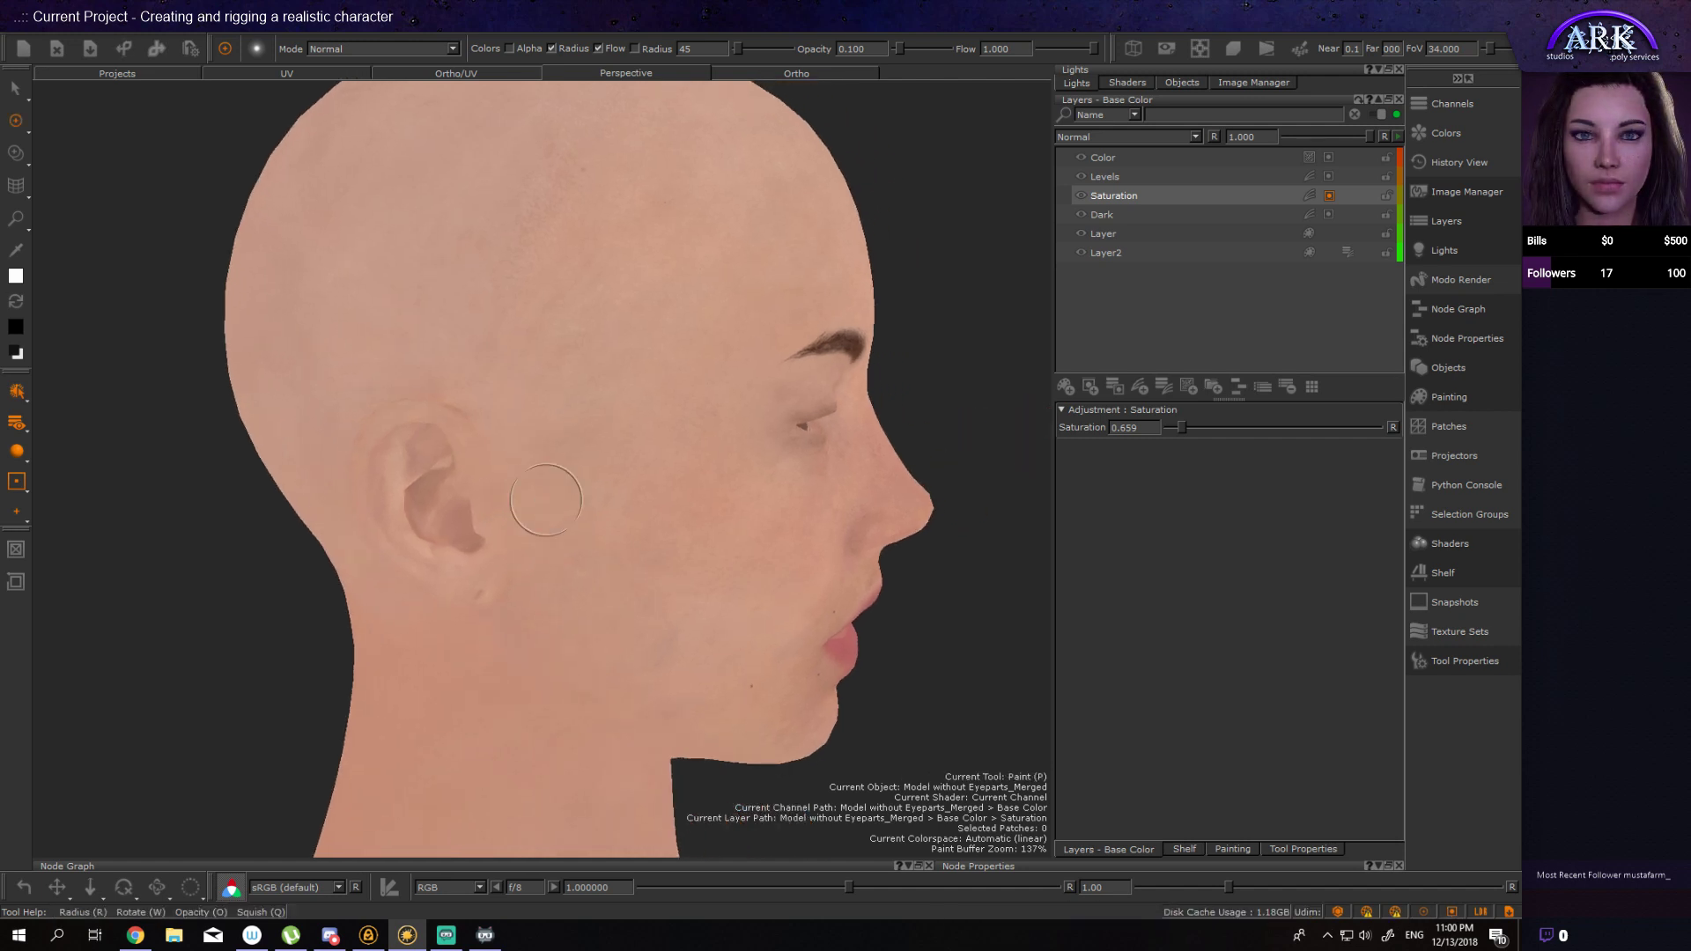
{"action": "right_click_drag", "start_coordinate": [616, 539], "coordinate": [632, 594], "text": "alt"}
{"action": "middle_click_drag", "start_coordinate": [633, 595], "coordinate": [691, 531], "text": "alt"}
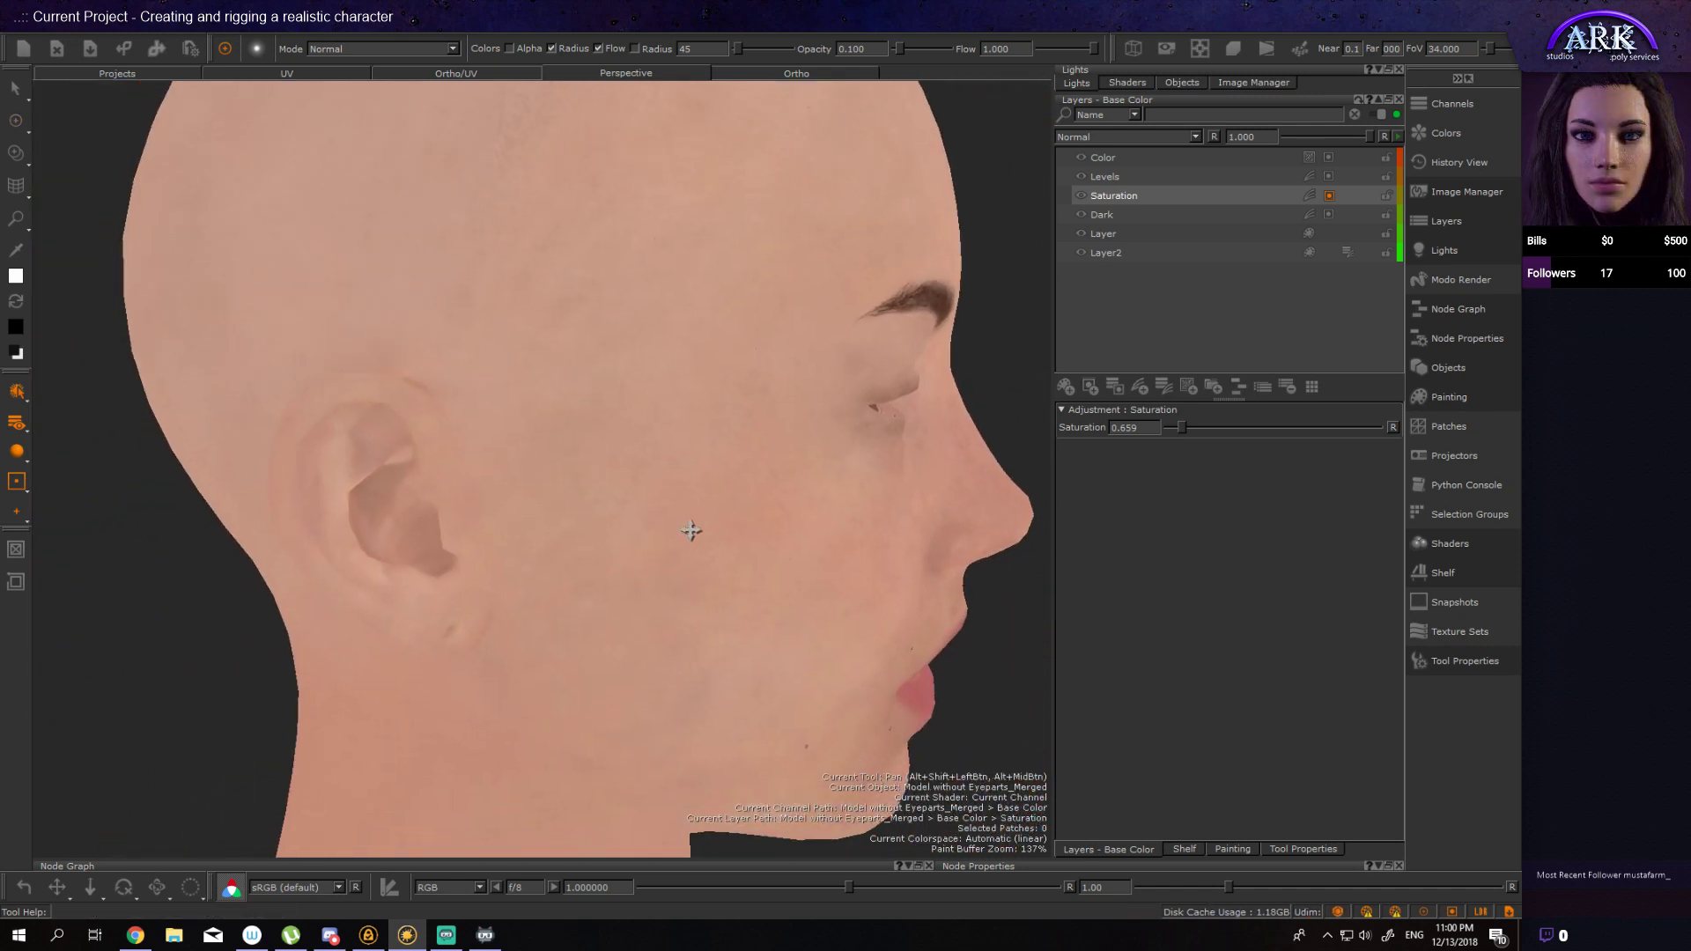
{"action": "left_click_drag", "start_coordinate": [691, 531], "coordinate": [657, 491], "text": "alt"}
{"action": "right_click_drag", "start_coordinate": [657, 490], "coordinate": [729, 490], "text": "alt"}
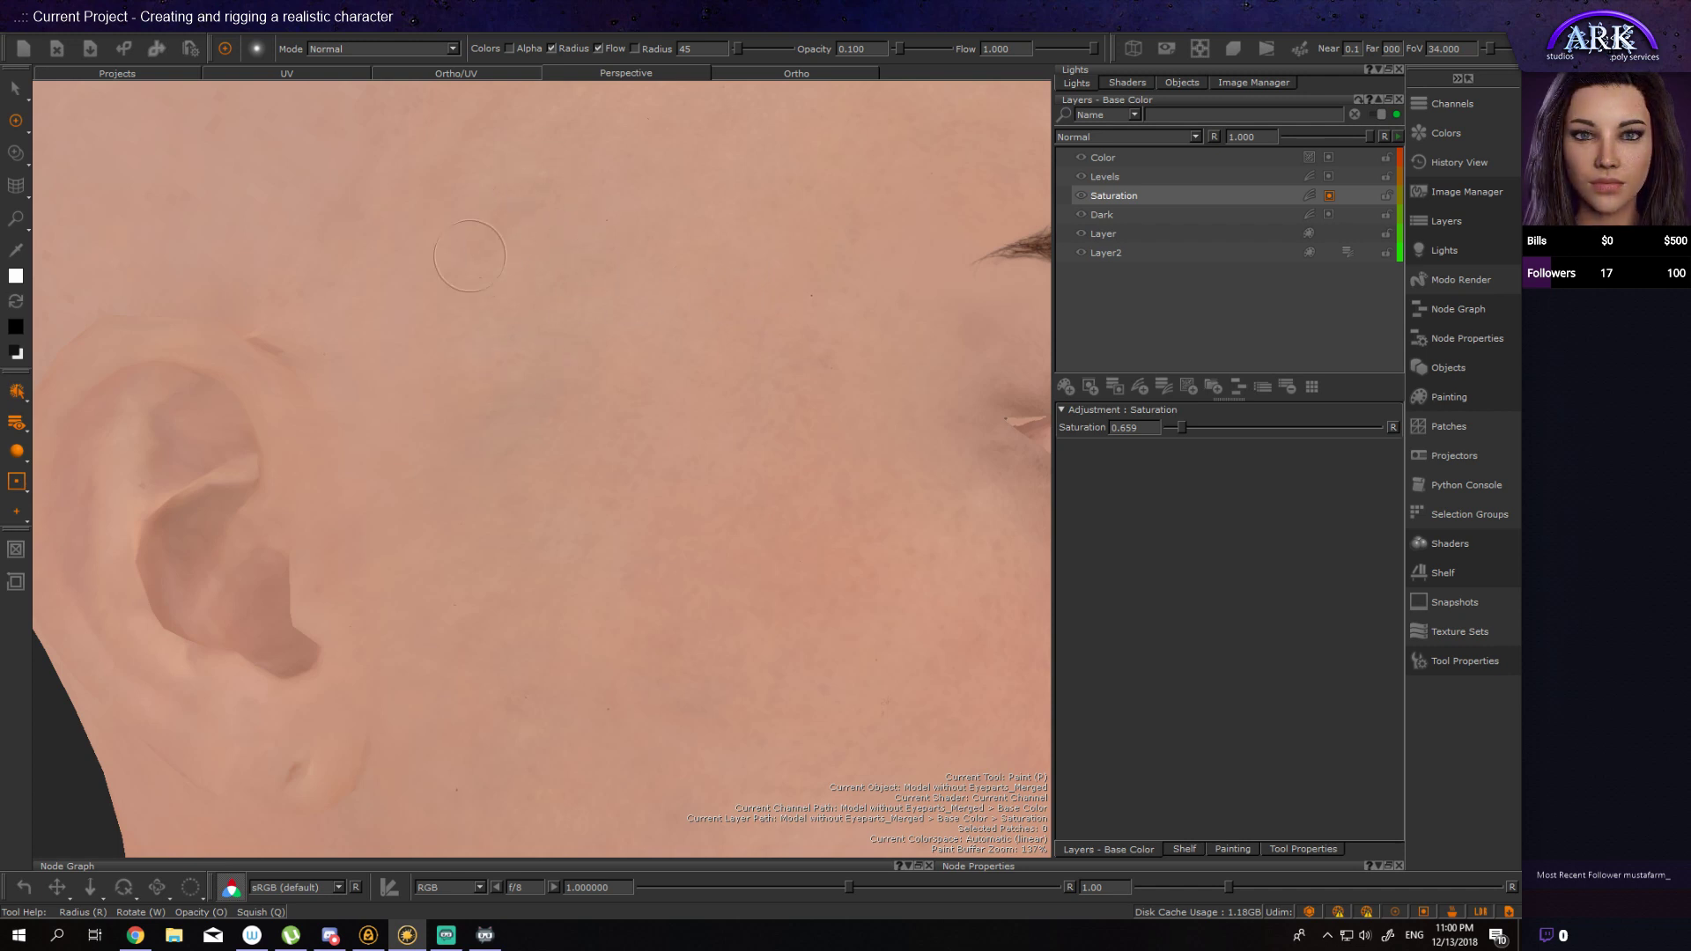
{"action": "mouse_move", "coordinate": [585, 464]}
{"action": "right_mouse_down", "text": "alt"}
{"action": "mouse_move", "coordinate": [408, 467]}
{"action": "mouse_move", "coordinate": [475, 464]}
{"action": "mouse_move", "coordinate": [582, 510]}
{"action": "mouse_move", "coordinate": [661, 483]}
{"action": "mouse_move", "coordinate": [601, 433]}
{"action": "right_mouse_up", "text": "alt"}
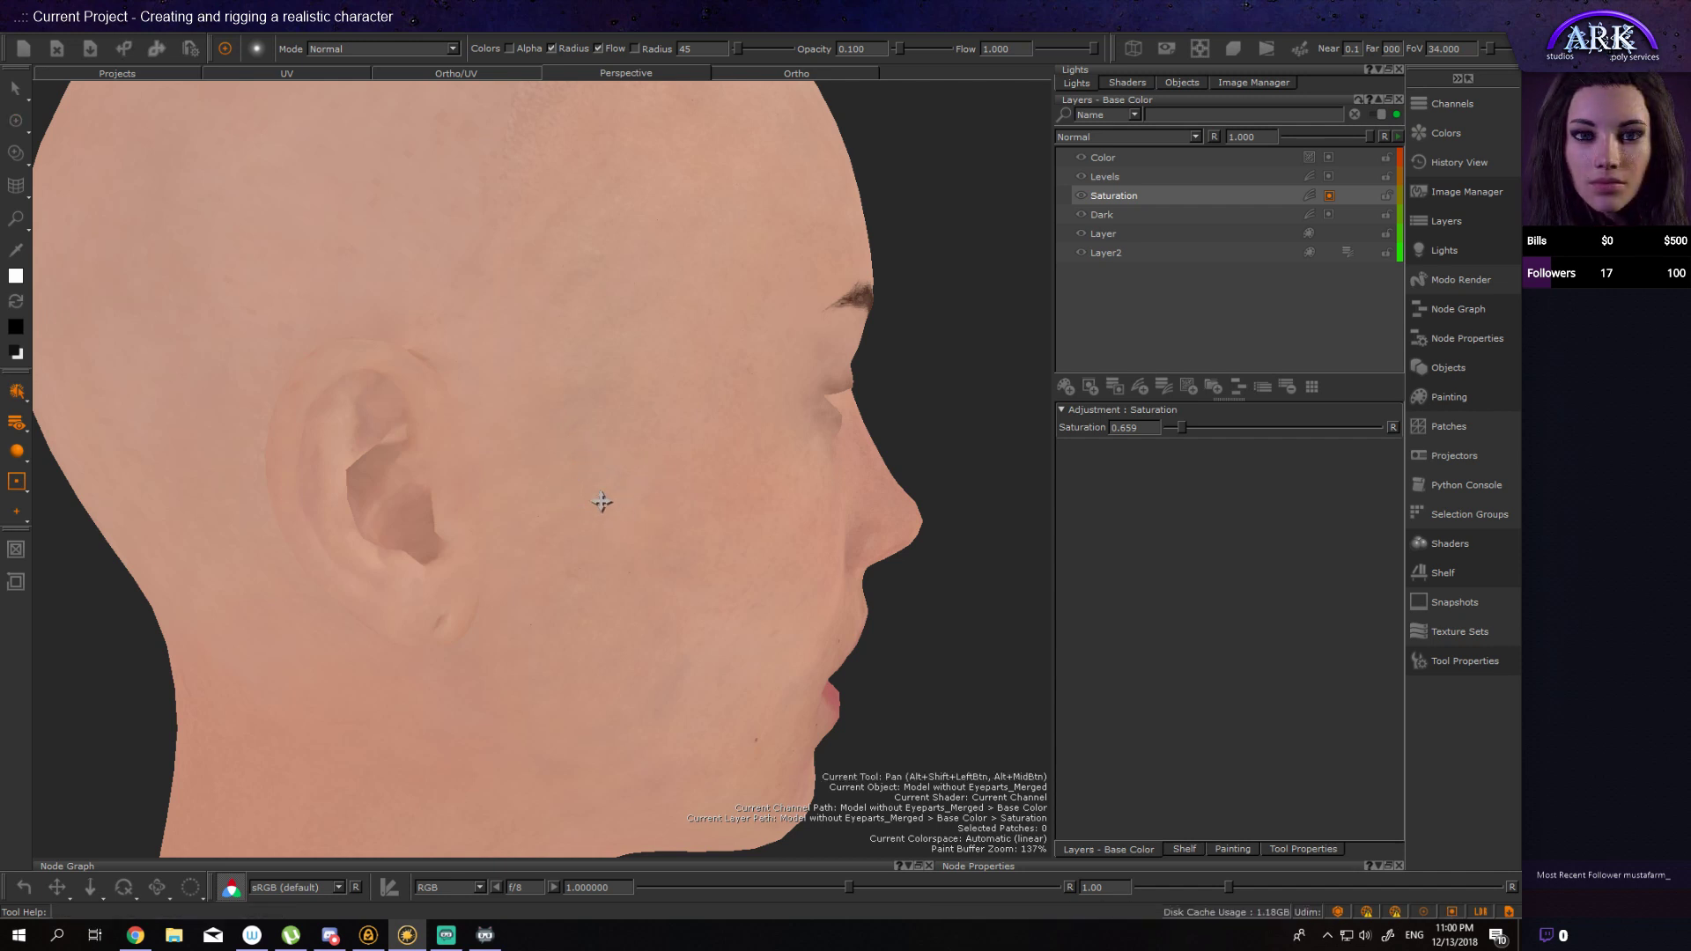
Step: Extend the Saturation mask painting from above the right ear across the temple and upper cheek, baking the strokes
{"action": "mouse_move", "coordinate": [599, 500]}
{"action": "left_mouse_down", "text": "alt"}
{"action": "mouse_move", "coordinate": [491, 503]}
{"action": "mouse_move", "coordinate": [604, 517]}
{"action": "left_mouse_up", "text": "alt"}
{"action": "scroll", "coordinate": [498, 494], "scroll_direction": "up", "scroll_amount": 5}
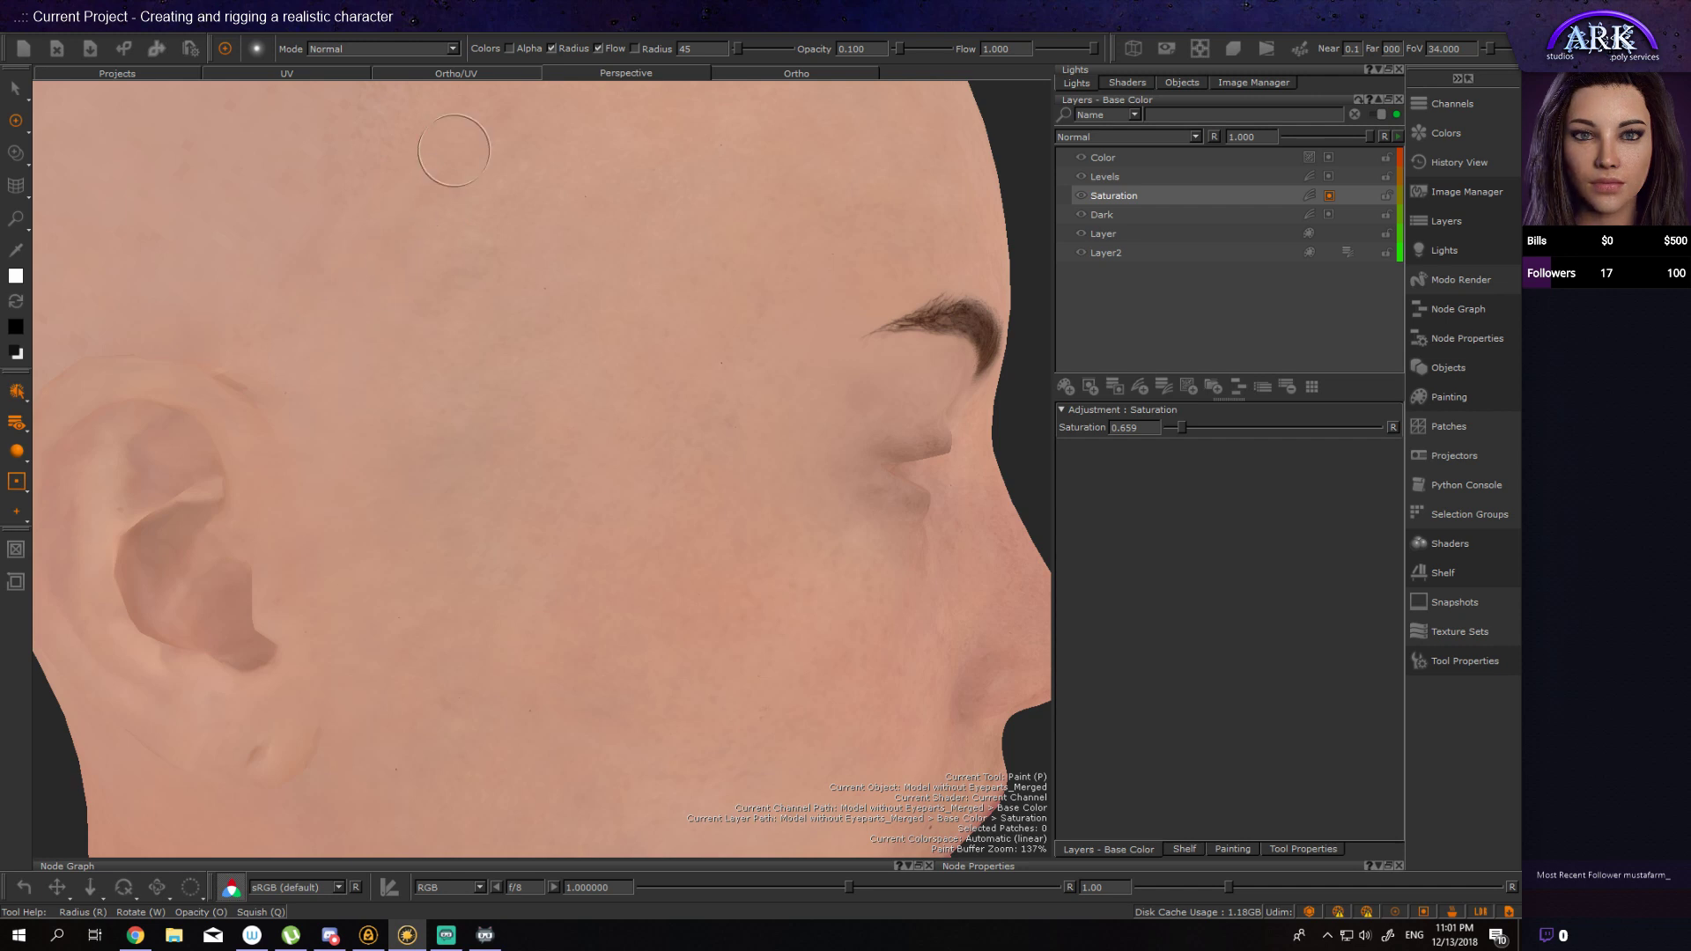
{"action": "key", "text": "b"}
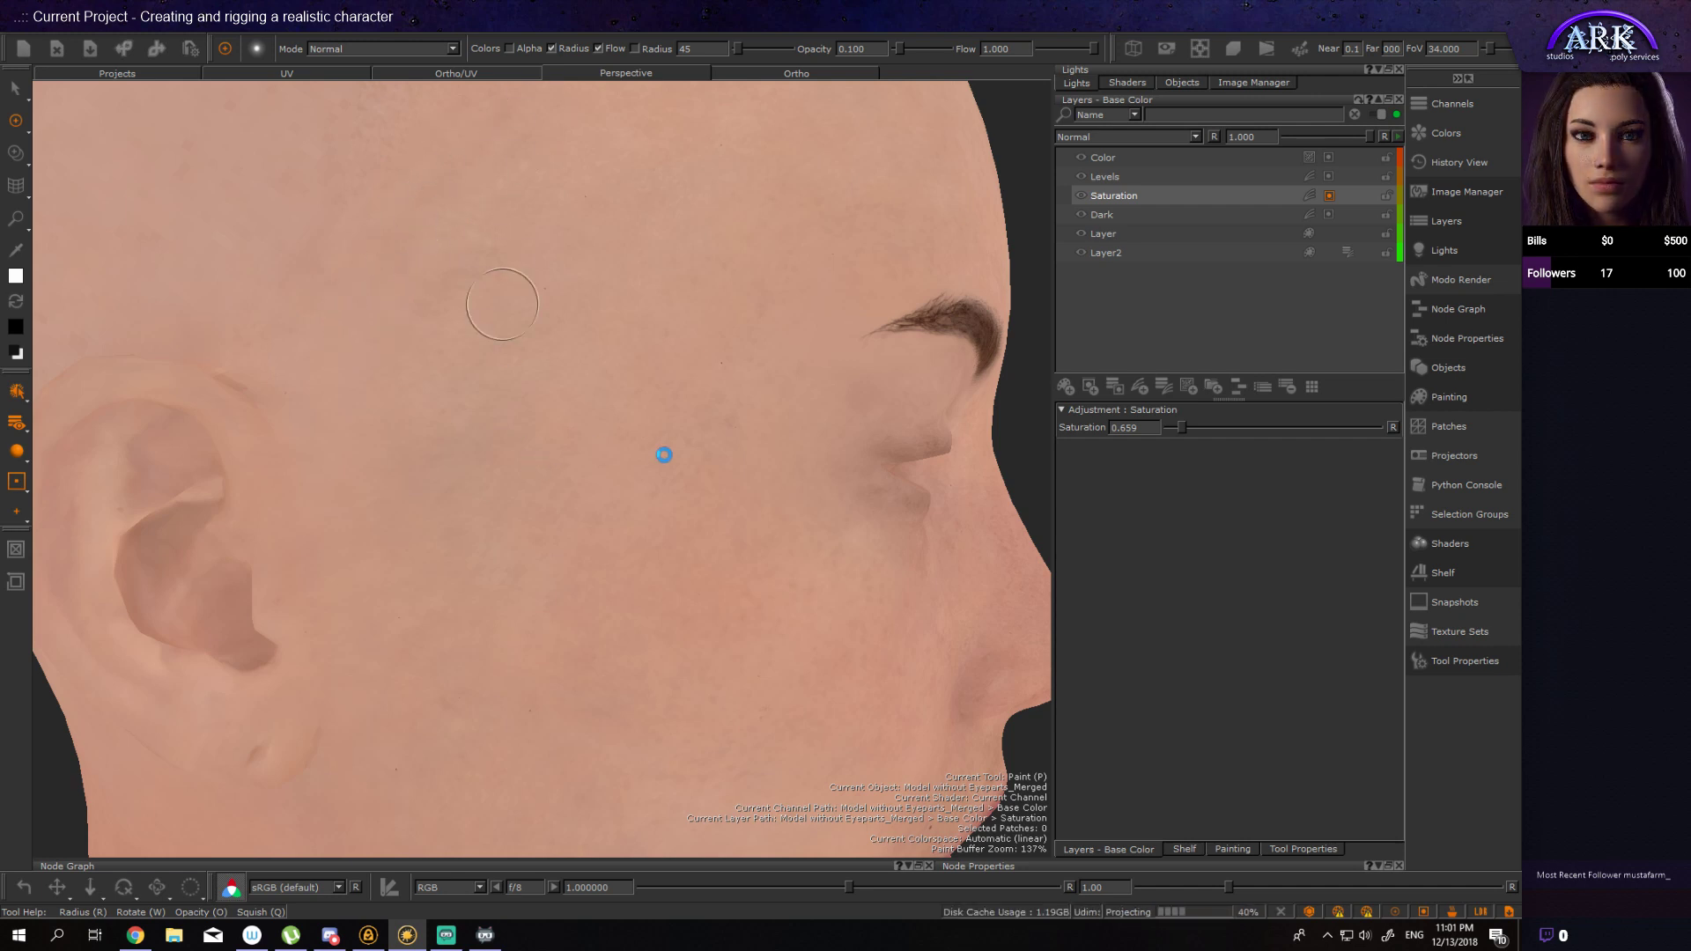
{"action": "left_click_drag", "start_coordinate": [625, 454], "coordinate": [583, 467], "text": "alt"}
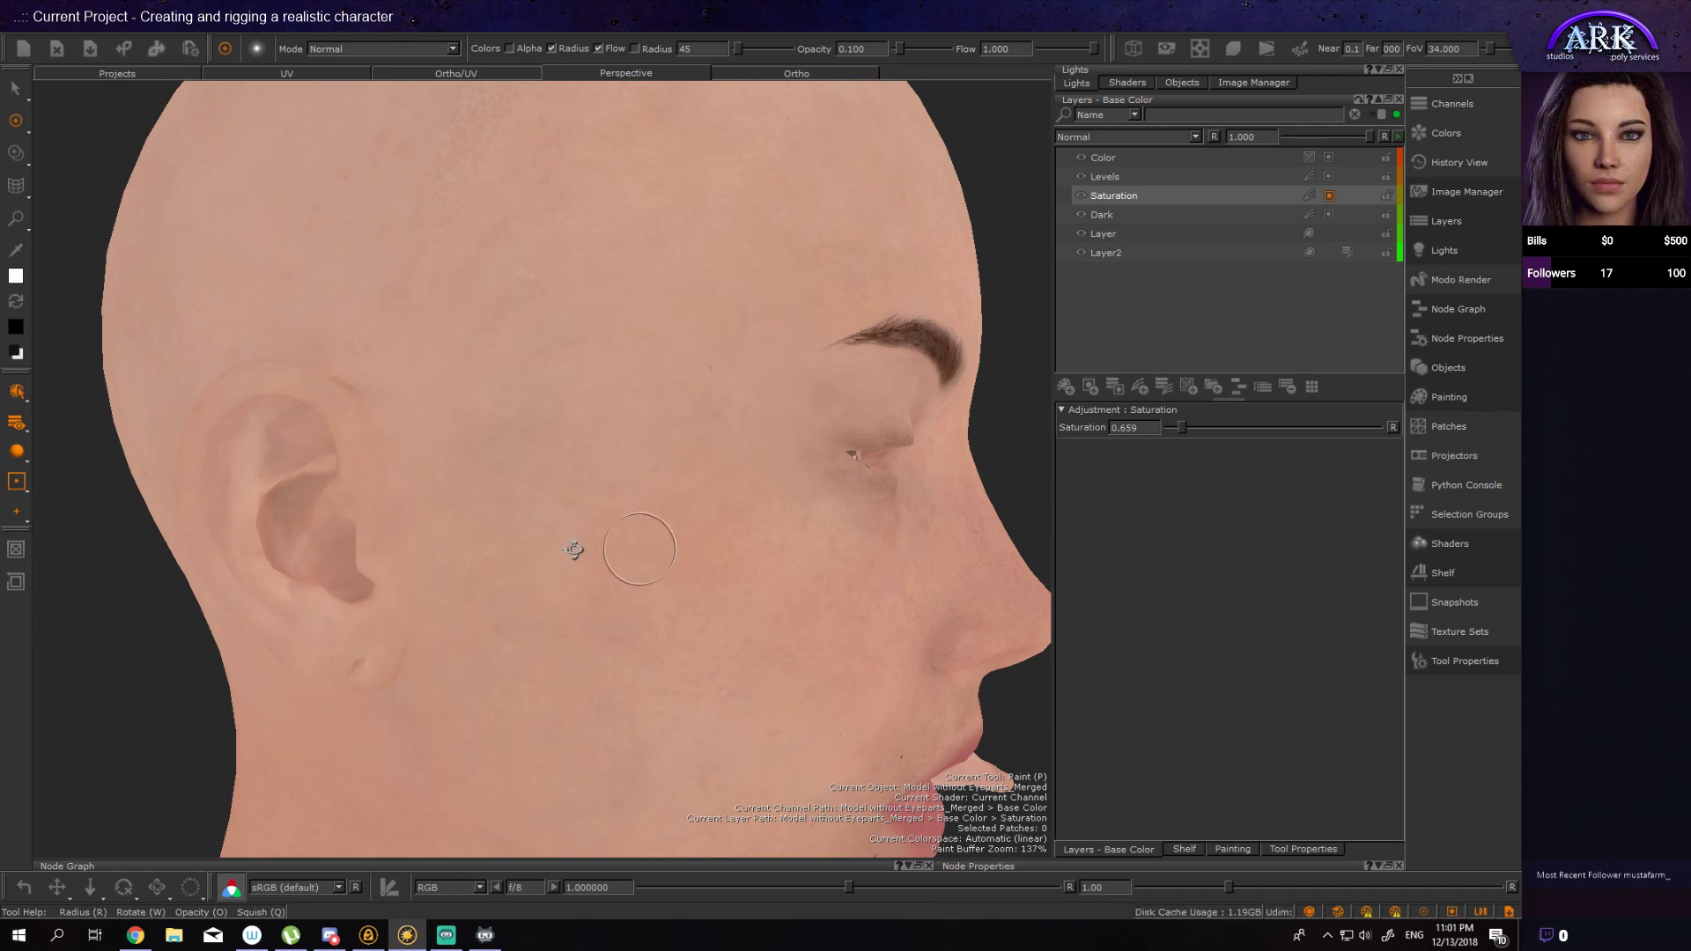
{"action": "mouse_move", "coordinate": [574, 551]}
{"action": "left_mouse_down", "text": "alt"}
{"action": "mouse_move", "coordinate": [528, 551]}
{"action": "mouse_move", "coordinate": [472, 367]}
{"action": "left_mouse_up", "text": "alt"}
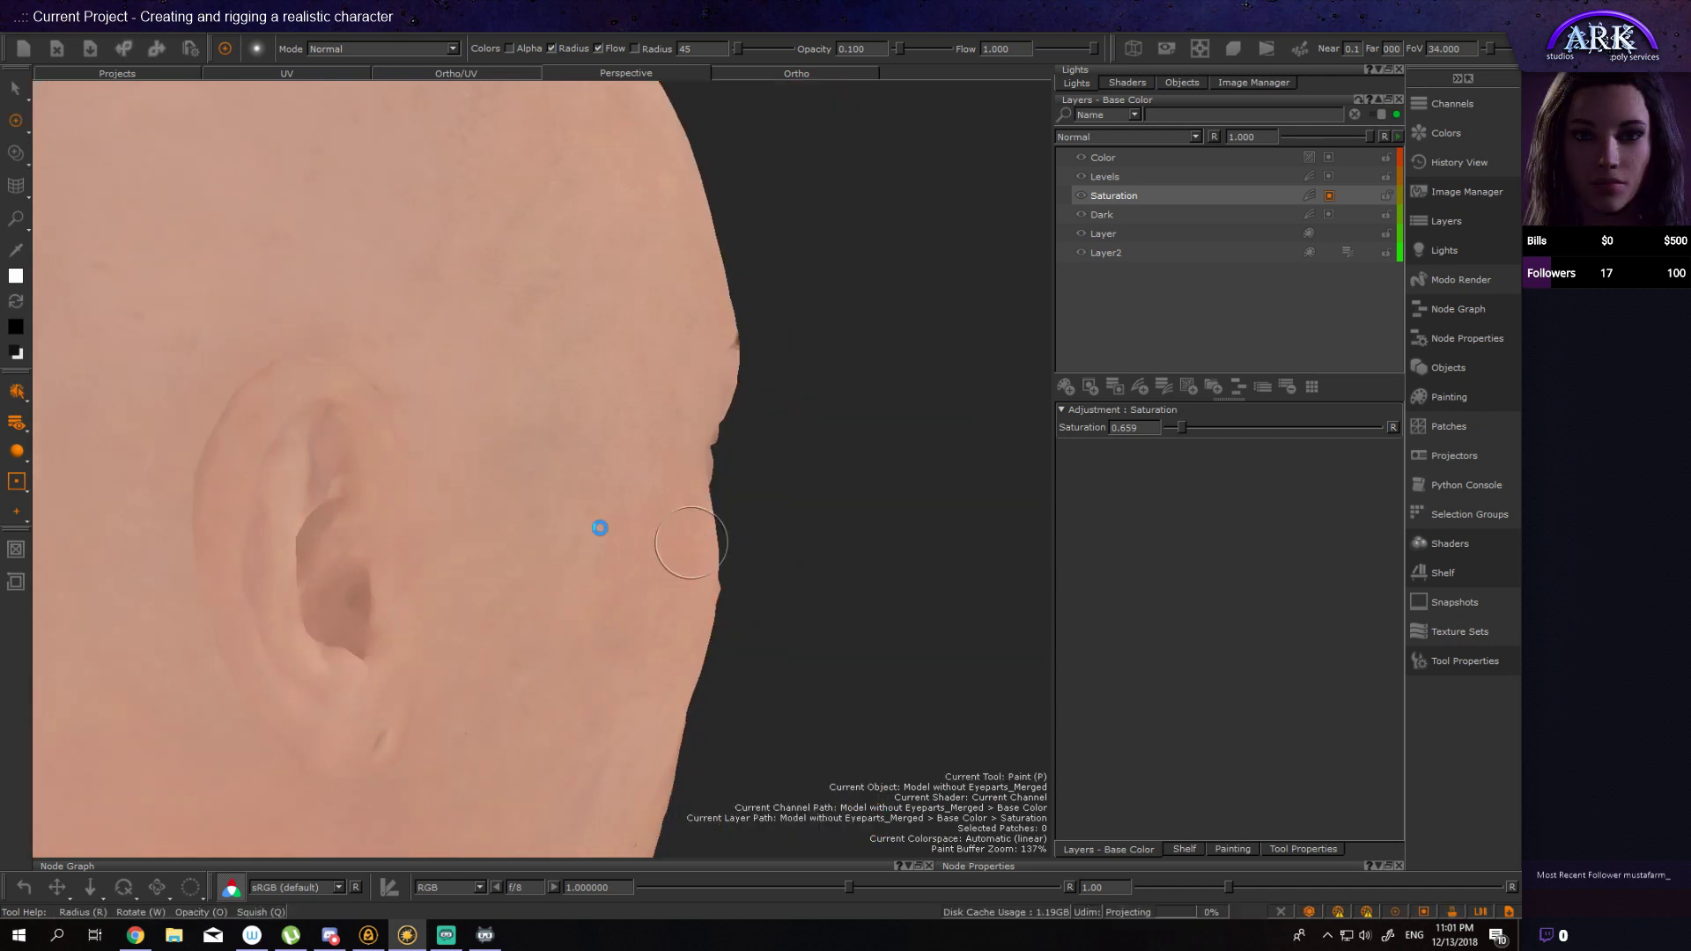
{"action": "mouse_move", "coordinate": [672, 517]}
{"action": "left_mouse_down", "text": "alt"}
{"action": "mouse_move", "coordinate": [529, 502]}
{"action": "mouse_move", "coordinate": [793, 554]}
{"action": "left_mouse_up", "text": "alt"}
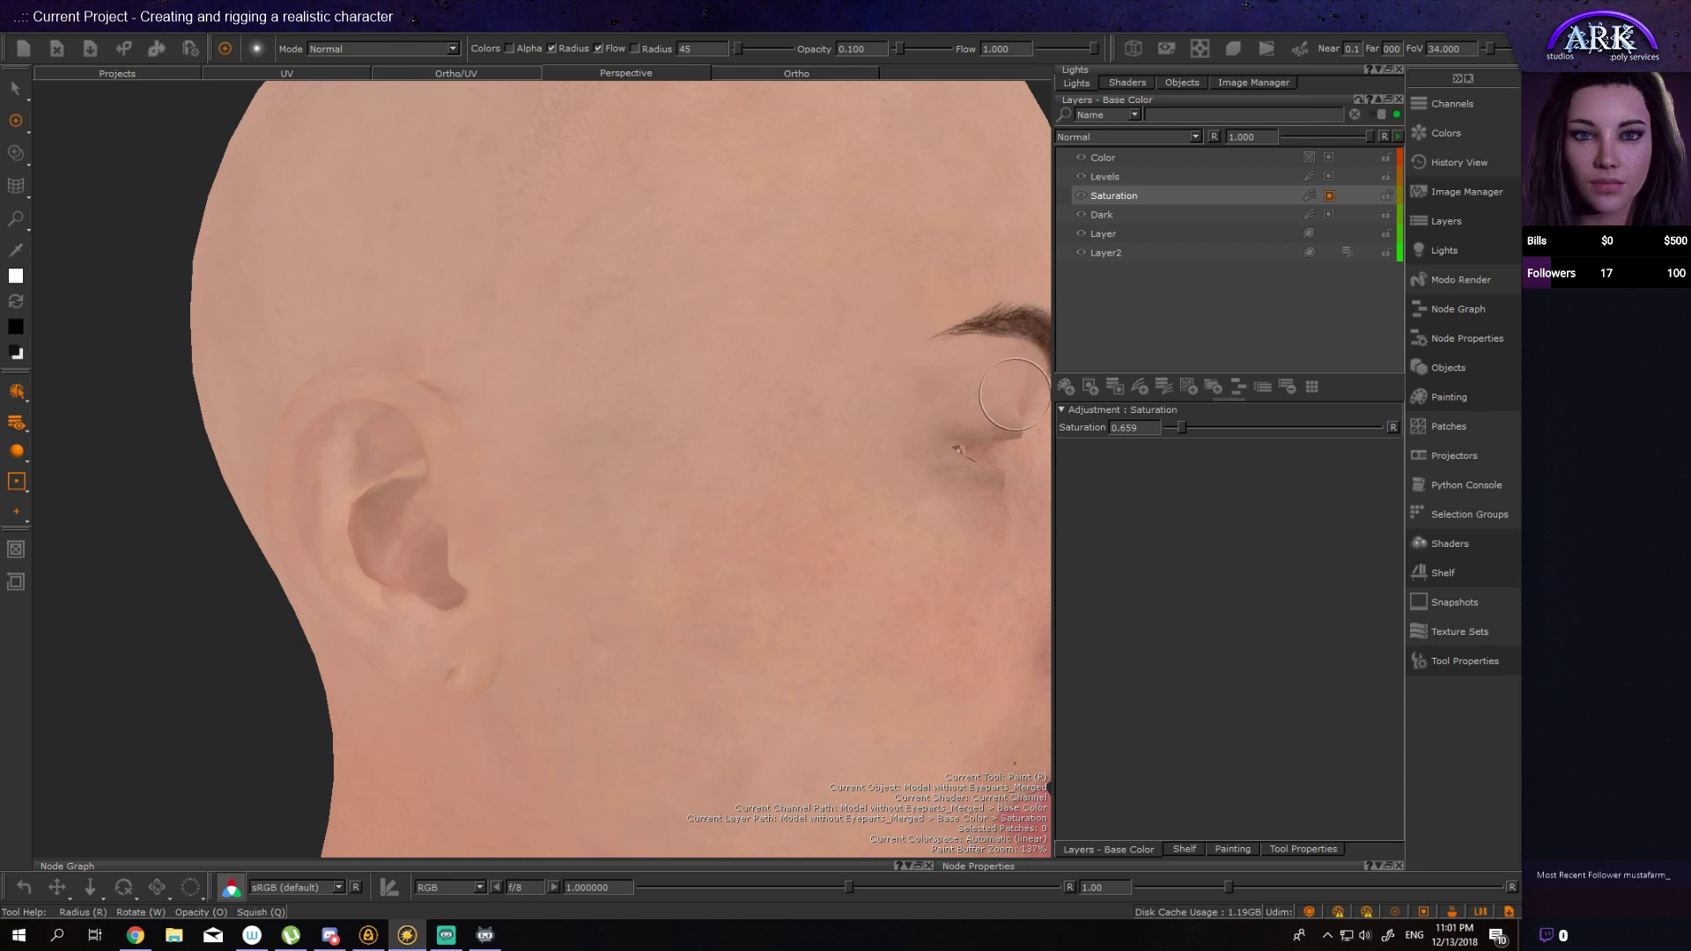
Step: Touch up the Saturation mask on the right side of the head from slightly different angles and bake the paint
{"action": "mouse_move", "coordinate": [611, 499]}
{"action": "left_mouse_down", "text": "alt"}
{"action": "mouse_move", "coordinate": [585, 472]}
{"action": "mouse_move", "coordinate": [687, 457]}
{"action": "mouse_move", "coordinate": [600, 463]}
{"action": "mouse_move", "coordinate": [706, 505]}
{"action": "mouse_move", "coordinate": [695, 525]}
{"action": "mouse_move", "coordinate": [679, 515]}
{"action": "left_mouse_up", "text": "alt"}
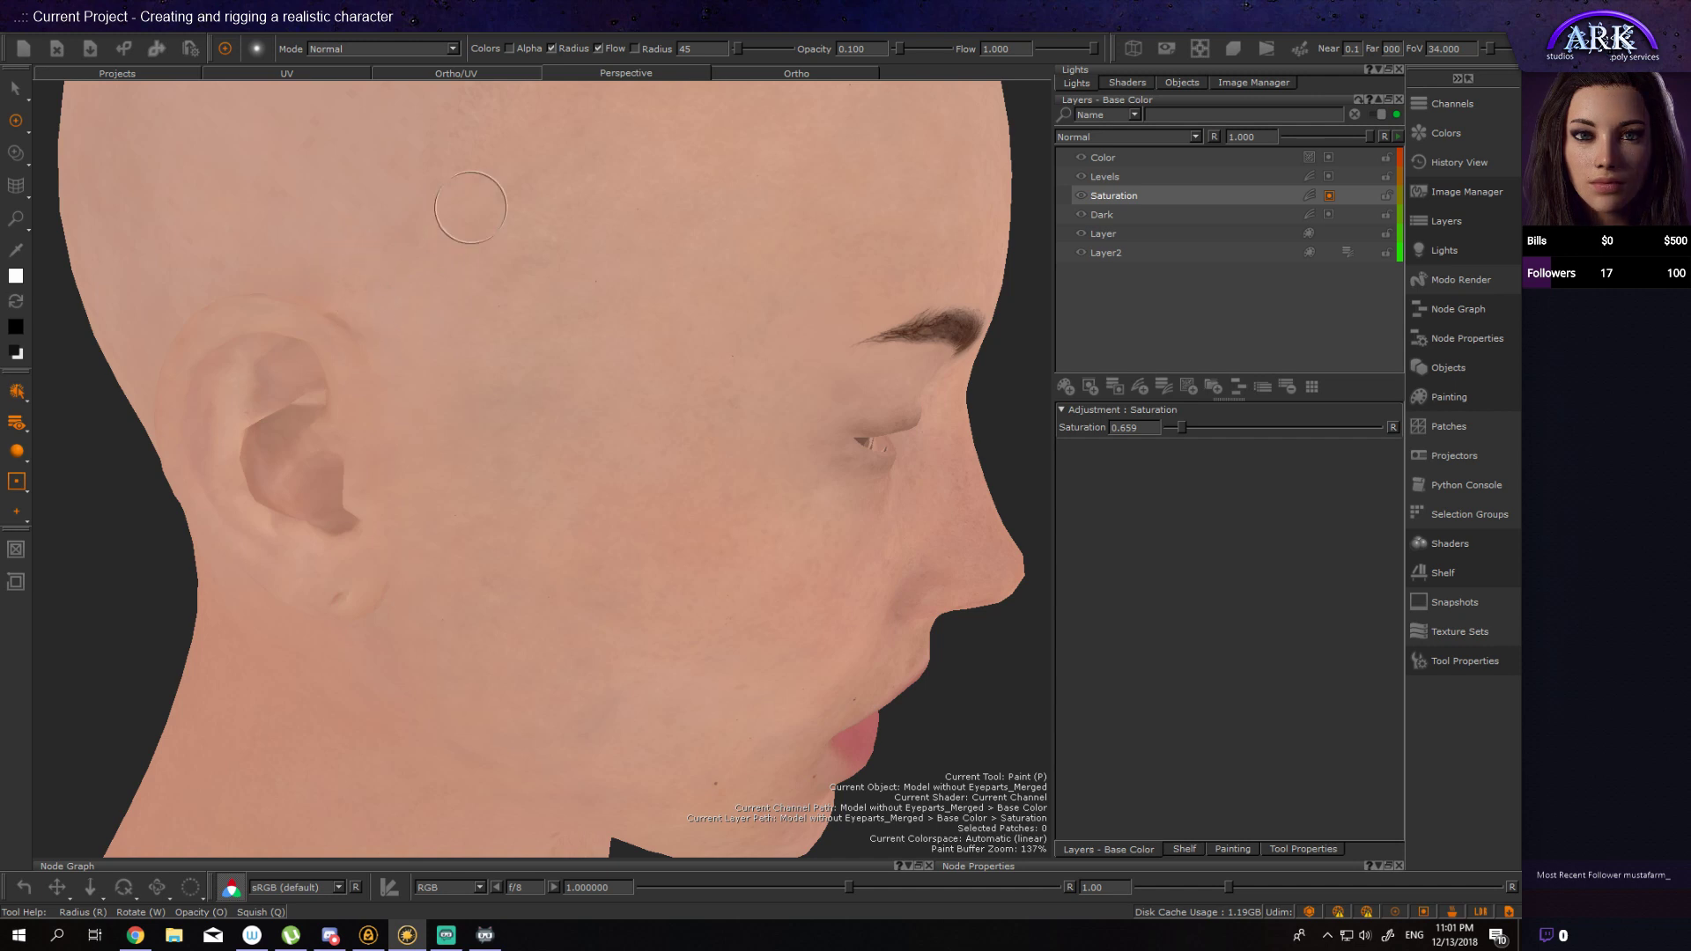
{"action": "key", "text": "b"}
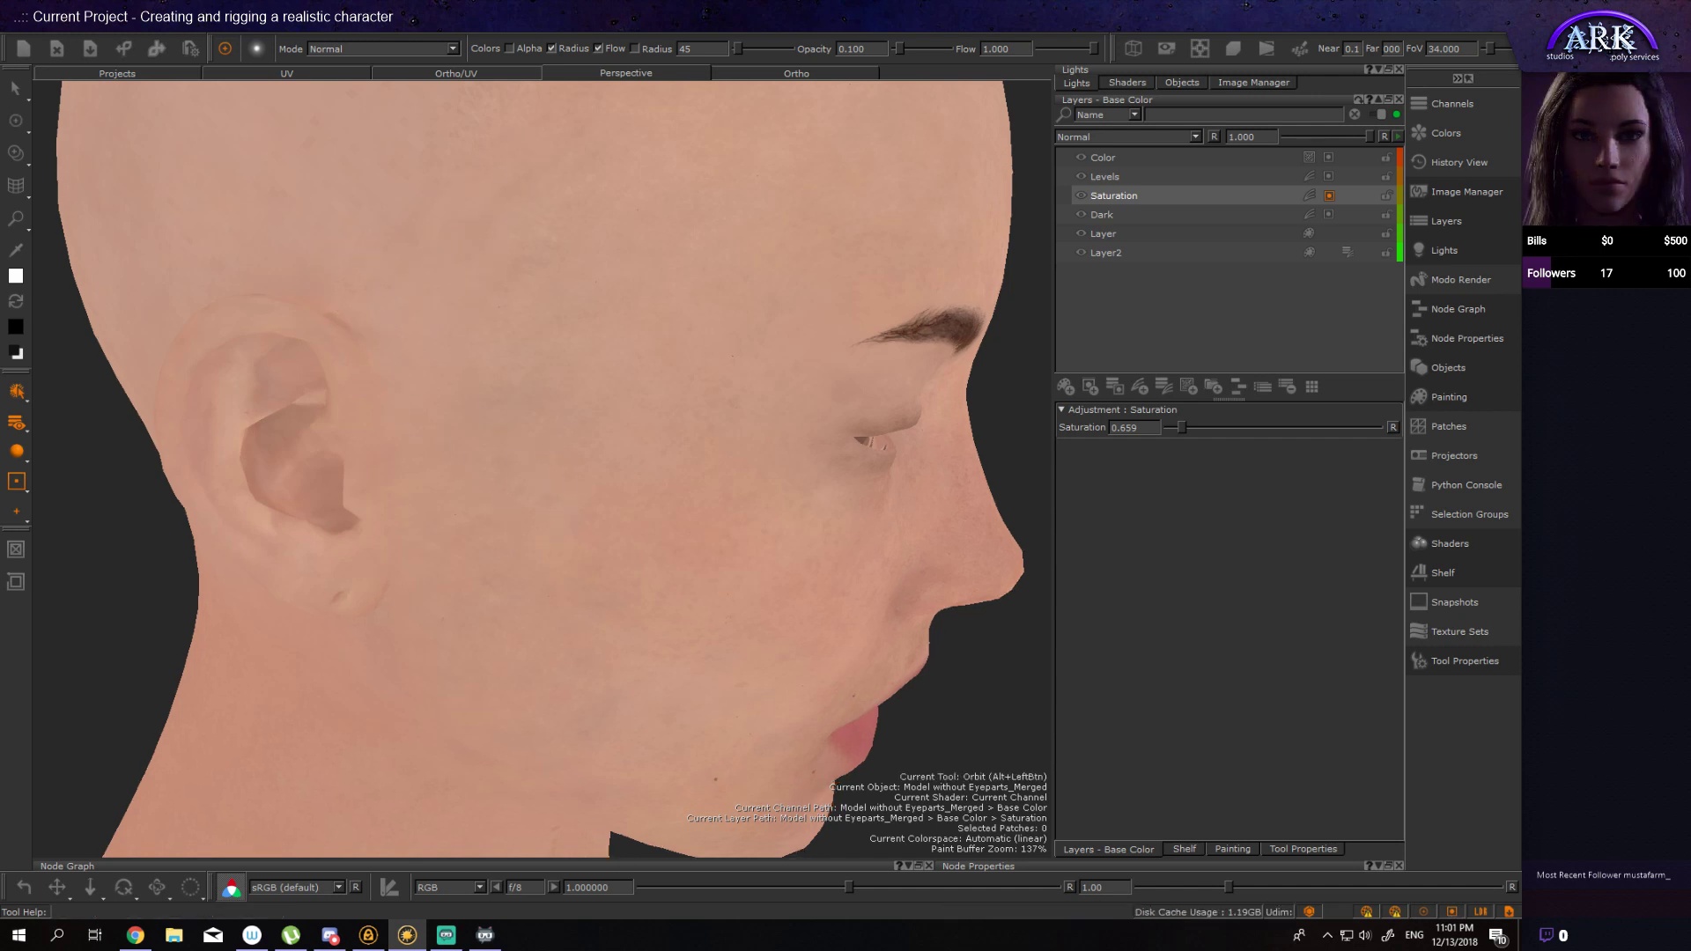
{"action": "mouse_move", "coordinate": [544, 467]}
{"action": "left_mouse_down", "text": "alt"}
{"action": "mouse_move", "coordinate": [551, 426]}
{"action": "mouse_move", "coordinate": [519, 420]}
{"action": "left_mouse_up", "text": "alt"}
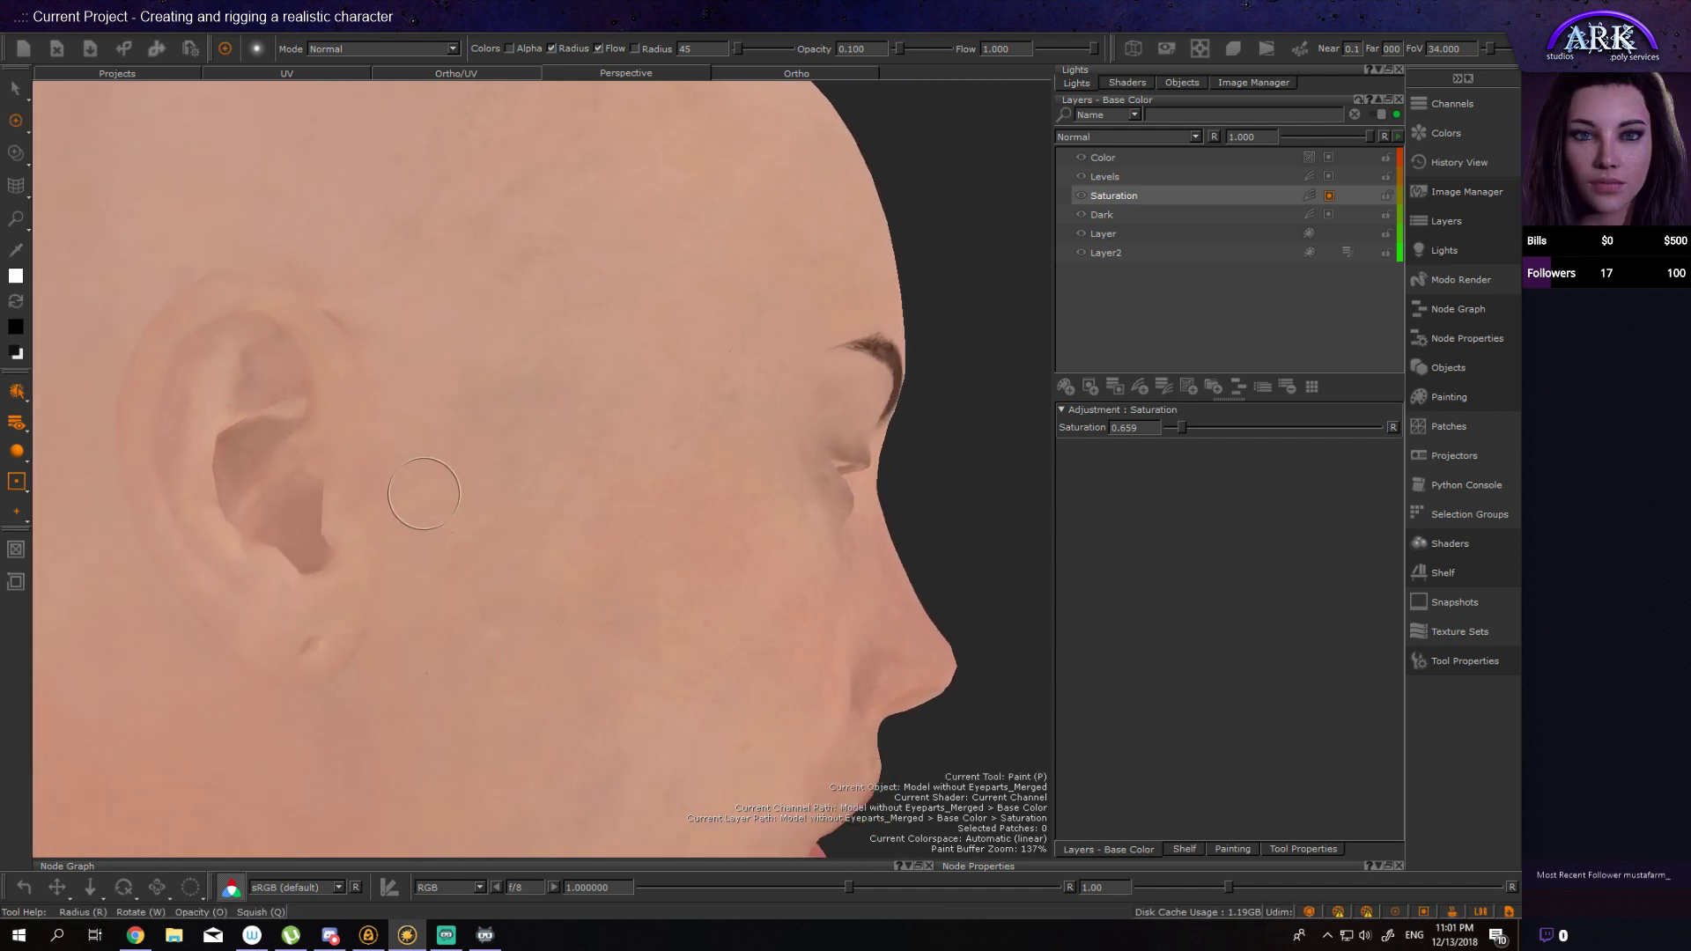
{"action": "mouse_move", "coordinate": [626, 343]}
{"action": "left_mouse_down", "text": "alt"}
{"action": "mouse_move", "coordinate": [540, 291]}
{"action": "mouse_move", "coordinate": [567, 239]}
{"action": "mouse_move", "coordinate": [480, 211]}
{"action": "mouse_move", "coordinate": [440, 221]}
{"action": "mouse_move", "coordinate": [404, 411]}
{"action": "left_mouse_up", "text": "alt"}
{"action": "key", "text": "b"}
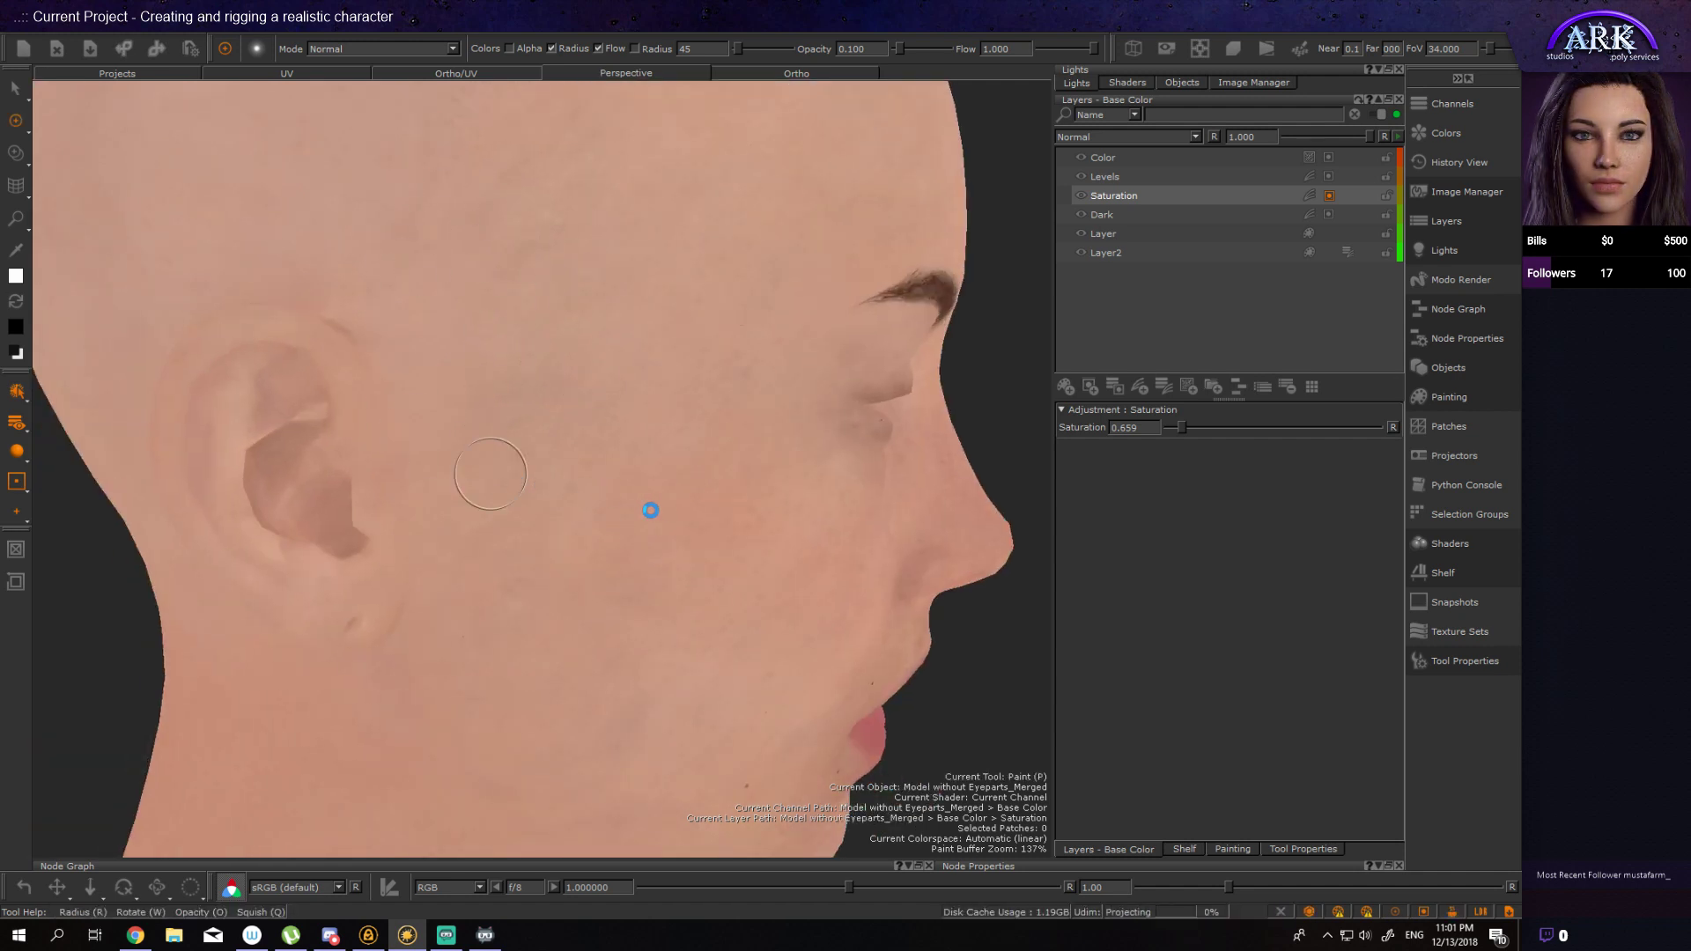
{"action": "mouse_move", "coordinate": [599, 526]}
{"action": "left_mouse_down", "text": "alt"}
{"action": "mouse_move", "coordinate": [608, 581]}
{"action": "mouse_move", "coordinate": [558, 624]}
{"action": "mouse_move", "coordinate": [690, 540]}
{"action": "mouse_move", "coordinate": [801, 547]}
{"action": "mouse_move", "coordinate": [417, 455]}
{"action": "mouse_move", "coordinate": [616, 495]}
{"action": "left_mouse_up", "text": "alt"}
Step: Inspect the skin tone of the face, neck and head from the front and from the right side
{"action": "left_click_drag", "start_coordinate": [891, 259], "coordinate": [634, 282], "text": "alt"}
{"action": "middle_click_drag", "start_coordinate": [914, 417], "coordinate": [617, 352], "text": "alt"}
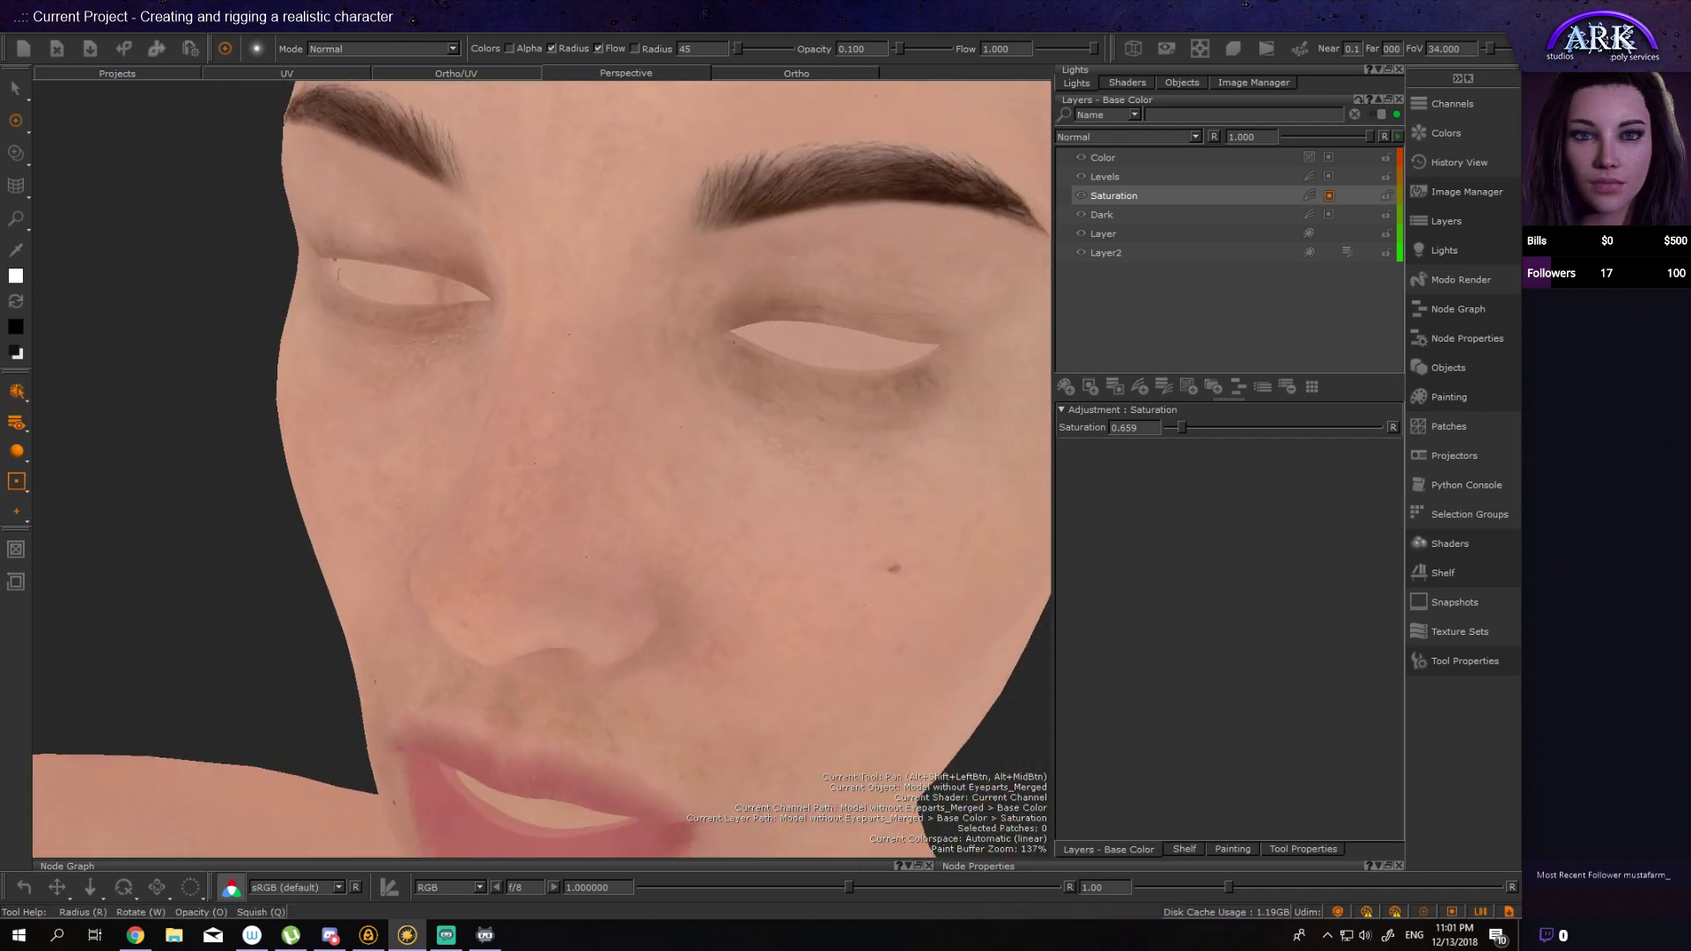
{"action": "left_click_drag", "start_coordinate": [617, 353], "coordinate": [652, 381], "text": "alt"}
{"action": "right_click_drag", "start_coordinate": [652, 382], "coordinate": [483, 475], "text": "alt"}
{"action": "left_click_drag", "start_coordinate": [484, 476], "coordinate": [499, 474], "text": "alt"}
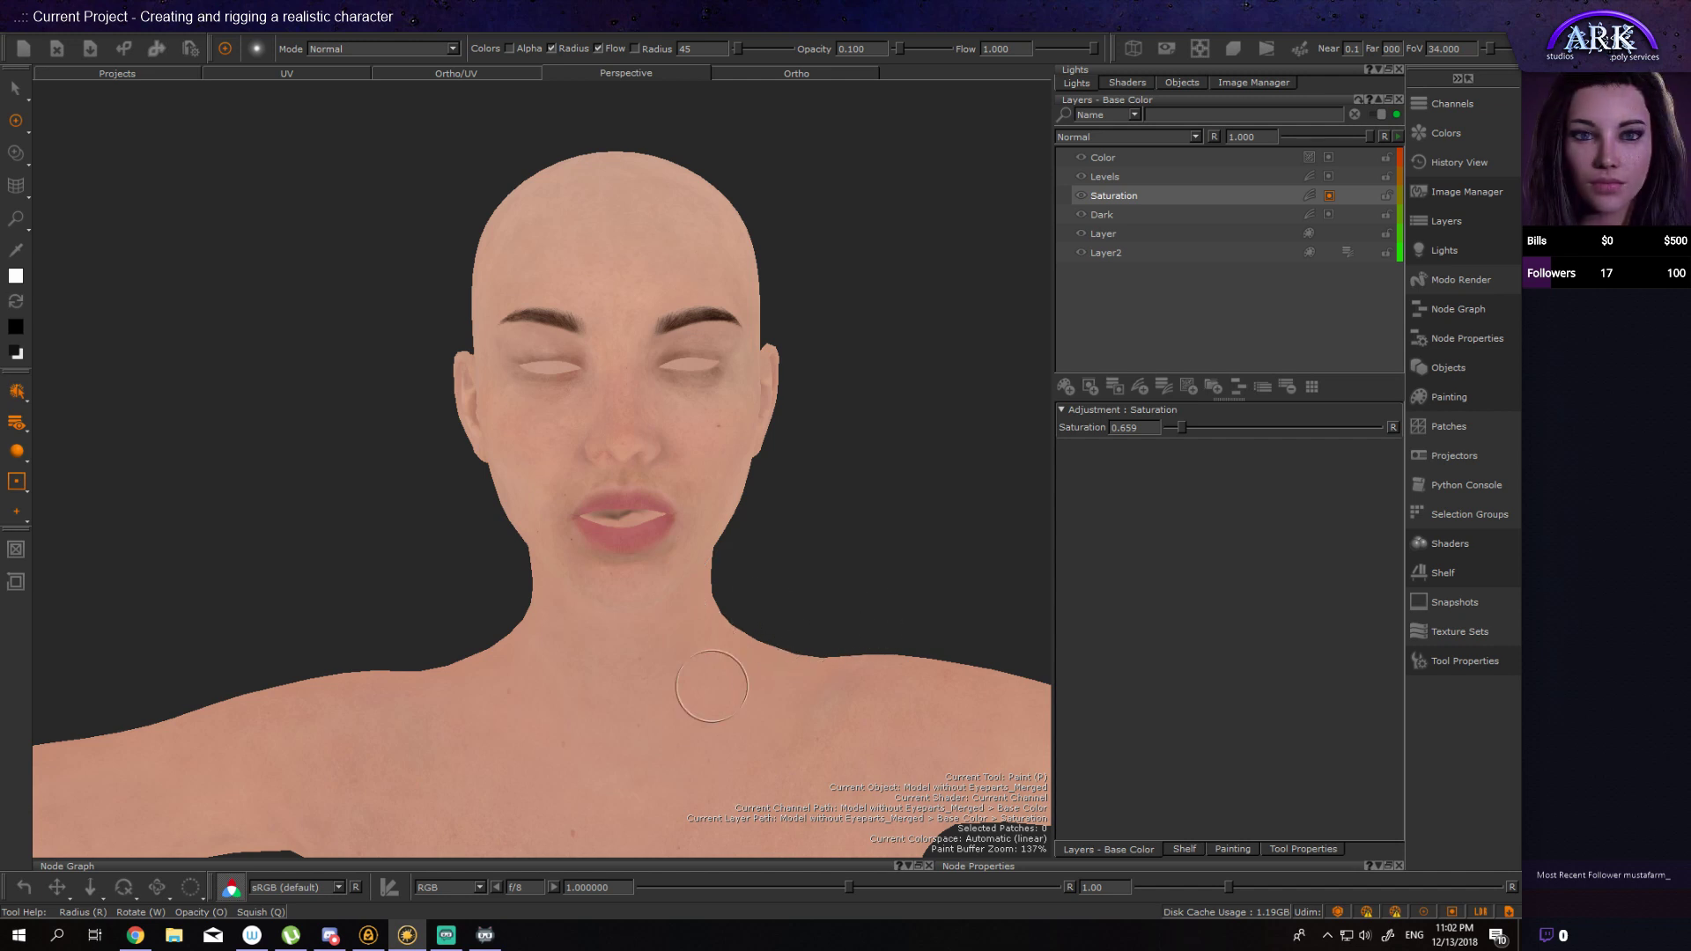
{"action": "middle_click_drag", "start_coordinate": [707, 690], "coordinate": [755, 483], "text": "alt"}
{"action": "left_click_drag", "start_coordinate": [755, 484], "coordinate": [867, 497], "text": "alt"}
{"action": "middle_click_drag", "start_coordinate": [806, 480], "coordinate": [706, 706], "text": "alt"}
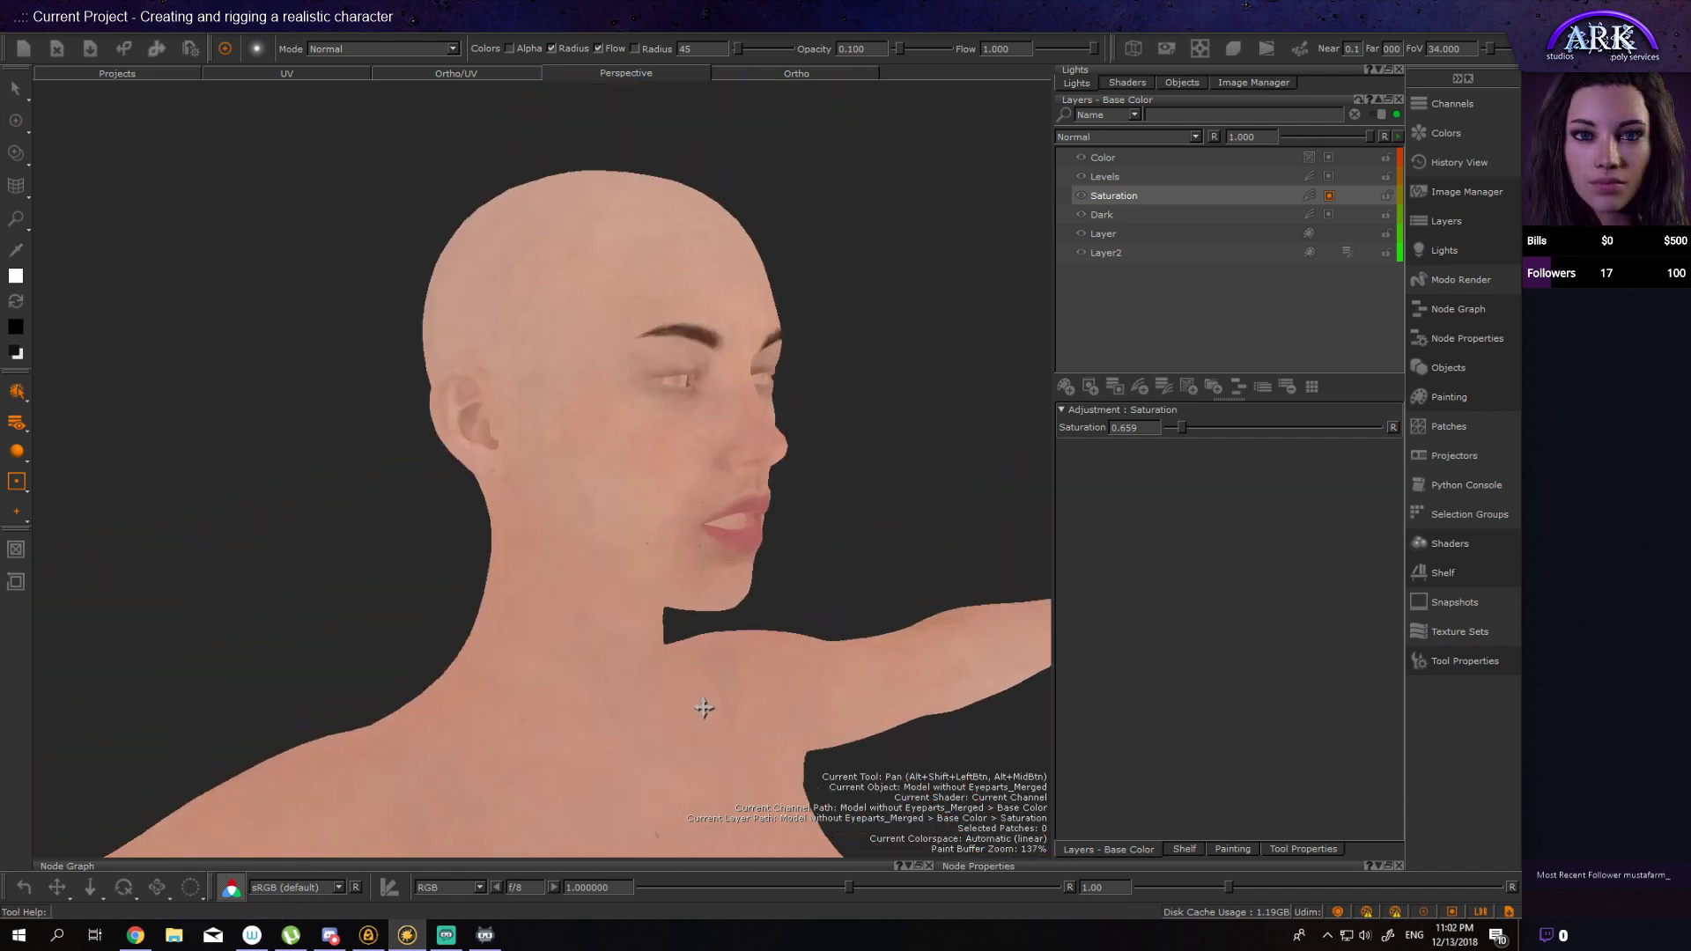
{"action": "left_click_drag", "start_coordinate": [705, 706], "coordinate": [652, 554], "text": "alt"}
{"action": "mouse_move", "coordinate": [585, 553]}
{"action": "right_mouse_down", "text": "alt"}
{"action": "mouse_move", "coordinate": [726, 563]}
{"action": "mouse_move", "coordinate": [558, 536]}
{"action": "right_mouse_up", "text": "alt"}
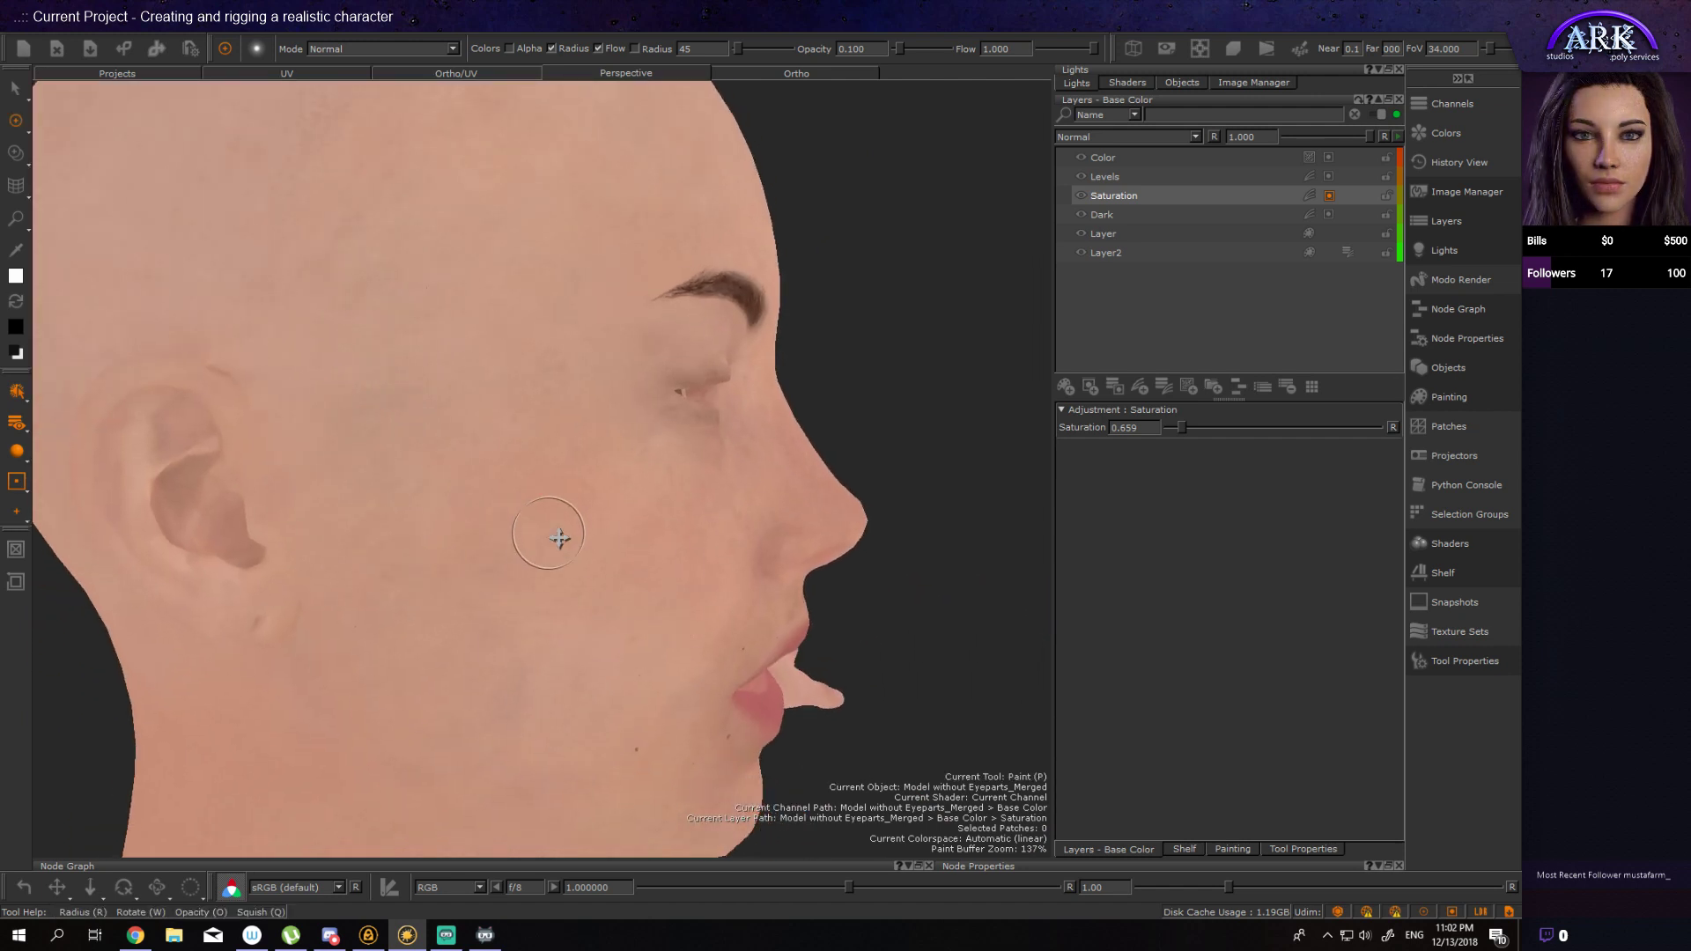
Step: Paint the Saturation mask over the right side of the scalp, the temple and the cheekbone
{"action": "middle_click_drag", "start_coordinate": [539, 532], "coordinate": [642, 607], "text": "alt"}
{"action": "mouse_move", "coordinate": [642, 607]}
{"action": "left_mouse_down", "text": "alt"}
{"action": "mouse_move", "coordinate": [669, 589]}
{"action": "mouse_move", "coordinate": [650, 582]}
{"action": "left_mouse_up", "text": "alt"}
{"action": "middle_click_drag", "start_coordinate": [552, 515], "coordinate": [634, 649], "text": "alt"}
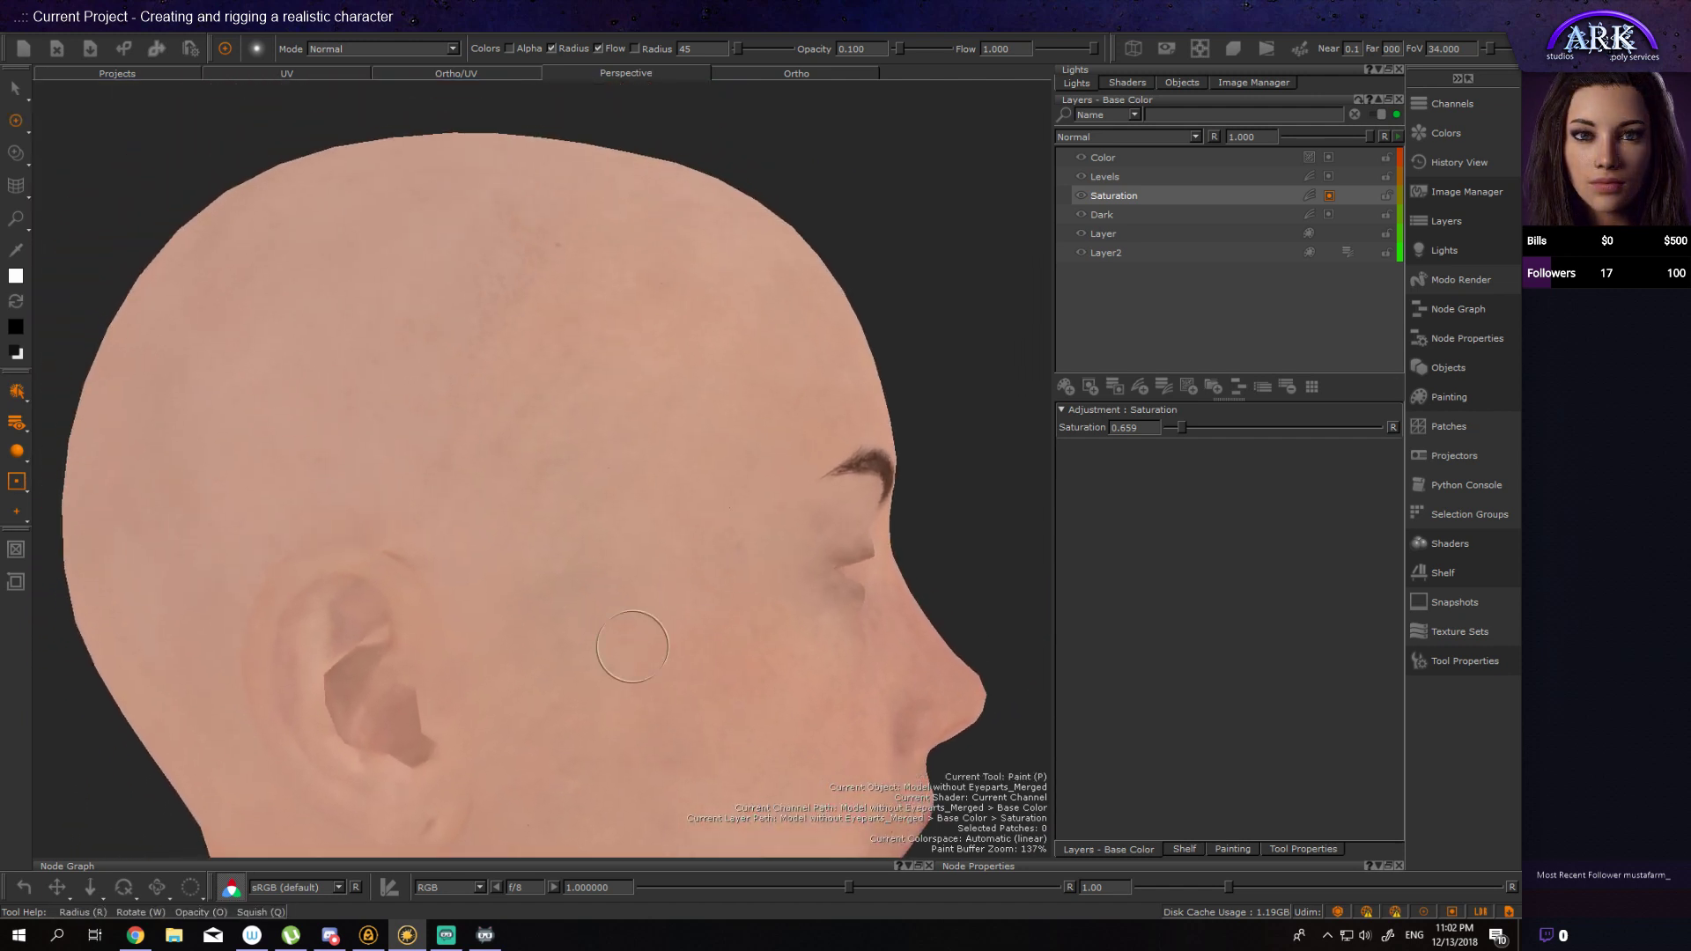
{"action": "left_click_drag", "start_coordinate": [570, 468], "coordinate": [532, 441], "text": "alt"}
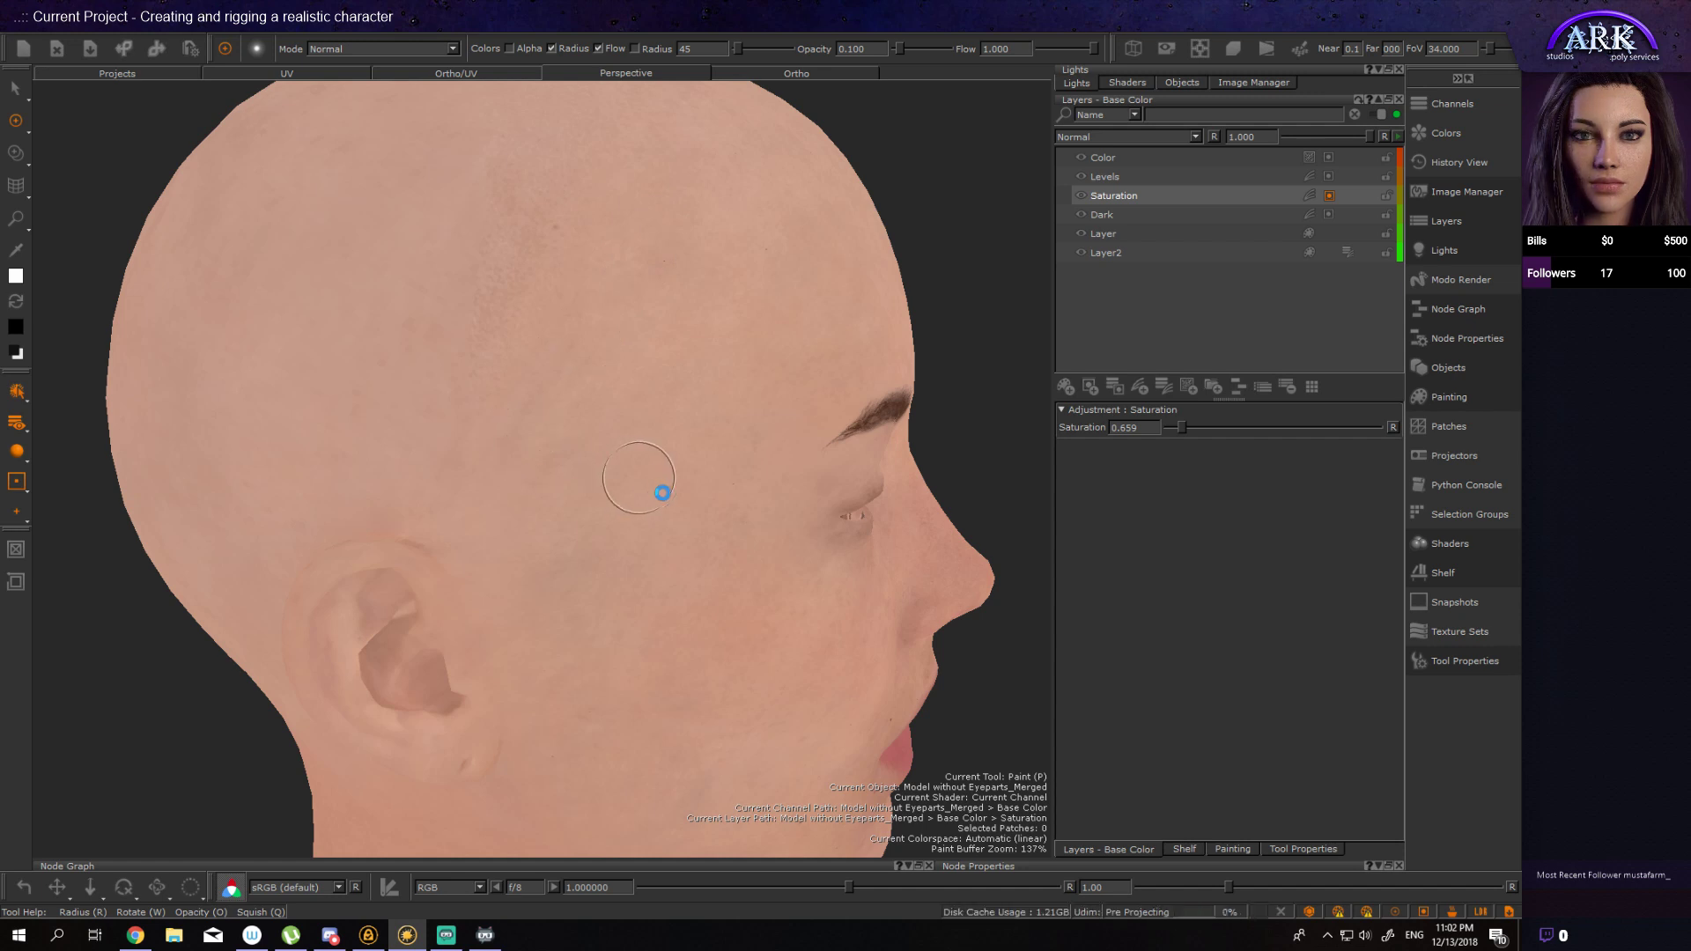
{"action": "left_click_drag", "start_coordinate": [736, 479], "coordinate": [752, 357], "text": "alt"}
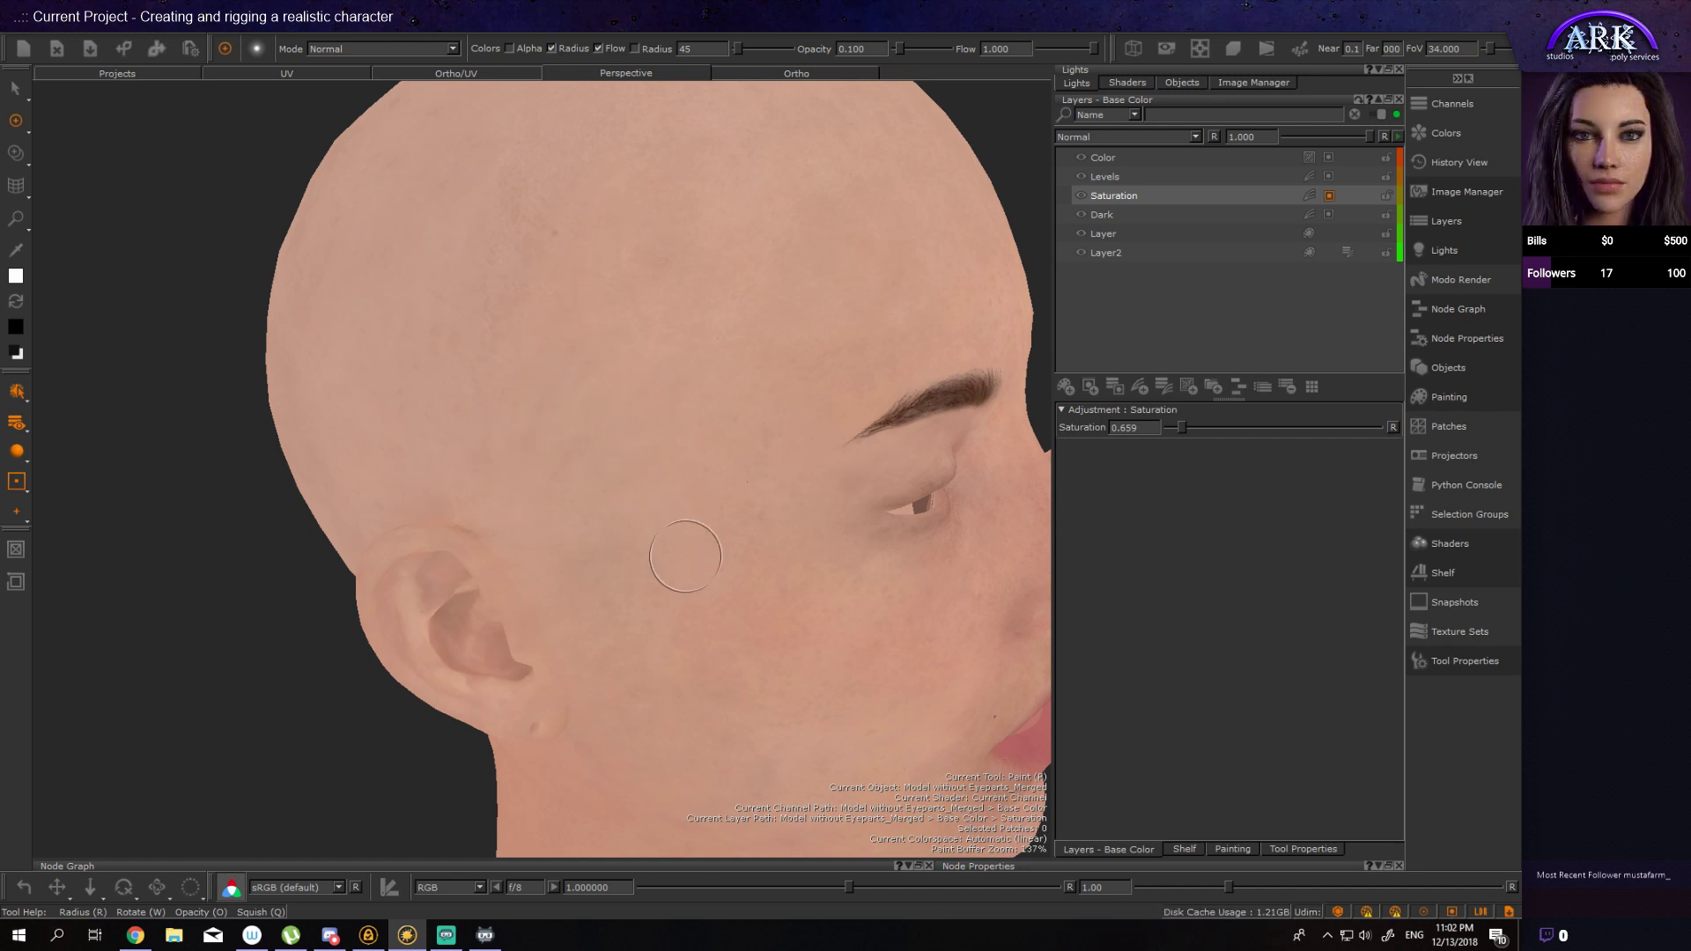
{"action": "middle_click_drag", "start_coordinate": [679, 555], "coordinate": [666, 504], "text": "alt"}
{"action": "left_click_drag", "start_coordinate": [667, 504], "coordinate": [621, 490], "text": "alt"}
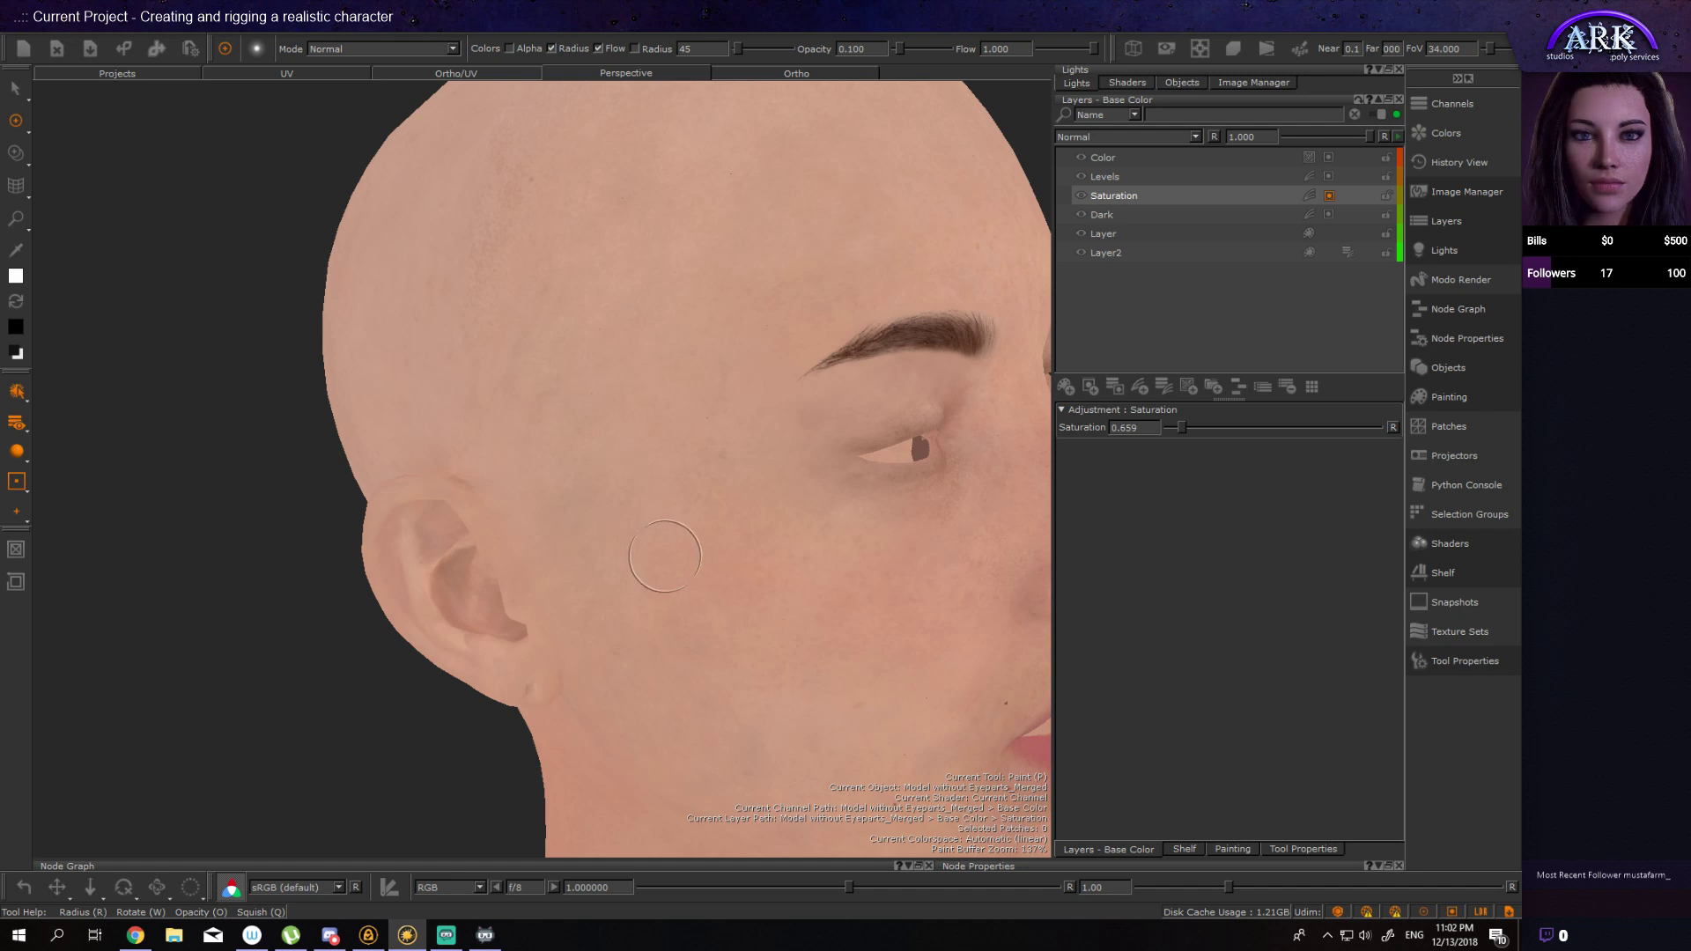
{"action": "mouse_move", "coordinate": [661, 550]}
{"action": "left_mouse_down", "text": "alt"}
{"action": "mouse_move", "coordinate": [769, 532]}
{"action": "mouse_move", "coordinate": [701, 510]}
{"action": "left_mouse_up", "text": "alt"}
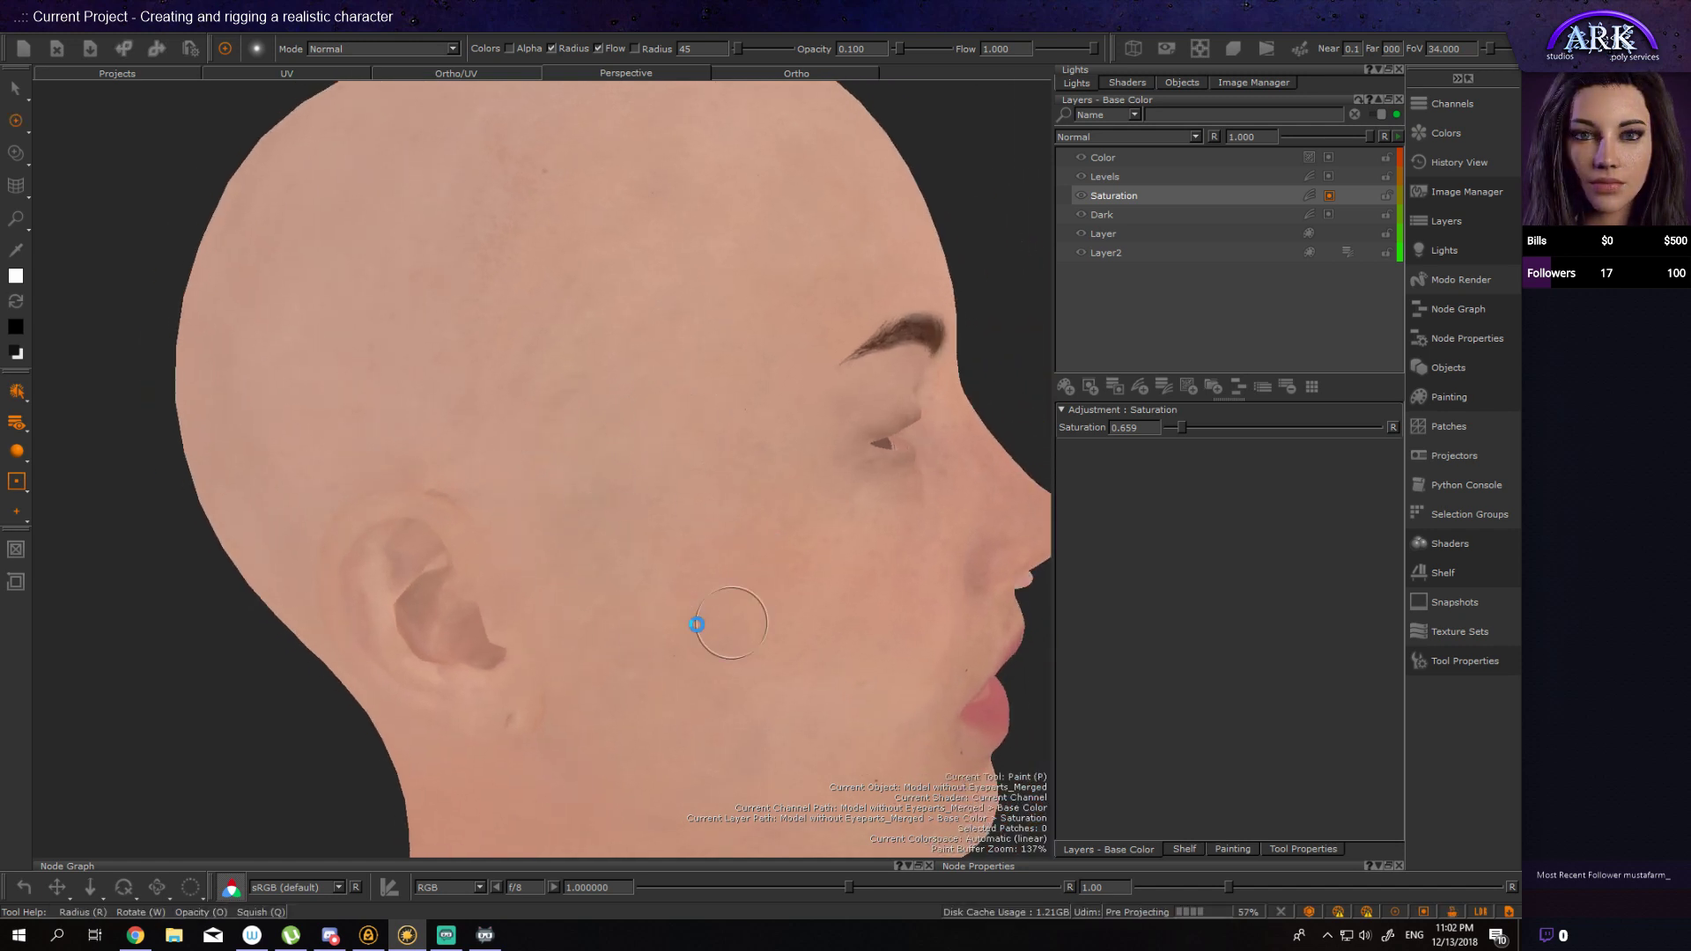
{"action": "left_click_drag", "start_coordinate": [699, 558], "coordinate": [683, 498], "text": "alt"}
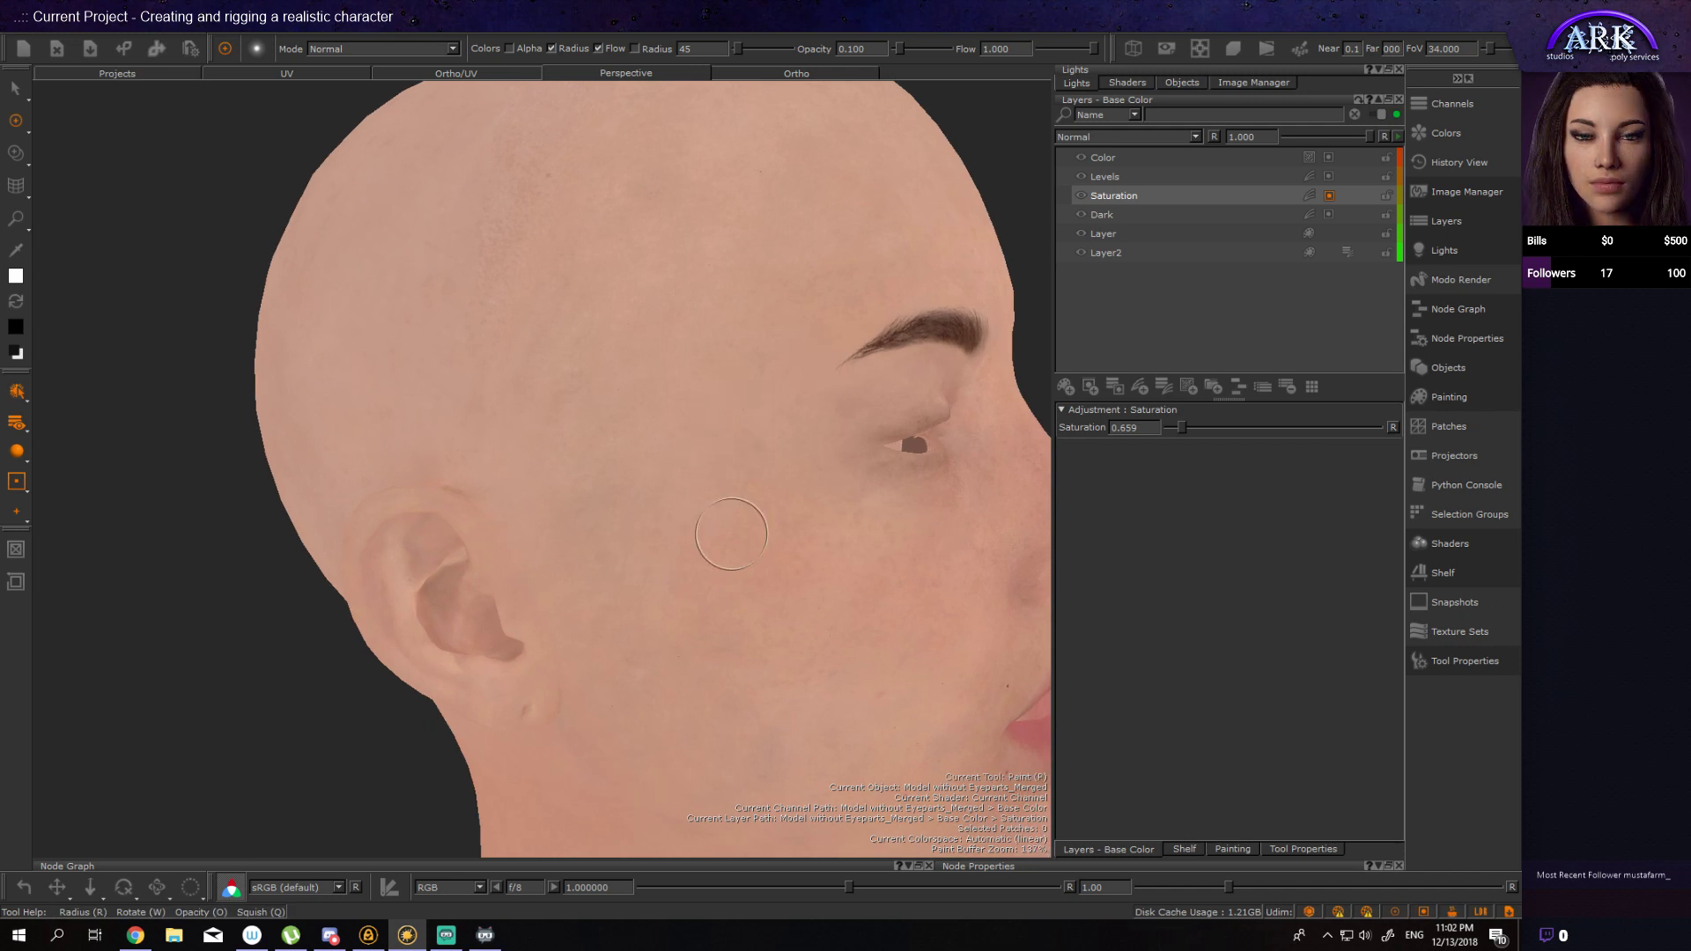
Step: Paint the Saturation mask over the right cheek and jaw, working from side and three-quarter angles and baking the strokes
{"action": "mouse_move", "coordinate": [728, 585]}
{"action": "left_mouse_down", "text": "alt"}
{"action": "mouse_move", "coordinate": [743, 577]}
{"action": "mouse_move", "coordinate": [698, 491]}
{"action": "mouse_move", "coordinate": [642, 558]}
{"action": "mouse_move", "coordinate": [551, 578]}
{"action": "mouse_move", "coordinate": [634, 558]}
{"action": "mouse_move", "coordinate": [691, 502]}
{"action": "mouse_move", "coordinate": [604, 483]}
{"action": "left_mouse_up", "text": "alt"}
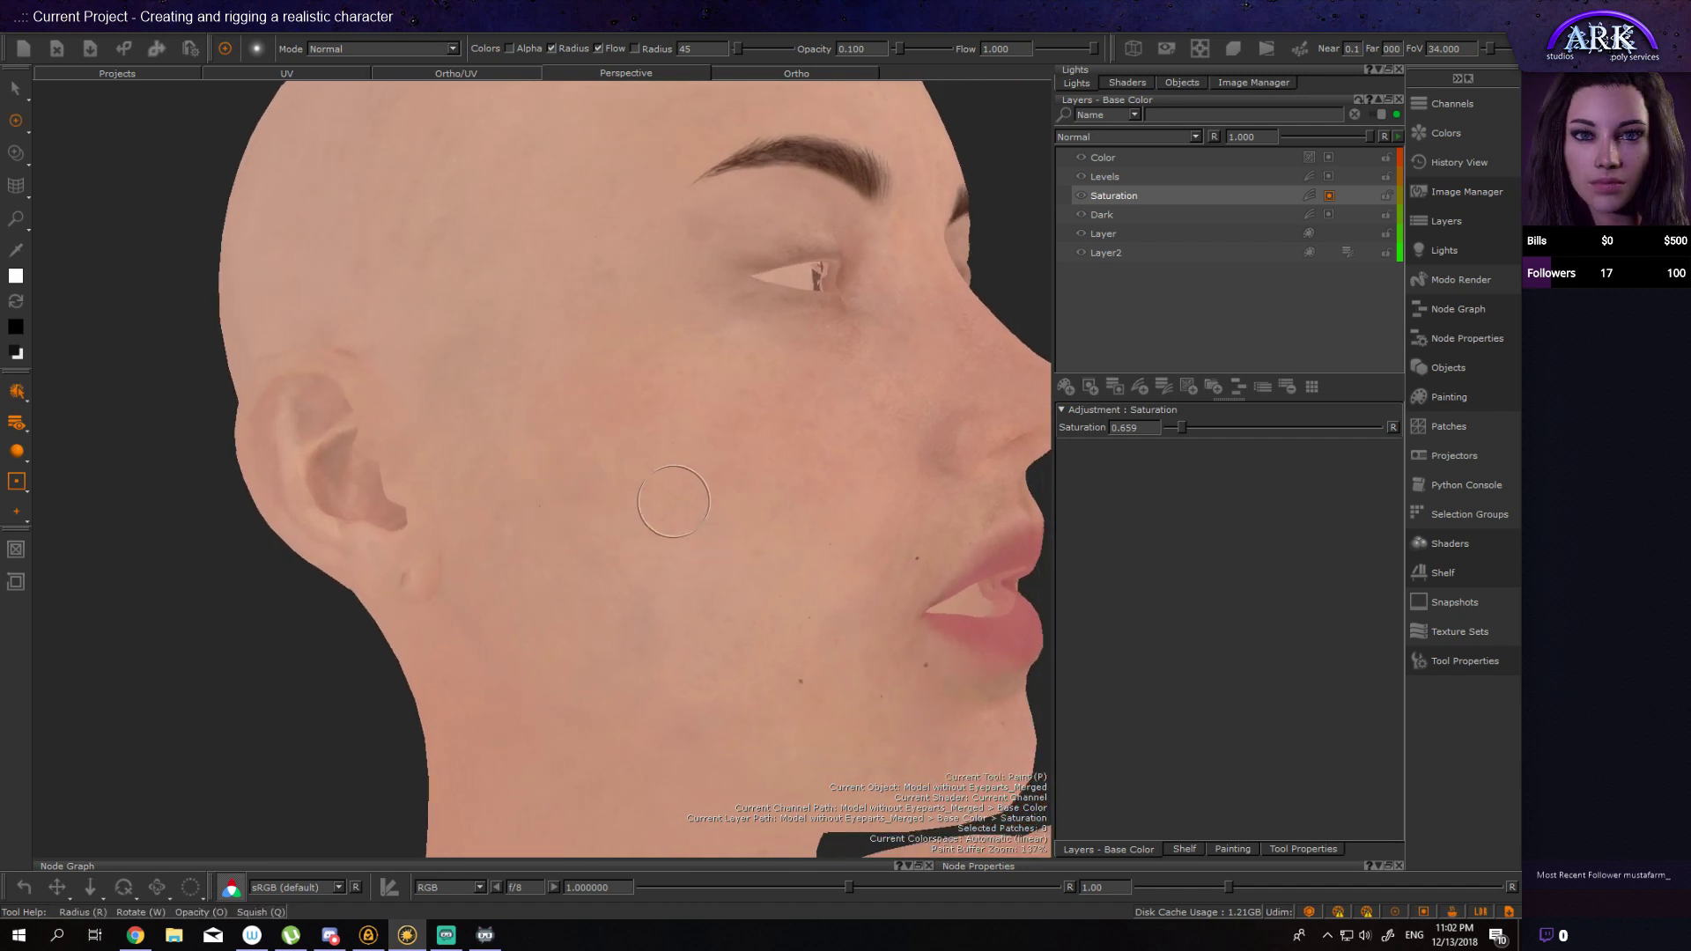
{"action": "left_click_drag", "start_coordinate": [651, 561], "coordinate": [556, 515], "text": "alt"}
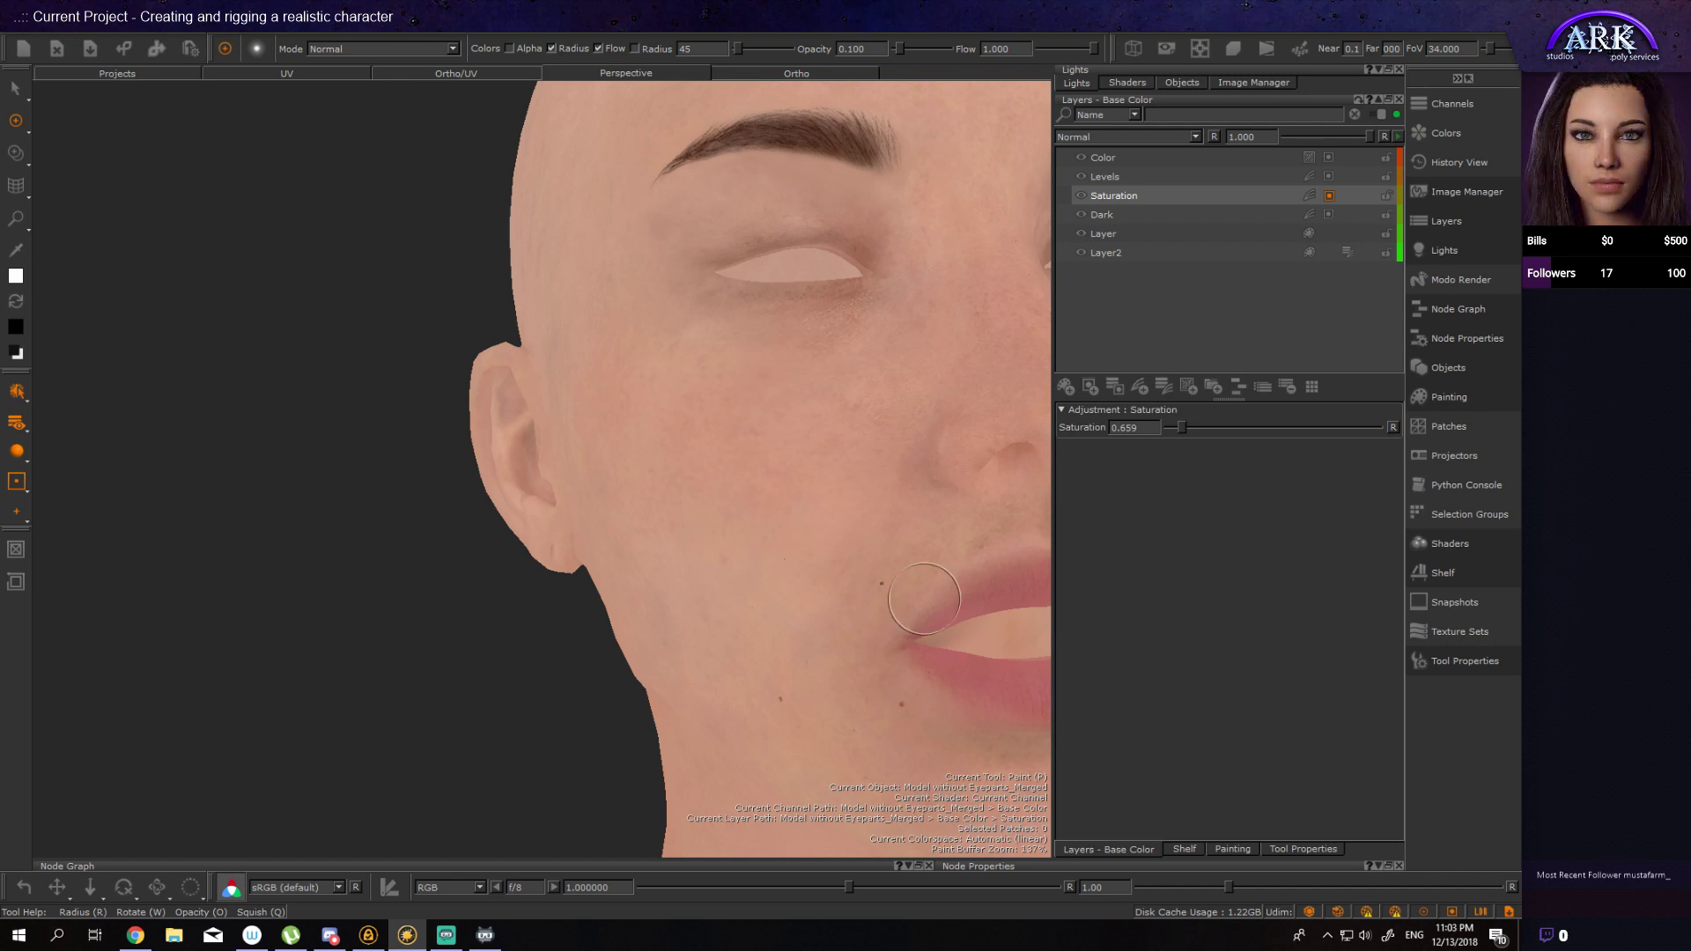
{"action": "mouse_move", "coordinate": [805, 517]}
{"action": "left_mouse_down", "text": "alt"}
{"action": "mouse_move", "coordinate": [847, 529]}
{"action": "mouse_move", "coordinate": [665, 501]}
{"action": "mouse_move", "coordinate": [801, 468]}
{"action": "mouse_move", "coordinate": [860, 423]}
{"action": "mouse_move", "coordinate": [849, 445]}
{"action": "mouse_move", "coordinate": [705, 494]}
{"action": "mouse_move", "coordinate": [546, 414]}
{"action": "left_mouse_up", "text": "alt"}
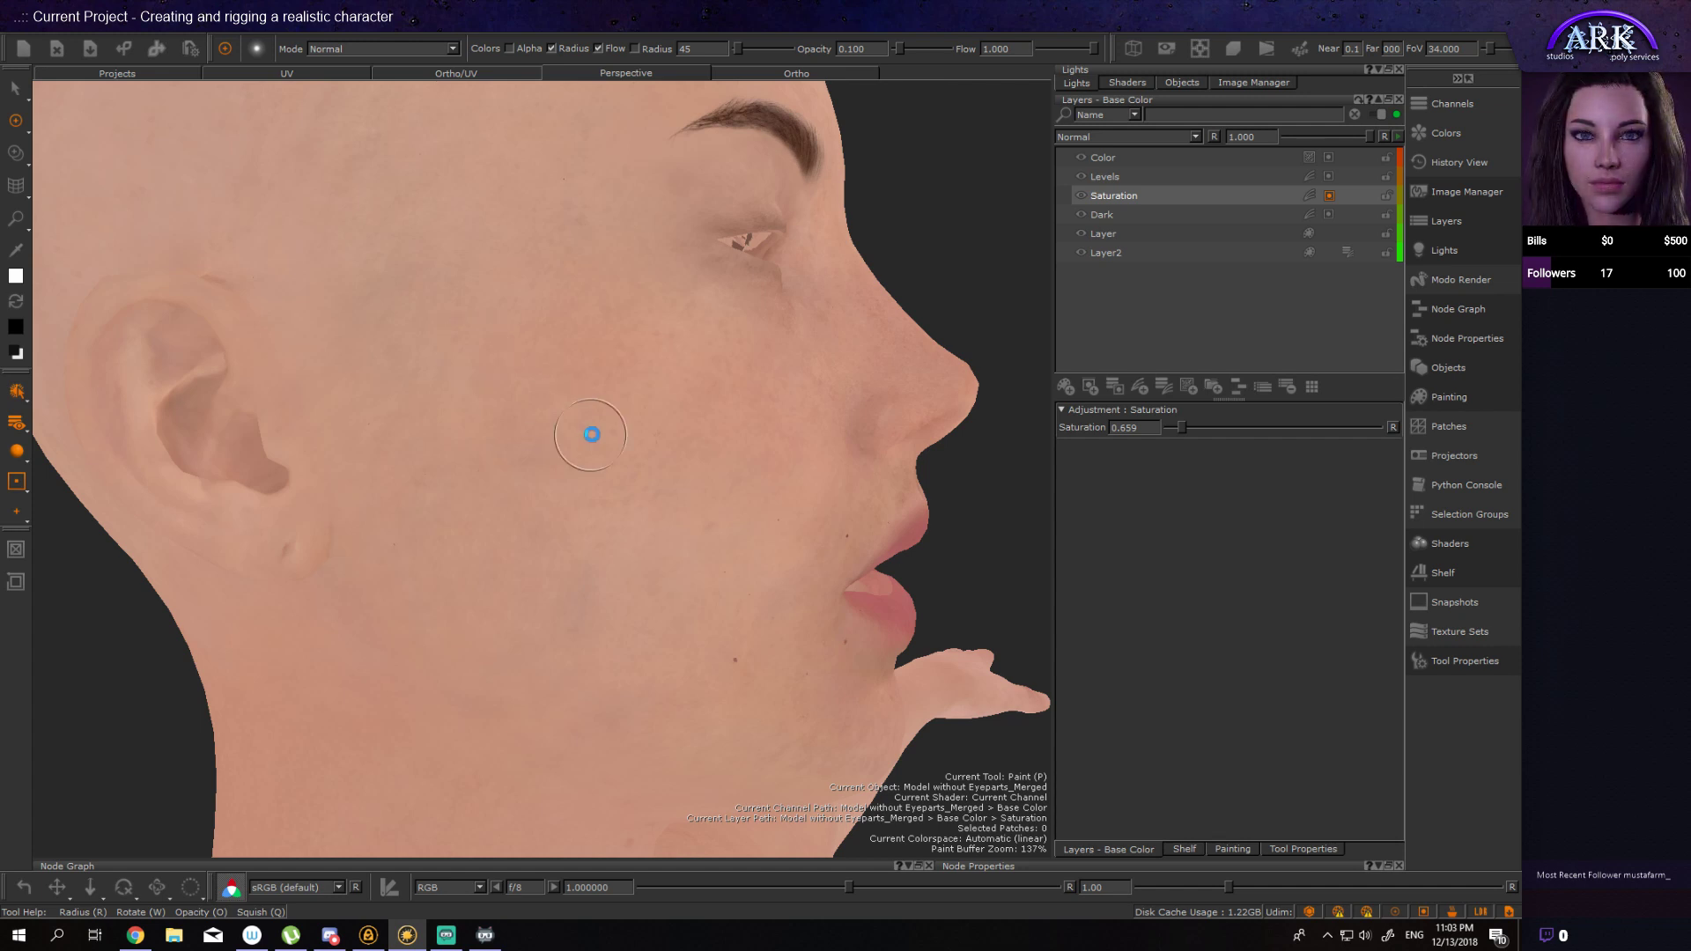
{"action": "mouse_move", "coordinate": [585, 435]}
{"action": "left_mouse_down", "text": "alt"}
{"action": "mouse_move", "coordinate": [600, 450]}
{"action": "mouse_move", "coordinate": [533, 432]}
{"action": "left_mouse_up", "text": "alt"}
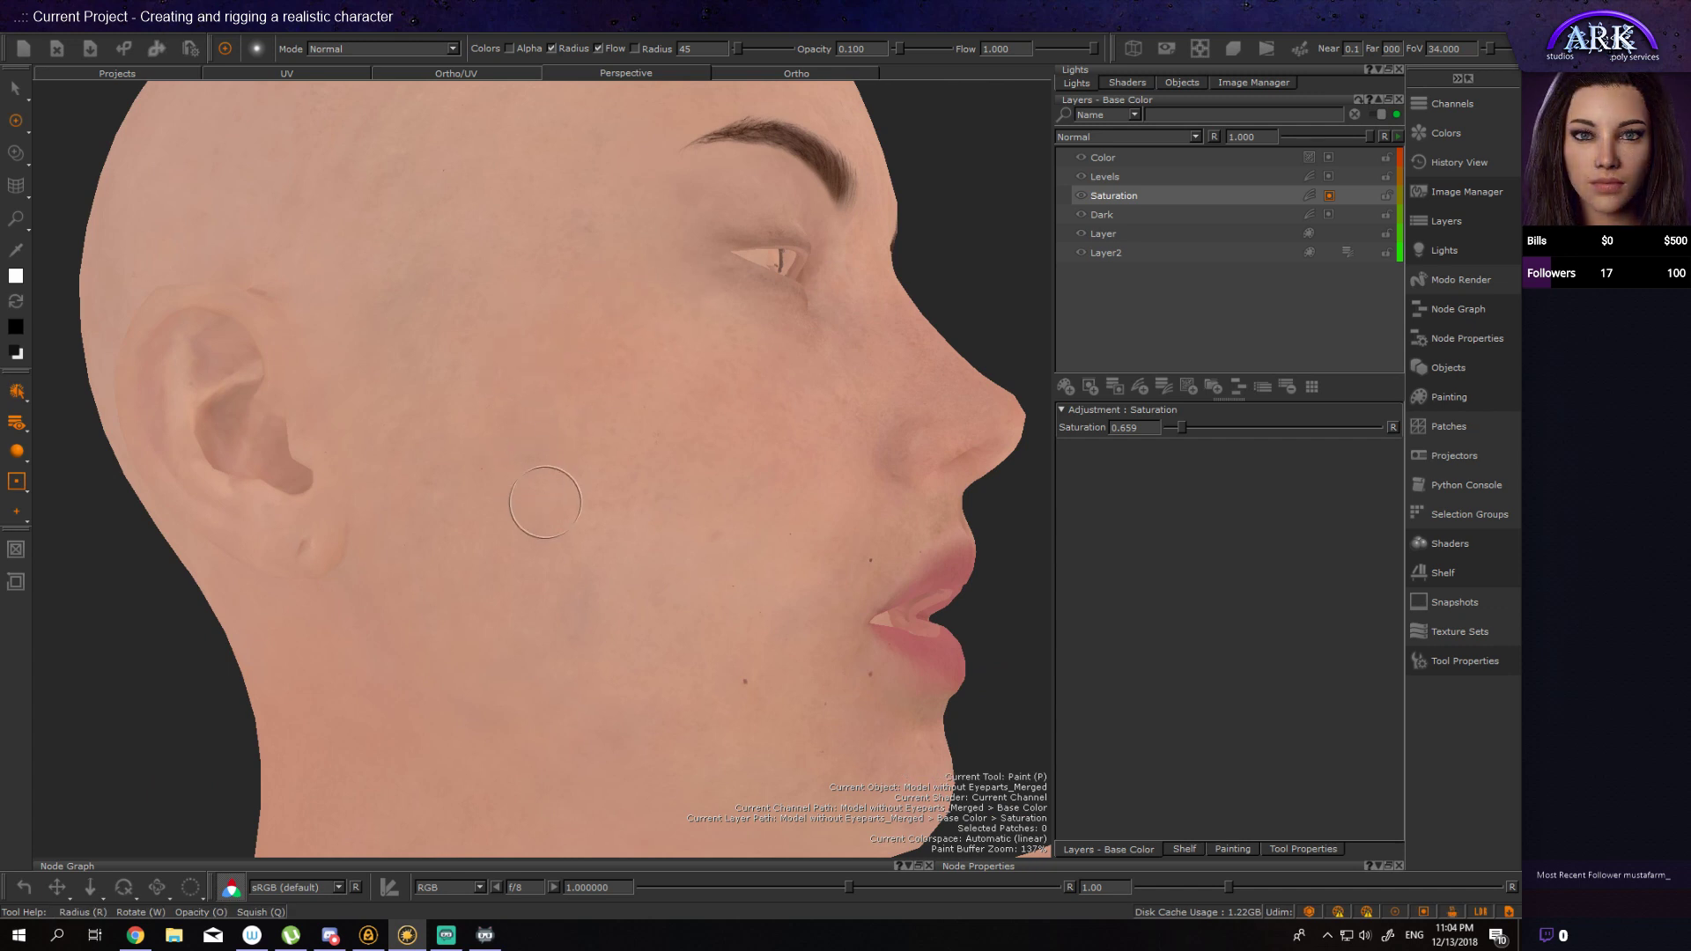
{"action": "left_click_drag", "start_coordinate": [735, 541], "coordinate": [568, 444], "text": "alt"}
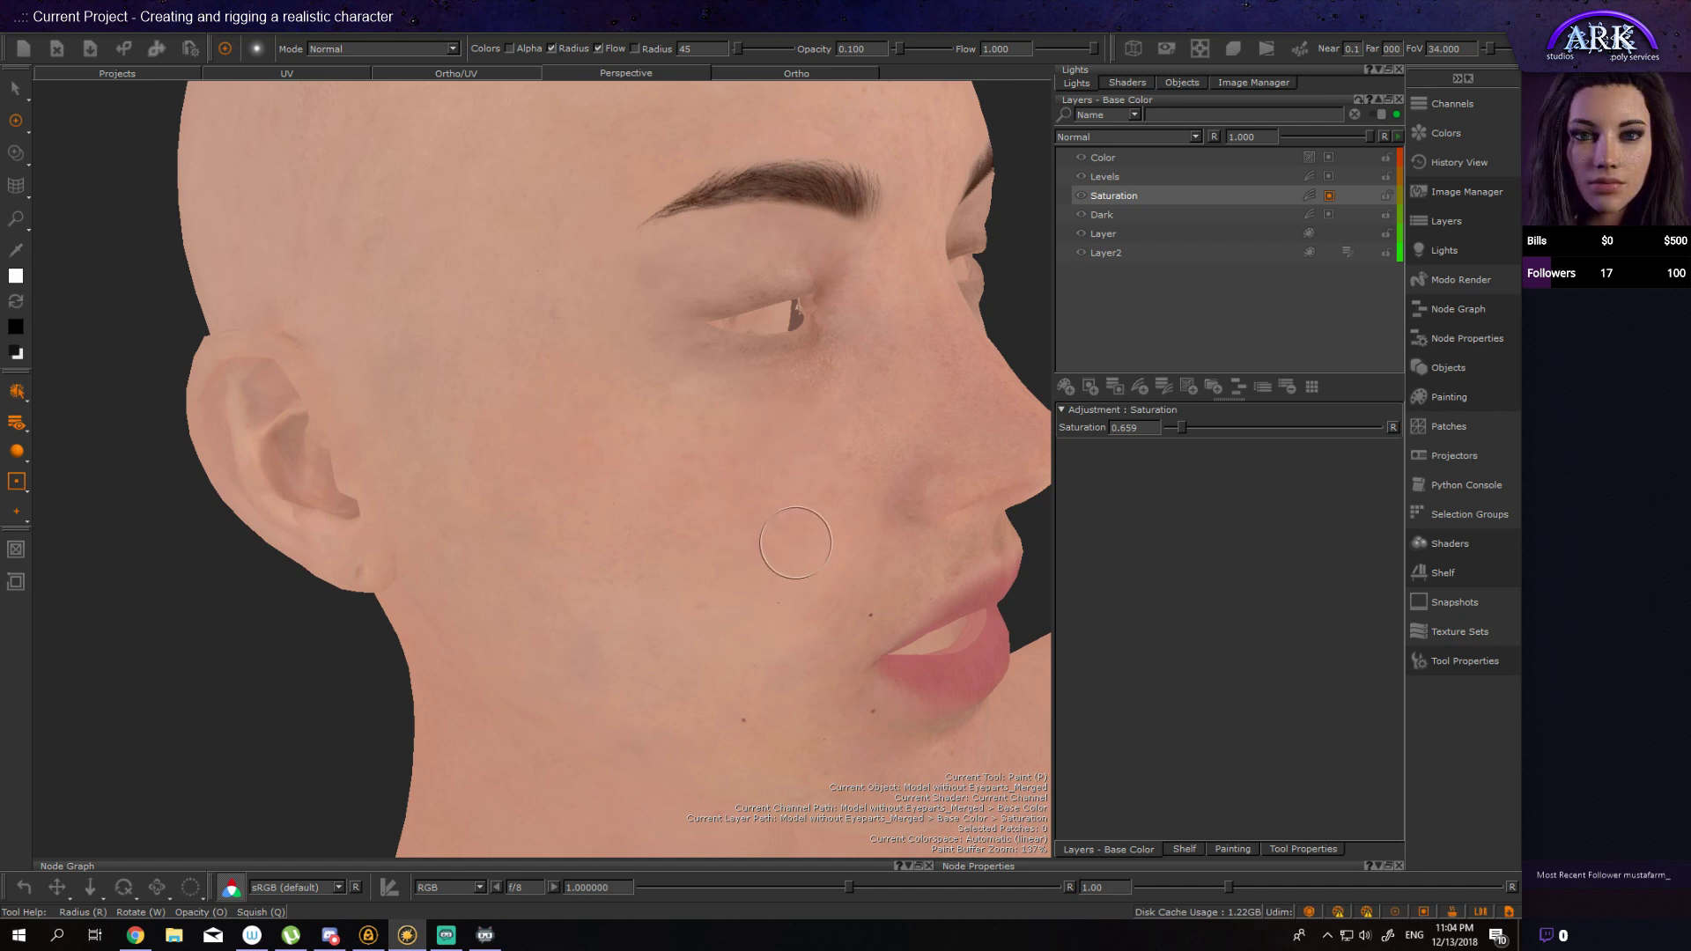
Step: Even out the Saturation mask between the right ear, cheekbone and jawline and bake the paint
{"action": "mouse_move", "coordinate": [880, 630]}
{"action": "left_mouse_down", "text": "alt"}
{"action": "mouse_move", "coordinate": [831, 596]}
{"action": "mouse_move", "coordinate": [862, 596]}
{"action": "mouse_move", "coordinate": [824, 595]}
{"action": "left_mouse_up", "text": "alt"}
{"action": "left_click_drag", "start_coordinate": [537, 607], "coordinate": [637, 590], "text": "alt"}
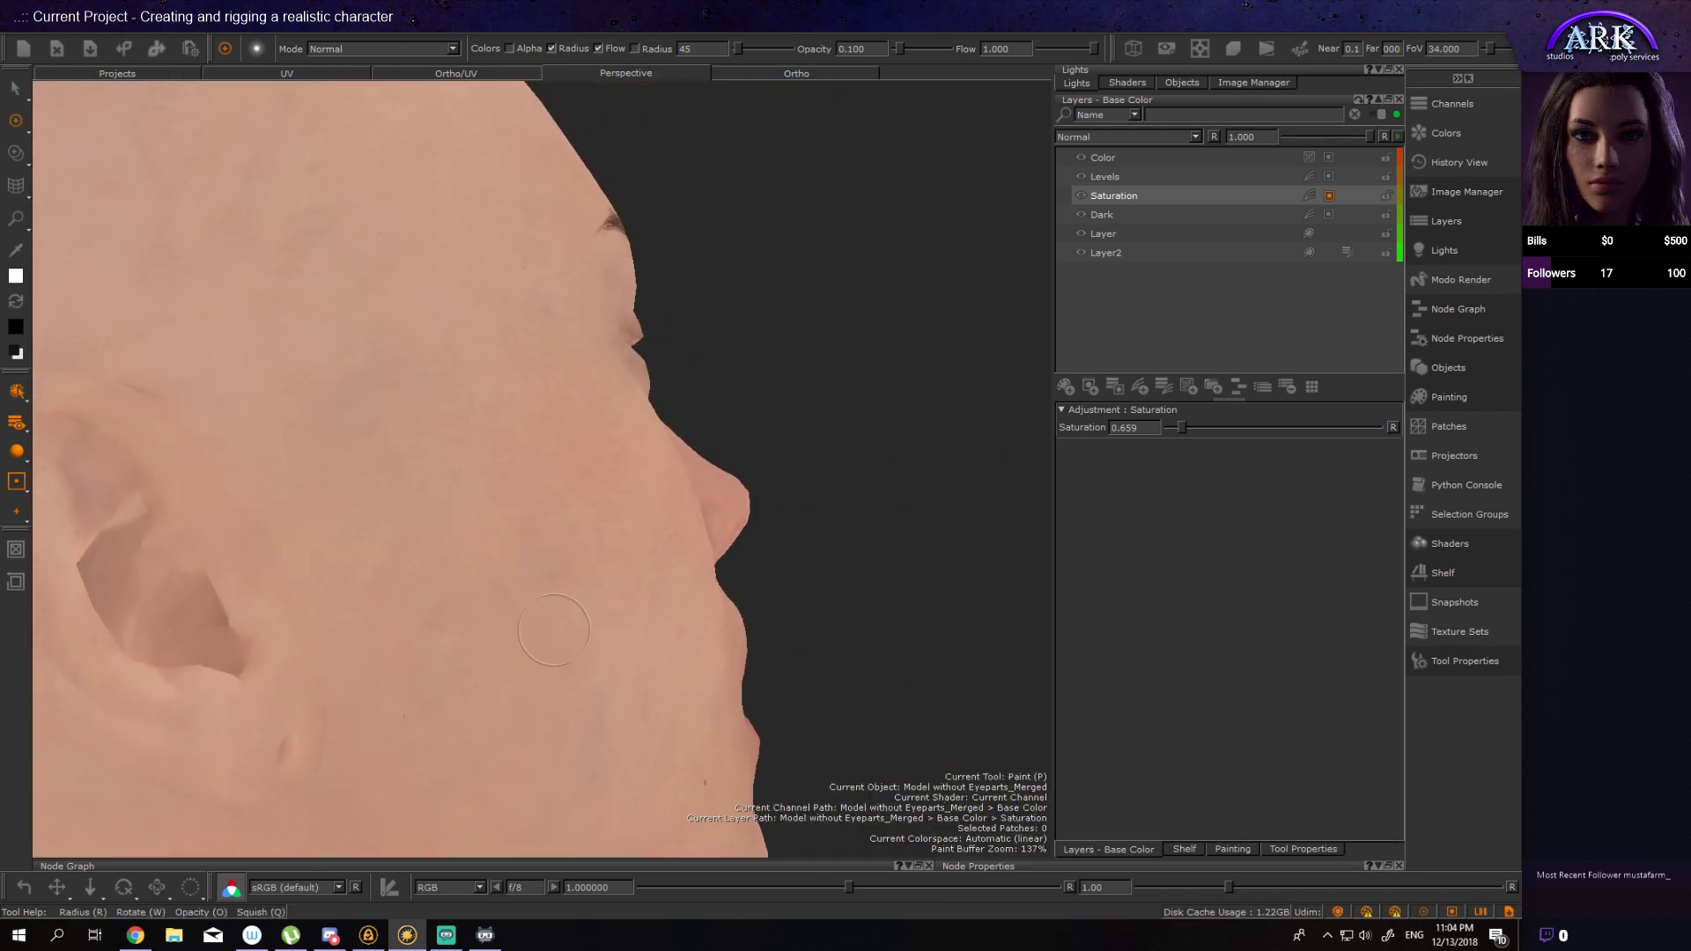
{"action": "mouse_move", "coordinate": [679, 672]}
{"action": "left_mouse_down", "text": "alt"}
{"action": "mouse_move", "coordinate": [604, 608]}
{"action": "mouse_move", "coordinate": [684, 464]}
{"action": "mouse_move", "coordinate": [631, 479]}
{"action": "left_mouse_up", "text": "alt"}
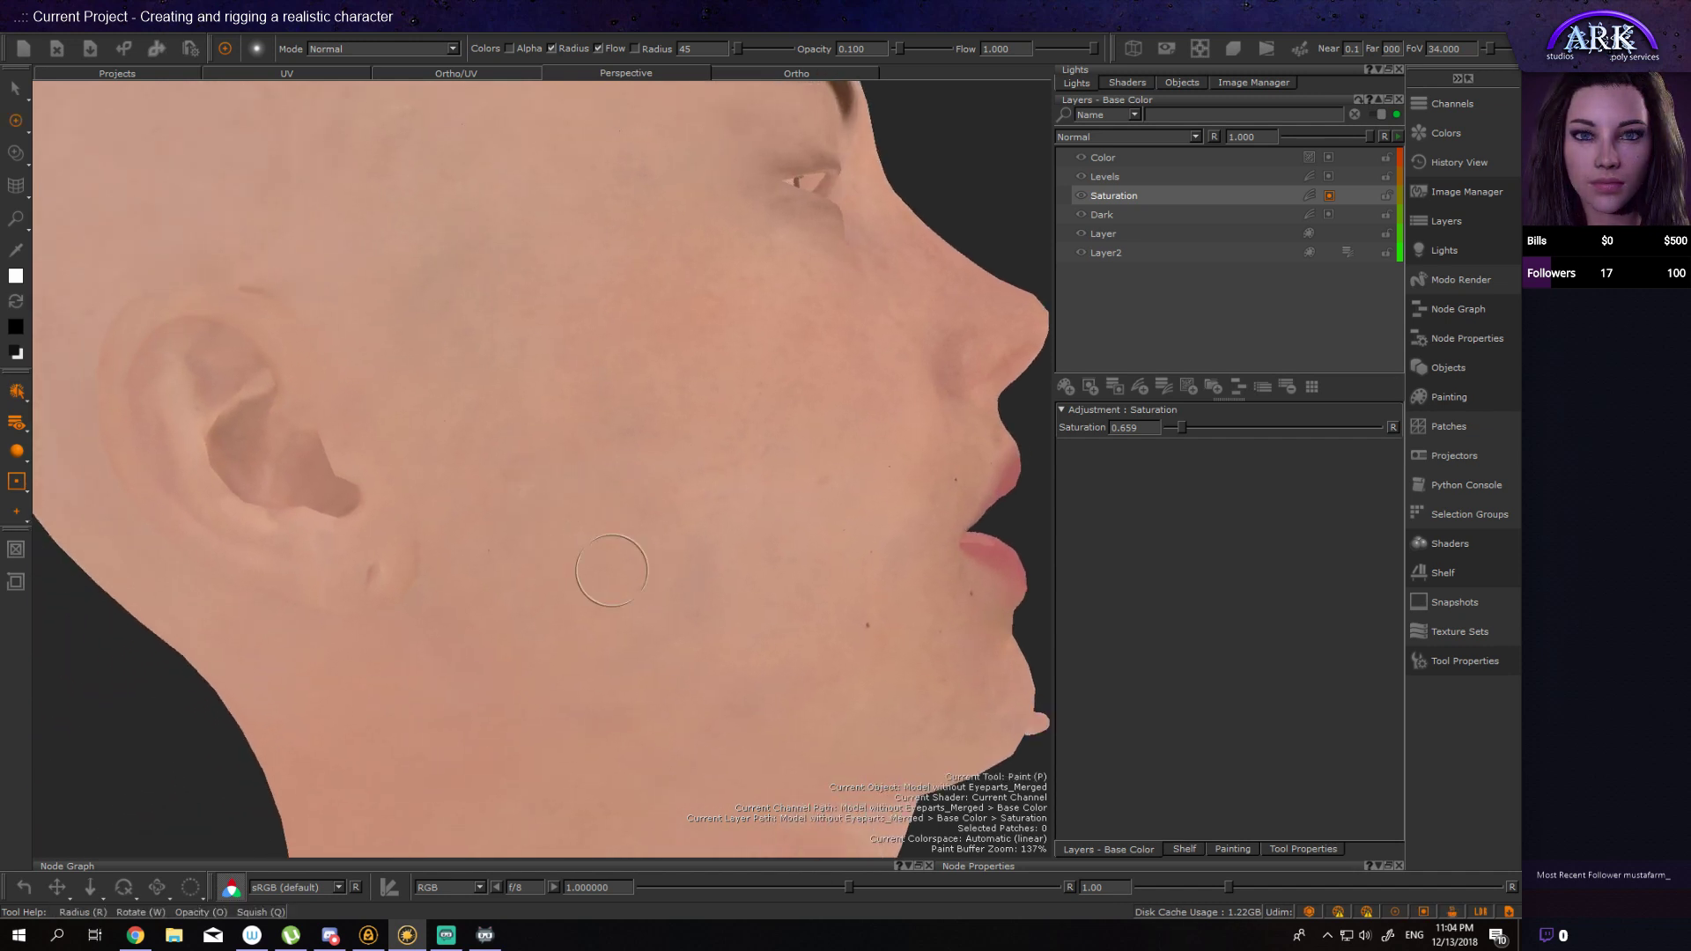
{"action": "left_click_drag", "start_coordinate": [562, 427], "coordinate": [687, 530], "text": "alt"}
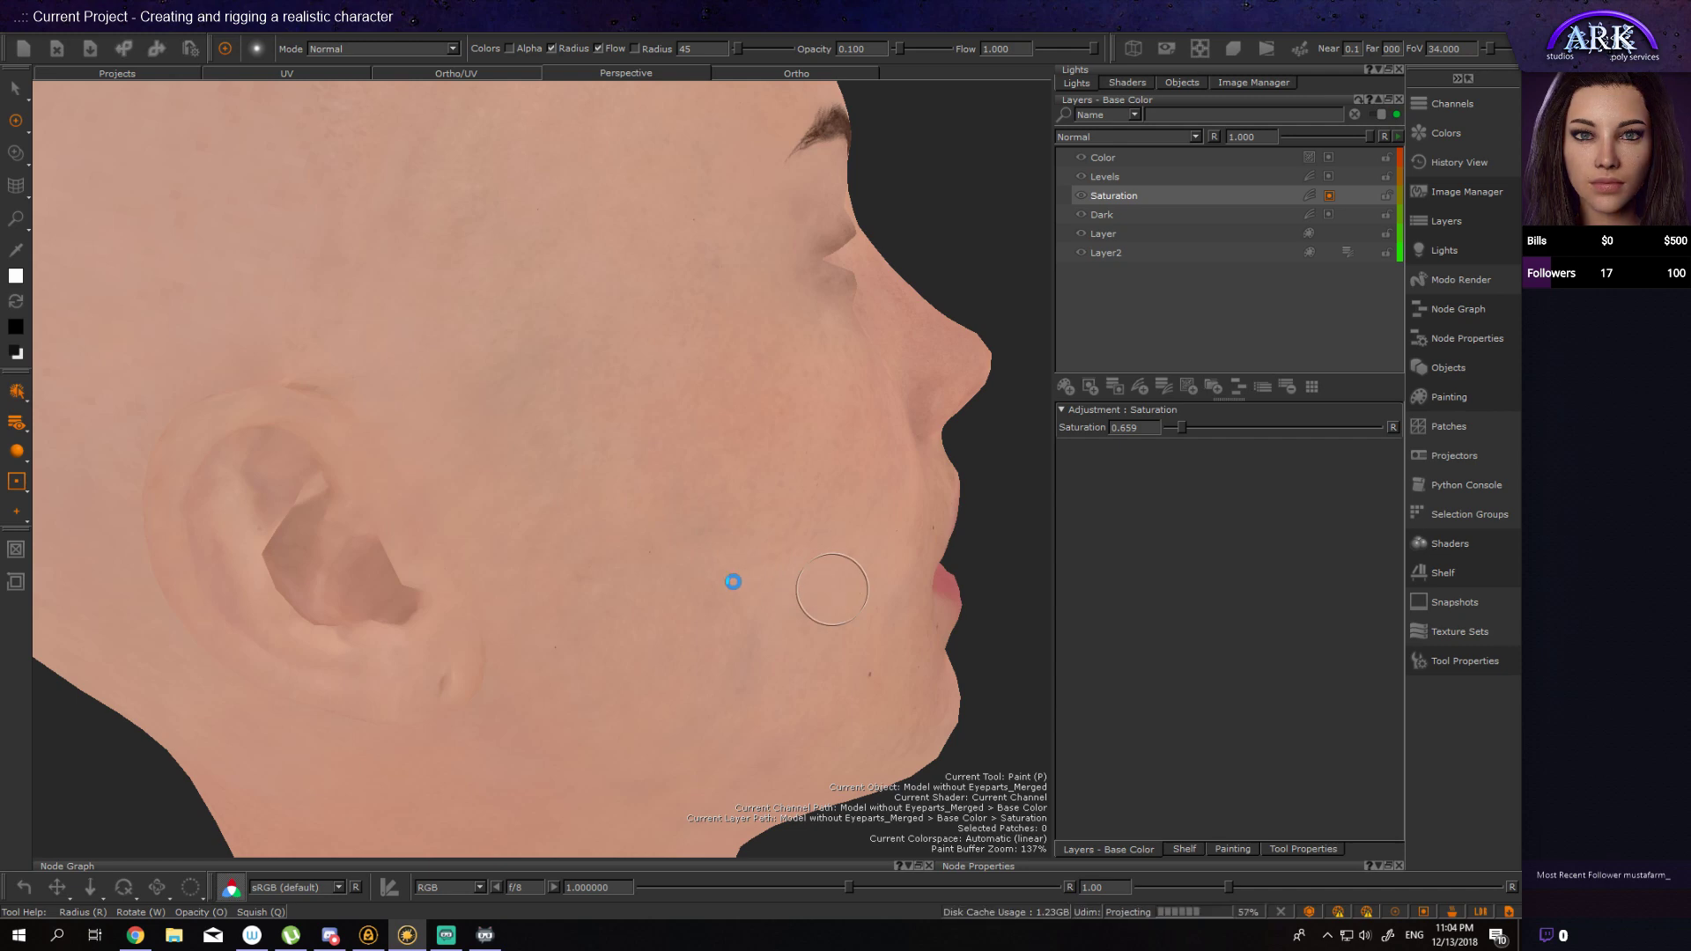
{"action": "mouse_move", "coordinate": [761, 576]}
{"action": "left_mouse_down", "text": "alt"}
{"action": "mouse_move", "coordinate": [778, 571]}
{"action": "mouse_move", "coordinate": [619, 567]}
{"action": "mouse_move", "coordinate": [525, 524]}
{"action": "mouse_move", "coordinate": [969, 576]}
{"action": "mouse_move", "coordinate": [576, 241]}
{"action": "mouse_move", "coordinate": [713, 200]}
{"action": "mouse_move", "coordinate": [699, 377]}
{"action": "mouse_move", "coordinate": [797, 683]}
{"action": "mouse_move", "coordinate": [981, 622]}
{"action": "mouse_move", "coordinate": [664, 558]}
{"action": "mouse_move", "coordinate": [476, 587]}
{"action": "mouse_move", "coordinate": [740, 325]}
{"action": "mouse_move", "coordinate": [584, 351]}
{"action": "mouse_move", "coordinate": [566, 425]}
{"action": "left_mouse_up", "text": "alt"}
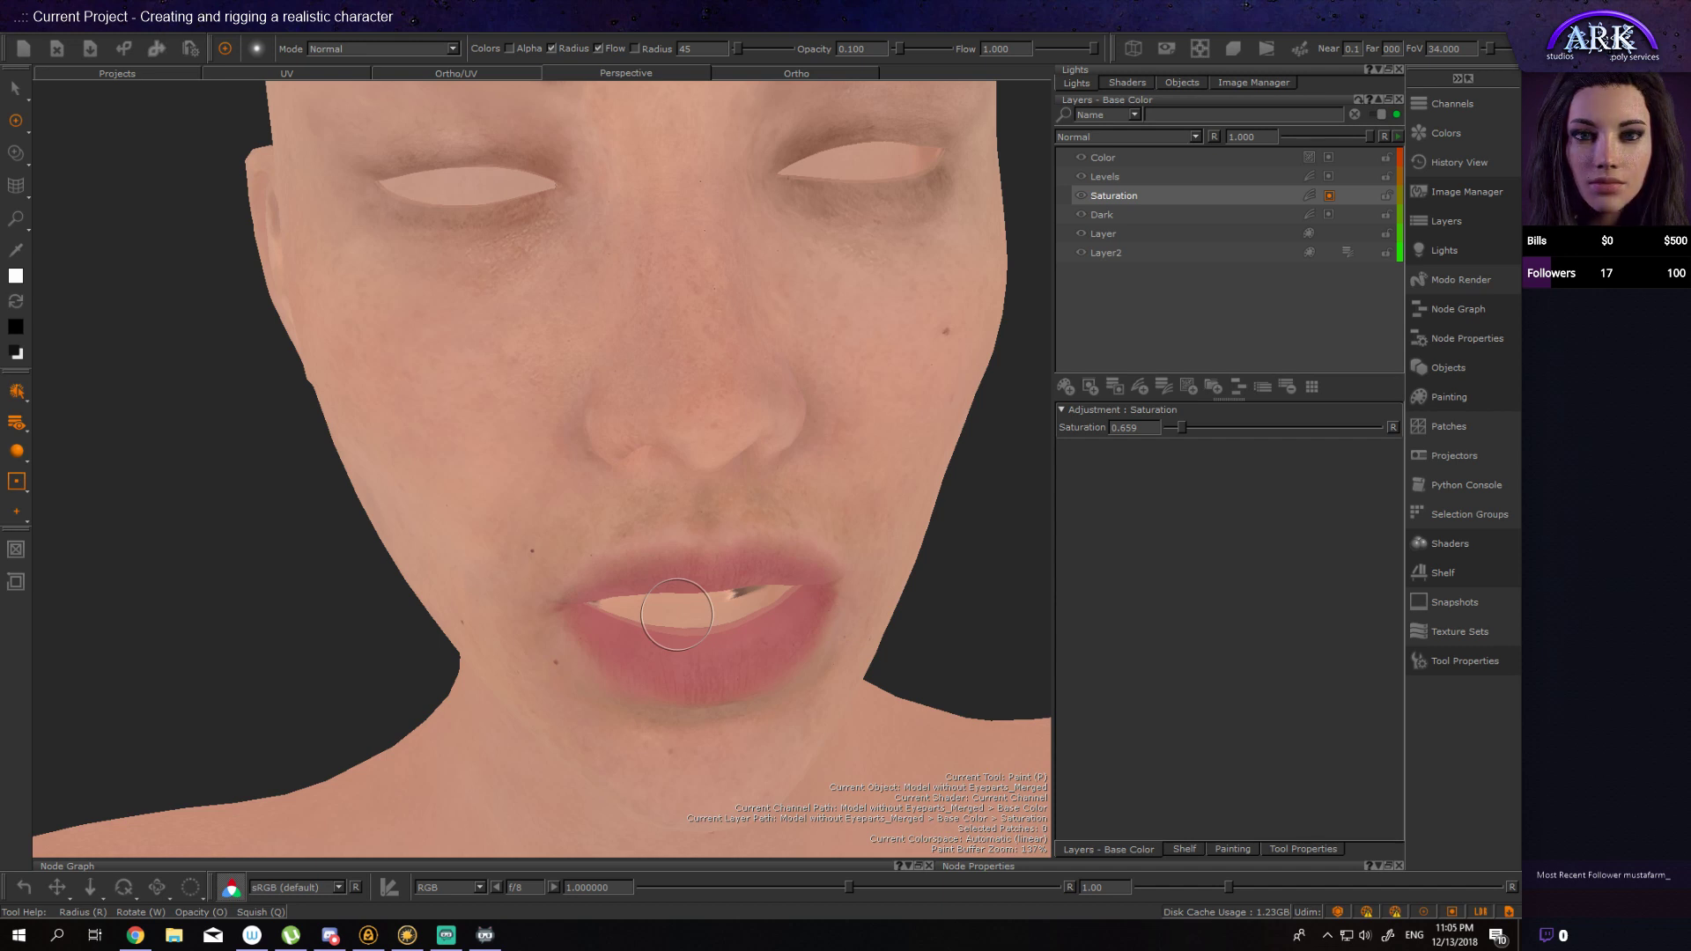
Step: Select the layer named Layer beneath Dark for work around the right nostril
{"action": "left_click_drag", "start_coordinate": [812, 538], "coordinate": [930, 447], "text": "alt"}
{"action": "left_click_drag", "start_coordinate": [596, 517], "coordinate": [558, 487], "text": "alt"}
{"action": "mouse_move", "coordinate": [558, 487]}
{"action": "right_mouse_down", "text": "alt"}
{"action": "mouse_move", "coordinate": [710, 532]}
{"action": "mouse_move", "coordinate": [592, 589]}
{"action": "right_mouse_up", "text": "alt"}
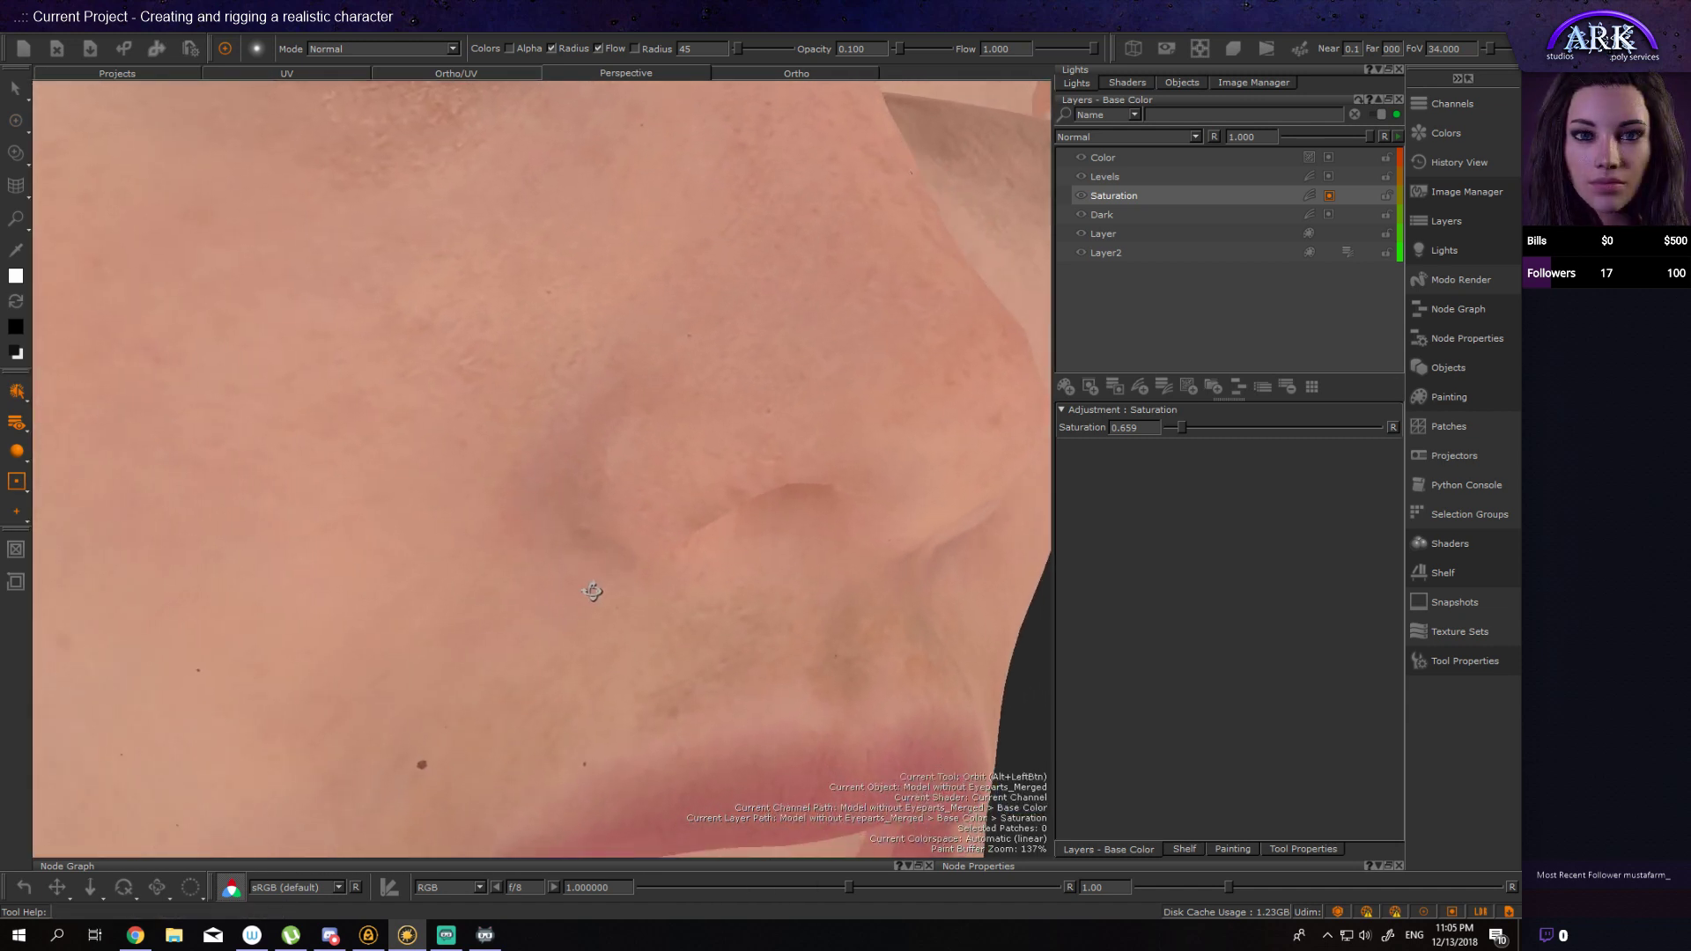
{"action": "left_click", "coordinate": [1114, 233]}
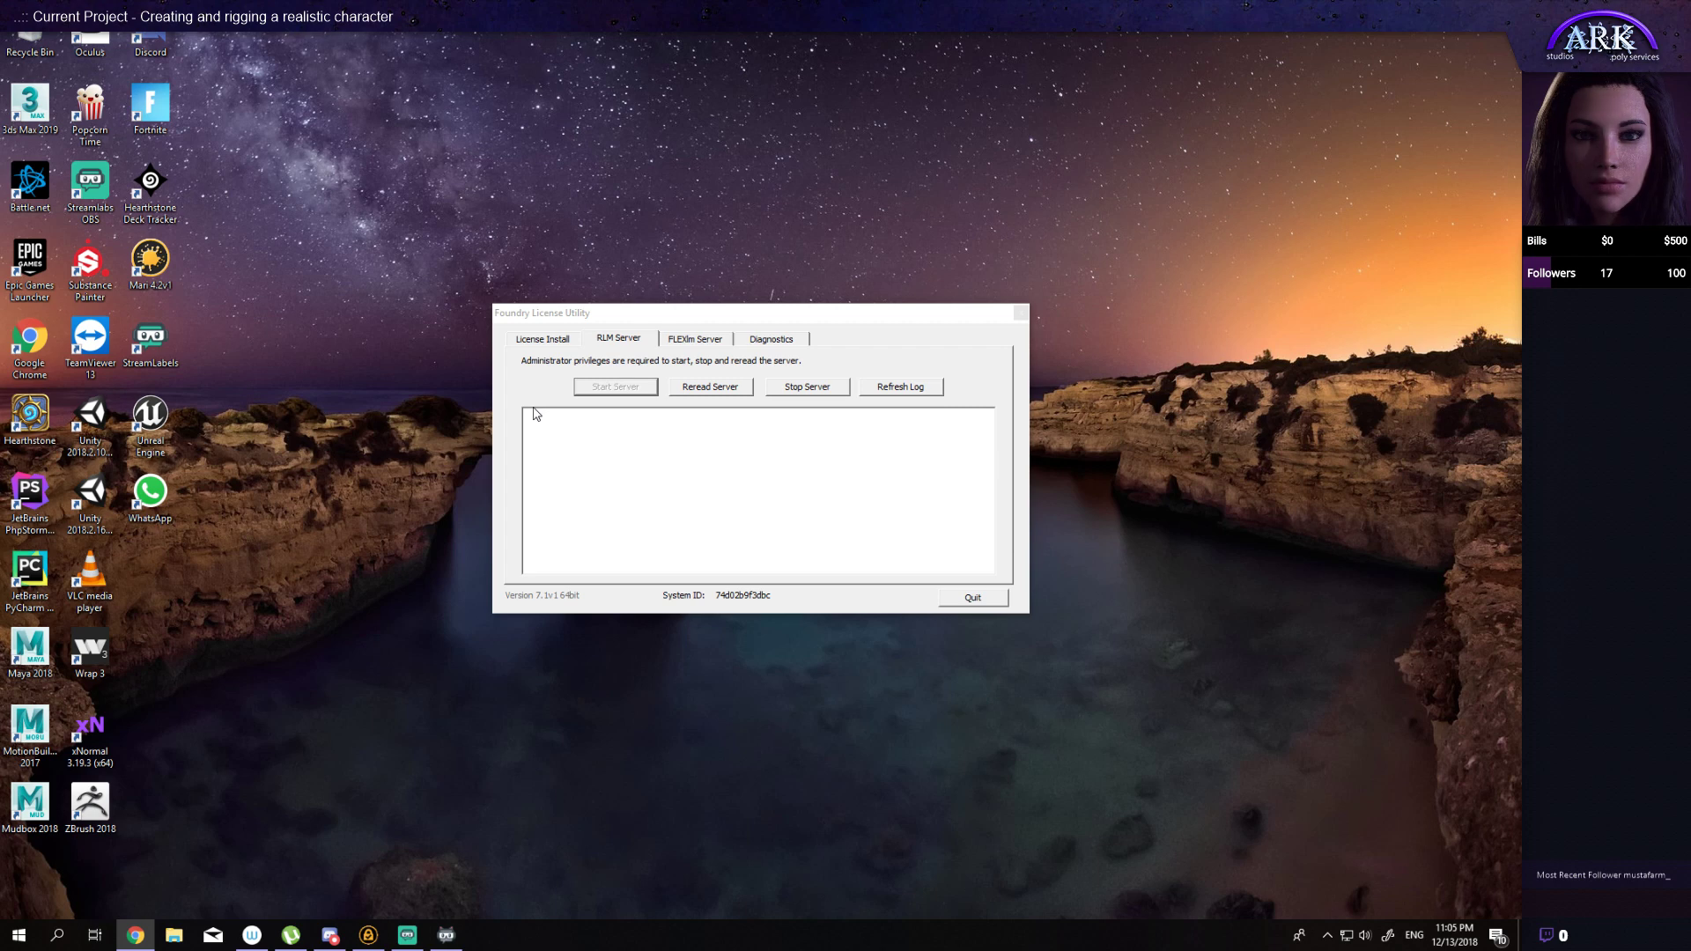
Step: Relaunch Mari 4.2v1 from the recently added programs
{"action": "left_click", "coordinate": [18, 935]}
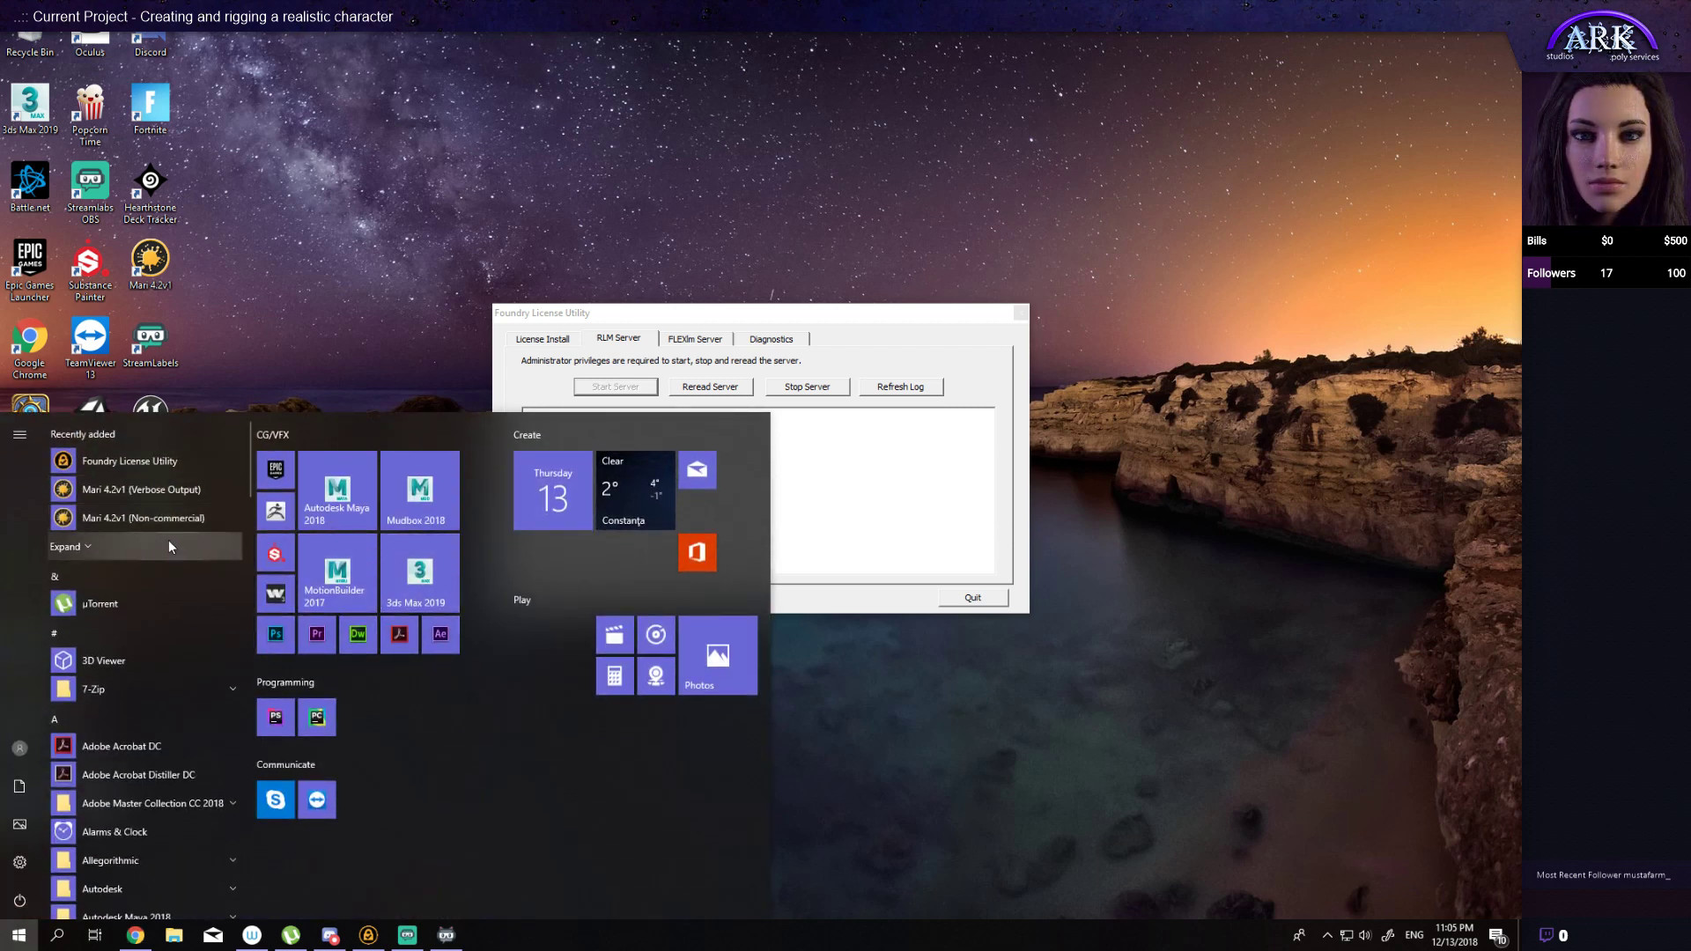
{"action": "left_click", "coordinate": [116, 548]}
{"action": "left_click", "coordinate": [133, 549]}
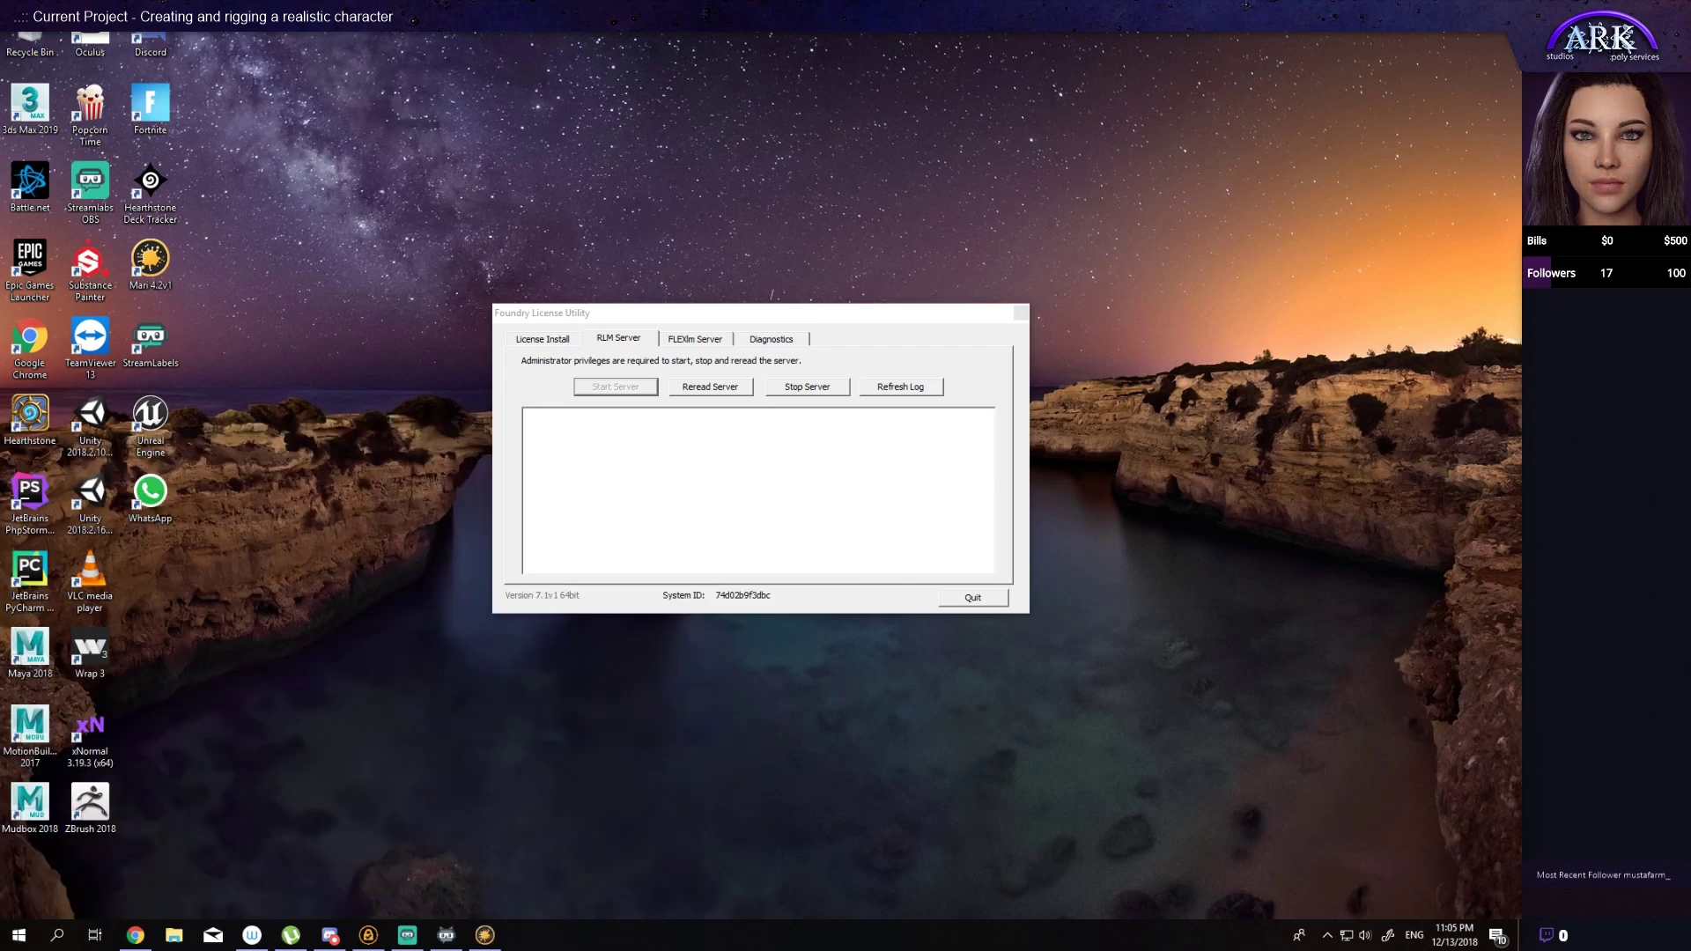
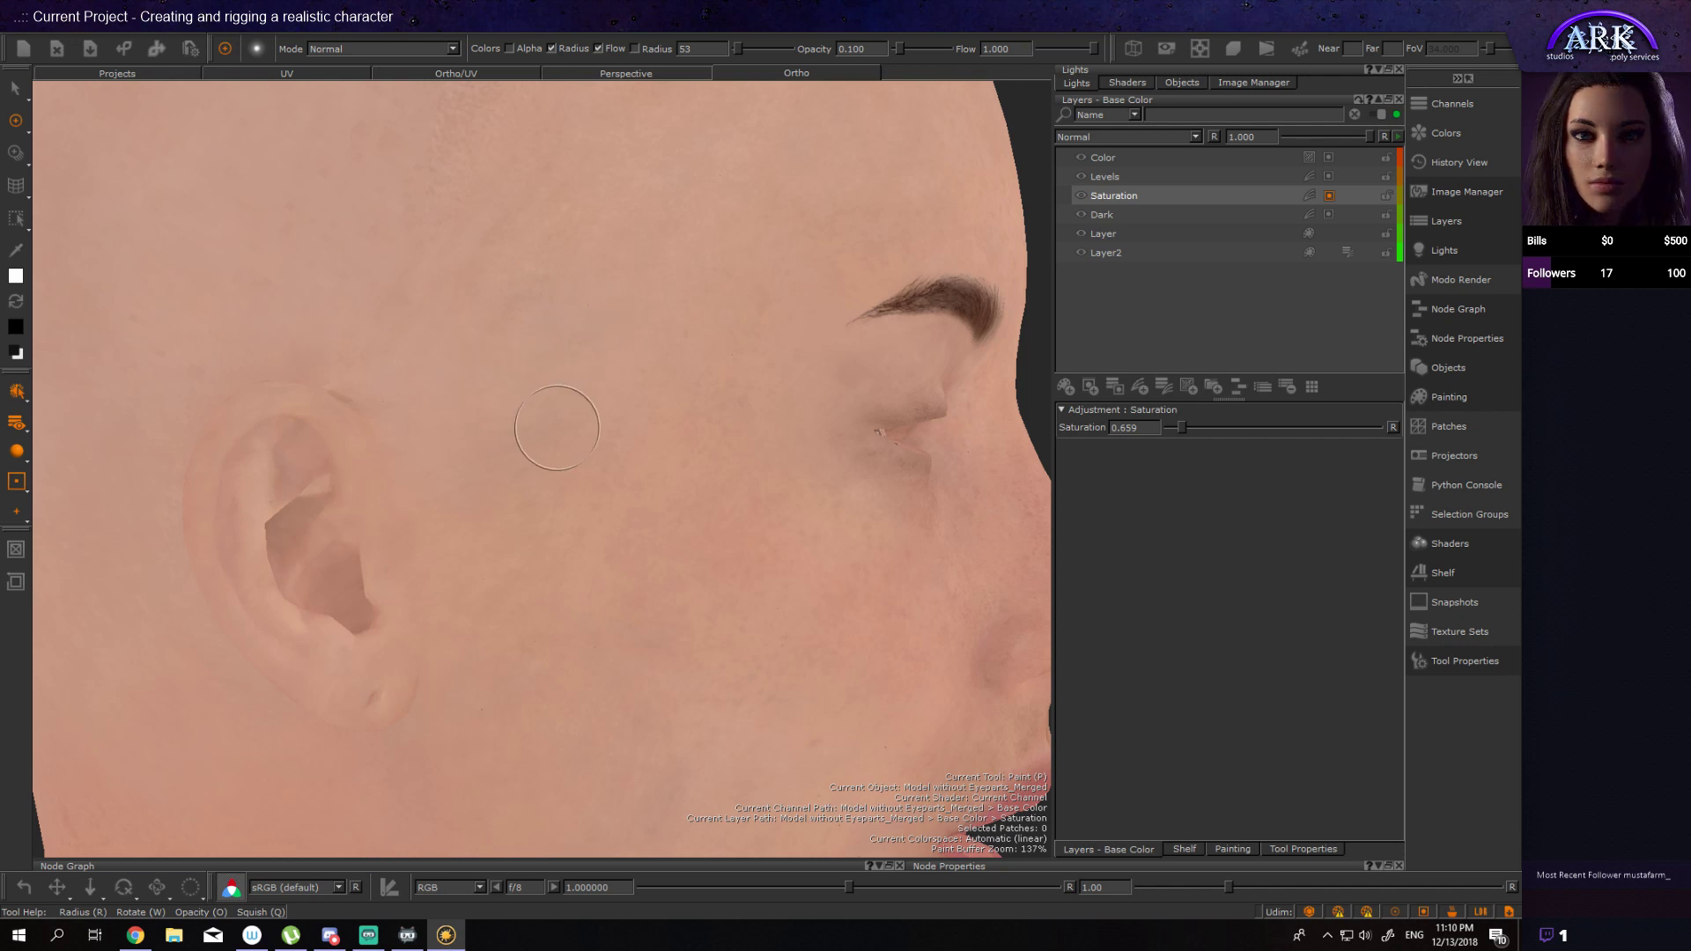
Step: Paint the Saturation mask over the right temple and in front of the ear, varying the brush radius between 29 and 92
{"action": "left_click_drag", "start_coordinate": [559, 428], "coordinate": [560, 398]}
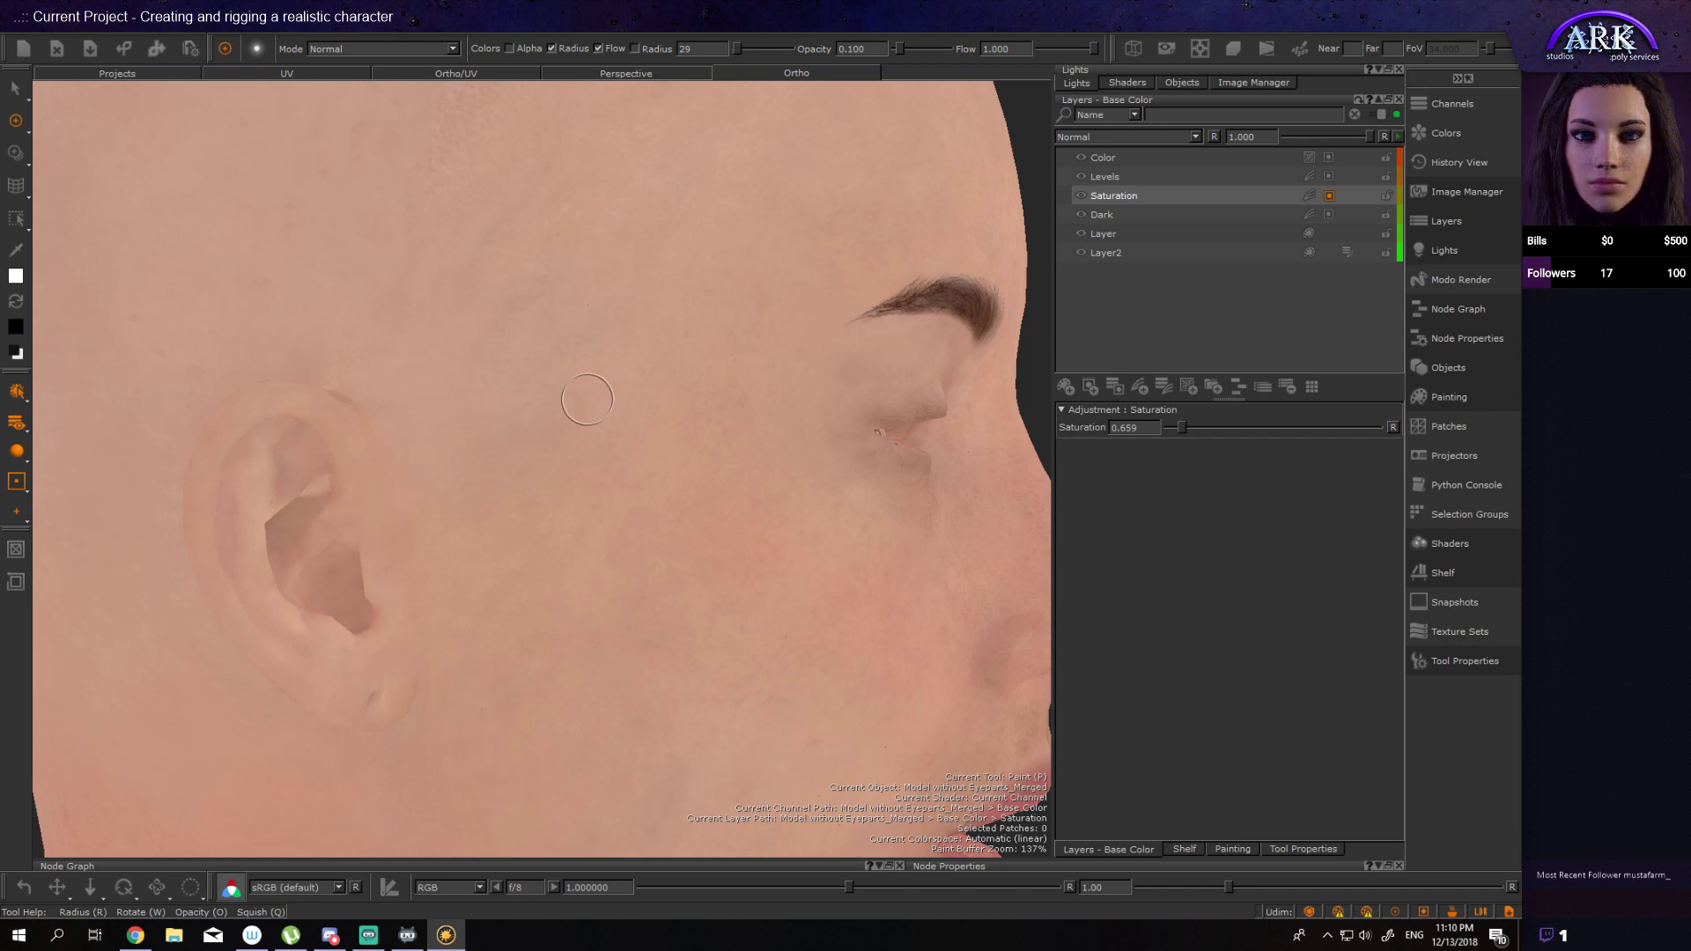
{"action": "key", "text": "r"}
{"action": "mouse_move", "coordinate": [613, 359]}
{"action": "left_mouse_down"}
{"action": "mouse_move", "coordinate": [636, 359]}
{"action": "mouse_move", "coordinate": [623, 348]}
{"action": "left_mouse_up"}
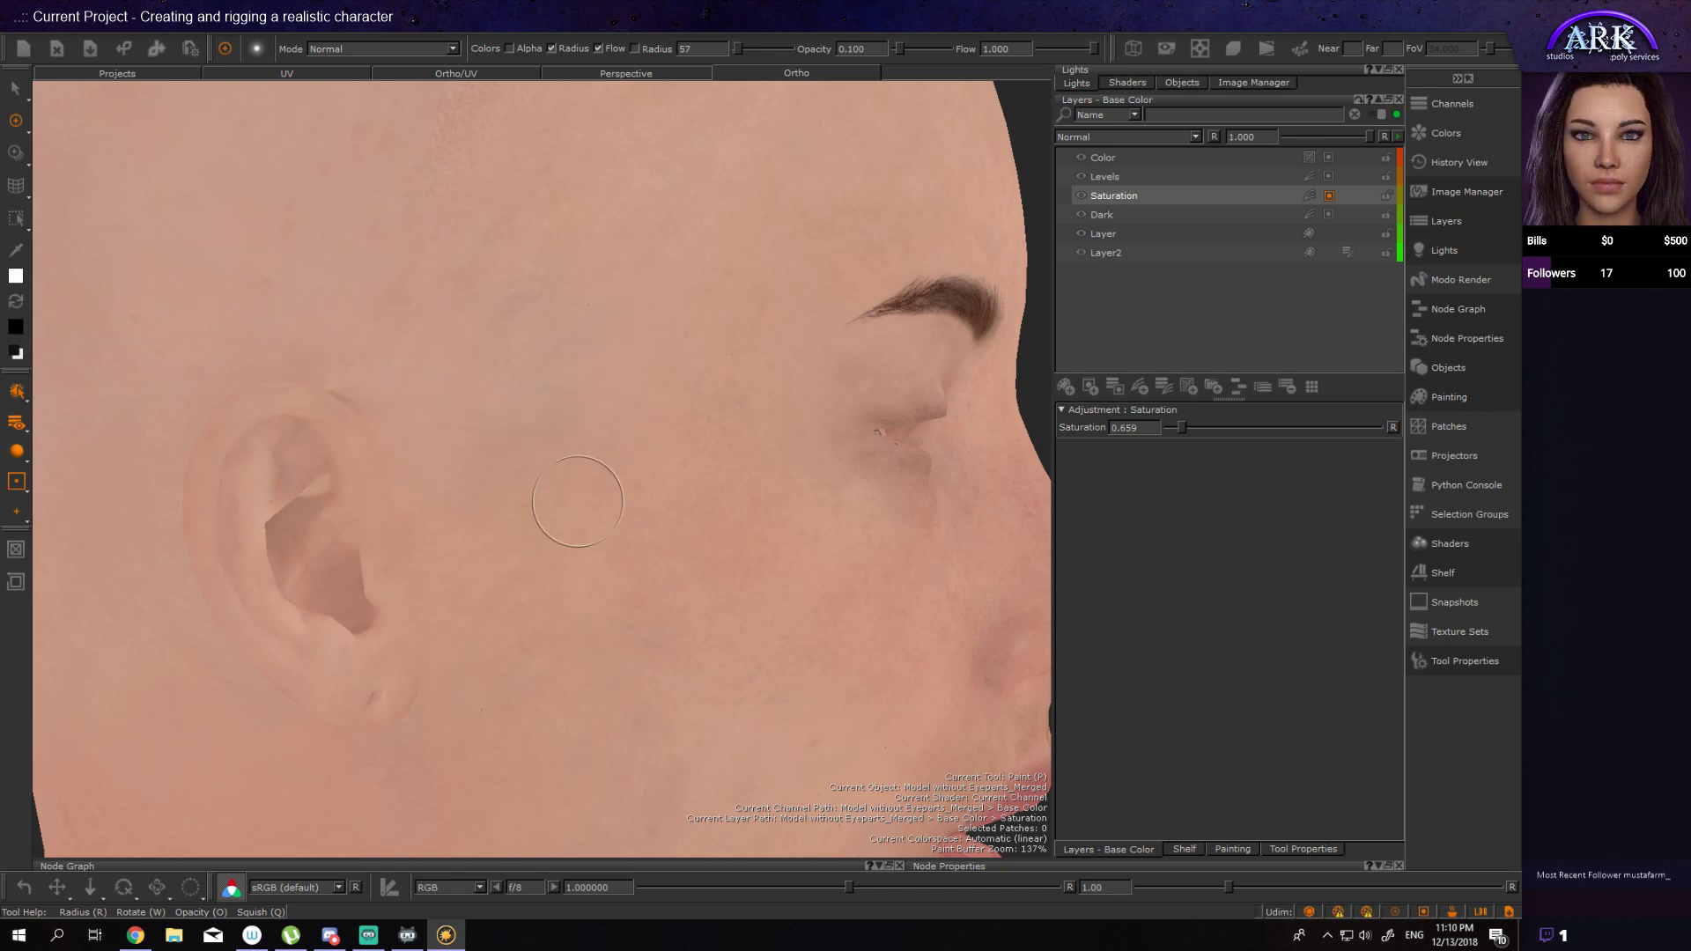
{"action": "key", "text": "r"}
{"action": "left_click_drag", "start_coordinate": [516, 534], "coordinate": [541, 535]}
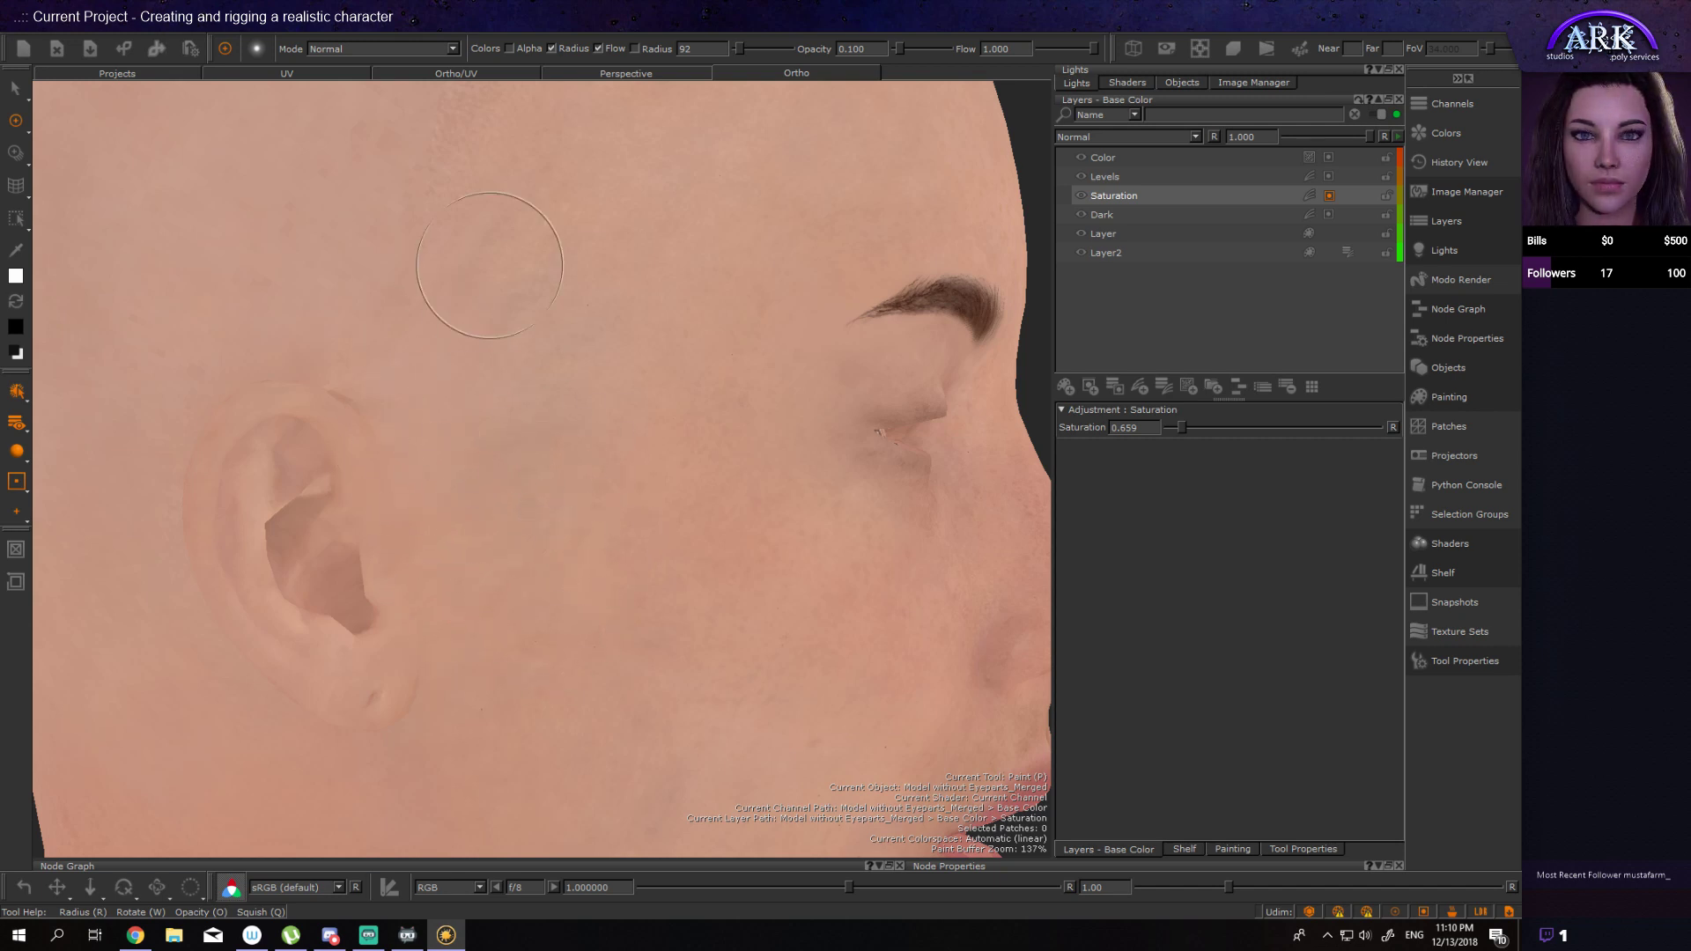
{"action": "key", "text": "r"}
{"action": "left_click_drag", "start_coordinate": [527, 222], "coordinate": [494, 222]}
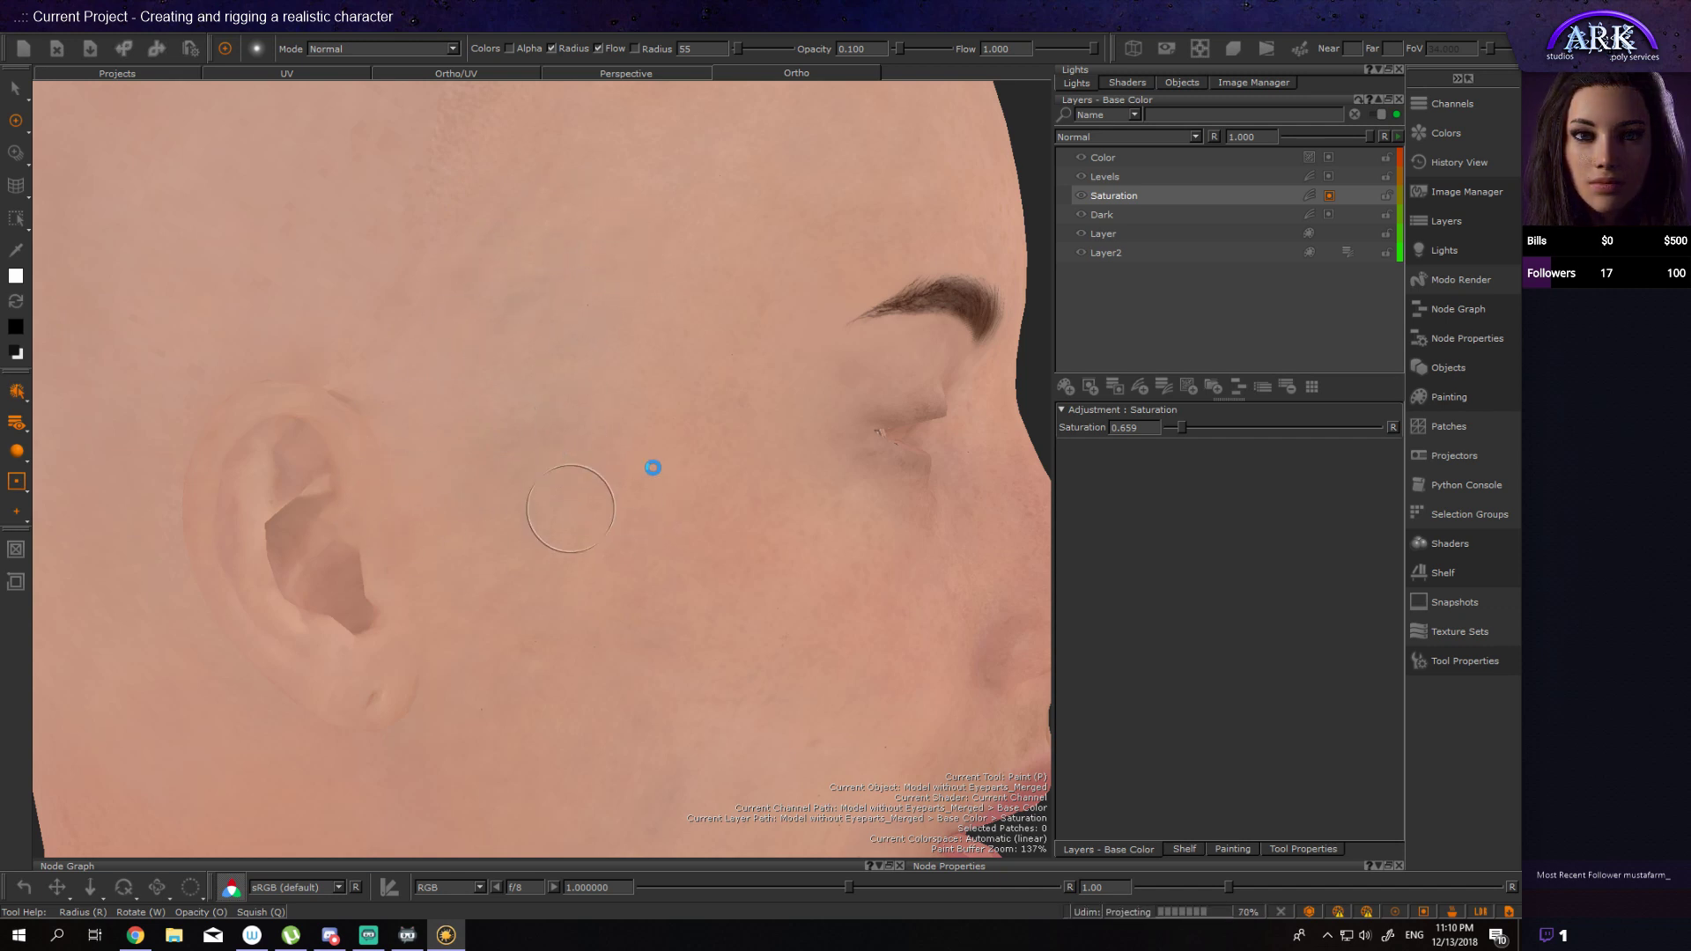
Step: Lower the brush opacity to 0.050 and touch up the Saturation mask on the right temple and upper cheek
{"action": "scroll", "coordinate": [608, 496], "scroll_direction": "down", "scroll_amount": 10}
{"action": "left_click_drag", "start_coordinate": [506, 537], "coordinate": [426, 537], "text": "alt"}
{"action": "scroll", "coordinate": [604, 546], "scroll_direction": "up", "scroll_amount": 6}
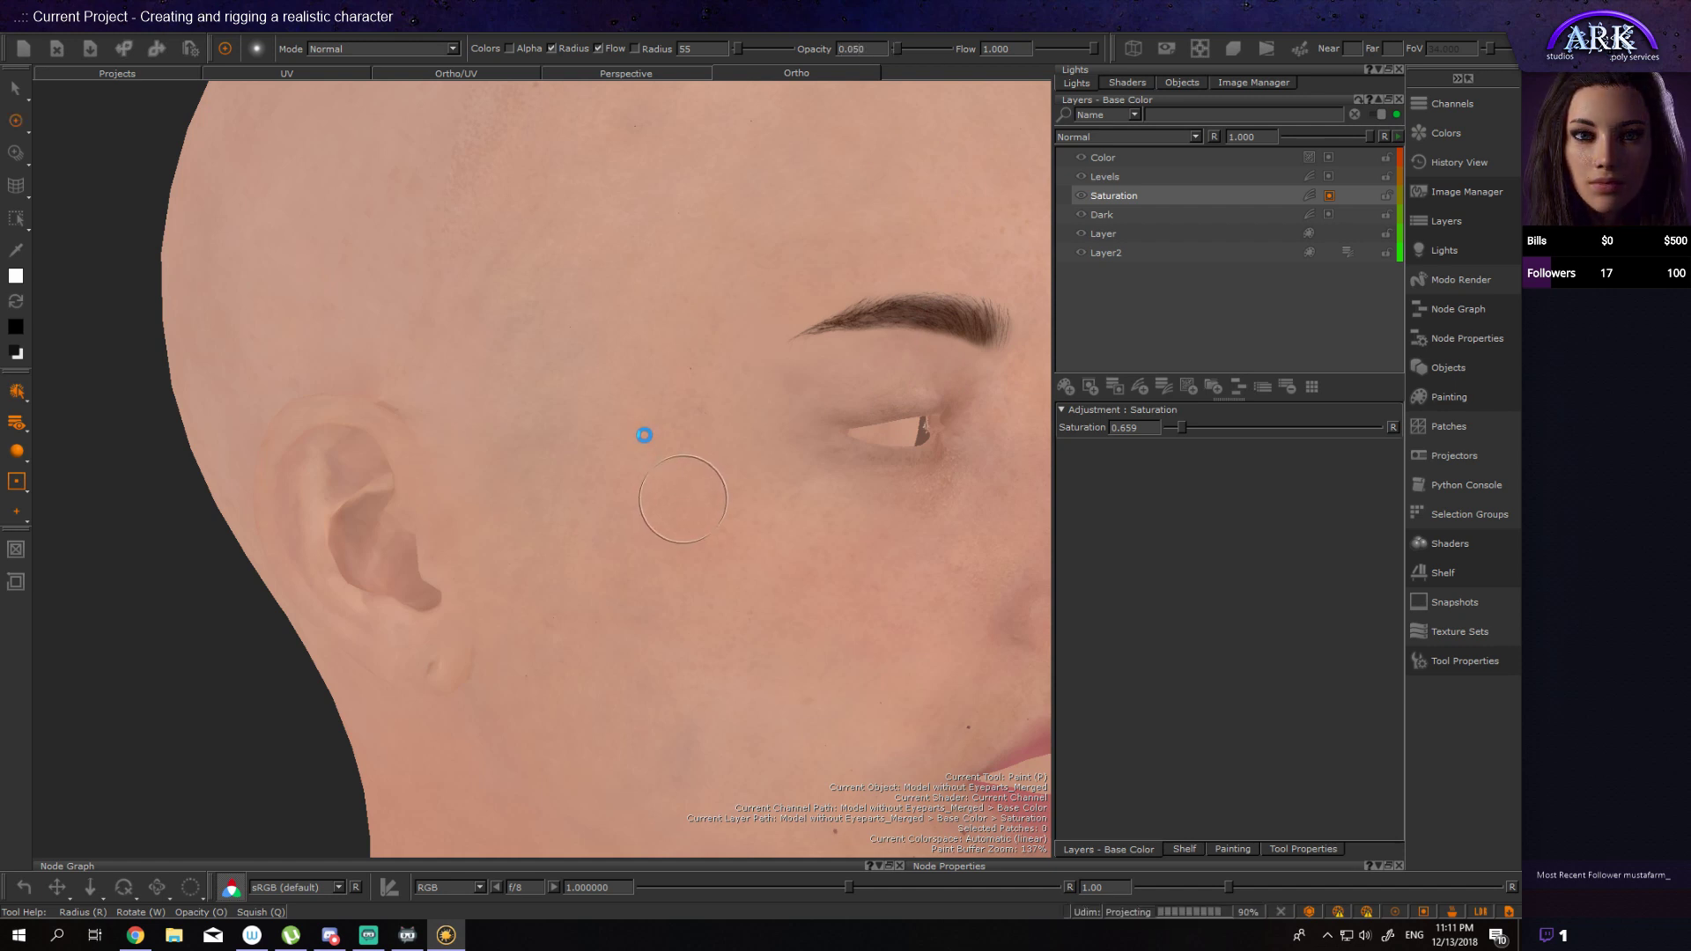
{"action": "middle_click_drag", "start_coordinate": [664, 438], "coordinate": [634, 377]}
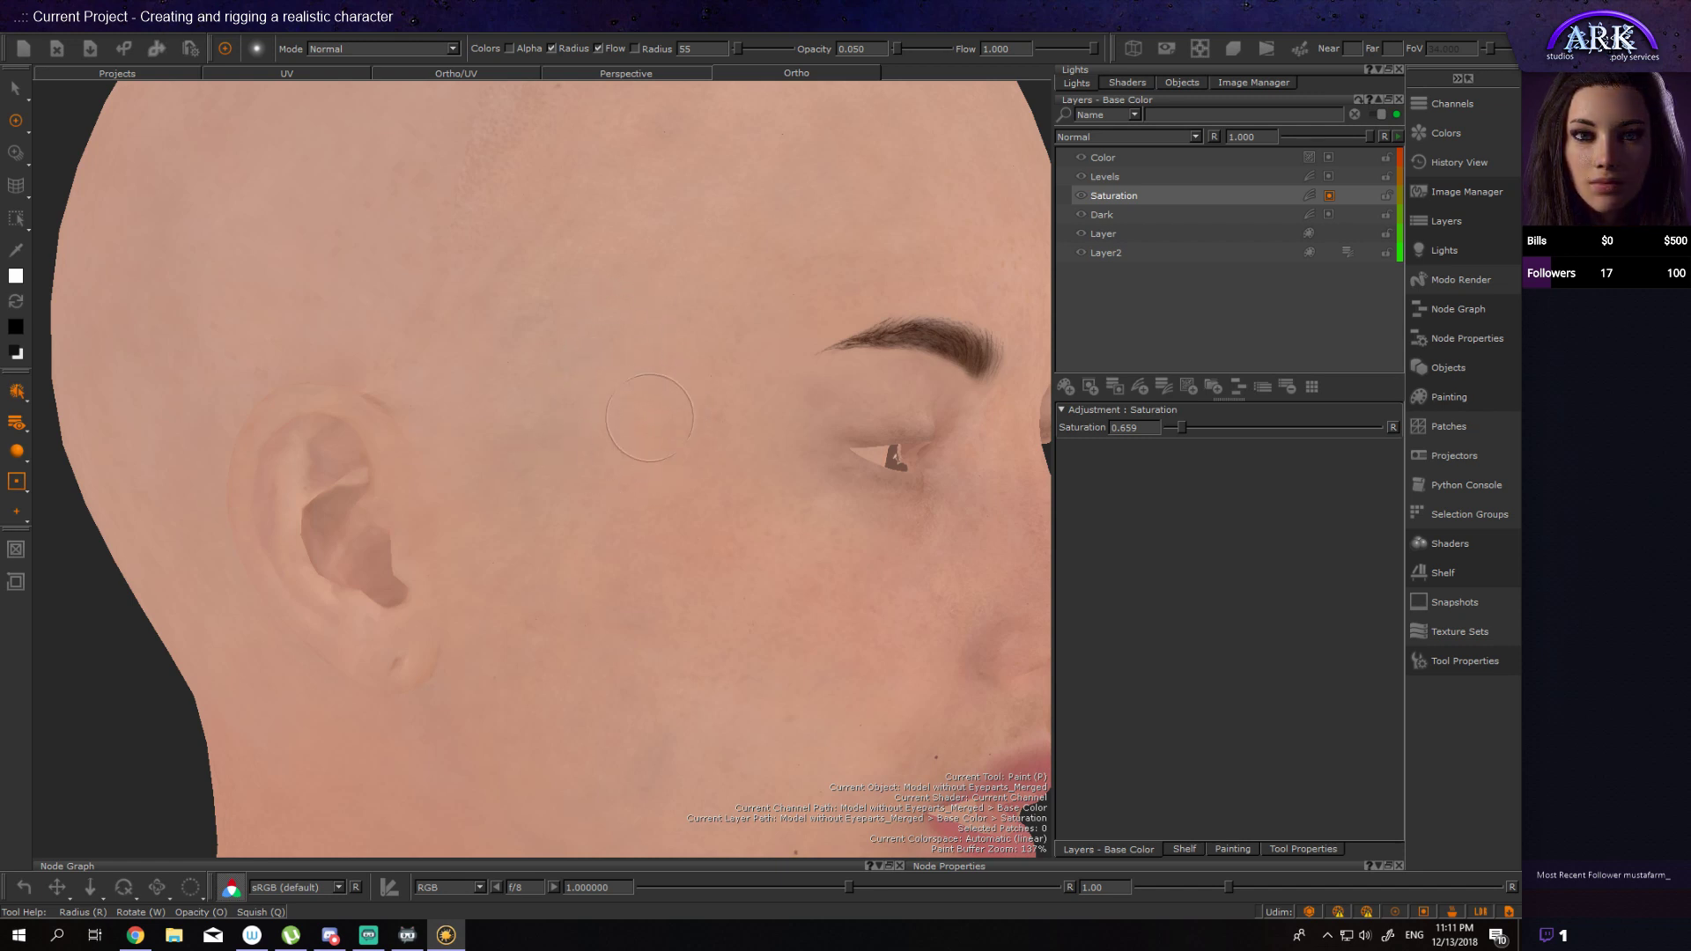
{"action": "mouse_move", "coordinate": [744, 404]}
{"action": "left_mouse_down", "text": "alt"}
{"action": "mouse_move", "coordinate": [702, 415]}
{"action": "mouse_move", "coordinate": [663, 385]}
{"action": "mouse_move", "coordinate": [660, 335]}
{"action": "left_mouse_up", "text": "alt"}
Step: Reduce the brush radius to 27 and blend Saturation mask patches around the right ear, temple and jaw, baking the strokes
{"action": "key", "text": "r"}
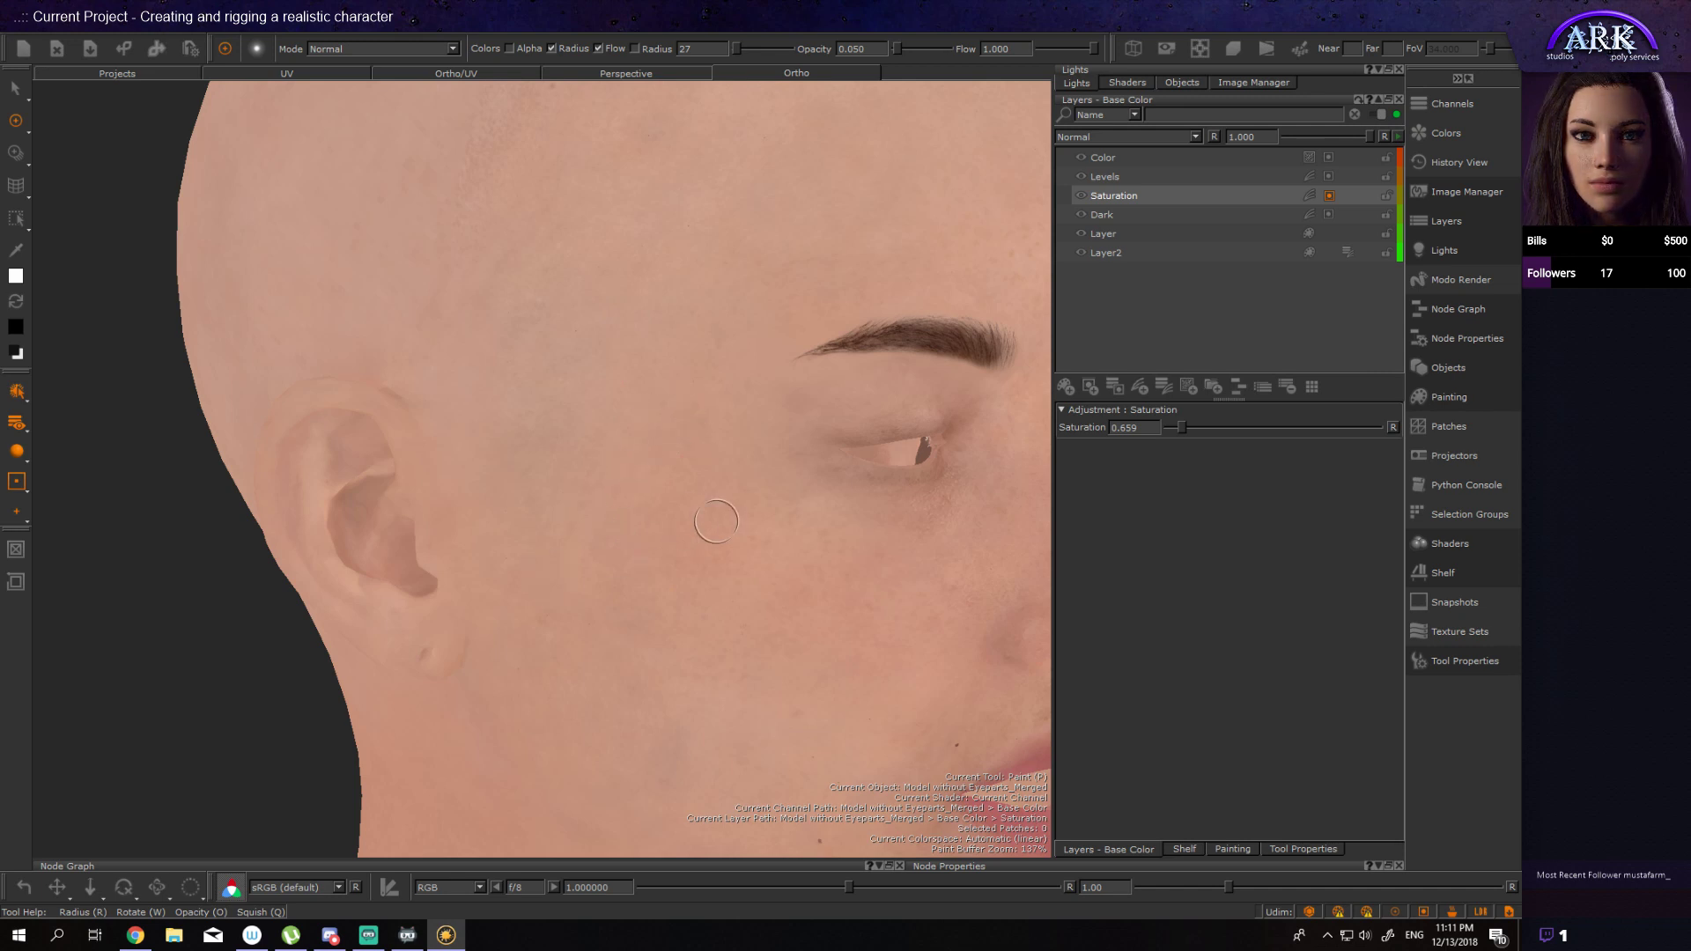
{"action": "mouse_move", "coordinate": [625, 582]}
{"action": "left_mouse_down", "text": "alt"}
{"action": "mouse_move", "coordinate": [680, 575]}
{"action": "mouse_move", "coordinate": [528, 574]}
{"action": "left_mouse_up", "text": "alt"}
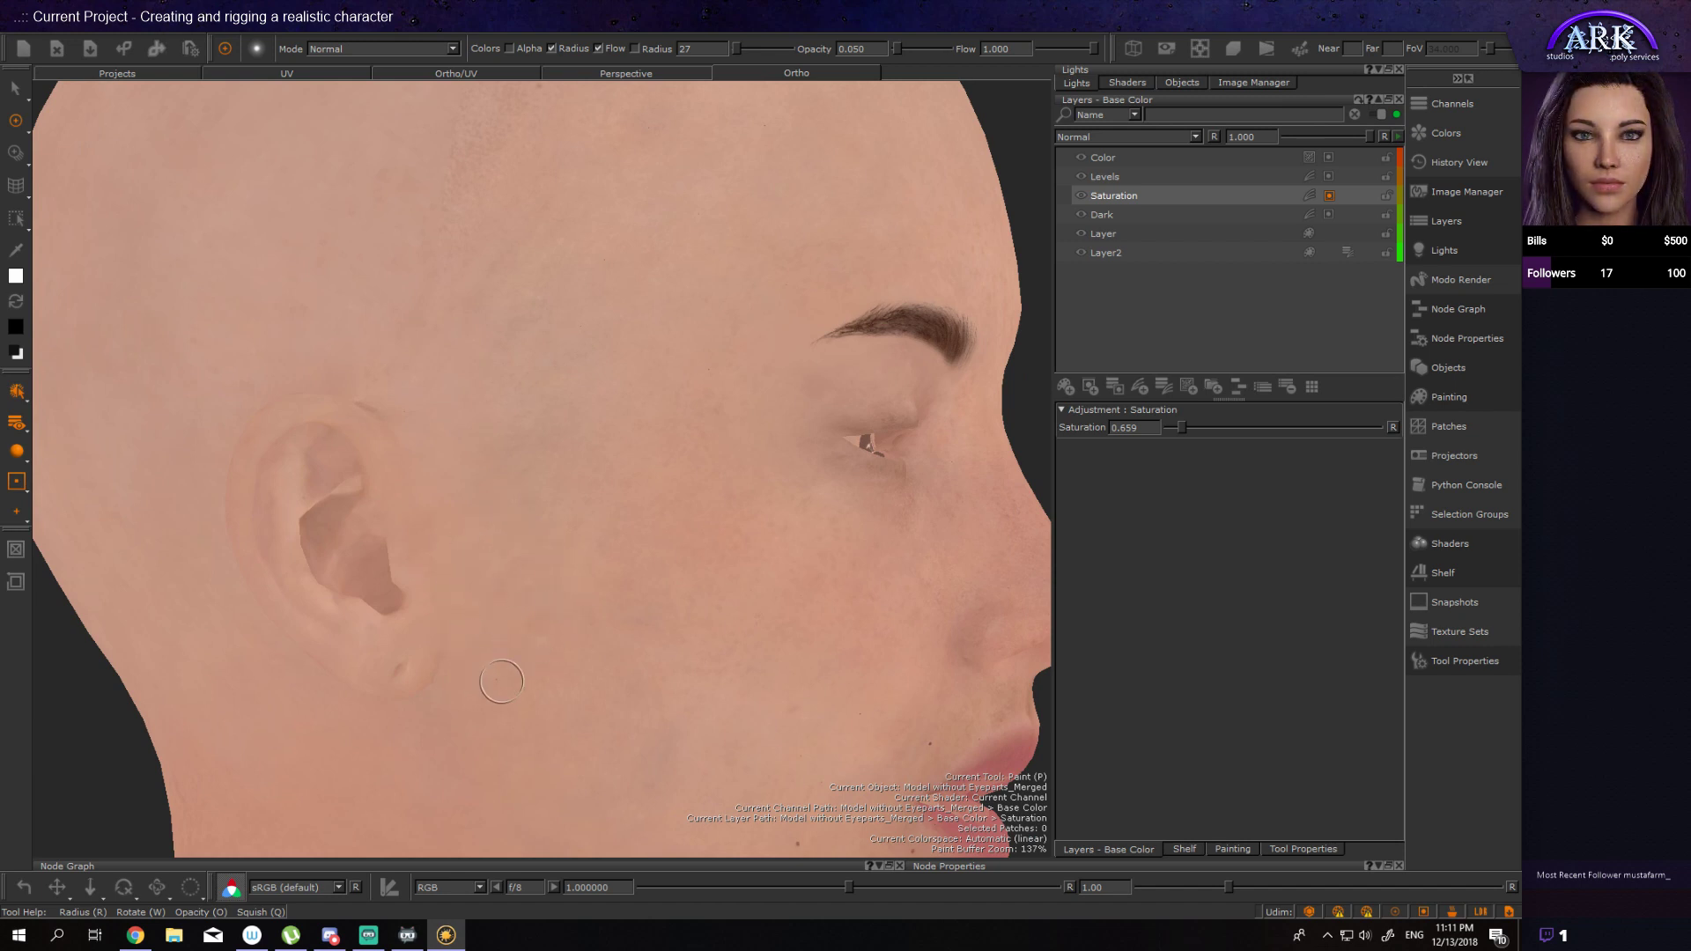
{"action": "key", "text": "b"}
{"action": "middle_click_drag", "start_coordinate": [548, 600], "coordinate": [499, 452], "text": "alt"}
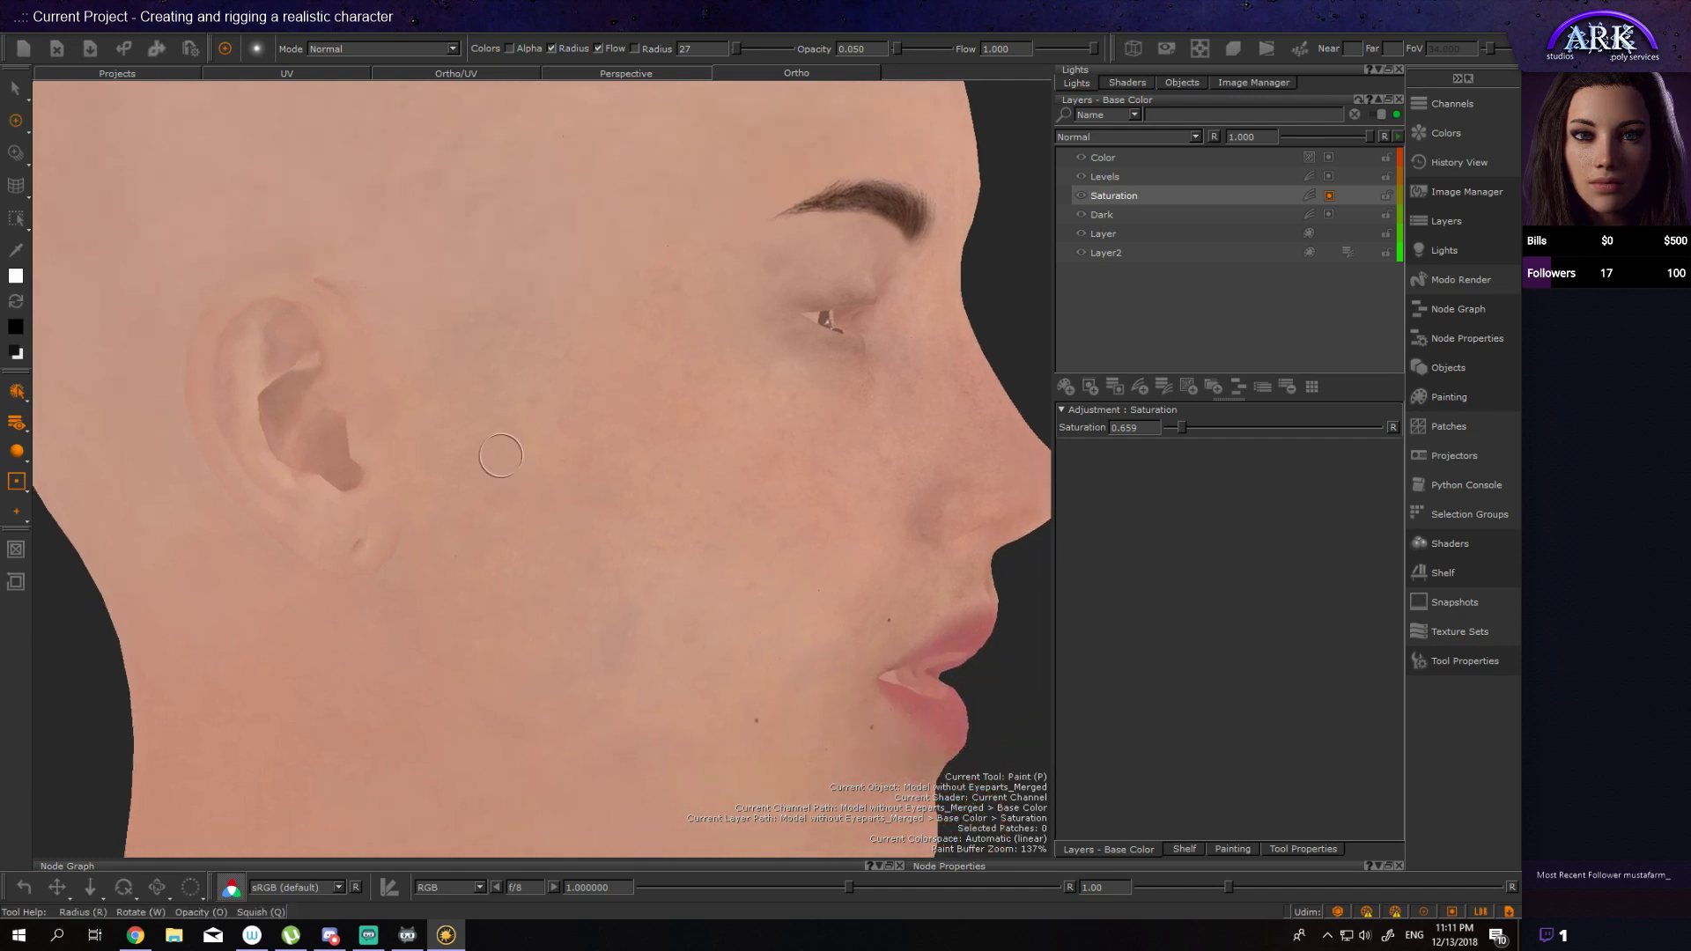
{"action": "left_click_drag", "start_coordinate": [528, 495], "coordinate": [672, 556], "text": "alt"}
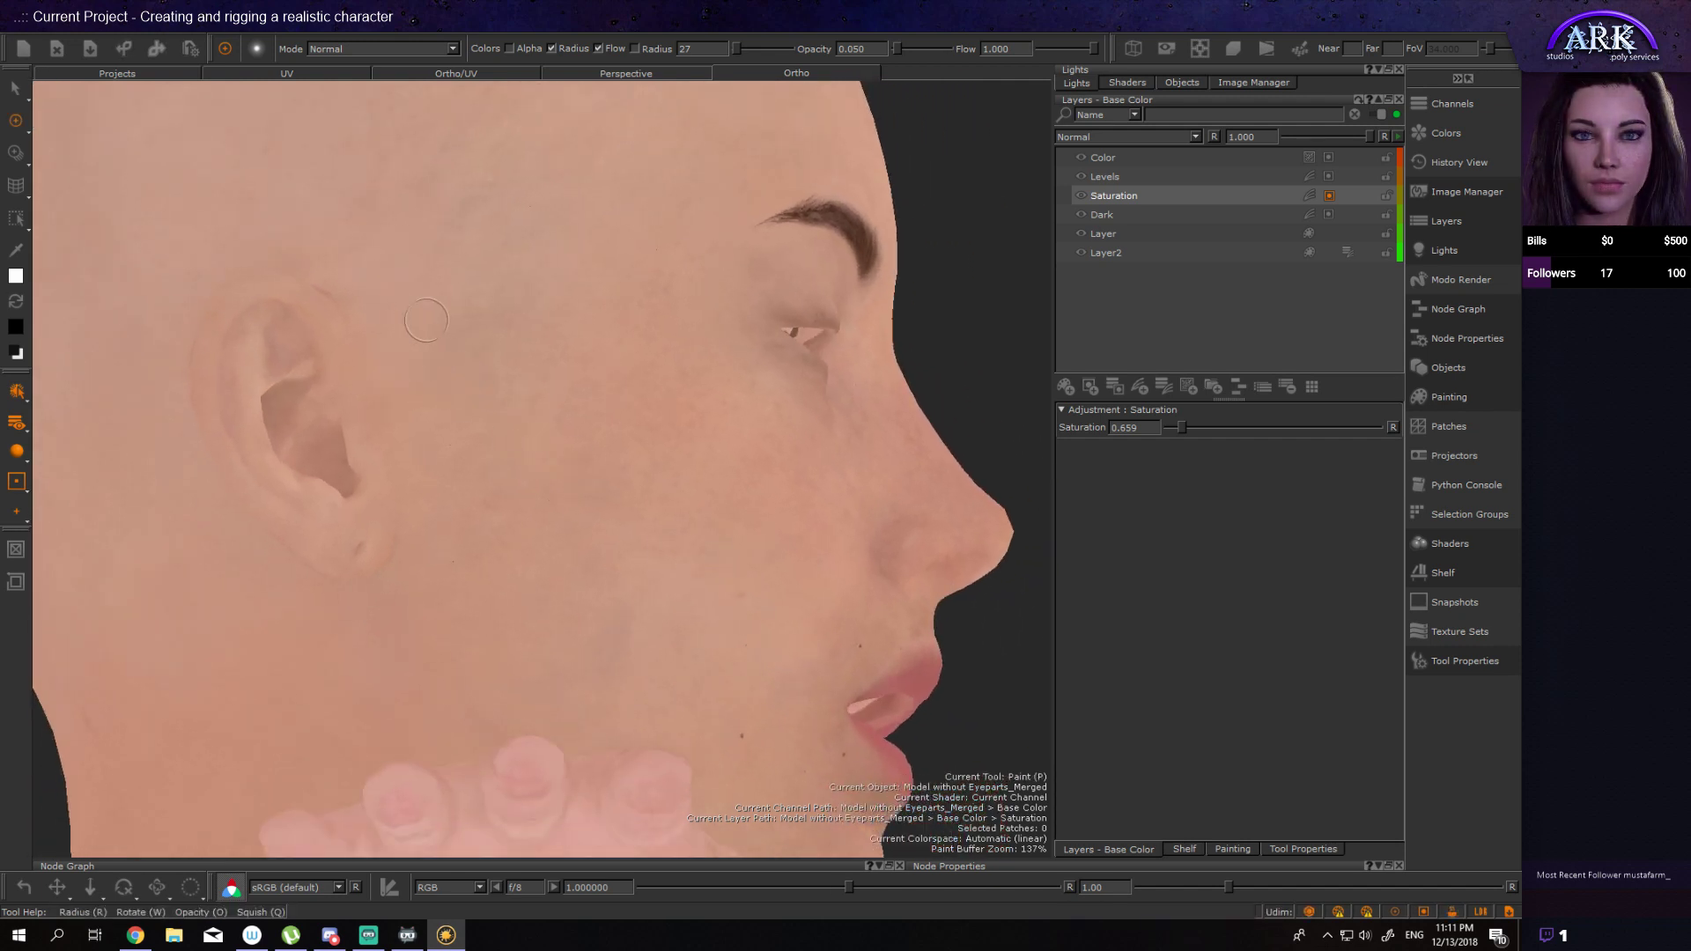
{"action": "mouse_move", "coordinate": [422, 328]}
{"action": "left_mouse_down"}
{"action": "mouse_move", "coordinate": [636, 568]}
{"action": "mouse_move", "coordinate": [585, 491]}
{"action": "left_mouse_up"}
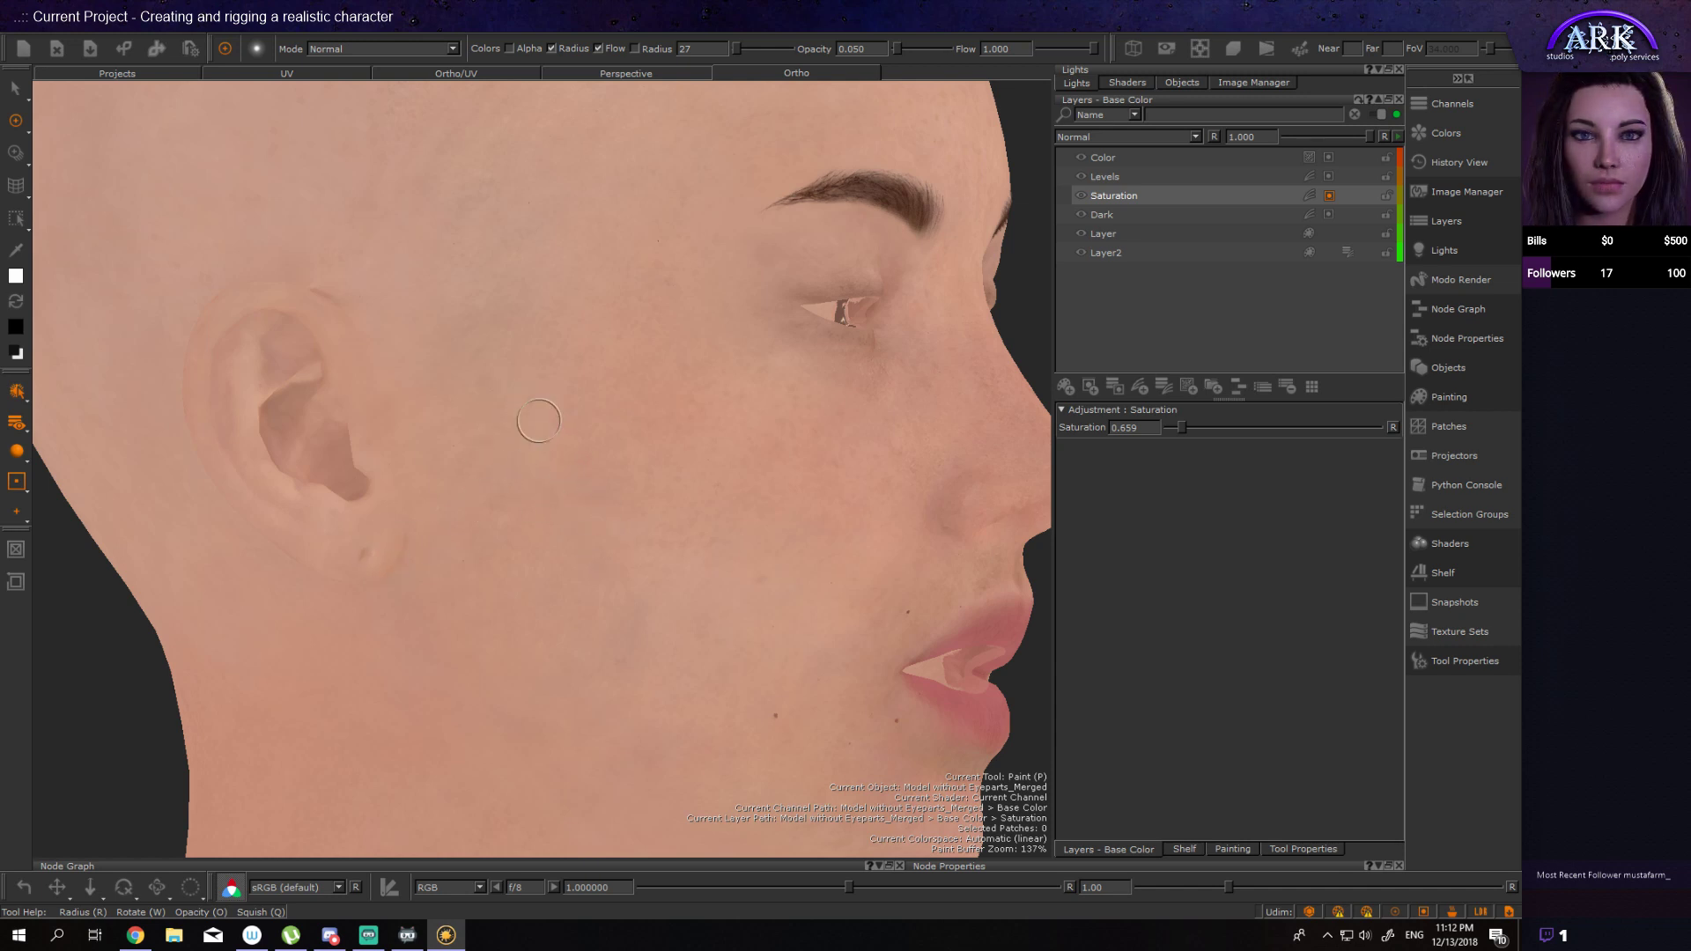
{"action": "left_click_drag", "start_coordinate": [558, 555], "coordinate": [566, 491], "text": "alt"}
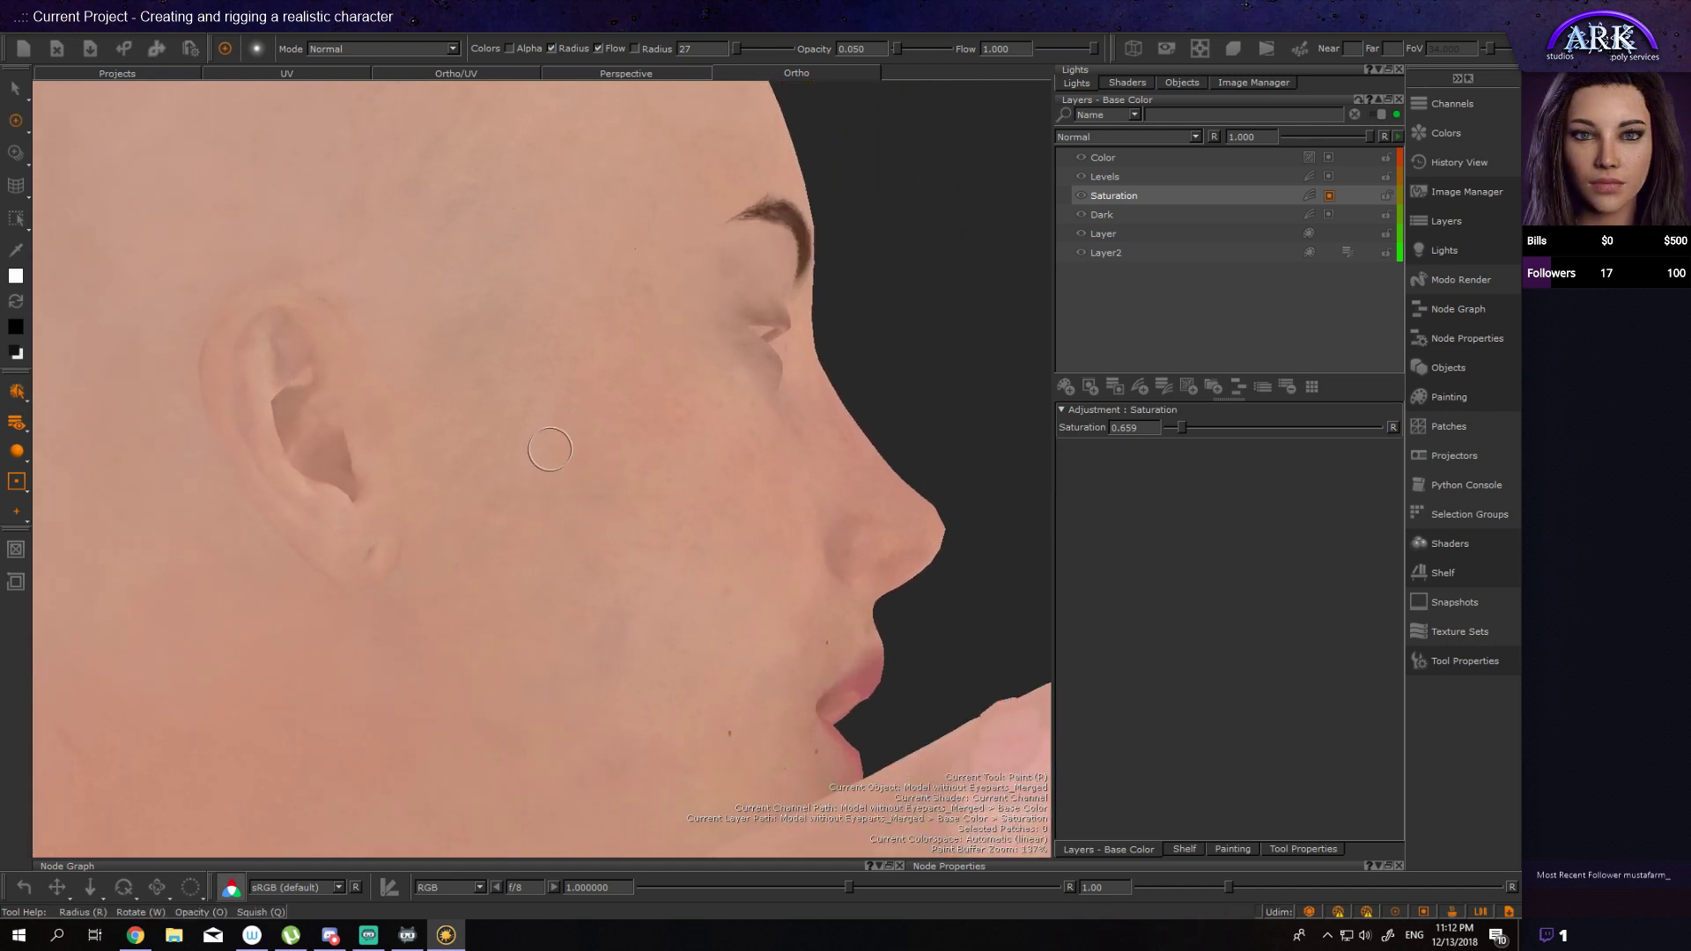
{"action": "mouse_move", "coordinate": [570, 566]}
{"action": "left_mouse_down", "text": "alt"}
{"action": "mouse_move", "coordinate": [570, 516]}
{"action": "mouse_move", "coordinate": [593, 585]}
{"action": "mouse_move", "coordinate": [558, 623]}
{"action": "mouse_move", "coordinate": [577, 590]}
{"action": "left_mouse_up", "text": "alt"}
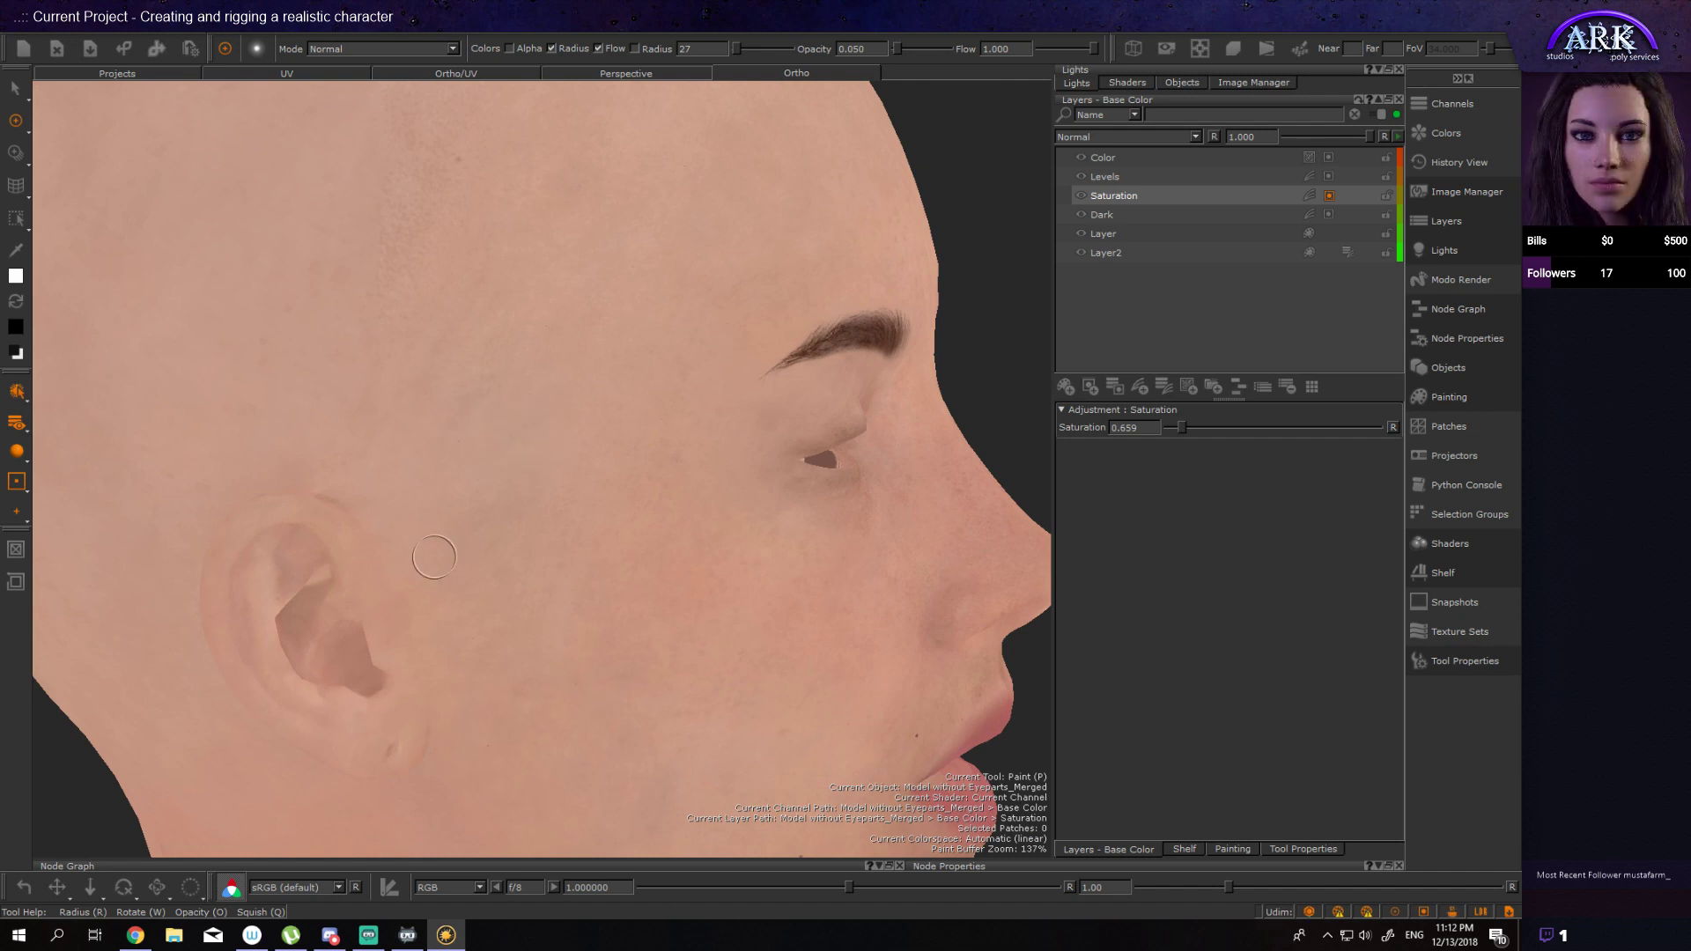
Step: Check the whole head's skin tone, then enlarge the brush radius to 136 for the Saturation mask on the right temple
{"action": "mouse_move", "coordinate": [586, 572]}
{"action": "left_mouse_down", "text": "alt"}
{"action": "mouse_move", "coordinate": [474, 579]}
{"action": "mouse_move", "coordinate": [532, 578]}
{"action": "mouse_move", "coordinate": [438, 563]}
{"action": "mouse_move", "coordinate": [498, 551]}
{"action": "mouse_move", "coordinate": [571, 571]}
{"action": "left_mouse_up", "text": "alt"}
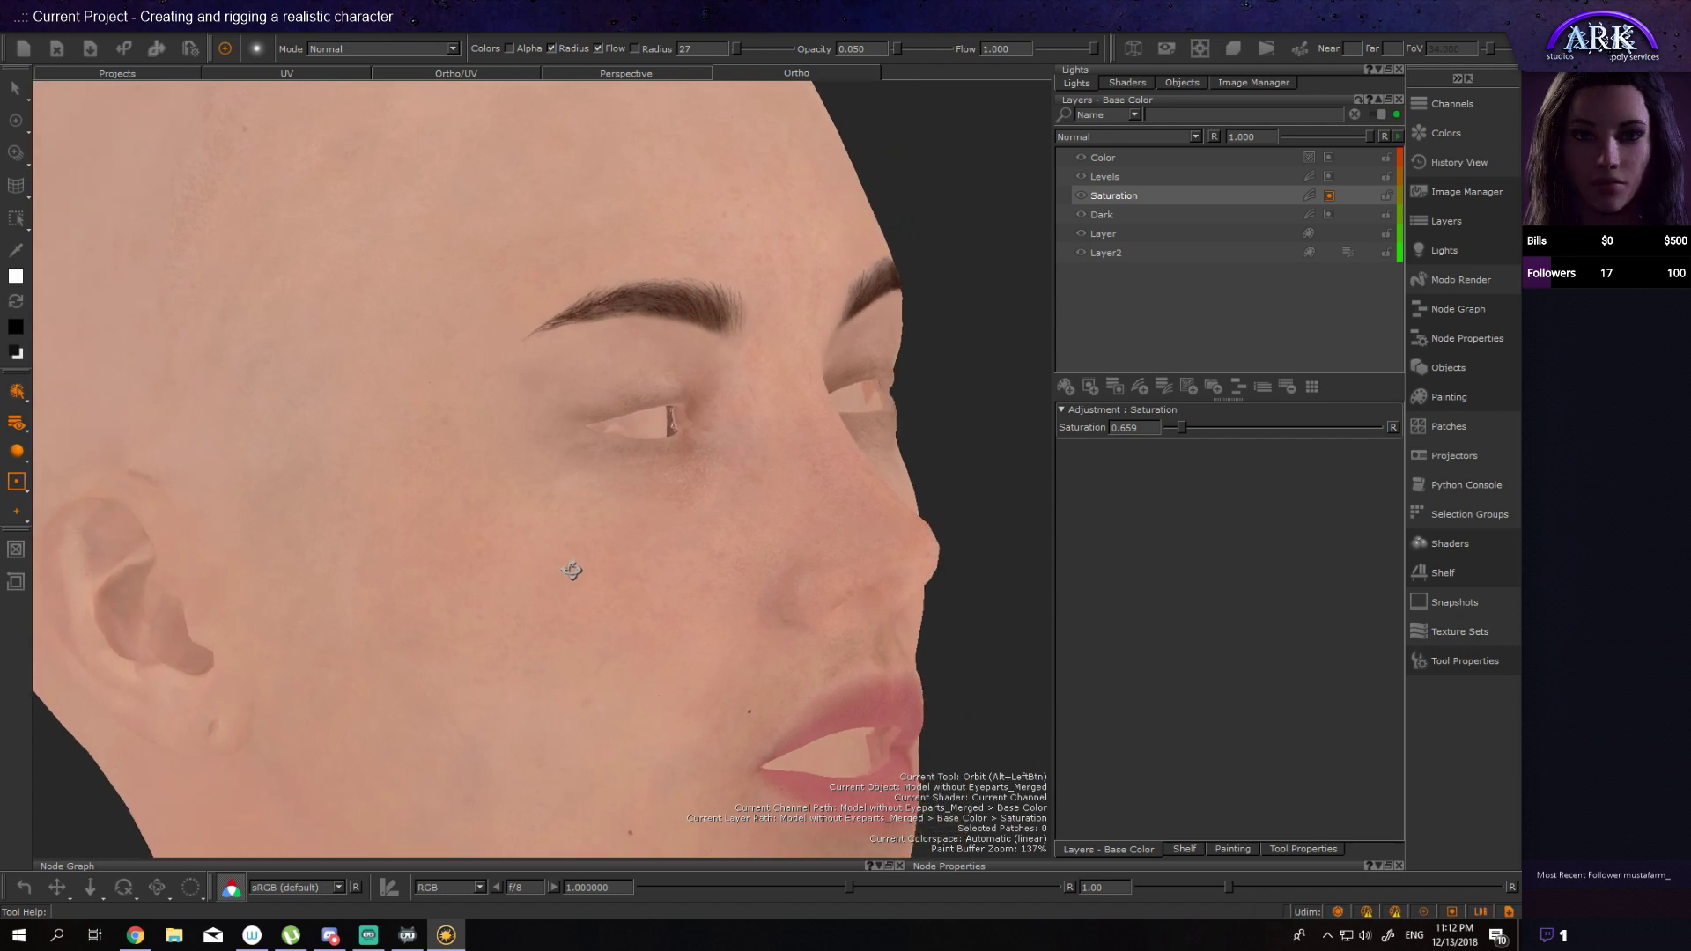
{"action": "right_click_drag", "start_coordinate": [571, 571], "coordinate": [388, 546], "text": "alt"}
{"action": "mouse_move", "coordinate": [660, 705]}
{"action": "left_mouse_down", "text": "alt"}
{"action": "mouse_move", "coordinate": [566, 713]}
{"action": "mouse_move", "coordinate": [415, 687]}
{"action": "mouse_move", "coordinate": [684, 695]}
{"action": "mouse_move", "coordinate": [661, 678]}
{"action": "left_mouse_up", "text": "alt"}
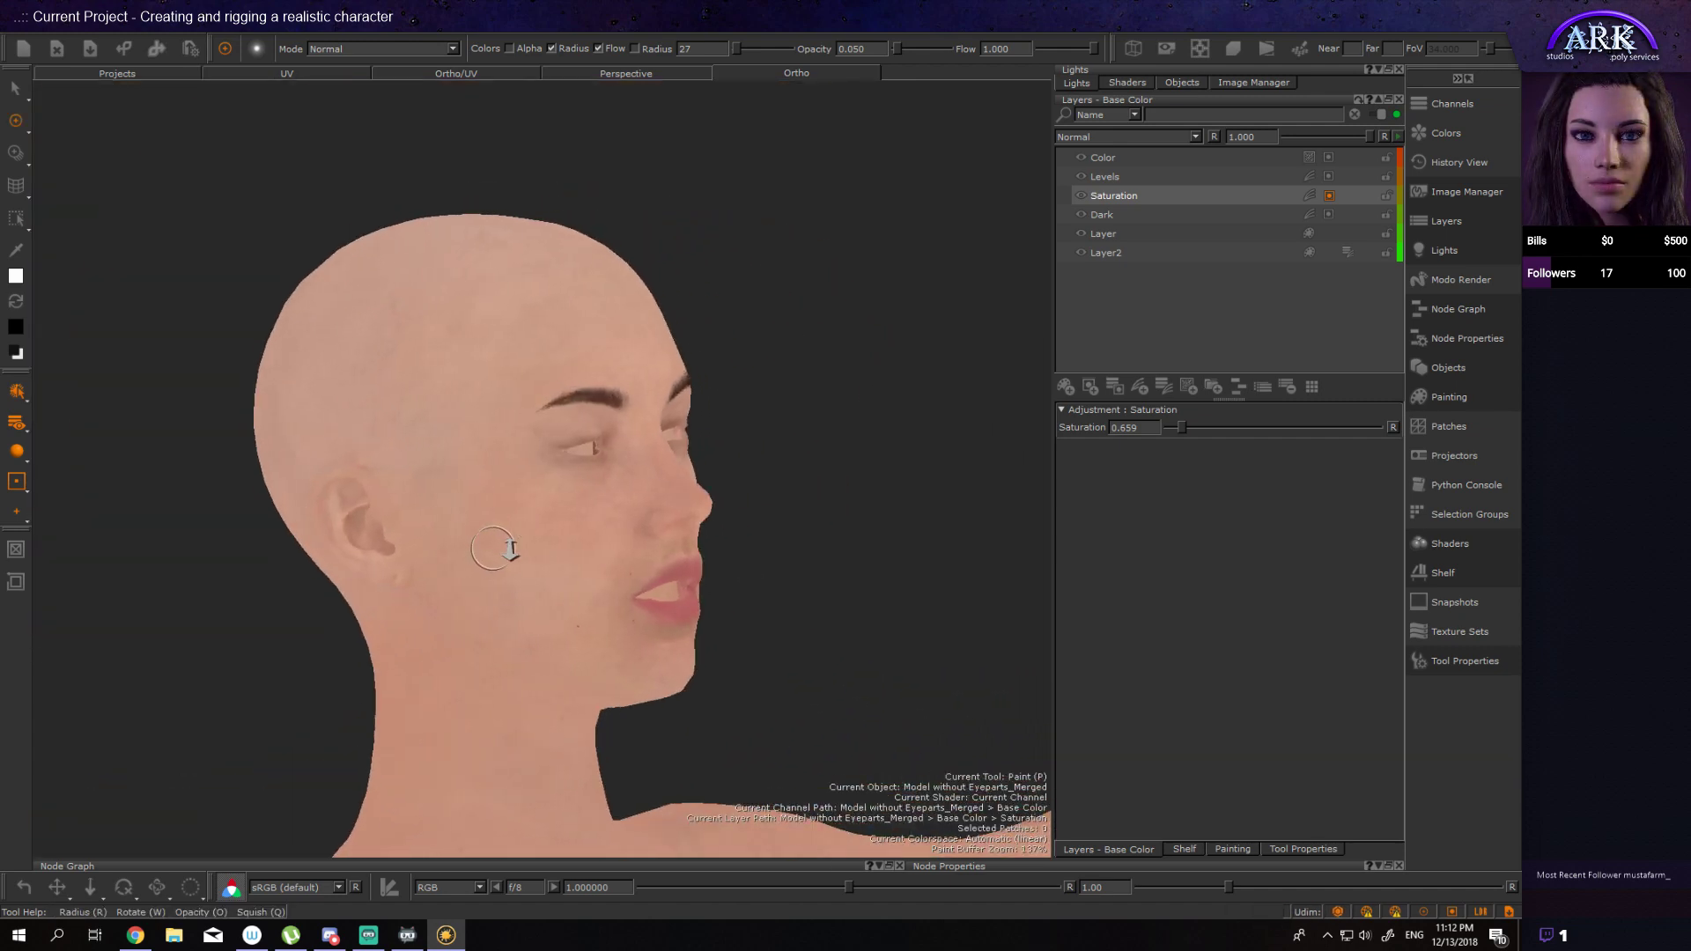
{"action": "left_click_drag", "start_coordinate": [501, 566], "coordinate": [541, 529], "text": "alt"}
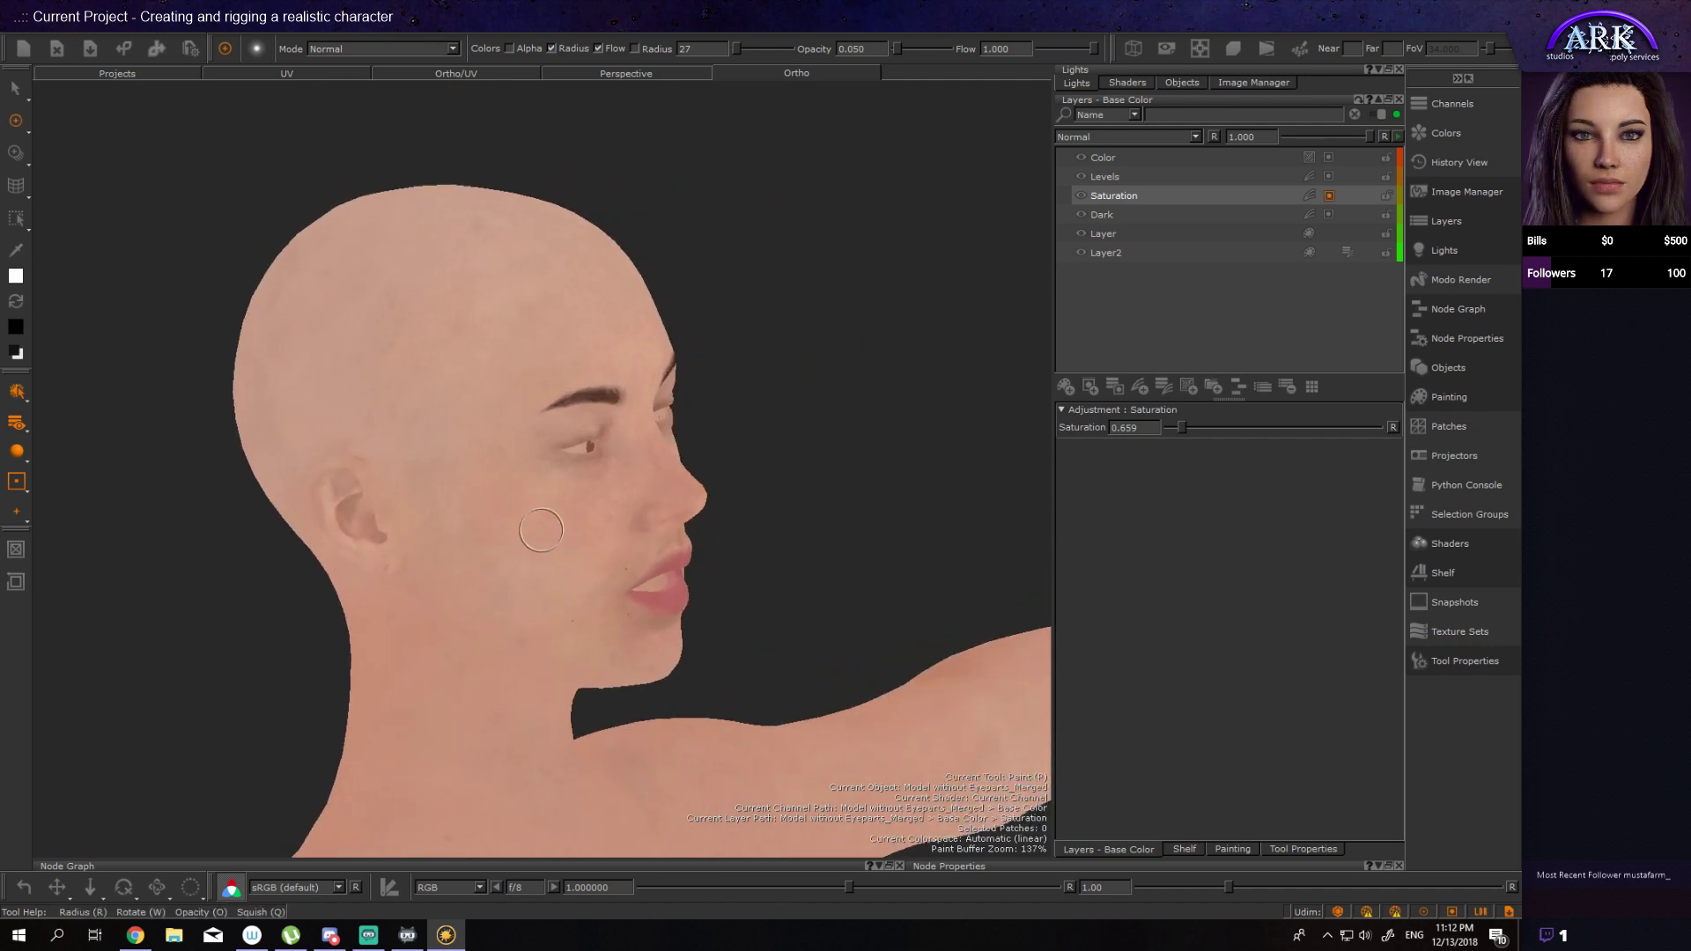
{"action": "scroll", "coordinate": [541, 529], "scroll_direction": "up", "scroll_amount": 3}
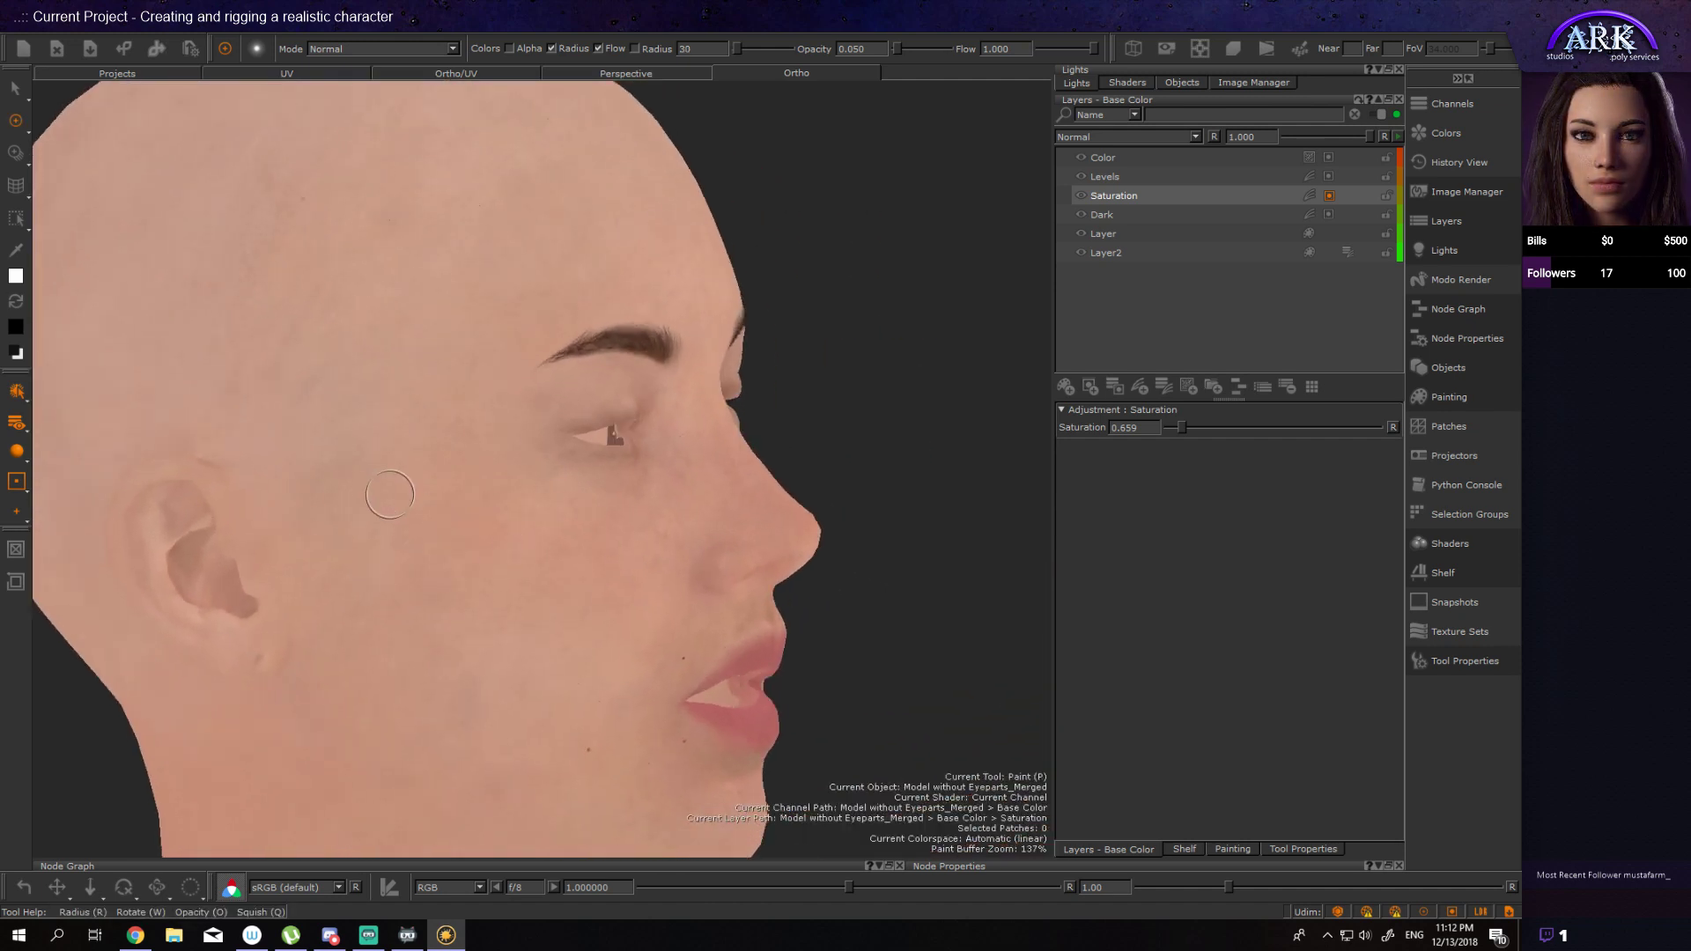
{"action": "key", "text": "r"}
{"action": "left_click_drag", "start_coordinate": [426, 438], "coordinate": [519, 438]}
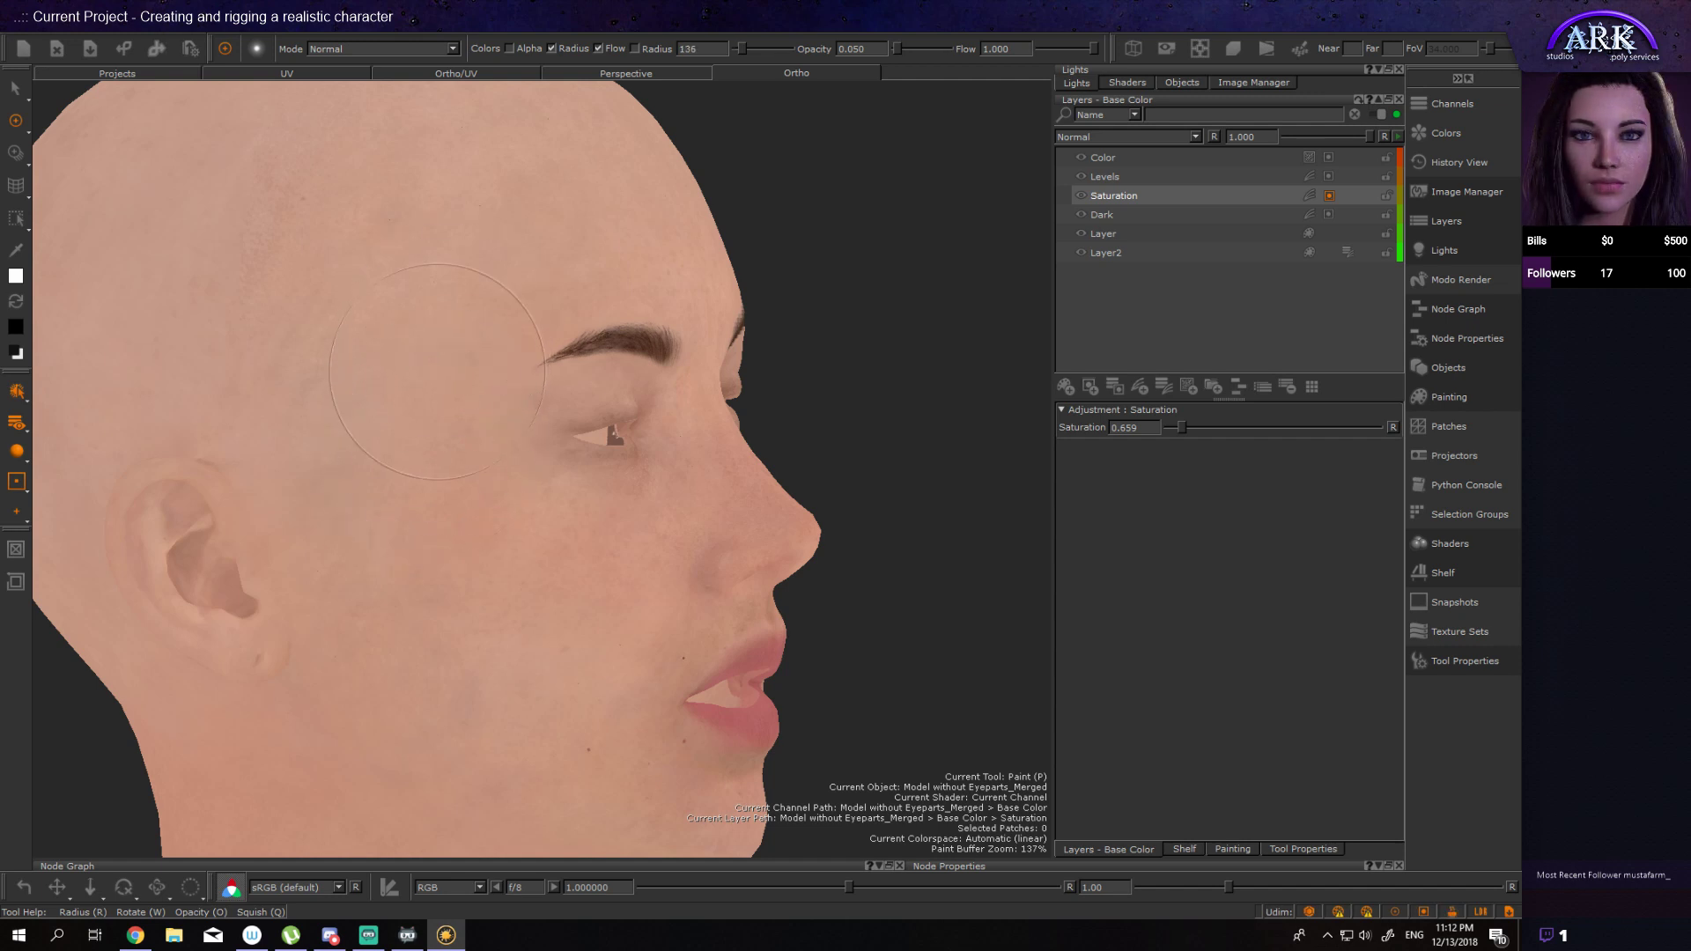
Step: Blend the Saturation mask across the right scalp, temple and cheek, reducing the brush radius to 99, 80 and 59
{"action": "key", "text": "r"}
{"action": "left_click_drag", "start_coordinate": [394, 311], "coordinate": [363, 311]}
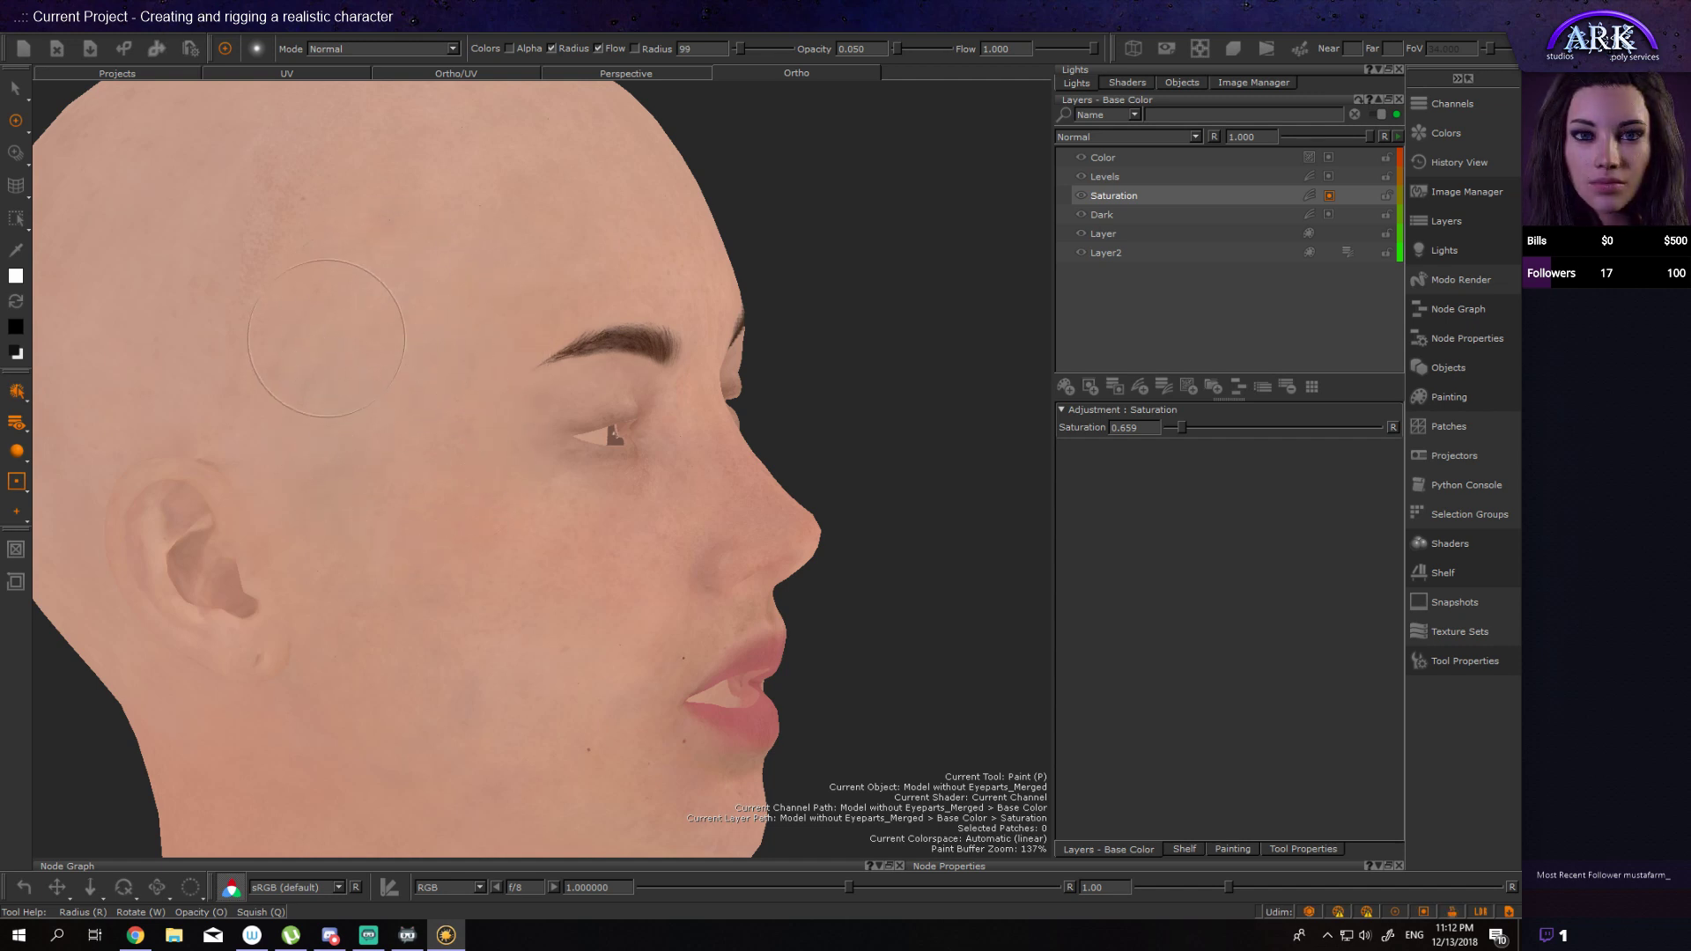
{"action": "key", "text": "r"}
{"action": "left_click_drag", "start_coordinate": [539, 288], "coordinate": [522, 288]}
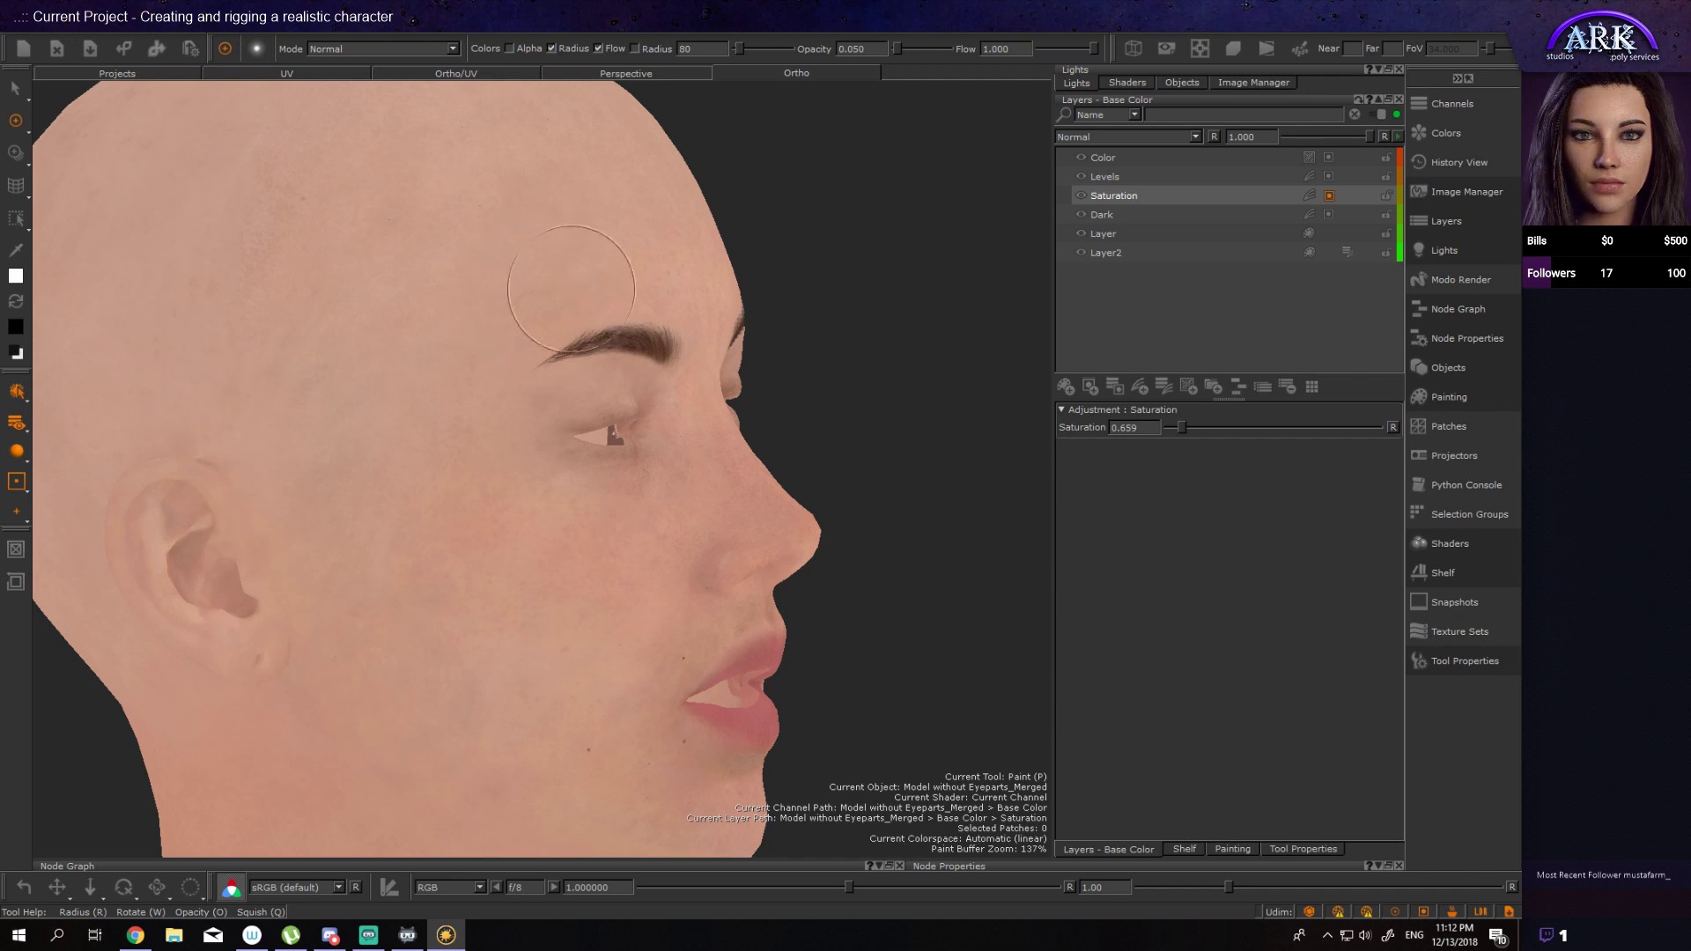
{"action": "key", "text": "r"}
{"action": "left_click_drag", "start_coordinate": [406, 329], "coordinate": [387, 330]}
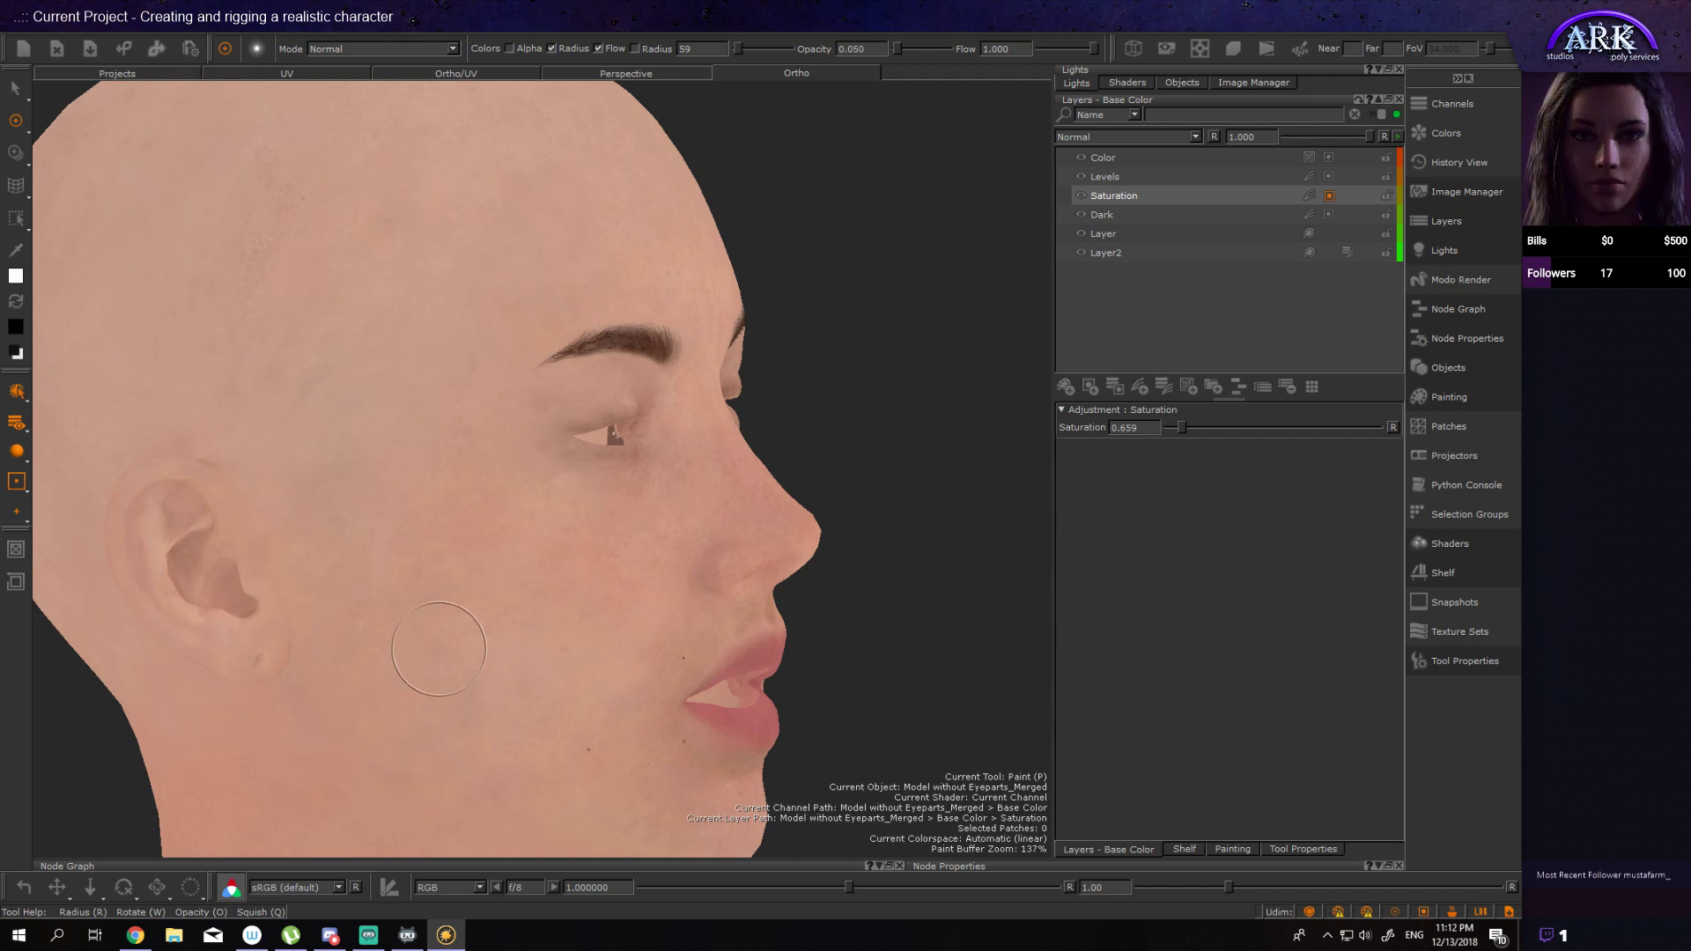
Step: Bake the Saturation mask strokes and examine the skin tone across the face, ears, neck and shoulders
{"action": "key", "text": "b"}
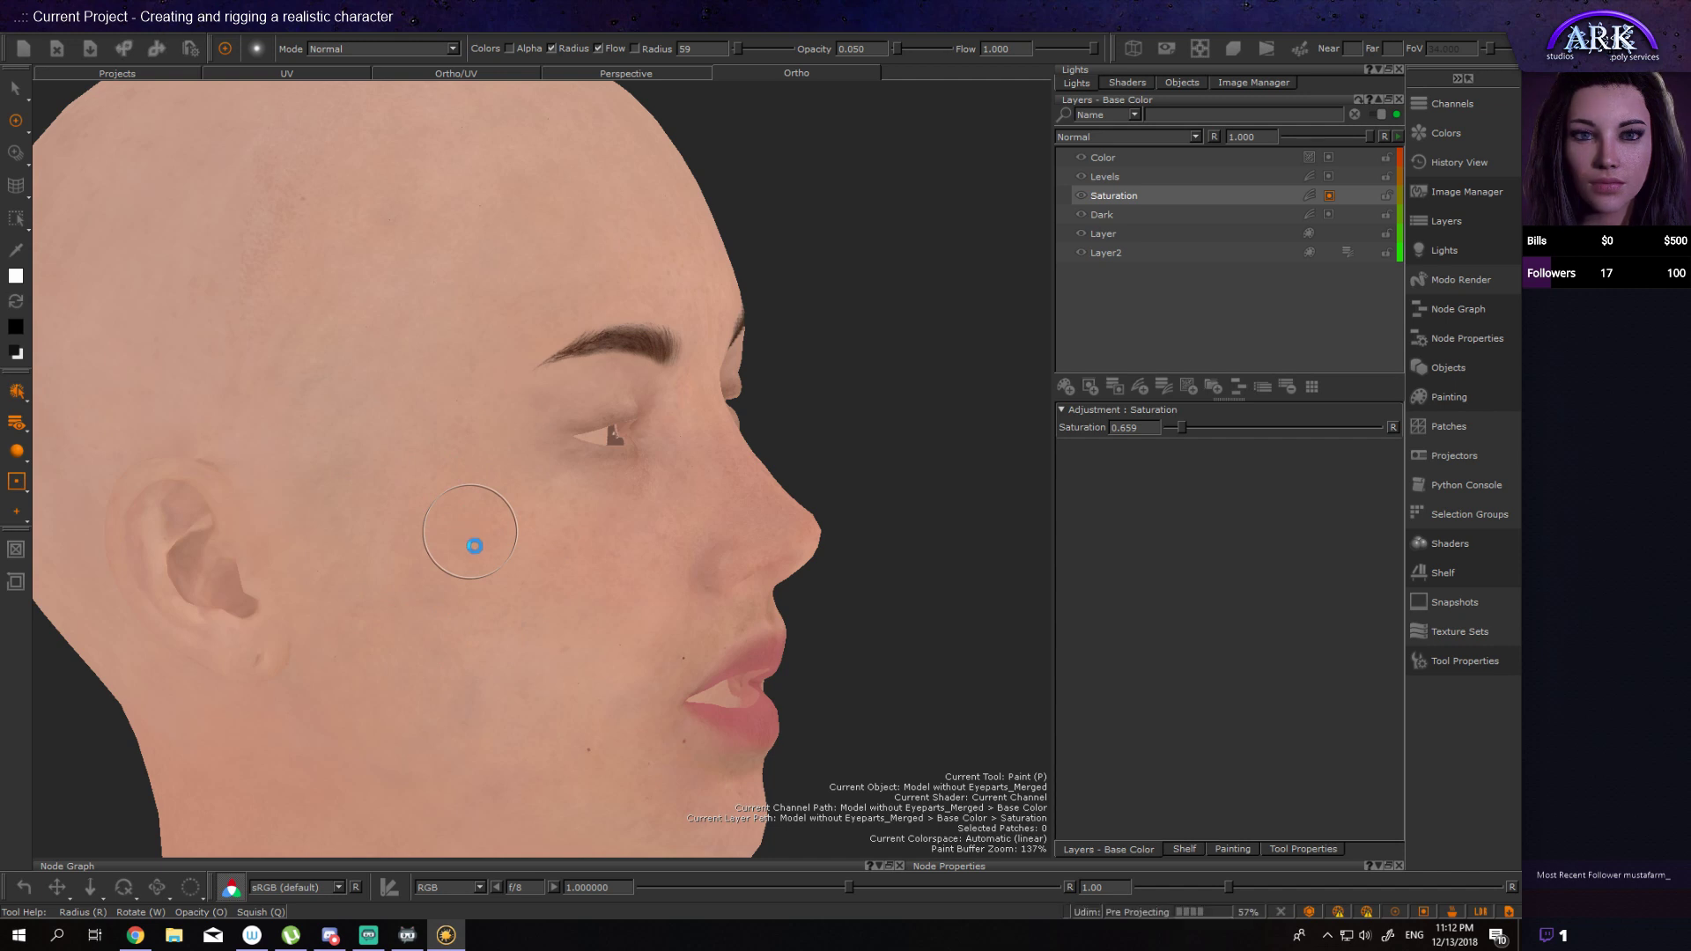
{"action": "mouse_move", "coordinate": [491, 576]}
{"action": "left_mouse_down", "text": "alt"}
{"action": "mouse_move", "coordinate": [464, 593]}
{"action": "mouse_move", "coordinate": [484, 634]}
{"action": "mouse_move", "coordinate": [395, 627]}
{"action": "mouse_move", "coordinate": [373, 604]}
{"action": "left_mouse_up", "text": "alt"}
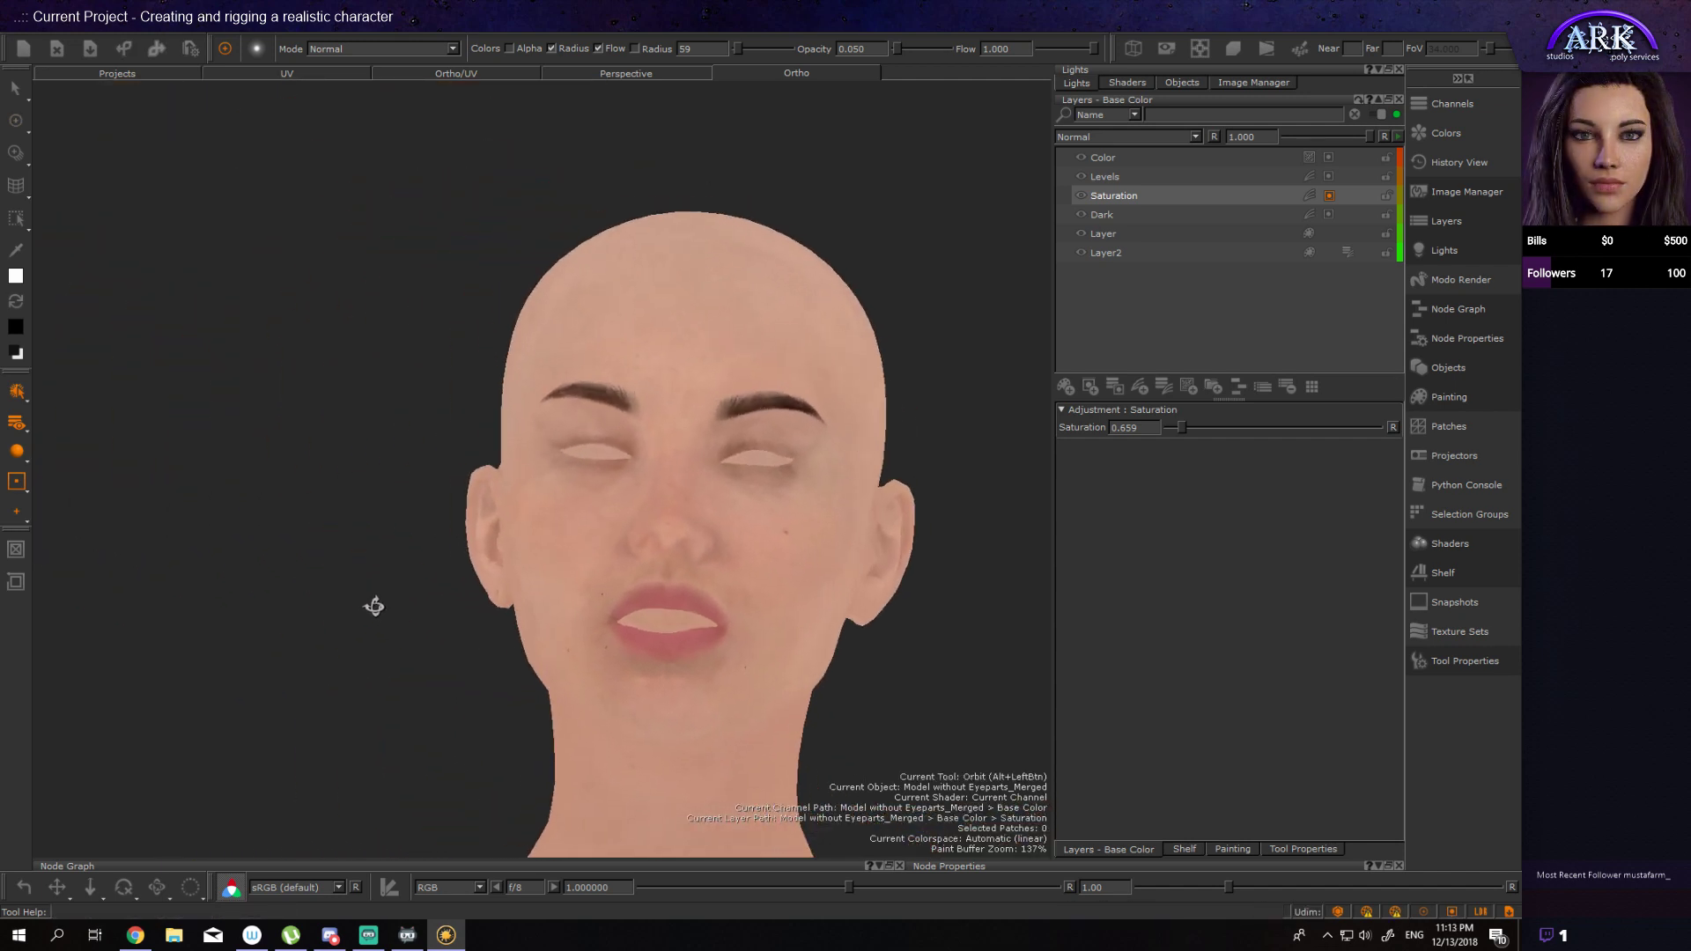
{"action": "scroll", "coordinate": [399, 531], "scroll_direction": "up", "scroll_amount": 3}
{"action": "left_click_drag", "start_coordinate": [399, 531], "coordinate": [415, 566], "text": "alt"}
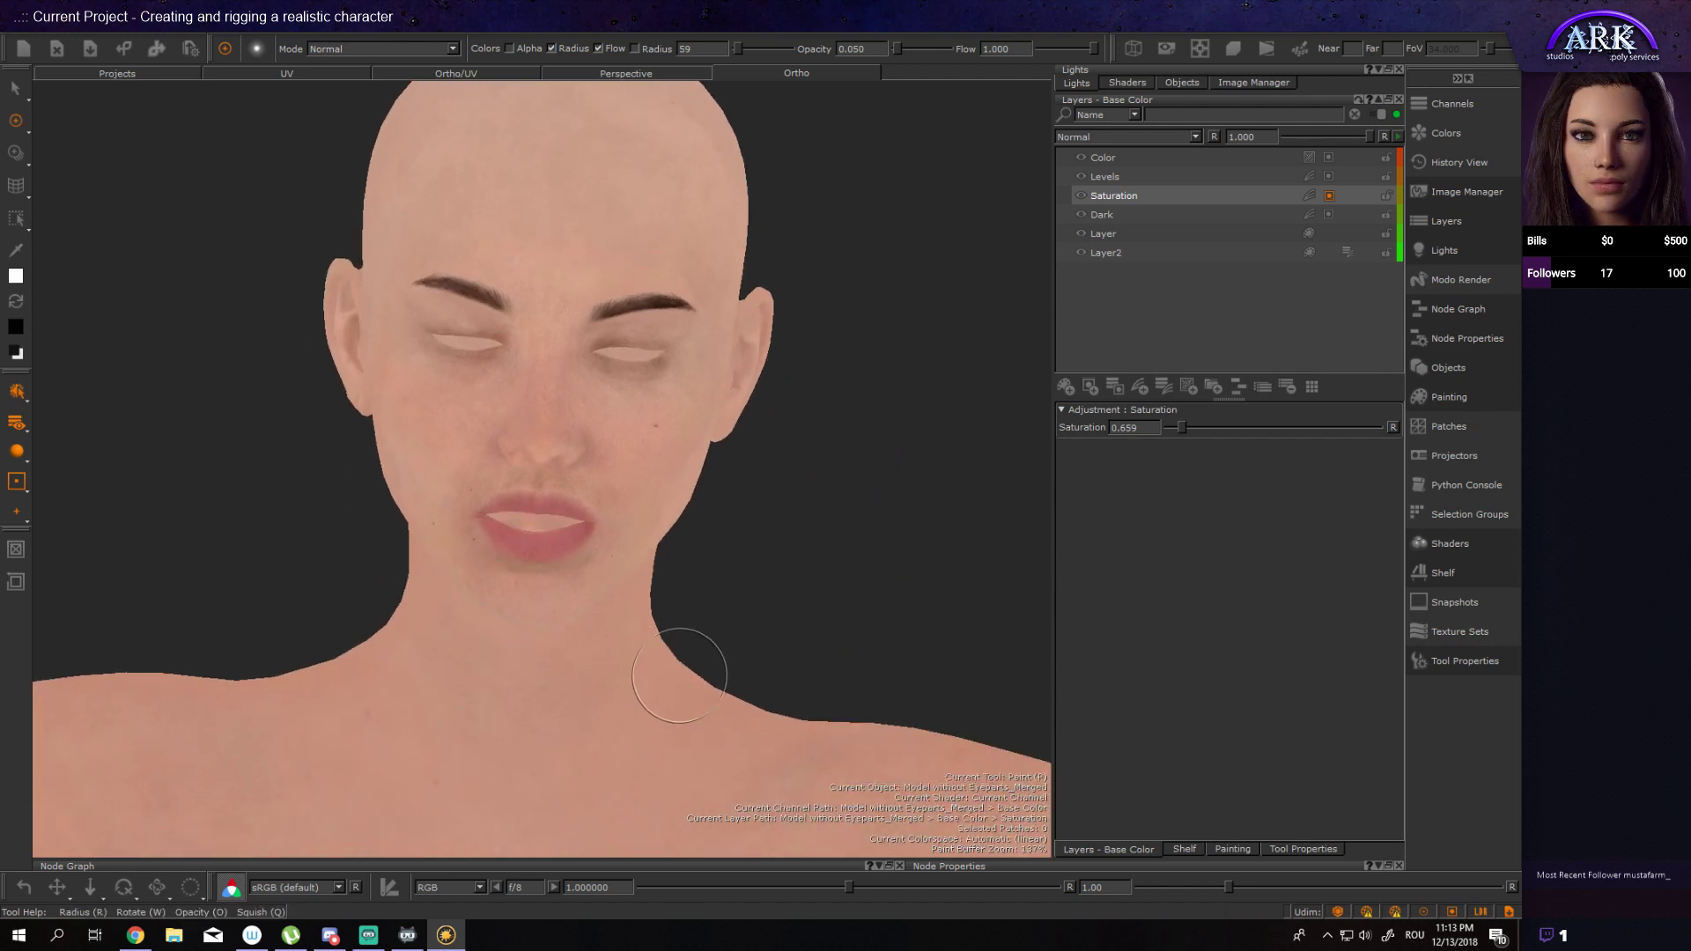
{"action": "mouse_move", "coordinate": [694, 653]}
{"action": "left_mouse_down", "text": "alt"}
{"action": "mouse_move", "coordinate": [678, 651]}
{"action": "mouse_move", "coordinate": [925, 664]}
{"action": "mouse_move", "coordinate": [660, 422]}
{"action": "mouse_move", "coordinate": [529, 449]}
{"action": "mouse_move", "coordinate": [531, 490]}
{"action": "left_mouse_up", "text": "alt"}
{"action": "right_click_drag", "start_coordinate": [540, 517], "coordinate": [519, 484], "text": "alt"}
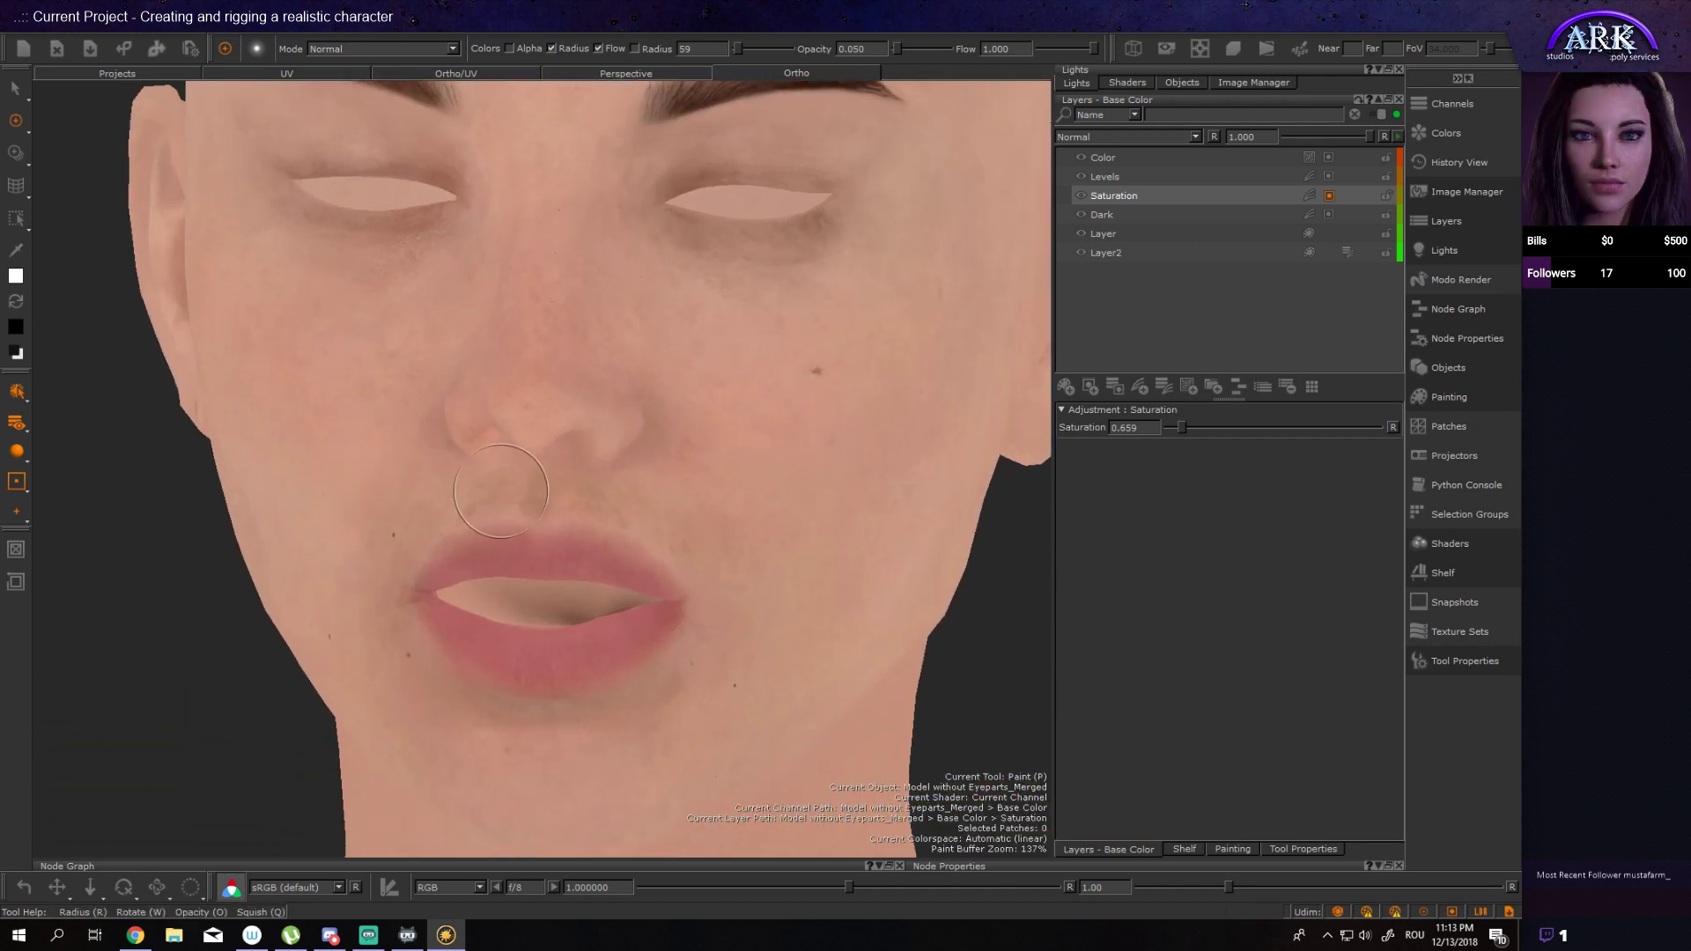
{"action": "left_click_drag", "start_coordinate": [511, 487], "coordinate": [574, 490], "text": "alt"}
{"action": "middle_click_drag", "start_coordinate": [462, 431], "coordinate": [497, 531], "text": "alt"}
{"action": "mouse_move", "coordinate": [496, 531]}
{"action": "left_mouse_down", "text": "alt"}
{"action": "mouse_move", "coordinate": [525, 528]}
{"action": "mouse_move", "coordinate": [426, 499]}
{"action": "mouse_move", "coordinate": [418, 539]}
{"action": "left_mouse_up", "text": "alt"}
{"action": "mouse_move", "coordinate": [664, 573]}
{"action": "left_mouse_down", "text": "alt"}
{"action": "mouse_move", "coordinate": [593, 555]}
{"action": "mouse_move", "coordinate": [623, 529]}
{"action": "mouse_move", "coordinate": [633, 546]}
{"action": "mouse_move", "coordinate": [613, 576]}
{"action": "left_mouse_up", "text": "alt"}
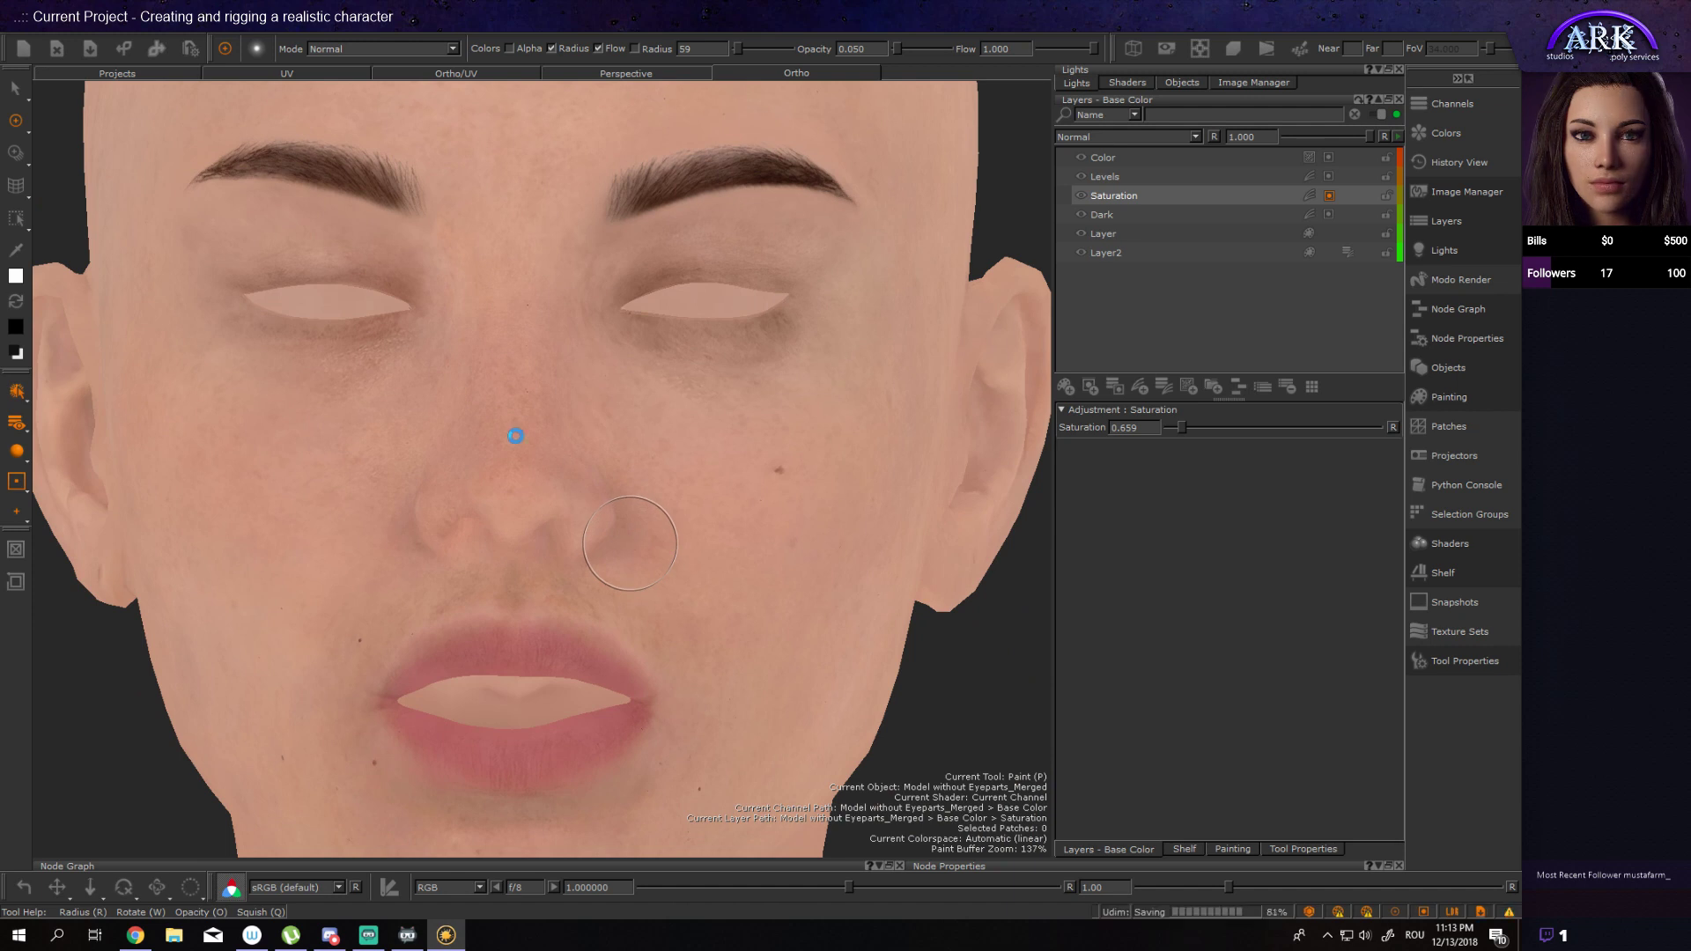
Step: Set up the Clone Stamp on Layer near the left nostril, using Layer2 > Paint as the clone source
{"action": "mouse_move", "coordinate": [548, 567]}
{"action": "right_mouse_down", "text": "alt"}
{"action": "mouse_move", "coordinate": [540, 540]}
{"action": "mouse_move", "coordinate": [532, 556]}
{"action": "mouse_move", "coordinate": [555, 570]}
{"action": "mouse_move", "coordinate": [623, 593]}
{"action": "mouse_move", "coordinate": [578, 566]}
{"action": "mouse_move", "coordinate": [551, 589]}
{"action": "right_mouse_up", "text": "alt"}
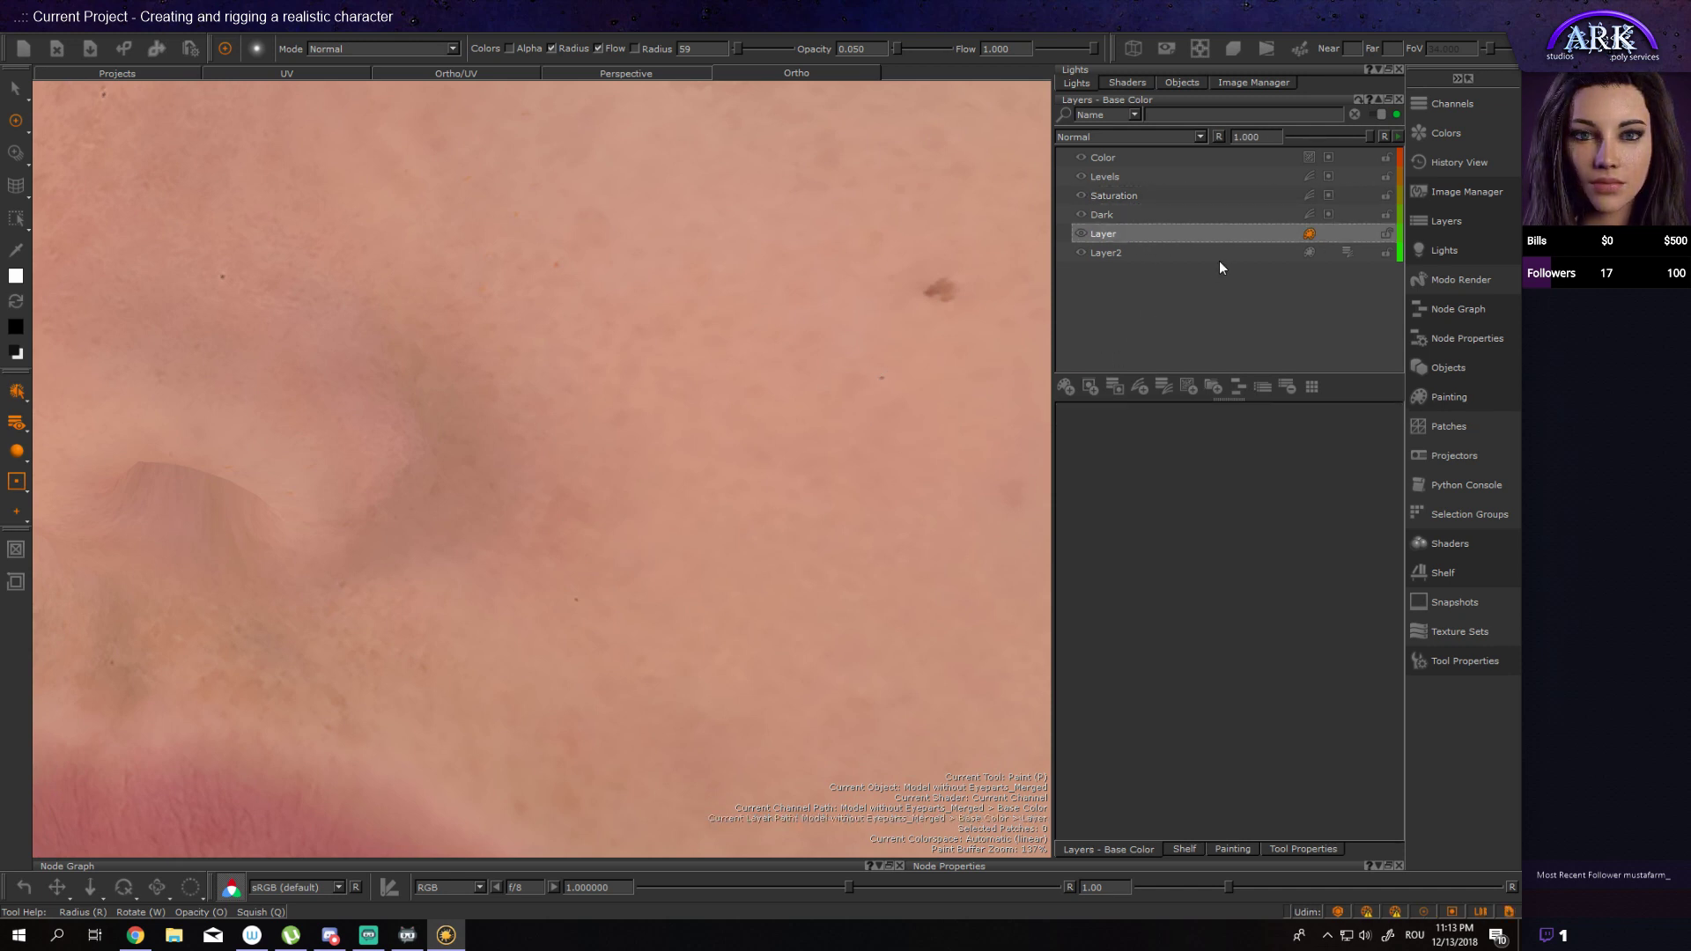
{"action": "left_click", "coordinate": [16, 153]}
{"action": "left_click", "coordinate": [58, 181]}
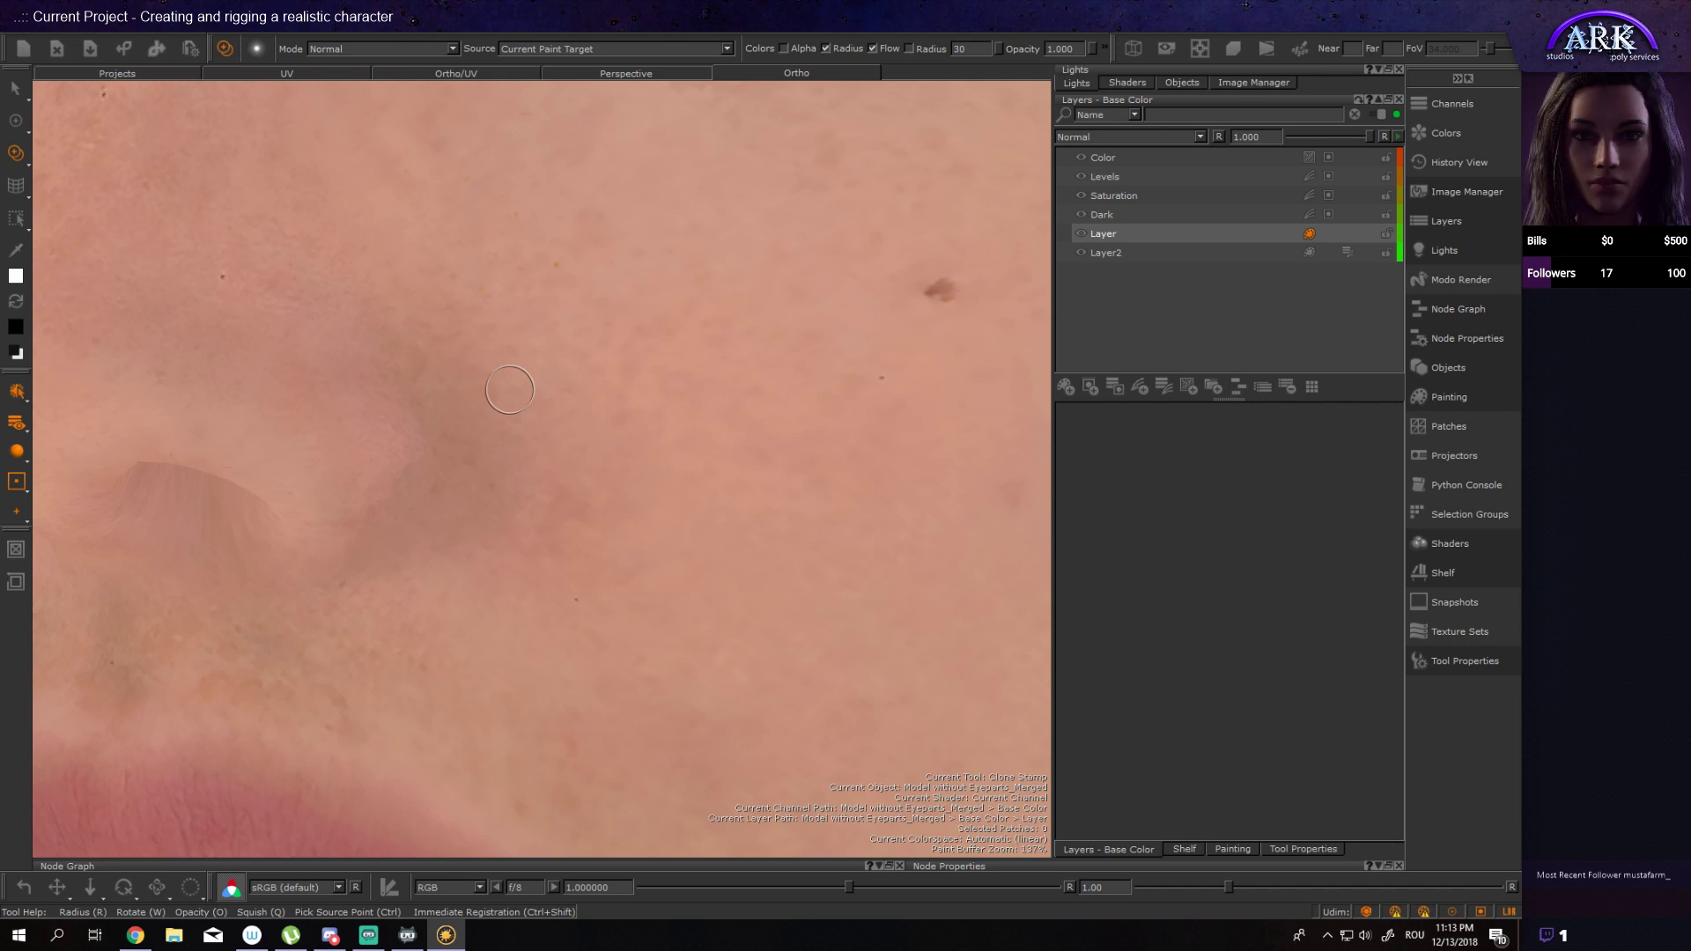
{"action": "middle_click_drag", "start_coordinate": [486, 407], "coordinate": [527, 453]}
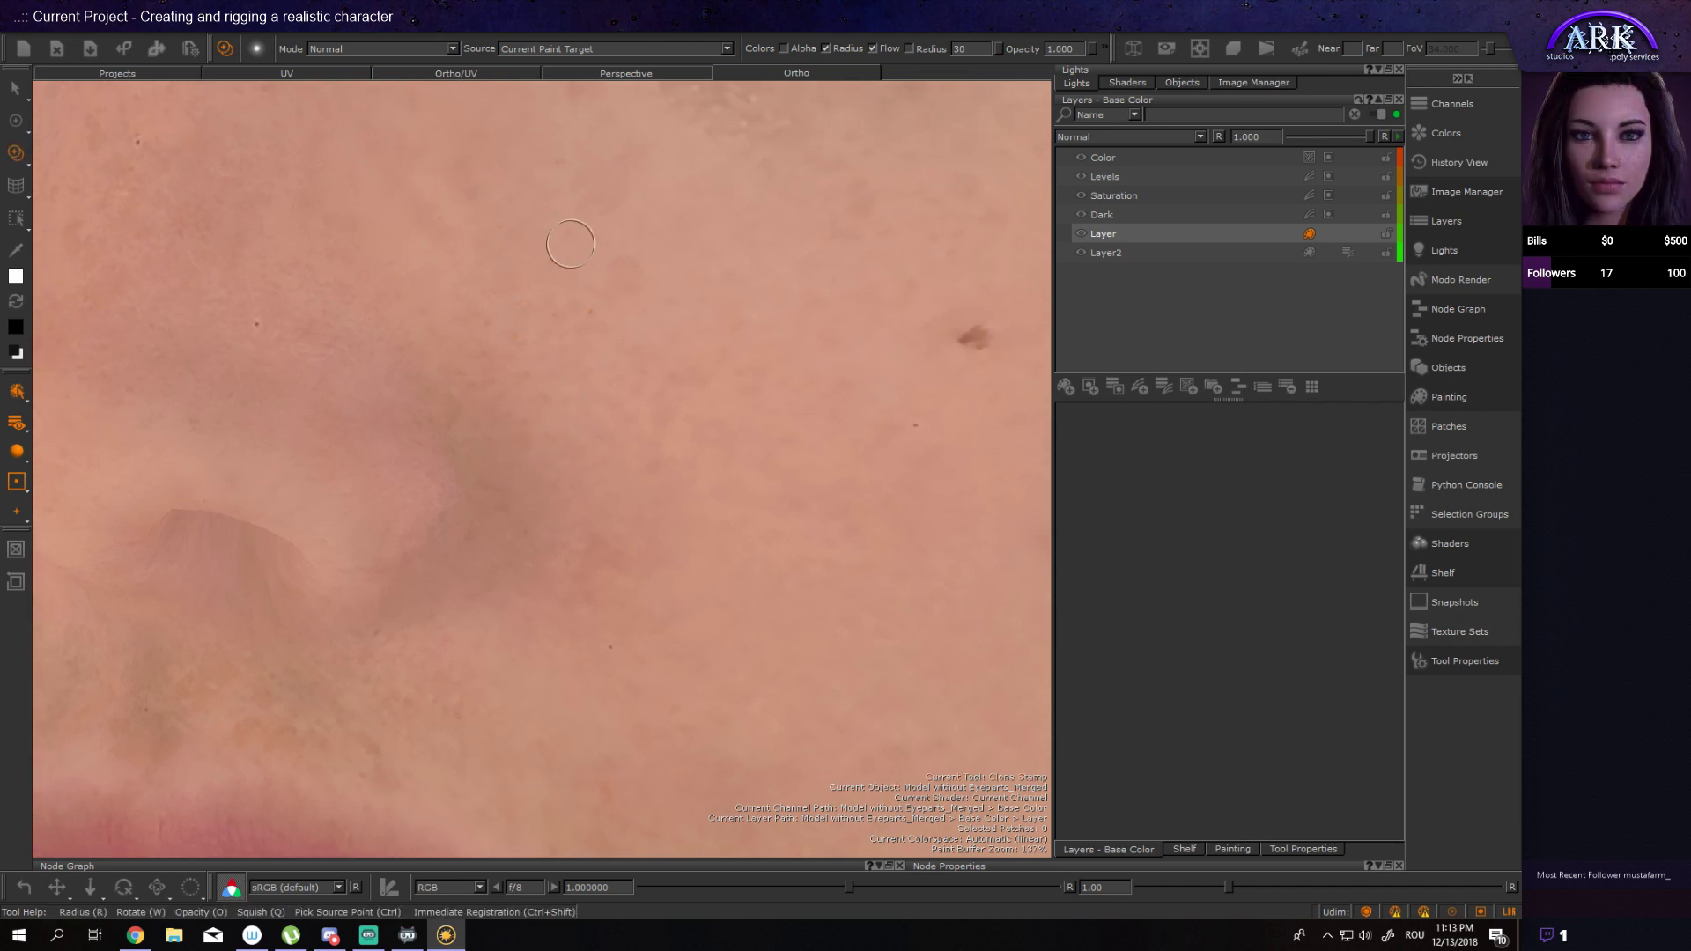
{"action": "left_click", "coordinate": [672, 50]}
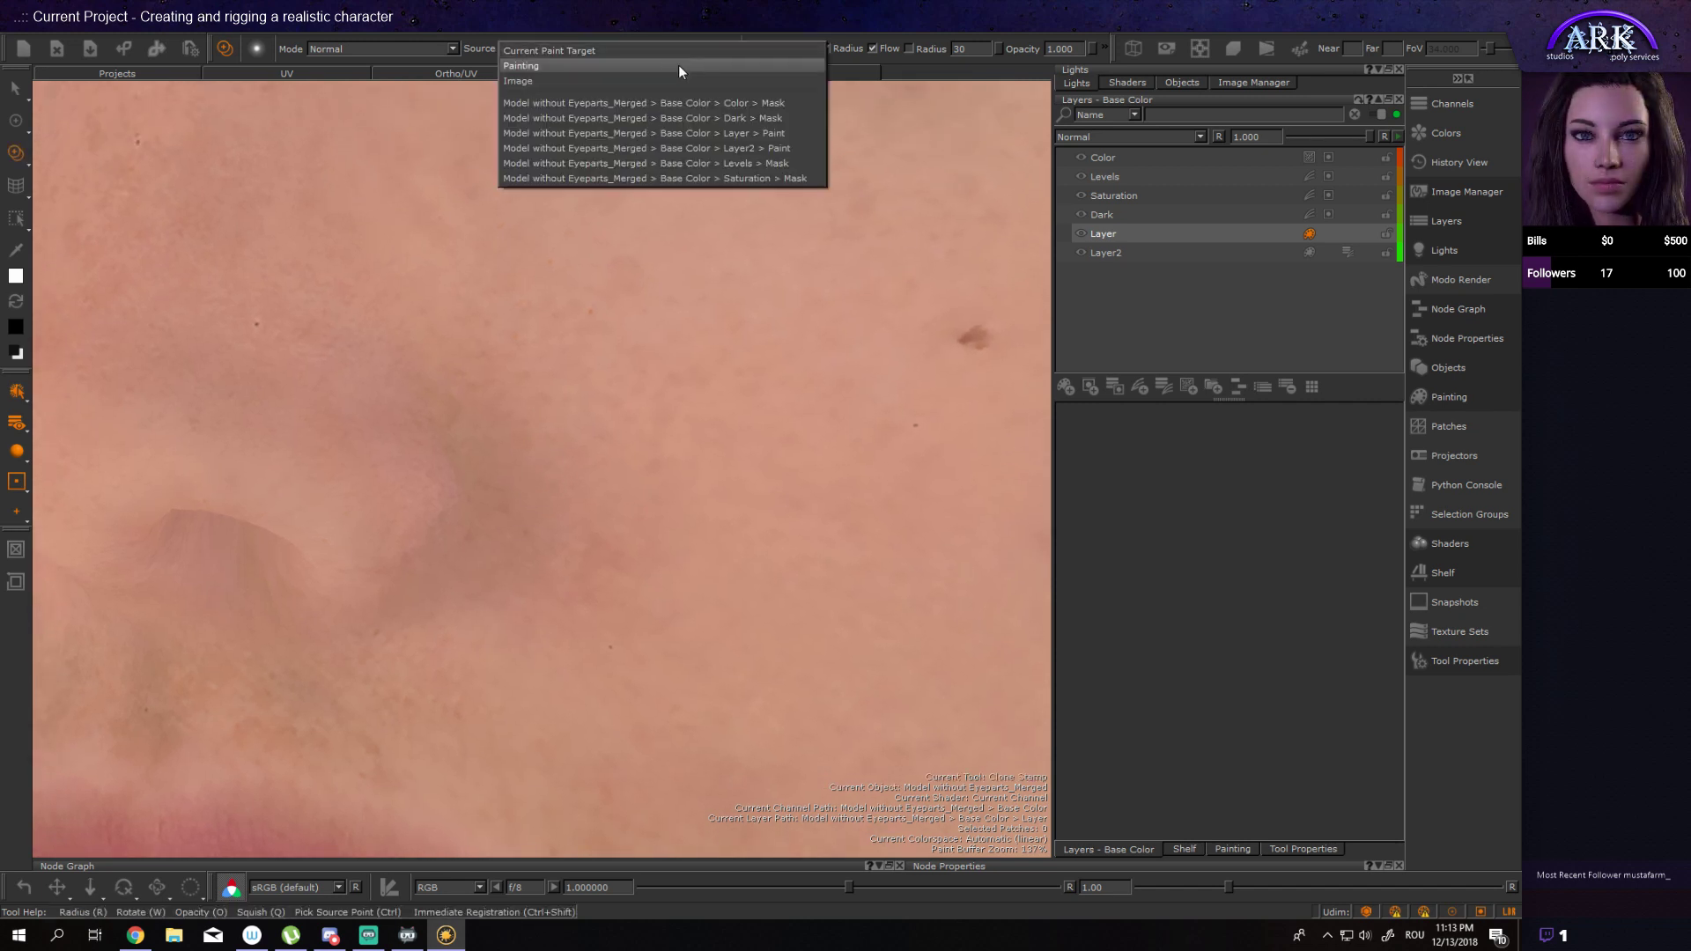
{"action": "left_click", "coordinate": [713, 148]}
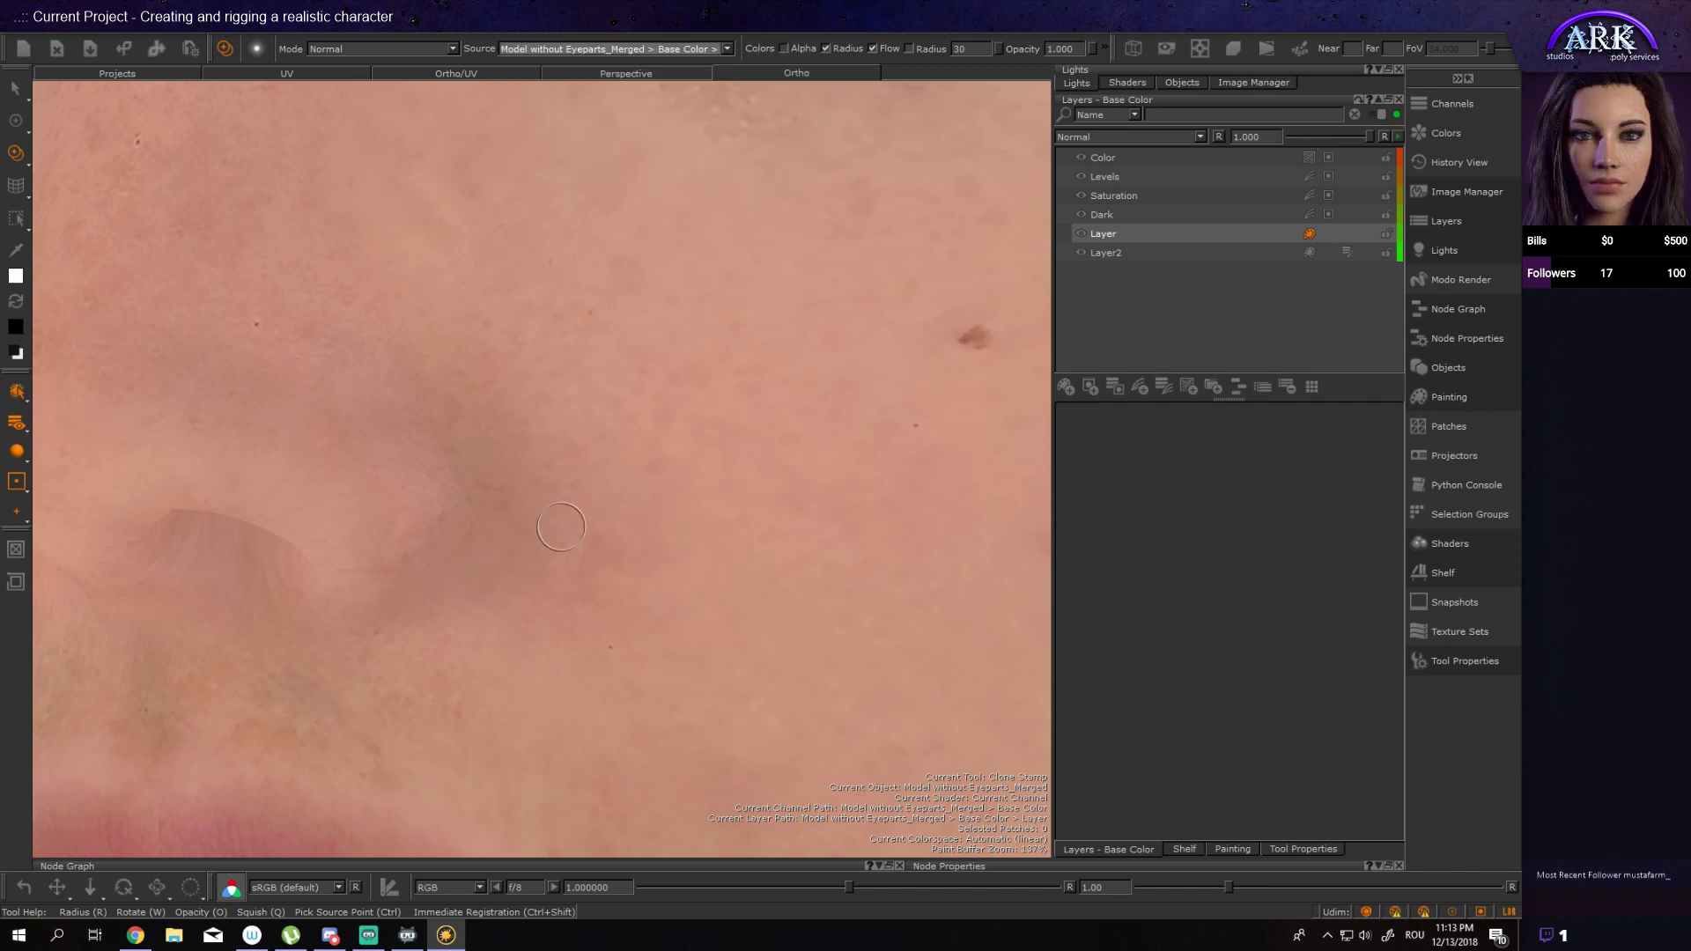
Step: Try a 0.3 opacity clone stroke from the left cheek over the shadow beside the nostril, and undo it
{"action": "left_click_drag", "start_coordinate": [574, 524], "coordinate": [593, 513], "text": "alt"}
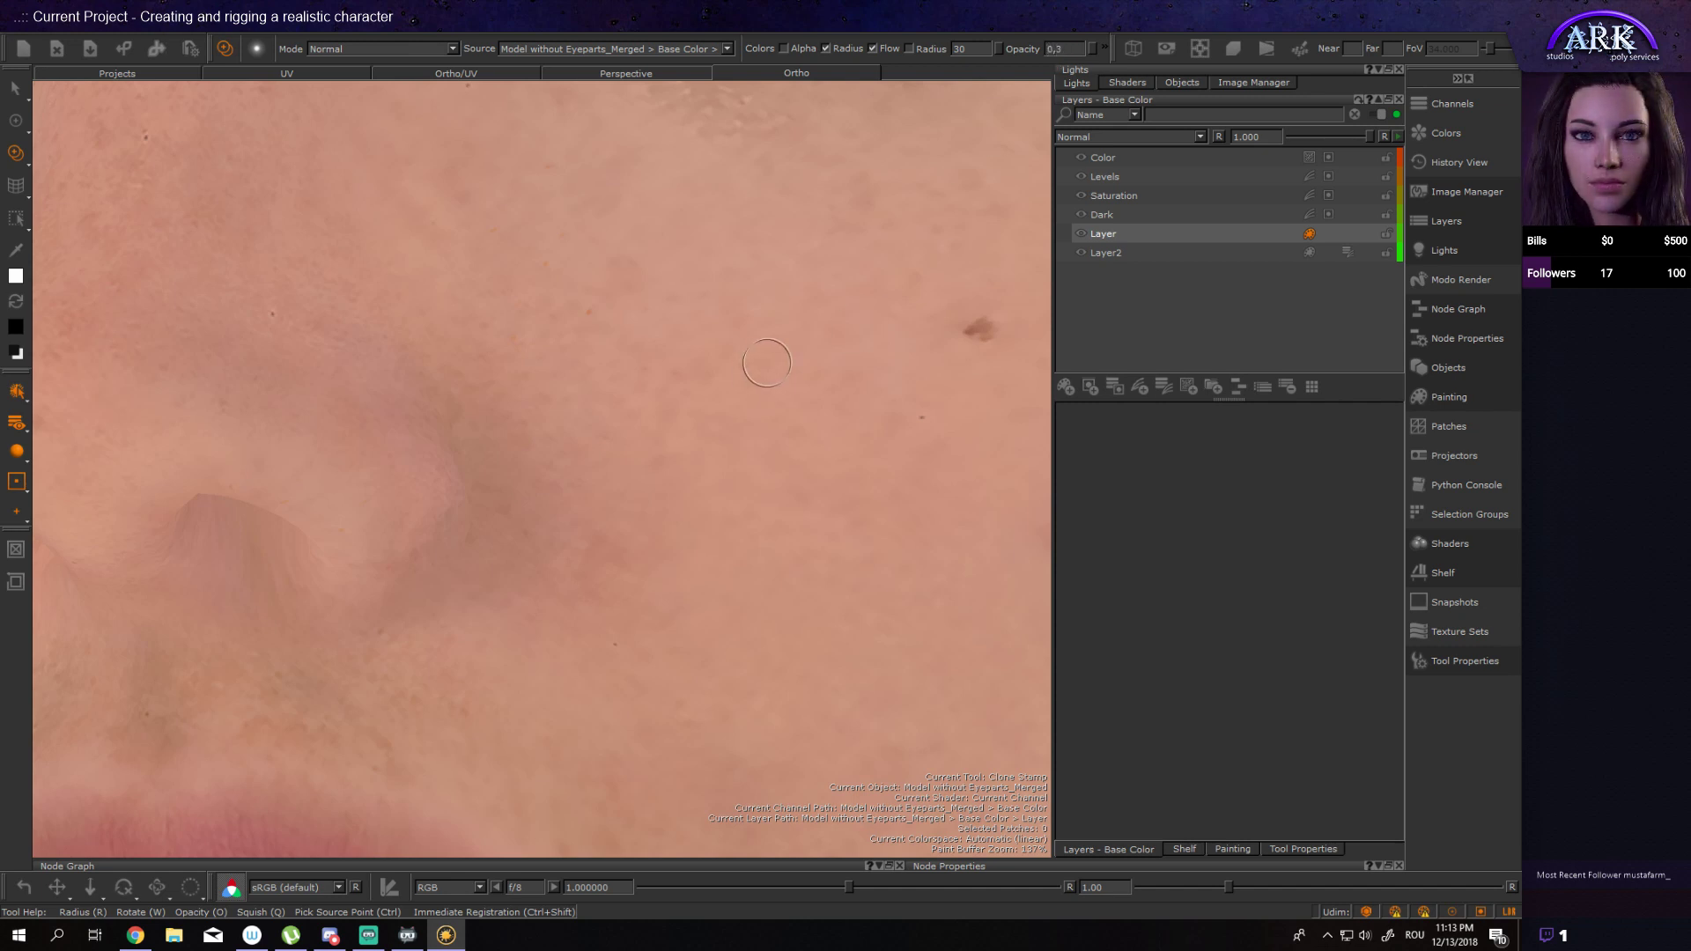
{"action": "left_click_drag", "start_coordinate": [622, 426], "coordinate": [696, 485], "text": "alt"}
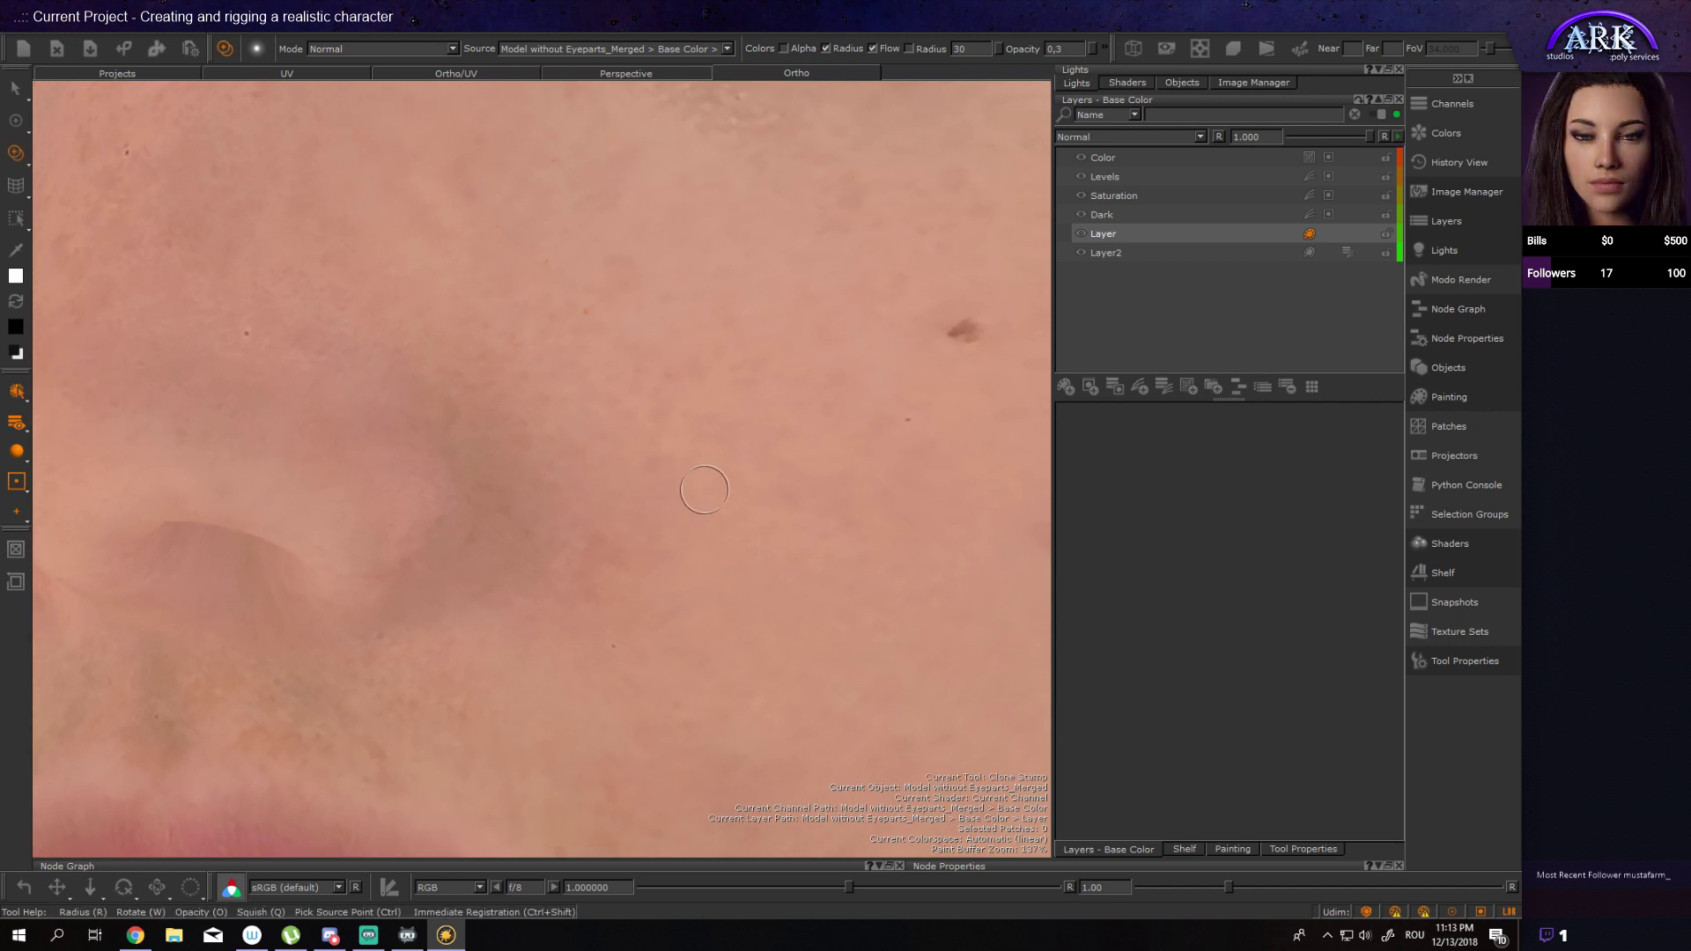
{"action": "left_click", "coordinate": [704, 489], "text": "ctrl"}
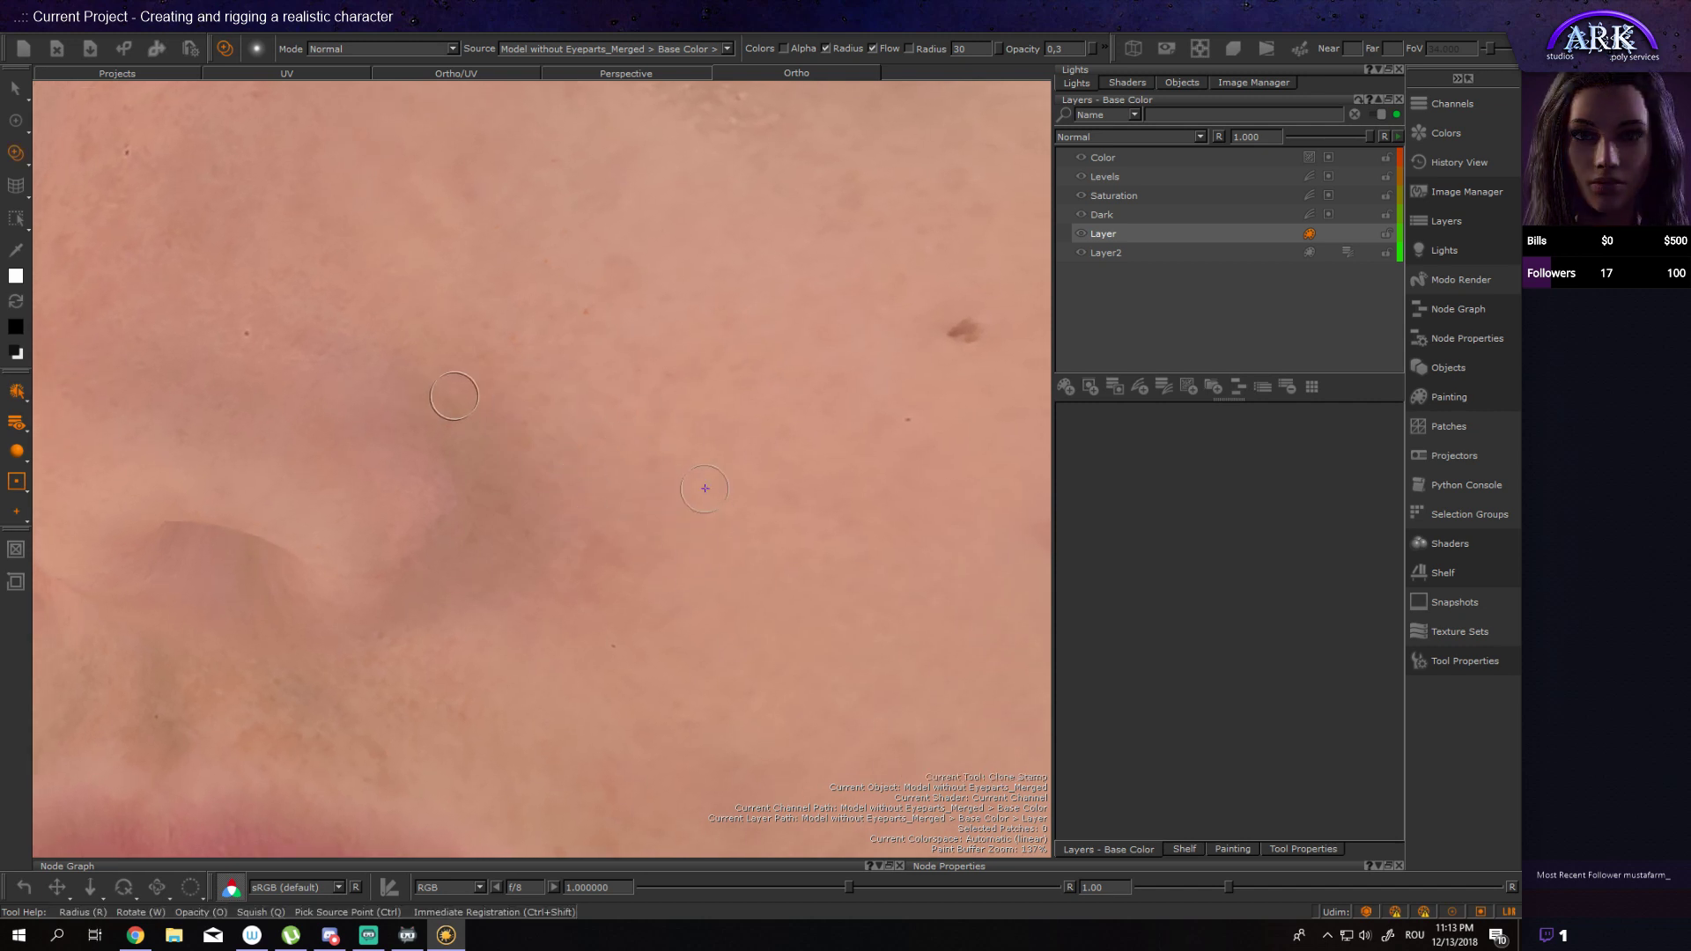
{"action": "left_click_drag", "start_coordinate": [456, 397], "coordinate": [513, 462]}
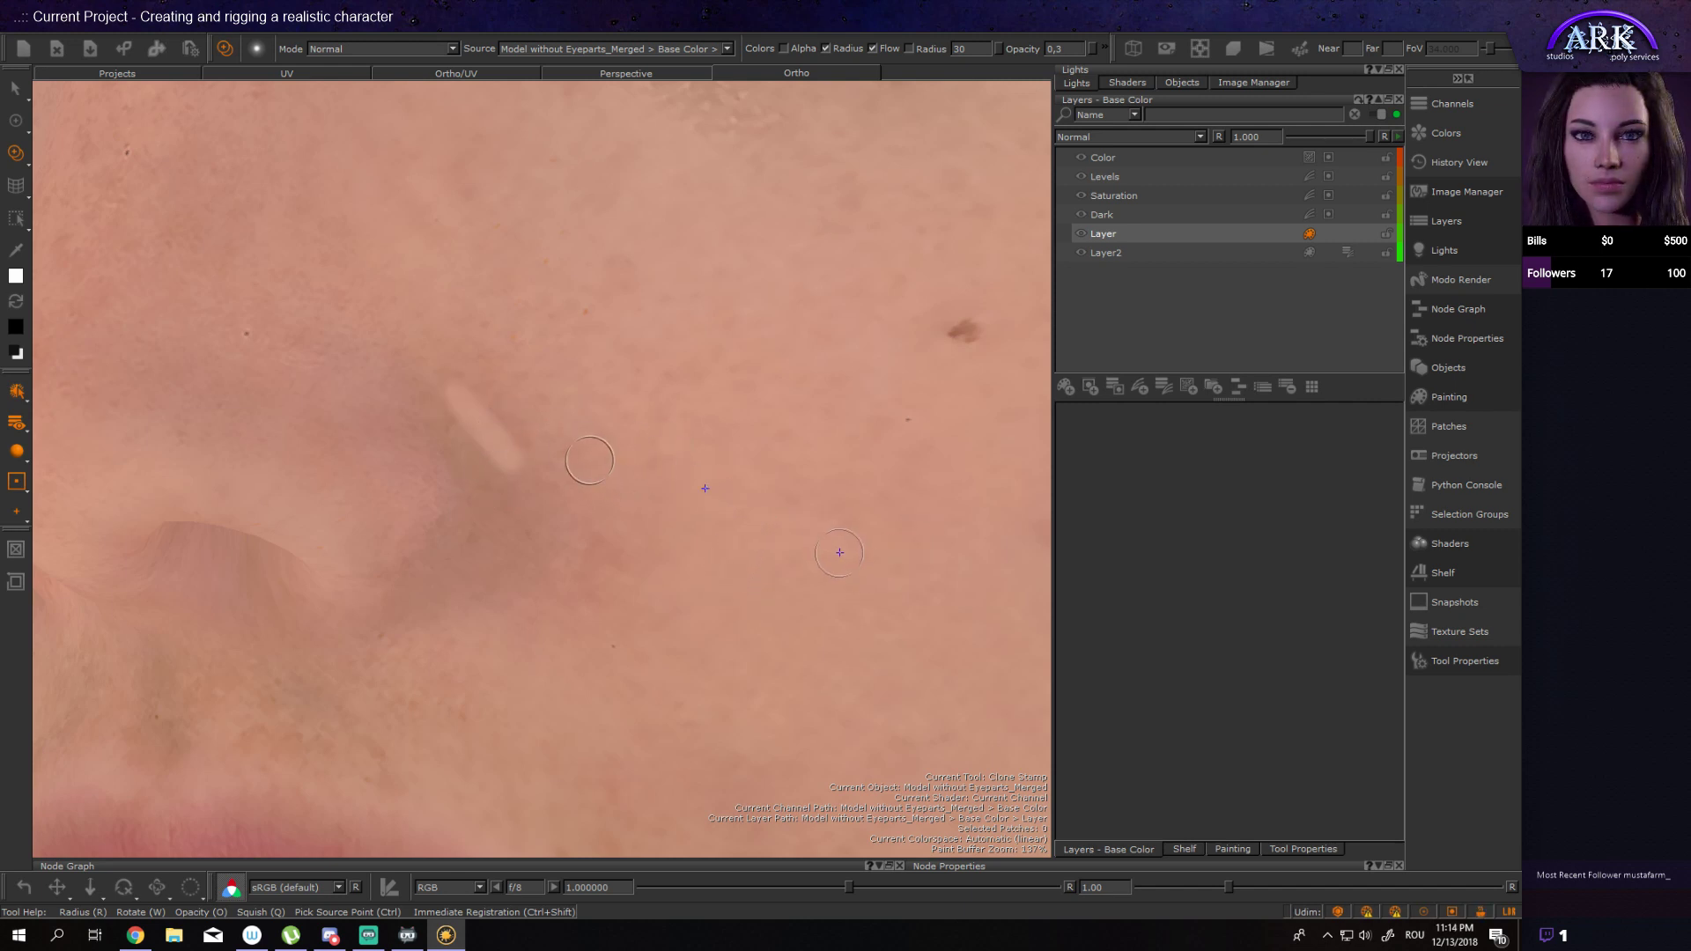
{"action": "key", "text": "ctrl+z"}
Step: Lower the Clone Stamp opacity to 0.100 and clone cheek skin over the shadow beside the left nostril
{"action": "mouse_move", "coordinate": [620, 409]}
{"action": "middle_mouse_down", "text": "alt"}
{"action": "mouse_move", "coordinate": [667, 443]}
{"action": "mouse_move", "coordinate": [782, 435]}
{"action": "middle_mouse_up", "text": "alt"}
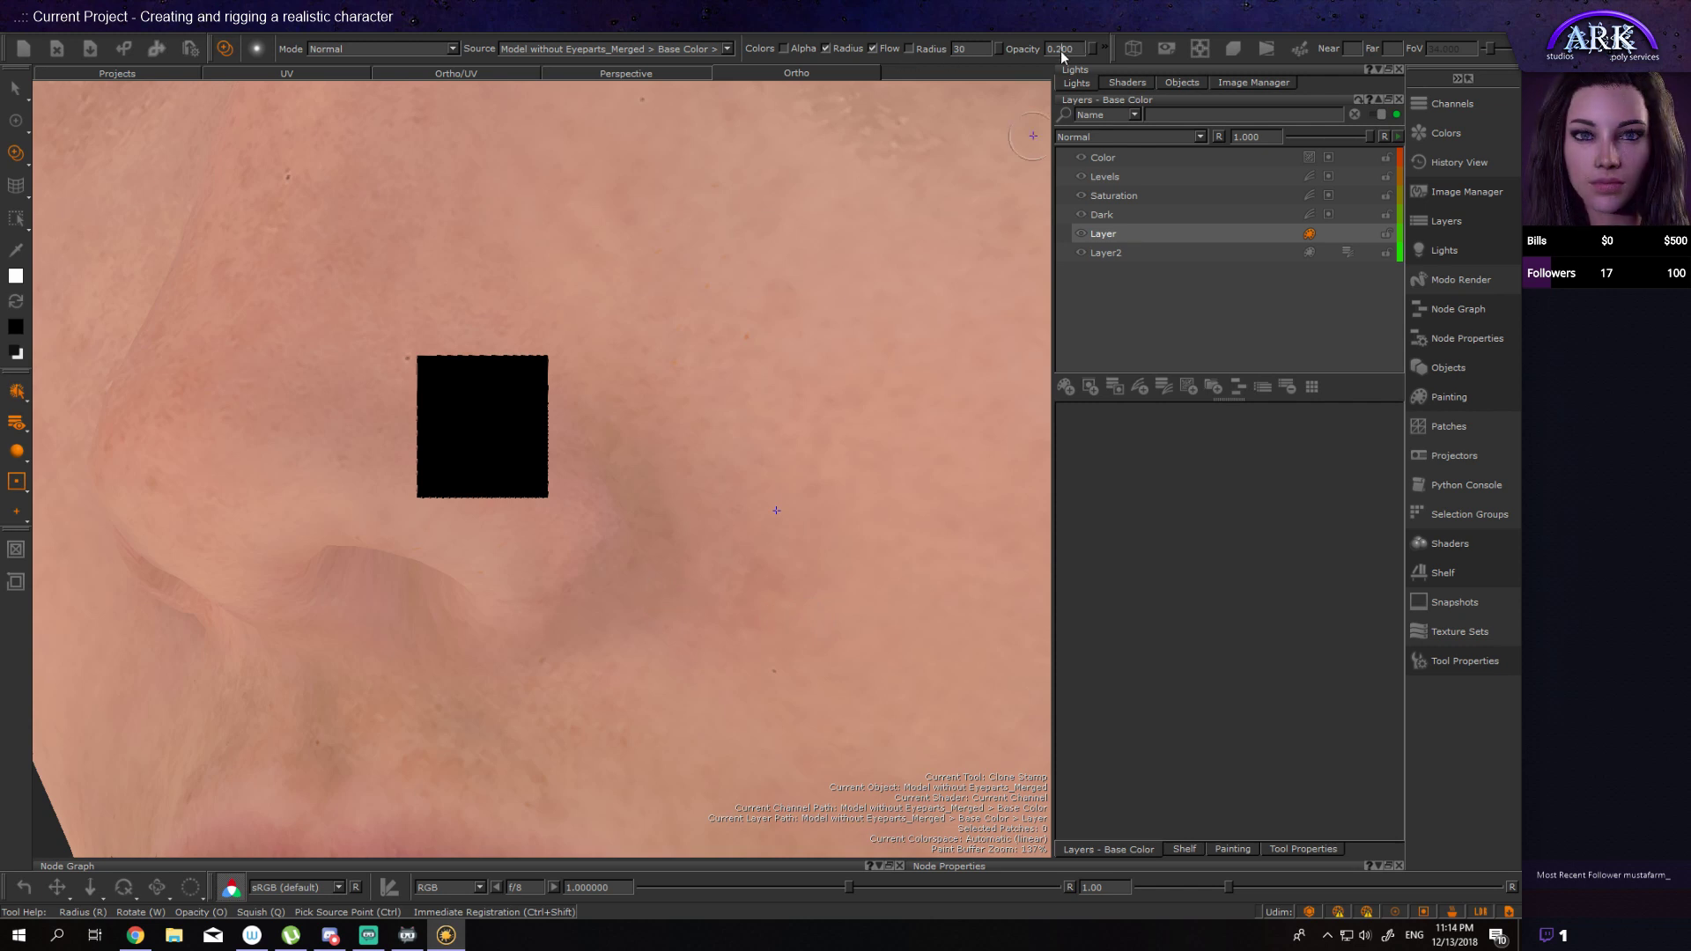
{"action": "key", "text": "Return"}
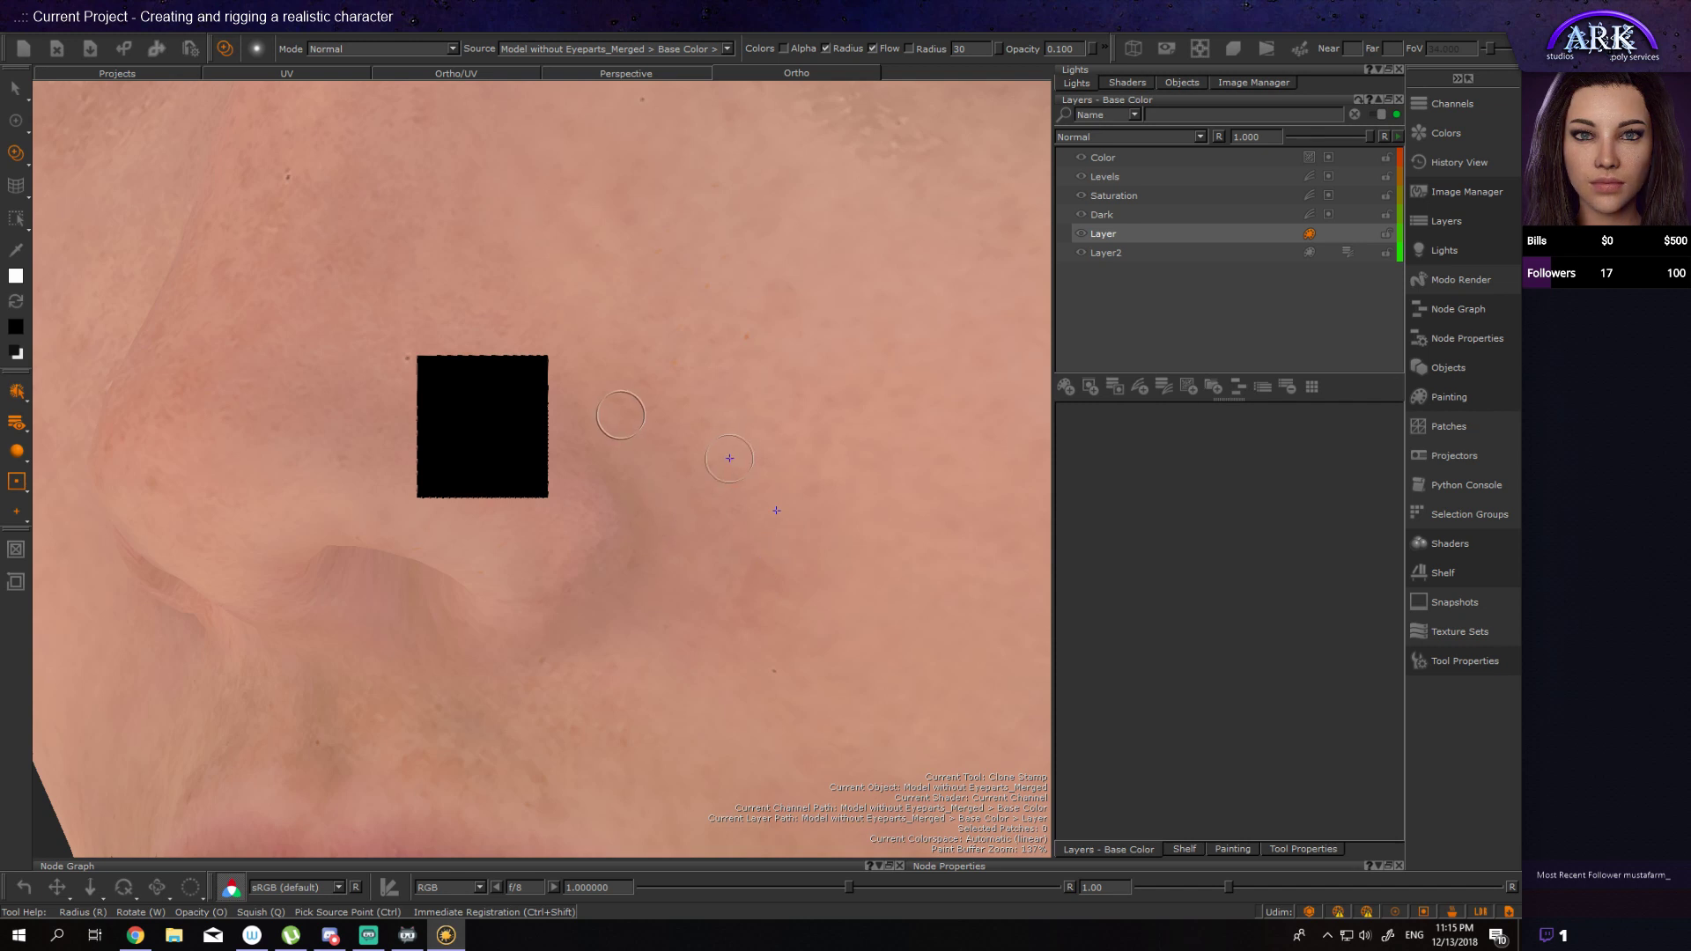
{"action": "left_click", "coordinate": [666, 525]}
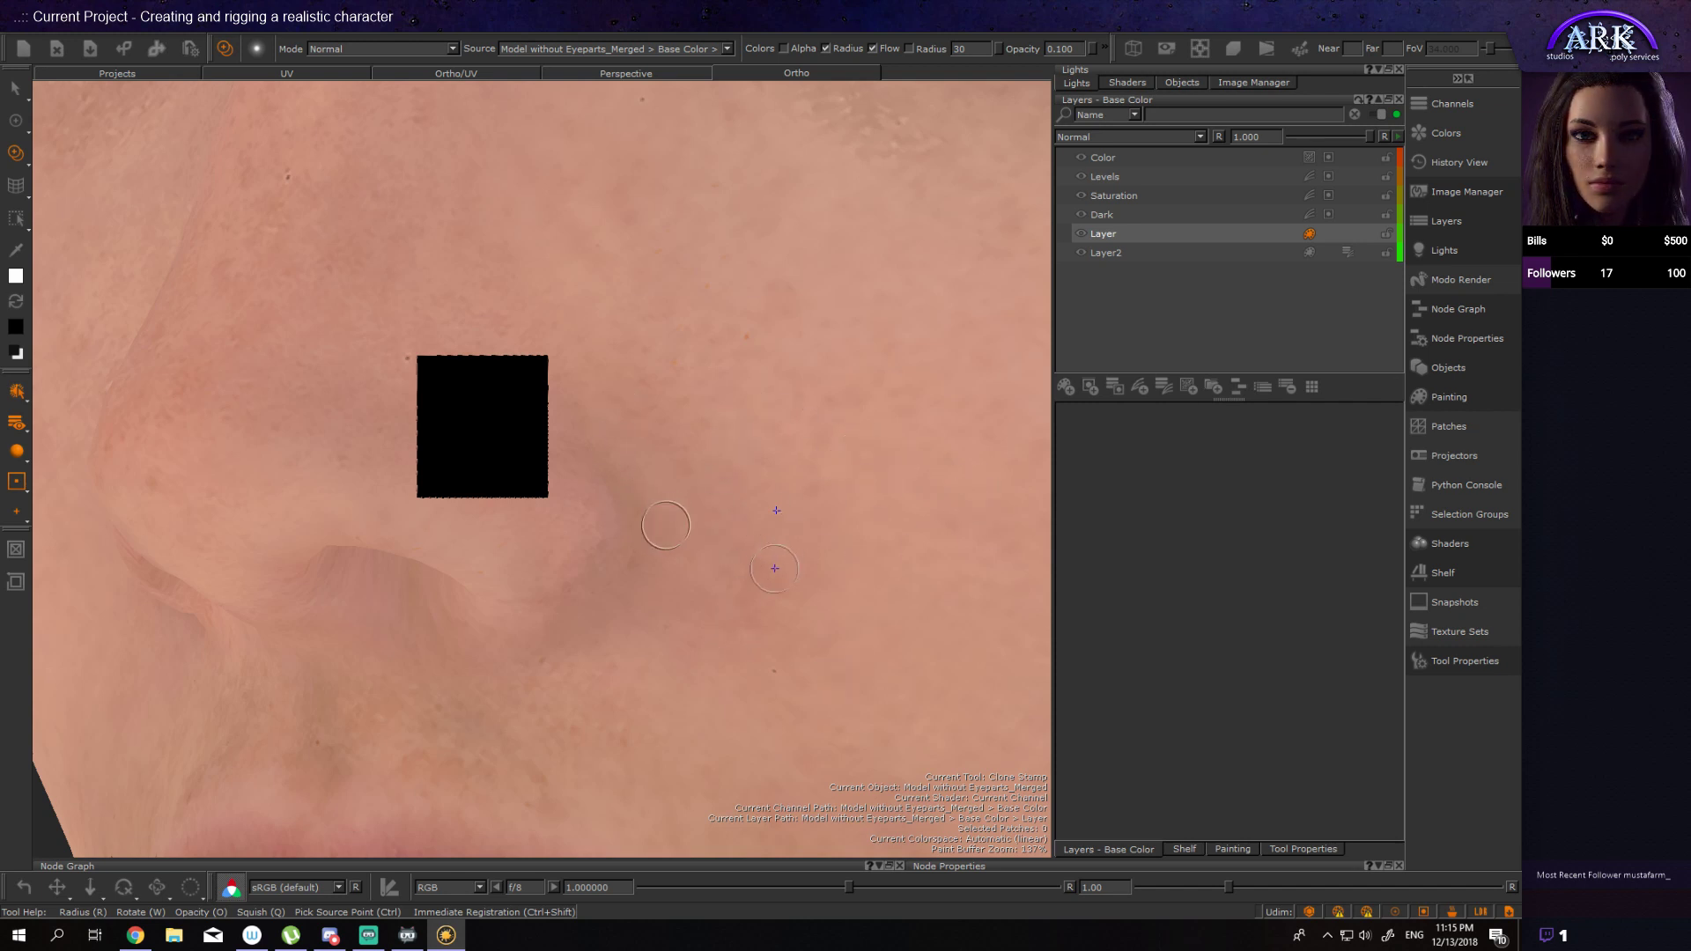
{"action": "right_click_drag", "start_coordinate": [693, 568], "coordinate": [515, 565], "text": "alt"}
{"action": "mouse_move", "coordinate": [516, 565]}
{"action": "left_mouse_down", "text": "alt"}
{"action": "mouse_move", "coordinate": [609, 568]}
{"action": "mouse_move", "coordinate": [679, 551]}
{"action": "mouse_move", "coordinate": [679, 528]}
{"action": "mouse_move", "coordinate": [690, 585]}
{"action": "mouse_move", "coordinate": [712, 598]}
{"action": "mouse_move", "coordinate": [585, 558]}
{"action": "mouse_move", "coordinate": [660, 567]}
{"action": "left_mouse_up", "text": "alt"}
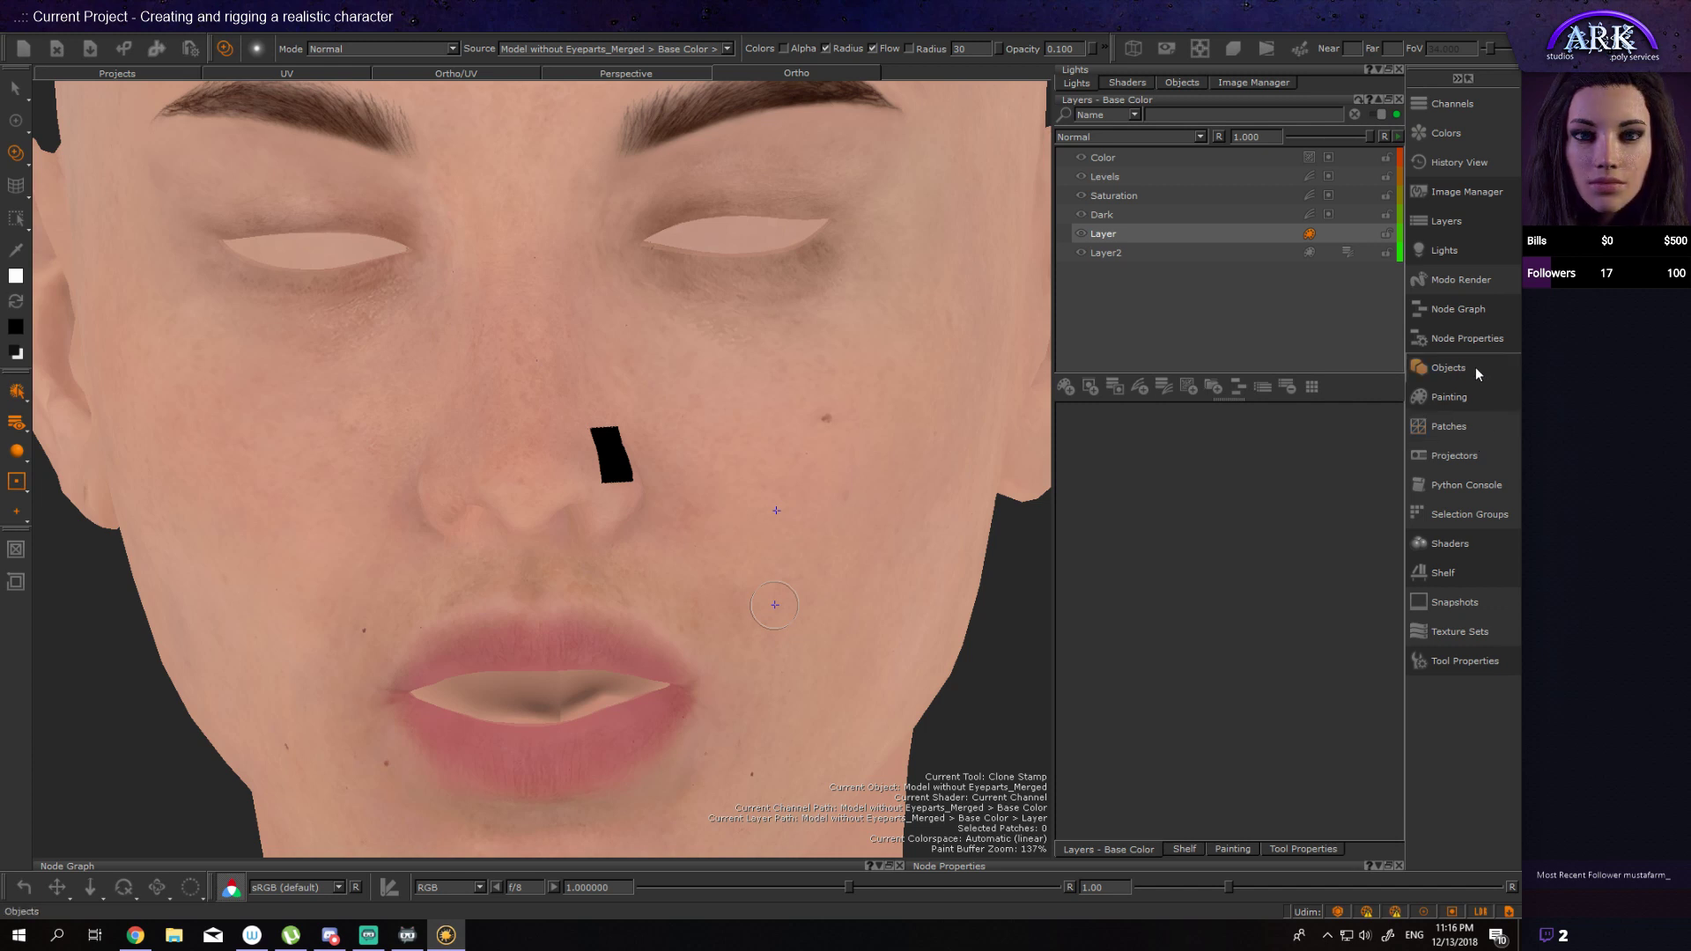
Step: Switch the paint buffer size to 1024 x 1024 and back to 2048 x 2048, reviewing the projection settings
{"action": "left_click", "coordinate": [1466, 395]}
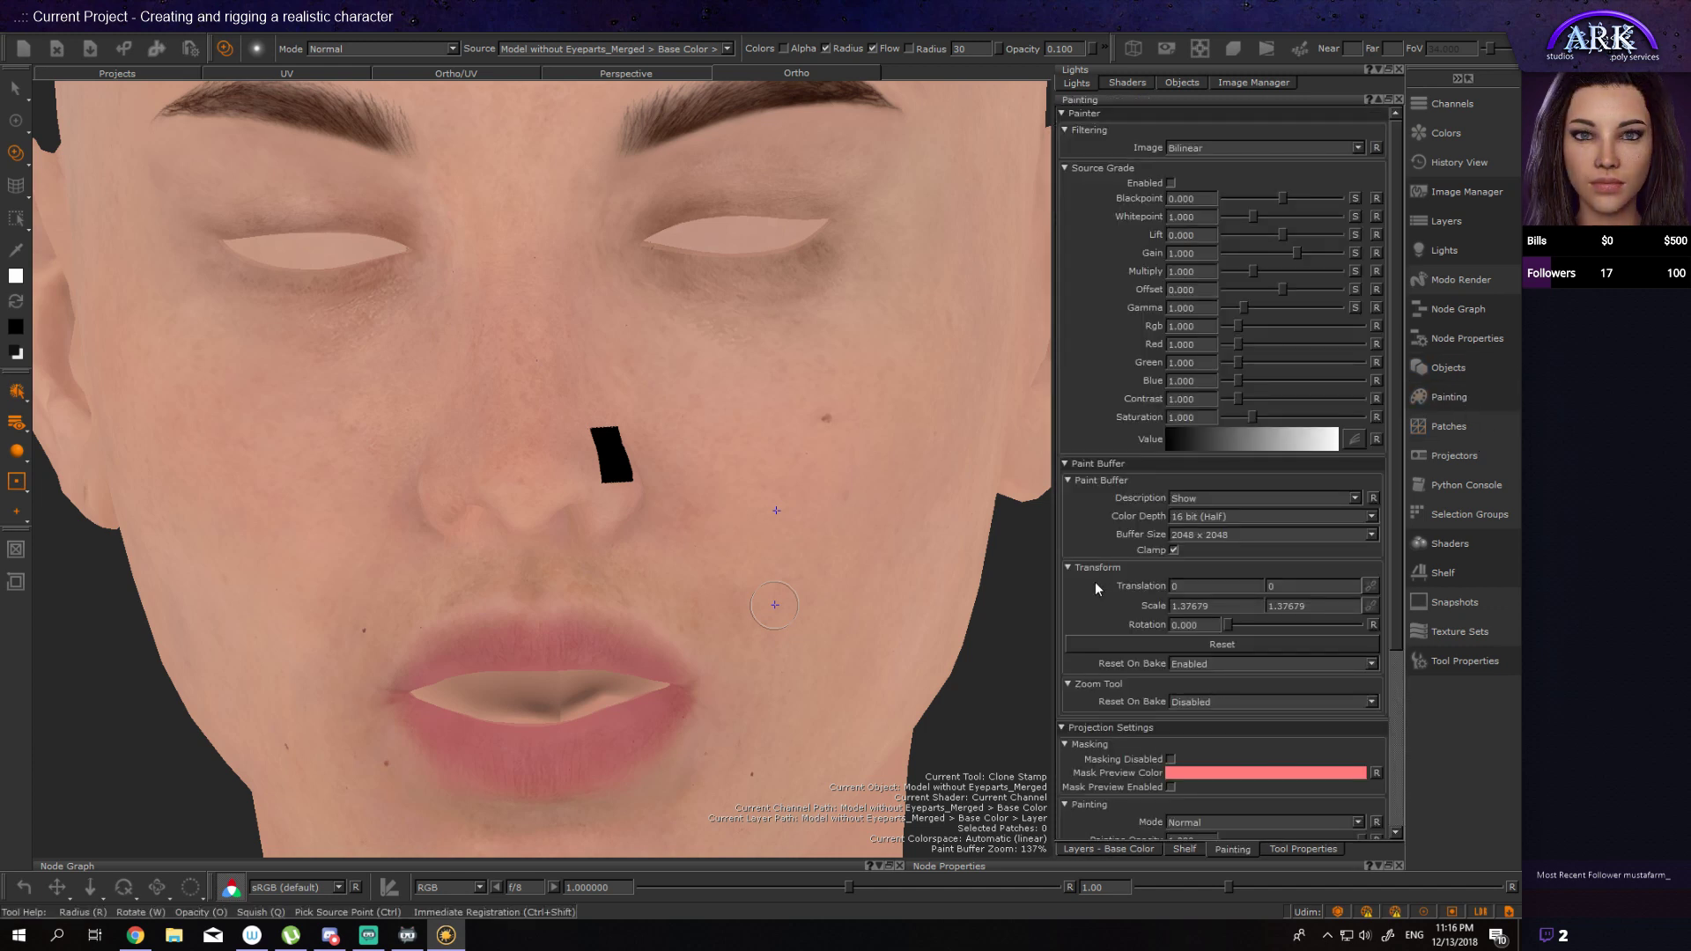
{"action": "left_click", "coordinate": [1217, 535]}
{"action": "left_click", "coordinate": [1218, 530]}
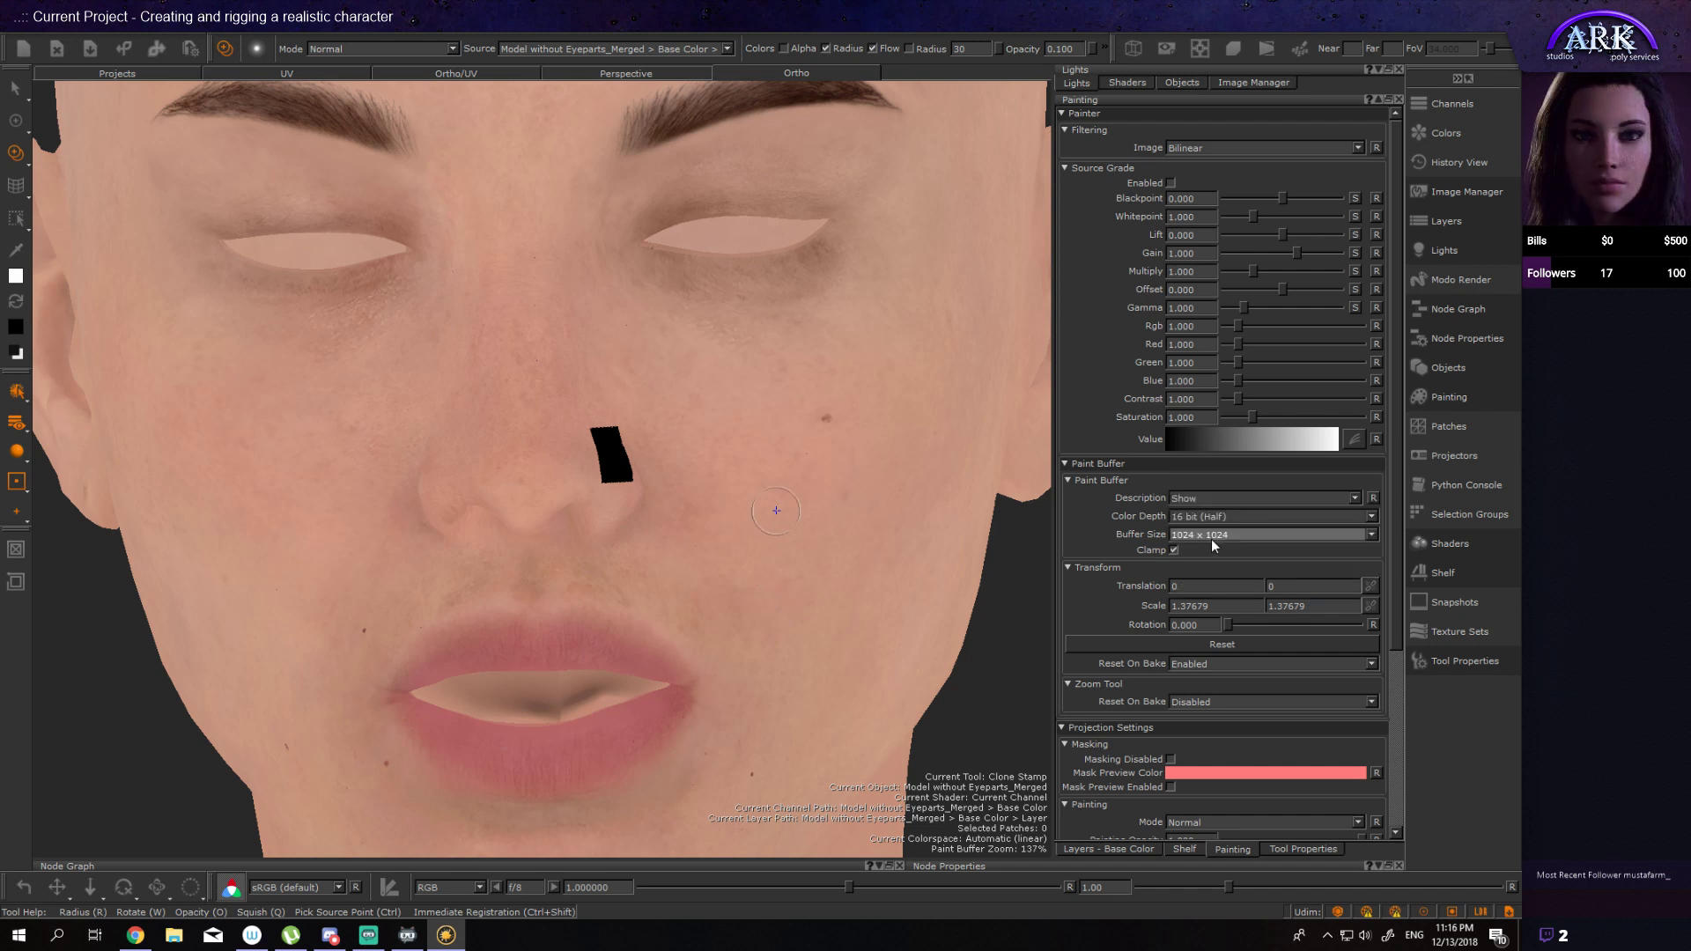
{"action": "left_click", "coordinate": [1219, 535]}
{"action": "left_click", "coordinate": [1219, 551]}
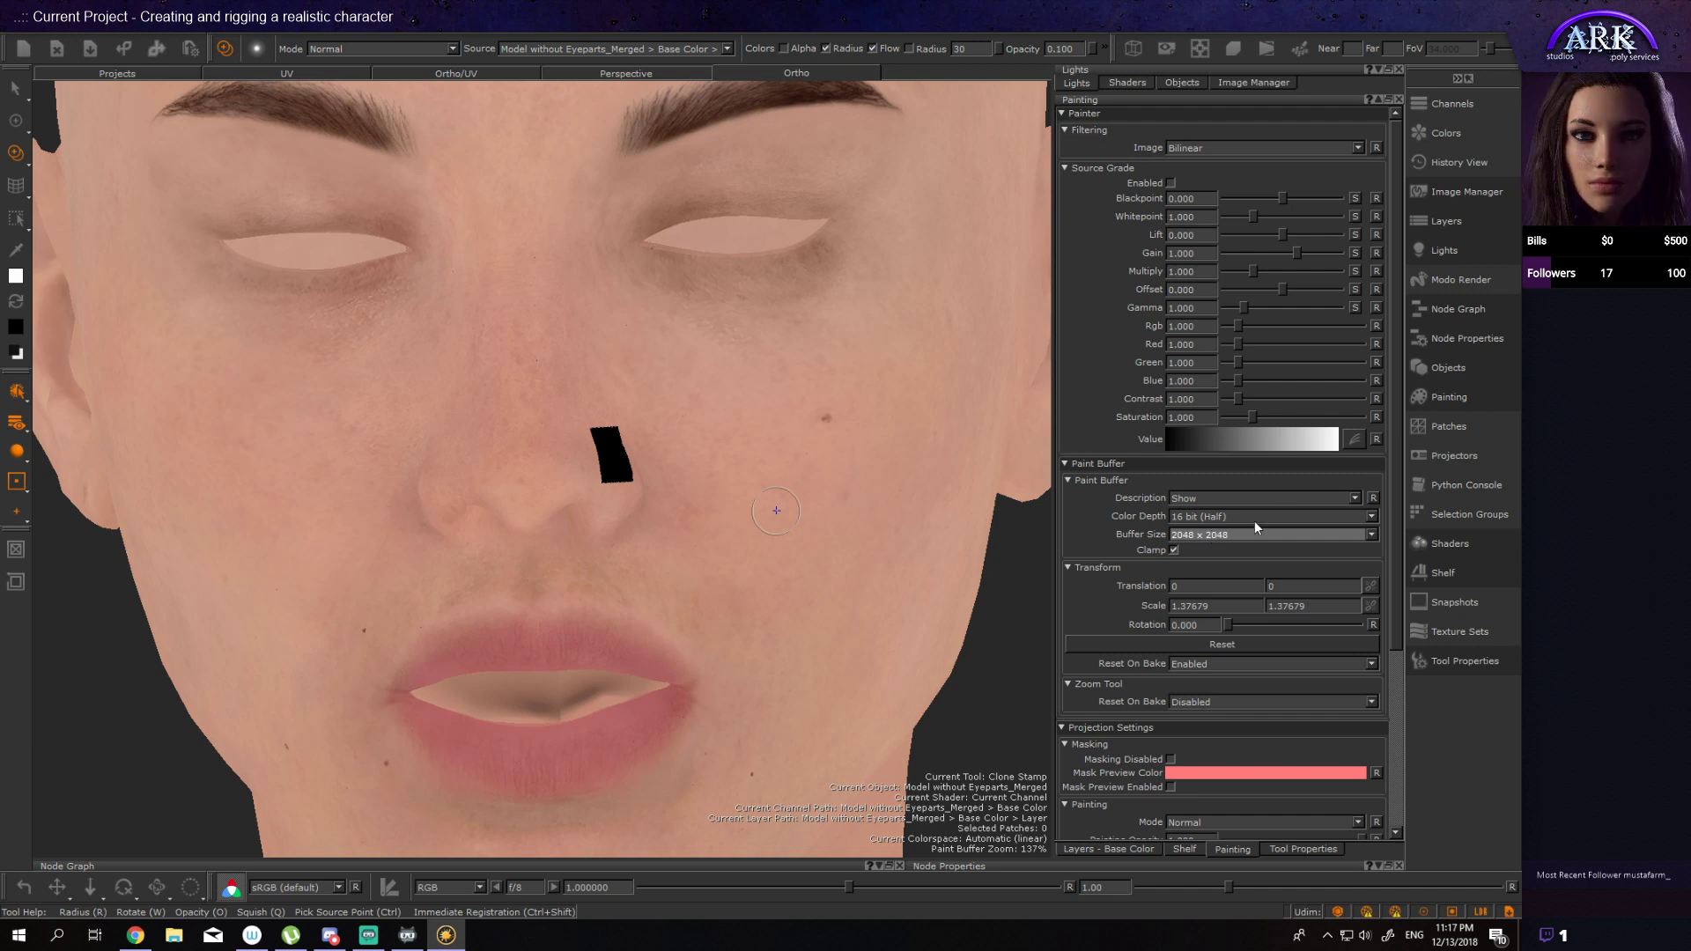
{"action": "scroll", "coordinate": [1148, 610], "scroll_direction": "down", "scroll_amount": 1}
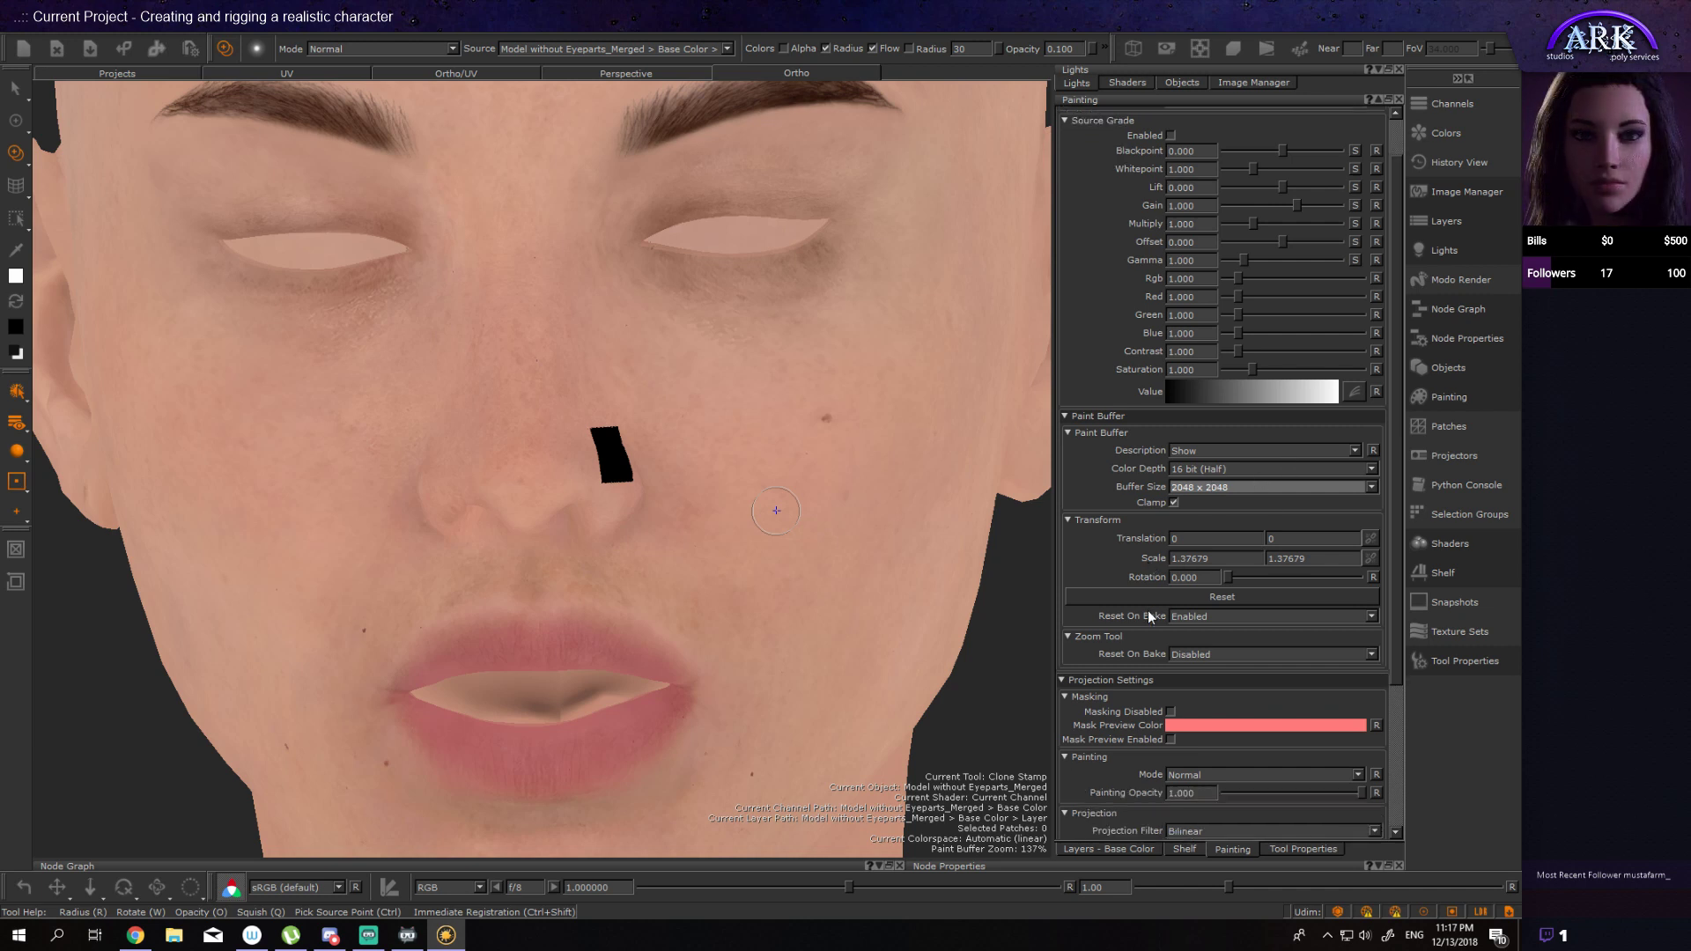
{"action": "scroll", "coordinate": [1148, 610], "scroll_direction": "down", "scroll_amount": 1}
{"action": "scroll", "coordinate": [1148, 610], "scroll_direction": "down", "scroll_amount": 3}
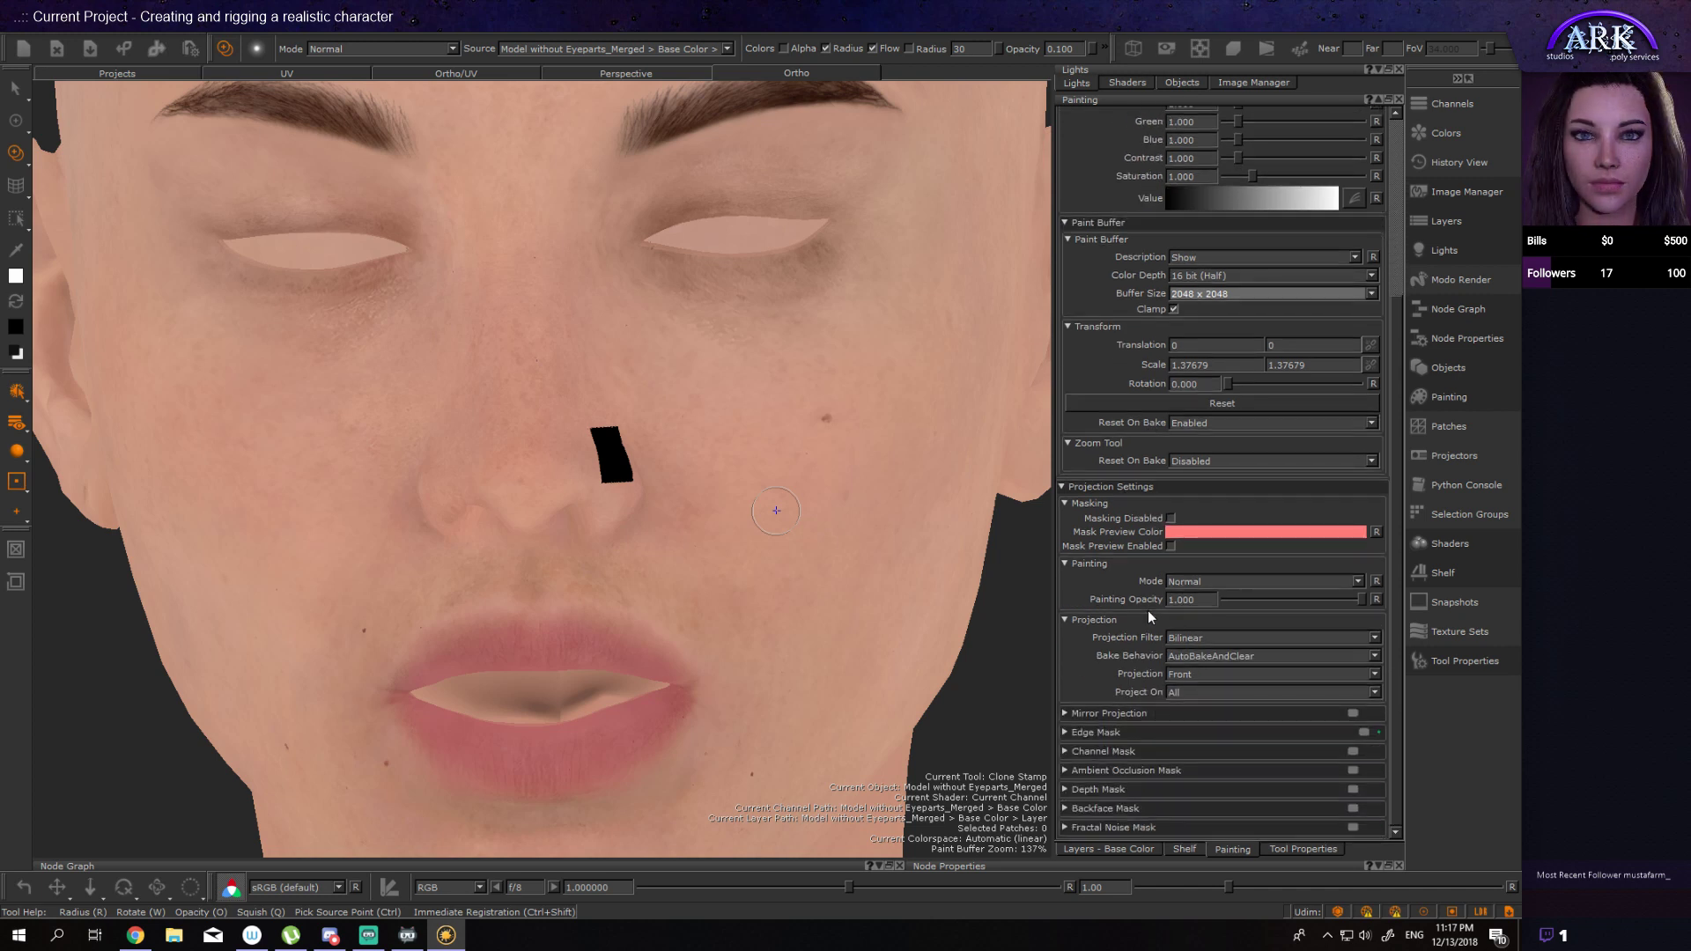
{"action": "scroll", "coordinate": [1148, 610], "scroll_direction": "up", "scroll_amount": 5}
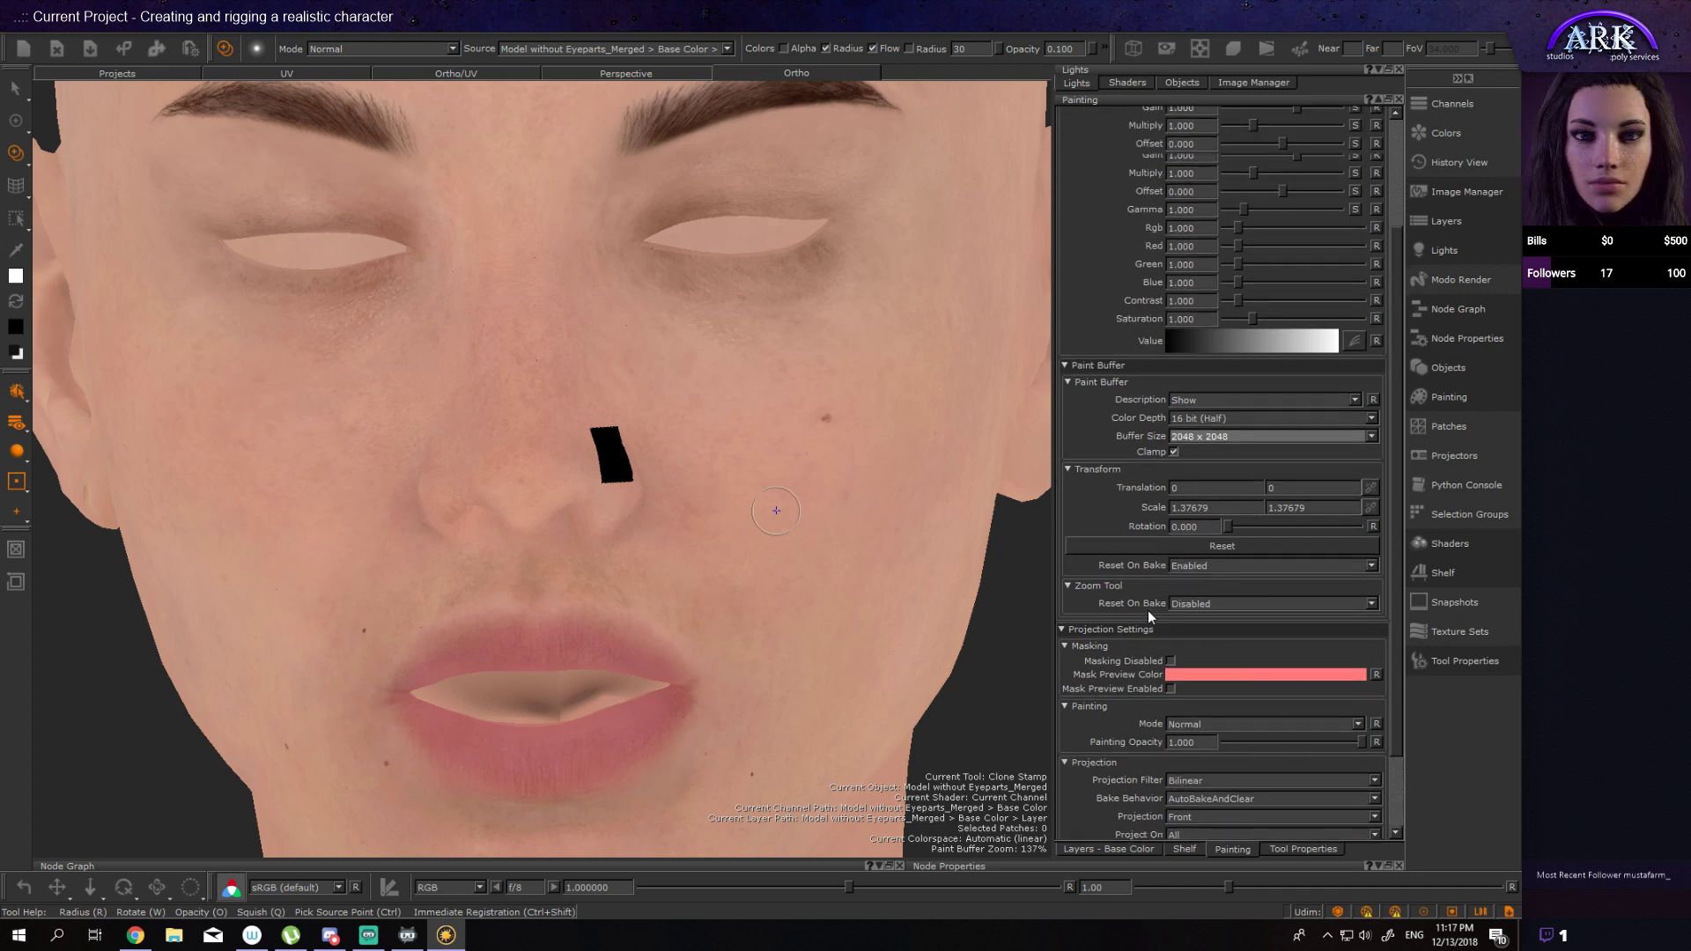
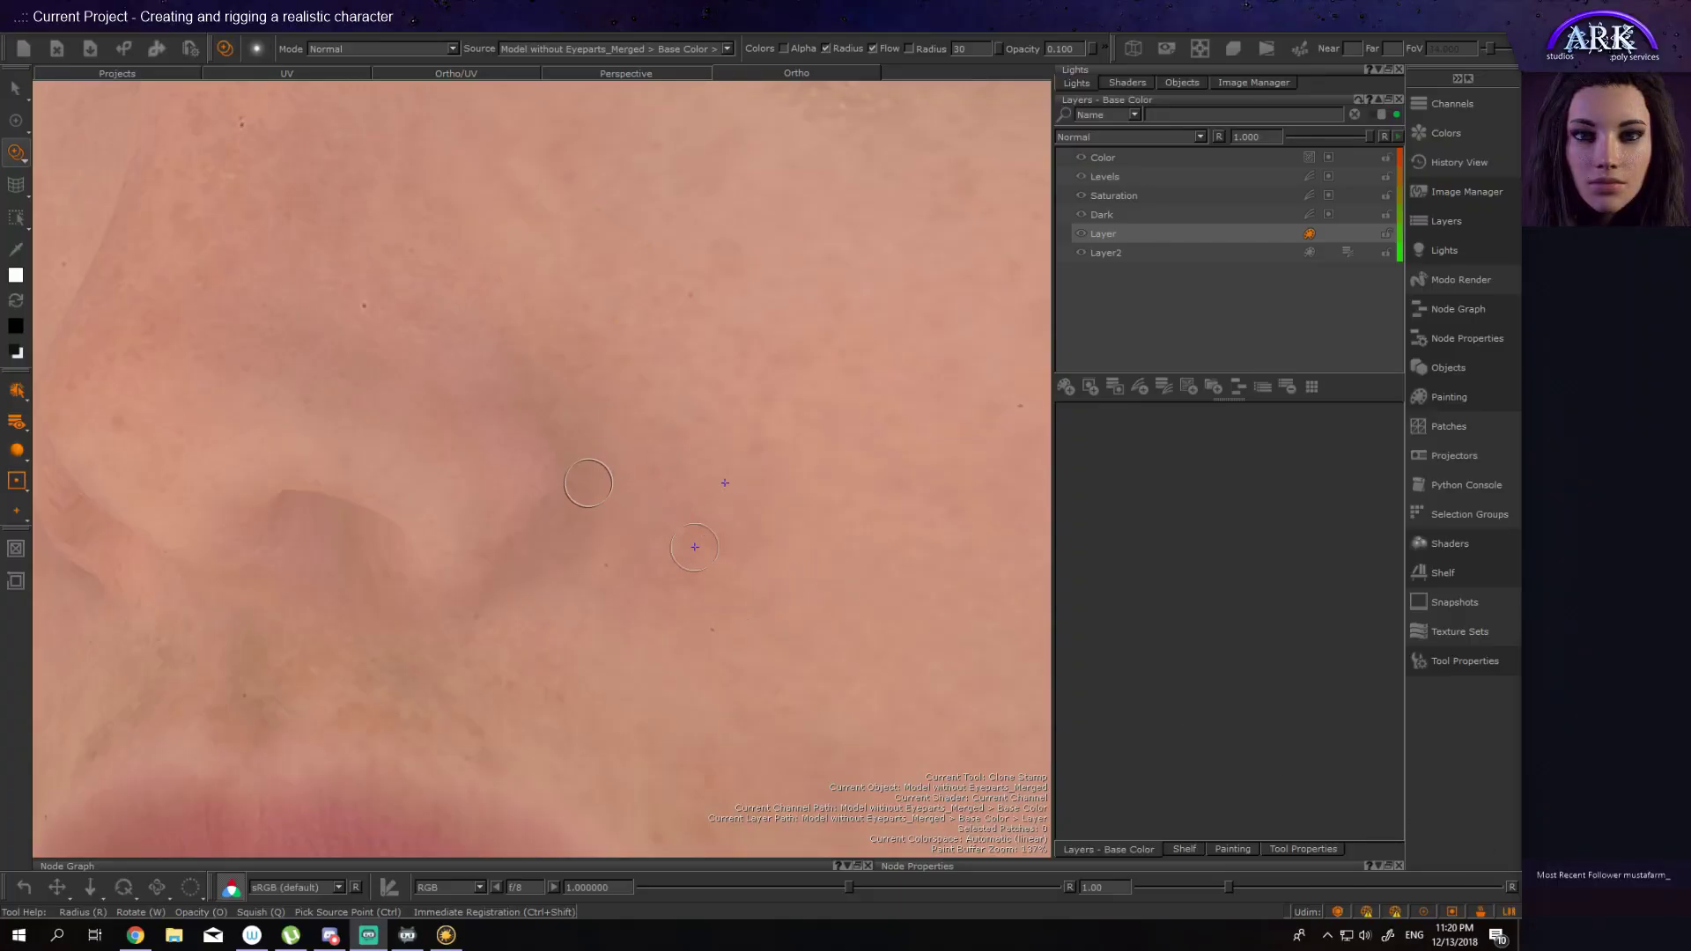
Step: Blend the remaining shadow at the outer edge of the left nostril with light dabs of cloned cheek skin
{"action": "left_click", "coordinate": [590, 465]}
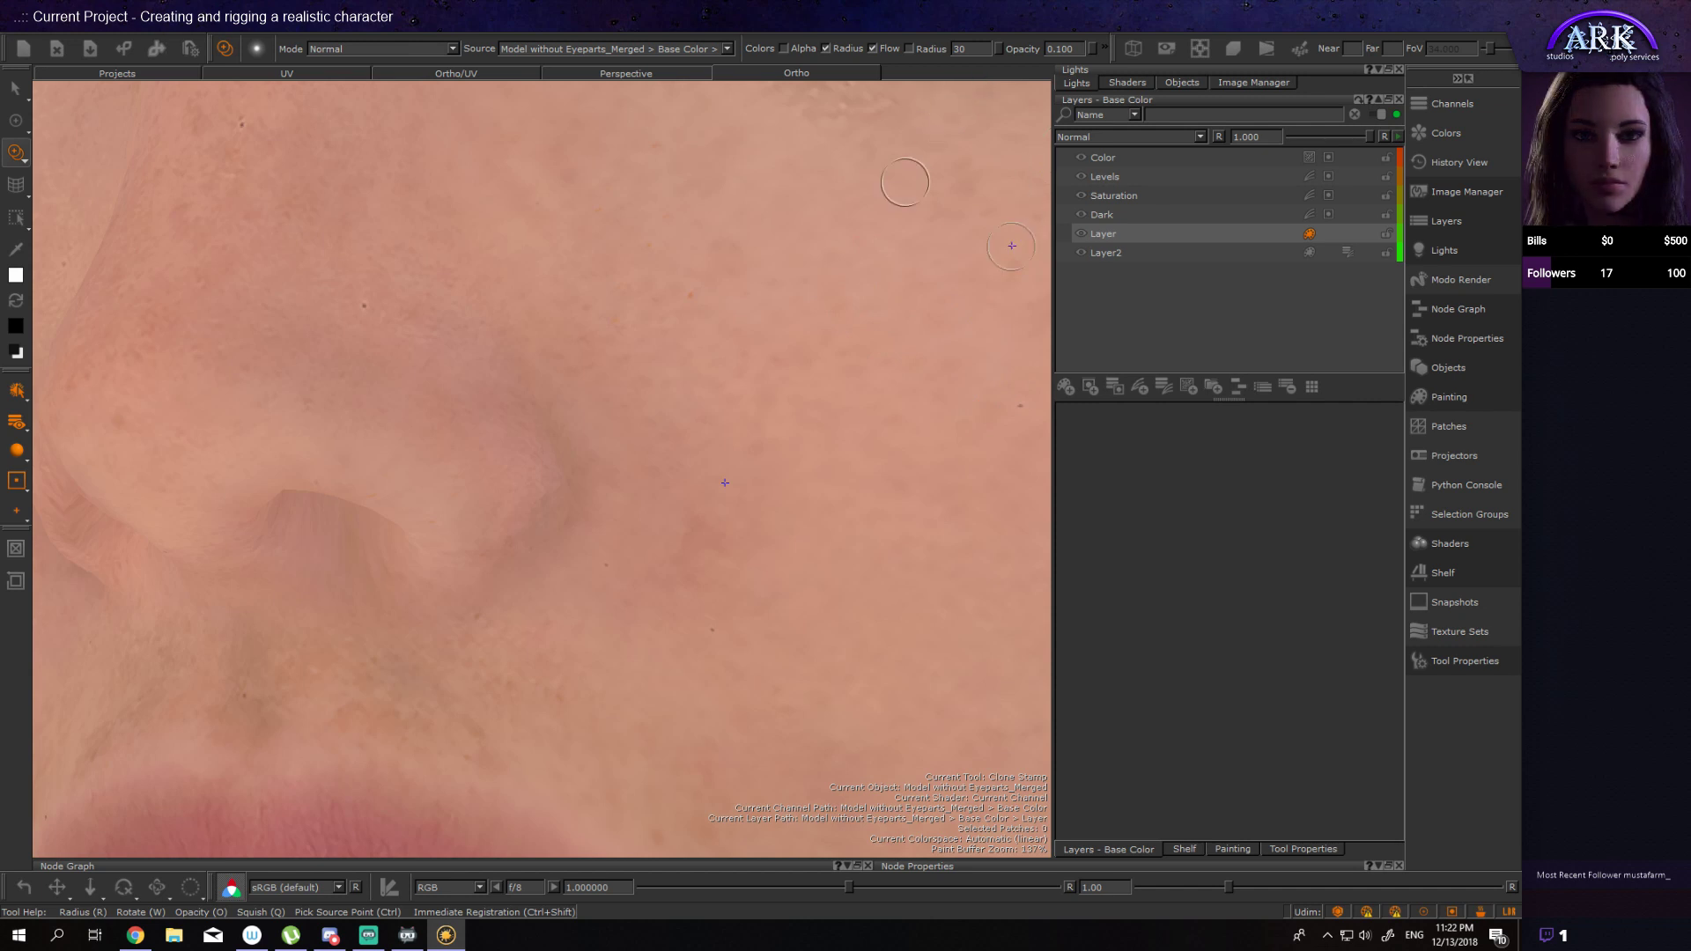
{"action": "left_click", "coordinate": [757, 377]}
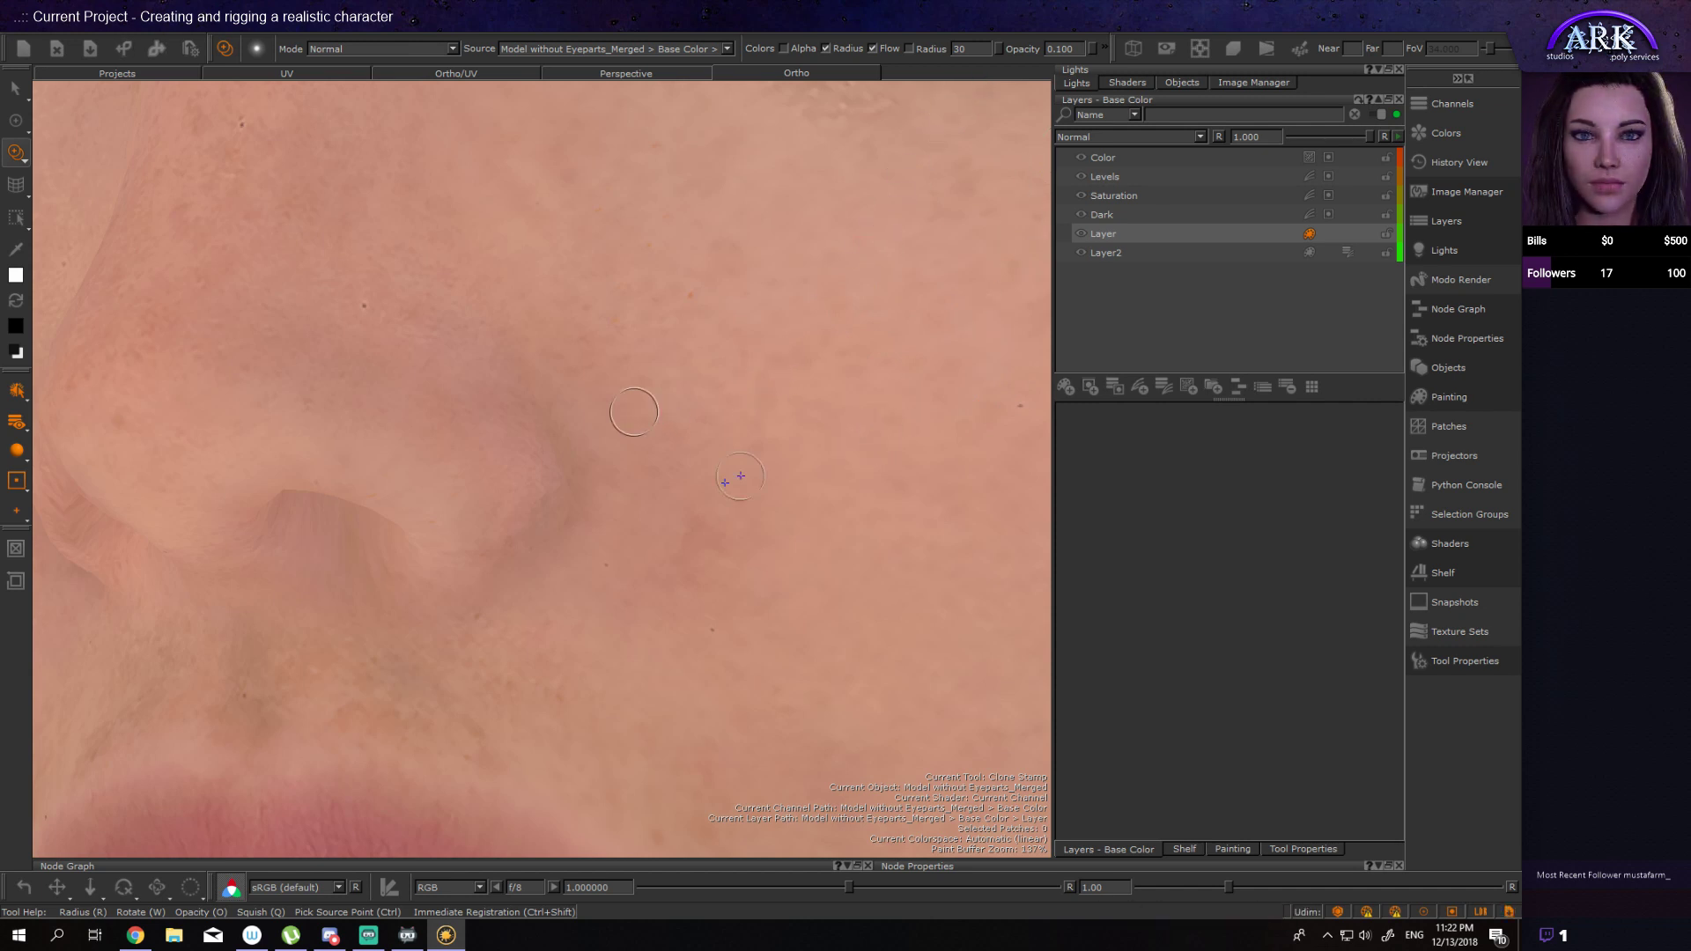
{"action": "middle_click_drag", "start_coordinate": [644, 412], "coordinate": [906, 381], "text": "alt"}
{"action": "mouse_move", "coordinate": [722, 383]}
{"action": "right_mouse_down", "text": "alt"}
{"action": "mouse_move", "coordinate": [680, 403]}
{"action": "mouse_move", "coordinate": [755, 373]}
{"action": "mouse_move", "coordinate": [740, 388]}
{"action": "right_mouse_up", "text": "alt"}
{"action": "left_click_drag", "start_coordinate": [649, 408], "coordinate": [525, 453], "text": "alt"}
{"action": "right_click_drag", "start_coordinate": [525, 453], "coordinate": [265, 432], "text": "alt"}
{"action": "right_click_drag", "start_coordinate": [694, 486], "coordinate": [421, 474], "text": "alt"}
{"action": "mouse_move", "coordinate": [421, 476]}
{"action": "left_mouse_down", "text": "alt"}
{"action": "mouse_move", "coordinate": [527, 441]}
{"action": "mouse_move", "coordinate": [563, 453]}
{"action": "mouse_move", "coordinate": [397, 441]}
{"action": "mouse_move", "coordinate": [683, 445]}
{"action": "mouse_move", "coordinate": [468, 437]}
{"action": "mouse_move", "coordinate": [679, 441]}
{"action": "mouse_move", "coordinate": [479, 441]}
{"action": "mouse_move", "coordinate": [405, 467]}
{"action": "left_mouse_up", "text": "alt"}
{"action": "right_click_drag", "start_coordinate": [405, 466], "coordinate": [662, 485], "text": "alt"}
{"action": "middle_click_drag", "start_coordinate": [339, 480], "coordinate": [529, 483], "text": "alt"}
{"action": "left_click_drag", "start_coordinate": [352, 483], "coordinate": [433, 484], "text": "alt"}
Step: Sample clean skin on the right cheek and clone it over the shadow along the right nostril's outer edge
{"action": "key", "text": "c"}
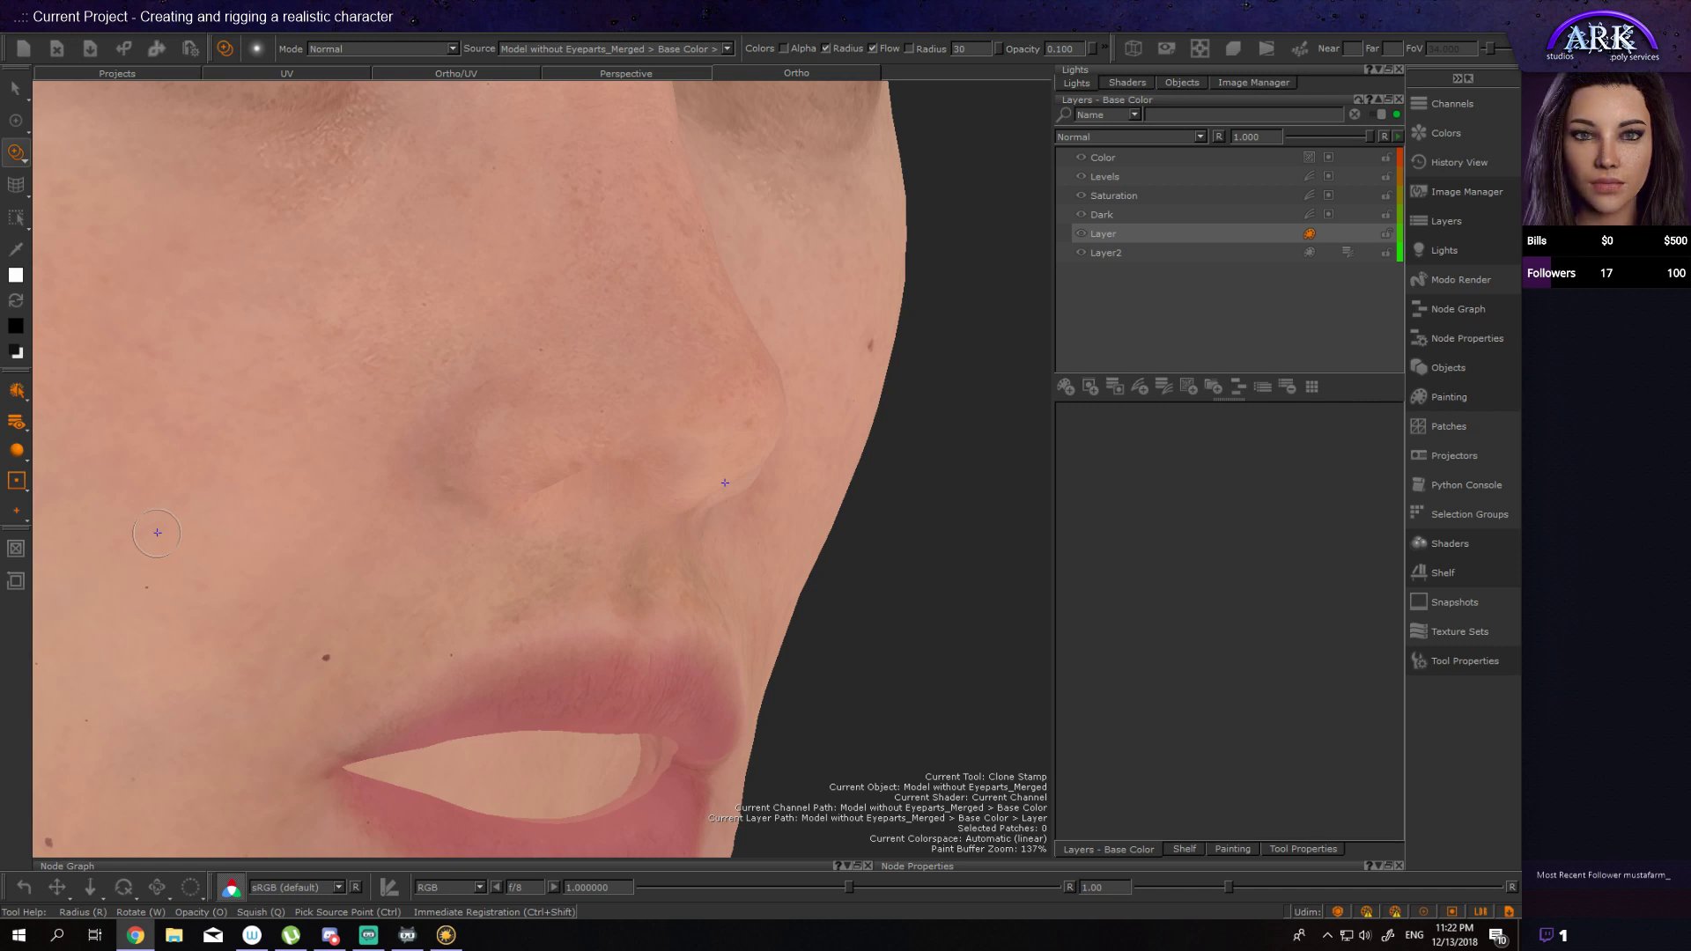
{"action": "left_click_drag", "start_coordinate": [486, 595], "coordinate": [383, 574], "text": "alt"}
{"action": "right_click_drag", "start_coordinate": [383, 573], "coordinate": [551, 627], "text": "alt"}
{"action": "left_click_drag", "start_coordinate": [386, 589], "coordinate": [446, 590], "text": "alt"}
{"action": "key", "text": "c"}
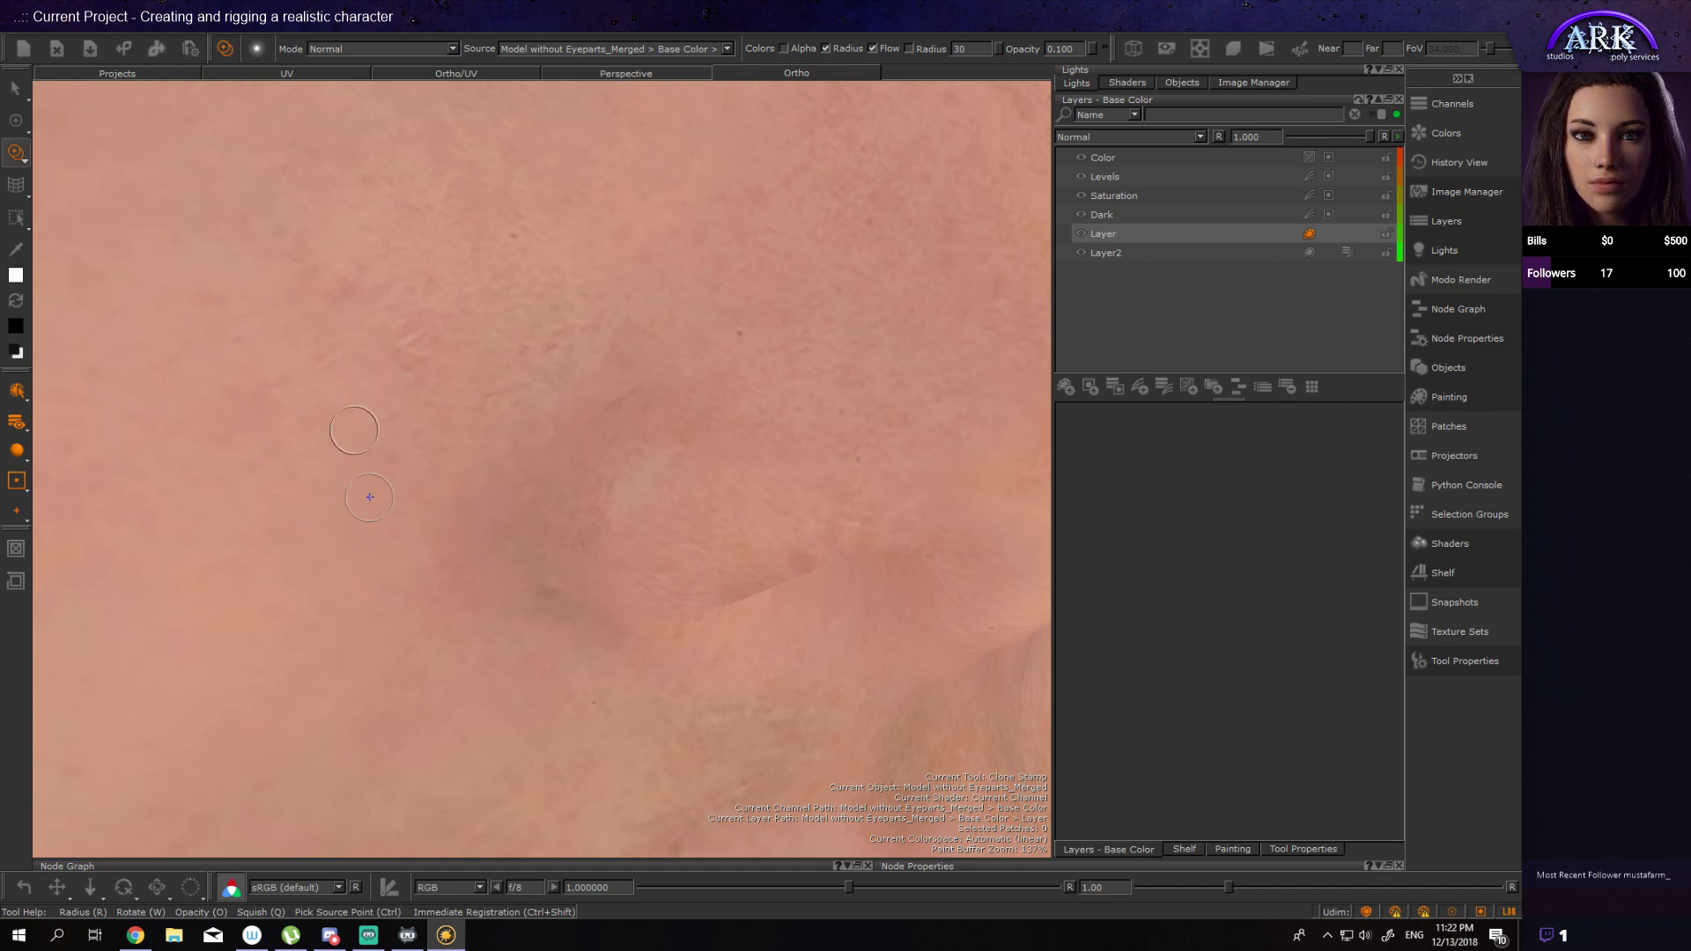
{"action": "left_click", "coordinate": [307, 505], "text": "ctrl"}
{"action": "mouse_move", "coordinate": [464, 492]}
{"action": "left_mouse_down"}
{"action": "mouse_move", "coordinate": [442, 567]}
{"action": "mouse_move", "coordinate": [500, 476]}
{"action": "mouse_move", "coordinate": [480, 584]}
{"action": "left_mouse_up"}
{"action": "mouse_move", "coordinate": [488, 478]}
{"action": "left_mouse_down"}
{"action": "mouse_move", "coordinate": [472, 560]}
{"action": "mouse_move", "coordinate": [466, 488]}
{"action": "mouse_move", "coordinate": [438, 588]}
{"action": "mouse_move", "coordinate": [446, 480]}
{"action": "left_mouse_up"}
{"action": "mouse_move", "coordinate": [433, 589]}
{"action": "left_mouse_down"}
{"action": "mouse_move", "coordinate": [463, 450]}
{"action": "mouse_move", "coordinate": [445, 510]}
{"action": "mouse_move", "coordinate": [457, 600]}
{"action": "mouse_move", "coordinate": [496, 598]}
{"action": "mouse_move", "coordinate": [514, 631]}
{"action": "mouse_move", "coordinate": [454, 558]}
{"action": "left_mouse_up"}
{"action": "mouse_move", "coordinate": [541, 633]}
{"action": "left_mouse_down"}
{"action": "mouse_move", "coordinate": [466, 582]}
{"action": "mouse_move", "coordinate": [529, 646]}
{"action": "left_mouse_up"}
{"action": "left_click_drag", "start_coordinate": [458, 530], "coordinate": [504, 597]}
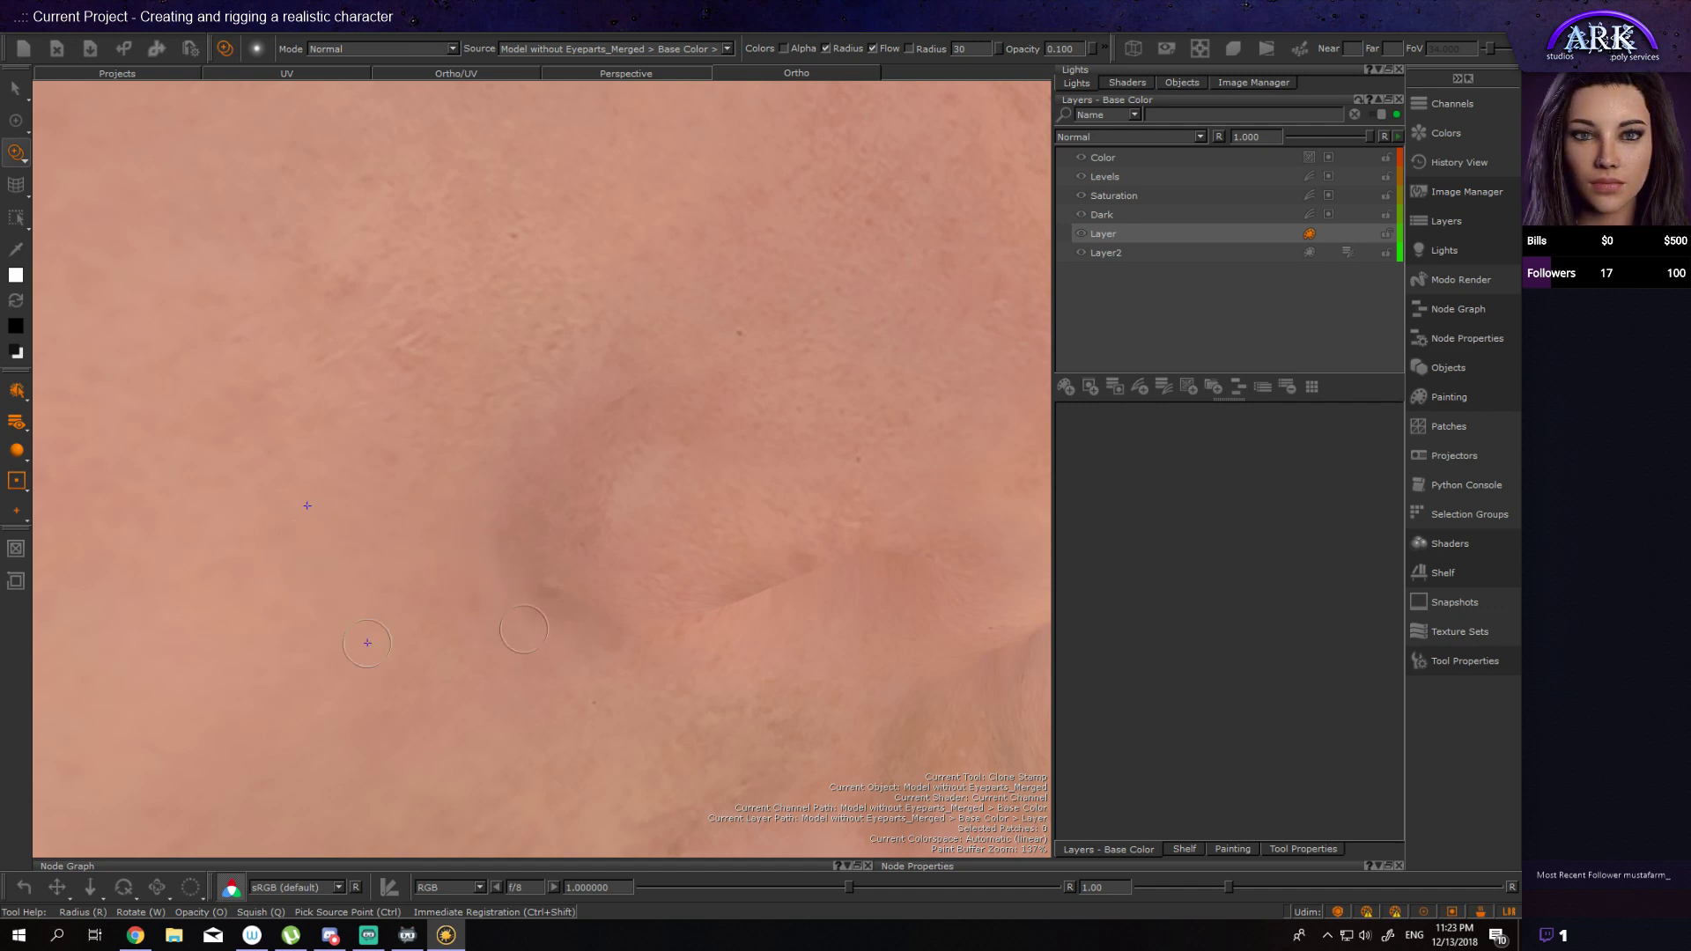
{"action": "mouse_move", "coordinate": [546, 659]}
{"action": "left_mouse_down"}
{"action": "mouse_move", "coordinate": [500, 568]}
{"action": "mouse_move", "coordinate": [522, 599]}
{"action": "left_mouse_up"}
{"action": "left_click_drag", "start_coordinate": [565, 459], "coordinate": [513, 577]}
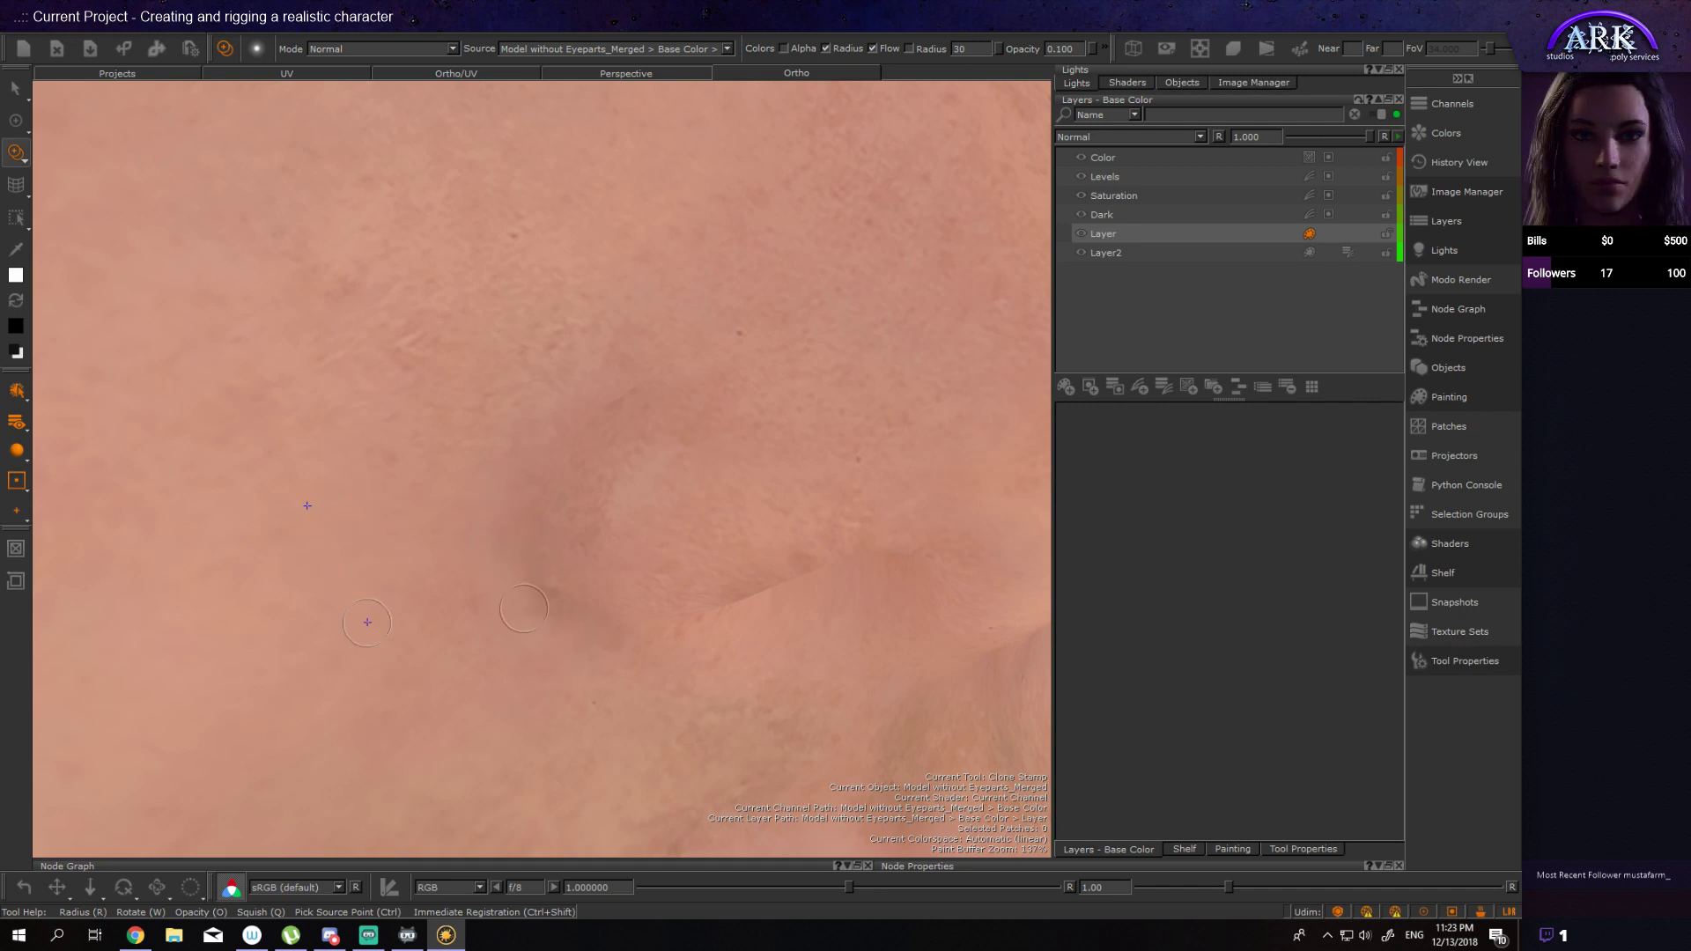
{"action": "mouse_move", "coordinate": [495, 504]}
{"action": "left_mouse_down"}
{"action": "mouse_move", "coordinate": [515, 585]}
{"action": "mouse_move", "coordinate": [626, 585]}
{"action": "mouse_move", "coordinate": [411, 593]}
{"action": "mouse_move", "coordinate": [547, 577]}
{"action": "left_mouse_up"}
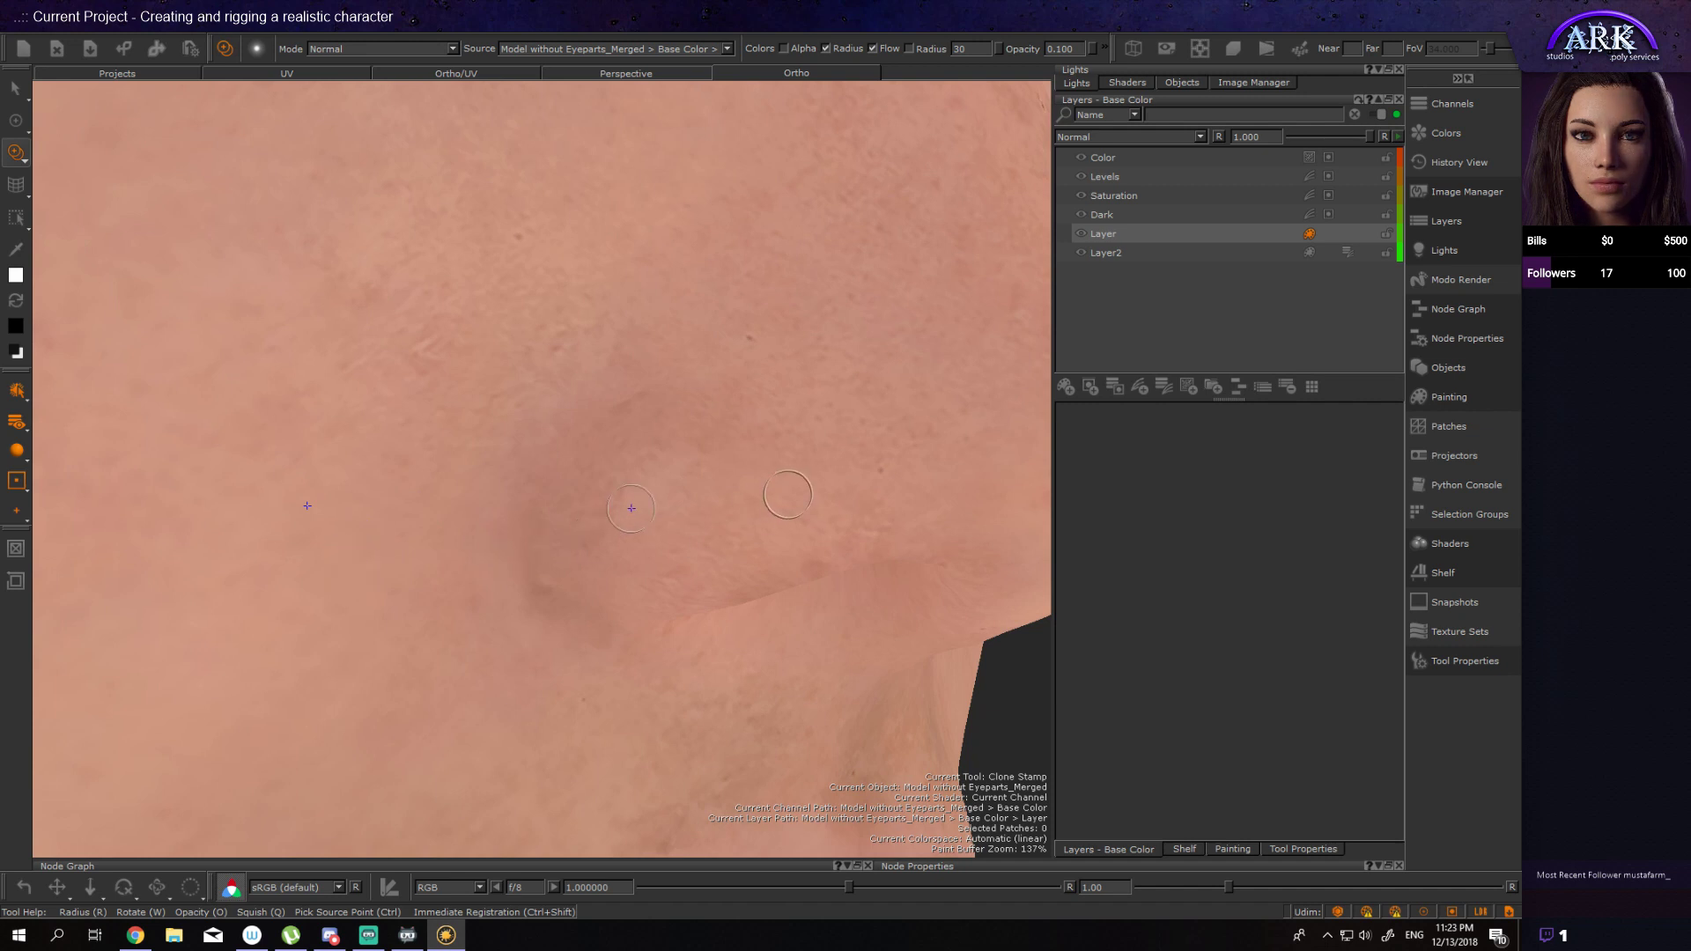
Step: Resample nearby skin, soften the remaining dark crease around the right nostril, and bake the strokes
{"action": "left_click", "coordinate": [754, 465], "text": "ctrl"}
{"action": "left_click_drag", "start_coordinate": [666, 419], "coordinate": [609, 480]}
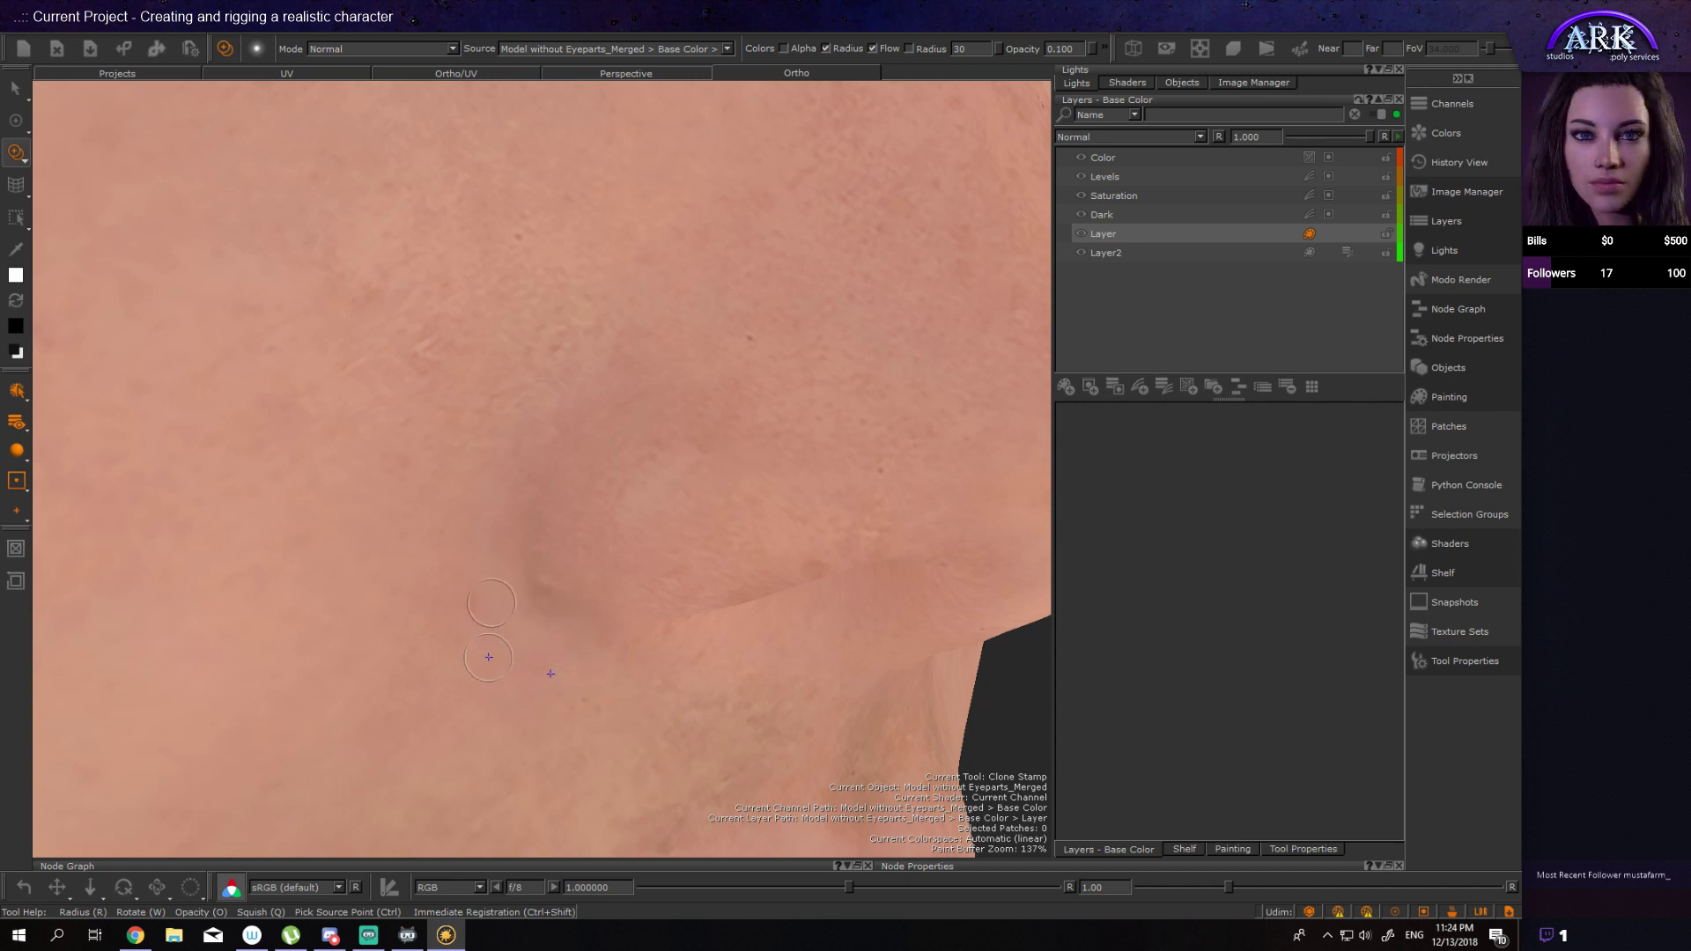
{"action": "key", "text": "alt+Tab"}
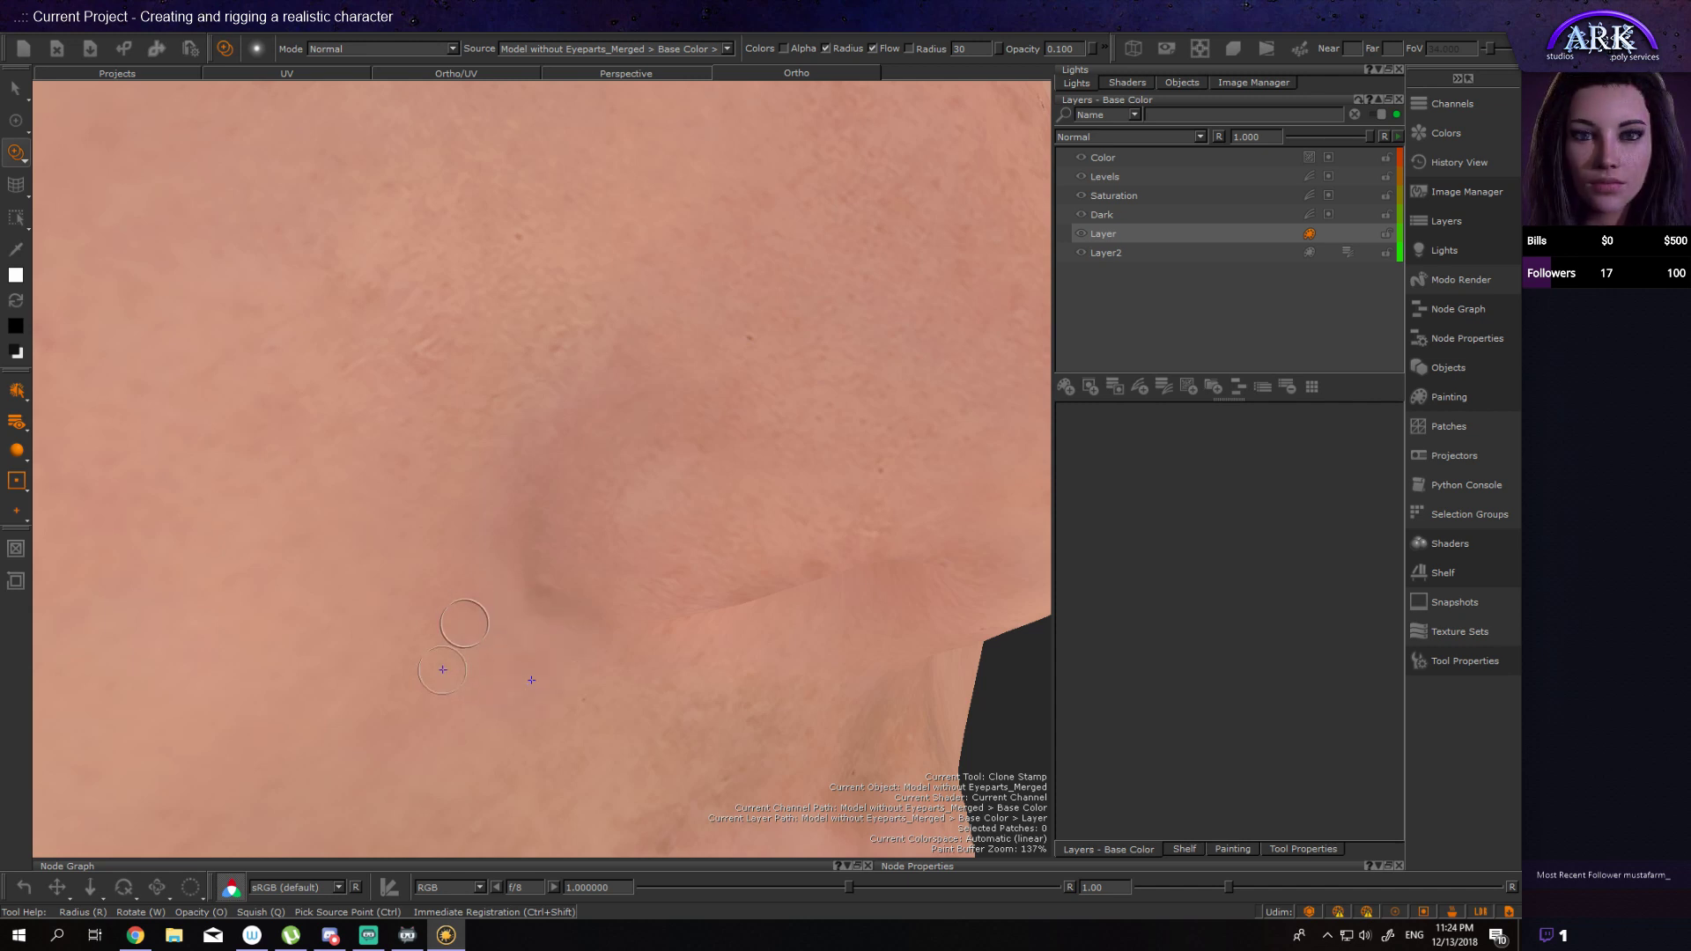
{"action": "mouse_move", "coordinate": [597, 420]}
{"action": "left_mouse_down"}
{"action": "mouse_move", "coordinate": [573, 403]}
{"action": "mouse_move", "coordinate": [476, 462]}
{"action": "mouse_move", "coordinate": [575, 537]}
{"action": "mouse_move", "coordinate": [570, 554]}
{"action": "mouse_move", "coordinate": [438, 558]}
{"action": "mouse_move", "coordinate": [520, 577]}
{"action": "mouse_move", "coordinate": [420, 571]}
{"action": "mouse_move", "coordinate": [517, 585]}
{"action": "left_mouse_up"}
{"action": "key", "text": "b"}
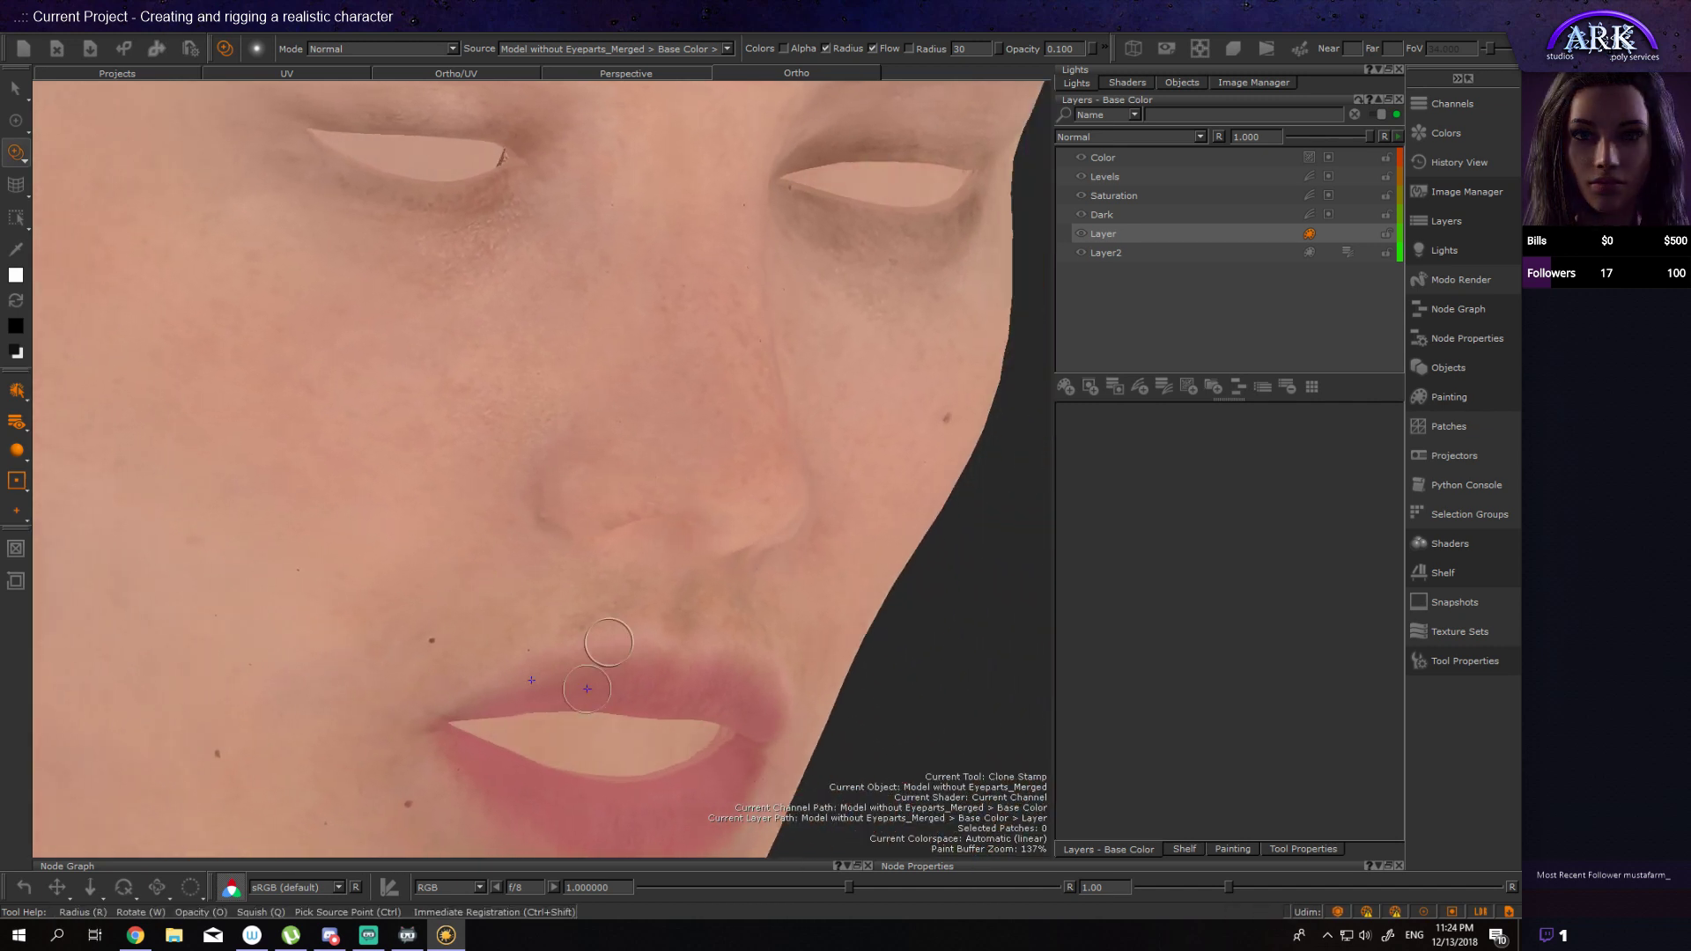
Step: Clone nearby skin along the dark crease at the outer edge of the character's right nostril and bake the stroke
{"action": "right_click_drag", "start_coordinate": [432, 525], "coordinate": [551, 639], "text": "alt"}
{"action": "left_click_drag", "start_coordinate": [550, 638], "coordinate": [508, 642], "text": "alt"}
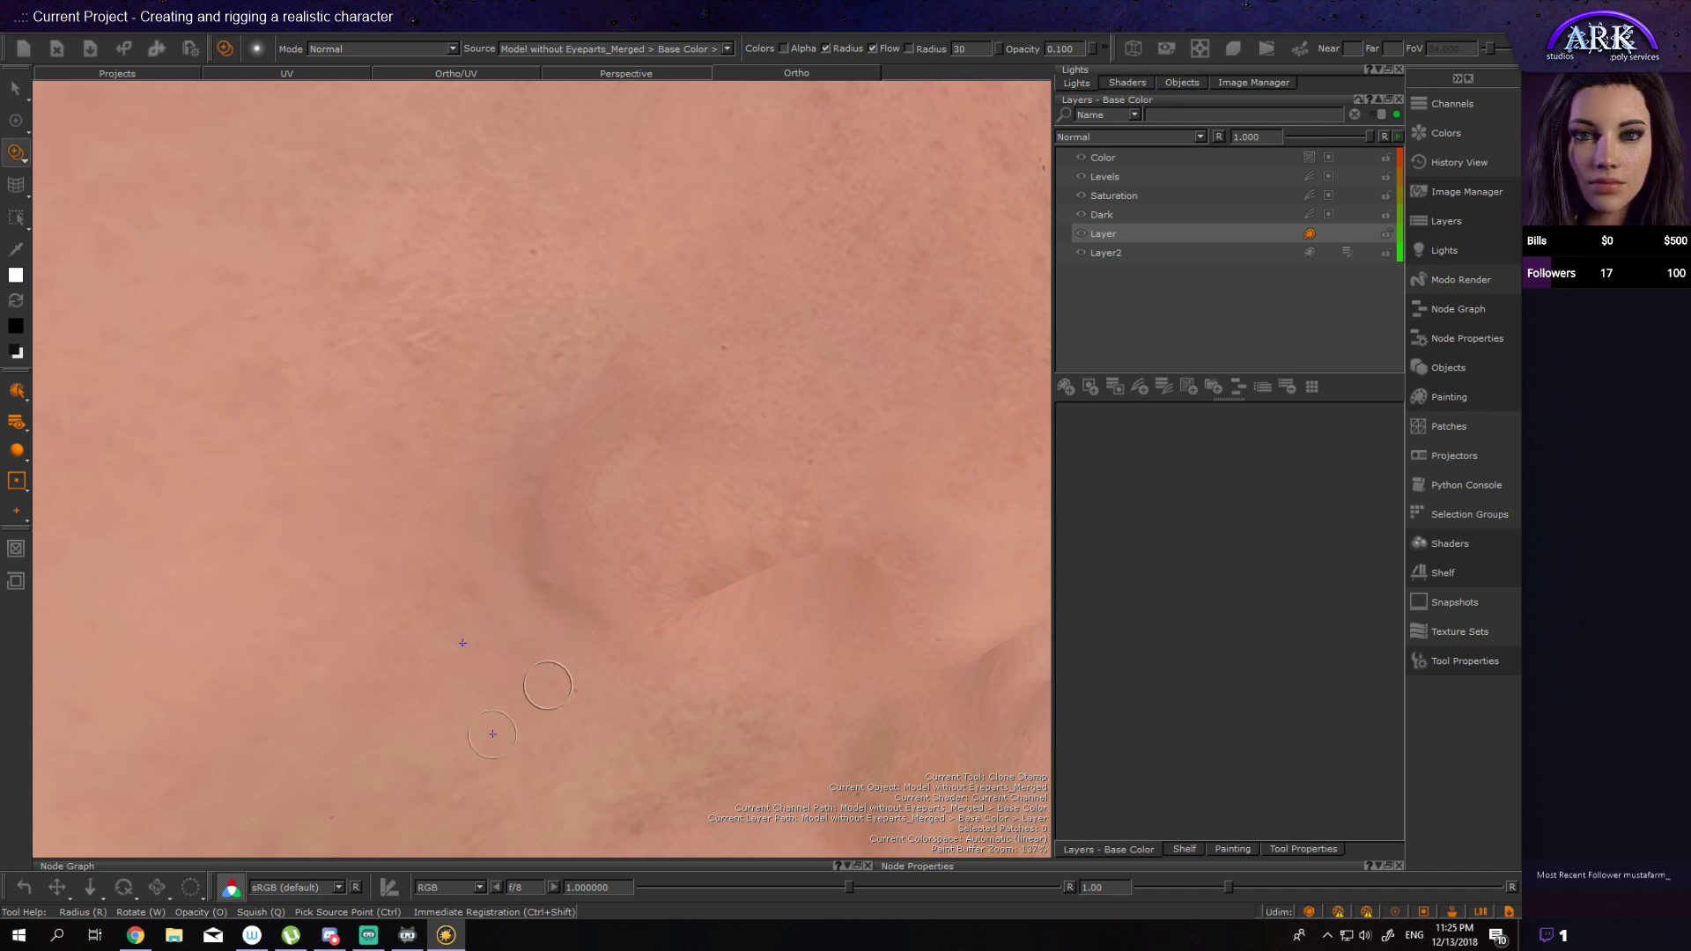
{"action": "mouse_move", "coordinate": [498, 516]}
{"action": "left_mouse_down"}
{"action": "mouse_move", "coordinate": [608, 666]}
{"action": "mouse_move", "coordinate": [605, 627]}
{"action": "left_mouse_up"}
{"action": "key", "text": "b"}
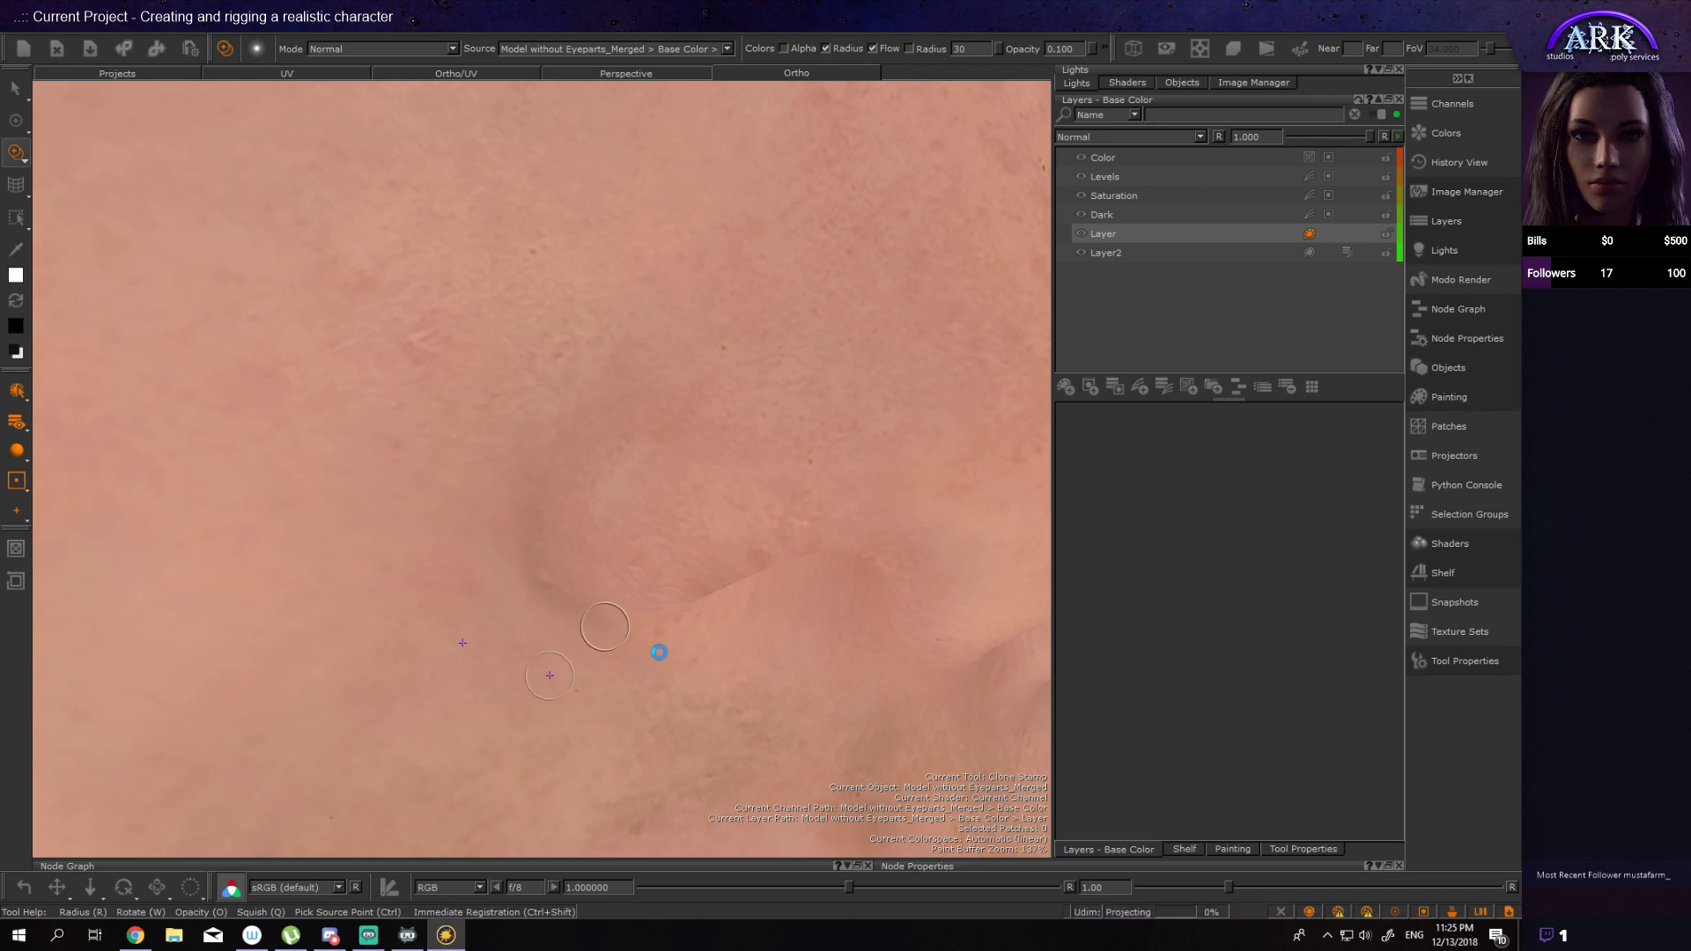
Step: Compare the character's right cheek and jaw with the Saturation layer hidden and shown
{"action": "right_click_drag", "start_coordinate": [702, 653], "coordinate": [400, 631], "text": "alt"}
{"action": "mouse_move", "coordinate": [399, 630]}
{"action": "left_mouse_down", "text": "alt"}
{"action": "mouse_move", "coordinate": [724, 664]}
{"action": "mouse_move", "coordinate": [325, 584]}
{"action": "mouse_move", "coordinate": [329, 639]}
{"action": "mouse_move", "coordinate": [880, 740]}
{"action": "mouse_move", "coordinate": [853, 683]}
{"action": "mouse_move", "coordinate": [219, 235]}
{"action": "mouse_move", "coordinate": [186, 265]}
{"action": "mouse_move", "coordinate": [755, 683]}
{"action": "mouse_move", "coordinate": [855, 553]}
{"action": "mouse_move", "coordinate": [64, 215]}
{"action": "mouse_move", "coordinate": [134, 450]}
{"action": "mouse_move", "coordinate": [140, 378]}
{"action": "mouse_move", "coordinate": [189, 378]}
{"action": "mouse_move", "coordinate": [58, 368]}
{"action": "mouse_move", "coordinate": [241, 355]}
{"action": "mouse_move", "coordinate": [102, 317]}
{"action": "mouse_move", "coordinate": [109, 302]}
{"action": "left_mouse_up", "text": "alt"}
{"action": "right_click_drag", "start_coordinate": [287, 427], "coordinate": [376, 487], "text": "alt"}
{"action": "left_click_drag", "start_coordinate": [376, 487], "coordinate": [689, 443], "text": "alt"}
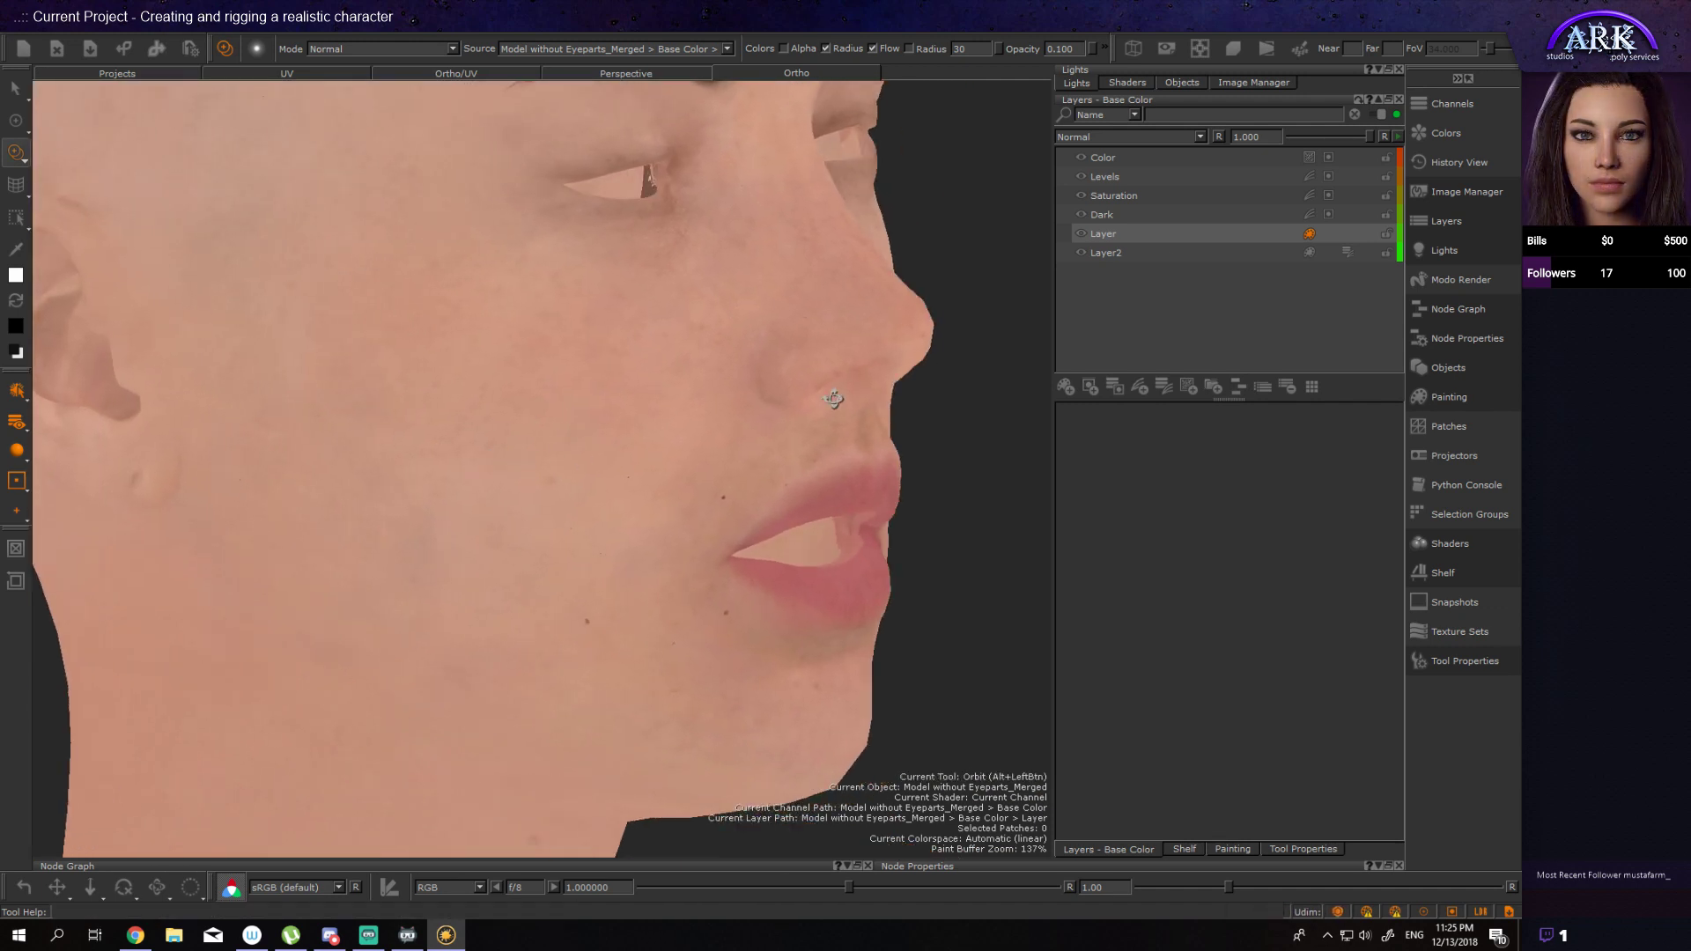
{"action": "left_click", "coordinate": [1081, 196]}
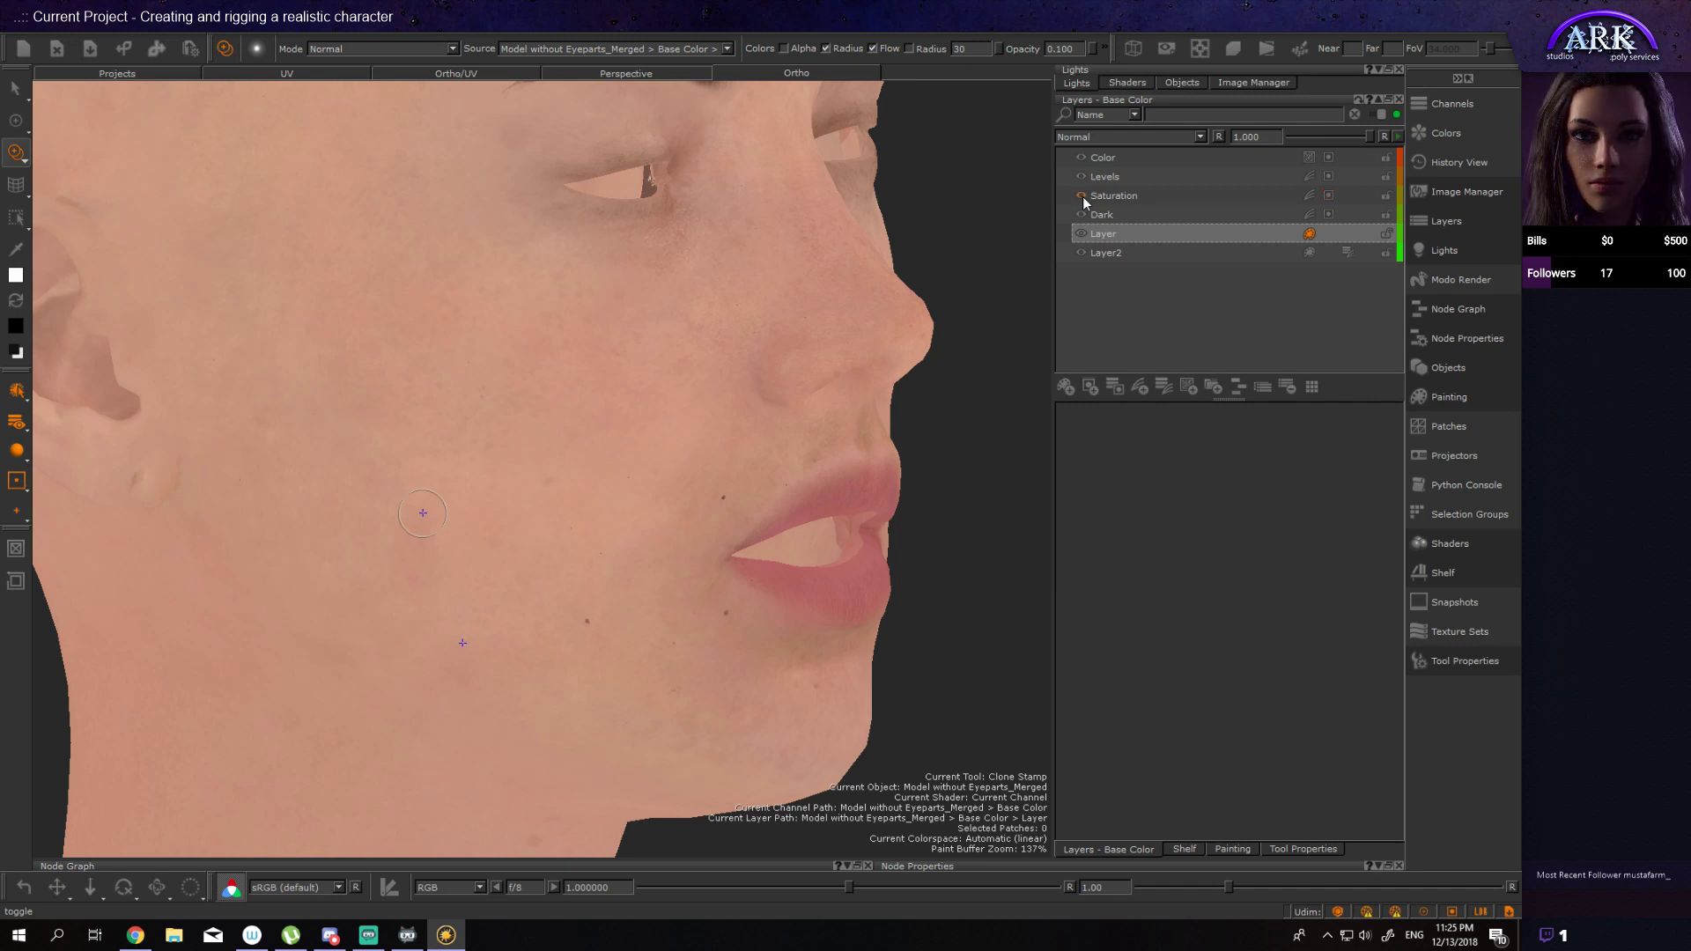
{"action": "left_click", "coordinate": [1082, 199]}
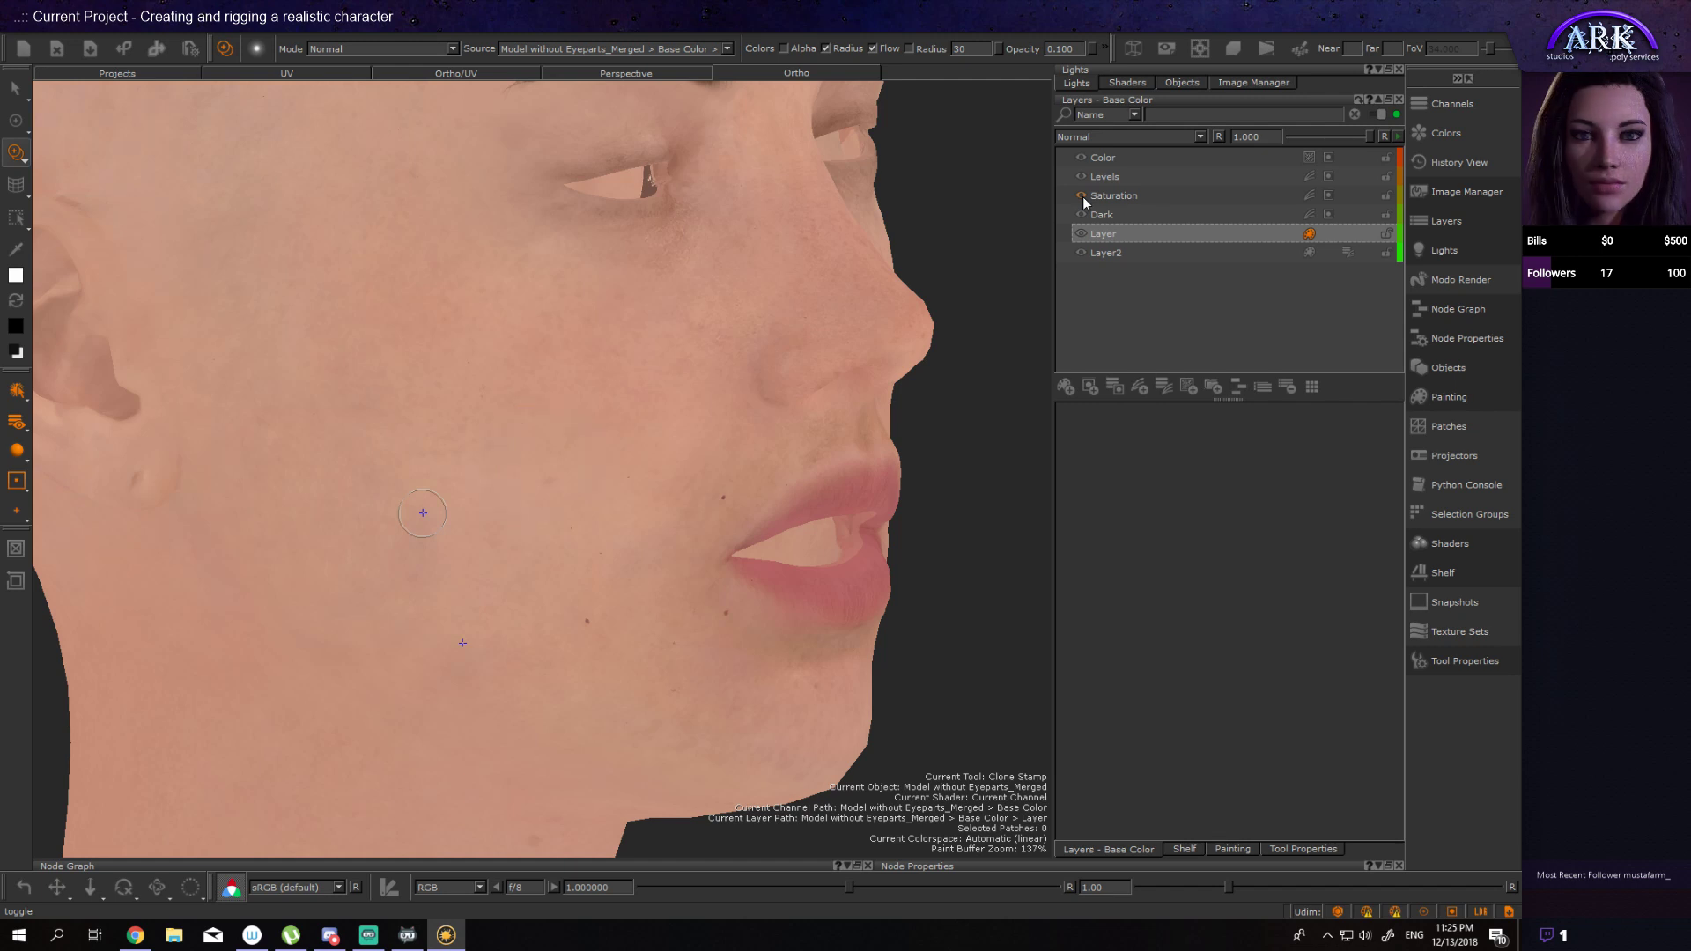
Step: Paint black on the Saturation layer's mask over the right cheek with the Paint tool, using radius 64 and opacity 0.230
{"action": "left_click", "coordinate": [1329, 195]}
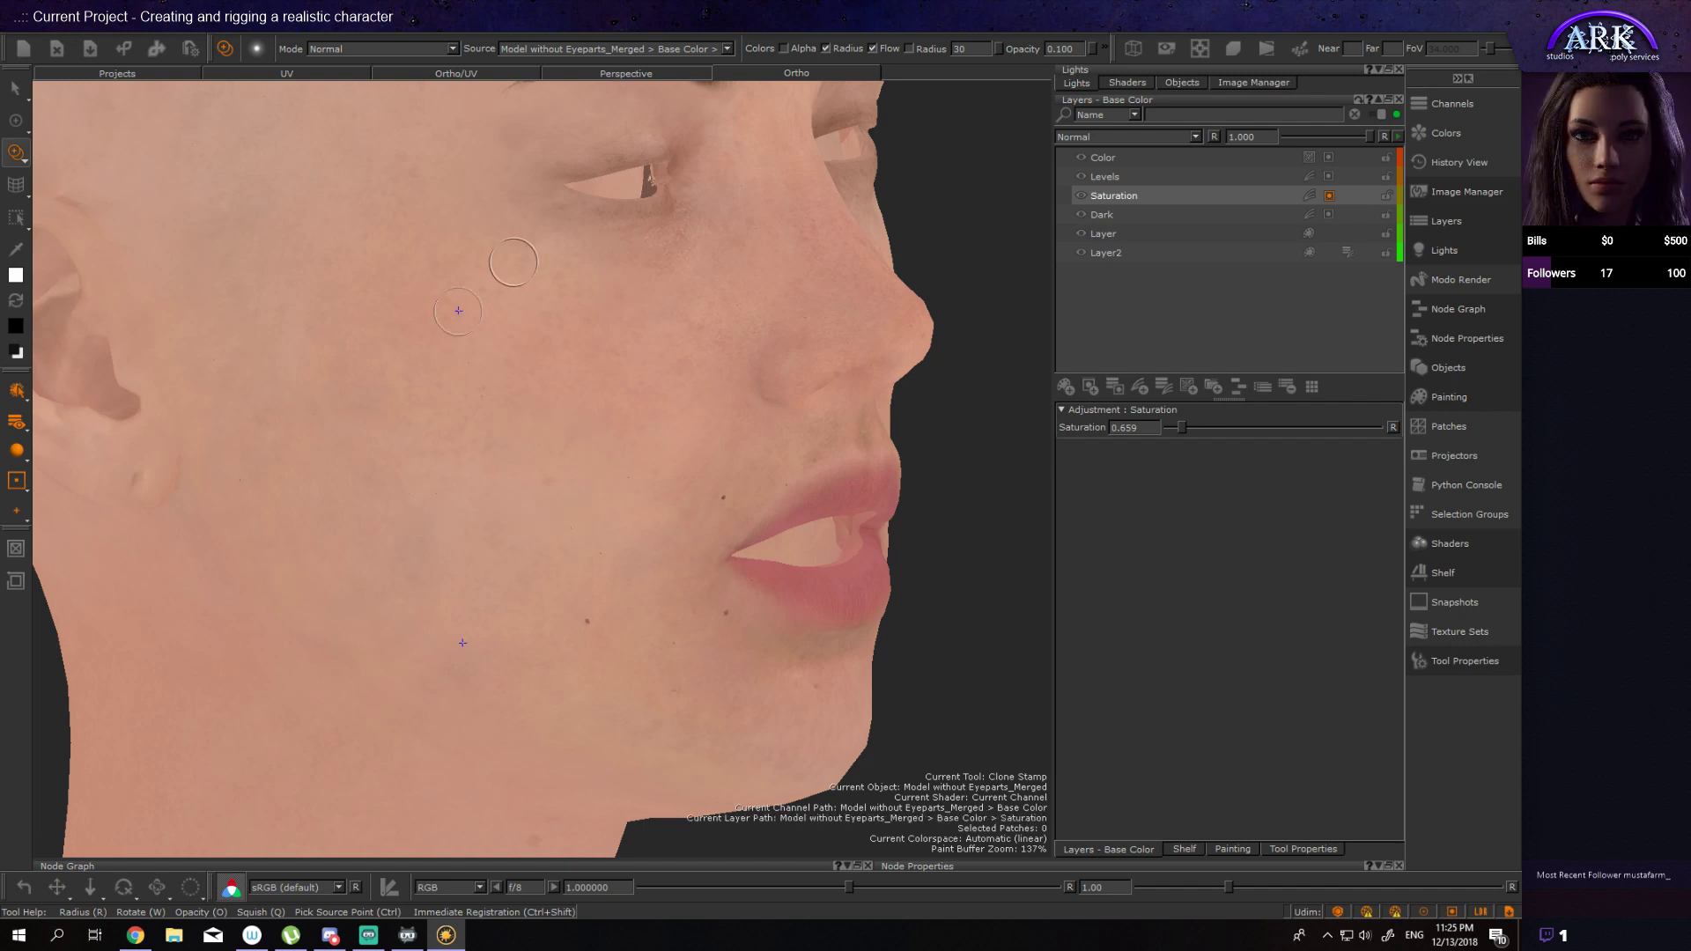
{"action": "middle_click_drag", "start_coordinate": [575, 352], "coordinate": [610, 359], "text": "alt"}
{"action": "left_click", "coordinate": [16, 120]}
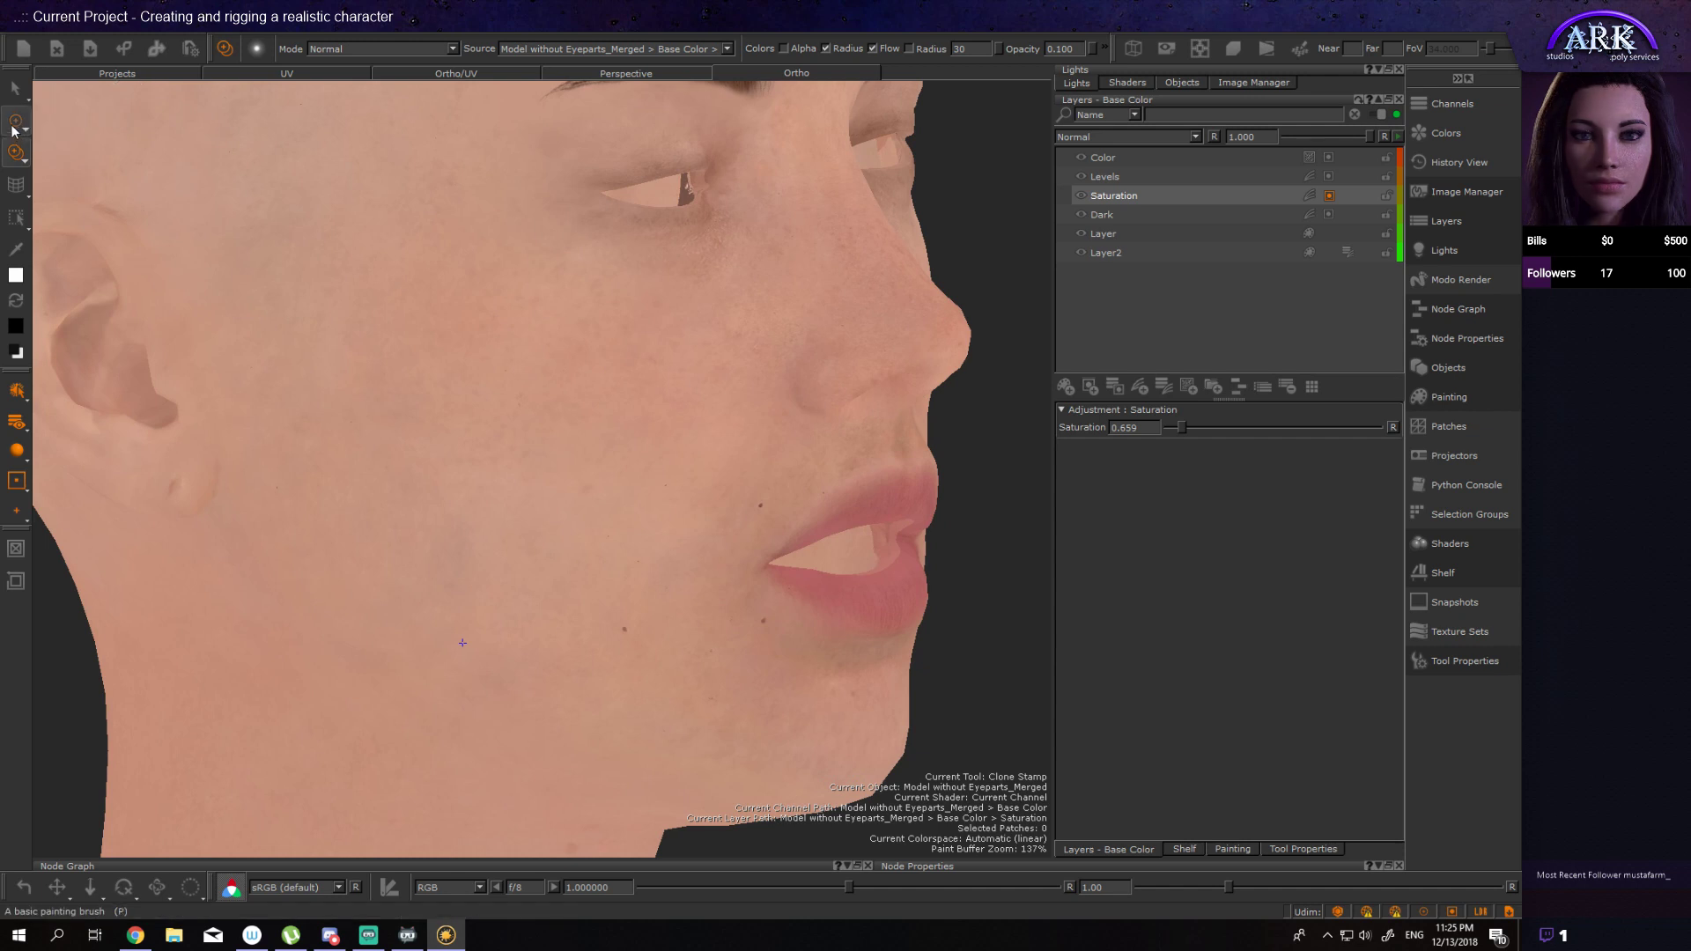
{"action": "key", "text": "p"}
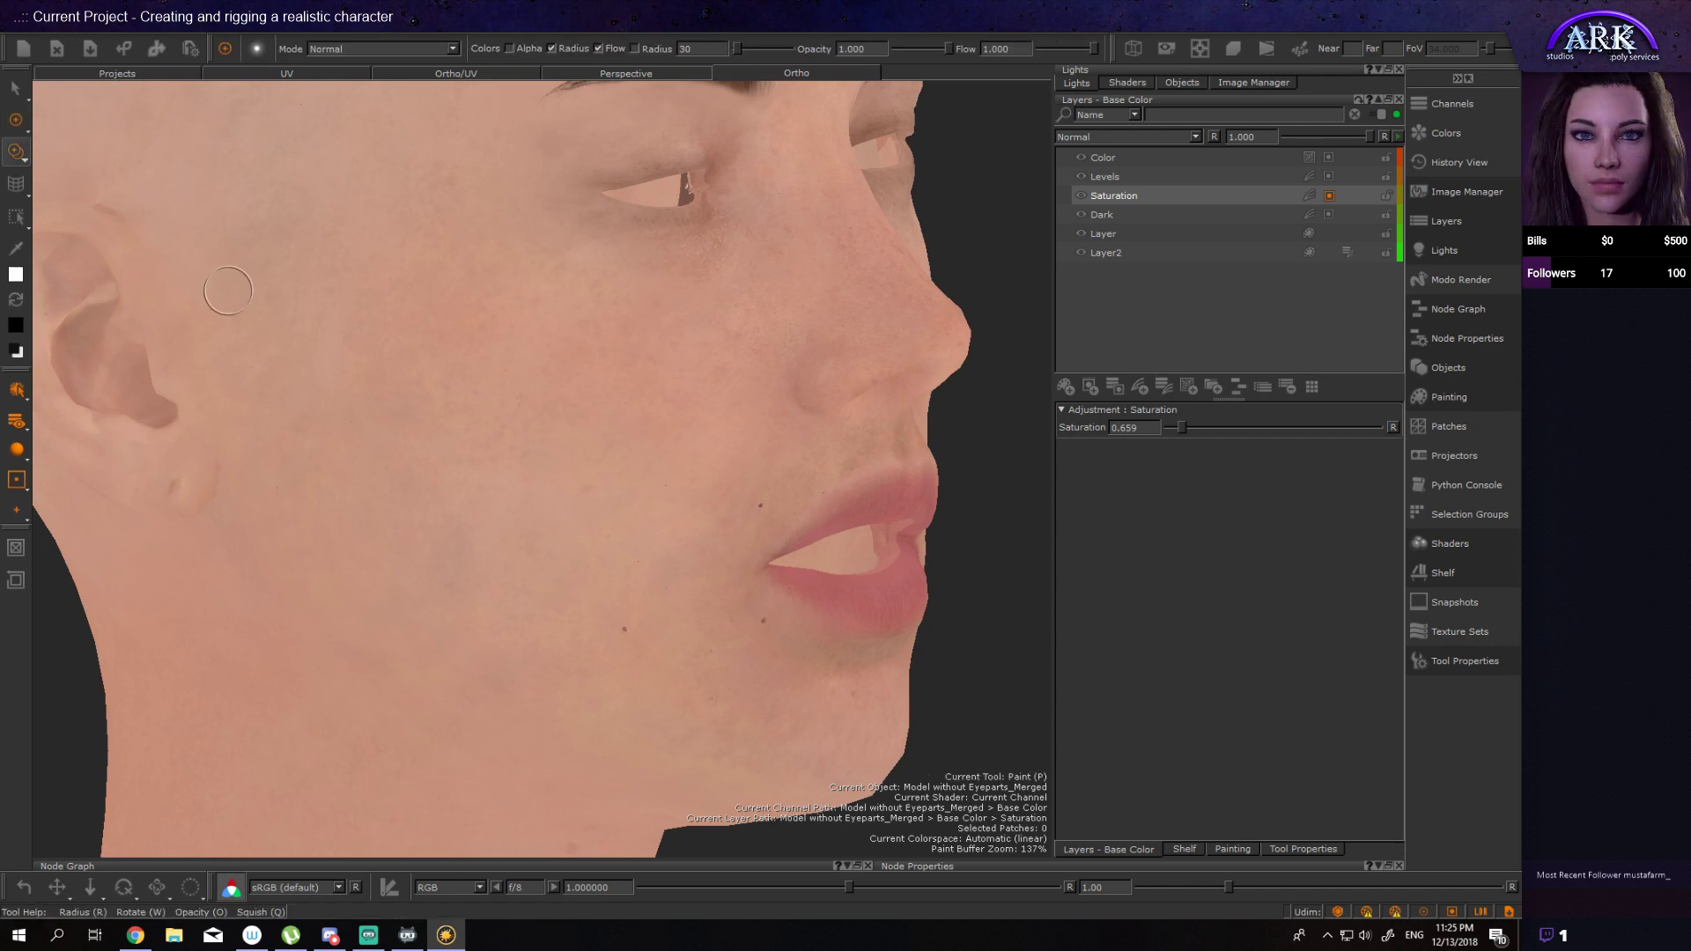
{"action": "left_click", "coordinate": [16, 300]}
{"action": "key", "text": "r"}
{"action": "left_click_drag", "start_coordinate": [584, 577], "coordinate": [615, 576]}
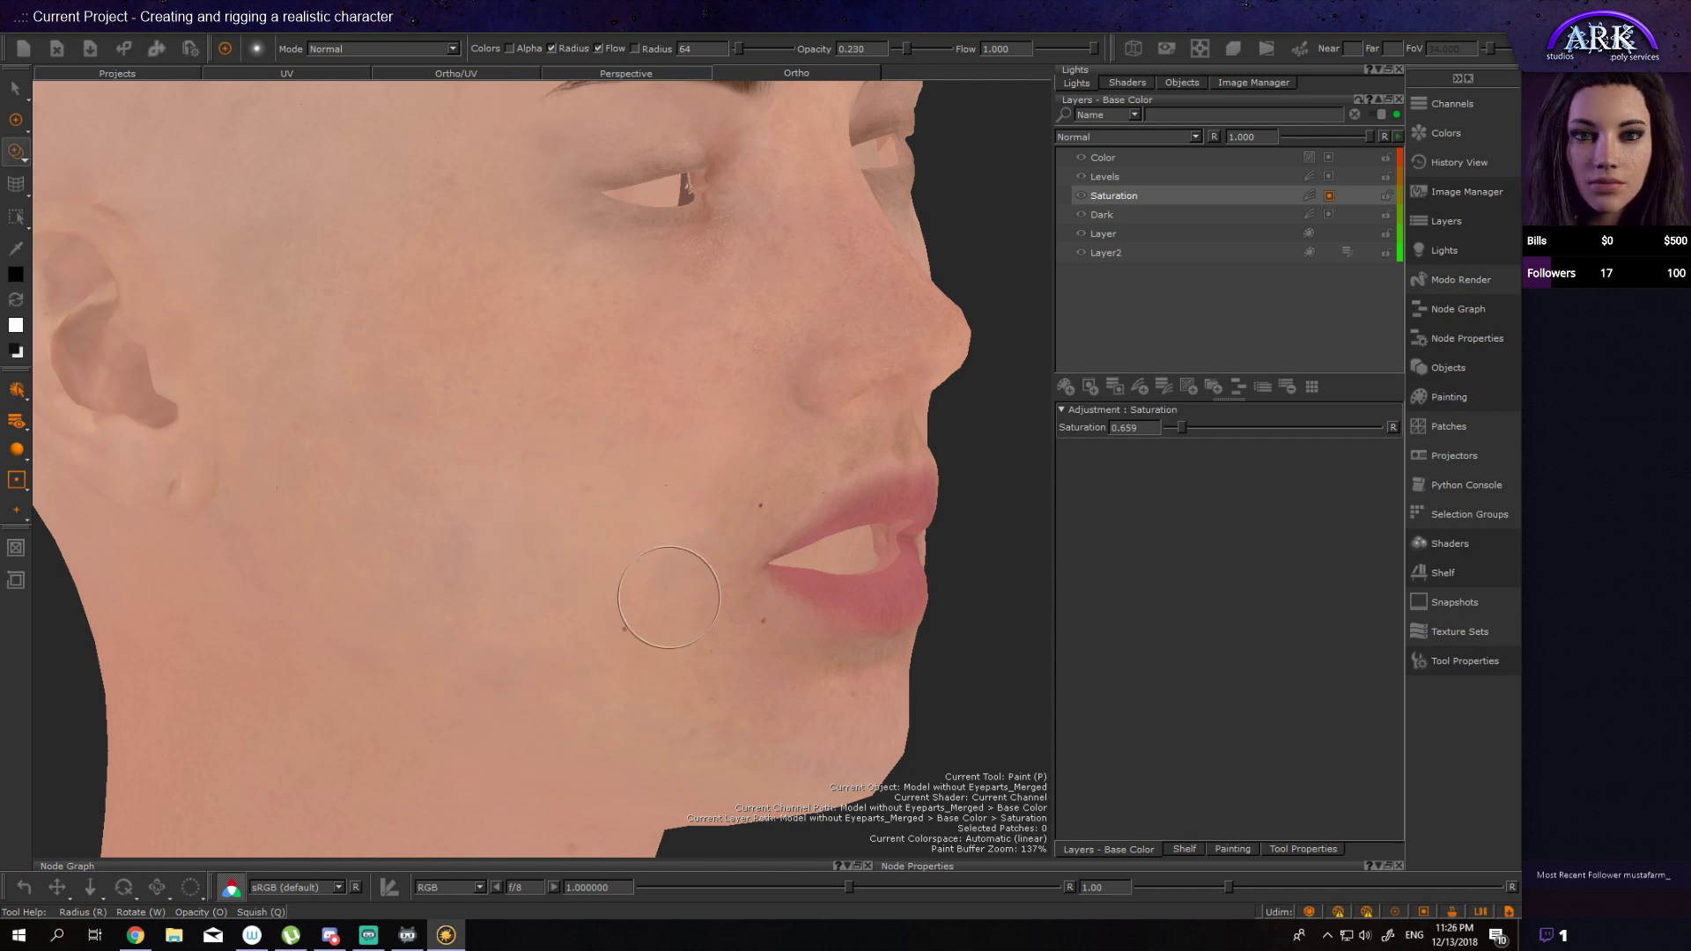
Step: Reduce the brush to radius 31 and opacity 0.100 for finer touch-ups of the Saturation mask on the right cheek
{"action": "key", "text": "r"}
{"action": "left_click_drag", "start_coordinate": [668, 571], "coordinate": [639, 572]}
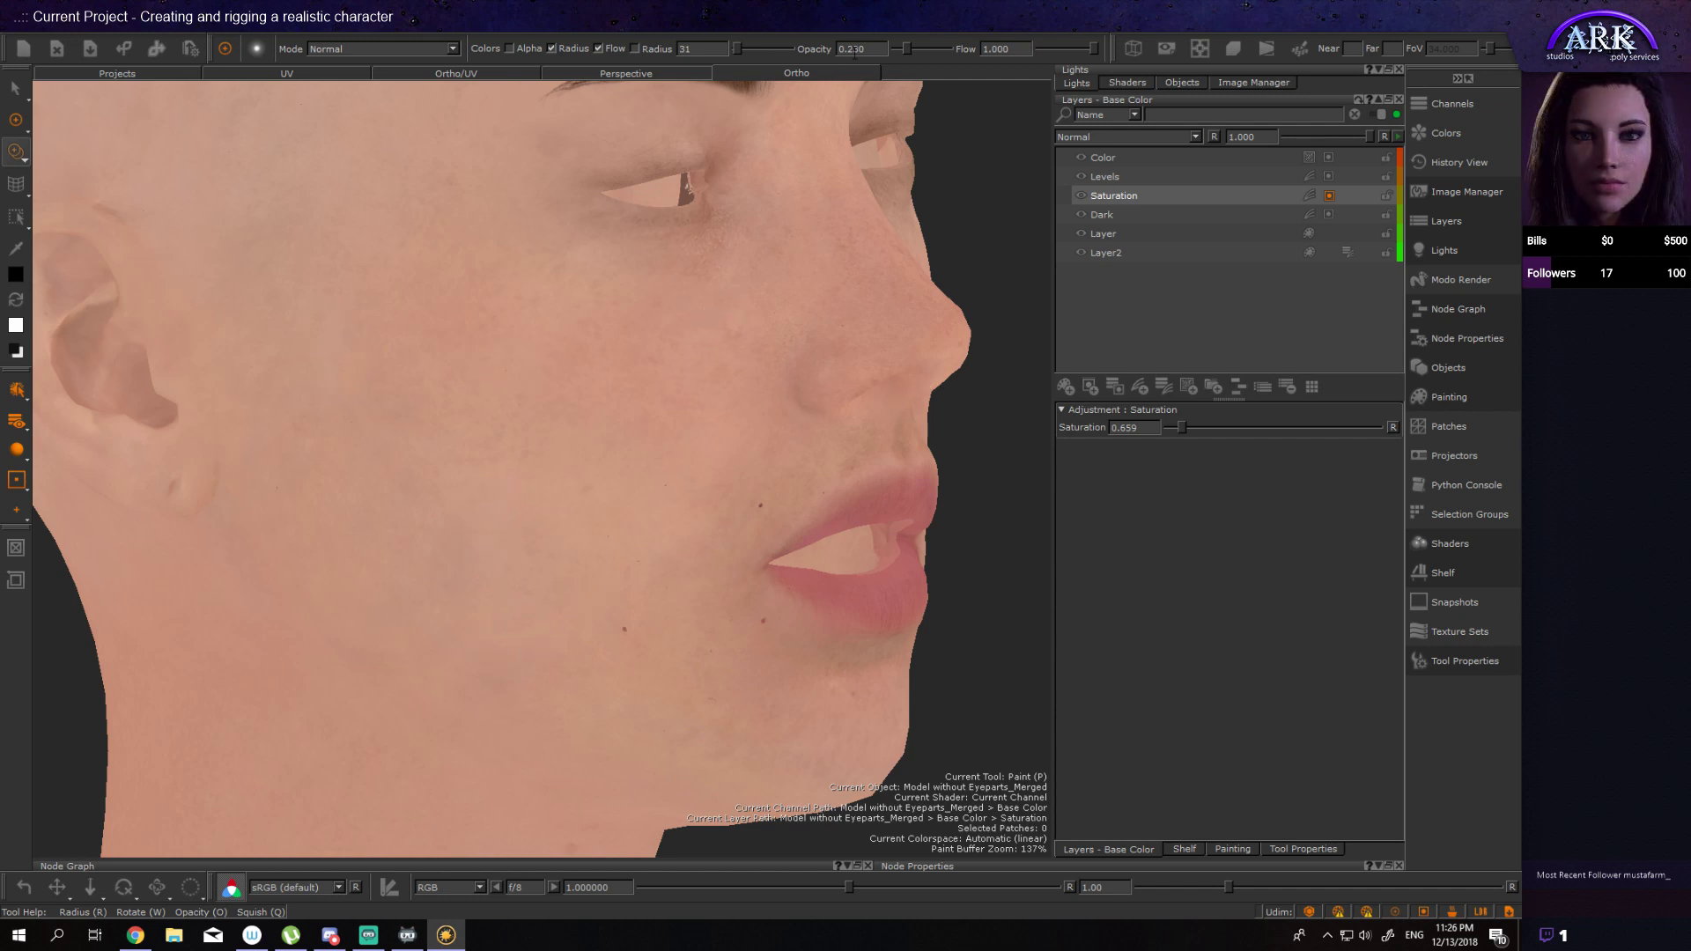
{"action": "key", "text": "Return"}
{"action": "left_click_drag", "start_coordinate": [565, 613], "coordinate": [627, 607], "text": "alt"}
{"action": "mouse_move", "coordinate": [442, 593]}
{"action": "right_mouse_down", "text": "alt"}
{"action": "mouse_move", "coordinate": [457, 608]}
{"action": "mouse_move", "coordinate": [439, 616]}
{"action": "right_mouse_up", "text": "alt"}
{"action": "mouse_move", "coordinate": [440, 615]}
{"action": "left_mouse_down", "text": "alt"}
{"action": "mouse_move", "coordinate": [256, 593]}
{"action": "mouse_move", "coordinate": [340, 592]}
{"action": "left_mouse_up", "text": "alt"}
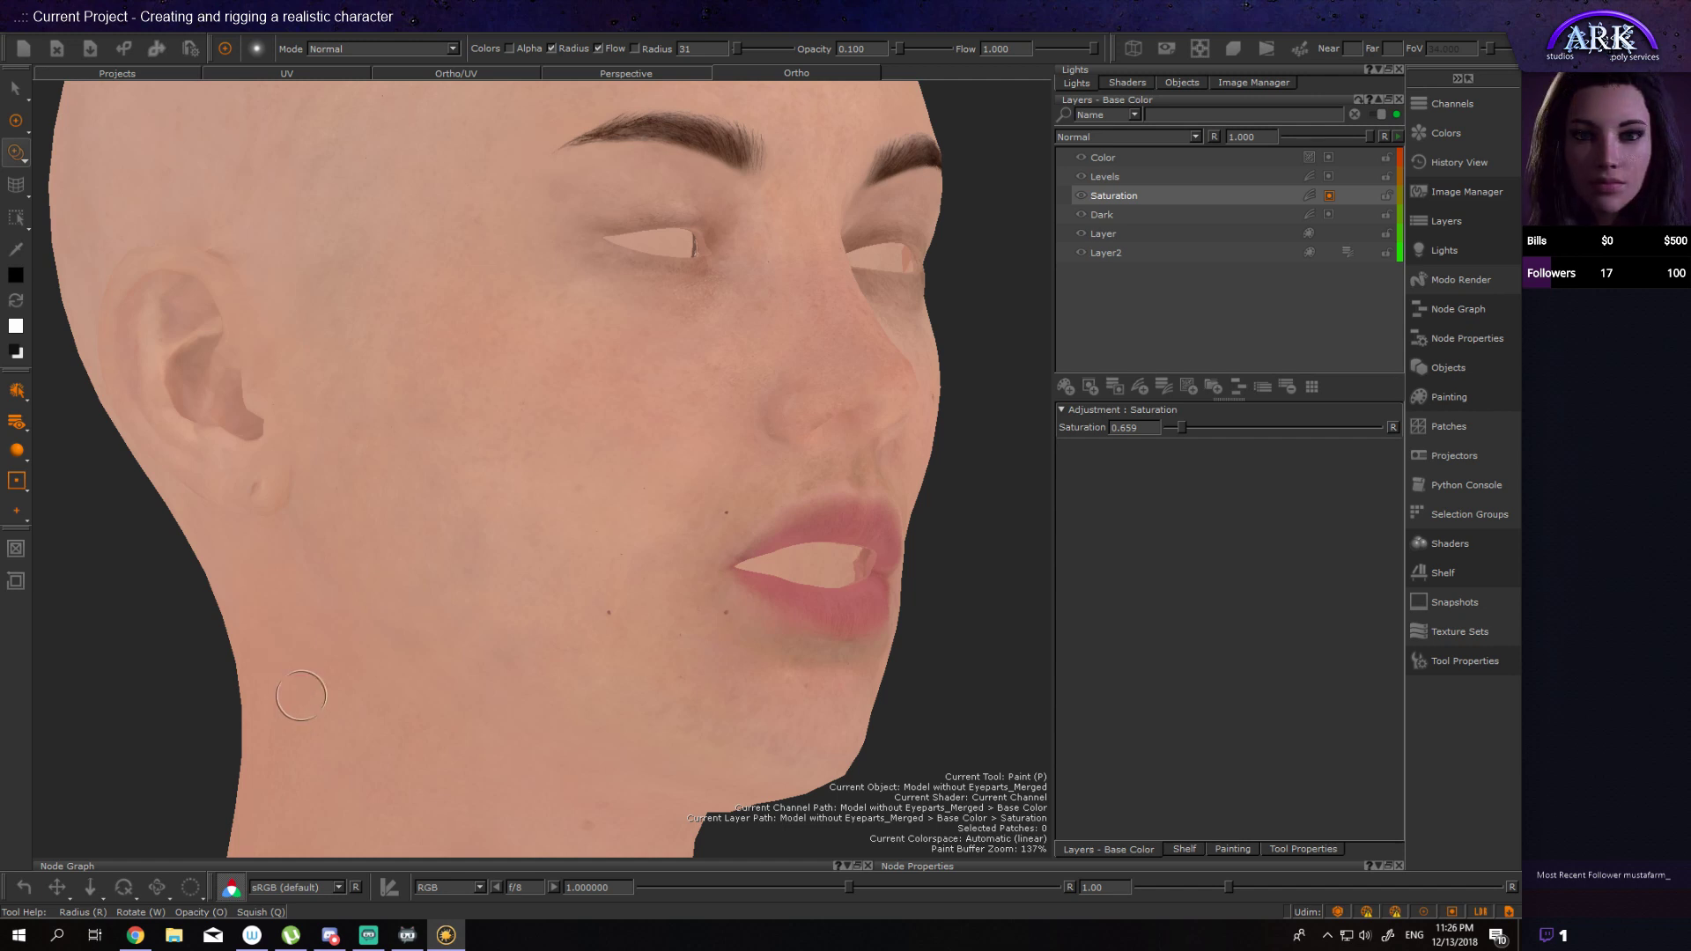
Step: Dab faint black onto the Saturation mask along the jaw and below the right mouth corner, baking the strokes
{"action": "middle_click_drag", "start_coordinate": [577, 589], "coordinate": [616, 609], "text": "alt"}
{"action": "left_click_drag", "start_coordinate": [476, 553], "coordinate": [517, 555], "text": "alt"}
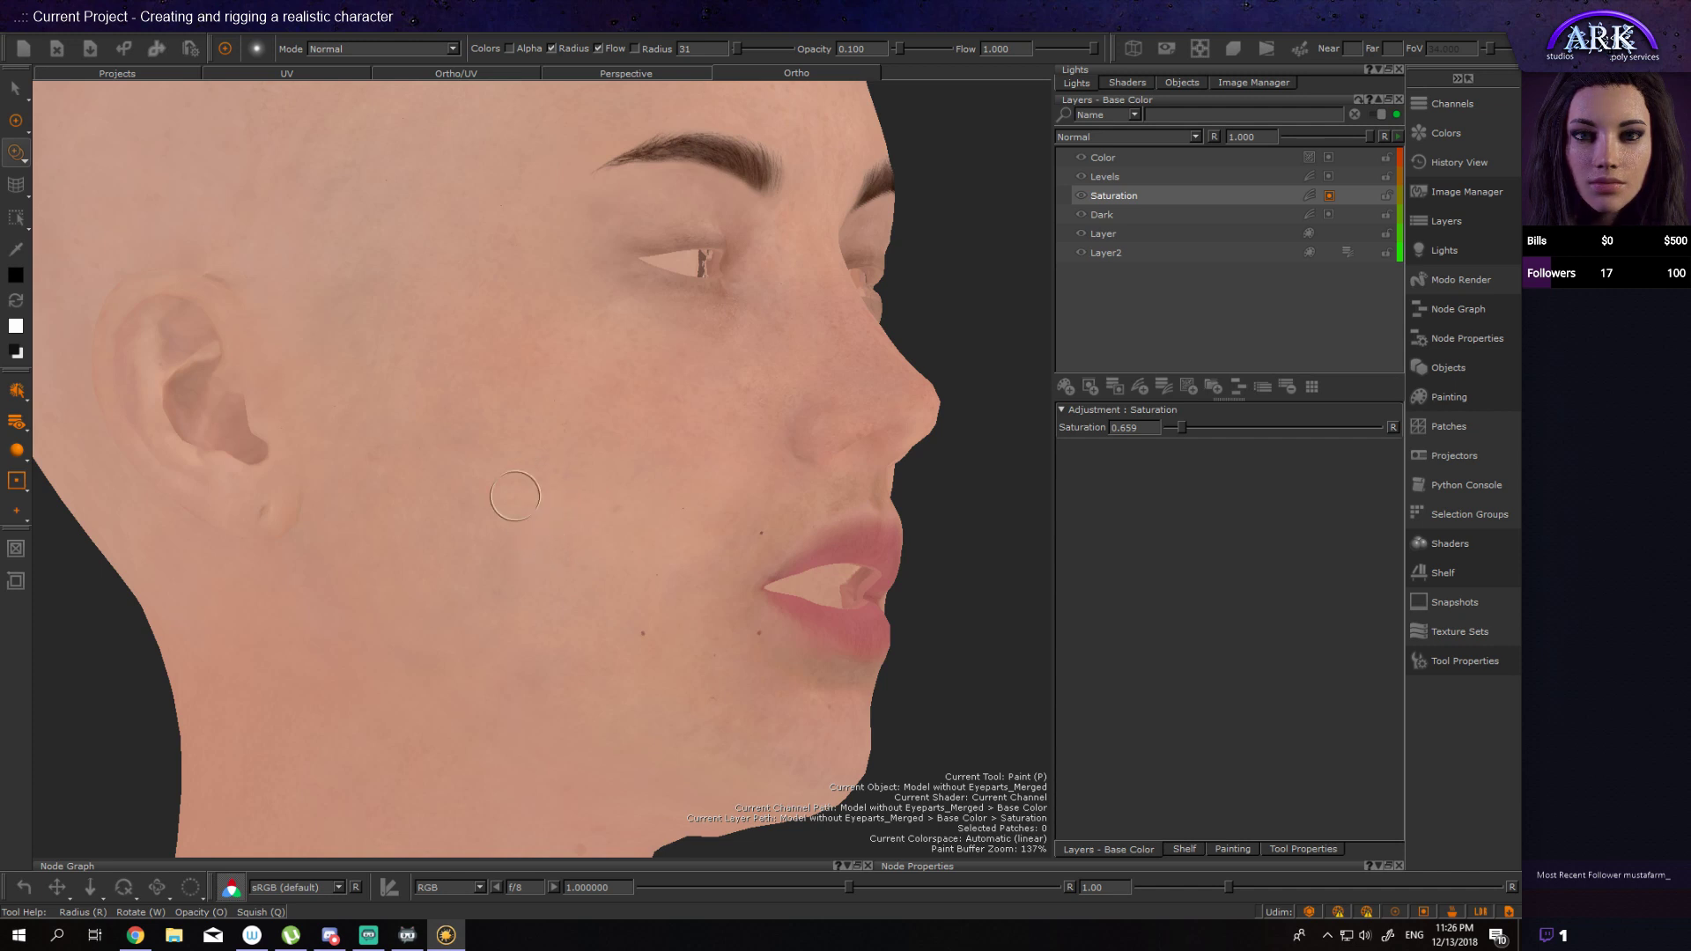
{"action": "left_click", "coordinate": [729, 661]}
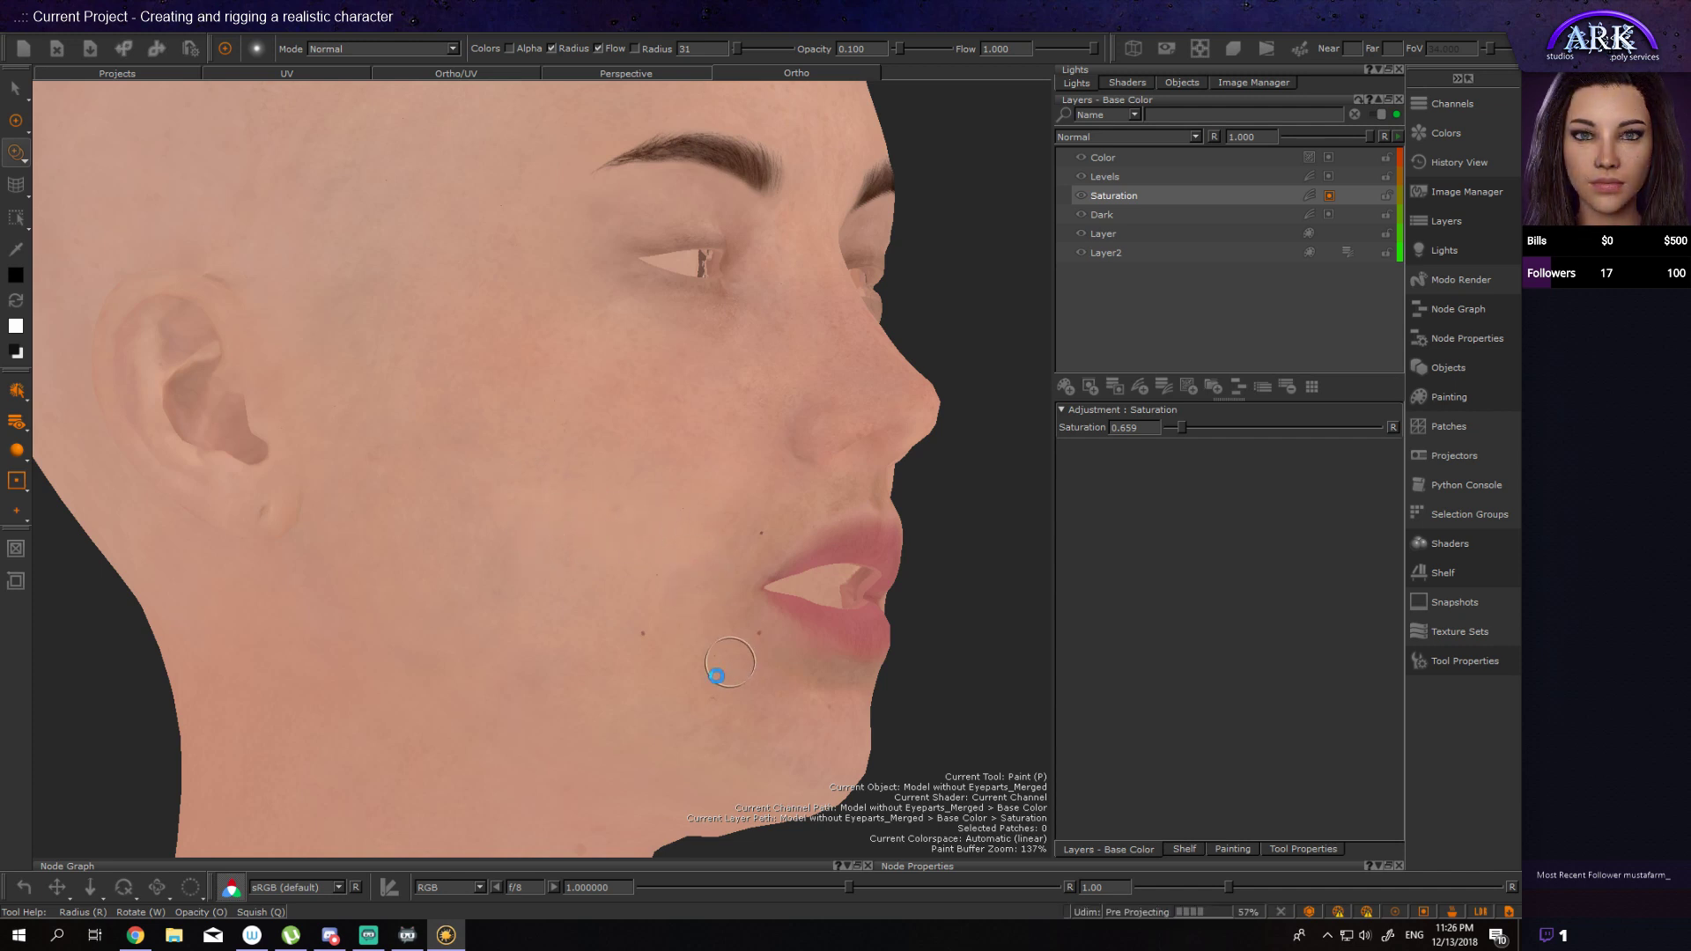
{"action": "mouse_move", "coordinate": [670, 555]}
{"action": "left_mouse_down", "text": "alt"}
{"action": "mouse_move", "coordinate": [709, 593]}
{"action": "mouse_move", "coordinate": [770, 573]}
{"action": "mouse_move", "coordinate": [532, 573]}
{"action": "mouse_move", "coordinate": [603, 532]}
{"action": "left_mouse_up", "text": "alt"}
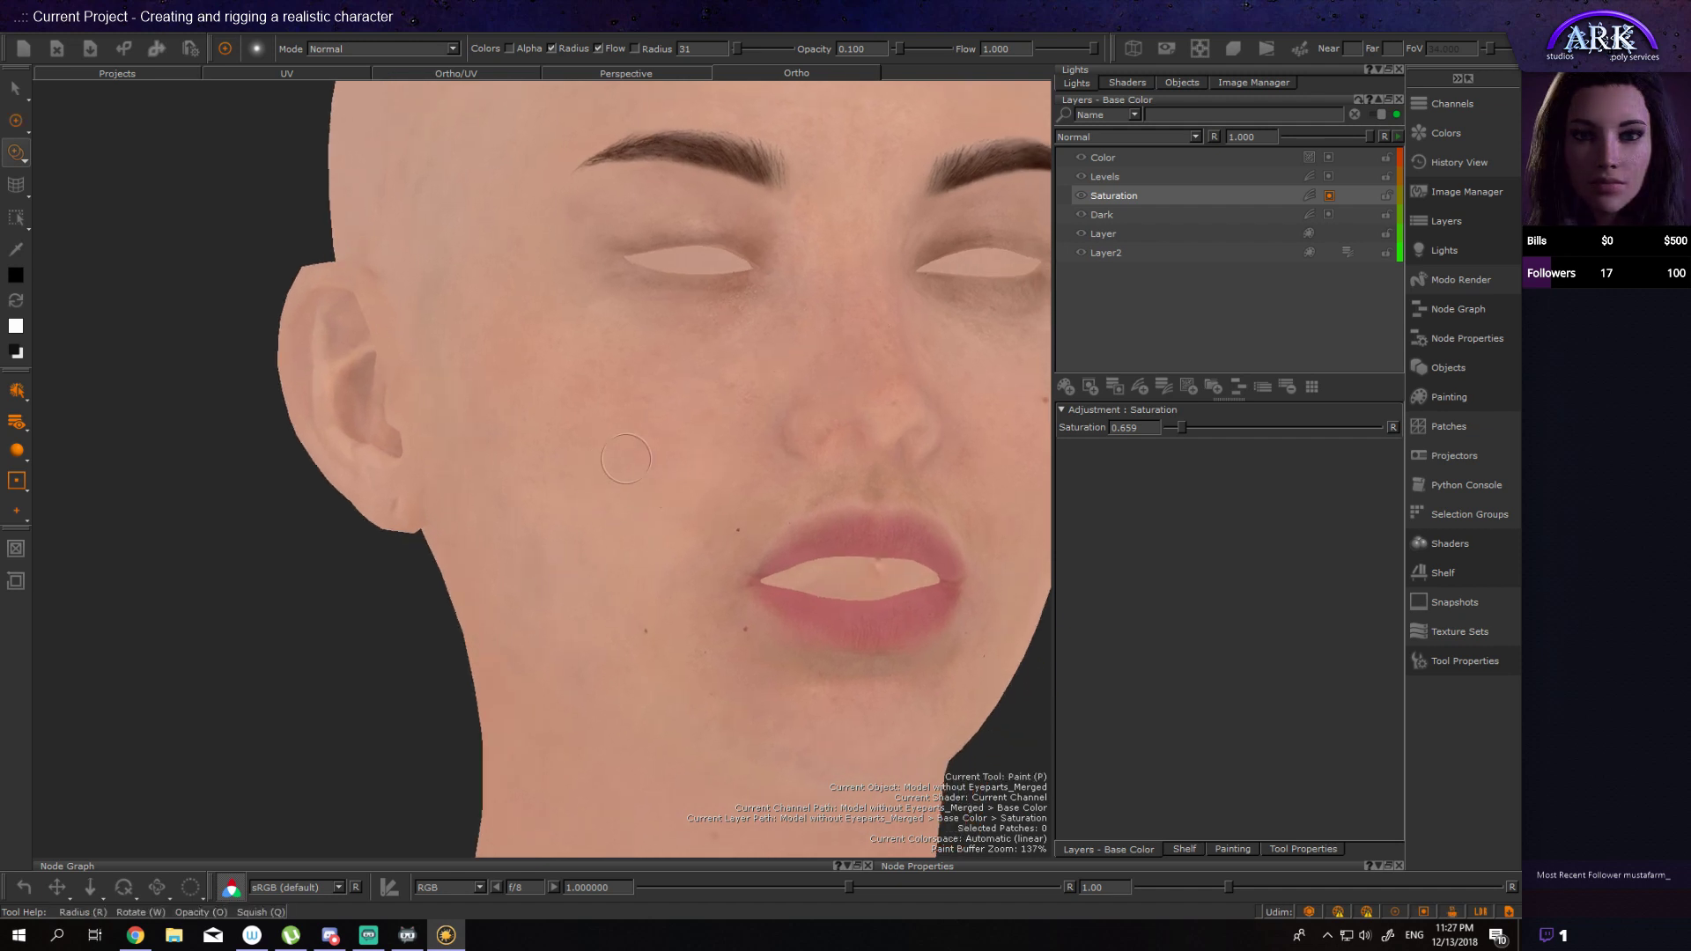
{"action": "left_click", "coordinate": [724, 641]}
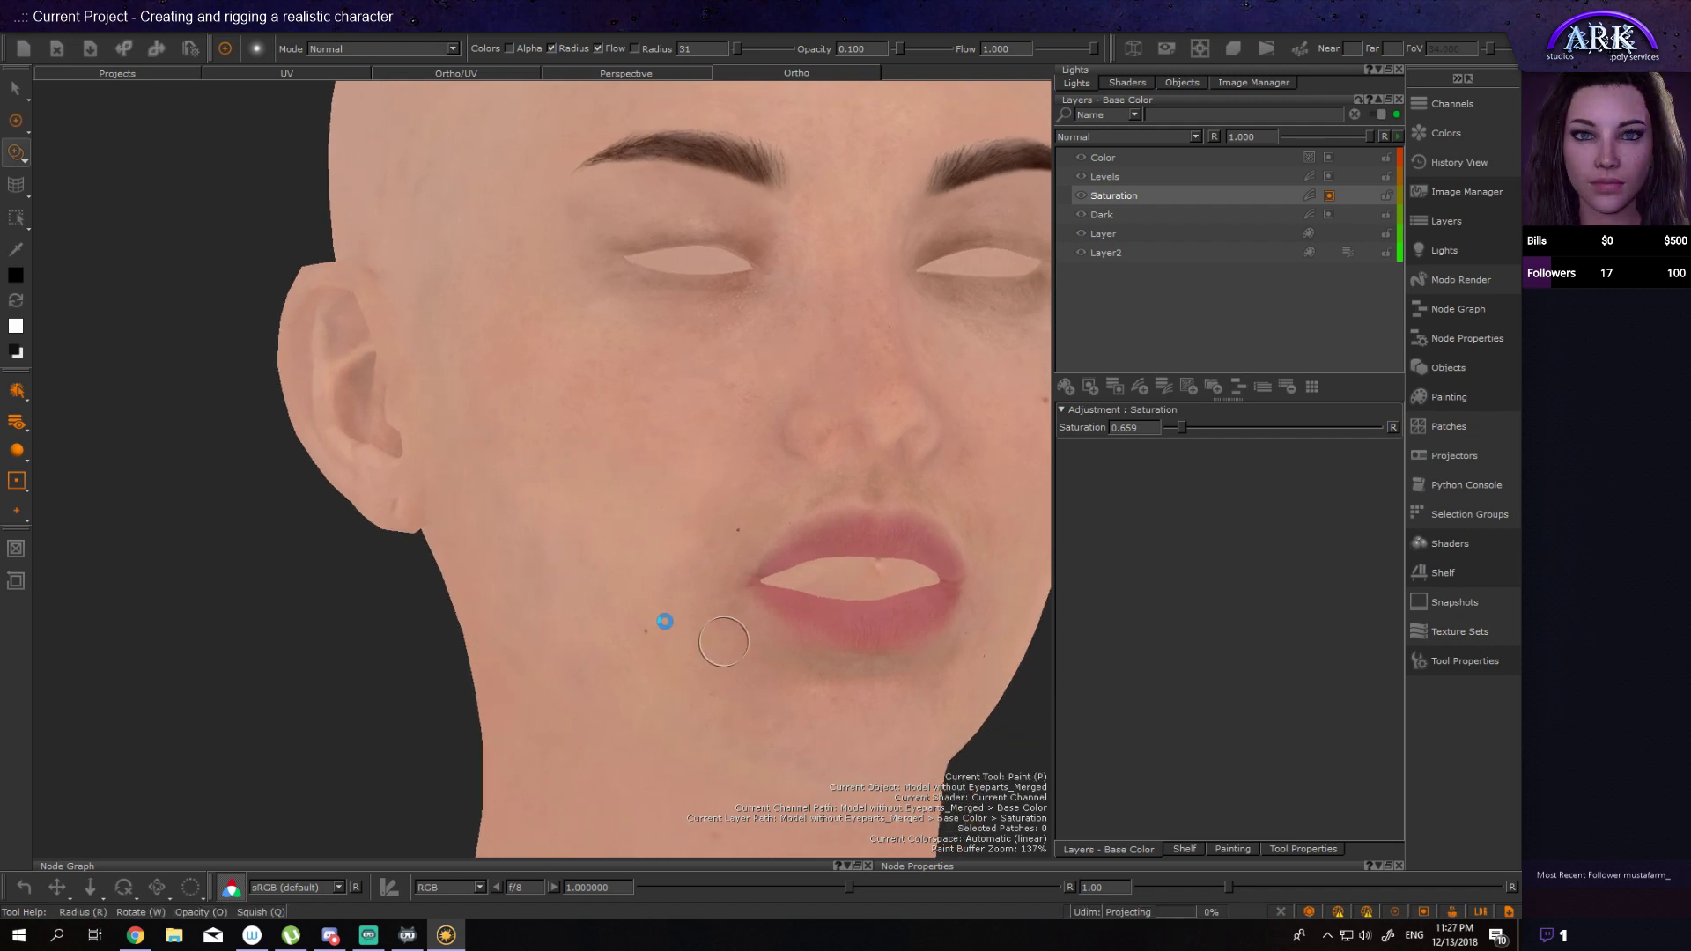
{"action": "left_click", "coordinate": [649, 649]}
Step: Paint white at opacity 0.140 on the Color layer's mask over the discolored skin between the nose and upper lip
{"action": "left_click_drag", "start_coordinate": [667, 683], "coordinate": [440, 598], "text": "alt"}
{"action": "middle_click_drag", "start_coordinate": [452, 615], "coordinate": [515, 670], "text": "alt"}
{"action": "mouse_move", "coordinate": [515, 669]}
{"action": "left_mouse_down", "text": "alt"}
{"action": "mouse_move", "coordinate": [494, 672]}
{"action": "mouse_move", "coordinate": [499, 653]}
{"action": "mouse_move", "coordinate": [499, 681]}
{"action": "left_mouse_up", "text": "alt"}
{"action": "right_click_drag", "start_coordinate": [499, 682], "coordinate": [652, 696], "text": "alt"}
{"action": "left_click_drag", "start_coordinate": [702, 632], "coordinate": [704, 645], "text": "alt"}
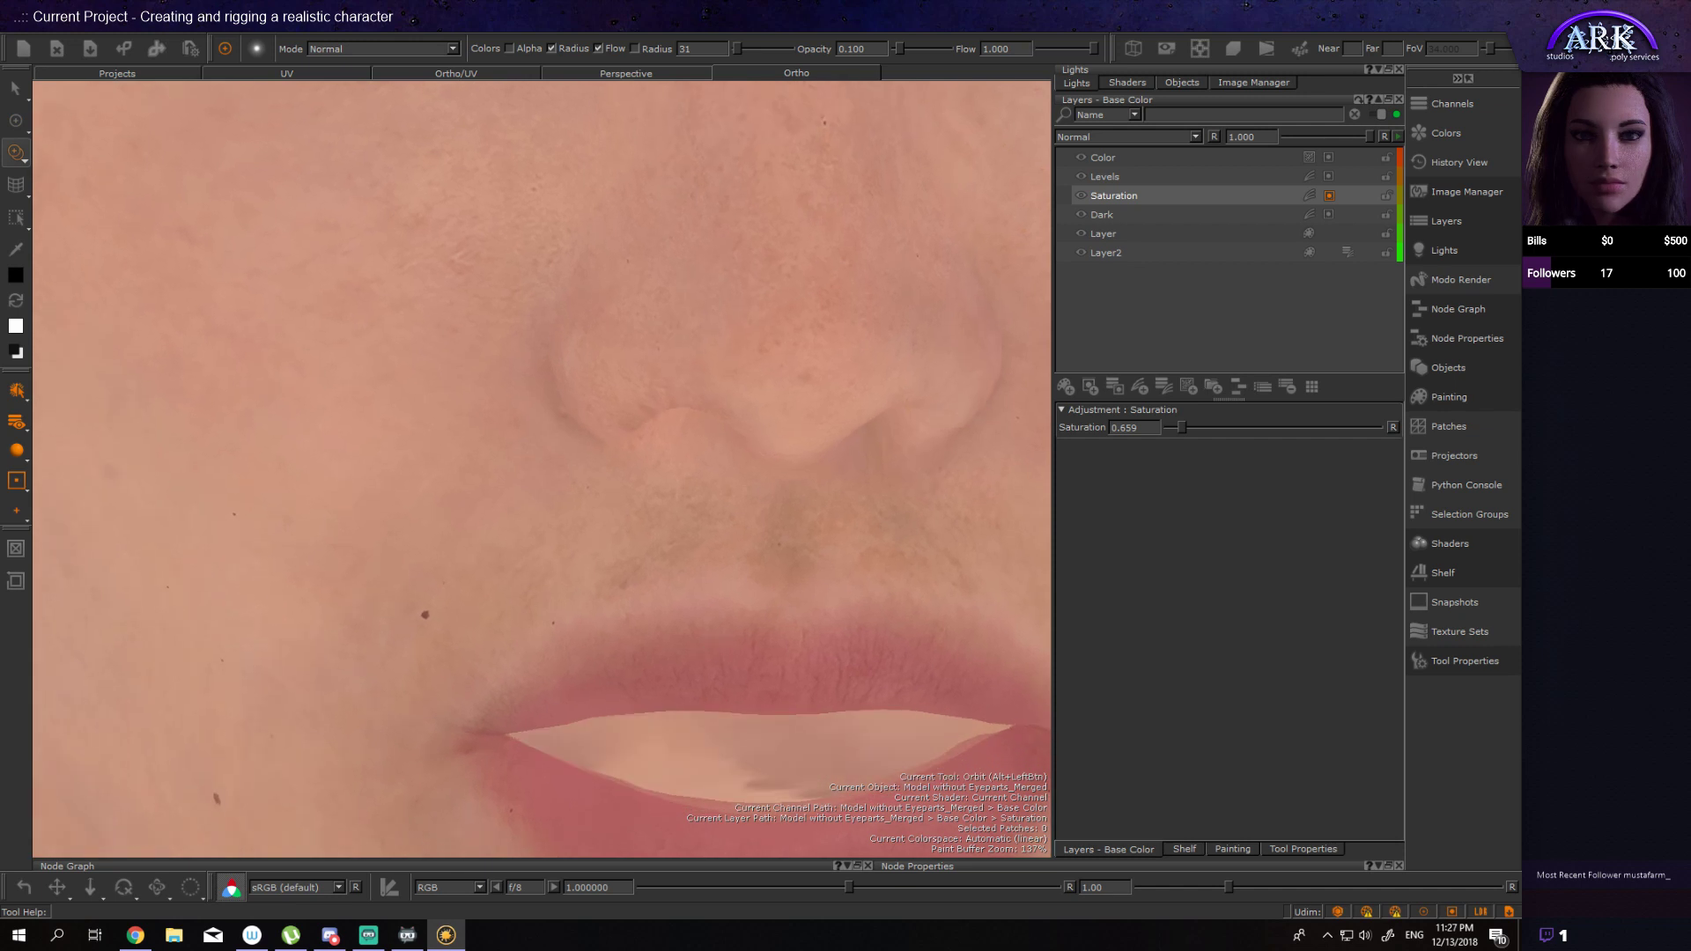
{"action": "middle_click_drag", "start_coordinate": [703, 645], "coordinate": [527, 604], "text": "alt"}
{"action": "left_click_drag", "start_coordinate": [560, 618], "coordinate": [563, 596], "text": "alt"}
{"action": "middle_click_drag", "start_coordinate": [460, 647], "coordinate": [378, 644], "text": "alt"}
{"action": "mouse_move", "coordinate": [452, 588]}
{"action": "left_mouse_down", "text": "alt"}
{"action": "mouse_move", "coordinate": [455, 605]}
{"action": "mouse_move", "coordinate": [456, 588]}
{"action": "left_mouse_up", "text": "alt"}
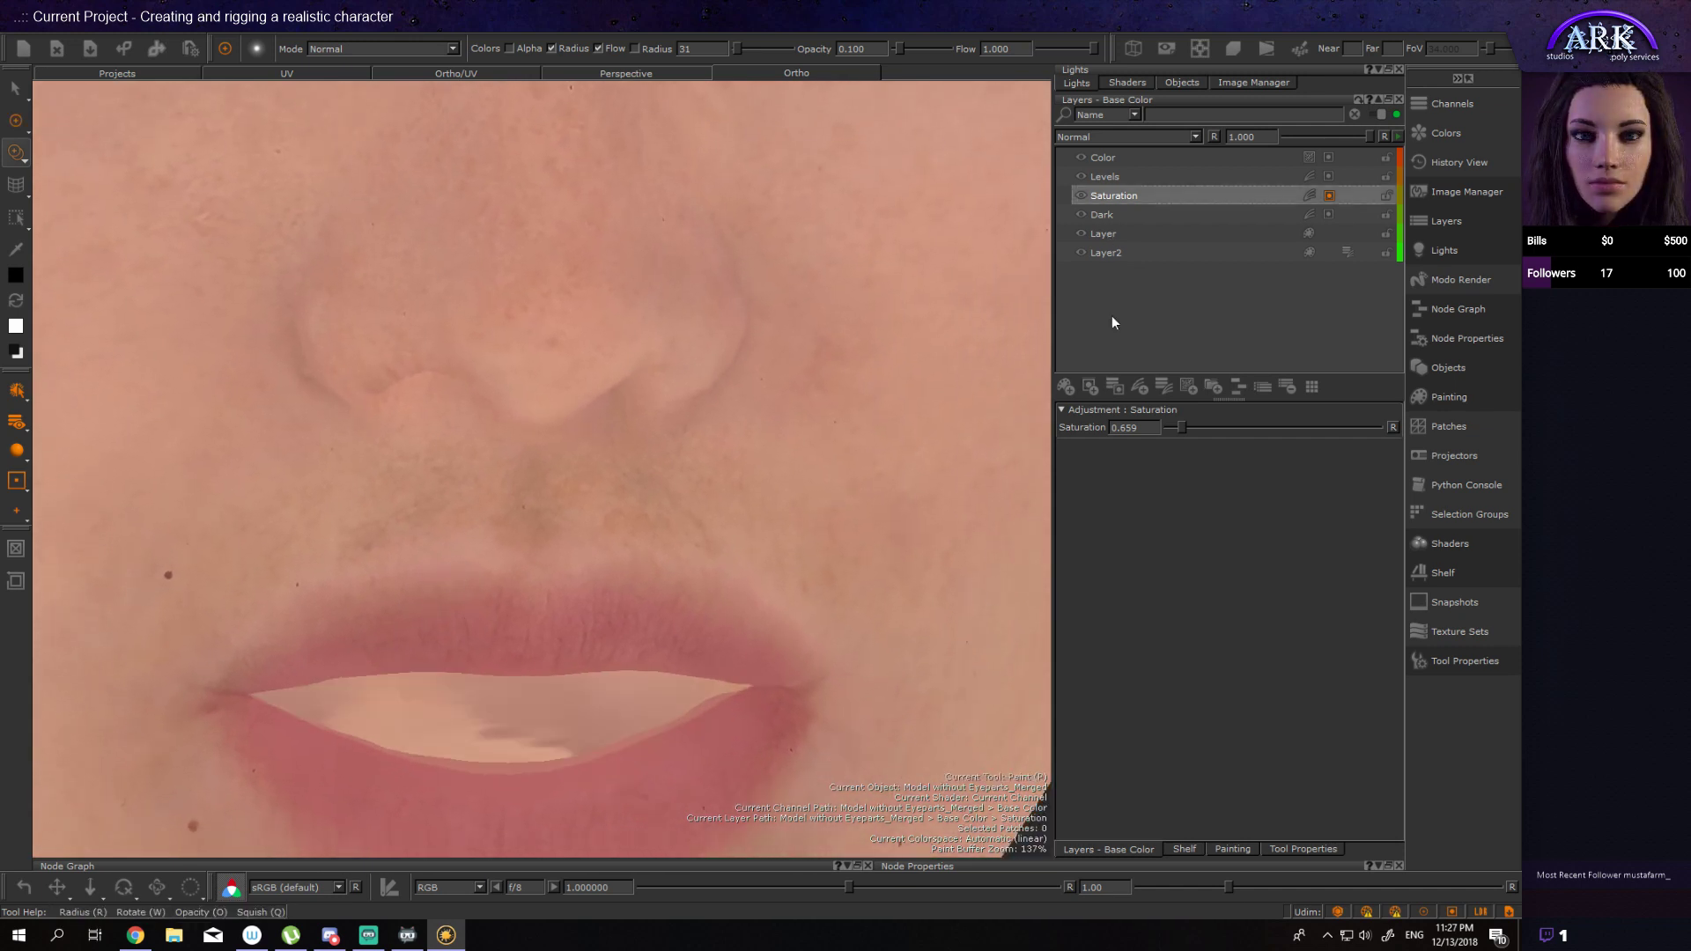
{"action": "left_click", "coordinate": [1308, 157]}
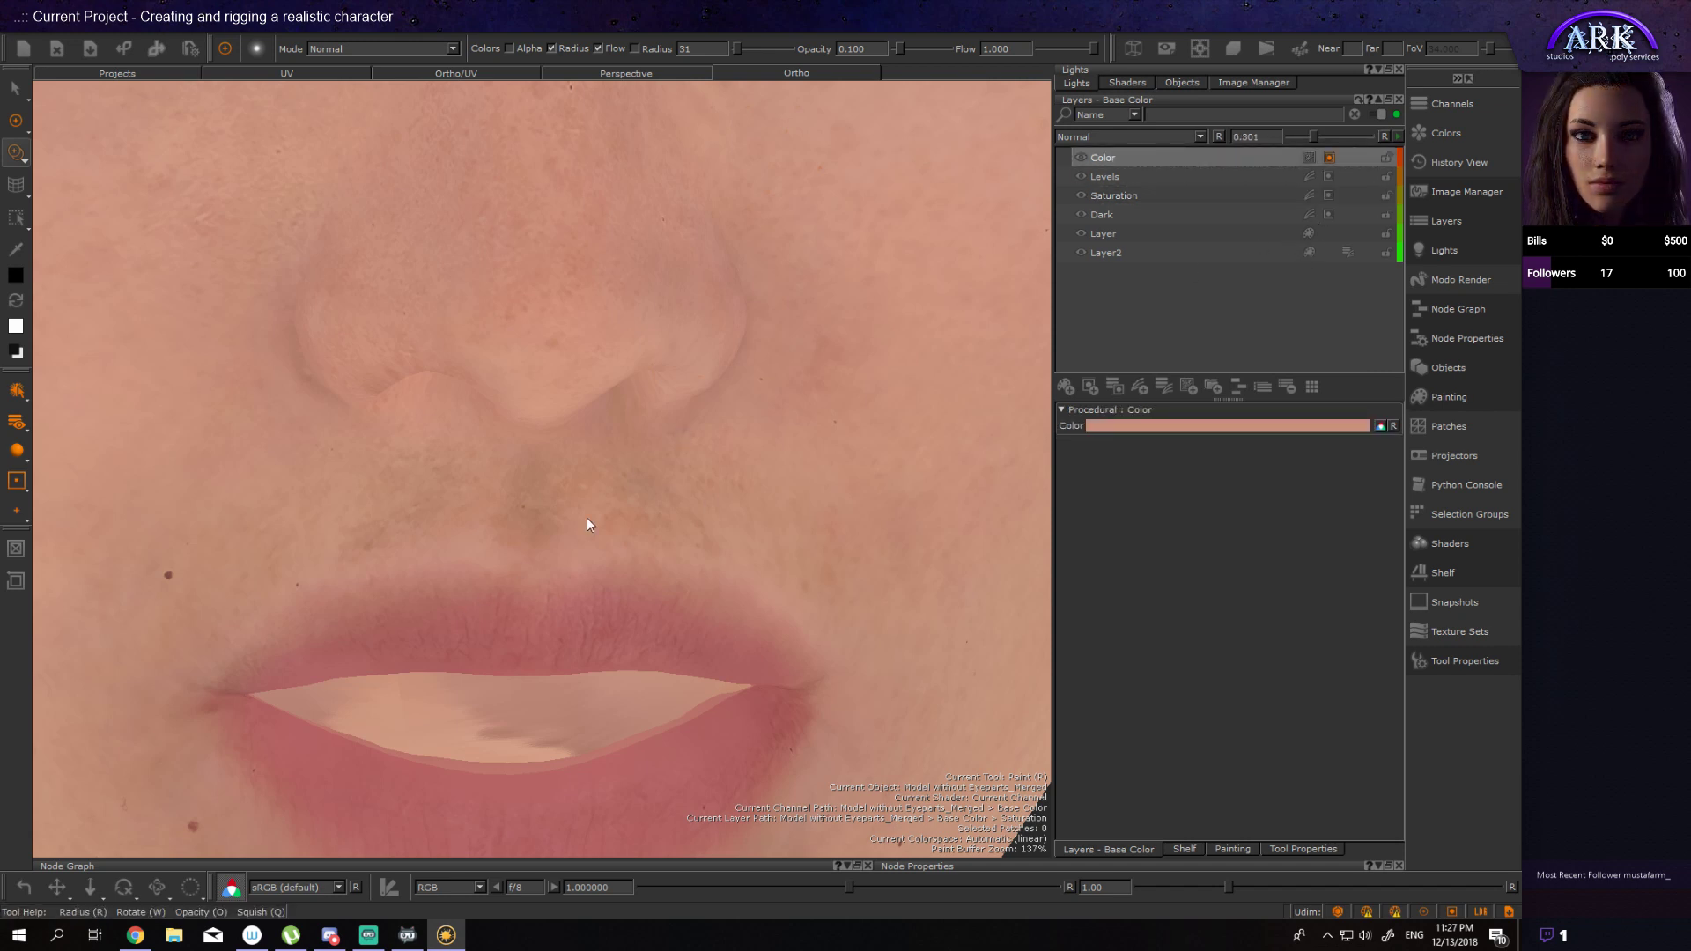
{"action": "left_click", "coordinate": [16, 302]}
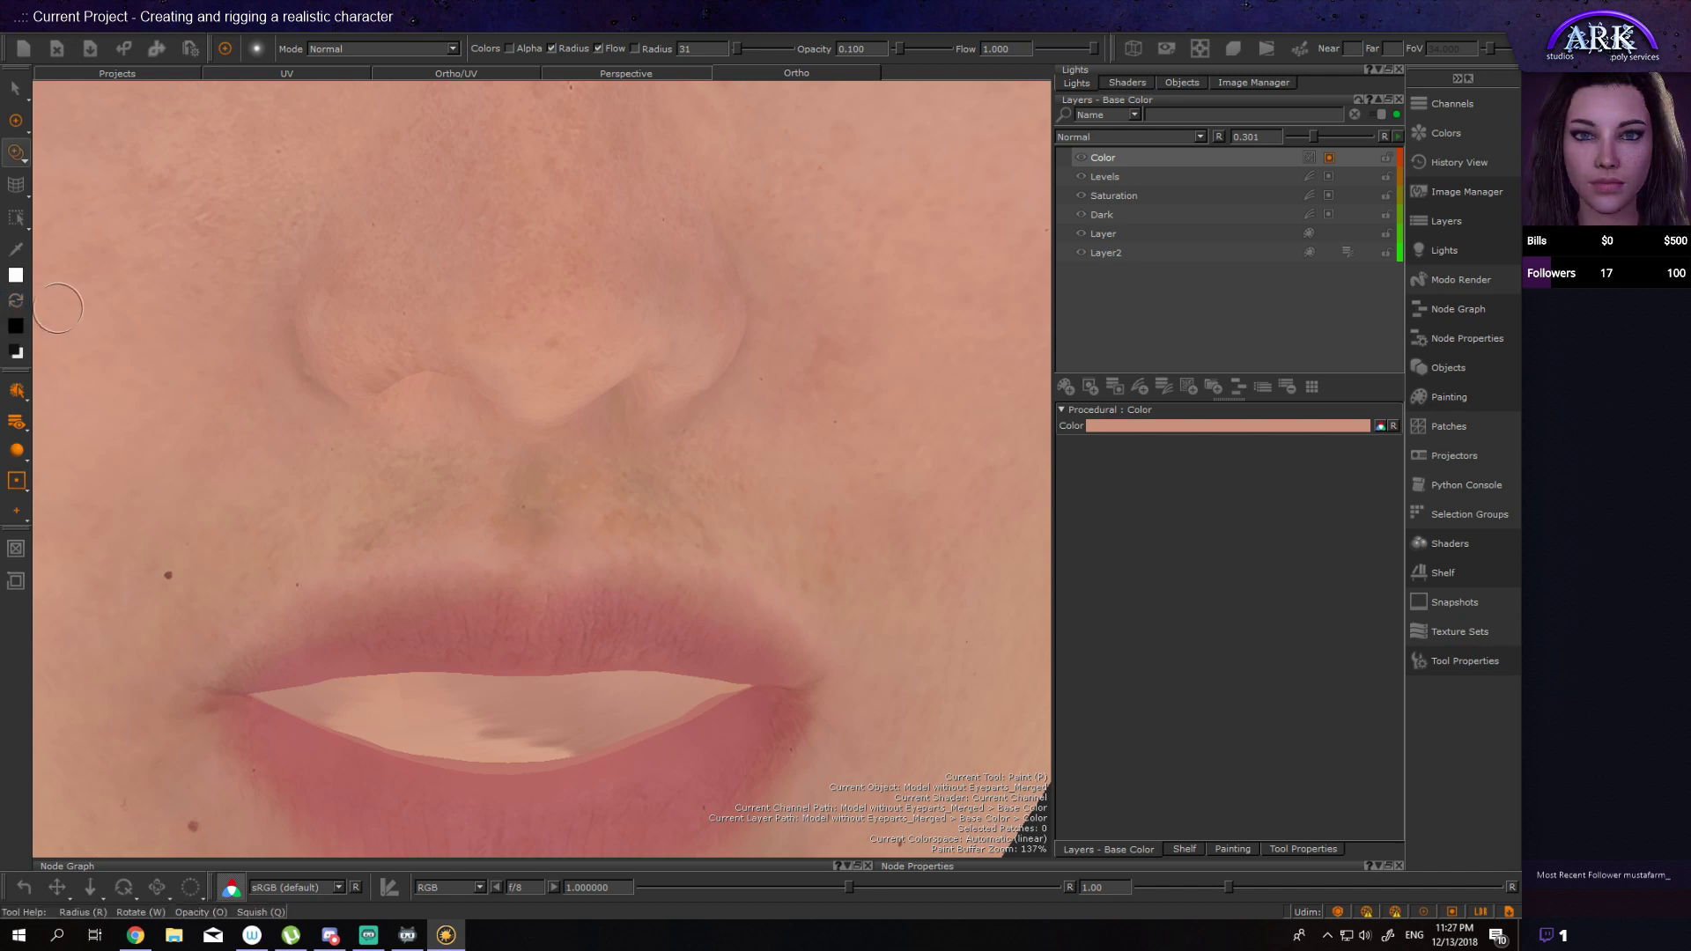
{"action": "left_click", "coordinate": [17, 302]}
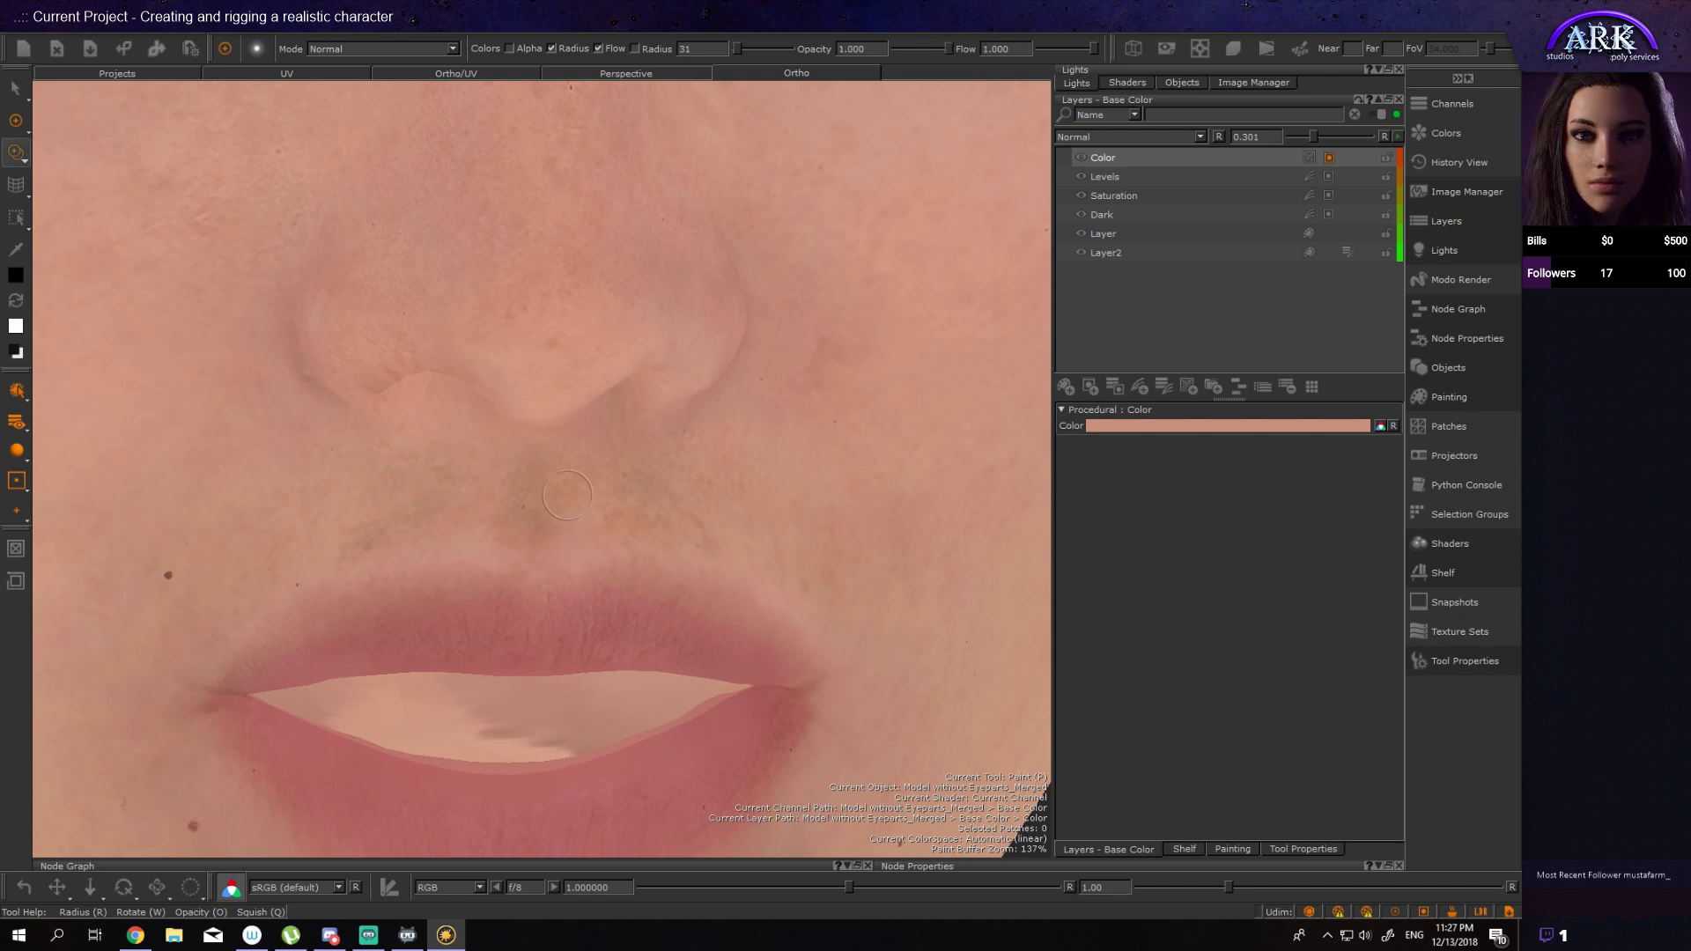
{"action": "left_click", "coordinate": [16, 300]}
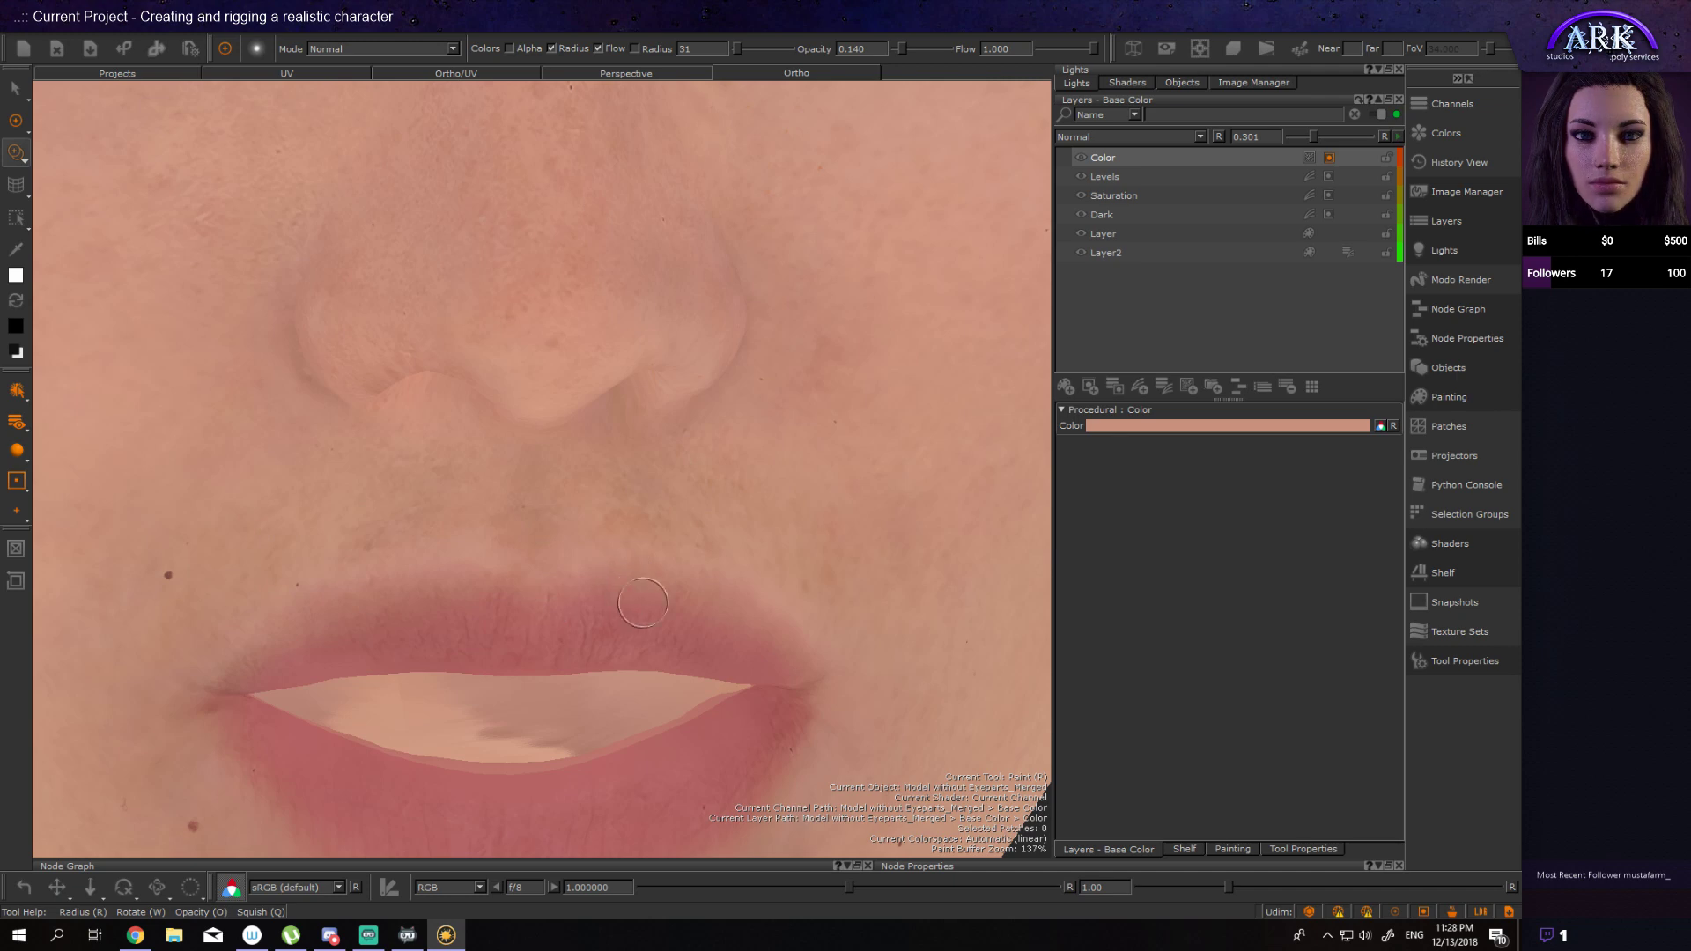
Step: Paint white on the Levels layer's mask around the right mouth corner with a small brush at opacity 0.140, and bake
{"action": "right_click_drag", "start_coordinate": [749, 572], "coordinate": [341, 579], "text": "alt"}
{"action": "mouse_move", "coordinate": [692, 606]}
{"action": "left_mouse_down", "text": "alt"}
{"action": "mouse_move", "coordinate": [654, 590]}
{"action": "mouse_move", "coordinate": [672, 578]}
{"action": "mouse_move", "coordinate": [634, 575]}
{"action": "left_mouse_up", "text": "alt"}
{"action": "right_click_drag", "start_coordinate": [572, 575], "coordinate": [737, 657], "text": "alt"}
{"action": "middle_click_drag", "start_coordinate": [538, 616], "coordinate": [721, 591], "text": "alt"}
{"action": "mouse_move", "coordinate": [563, 588]}
{"action": "left_mouse_down", "text": "alt"}
{"action": "mouse_move", "coordinate": [649, 589]}
{"action": "mouse_move", "coordinate": [563, 616]}
{"action": "mouse_move", "coordinate": [691, 611]}
{"action": "mouse_move", "coordinate": [672, 587]}
{"action": "left_mouse_up", "text": "alt"}
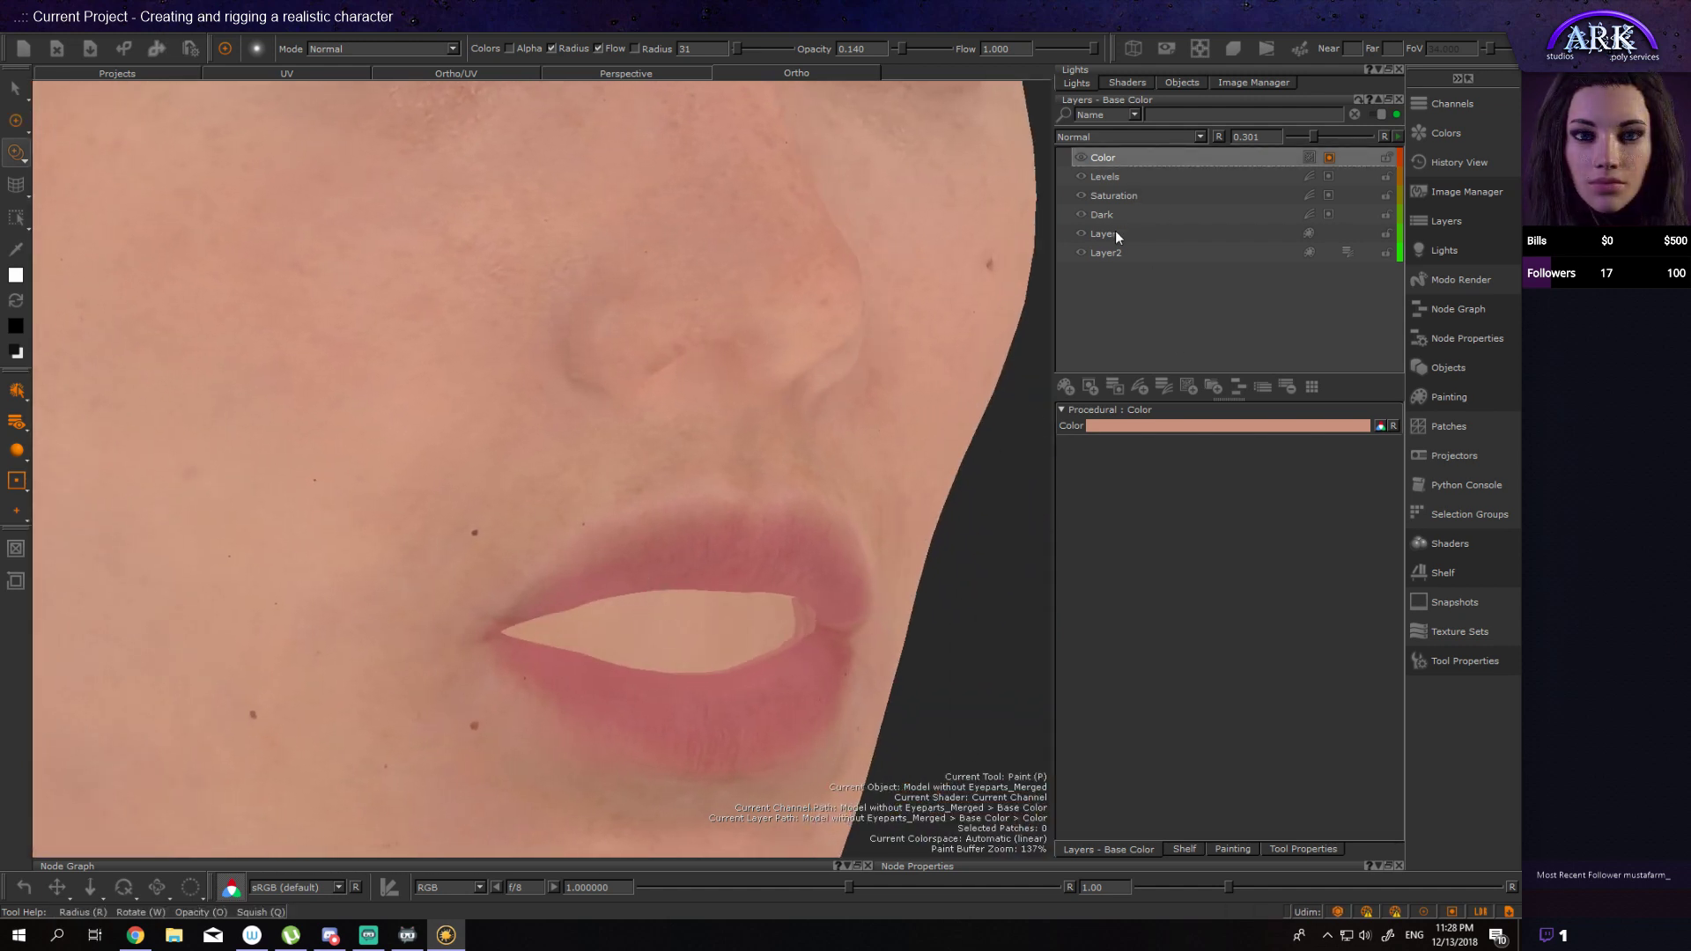
{"action": "left_click", "coordinate": [1328, 175]}
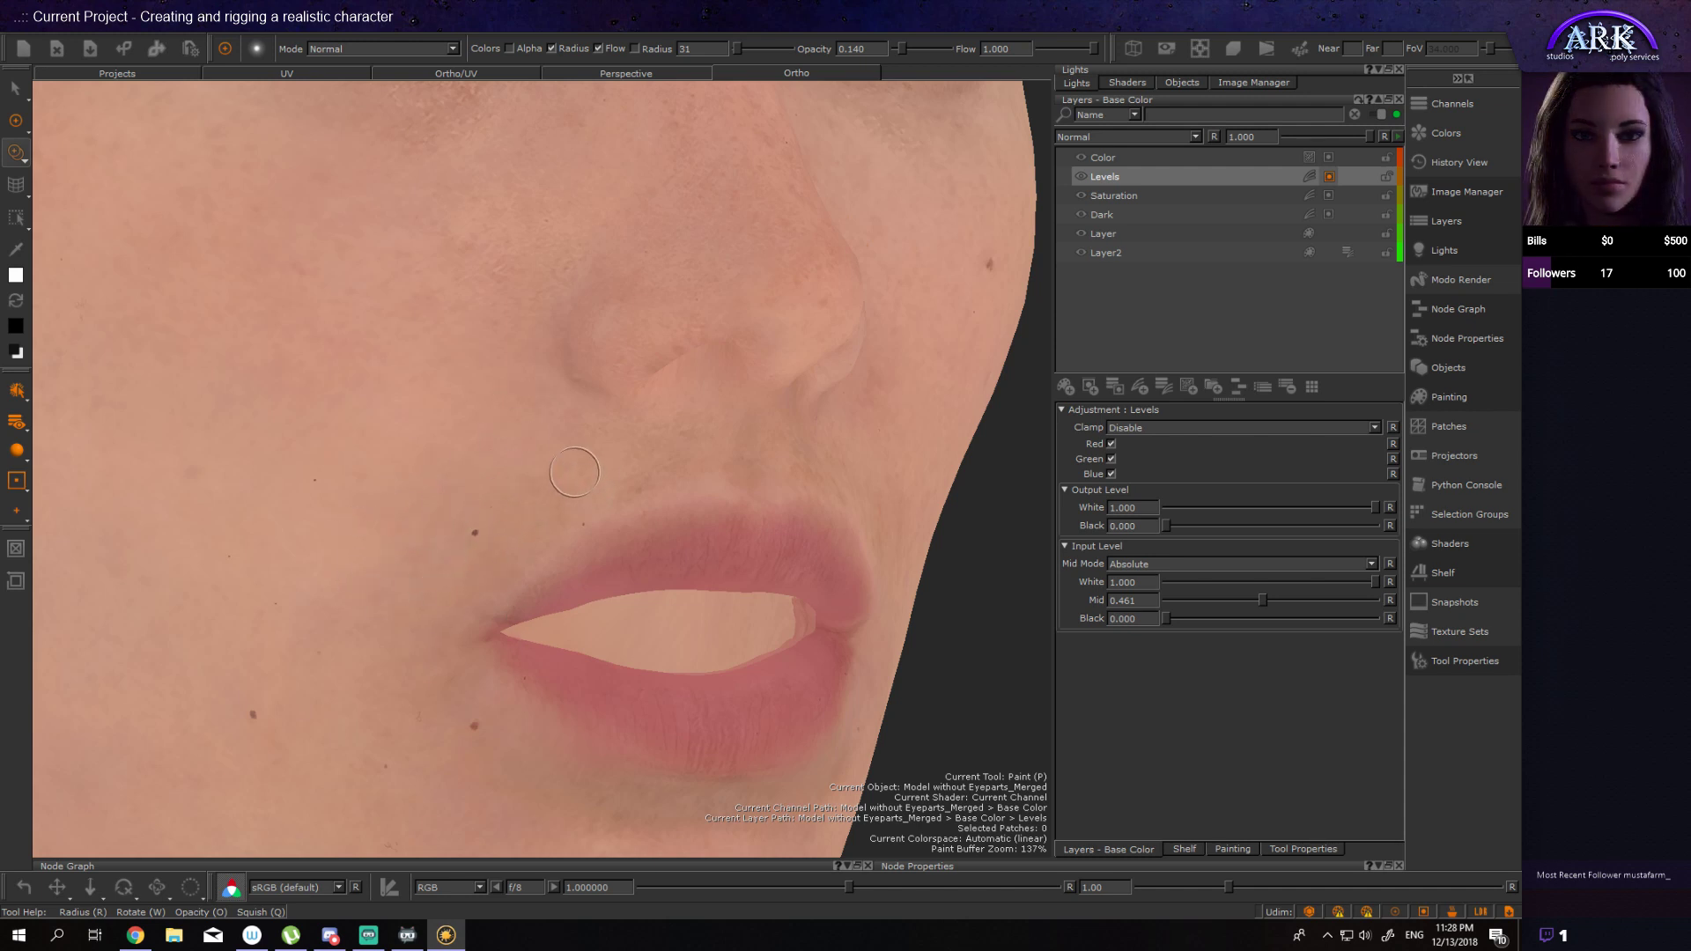
{"action": "mouse_move", "coordinate": [684, 529]}
{"action": "left_mouse_down", "text": "alt"}
{"action": "mouse_move", "coordinate": [739, 527]}
{"action": "mouse_move", "coordinate": [736, 494]}
{"action": "left_mouse_up", "text": "alt"}
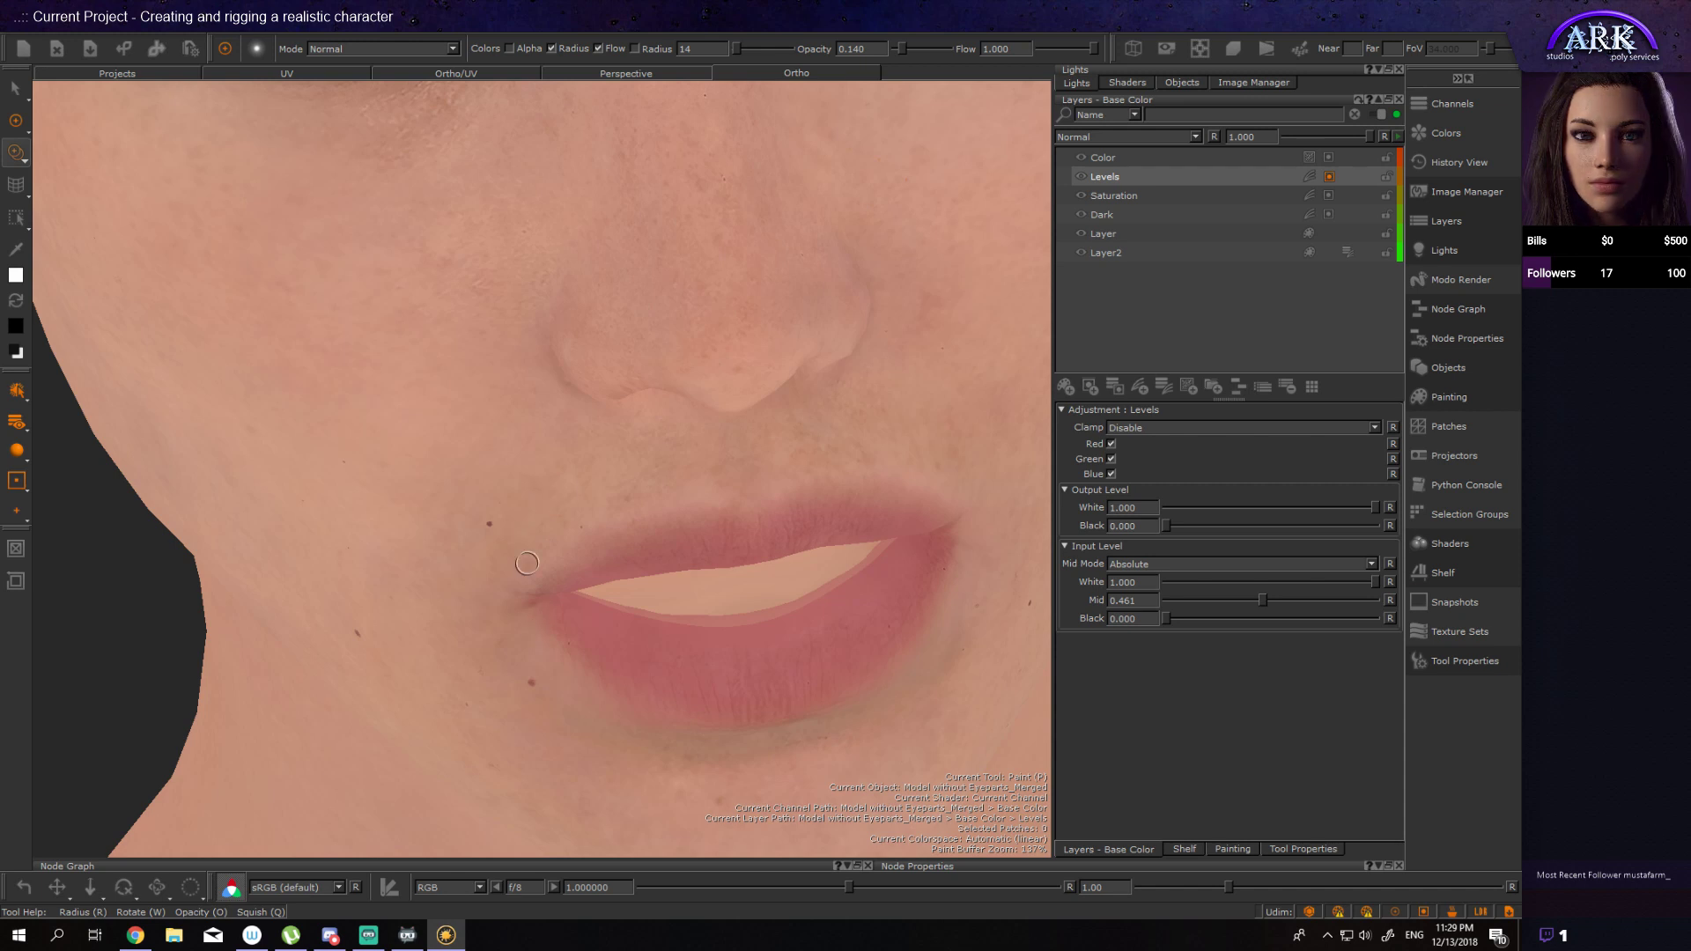
{"action": "left_click_drag", "start_coordinate": [535, 522], "coordinate": [529, 498]}
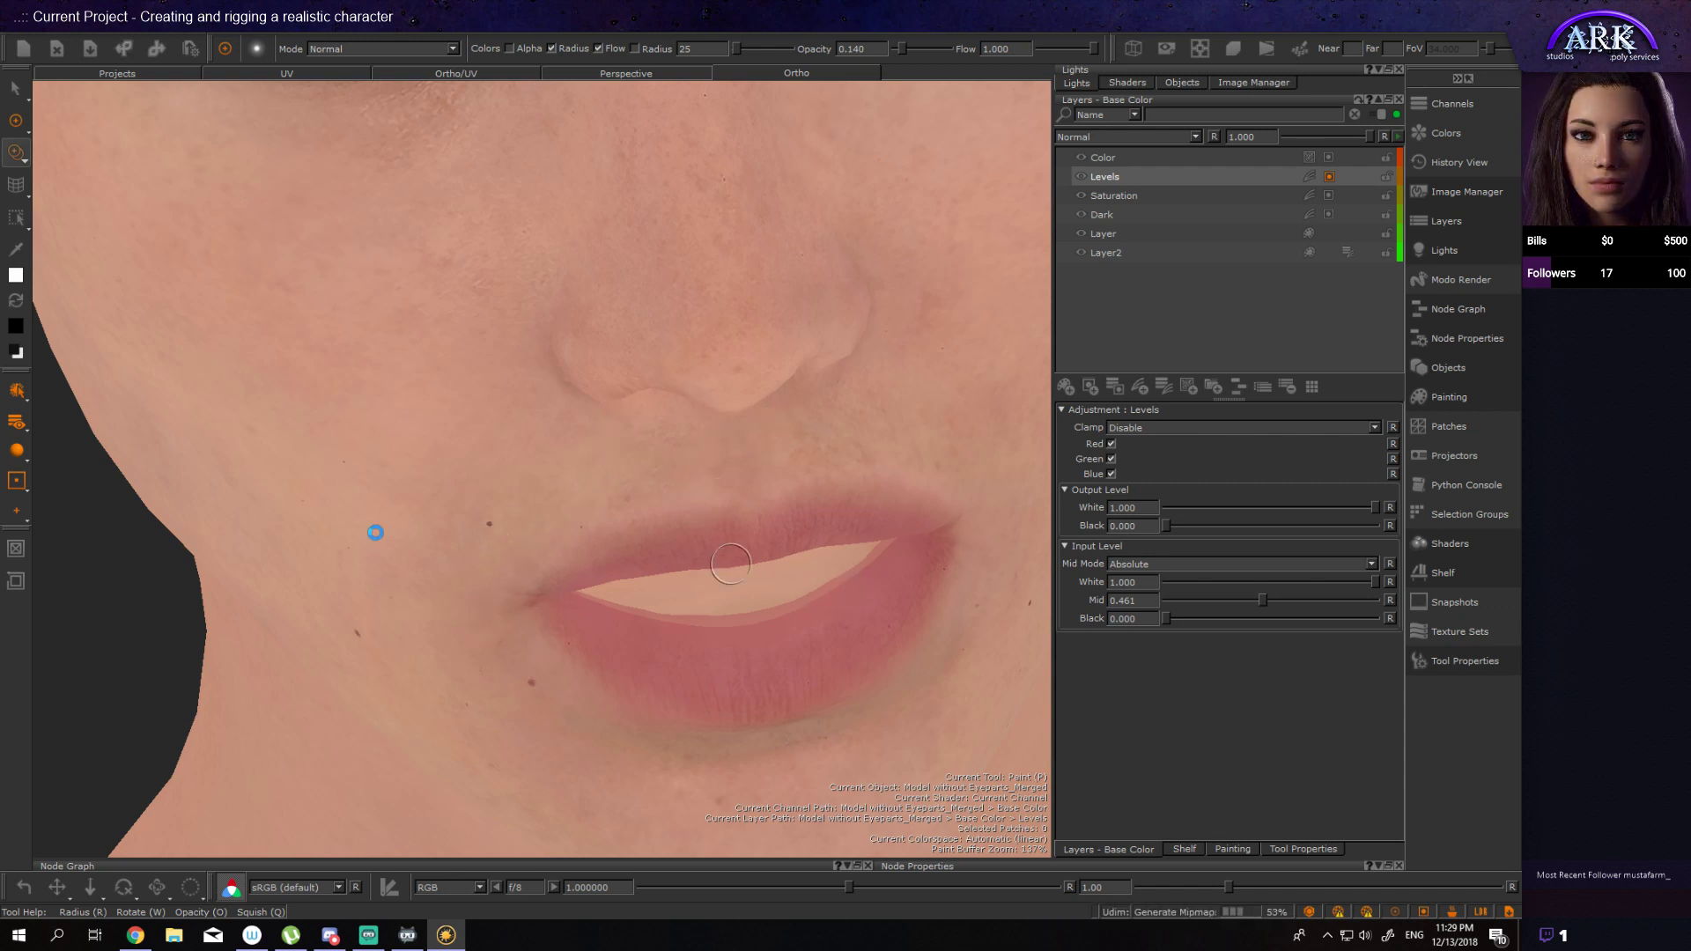
Step: Enlarge the brush to radius 67 and paint the Levels mask over the shading beside and below the right mouth corner
{"action": "left_click_drag", "start_coordinate": [396, 540], "coordinate": [426, 509], "text": "alt"}
{"action": "left_click_drag", "start_coordinate": [337, 550], "coordinate": [420, 461], "text": "alt"}
{"action": "right_click_drag", "start_coordinate": [420, 461], "coordinate": [60, 457], "text": "alt"}
{"action": "mouse_move", "coordinate": [60, 457]}
{"action": "left_mouse_down", "text": "alt"}
{"action": "mouse_move", "coordinate": [907, 623]}
{"action": "mouse_move", "coordinate": [394, 584]}
{"action": "mouse_move", "coordinate": [282, 547]}
{"action": "mouse_move", "coordinate": [241, 582]}
{"action": "left_mouse_up", "text": "alt"}
{"action": "right_click_drag", "start_coordinate": [241, 581], "coordinate": [696, 616], "text": "alt"}
{"action": "mouse_move", "coordinate": [413, 608]}
{"action": "left_mouse_down", "text": "alt"}
{"action": "mouse_move", "coordinate": [533, 605]}
{"action": "mouse_move", "coordinate": [529, 620]}
{"action": "left_mouse_up", "text": "alt"}
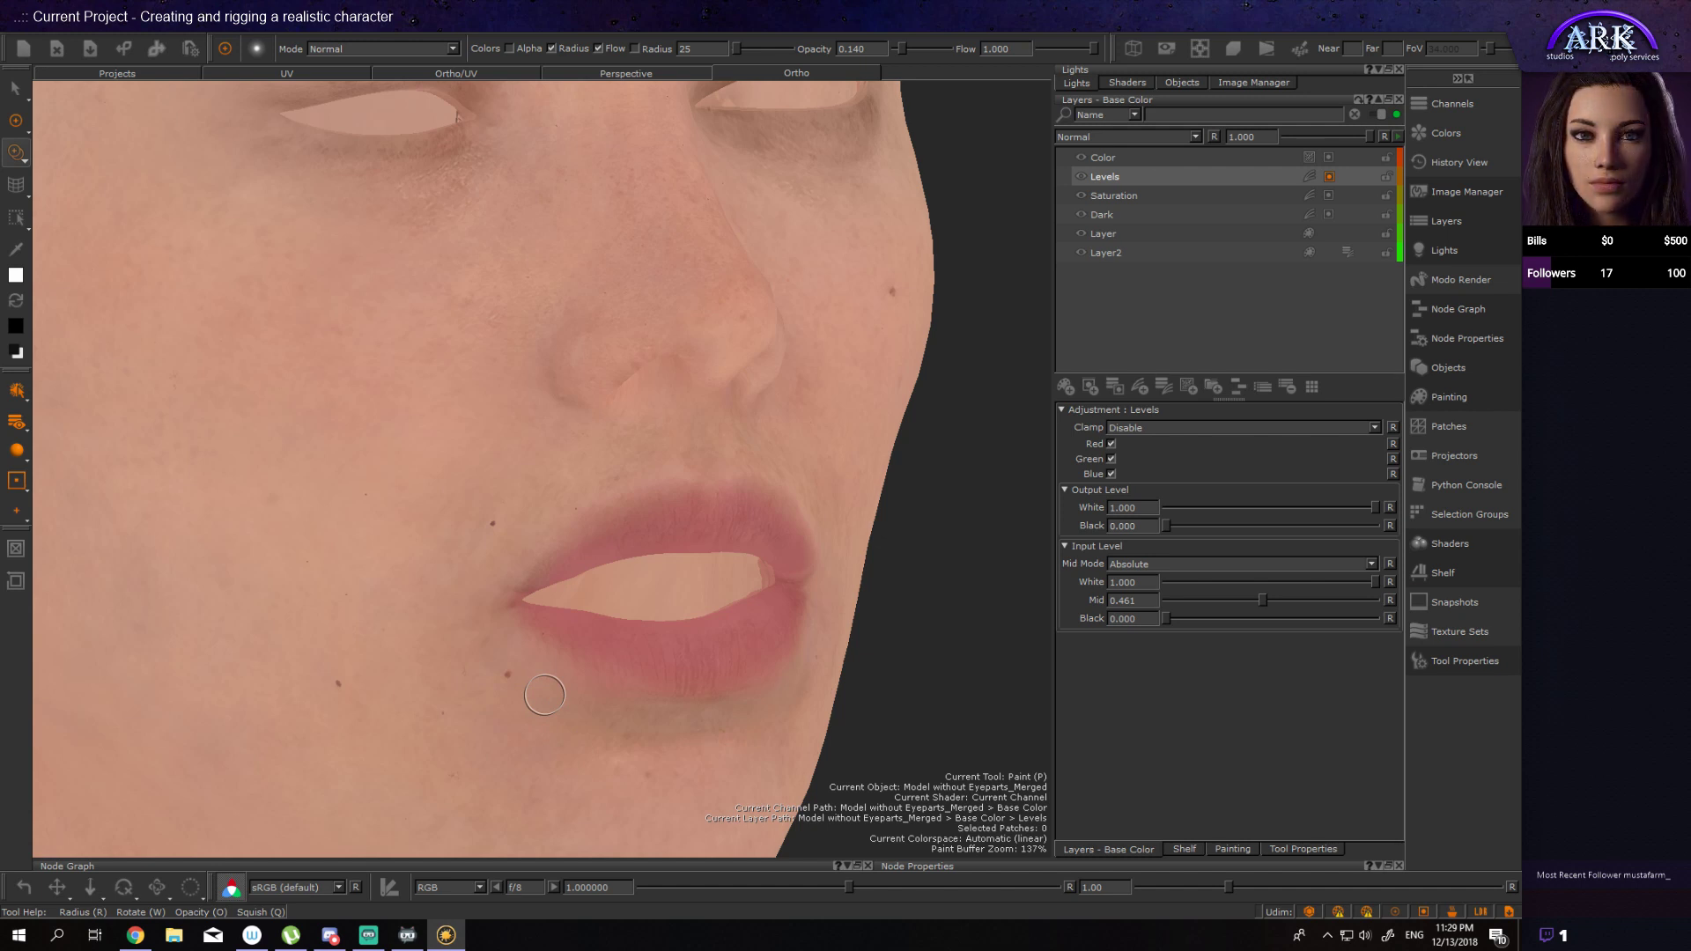
{"action": "middle_click_drag", "start_coordinate": [510, 683], "coordinate": [555, 590]}
{"action": "right_click_drag", "start_coordinate": [555, 590], "coordinate": [401, 590], "text": "alt"}
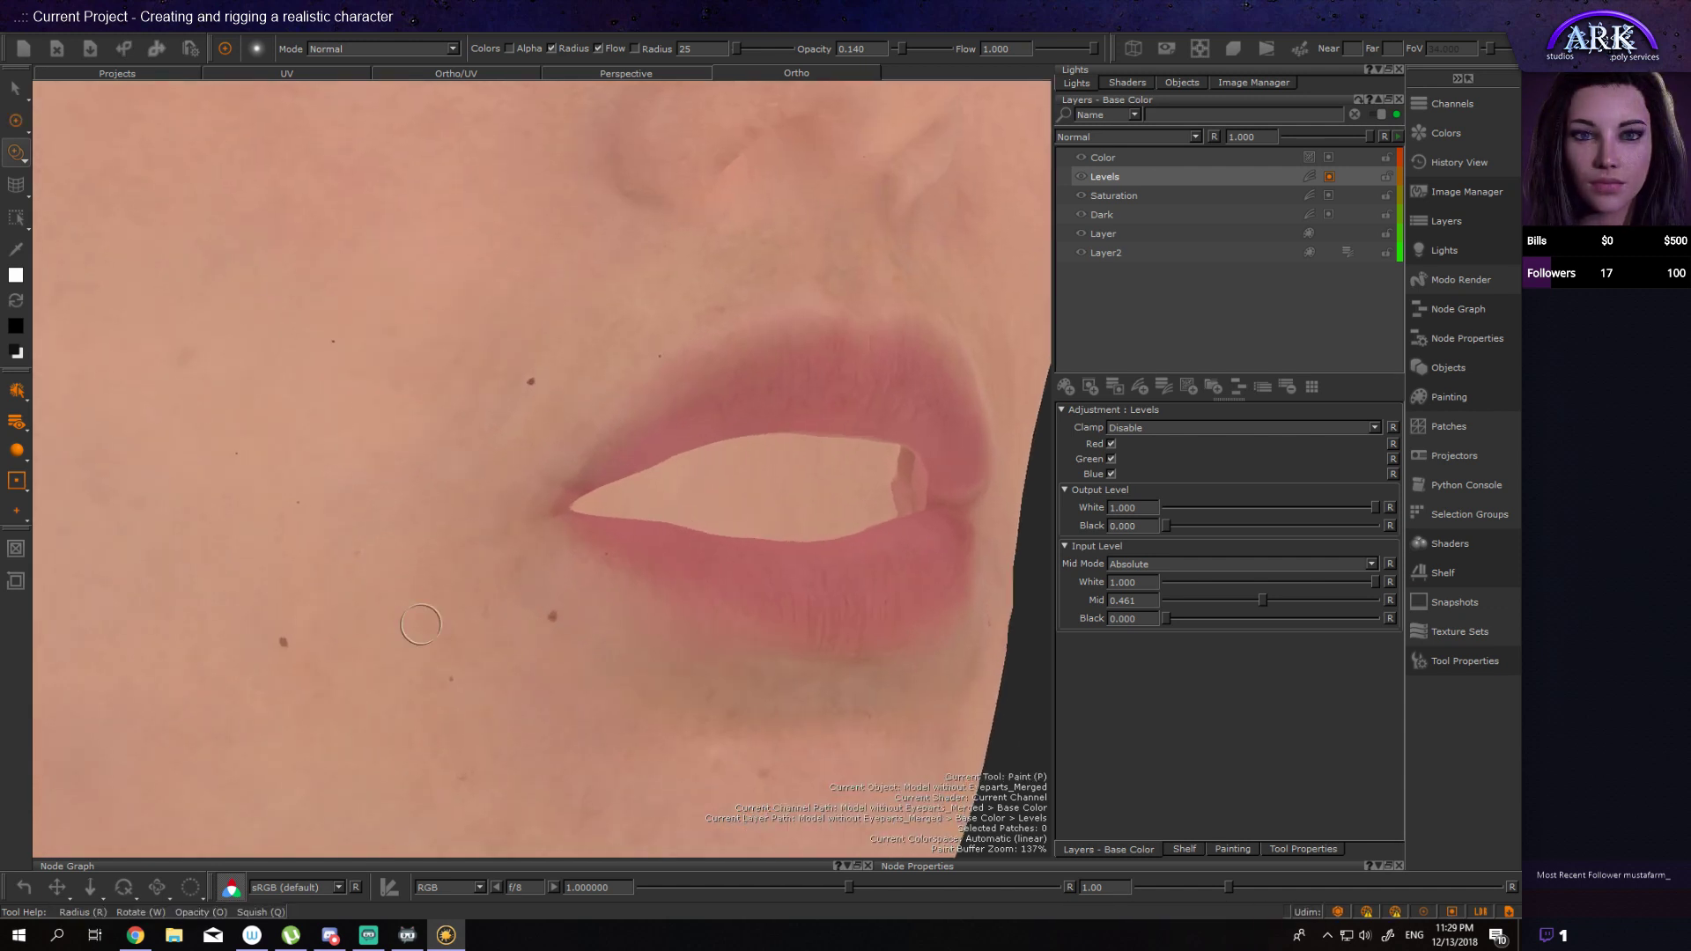
{"action": "left_click_drag", "start_coordinate": [611, 672], "coordinate": [579, 634], "text": "alt"}
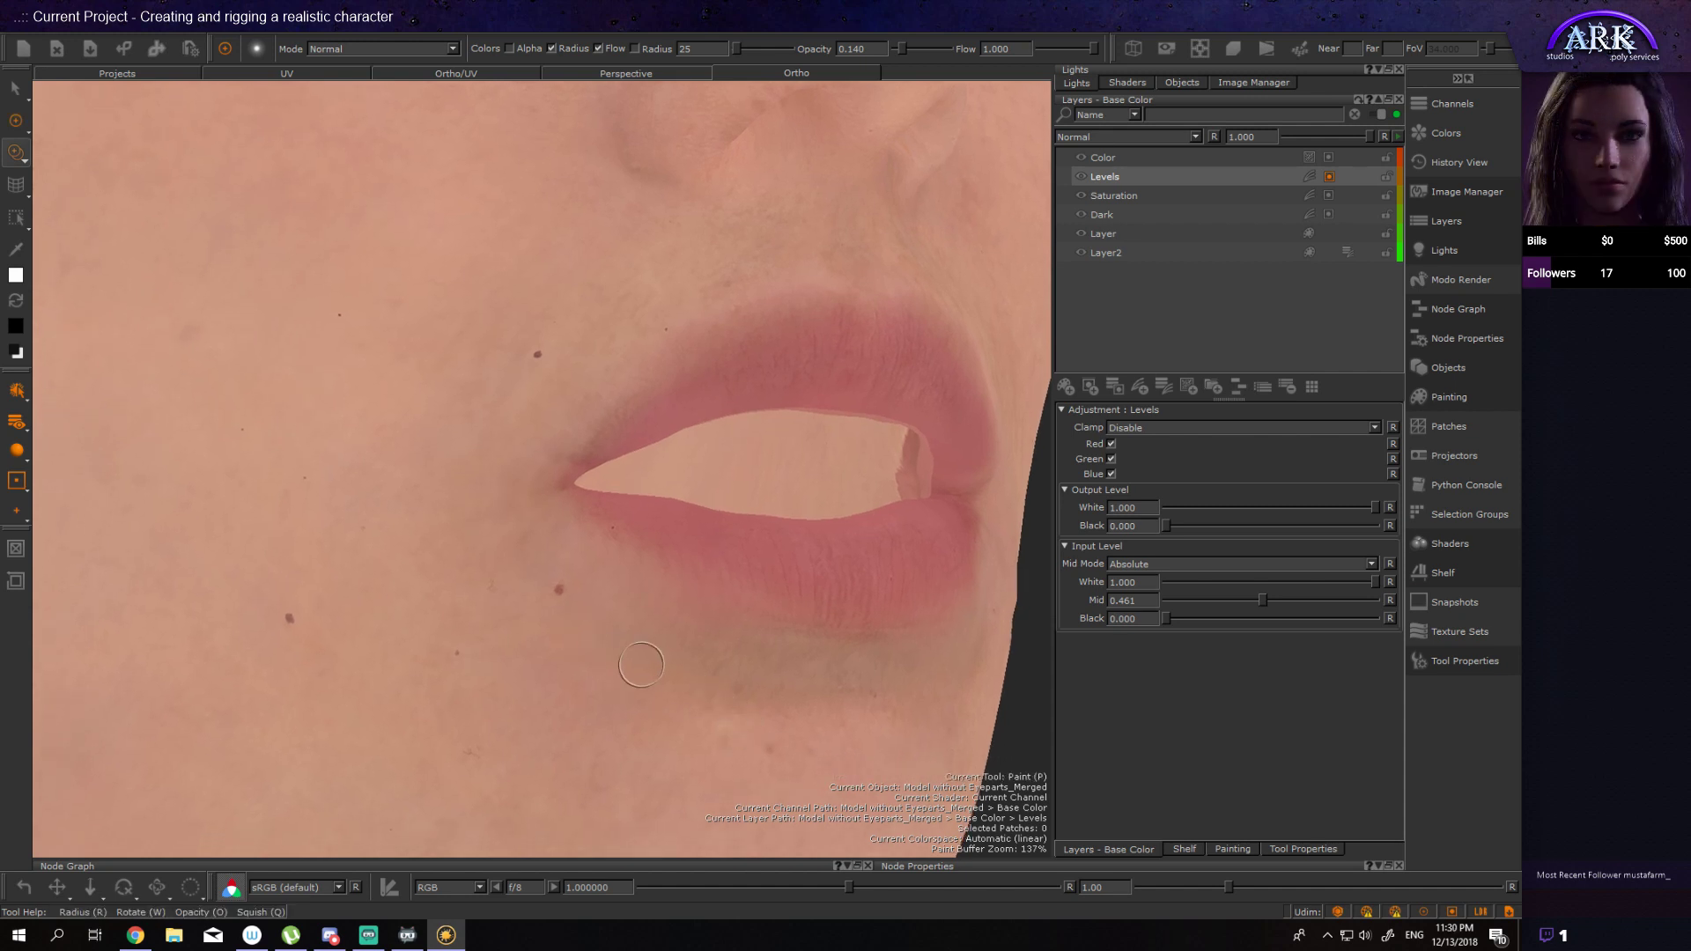
{"action": "key", "text": "r"}
{"action": "left_click_drag", "start_coordinate": [607, 643], "coordinate": [642, 643]}
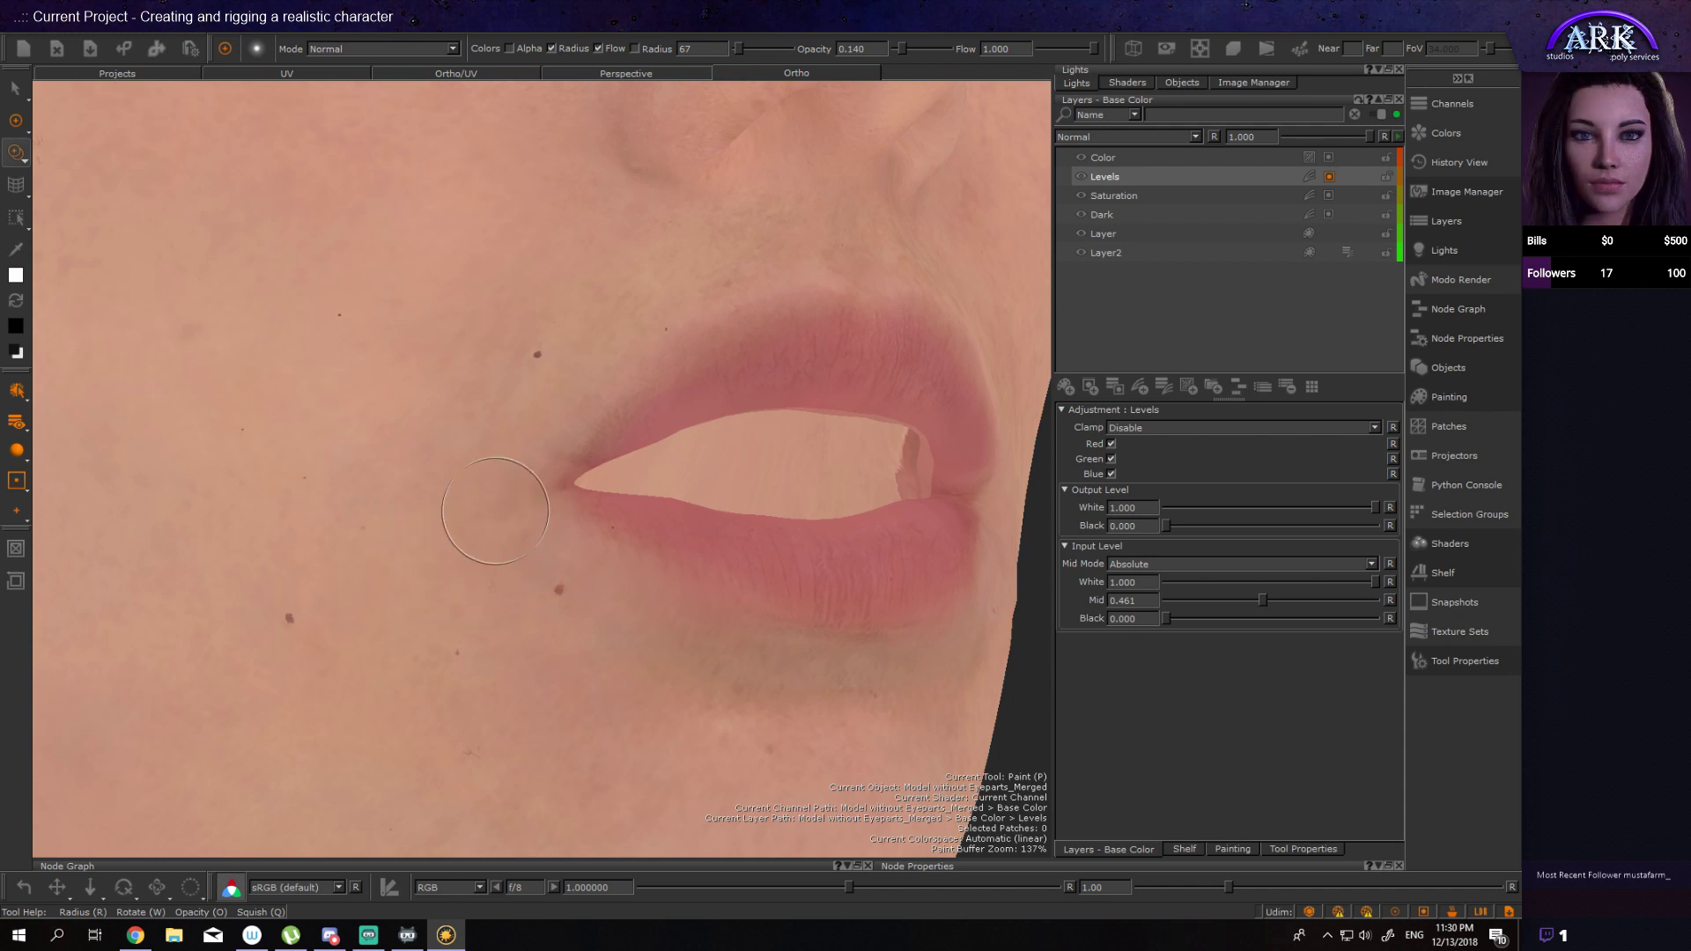
Step: Paint the Levels mask across the shadow beneath the lower lip from the front and bake it
{"action": "key", "text": "alt"}
{"action": "left_click_drag", "start_coordinate": [663, 621], "coordinate": [446, 618], "text": "alt"}
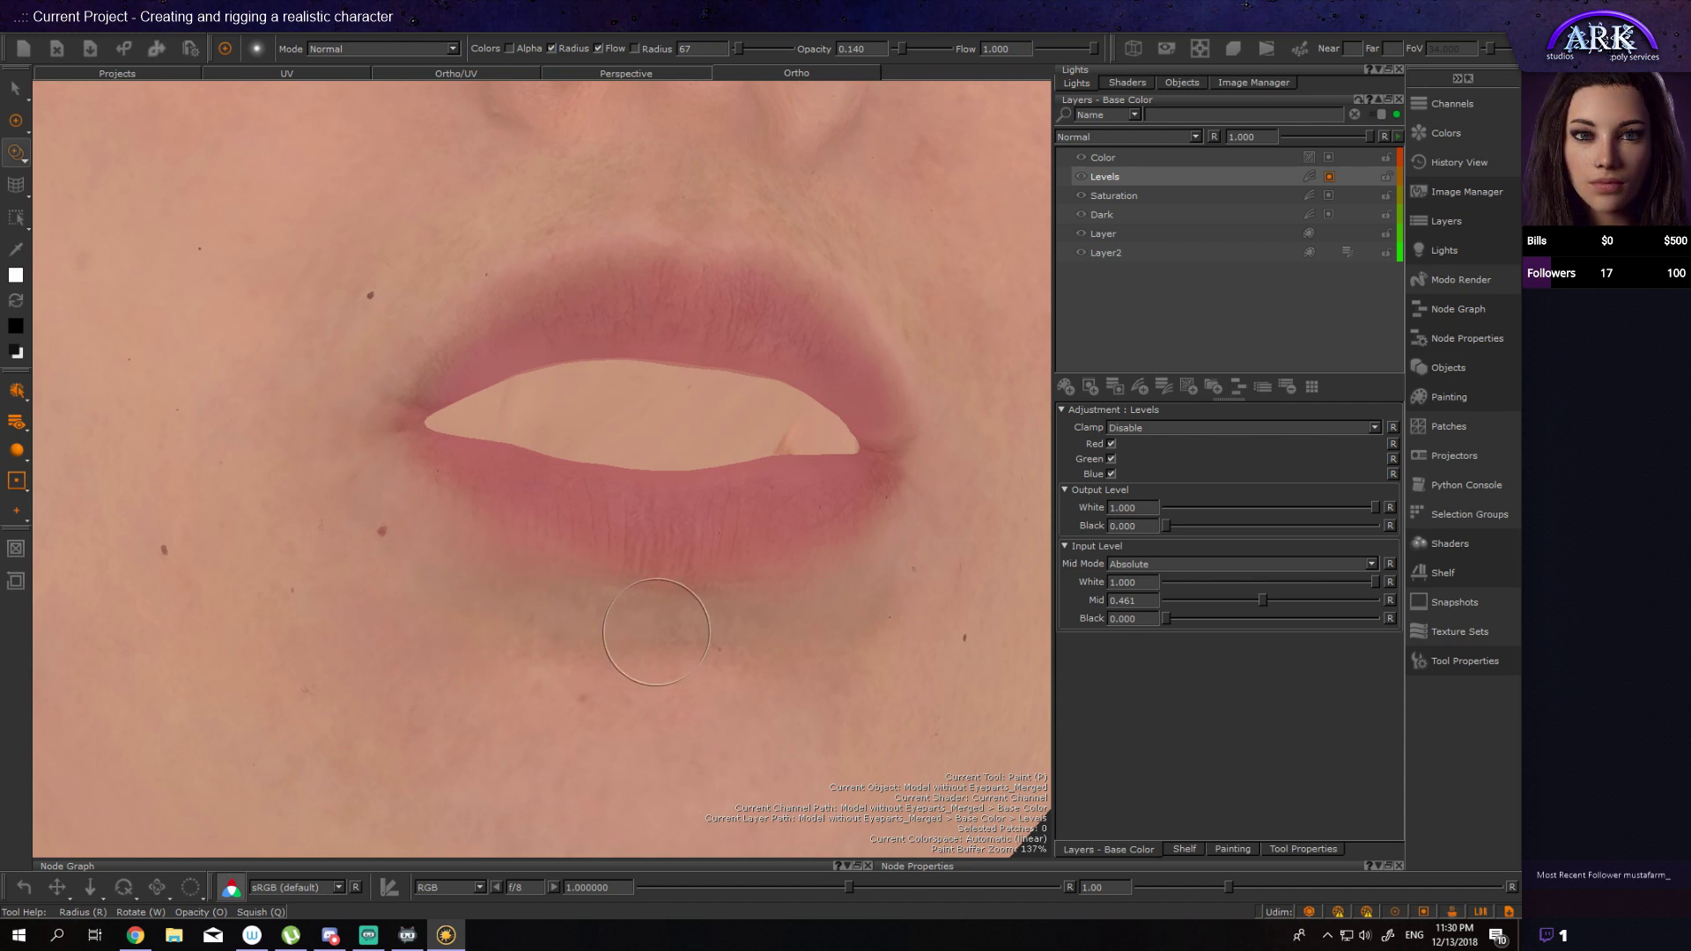
{"action": "key", "text": "b"}
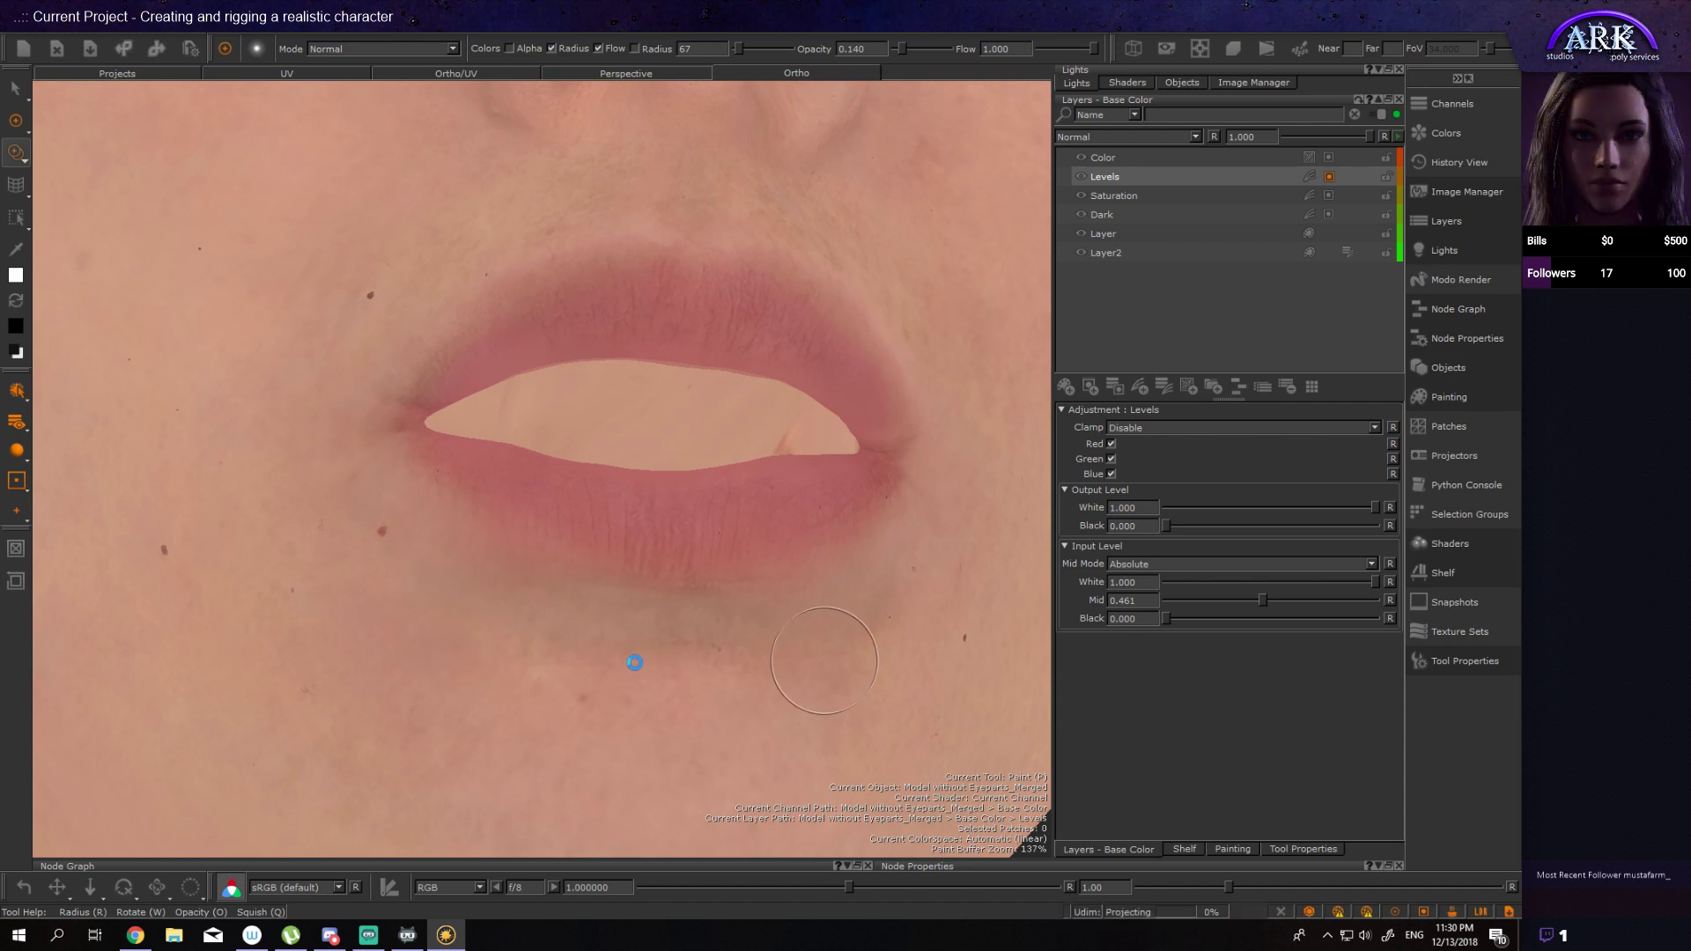
Step: Reduce the brush radius to 54 and 40 to retouch the Levels mask below the character's left mouth corner
{"action": "left_click_drag", "start_coordinate": [759, 623], "coordinate": [586, 631], "text": "alt"}
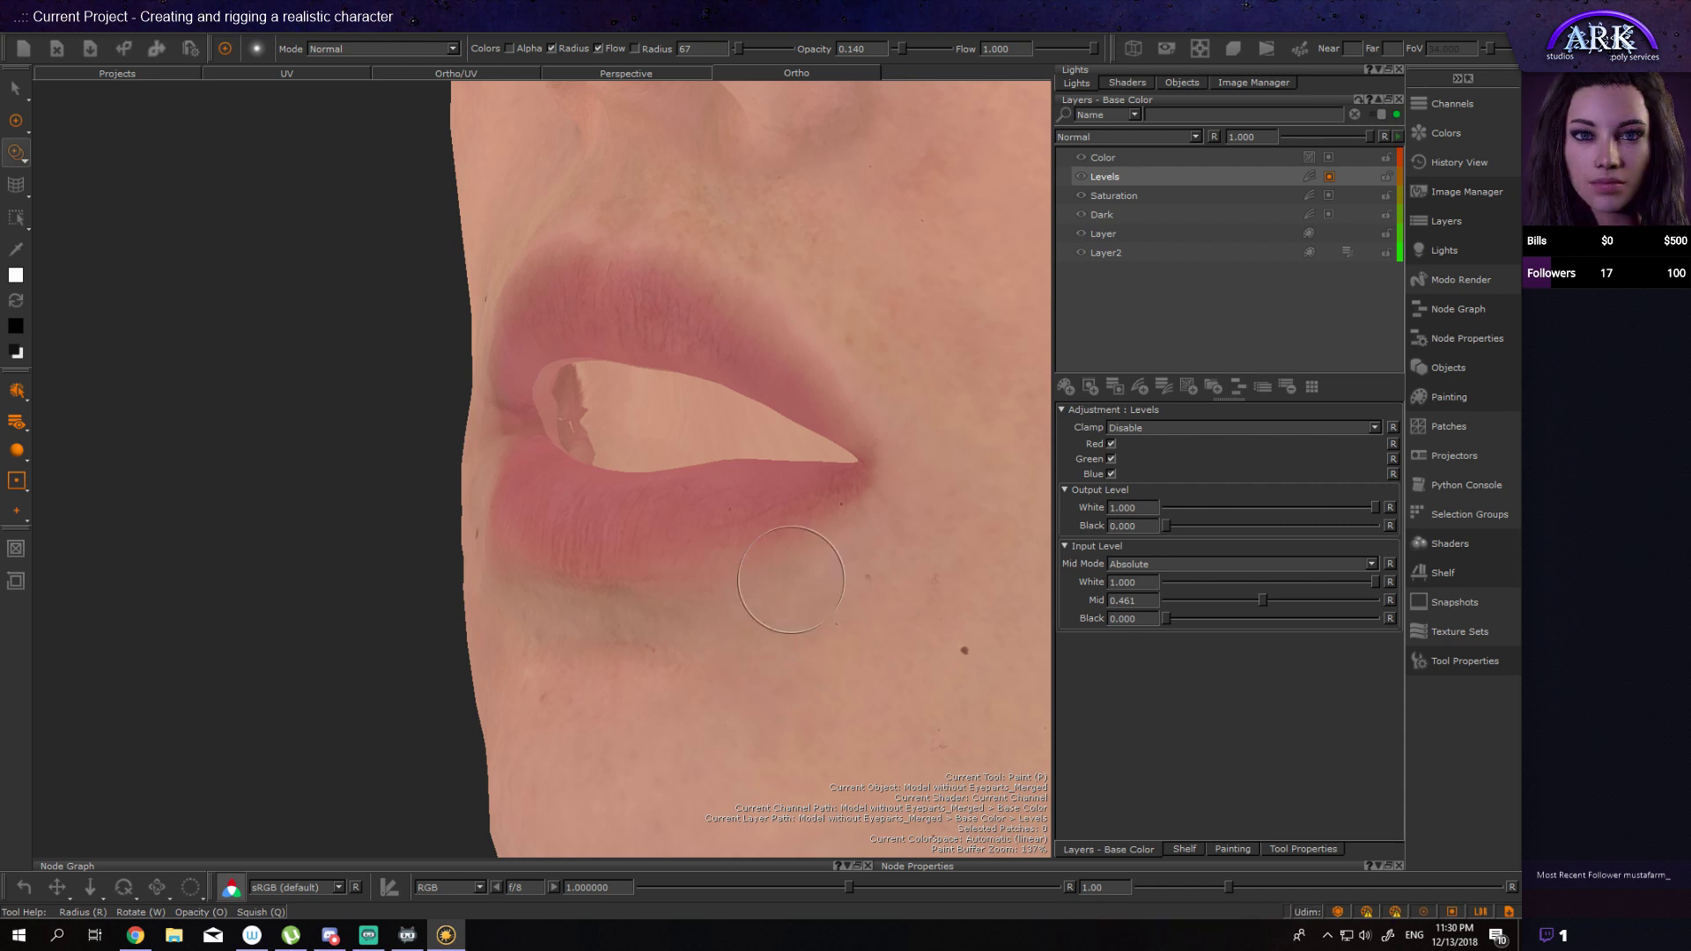
{"action": "key", "text": "r"}
{"action": "left_click_drag", "start_coordinate": [802, 570], "coordinate": [790, 570]}
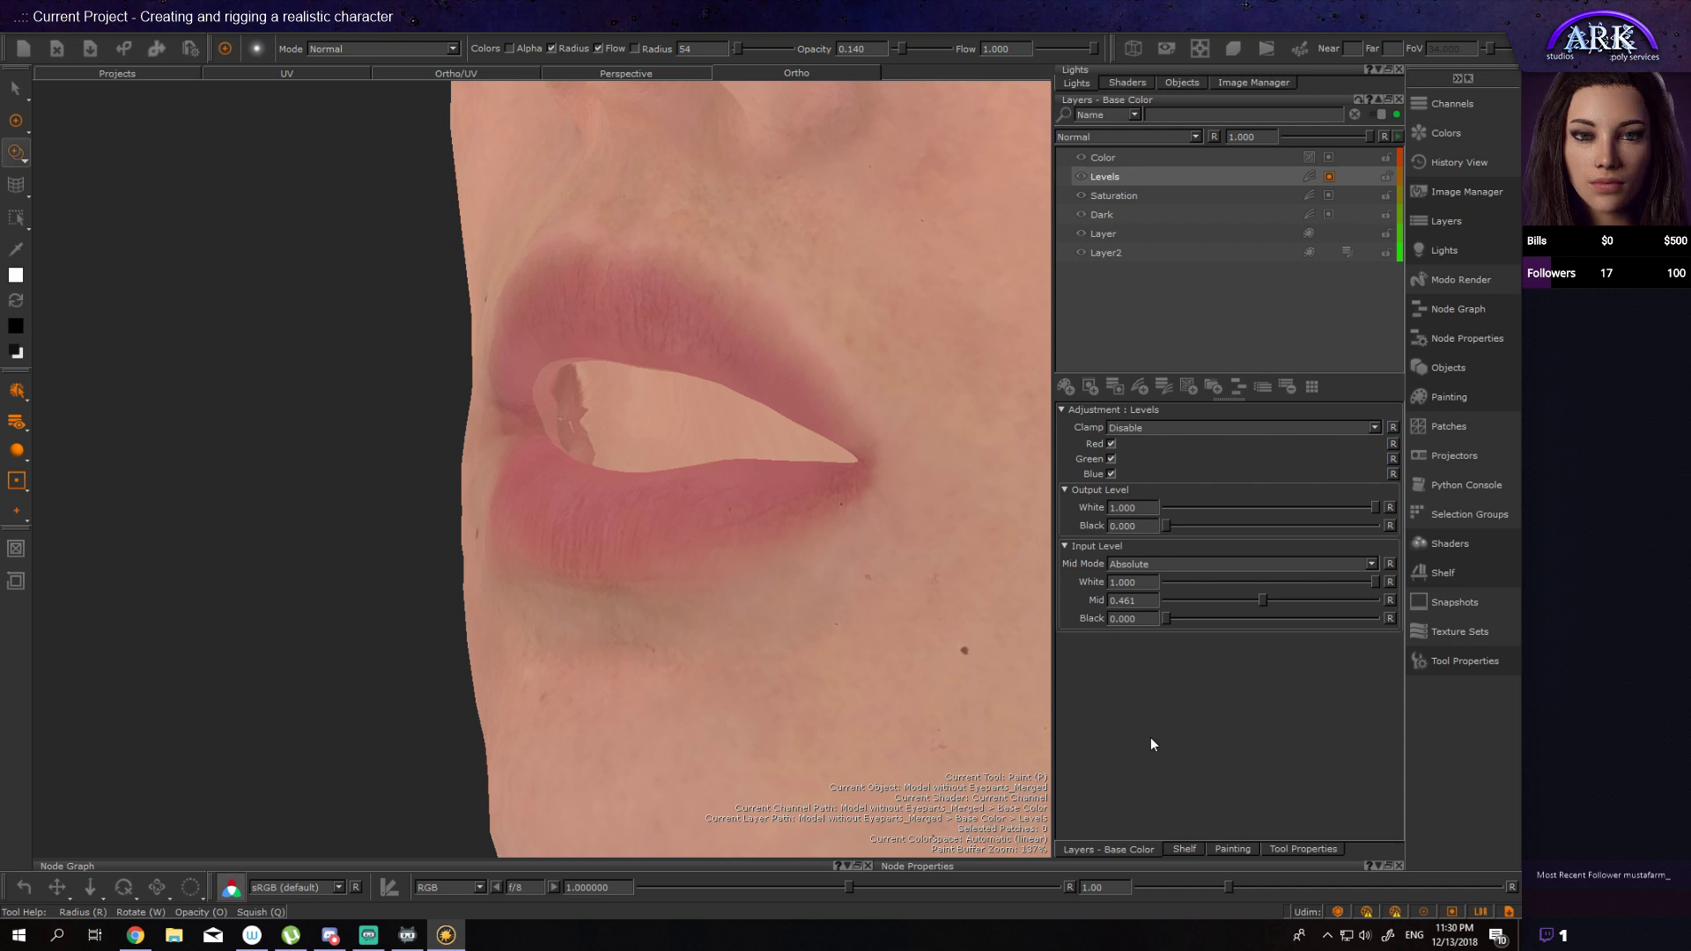
{"action": "key", "text": "r"}
{"action": "left_click_drag", "start_coordinate": [855, 582], "coordinate": [843, 580]}
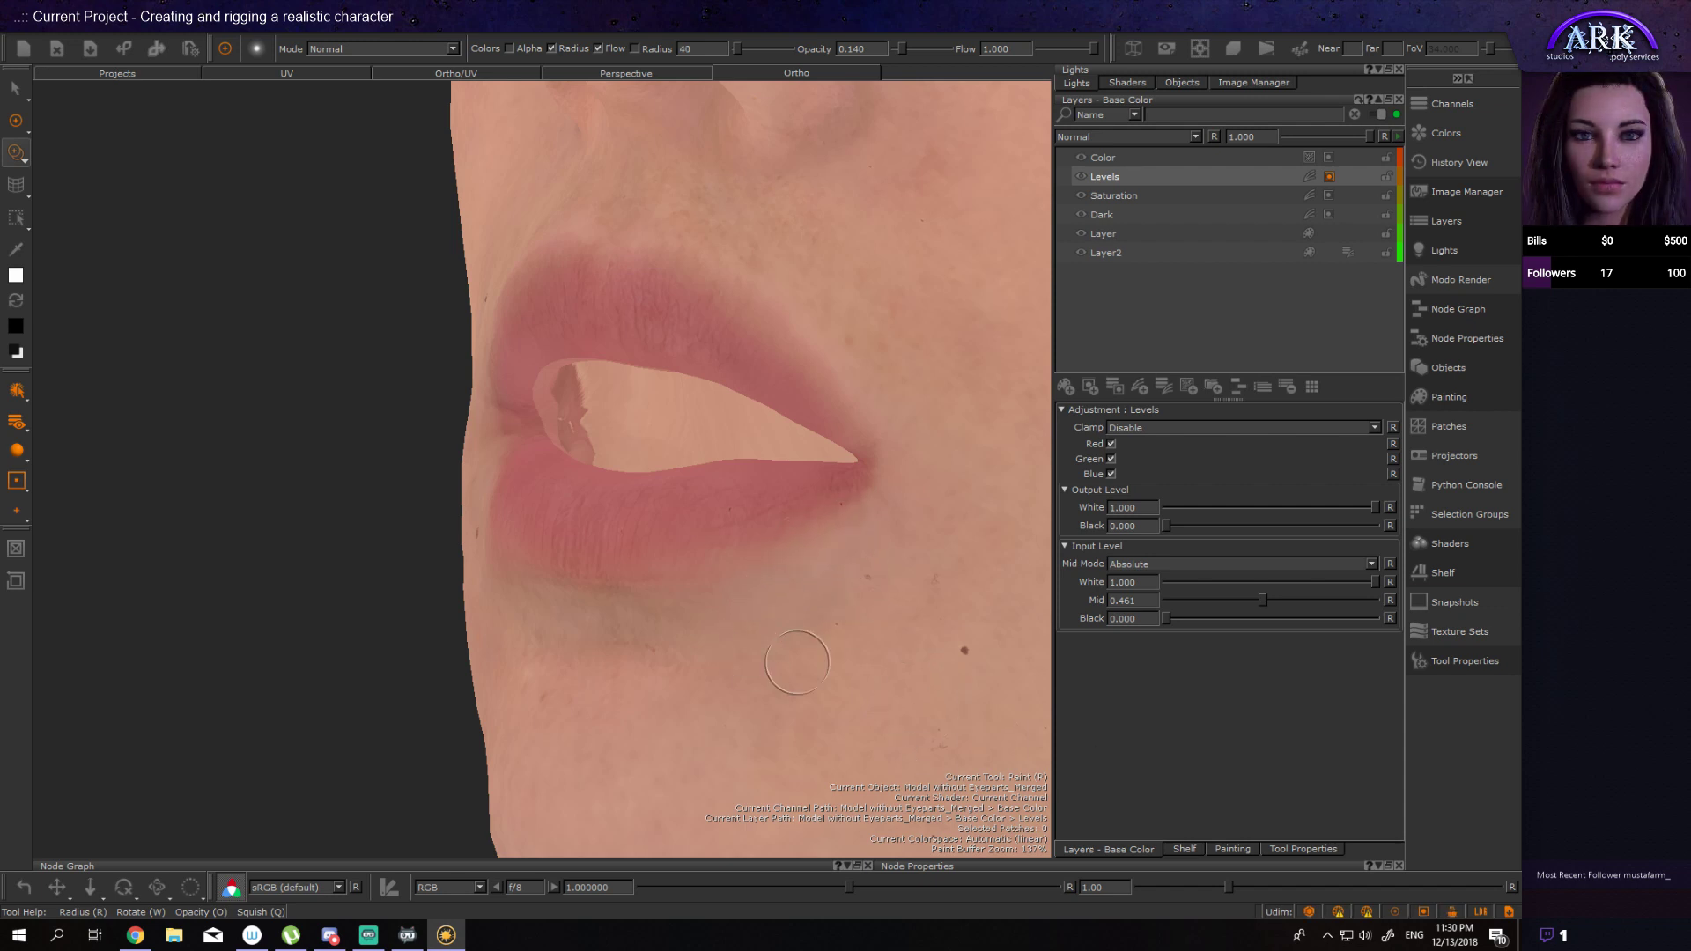
{"action": "left_click_drag", "start_coordinate": [762, 665], "coordinate": [890, 659], "text": "alt"}
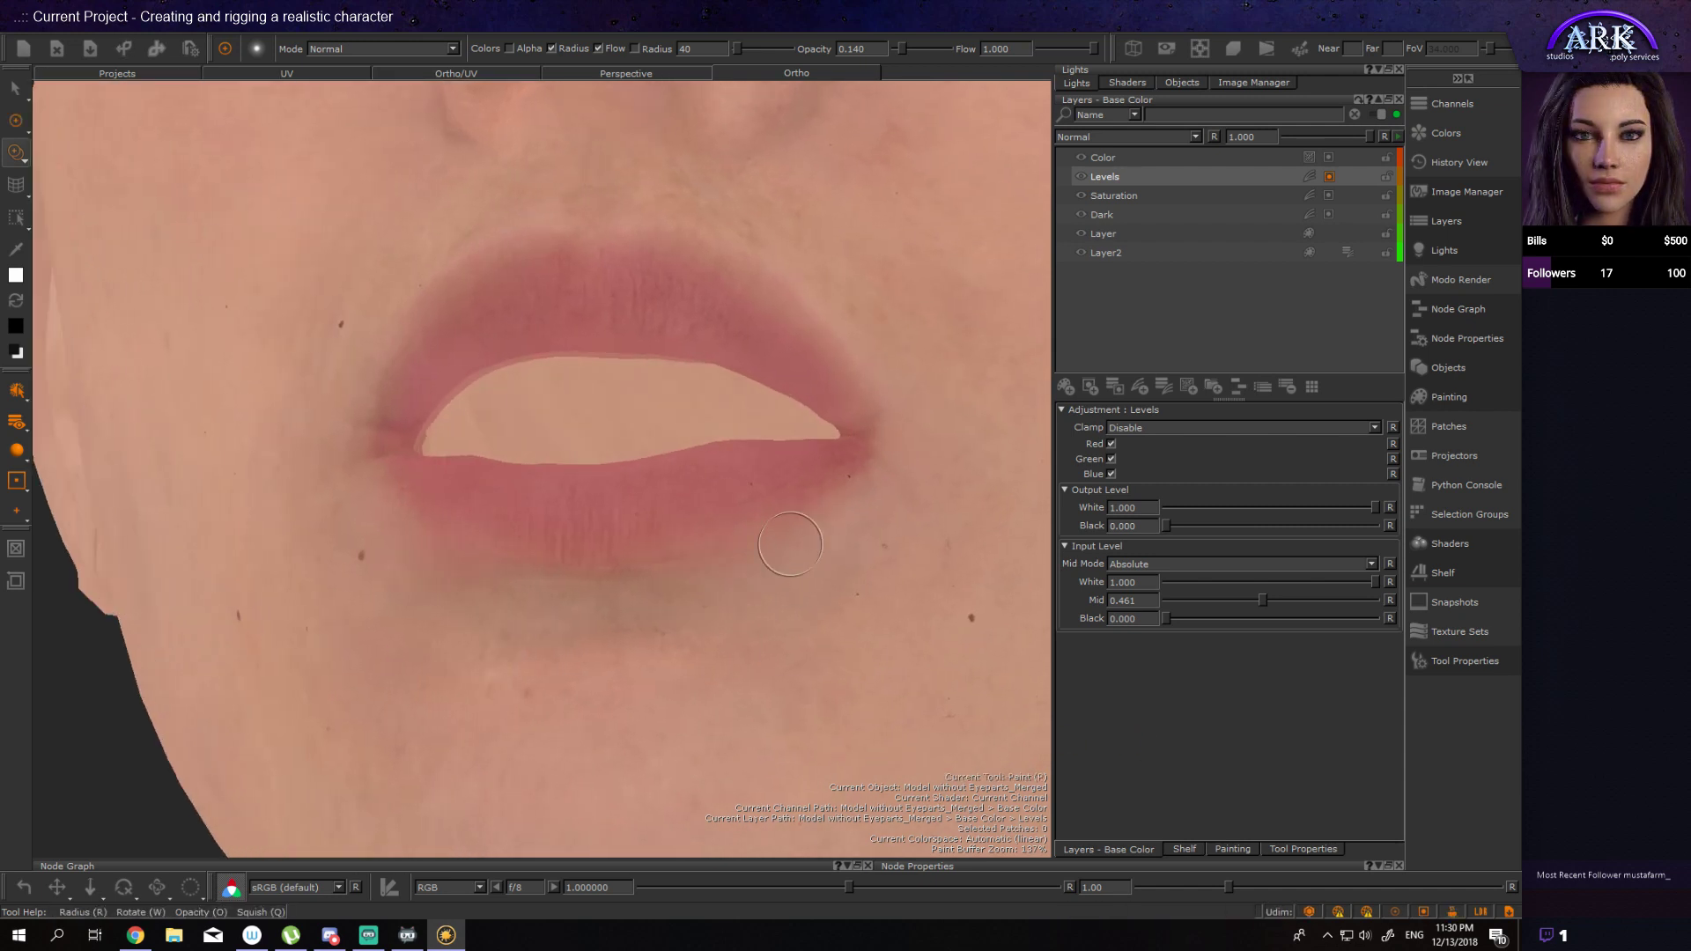
Step: Retouch the Levels layer's mask over the shading beneath the lower lip from several angles, baking each pass
{"action": "mouse_move", "coordinate": [568, 622]}
{"action": "left_mouse_down", "text": "alt"}
{"action": "mouse_move", "coordinate": [589, 621]}
{"action": "mouse_move", "coordinate": [522, 597]}
{"action": "left_mouse_up", "text": "alt"}
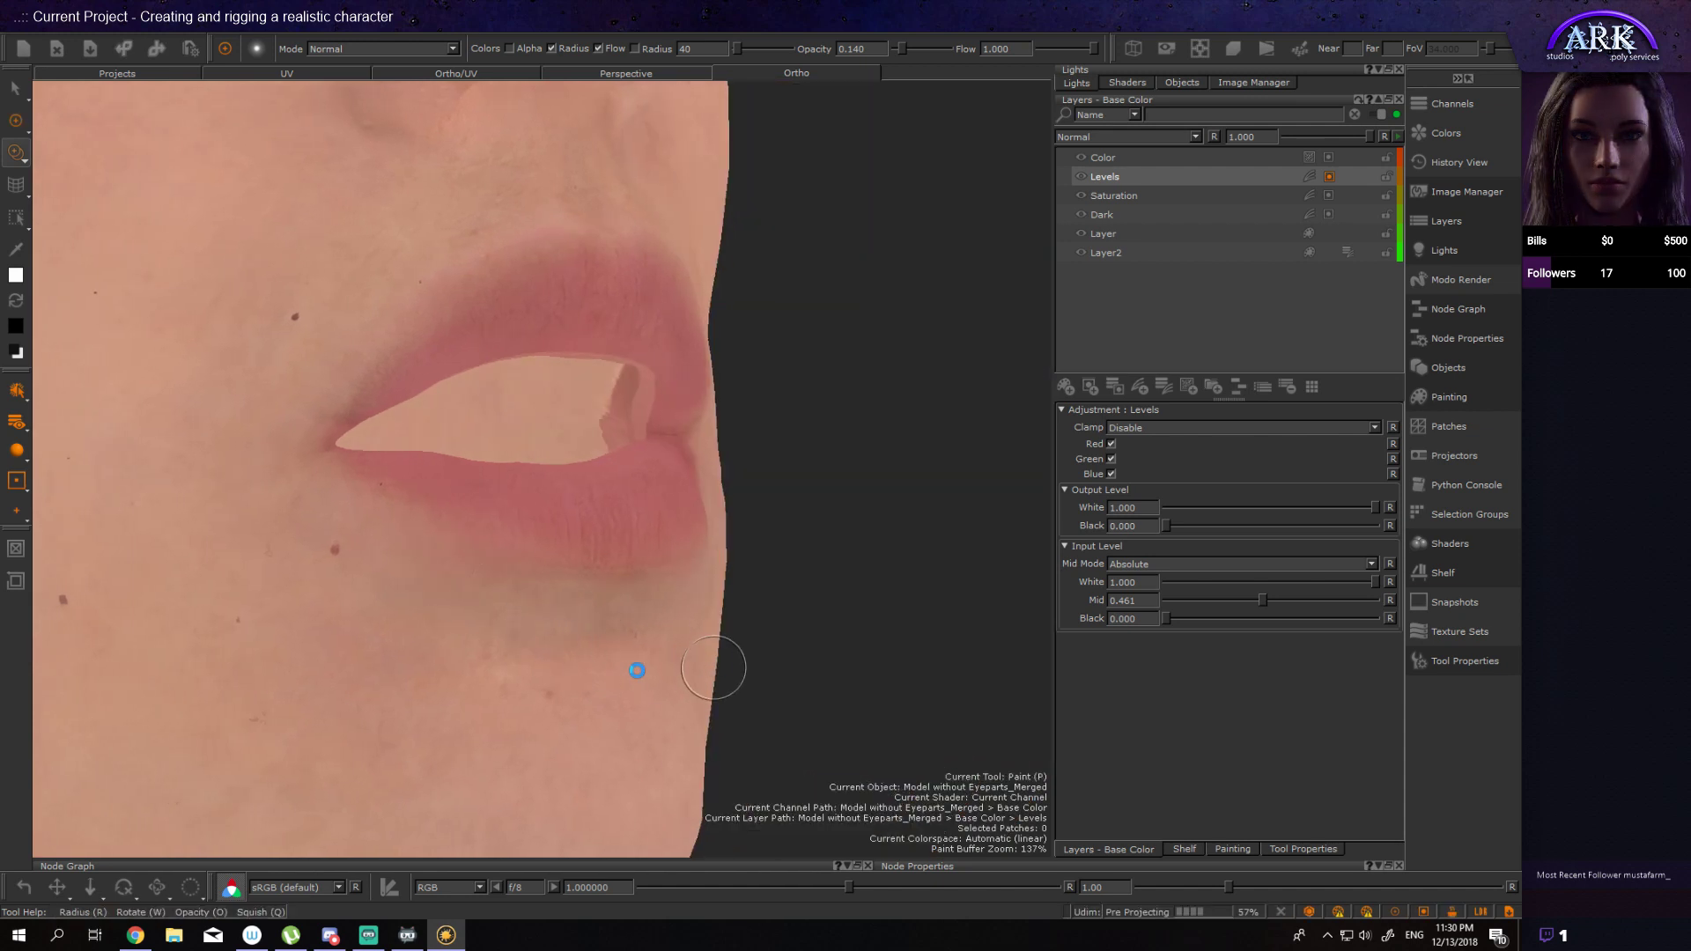
{"action": "mouse_move", "coordinate": [604, 672]}
{"action": "left_mouse_down", "text": "alt"}
{"action": "mouse_move", "coordinate": [528, 664]}
{"action": "mouse_move", "coordinate": [590, 656]}
{"action": "mouse_move", "coordinate": [612, 616]}
{"action": "left_mouse_up", "text": "alt"}
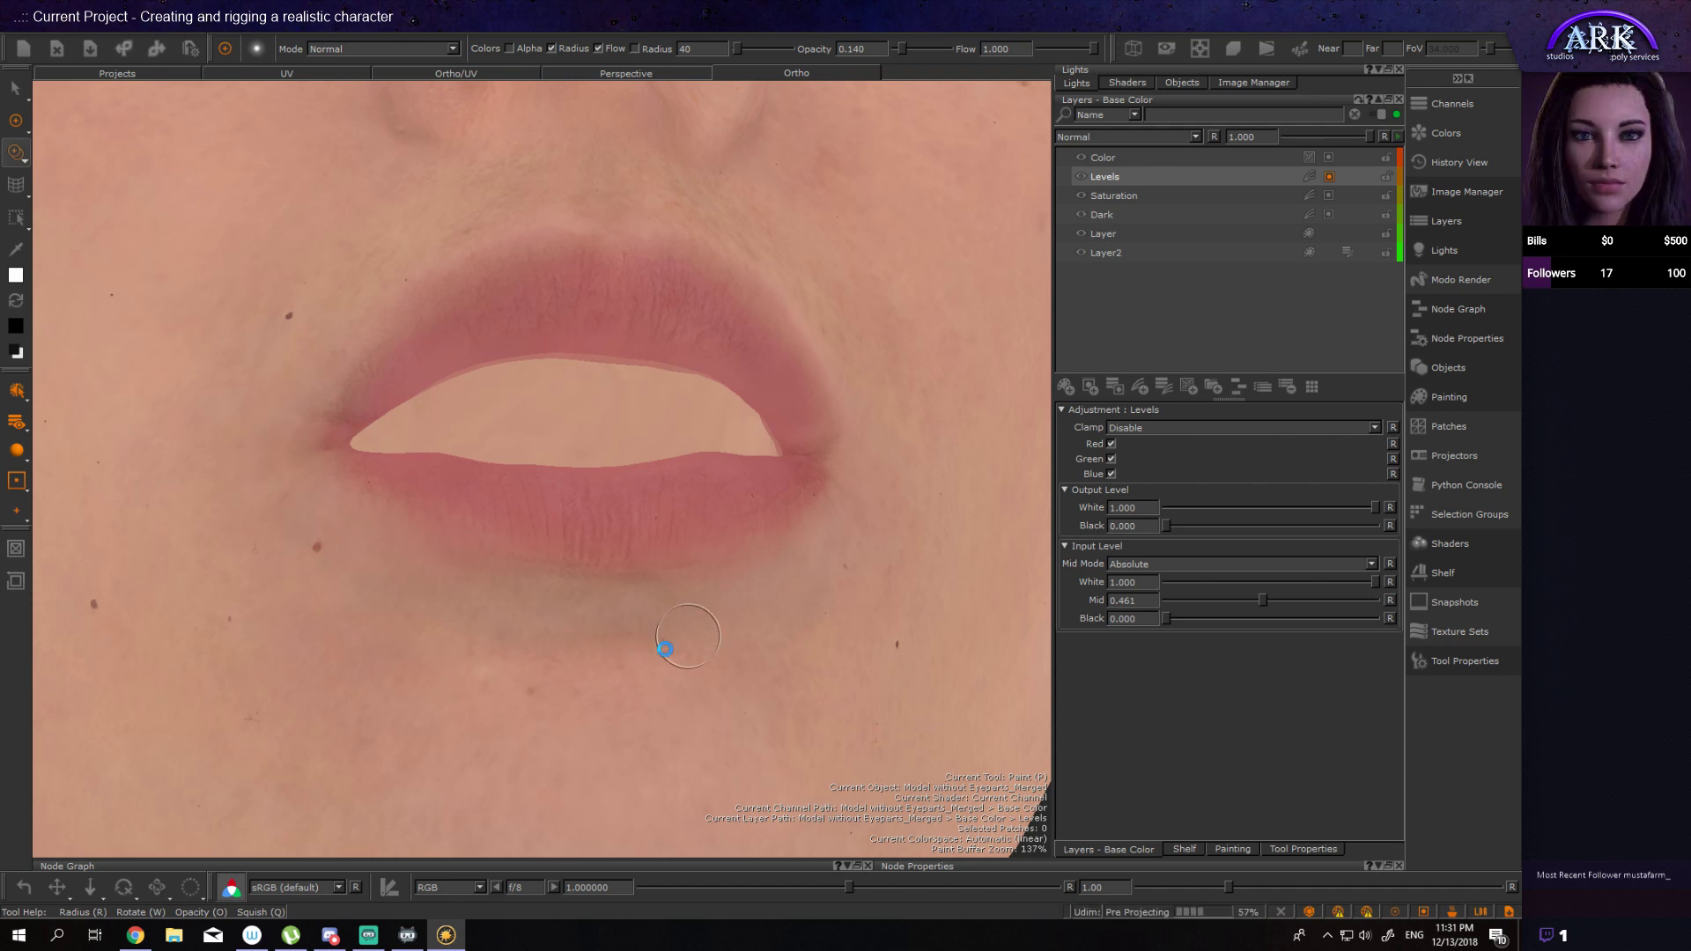
{"action": "left_click_drag", "start_coordinate": [644, 653], "coordinate": [601, 663], "text": "alt"}
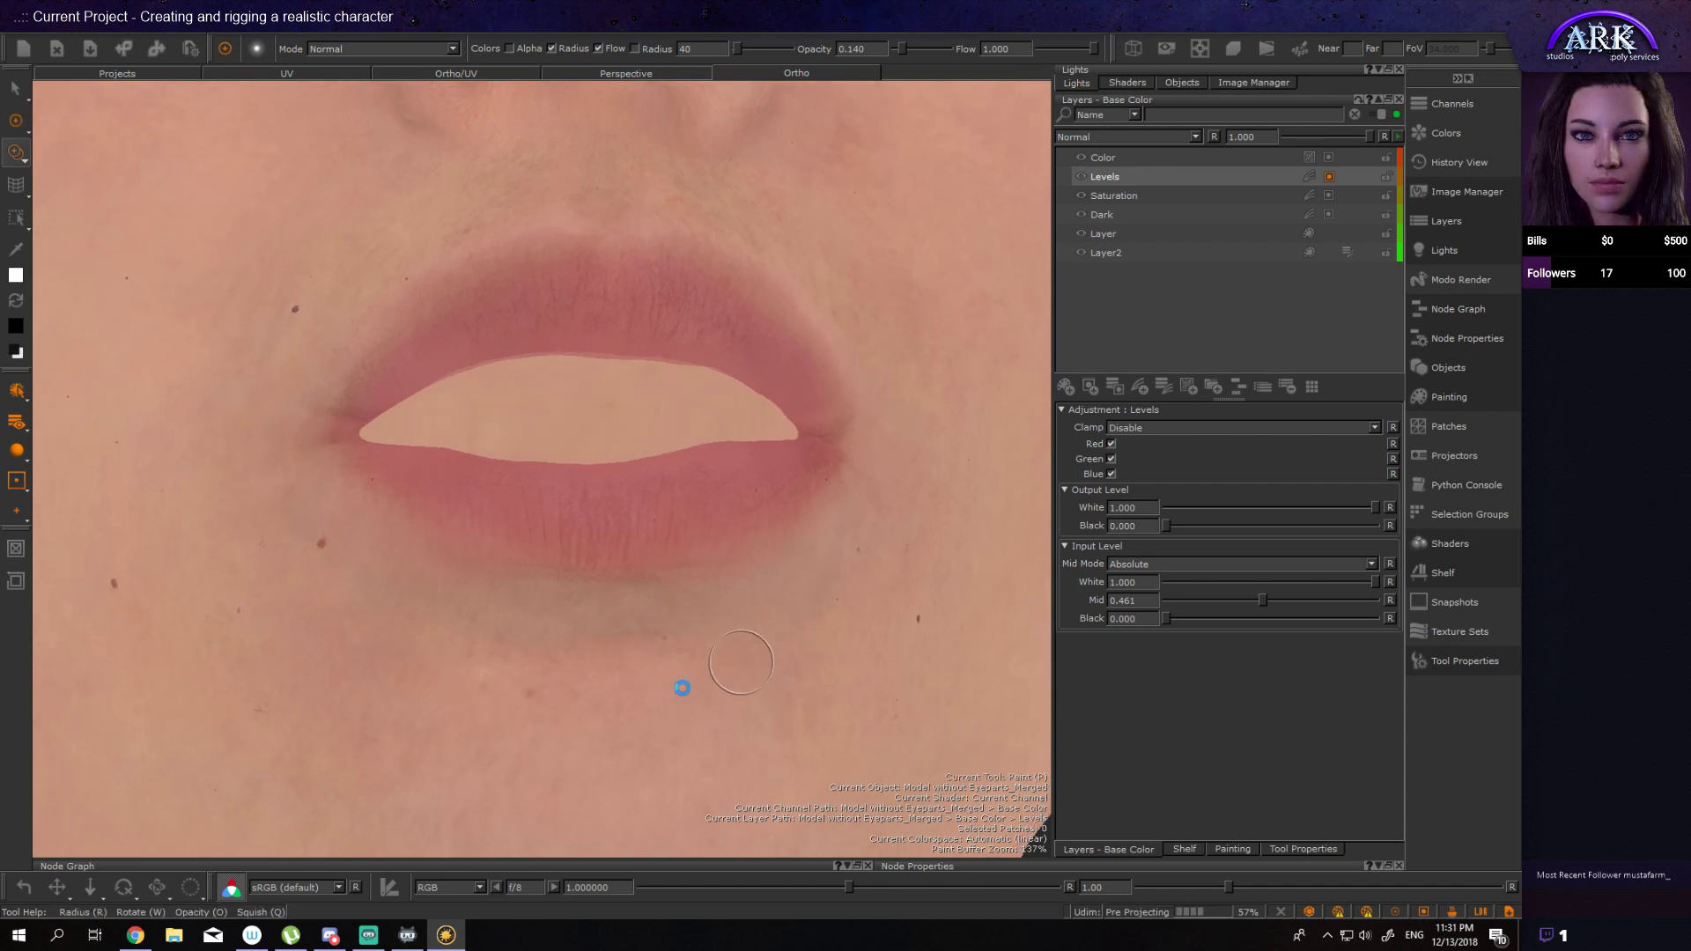
{"action": "left_click_drag", "start_coordinate": [806, 622], "coordinate": [841, 564], "text": "alt"}
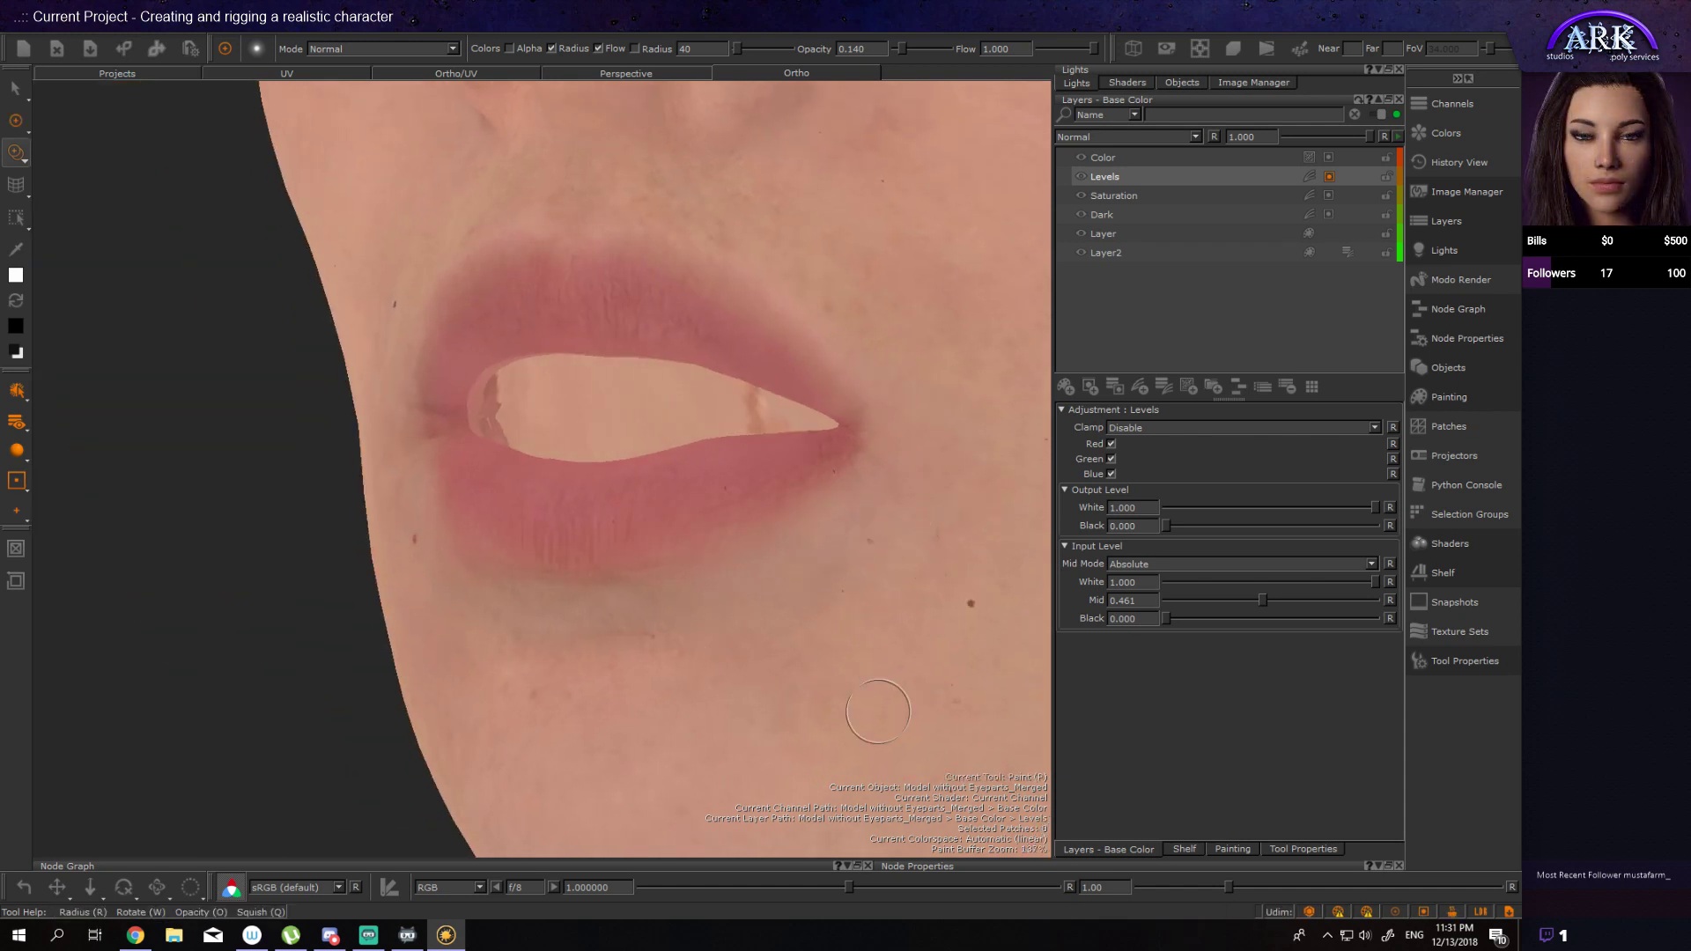
Step: Paint the Levels mask over the remaining shading between the lower lip and the chin, and bake it
{"action": "mouse_move", "coordinate": [566, 682]}
{"action": "left_mouse_down", "text": "alt"}
{"action": "mouse_move", "coordinate": [334, 534]}
{"action": "mouse_move", "coordinate": [330, 590]}
{"action": "left_mouse_up", "text": "alt"}
{"action": "mouse_move", "coordinate": [695, 654]}
{"action": "right_mouse_down", "text": "alt"}
{"action": "mouse_move", "coordinate": [709, 680]}
{"action": "mouse_move", "coordinate": [611, 672]}
{"action": "right_mouse_up", "text": "alt"}
{"action": "left_click_drag", "start_coordinate": [611, 672], "coordinate": [550, 692], "text": "alt"}
{"action": "middle_click_drag", "start_coordinate": [620, 578], "coordinate": [627, 658], "text": "alt"}
{"action": "right_click_drag", "start_coordinate": [517, 634], "coordinate": [702, 718], "text": "alt"}
{"action": "middle_click_drag", "start_coordinate": [702, 717], "coordinate": [734, 418], "text": "alt"}
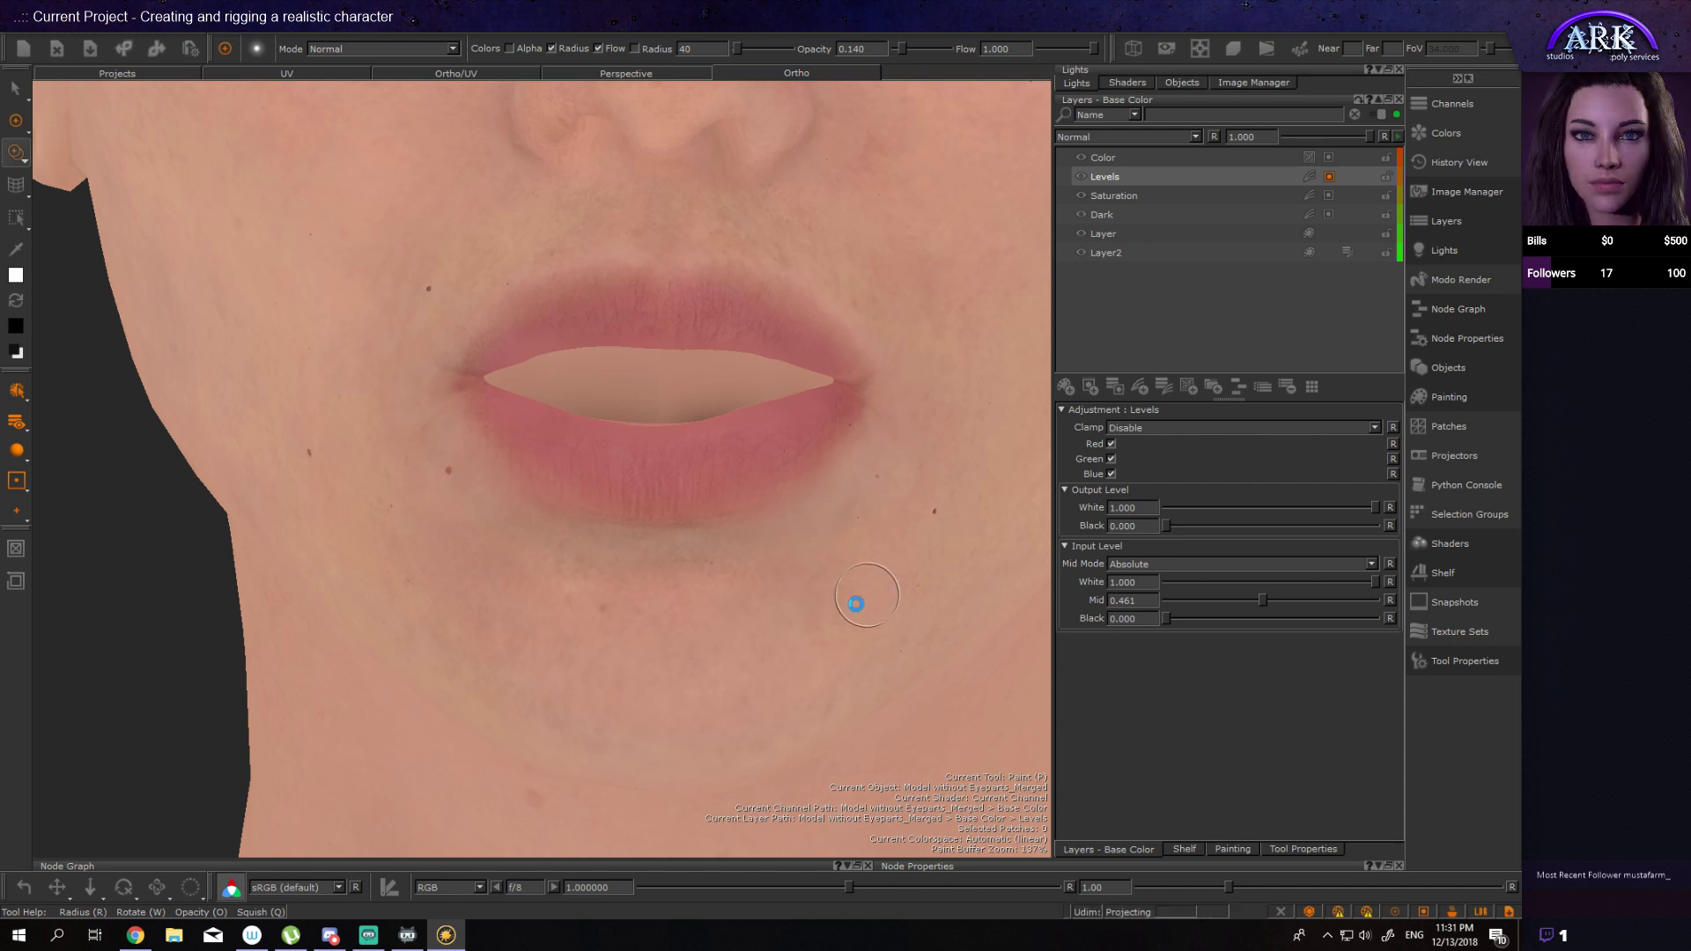
{"action": "right_click_drag", "start_coordinate": [830, 606], "coordinate": [951, 617], "text": "alt"}
{"action": "middle_click_drag", "start_coordinate": [872, 619], "coordinate": [828, 598], "text": "alt"}
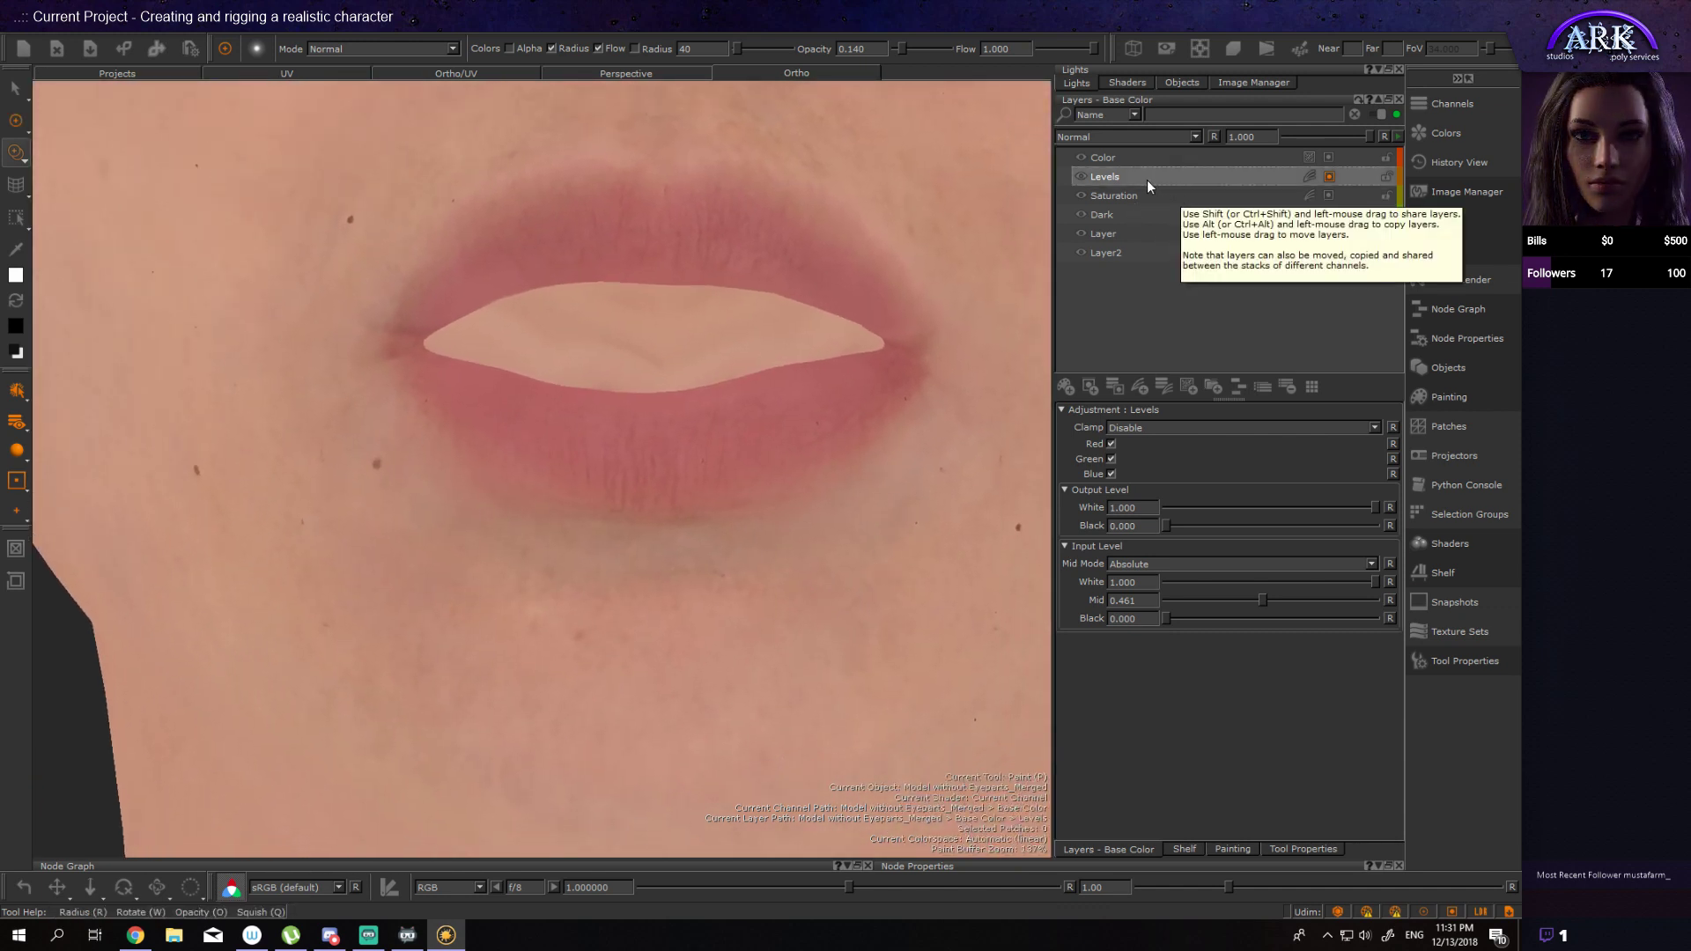
{"action": "left_click_drag", "start_coordinate": [815, 515], "coordinate": [837, 516], "text": "alt"}
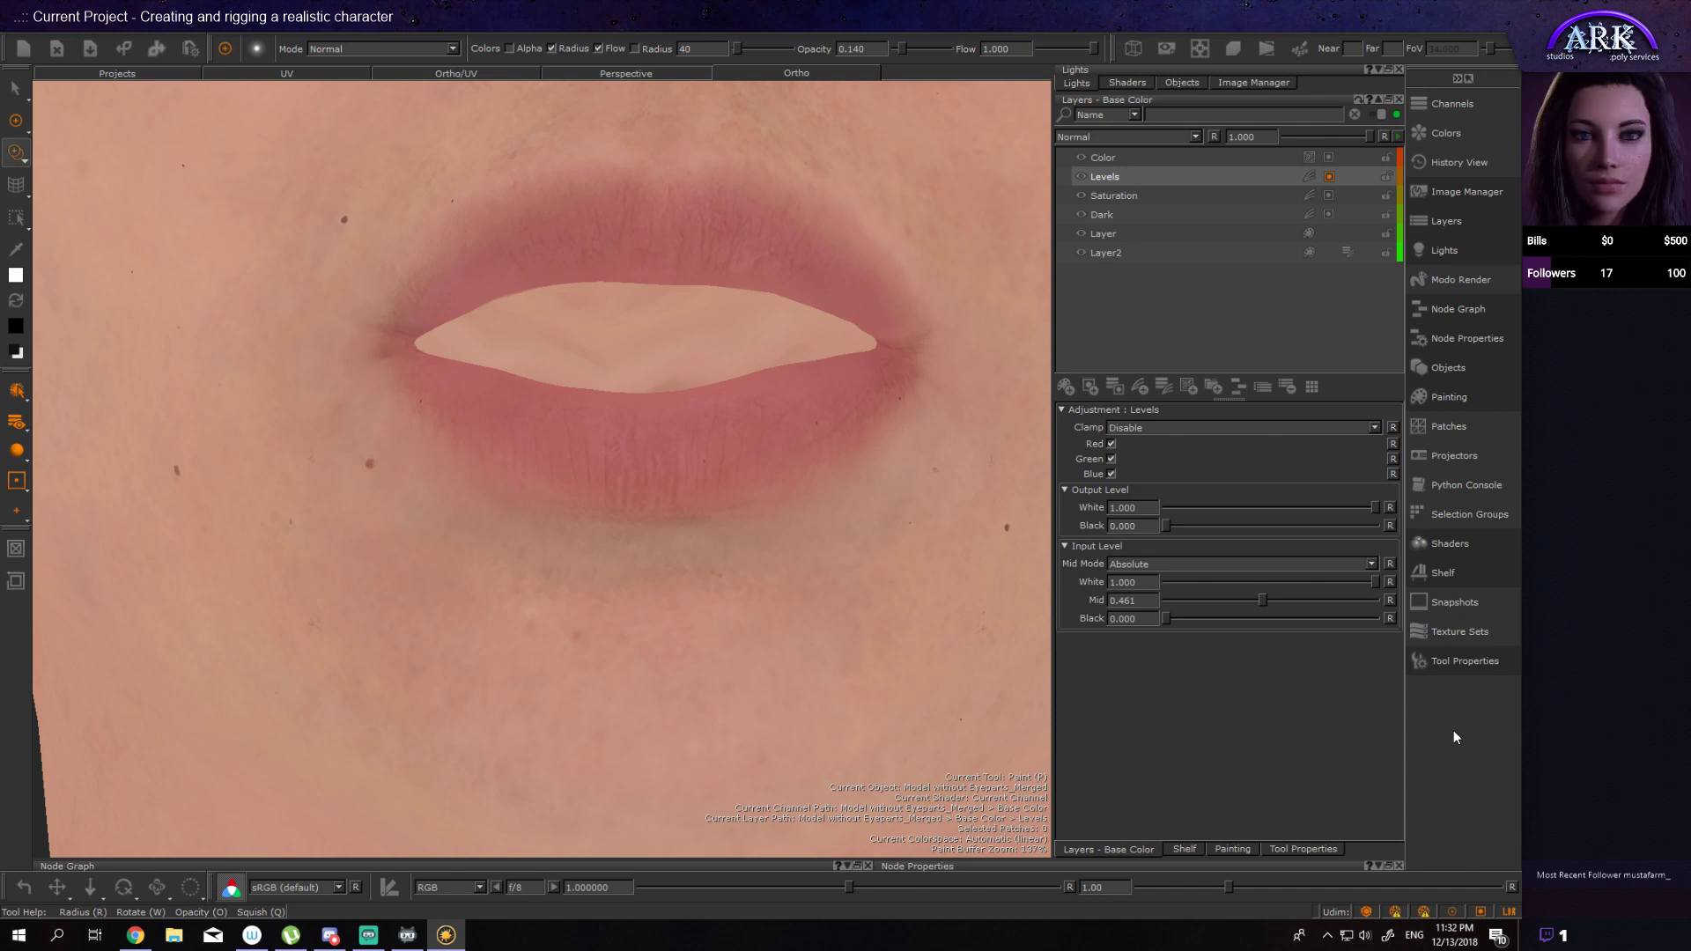
{"action": "mouse_move", "coordinate": [723, 589]}
{"action": "left_mouse_down", "text": "alt"}
{"action": "mouse_move", "coordinate": [743, 555]}
{"action": "mouse_move", "coordinate": [737, 491]}
{"action": "mouse_move", "coordinate": [668, 532]}
{"action": "mouse_move", "coordinate": [584, 530]}
{"action": "mouse_move", "coordinate": [690, 529]}
{"action": "left_mouse_up", "text": "alt"}
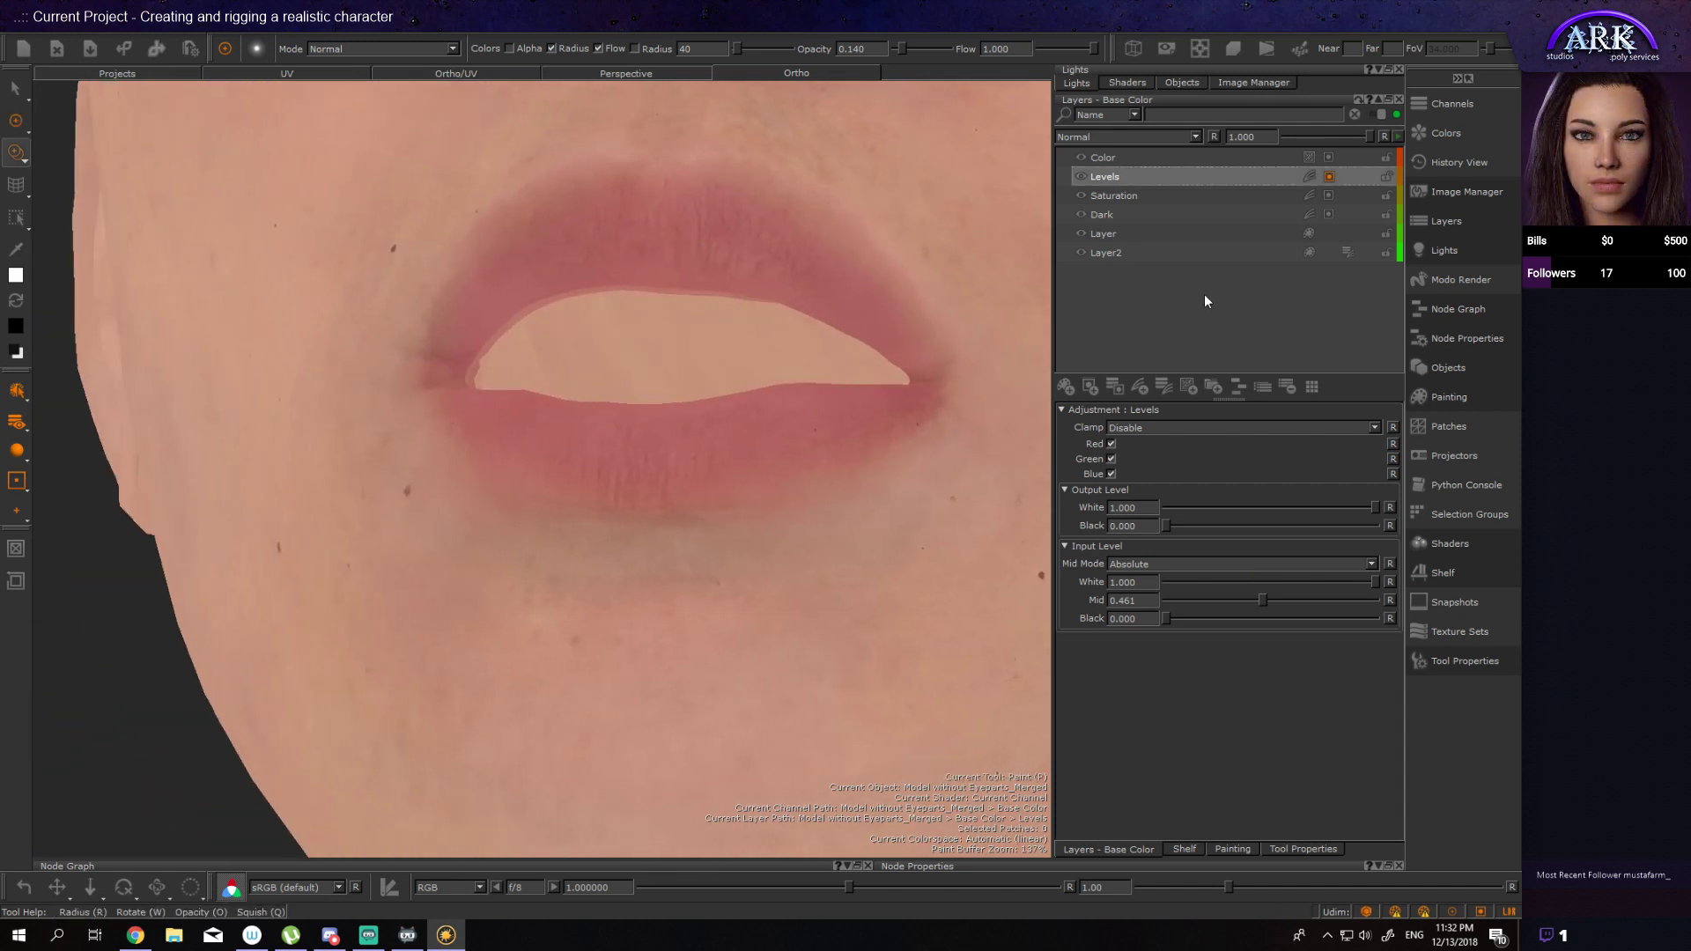
Step: Rename the Saturation layer to Saturation Down
{"action": "left_click", "coordinate": [1144, 197]}
{"action": "double_click", "coordinate": [1169, 193]}
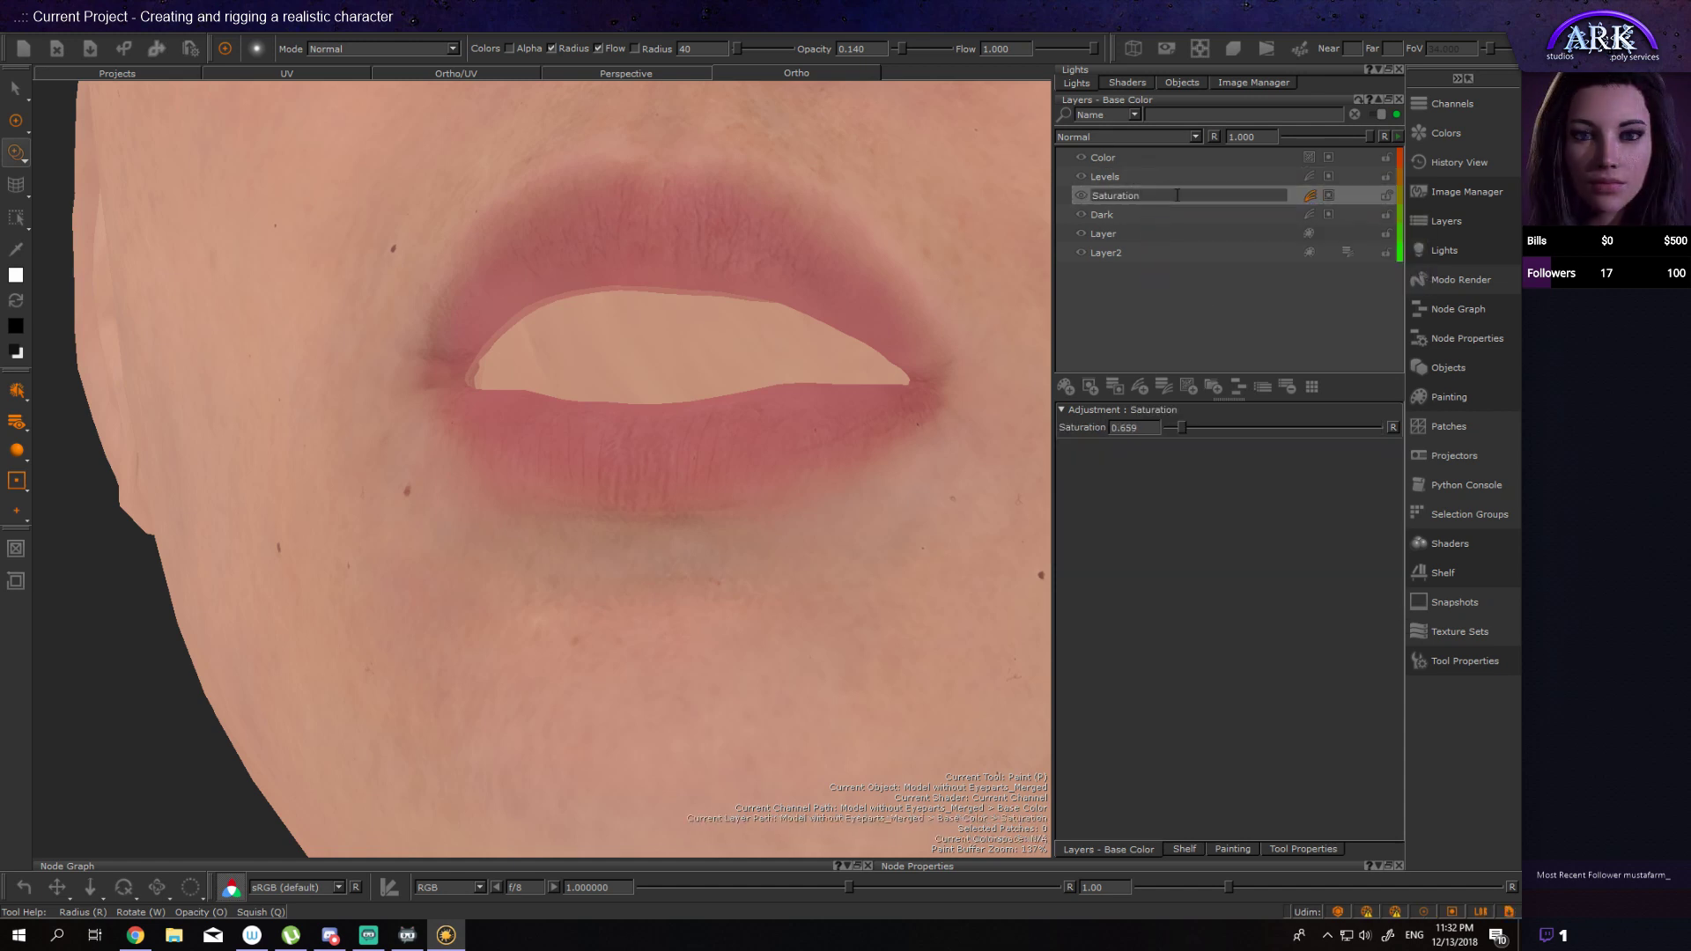
{"action": "key", "text": "Return"}
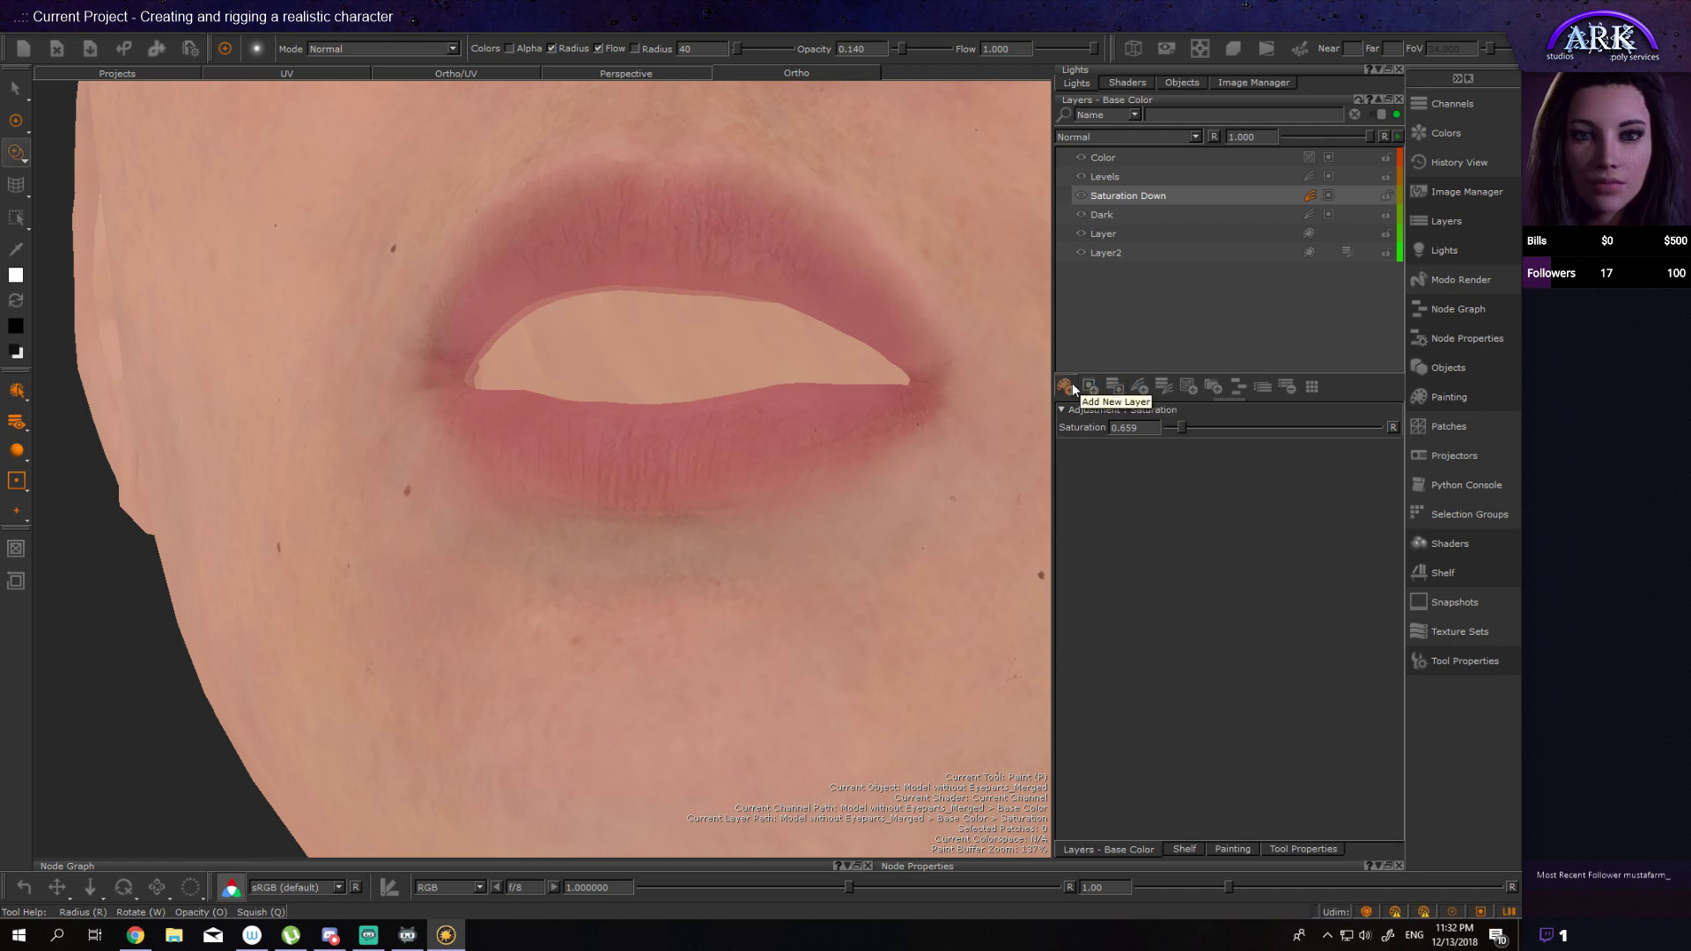
Step: Add a new Saturation adjustment layer above Saturation Down, set its saturation to 1.203, and give it a Hide All mask
{"action": "left_click", "coordinate": [1138, 386]}
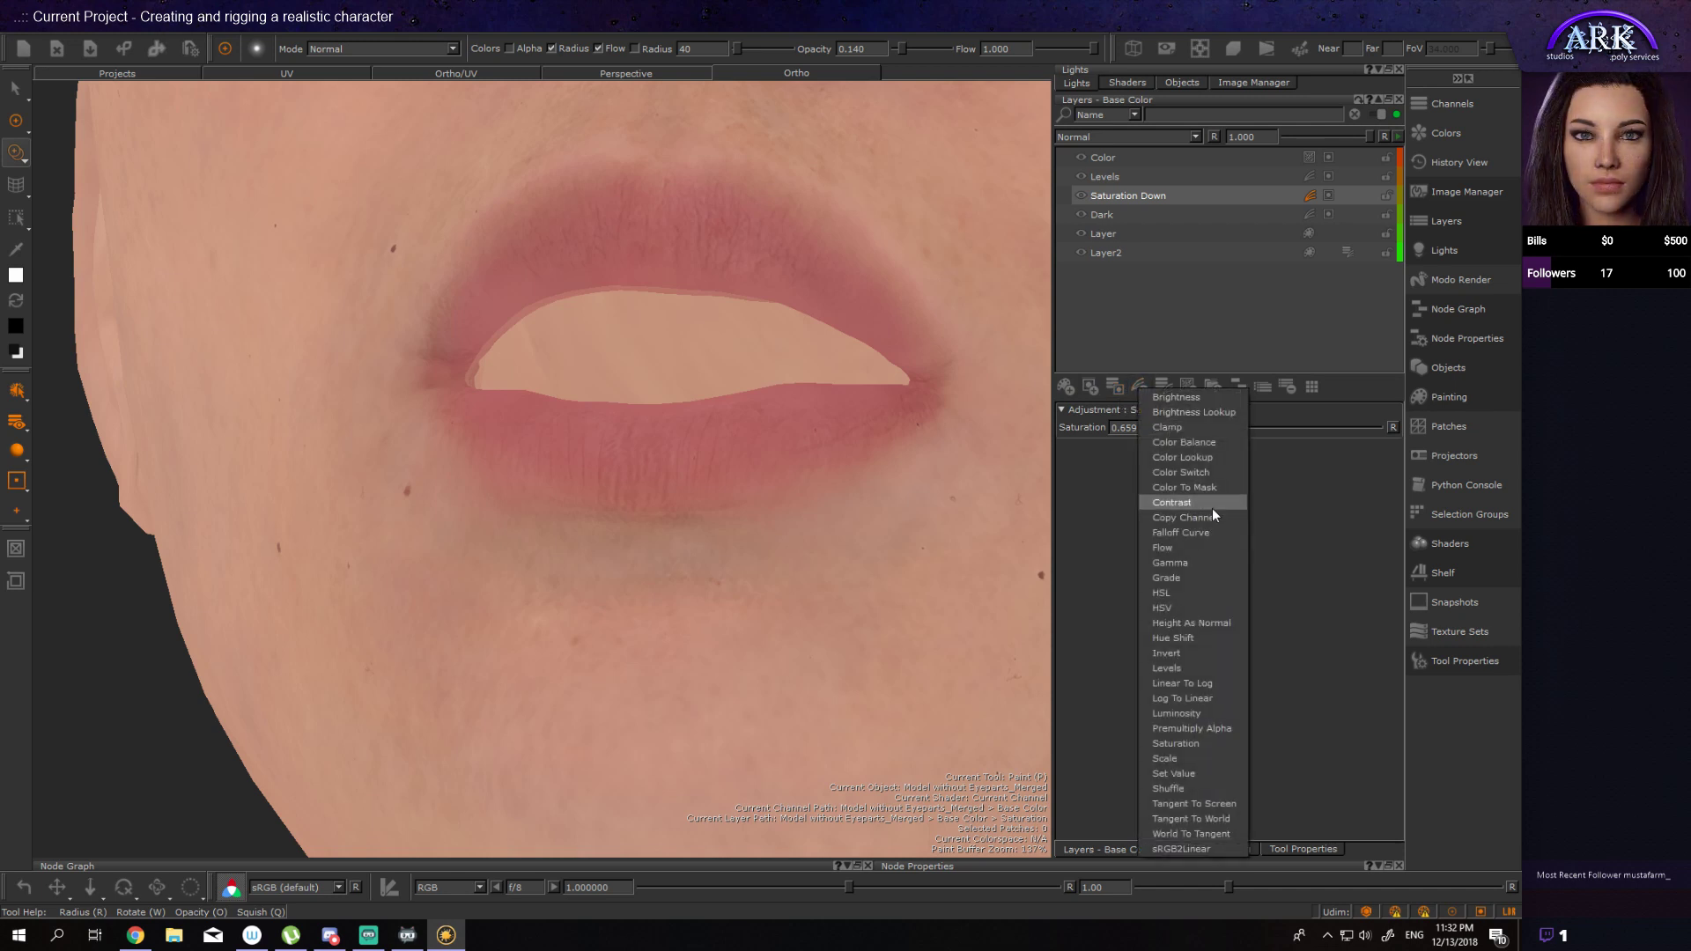
{"action": "left_click", "coordinate": [1198, 744]}
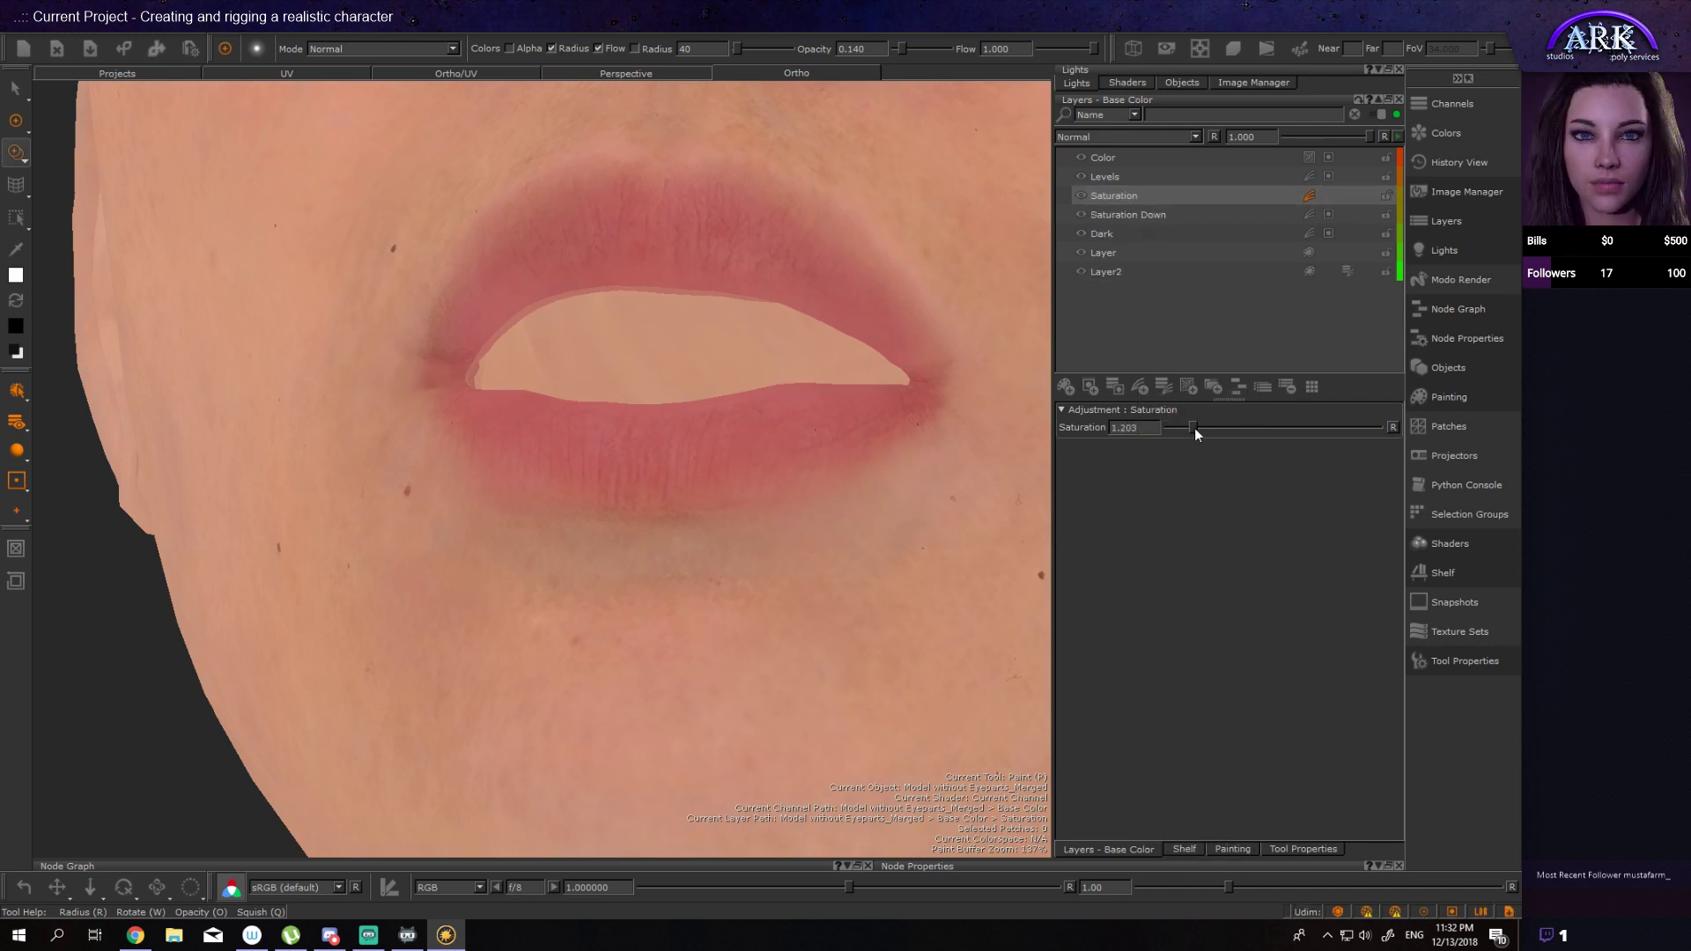
{"action": "right_click", "coordinate": [1331, 193]}
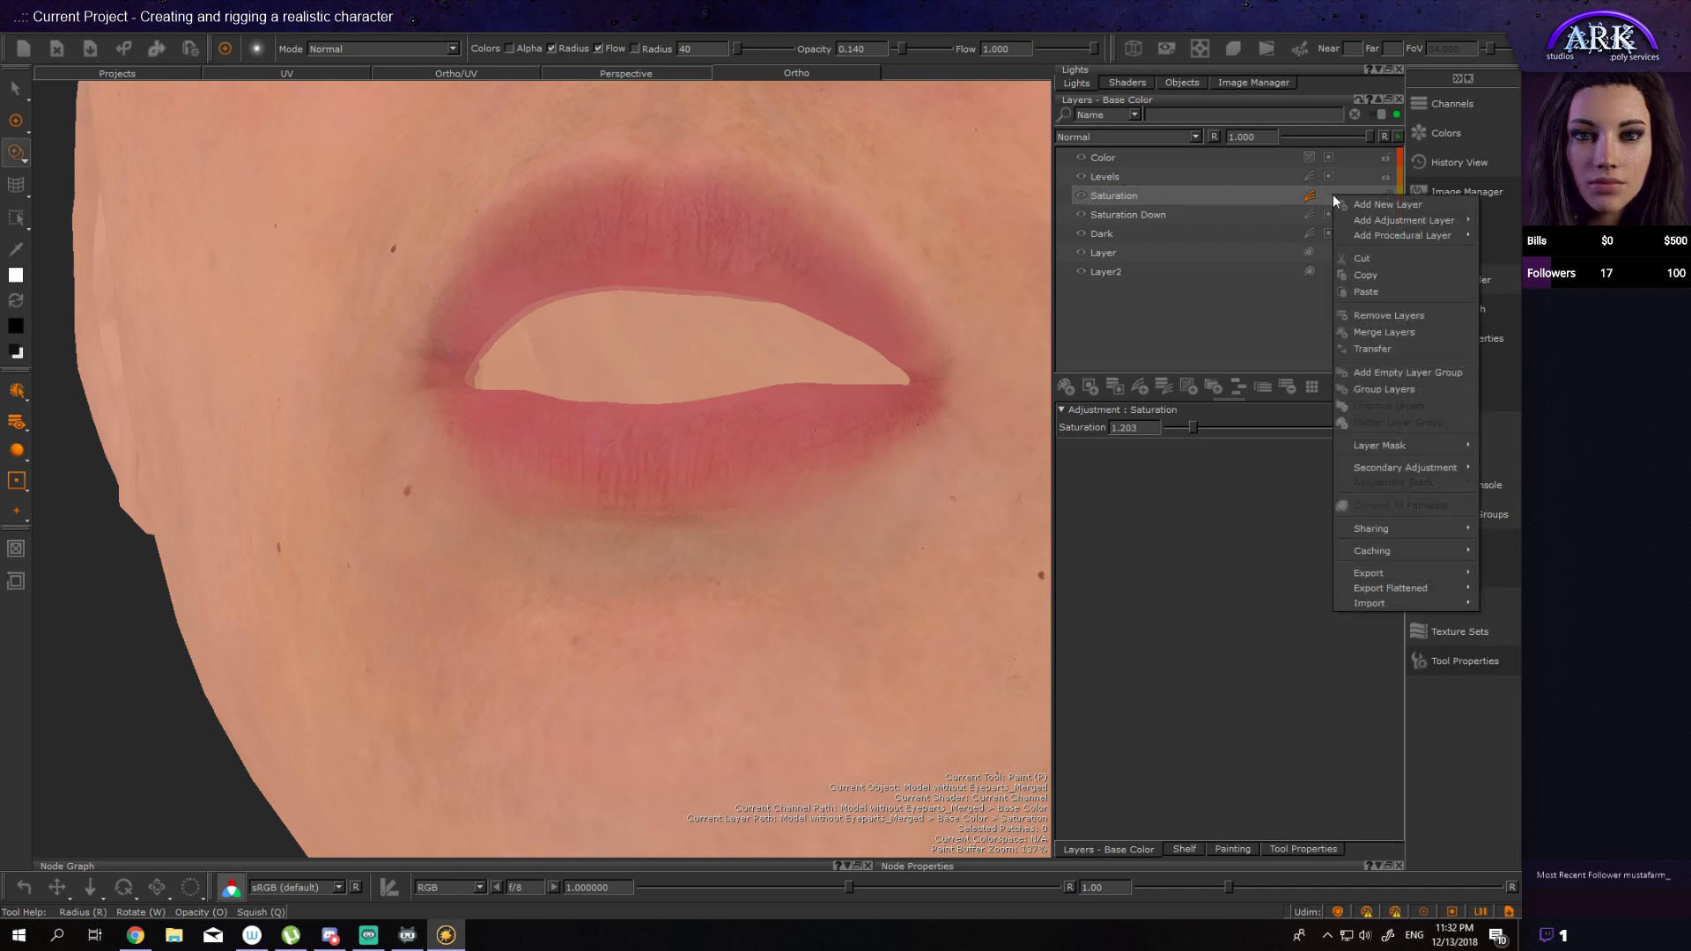
{"action": "mouse_move", "coordinate": [1401, 446]}
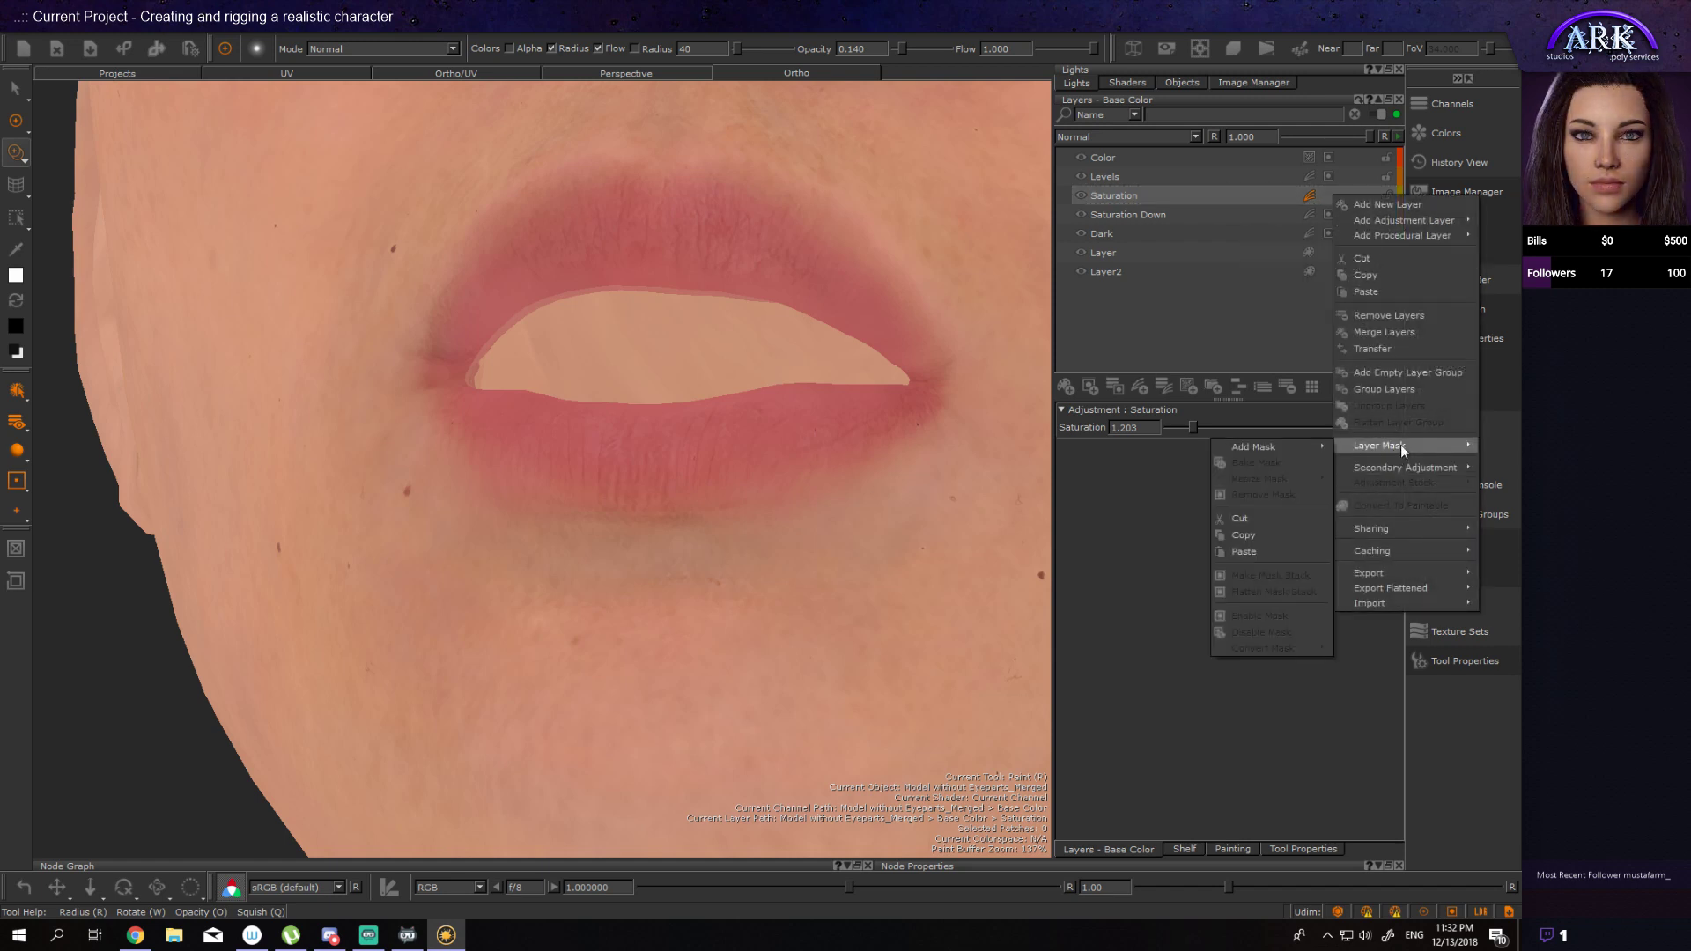
{"action": "mouse_move", "coordinate": [1288, 453]}
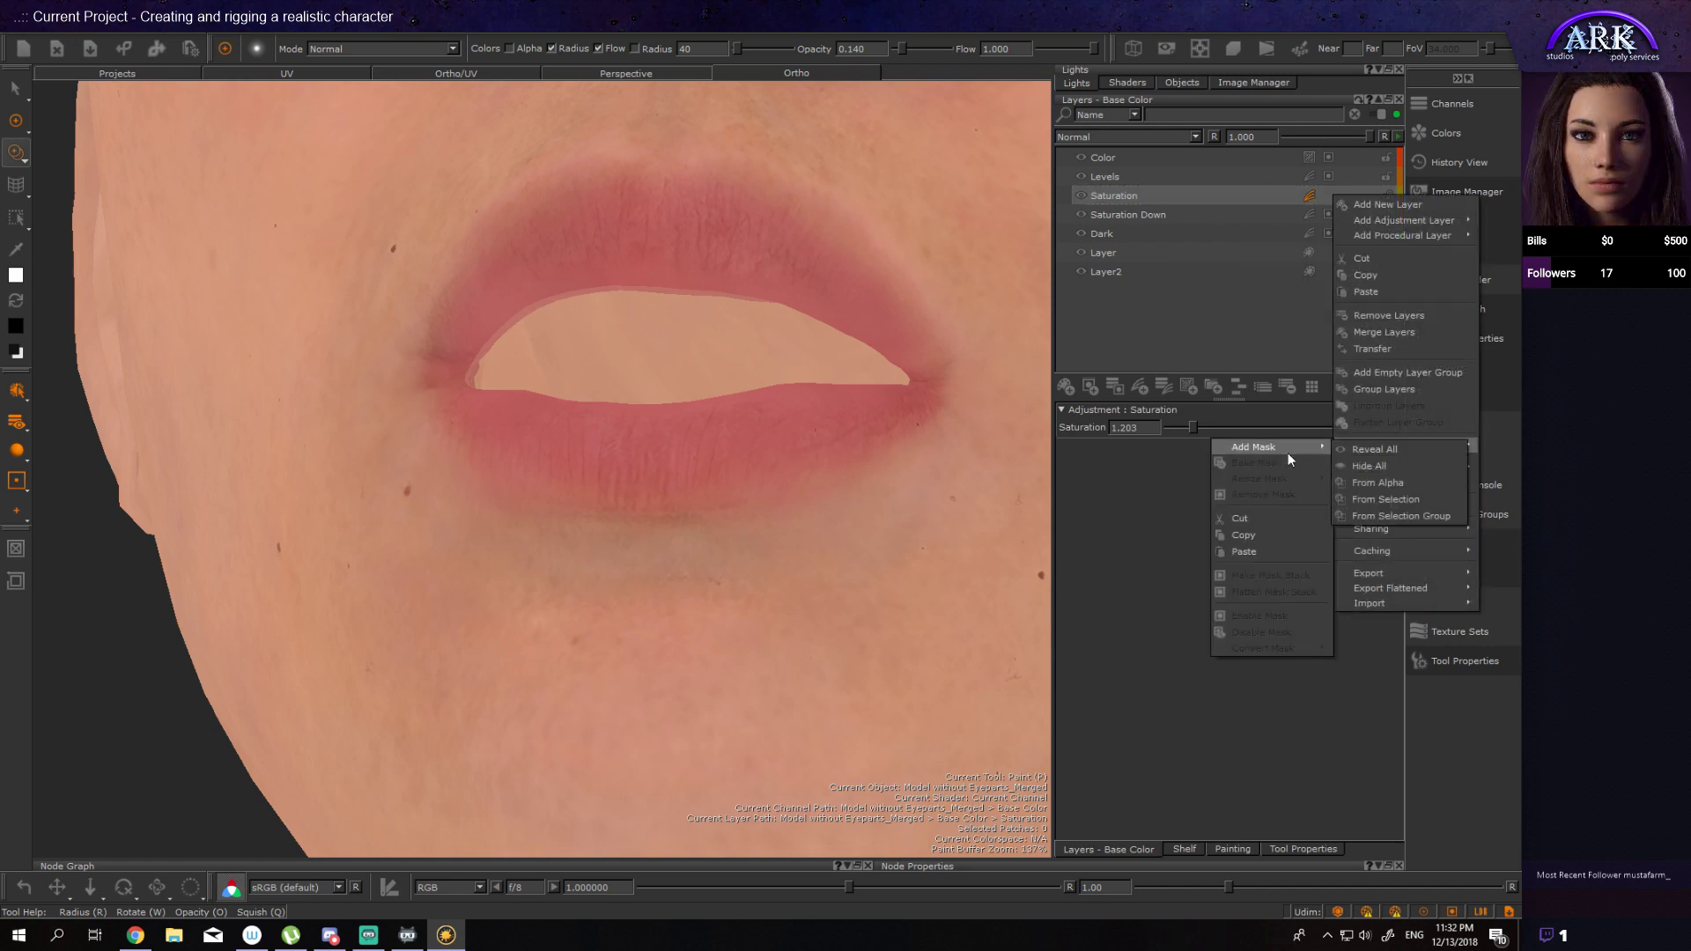
{"action": "left_click", "coordinate": [1386, 465]}
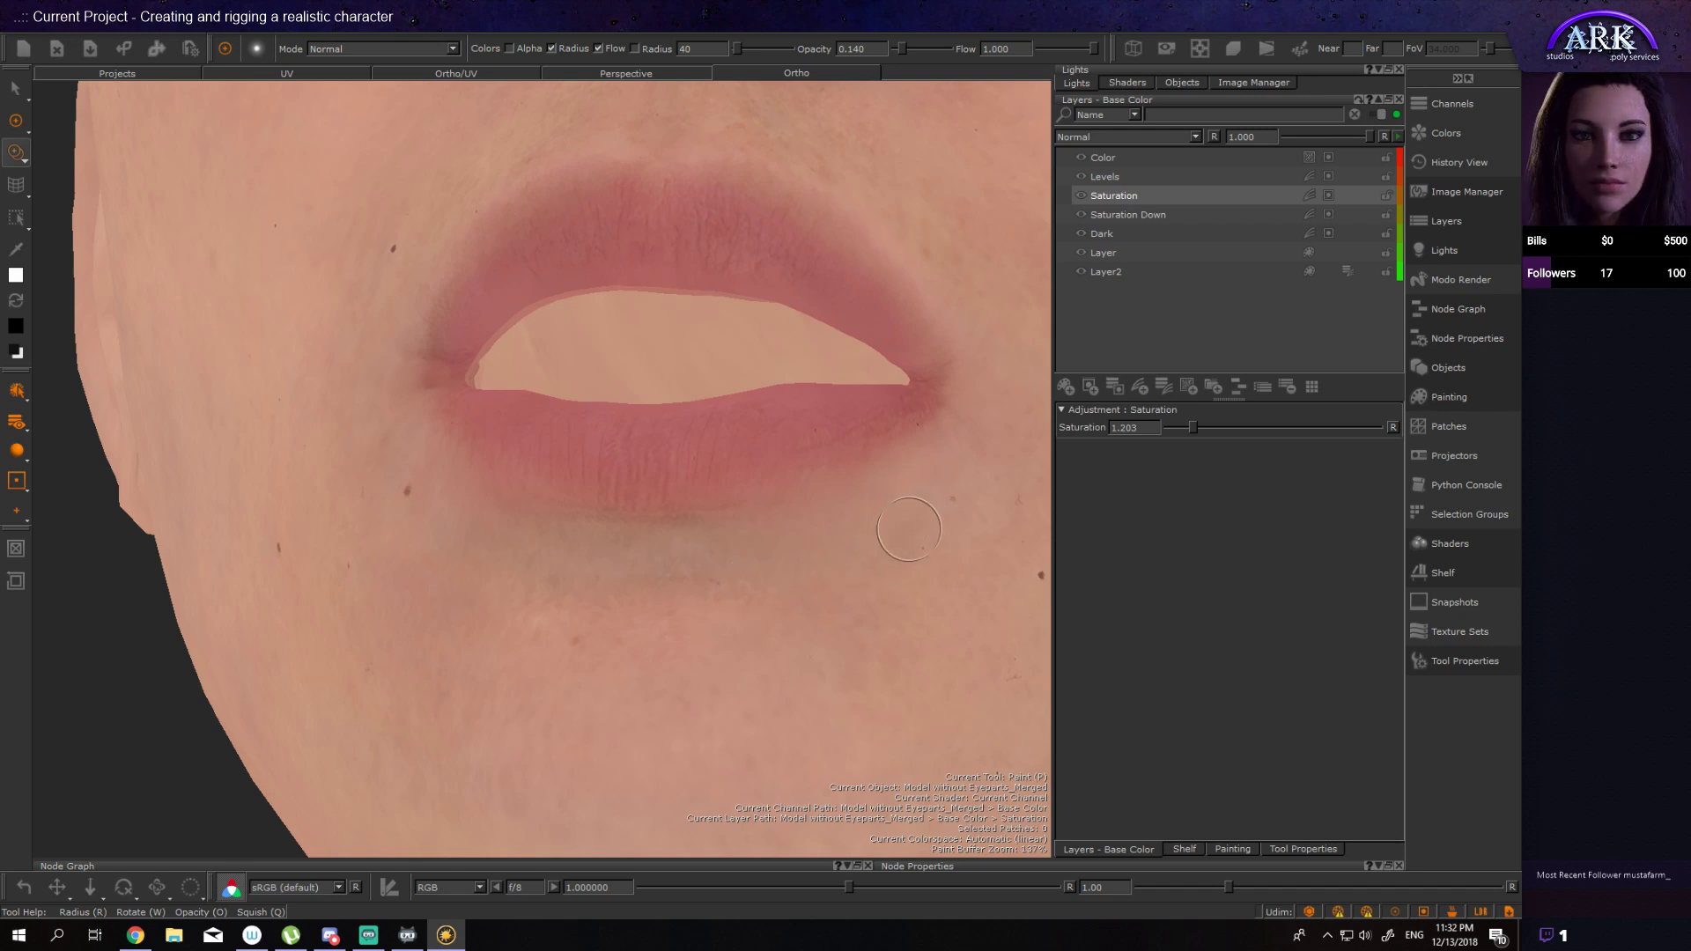
Step: Paint white on the new Saturation layer's mask over the greyish skin beneath and beside the lower lip, and bake it
{"action": "mouse_move", "coordinate": [576, 563]}
{"action": "left_mouse_down"}
{"action": "mouse_move", "coordinate": [745, 553]}
{"action": "mouse_move", "coordinate": [401, 527]}
{"action": "left_mouse_up"}
{"action": "key", "text": "b"}
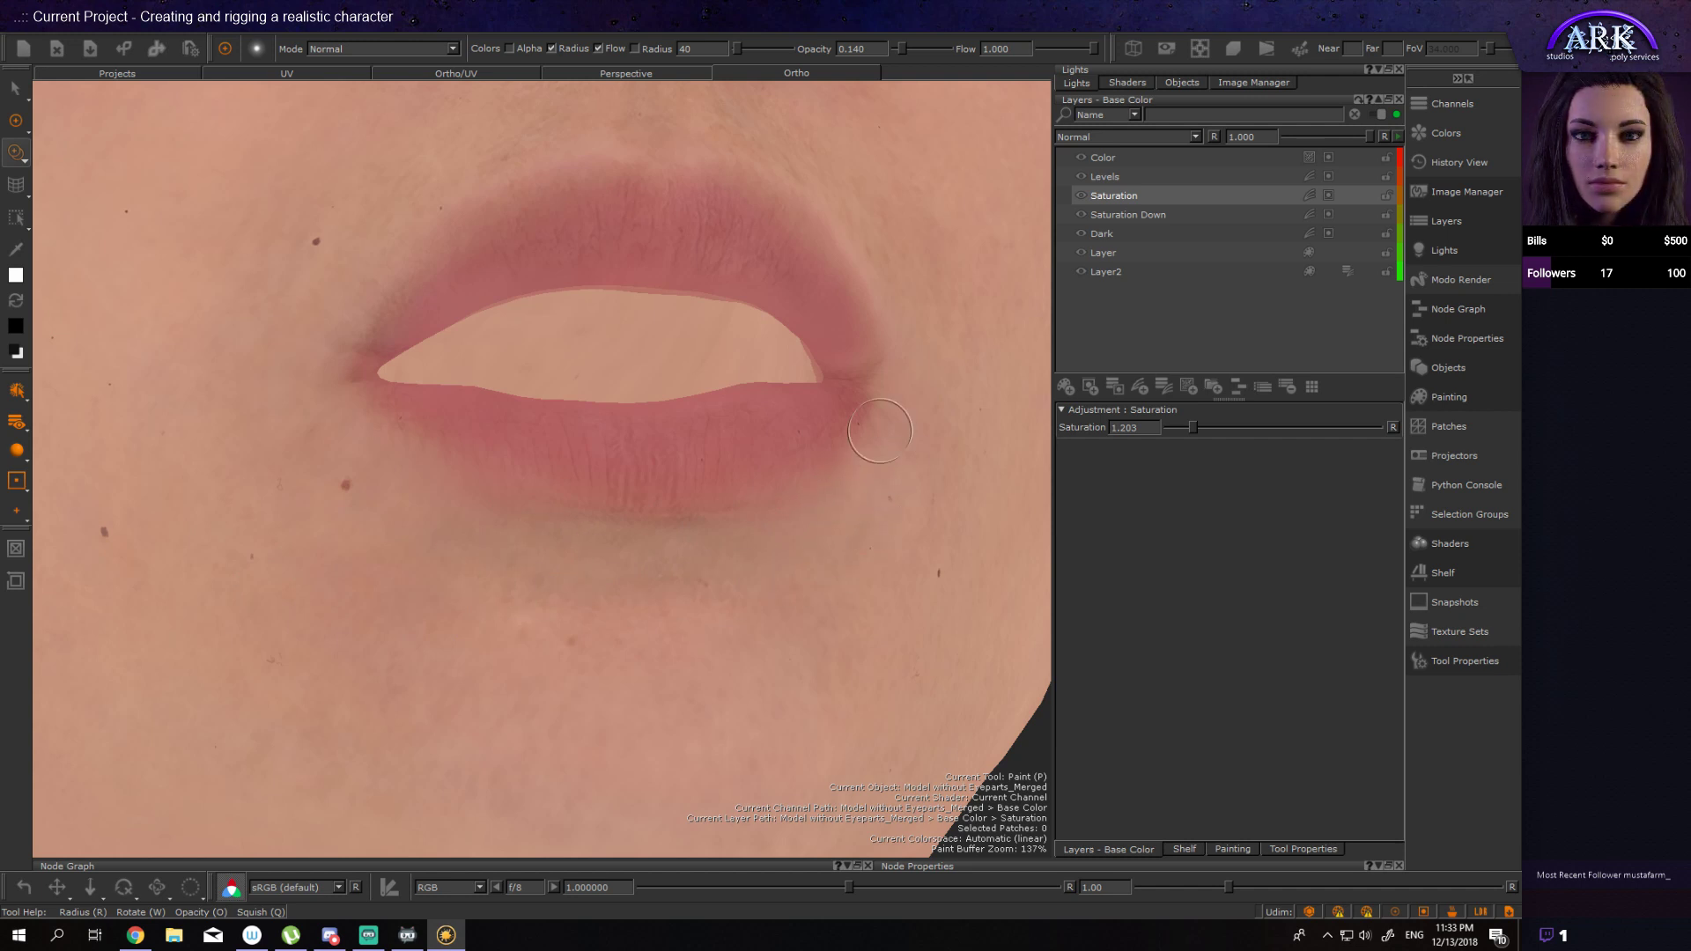
{"action": "key", "text": "b"}
Step: Undo the last paint stroke made with the Saturation layer active
{"action": "right_click_drag", "start_coordinate": [759, 595], "coordinate": [544, 600], "text": "alt"}
{"action": "left_click_drag", "start_coordinate": [544, 601], "coordinate": [578, 322], "text": "alt"}
{"action": "scroll", "coordinate": [445, 272], "scroll_direction": "up", "scroll_amount": 5}
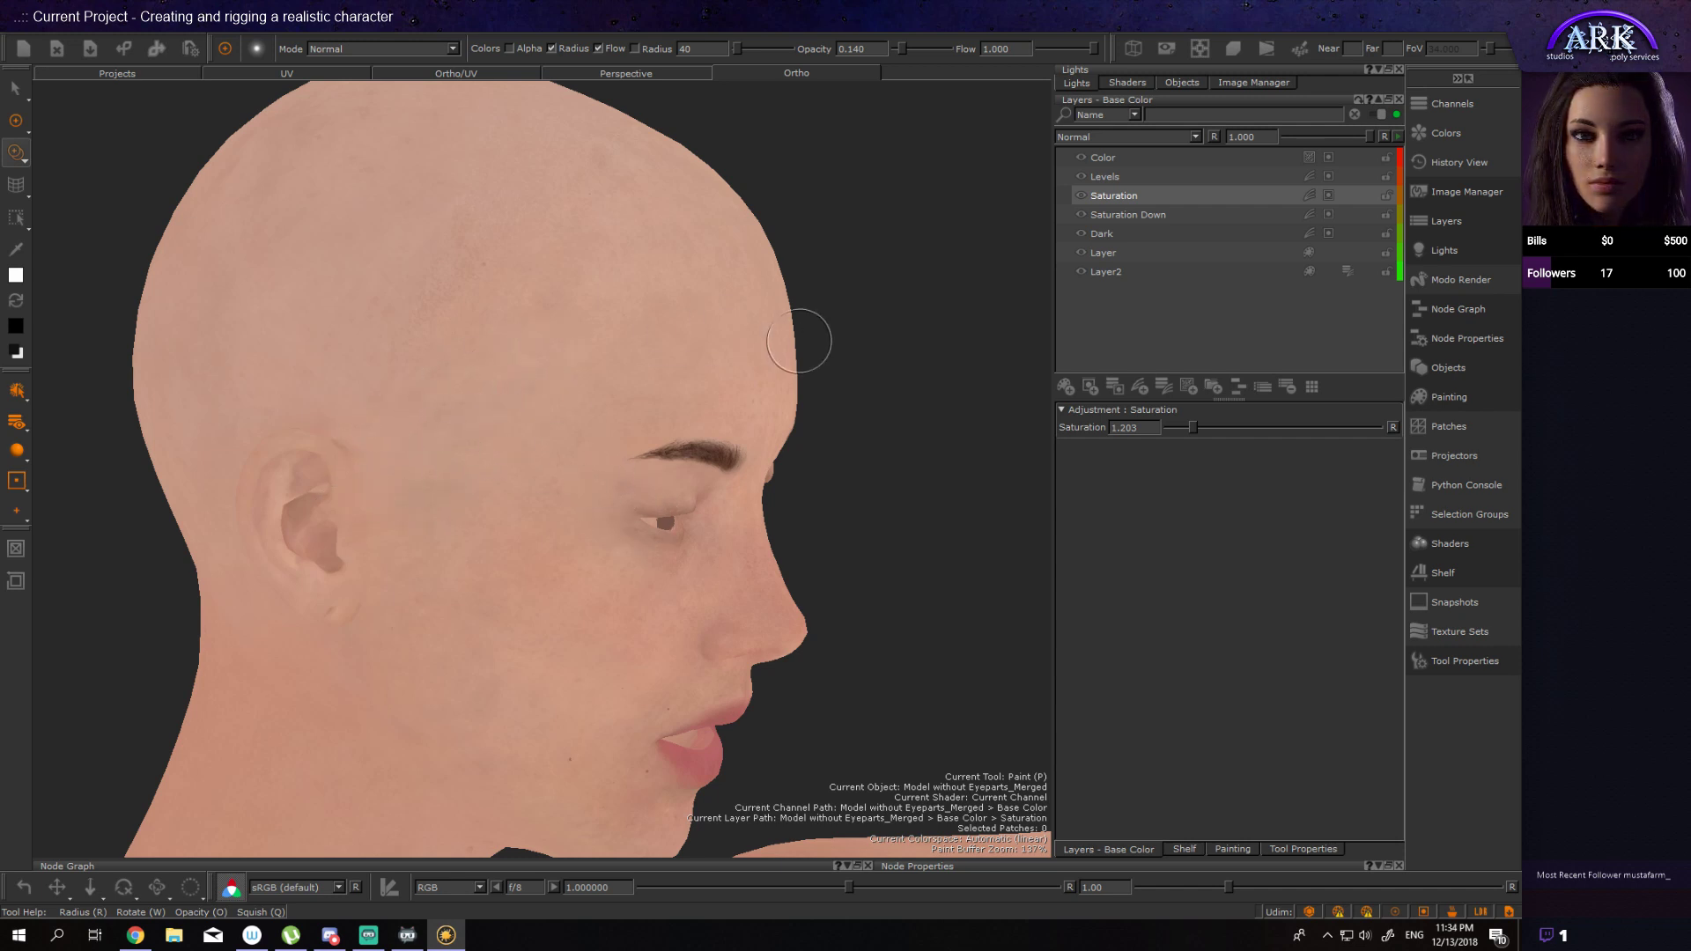
{"action": "key", "text": "ctrl+z"}
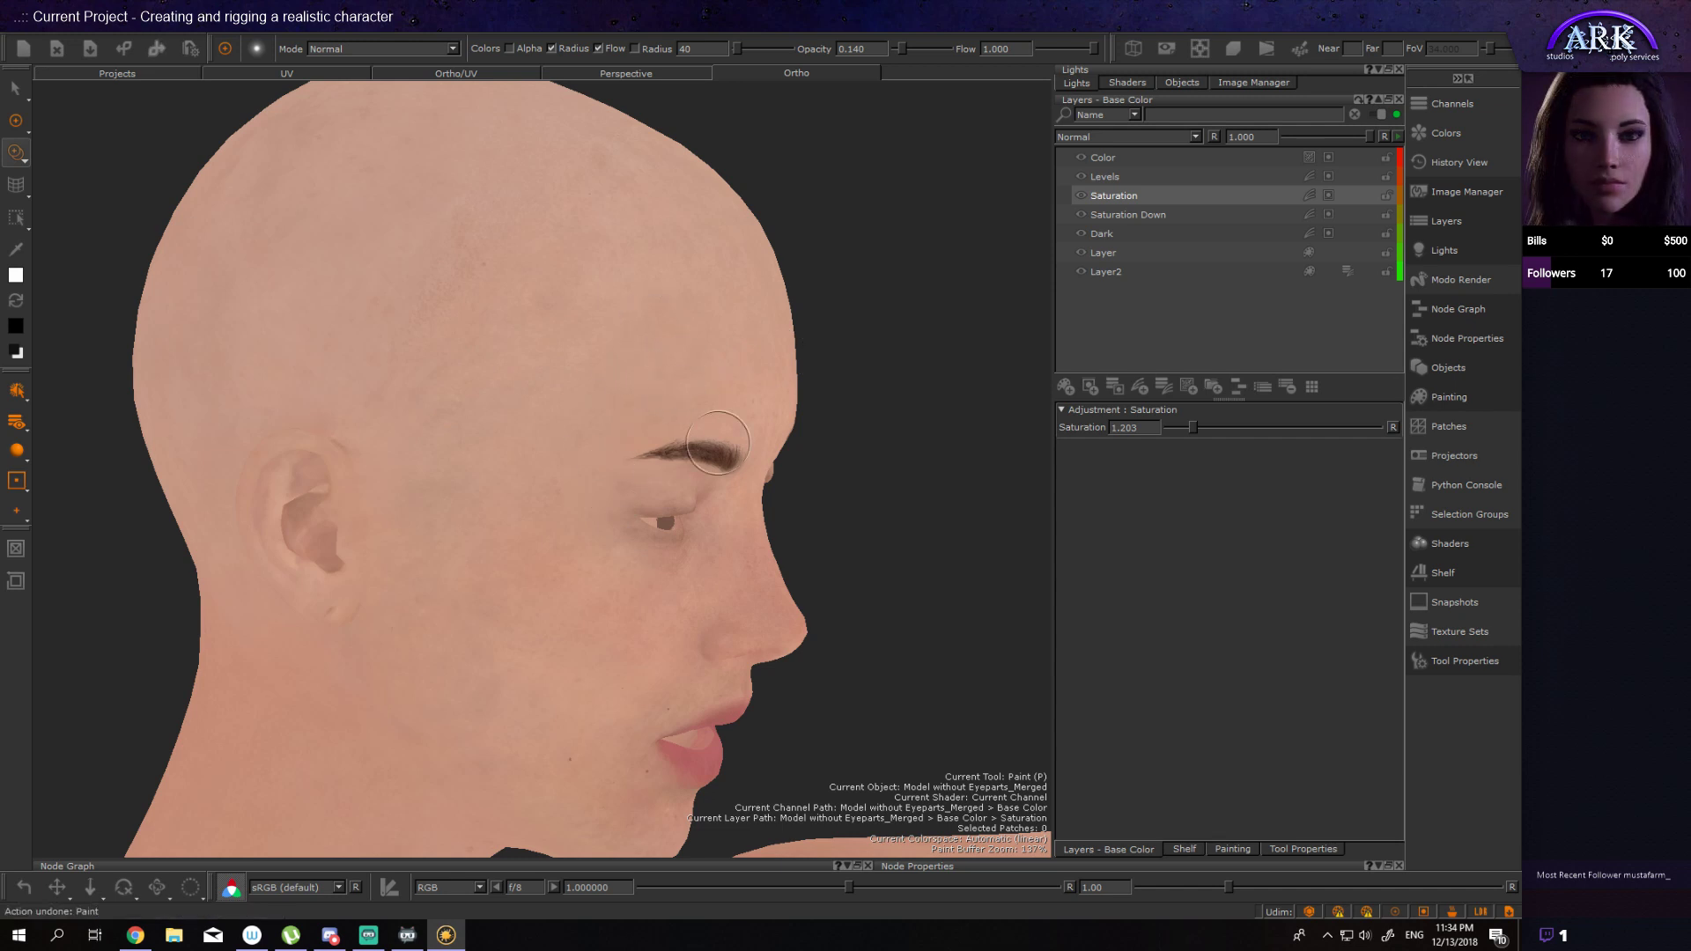
{"action": "mouse_move", "coordinate": [548, 649]}
{"action": "left_mouse_down", "text": "alt"}
{"action": "mouse_move", "coordinate": [472, 615]}
{"action": "mouse_move", "coordinate": [370, 611]}
{"action": "mouse_move", "coordinate": [367, 649]}
{"action": "mouse_move", "coordinate": [574, 543]}
{"action": "mouse_move", "coordinate": [604, 564]}
{"action": "mouse_move", "coordinate": [540, 528]}
{"action": "mouse_move", "coordinate": [566, 502]}
{"action": "left_mouse_up", "text": "alt"}
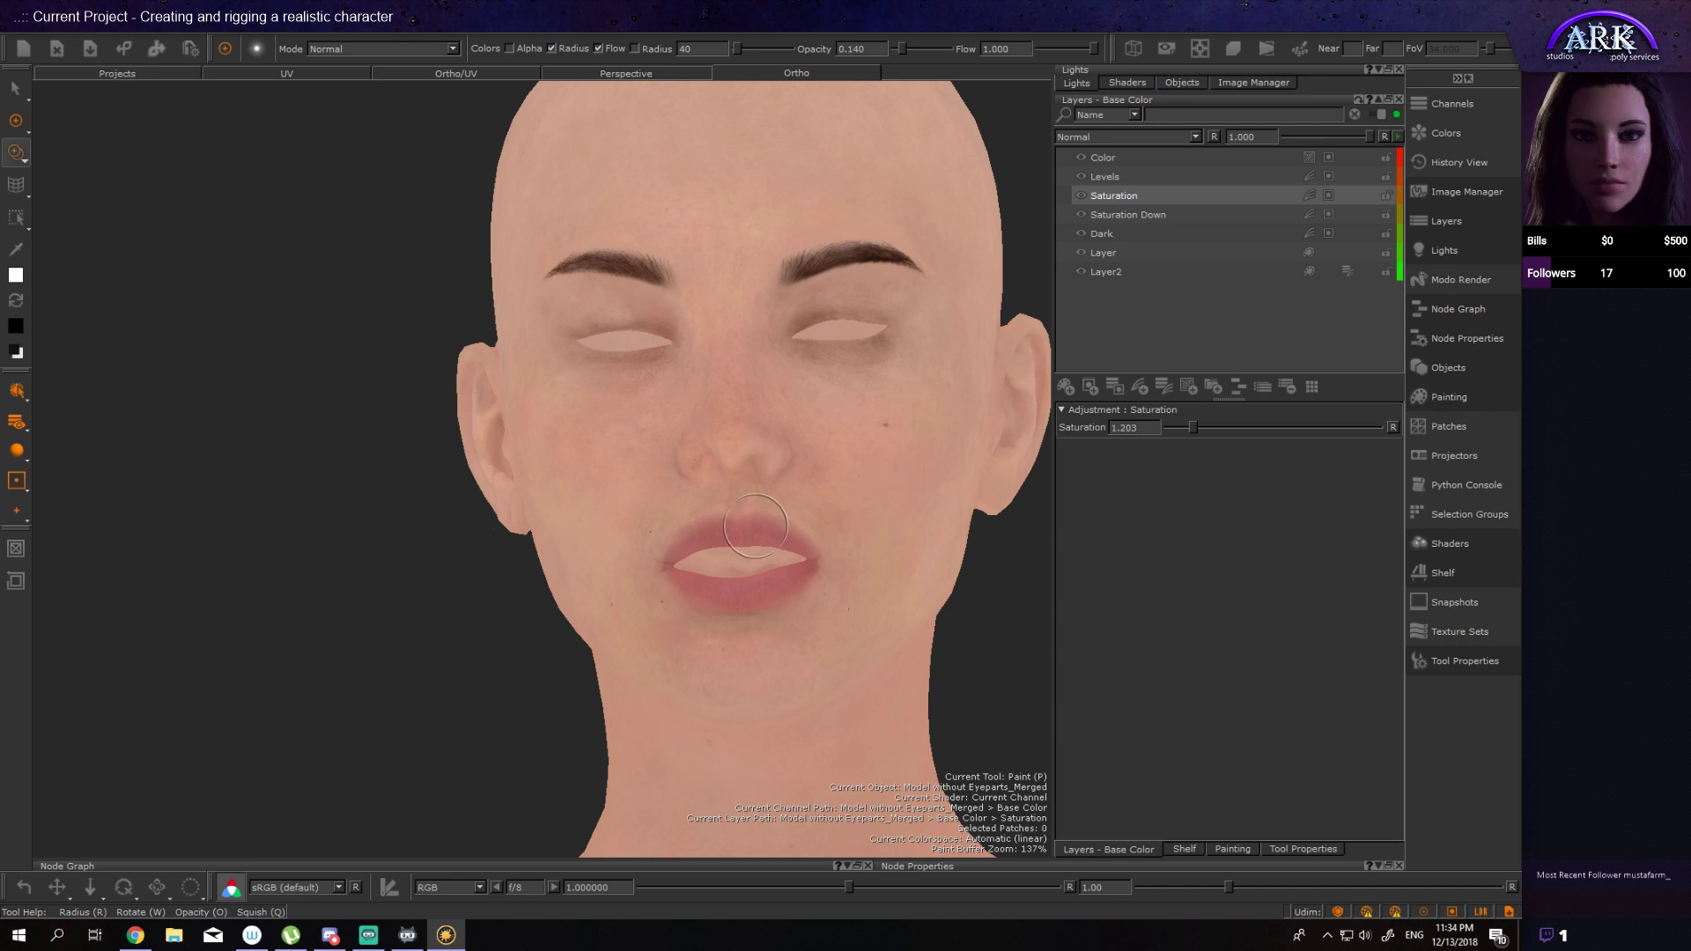
Step: Select the Saturation Down layer's mask and paint white over the reddish nostril areas from below and the sides, baking each pass
{"action": "right_click_drag", "start_coordinate": [711, 515], "coordinate": [929, 596], "text": "alt"}
{"action": "middle_click_drag", "start_coordinate": [929, 596], "coordinate": [442, 552], "text": "alt"}
{"action": "right_click_drag", "start_coordinate": [493, 553], "coordinate": [647, 577], "text": "alt"}
{"action": "mouse_move", "coordinate": [618, 487]}
{"action": "left_mouse_down", "text": "alt"}
{"action": "mouse_move", "coordinate": [692, 449]}
{"action": "mouse_move", "coordinate": [660, 441]}
{"action": "left_mouse_up", "text": "alt"}
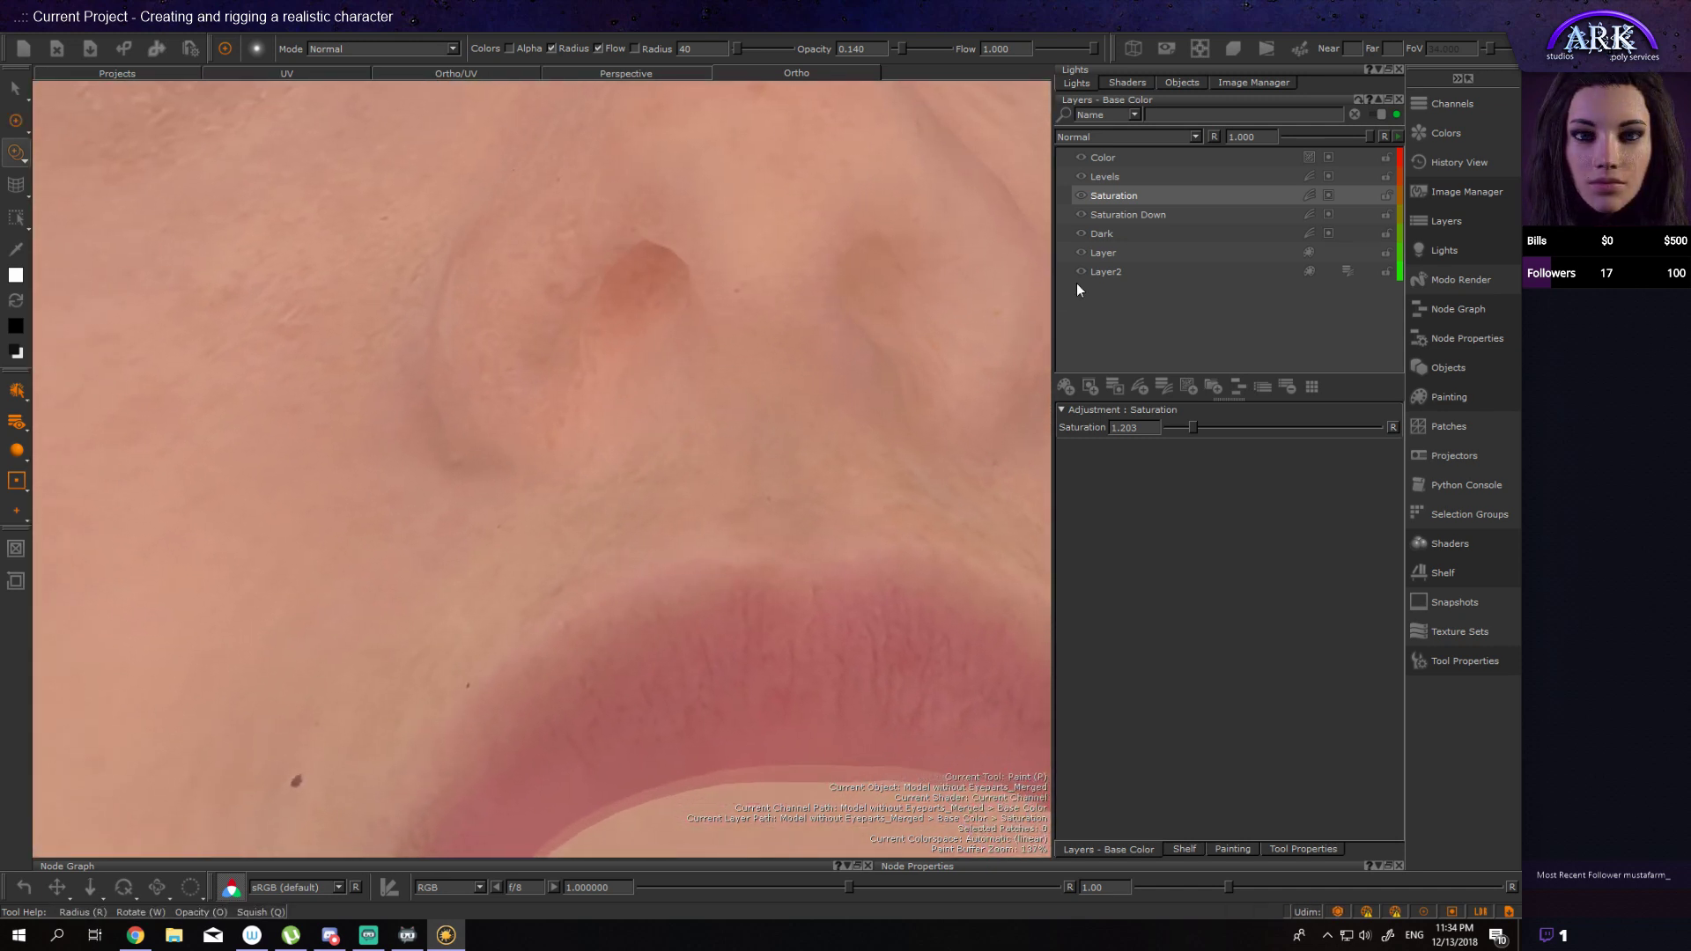
{"action": "left_click", "coordinate": [1331, 216]}
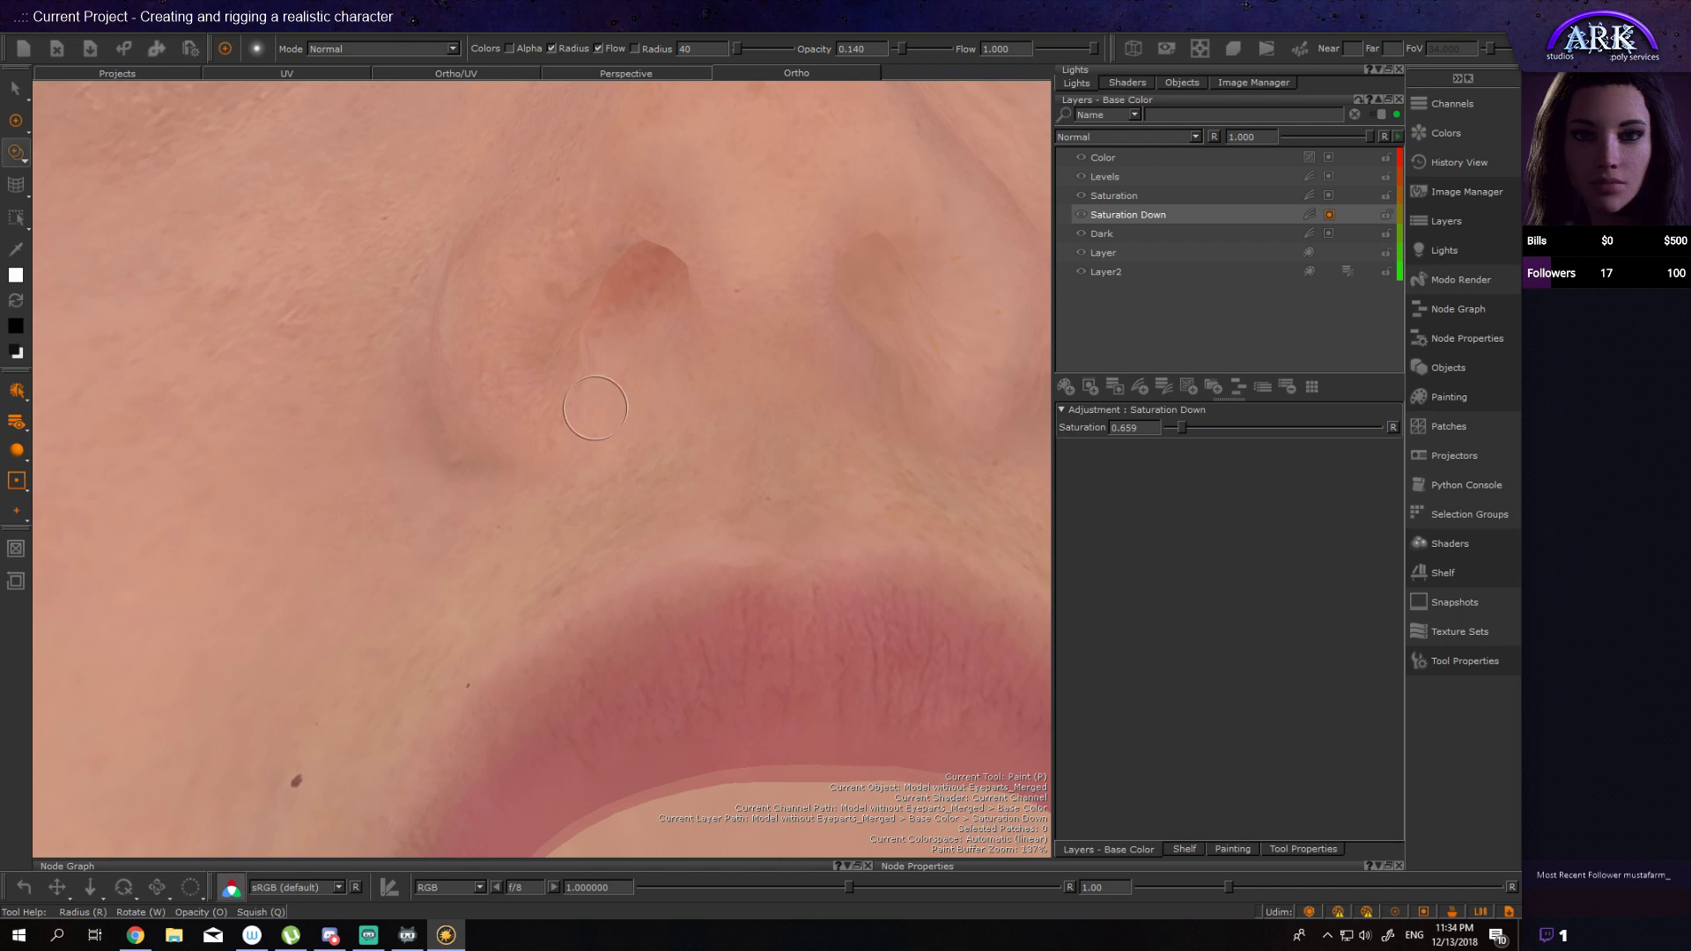
{"action": "mouse_move", "coordinate": [626, 396]}
{"action": "left_mouse_down", "text": "alt"}
{"action": "mouse_move", "coordinate": [554, 520]}
{"action": "mouse_move", "coordinate": [564, 532]}
{"action": "mouse_move", "coordinate": [630, 463]}
{"action": "mouse_move", "coordinate": [595, 483]}
{"action": "mouse_move", "coordinate": [606, 548]}
{"action": "left_mouse_up", "text": "alt"}
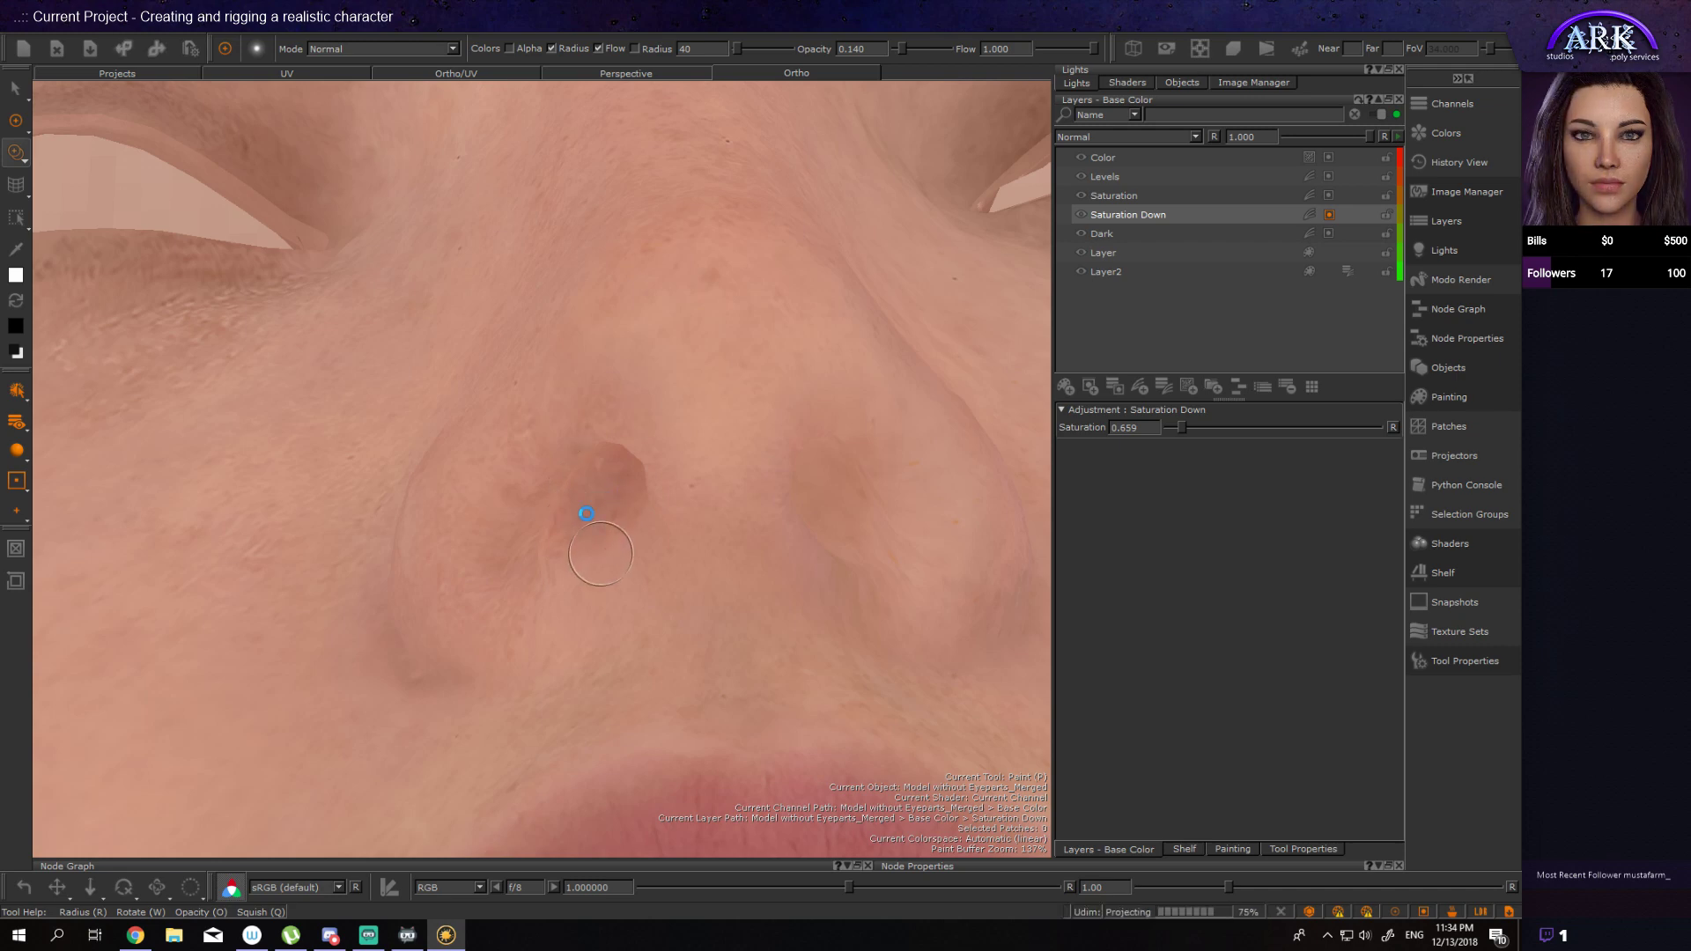
{"action": "scroll", "coordinate": [590, 528], "scroll_direction": "down", "scroll_amount": 5}
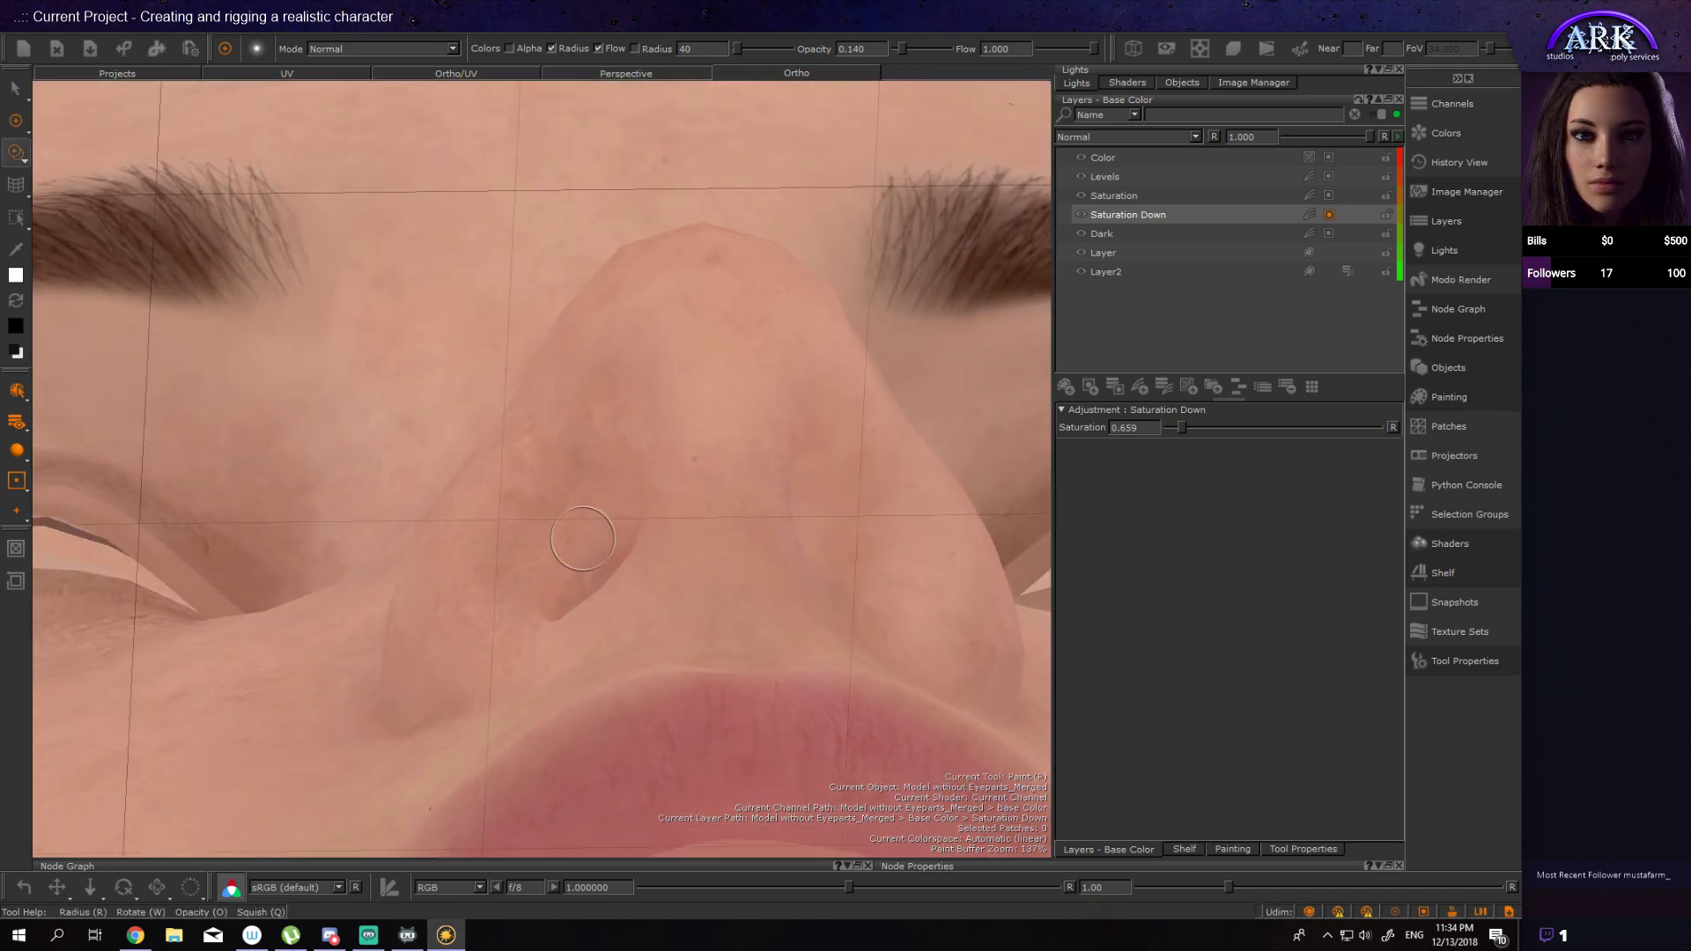
{"action": "mouse_move", "coordinate": [578, 566]}
{"action": "left_mouse_down", "text": "alt"}
{"action": "mouse_move", "coordinate": [564, 511]}
{"action": "mouse_move", "coordinate": [584, 491]}
{"action": "mouse_move", "coordinate": [589, 529]}
{"action": "left_mouse_up", "text": "alt"}
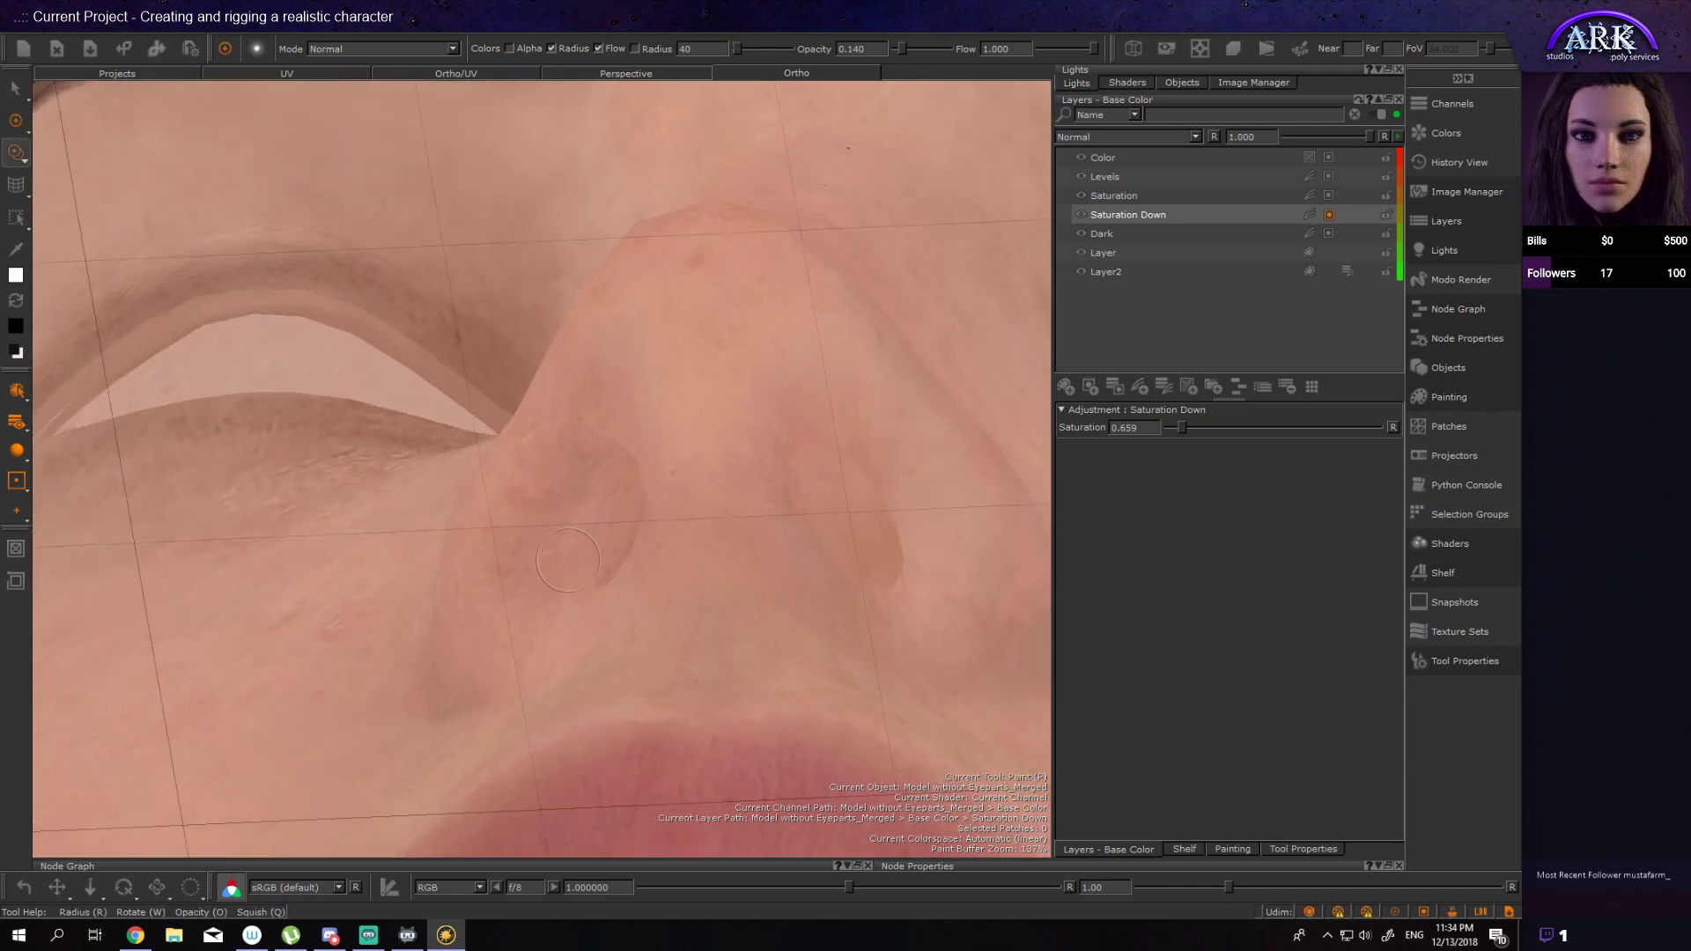
{"action": "mouse_move", "coordinate": [585, 611]}
{"action": "left_mouse_down", "text": "alt"}
{"action": "mouse_move", "coordinate": [598, 509]}
{"action": "mouse_move", "coordinate": [631, 517]}
{"action": "mouse_move", "coordinate": [577, 518]}
{"action": "left_mouse_up", "text": "alt"}
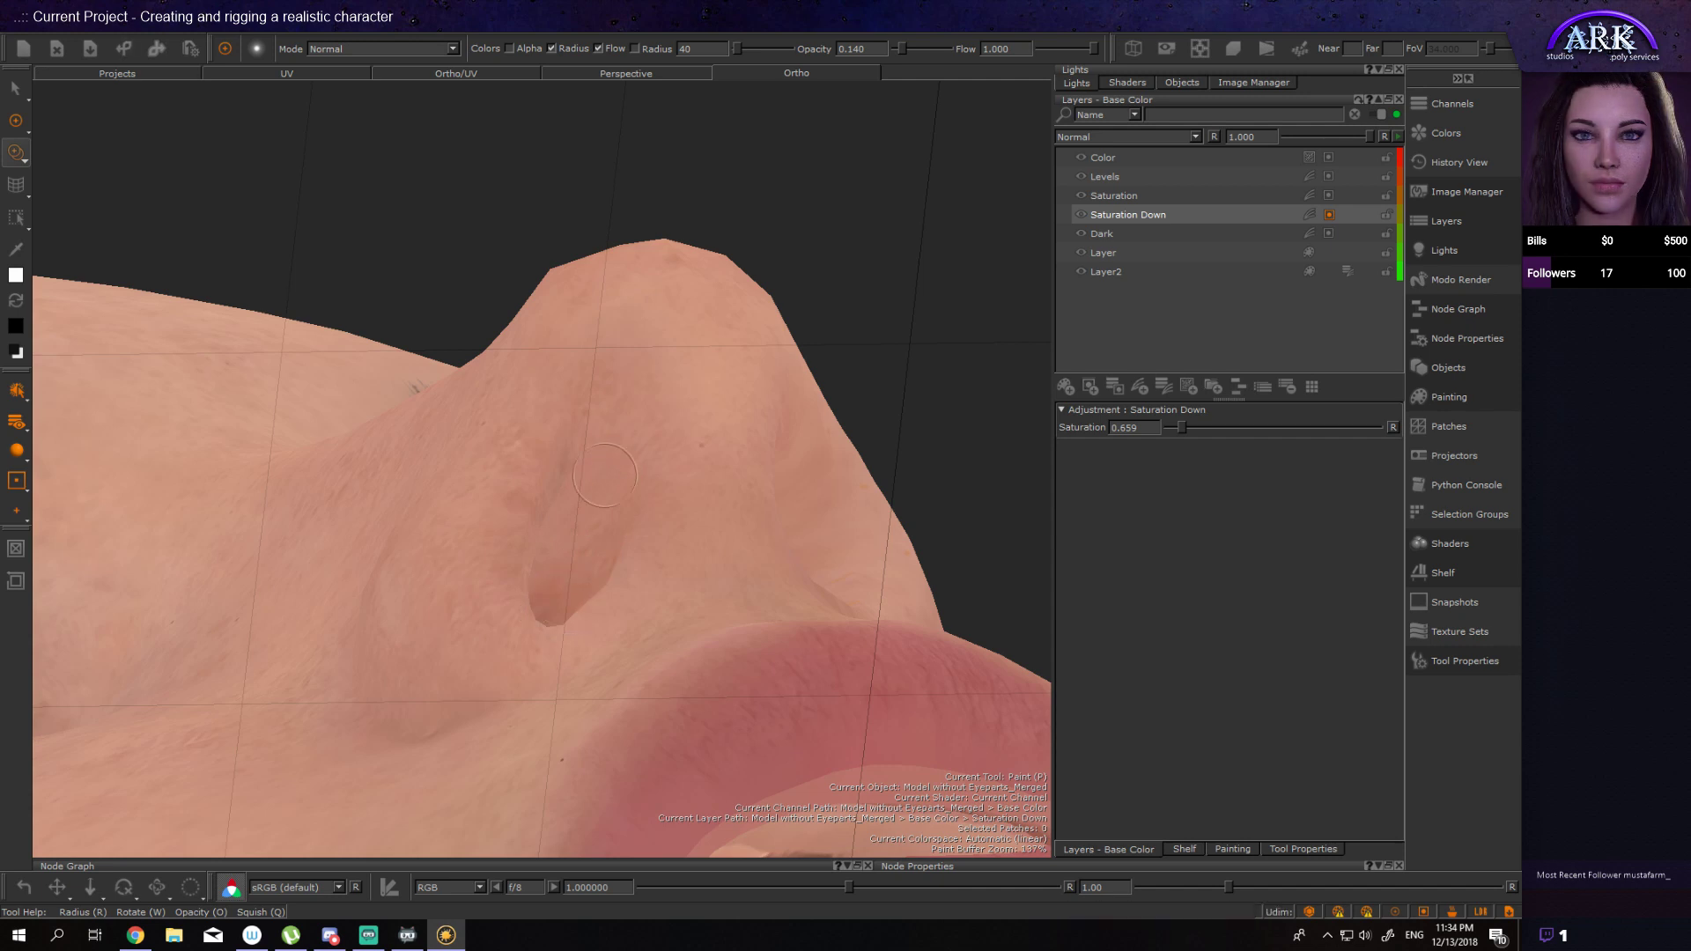
{"action": "left_click_drag", "start_coordinate": [596, 546], "coordinate": [568, 556], "text": "alt"}
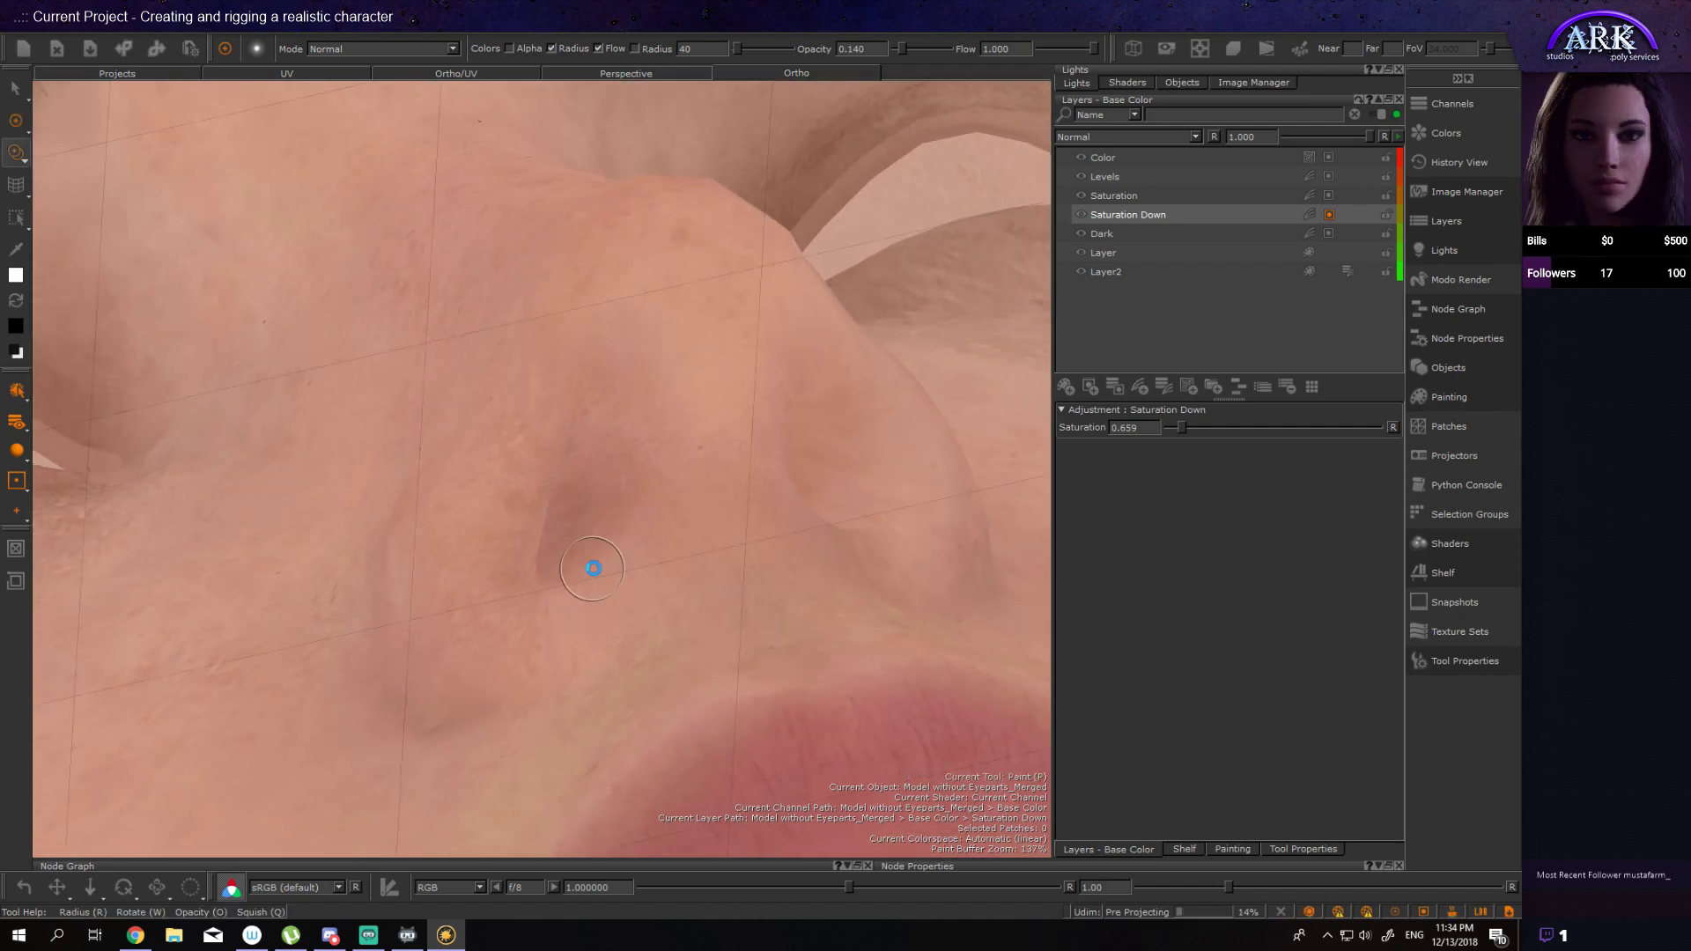
{"action": "mouse_move", "coordinate": [581, 564]}
{"action": "left_mouse_down", "text": "alt"}
{"action": "mouse_move", "coordinate": [571, 503]}
{"action": "mouse_move", "coordinate": [616, 502]}
{"action": "mouse_move", "coordinate": [540, 551]}
{"action": "mouse_move", "coordinate": [621, 486]}
{"action": "left_mouse_up", "text": "alt"}
Step: Check the whole face by switching the Saturation Down layer off and on again
{"action": "right_click_drag", "start_coordinate": [793, 464], "coordinate": [352, 428], "text": "alt"}
{"action": "middle_click_drag", "start_coordinate": [533, 524], "coordinate": [622, 540], "text": "alt"}
{"action": "mouse_move", "coordinate": [623, 540]}
{"action": "left_mouse_down", "text": "alt"}
{"action": "mouse_move", "coordinate": [566, 546]}
{"action": "mouse_move", "coordinate": [620, 540]}
{"action": "left_mouse_up", "text": "alt"}
{"action": "middle_click_drag", "start_coordinate": [493, 524], "coordinate": [629, 478], "text": "alt"}
{"action": "right_click_drag", "start_coordinate": [504, 523], "coordinate": [649, 552], "text": "alt"}
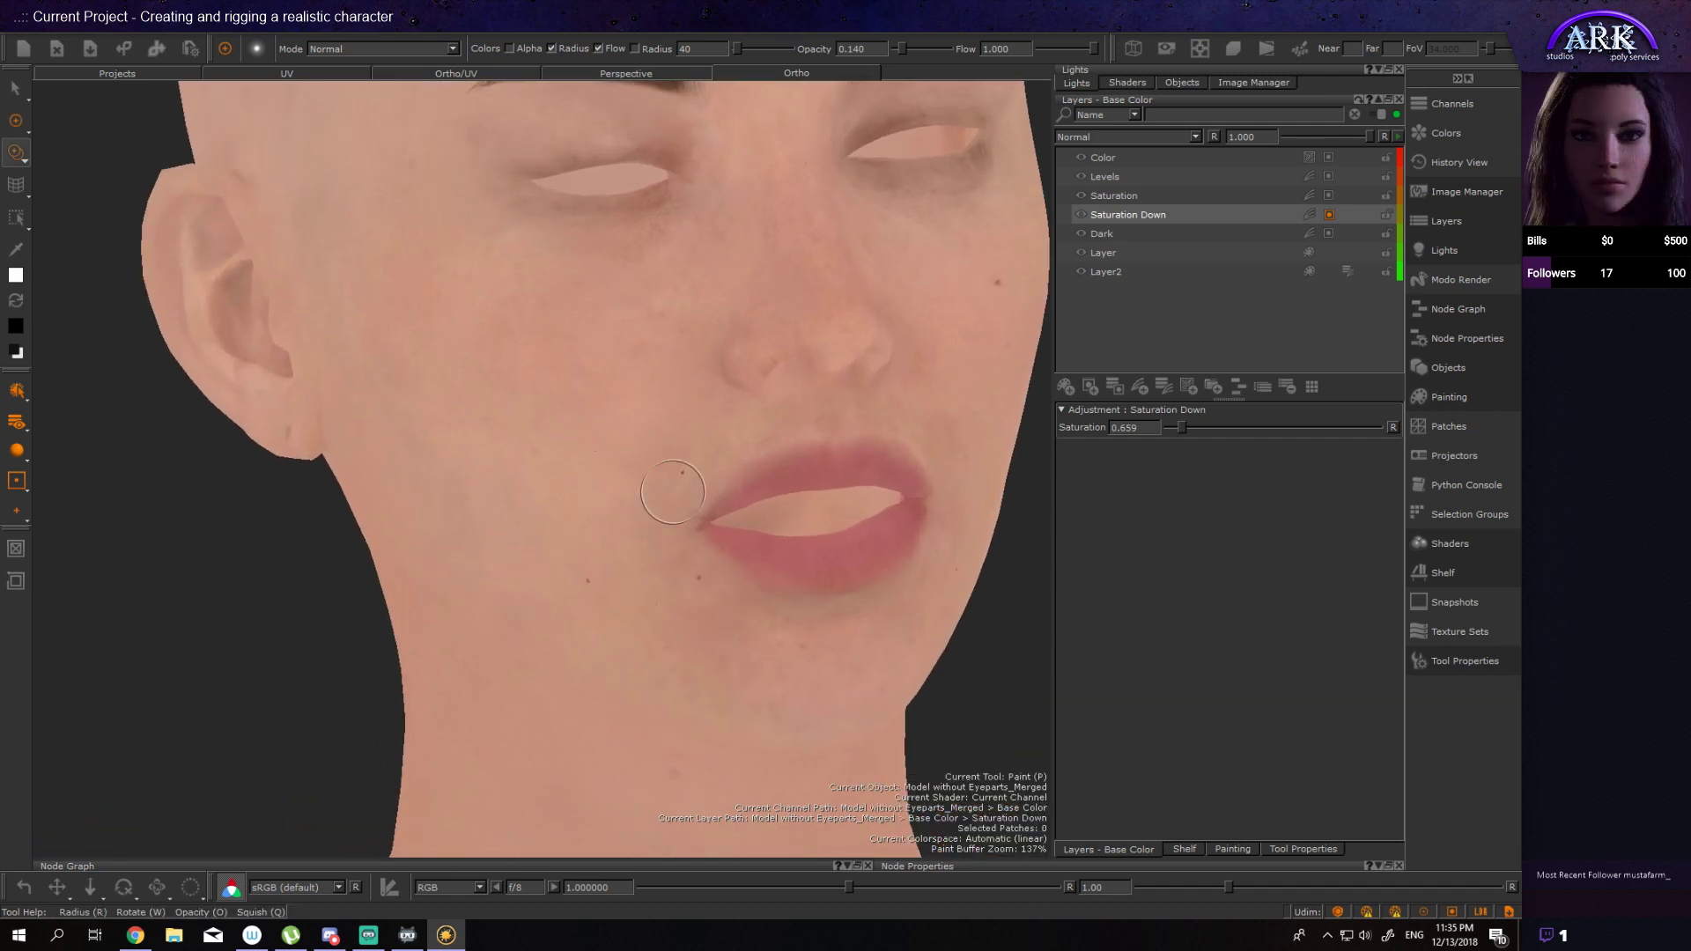
{"action": "double_click", "coordinate": [1079, 214]}
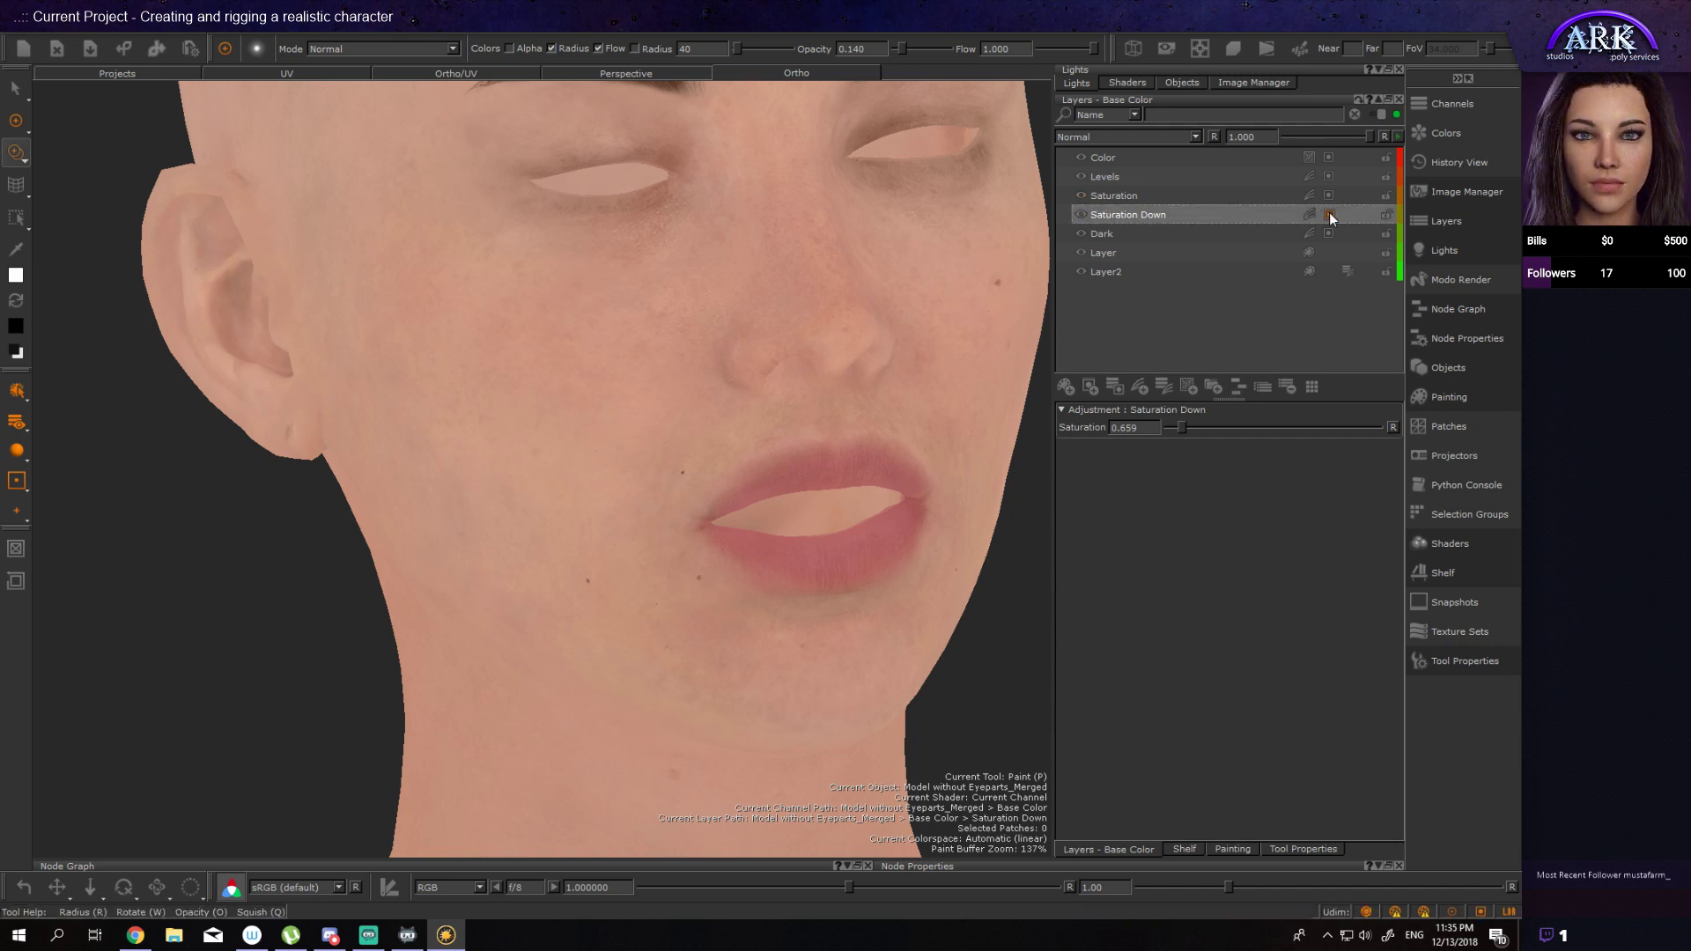
Step: Swap the paint colour to black and paint the Saturation Down mask over the cheek and jaw, and bake it
{"action": "left_click_drag", "start_coordinate": [506, 464], "coordinate": [28, 355], "text": "alt"}
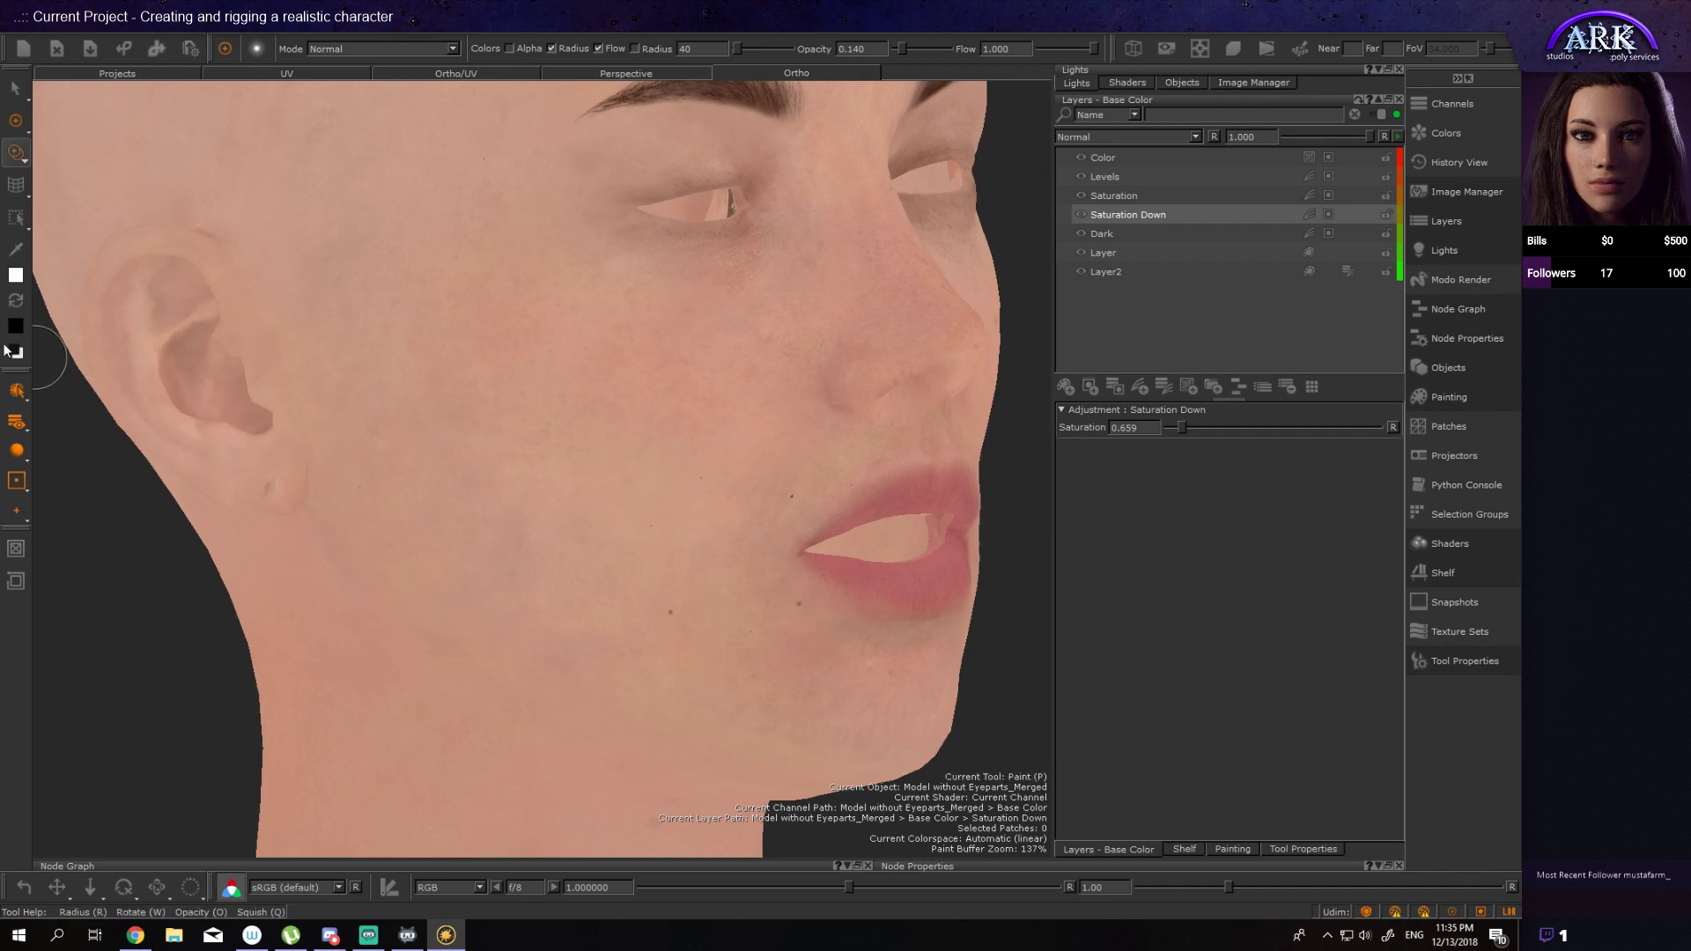
{"action": "left_click", "coordinate": [20, 302]}
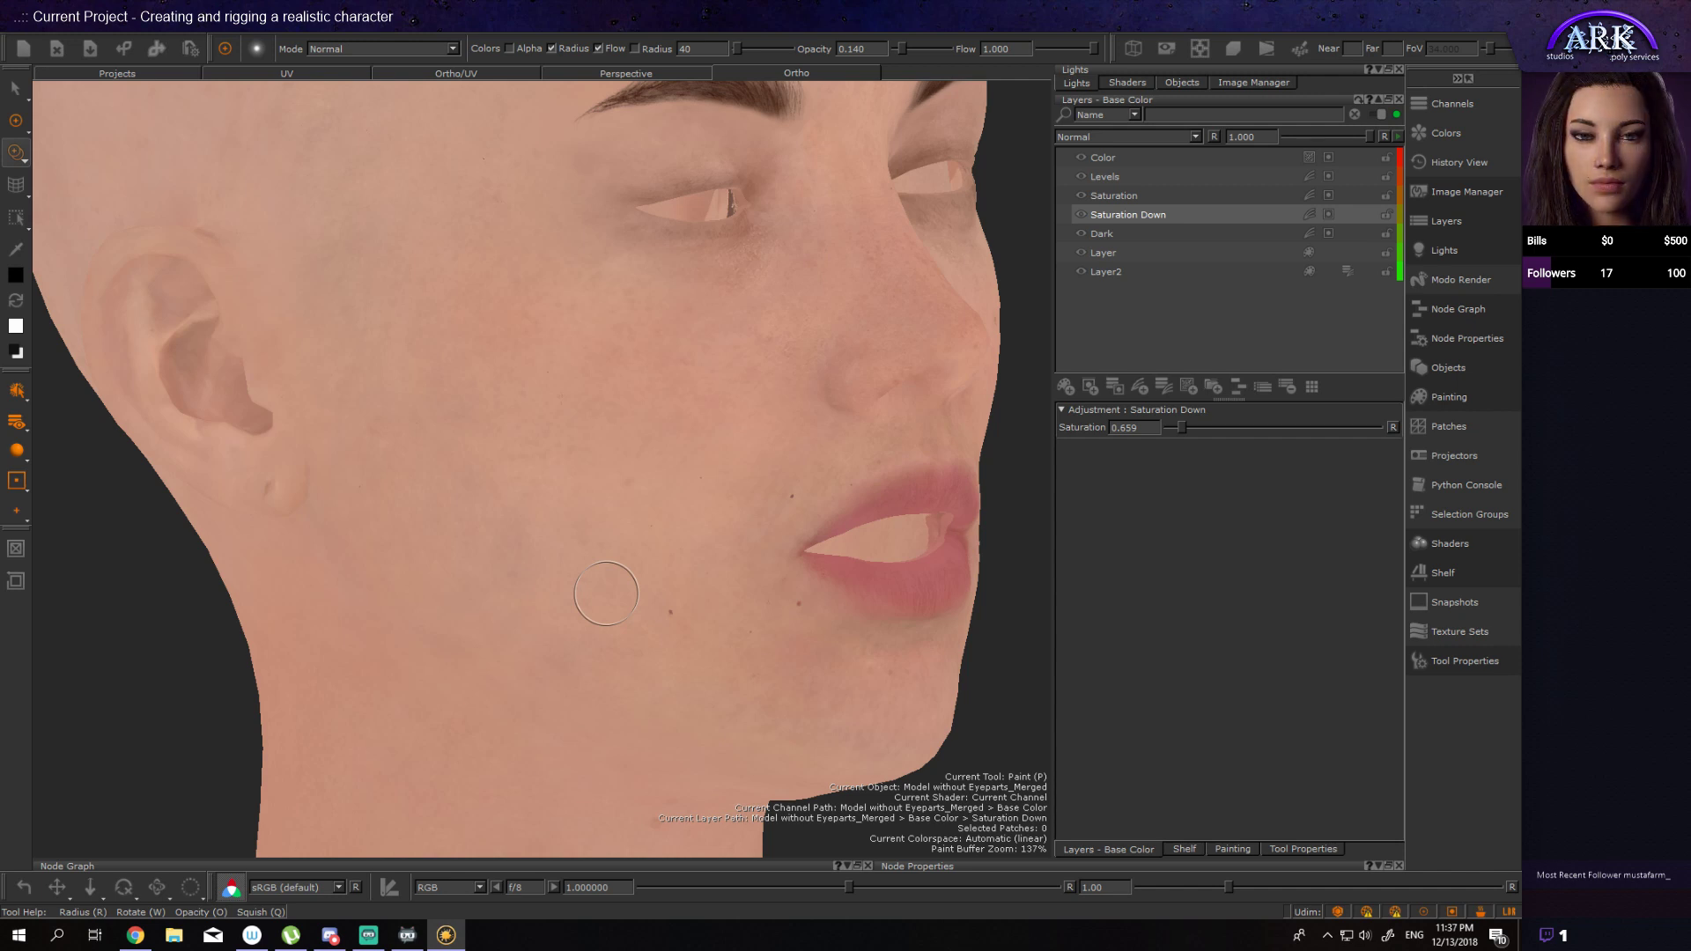
{"action": "left_click", "coordinate": [135, 935]}
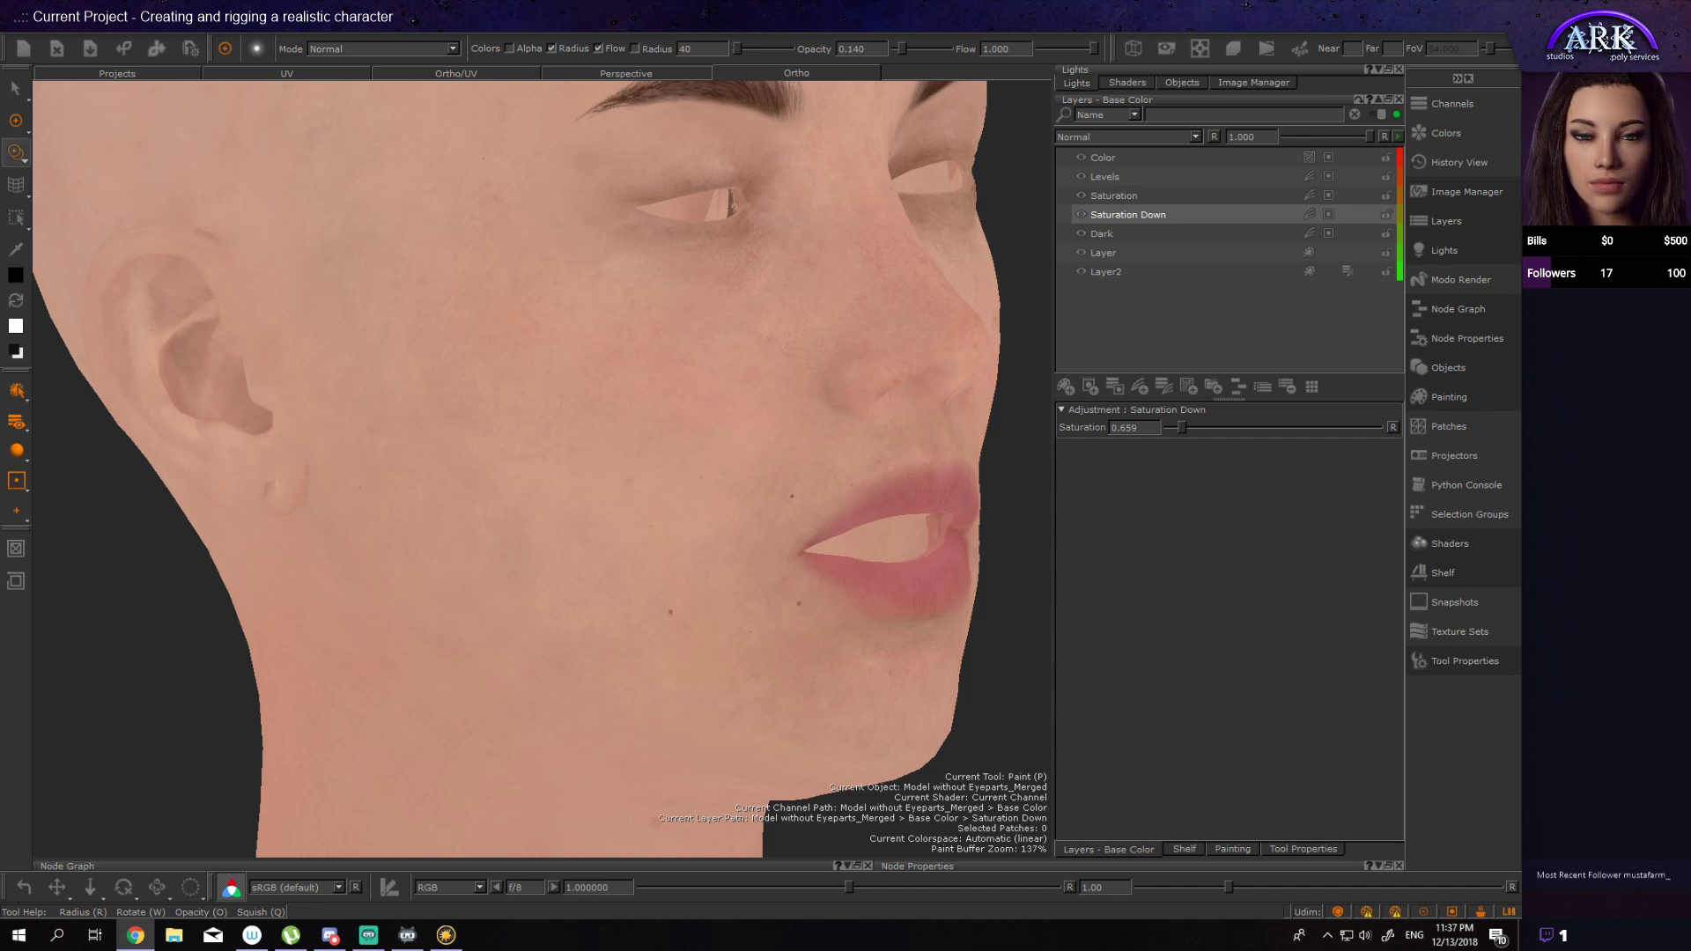
{"action": "left_click_drag", "start_coordinate": [1409, 312], "coordinate": [1520, 350]}
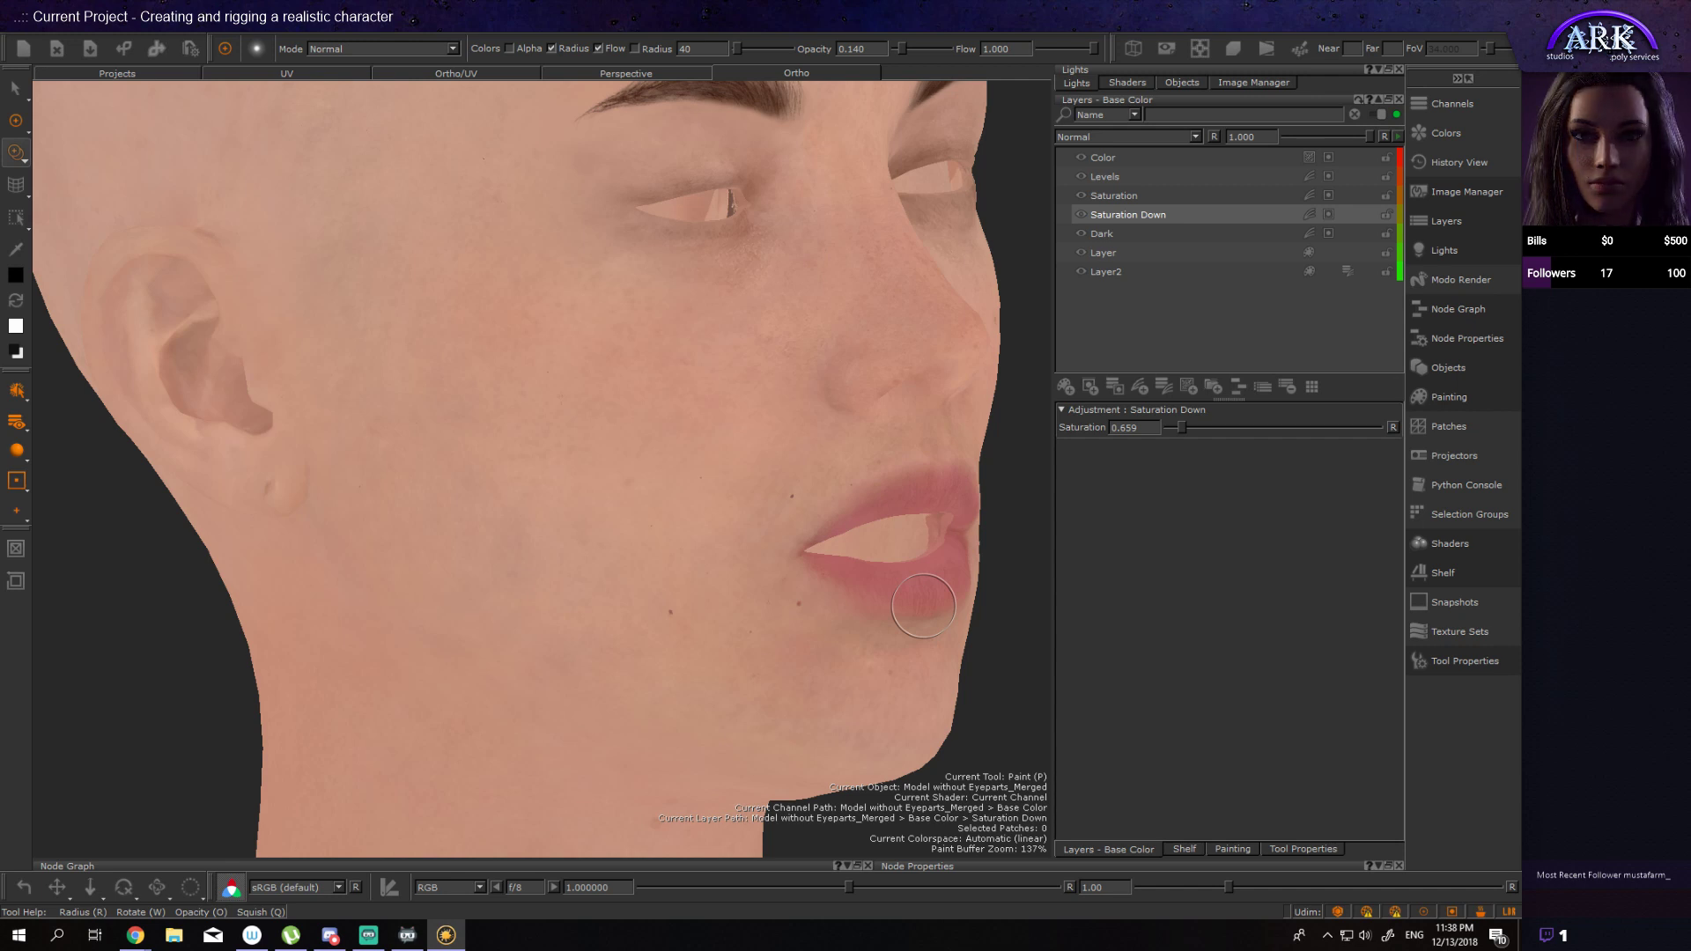
{"action": "key", "text": "b"}
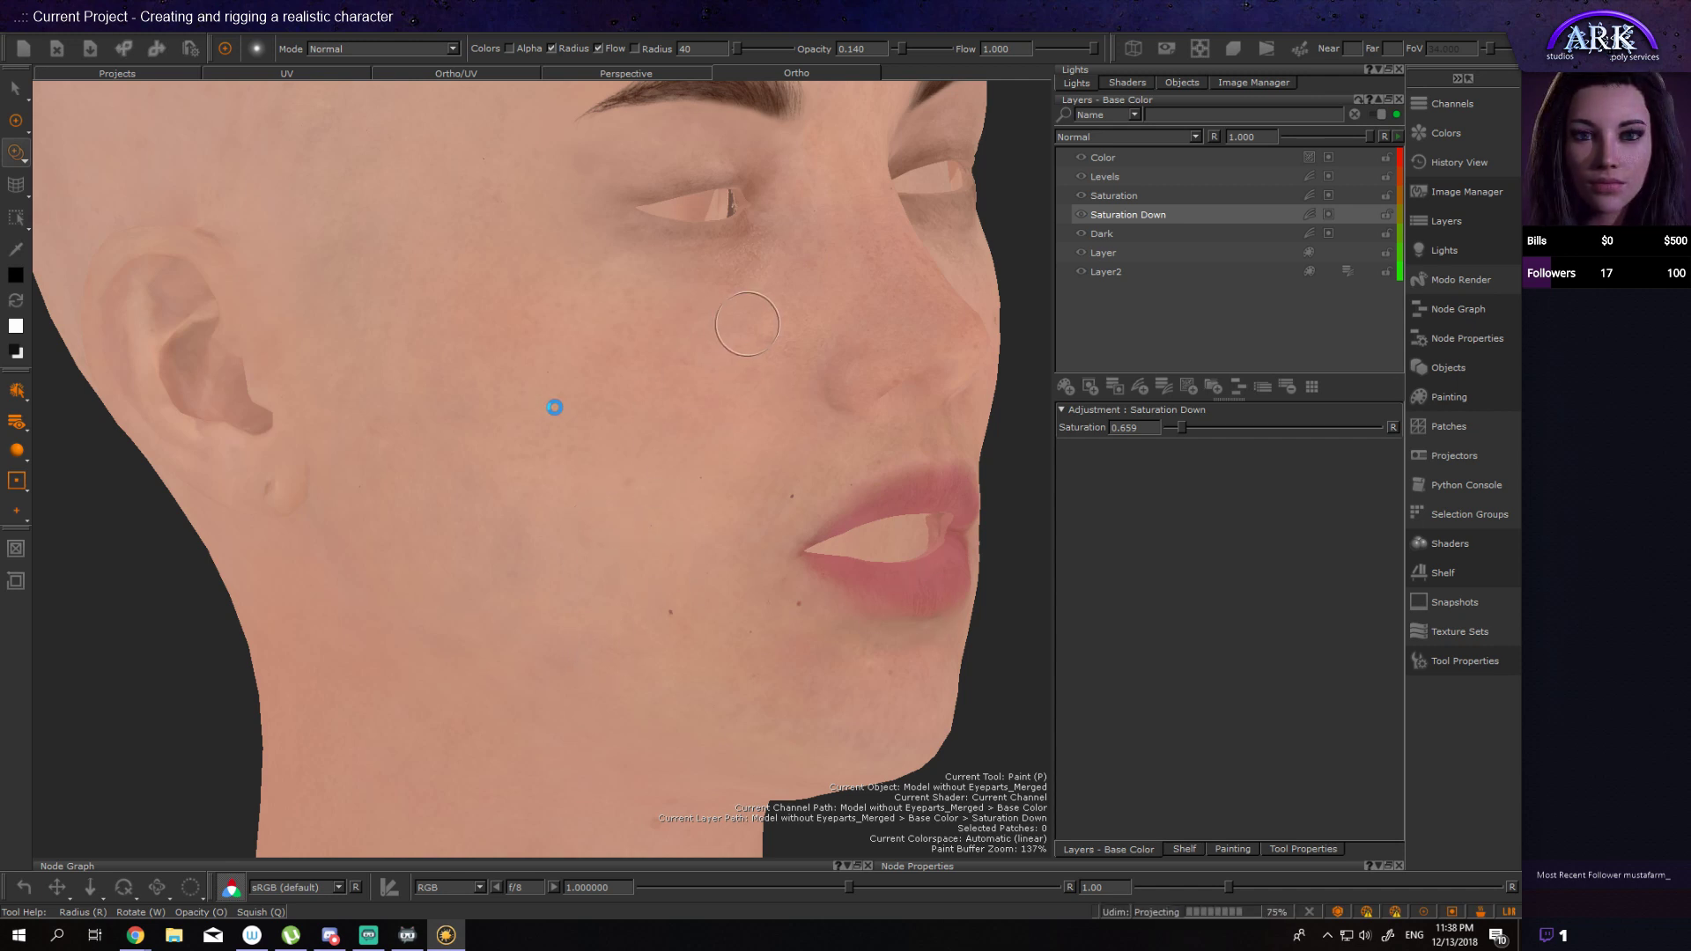
{"action": "left_click_drag", "start_coordinate": [538, 408], "coordinate": [431, 532], "text": "alt"}
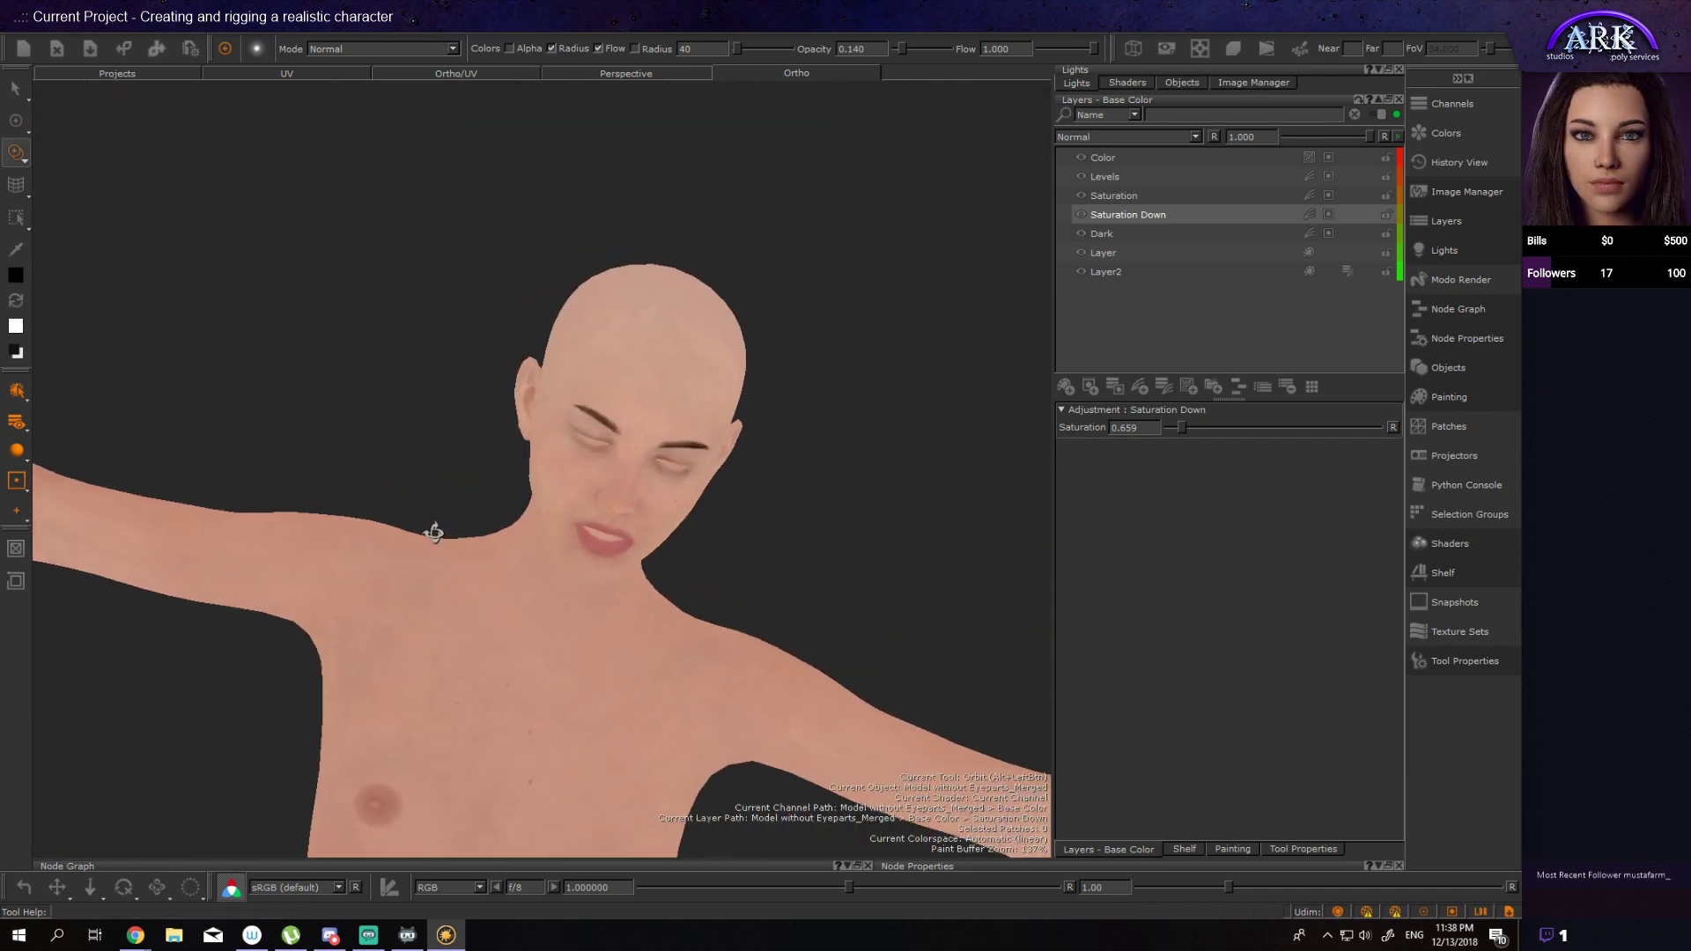
Step: Examine the skin texture on the character's head, neck and shoulders from several angles
{"action": "left_click_drag", "start_coordinate": [947, 543], "coordinate": [851, 525], "text": "alt"}
{"action": "mouse_move", "coordinate": [368, 764]}
{"action": "left_mouse_down", "text": "alt"}
{"action": "mouse_move", "coordinate": [404, 804]}
{"action": "mouse_move", "coordinate": [438, 537]}
{"action": "left_mouse_up", "text": "alt"}
{"action": "mouse_move", "coordinate": [399, 198]}
{"action": "left_mouse_down", "text": "alt"}
{"action": "mouse_move", "coordinate": [340, 214]}
{"action": "mouse_move", "coordinate": [418, 342]}
{"action": "mouse_move", "coordinate": [1076, 660]}
{"action": "mouse_move", "coordinate": [476, 468]}
{"action": "left_mouse_up", "text": "alt"}
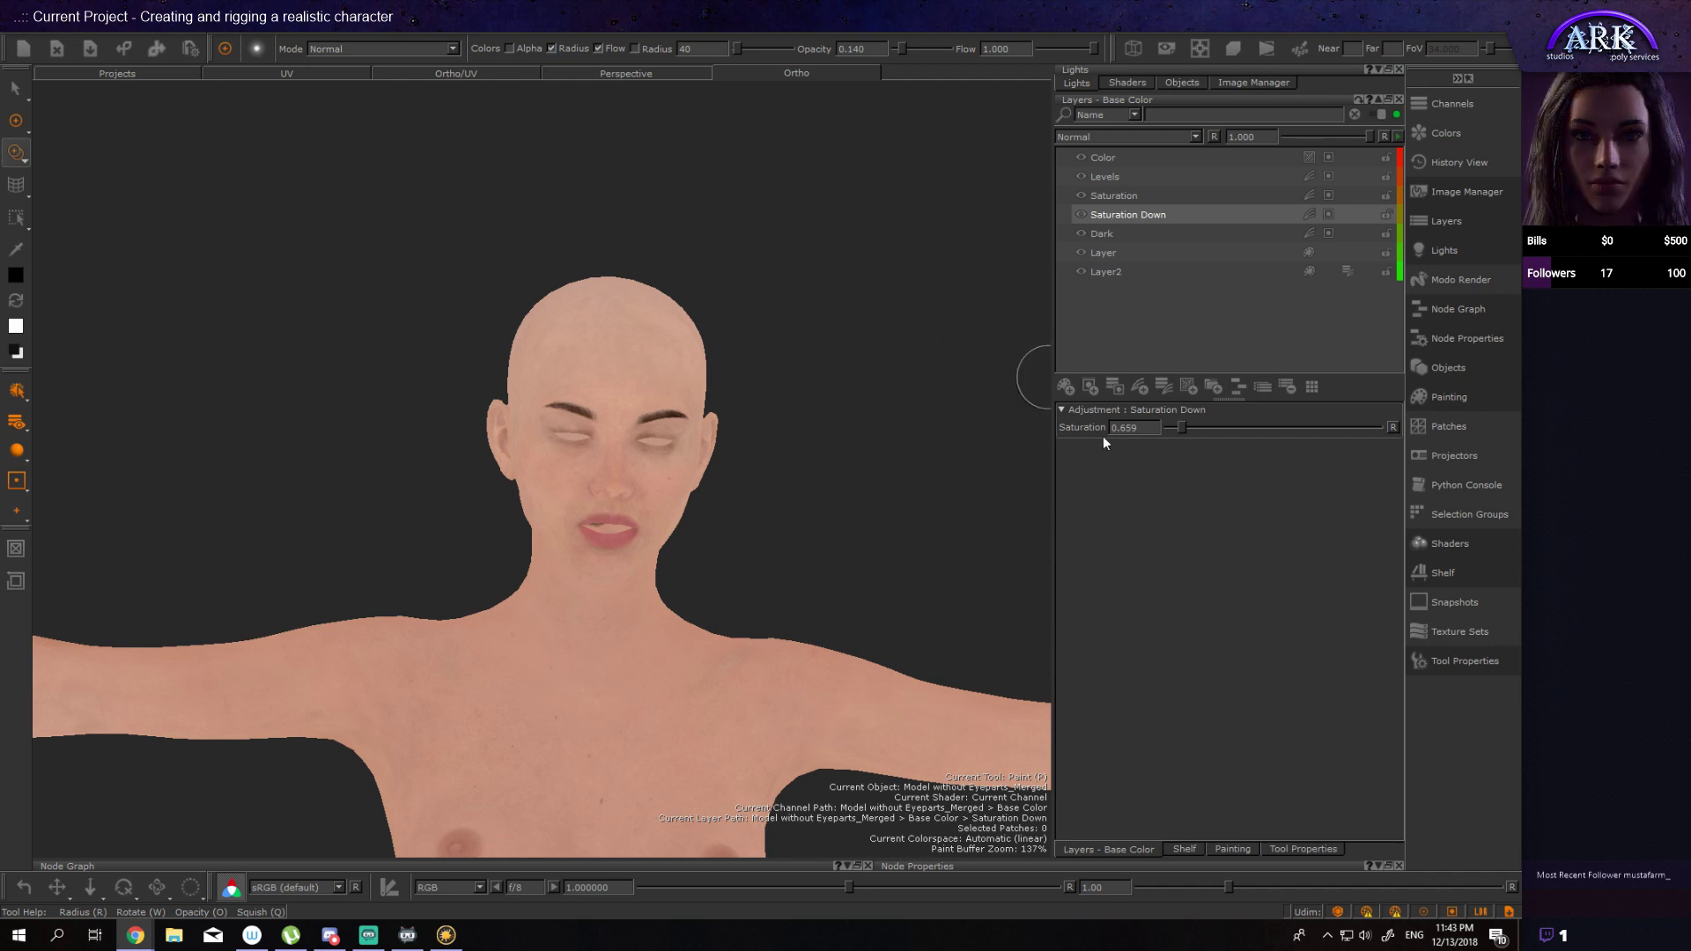
{"action": "left_click_drag", "start_coordinate": [414, 252], "coordinate": [389, 246], "text": "alt"}
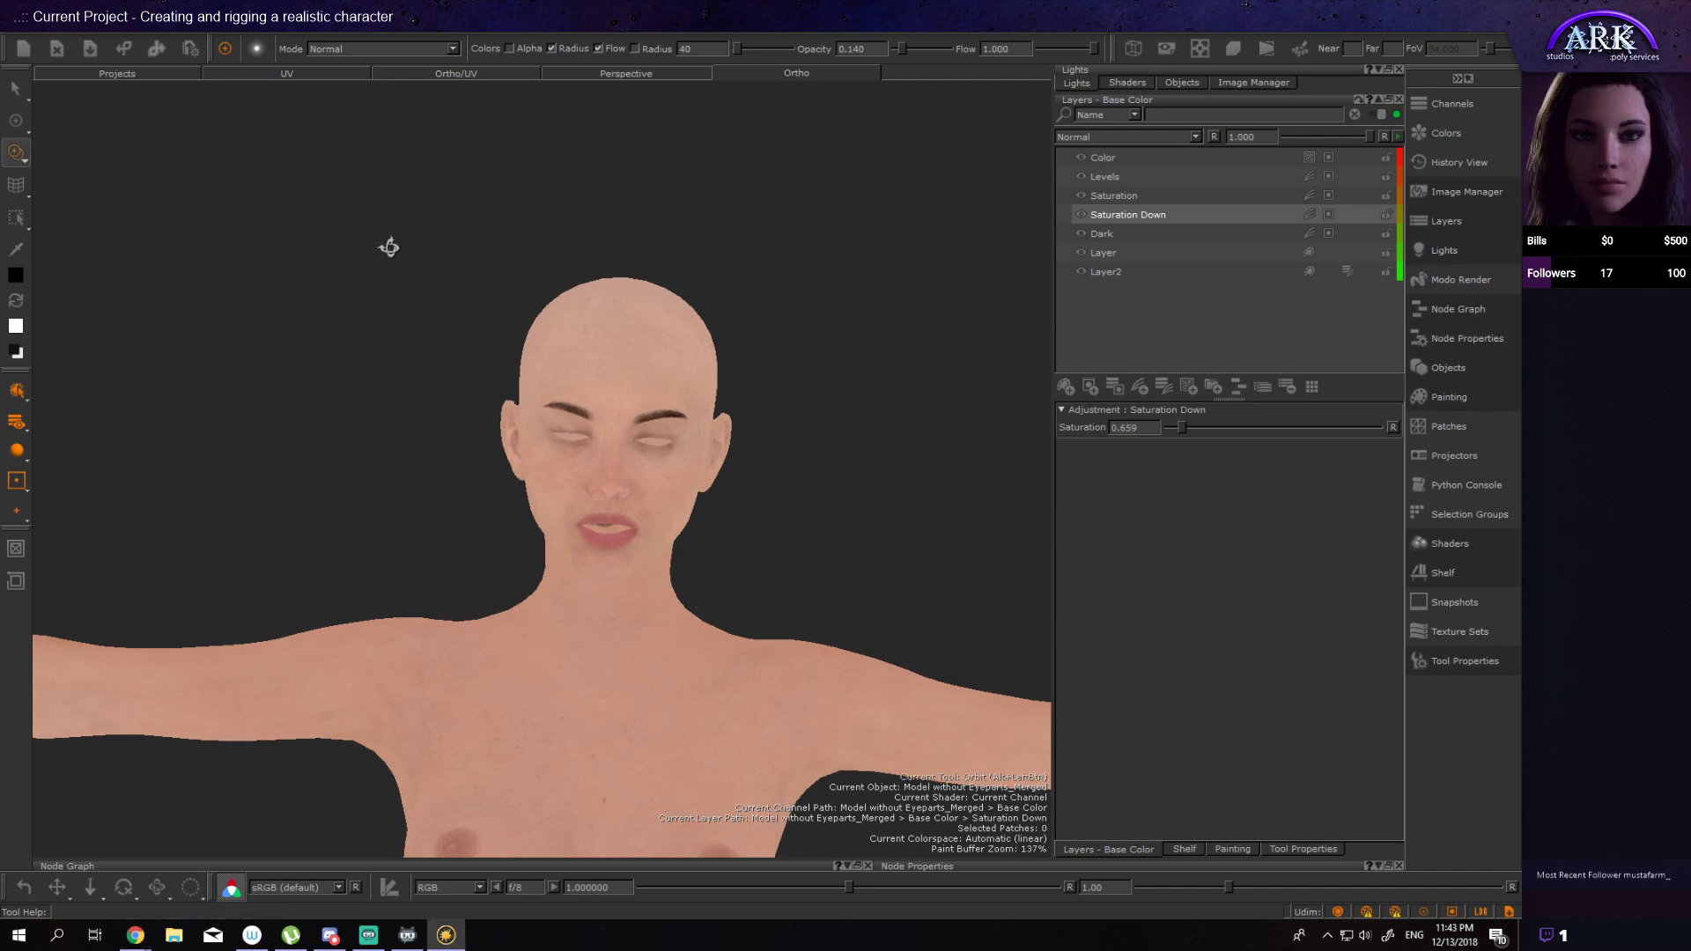
Step: Launch Autodesk Maya 2018
{"action": "left_click", "coordinate": [14, 25]}
{"action": "left_click", "coordinate": [69, 143]}
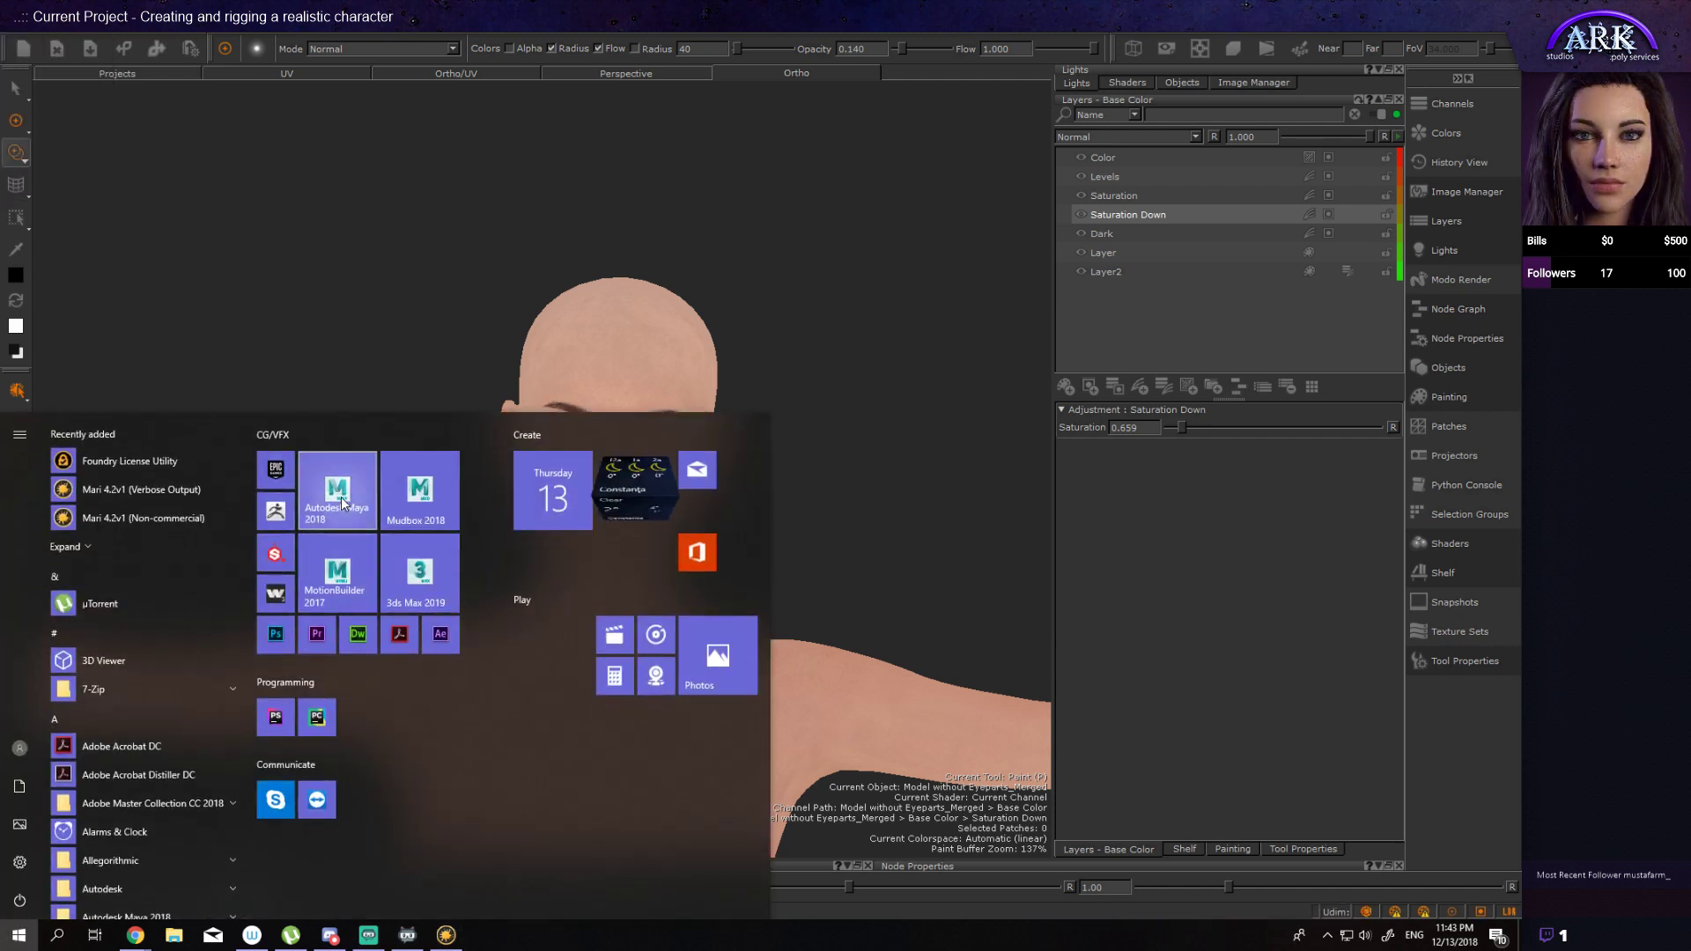
{"action": "left_click", "coordinate": [343, 509]}
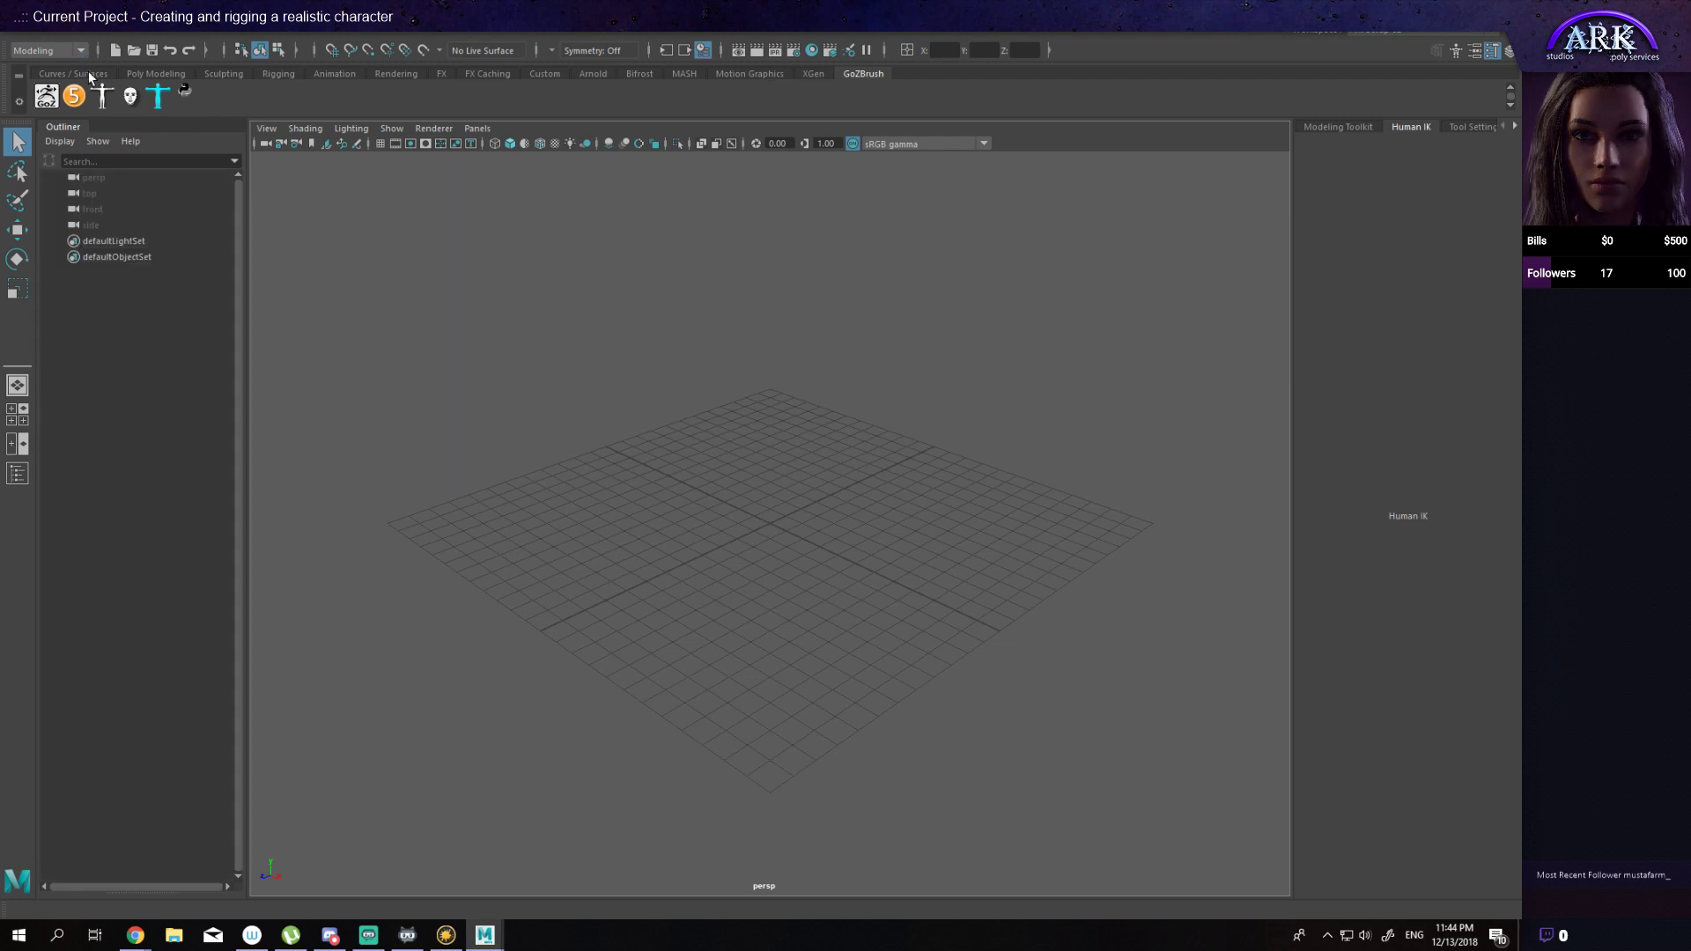
Step: Open the recent scene "Kate Skinning - Done Skeleton Creation.mb" from the FaceRig folder, discarding the untitled scene's changes
{"action": "left_click", "coordinate": [20, 34]}
{"action": "mouse_move", "coordinate": [155, 520]}
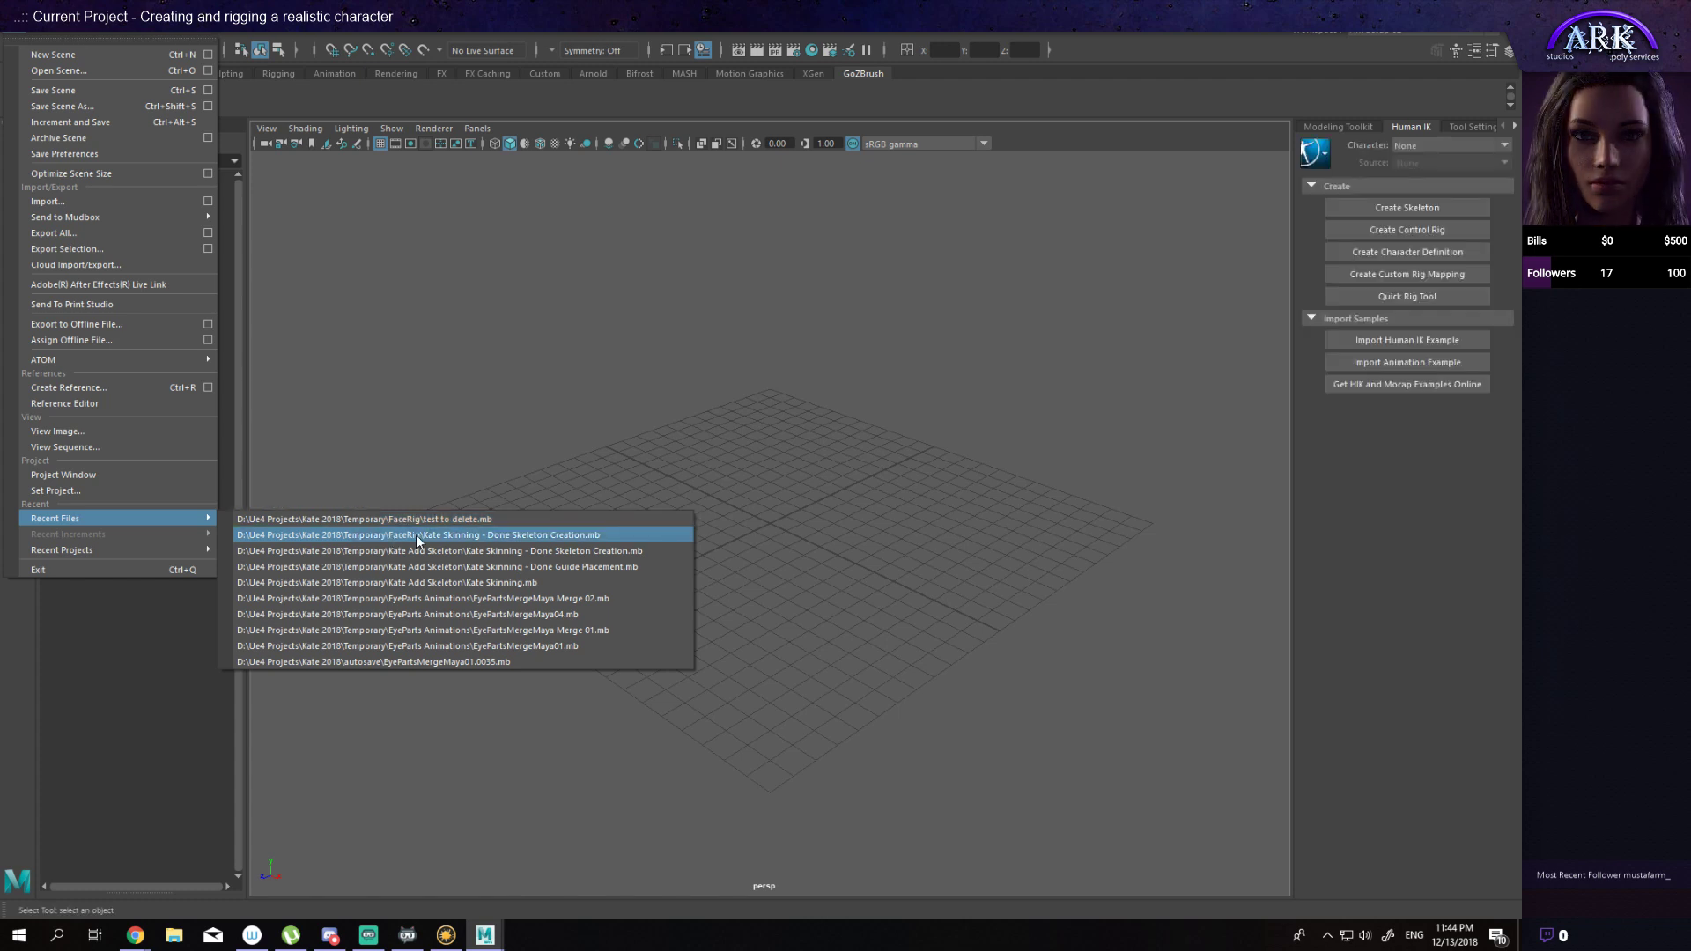
{"action": "left_click", "coordinate": [533, 533]}
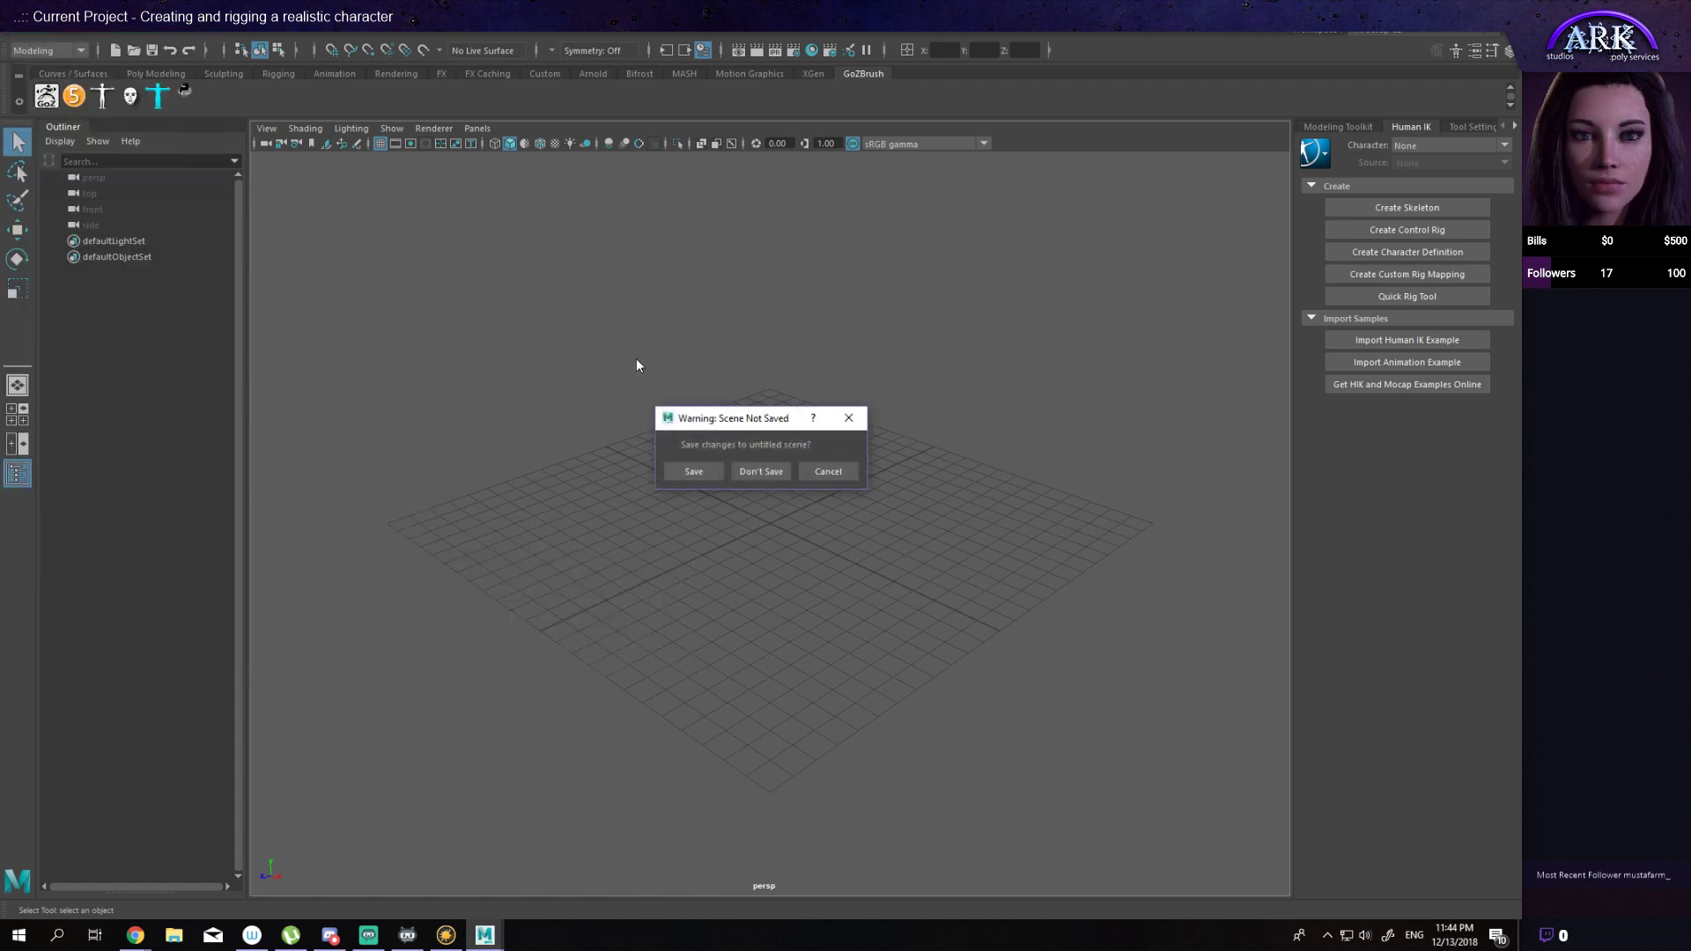
{"action": "left_click", "coordinate": [761, 472]}
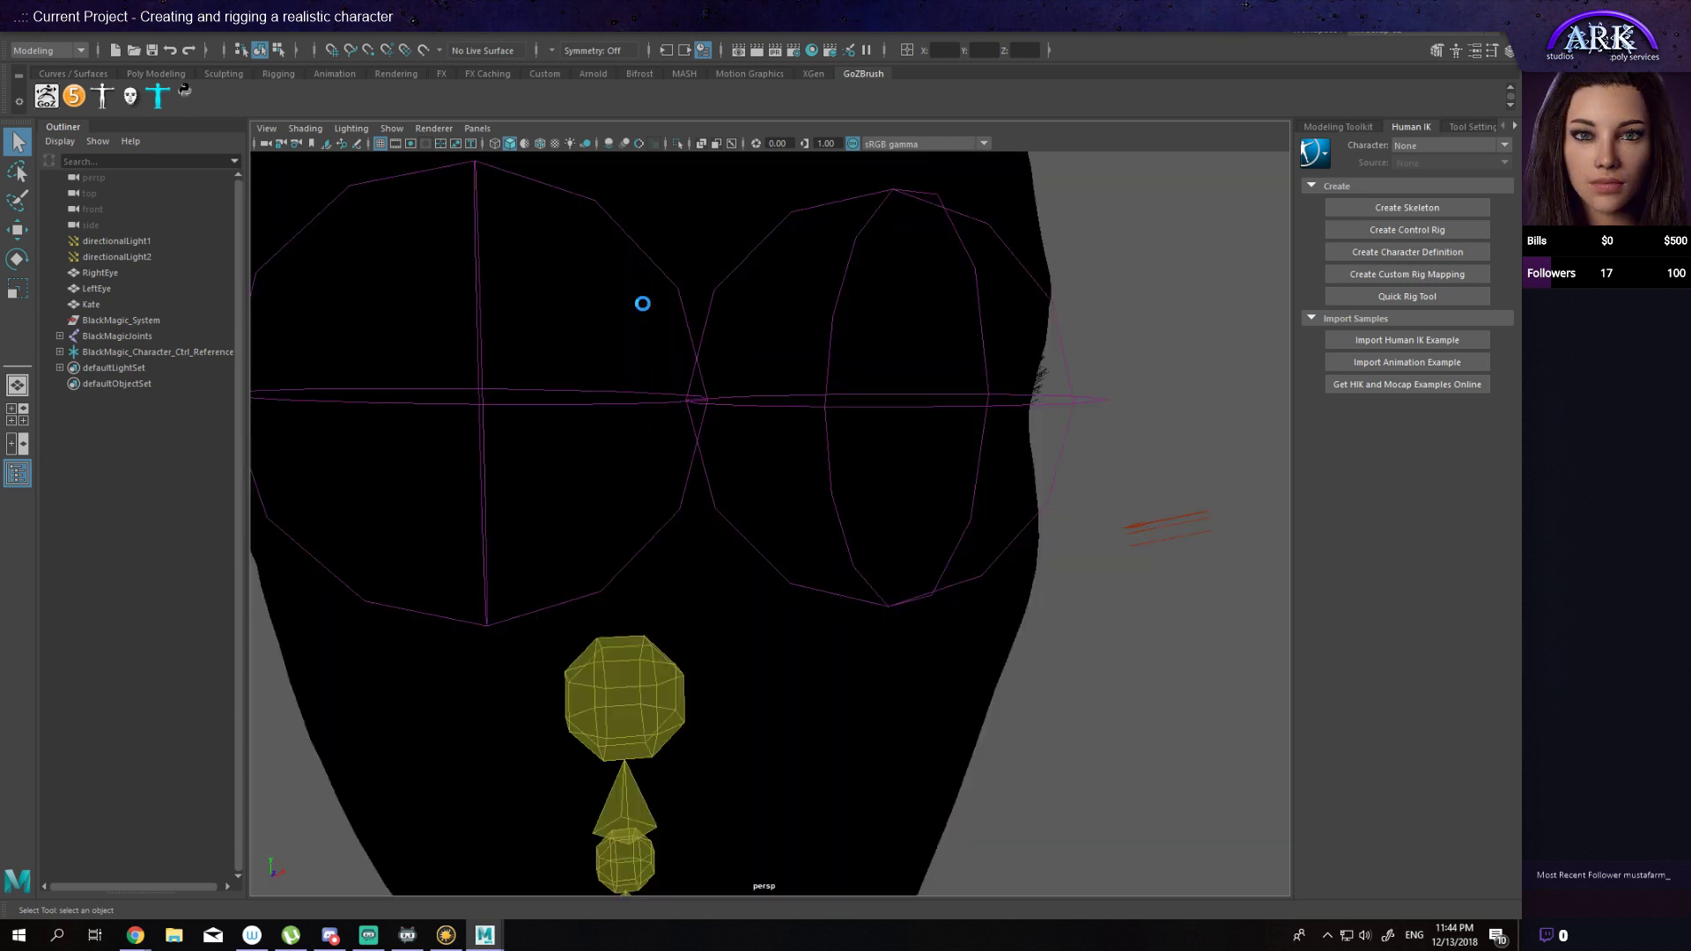
Step: Hide the BlackMagic_System and BlackMagicJoints objects so the eye control shapes no longer cover the face
{"action": "left_click_drag", "start_coordinate": [704, 520], "coordinate": [659, 543], "text": "alt"}
{"action": "left_click", "coordinate": [1009, 455]}
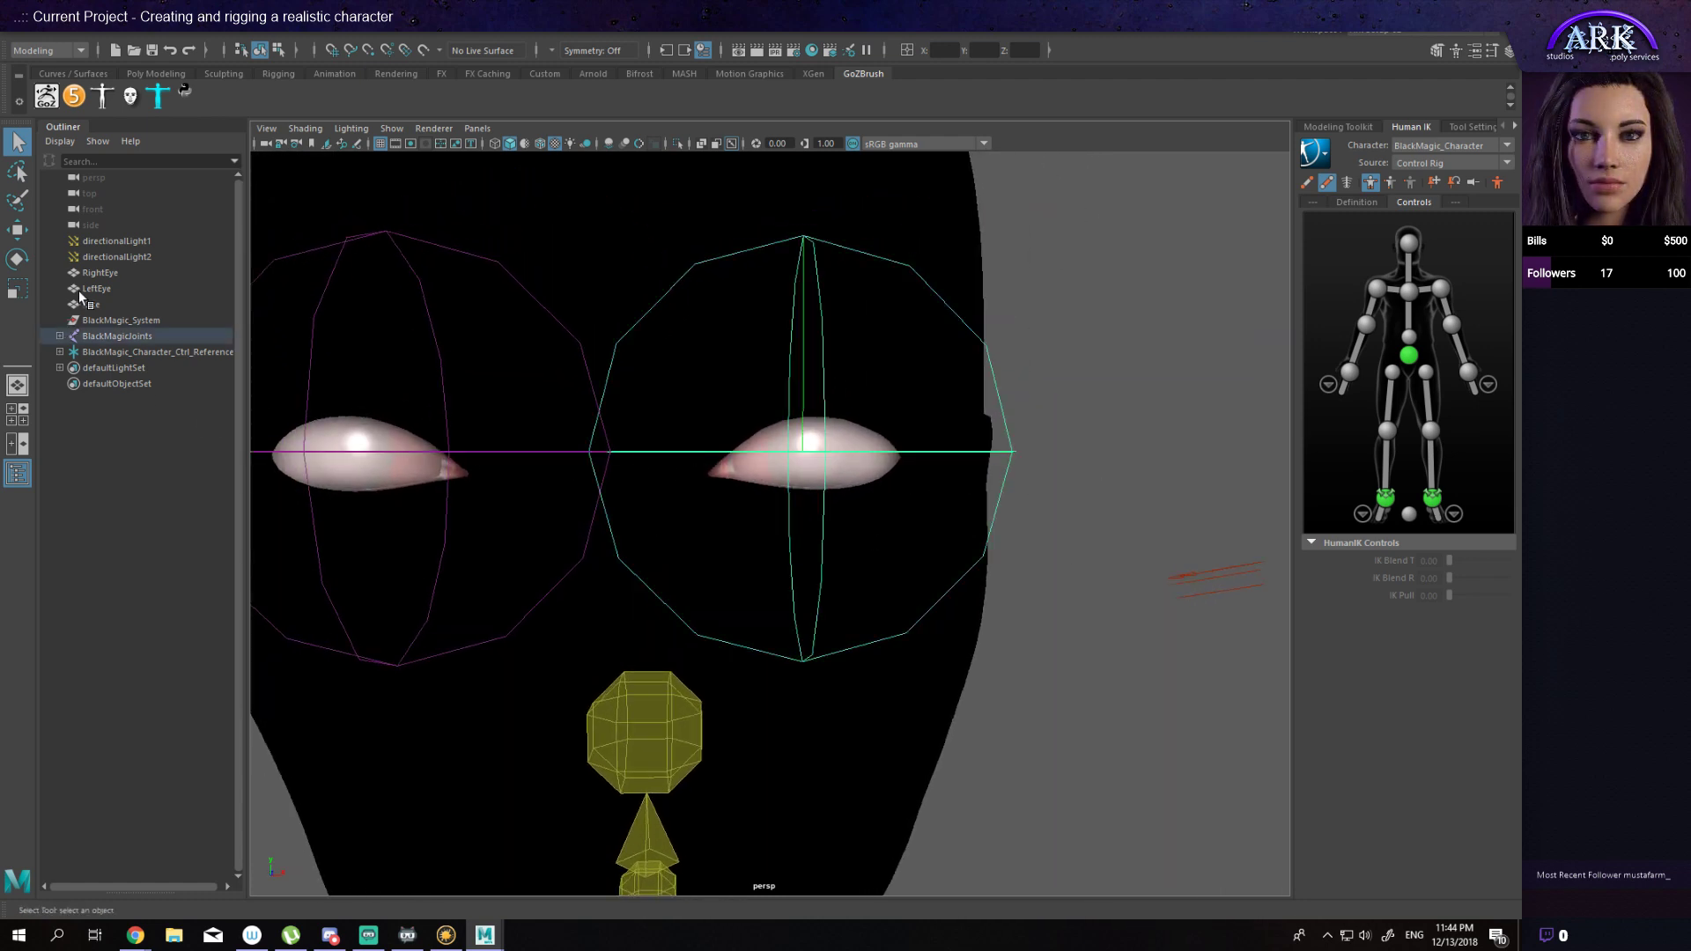
{"action": "left_click", "coordinate": [107, 323]}
{"action": "key", "text": "ctrl+h"}
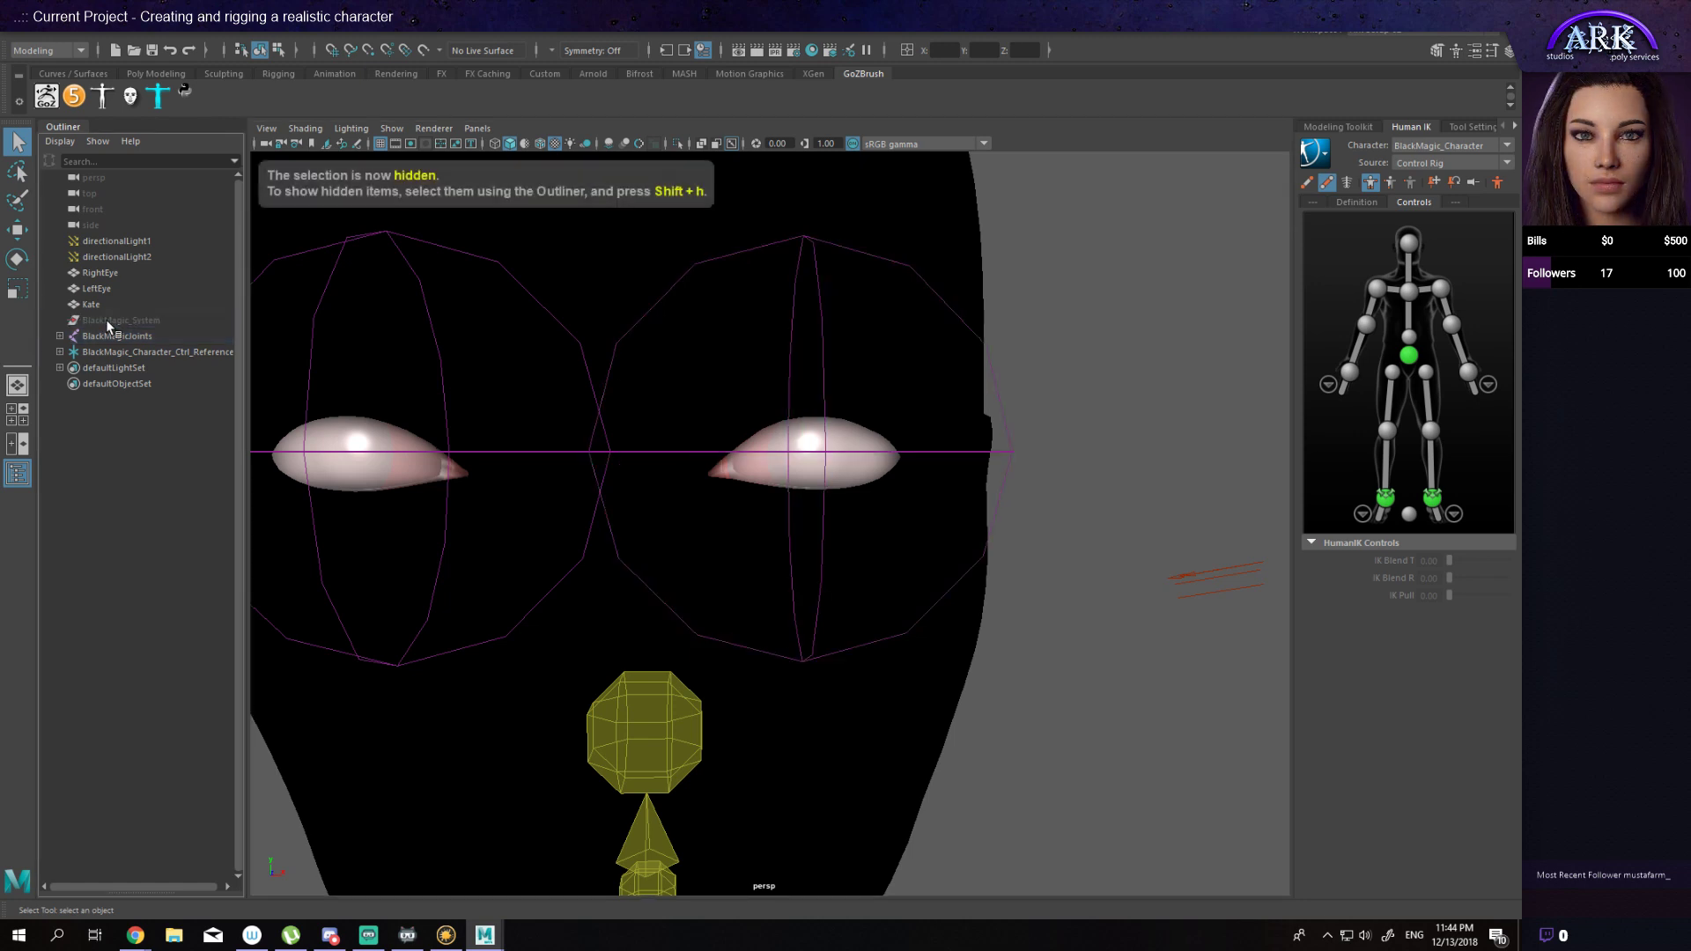
{"action": "left_click", "coordinate": [106, 318]}
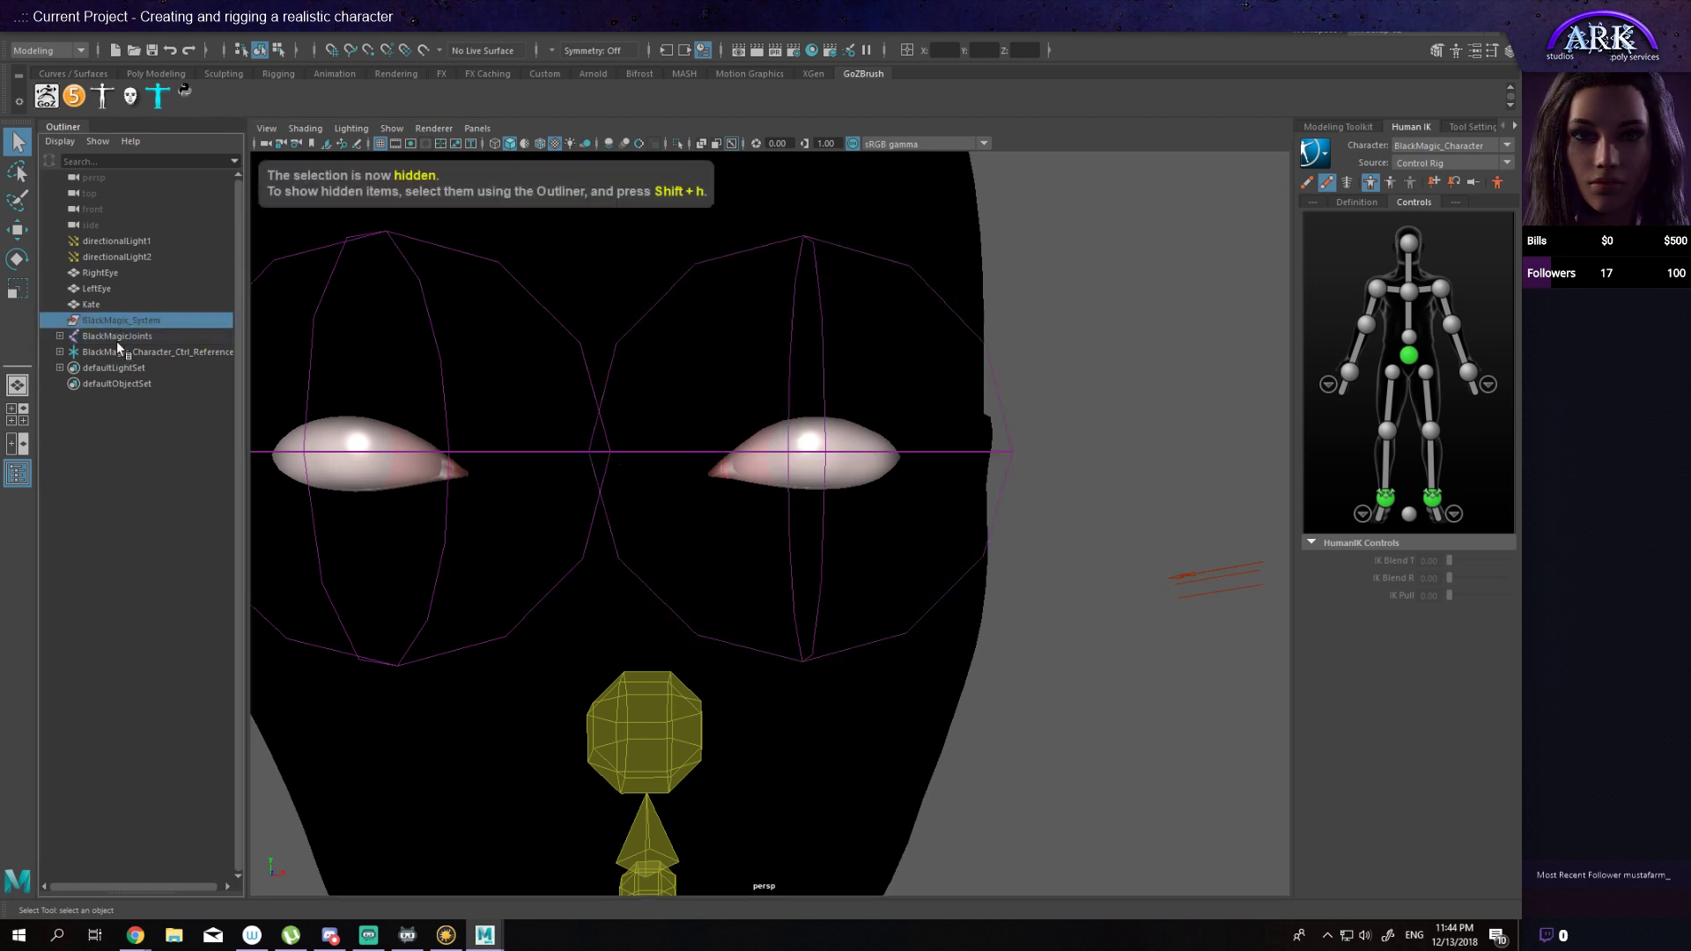
{"action": "left_click", "coordinate": [118, 335]}
{"action": "key", "text": "ctrl+h"}
{"action": "key", "text": "q"}
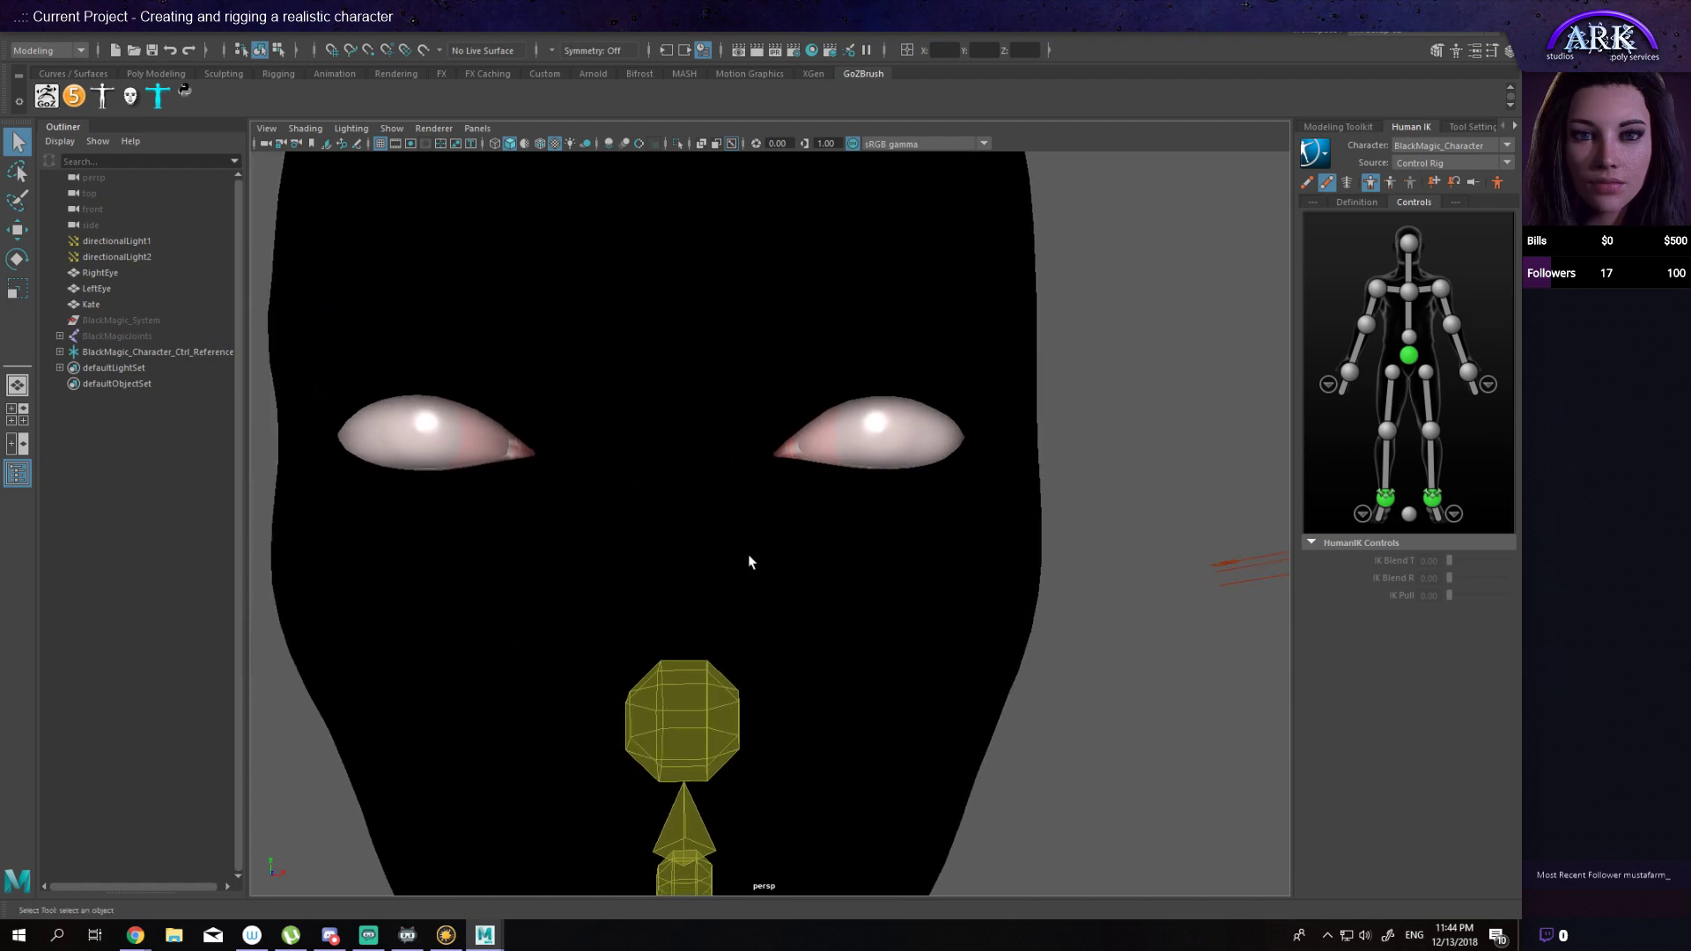
Step: Select the Kate character mesh and display the attributes of its Face2 shader
{"action": "left_click", "coordinate": [747, 553]}
{"action": "scroll", "coordinate": [779, 573], "scroll_direction": "down", "scroll_amount": 5}
{"action": "left_click", "coordinate": [969, 607]}
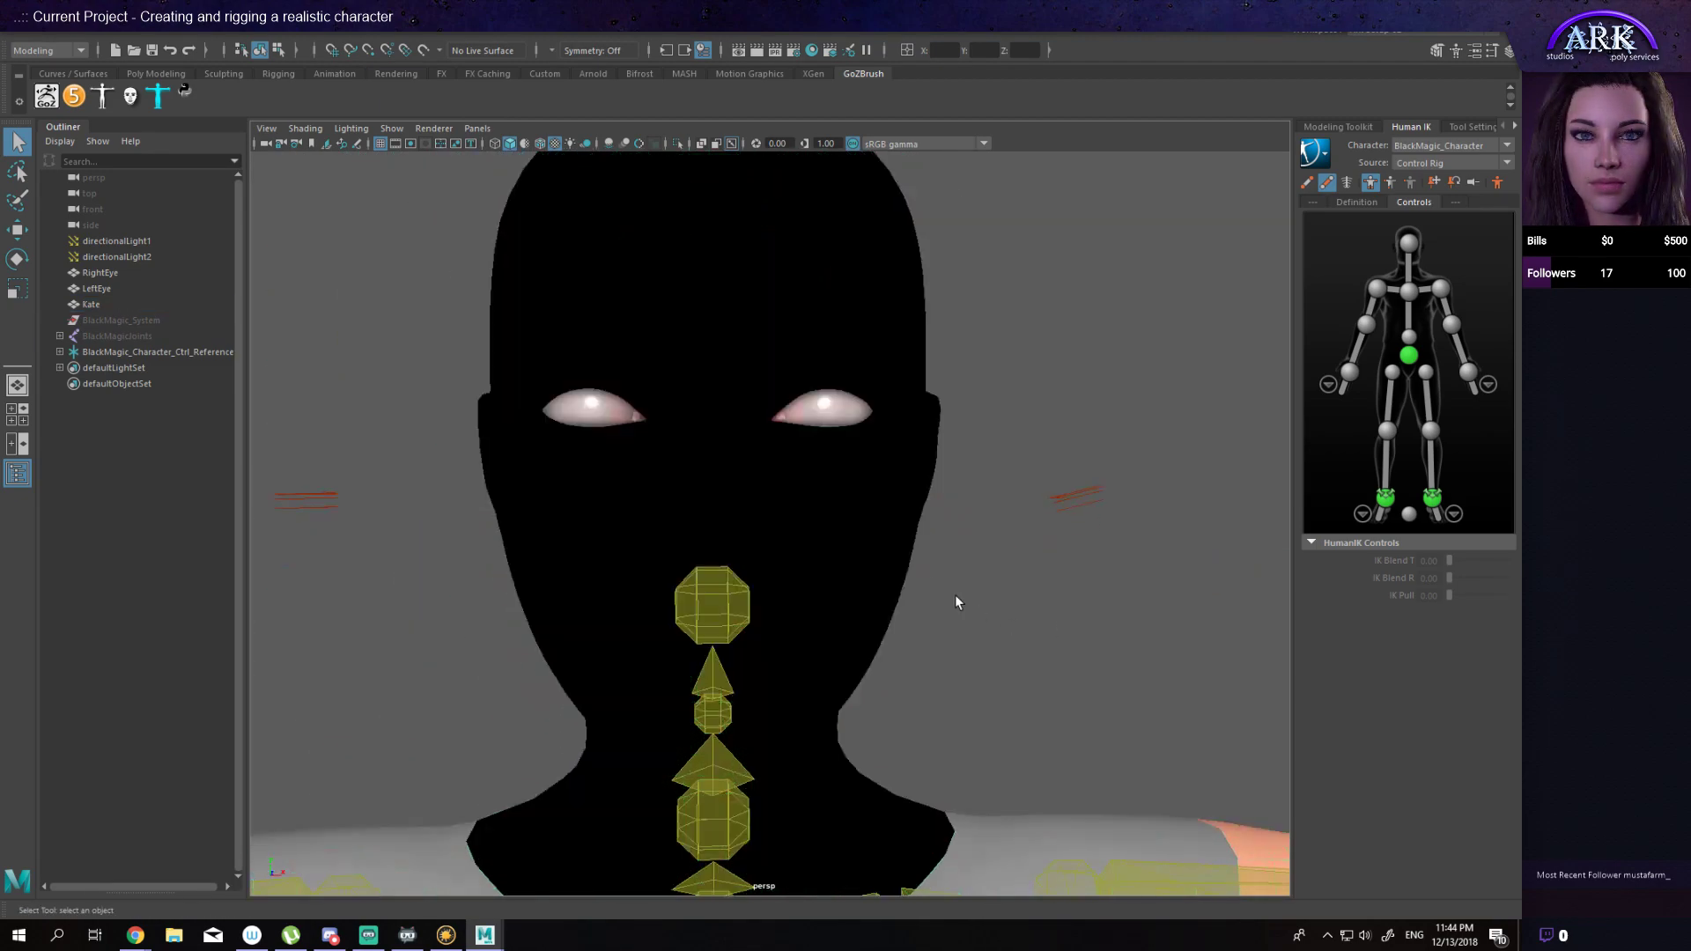
{"action": "left_click_drag", "start_coordinate": [929, 578], "coordinate": [960, 639], "text": "alt"}
{"action": "scroll", "coordinate": [960, 637], "scroll_direction": "down", "scroll_amount": 3}
{"action": "scroll", "coordinate": [898, 552], "scroll_direction": "up", "scroll_amount": 2}
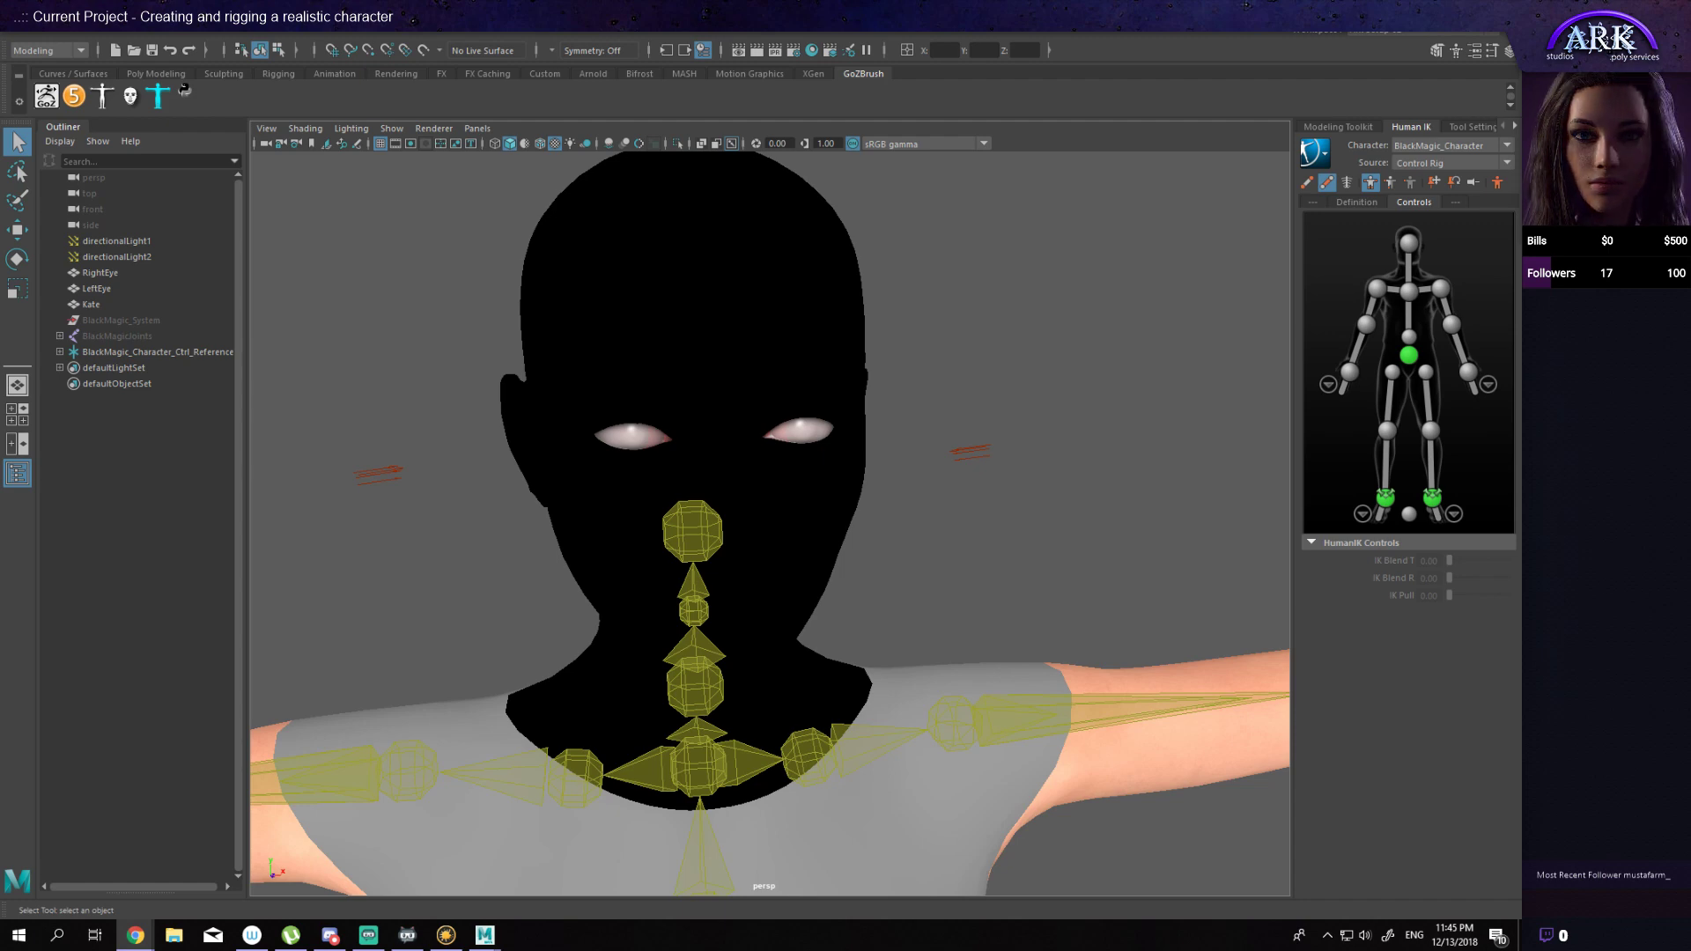
{"action": "left_click", "coordinate": [779, 556]}
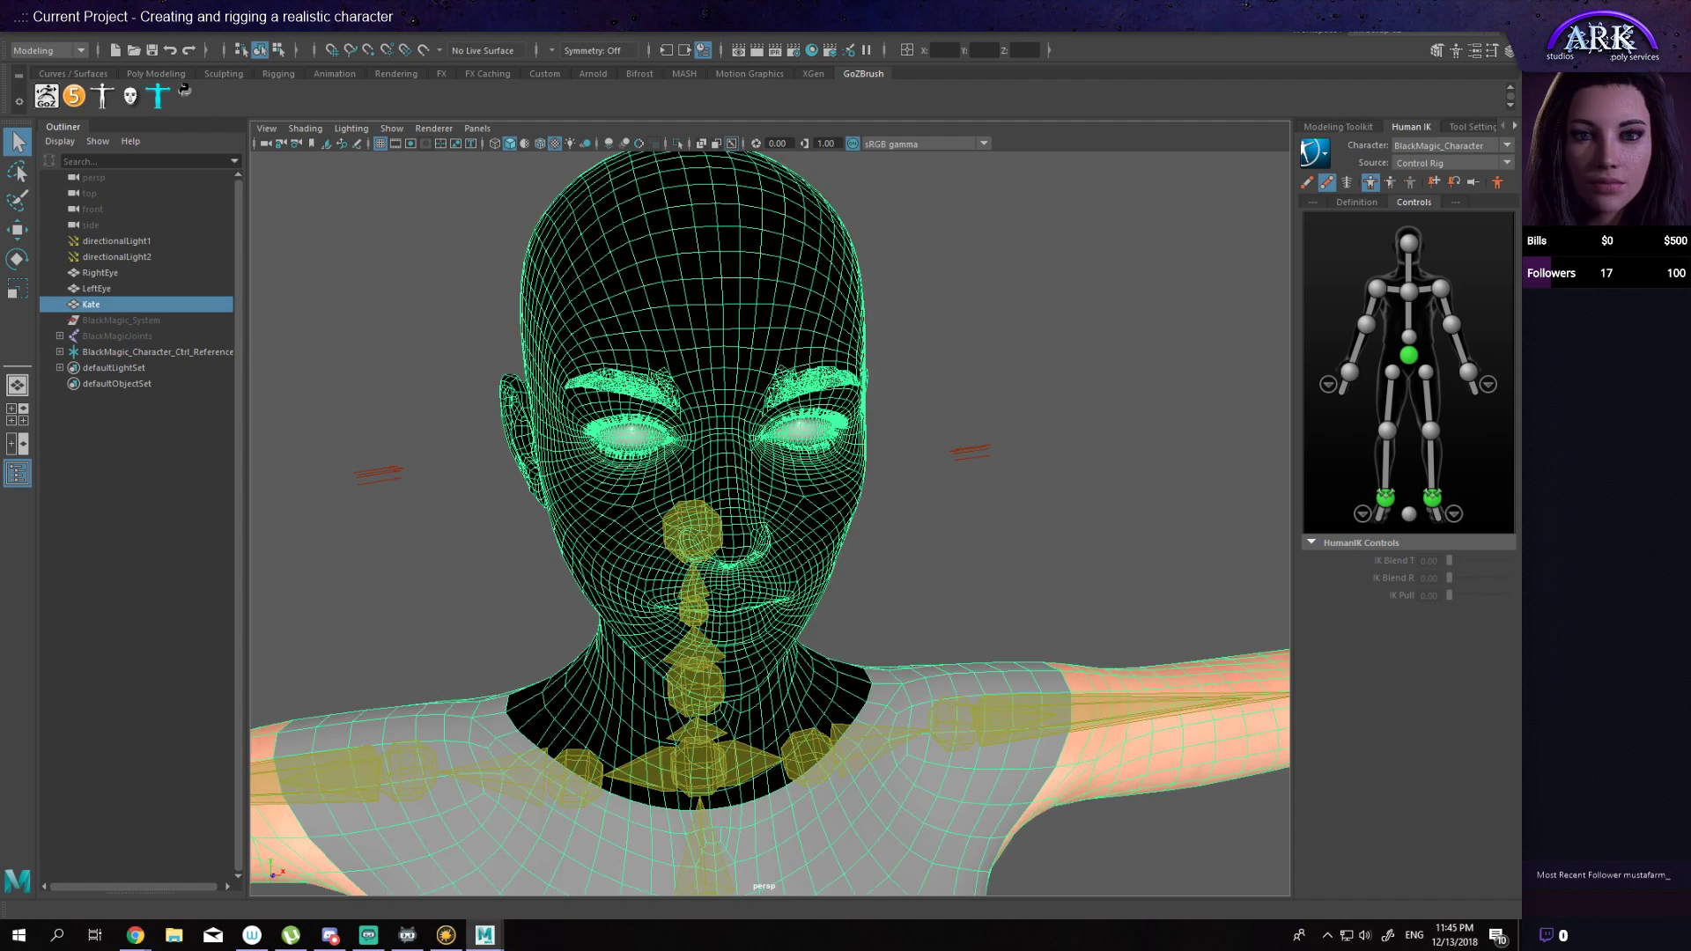
{"action": "left_click", "coordinate": [1515, 126]}
{"action": "left_click", "coordinate": [1514, 126]}
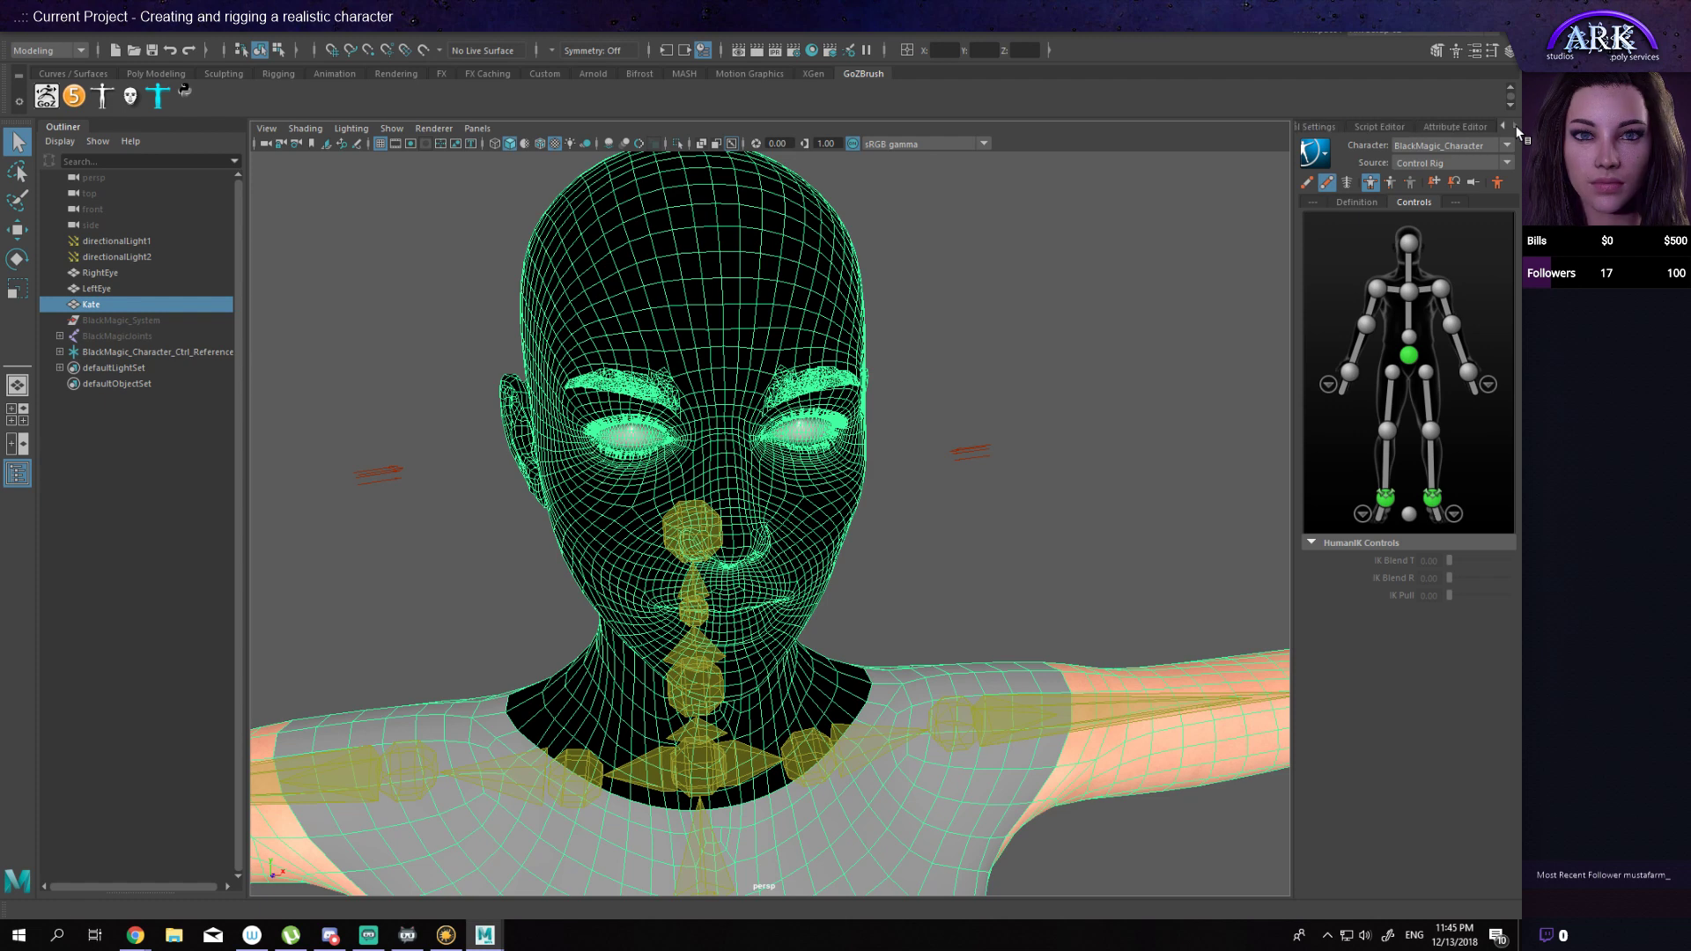
{"action": "left_click", "coordinate": [1462, 126]}
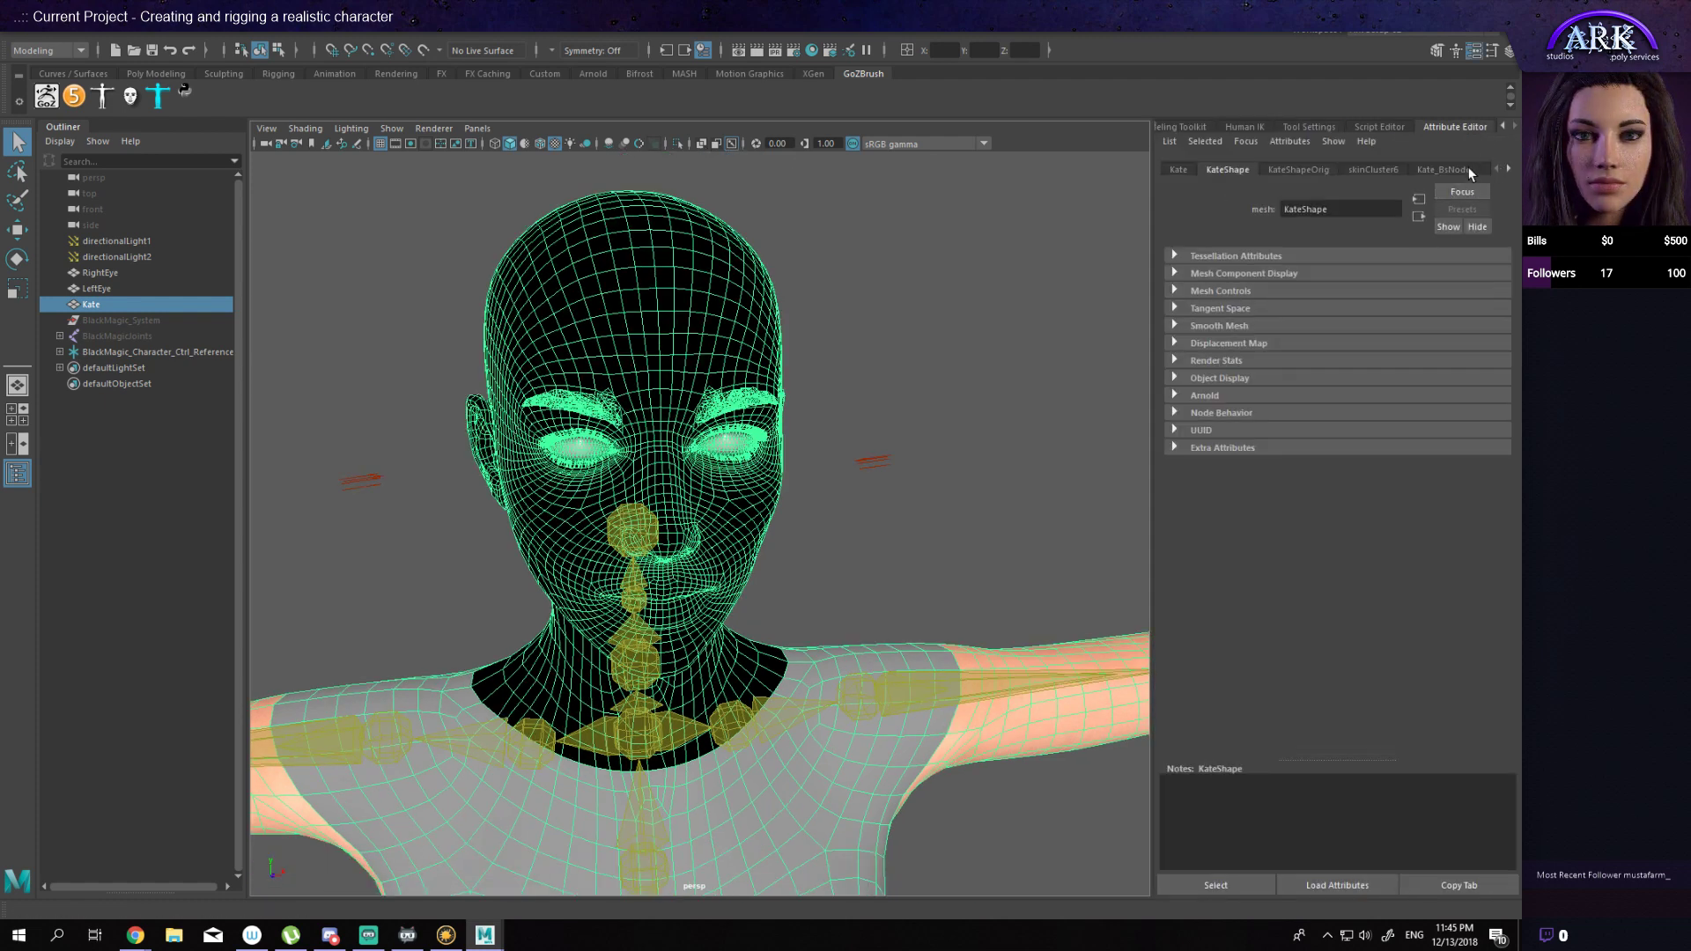
{"action": "left_click", "coordinate": [1508, 169]}
{"action": "left_click", "coordinate": [1508, 169]}
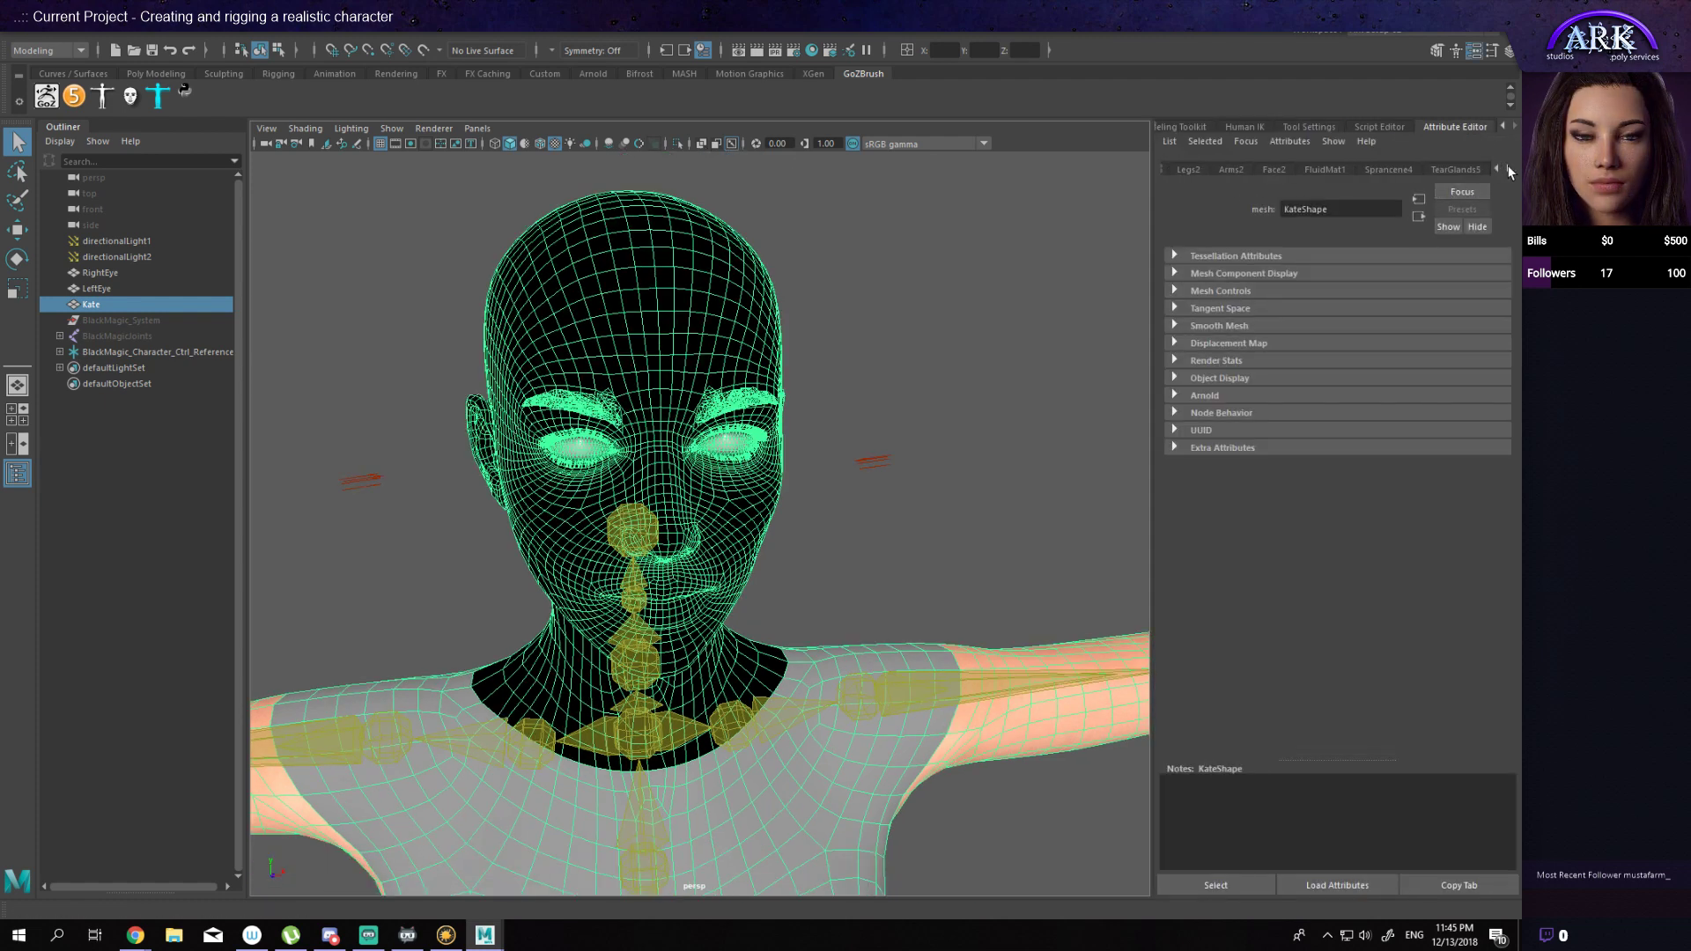
{"action": "left_click", "coordinate": [1274, 169]}
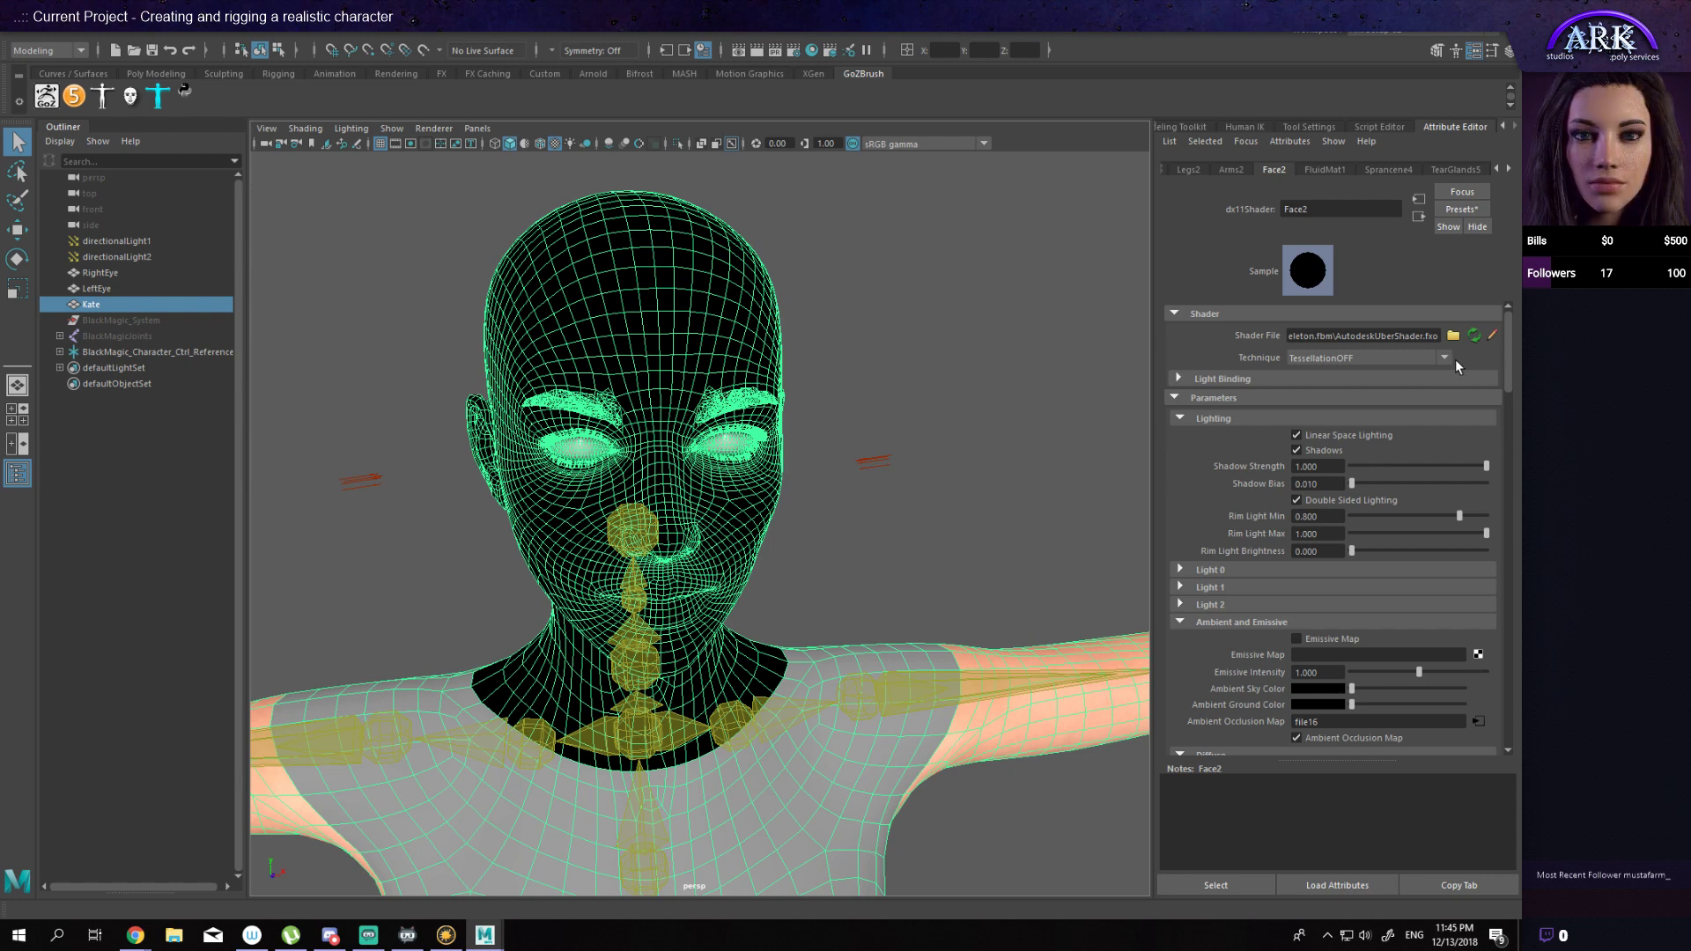
{"action": "middle_click_drag", "start_coordinate": [975, 495], "coordinate": [997, 514], "text": "alt"}
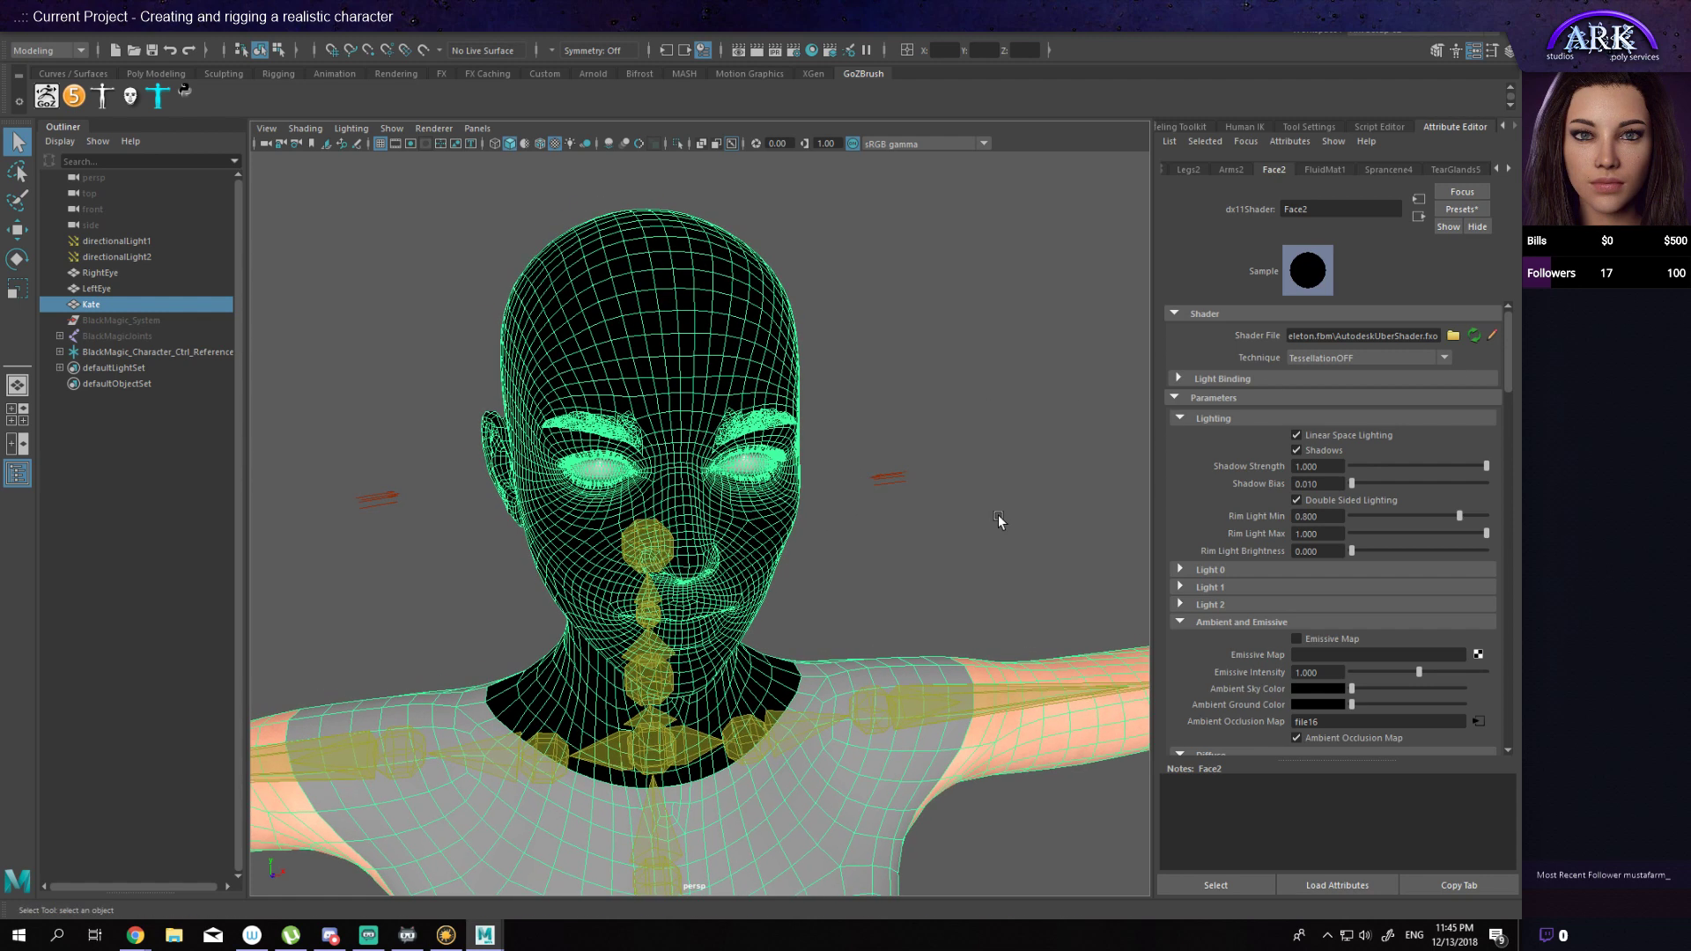
{"action": "key", "text": "w"}
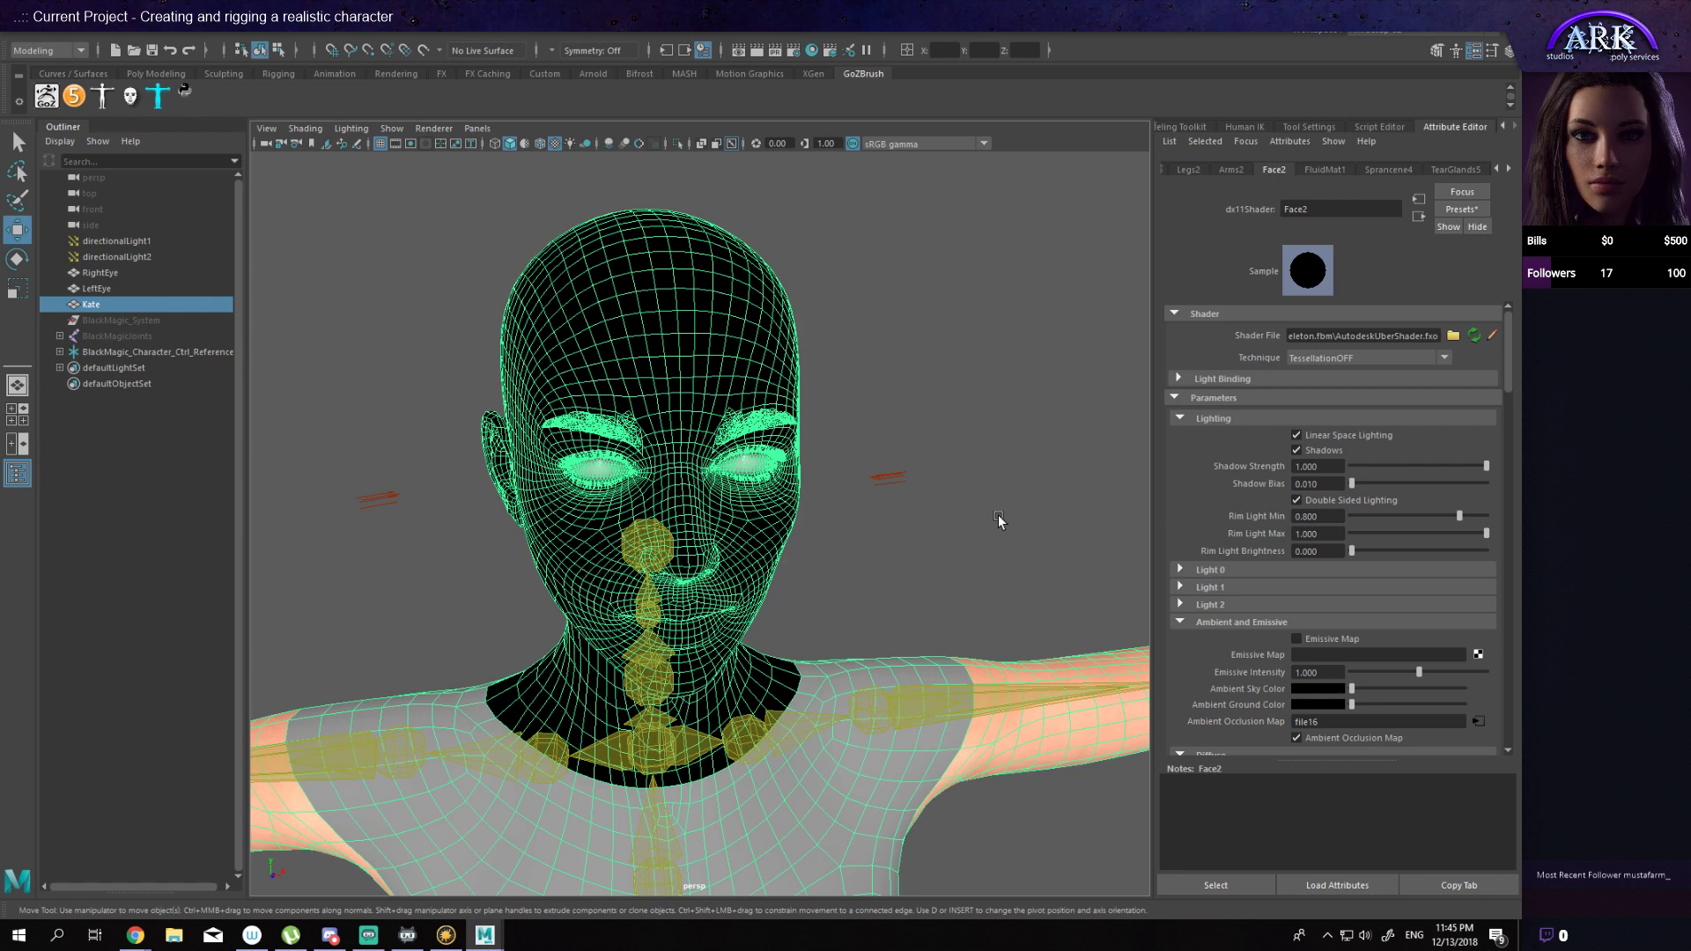
{"action": "key", "text": "q"}
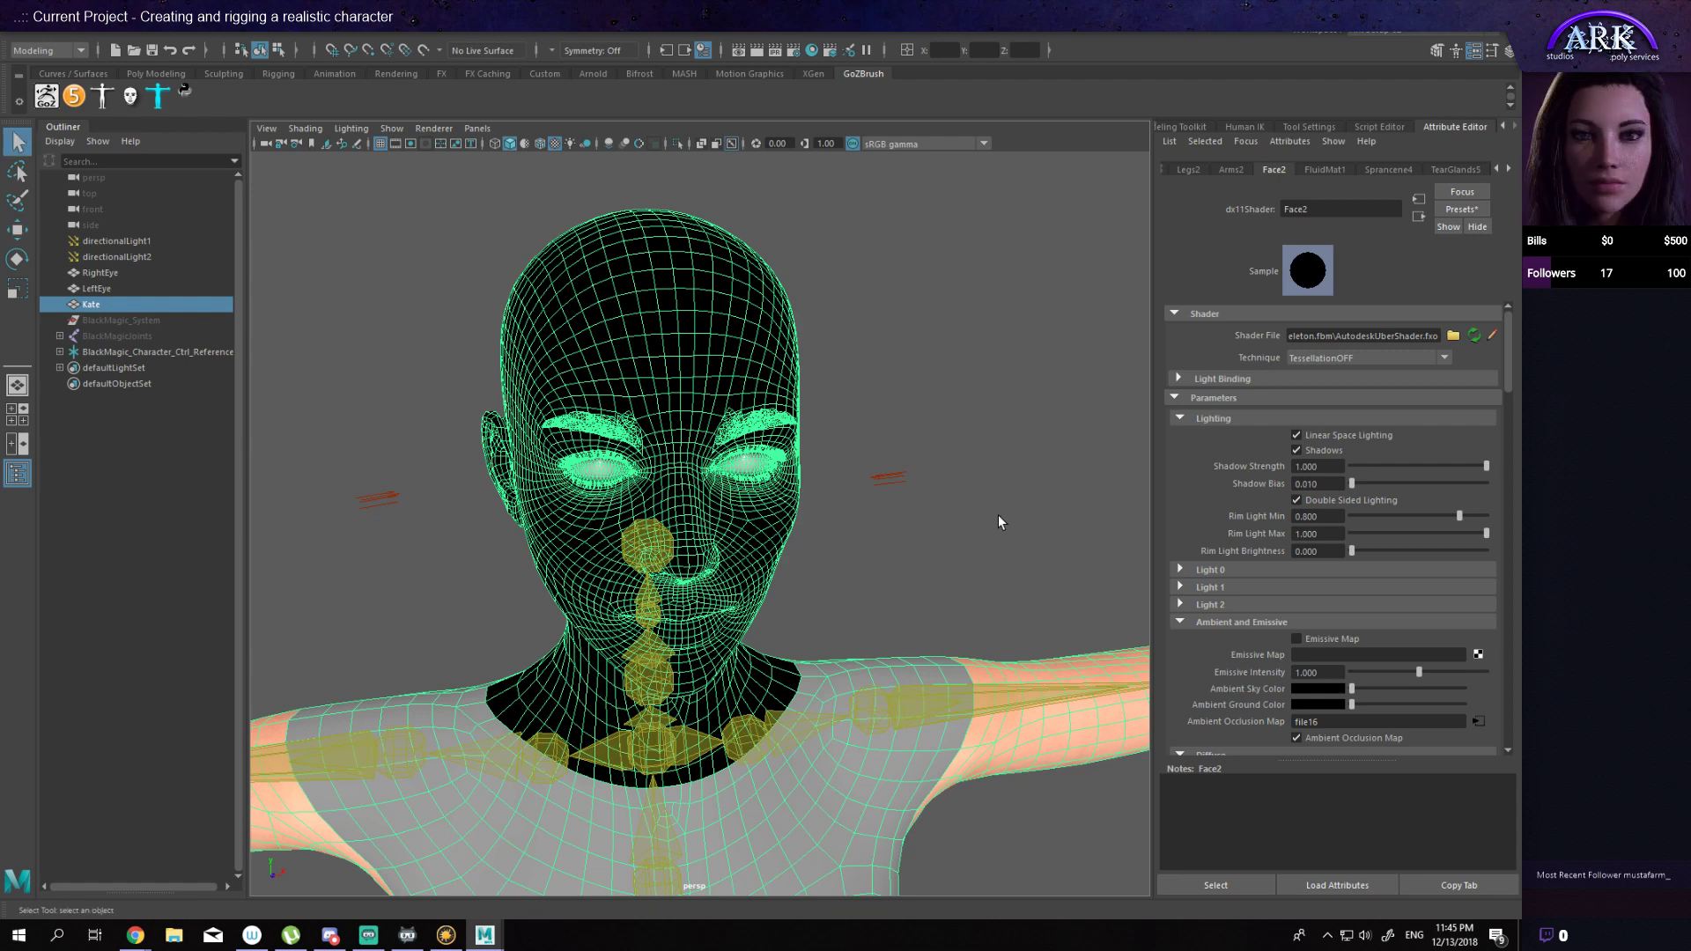
{"action": "key", "text": "w"}
{"action": "key", "text": "q"}
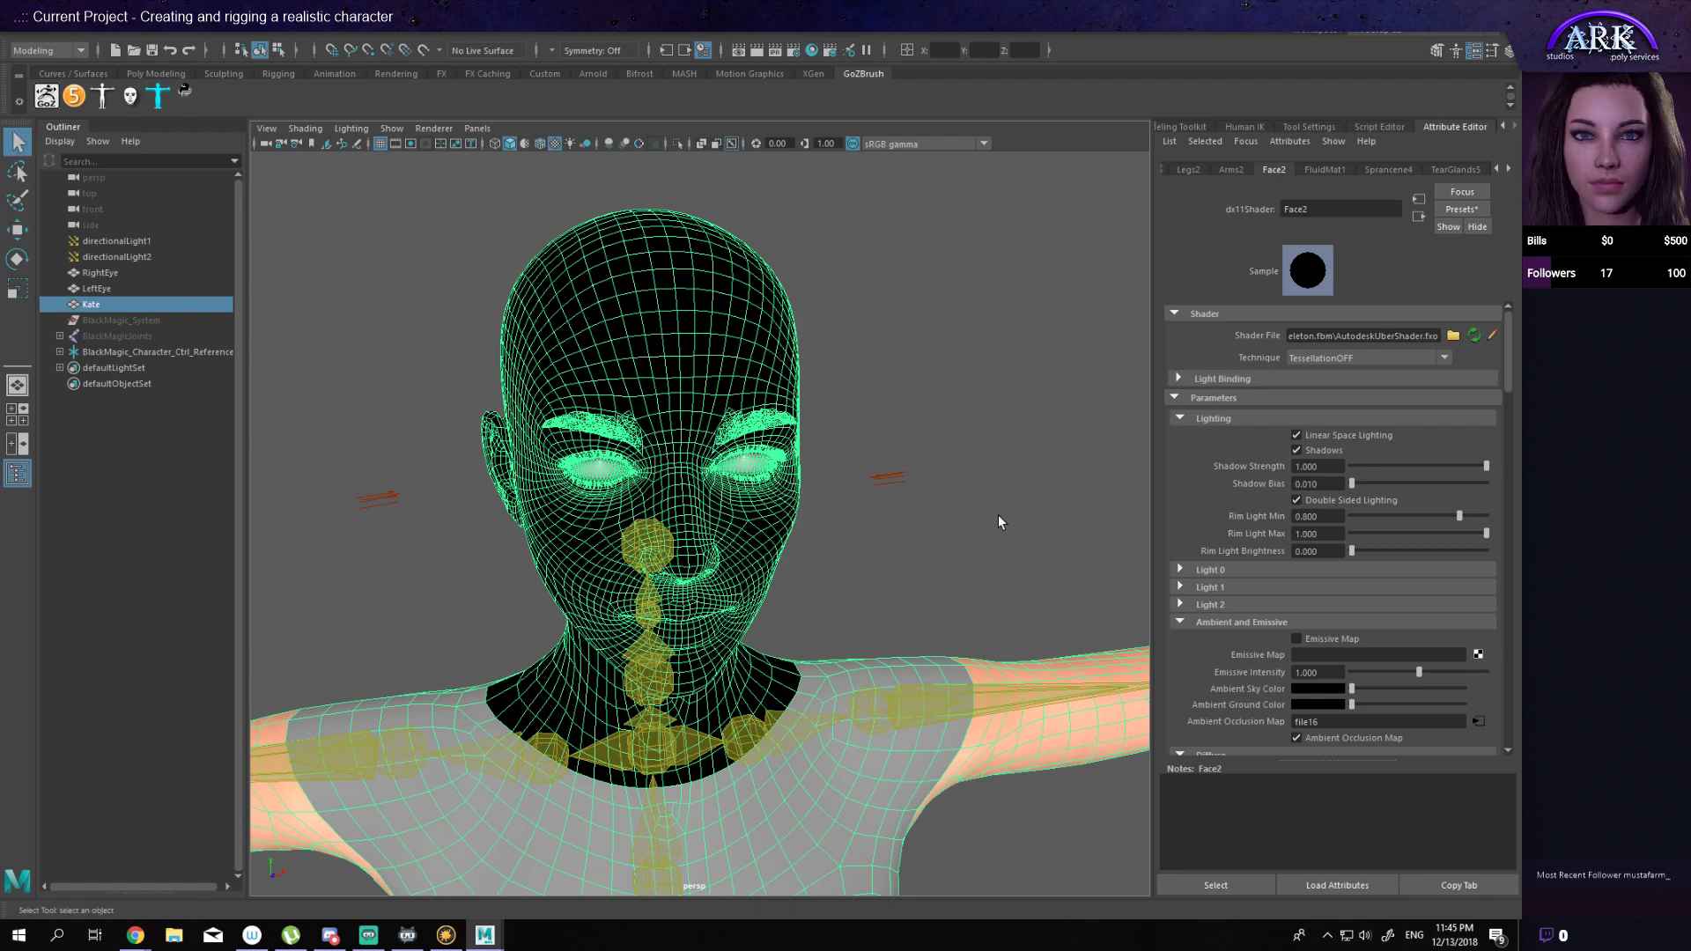
Step: Deselect the Kate mesh and examine the face close up around the eyes
{"action": "right_click_drag", "start_coordinate": [841, 490], "coordinate": [1094, 615], "text": "alt"}
{"action": "left_click_drag", "start_coordinate": [968, 581], "coordinate": [977, 540], "text": "alt"}
{"action": "left_click", "coordinate": [964, 497]}
{"action": "left_click_drag", "start_coordinate": [875, 486], "coordinate": [891, 462], "text": "alt"}
{"action": "key", "text": "w"}
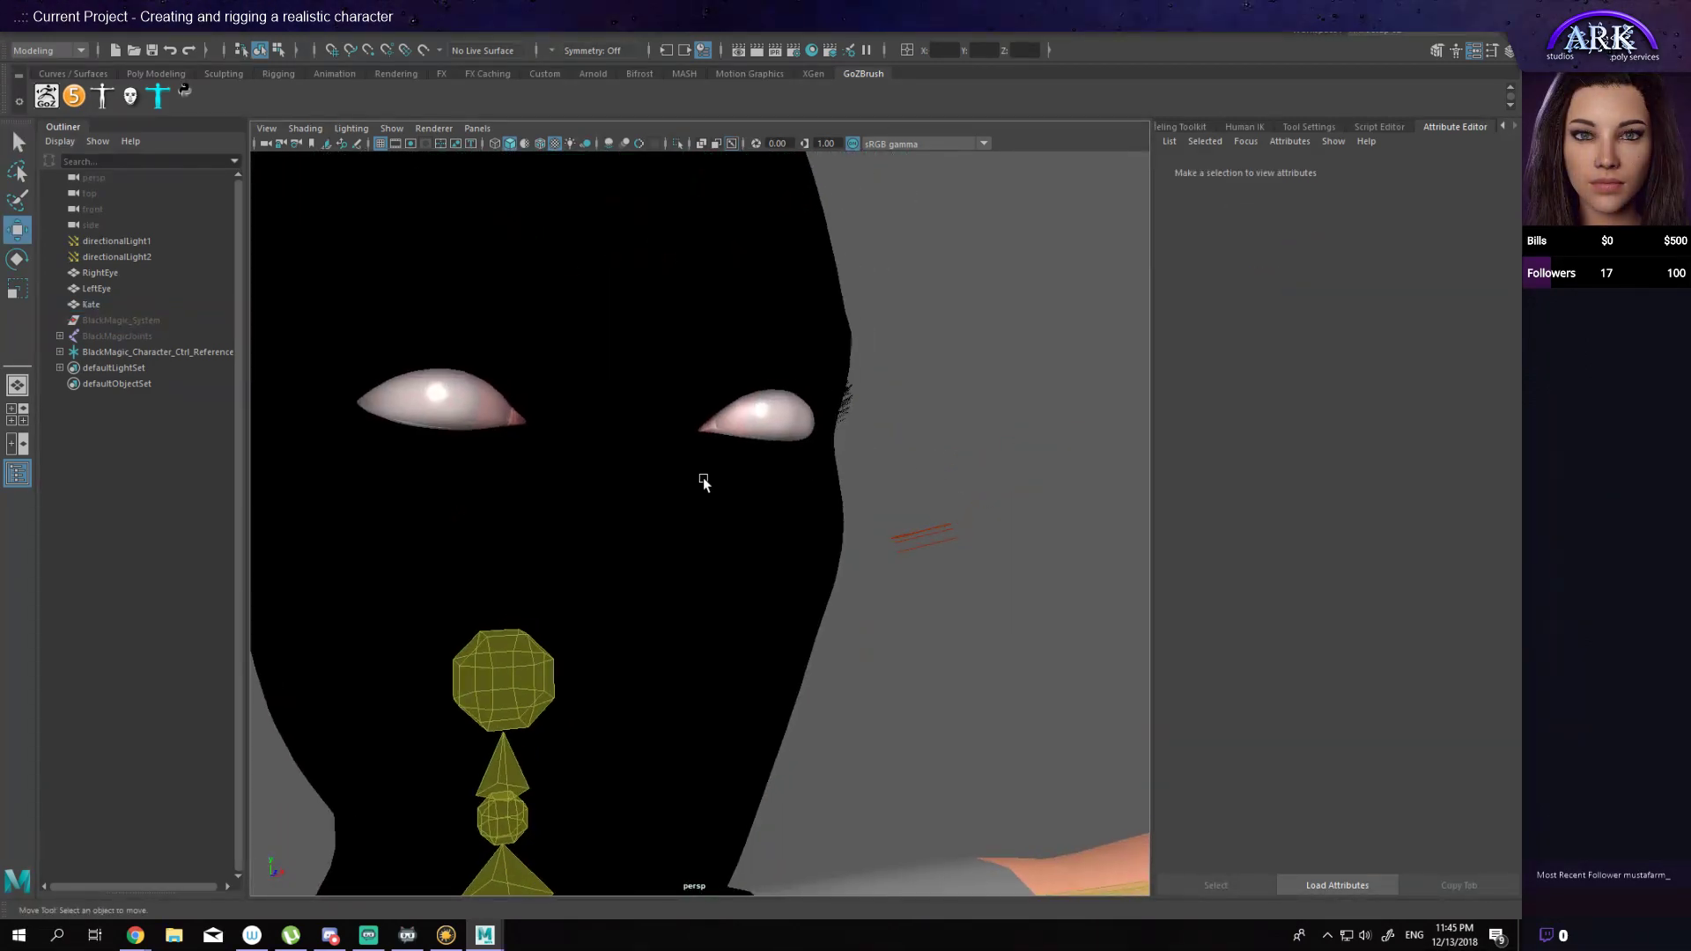
Step: Select the Kate head mesh and bring up the attributes of its Face2 shader
{"action": "key", "text": "q"}
{"action": "left_click", "coordinate": [794, 509]}
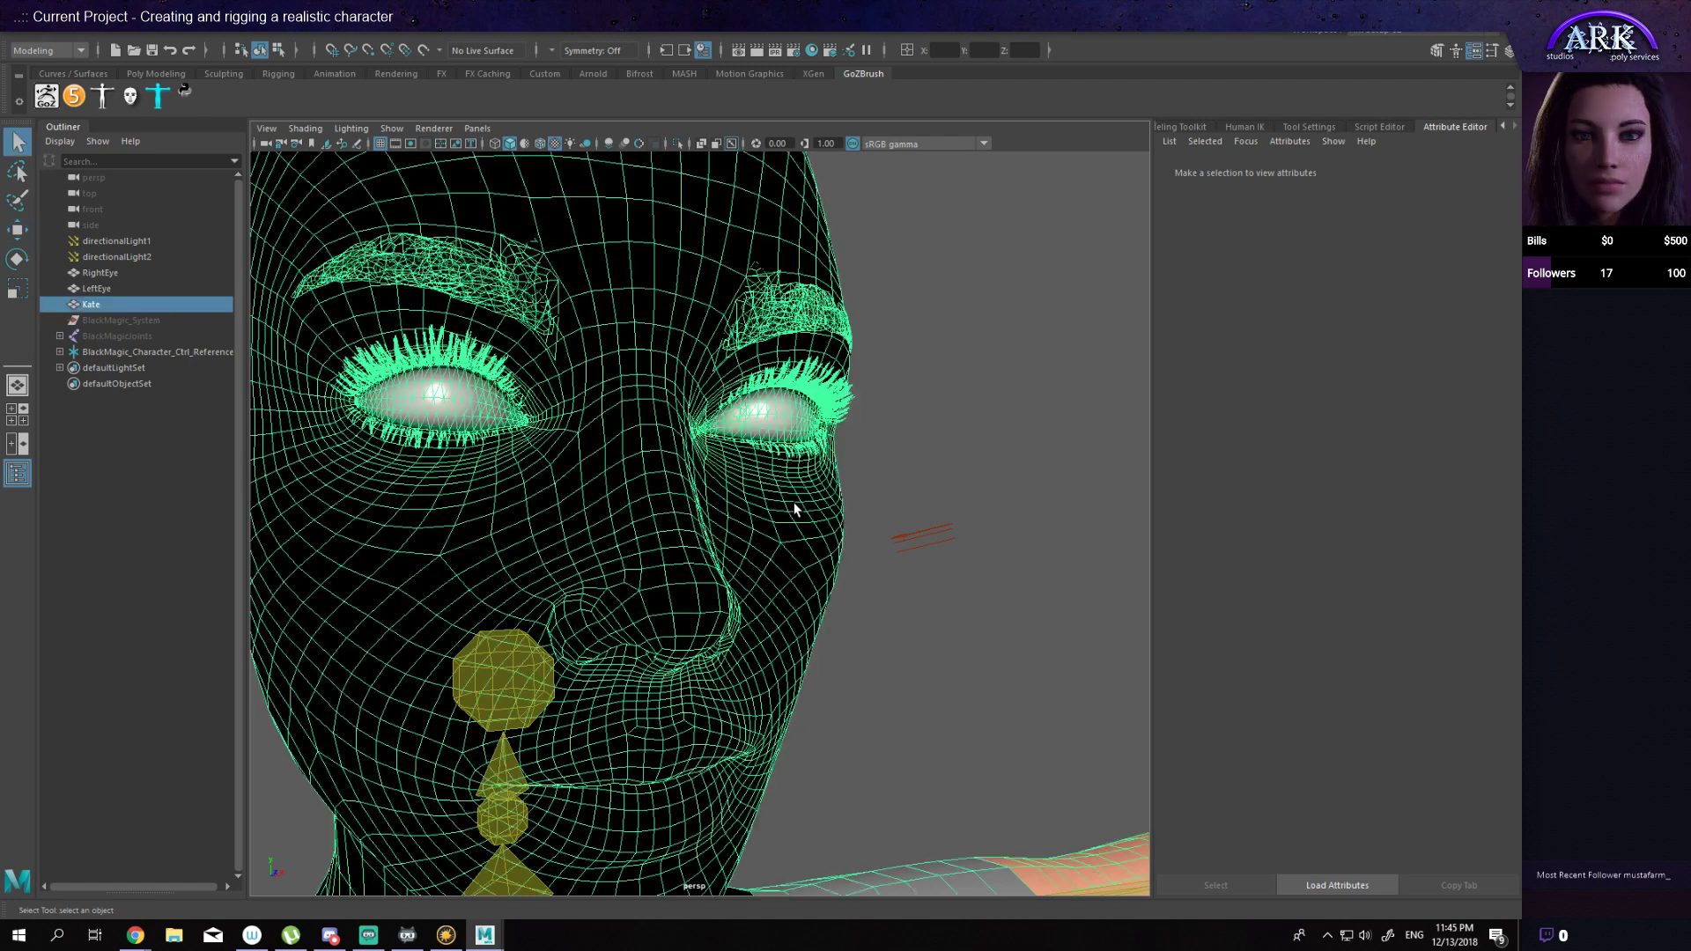
{"action": "left_click", "coordinate": [1508, 170]}
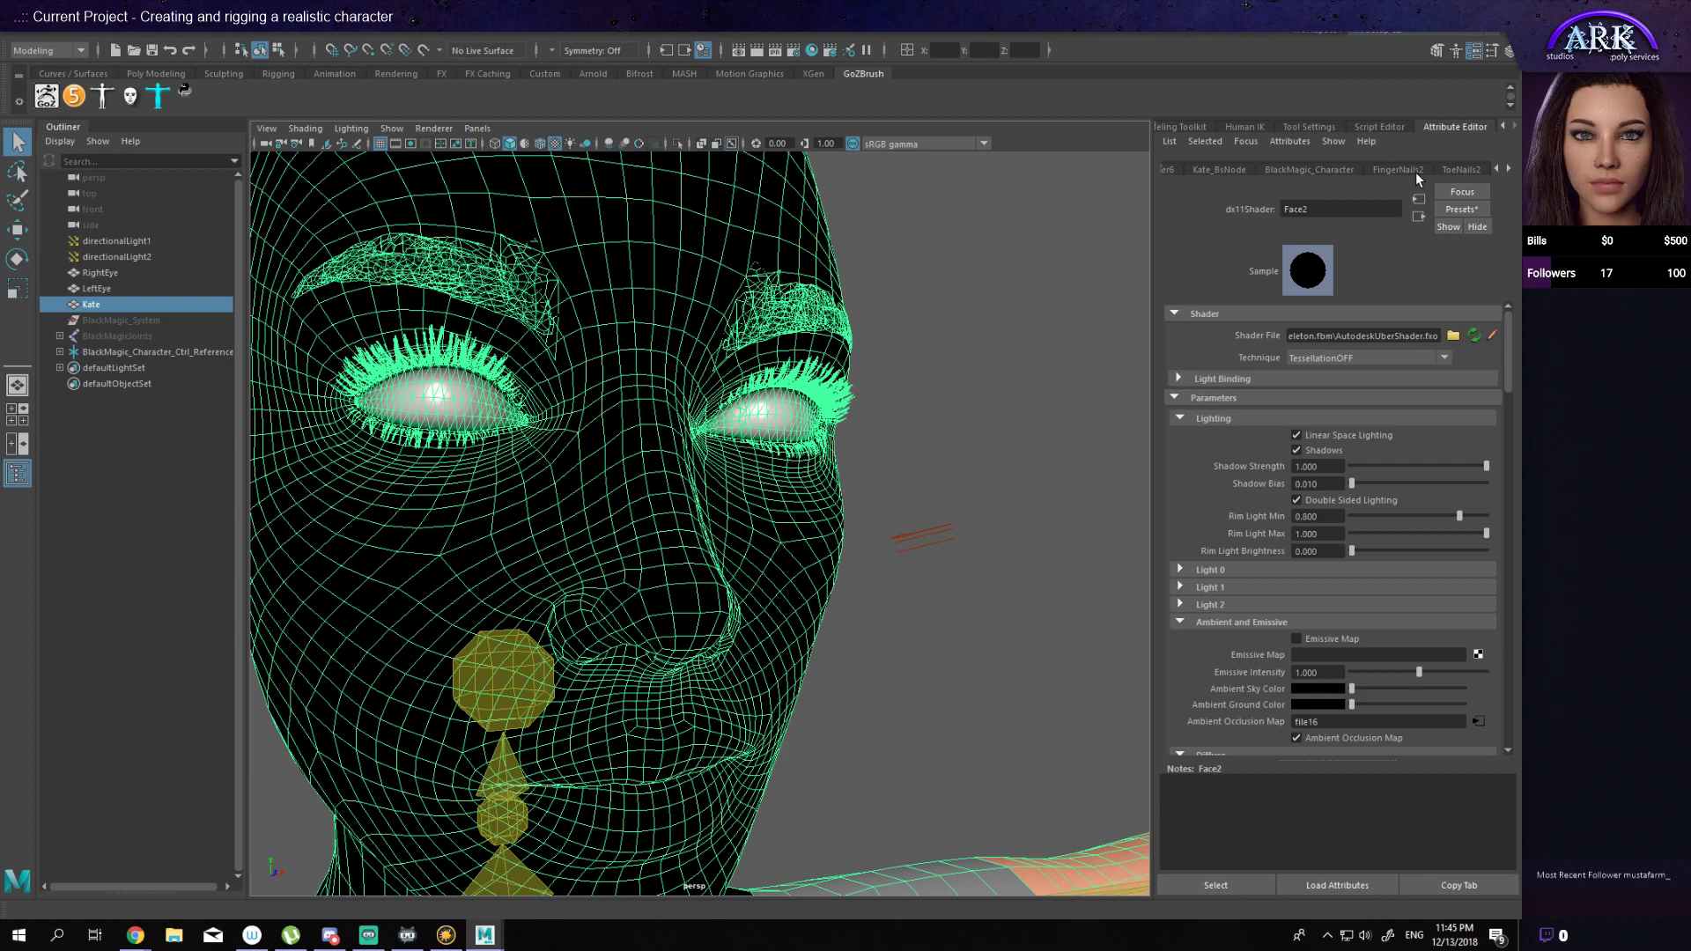
Step: Examine the eyelid and eyelash geometry around the eye from close up and different angles
{"action": "left_click_drag", "start_coordinate": [1048, 308], "coordinate": [881, 379], "text": "alt"}
{"action": "right_click_drag", "start_coordinate": [880, 378], "coordinate": [594, 536], "text": "alt"}
{"action": "left_click_drag", "start_coordinate": [593, 537], "coordinate": [535, 467], "text": "alt"}
{"action": "right_click_drag", "start_coordinate": [536, 468], "coordinate": [955, 573], "text": "alt"}
{"action": "left_click_drag", "start_coordinate": [954, 573], "coordinate": [831, 603], "text": "alt"}
{"action": "key", "text": "w"}
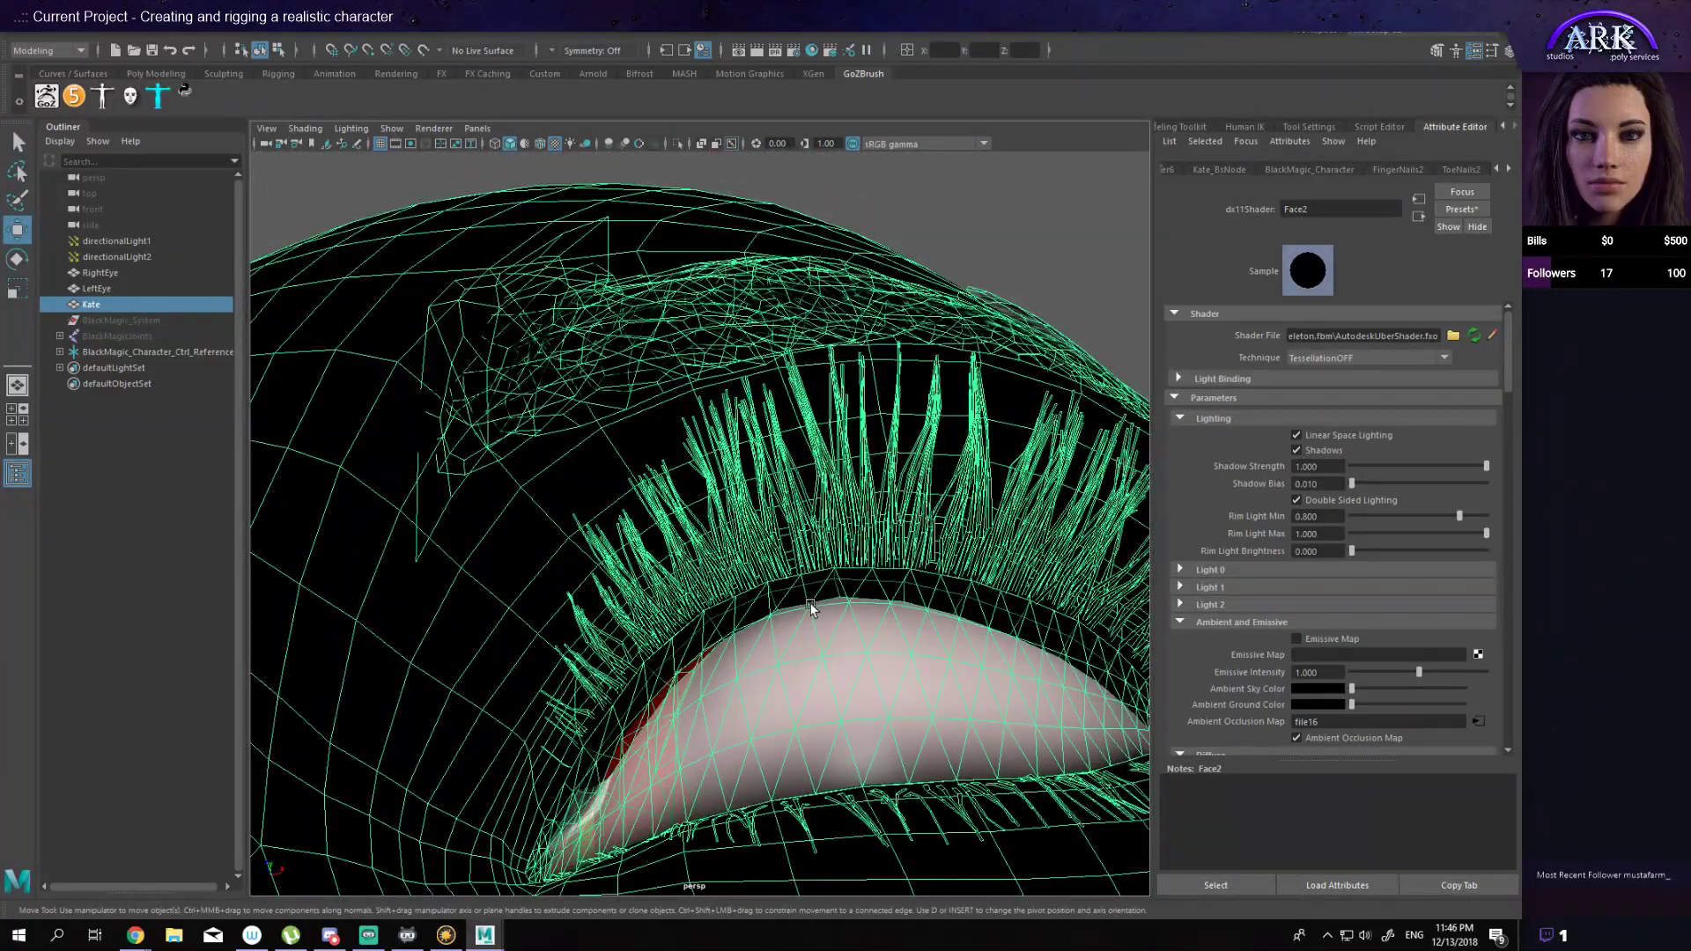
{"action": "key", "text": "q"}
{"action": "left_click_drag", "start_coordinate": [886, 568], "coordinate": [903, 599], "text": "alt"}
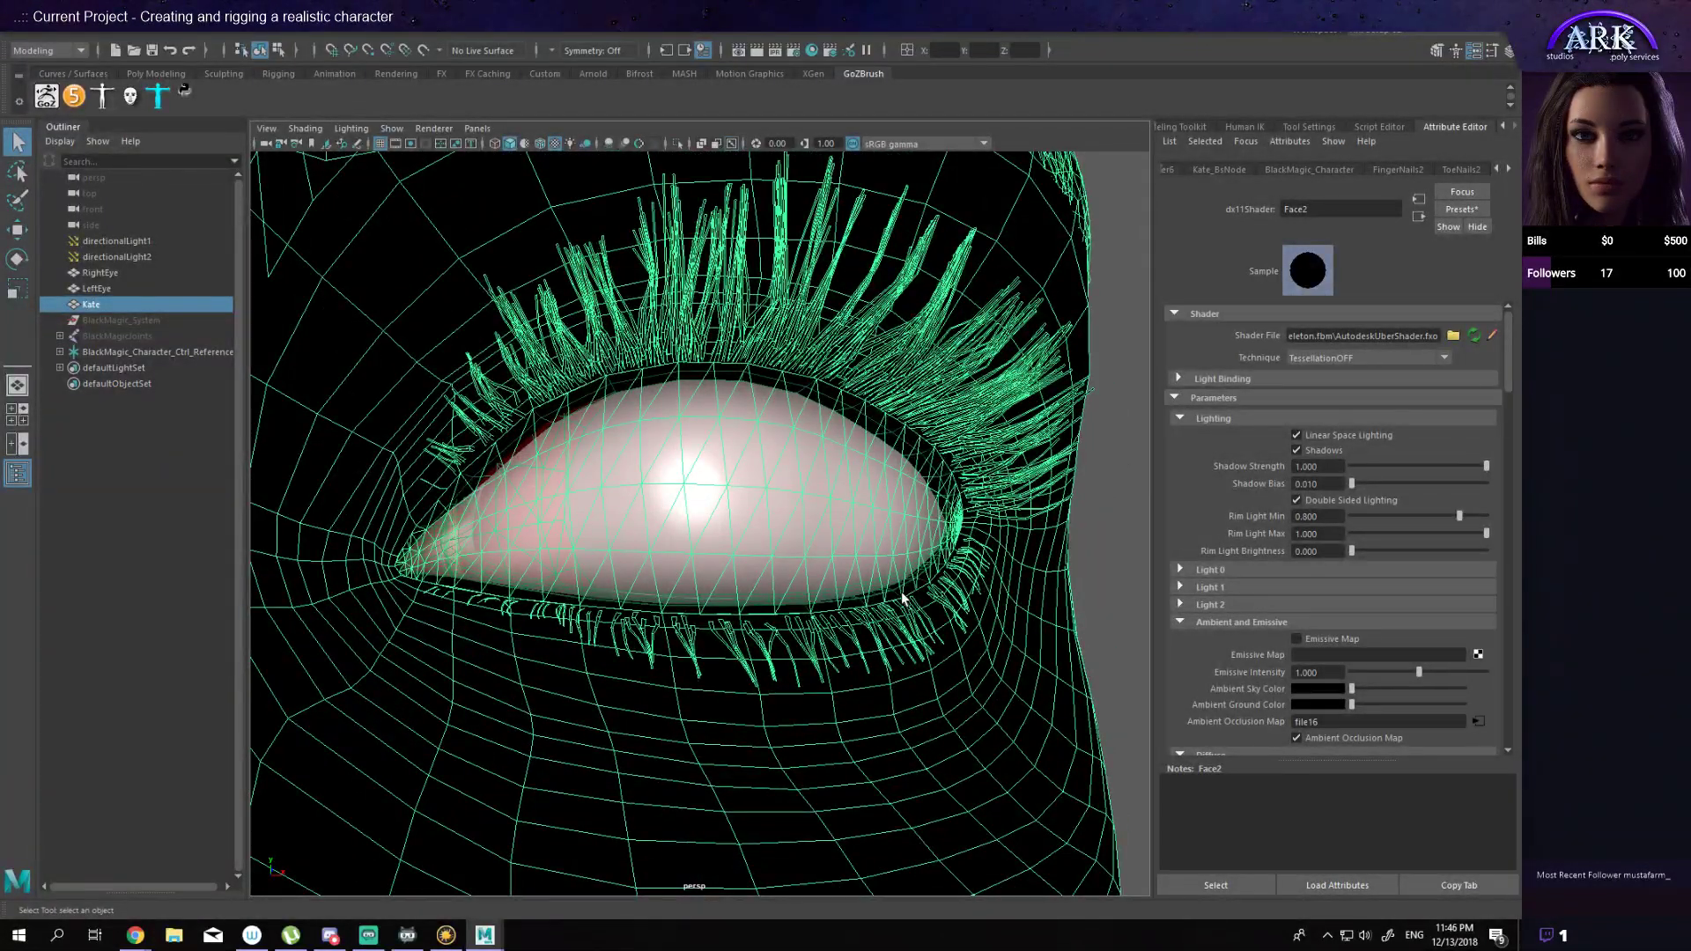
{"action": "key", "text": "w"}
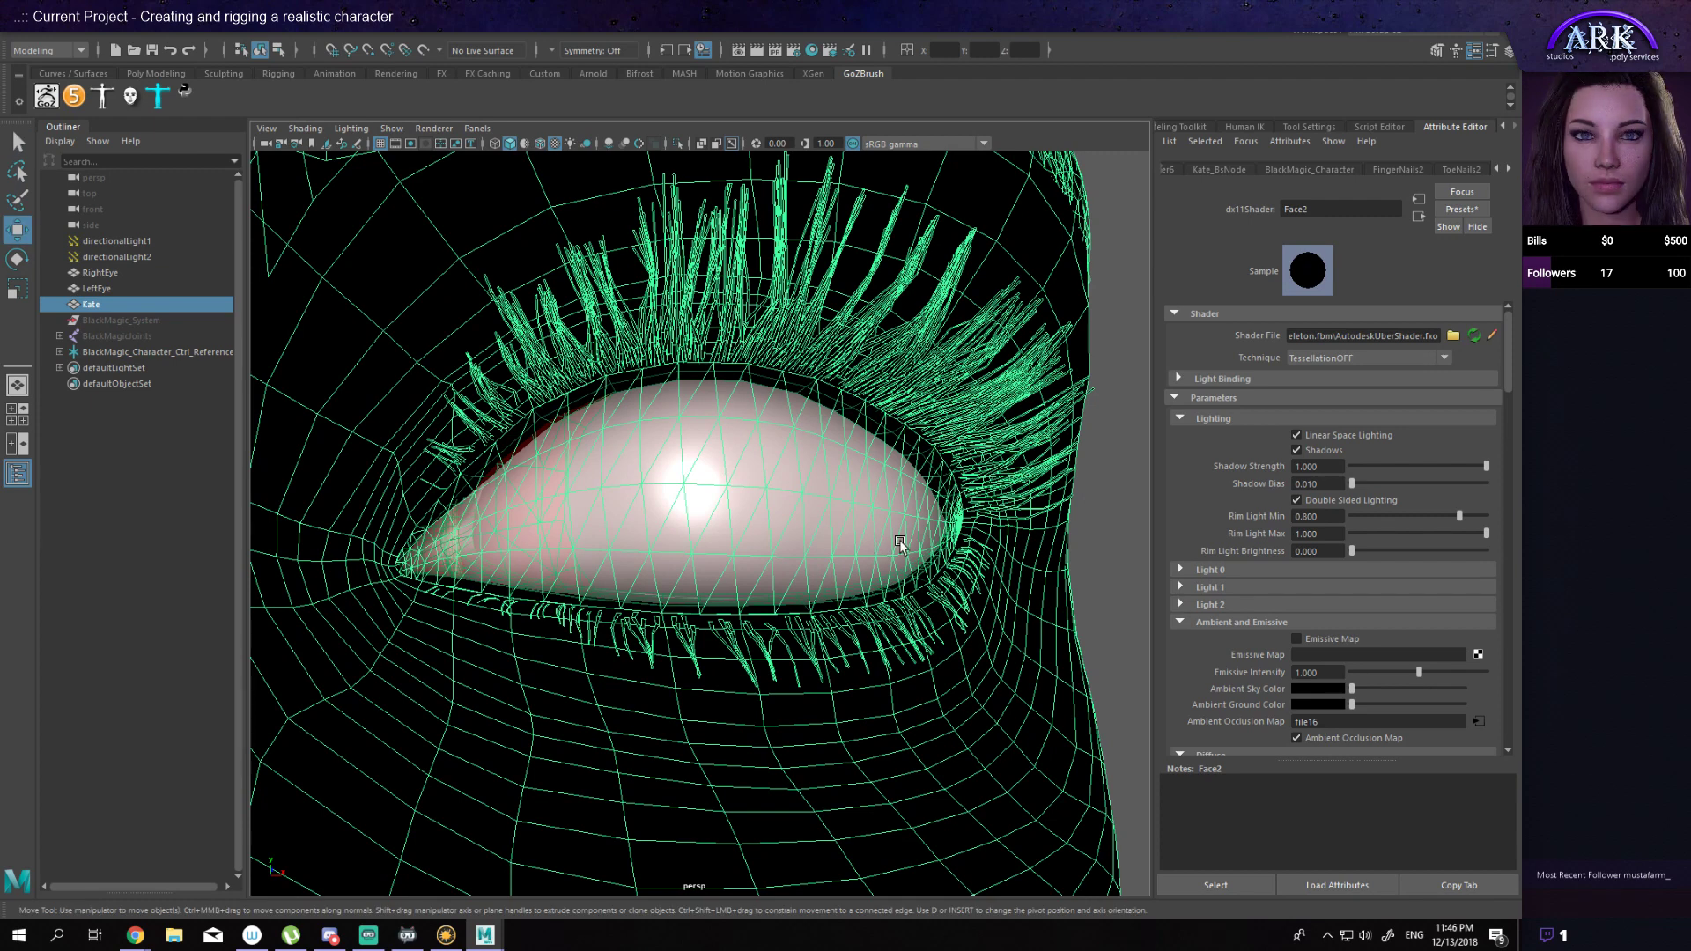
{"action": "key", "text": "q"}
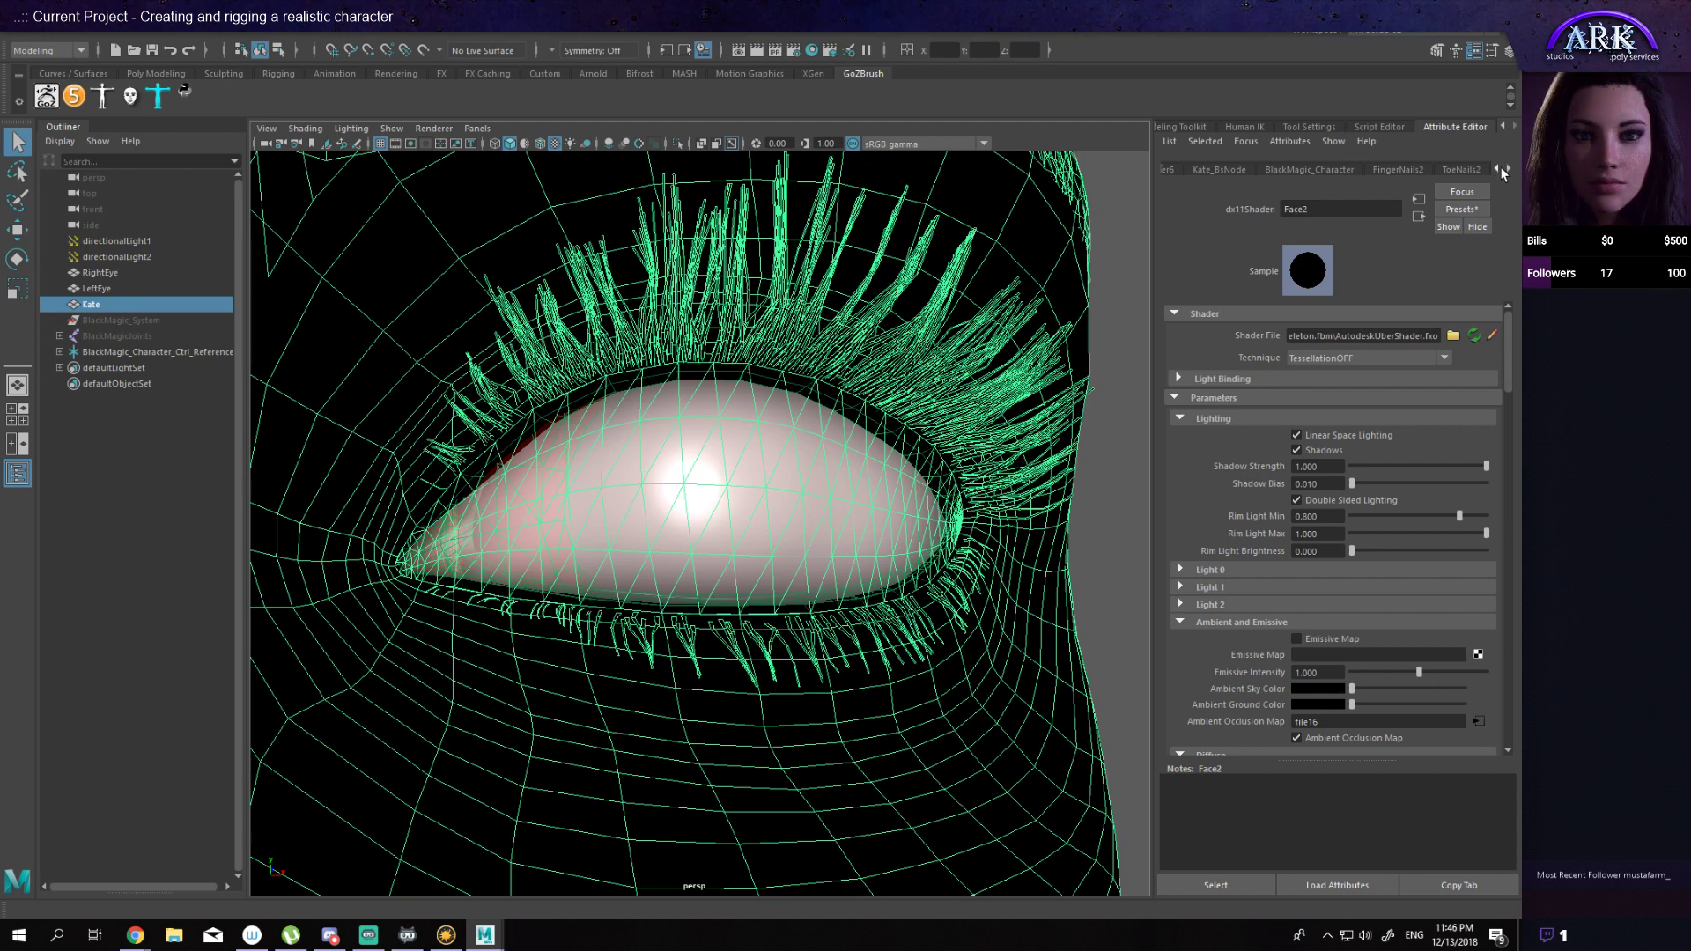
{"action": "left_click", "coordinate": [1506, 169]}
{"action": "left_click", "coordinate": [1497, 169]}
{"action": "left_click", "coordinate": [1496, 168]}
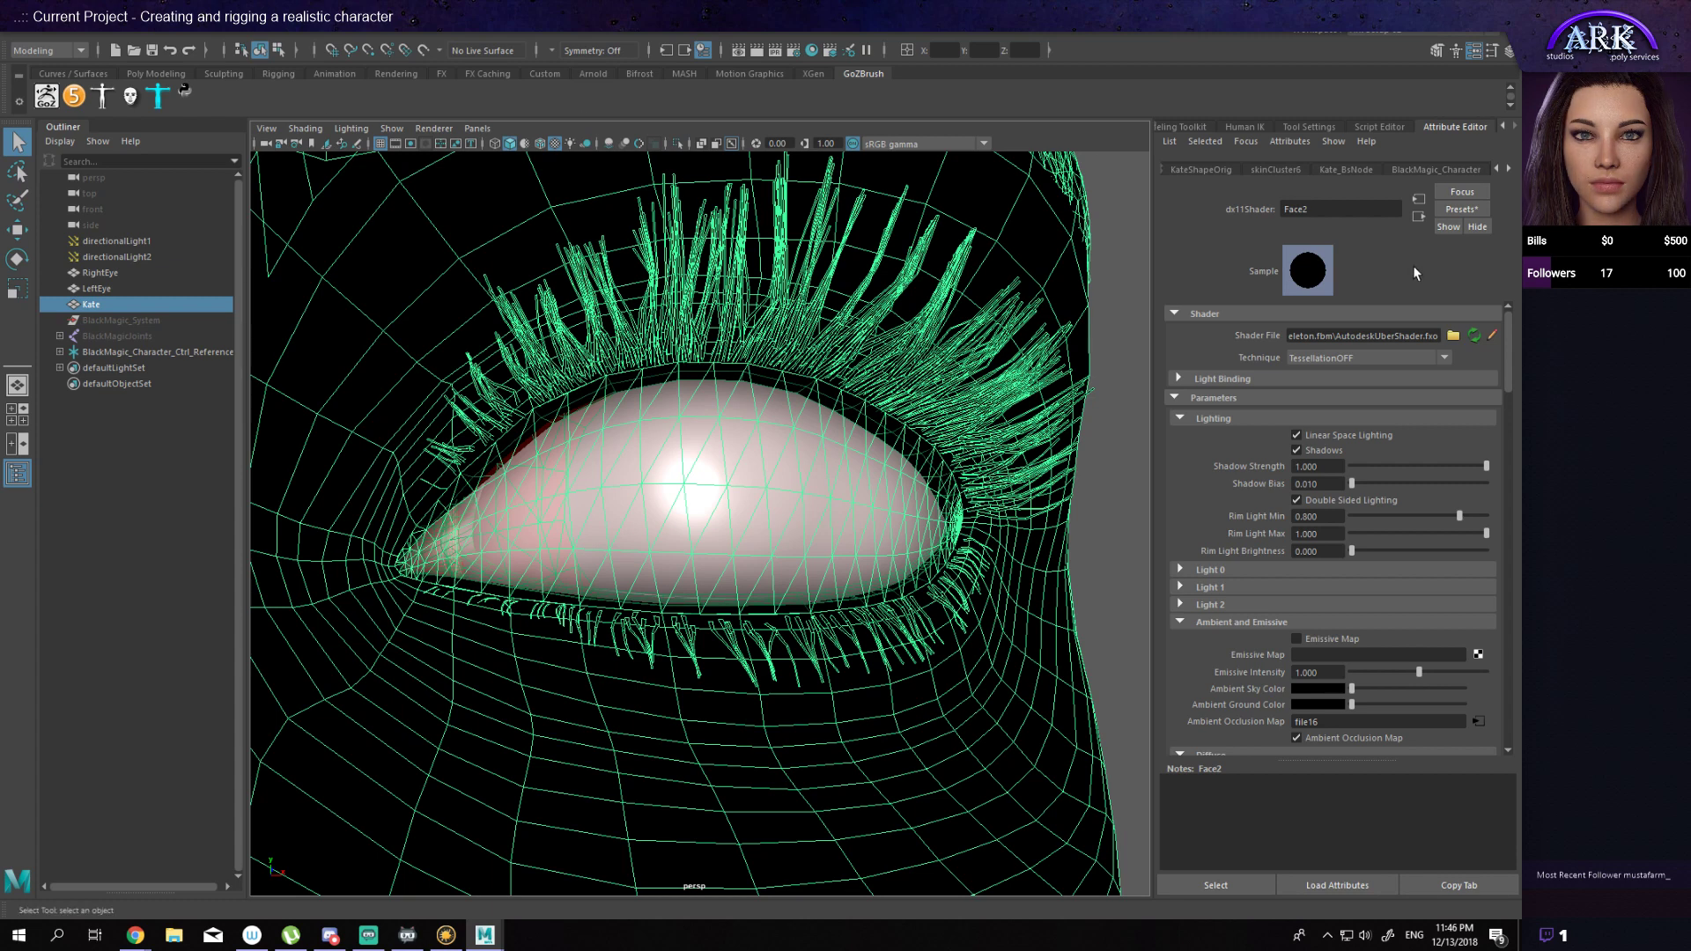
{"action": "key", "text": "w"}
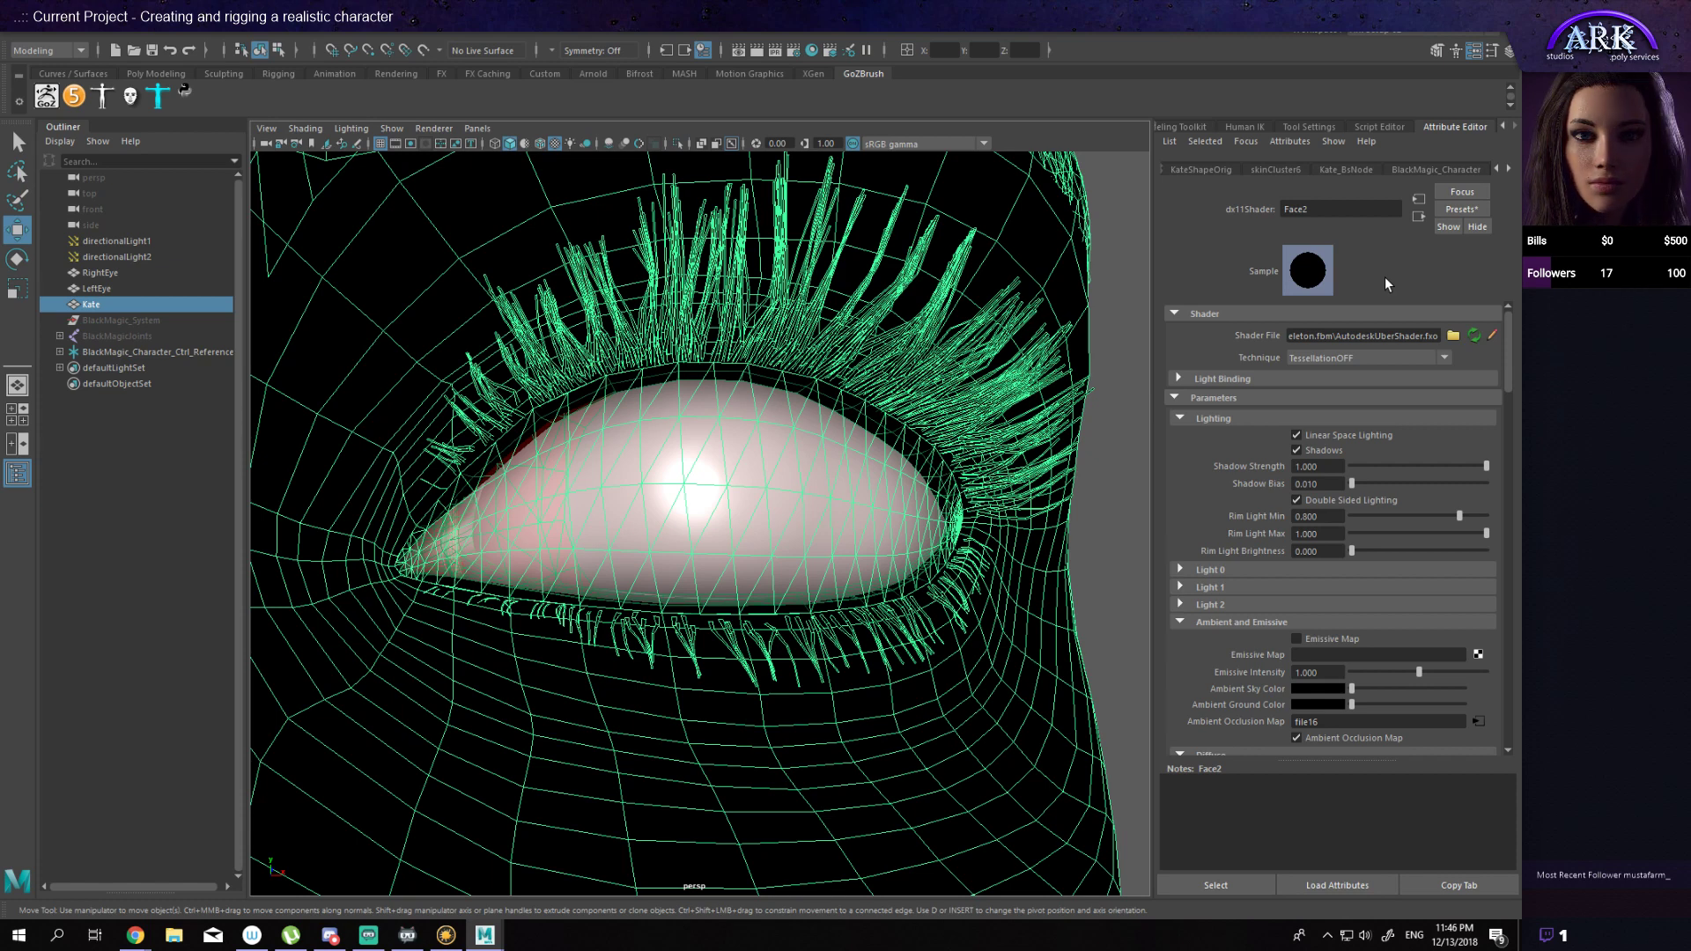
{"action": "key", "text": "q"}
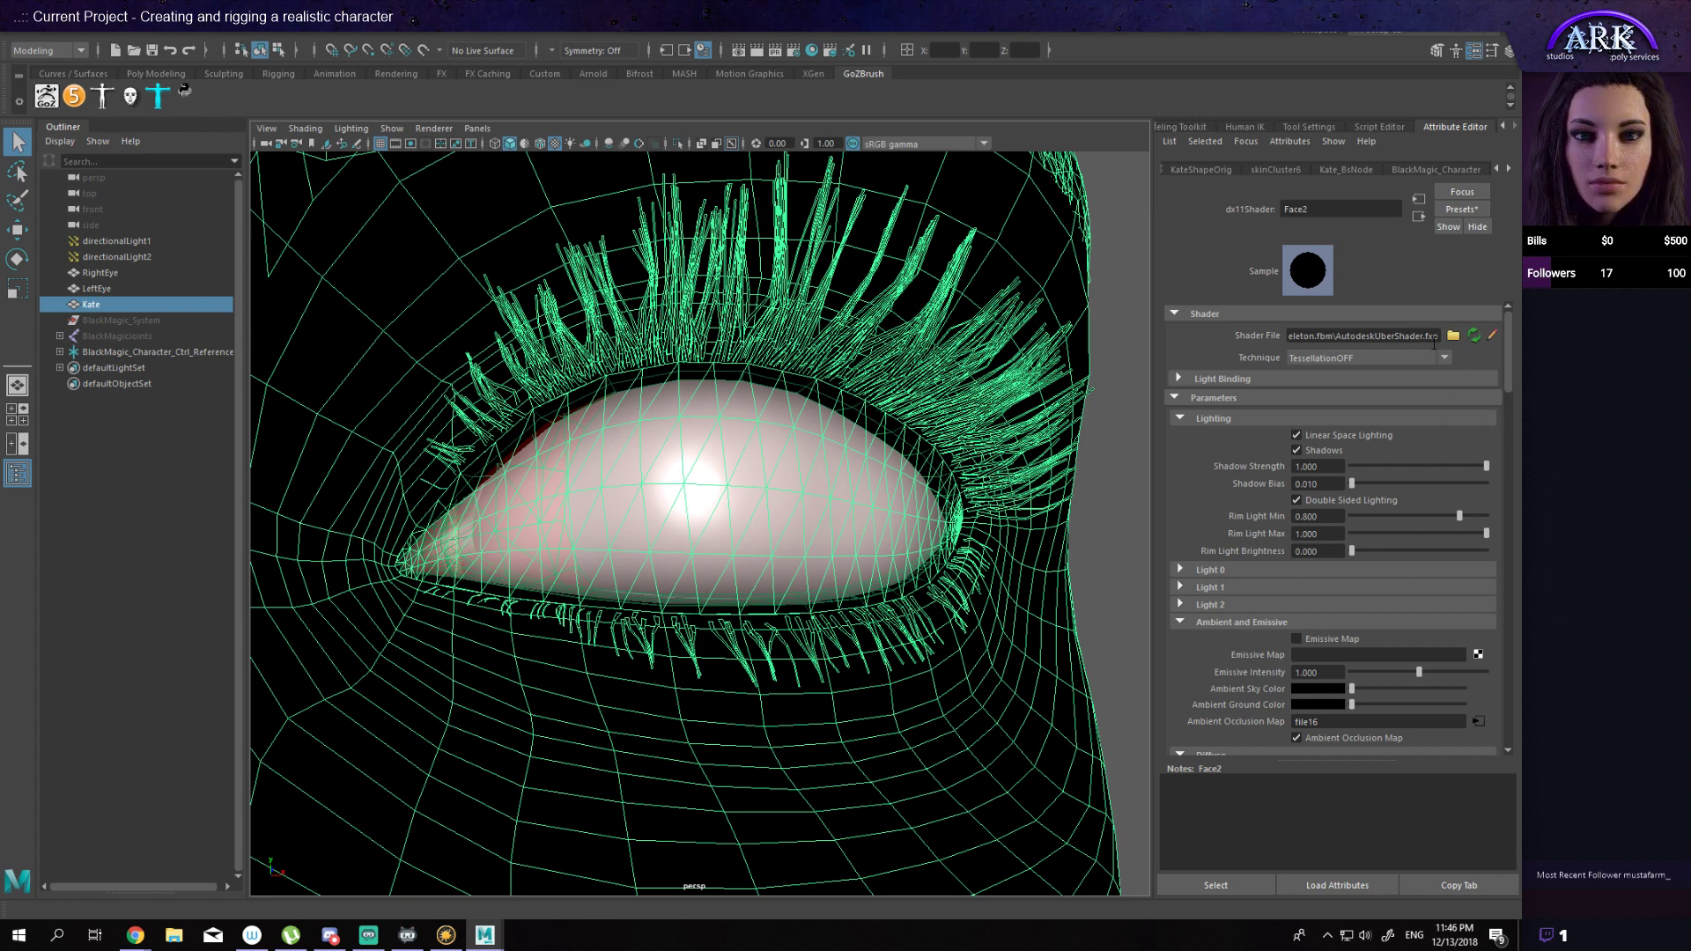
Step: Connect a file texture to the Face2 shader's Emissive Map and start choosing its image
{"action": "scroll", "coordinate": [1416, 464], "scroll_direction": "down", "scroll_amount": 5}
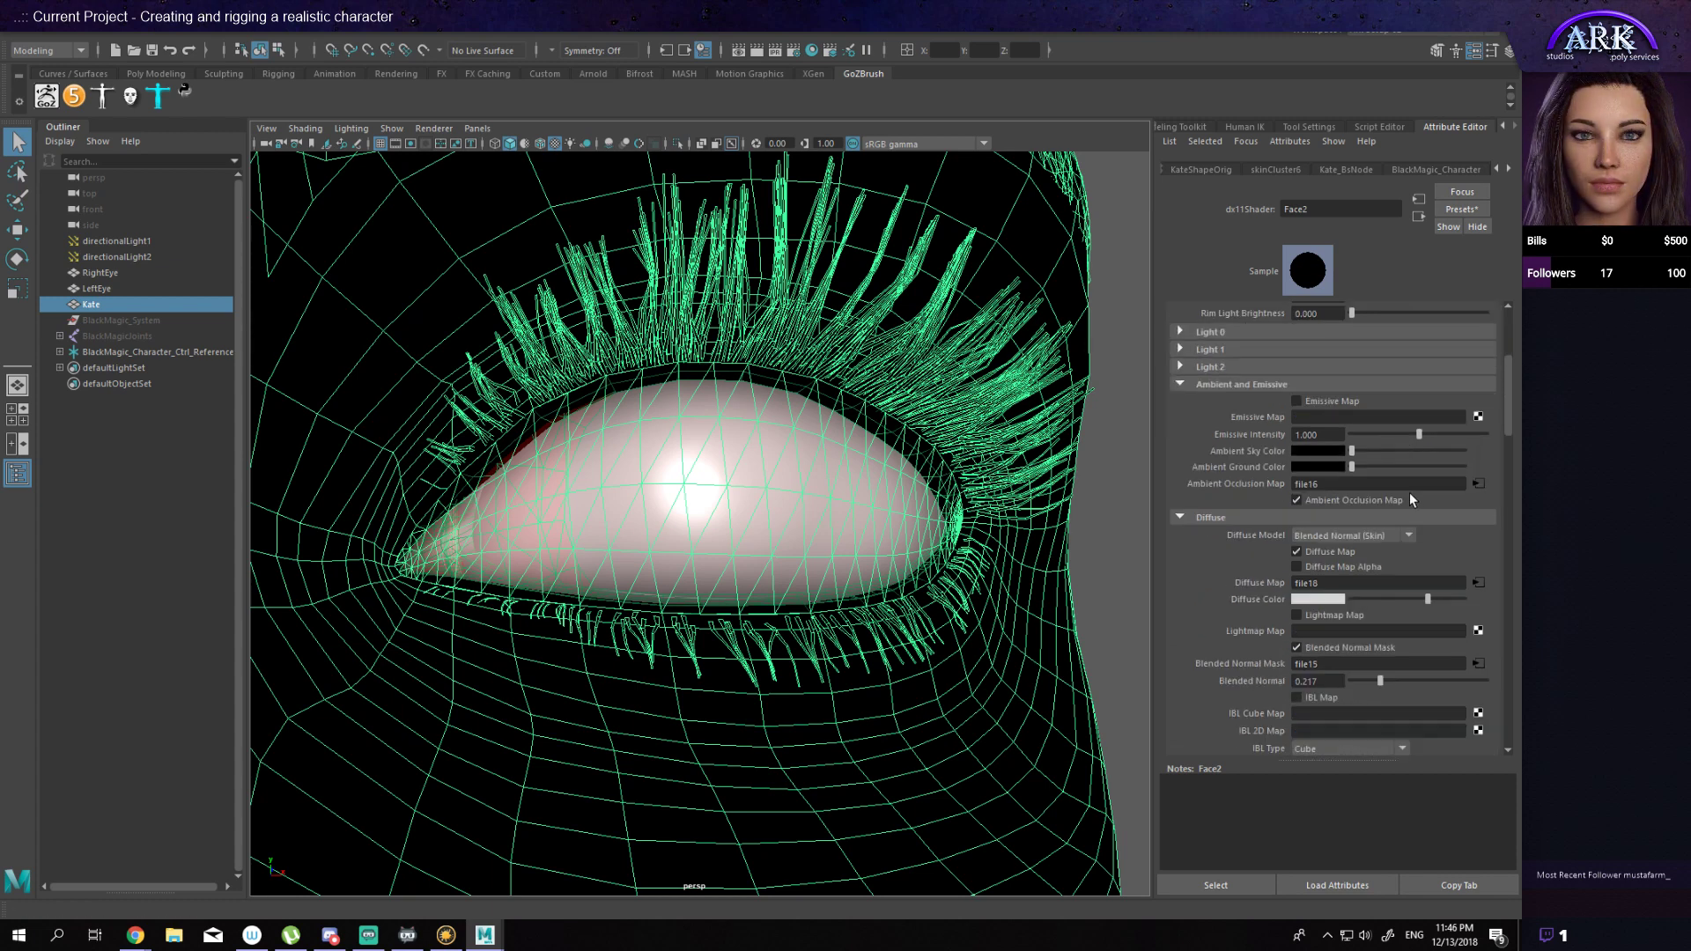
{"action": "left_click", "coordinate": [1480, 418]}
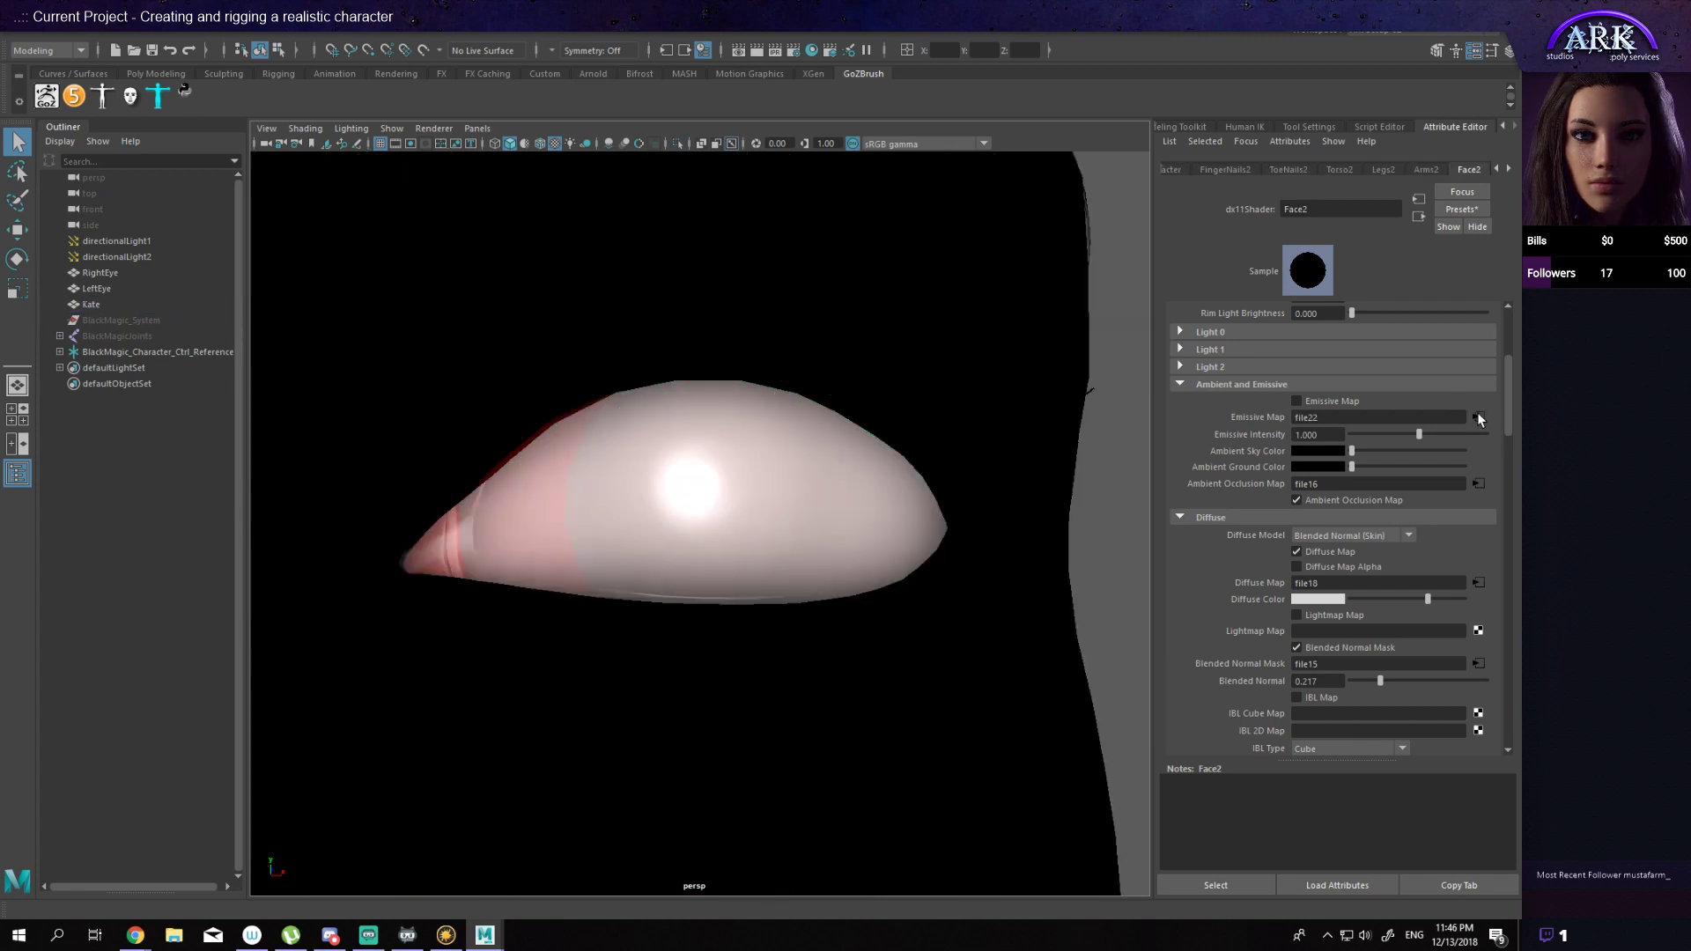
{"action": "left_click", "coordinate": [1497, 385]}
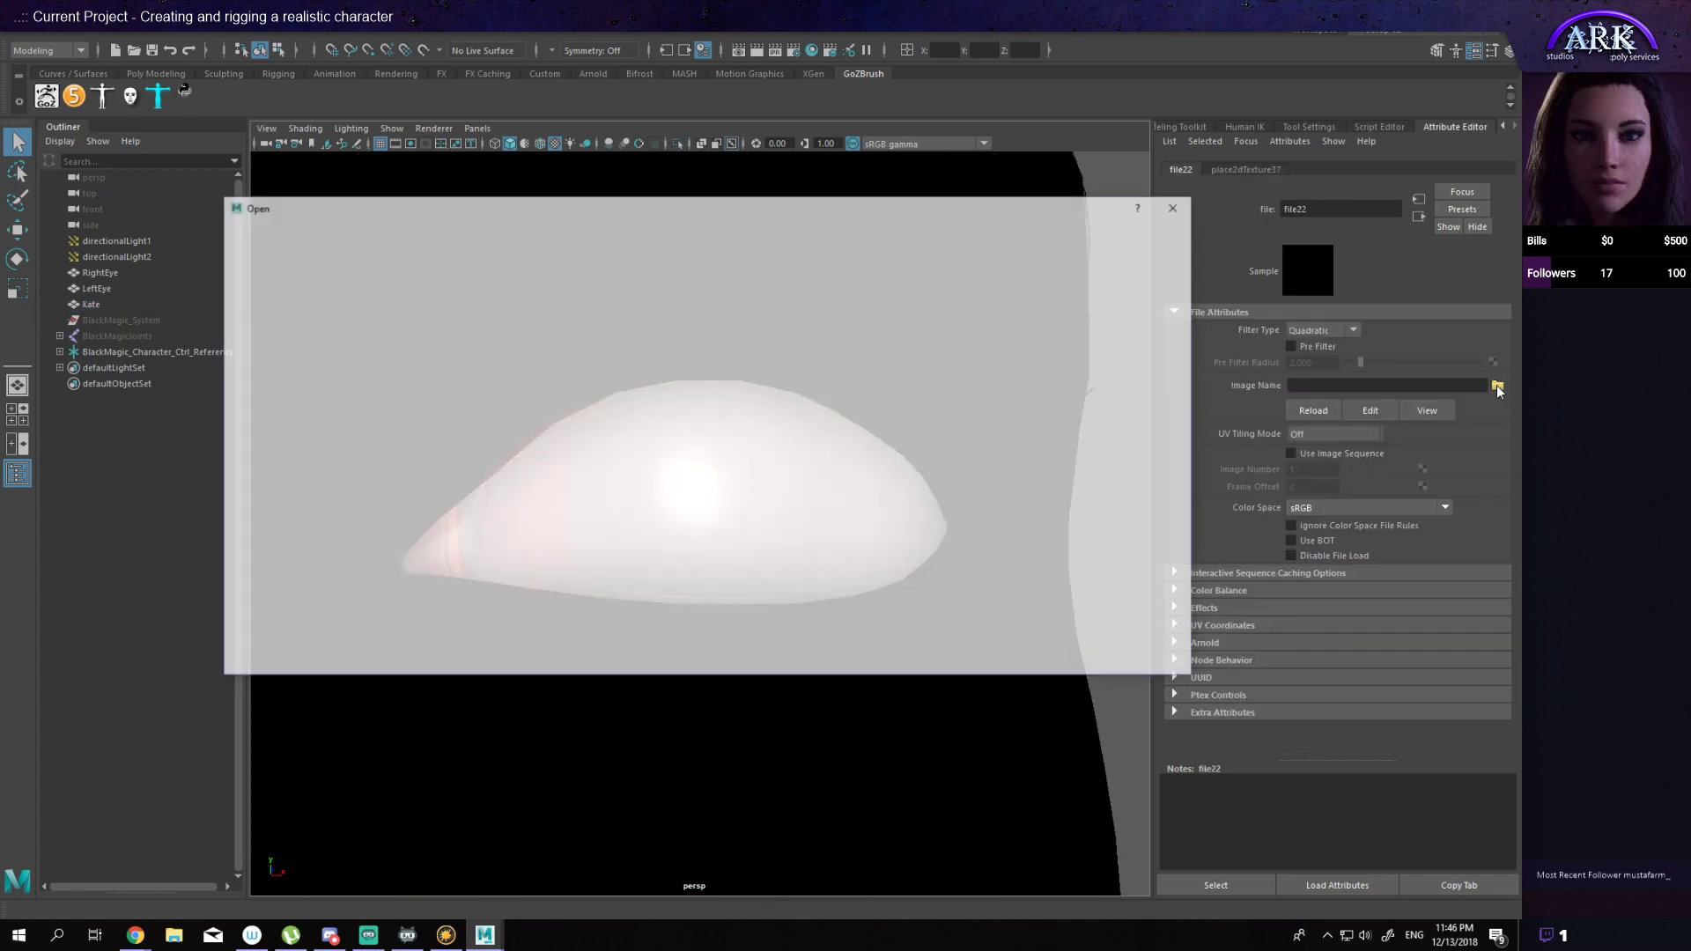
{"action": "left_click", "coordinate": [1062, 236]}
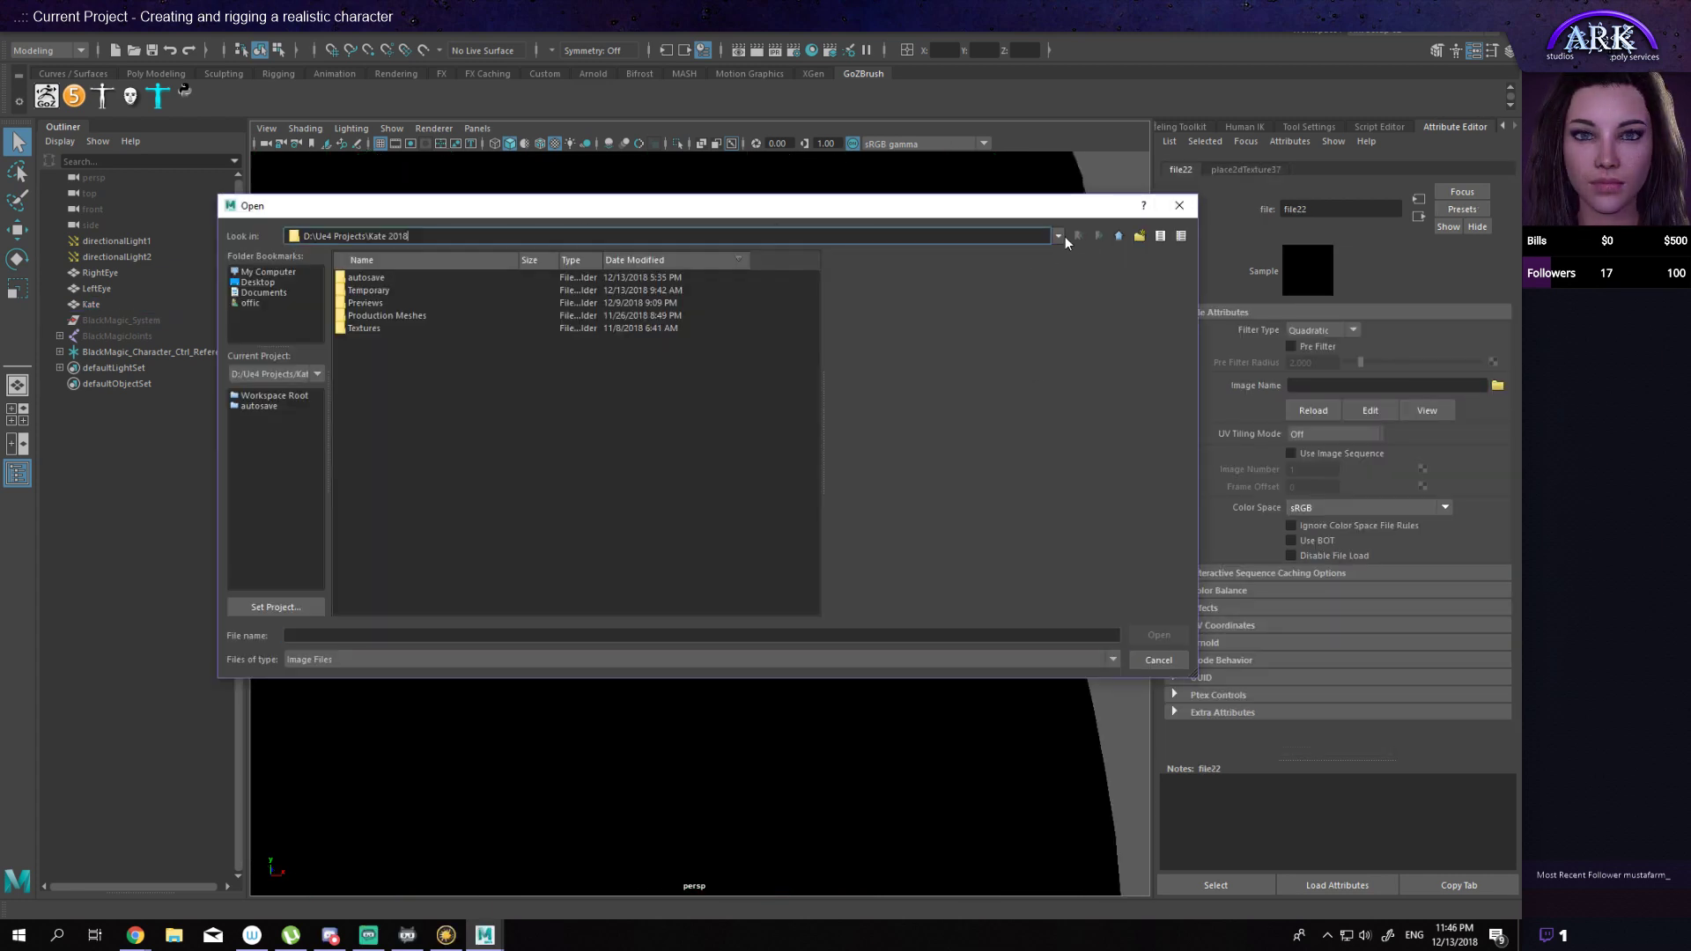
{"action": "left_click", "coordinate": [400, 340]}
{"action": "left_click", "coordinate": [405, 319]}
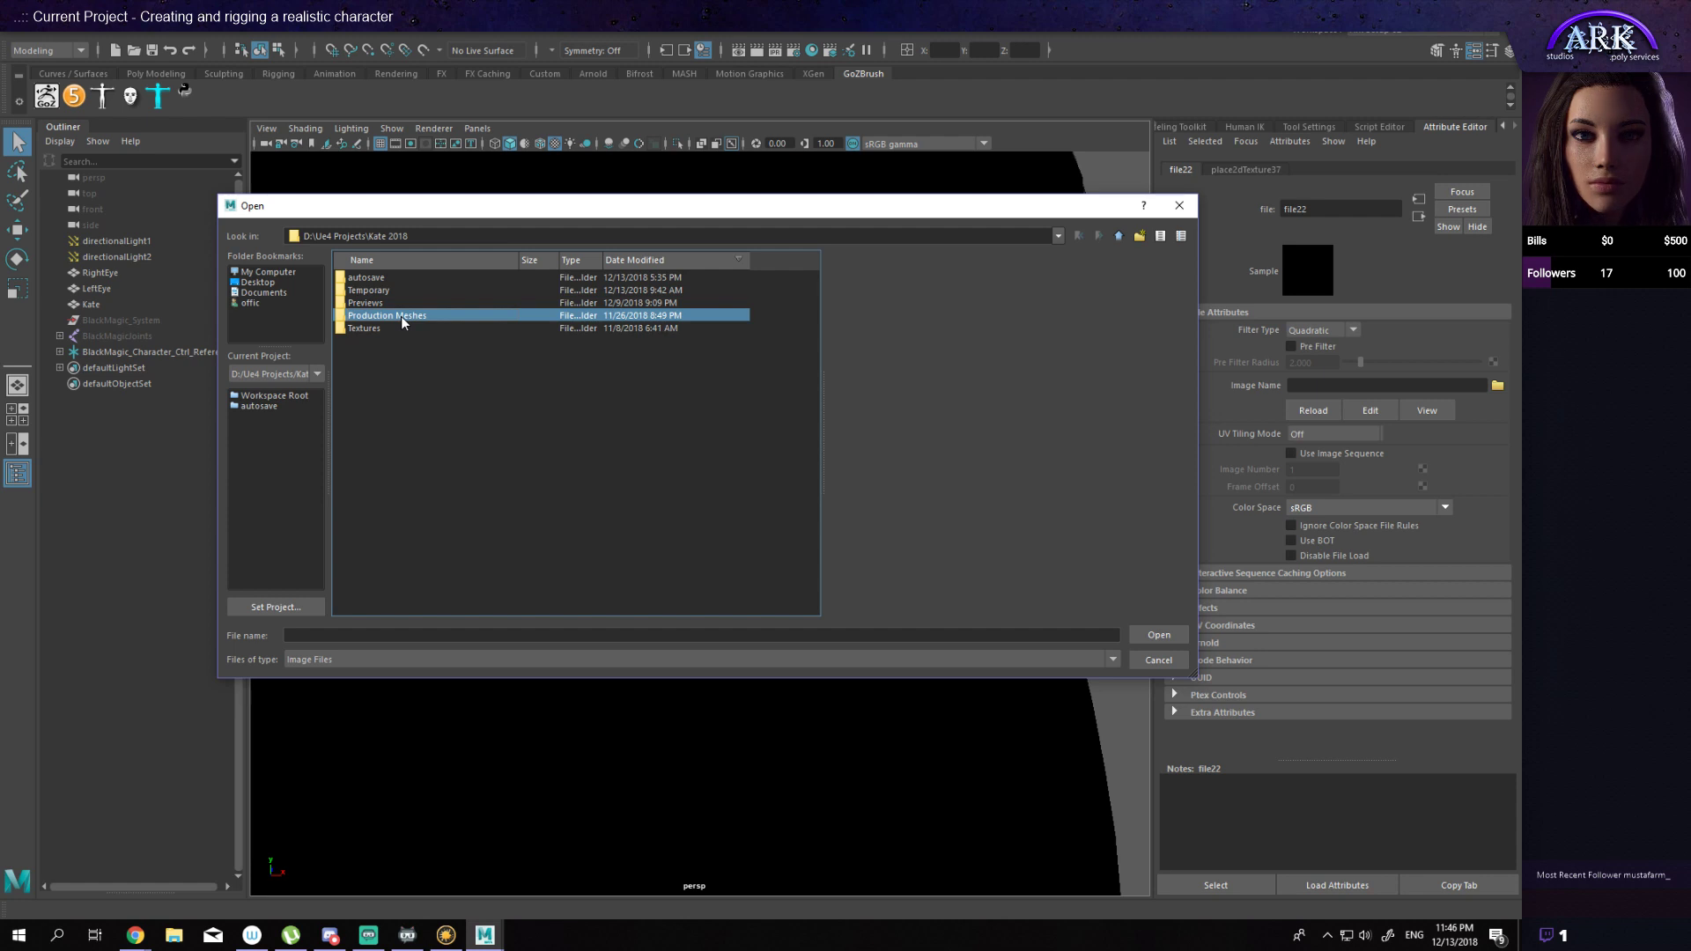
{"action": "key", "text": "alt+Tab"}
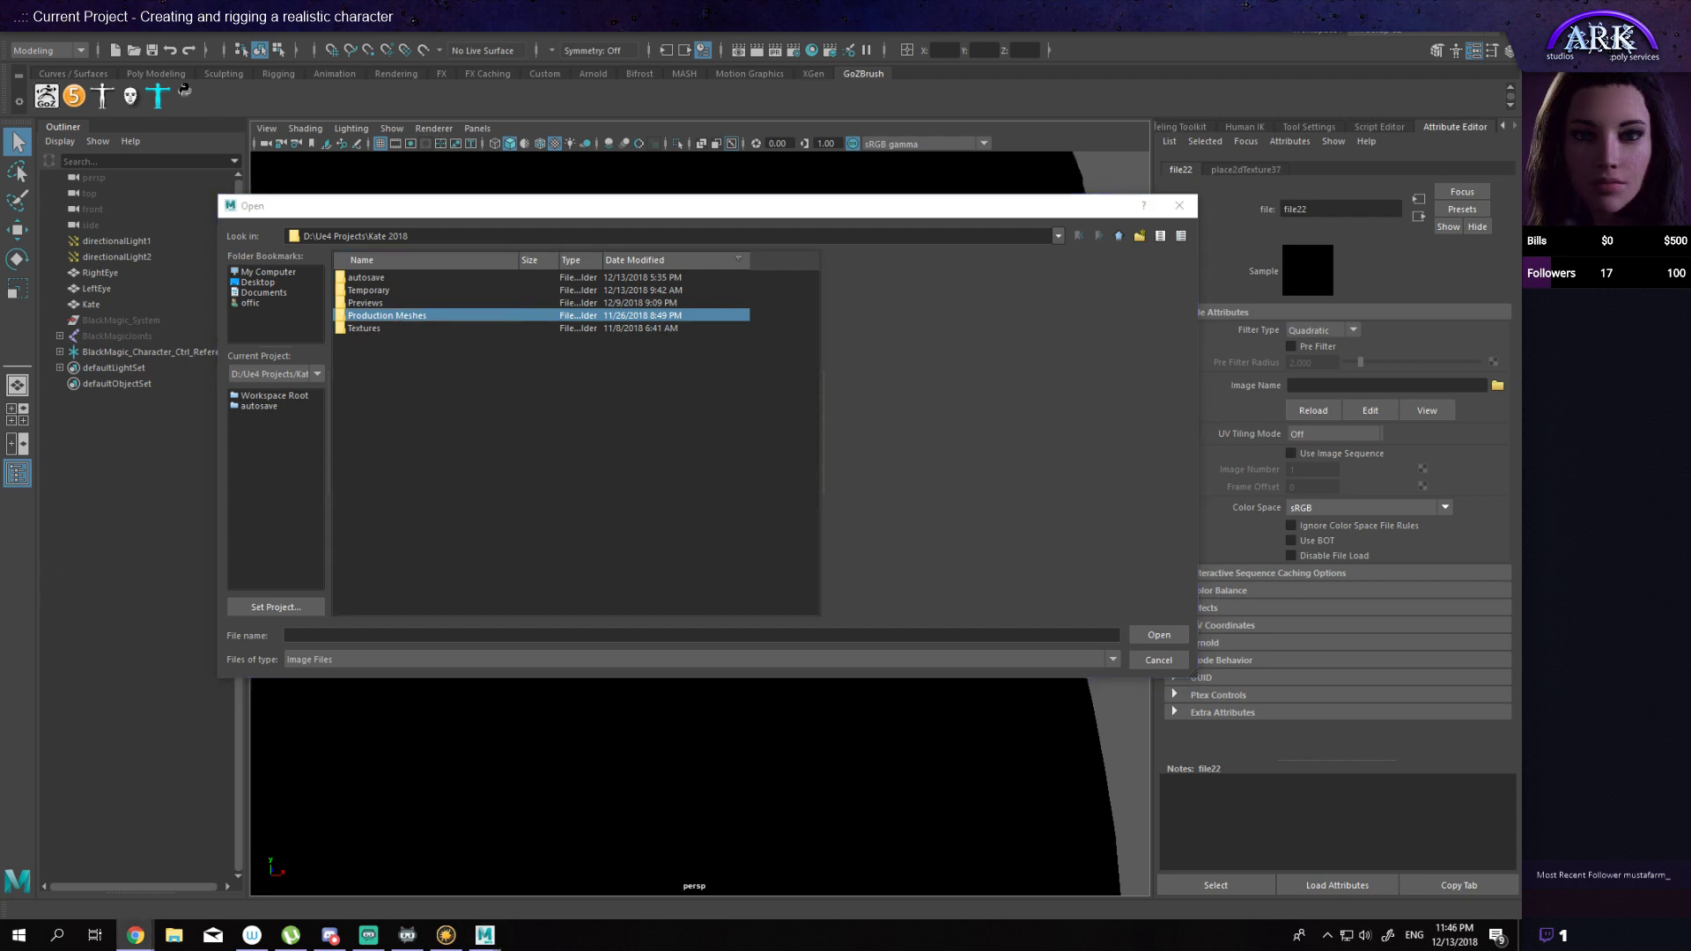
{"action": "key", "text": "alt+Tab"}
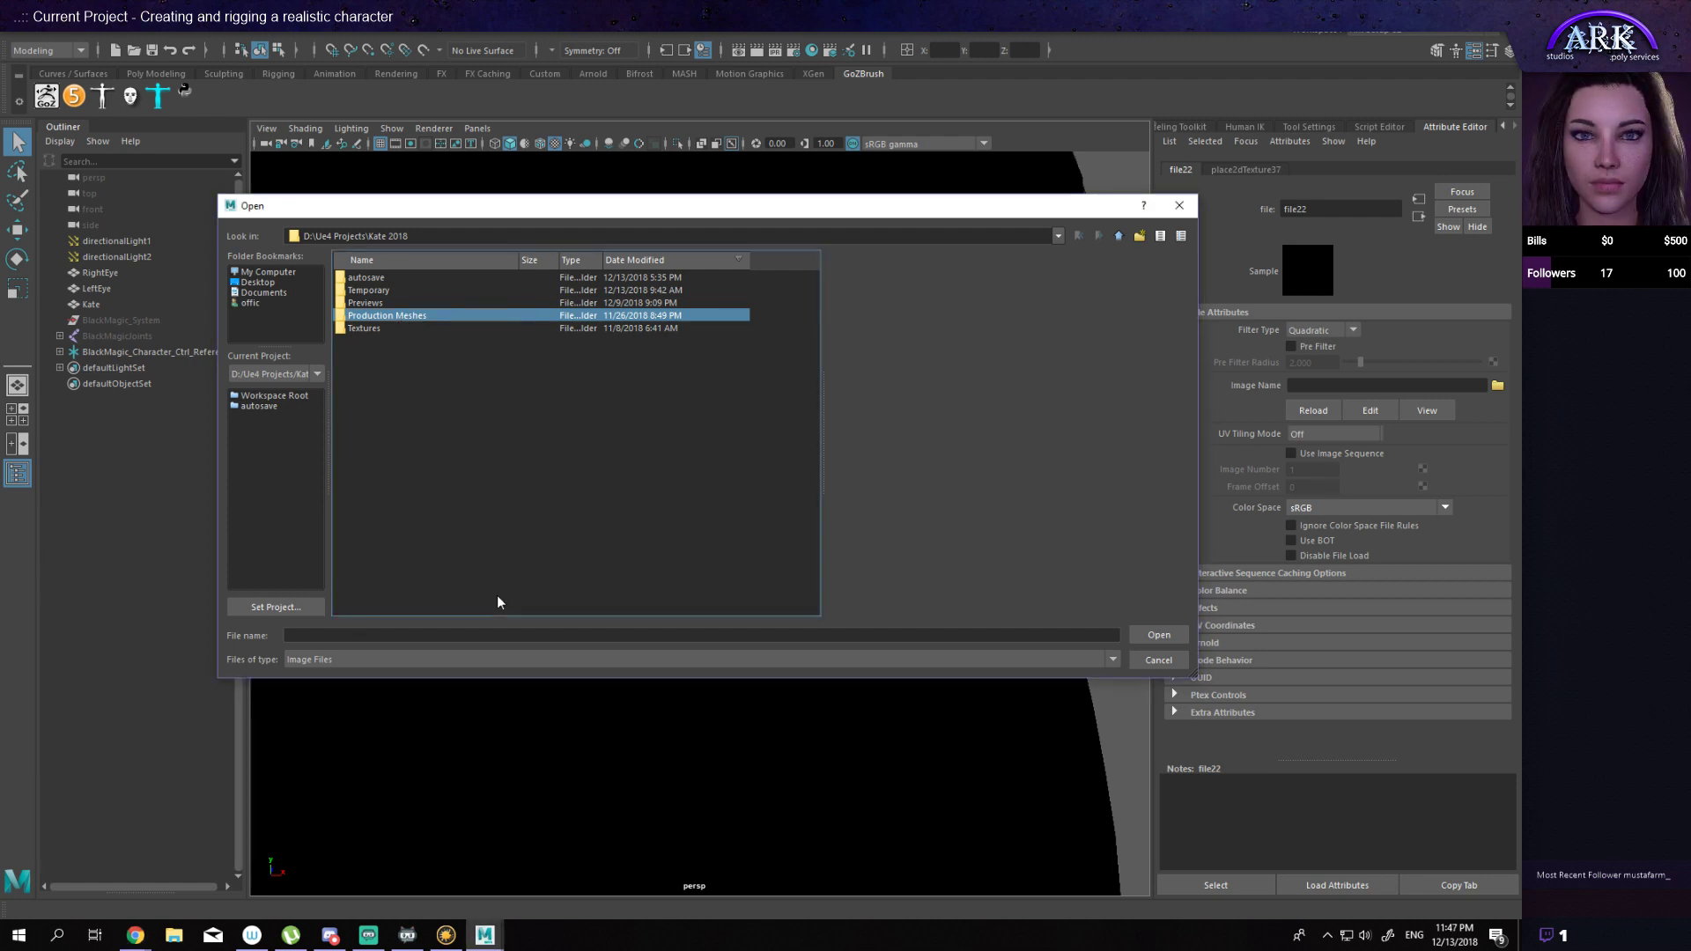
{"action": "right_click", "coordinate": [446, 605]}
{"action": "key", "text": "Escape"}
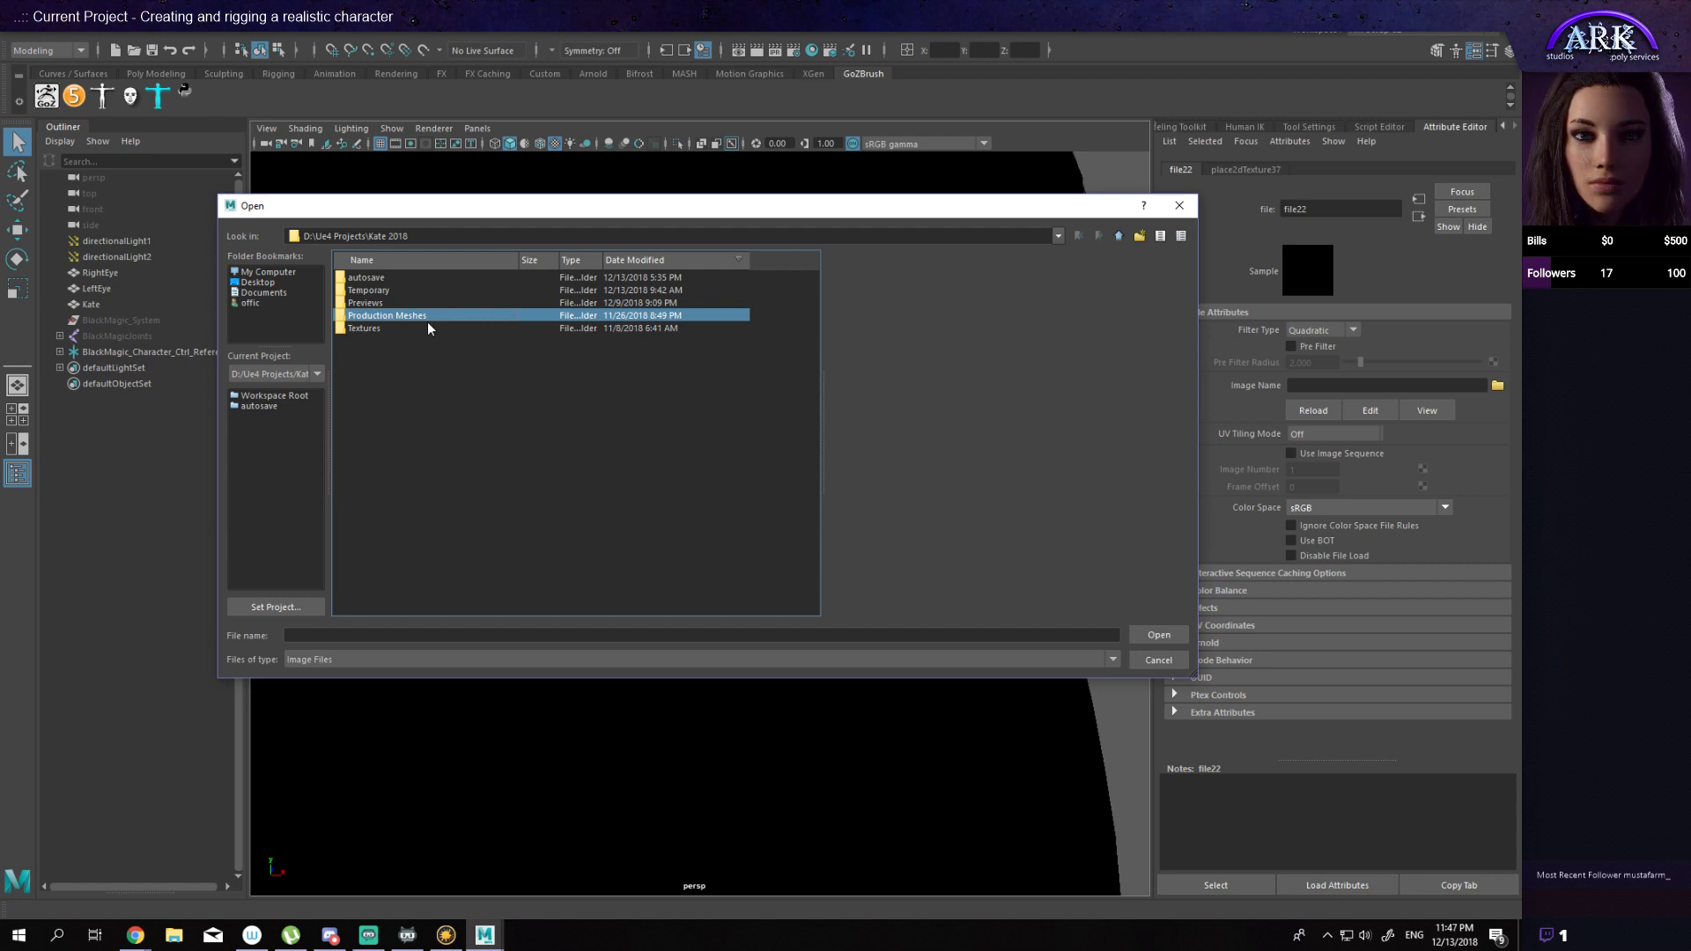
{"action": "left_click", "coordinate": [388, 292]}
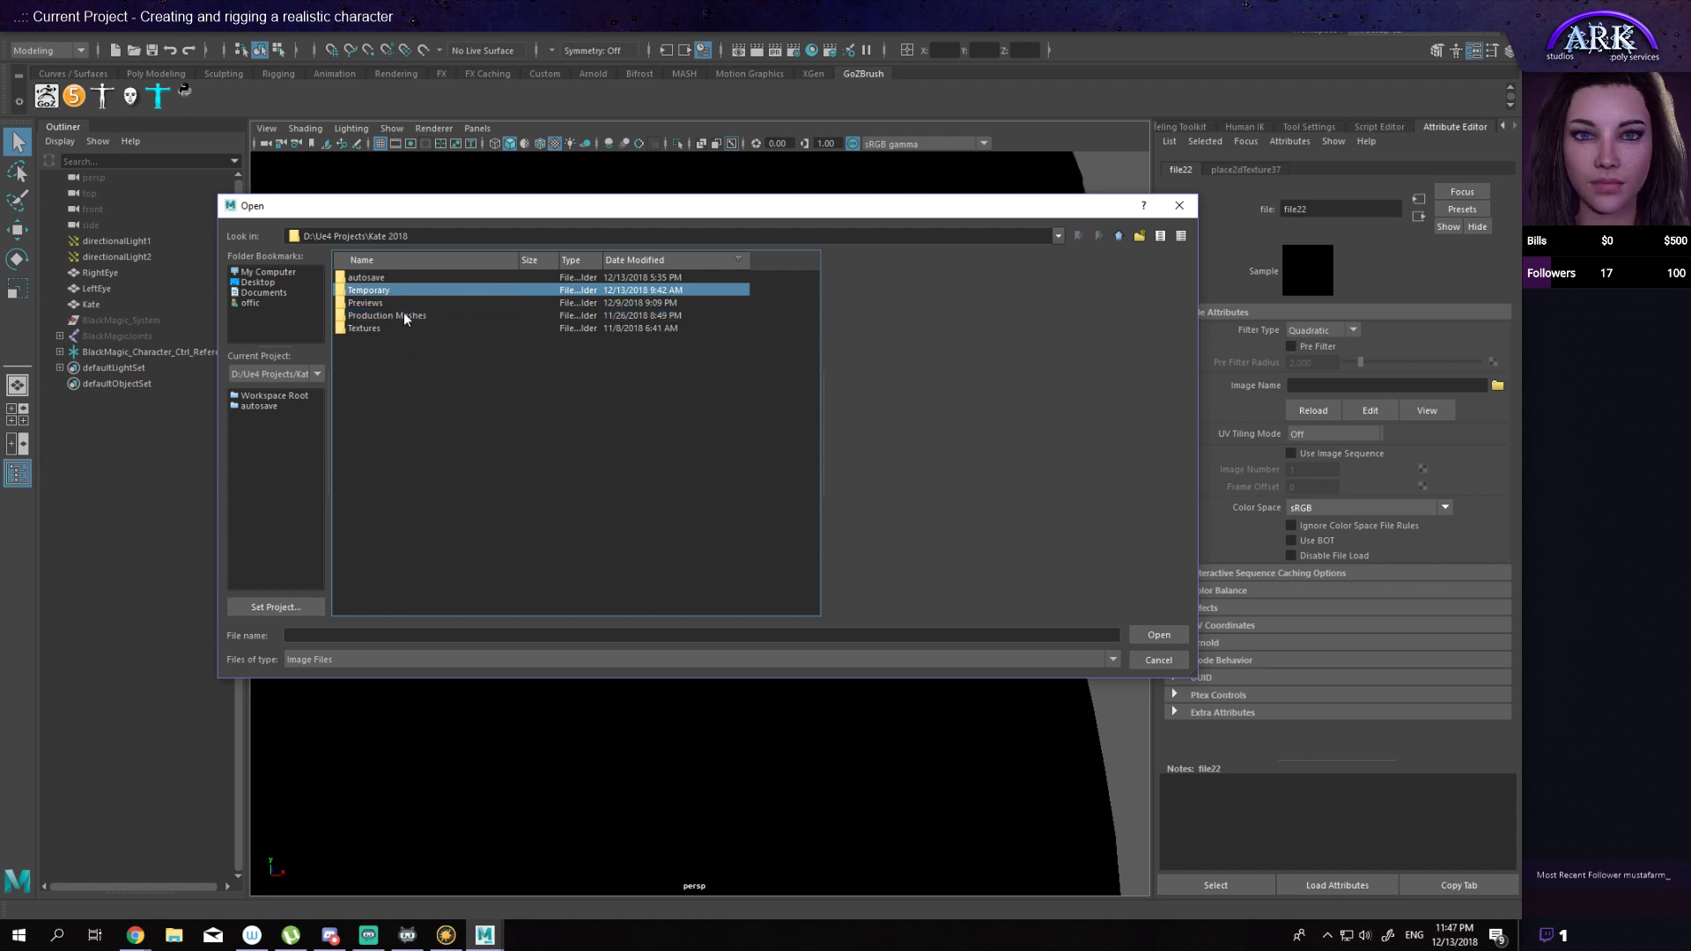
{"action": "double_click", "coordinate": [362, 328]}
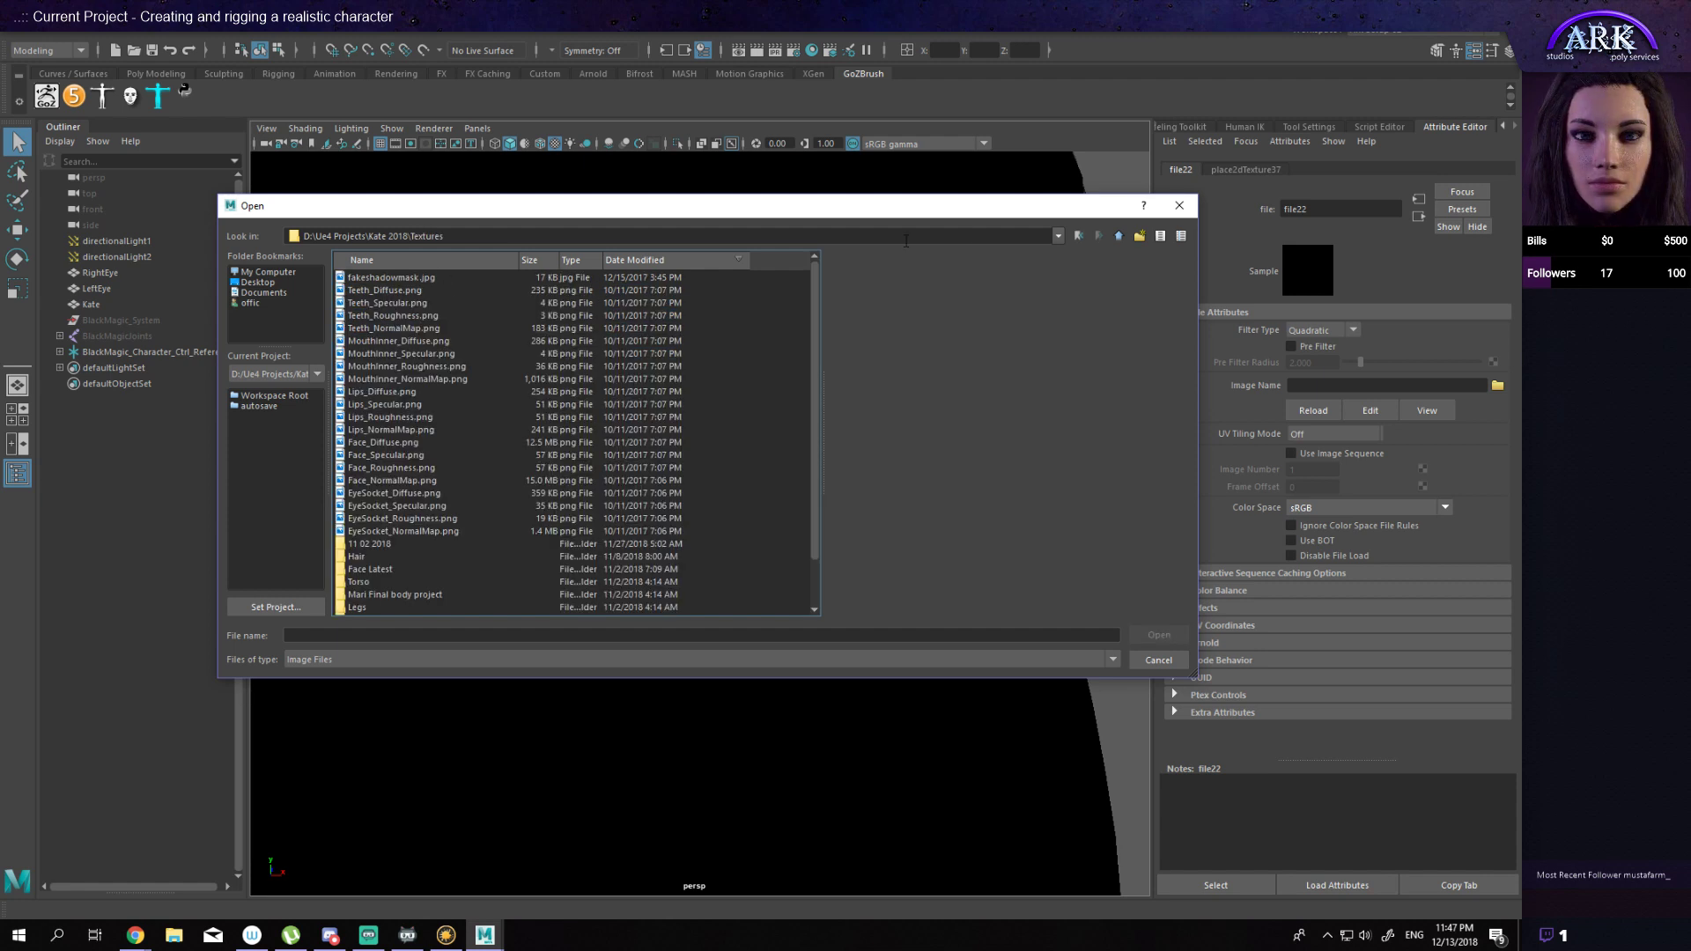
{"action": "left_click", "coordinate": [1118, 236]}
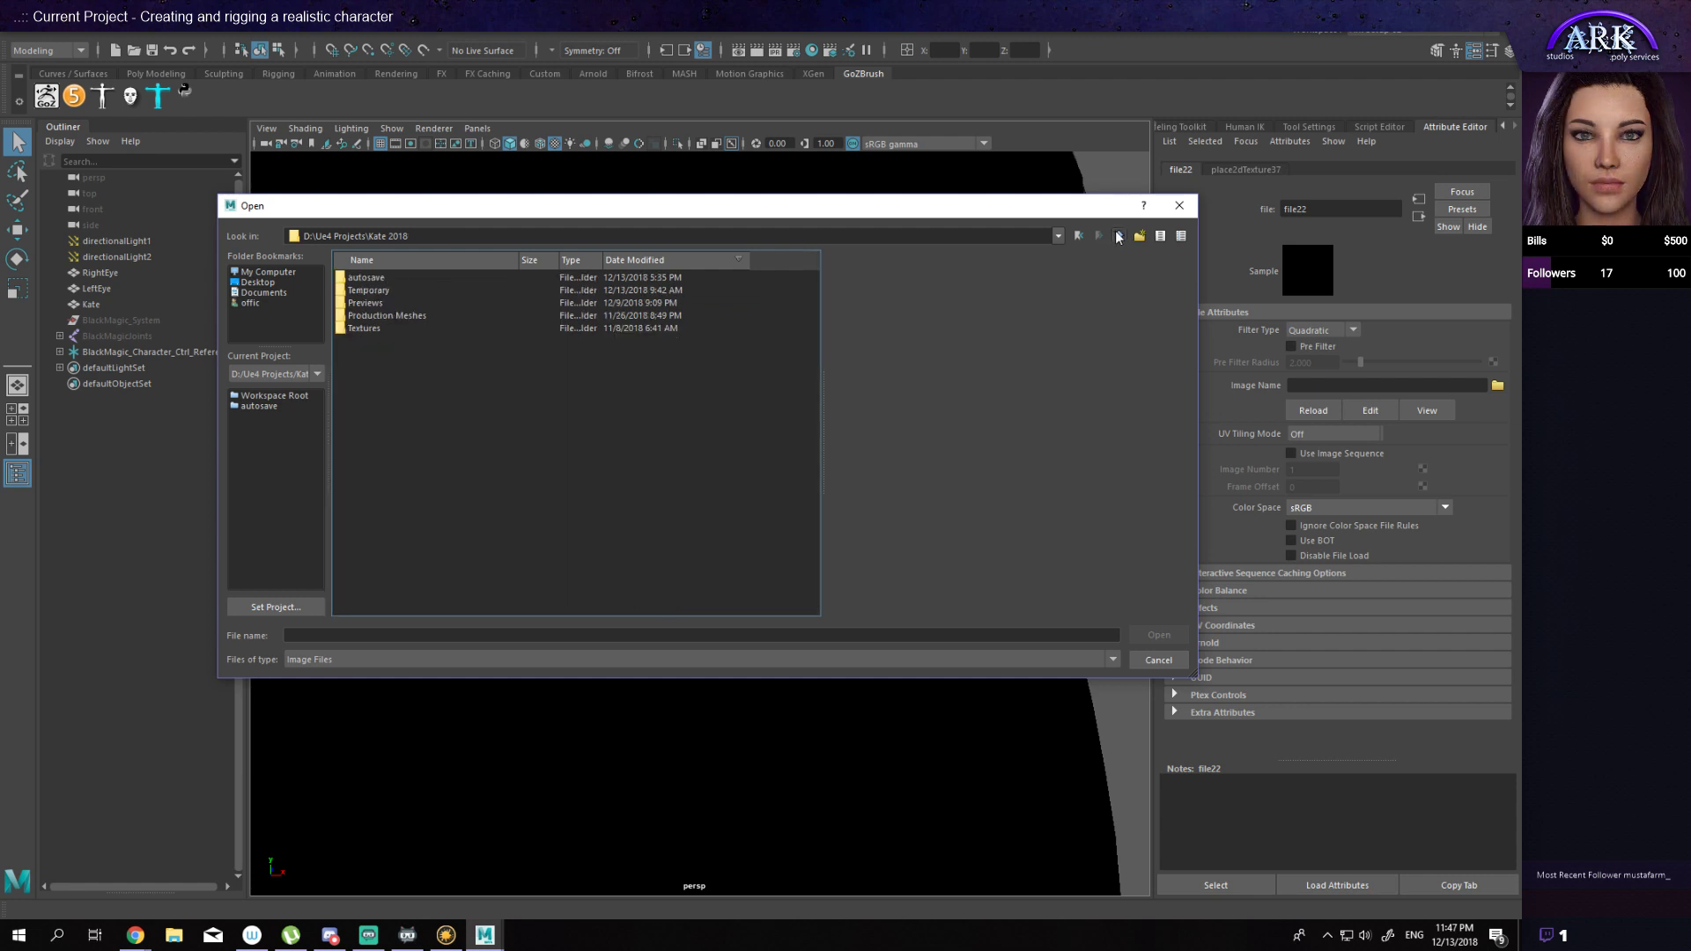
{"action": "left_click", "coordinate": [373, 317]}
{"action": "left_click", "coordinate": [375, 305]}
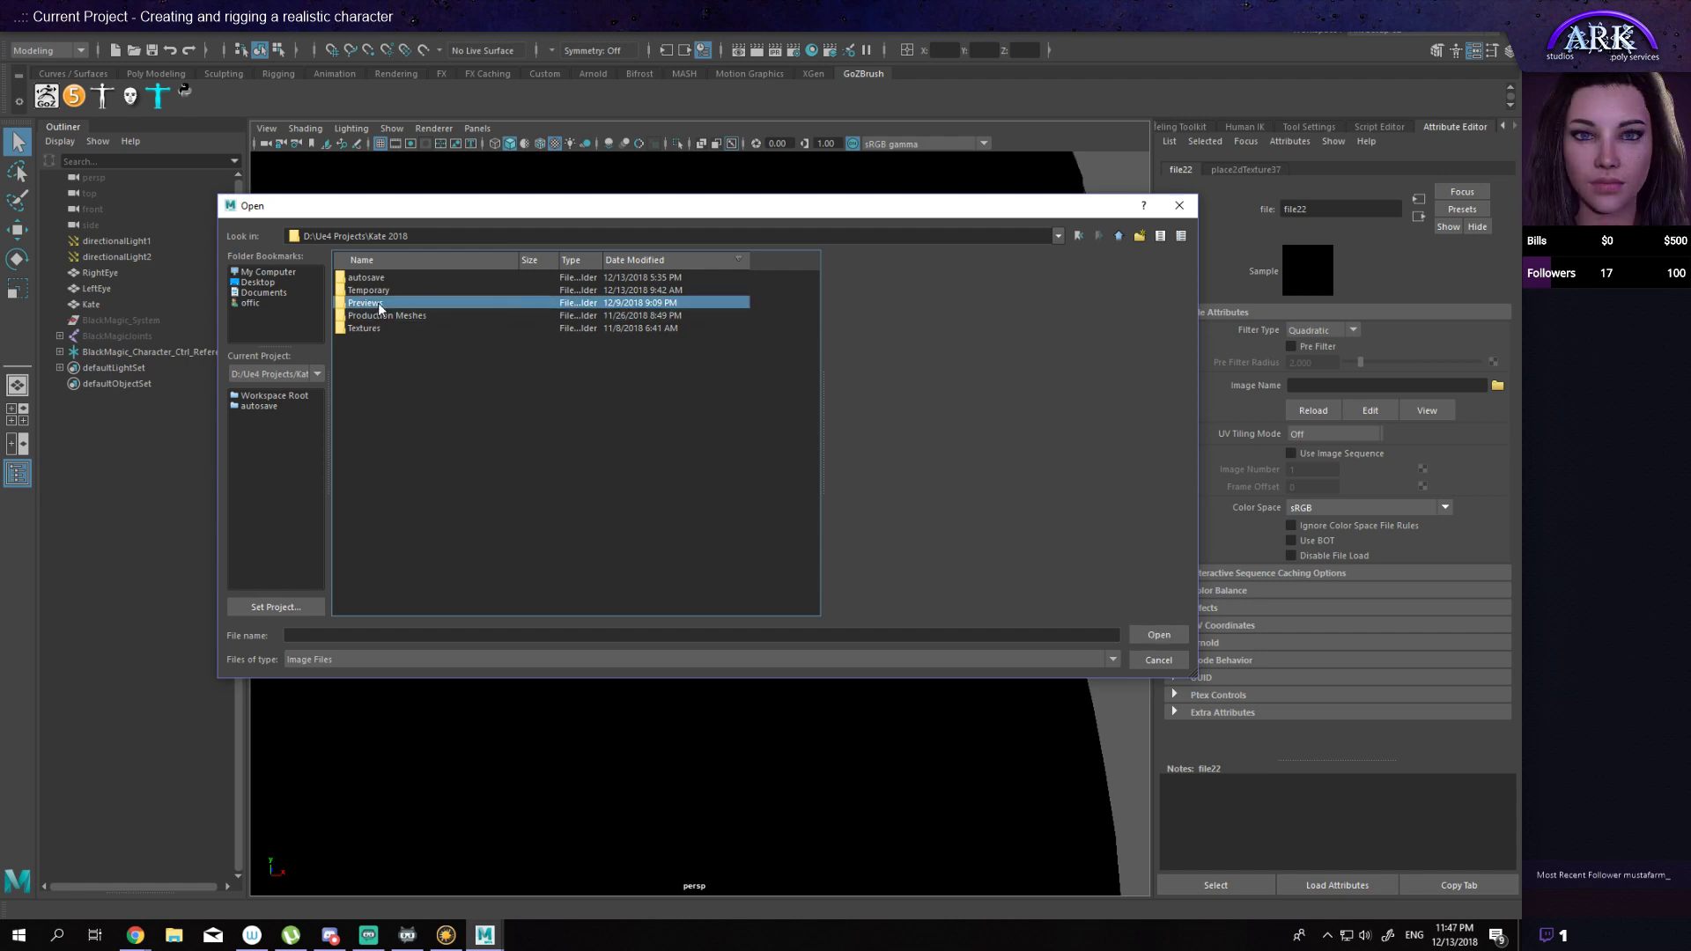
Step: Load Diffuse.png from the New UV Textures Transition folder, inside Temporary's TEXTURING XYZ Intermediary2.0 folder, as the emissive texture's image
{"action": "double_click", "coordinate": [379, 290]}
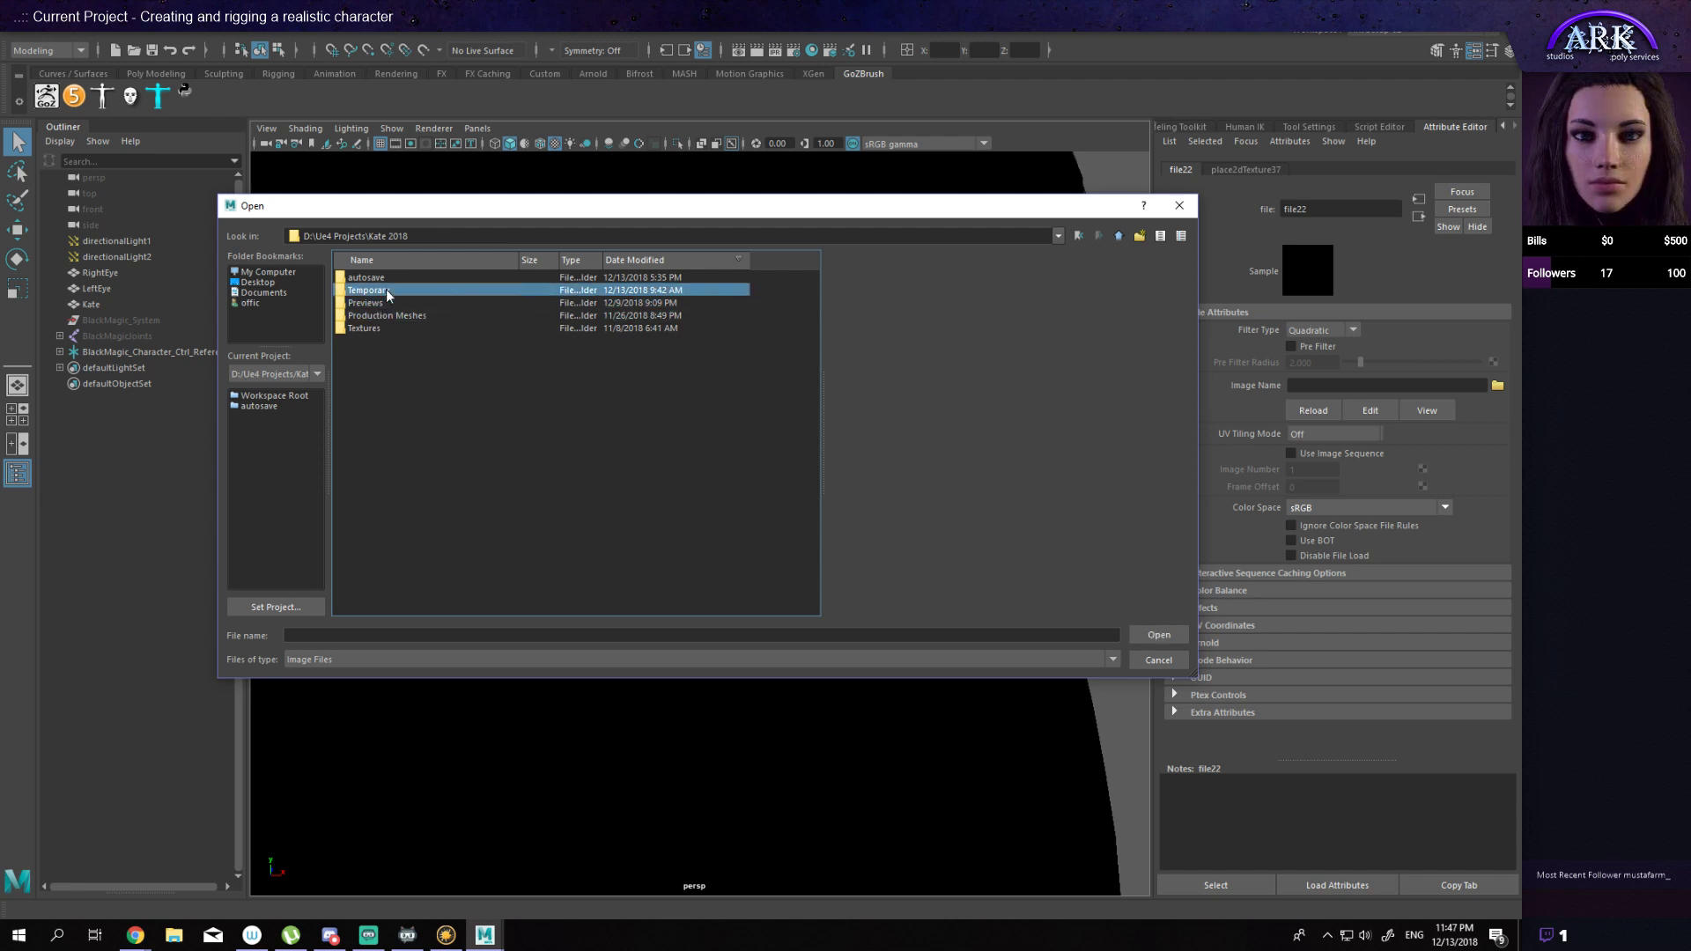
{"action": "double_click", "coordinate": [414, 366]}
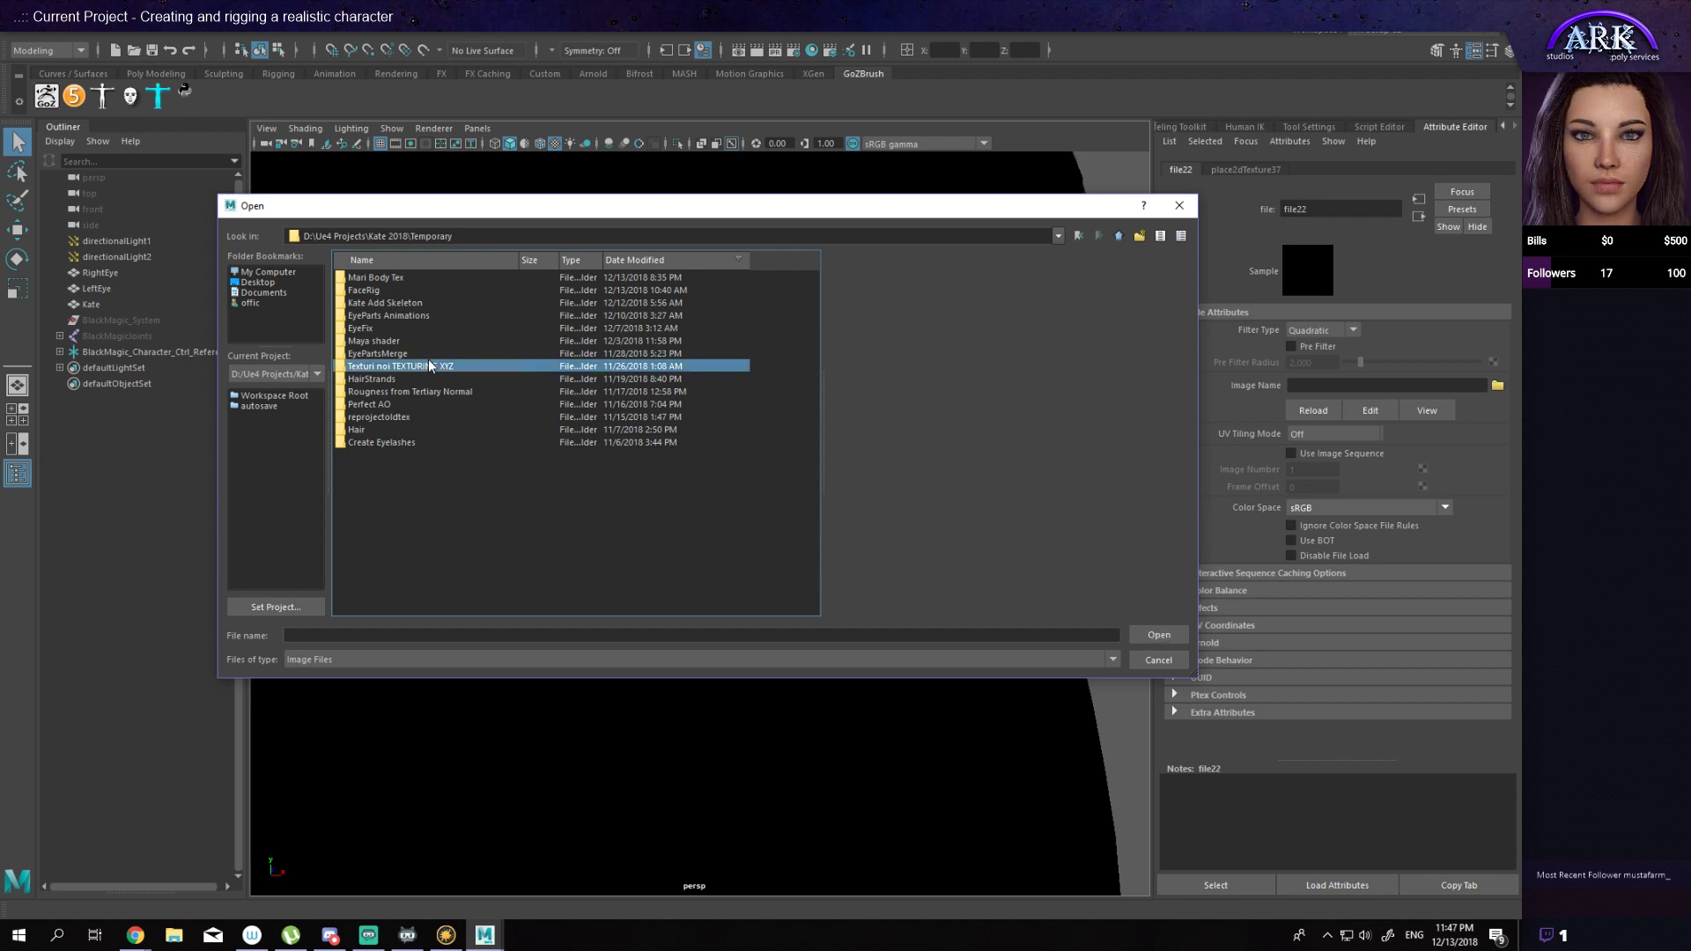
{"action": "double_click", "coordinate": [388, 303]}
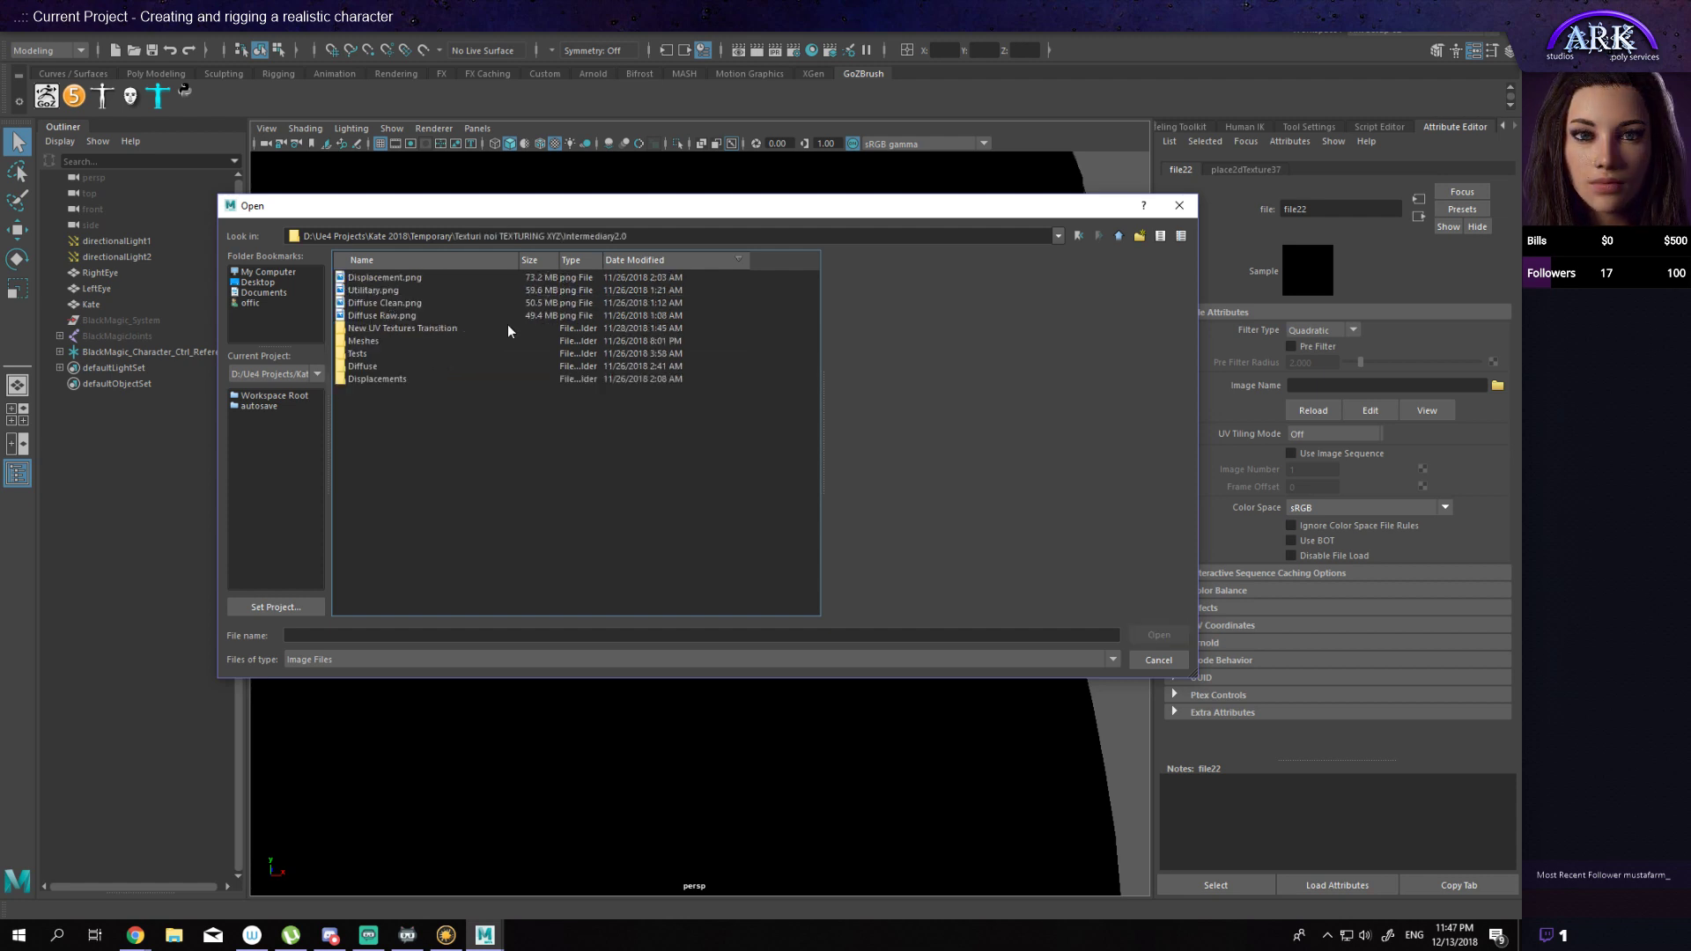
{"action": "left_click", "coordinate": [407, 328]}
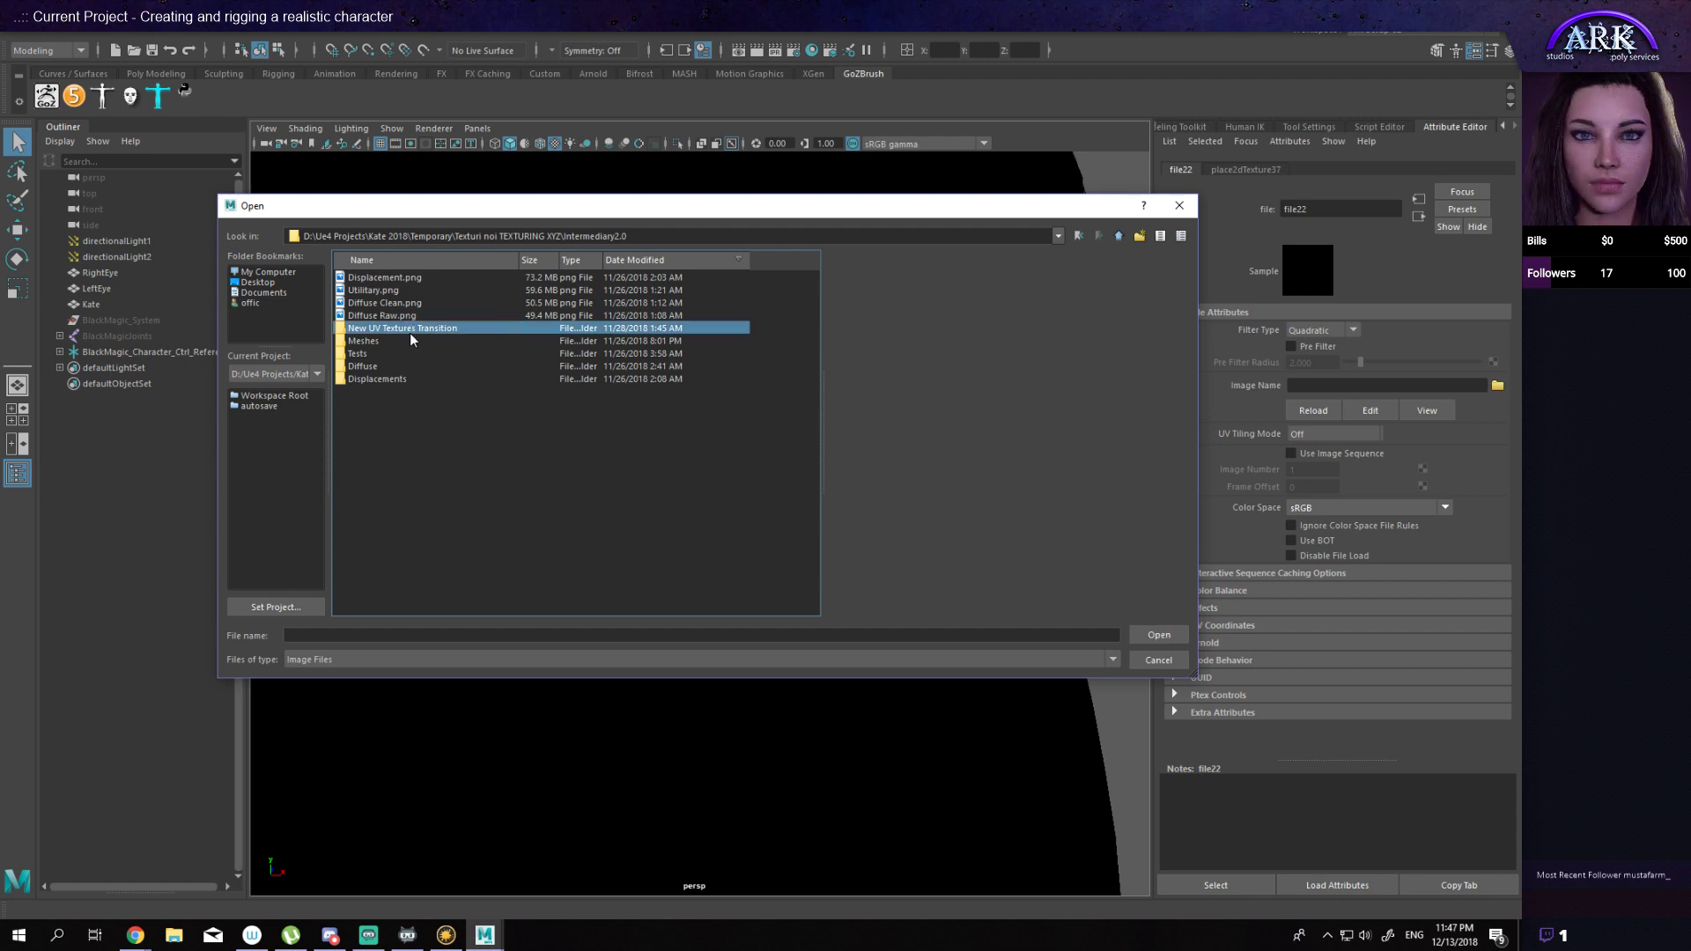
{"action": "double_click", "coordinate": [404, 328]}
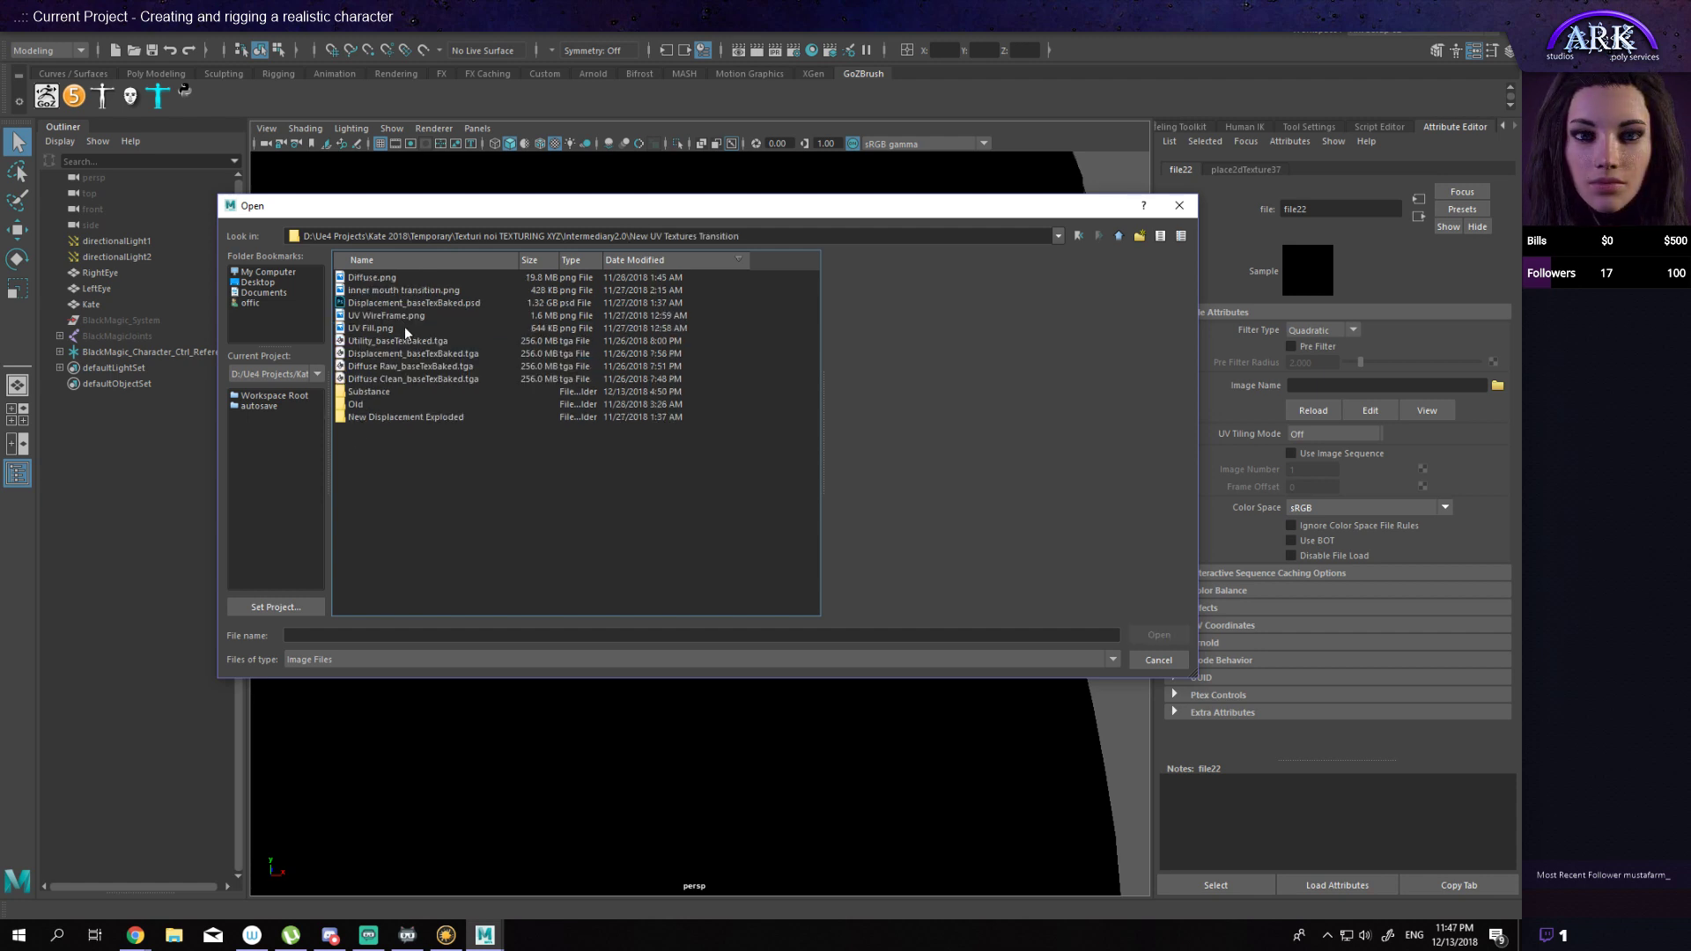
{"action": "double_click", "coordinate": [362, 414]}
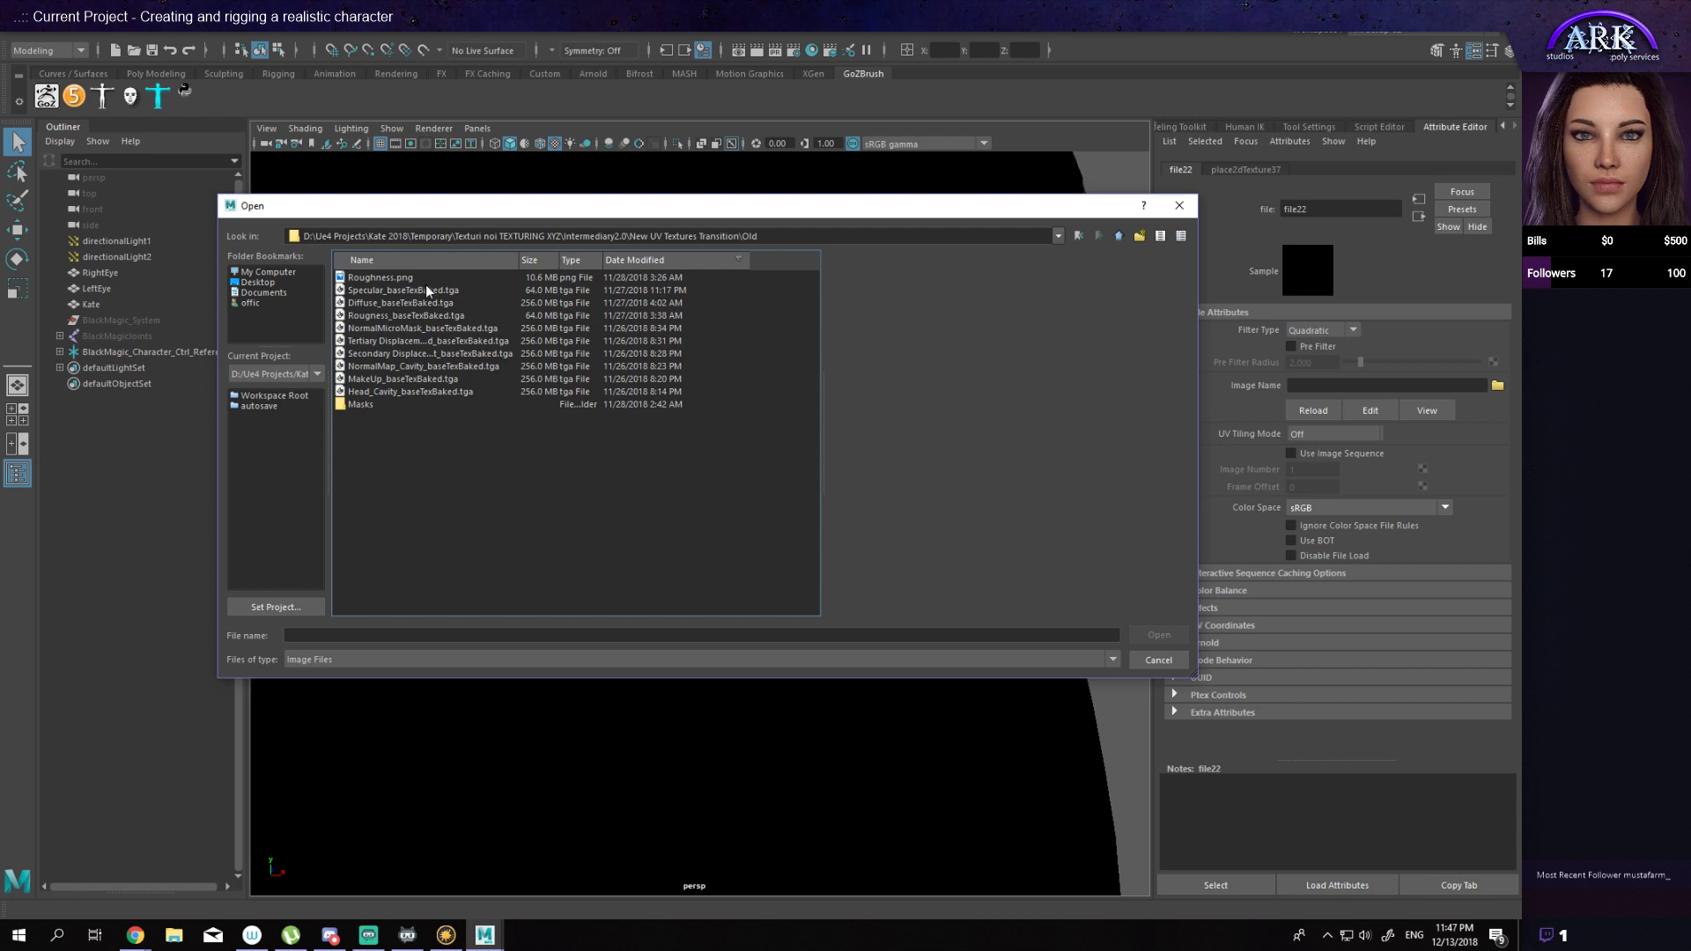
{"action": "left_click", "coordinate": [1117, 235]}
{"action": "double_click", "coordinate": [374, 277]}
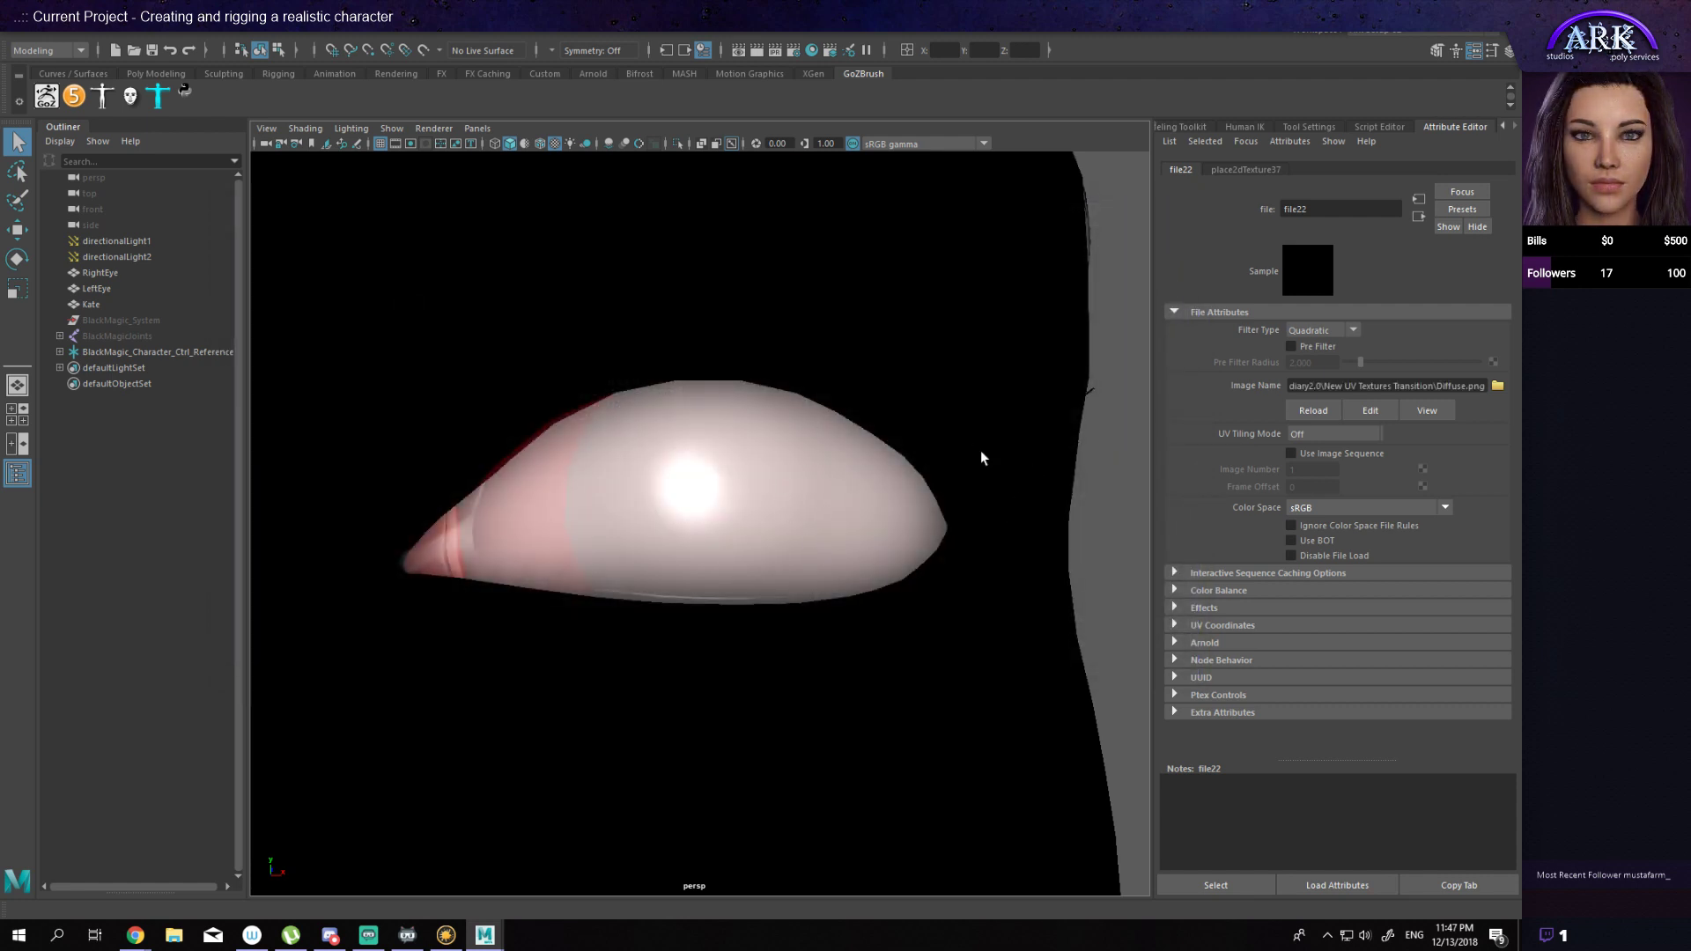
Step: Reselect the Kate mesh to return to the Face2 shader settings and check the face around the eye
{"action": "scroll", "coordinate": [875, 490], "scroll_direction": "down", "scroll_amount": 6}
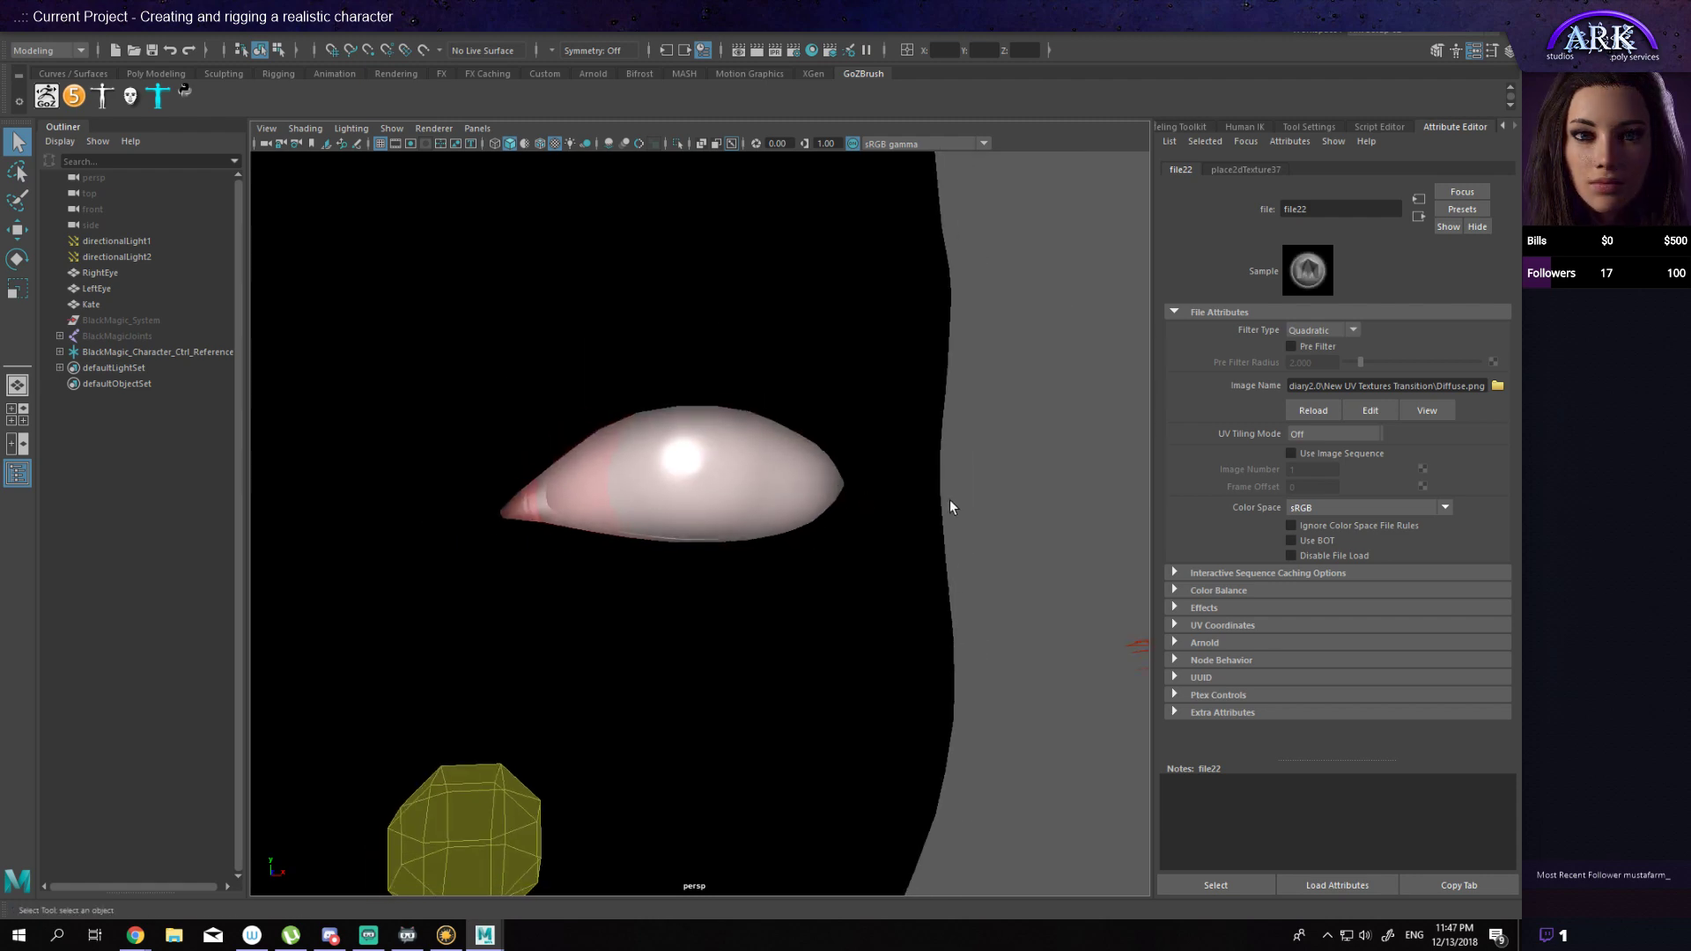
{"action": "left_click", "coordinate": [849, 347]}
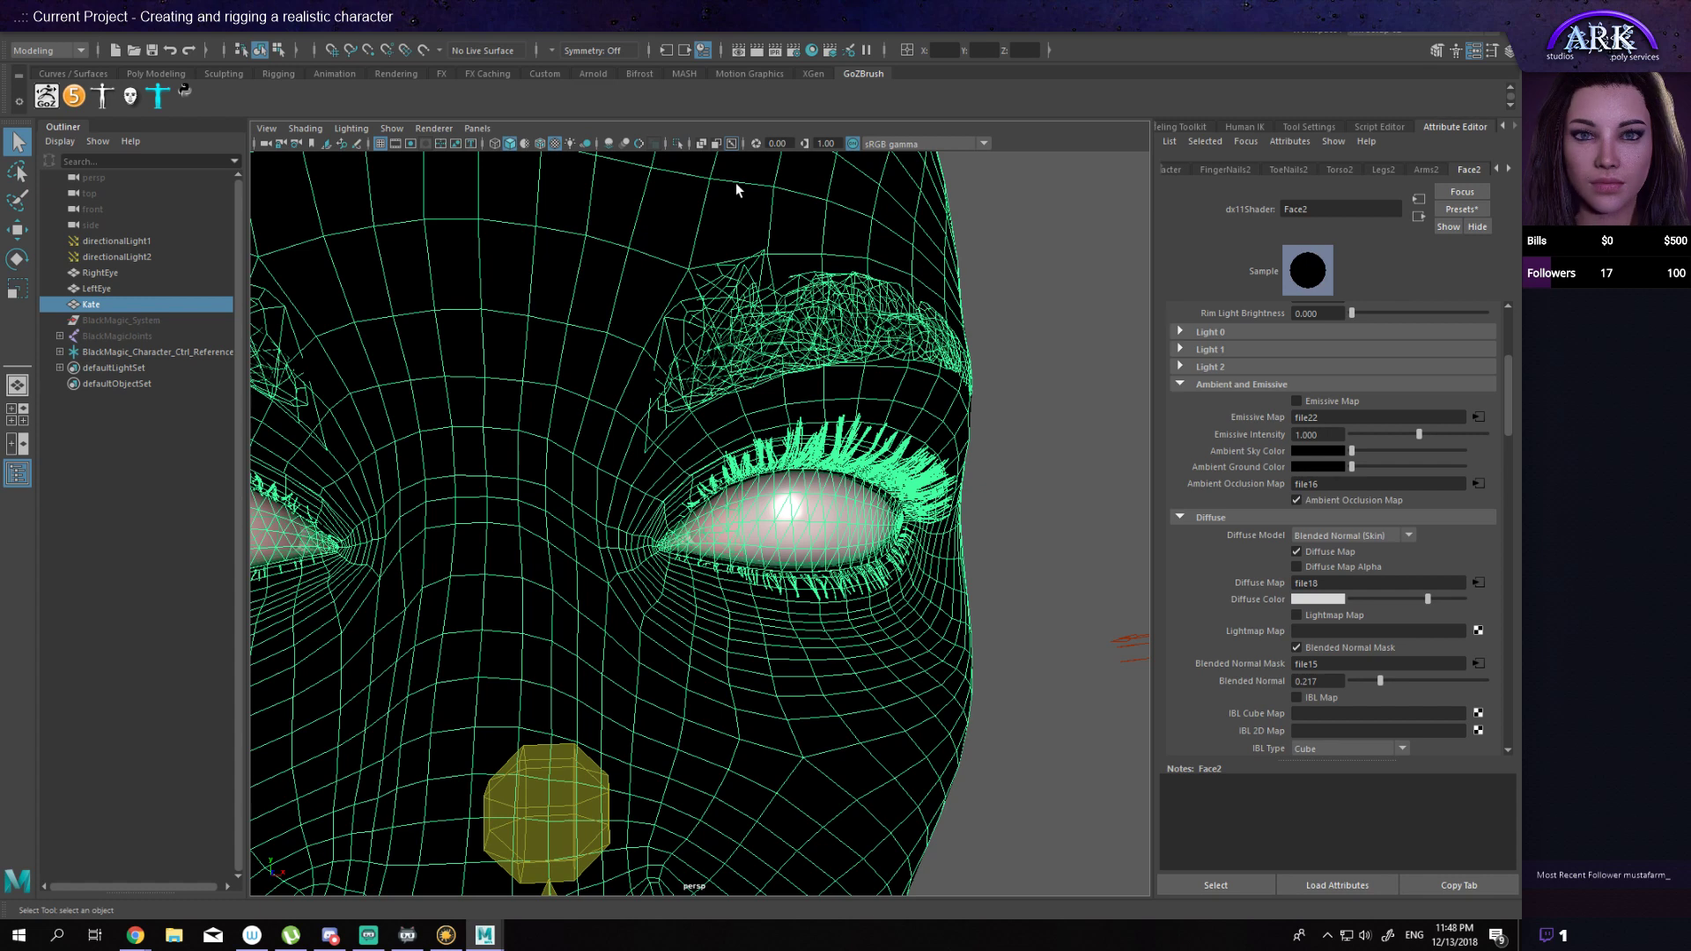
{"action": "left_click", "coordinate": [1030, 433]}
{"action": "left_click", "coordinate": [838, 292]}
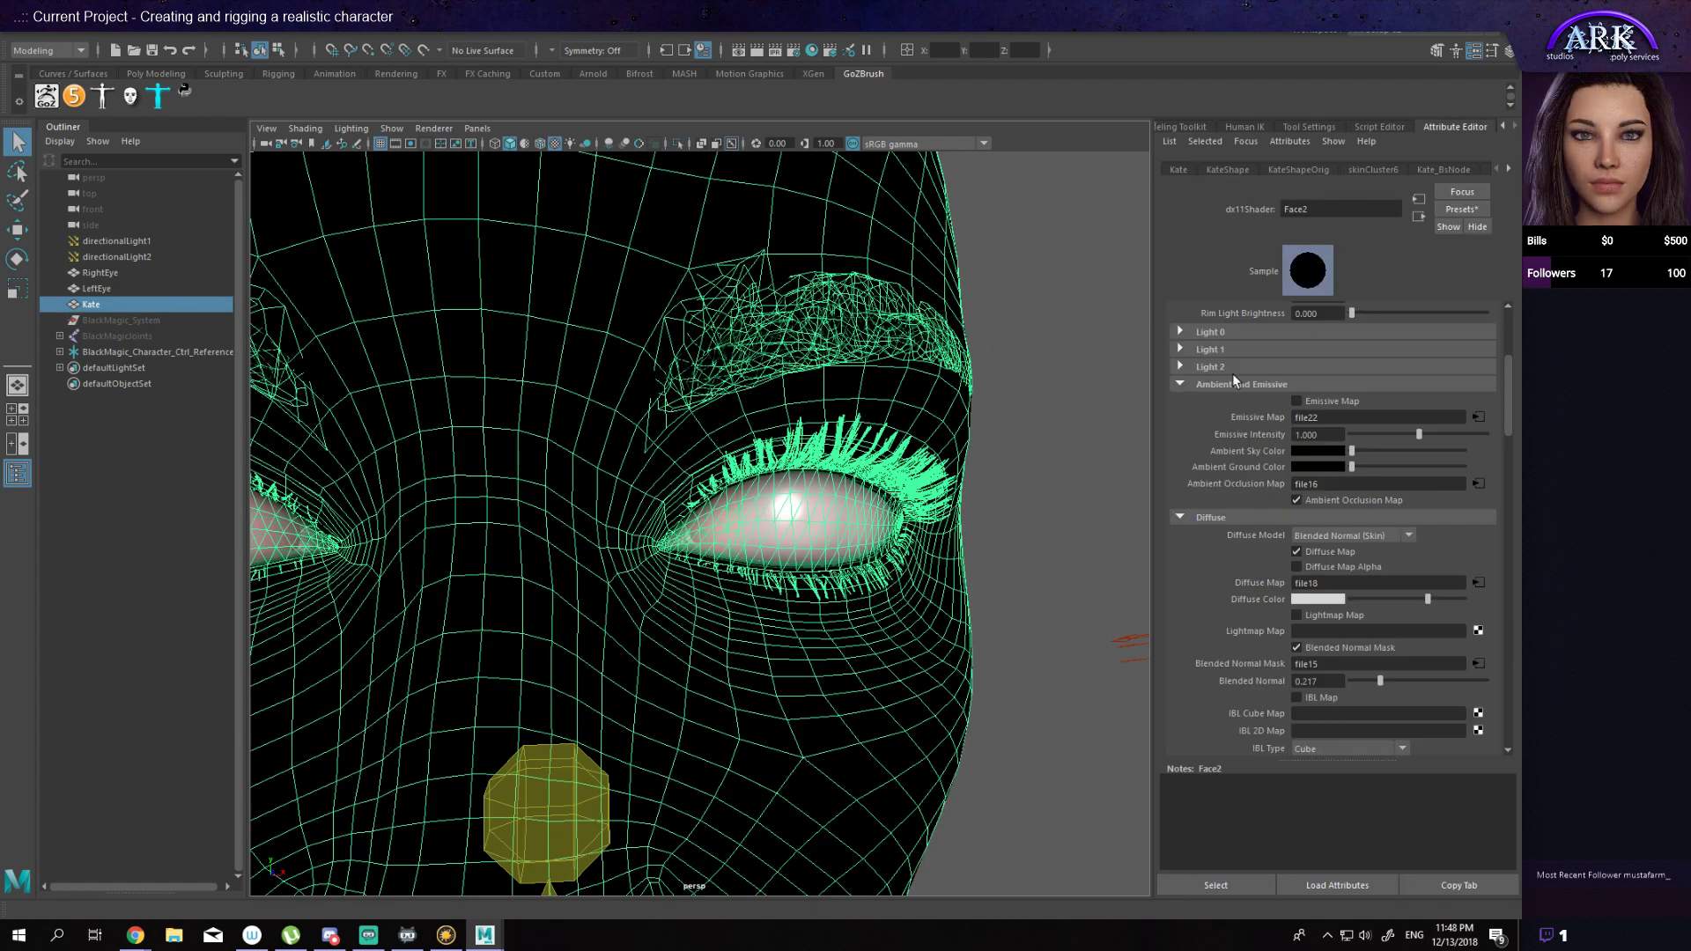
{"action": "left_click", "coordinate": [946, 534]}
{"action": "left_click_drag", "start_coordinate": [868, 348], "coordinate": [708, 410], "text": "alt"}
{"action": "left_click", "coordinate": [715, 406]}
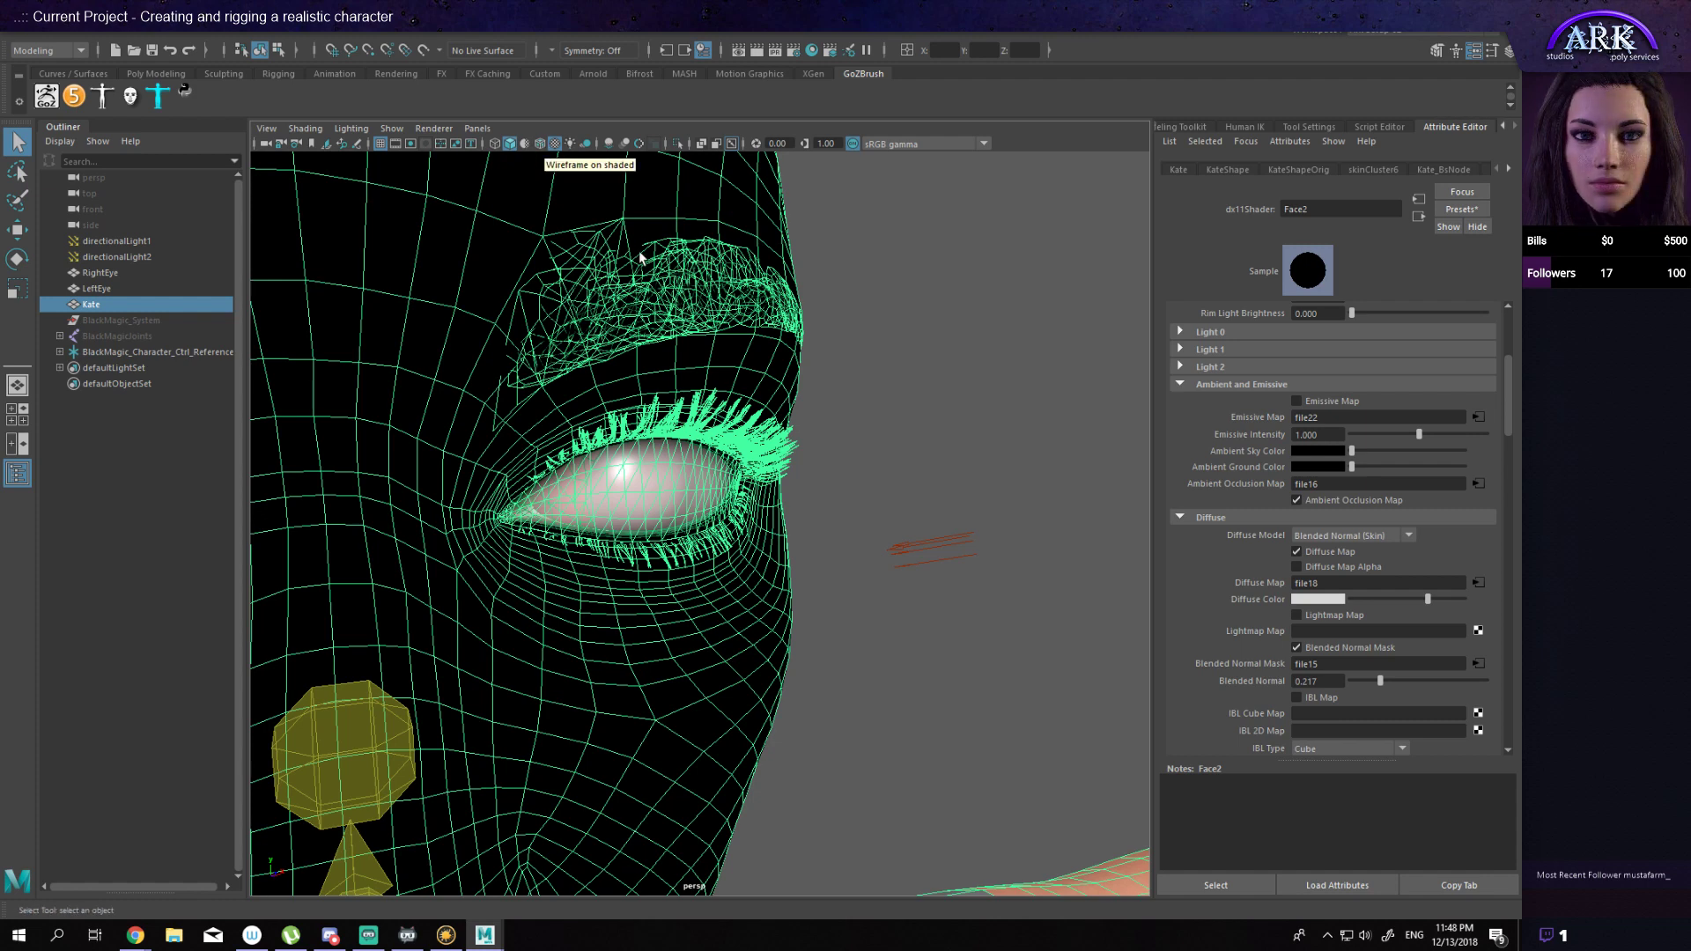
Step: Switch the Face2 shader's Diffuse Map off and on again to compare the shading, and deselect the mesh
{"action": "key", "text": "w"}
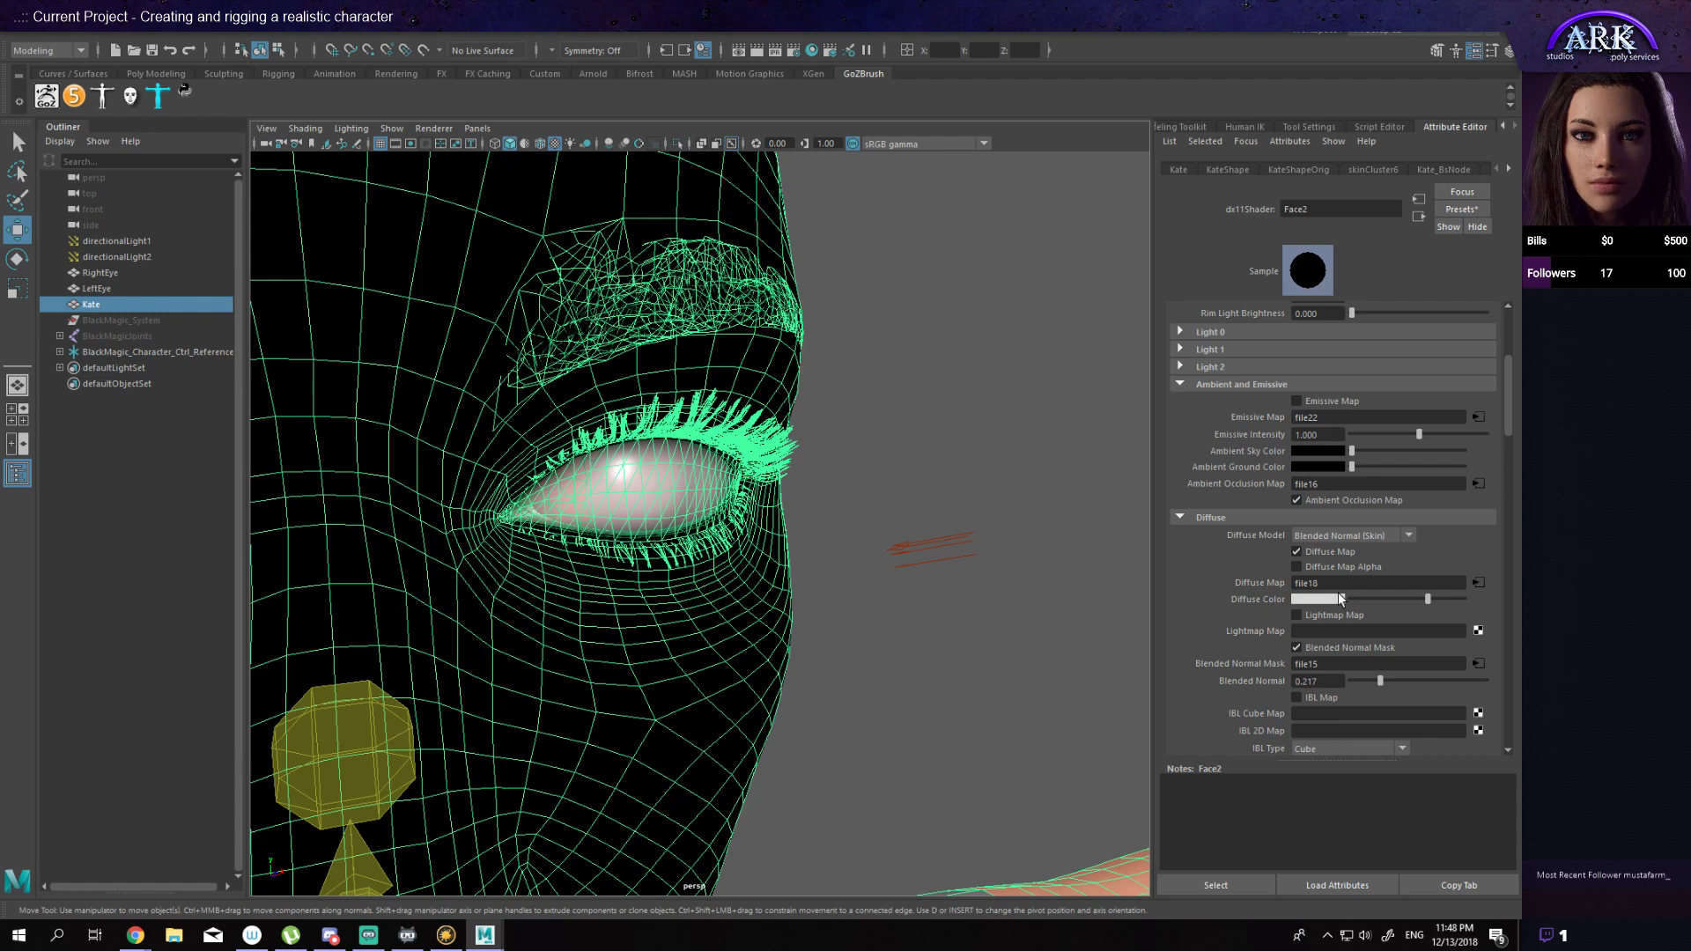
{"action": "key", "text": "q"}
{"action": "left_click", "coordinate": [1321, 555]}
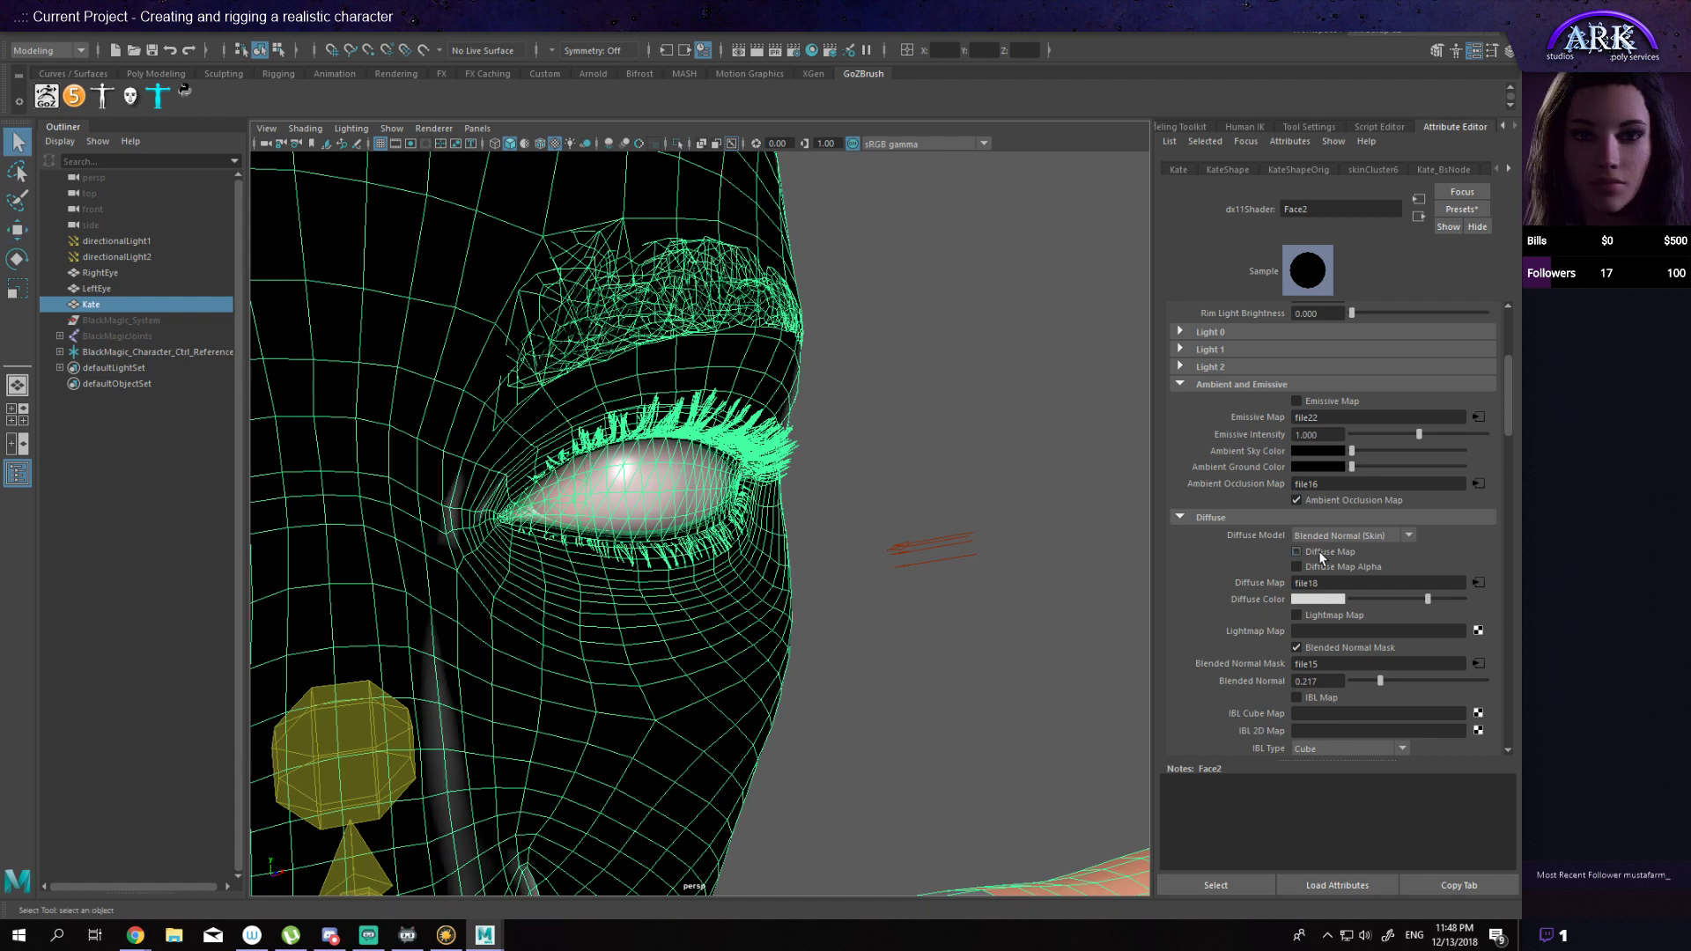
{"action": "left_click", "coordinate": [1321, 555]}
{"action": "key", "text": "w"}
{"action": "left_click", "coordinate": [887, 618]}
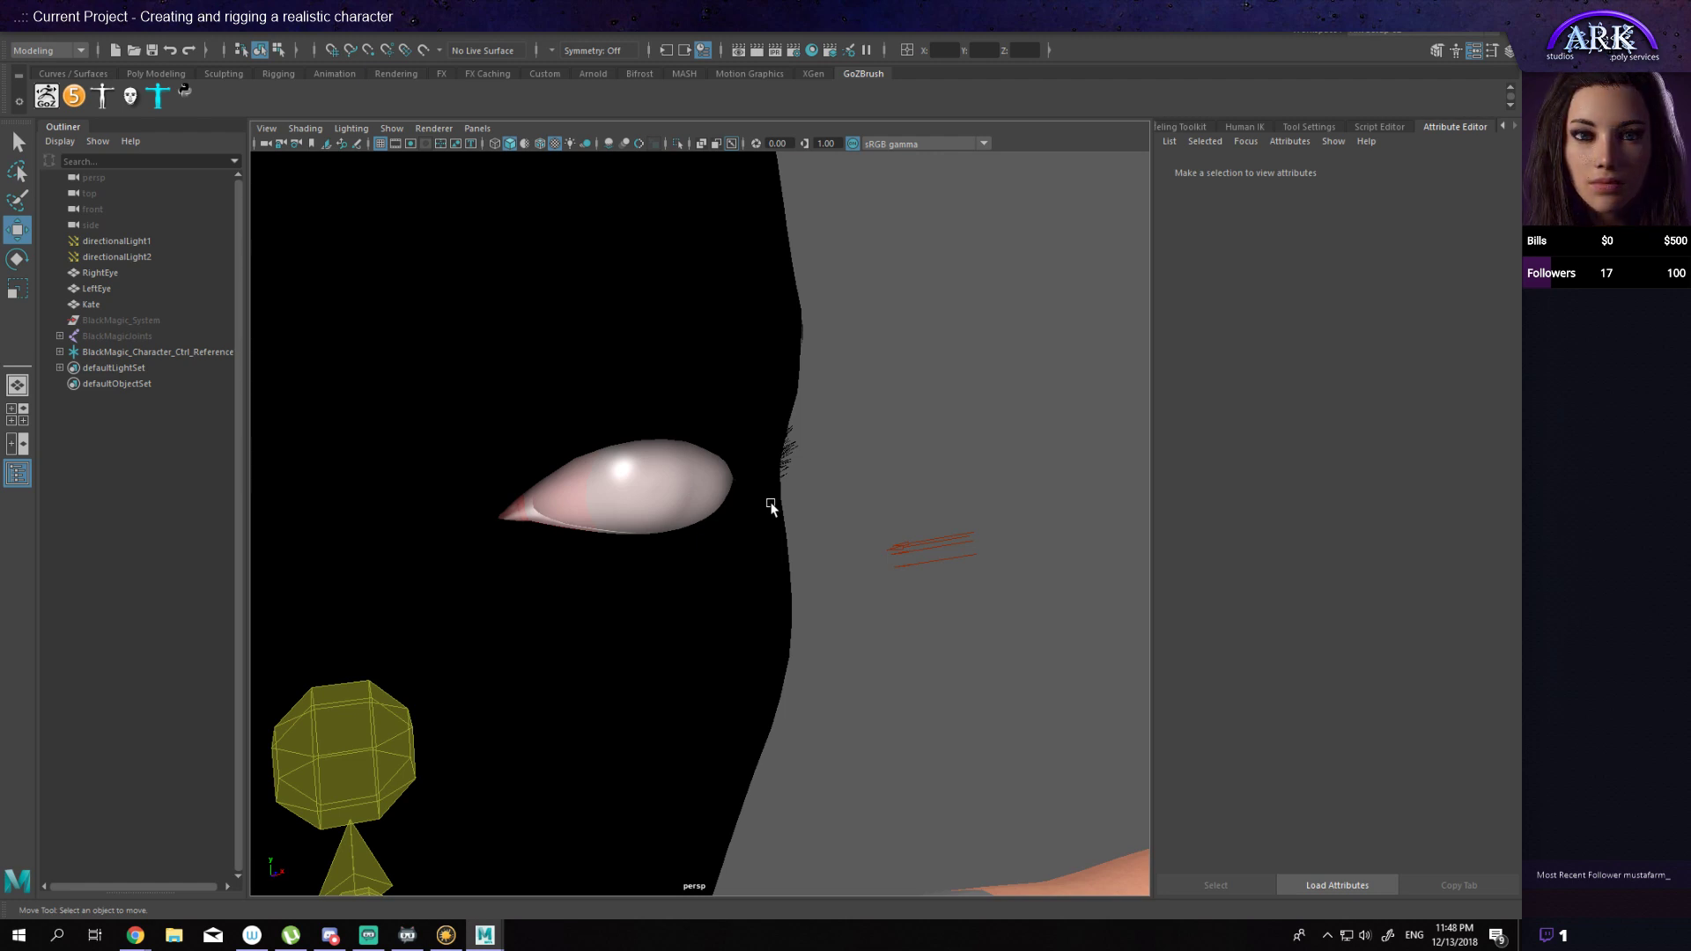
Step: Reselect the Kate mesh and review the Diffuse and map settings of the Face2 shader
{"action": "key", "text": "q"}
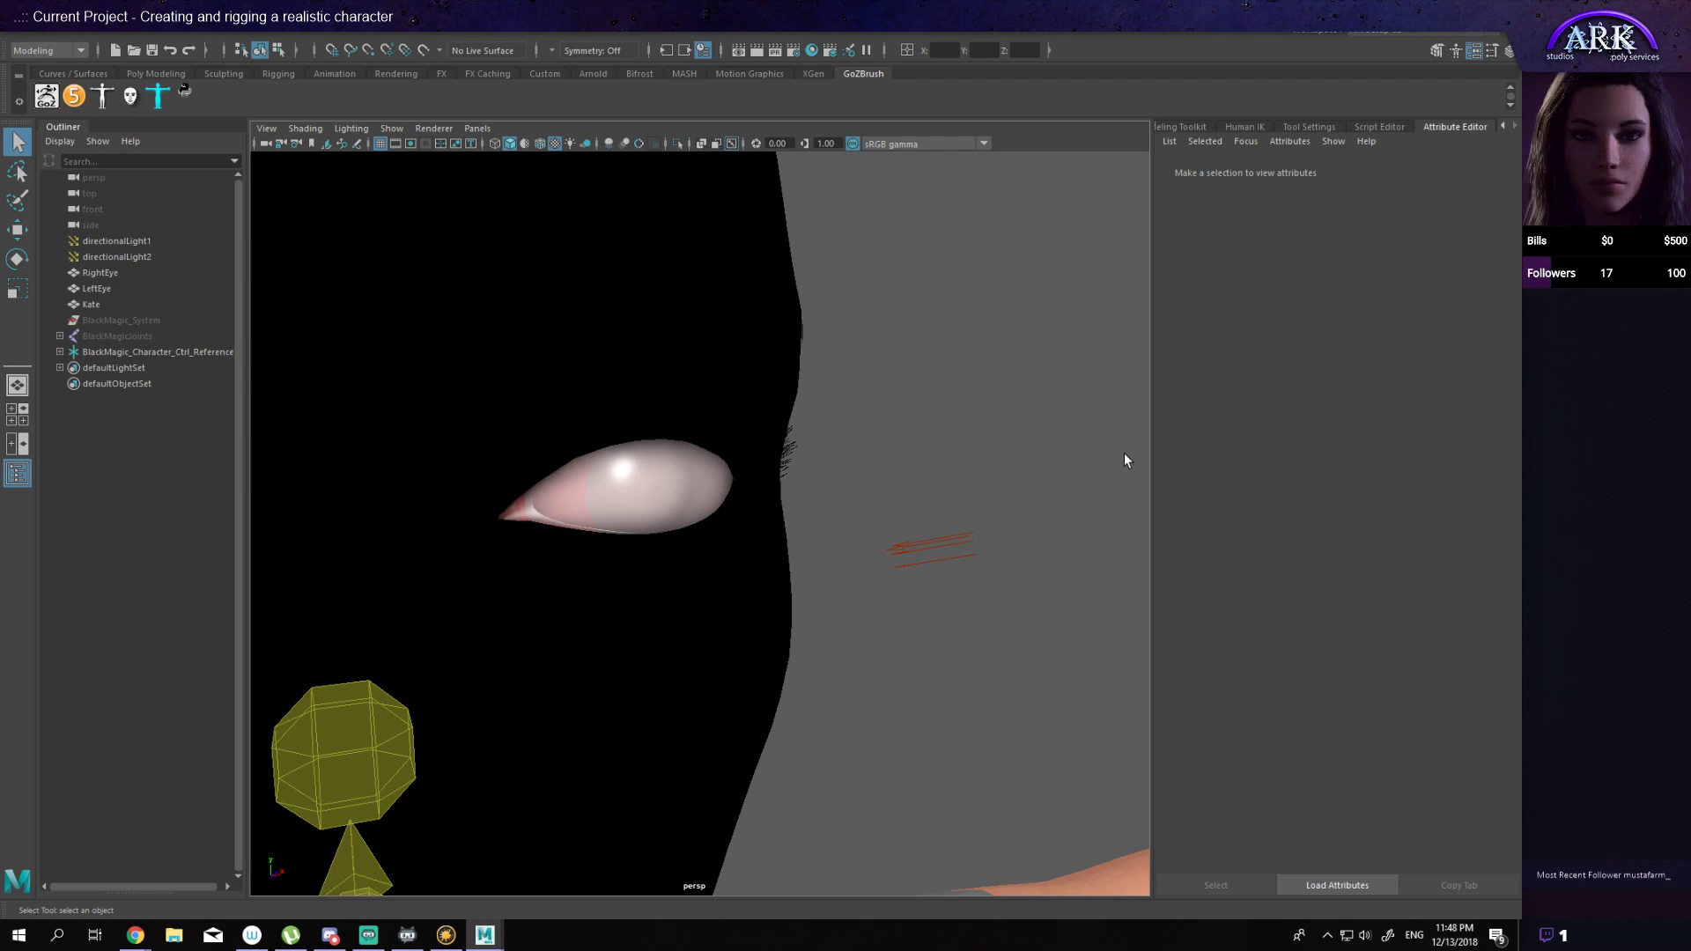
{"action": "left_click", "coordinate": [727, 479]}
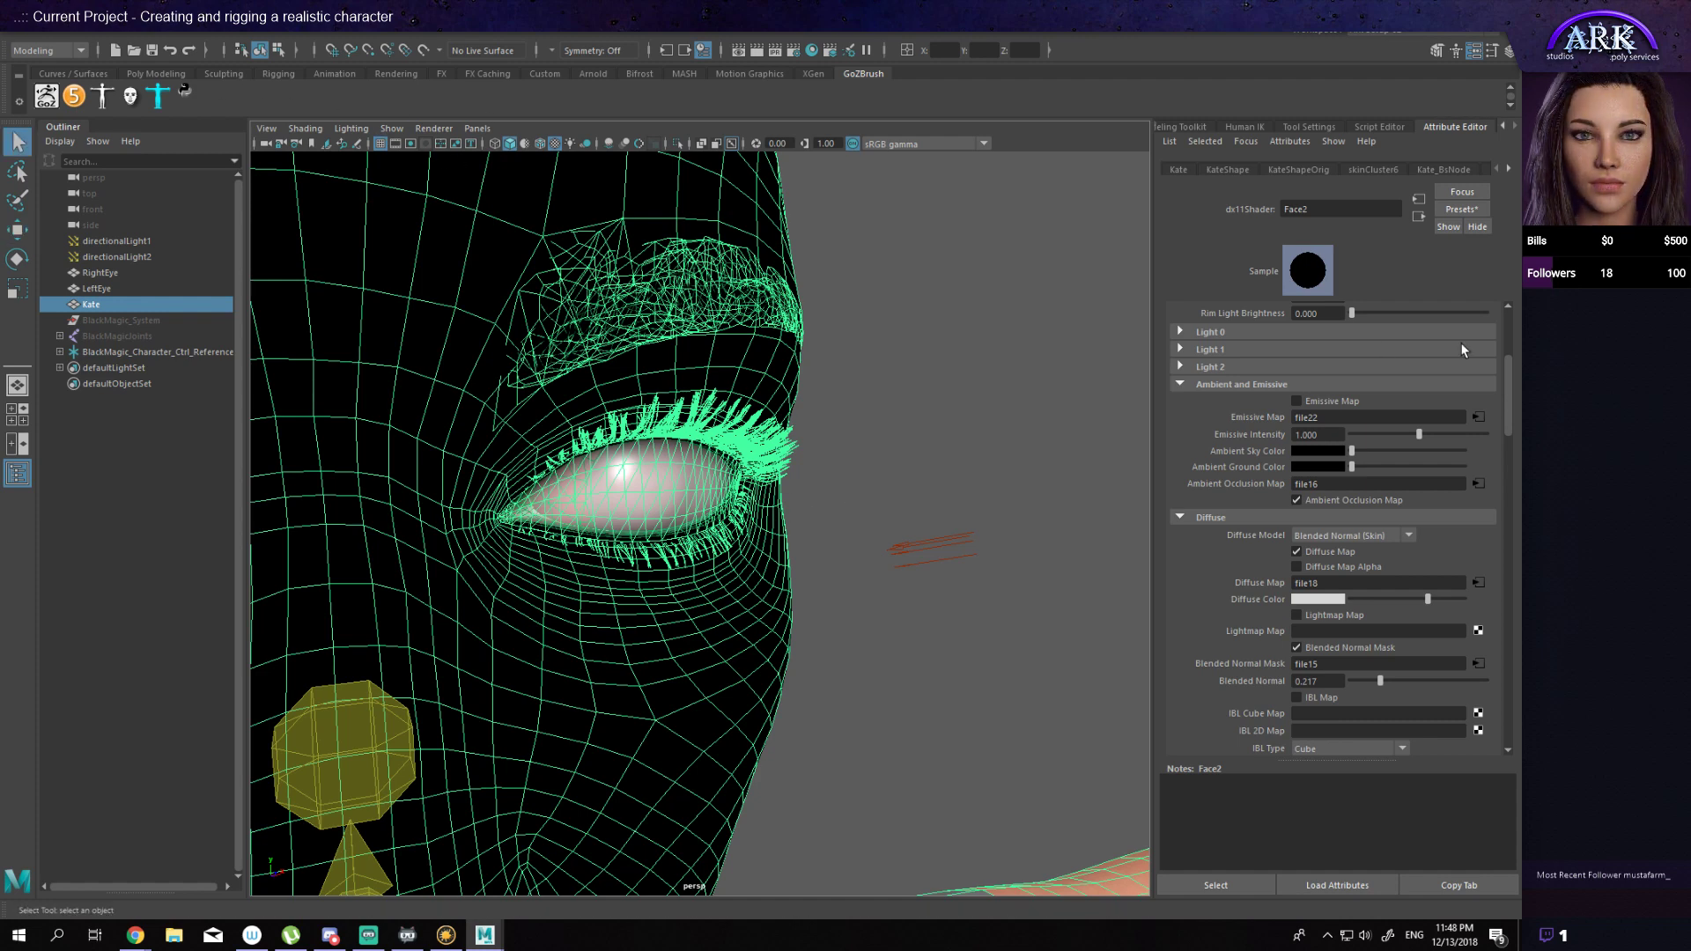
{"action": "scroll", "coordinate": [1445, 494], "scroll_direction": "down", "scroll_amount": 3}
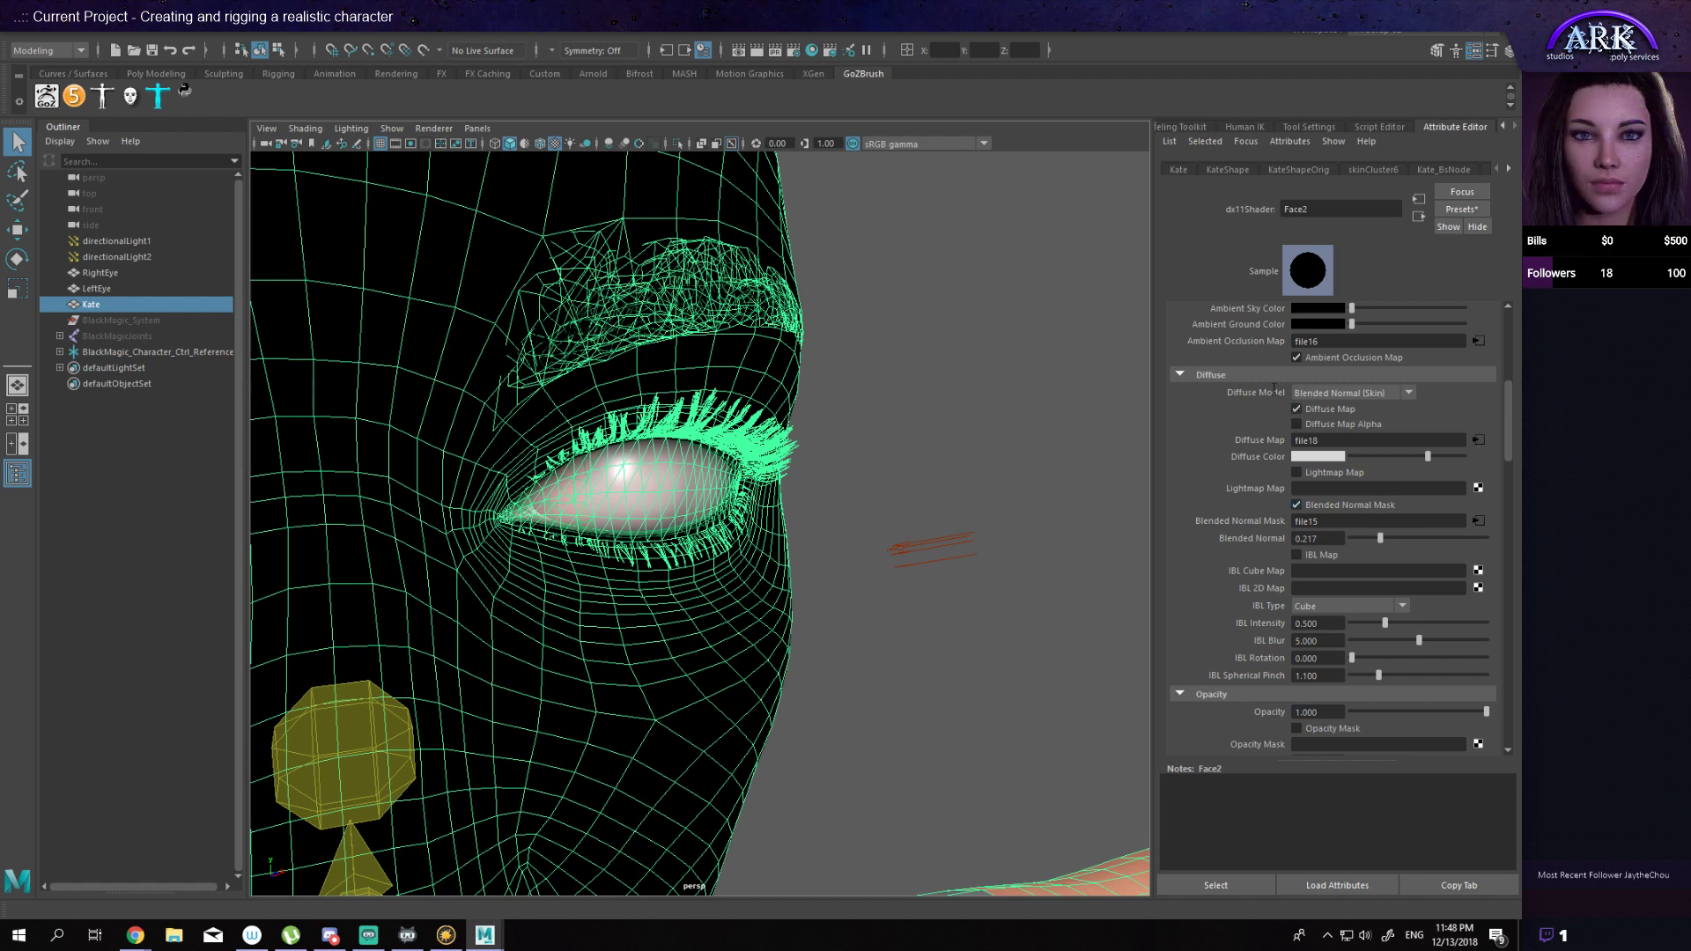
{"action": "left_click", "coordinate": [905, 308]}
{"action": "mouse_move", "coordinate": [772, 360]}
{"action": "left_mouse_down", "text": "alt"}
{"action": "mouse_move", "coordinate": [687, 509]}
{"action": "mouse_move", "coordinate": [747, 352]}
{"action": "left_mouse_up", "text": "alt"}
{"action": "left_click", "coordinate": [748, 345]}
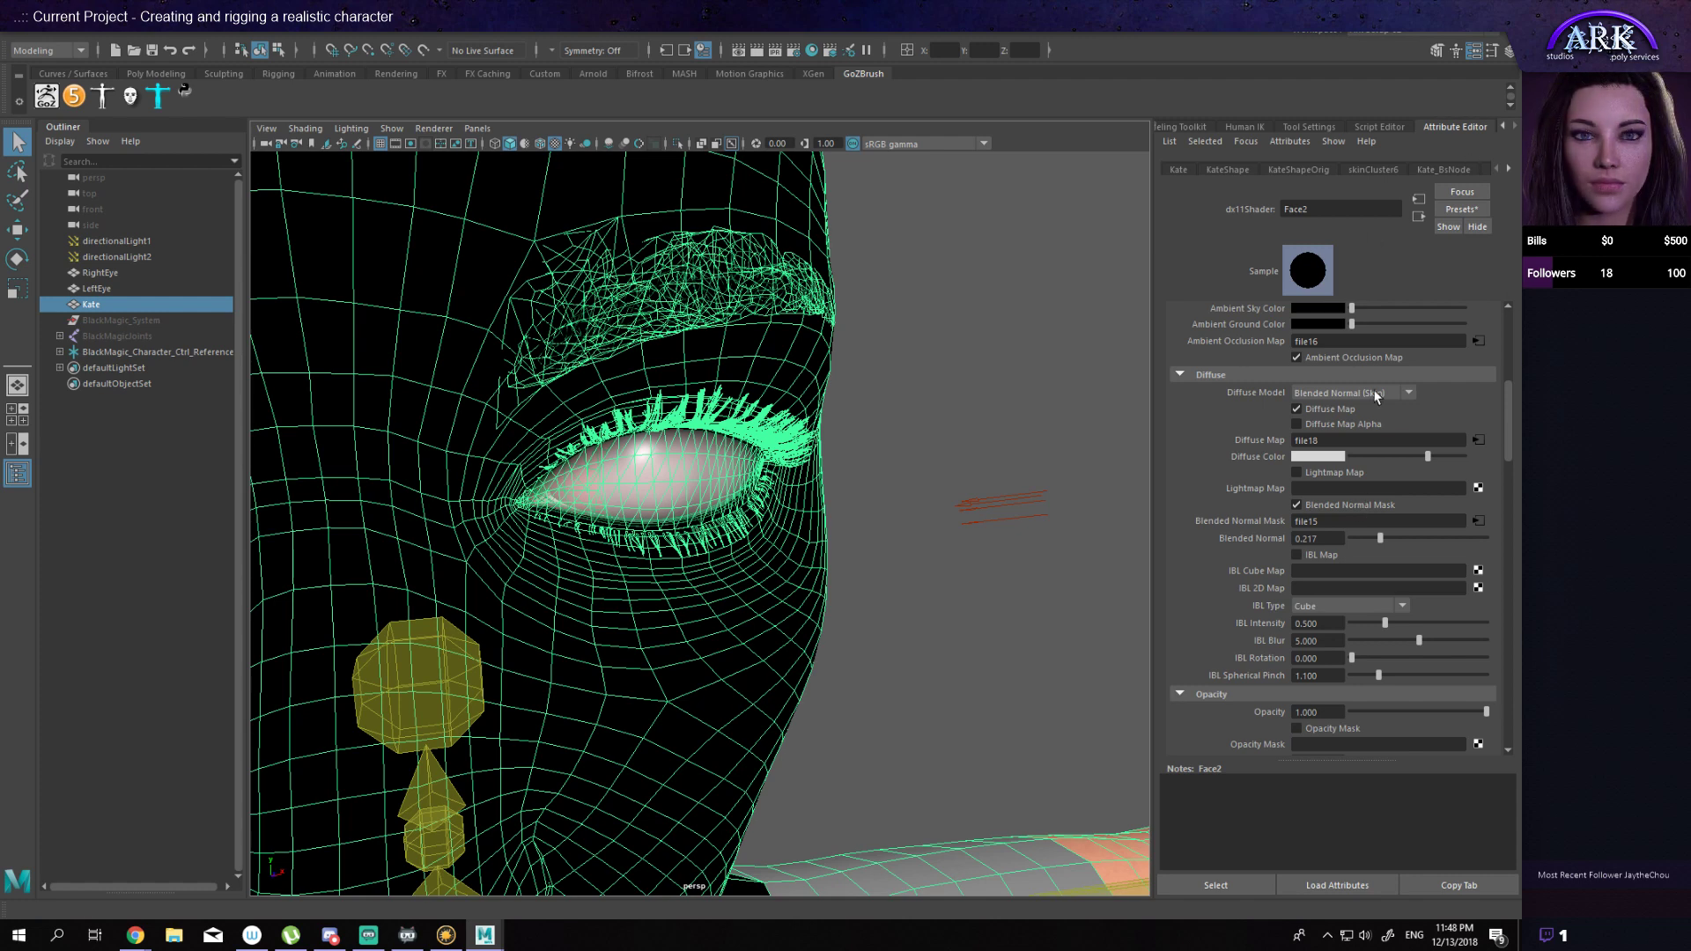
{"action": "scroll", "coordinate": [1375, 394], "scroll_direction": "down", "scroll_amount": 2}
Step: Select directionalLight2 beside the face and inspect the skin shading around the eye up close
{"action": "left_click", "coordinate": [996, 504]}
{"action": "mouse_move", "coordinate": [991, 511]}
{"action": "left_mouse_down", "text": "alt"}
{"action": "mouse_move", "coordinate": [924, 532]}
{"action": "mouse_move", "coordinate": [826, 476]}
{"action": "left_mouse_up", "text": "alt"}
{"action": "right_click_drag", "start_coordinate": [826, 476], "coordinate": [962, 532], "text": "alt"}
{"action": "left_click_drag", "start_coordinate": [963, 531], "coordinate": [819, 458], "text": "alt"}
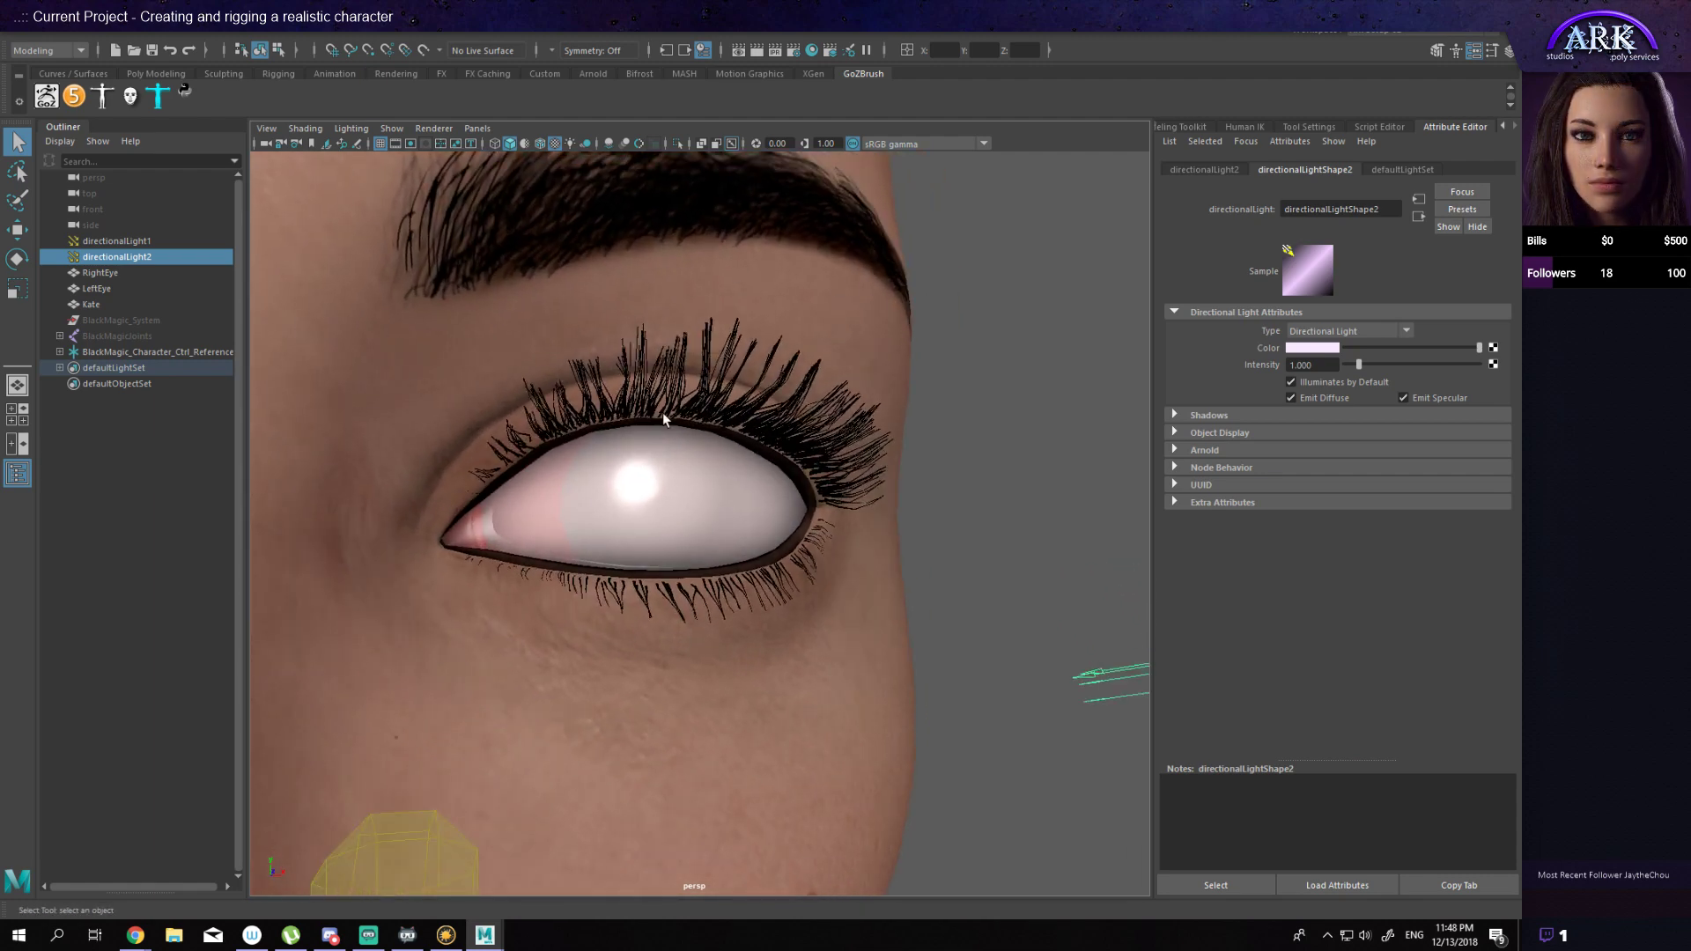
{"action": "key", "text": "w"}
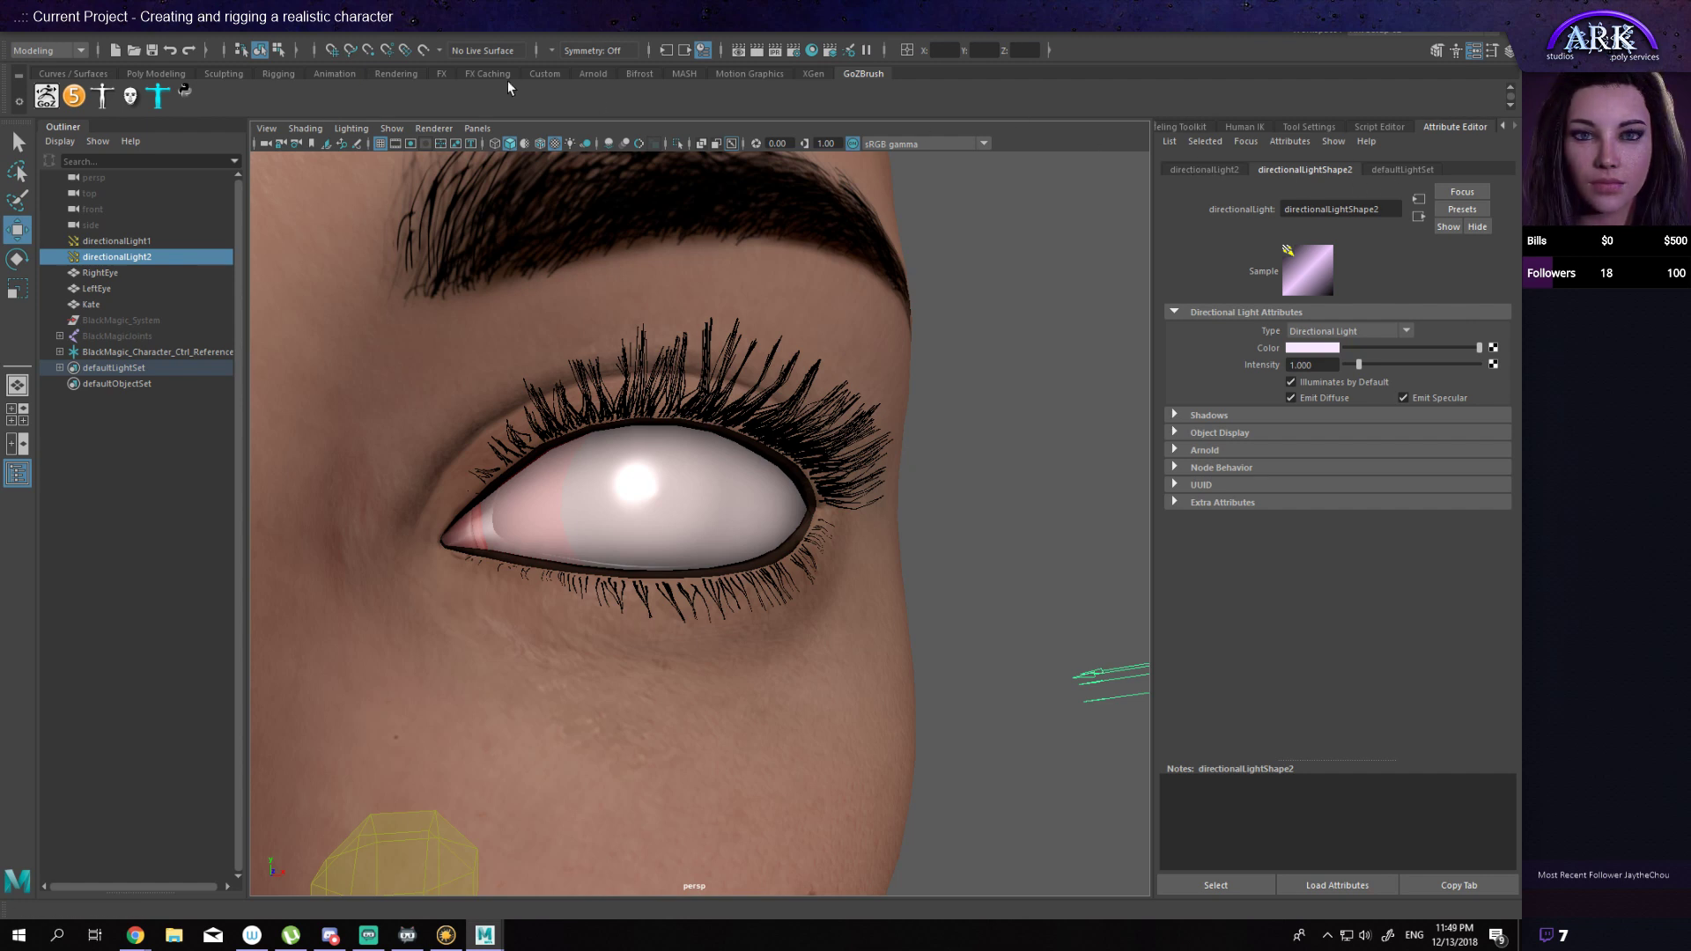
{"action": "key", "text": "q"}
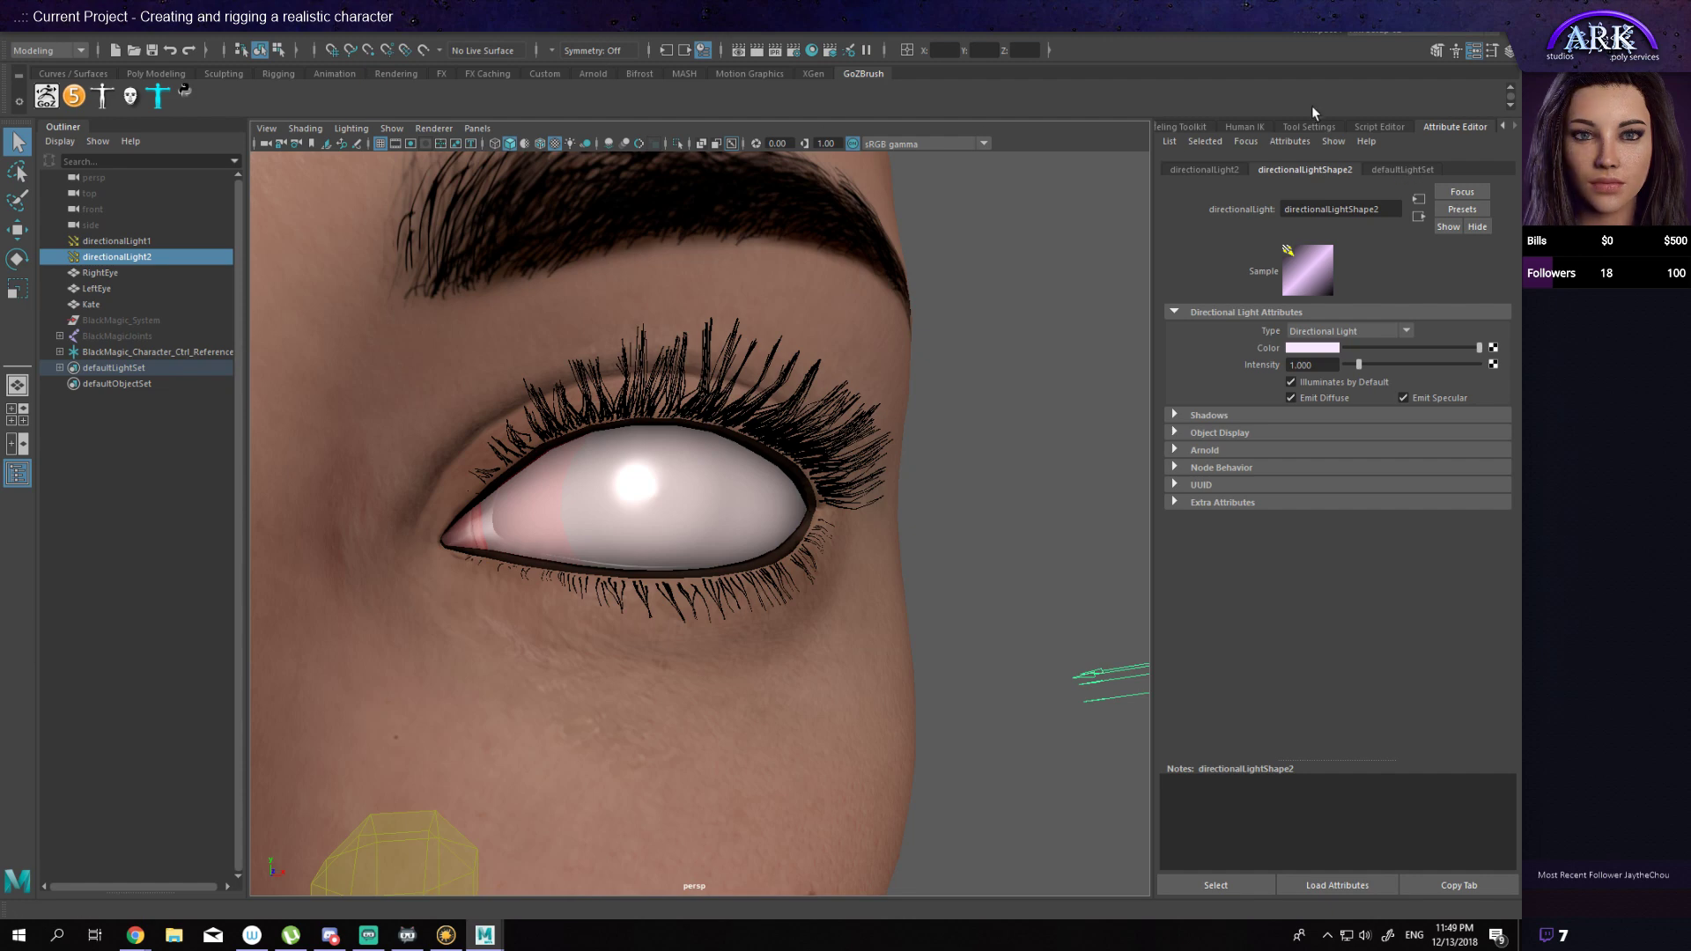
Step: Run the BlackMagic.py script from the Script Editor and open the BlackMagic tool's edit morphs list
{"action": "left_click", "coordinate": [1370, 126]}
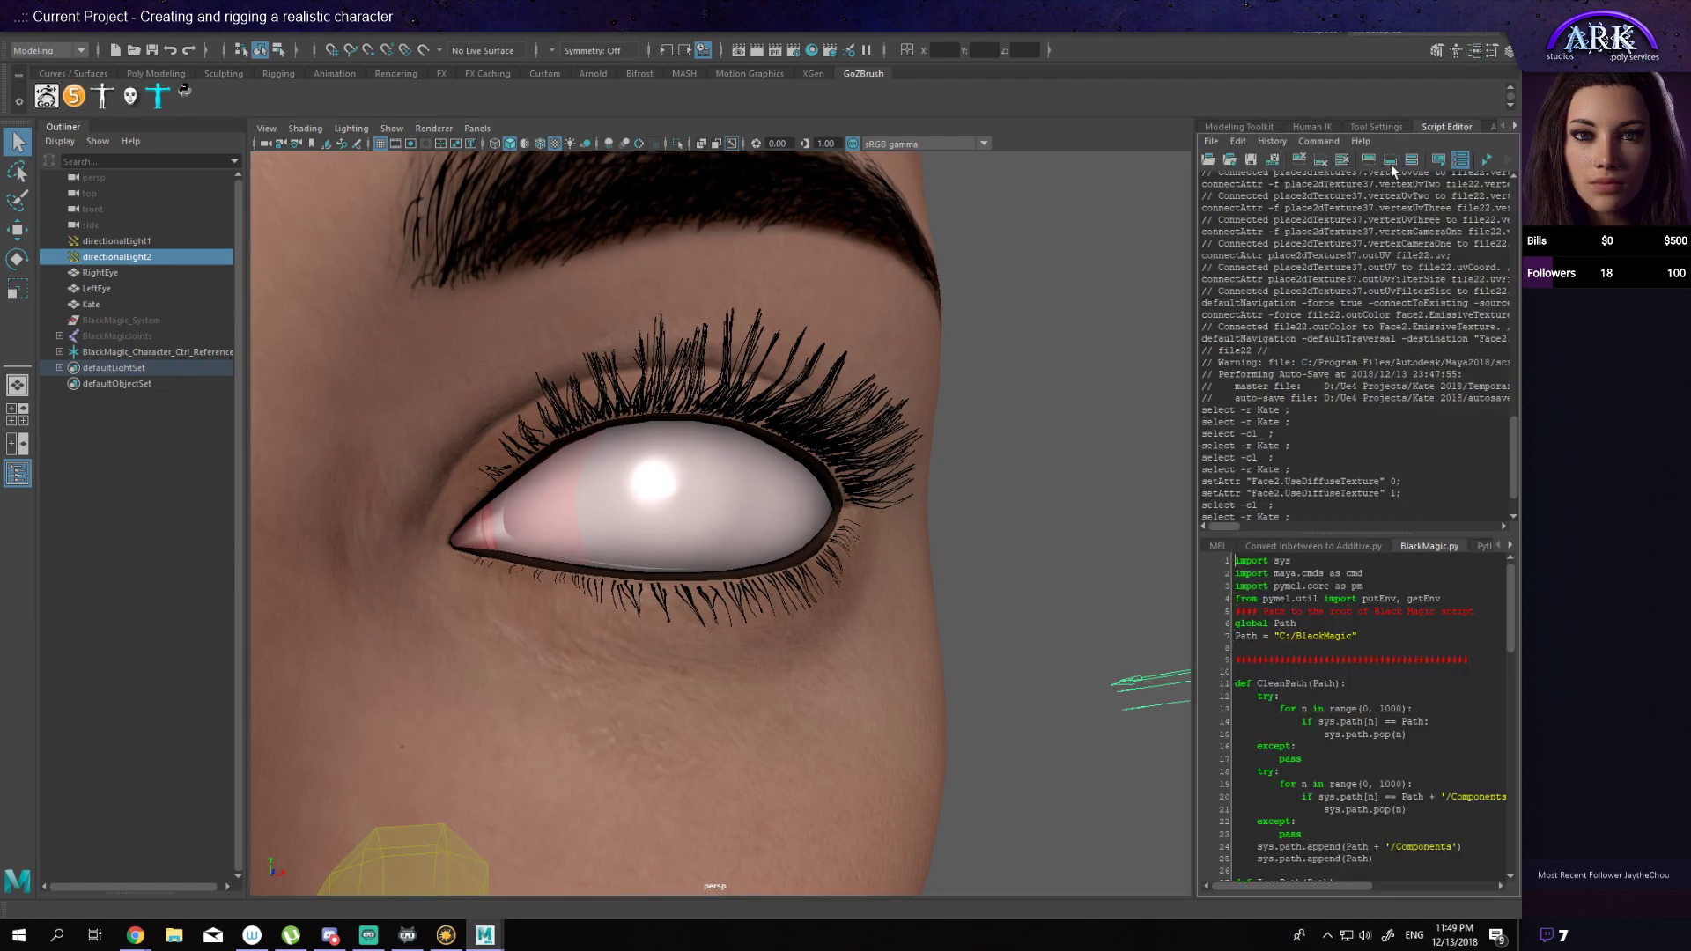
{"action": "left_click", "coordinate": [1483, 160]}
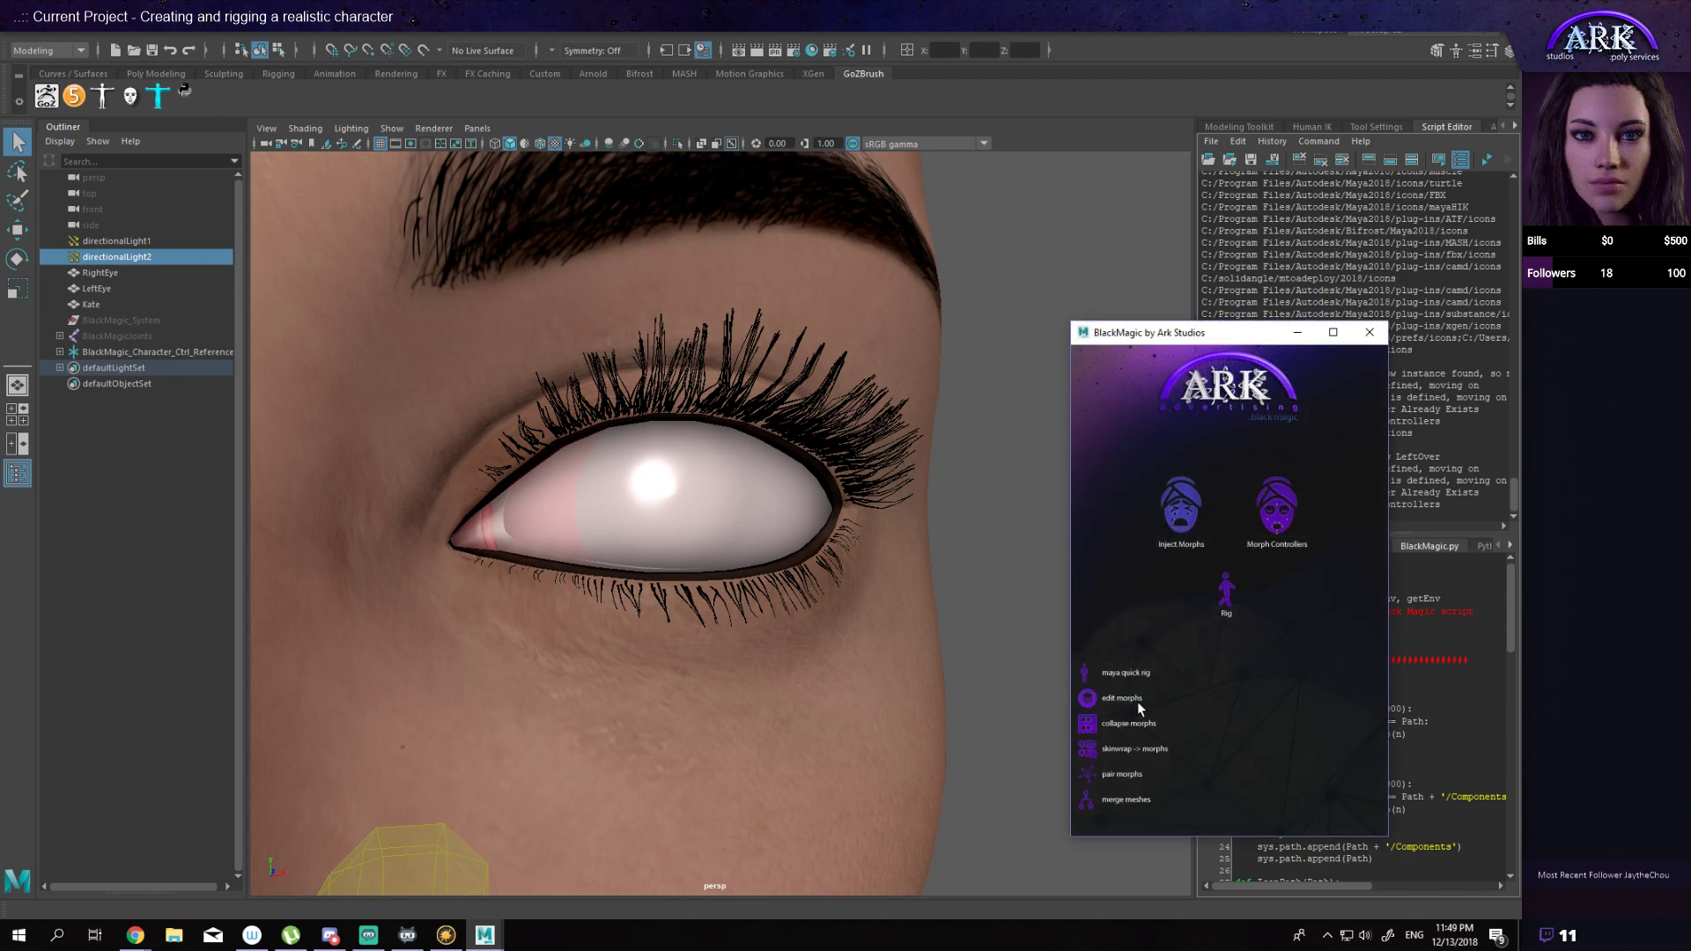
{"action": "left_click", "coordinate": [1136, 702]}
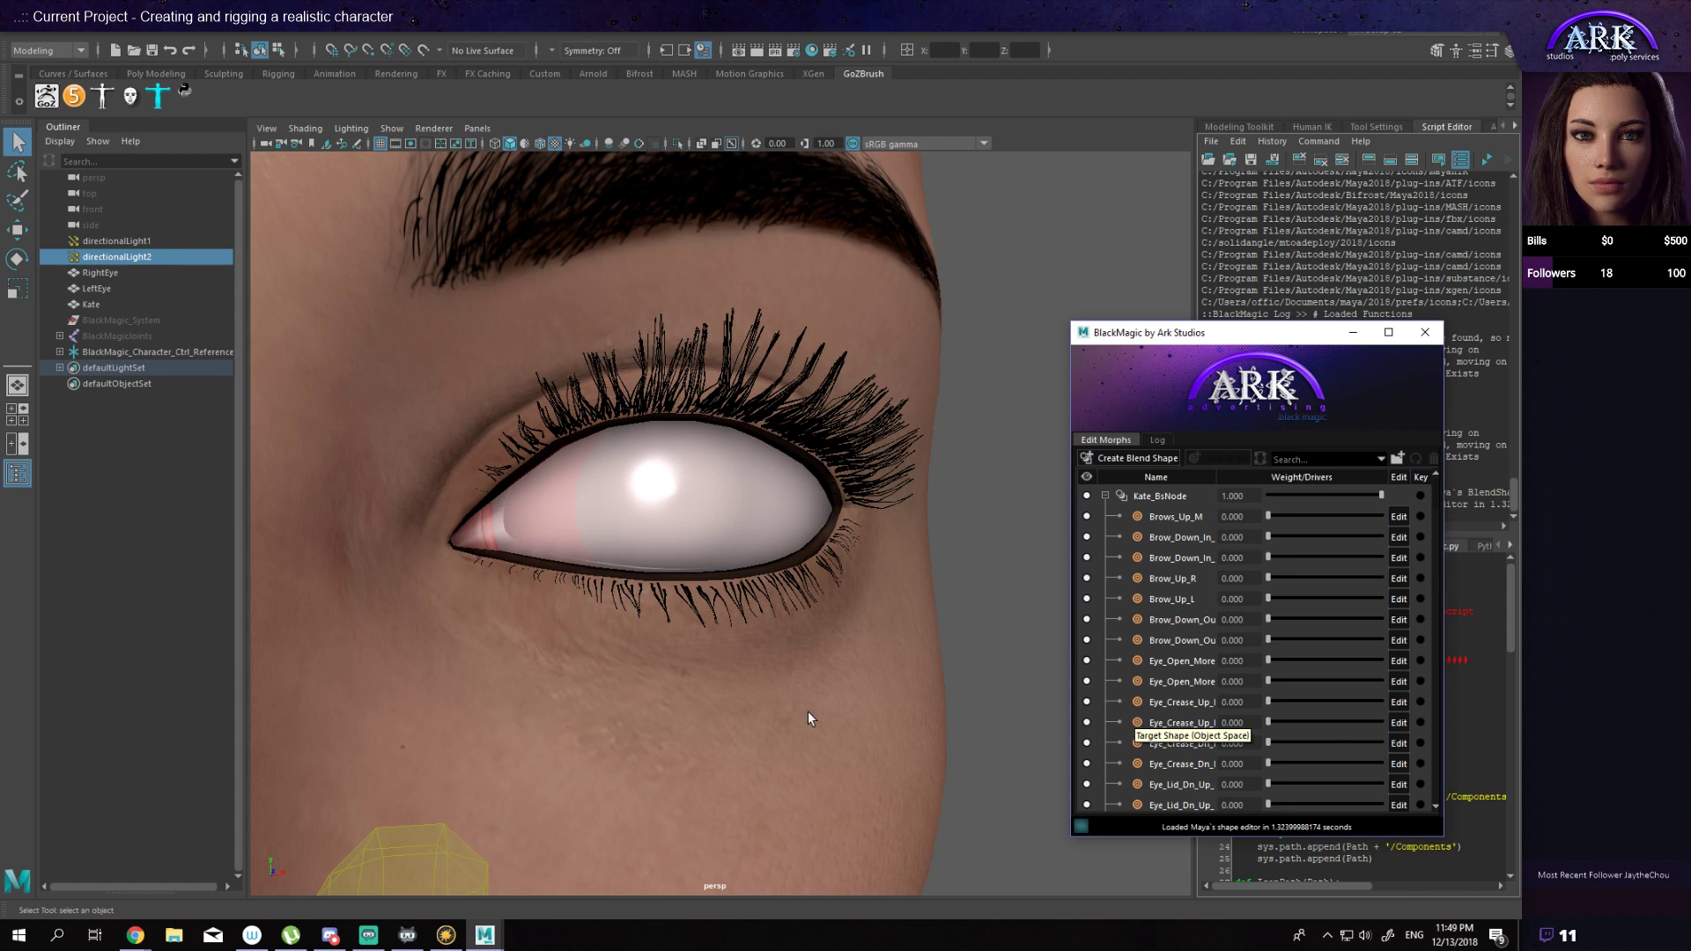
{"action": "key", "text": "w"}
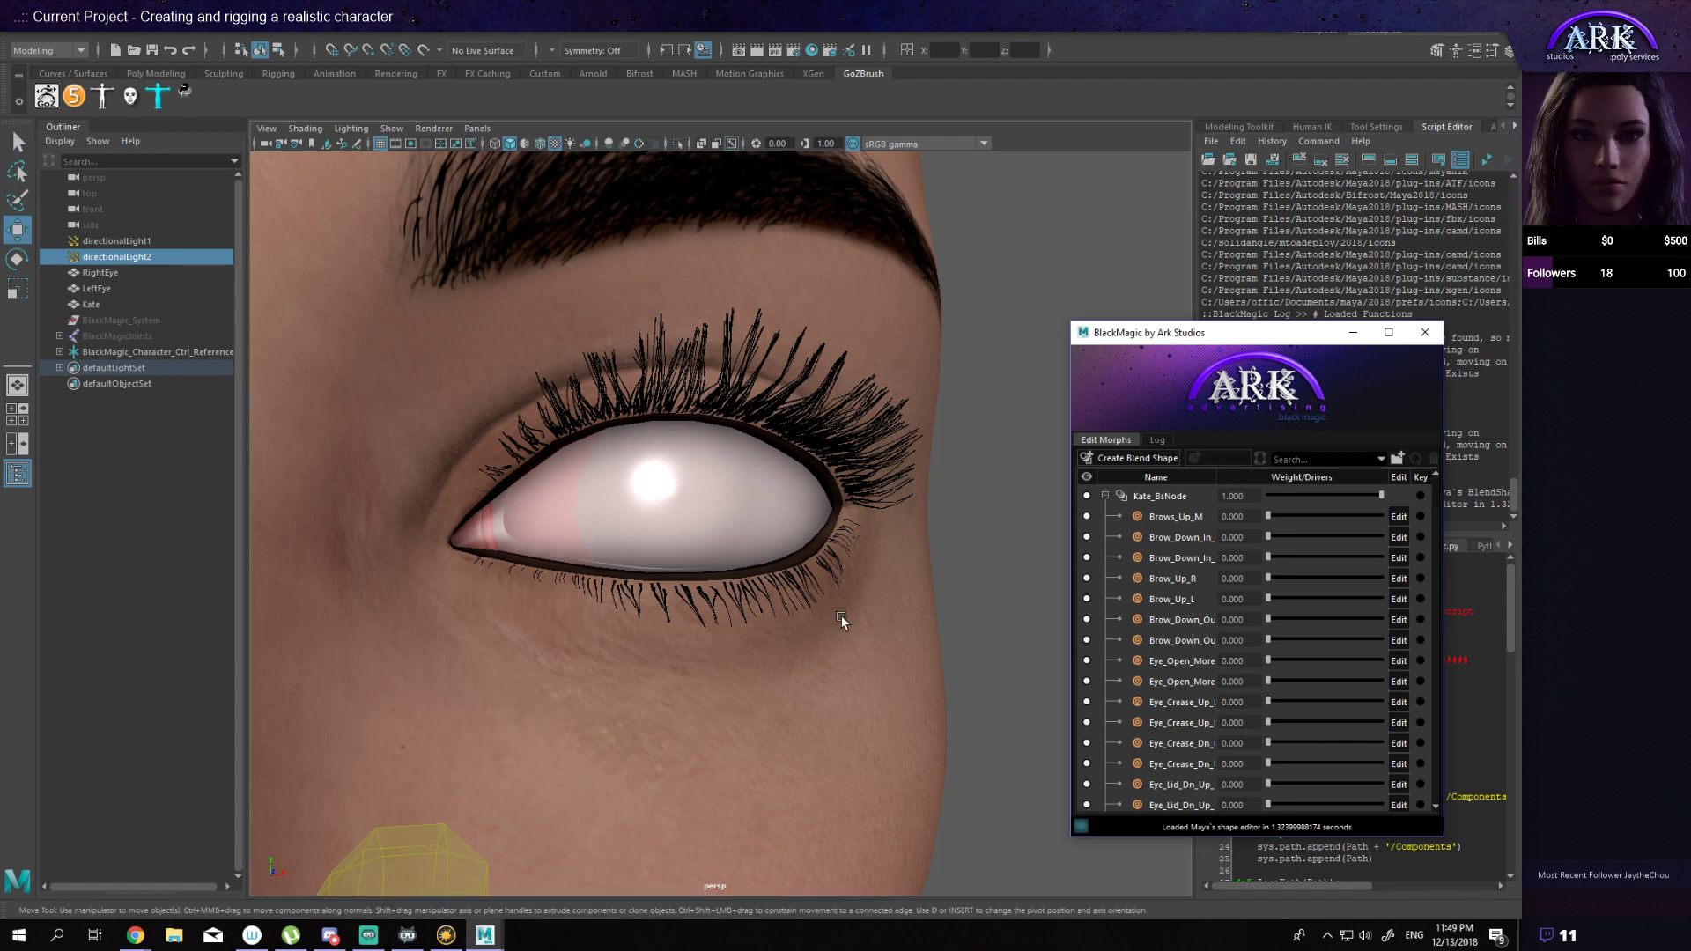
{"action": "key", "text": "q"}
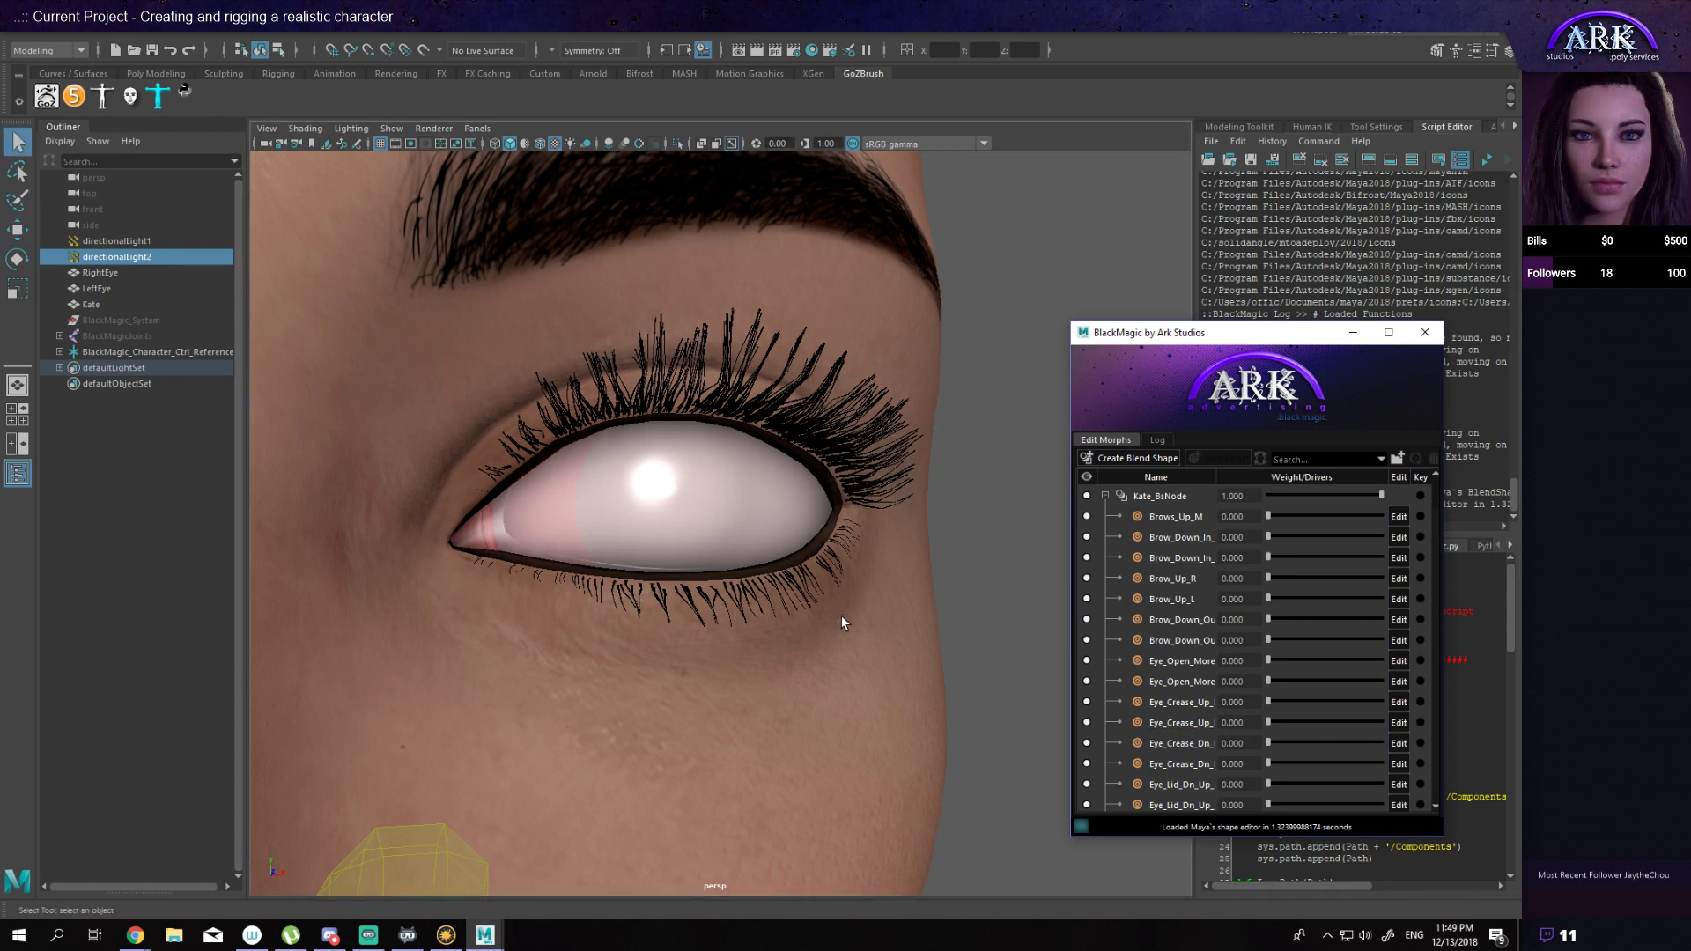
Step: Find the eye blink morphs at the end of Kate_BsNode and set the second Eye_Blink_R_Tran weight to 0
{"action": "scroll", "coordinate": [1291, 628], "scroll_direction": "down", "scroll_amount": 2}
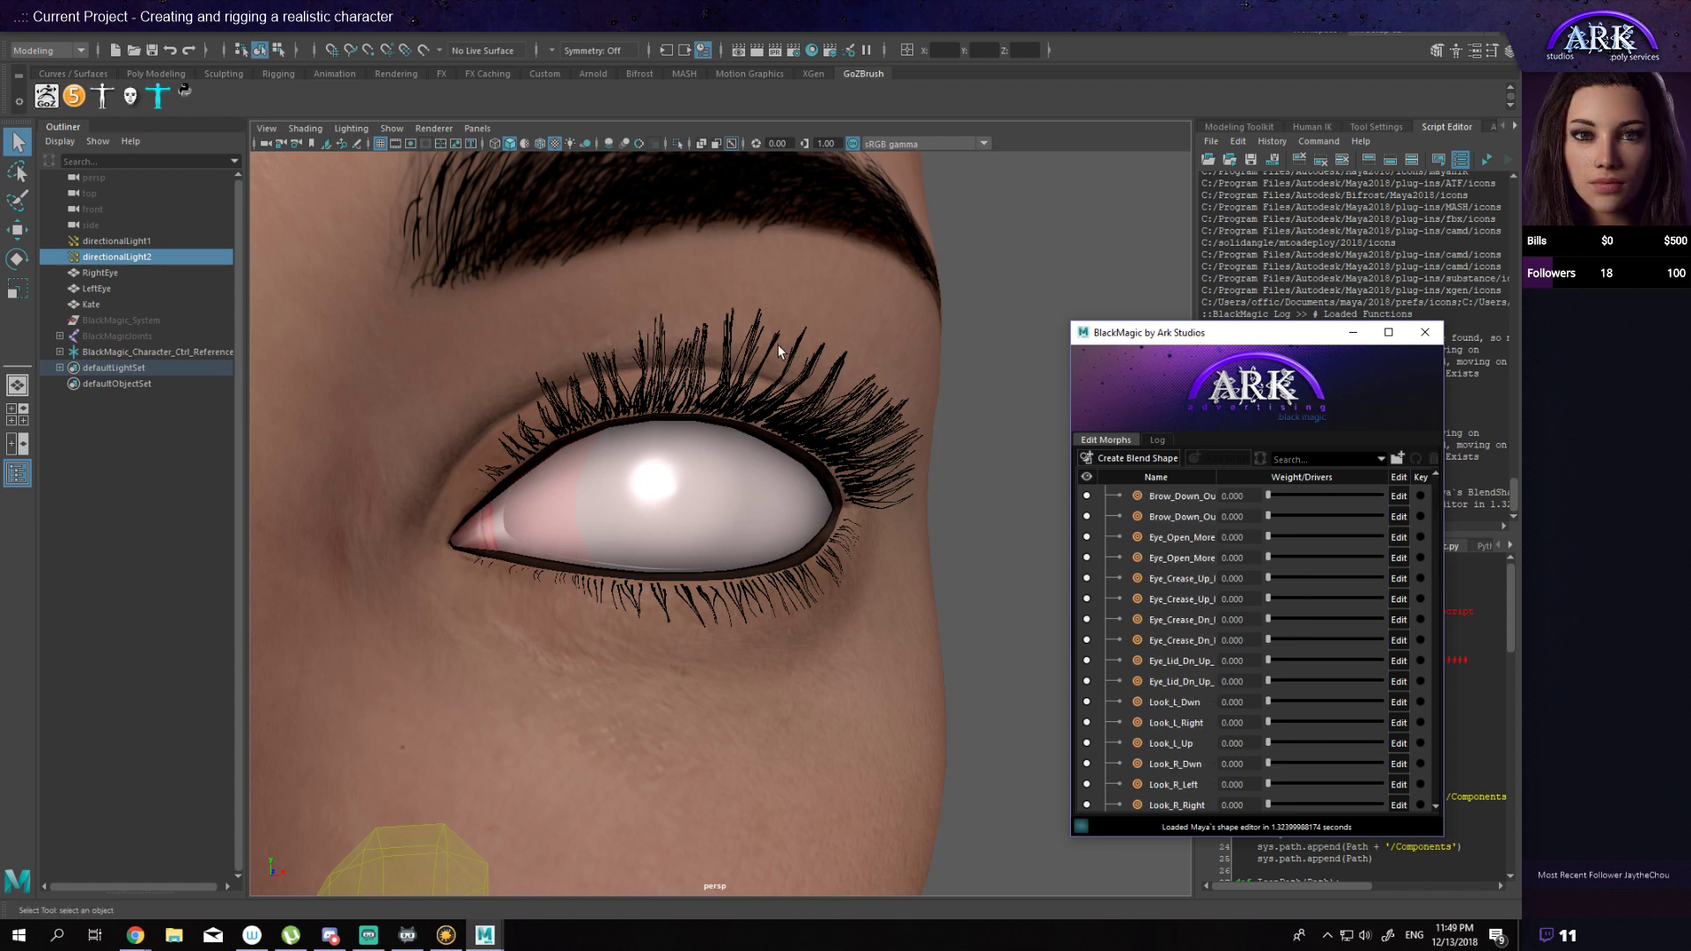
{"action": "key", "text": "w"}
{"action": "key", "text": "q"}
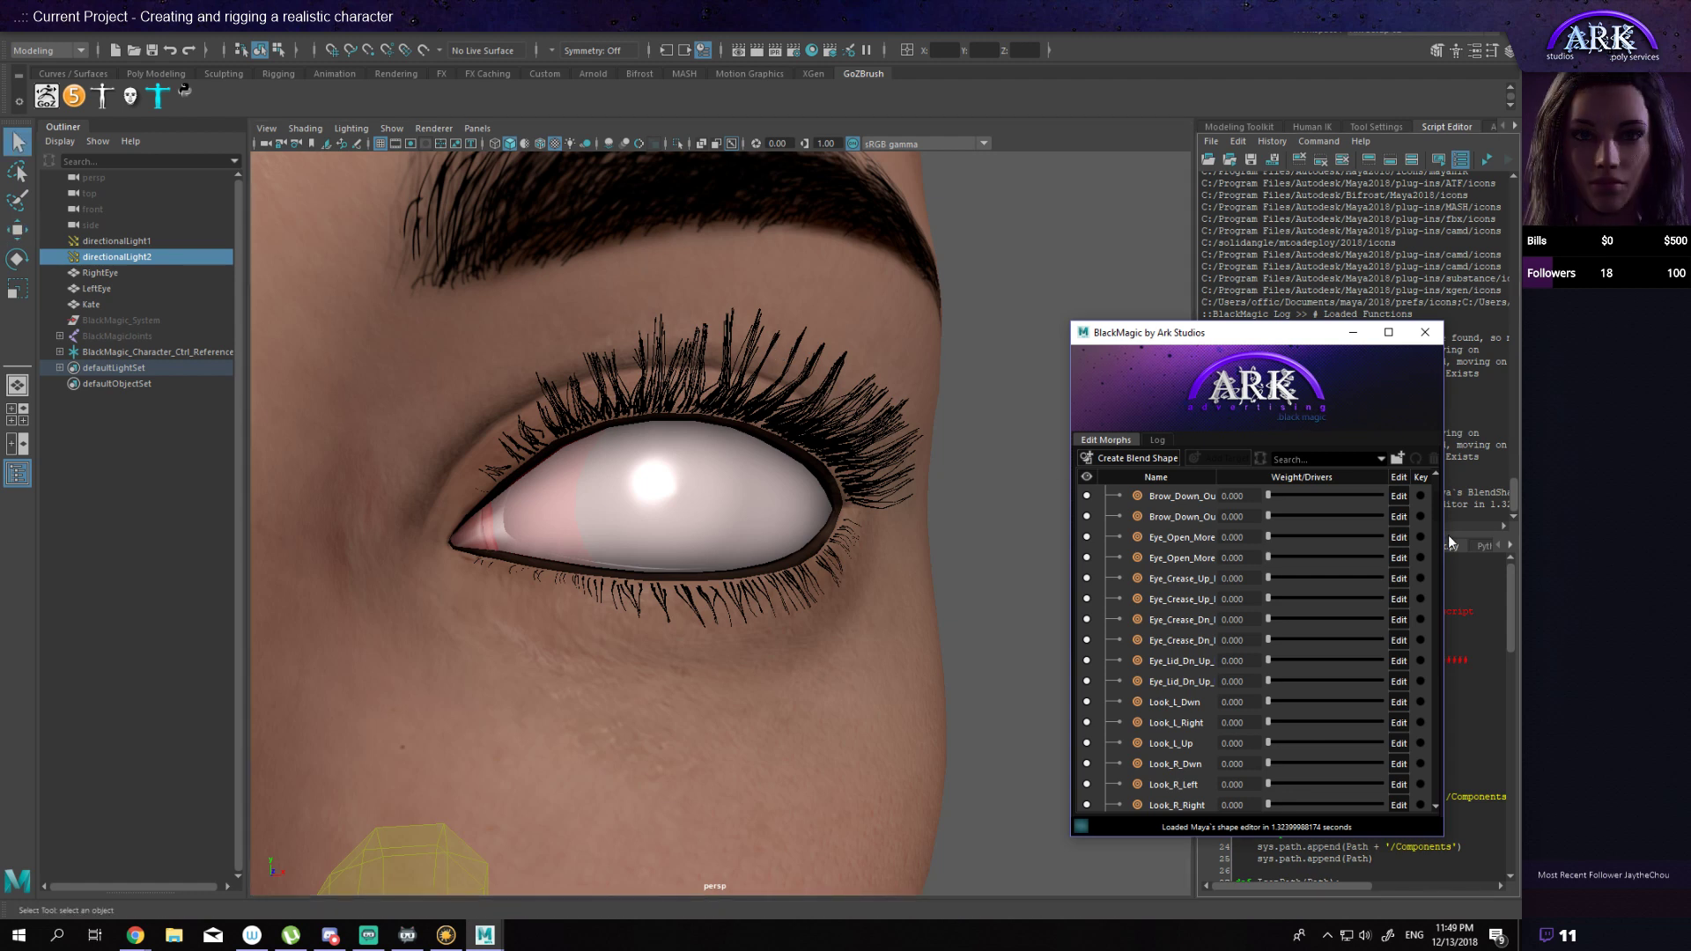
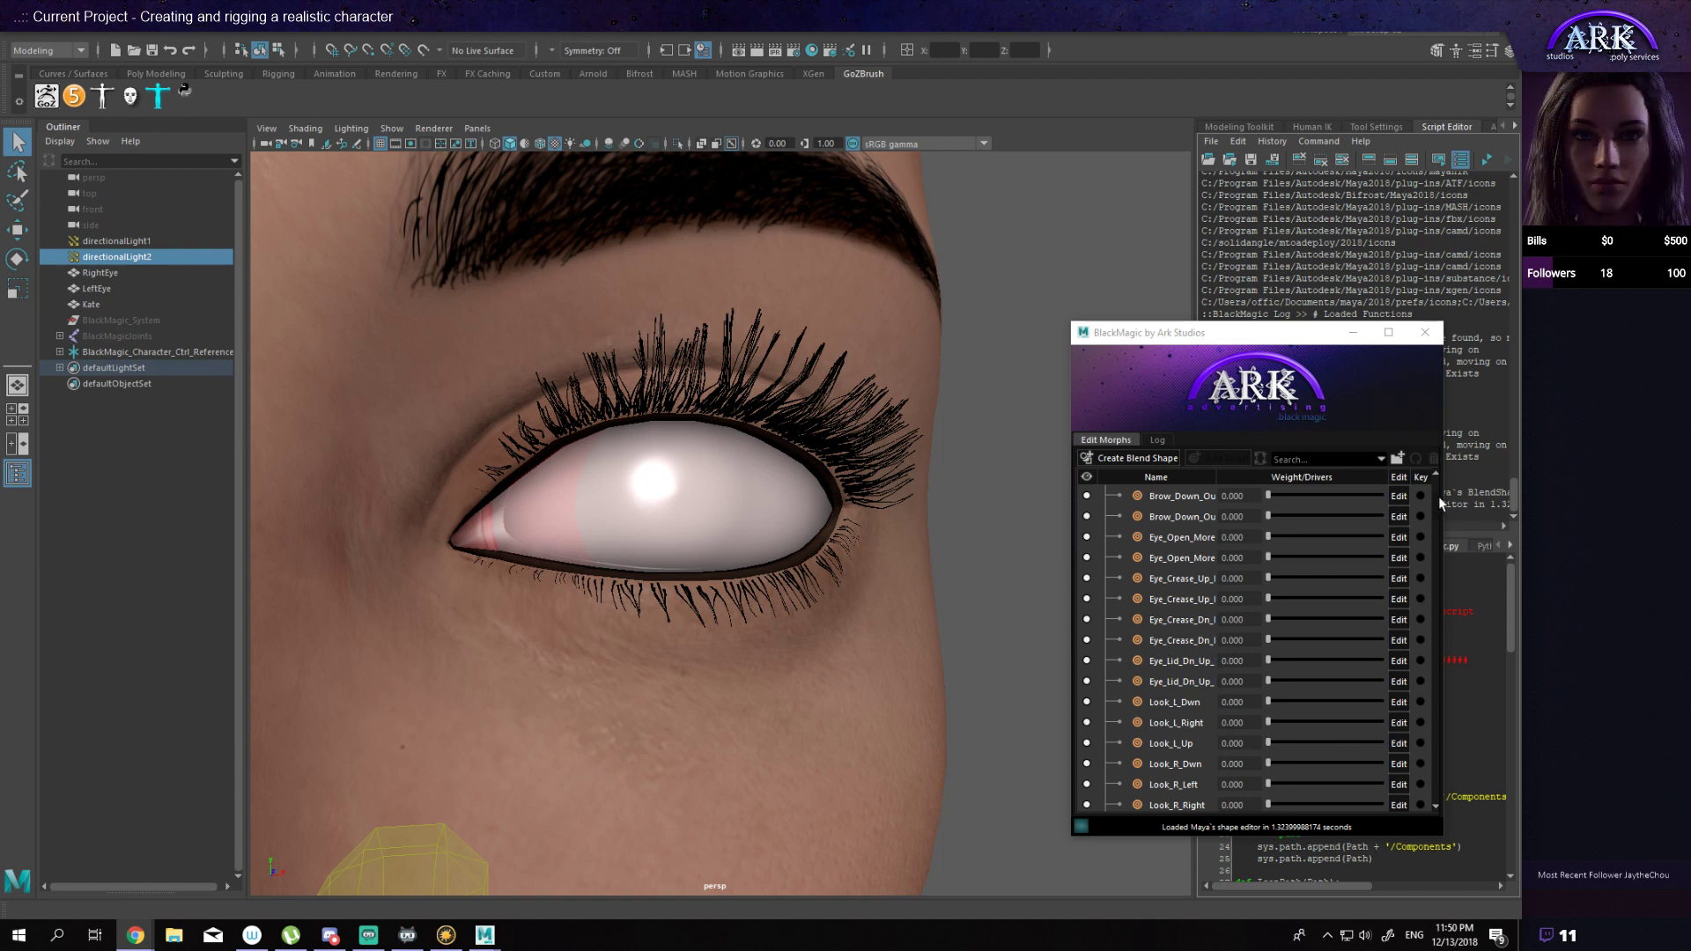
{"action": "scroll", "coordinate": [1436, 528], "scroll_direction": "down", "scroll_amount": 10}
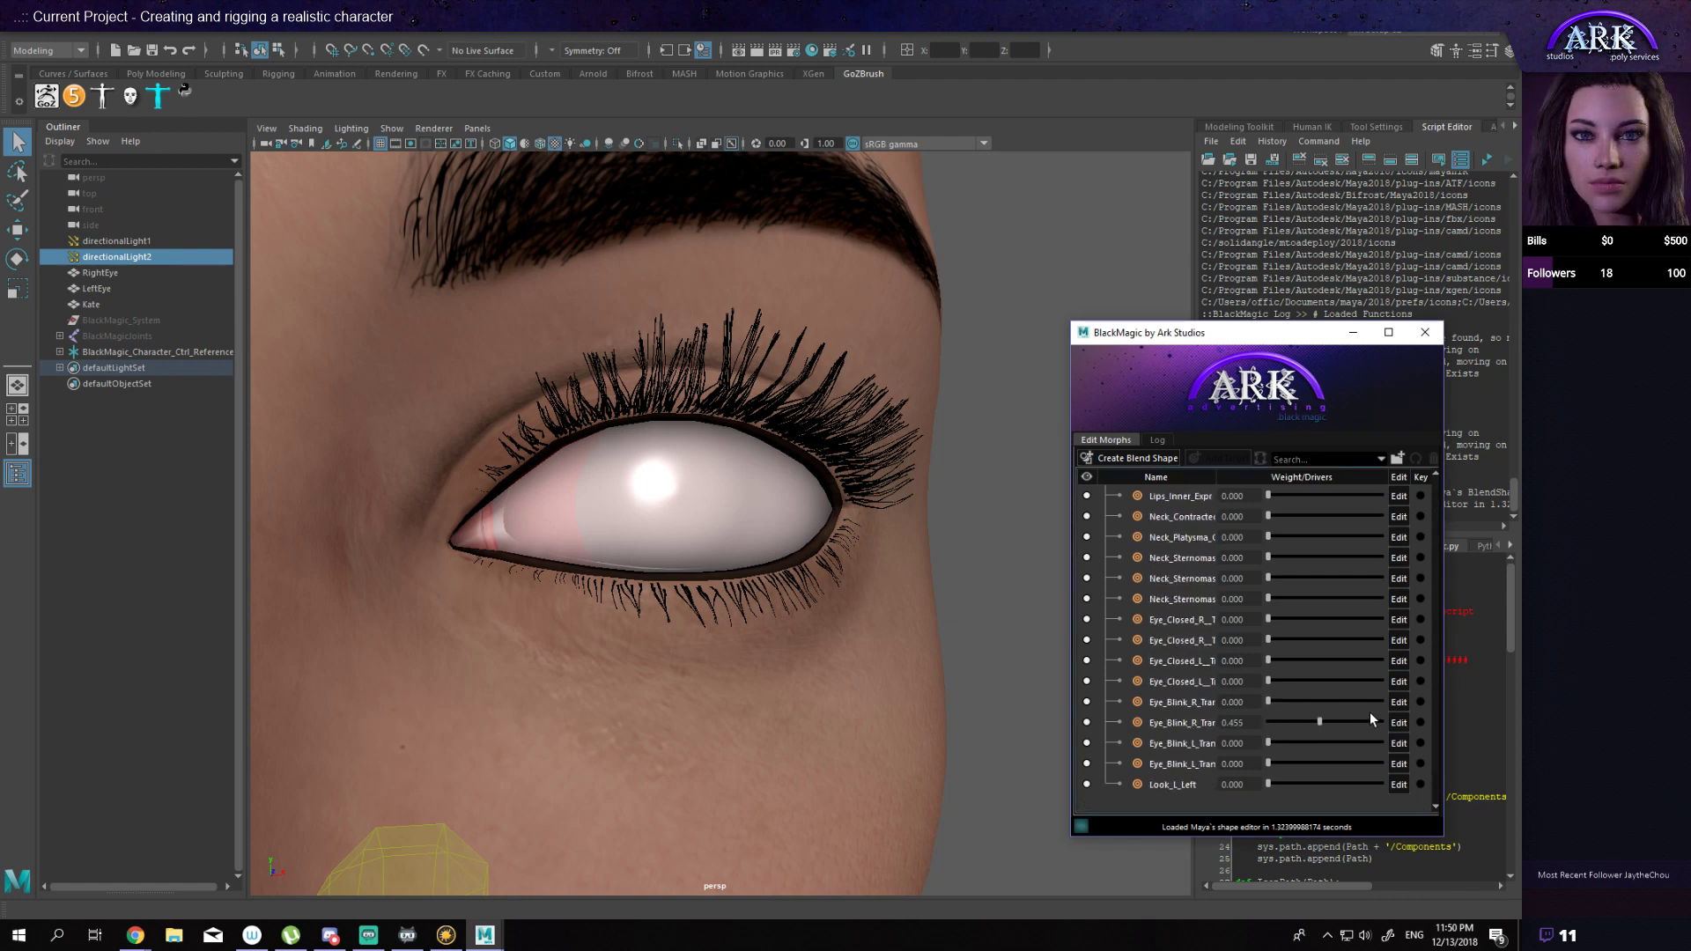
{"action": "mouse_move", "coordinate": [1284, 743]}
{"action": "left_mouse_down"}
{"action": "mouse_move", "coordinate": [1378, 738]}
{"action": "mouse_move", "coordinate": [1268, 744]}
{"action": "left_mouse_up"}
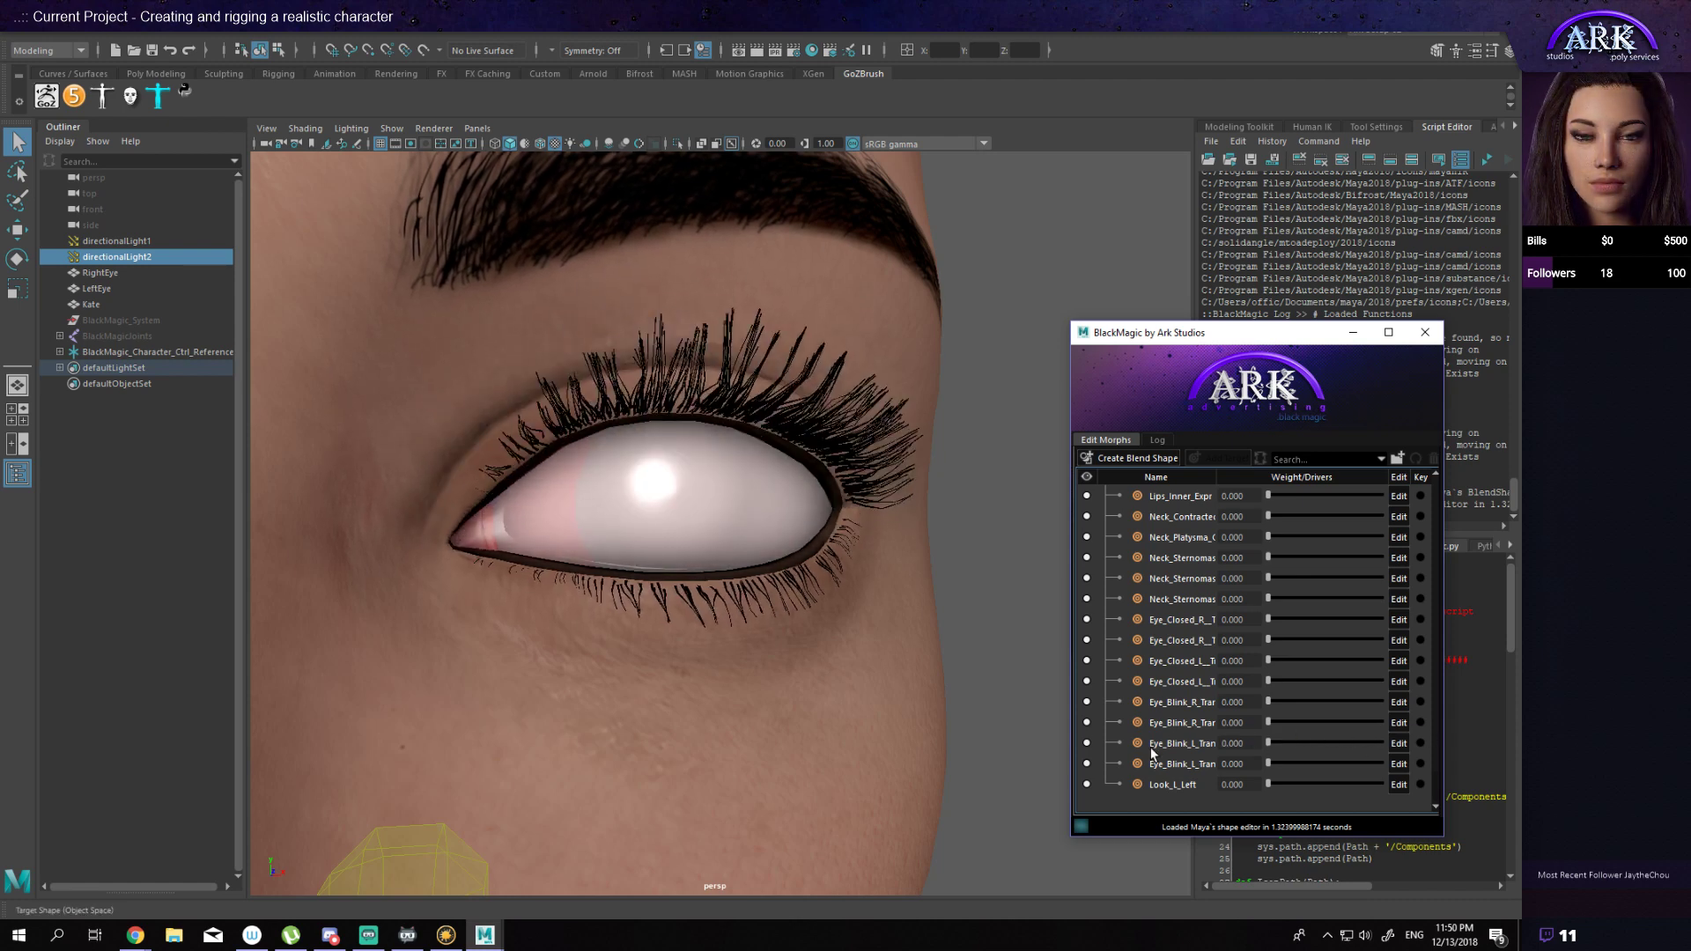
{"action": "left_click_drag", "start_coordinate": [649, 567], "coordinate": [652, 563], "text": "alt"}
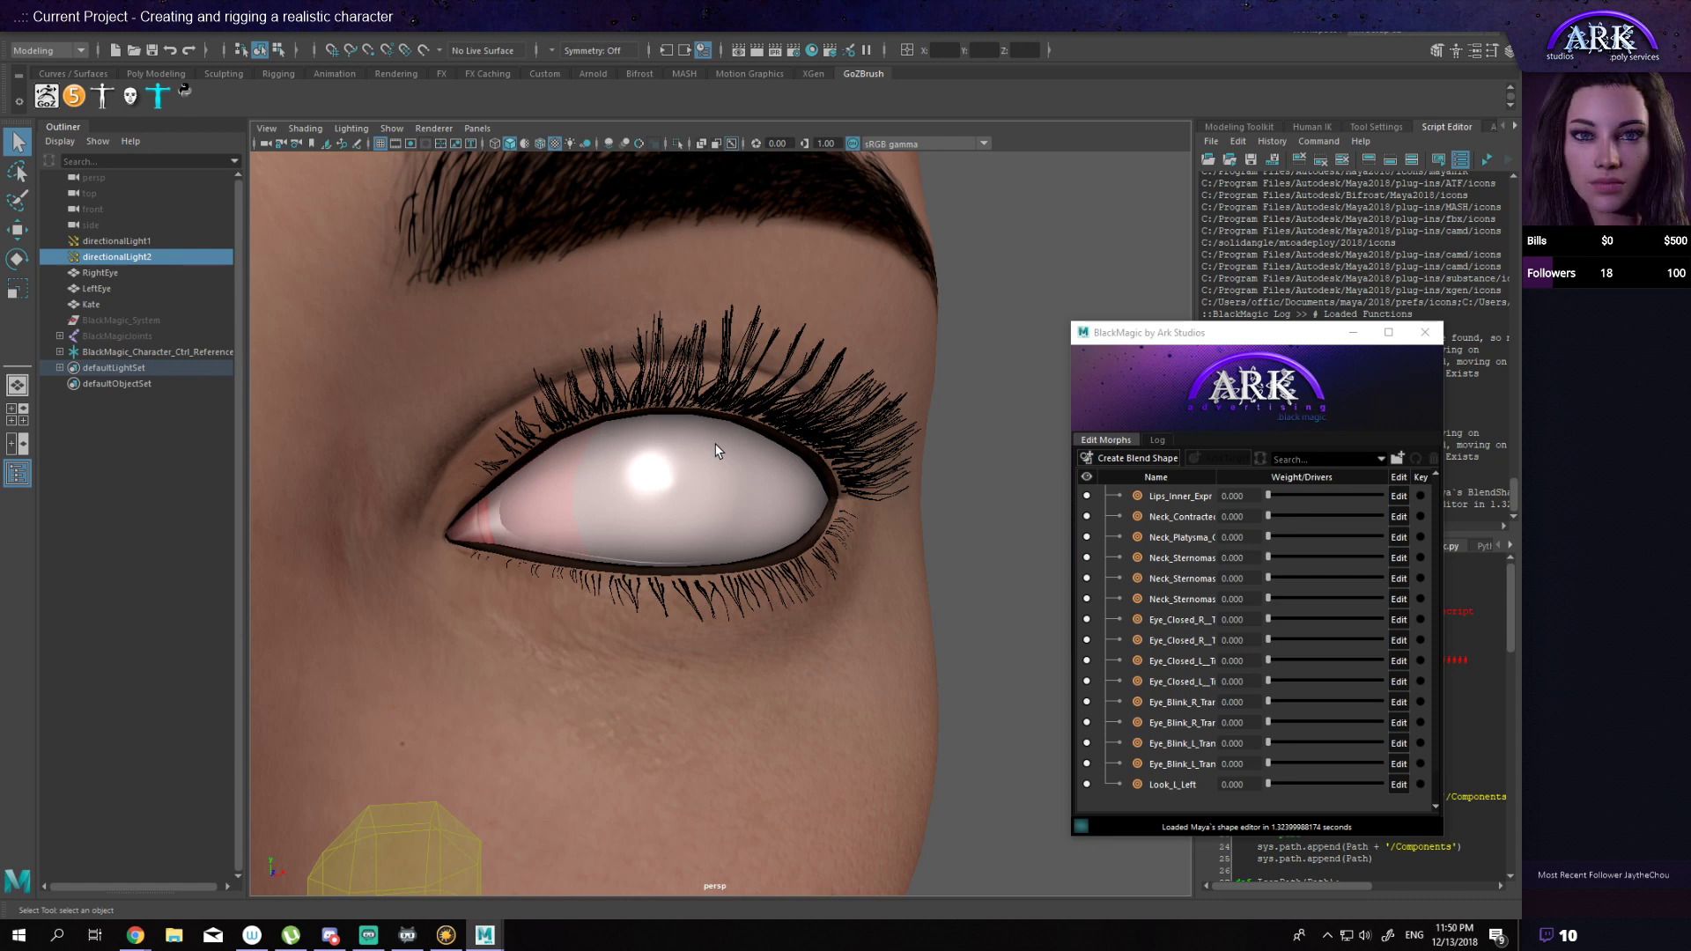
{"action": "key", "text": "w"}
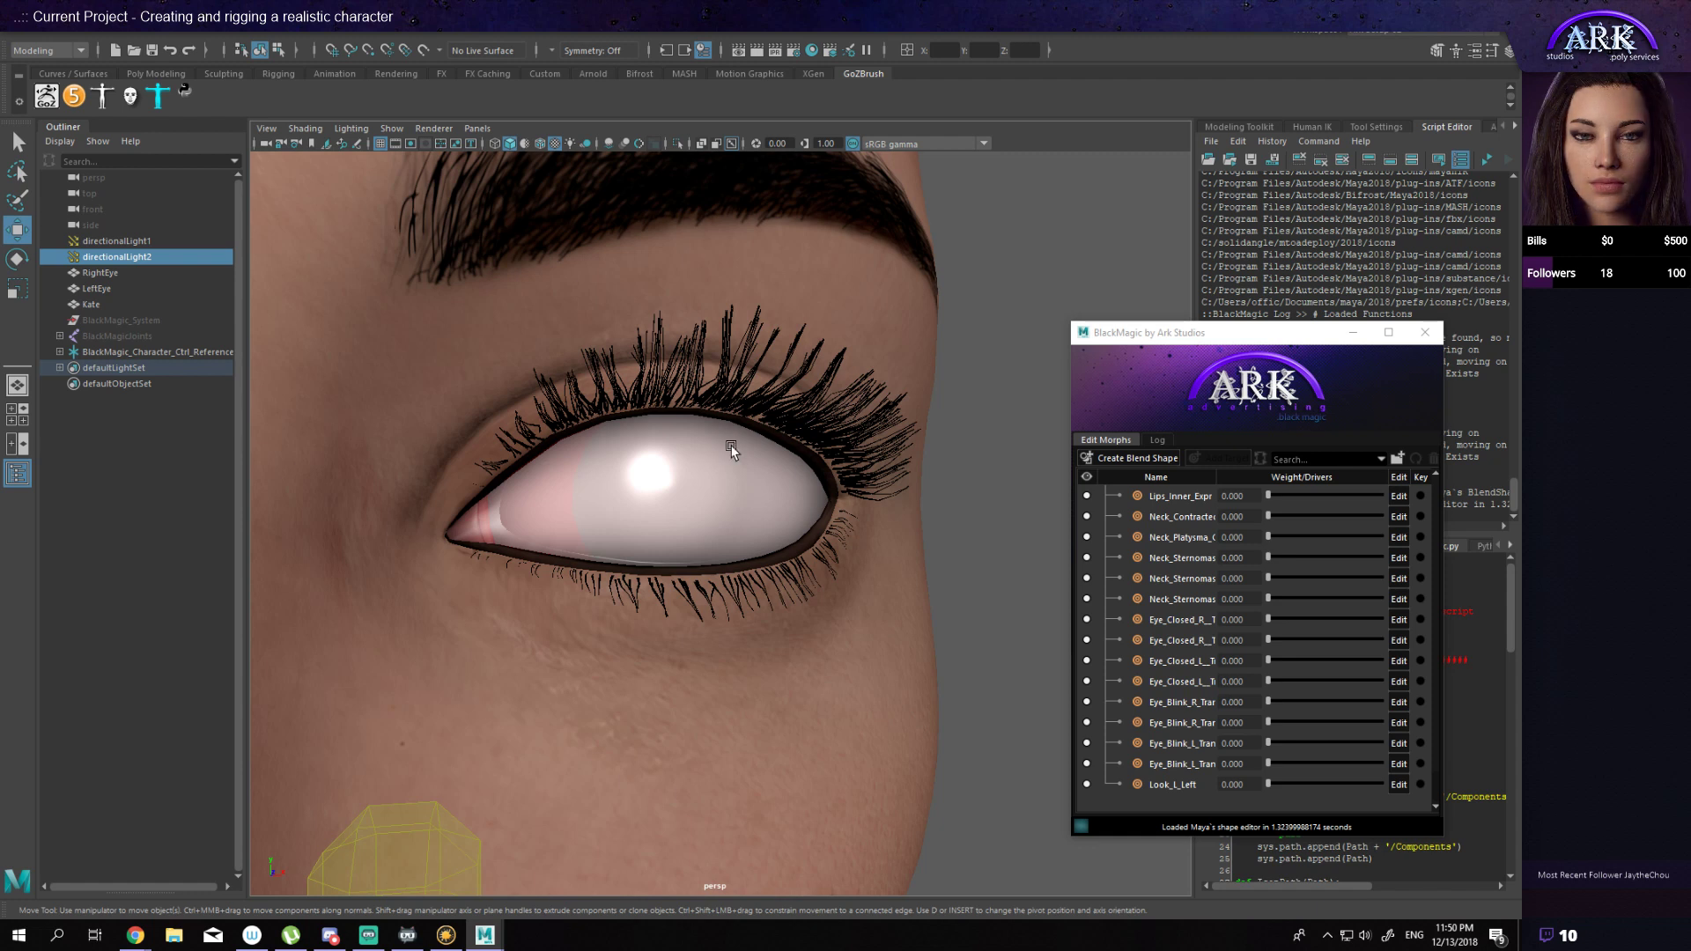
{"action": "key", "text": "q"}
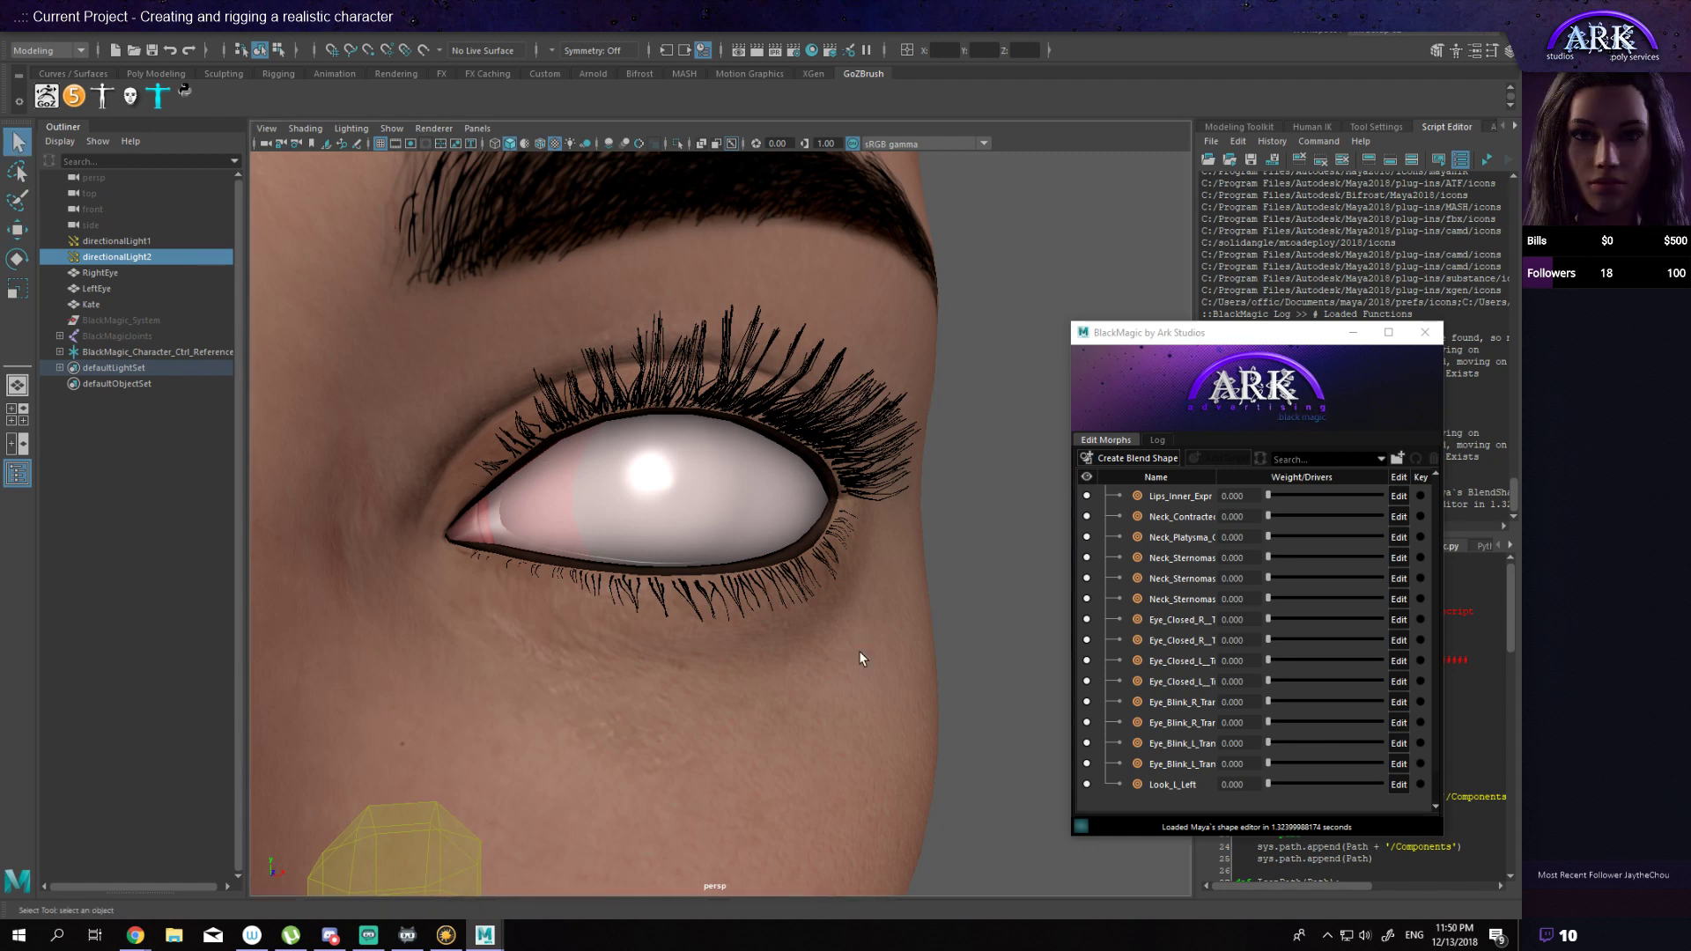
{"action": "key", "text": "w"}
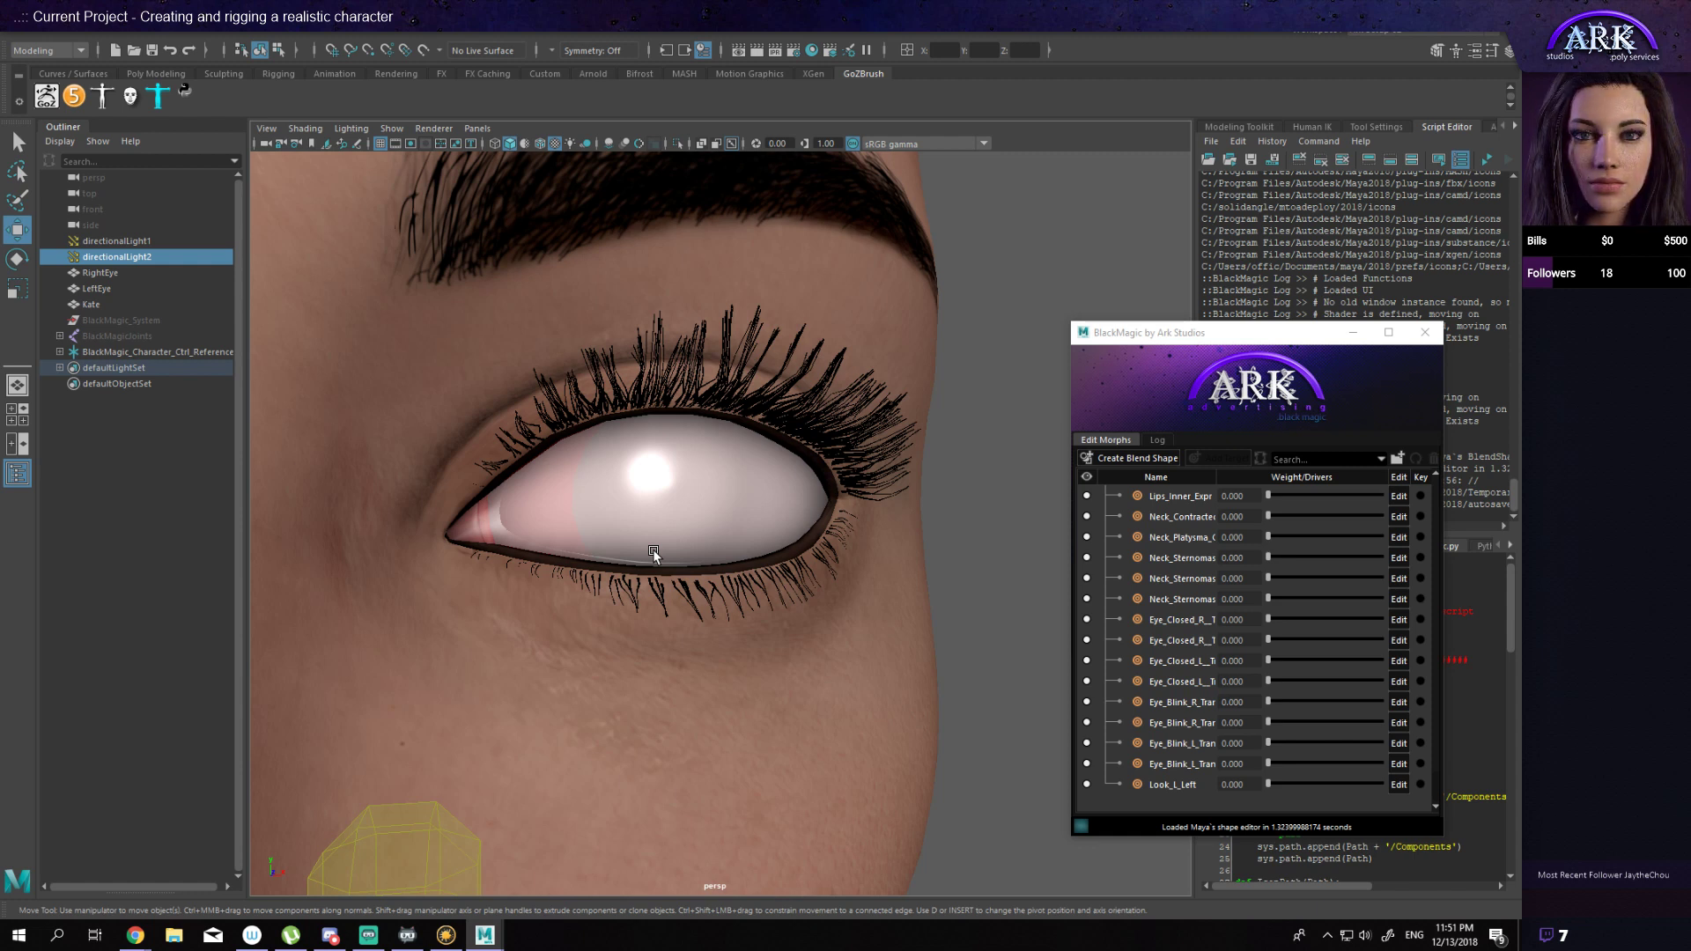
{"action": "key", "text": "q"}
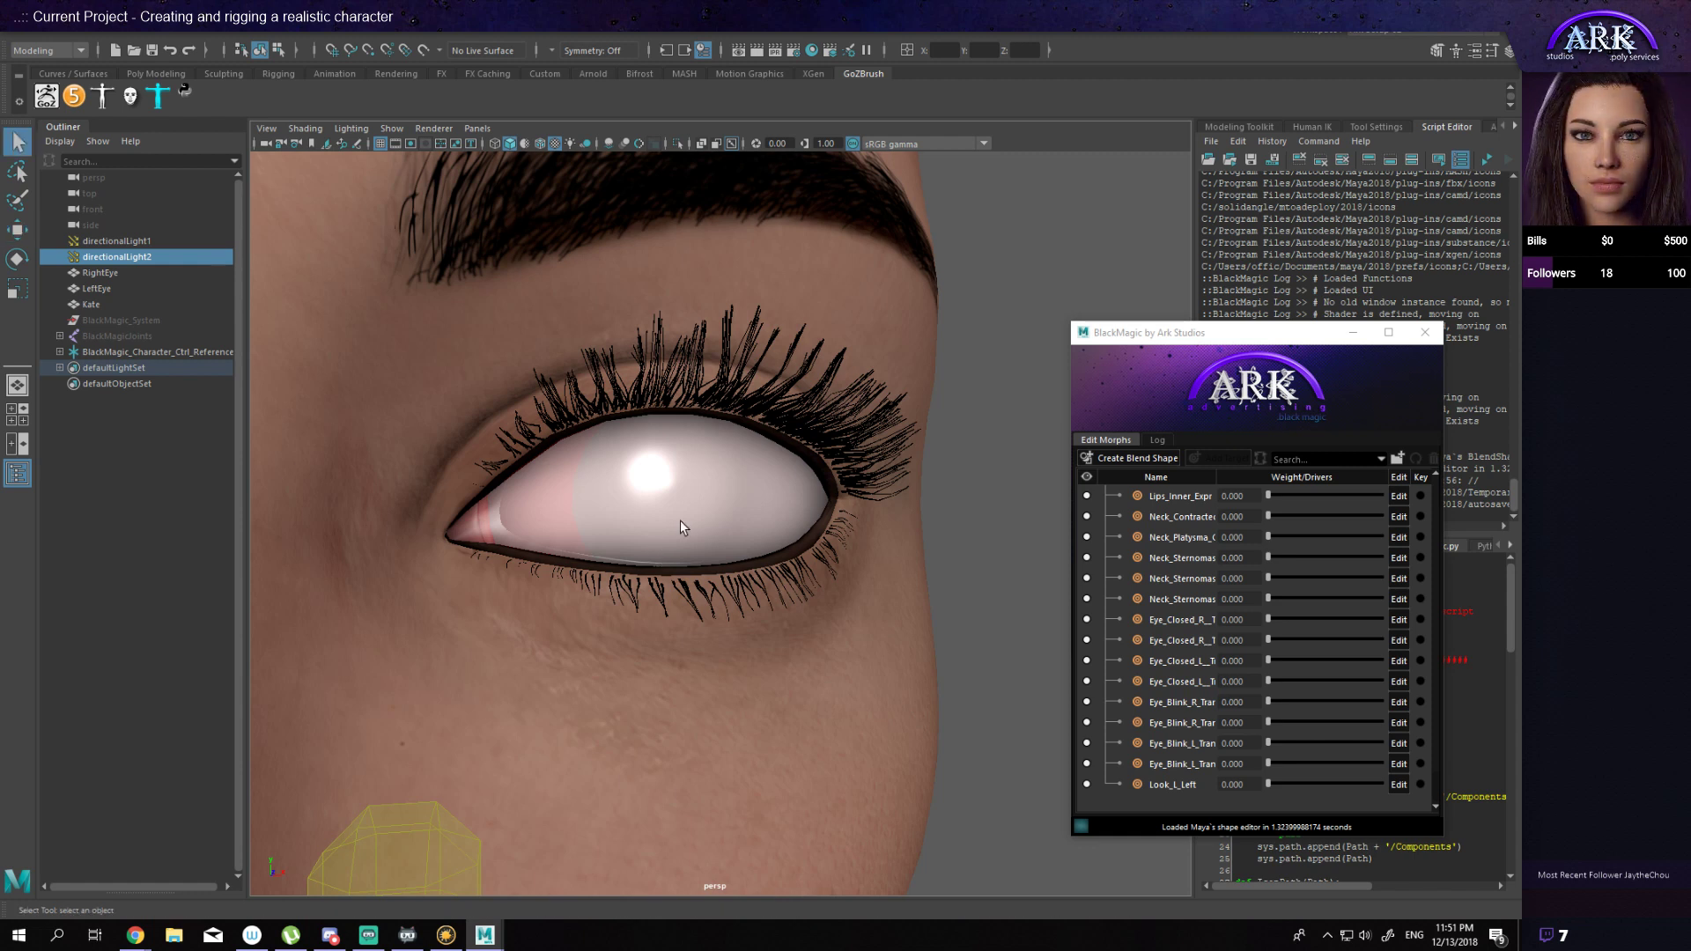
Step: Preview the left eye's blink on Kate with the first Eye_Blink_L_Tran weight at 1, and return both left blink weights to 0
{"action": "left_click", "coordinate": [678, 520]}
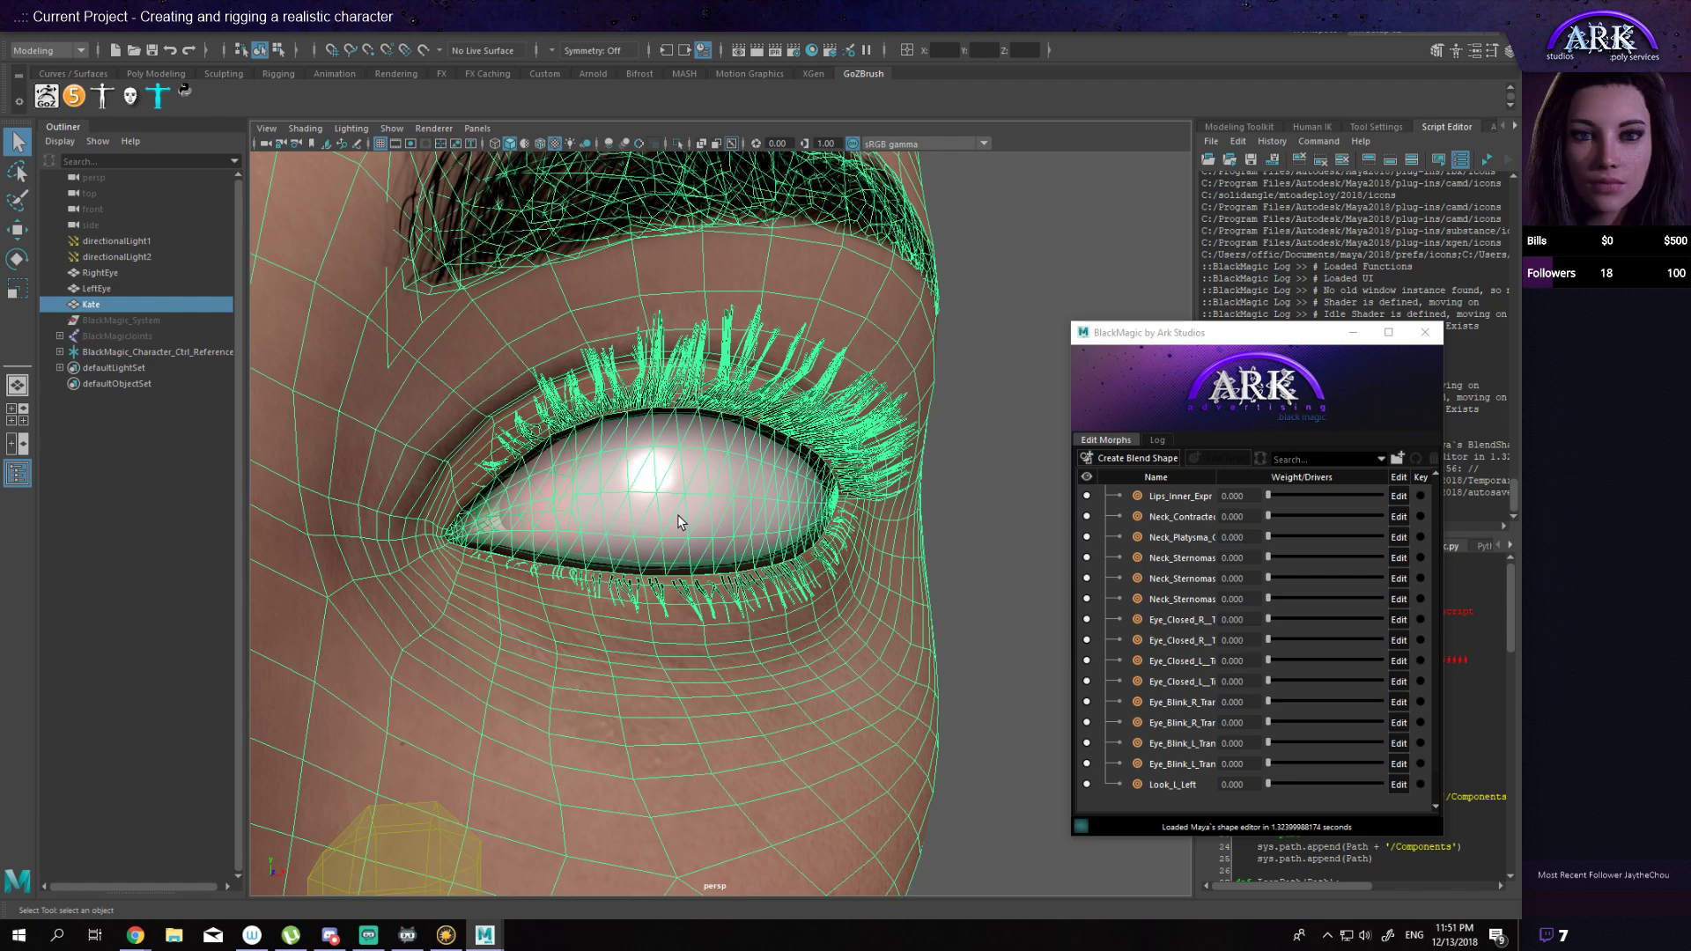
{"action": "key", "text": "w"}
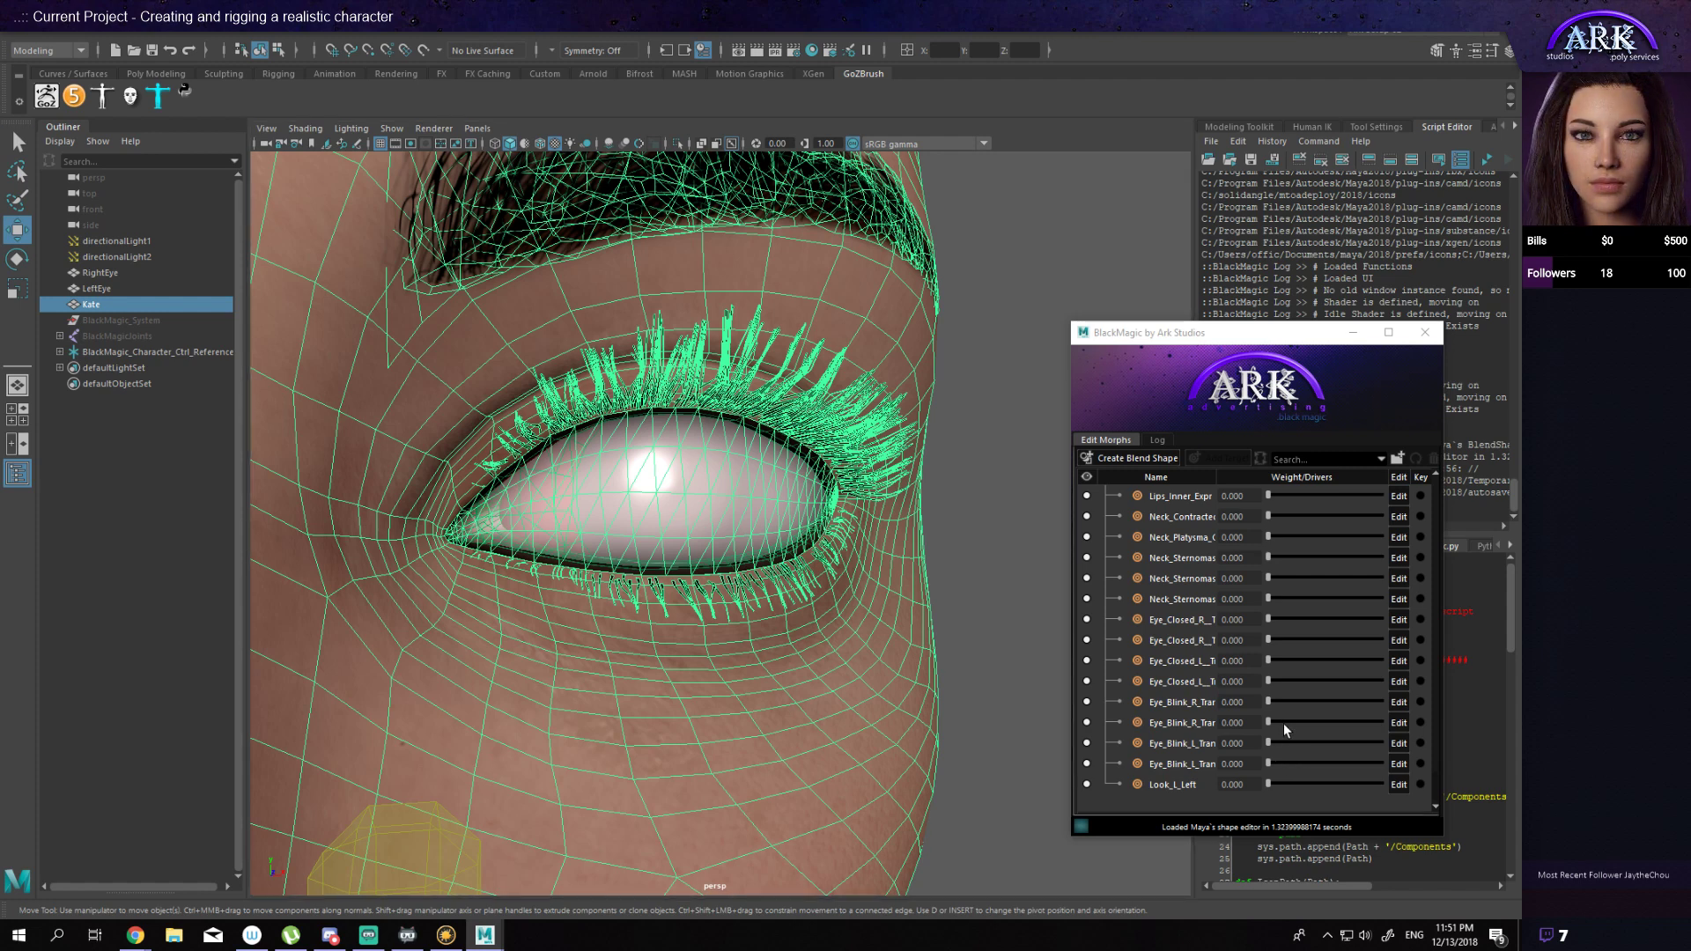
{"action": "left_click_drag", "start_coordinate": [1268, 742], "coordinate": [1385, 748]}
{"action": "key", "text": "q"}
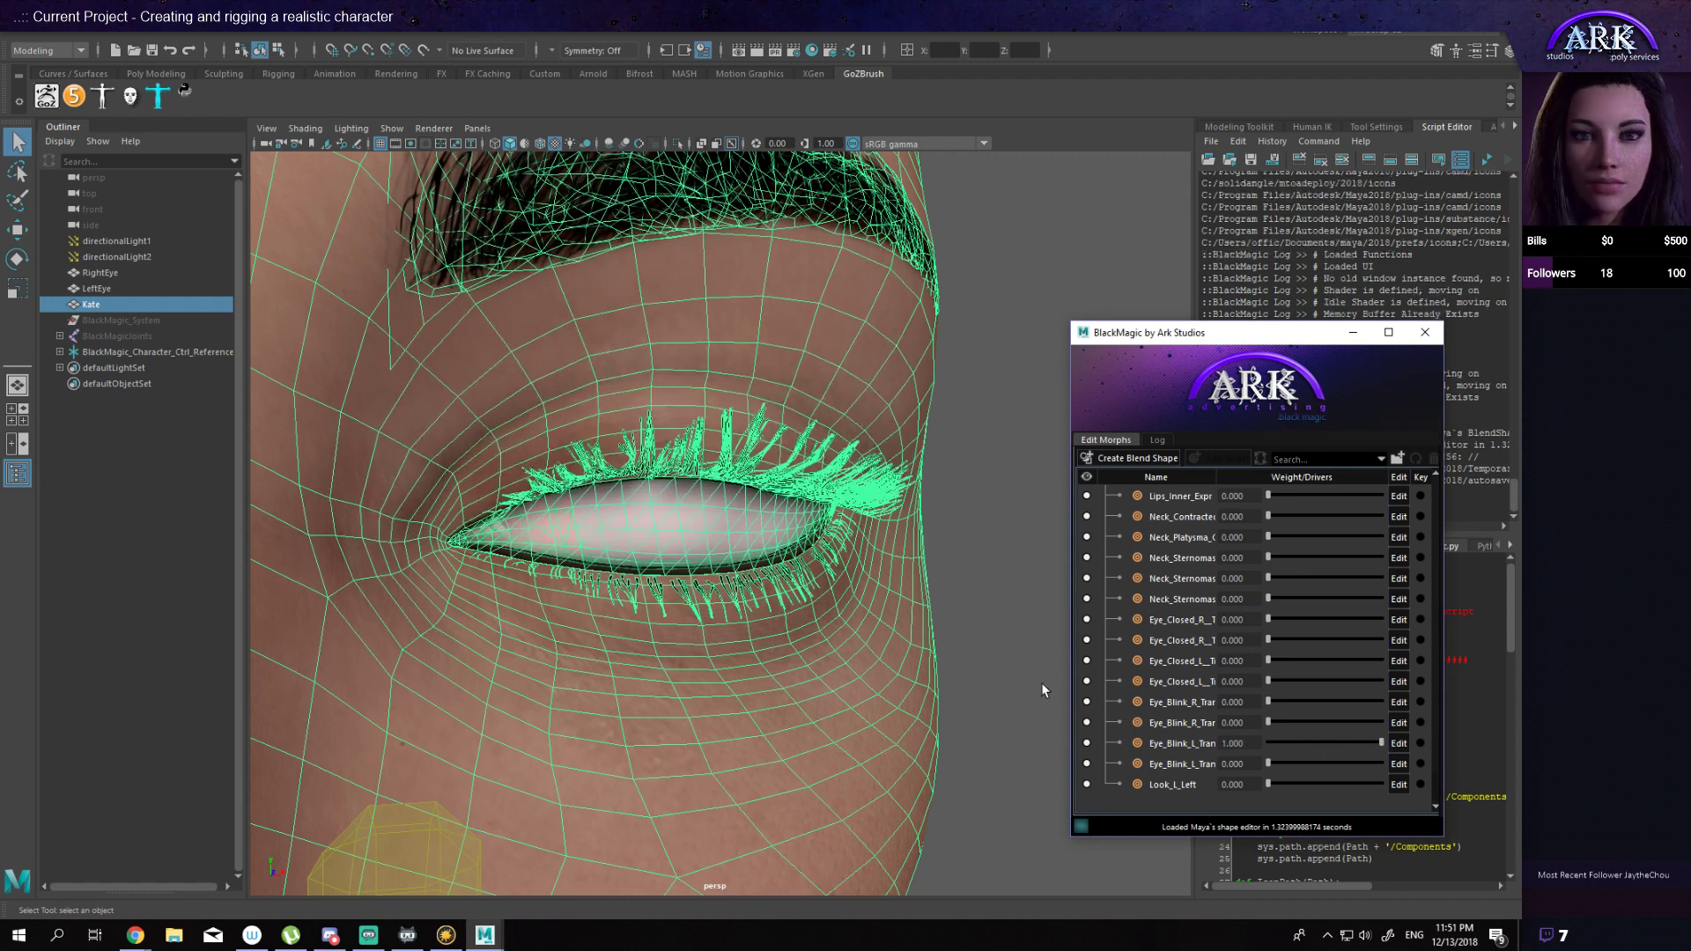
{"action": "left_click", "coordinate": [1050, 709]}
{"action": "left_click_drag", "start_coordinate": [1272, 764], "coordinate": [1226, 770]}
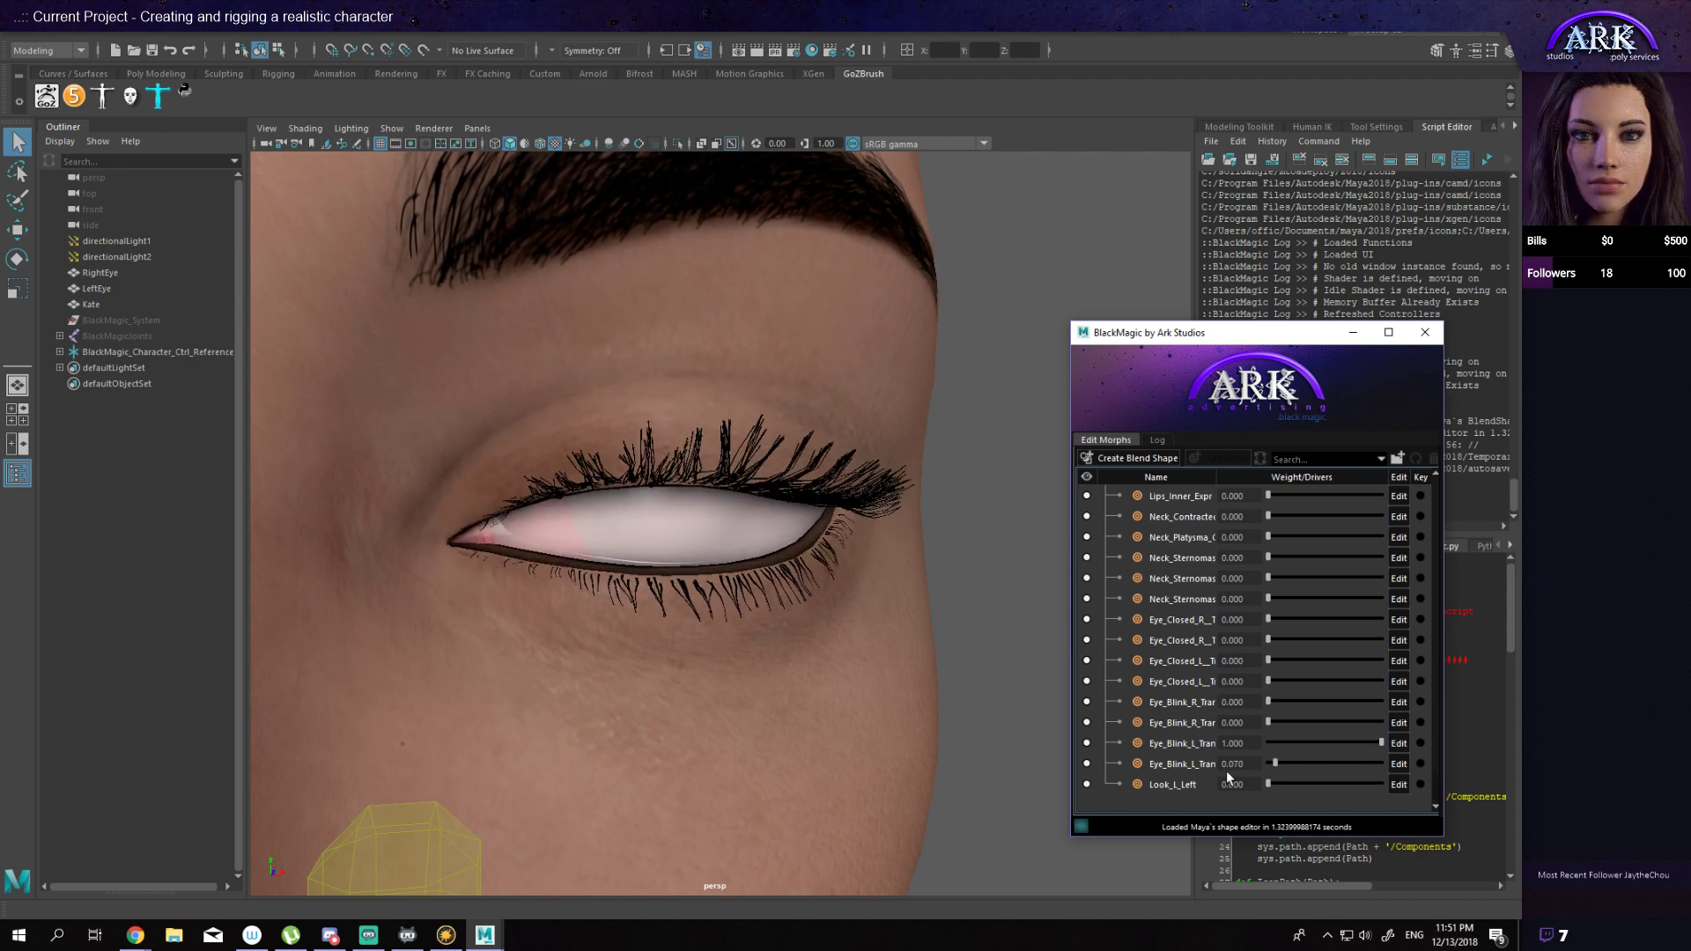
{"action": "left_click_drag", "start_coordinate": [1354, 747], "coordinate": [1238, 750]}
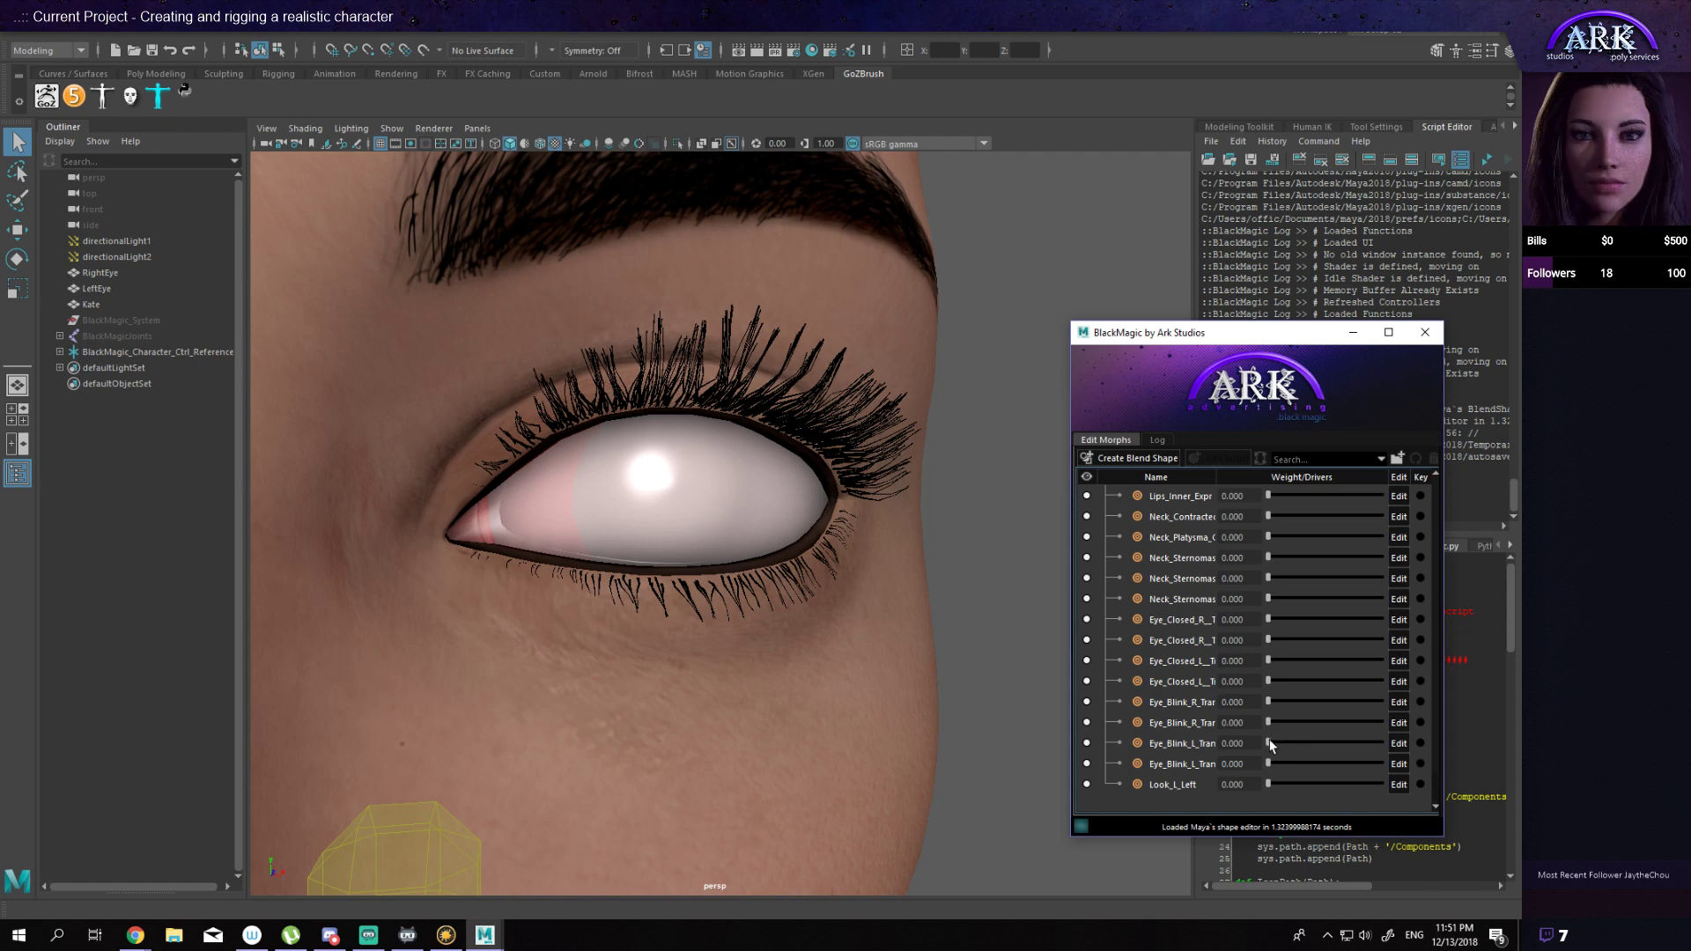
{"action": "left_click", "coordinate": [688, 506]}
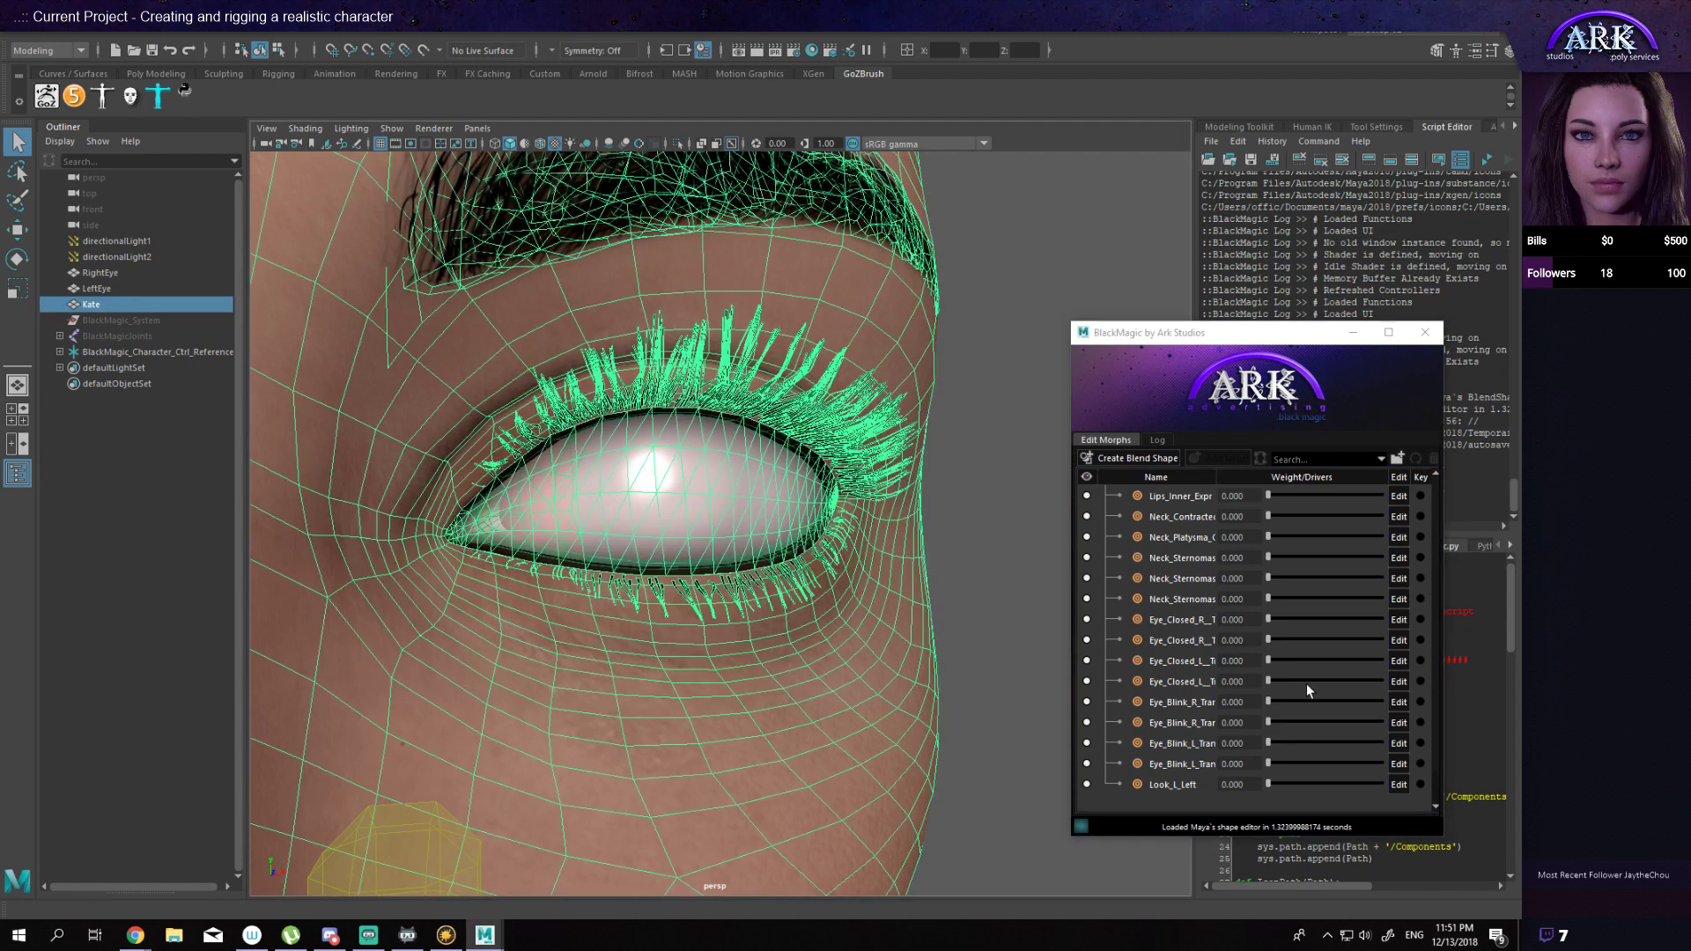
{"action": "key", "text": "w"}
{"action": "key", "text": "q"}
{"action": "key", "text": "w"}
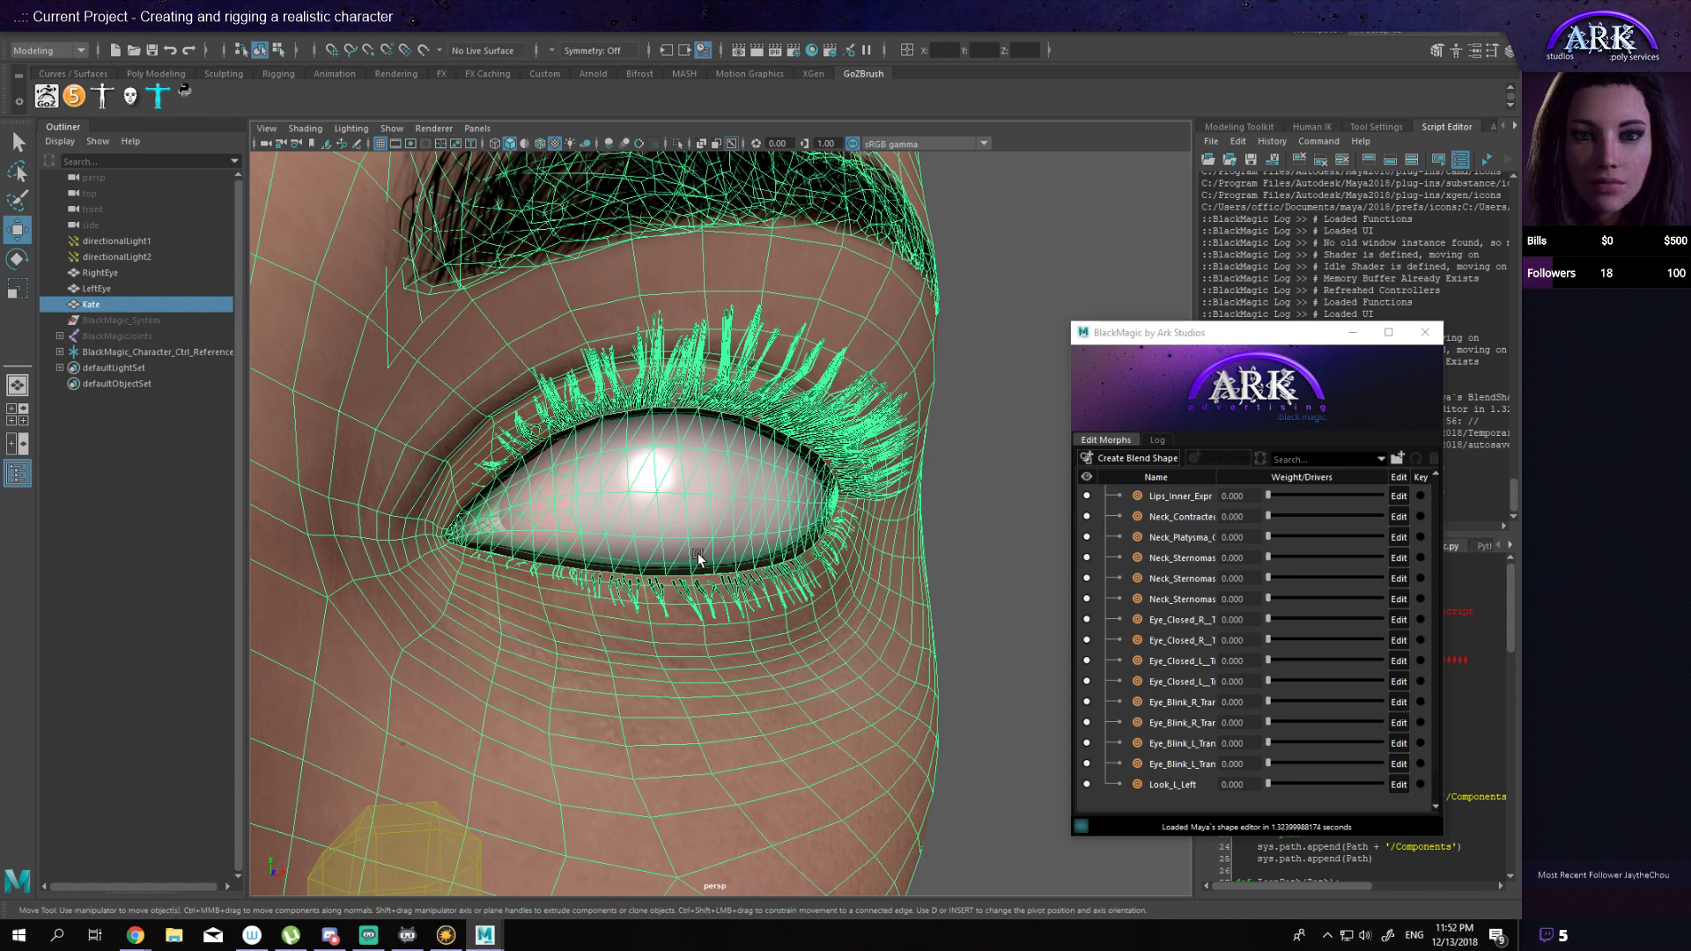
{"action": "key", "text": "q"}
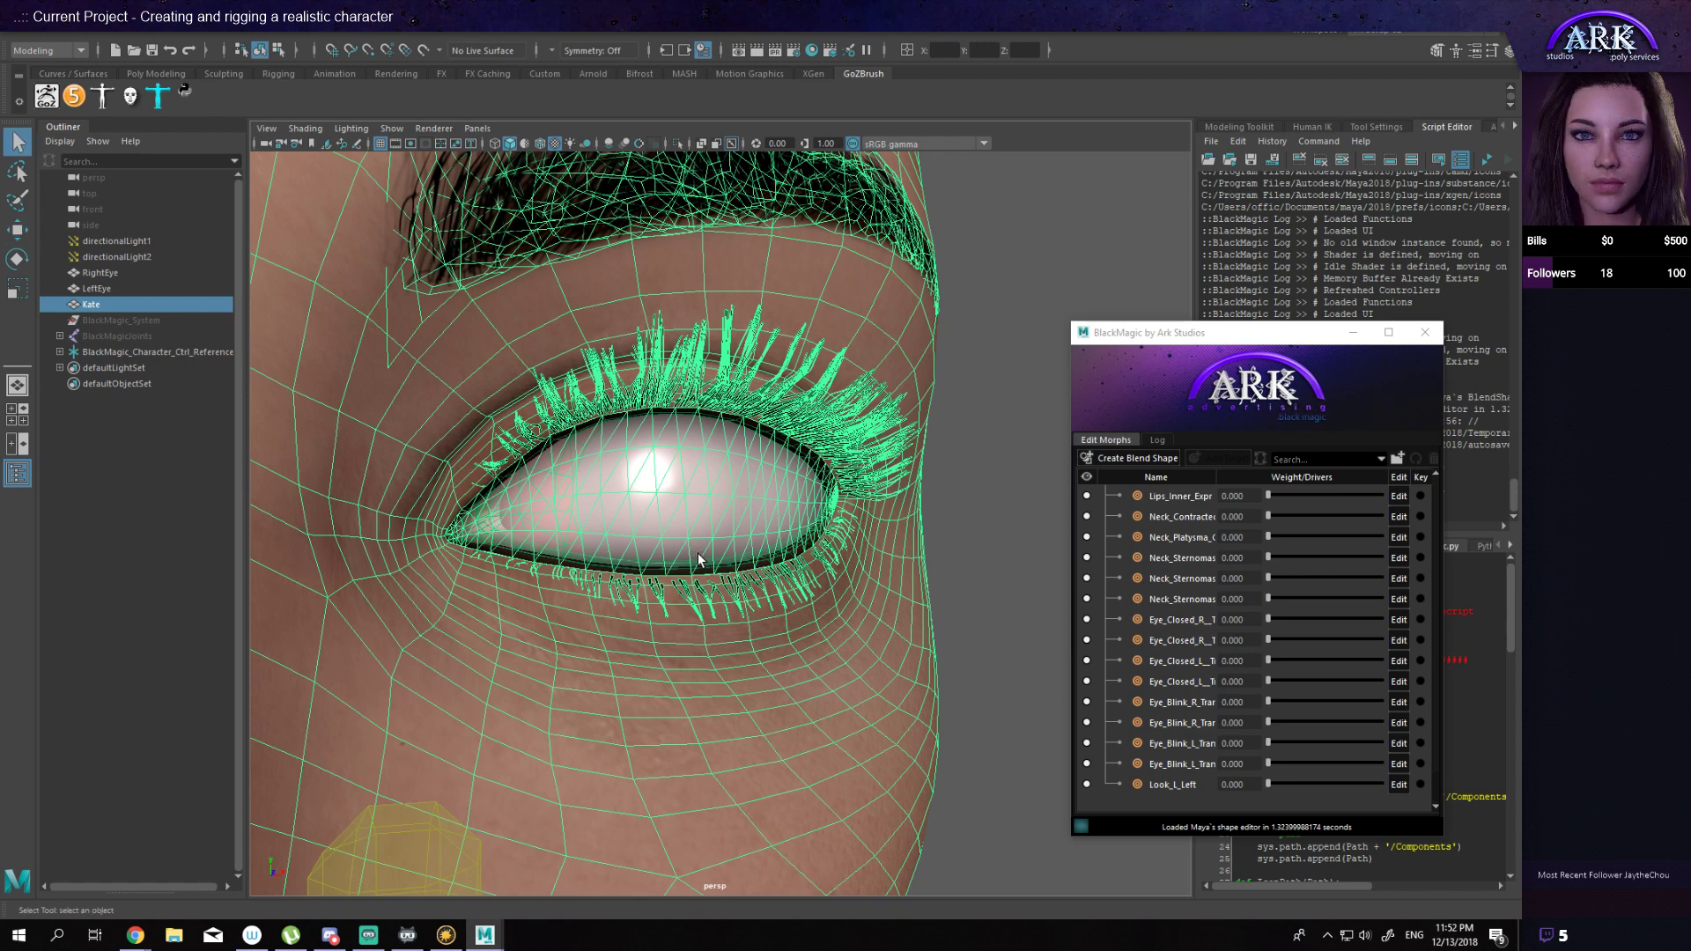
{"action": "key", "text": "w"}
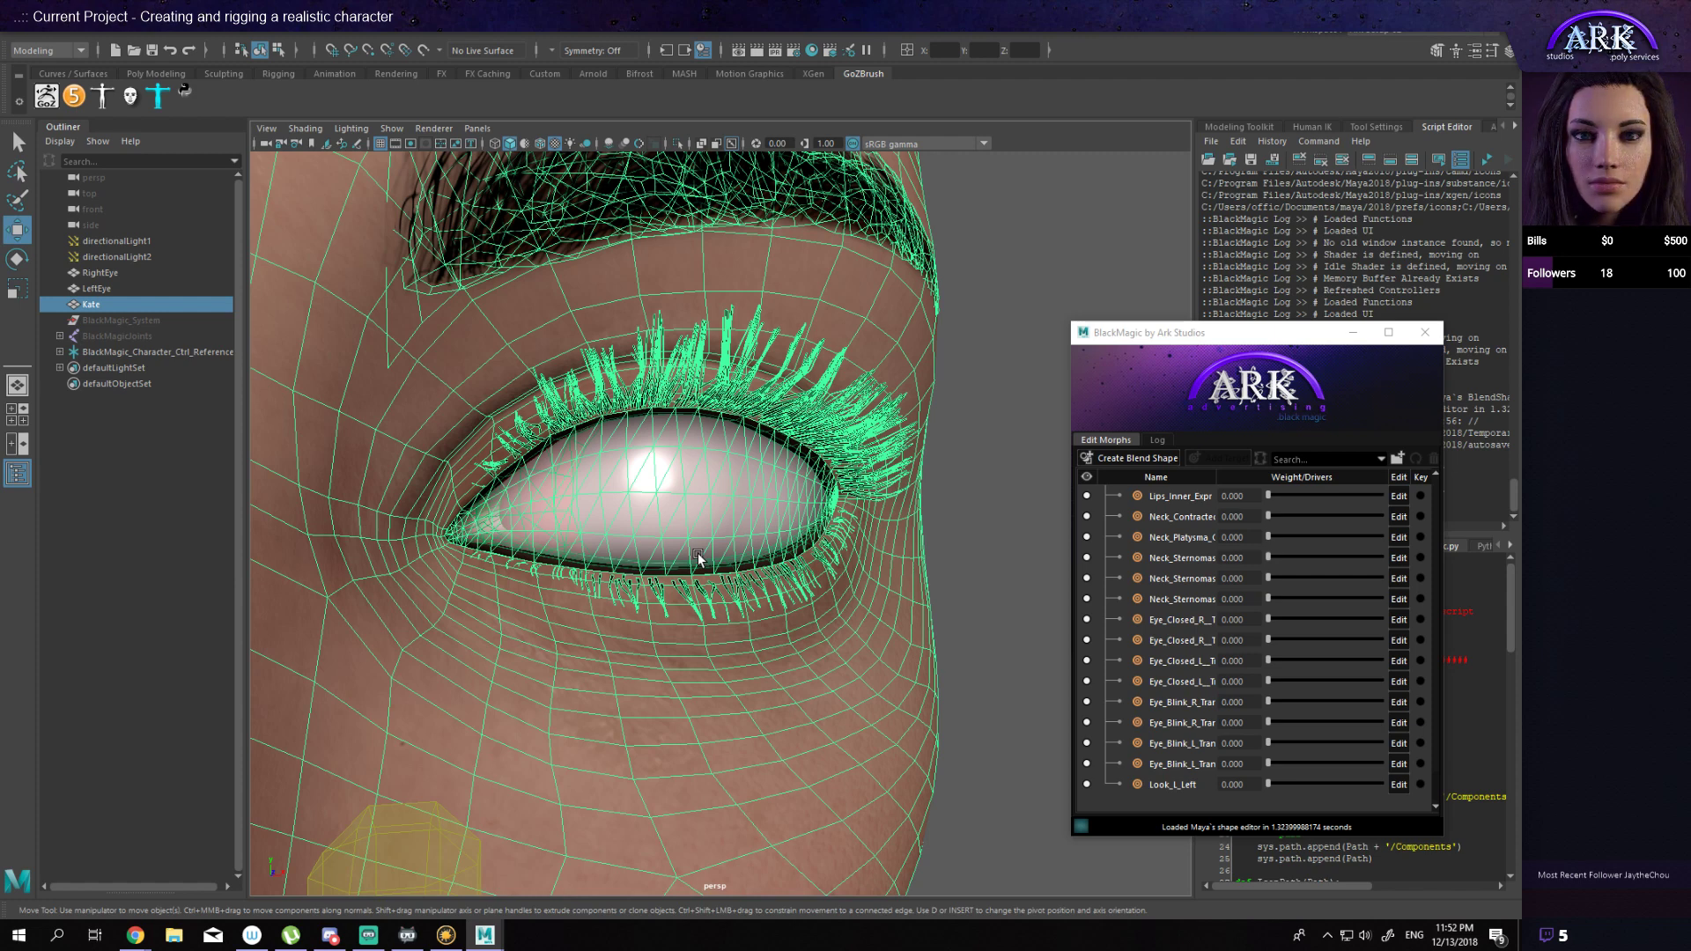
{"action": "key", "text": "q"}
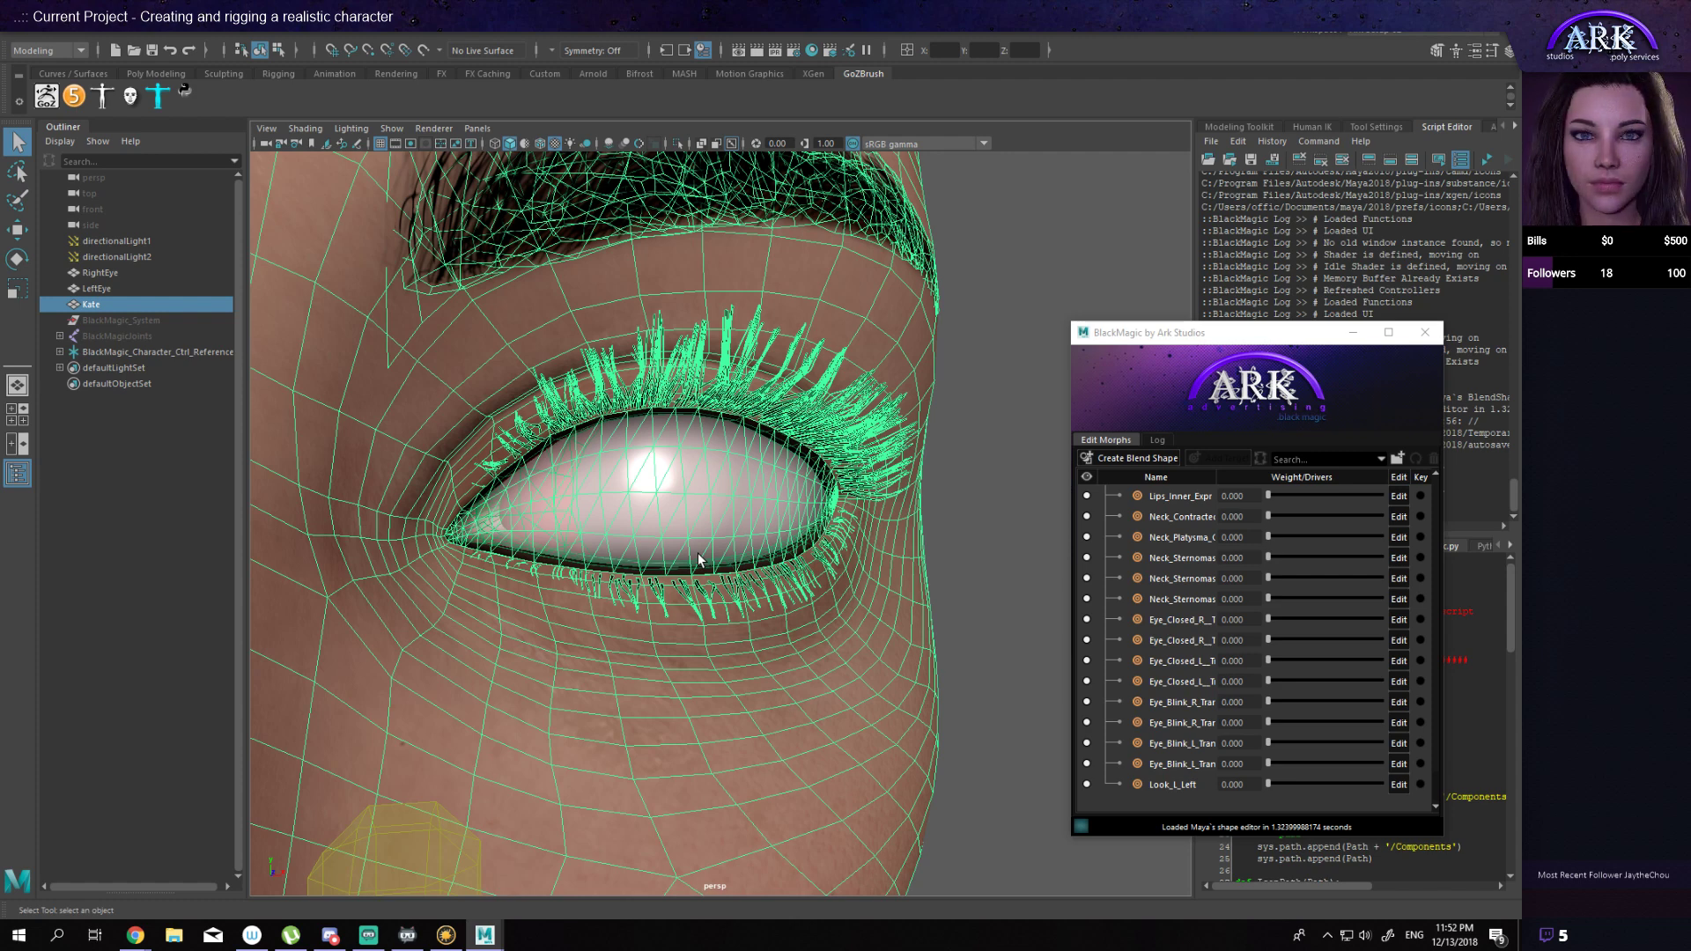
{"action": "key", "text": "w"}
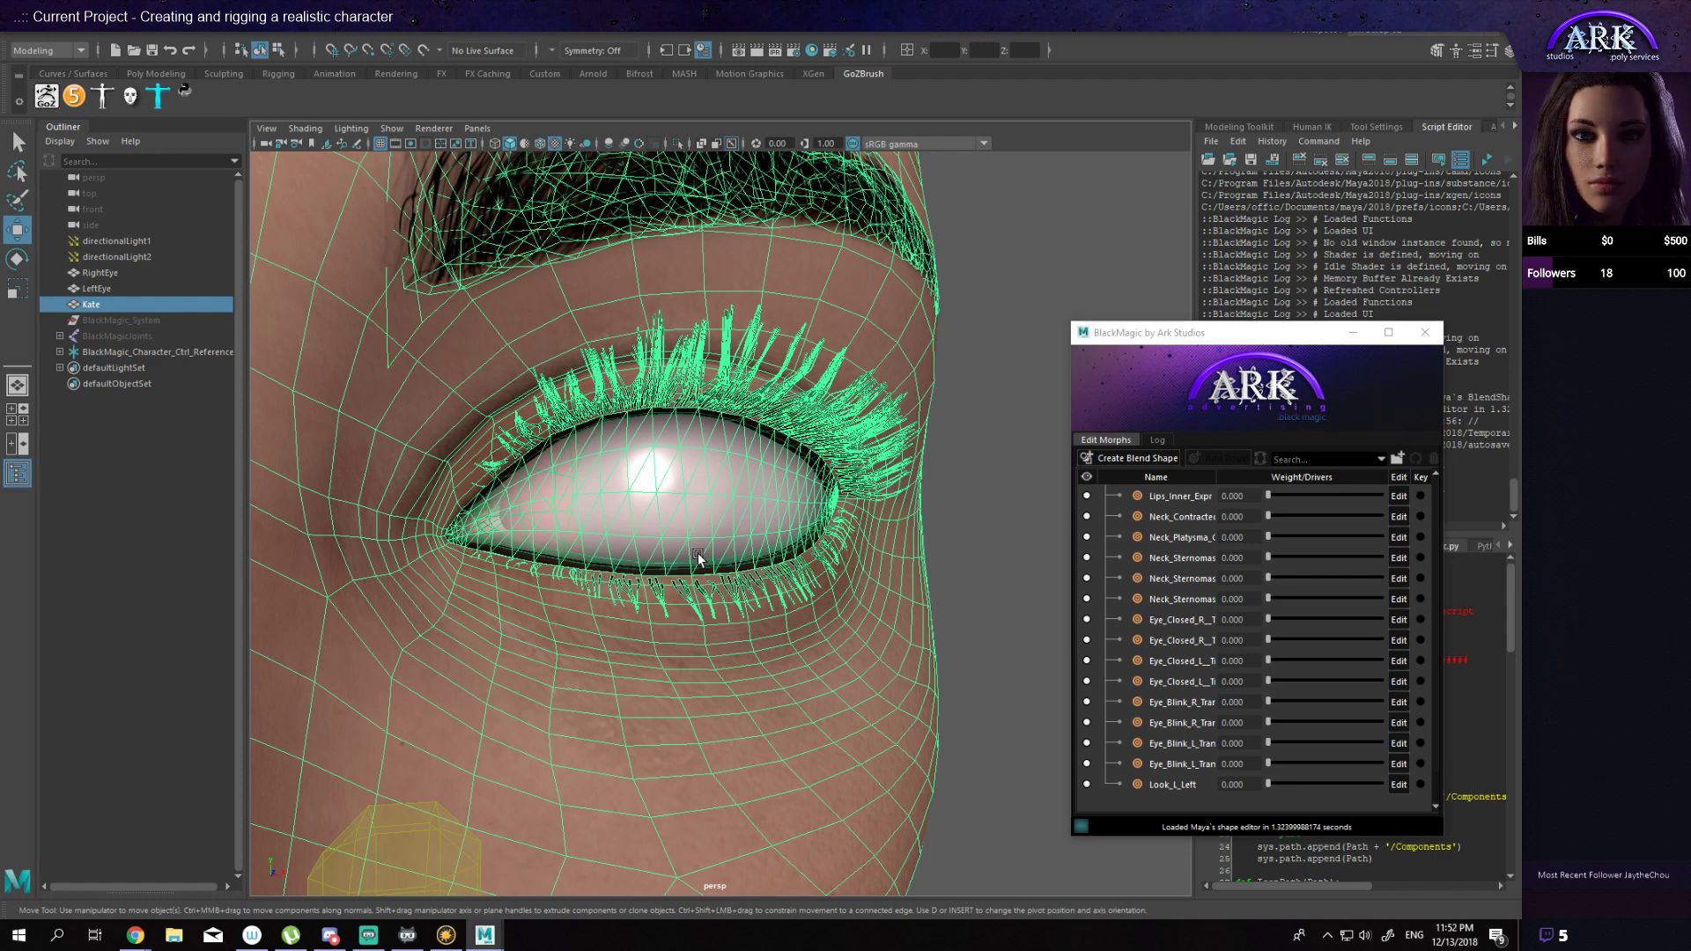
{"action": "key", "text": "q"}
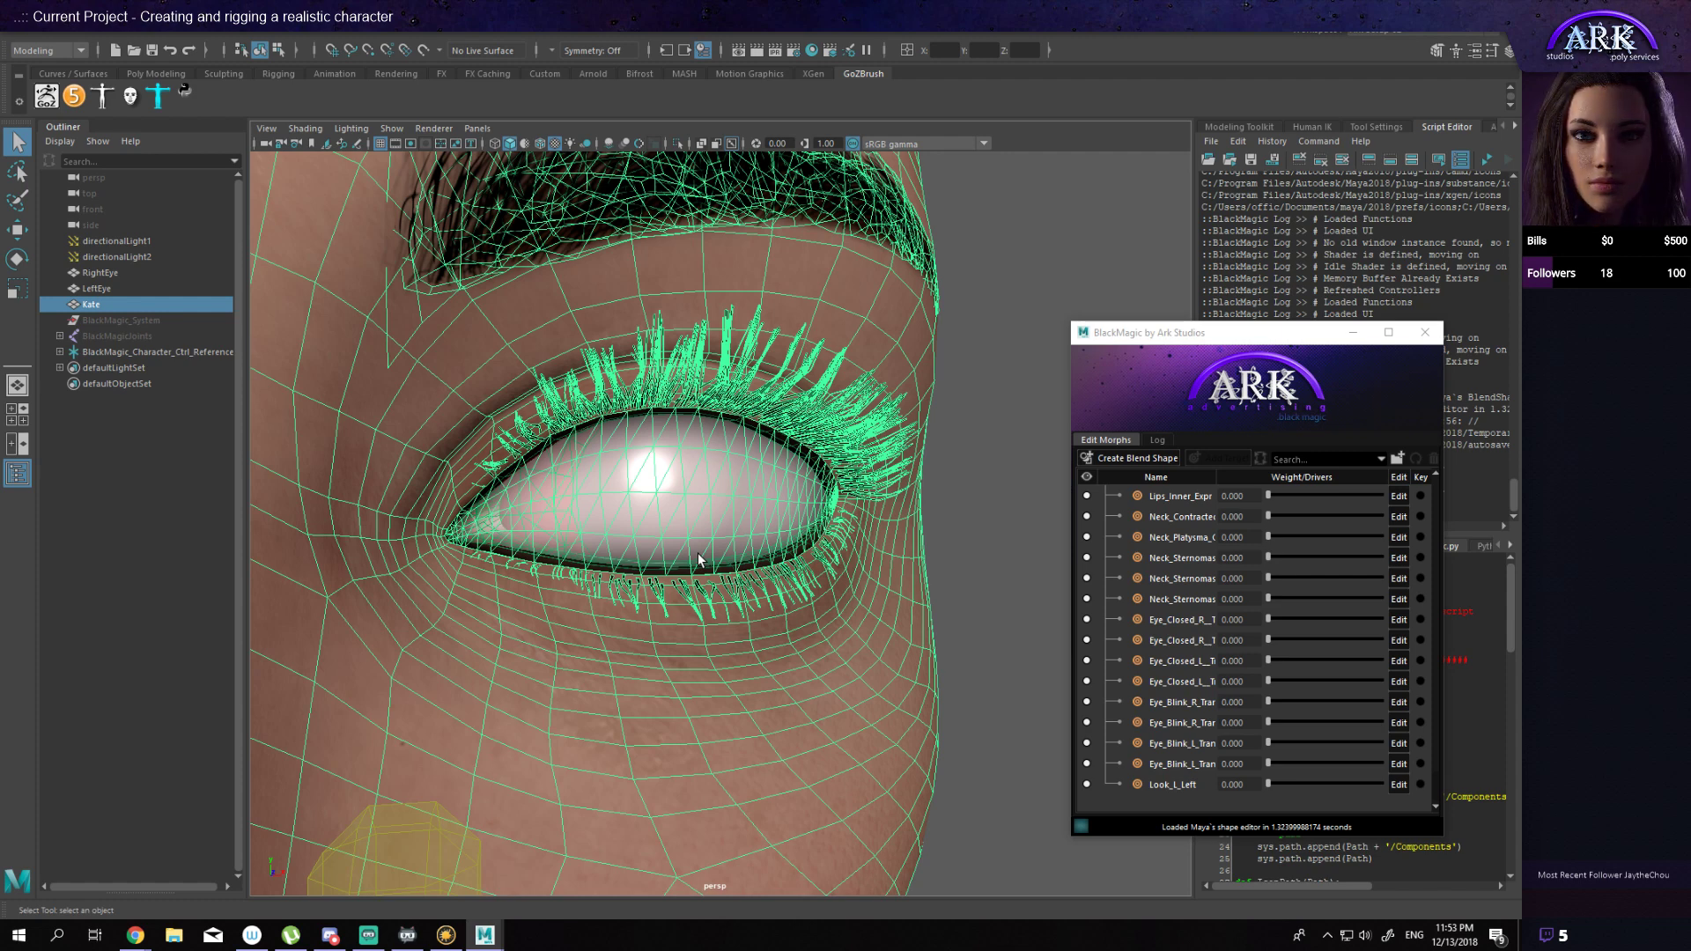
{"action": "key", "text": "w"}
{"action": "key", "text": "q"}
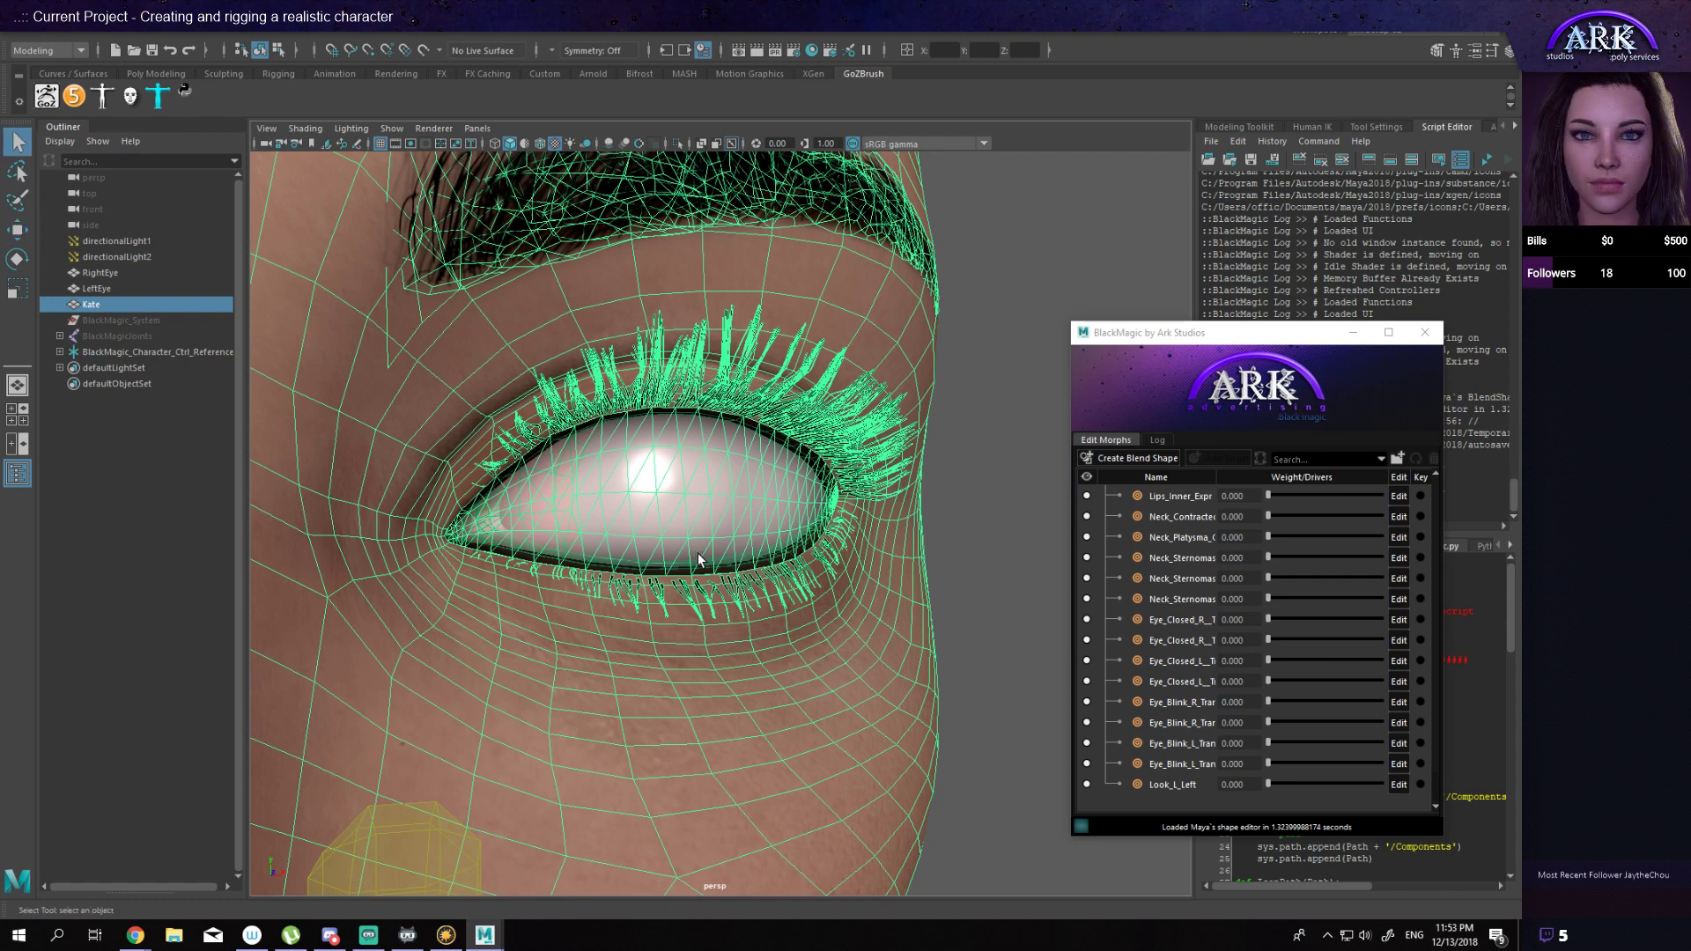
{"action": "key", "text": "w"}
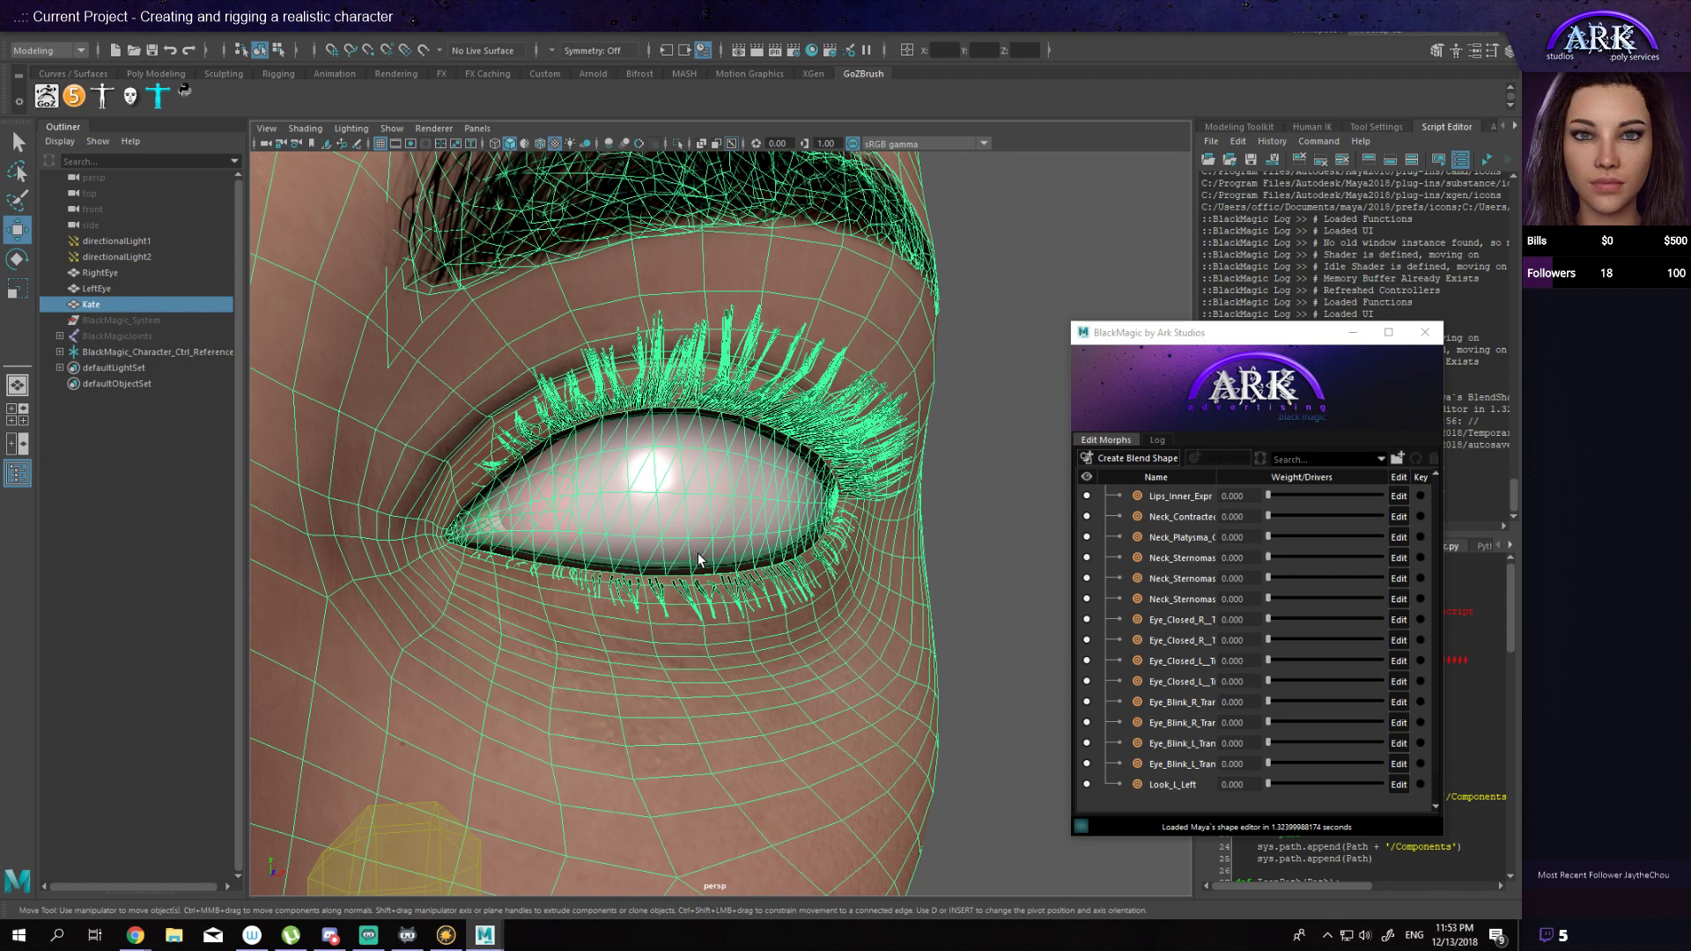
{"action": "key", "text": "q"}
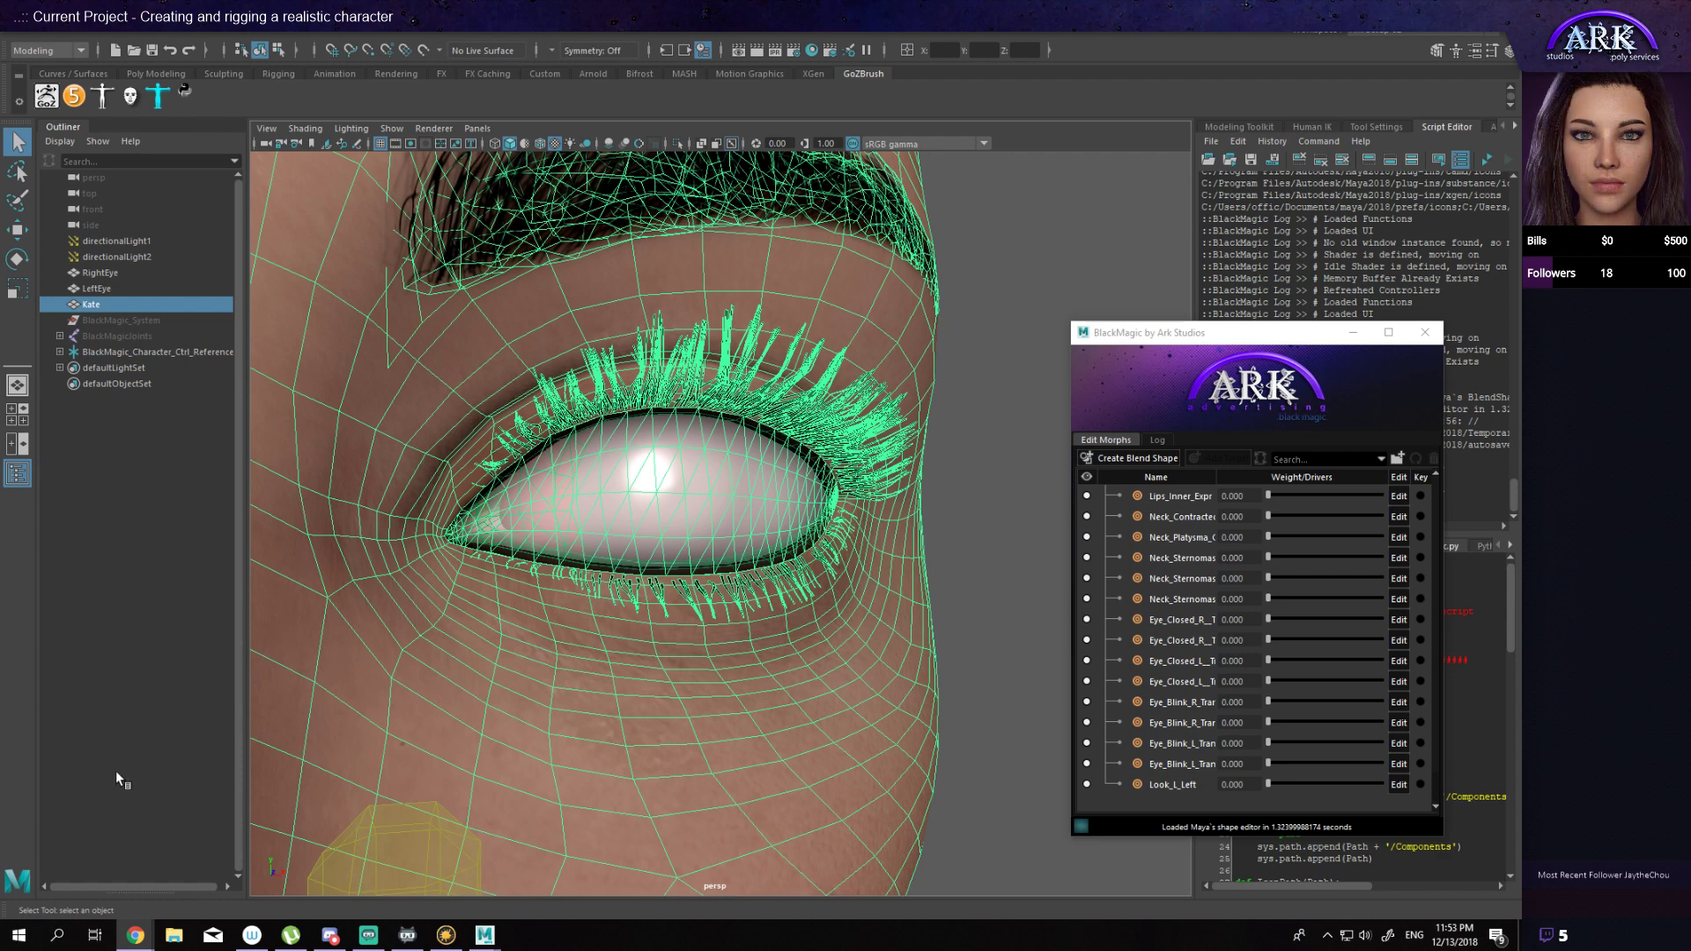
{"action": "key", "text": "w"}
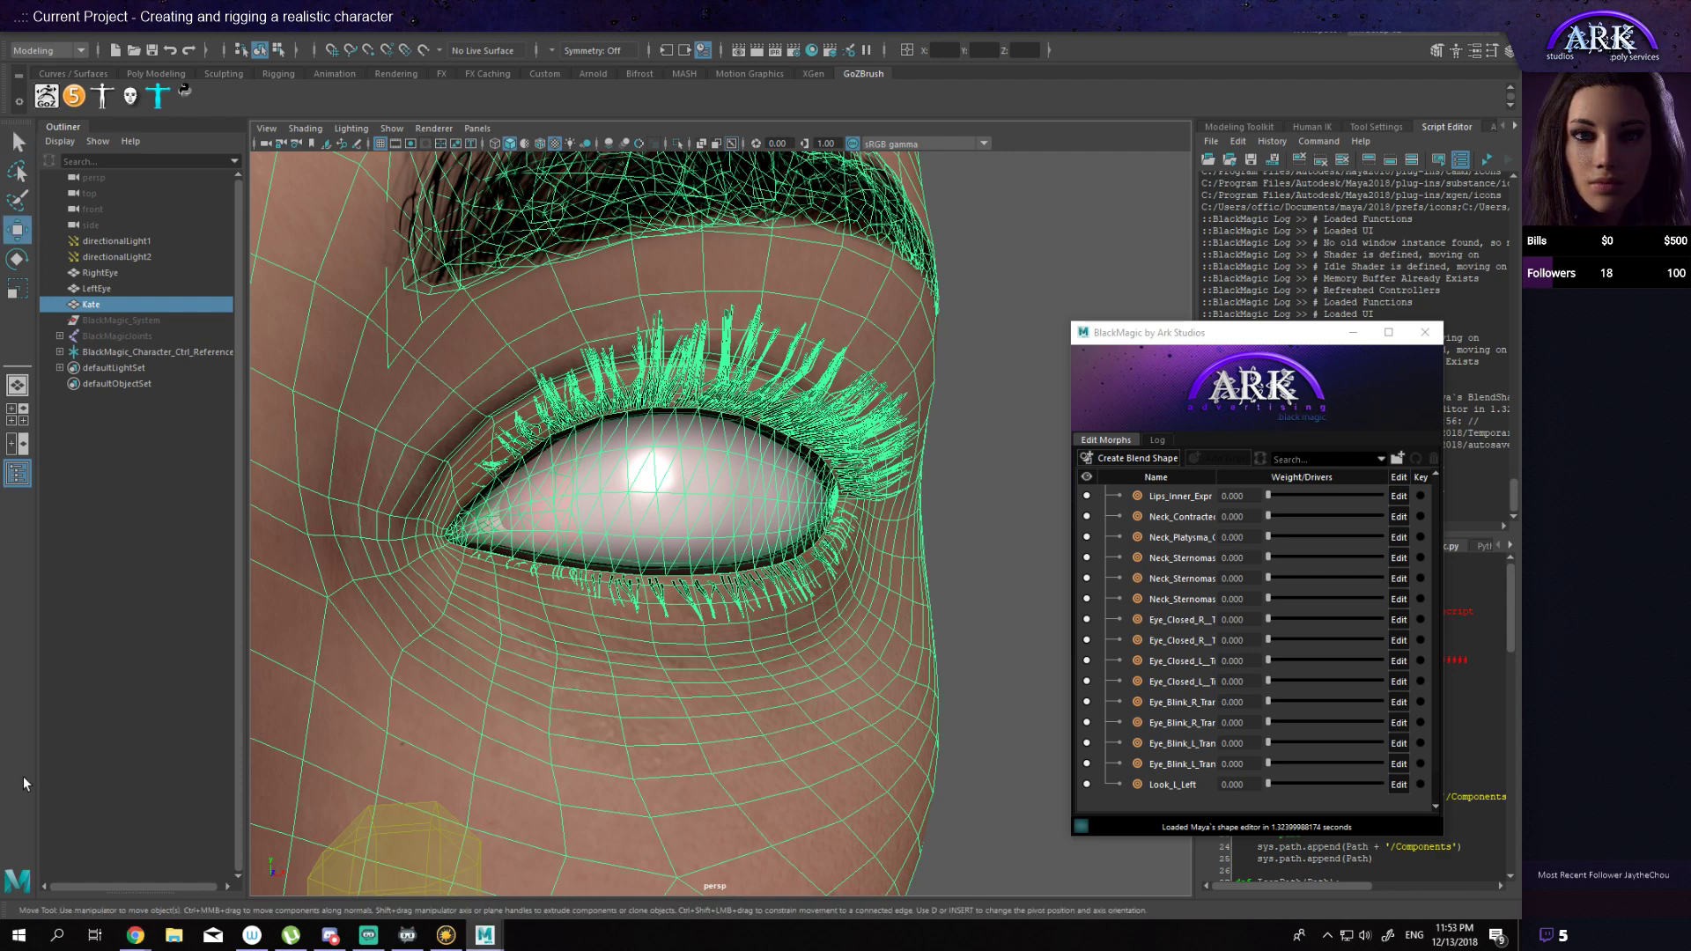
{"action": "key", "text": "q"}
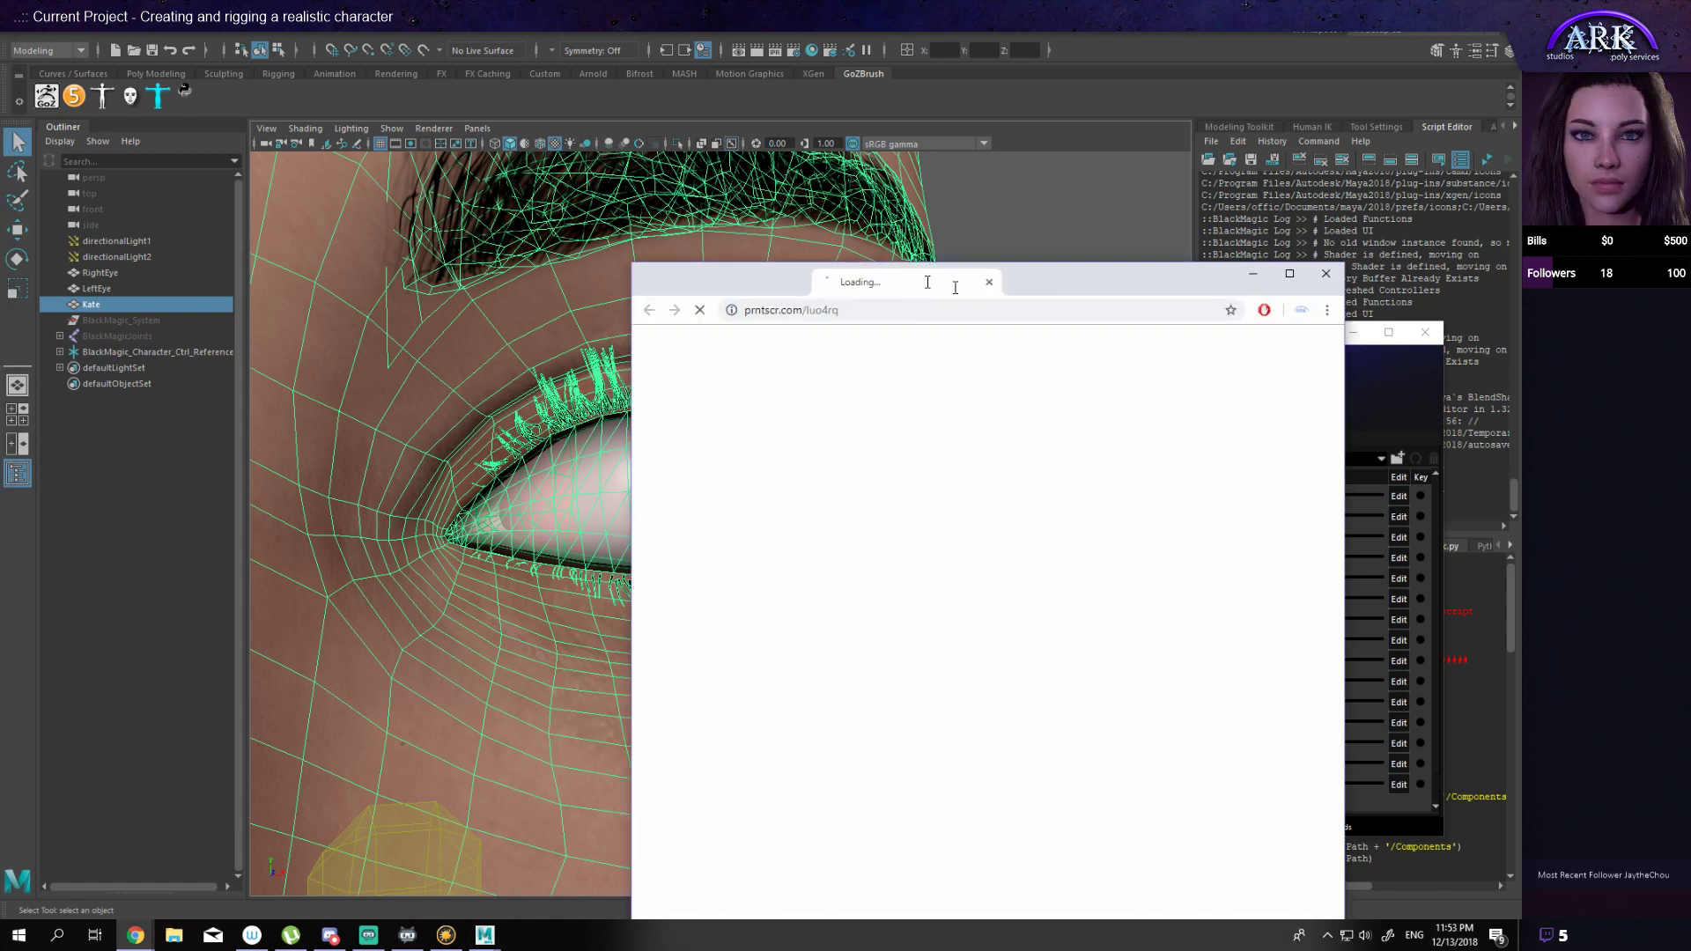
Step: View the shared eye comparison screenshot full size and open the DigitalHuman project from the Epic Games Launcher library
{"action": "left_click_drag", "start_coordinate": [954, 286], "coordinate": [839, 253]}
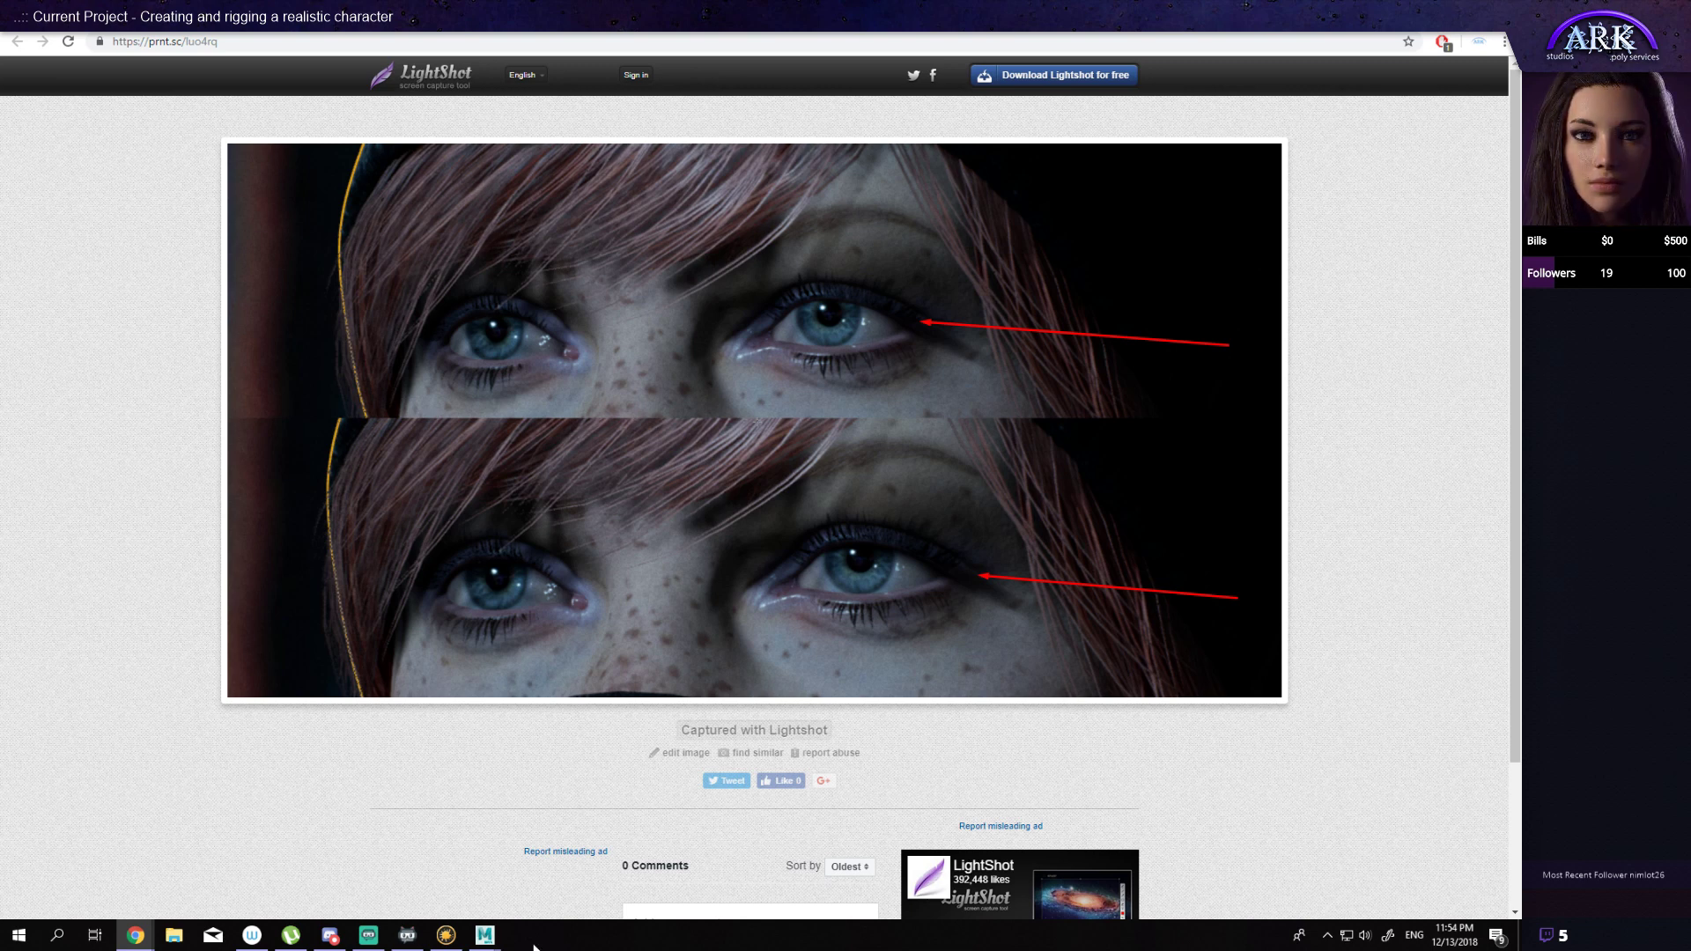
{"action": "key", "text": "super"}
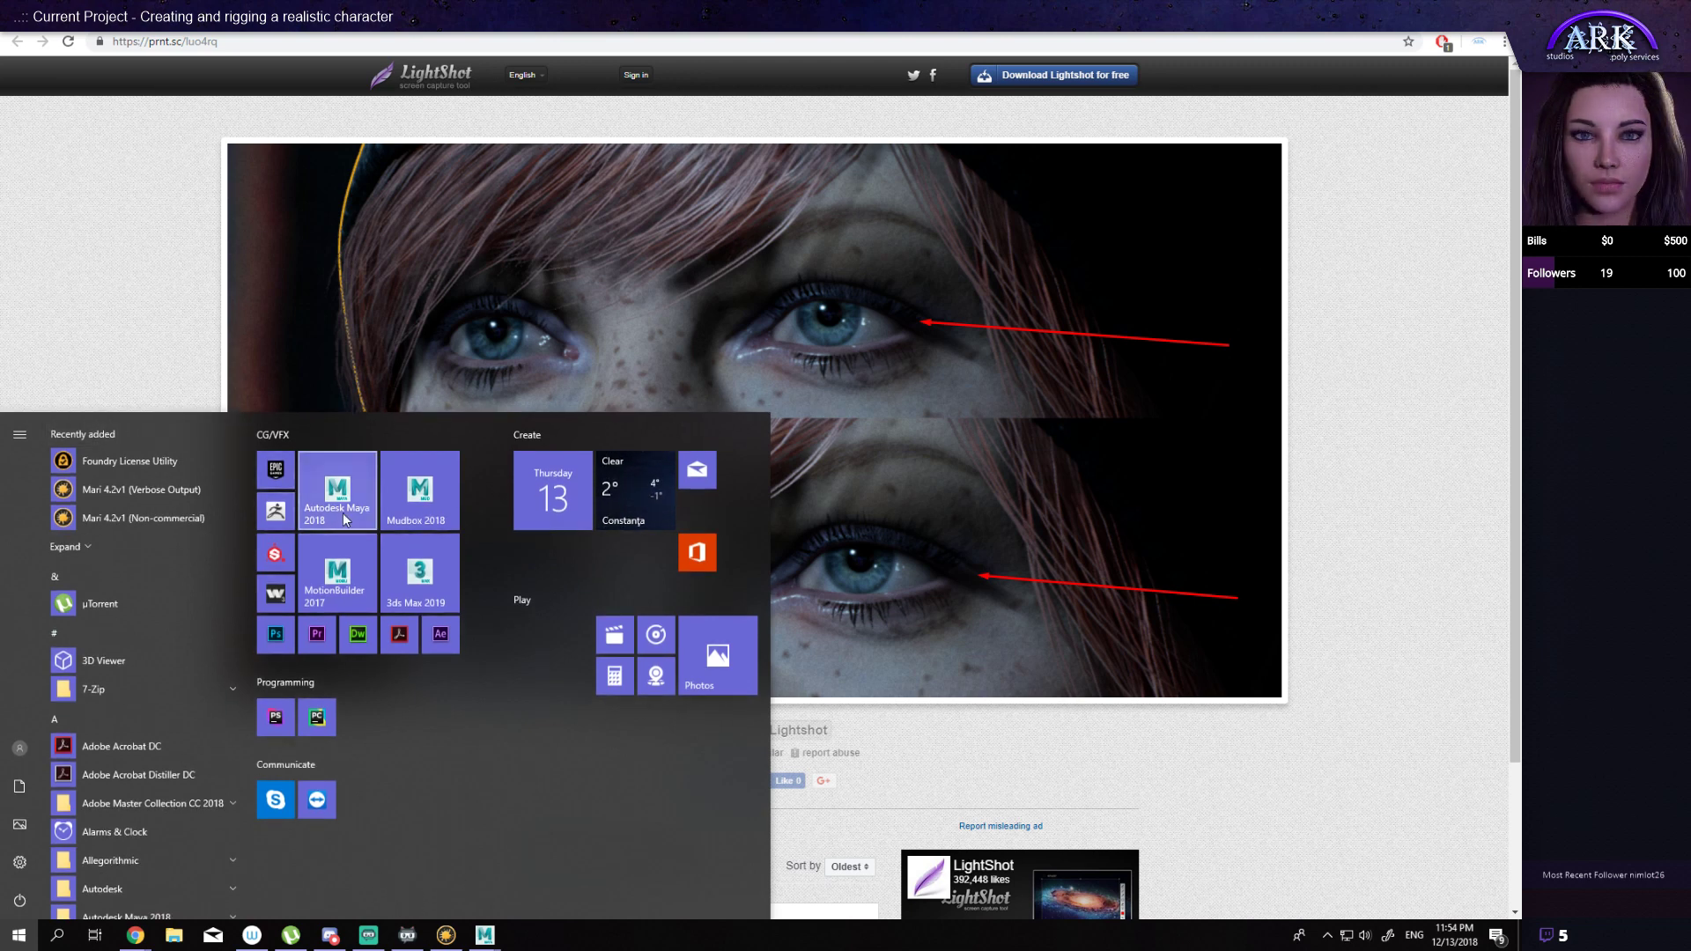
{"action": "left_click", "coordinate": [273, 474]}
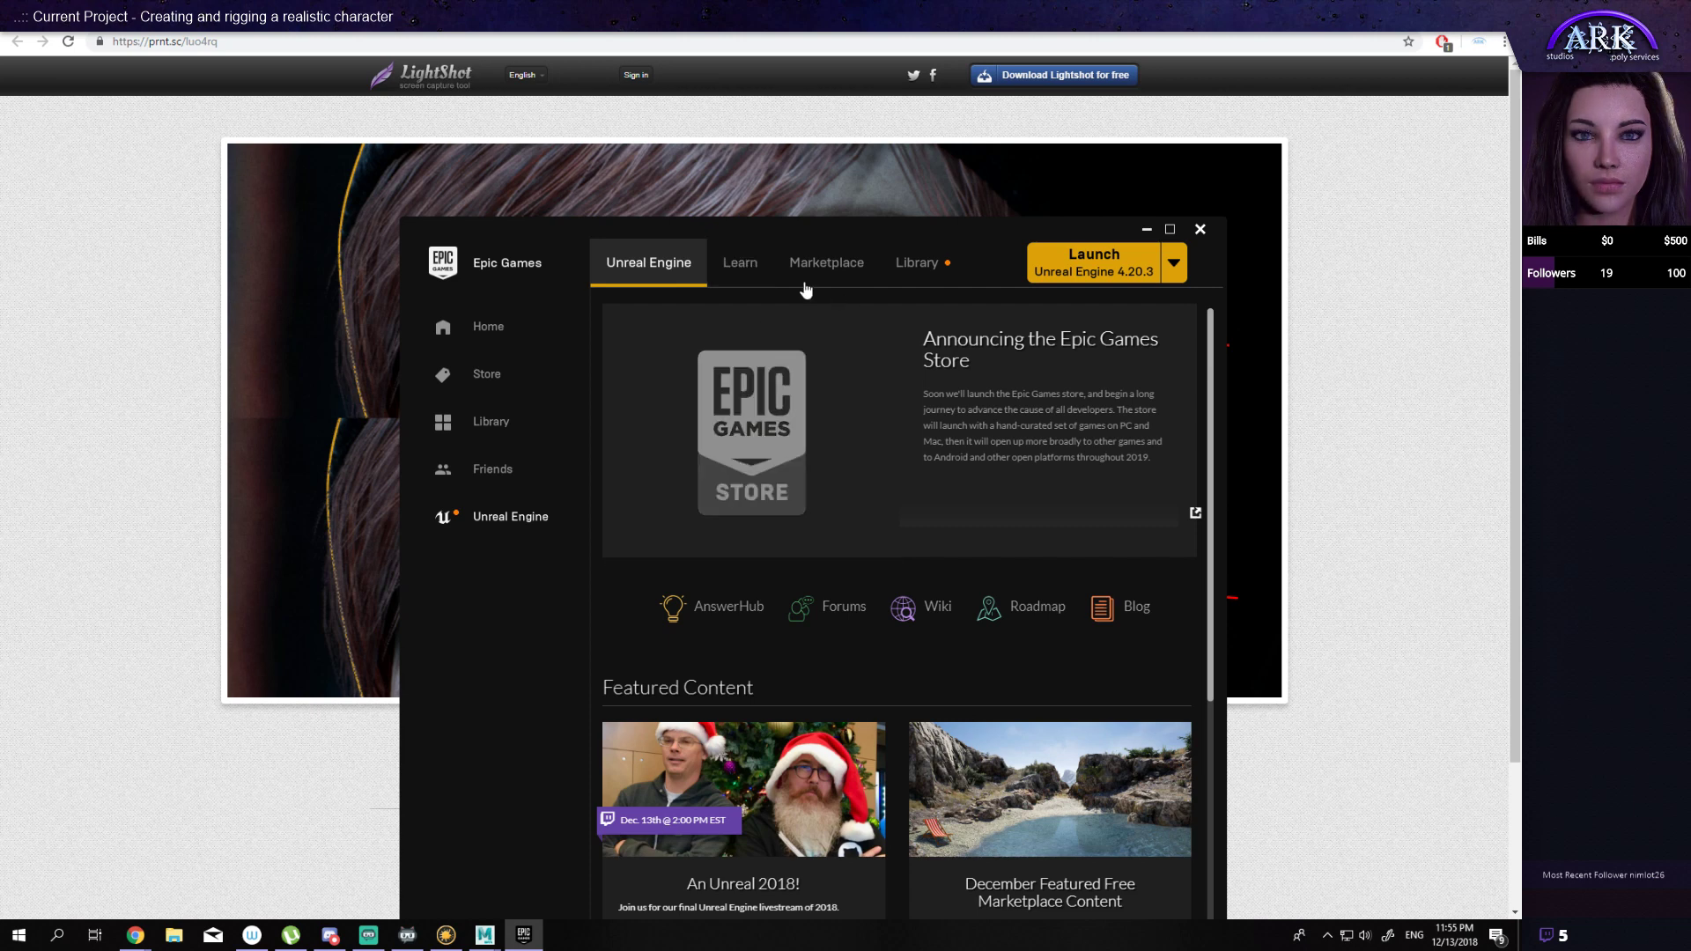
{"action": "left_click", "coordinate": [917, 262]}
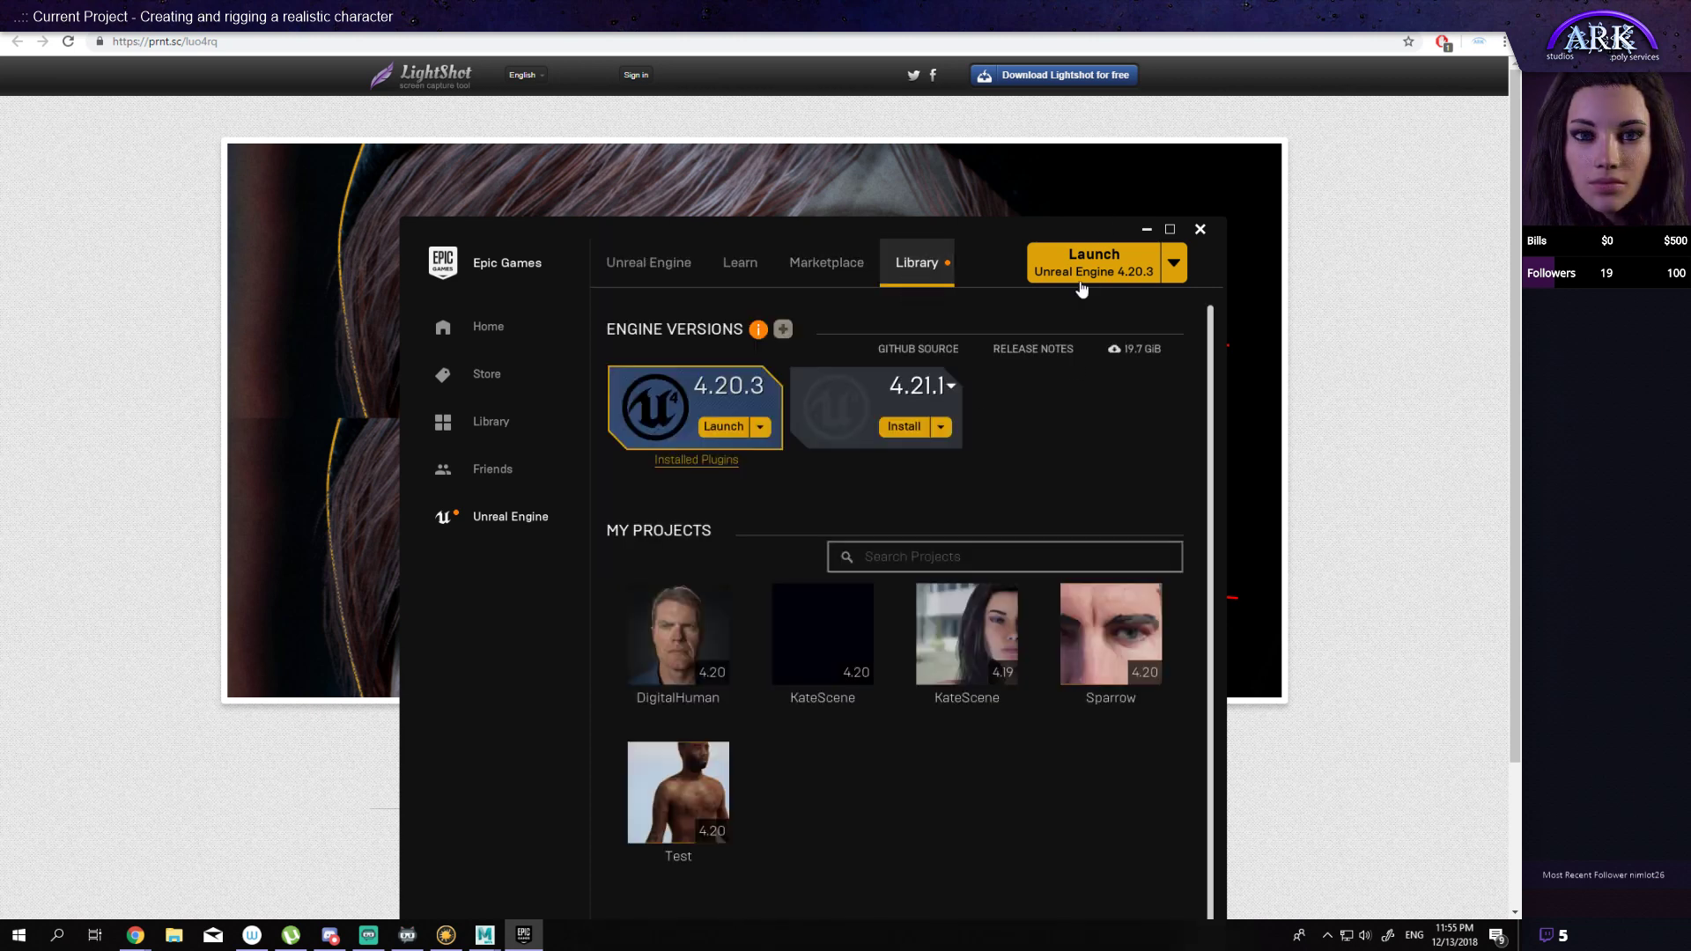
{"action": "double_click", "coordinate": [699, 611]}
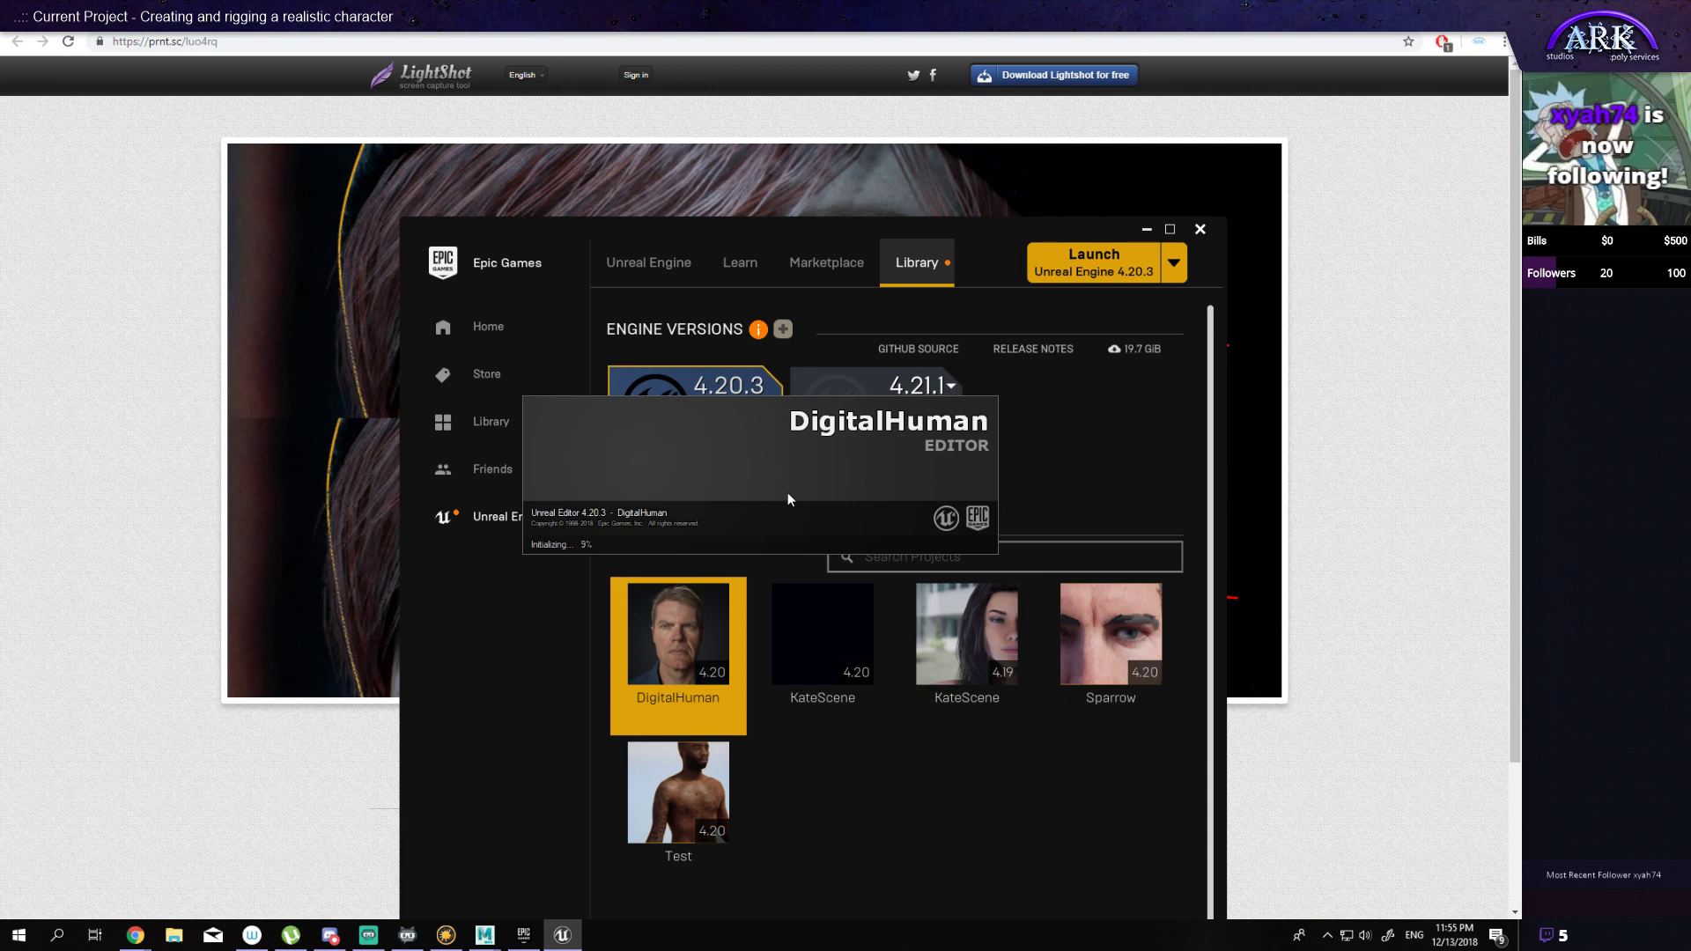
{"action": "mouse_move", "coordinate": [485, 939]}
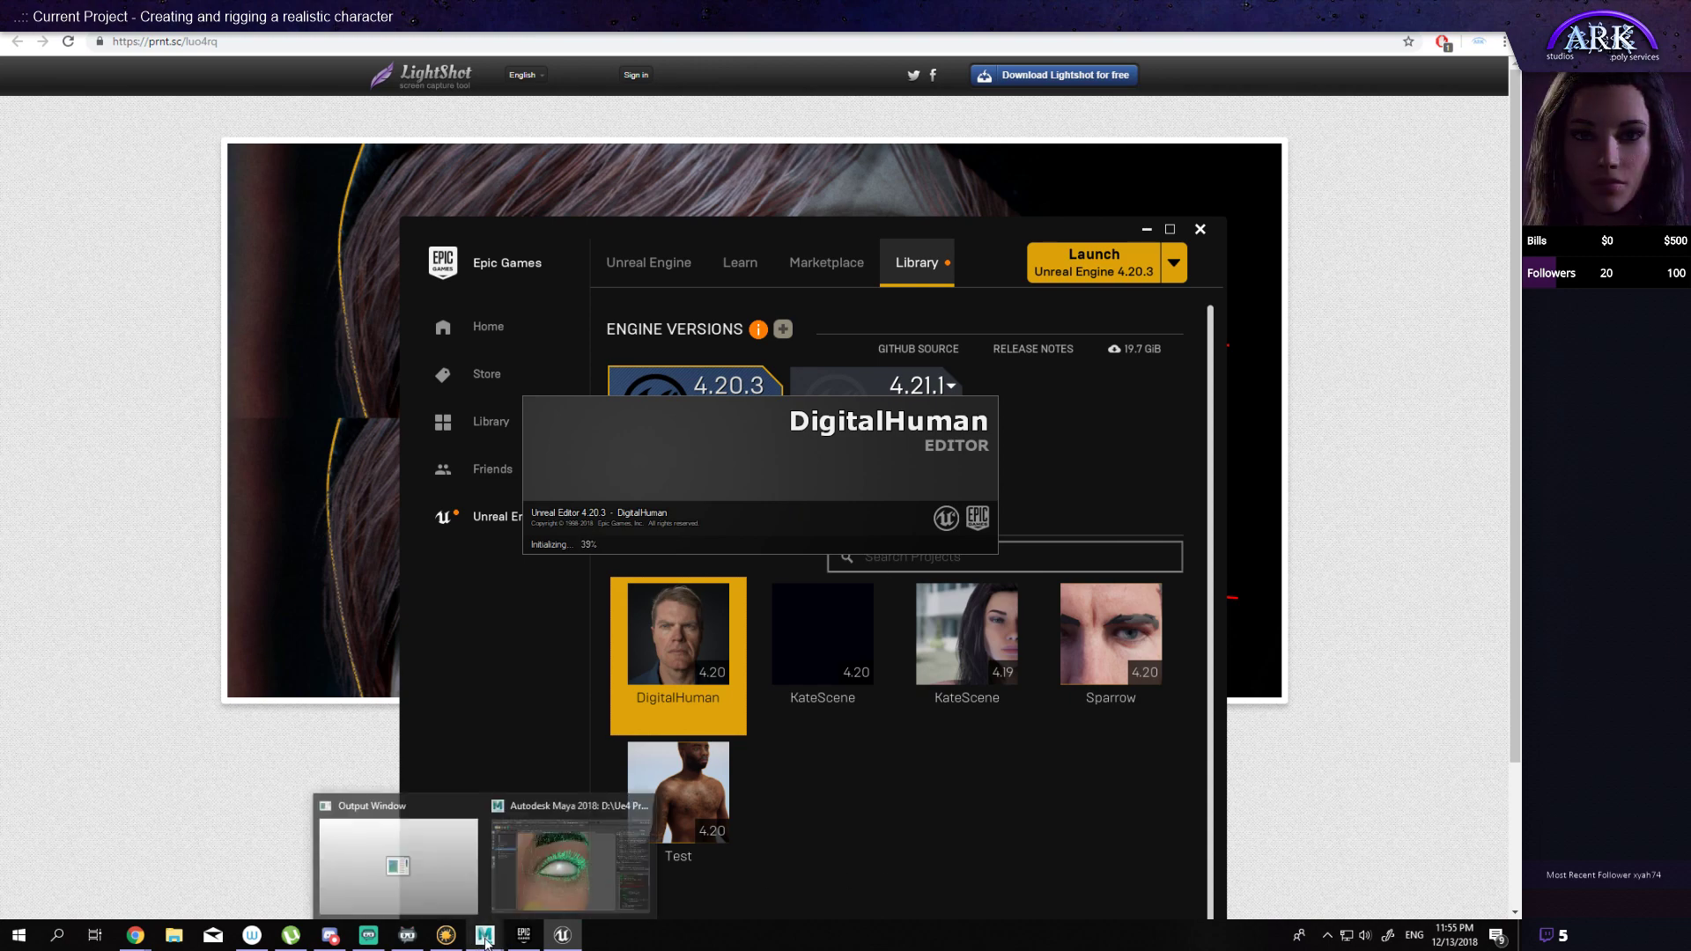
{"action": "left_click", "coordinate": [534, 890]}
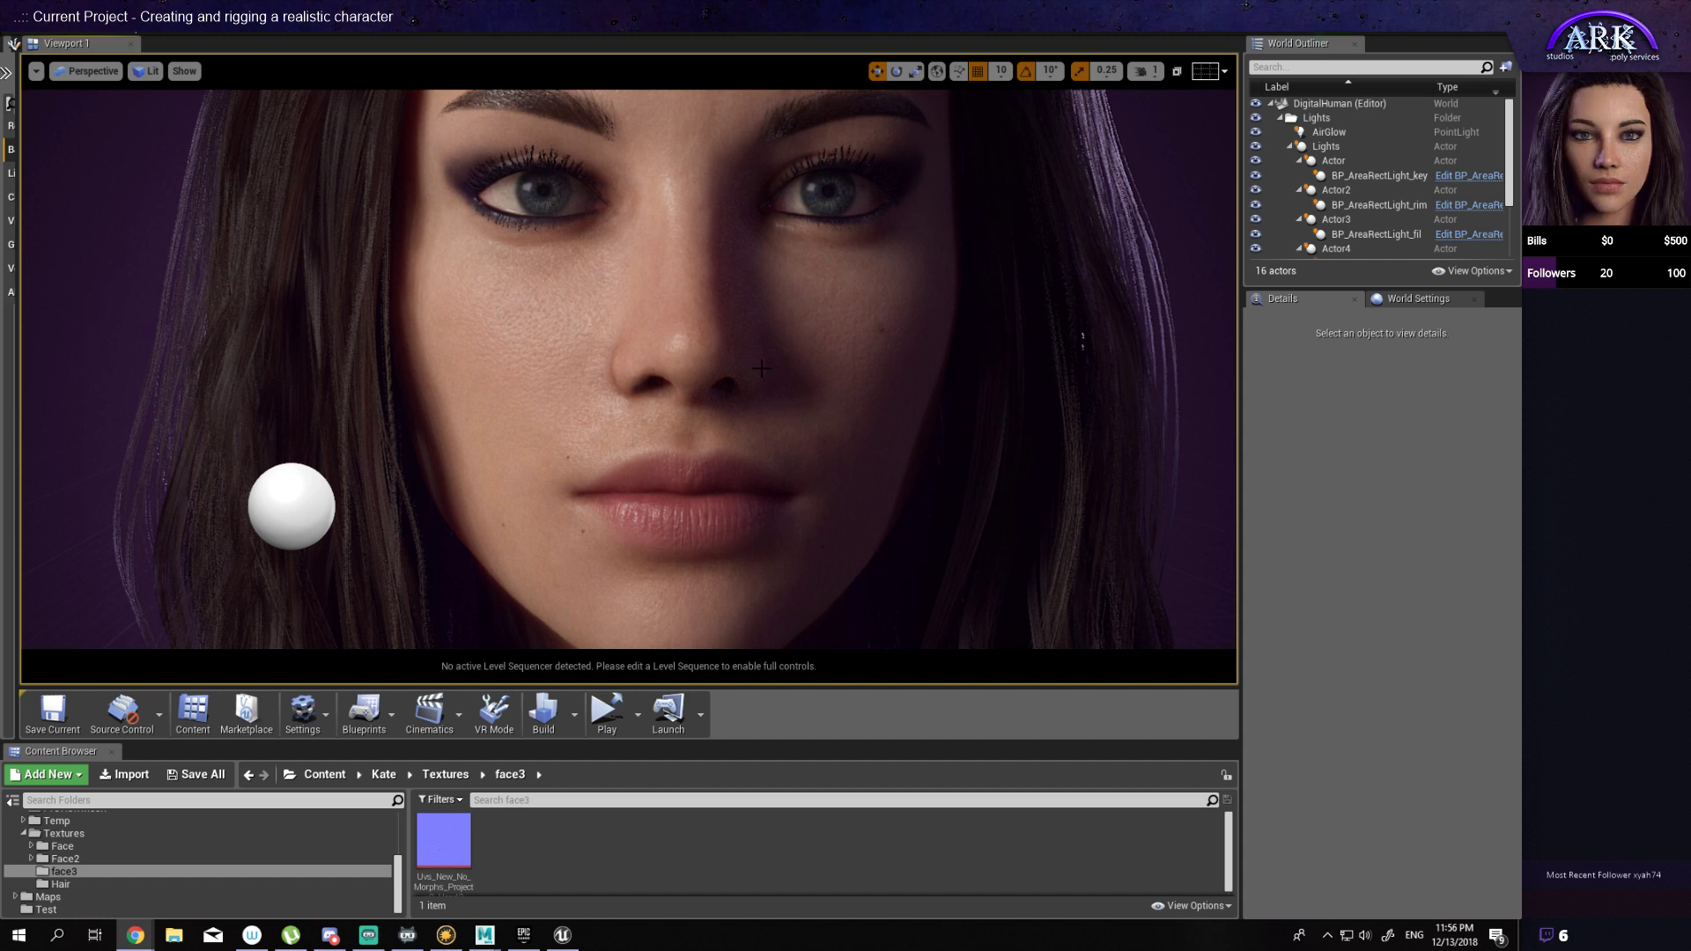
Step: Examine Kate's eyes, lashes and nose up close in the DigitalHuman level
{"action": "mouse_move", "coordinate": [813, 357]}
{"action": "right_mouse_down", "text": "alt"}
{"action": "mouse_move", "coordinate": [772, 356]}
{"action": "mouse_move", "coordinate": [804, 351]}
{"action": "right_mouse_up", "text": "alt"}
{"action": "middle_click_drag", "start_coordinate": [804, 352], "coordinate": [828, 493], "text": "alt"}
{"action": "right_click_drag", "start_coordinate": [828, 493], "coordinate": [859, 493], "text": "alt"}
{"action": "middle_click_drag", "start_coordinate": [859, 494], "coordinate": [805, 498], "text": "alt"}
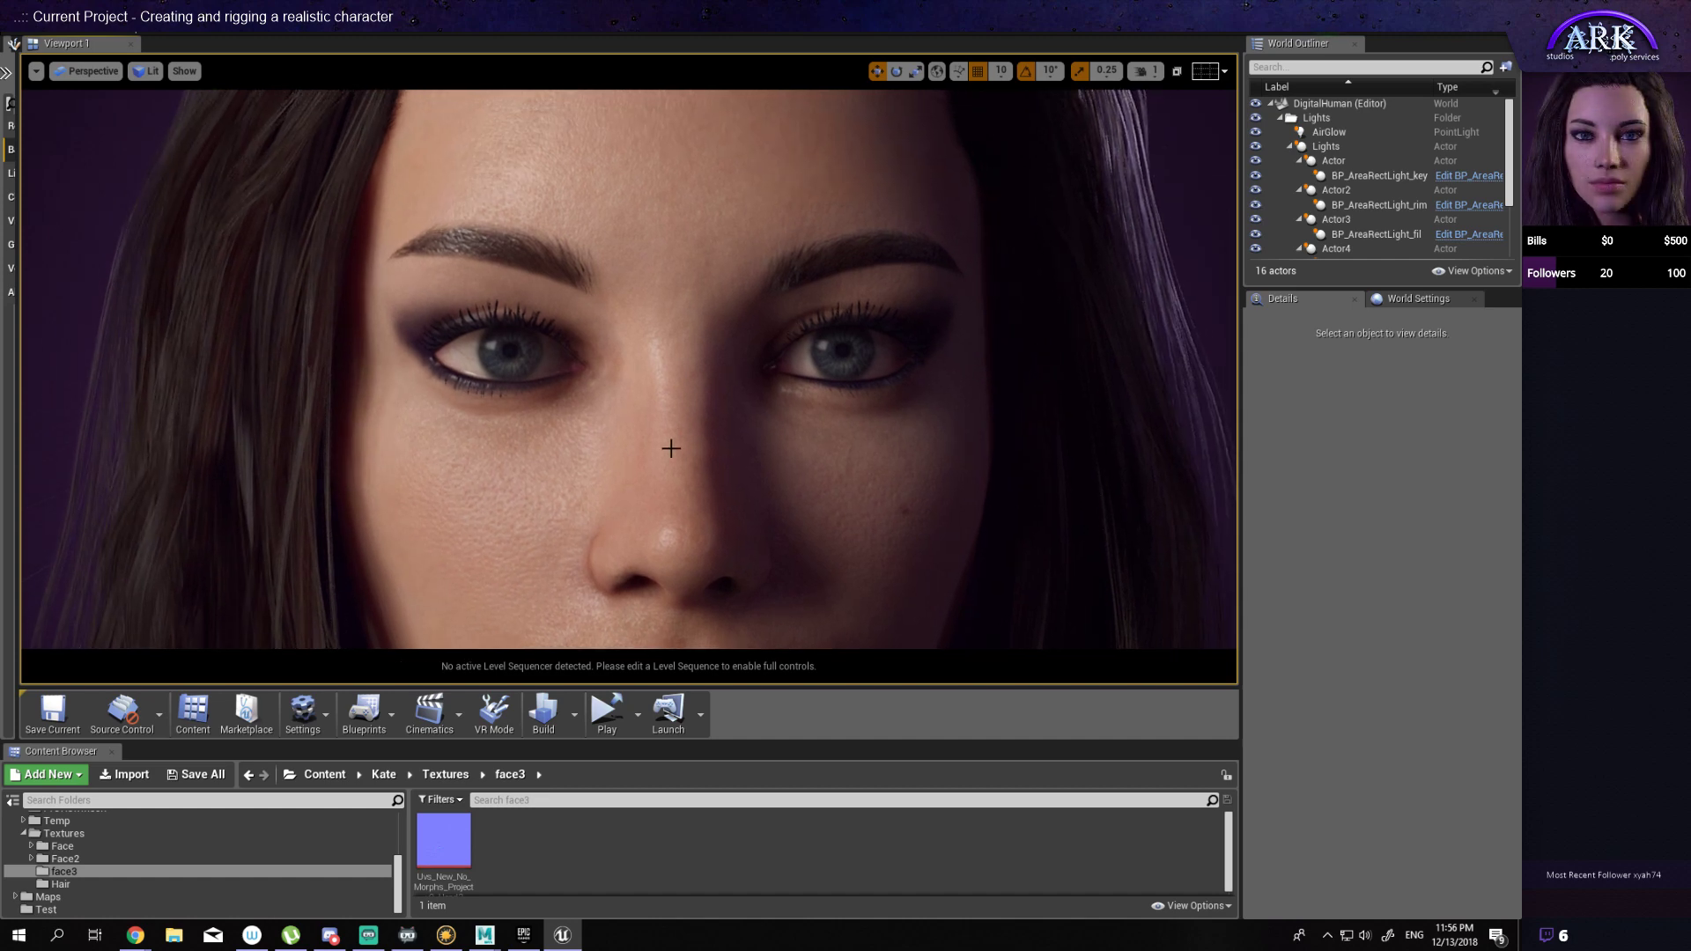
{"action": "mouse_move", "coordinate": [680, 479]}
{"action": "left_mouse_down", "text": "alt"}
{"action": "mouse_move", "coordinate": [810, 476]}
{"action": "mouse_move", "coordinate": [687, 479]}
{"action": "left_mouse_up", "text": "alt"}
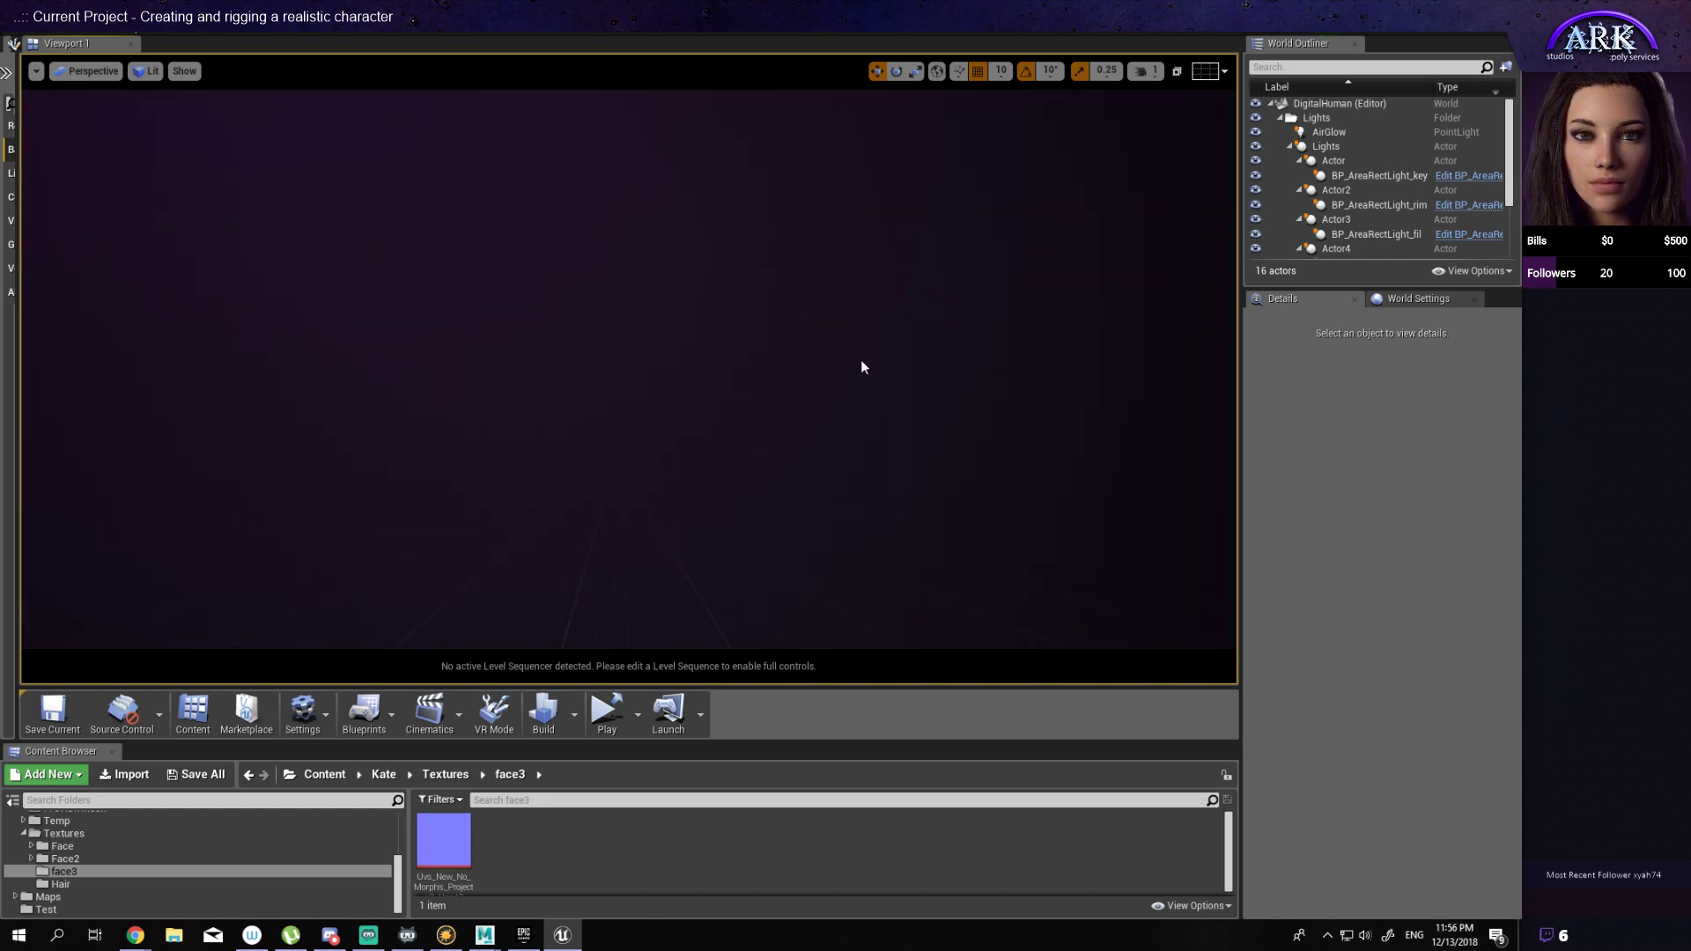
Step: Frame the view around Kate, select Actor3 at her head and switch the viewport to game view
{"action": "scroll", "coordinate": [835, 350], "scroll_direction": "down", "scroll_amount": 6}
{"action": "scroll", "coordinate": [511, 195], "scroll_direction": "down", "scroll_amount": 3}
{"action": "left_click", "coordinate": [554, 148]}
{"action": "left_click_drag", "start_coordinate": [536, 226], "coordinate": [664, 432], "text": "alt"}
{"action": "key", "text": "f"}
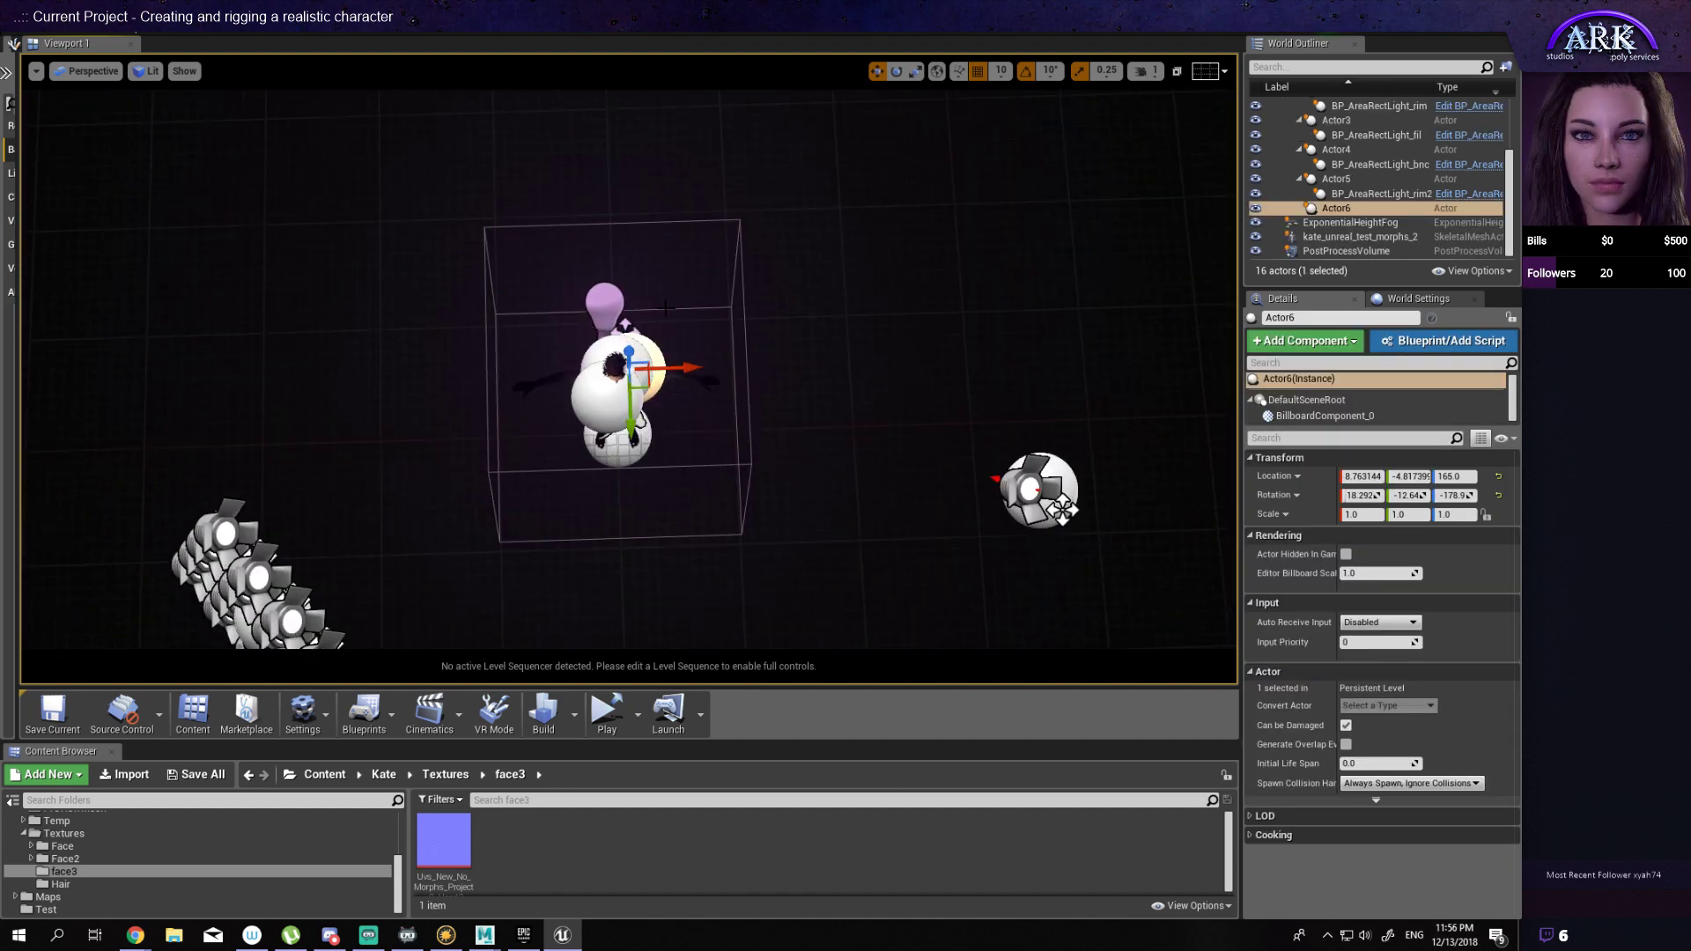
{"action": "left_click", "coordinate": [612, 339]}
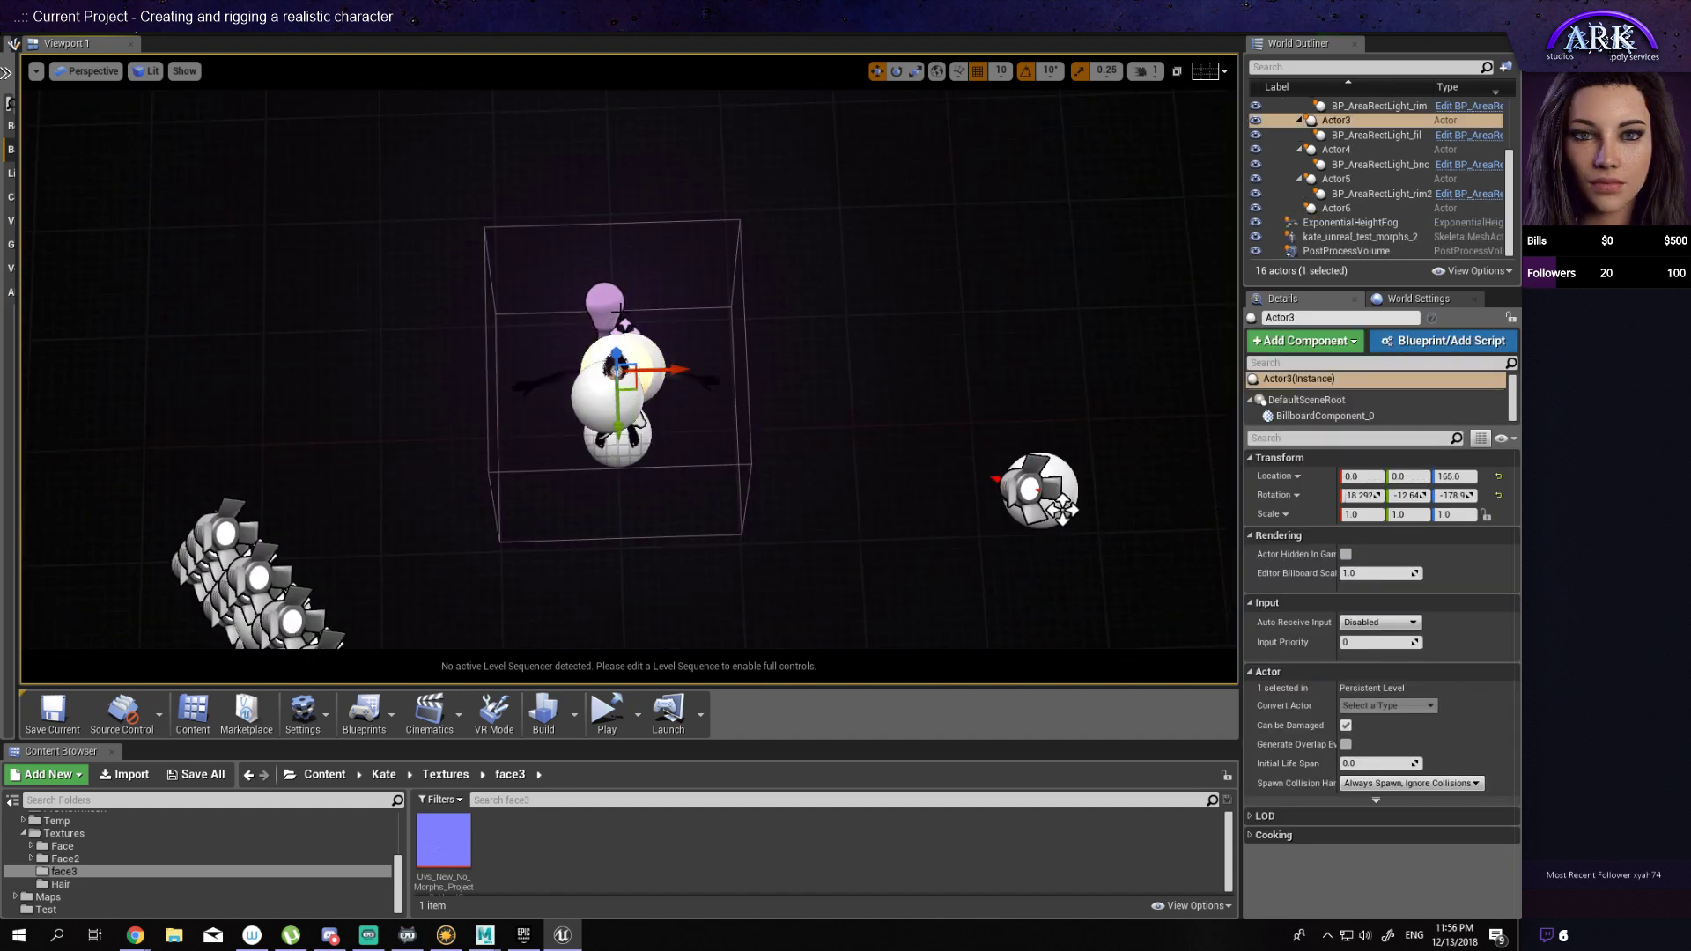
{"action": "key", "text": "g"}
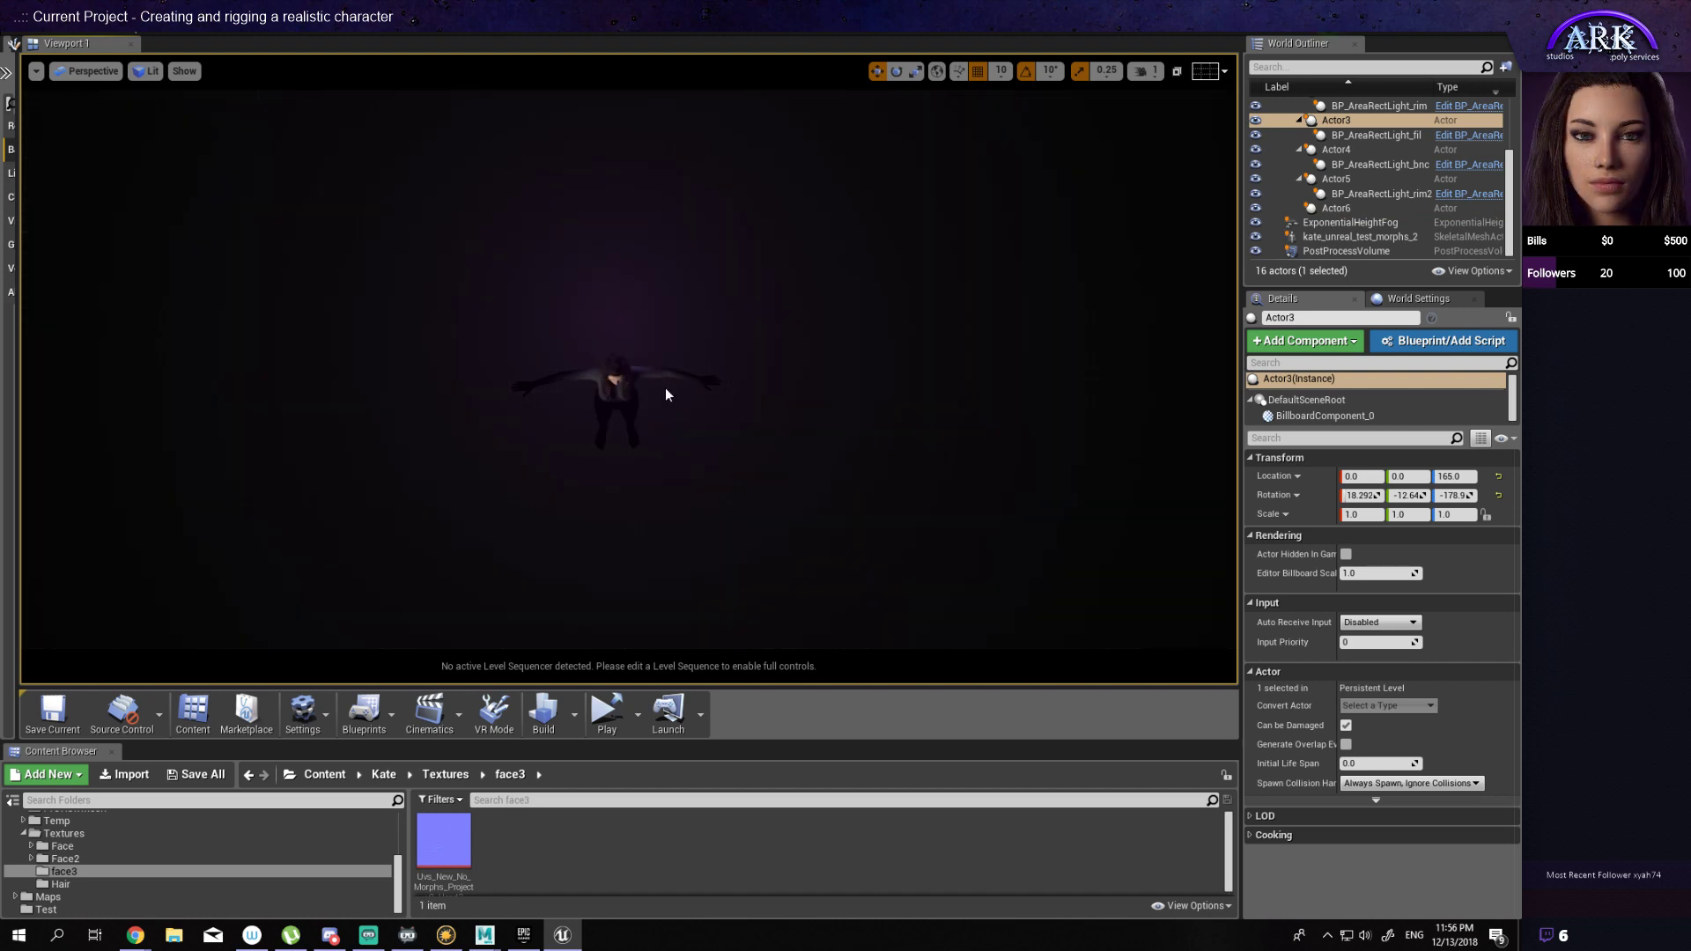
Step: Examine Kate's face from the front, checking the skin shading and the area around both eyes up close
{"action": "scroll", "coordinate": [629, 369], "scroll_direction": "up", "scroll_amount": 9}
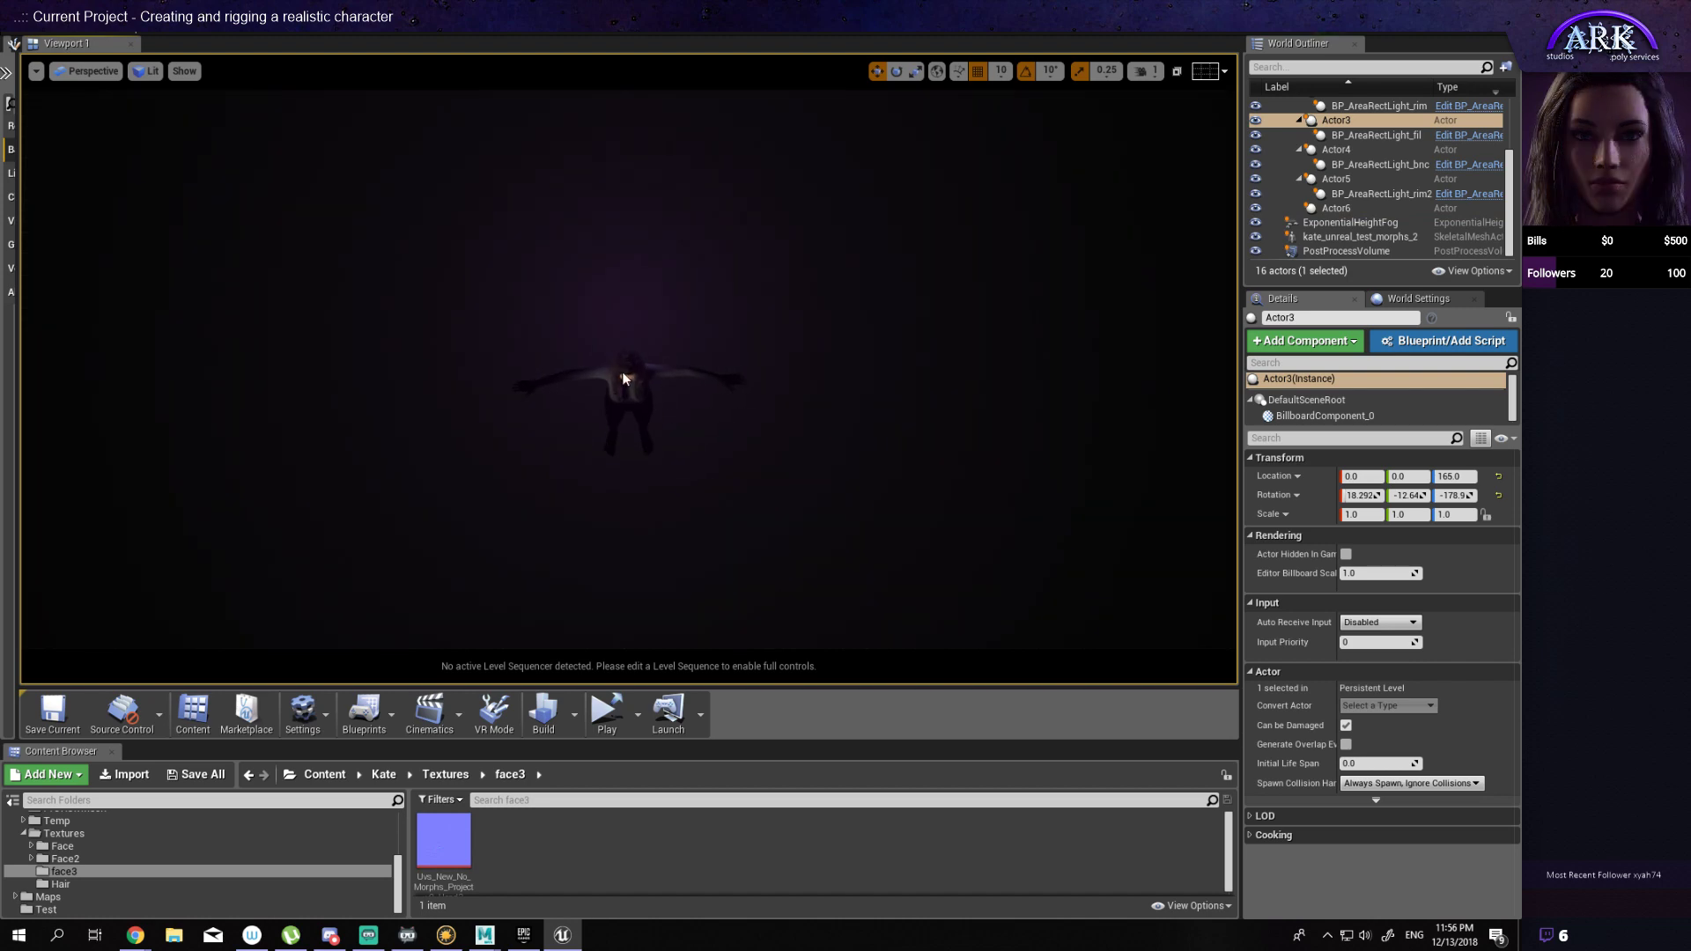
{"action": "scroll", "coordinate": [629, 379], "scroll_direction": "up", "scroll_amount": 10}
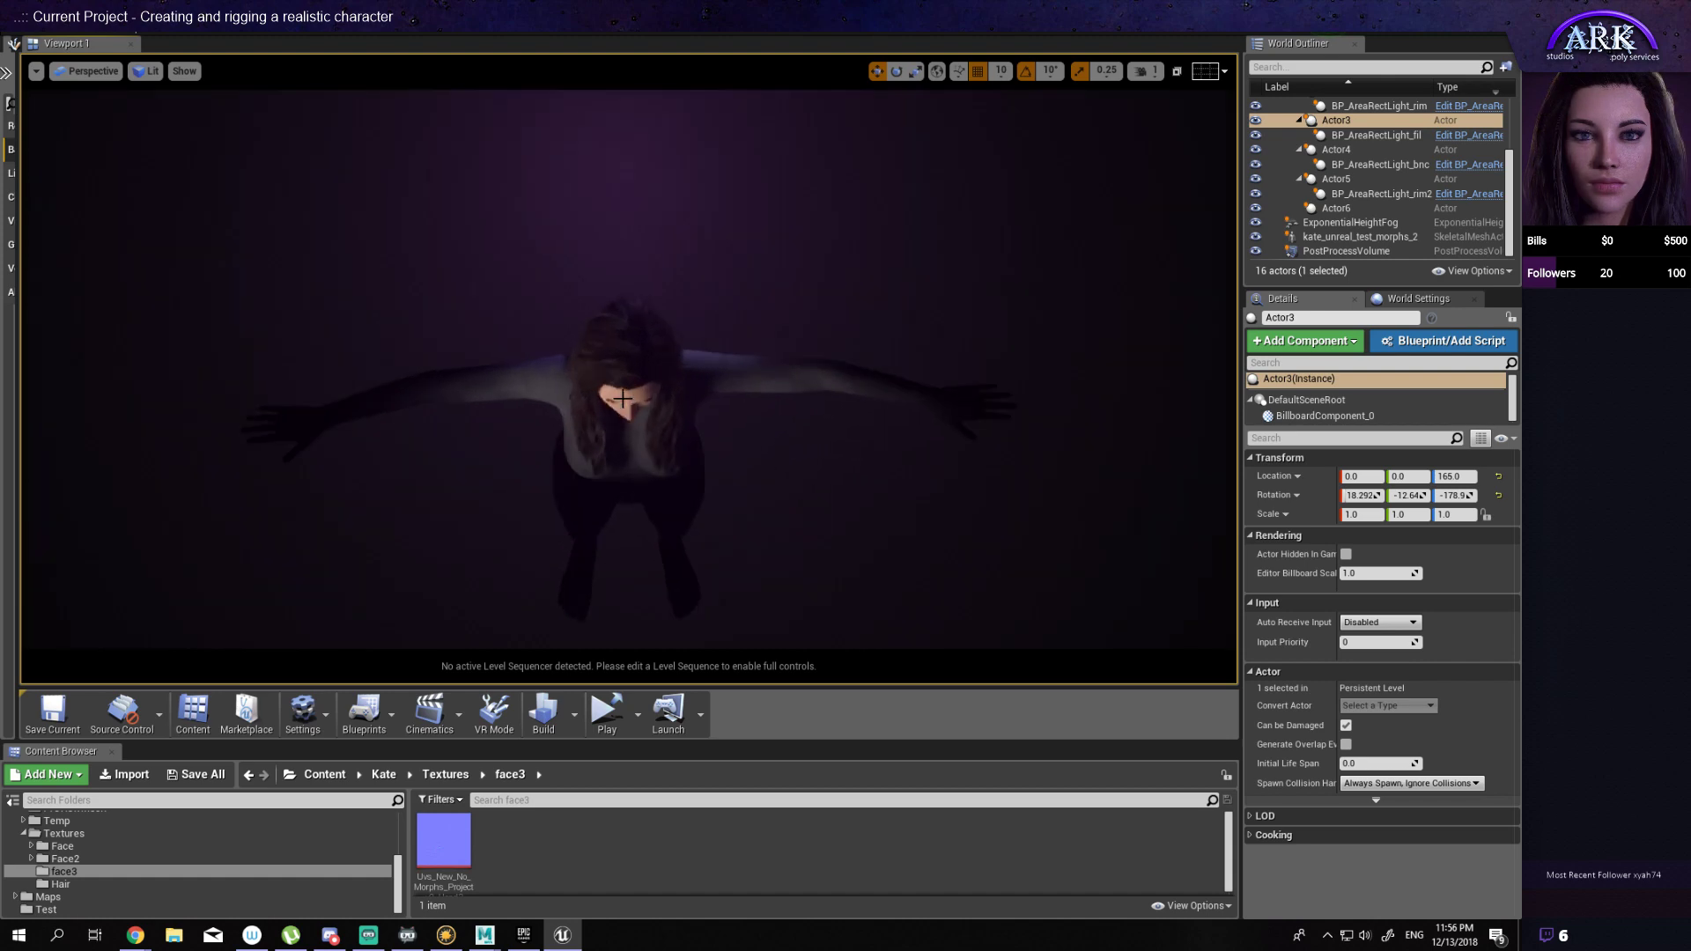
{"action": "scroll", "coordinate": [641, 438], "scroll_direction": "down", "scroll_amount": 8}
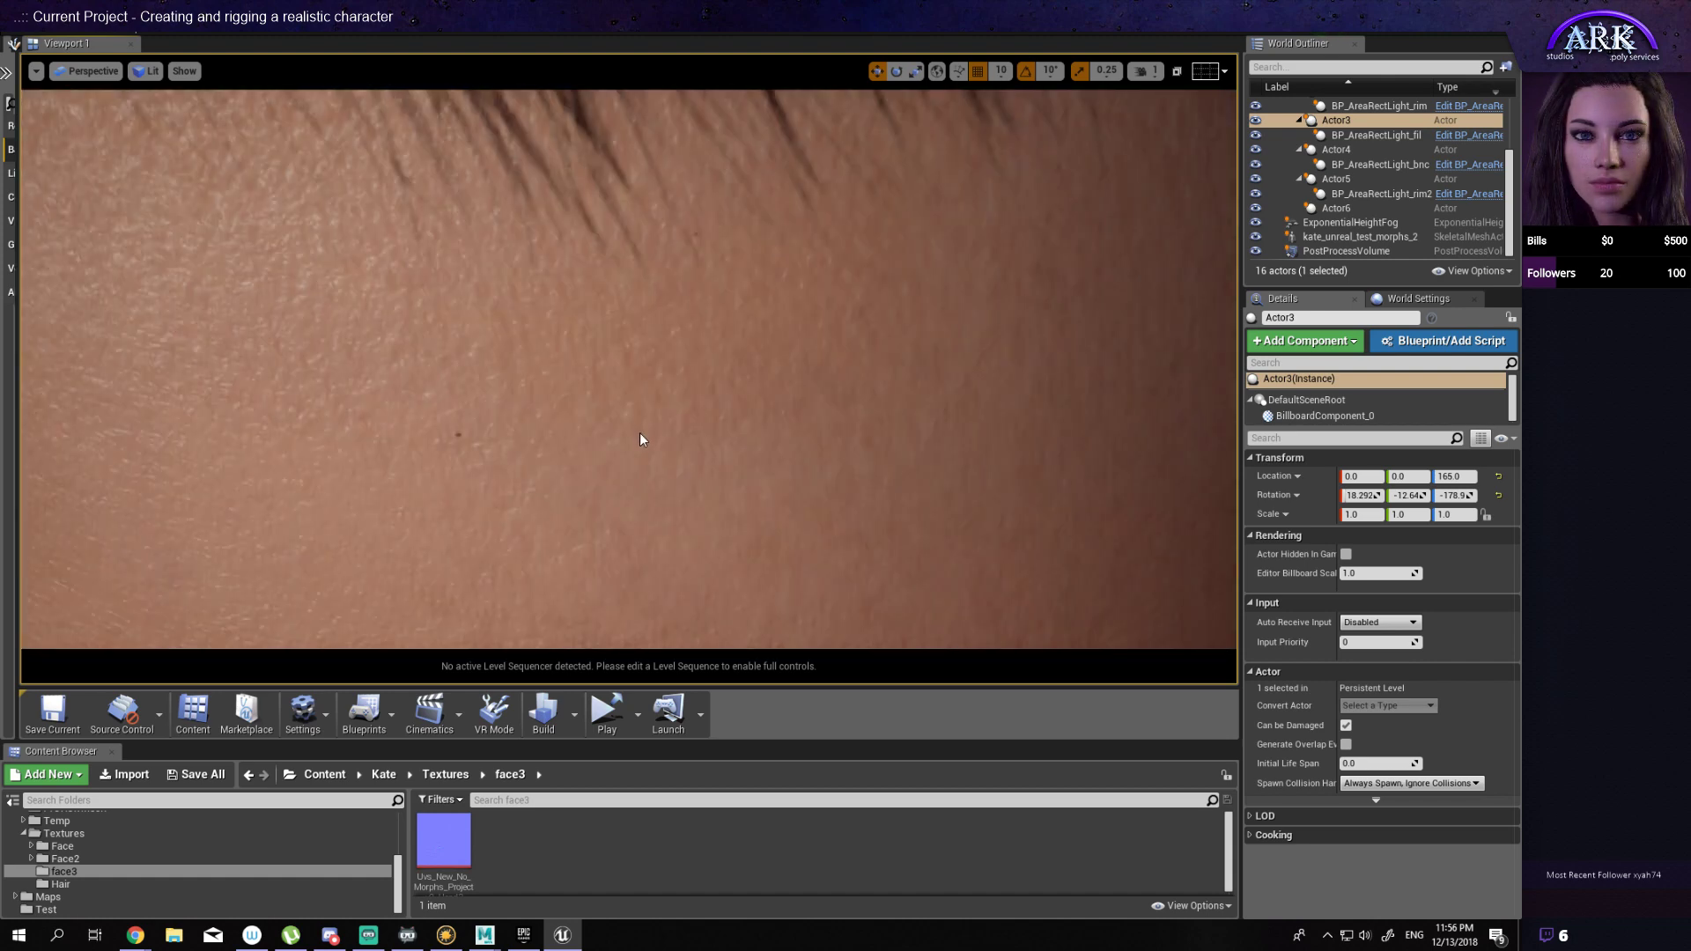
{"action": "scroll", "coordinate": [641, 438], "scroll_direction": "up", "scroll_amount": 1}
{"action": "left_click_drag", "start_coordinate": [629, 441], "coordinate": [629, 309], "text": "alt"}
{"action": "right_click_drag", "start_coordinate": [629, 369], "coordinate": [714, 408], "text": "alt"}
{"action": "left_click_drag", "start_coordinate": [581, 375], "coordinate": [523, 351], "text": "alt"}
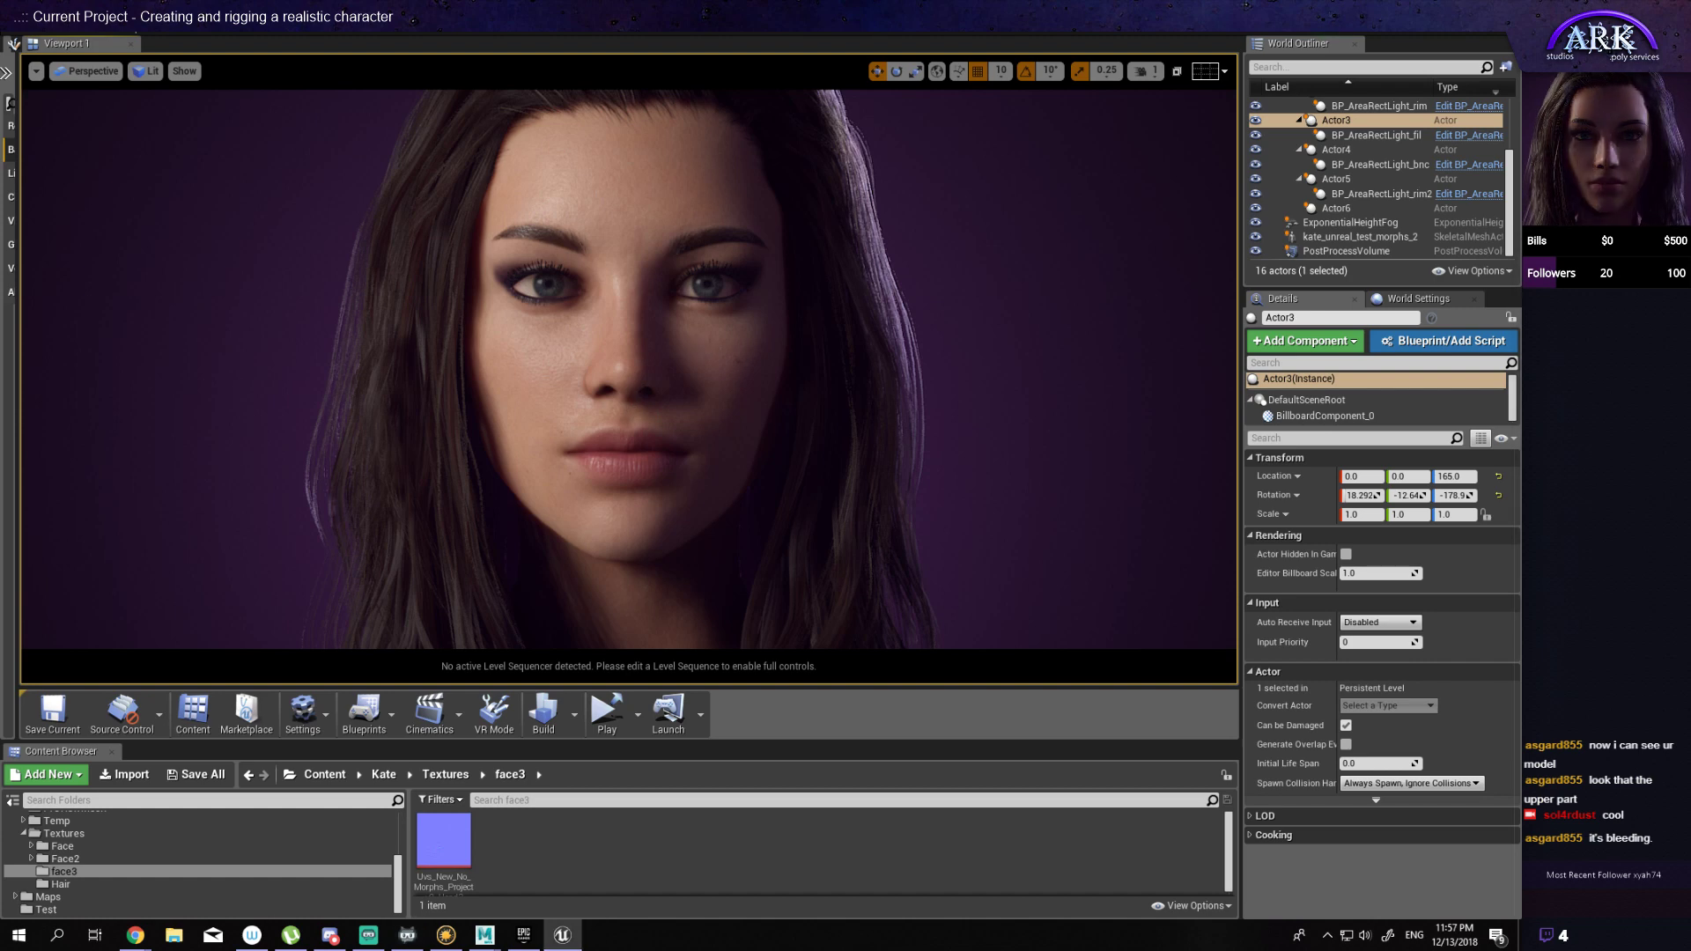
{"action": "right_click_drag", "start_coordinate": [683, 321], "coordinate": [784, 320], "text": "alt"}
{"action": "middle_click_drag", "start_coordinate": [660, 287], "coordinate": [671, 364], "text": "alt"}
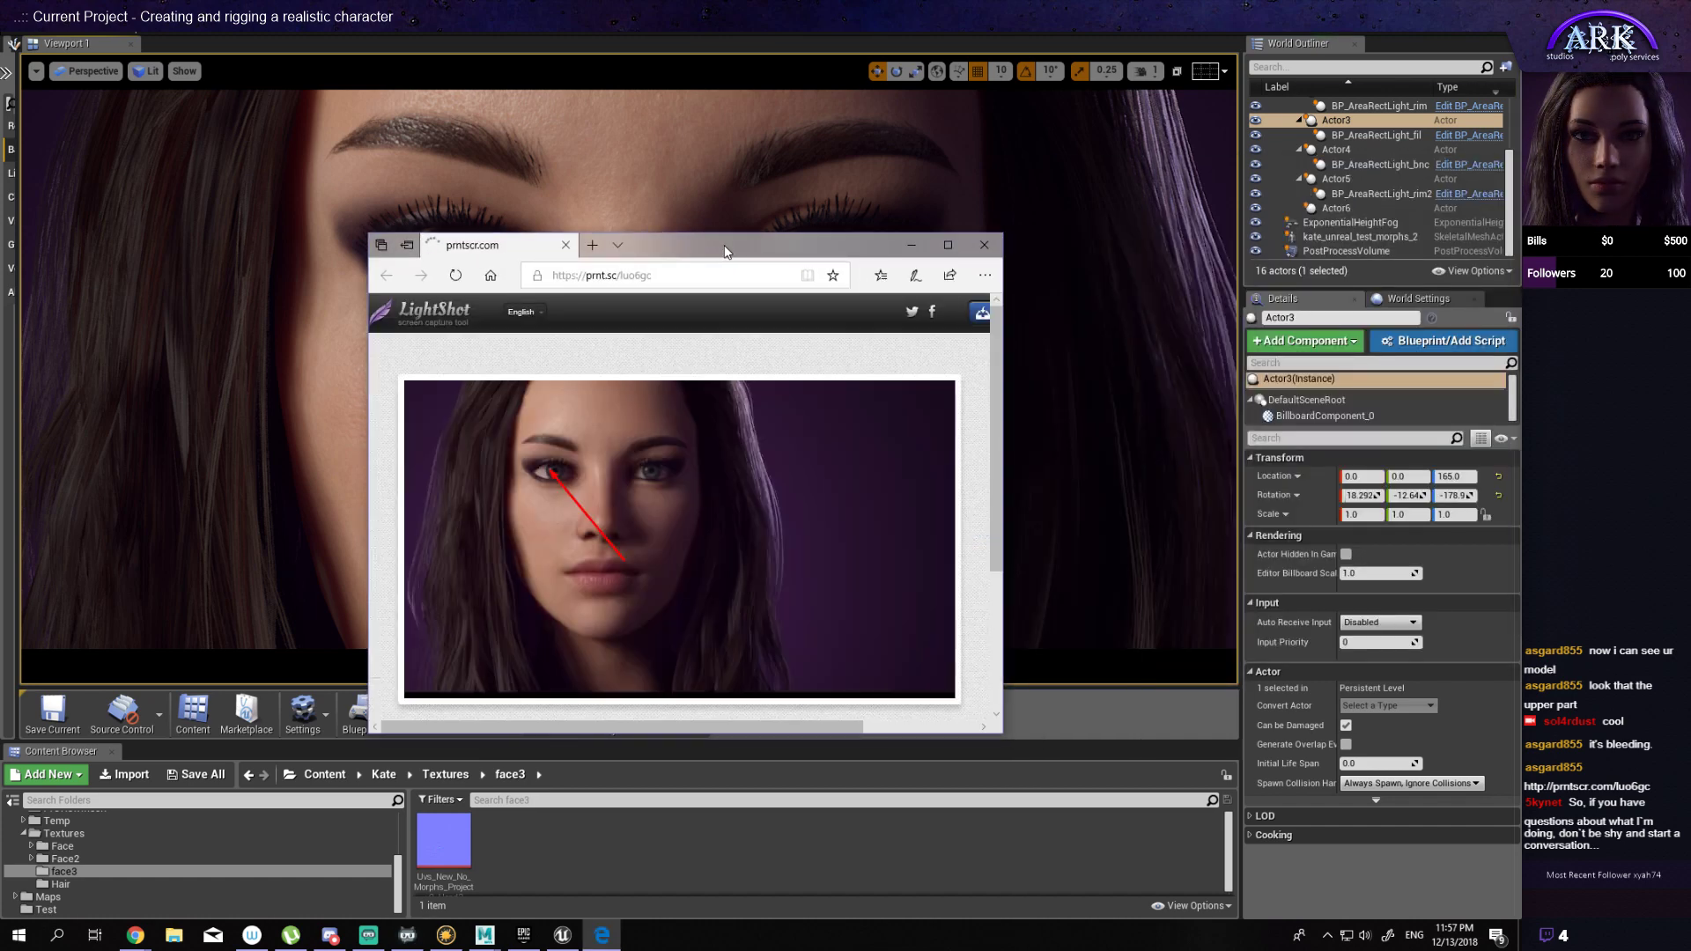
Step: View the shared screenshot with the marked eye full size and return to the Unreal Editor
{"action": "double_click", "coordinate": [724, 245]}
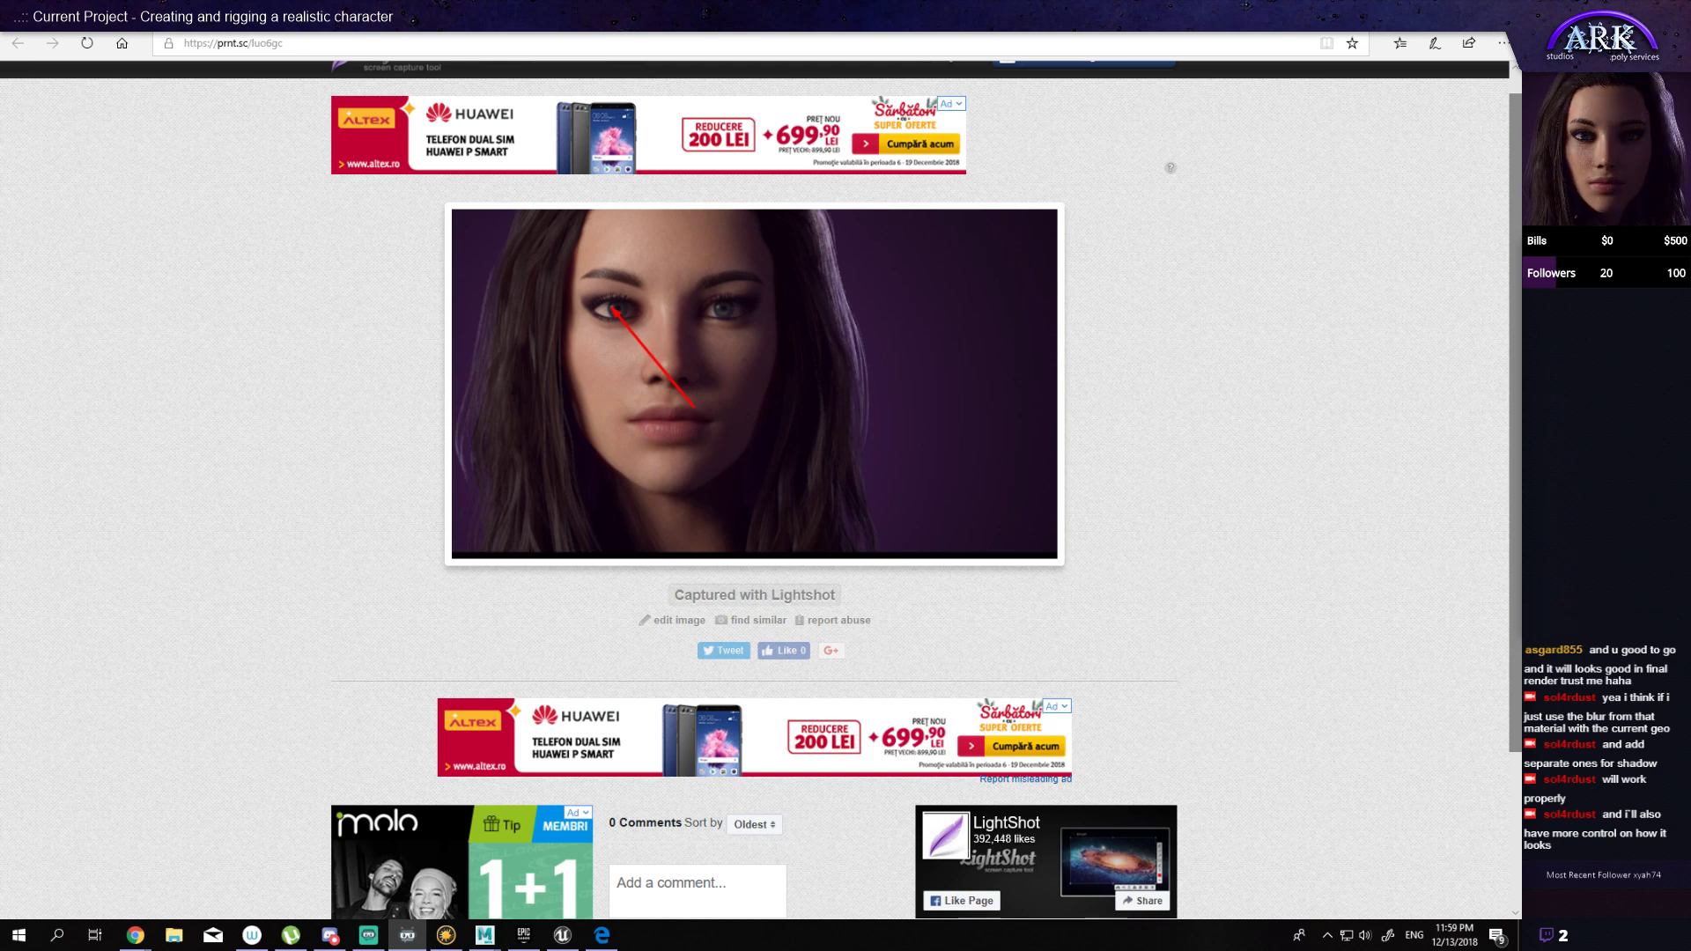
{"action": "key", "text": "alt+Tab"}
{"action": "key", "text": "alt+Tab"}
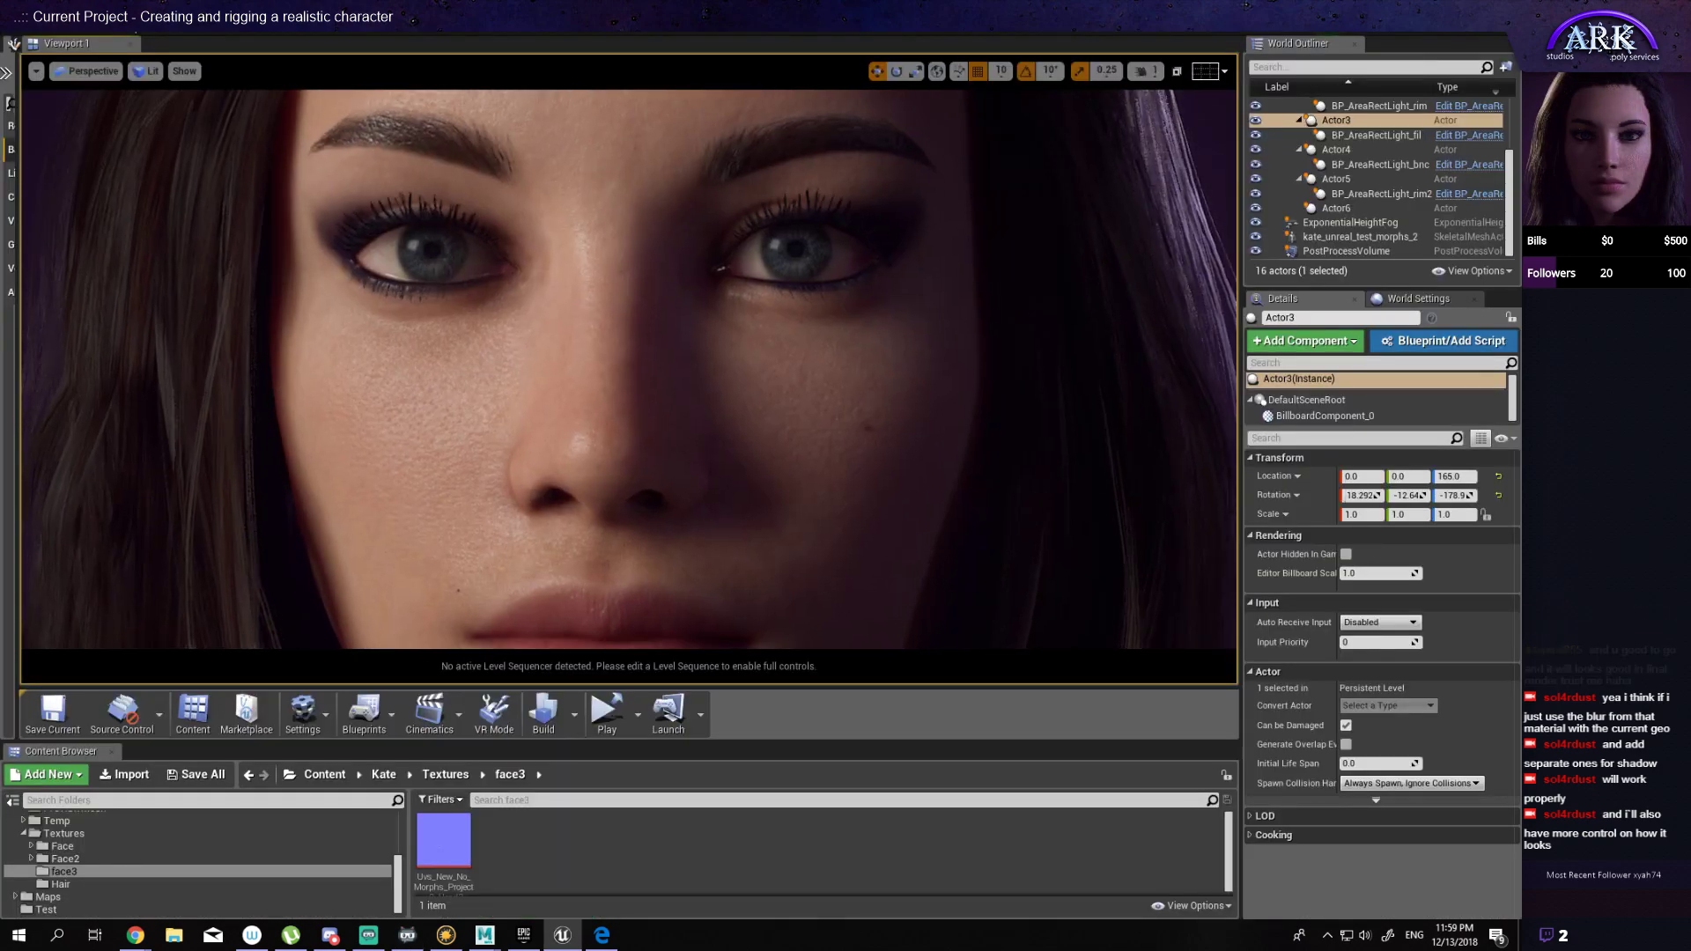
Step: Open the eye occlusion material in Element 12 of kate_unreal_test_morphs_2, keep its editor below Kate's eyes, and deselect the mesh
{"action": "left_click", "coordinate": [1361, 237]}
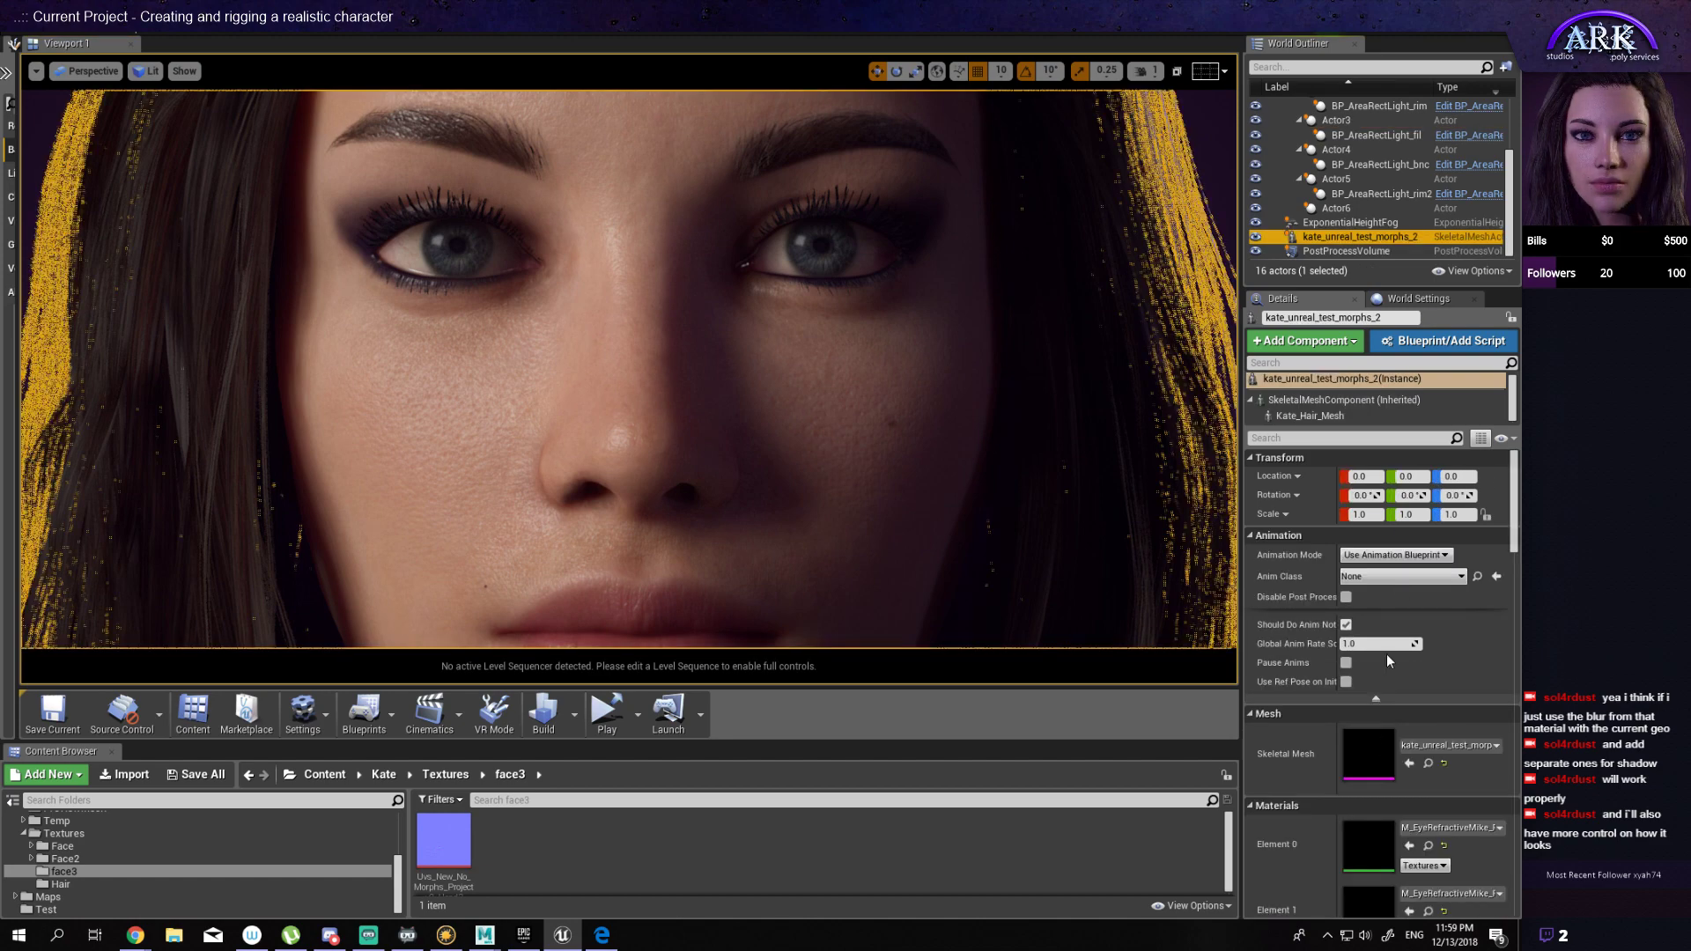
{"action": "scroll", "coordinate": [1340, 680], "scroll_direction": "down", "scroll_amount": 3}
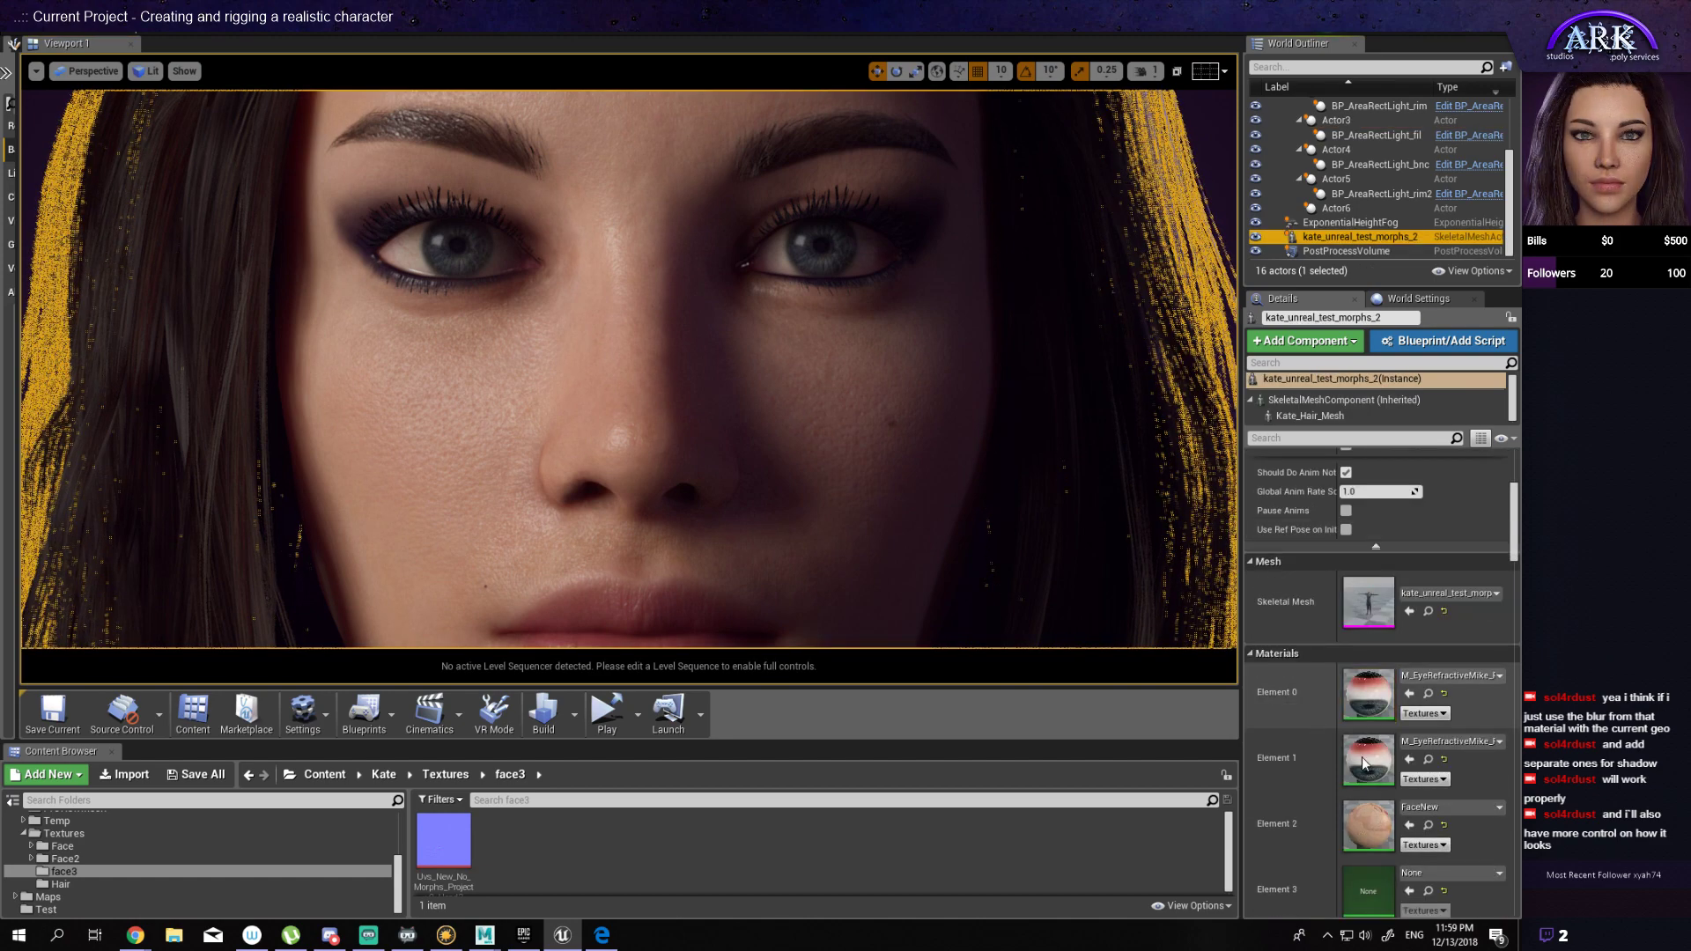
{"action": "scroll", "coordinate": [1317, 744], "scroll_direction": "down", "scroll_amount": 5}
{"action": "scroll", "coordinate": [1312, 754], "scroll_direction": "down", "scroll_amount": 5}
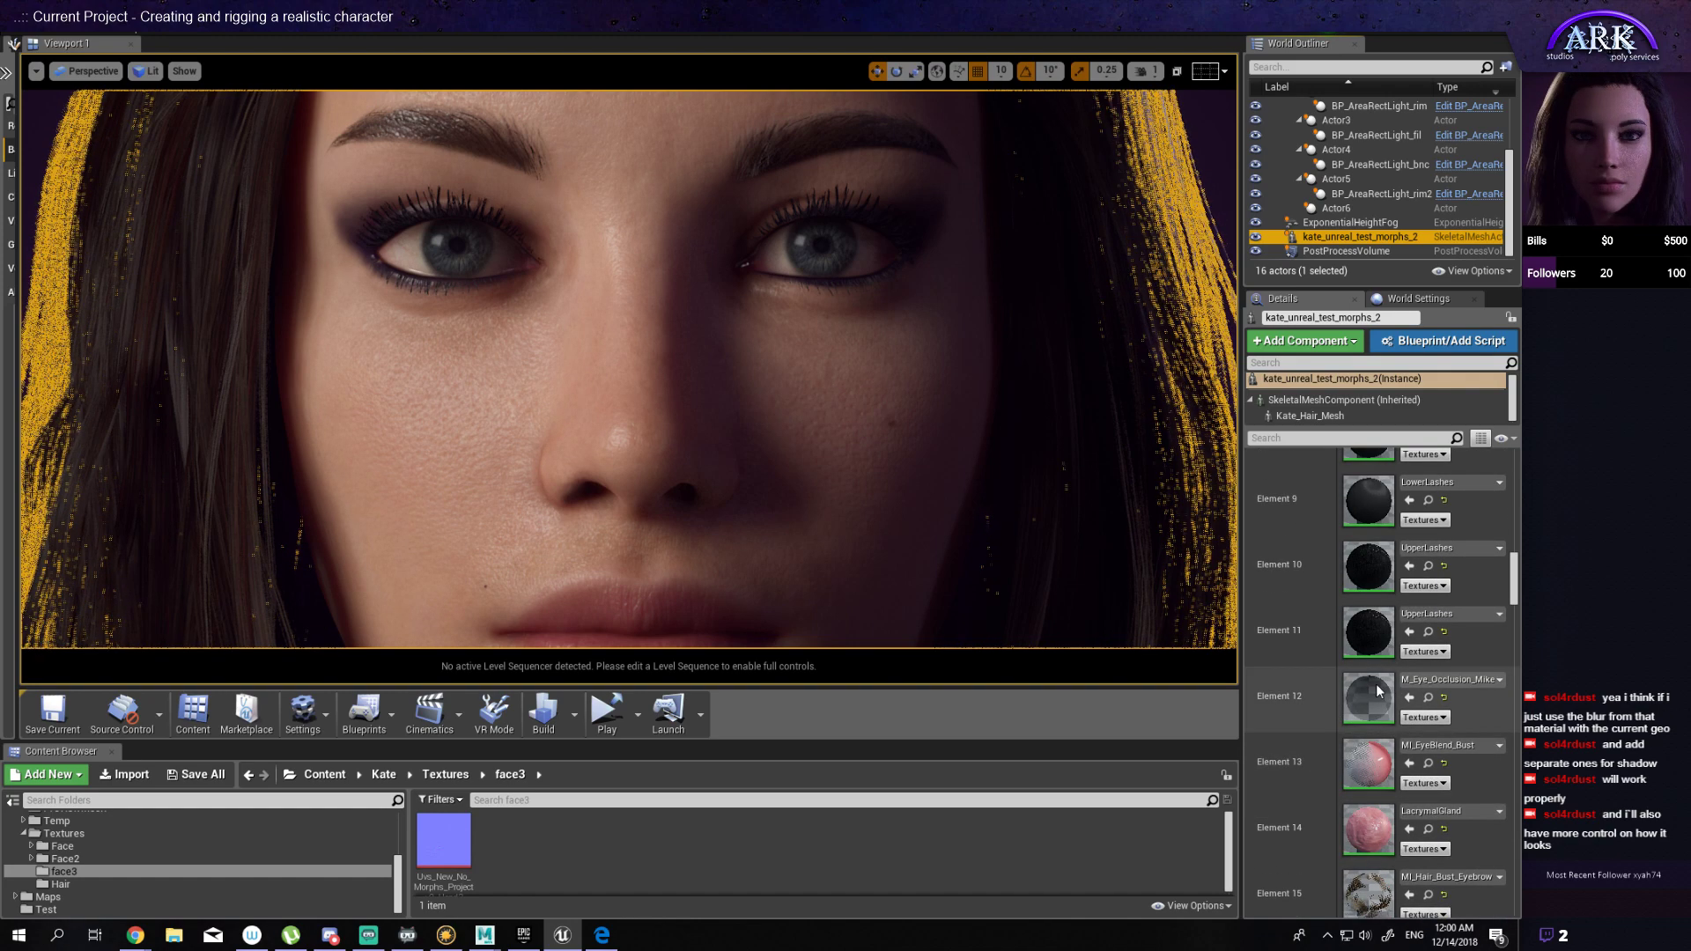
{"action": "double_click", "coordinate": [1379, 690]}
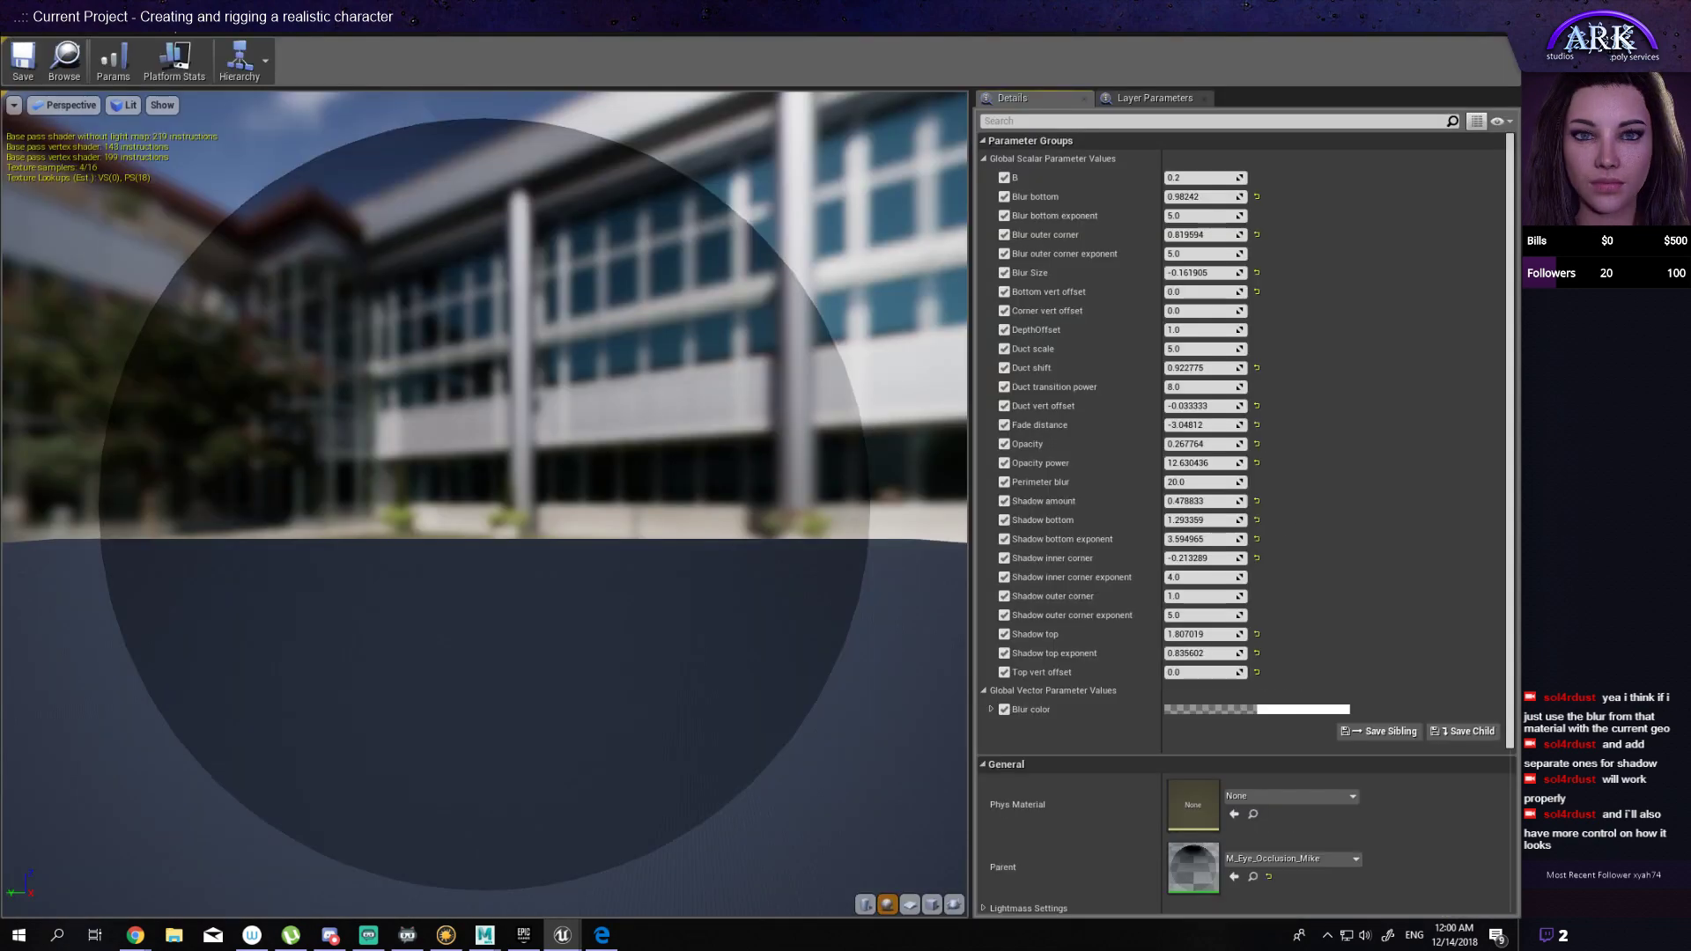
{"action": "left_click_drag", "start_coordinate": [493, 31], "coordinate": [660, 381]}
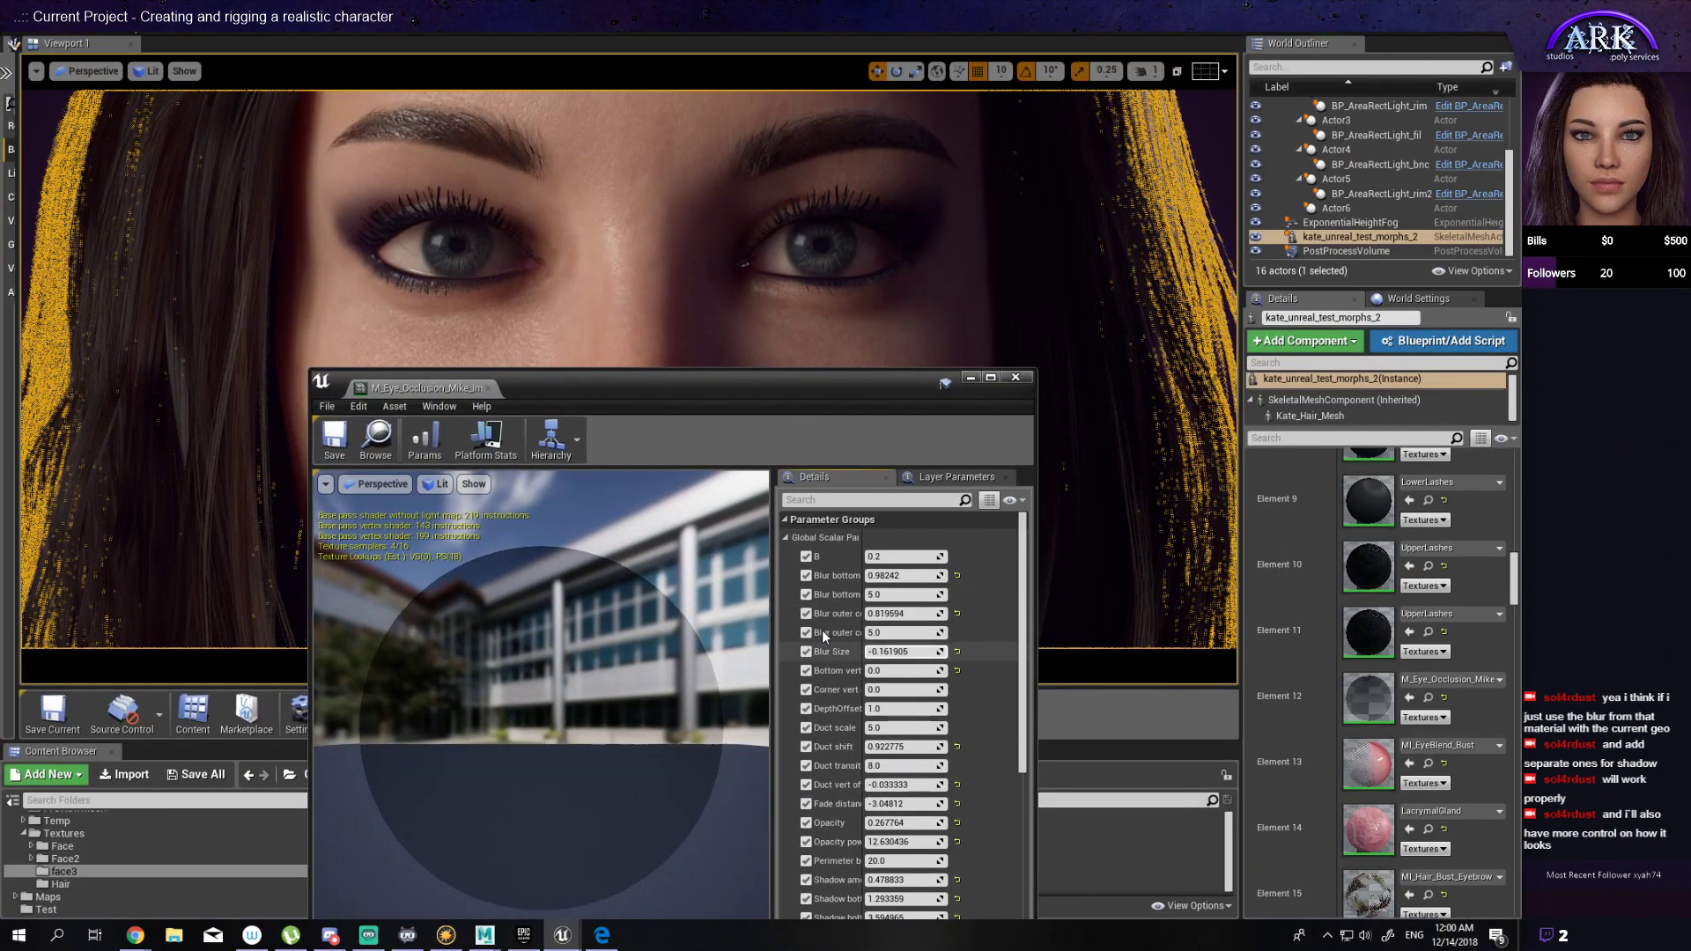
{"action": "left_click", "coordinate": [1222, 140]}
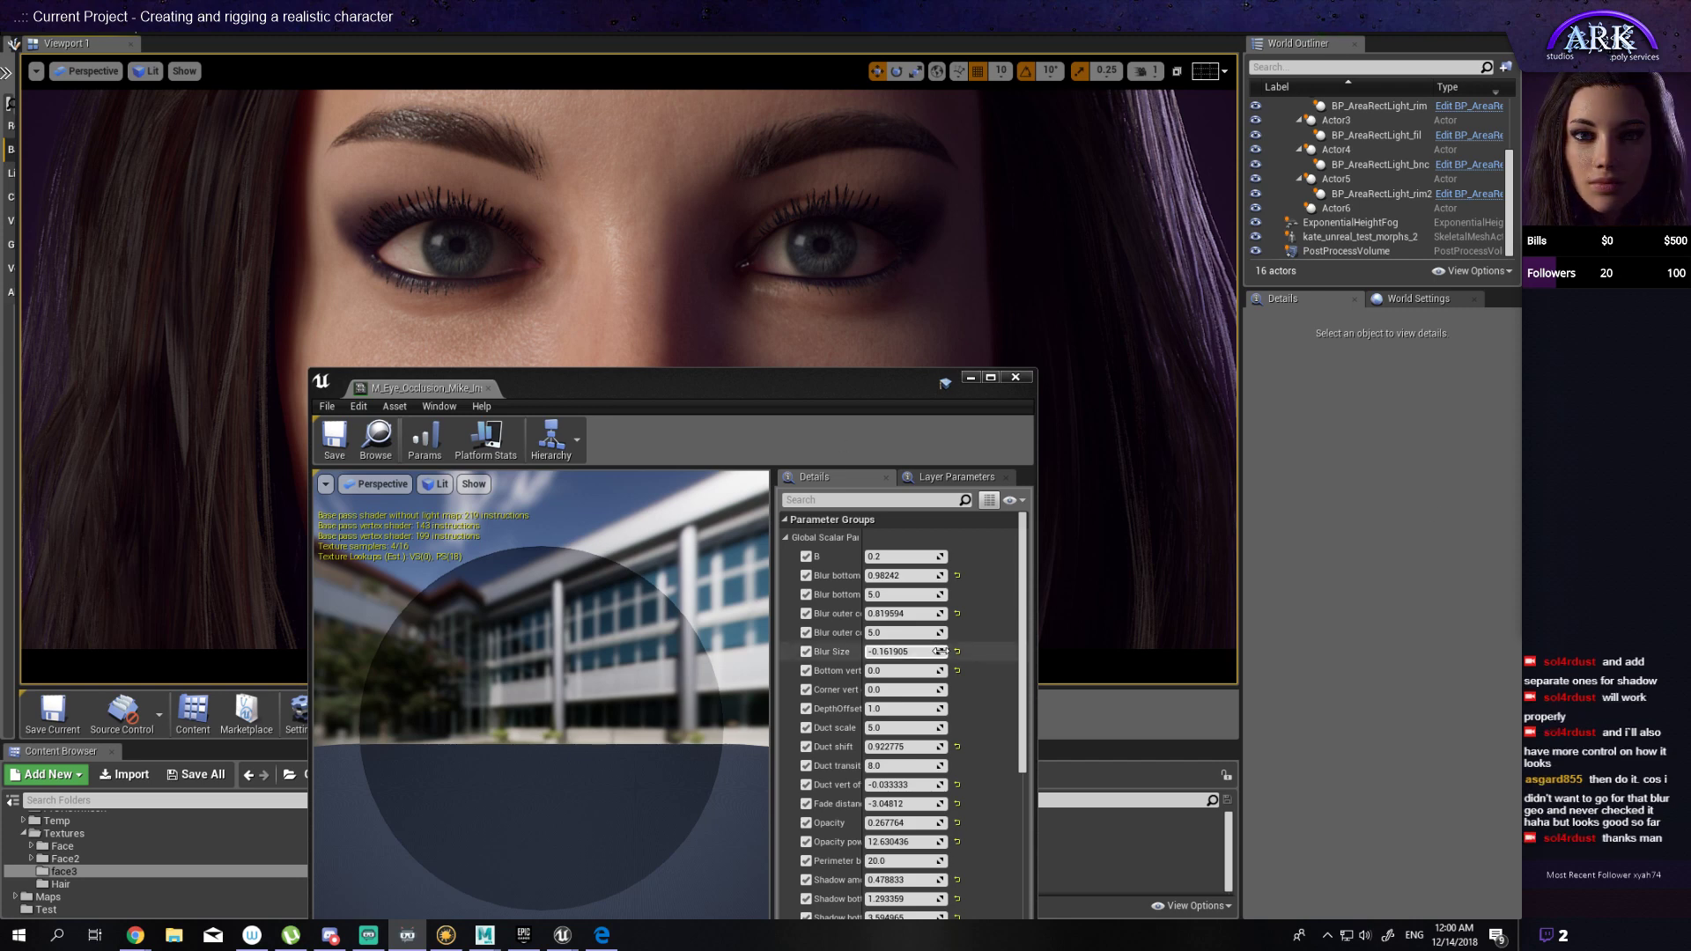
Step: Set the eye occlusion material's Blur Size to about 1.65
{"action": "scroll", "coordinate": [913, 588], "scroll_direction": "down", "scroll_amount": 2}
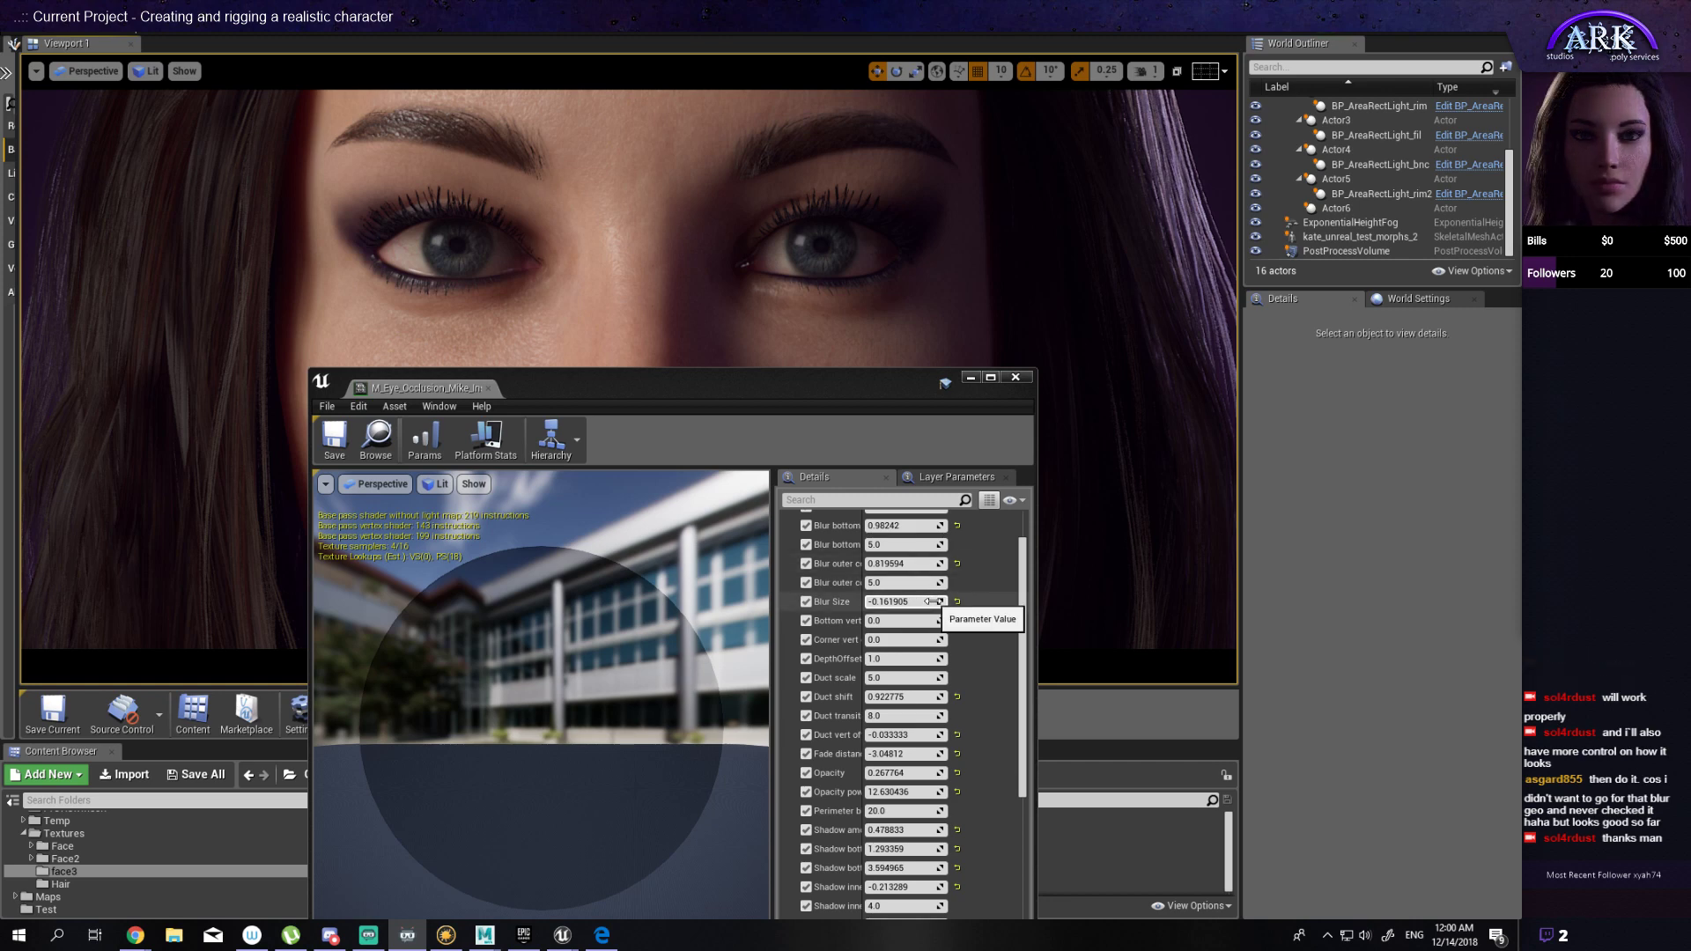
{"action": "left_click_drag", "start_coordinate": [900, 599], "coordinate": [935, 599]}
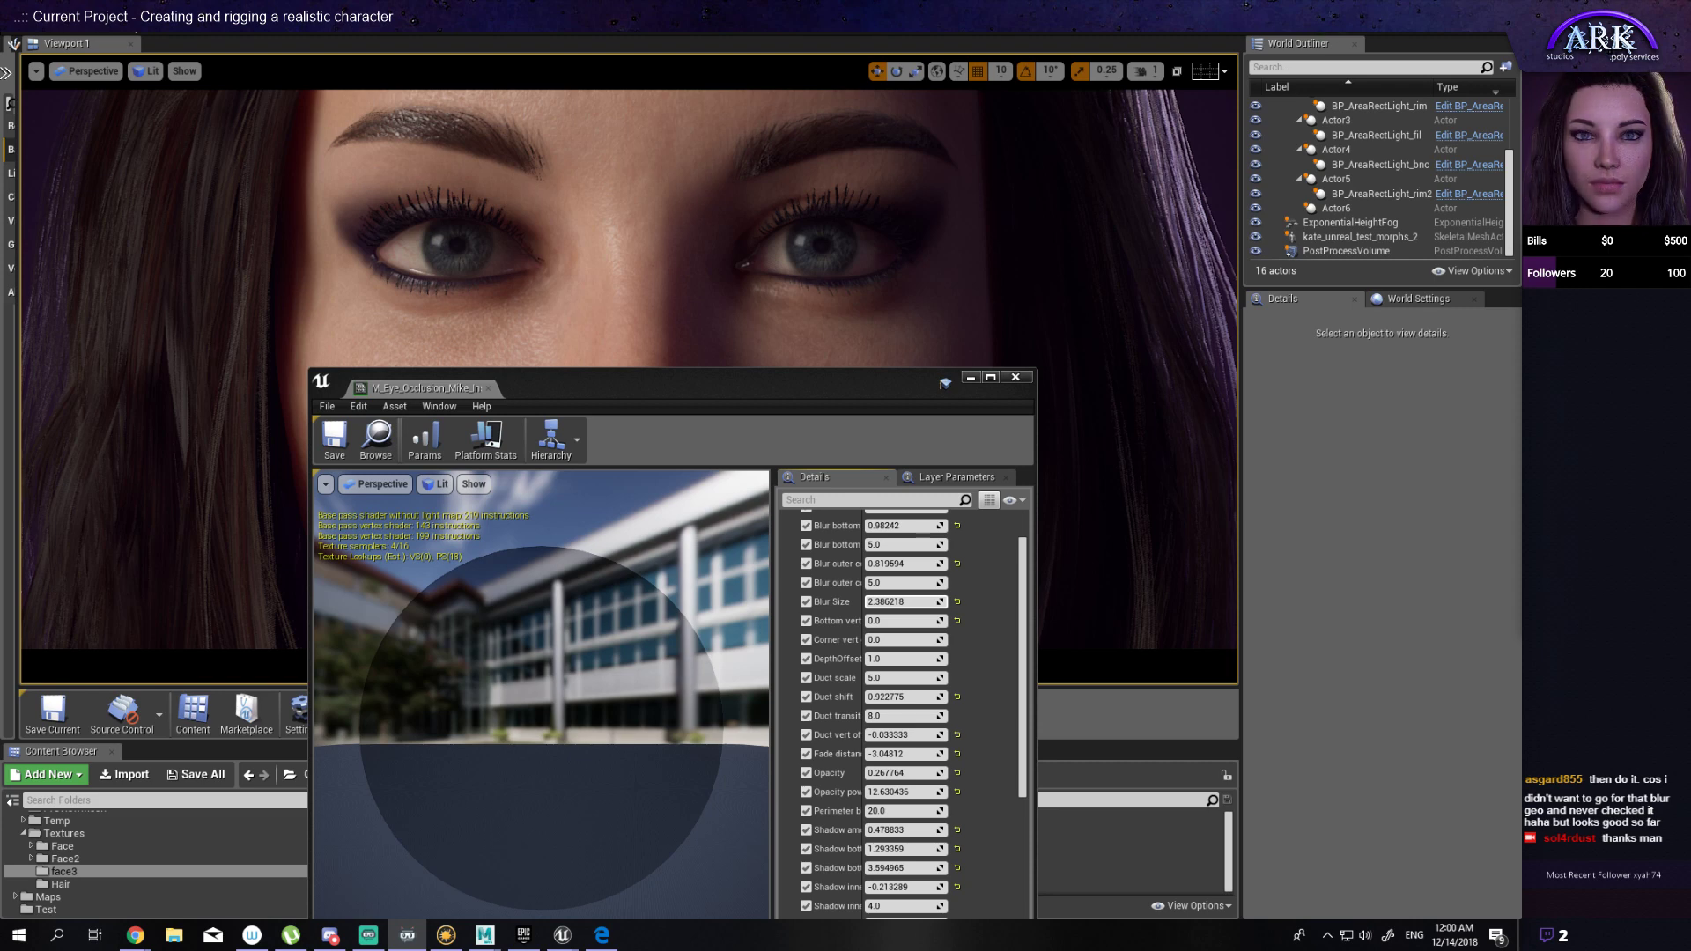
{"action": "mouse_move", "coordinate": [908, 610]}
{"action": "left_mouse_down"}
{"action": "mouse_move", "coordinate": [867, 609]}
{"action": "mouse_move", "coordinate": [894, 609]}
{"action": "left_mouse_up"}
{"action": "scroll", "coordinate": [894, 643], "scroll_direction": "down", "scroll_amount": 2}
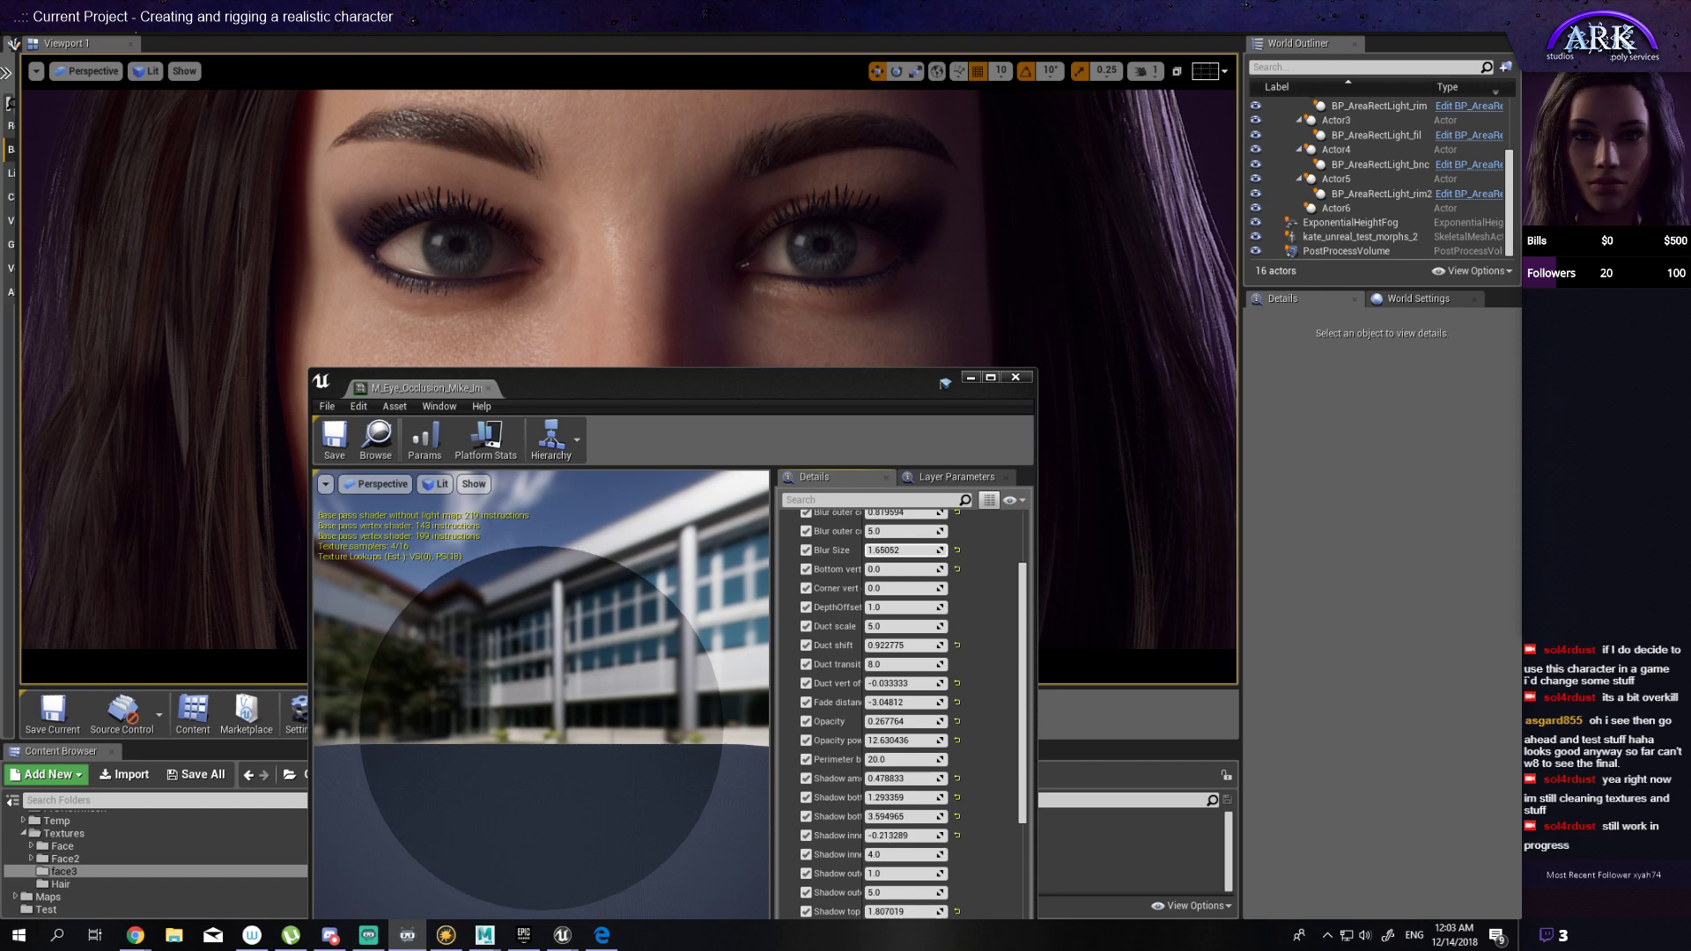
Step: Switch to Mari to inspect the head's Base Color texture, and view the shared screenshot of the masked character in the browser
{"action": "left_click", "coordinate": [445, 935]}
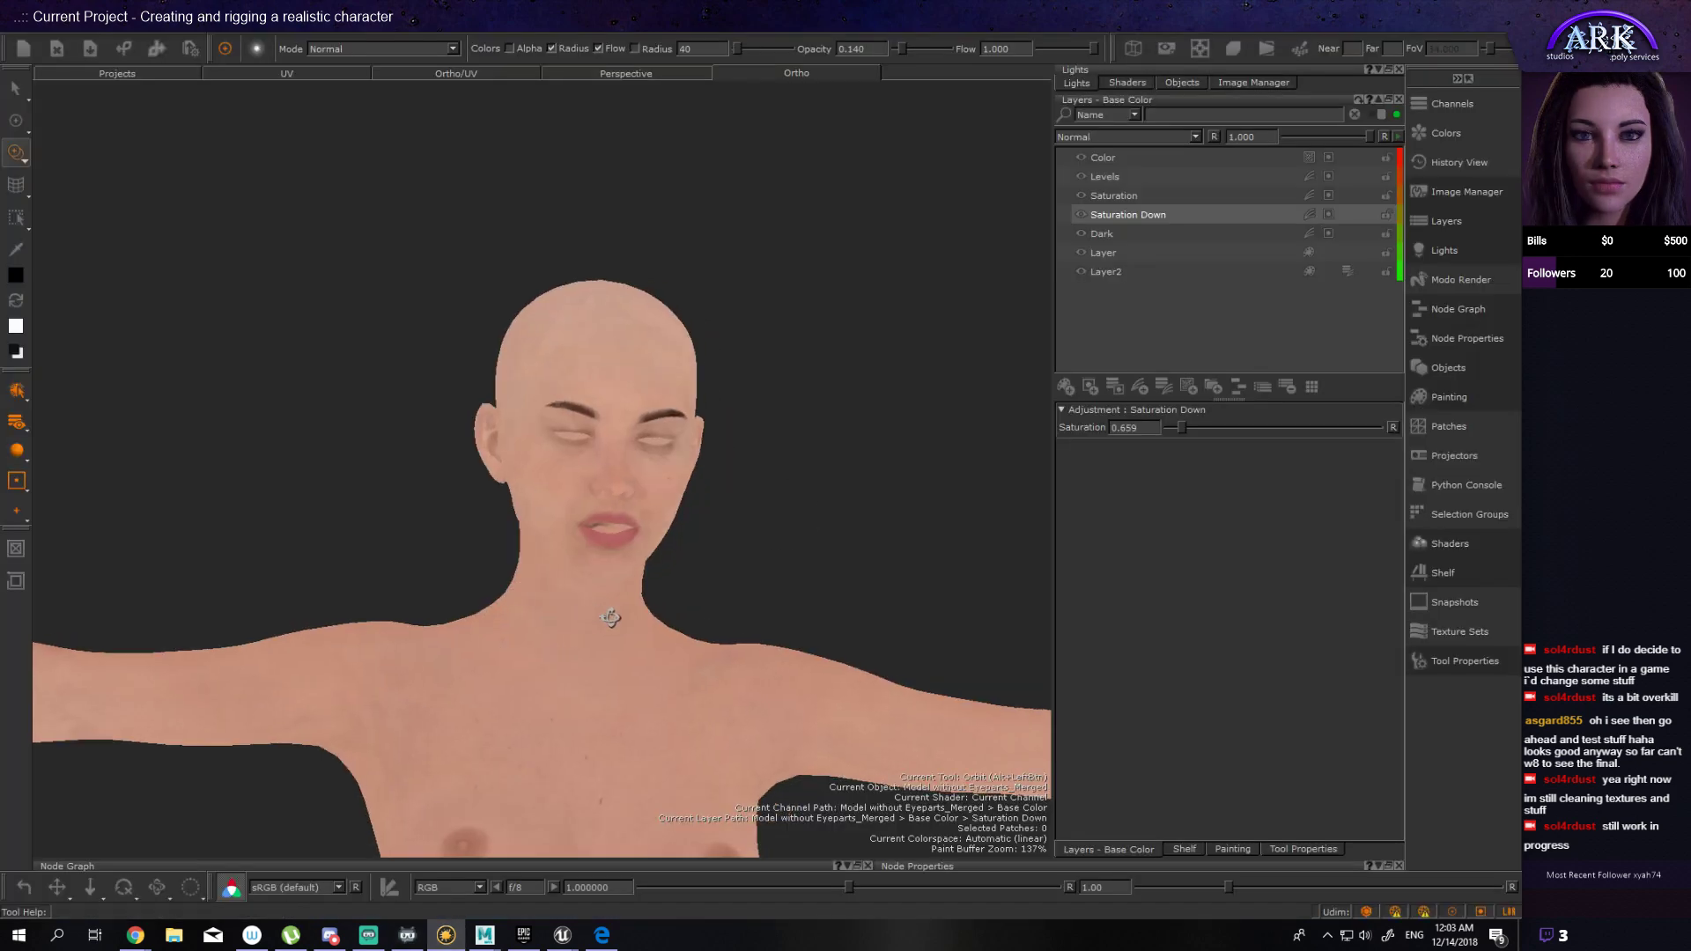
{"action": "left_click_drag", "start_coordinate": [575, 646], "coordinate": [607, 606], "text": "alt"}
{"action": "right_click_drag", "start_coordinate": [607, 606], "coordinate": [774, 650], "text": "alt"}
{"action": "mouse_move", "coordinate": [774, 650]}
{"action": "left_mouse_down", "text": "alt"}
{"action": "mouse_move", "coordinate": [753, 659]}
{"action": "mouse_move", "coordinate": [717, 630]}
{"action": "mouse_move", "coordinate": [743, 642]}
{"action": "left_mouse_up", "text": "alt"}
{"action": "key", "text": "p"}
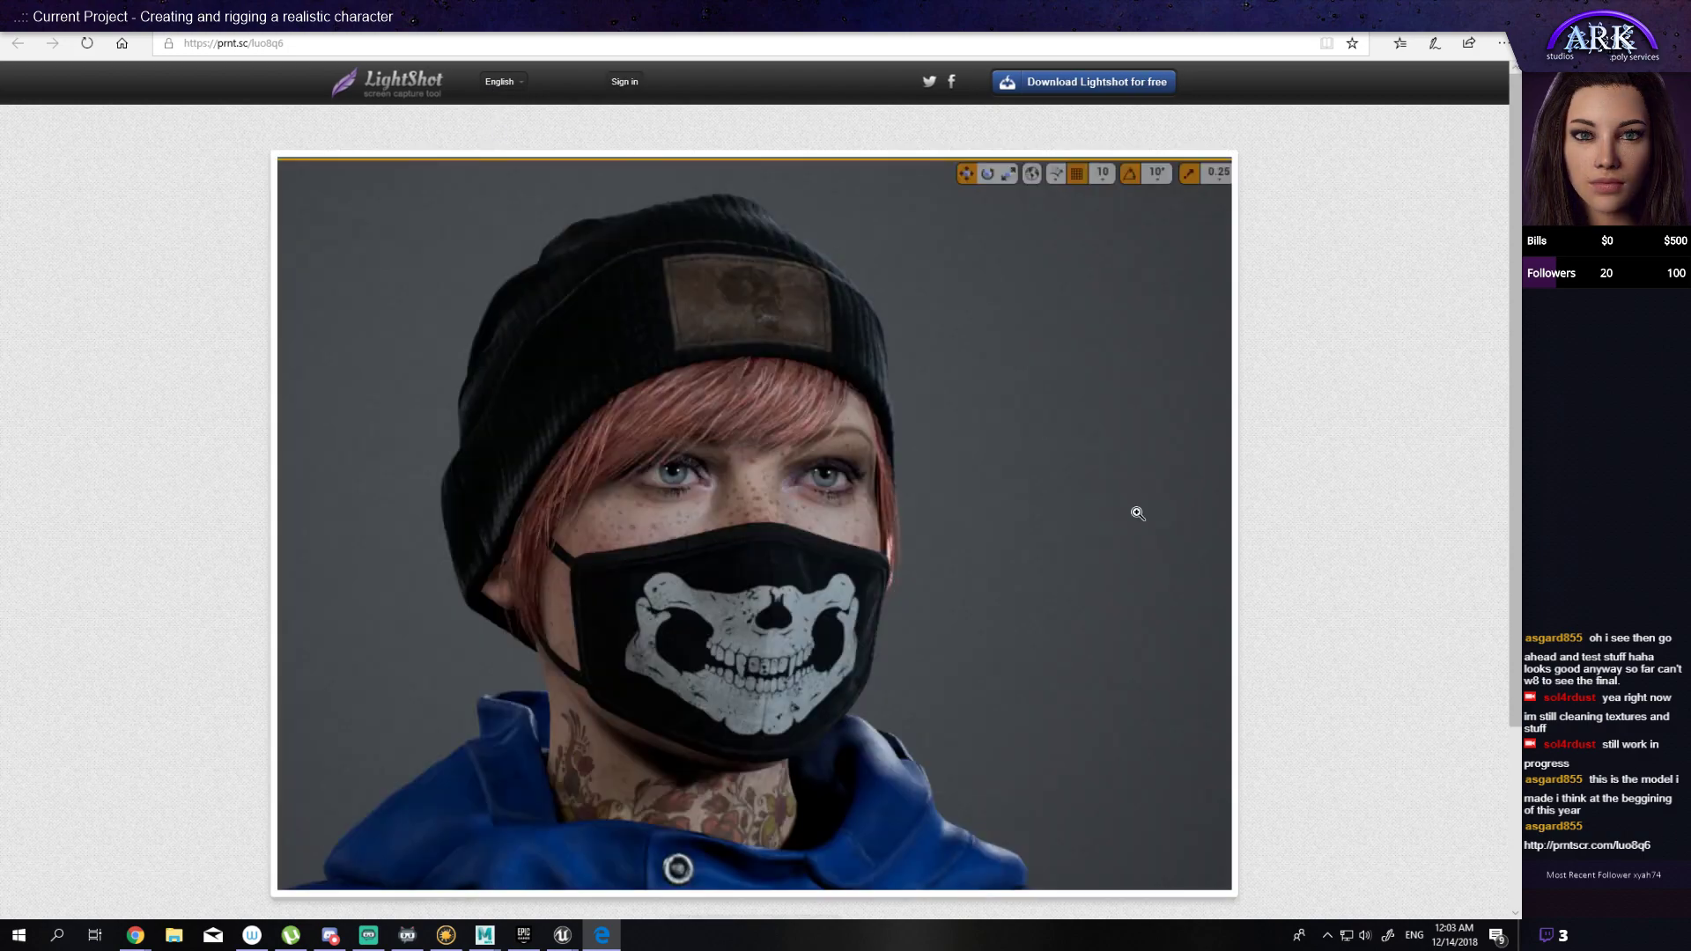
{"action": "scroll", "coordinate": [1137, 513], "scroll_direction": "down", "scroll_amount": 1}
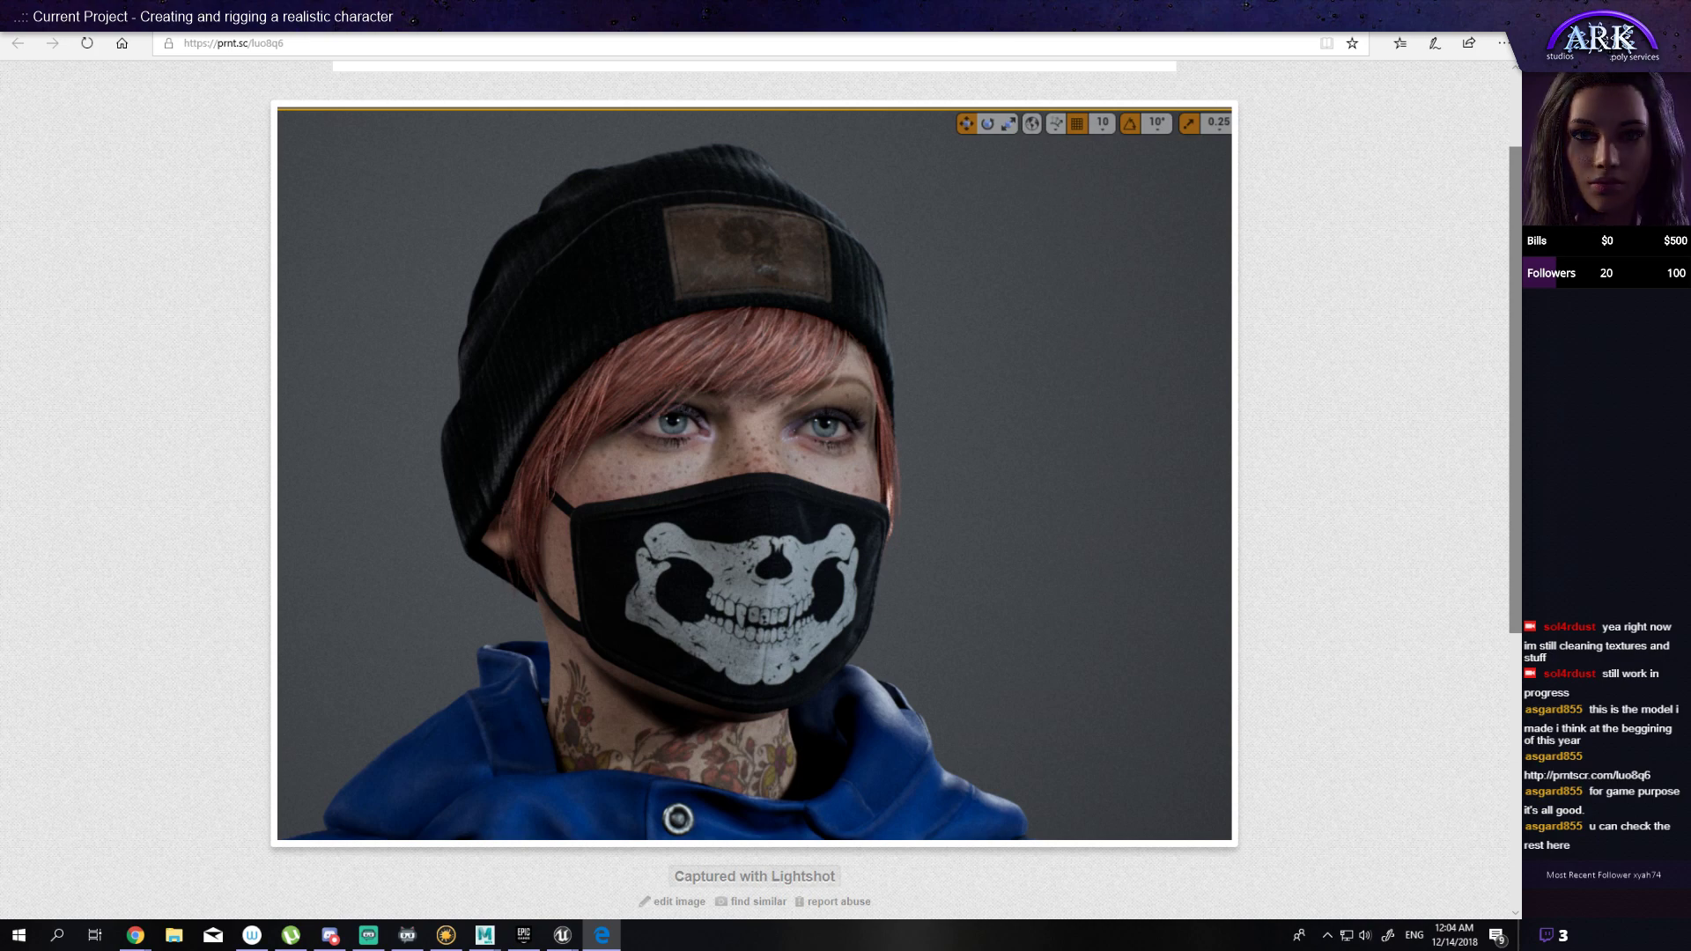
Step: Look over the shared screenshot of the masked character and view the artist's ArtStation portfolio in Chrome
{"action": "scroll", "coordinate": [921, 551], "scroll_direction": "down", "scroll_amount": 4}
{"action": "scroll", "coordinate": [917, 551], "scroll_direction": "up", "scroll_amount": 6}
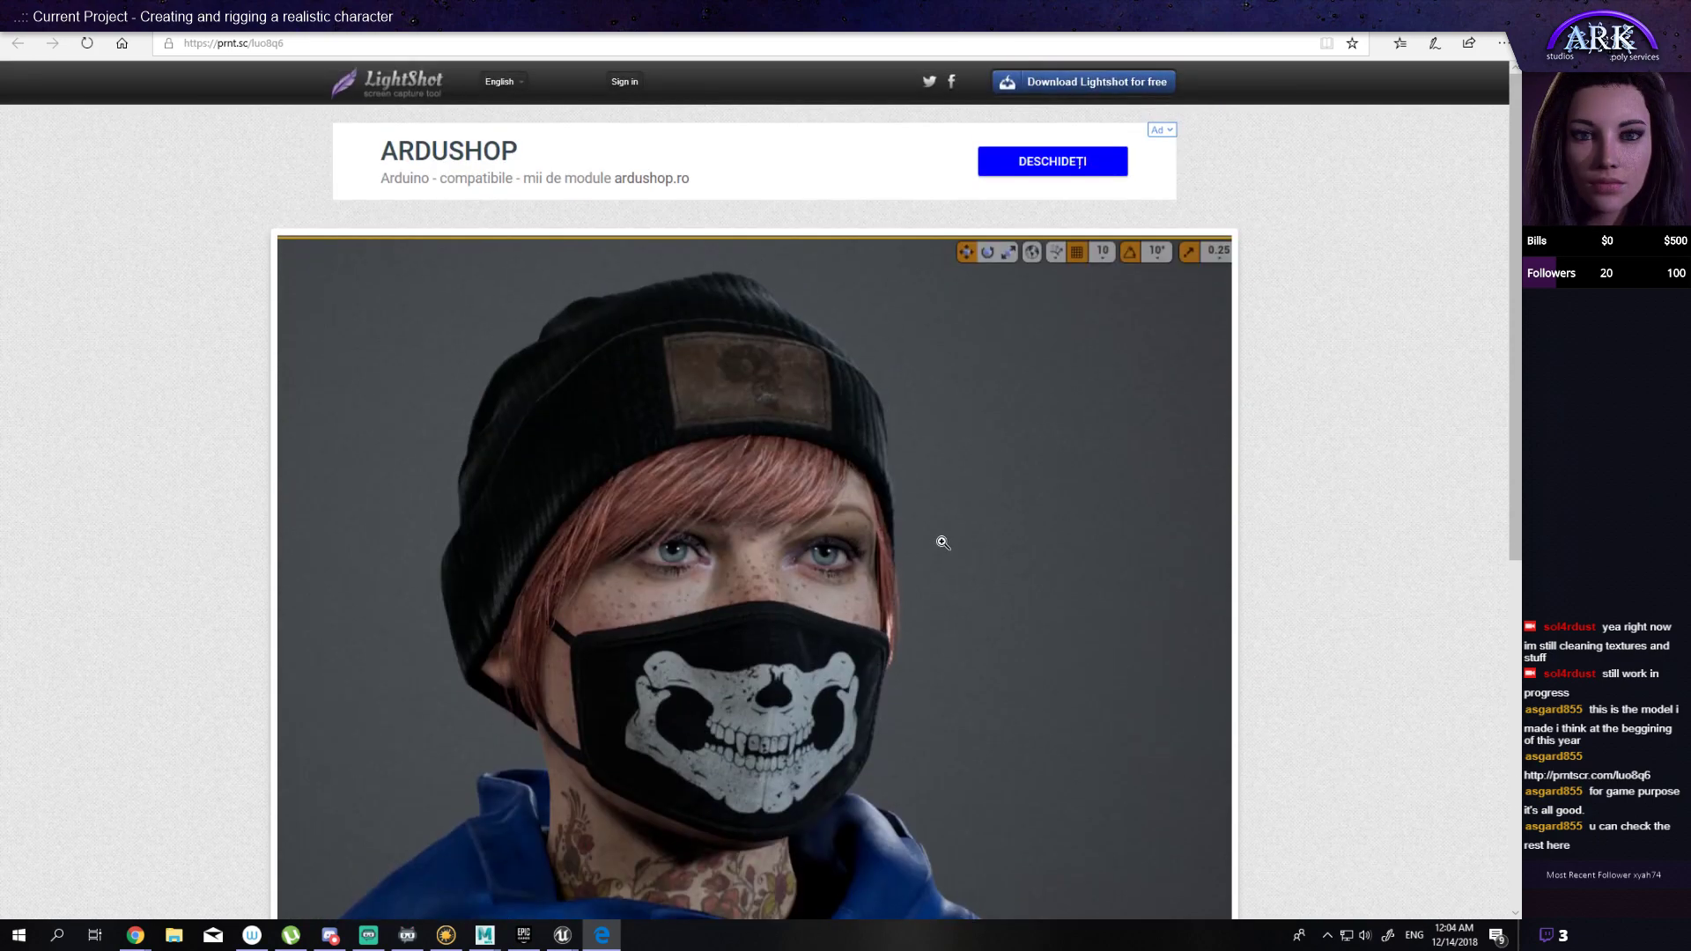
{"action": "scroll", "coordinate": [933, 546], "scroll_direction": "down", "scroll_amount": 2}
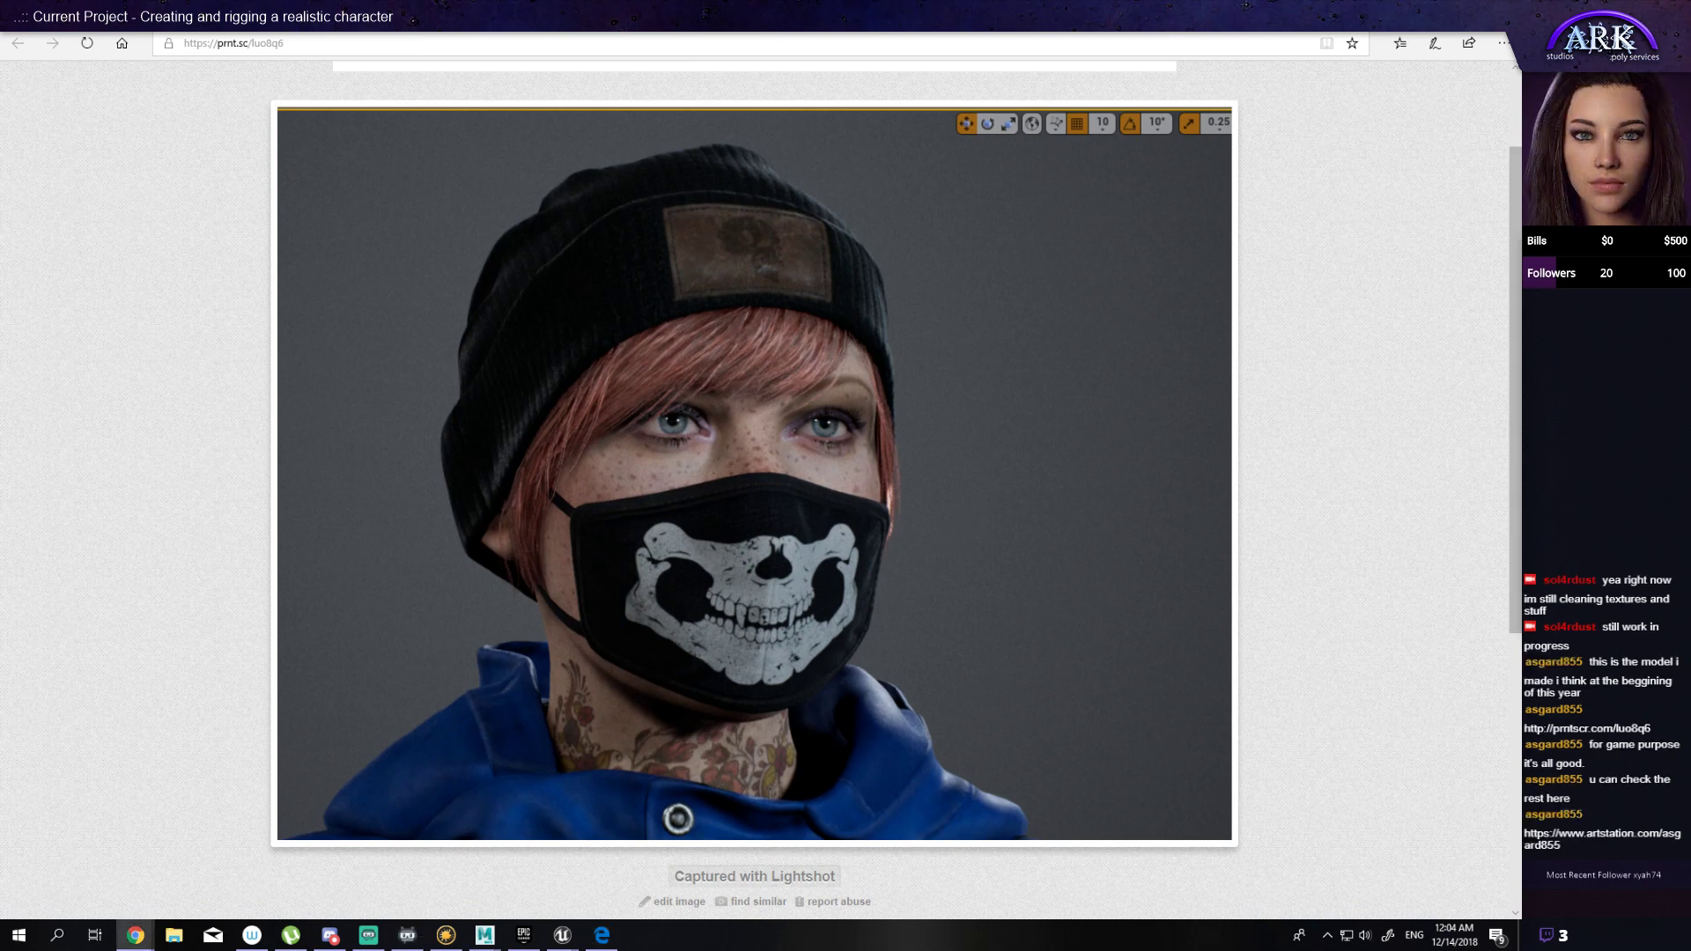
{"action": "left_click_drag", "start_coordinate": [2, 16], "coordinate": [815, 196]}
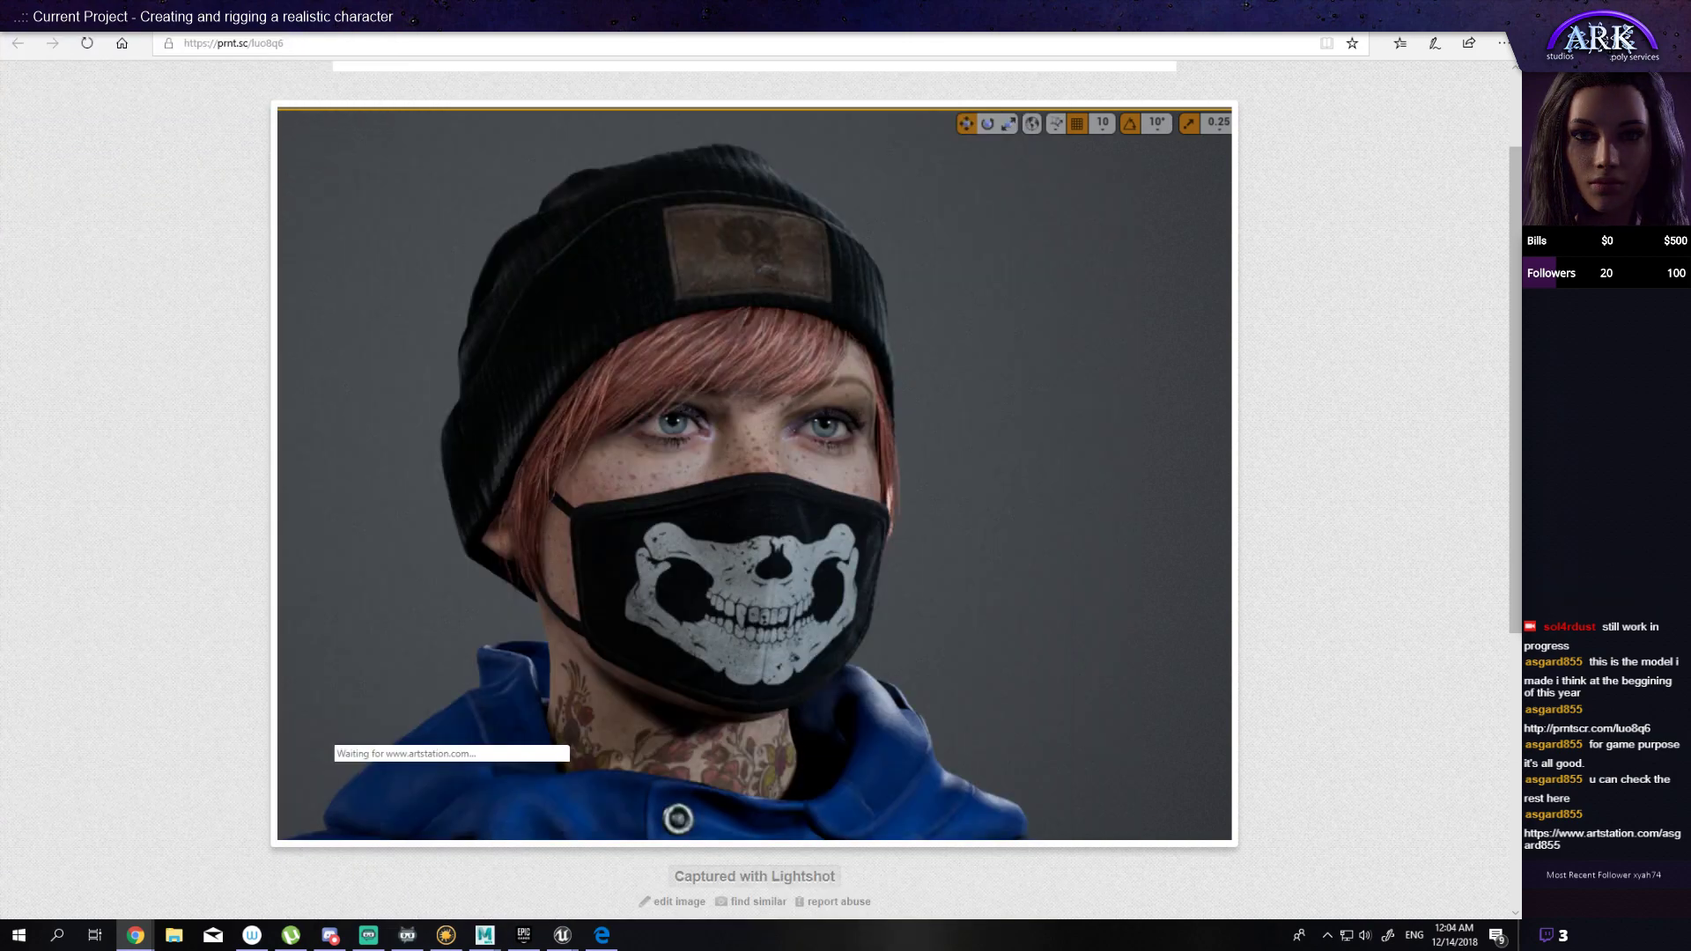
{"action": "scroll", "coordinate": [591, 446], "scroll_direction": "down", "scroll_amount": 1}
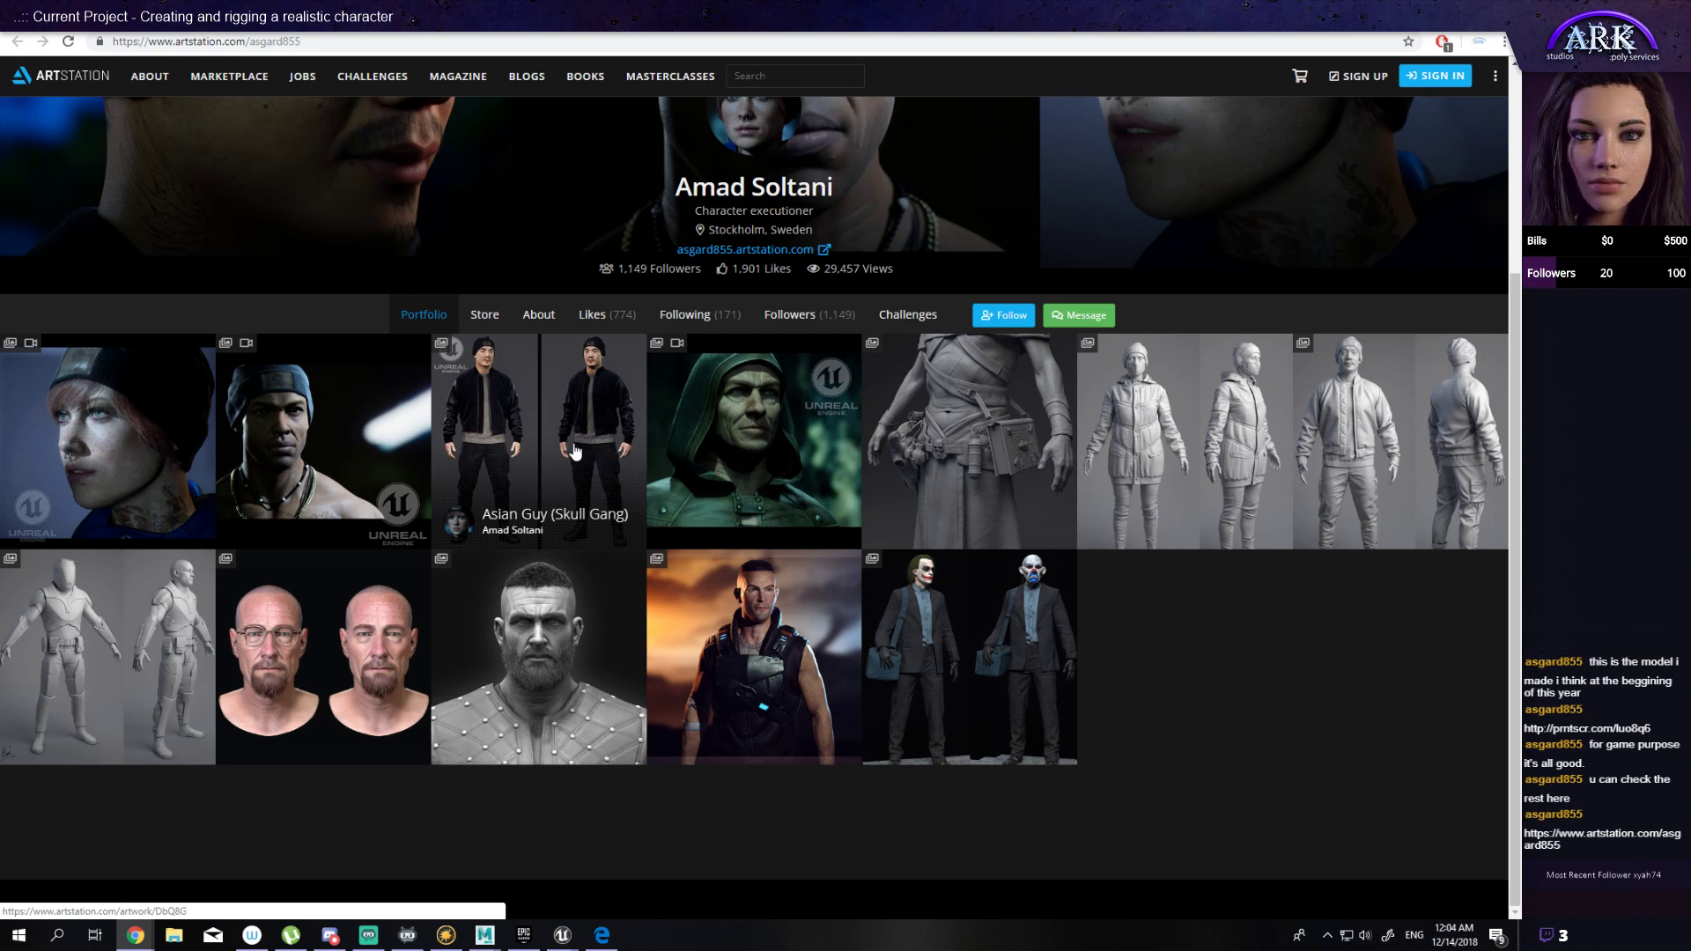
Step: Open the Gangsta Girl (Skull Gang) project from the portfolio and play its video
{"action": "left_click", "coordinate": [207, 440]}
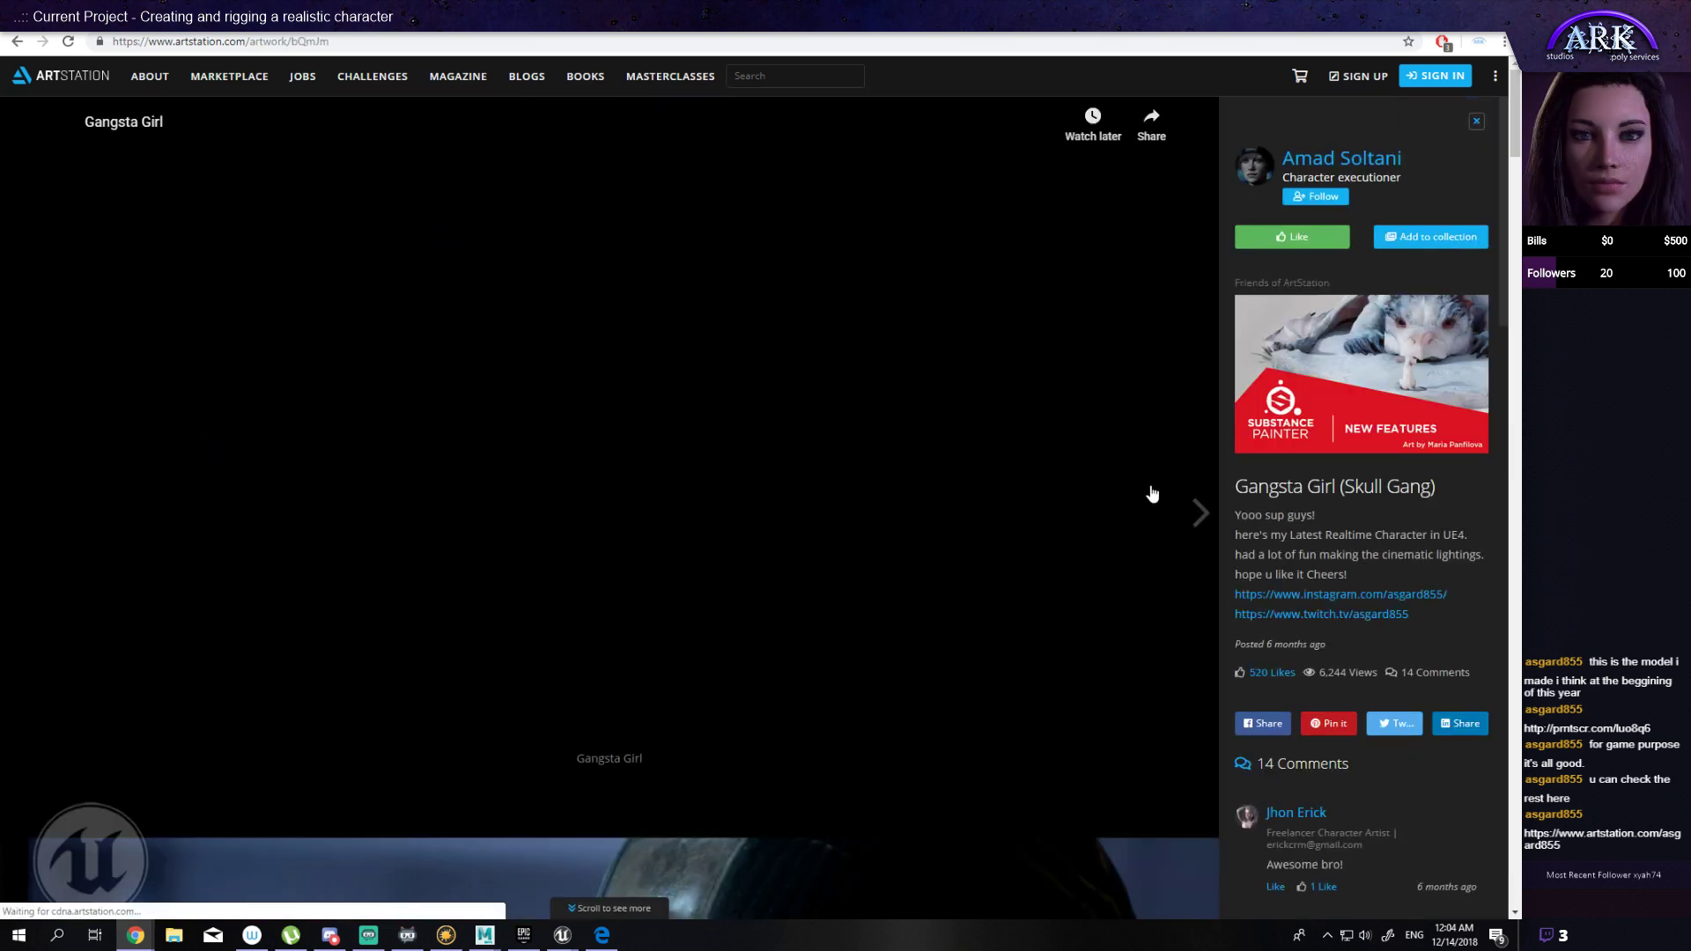
{"action": "scroll", "coordinate": [848, 555], "scroll_direction": "down", "scroll_amount": 3}
{"action": "scroll", "coordinate": [849, 556], "scroll_direction": "up", "scroll_amount": 3}
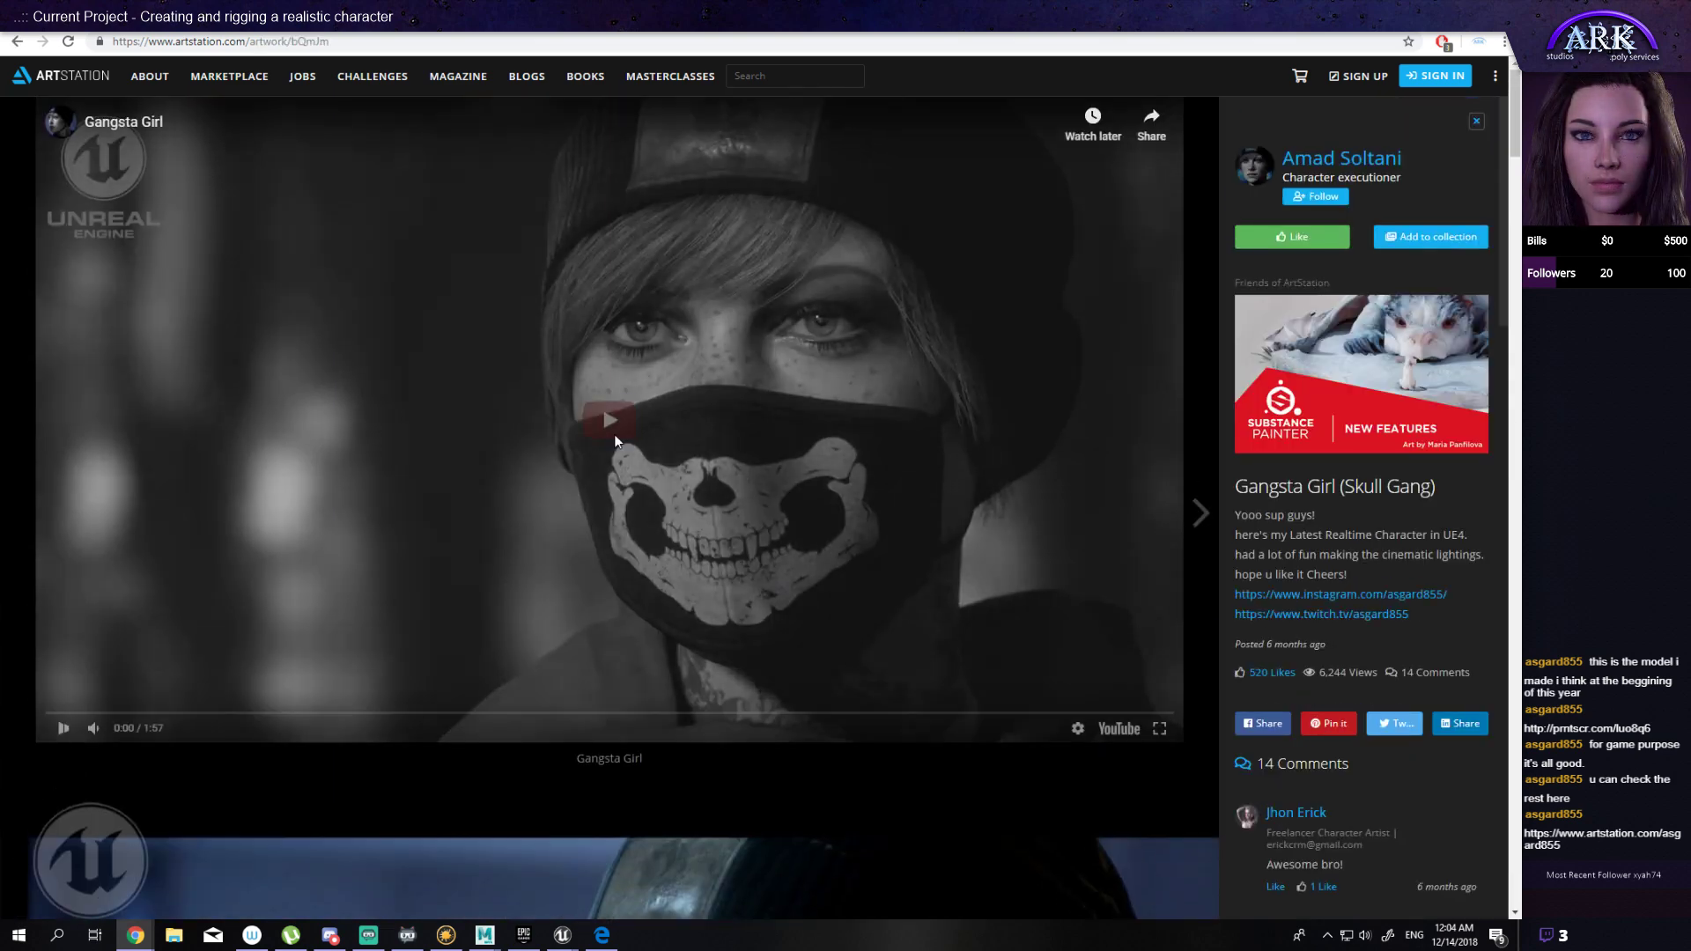
{"action": "left_click", "coordinate": [605, 422]}
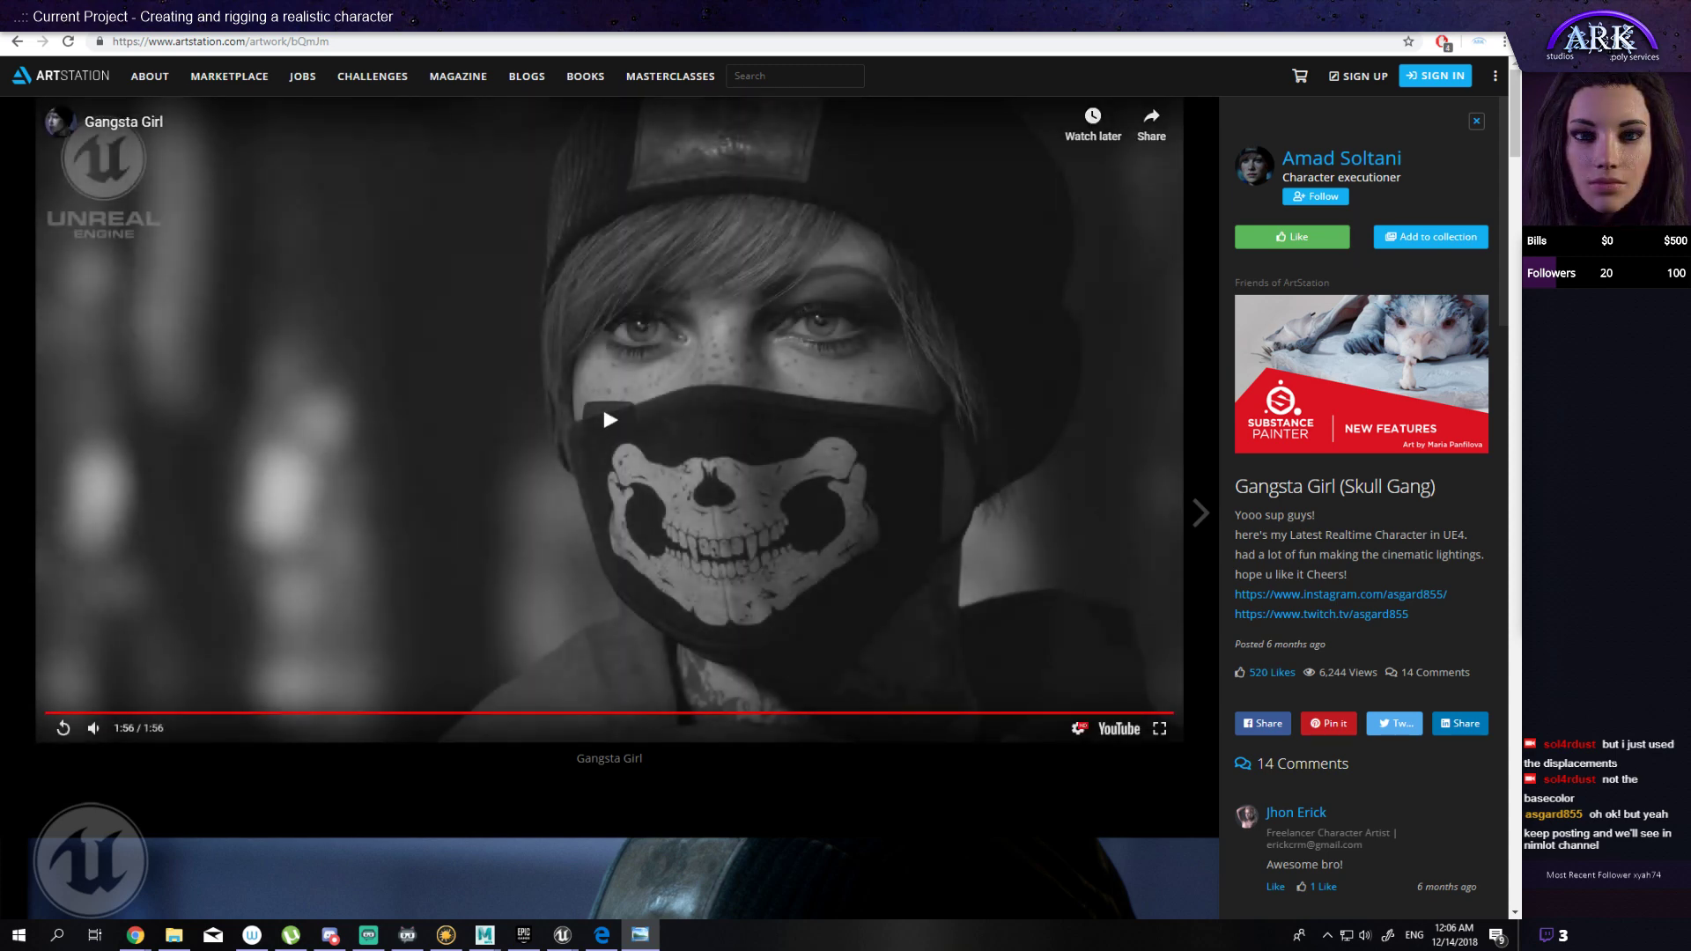
Step: View face_RAW_albedo.tif in Windows Photo Viewer over the ArtStation page, and return to the Gangsta Girl project
{"action": "left_click_drag", "start_coordinate": [2, 114], "coordinate": [648, 1]}
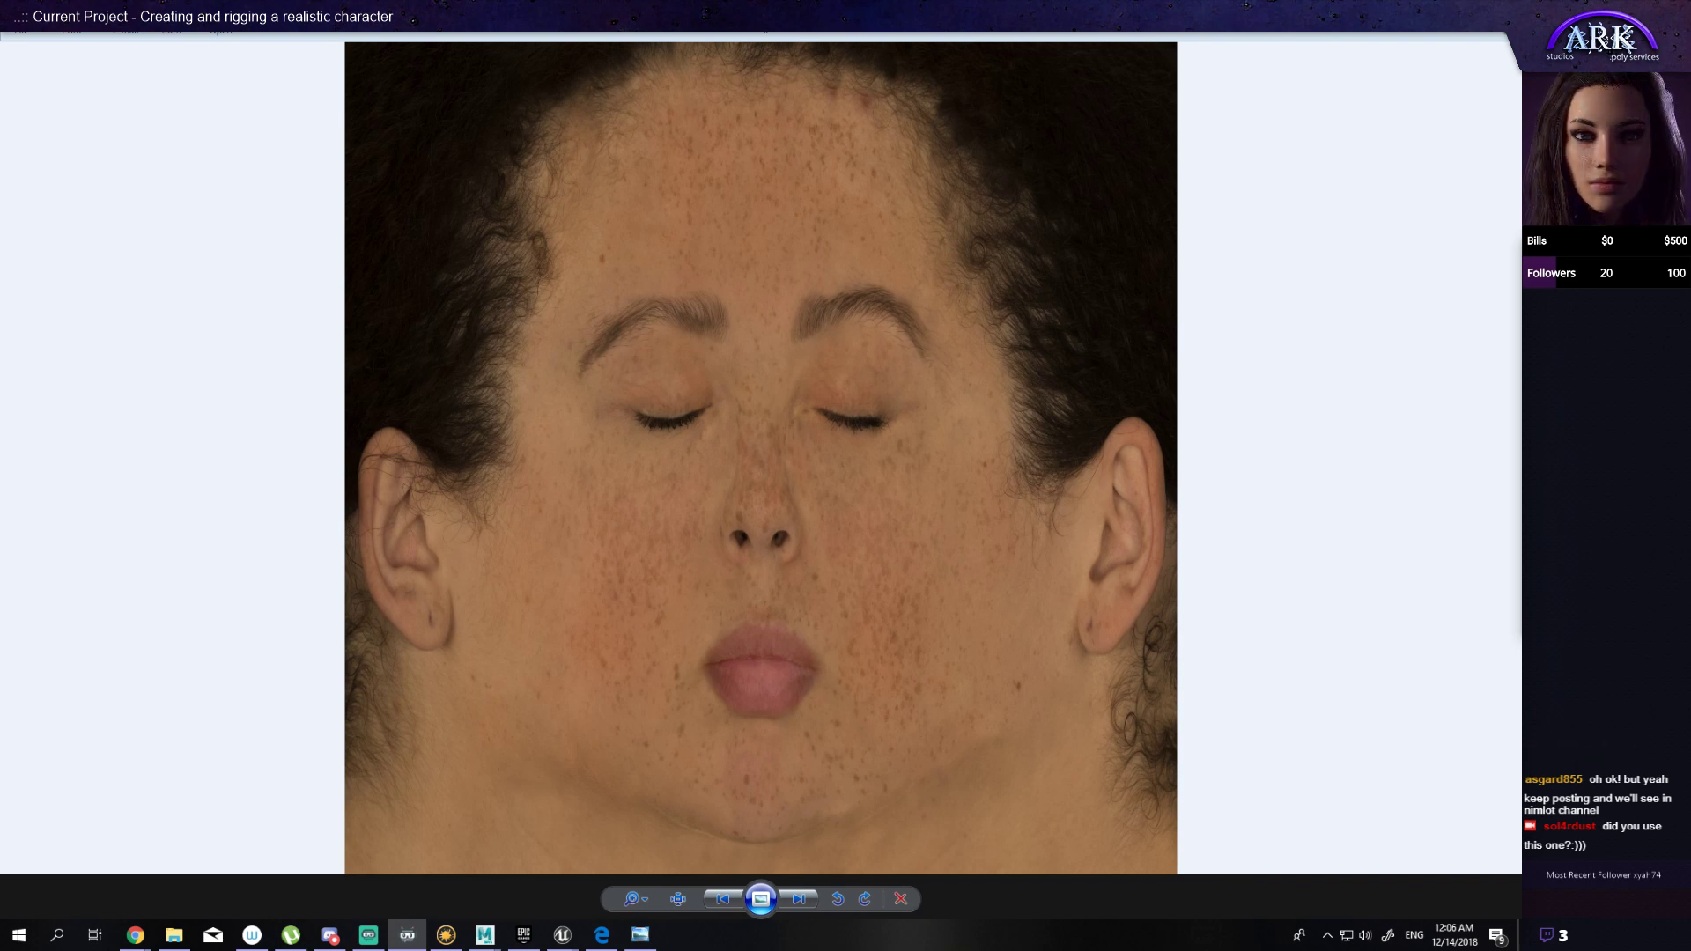
{"action": "left_click", "coordinate": [791, 237]}
{"action": "left_click_drag", "start_coordinate": [793, 13], "coordinate": [669, 441]}
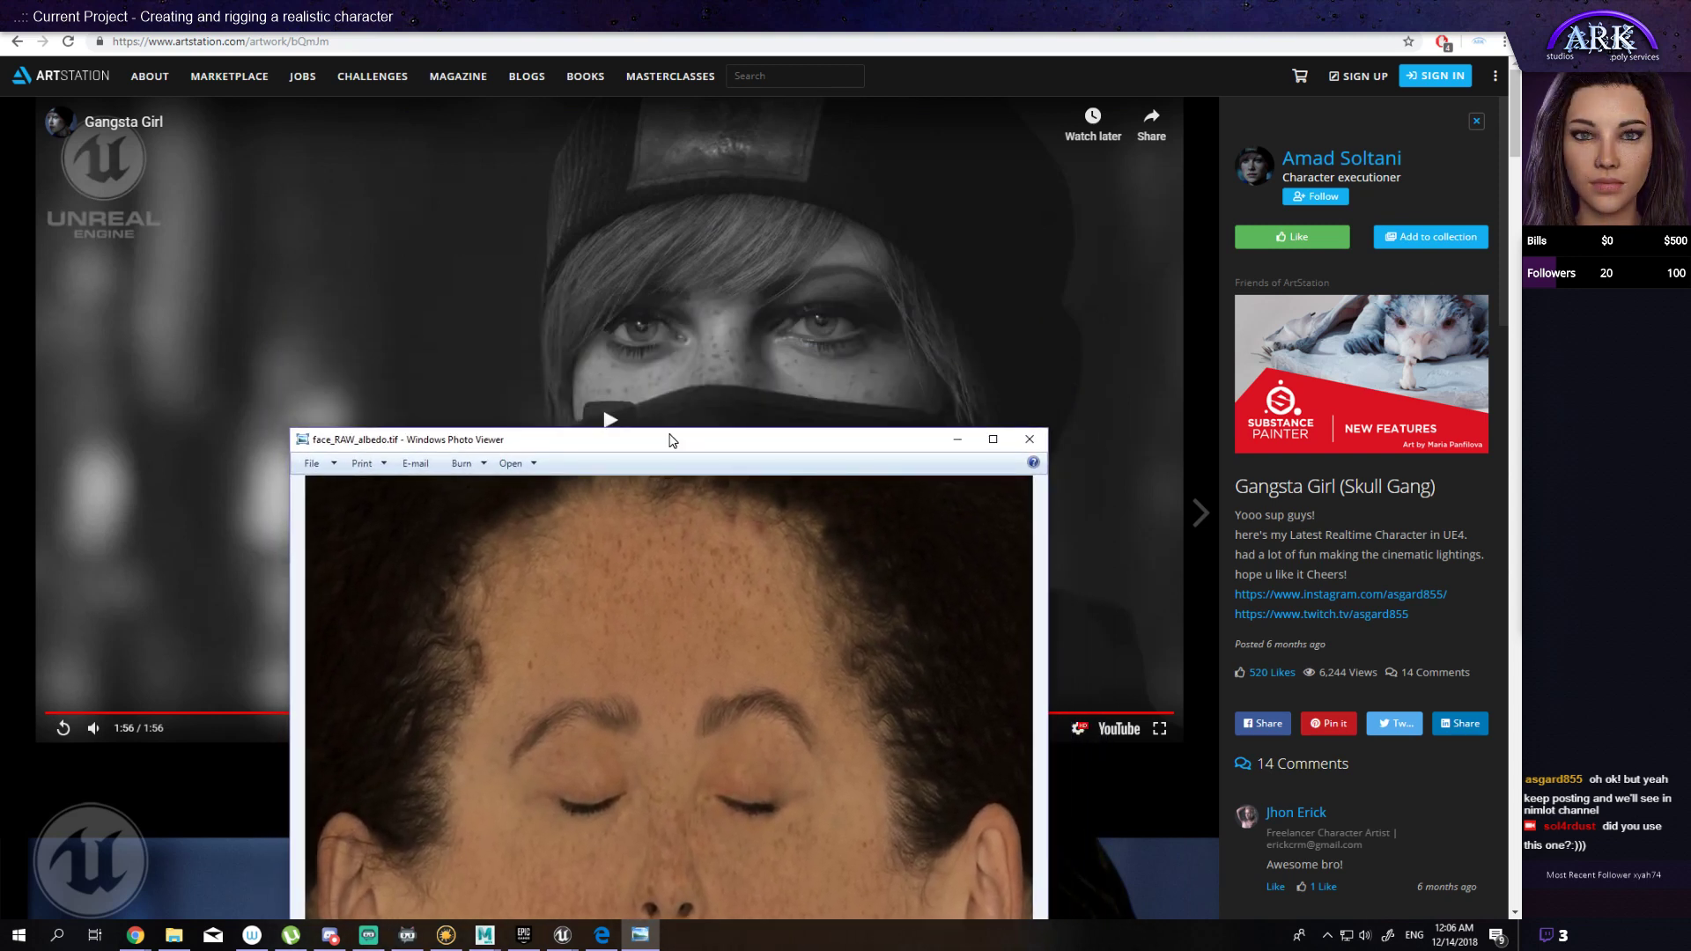
{"action": "mouse_move", "coordinate": [669, 440]}
{"action": "left_mouse_down"}
{"action": "mouse_move", "coordinate": [690, 382]}
{"action": "mouse_move", "coordinate": [688, 459]}
{"action": "left_mouse_up"}
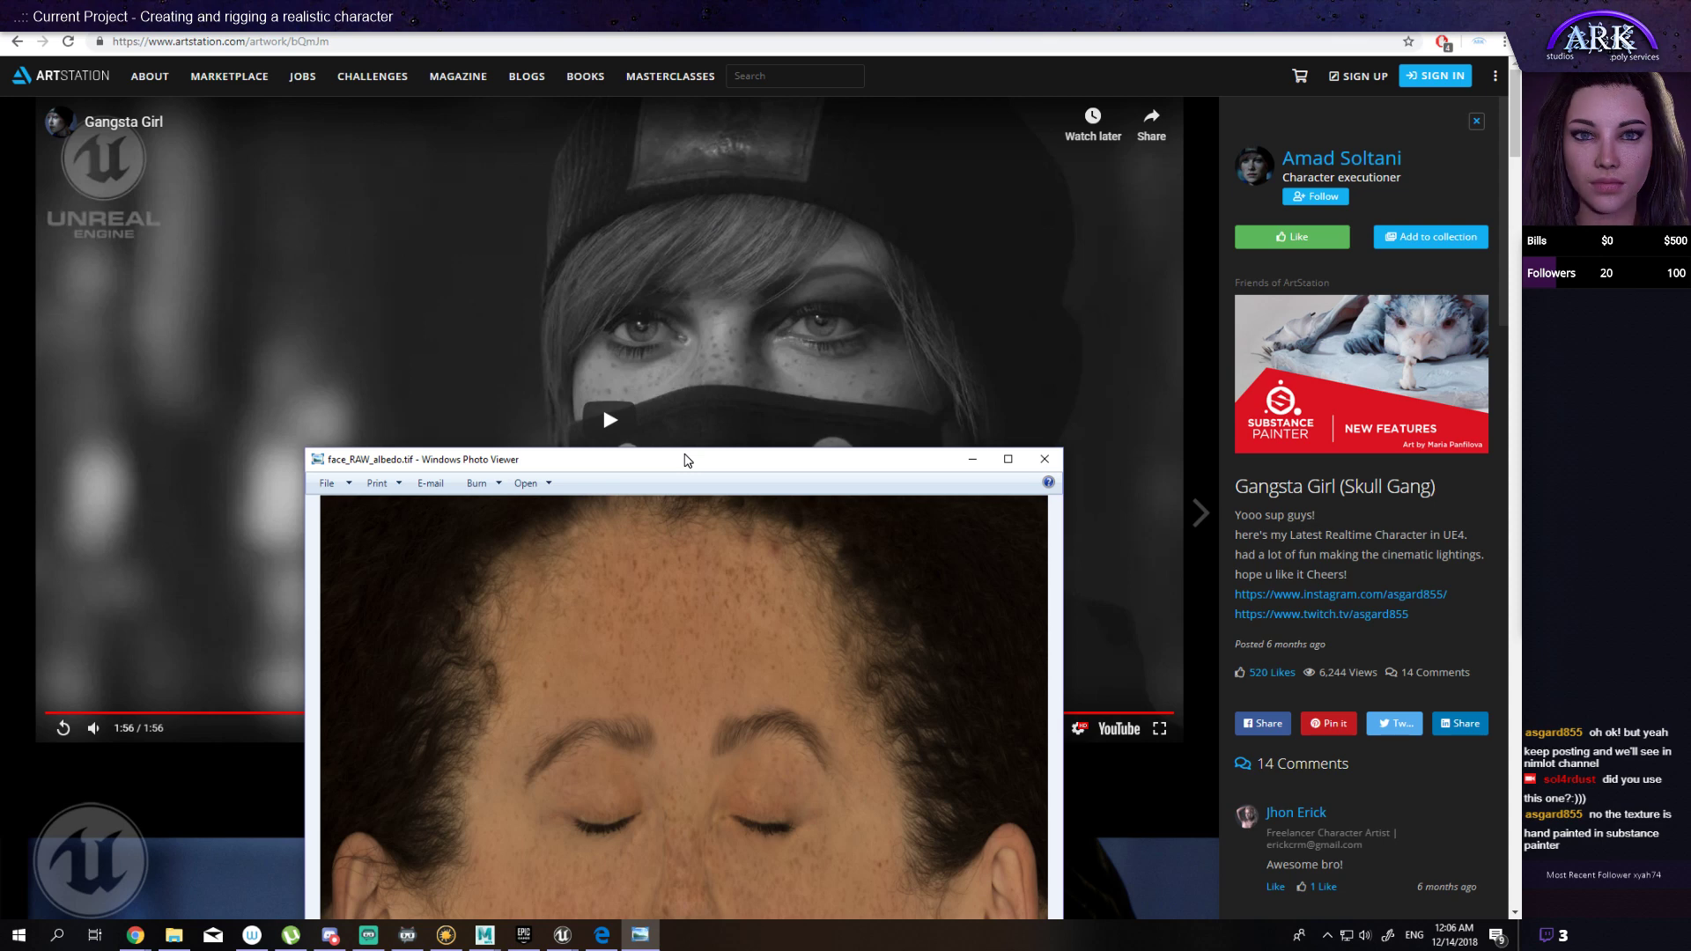
{"action": "left_click_drag", "start_coordinate": [688, 459], "coordinate": [192, 408]}
{"action": "left_click", "coordinate": [551, 364]}
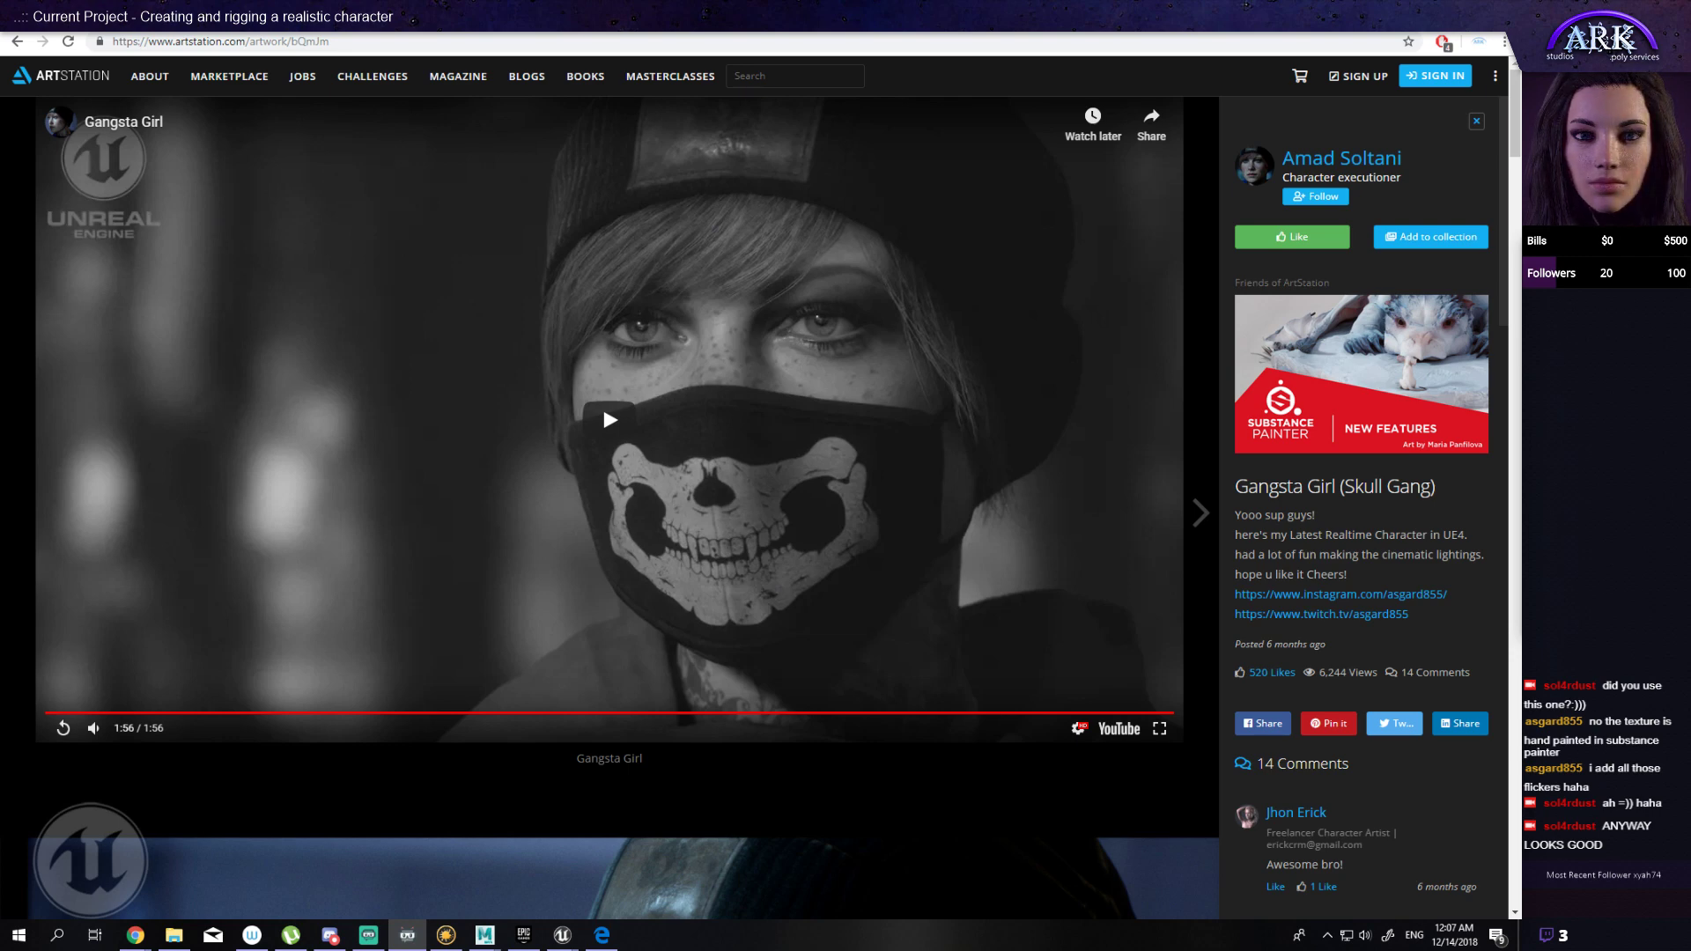
Step: Examine the Gangsta Girl project's cinematic renders, face close-ups, full-body views and wireframe images
{"action": "scroll", "coordinate": [603, 403], "scroll_direction": "down", "scroll_amount": 7}
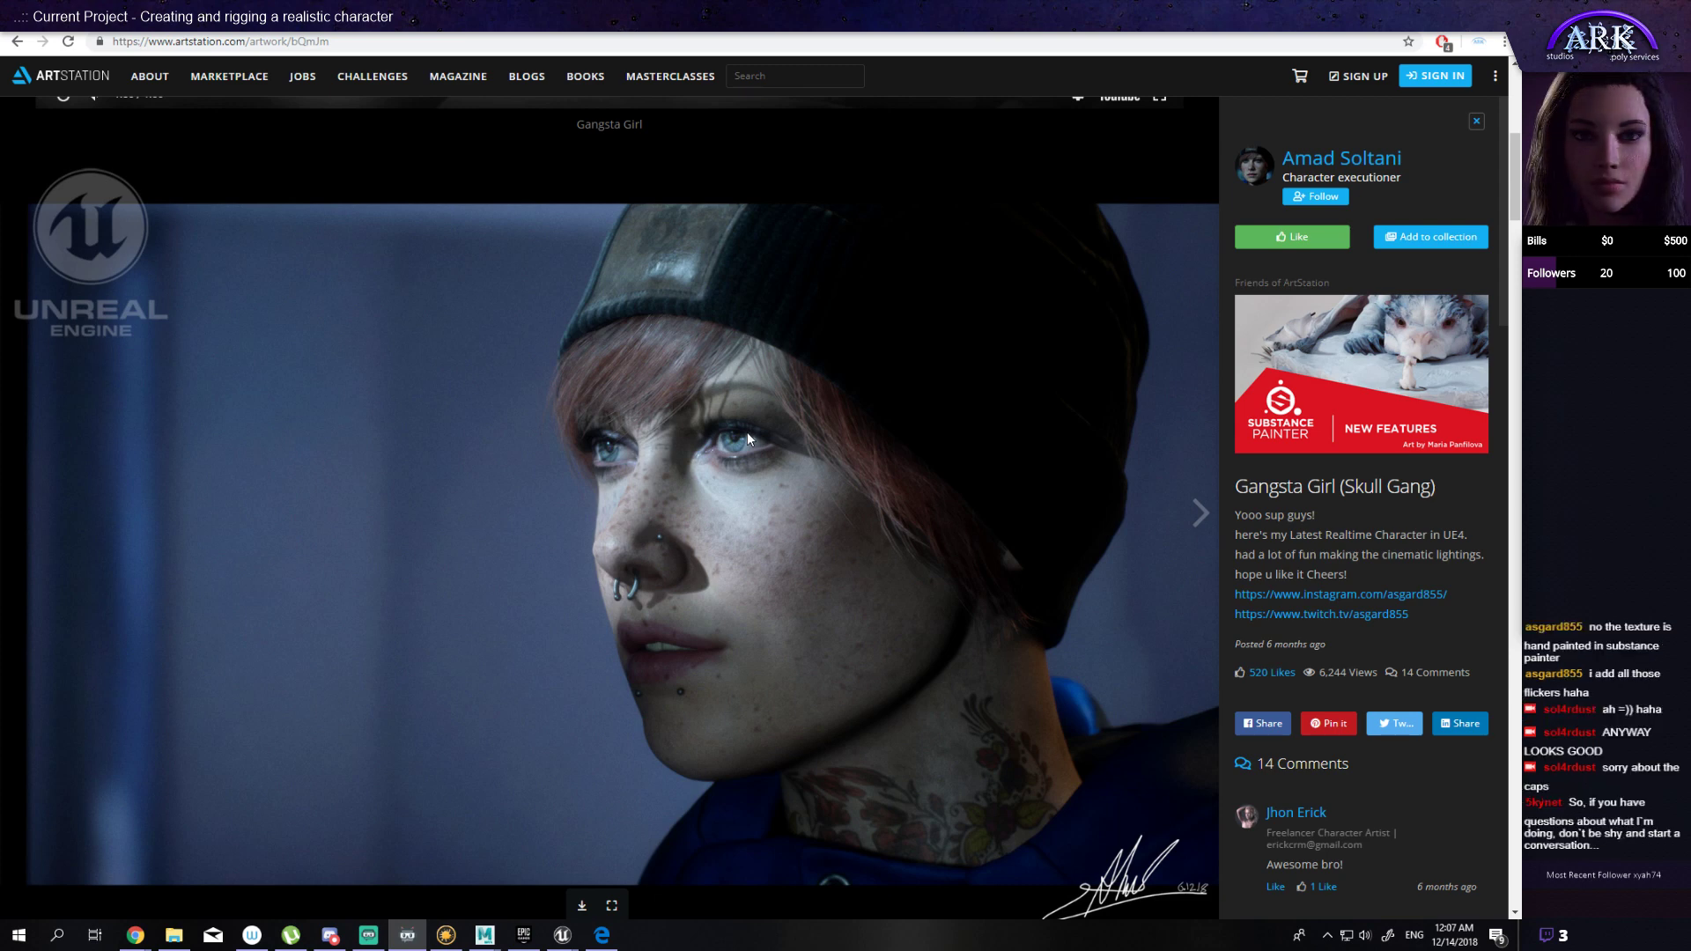
{"action": "scroll", "coordinate": [748, 439], "scroll_direction": "down", "scroll_amount": 5}
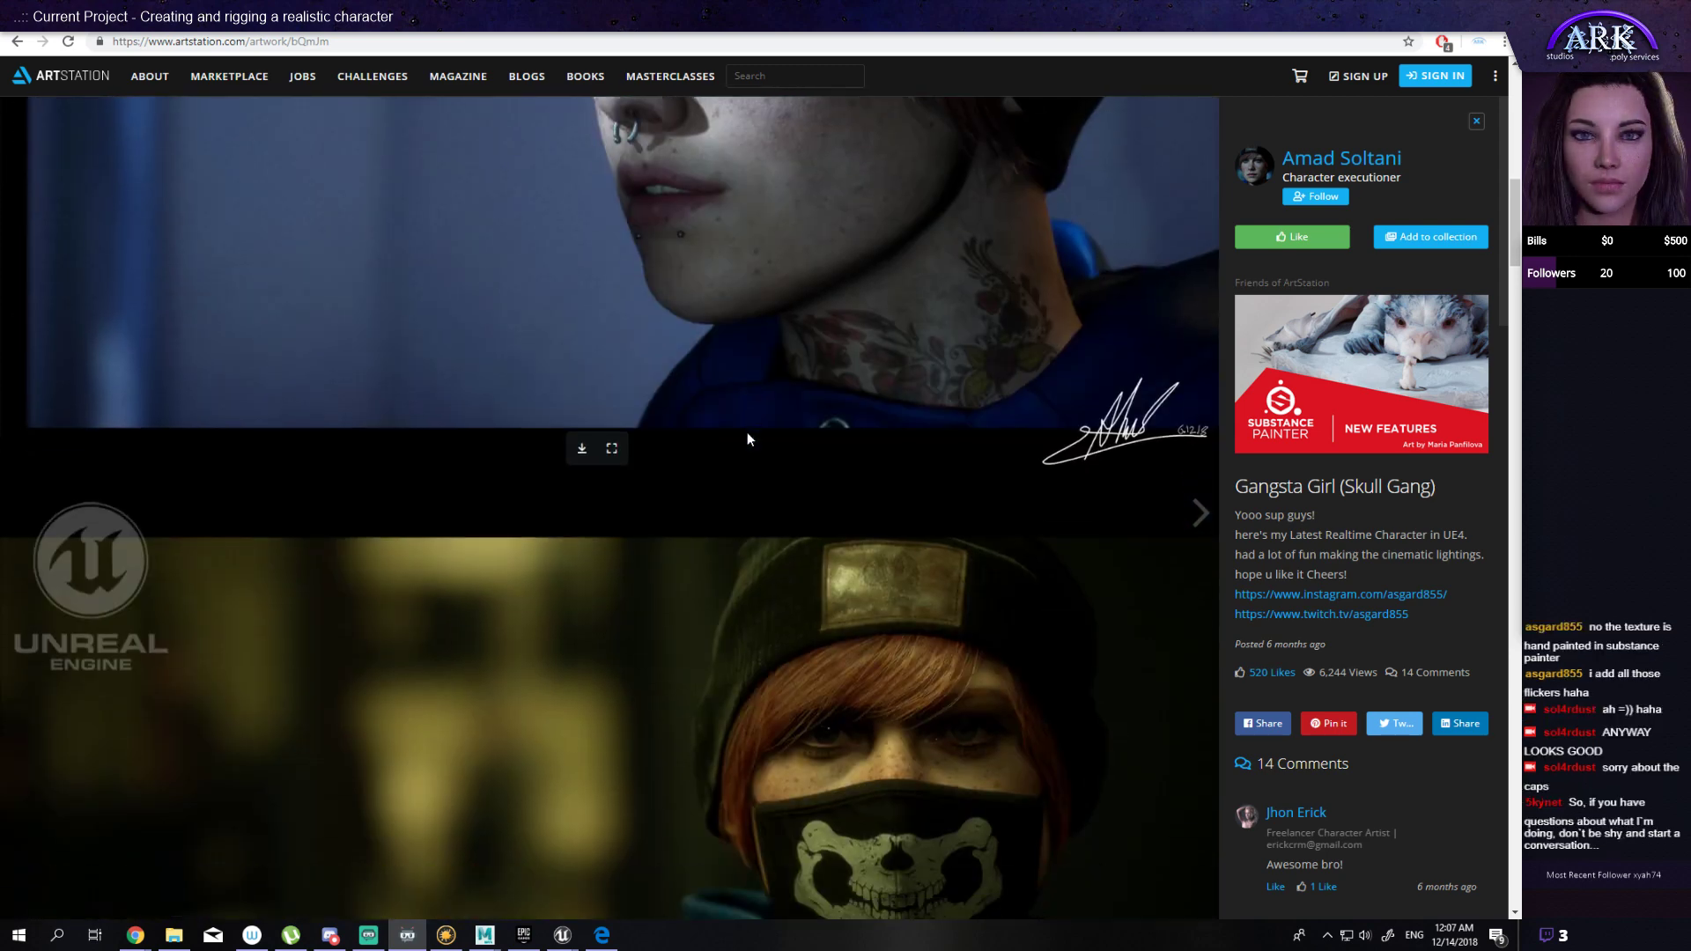
{"action": "scroll", "coordinate": [747, 438], "scroll_direction": "down", "scroll_amount": 4}
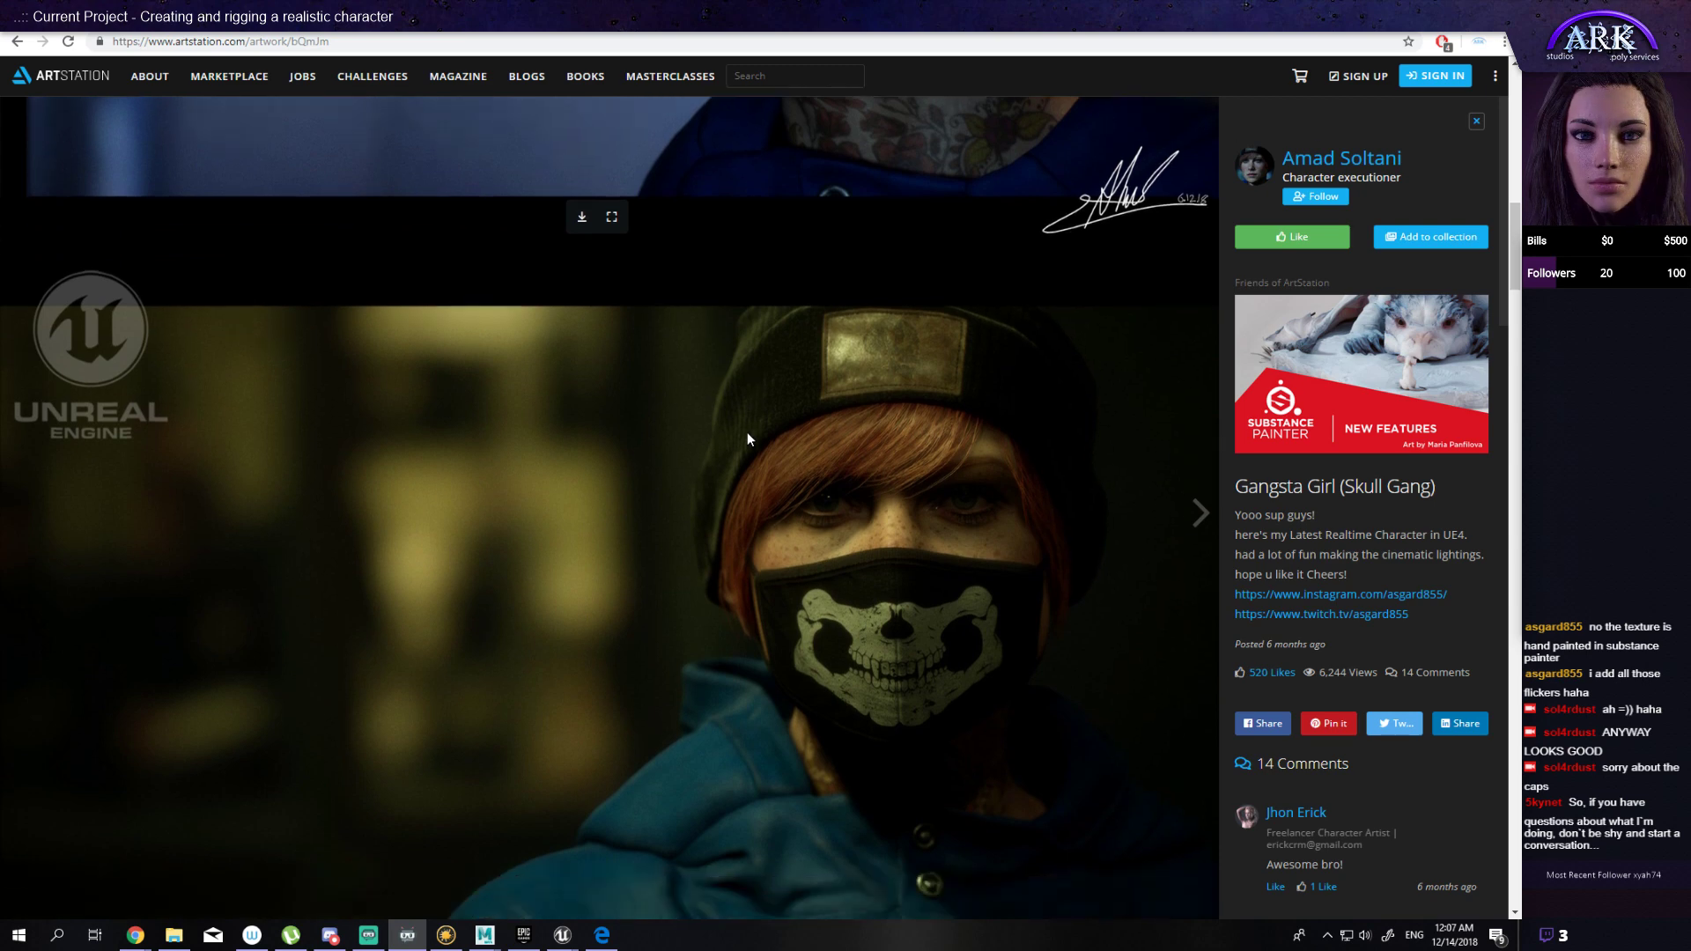
{"action": "scroll", "coordinate": [748, 439], "scroll_direction": "down", "scroll_amount": 8}
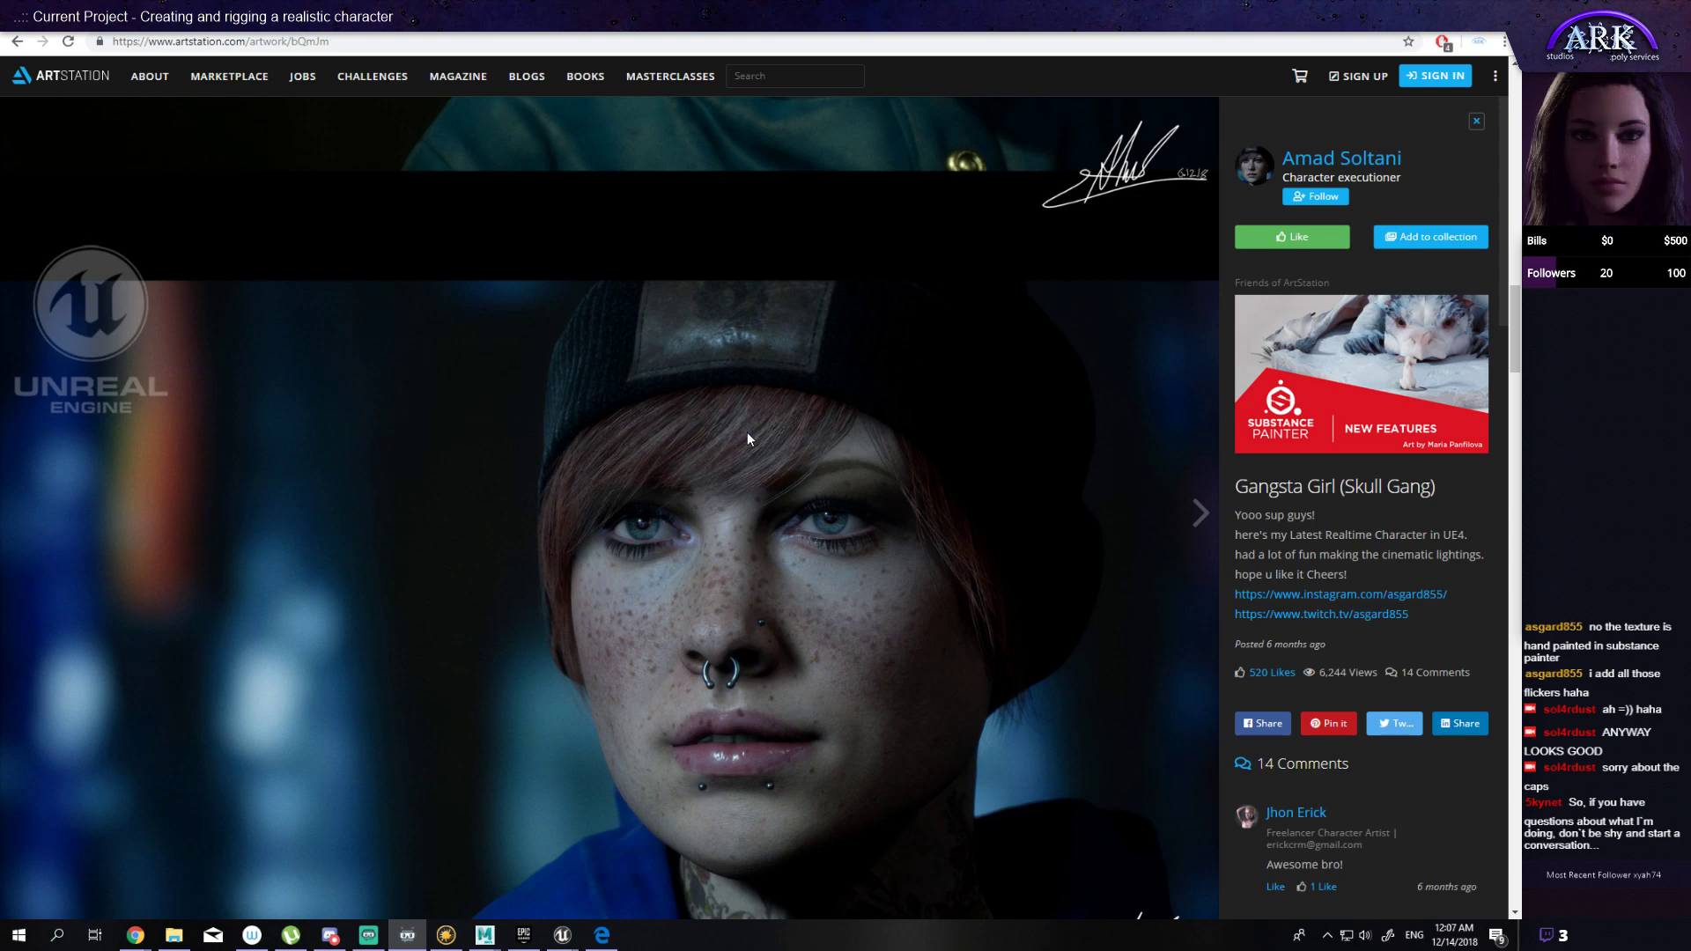
{"action": "scroll", "coordinate": [747, 438], "scroll_direction": "down", "scroll_amount": 13}
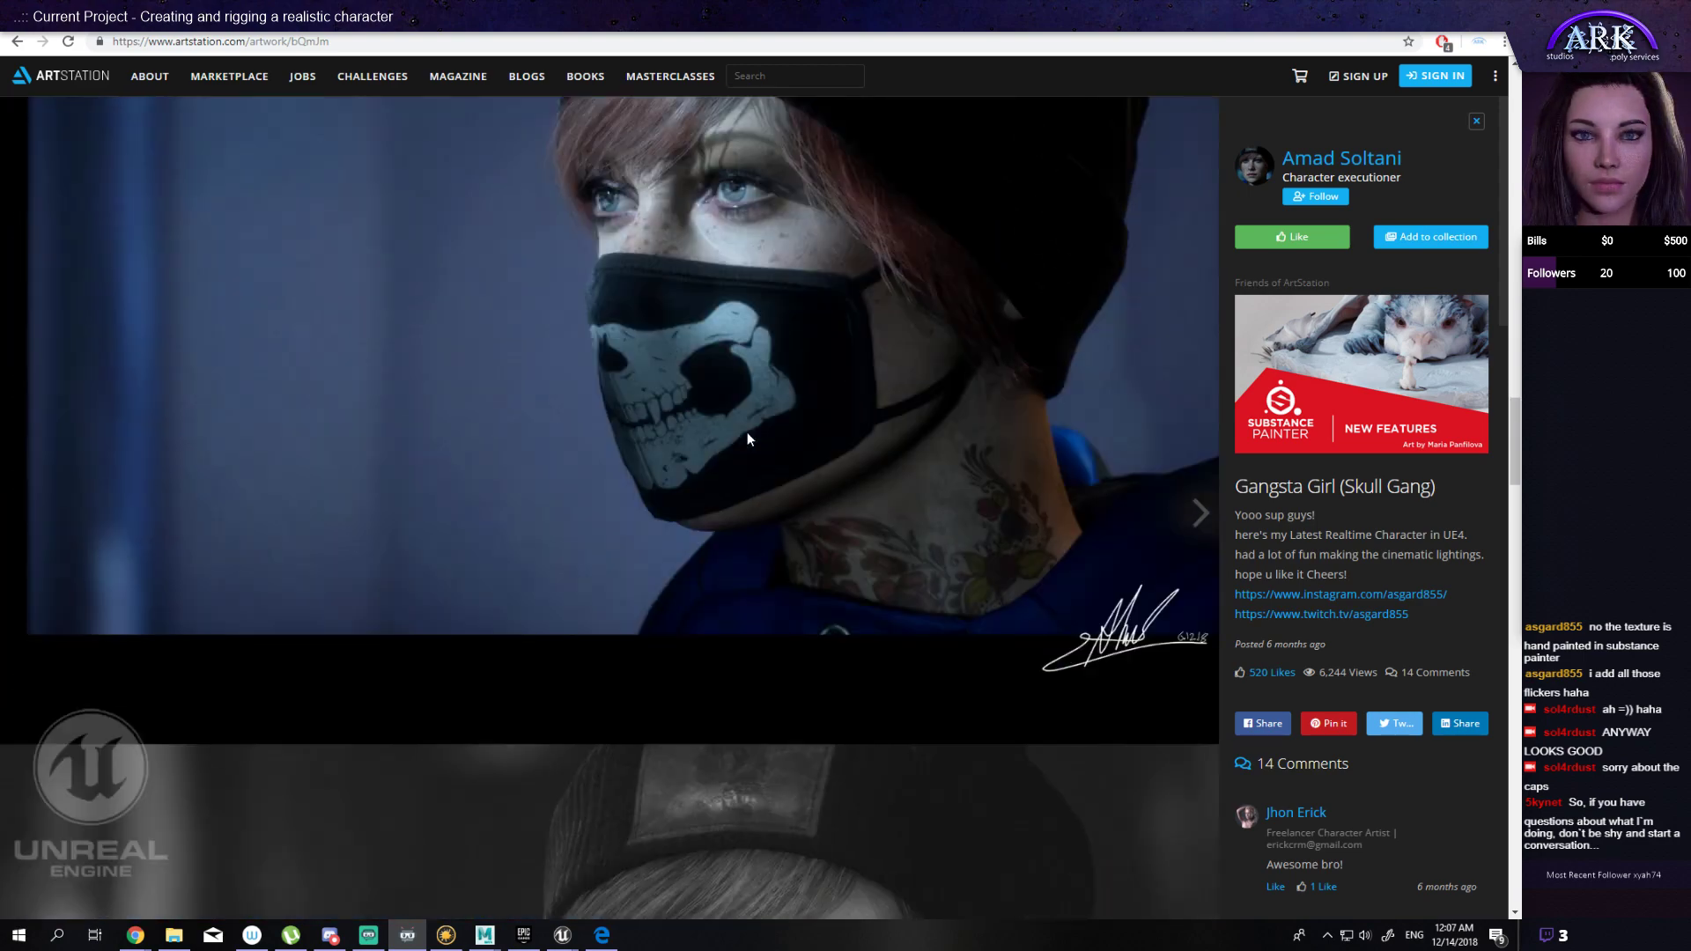
{"action": "scroll", "coordinate": [747, 437], "scroll_direction": "down", "scroll_amount": 14}
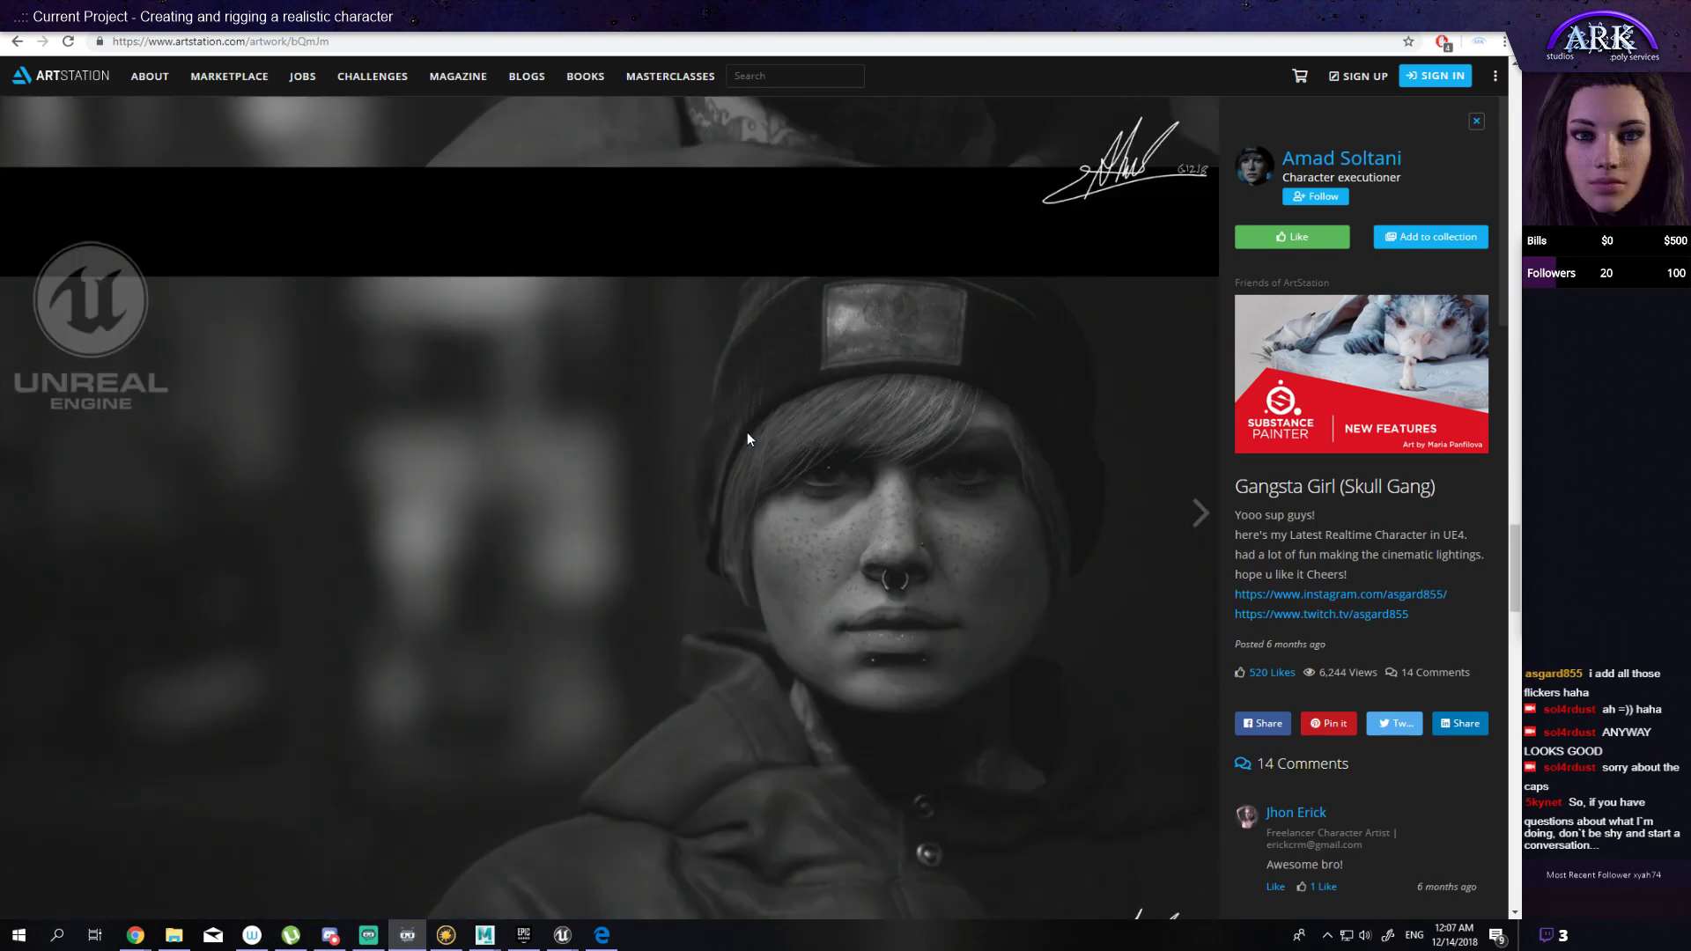
{"action": "scroll", "coordinate": [747, 439], "scroll_direction": "down", "scroll_amount": 15}
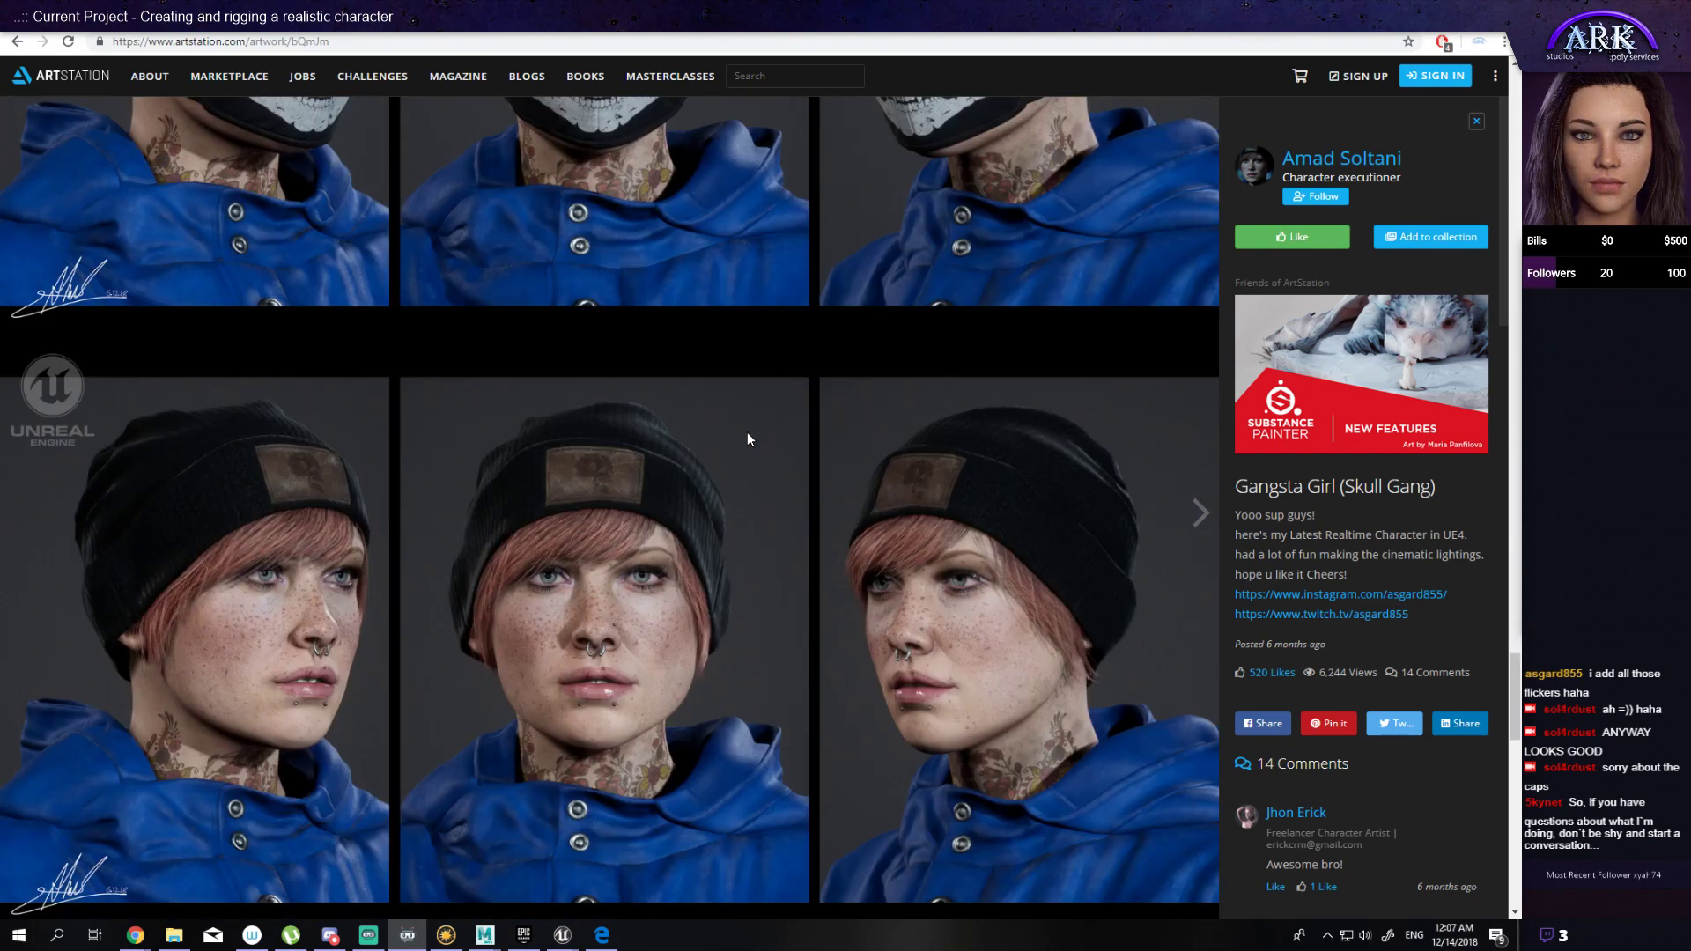
{"action": "scroll", "coordinate": [747, 439], "scroll_direction": "down", "scroll_amount": 6}
{"action": "scroll", "coordinate": [747, 438], "scroll_direction": "down", "scroll_amount": 4}
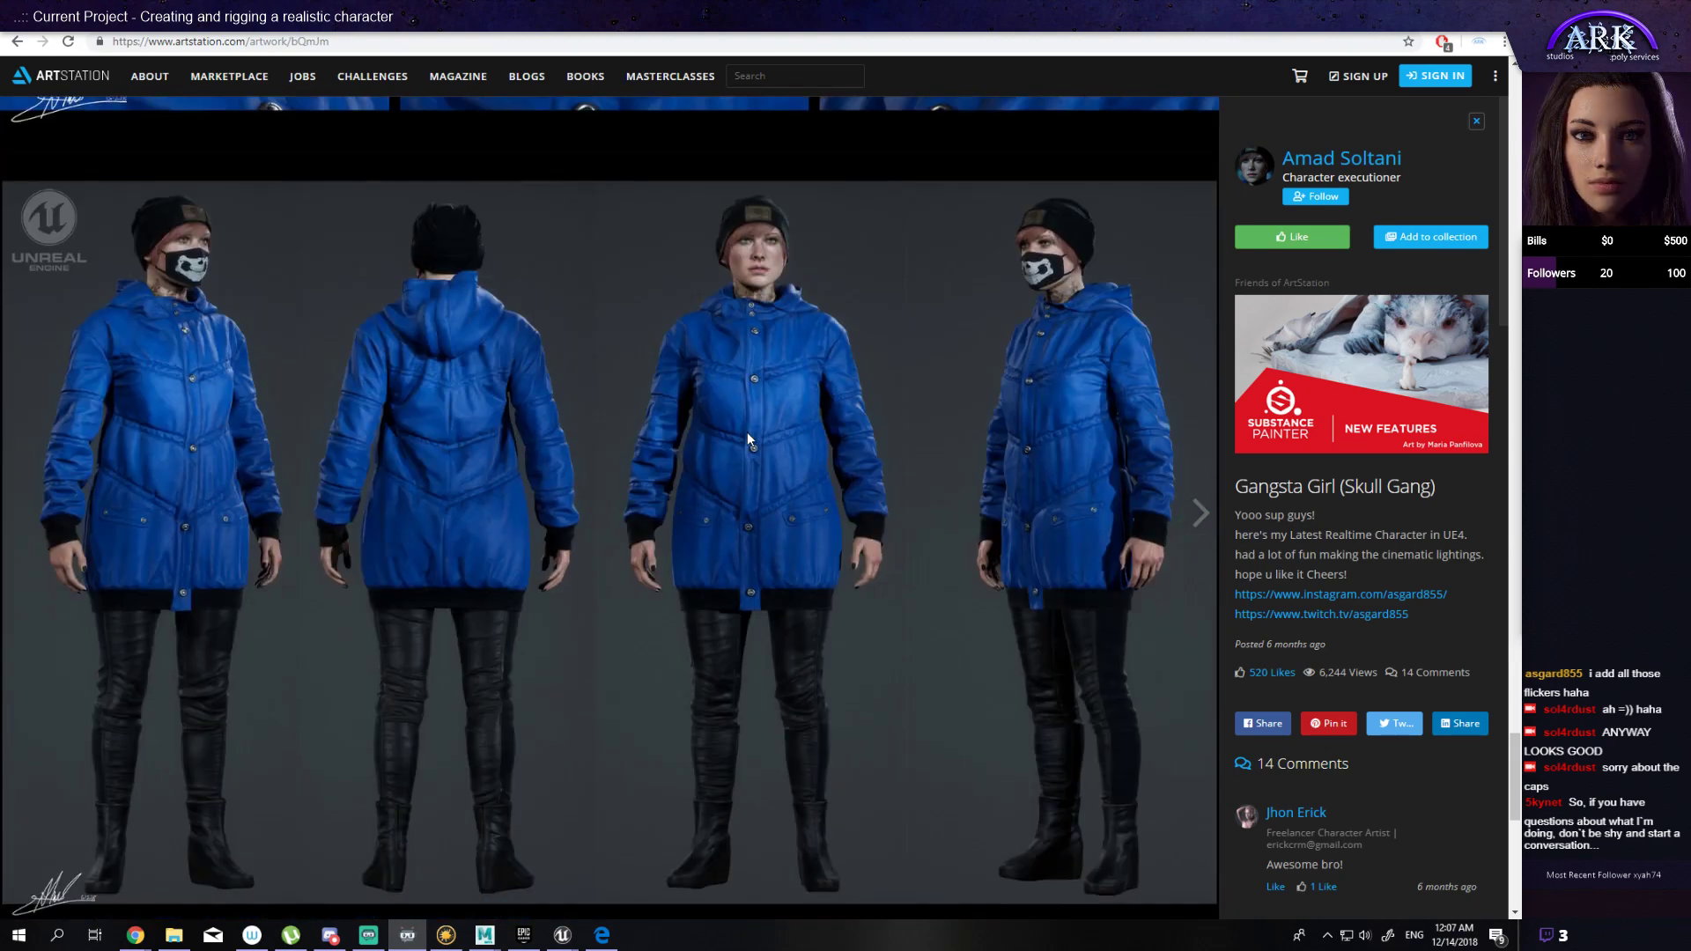
{"action": "scroll", "coordinate": [747, 438], "scroll_direction": "down", "scroll_amount": 7}
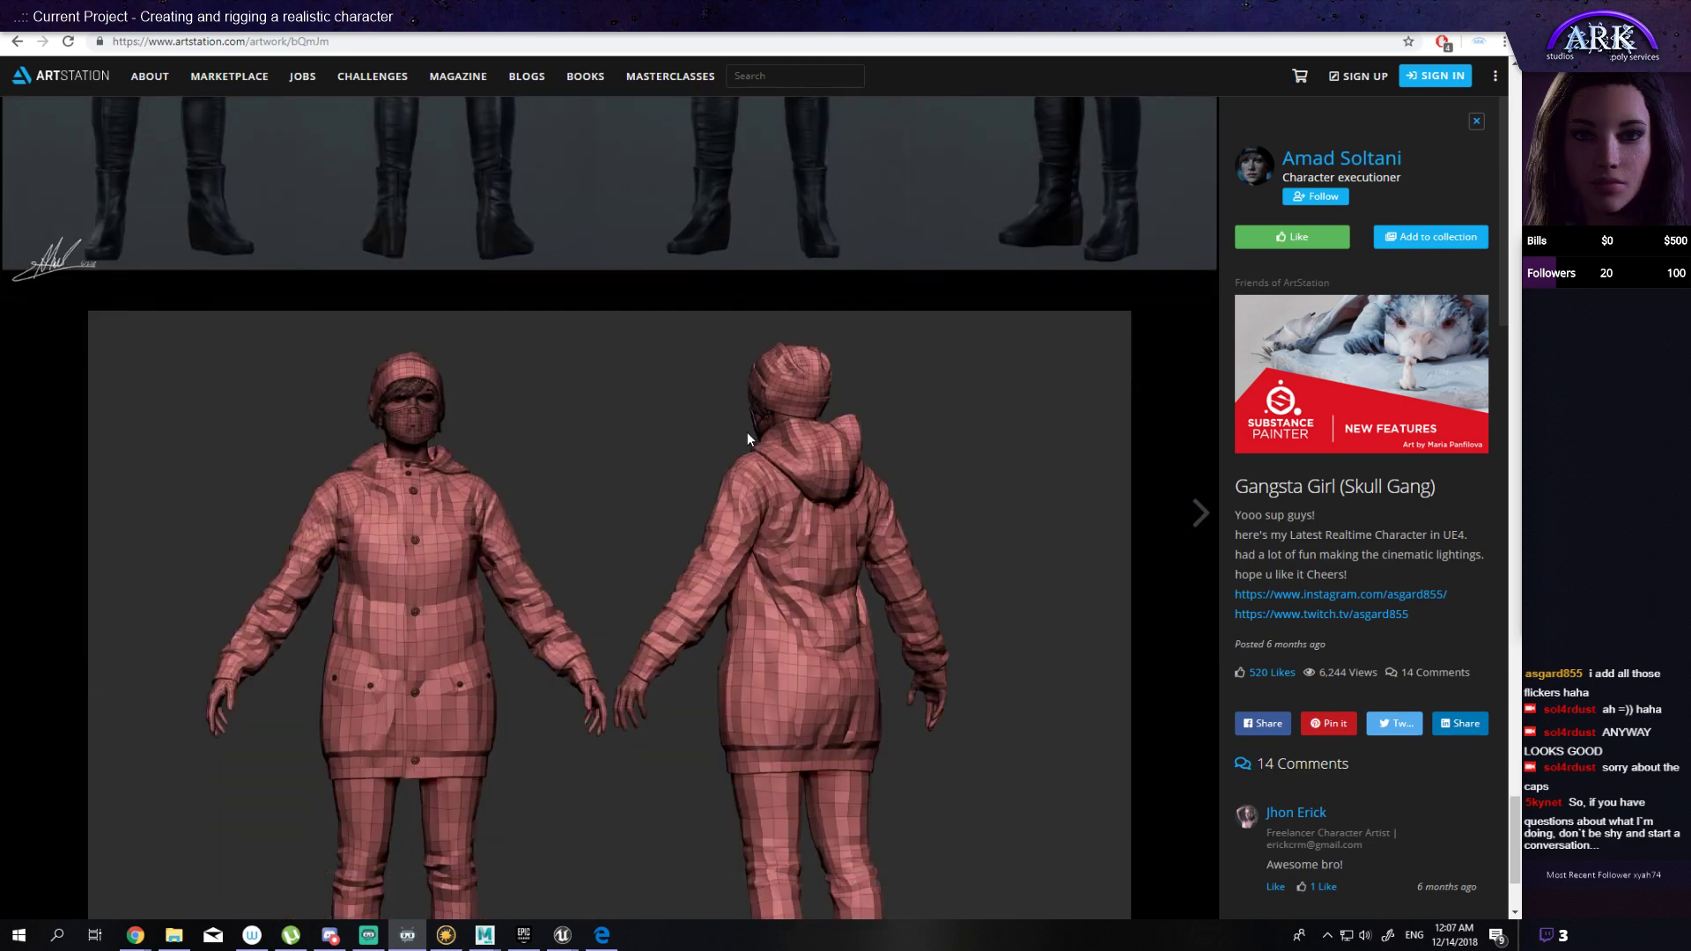
{"action": "scroll", "coordinate": [746, 439], "scroll_direction": "down", "scroll_amount": 3}
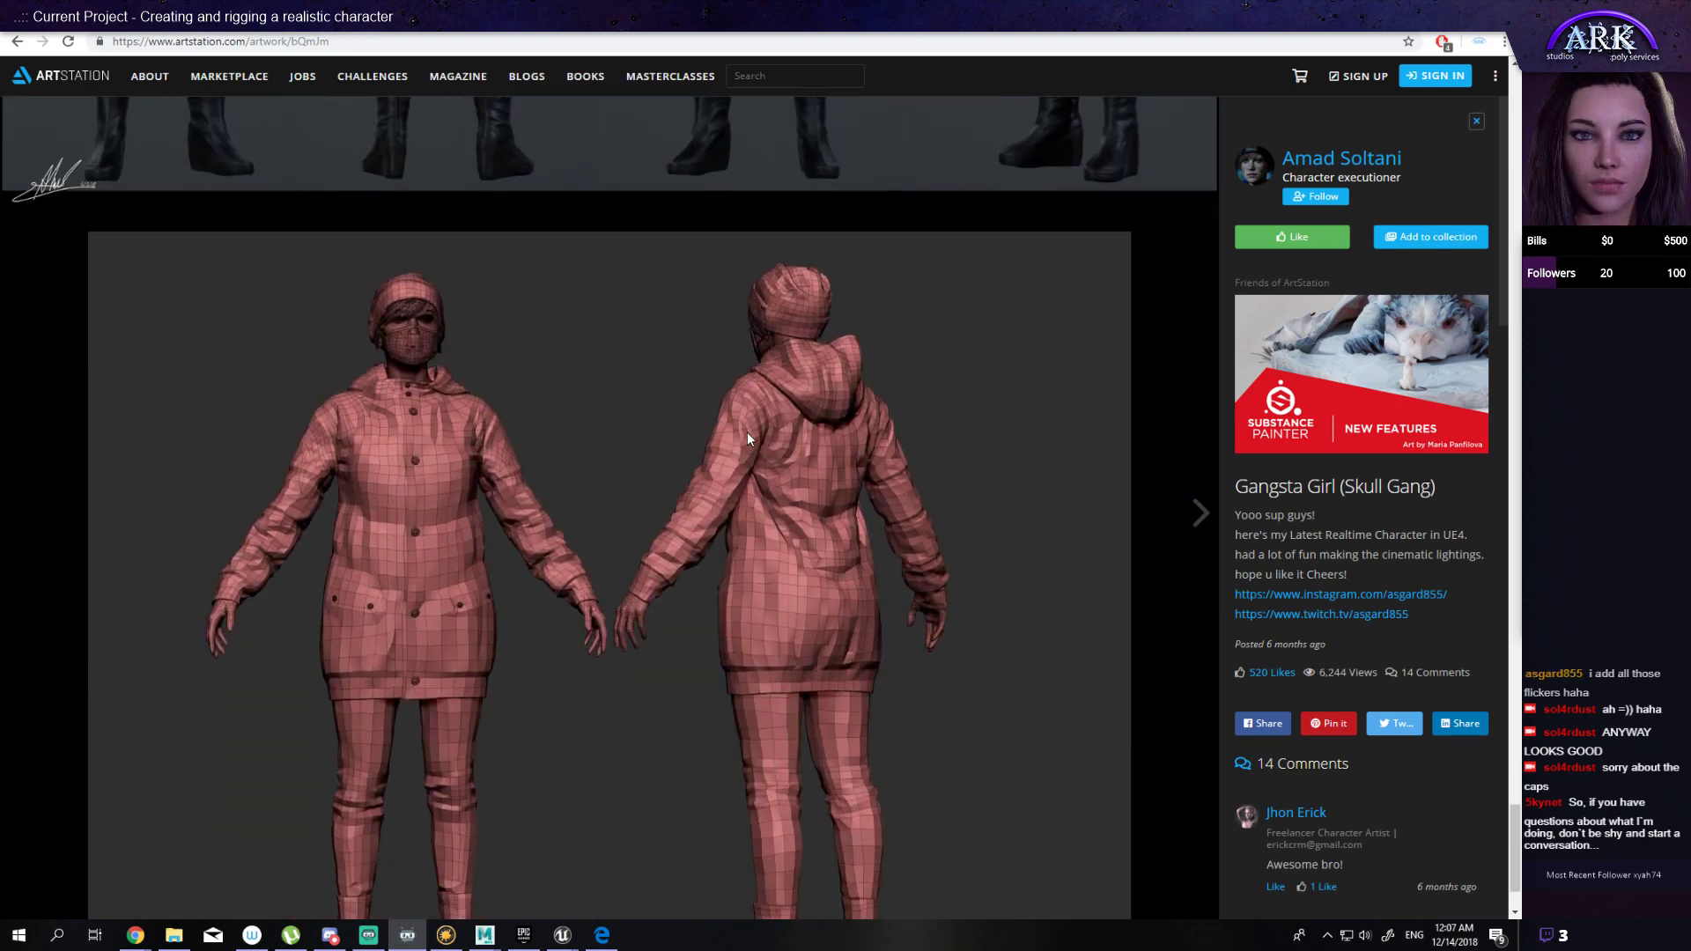
{"action": "scroll", "coordinate": [1106, 659], "scroll_direction": "down", "scroll_amount": 9}
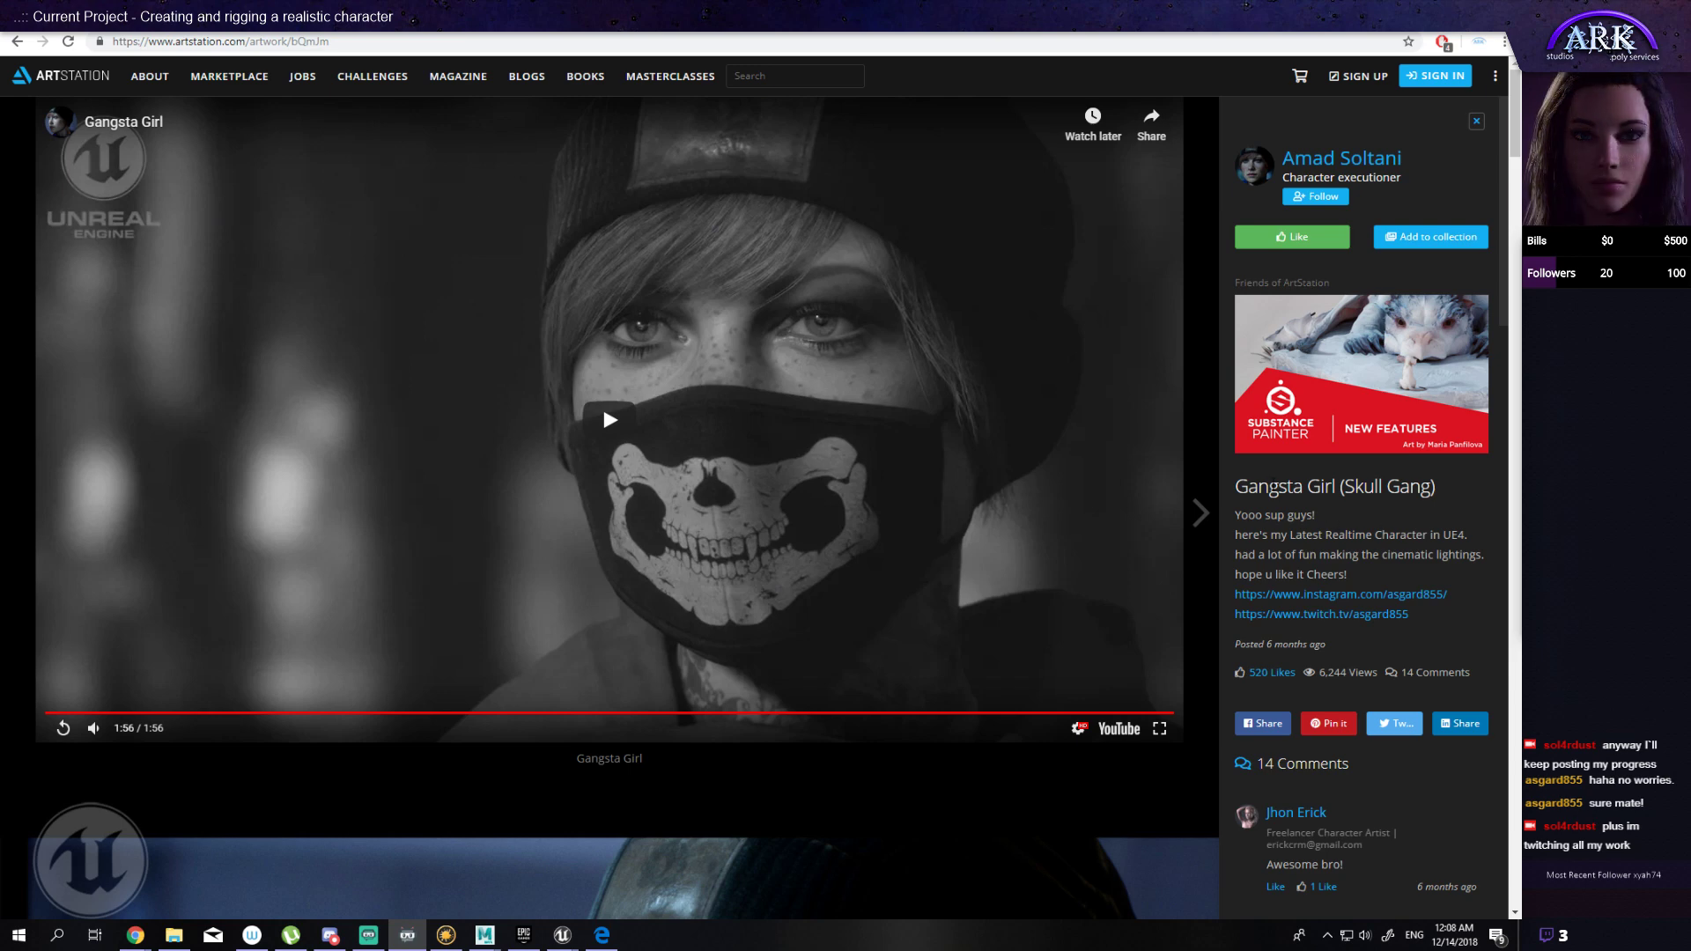
{"action": "scroll", "coordinate": [1071, 528], "scroll_direction": "down", "scroll_amount": 14}
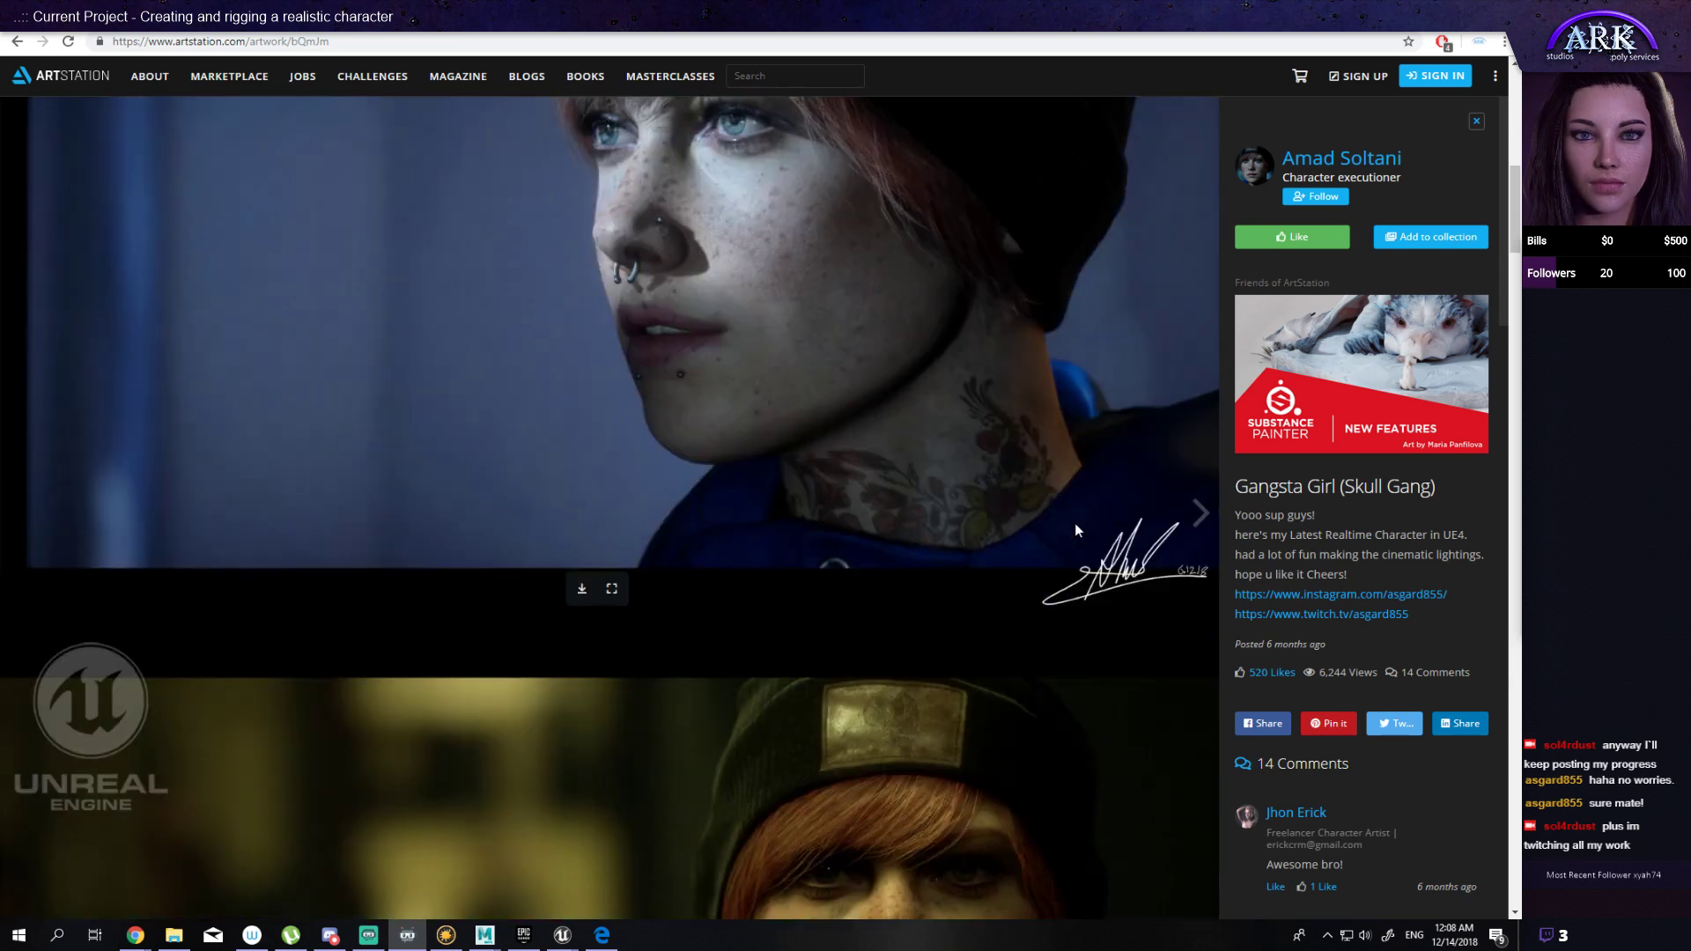
{"action": "scroll", "coordinate": [351, 279], "scroll_direction": "up", "scroll_amount": 12}
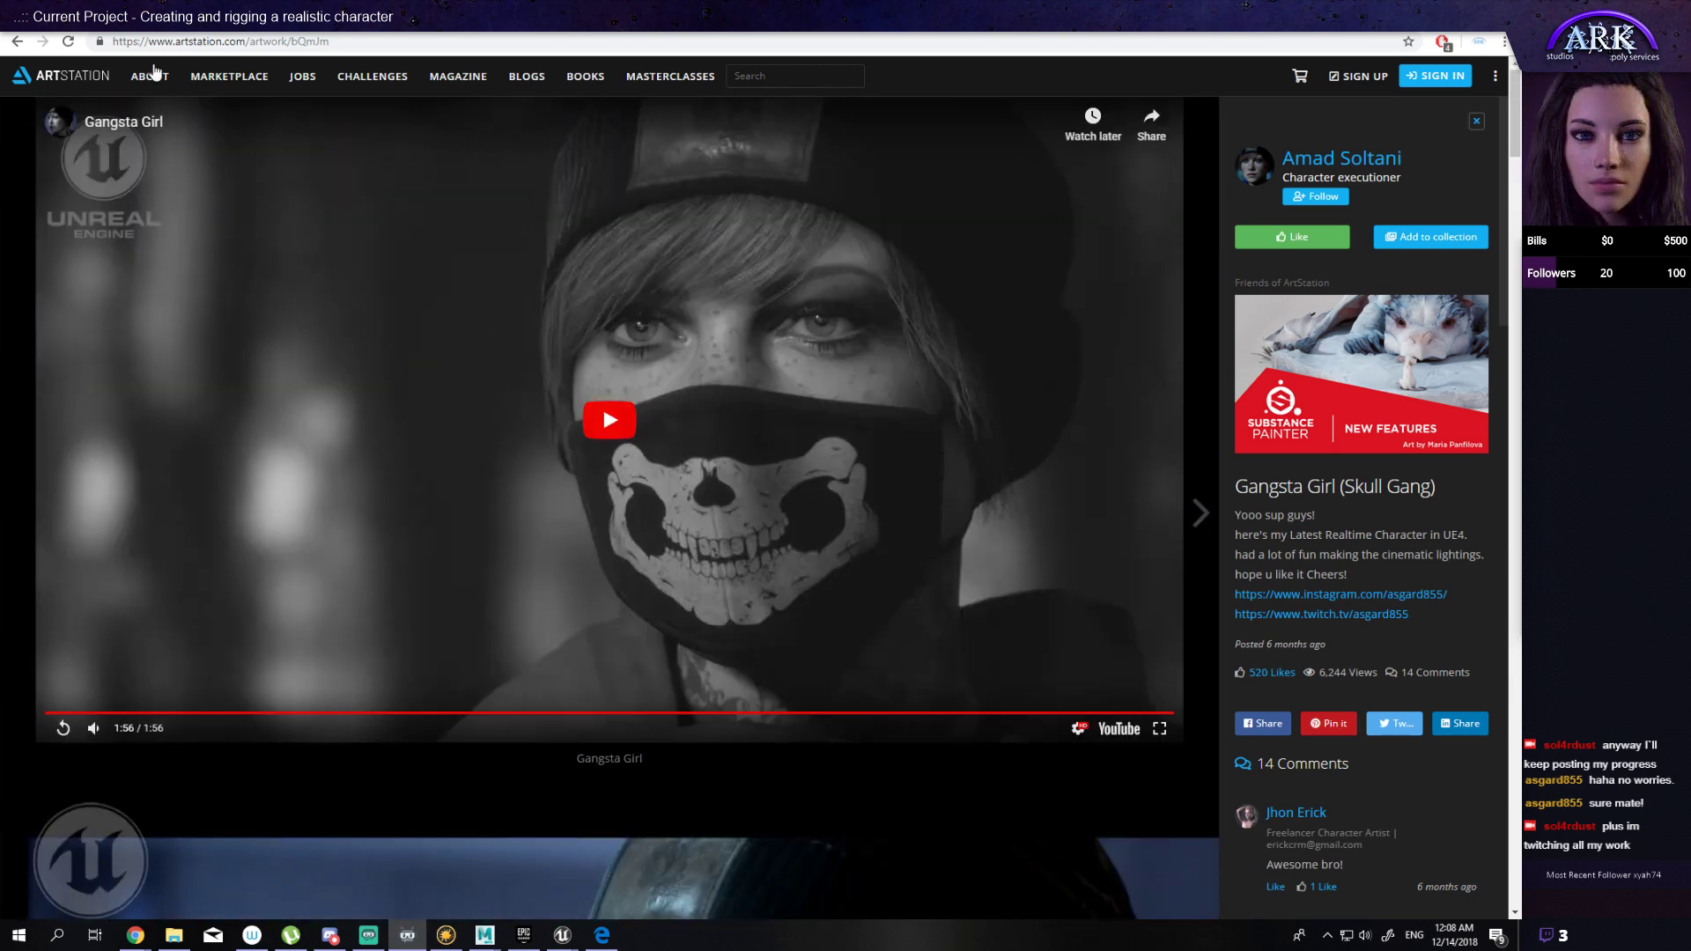
Step: Return to the portfolio and browse its projects from Asian Guy (Skull Gang) through Necromancer and Winter Girl to Soldier02
{"action": "left_click", "coordinate": [17, 41]}
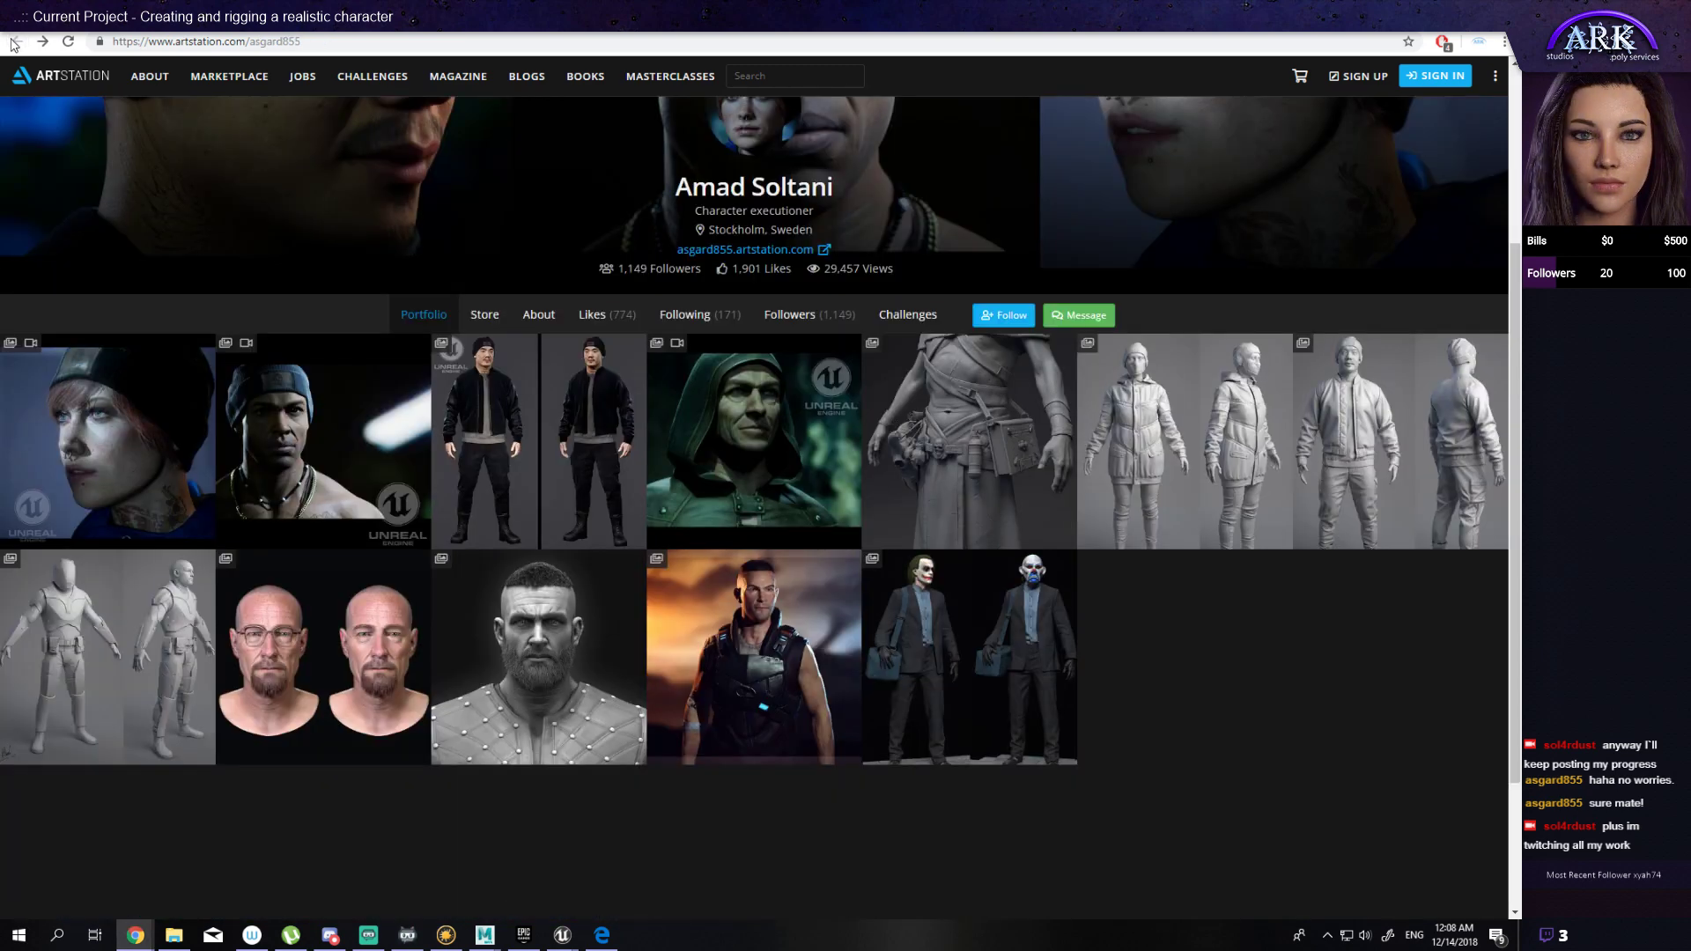
{"action": "left_click", "coordinate": [567, 406]}
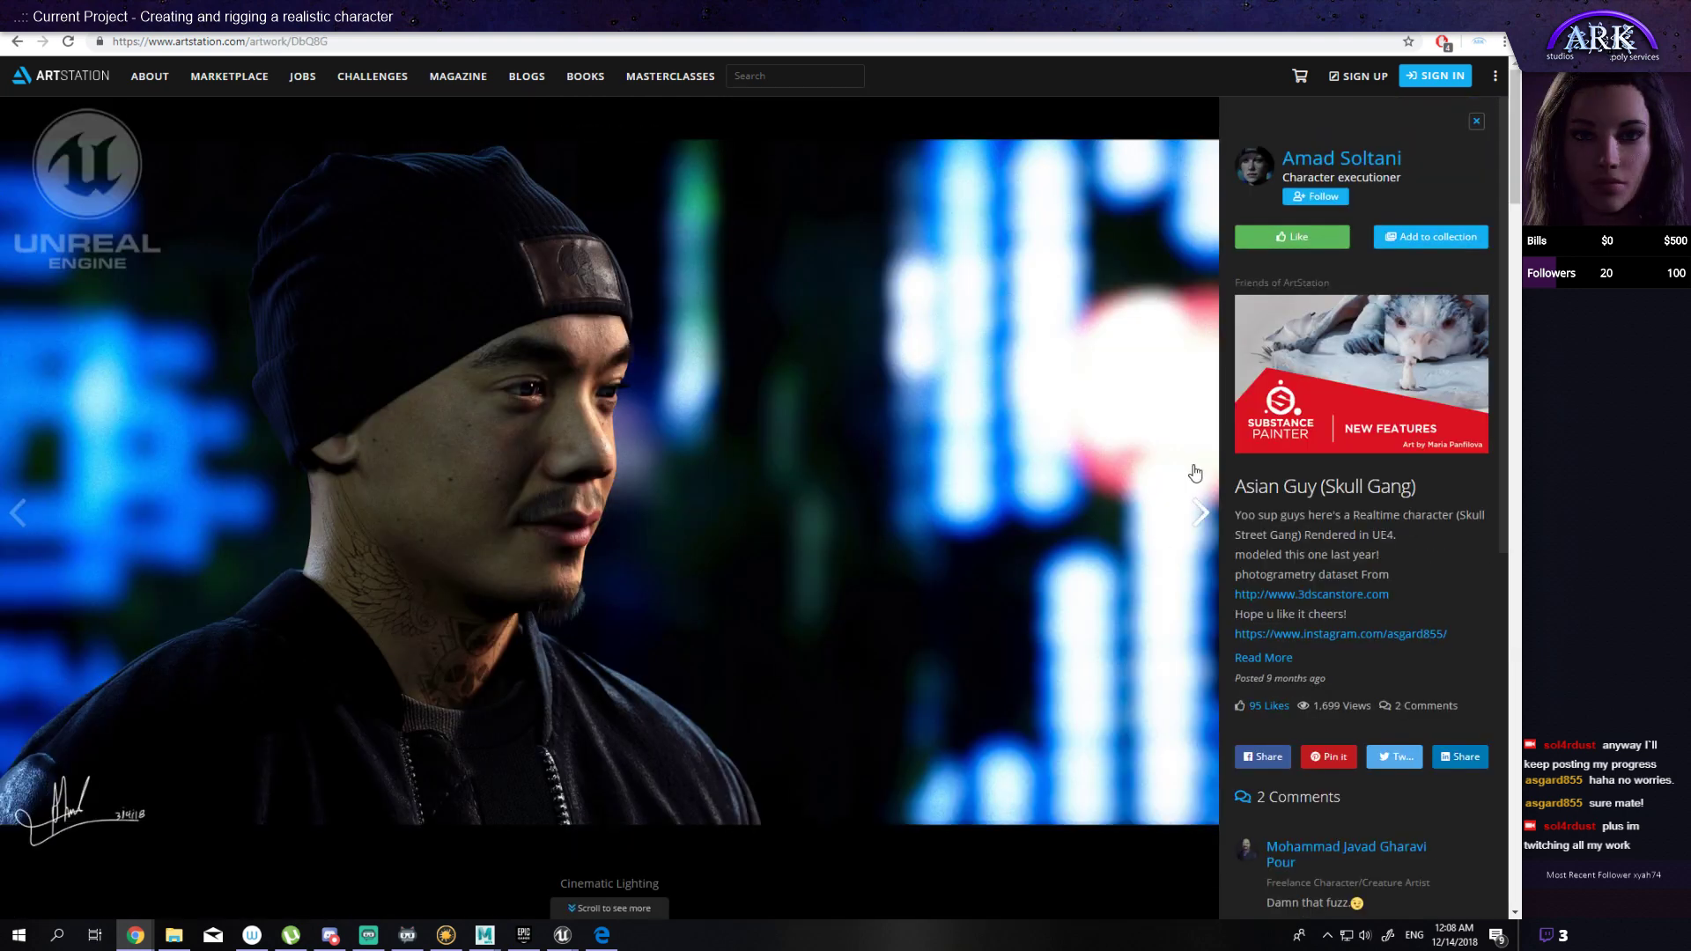
{"action": "left_click", "coordinate": [1200, 514]}
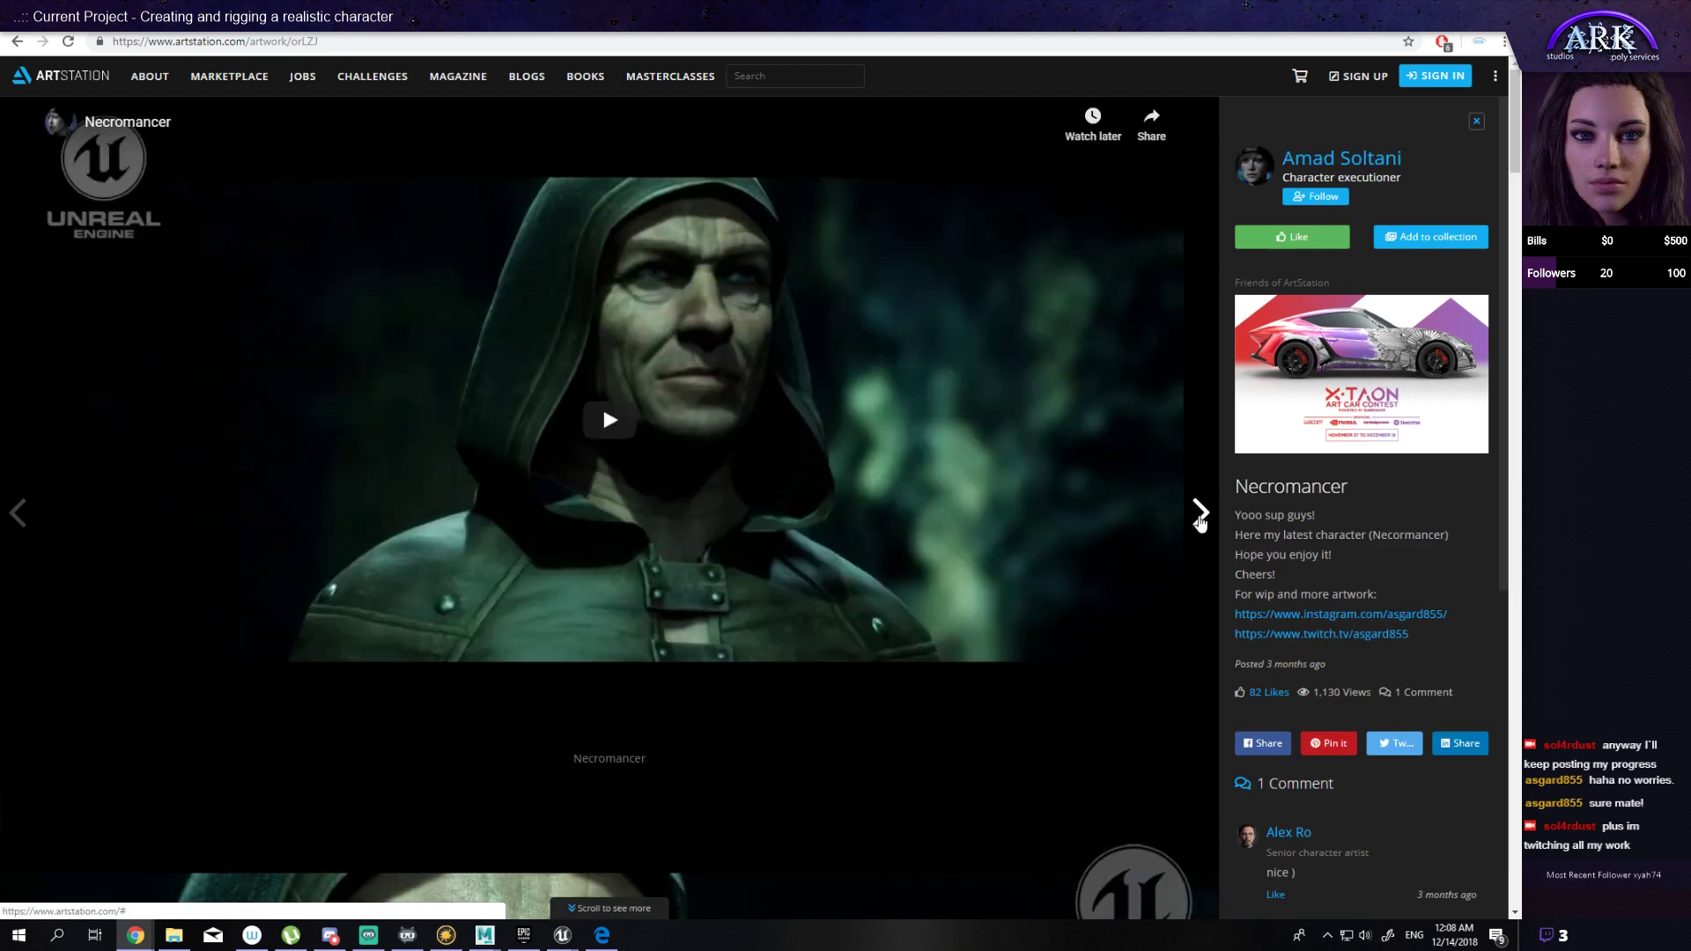
{"action": "left_click", "coordinate": [1199, 516]}
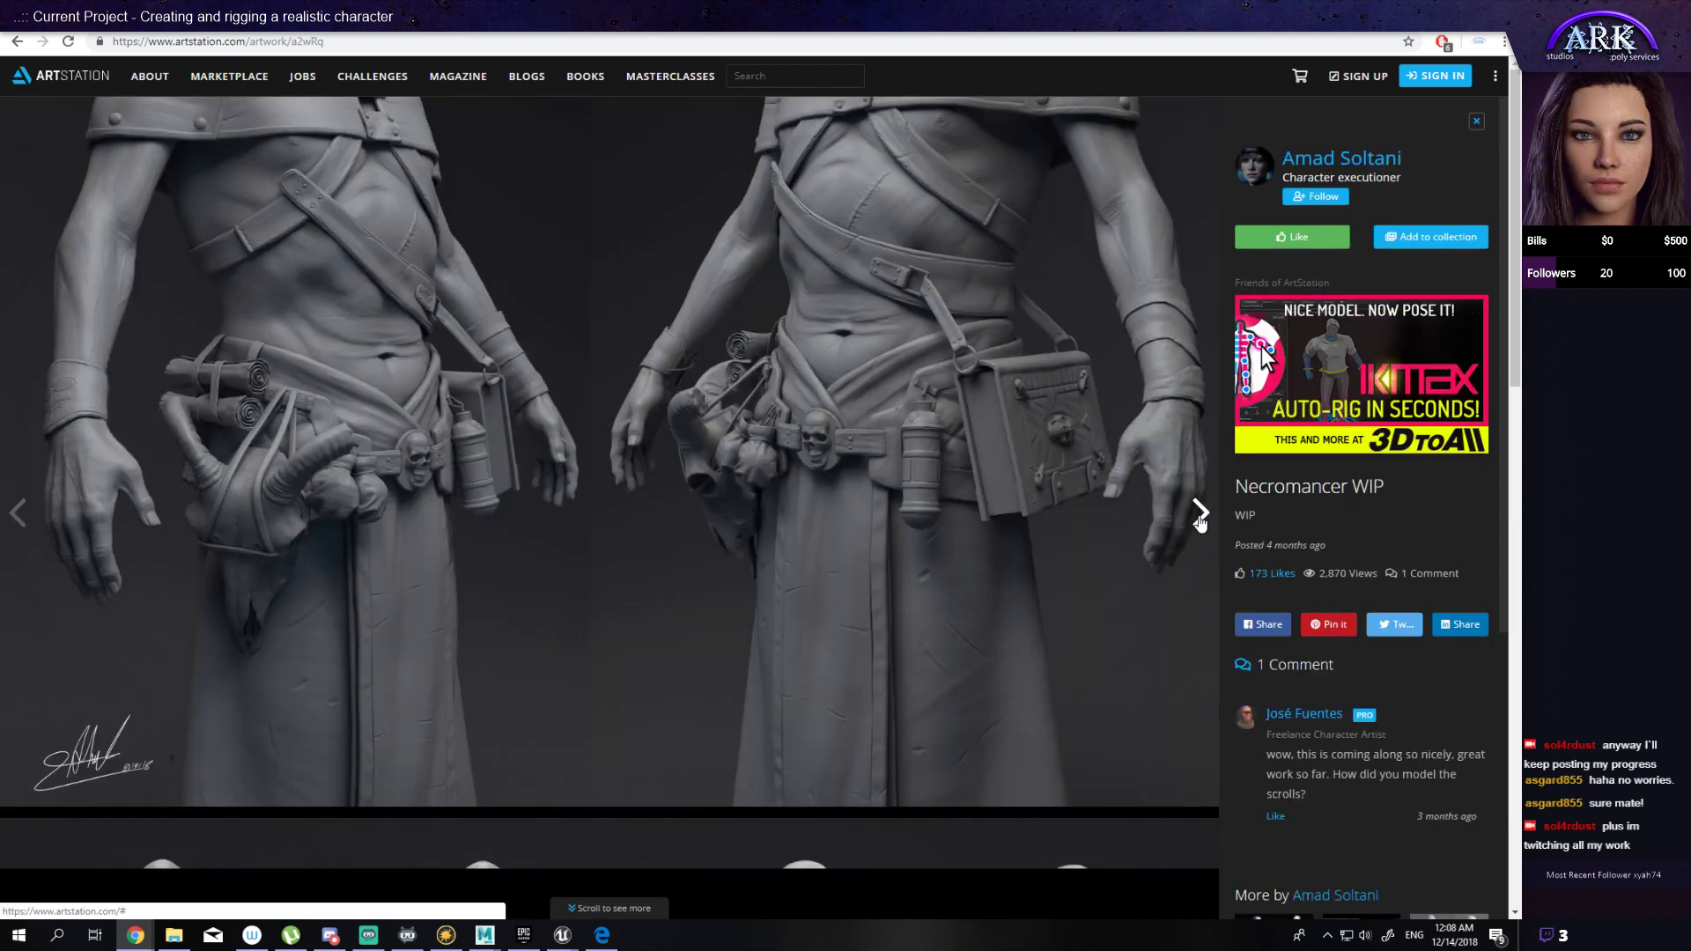
{"action": "left_click", "coordinate": [1200, 514]}
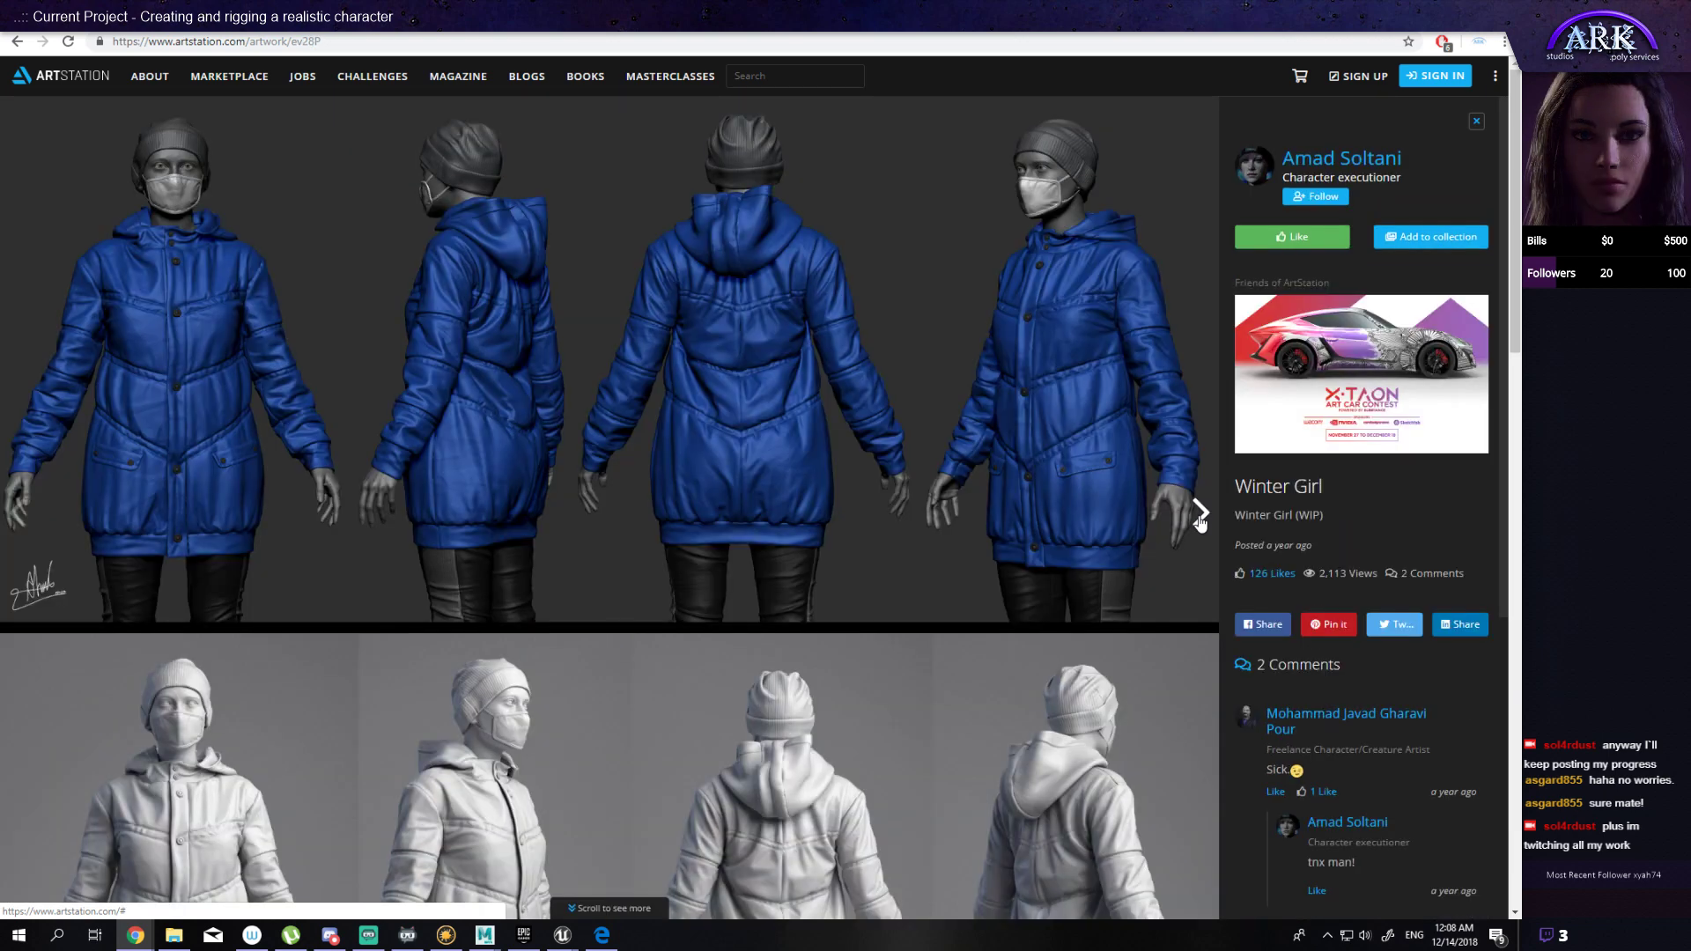
{"action": "left_click", "coordinate": [1200, 516]}
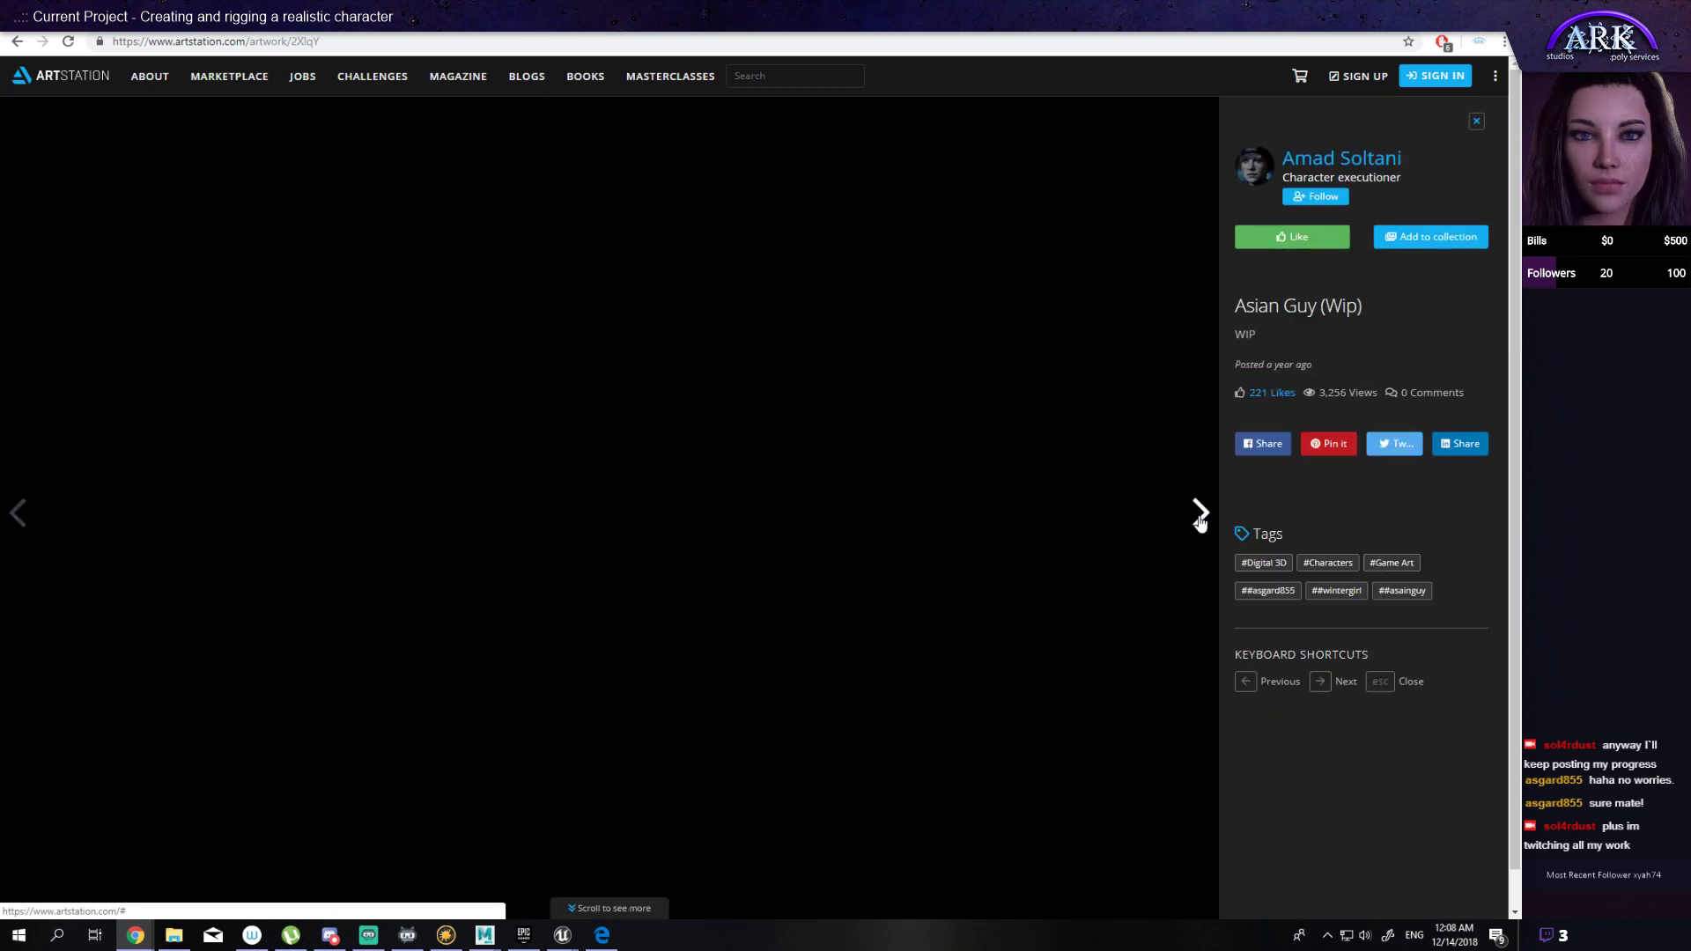
{"action": "left_click", "coordinate": [1199, 514]}
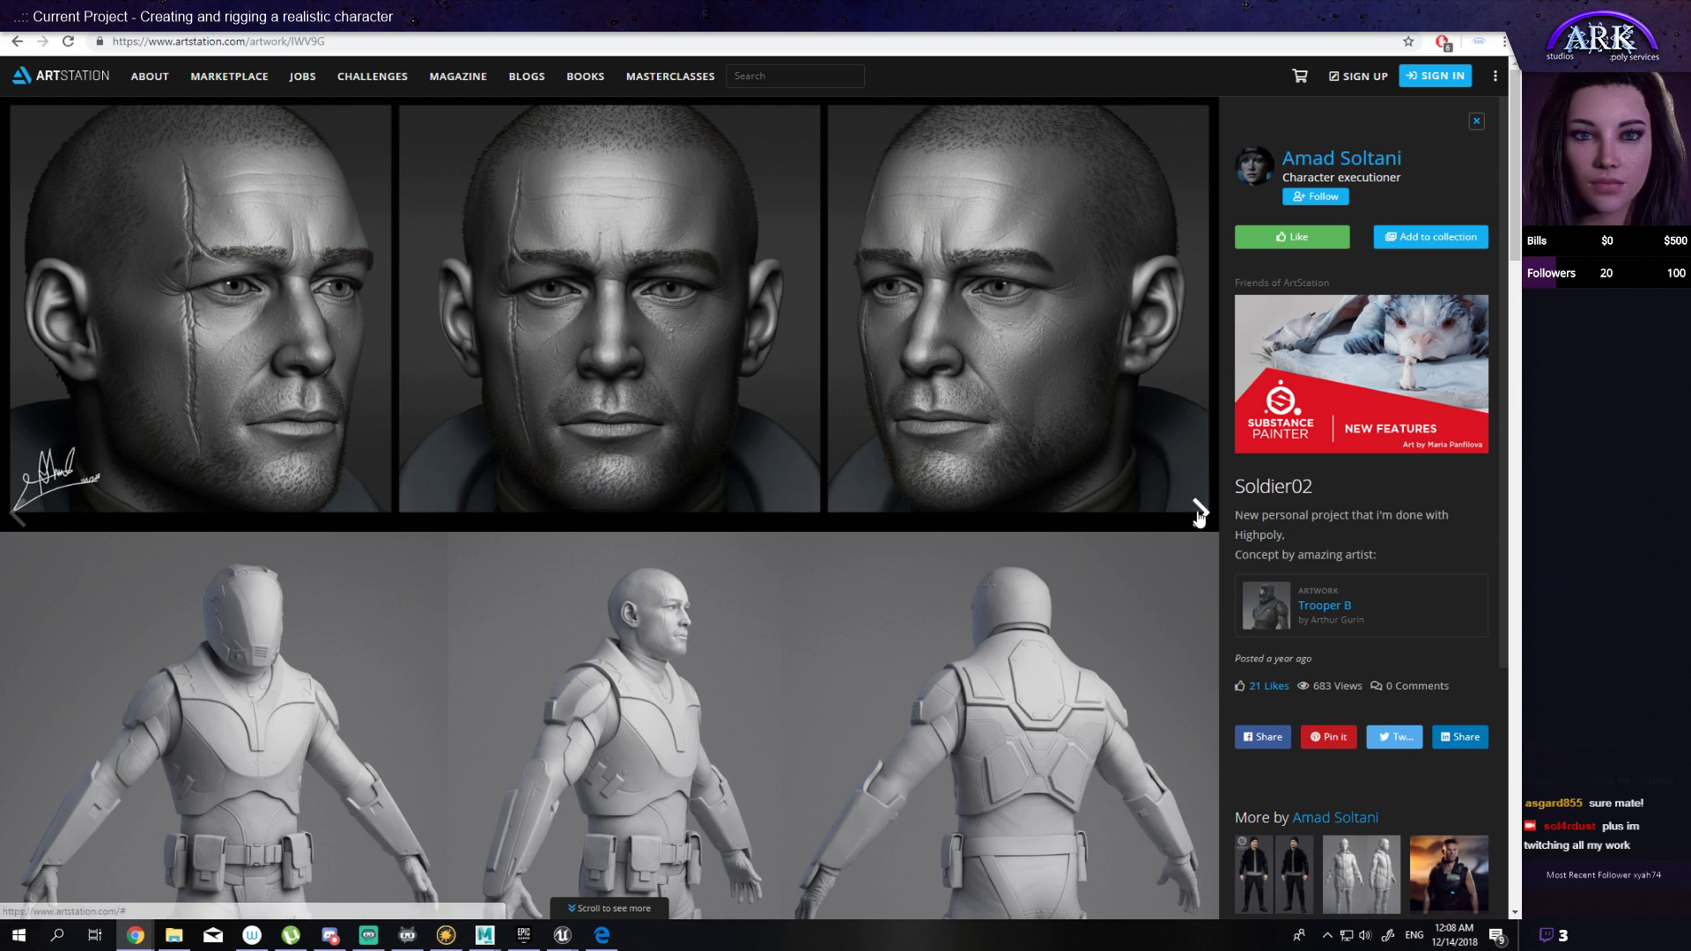
Step: Open the bryan cranston (Breaking bad) fan art project and examine its head renders
{"action": "left_click", "coordinate": [1198, 516]}
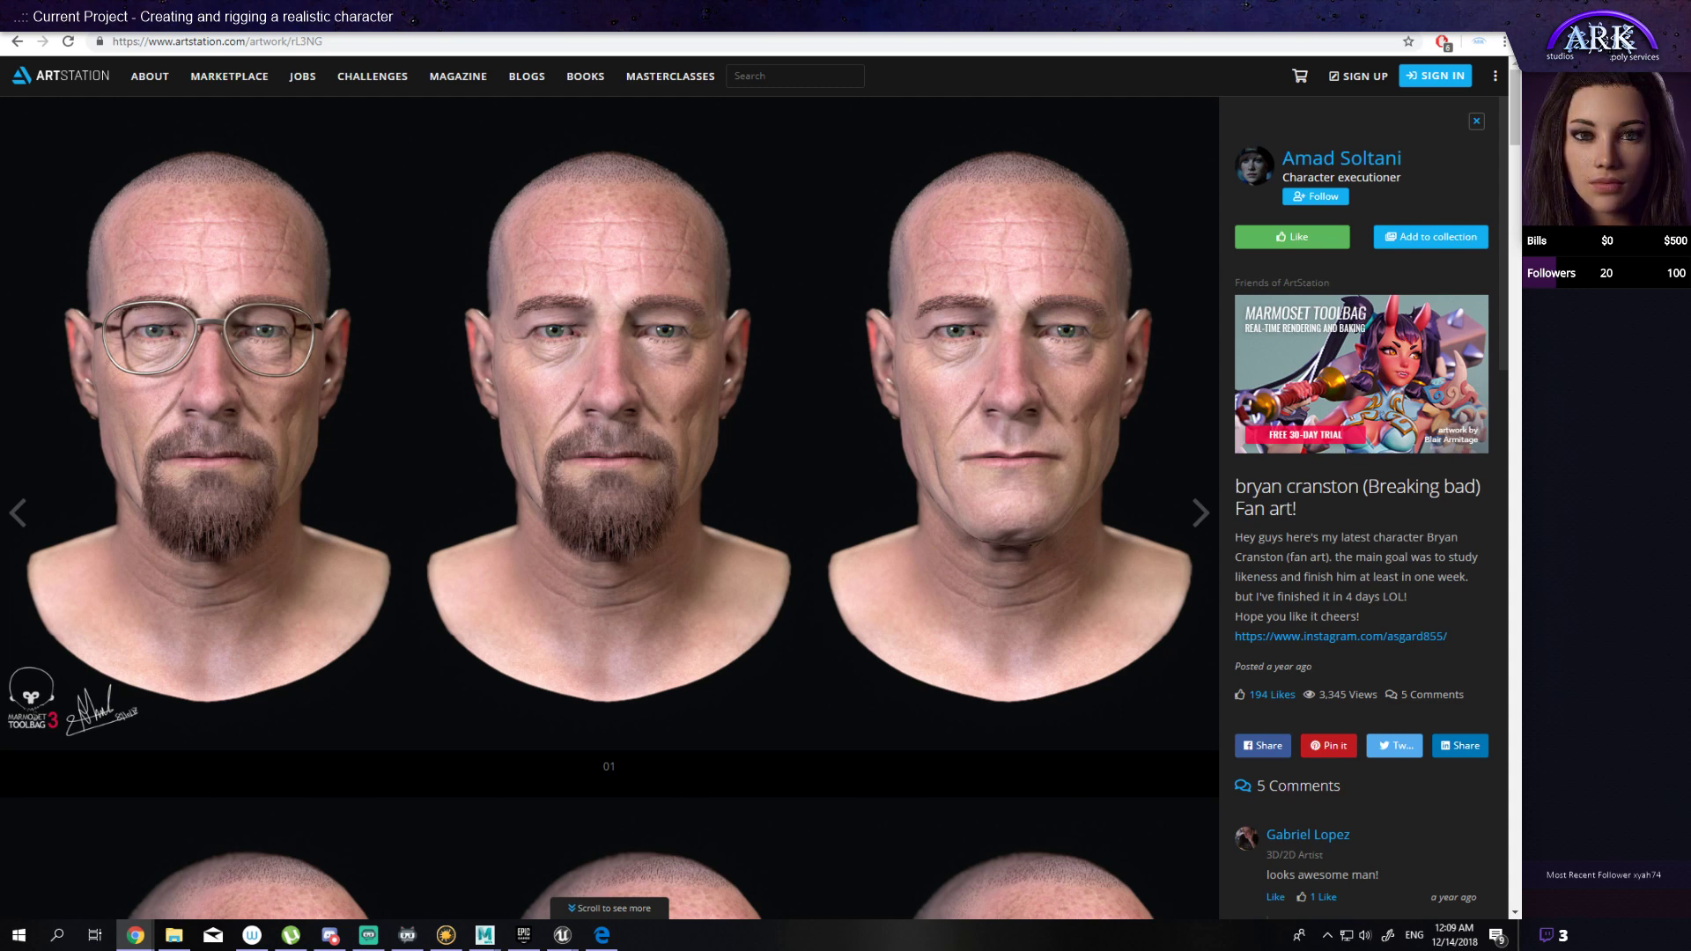
{"action": "scroll", "coordinate": [616, 551], "scroll_direction": "down", "scroll_amount": 5}
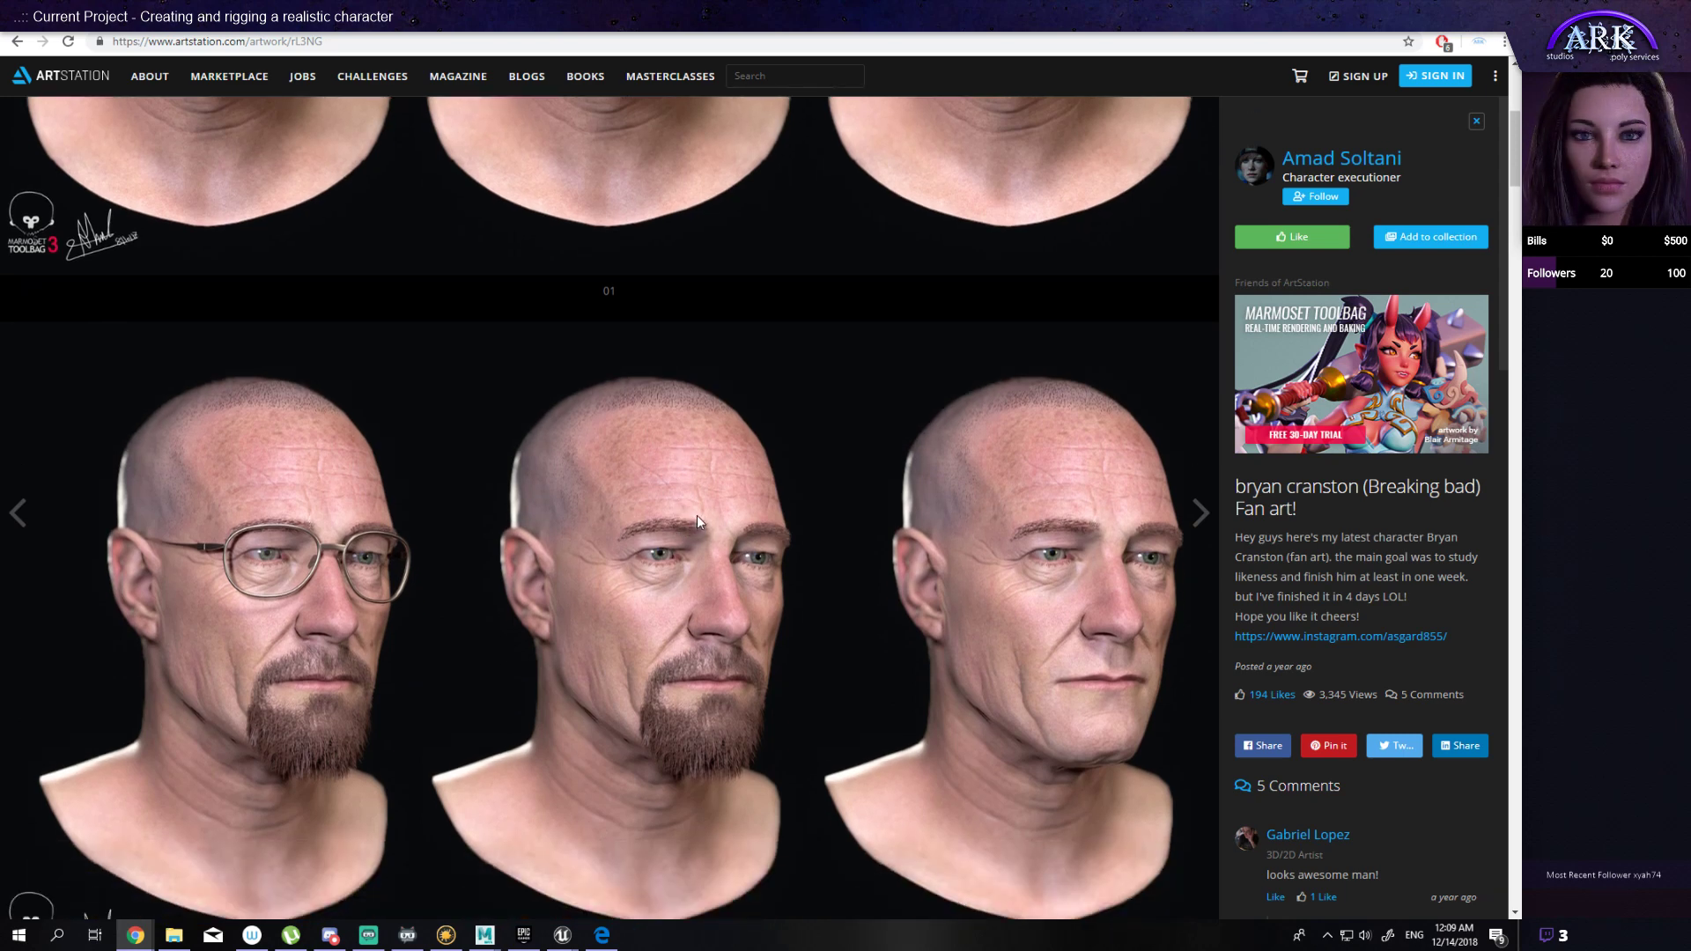
{"action": "scroll", "coordinate": [697, 517], "scroll_direction": "down", "scroll_amount": 1}
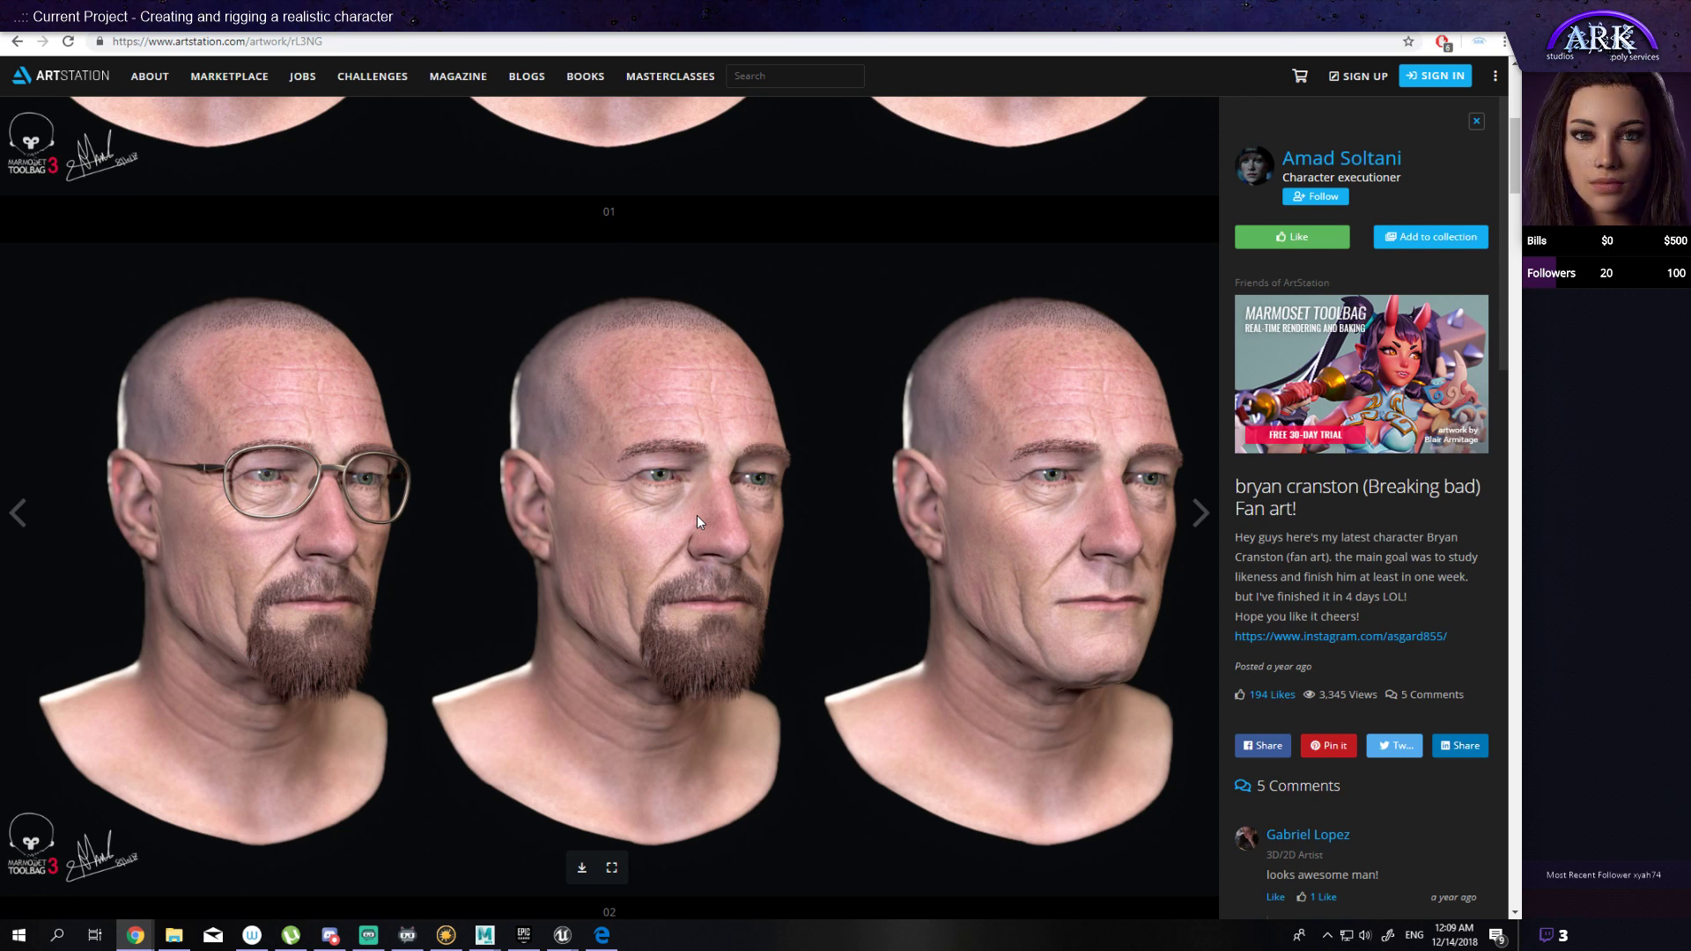
{"action": "scroll", "coordinate": [696, 522], "scroll_direction": "down", "scroll_amount": 8}
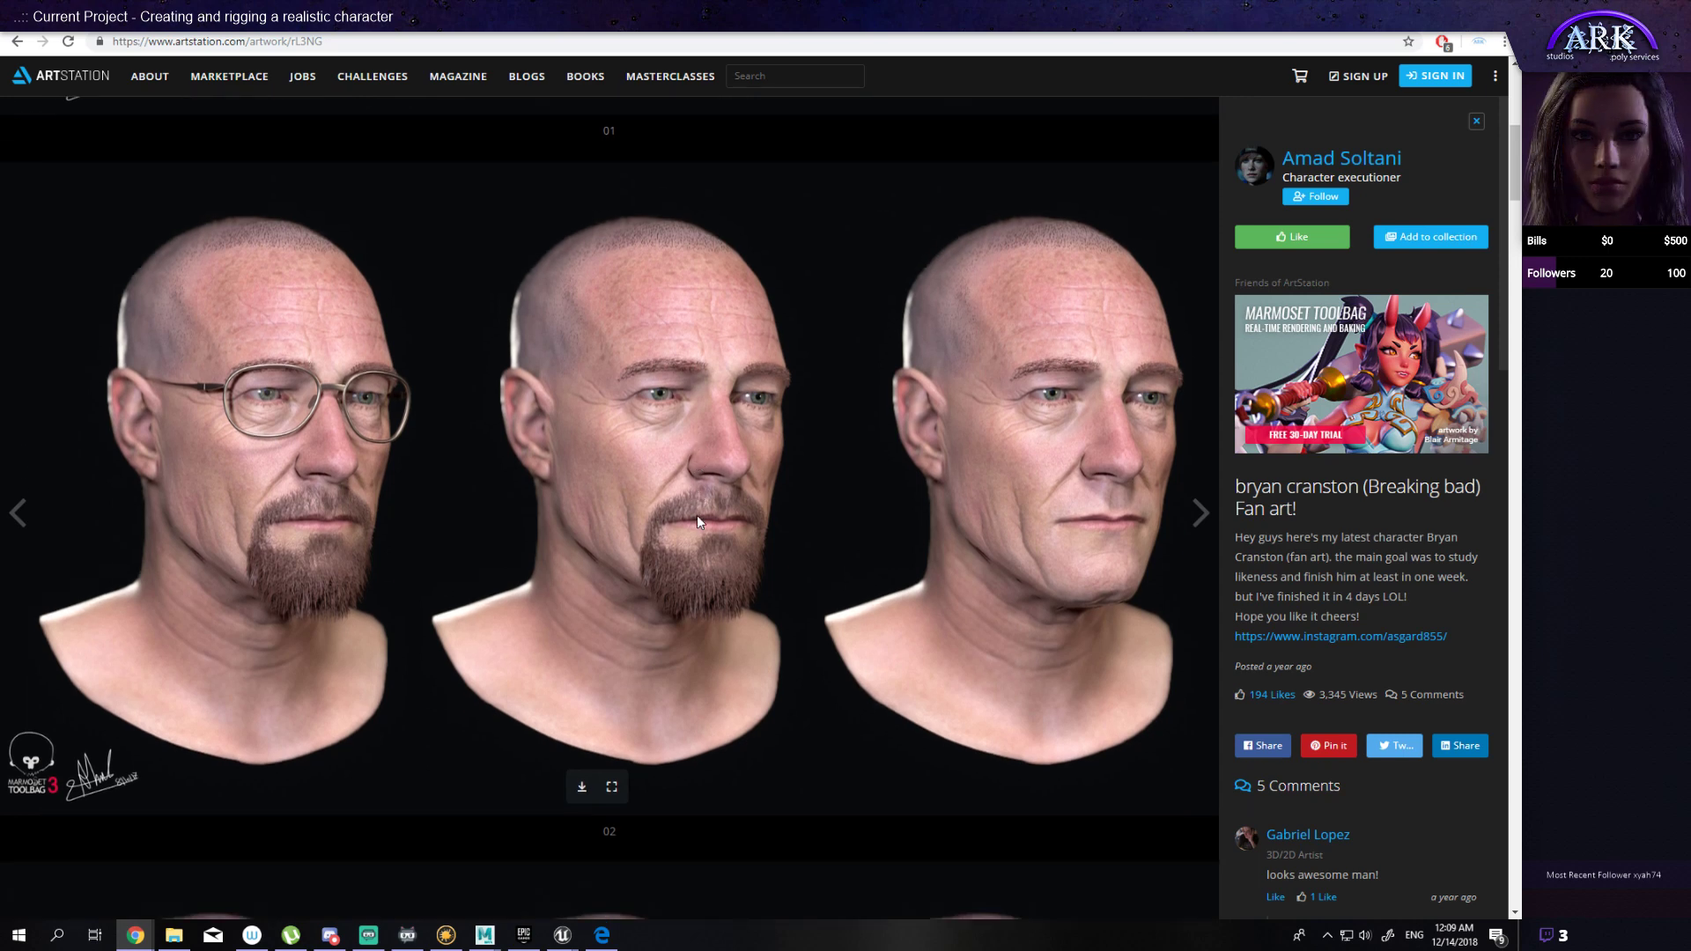
Step: Examine the Breaking Bad fan art's alternate lighting renders, wireframes and first high-poly head sculpts
{"action": "scroll", "coordinate": [696, 521], "scroll_direction": "down", "scroll_amount": 8}
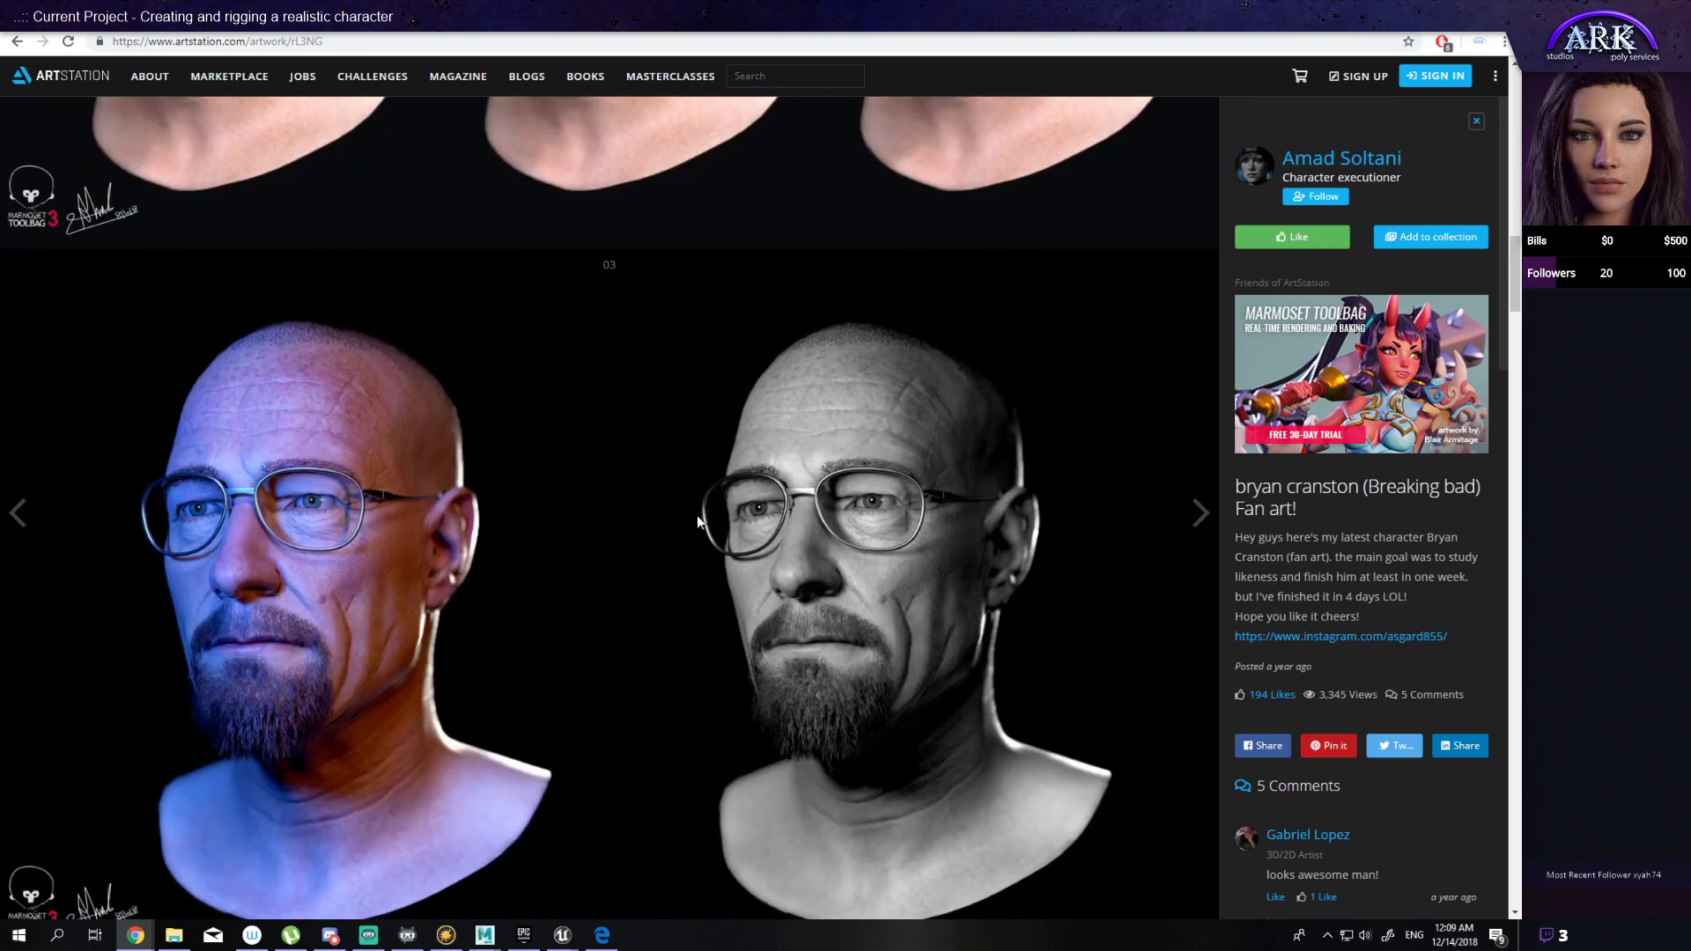
{"action": "scroll", "coordinate": [695, 521], "scroll_direction": "down", "scroll_amount": 8}
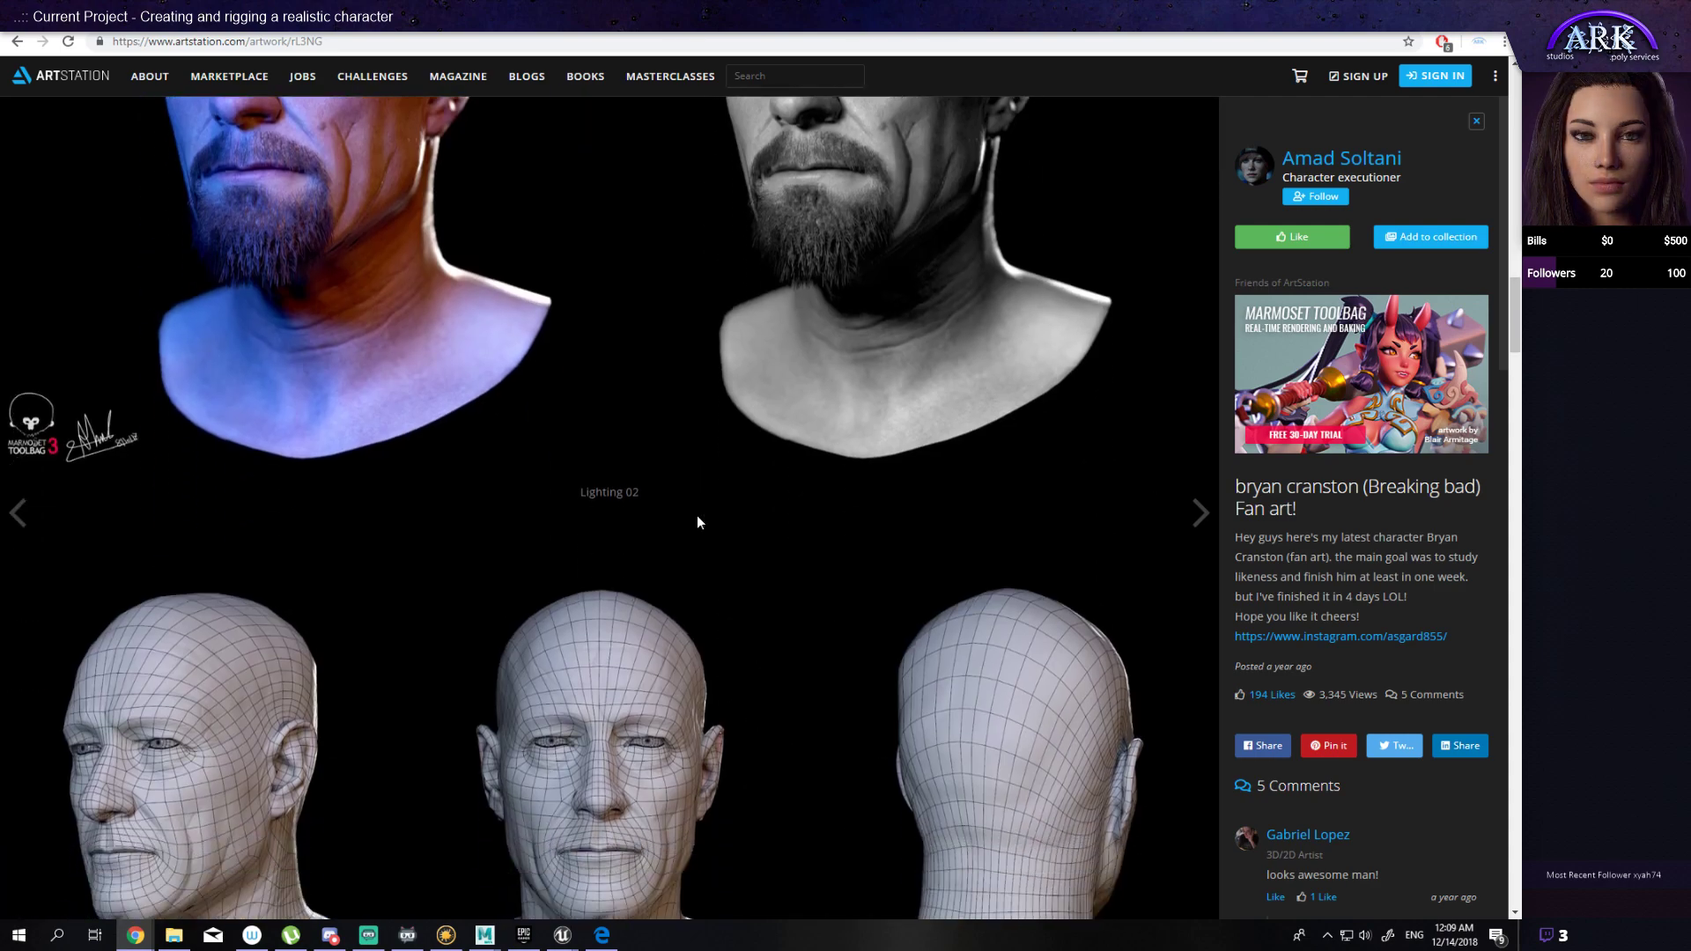
{"action": "scroll", "coordinate": [696, 521], "scroll_direction": "down", "scroll_amount": 8}
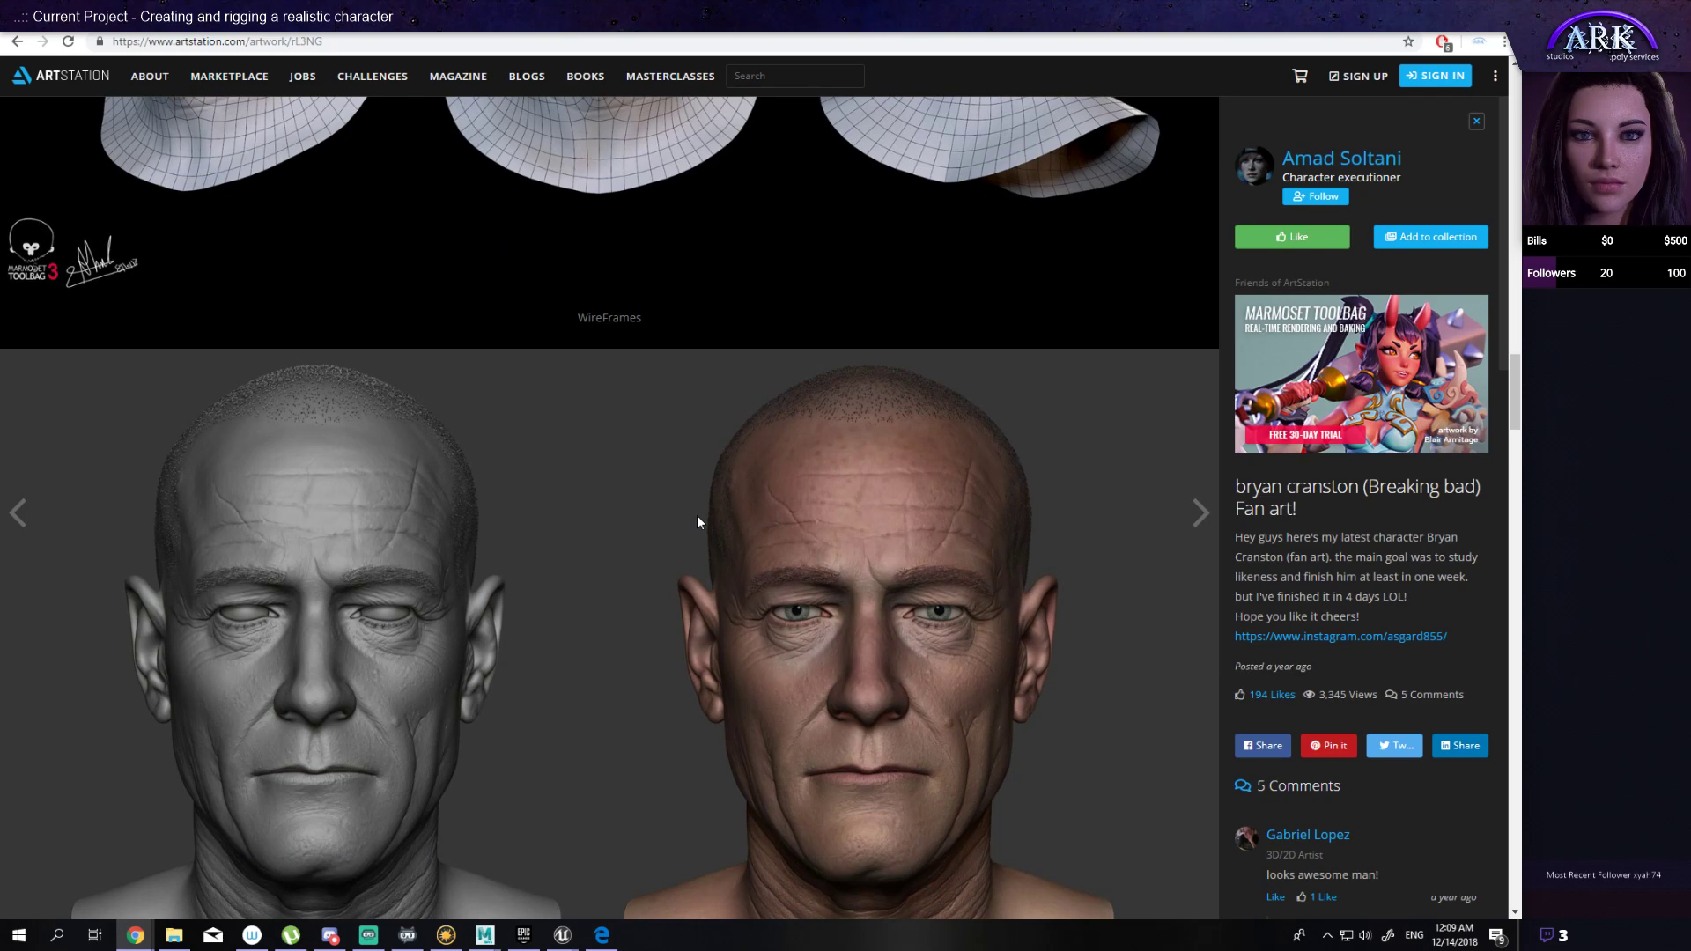
{"action": "scroll", "coordinate": [695, 522], "scroll_direction": "down", "scroll_amount": 9}
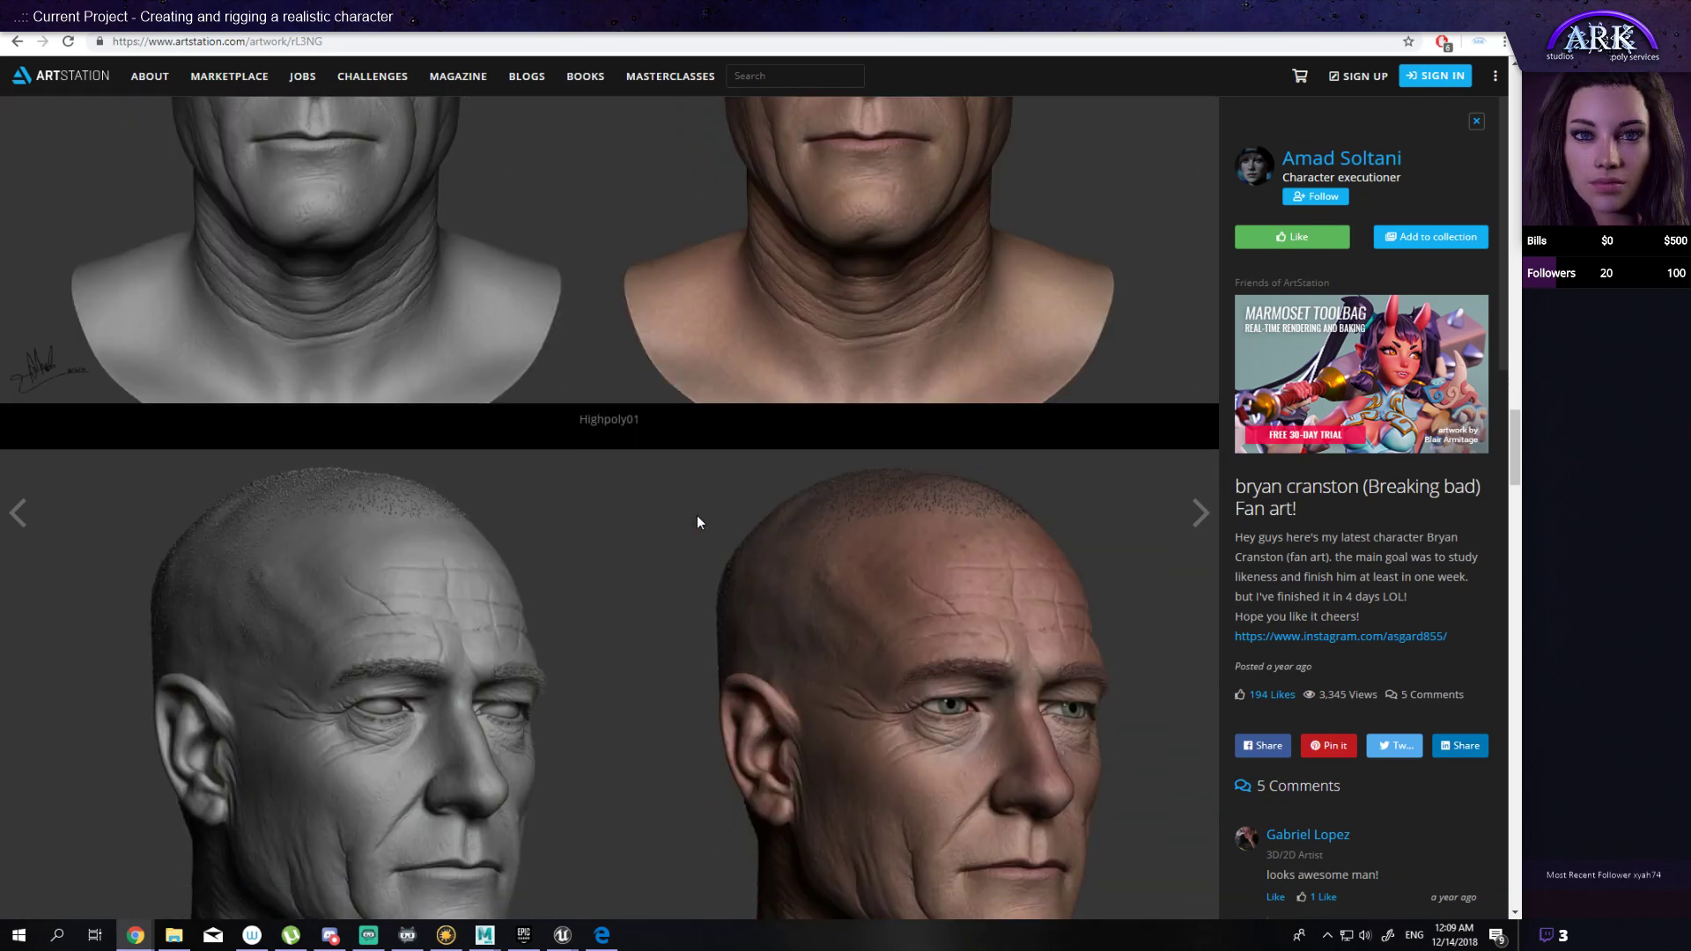
{"action": "scroll", "coordinate": [695, 521], "scroll_direction": "down", "scroll_amount": 10}
{"action": "scroll", "coordinate": [697, 522], "scroll_direction": "down", "scroll_amount": 1}
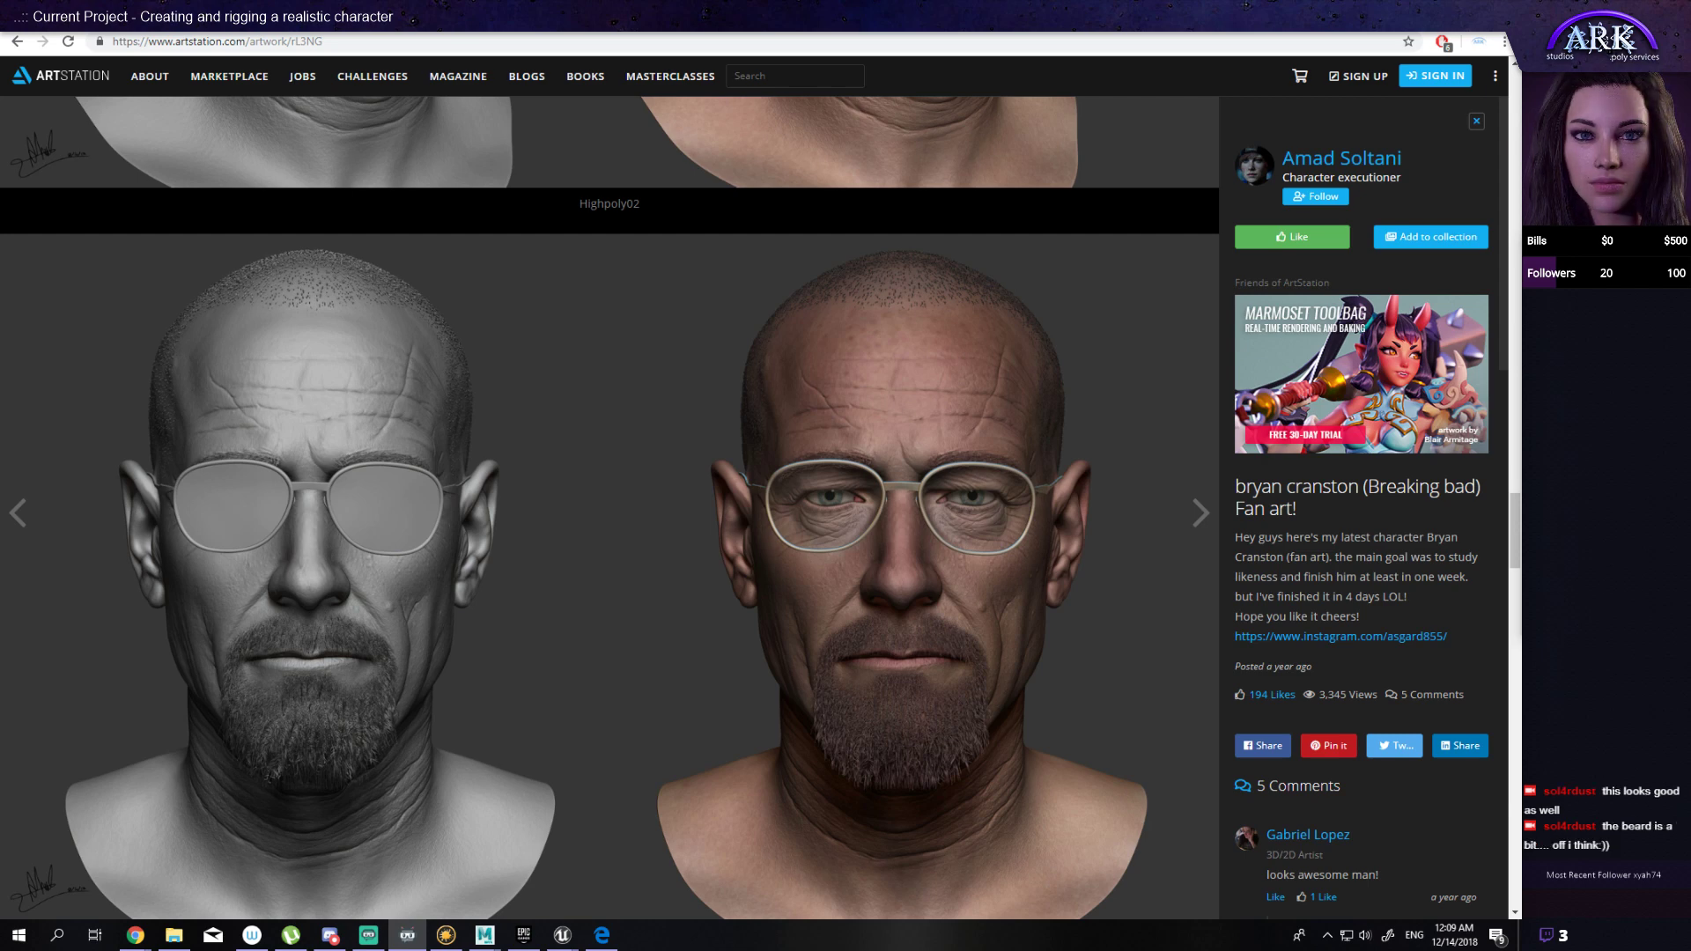
Step: Examine the remaining high-poly sculpts with glasses and beard, the bald head views and the texture maps below them
{"action": "scroll", "coordinate": [911, 542], "scroll_direction": "down", "scroll_amount": 10}
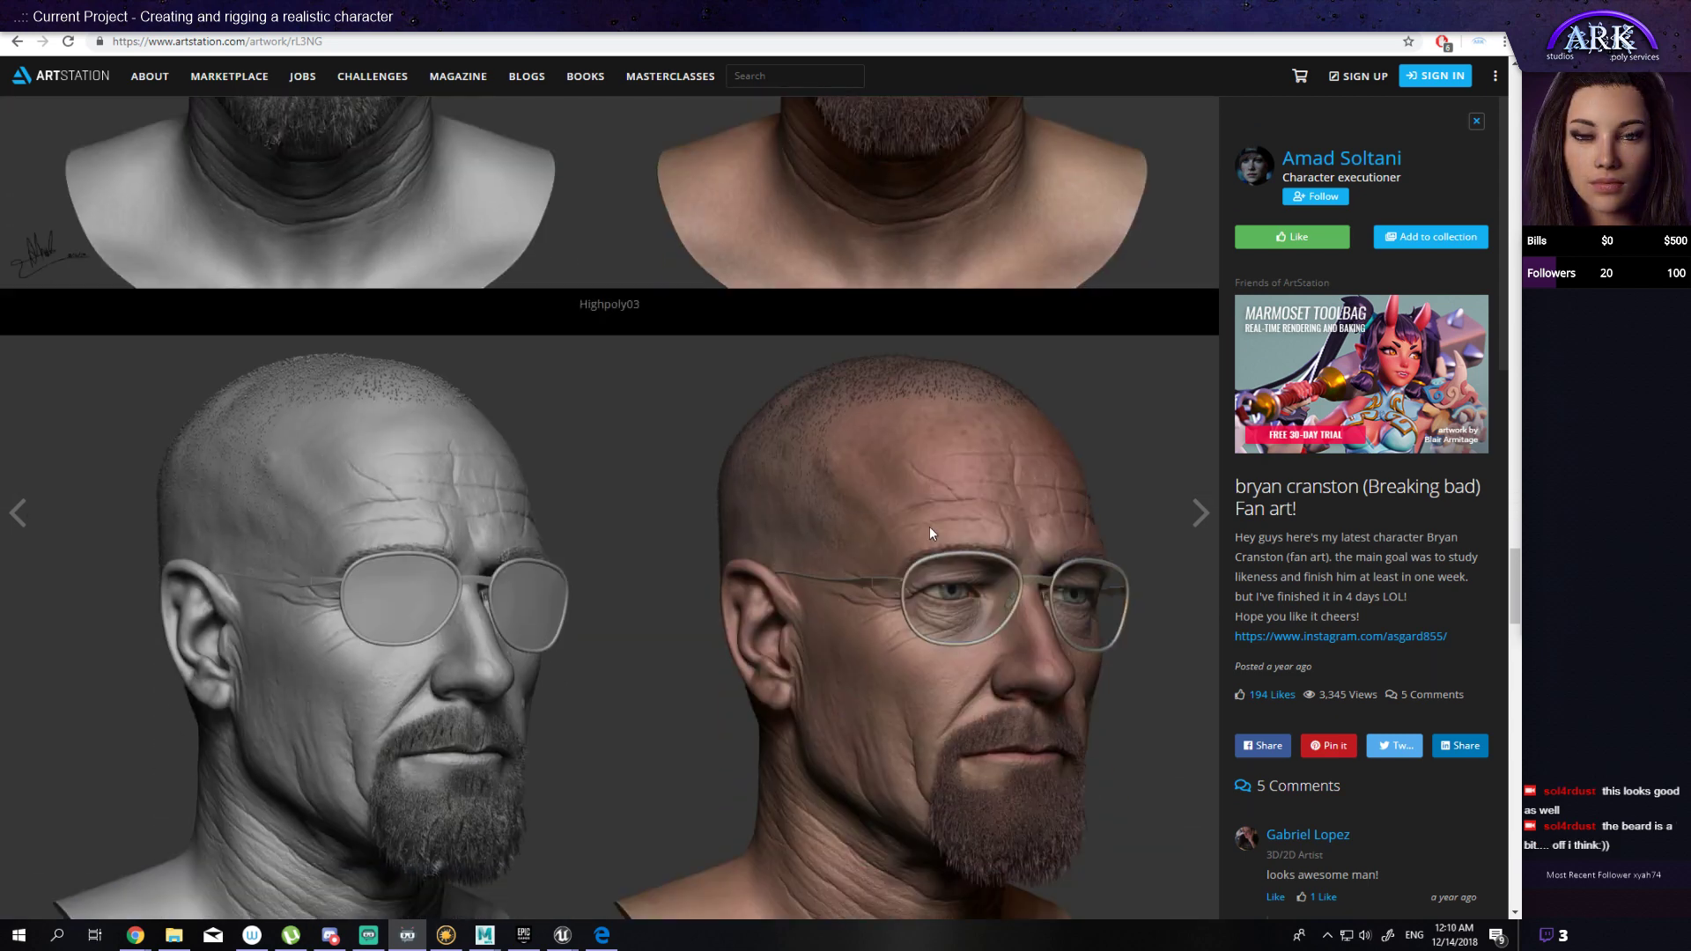
{"action": "scroll", "coordinate": [929, 533], "scroll_direction": "down", "scroll_amount": 1}
{"action": "scroll", "coordinate": [929, 533], "scroll_direction": "down", "scroll_amount": 12}
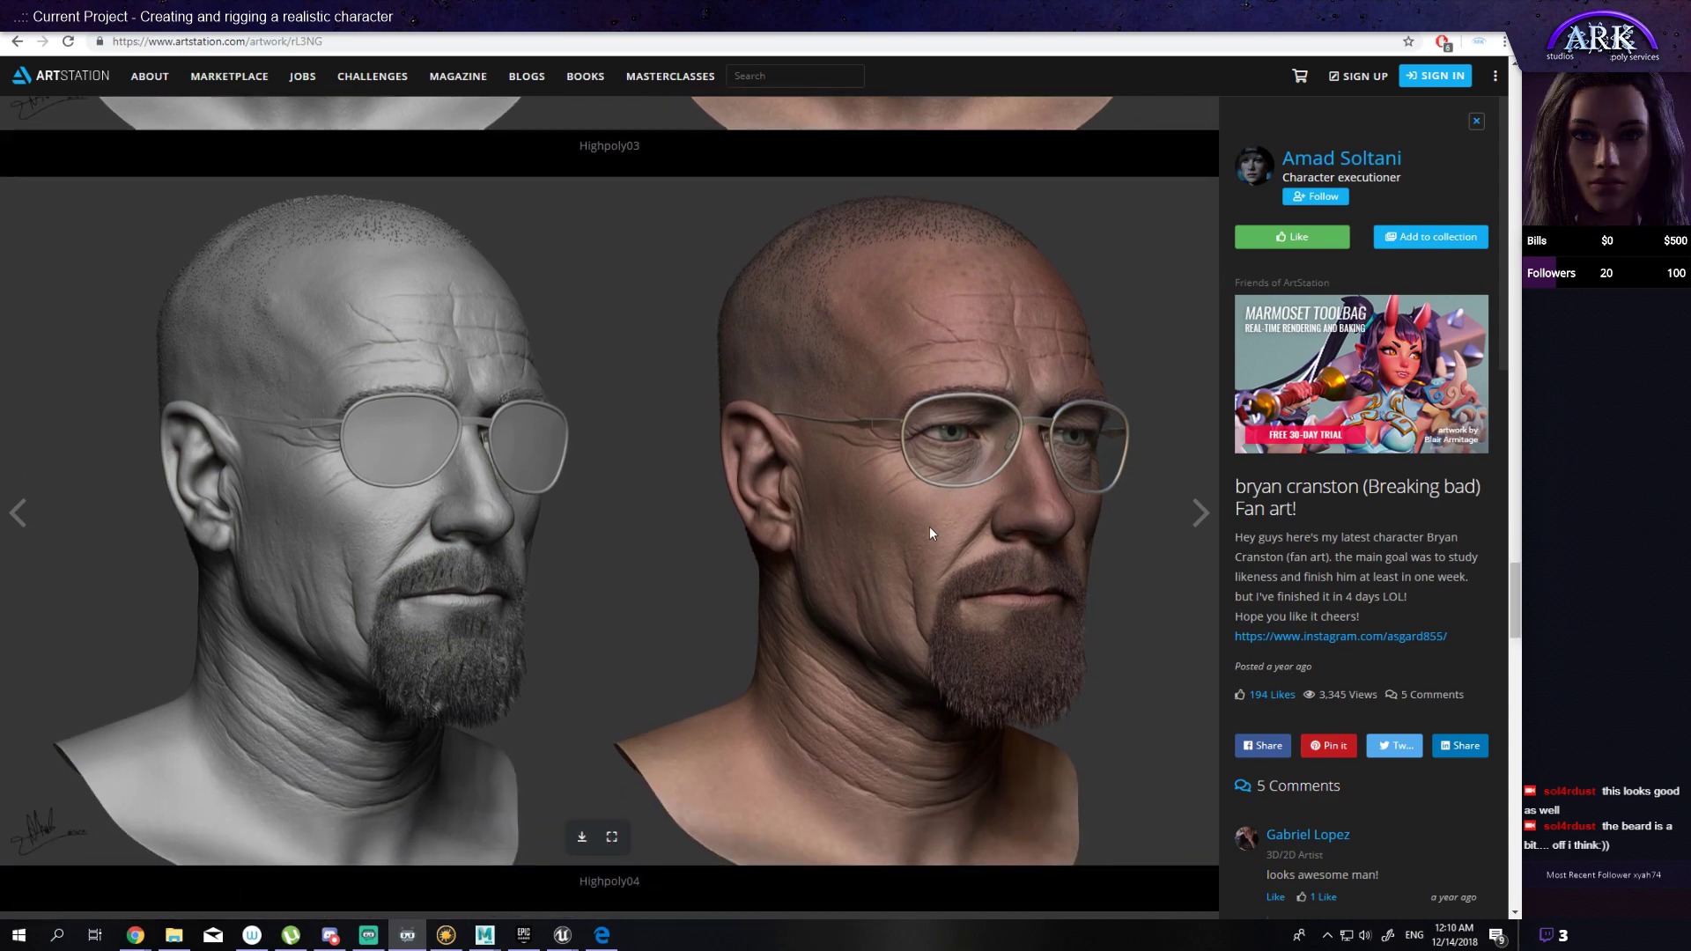
{"action": "scroll", "coordinate": [933, 529], "scroll_direction": "down", "scroll_amount": 2}
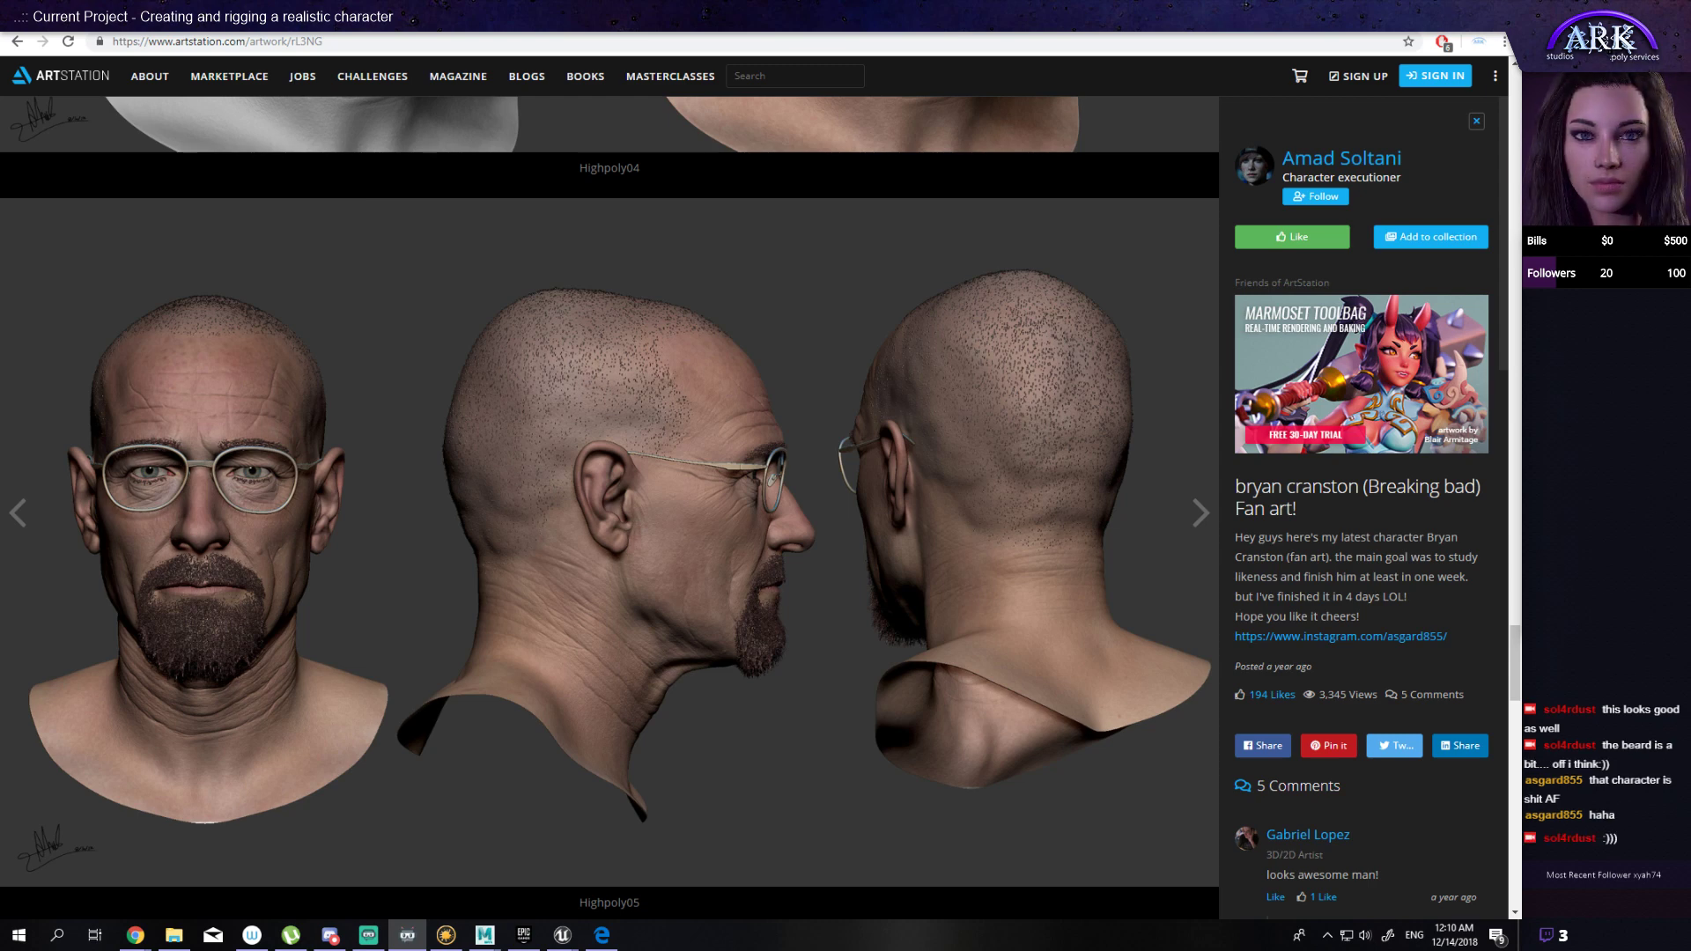
{"action": "scroll", "coordinate": [1018, 562], "scroll_direction": "down", "scroll_amount": 15}
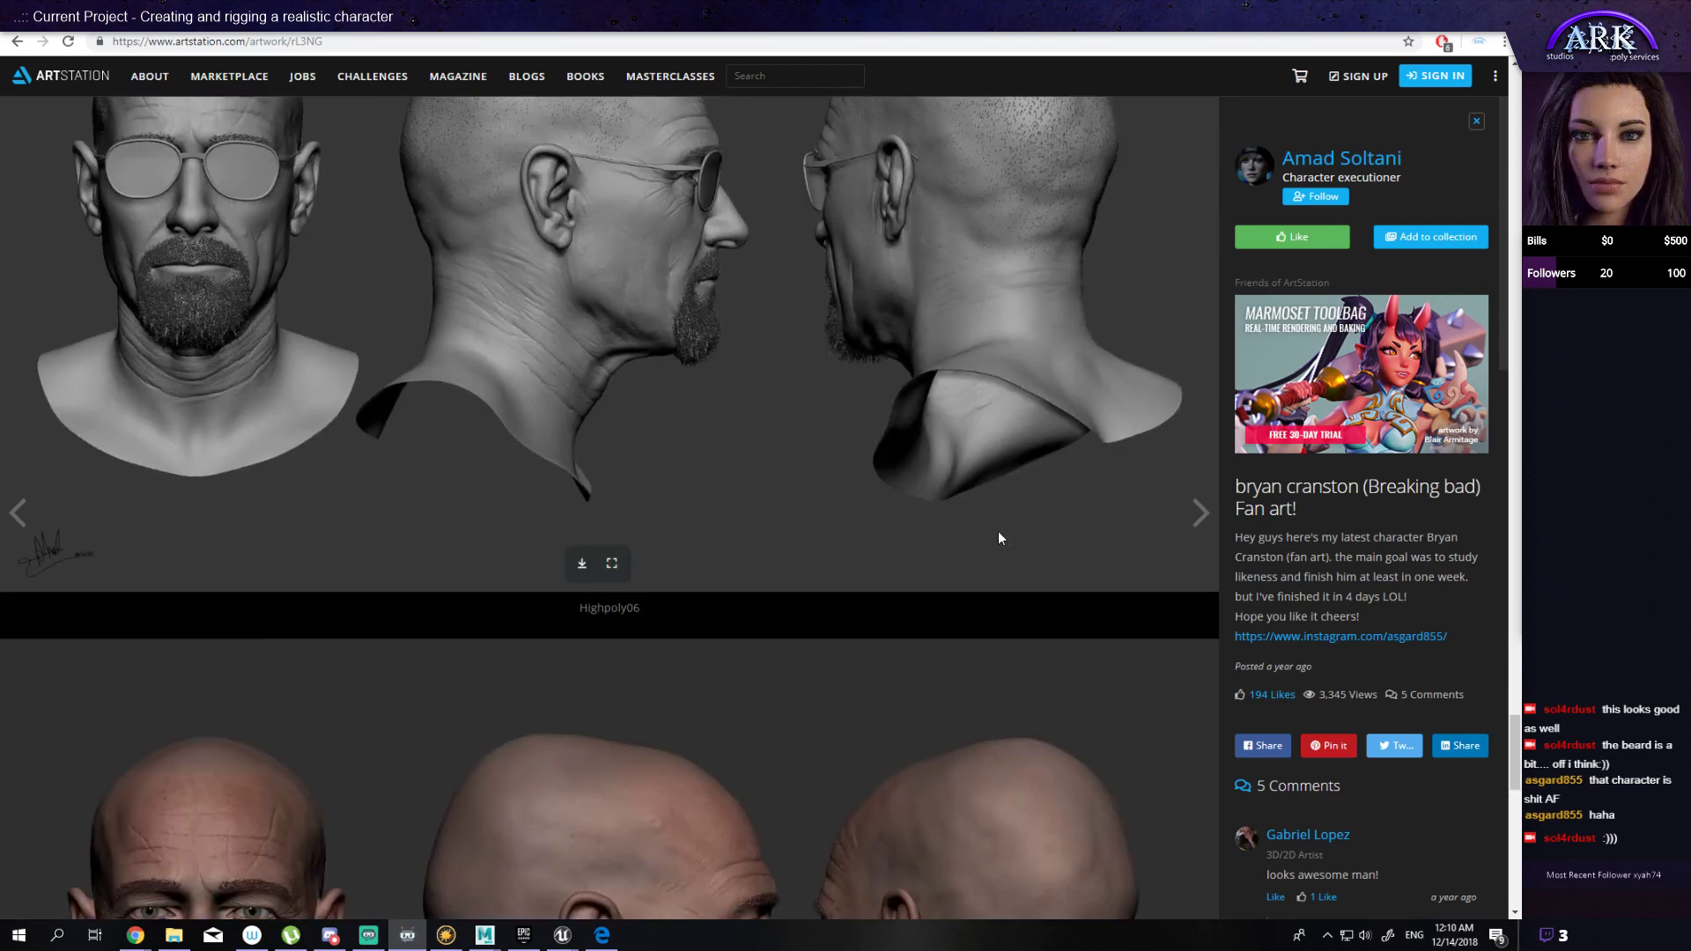
{"action": "scroll", "coordinate": [998, 536], "scroll_direction": "down", "scroll_amount": 2}
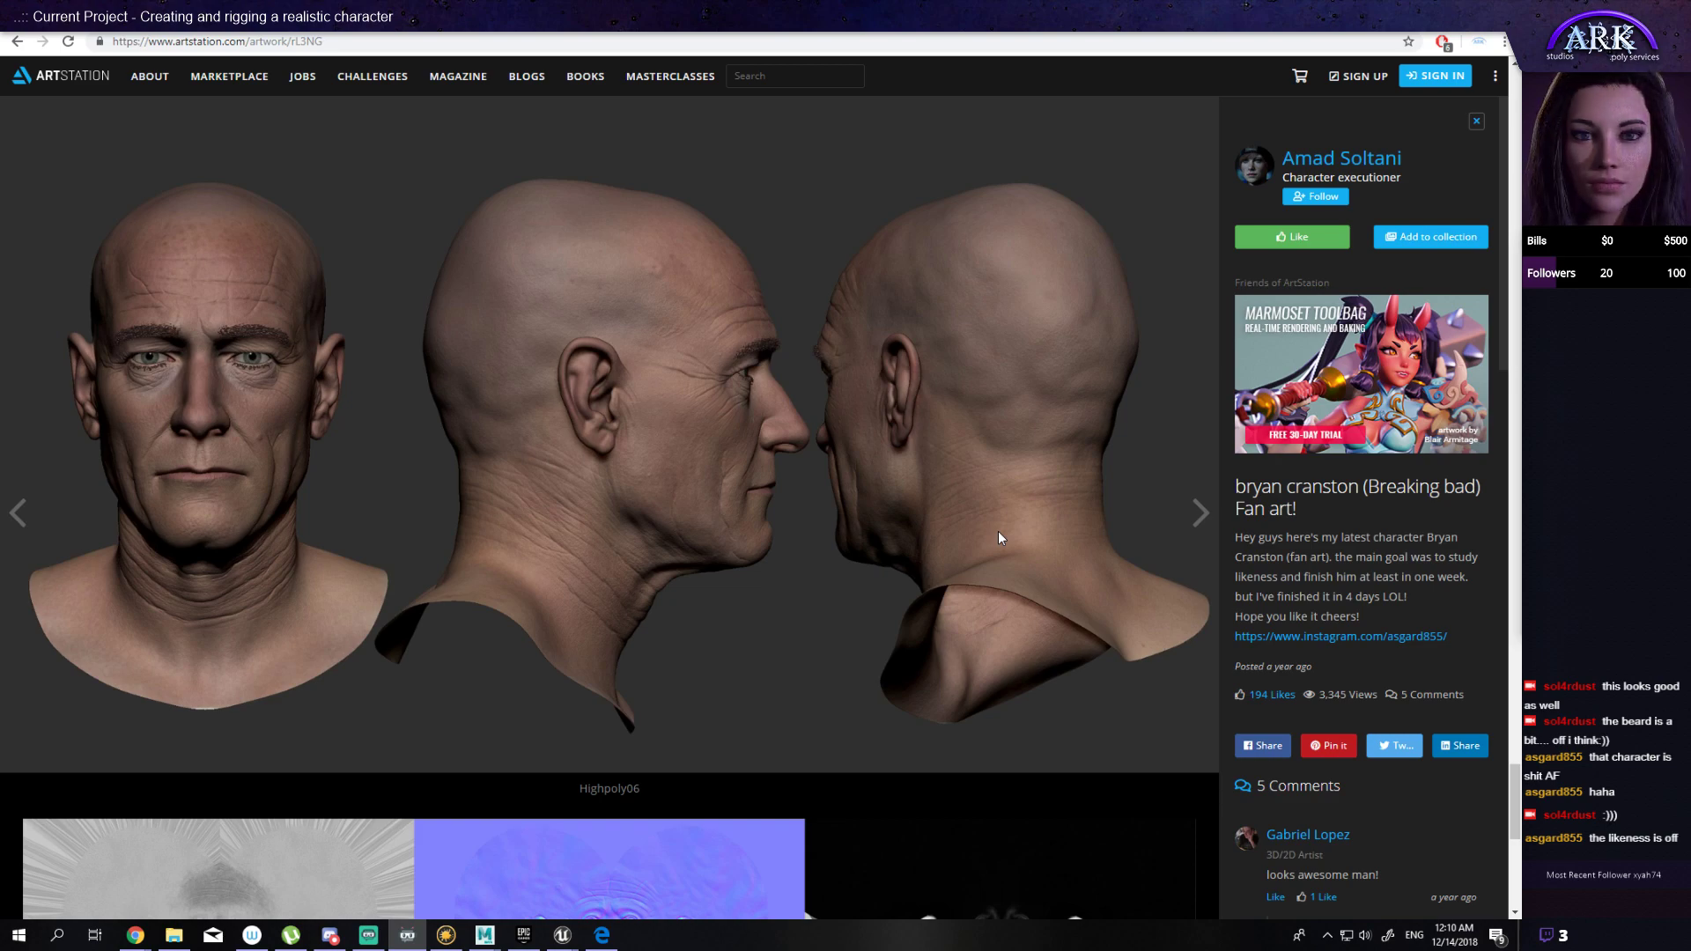
{"action": "scroll", "coordinate": [999, 537], "scroll_direction": "down", "scroll_amount": 5}
Step: Review the Breaking Bad images again in reverse order, from the high-poly sculpts back to the front-facing head renders
{"action": "scroll", "coordinate": [997, 531], "scroll_direction": "up", "scroll_amount": 12}
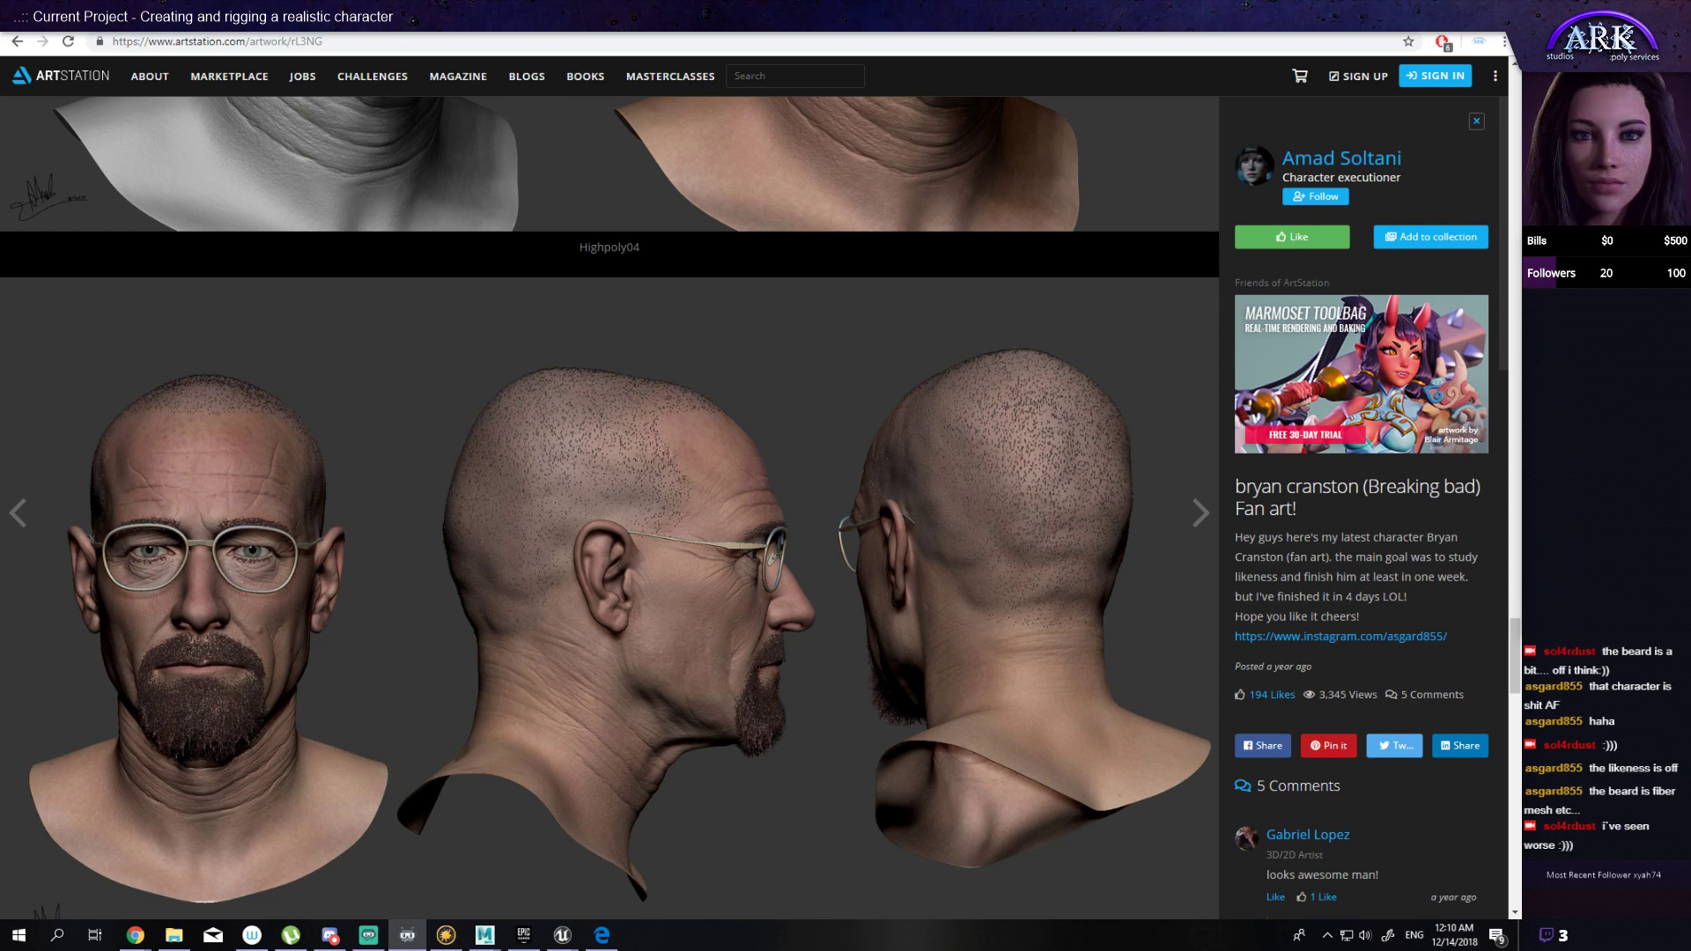
{"action": "scroll", "coordinate": [923, 478], "scroll_direction": "up", "scroll_amount": 1}
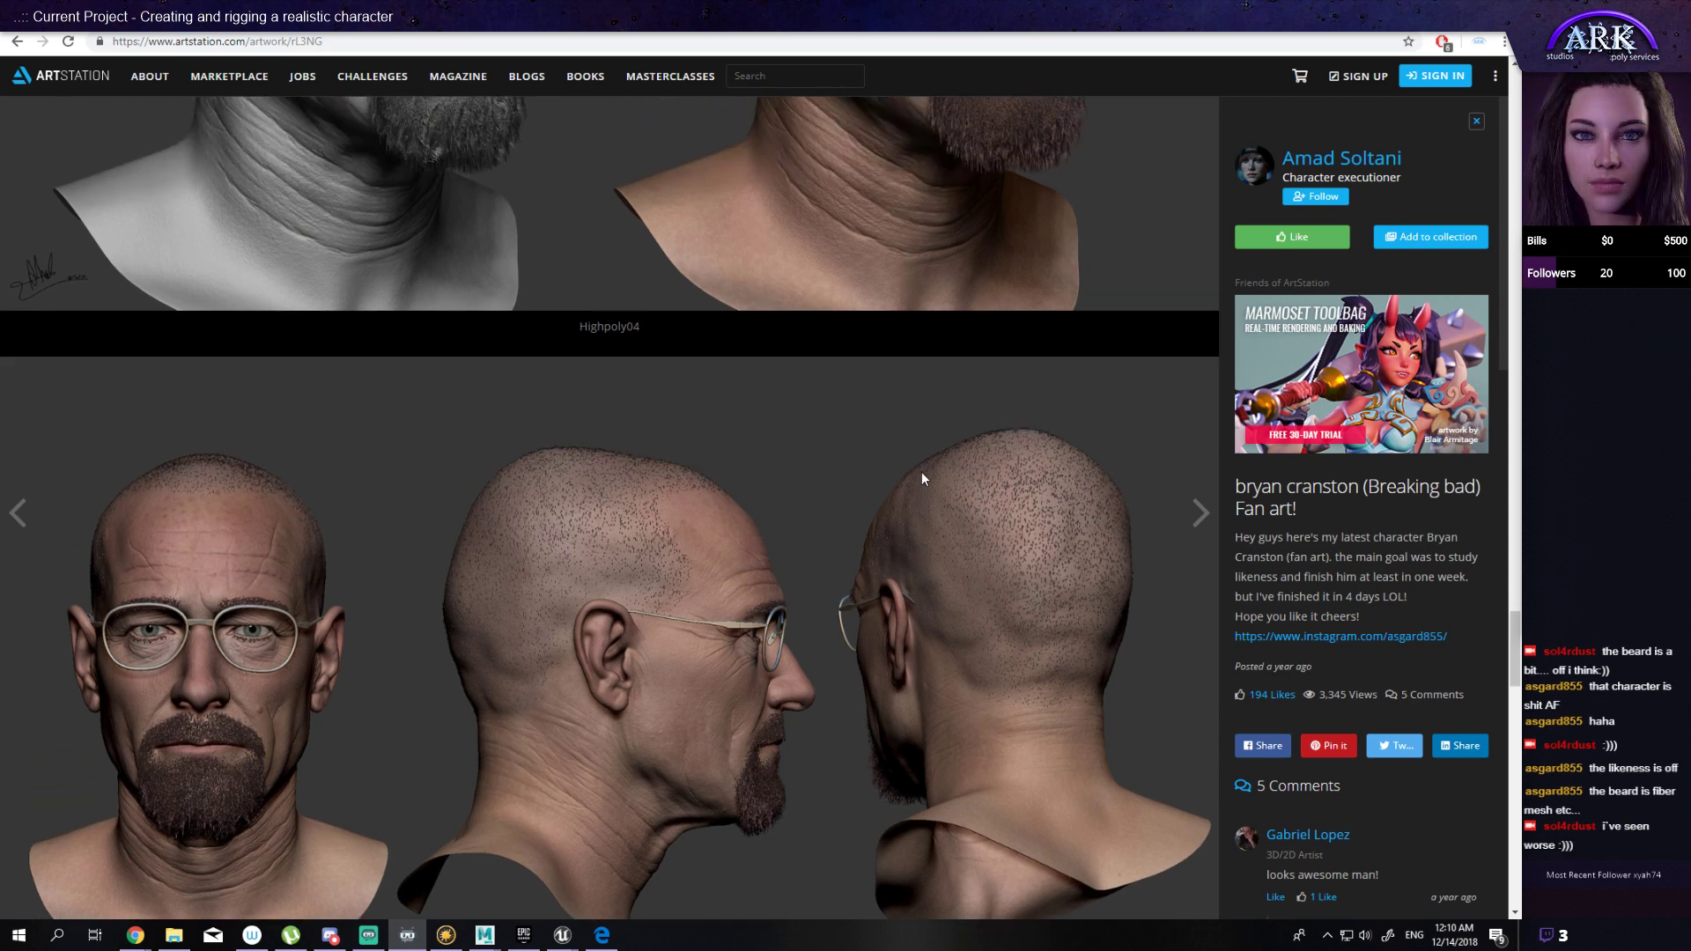
{"action": "scroll", "coordinate": [921, 478], "scroll_direction": "up", "scroll_amount": 15}
{"action": "scroll", "coordinate": [921, 478], "scroll_direction": "down", "scroll_amount": 3}
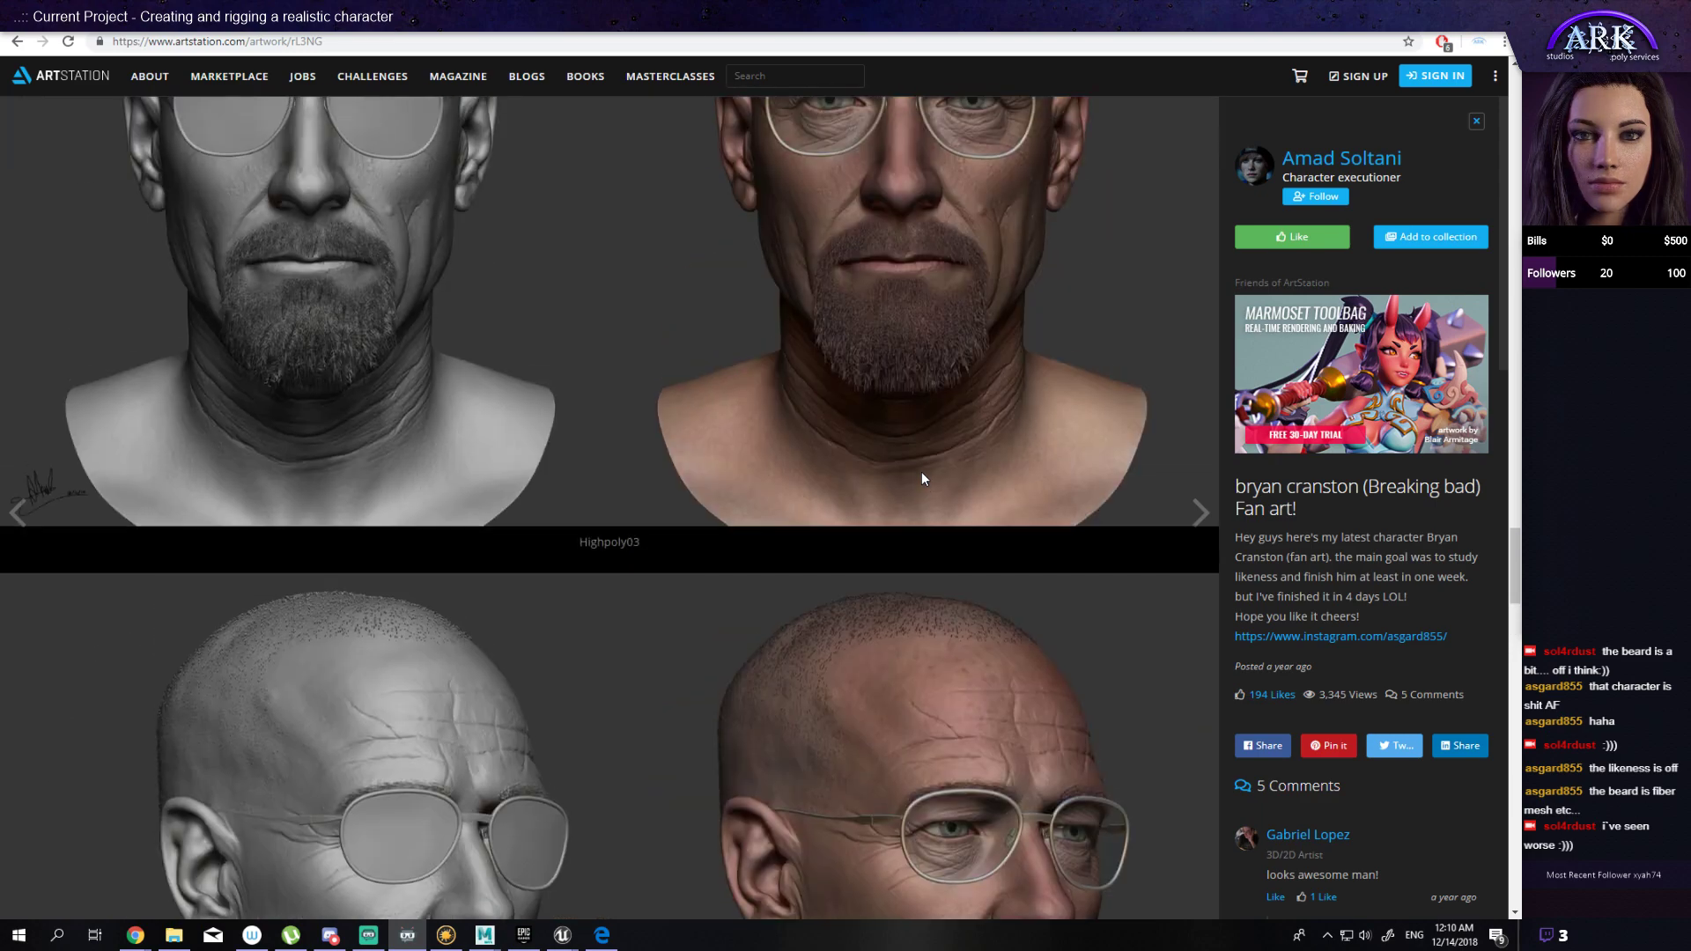
{"action": "scroll", "coordinate": [922, 478], "scroll_direction": "up", "scroll_amount": 7}
{"action": "scroll", "coordinate": [921, 478], "scroll_direction": "up", "scroll_amount": 6}
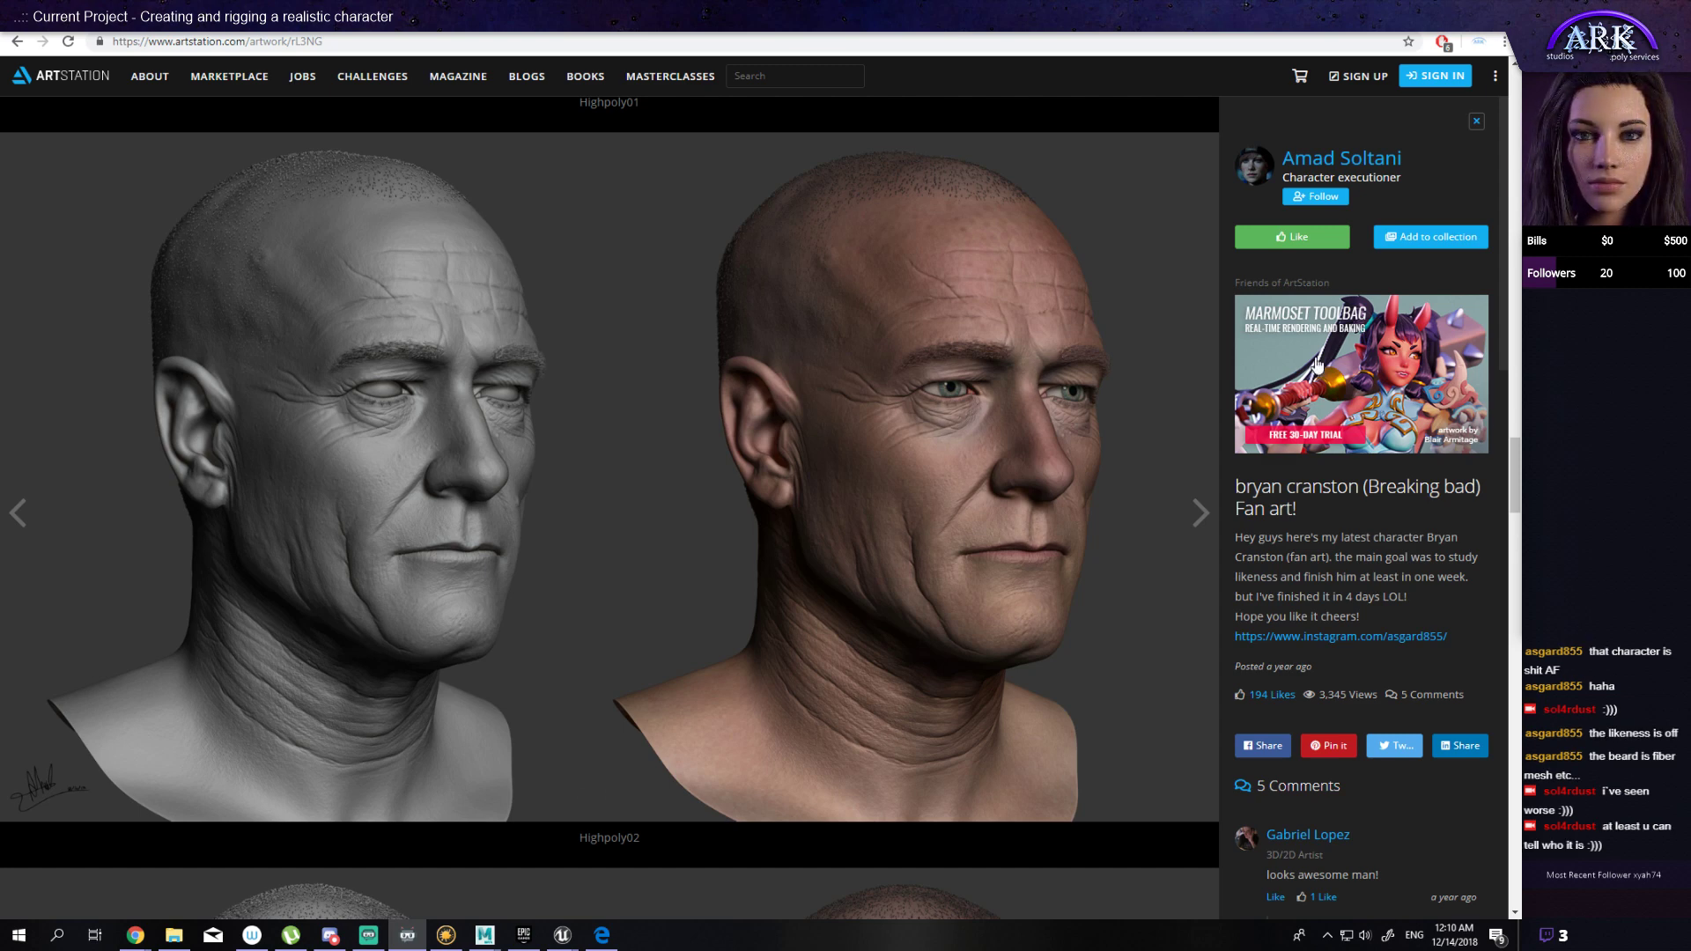
{"action": "scroll", "coordinate": [597, 229], "scroll_direction": "up", "scroll_amount": 1}
{"action": "scroll", "coordinate": [596, 231], "scroll_direction": "up", "scroll_amount": 15}
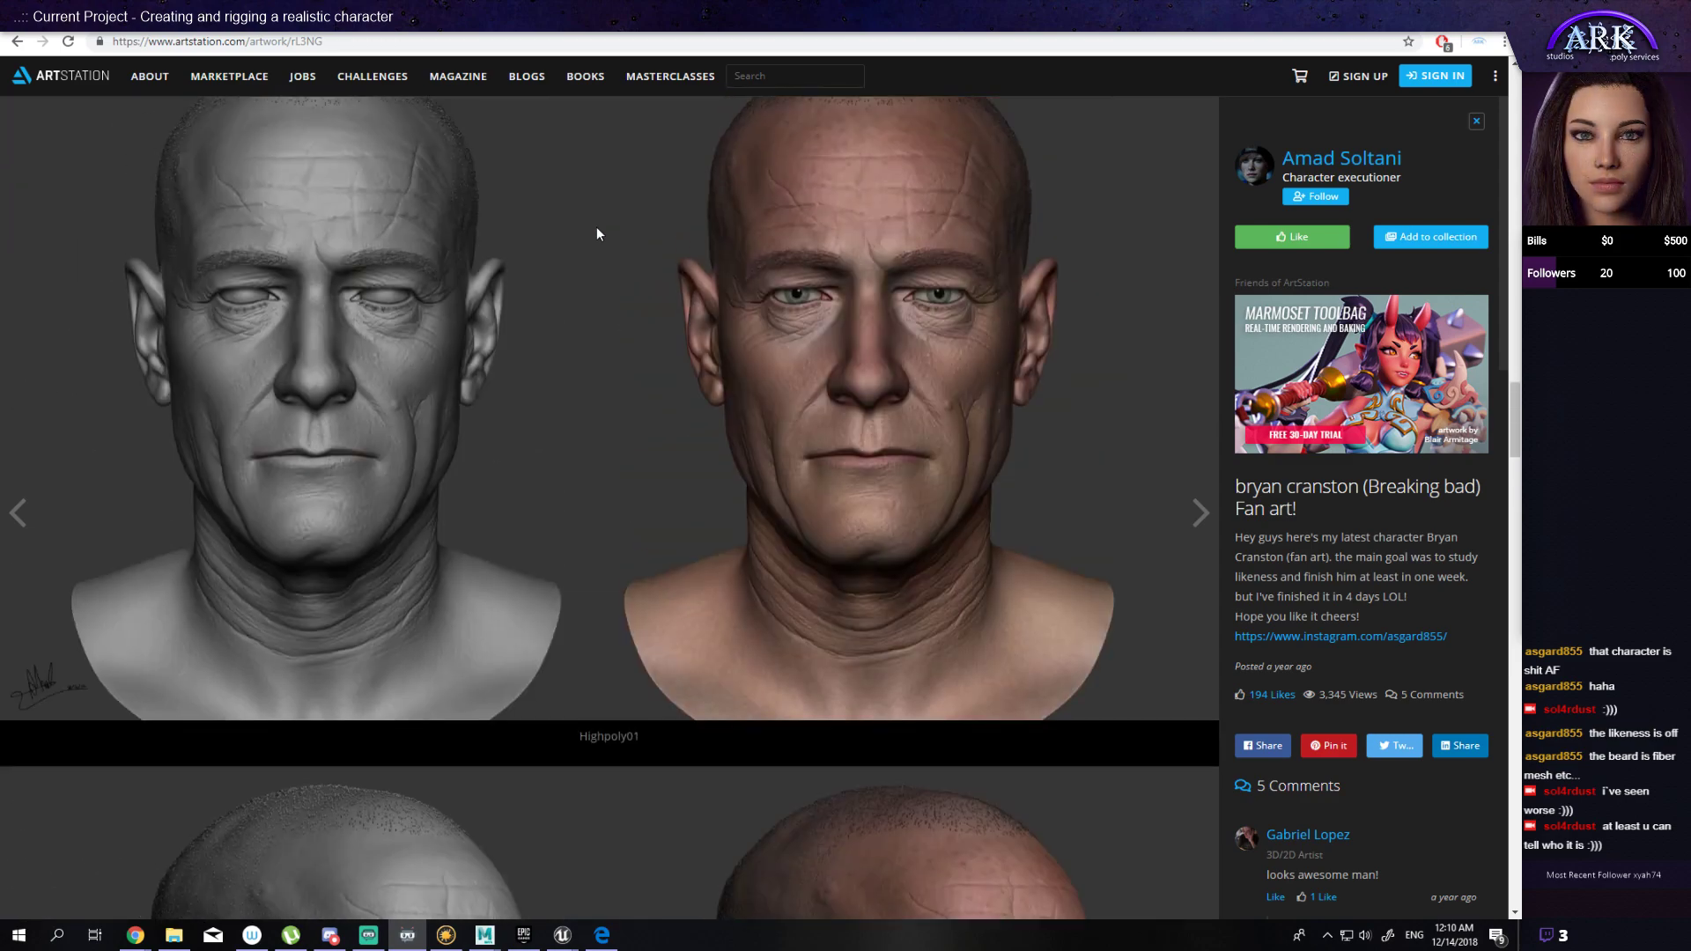
{"action": "scroll", "coordinate": [596, 232], "scroll_direction": "up", "scroll_amount": 12}
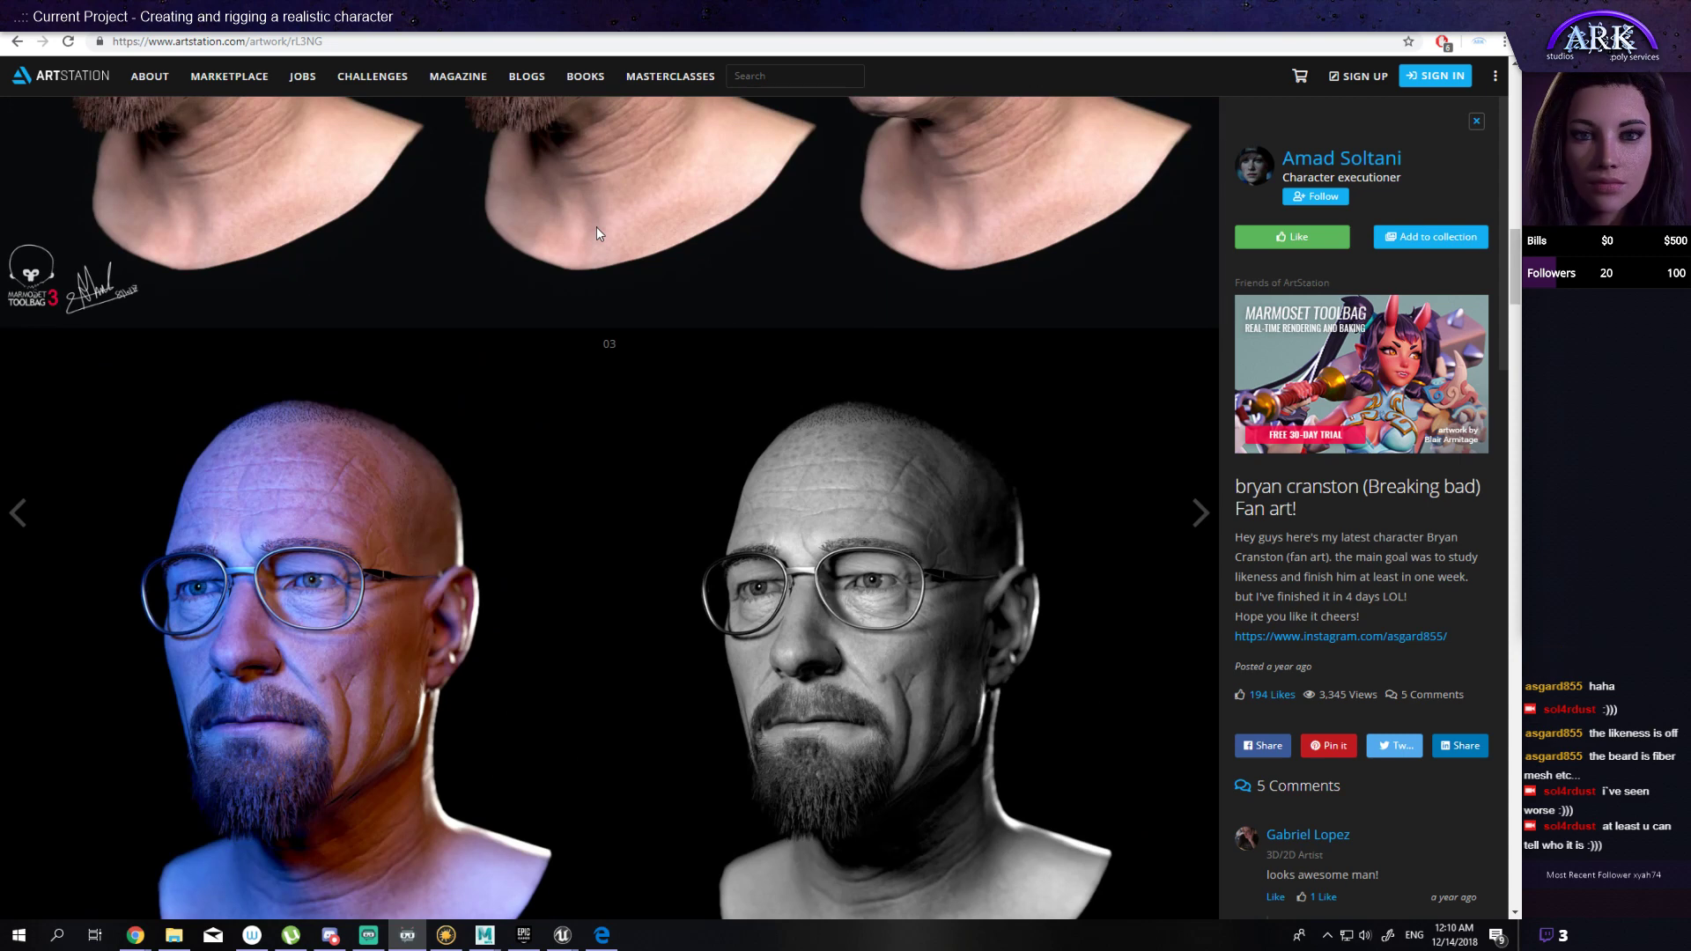
{"action": "scroll", "coordinate": [597, 233], "scroll_direction": "up", "scroll_amount": 2}
{"action": "scroll", "coordinate": [596, 234], "scroll_direction": "up", "scroll_amount": 3}
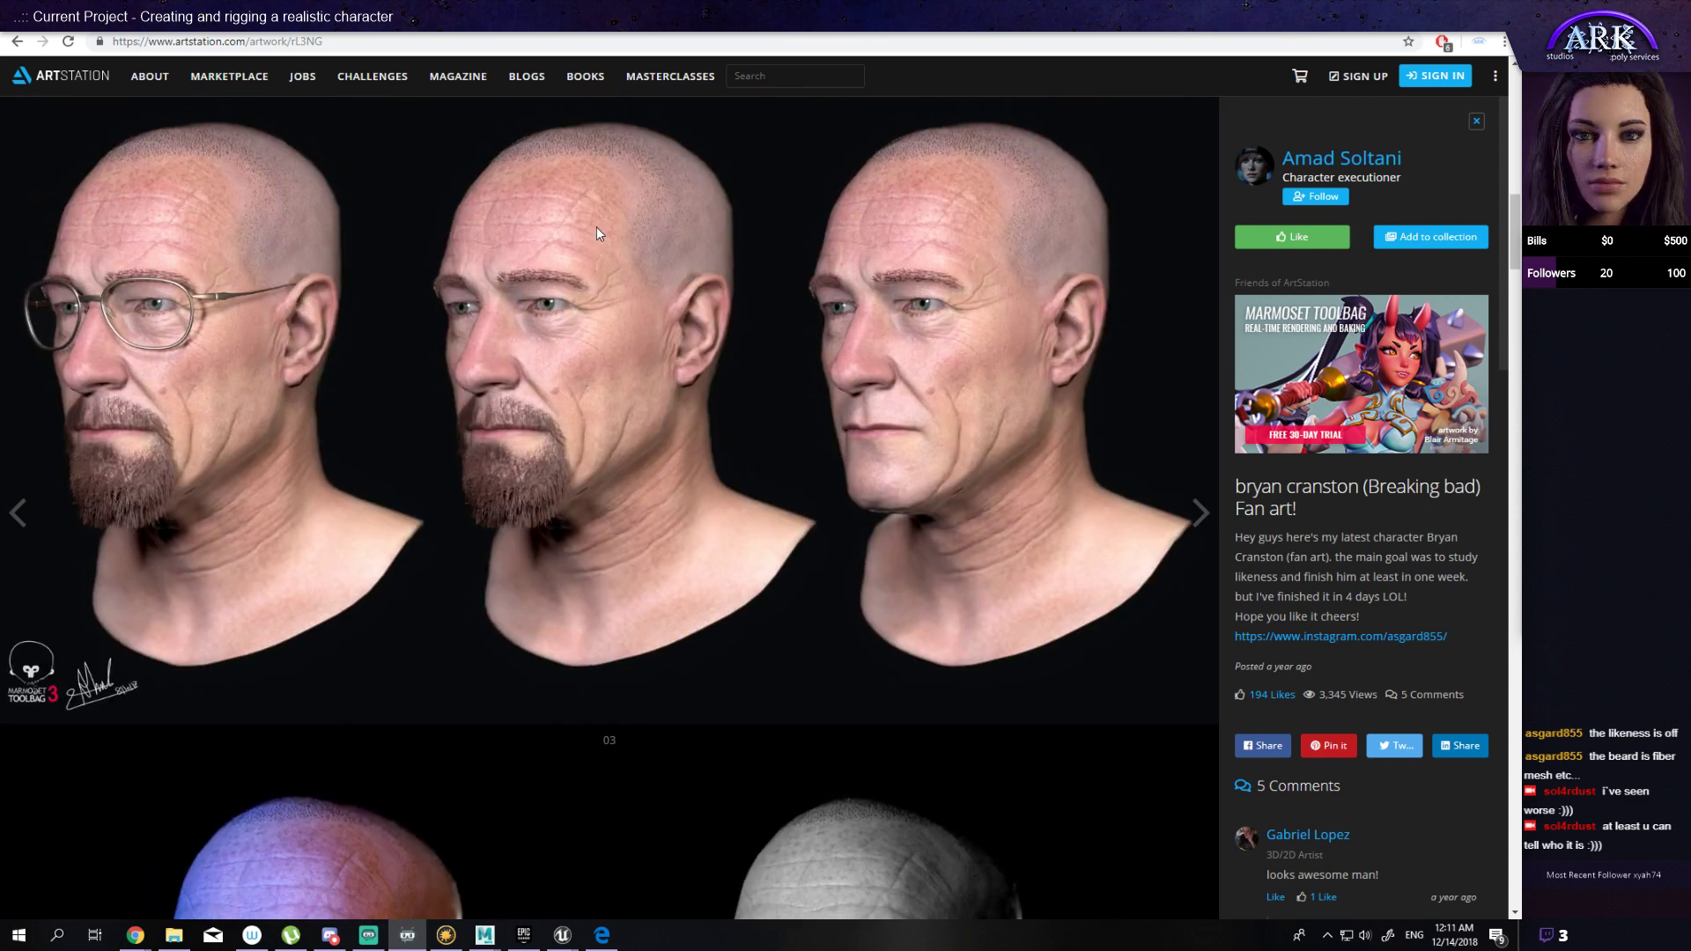
{"action": "scroll", "coordinate": [595, 225], "scroll_direction": "up", "scroll_amount": 12}
{"action": "scroll", "coordinate": [464, 202], "scroll_direction": "up", "scroll_amount": 4}
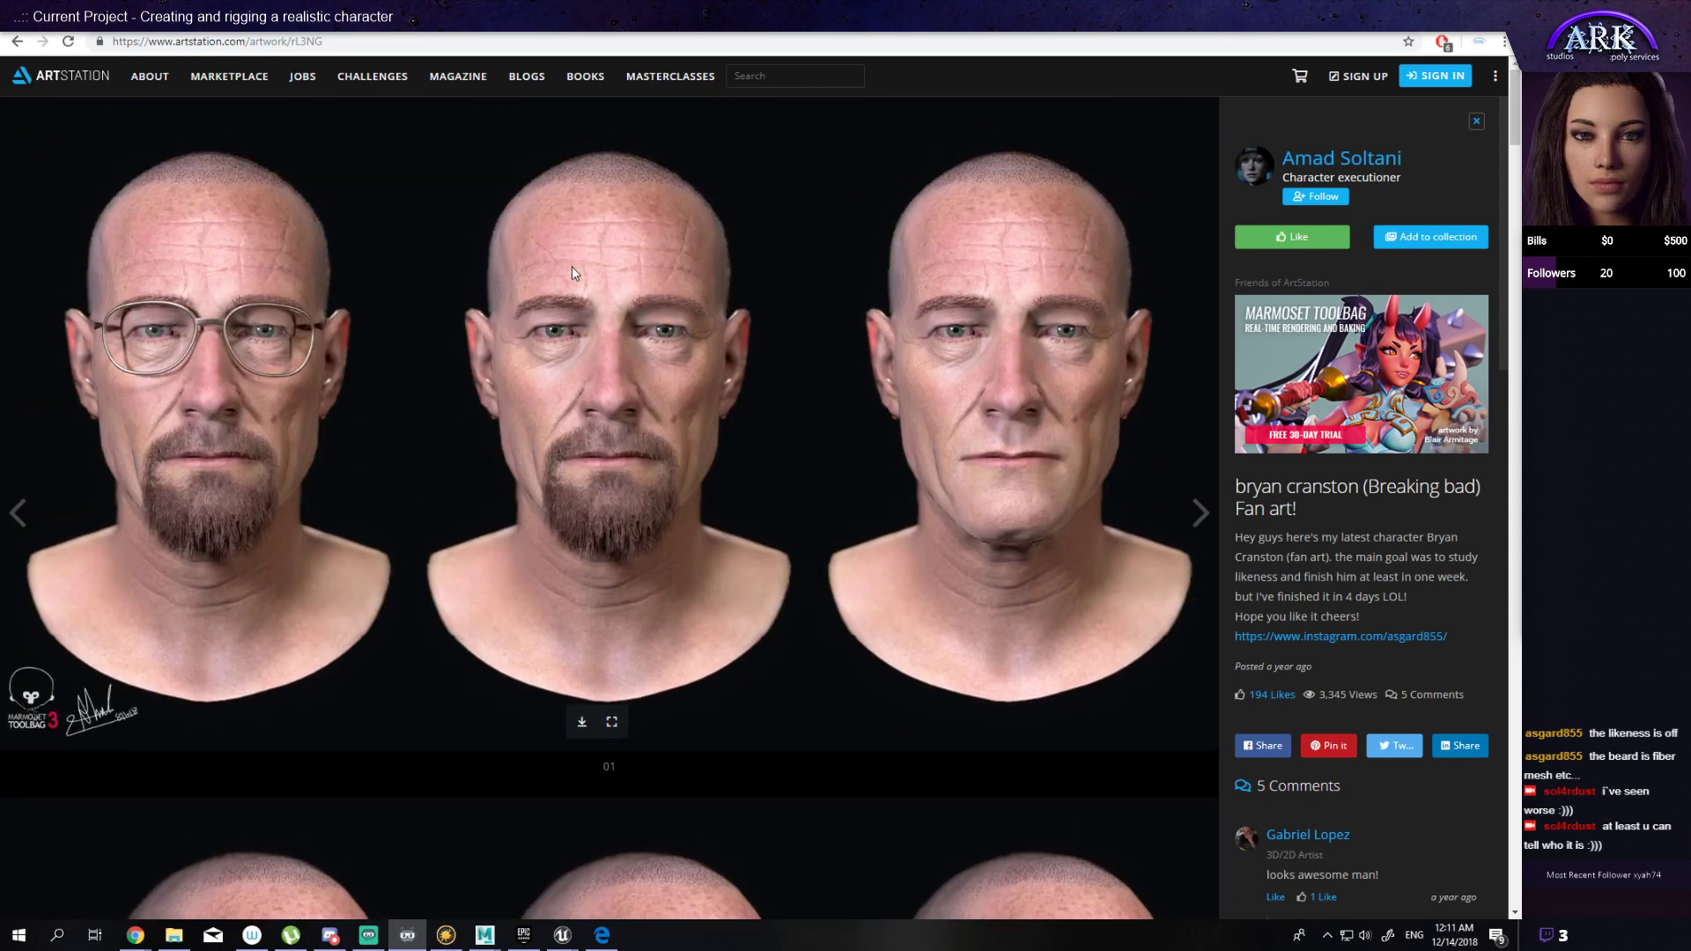
Step: Go back through the previously viewed projects to the artist's portfolio overview
{"action": "left_click", "coordinate": [15, 43]}
{"action": "left_click", "coordinate": [15, 43]}
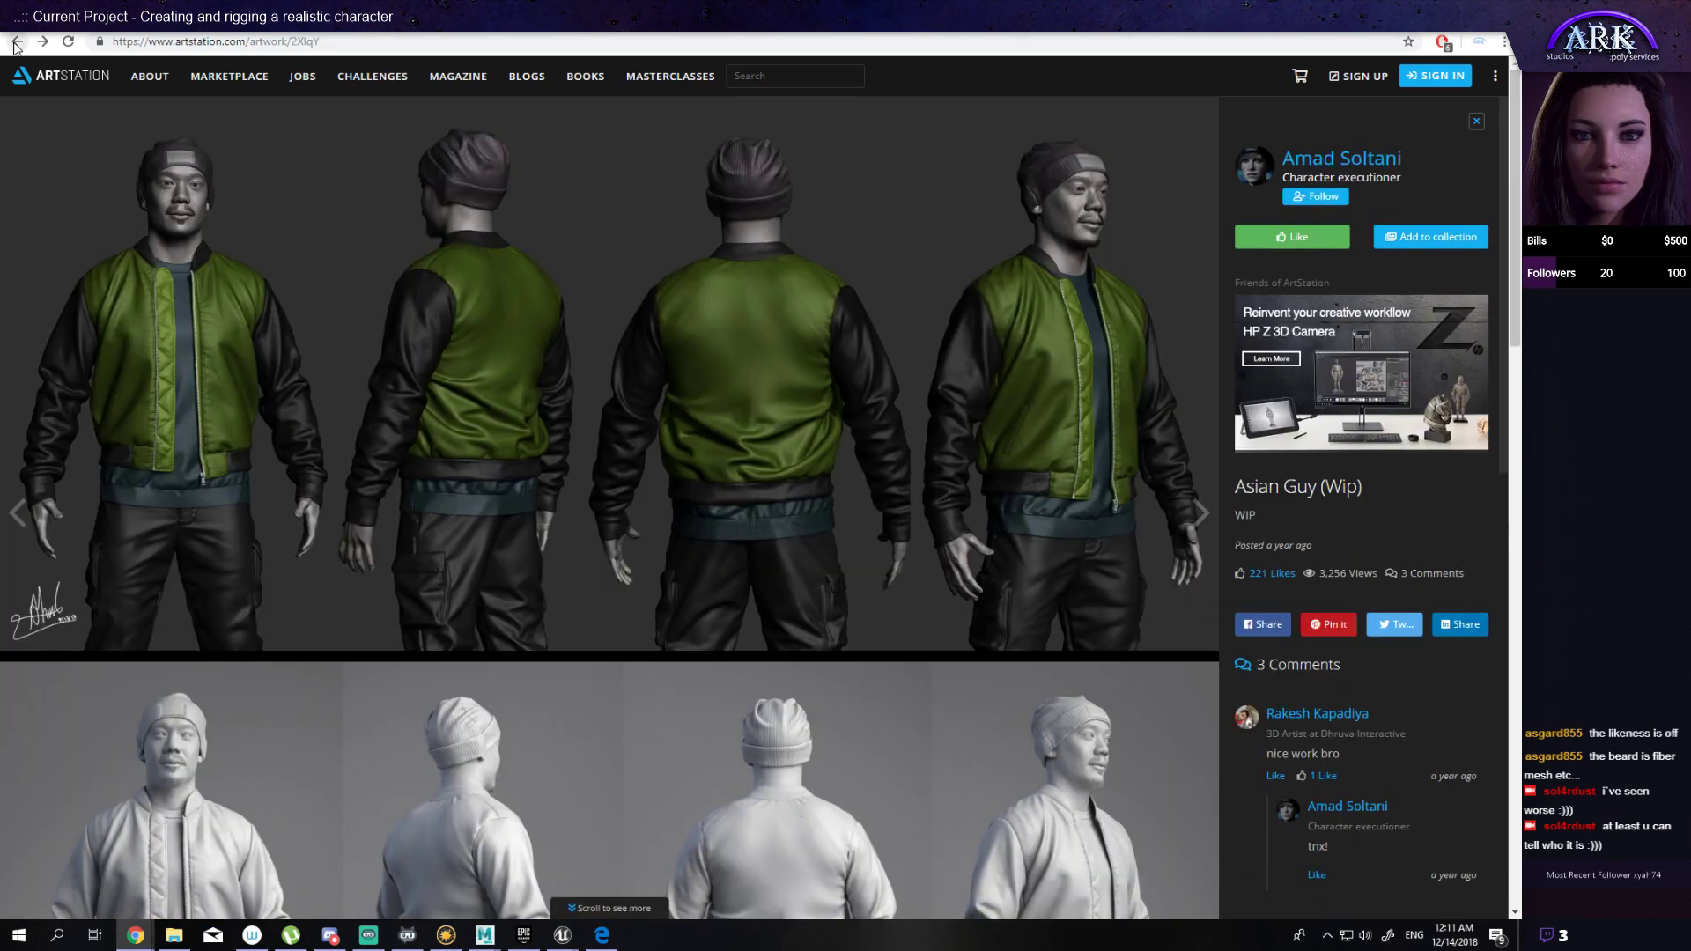
{"action": "left_click", "coordinate": [42, 43]}
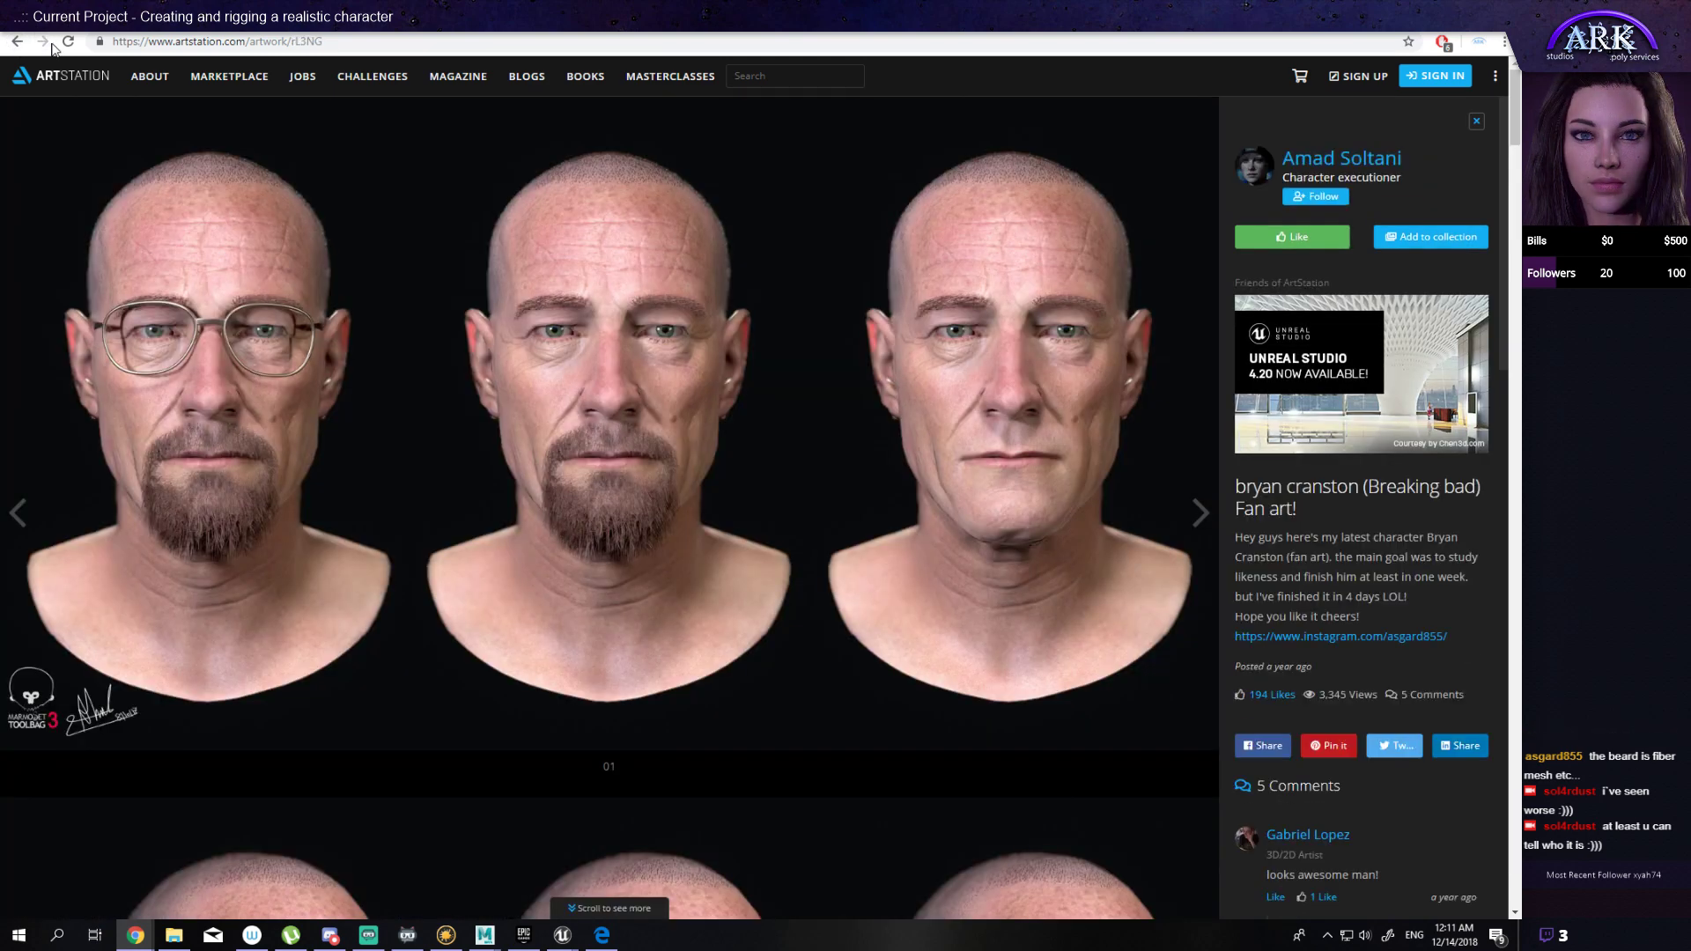
{"action": "left_click", "coordinate": [18, 42]}
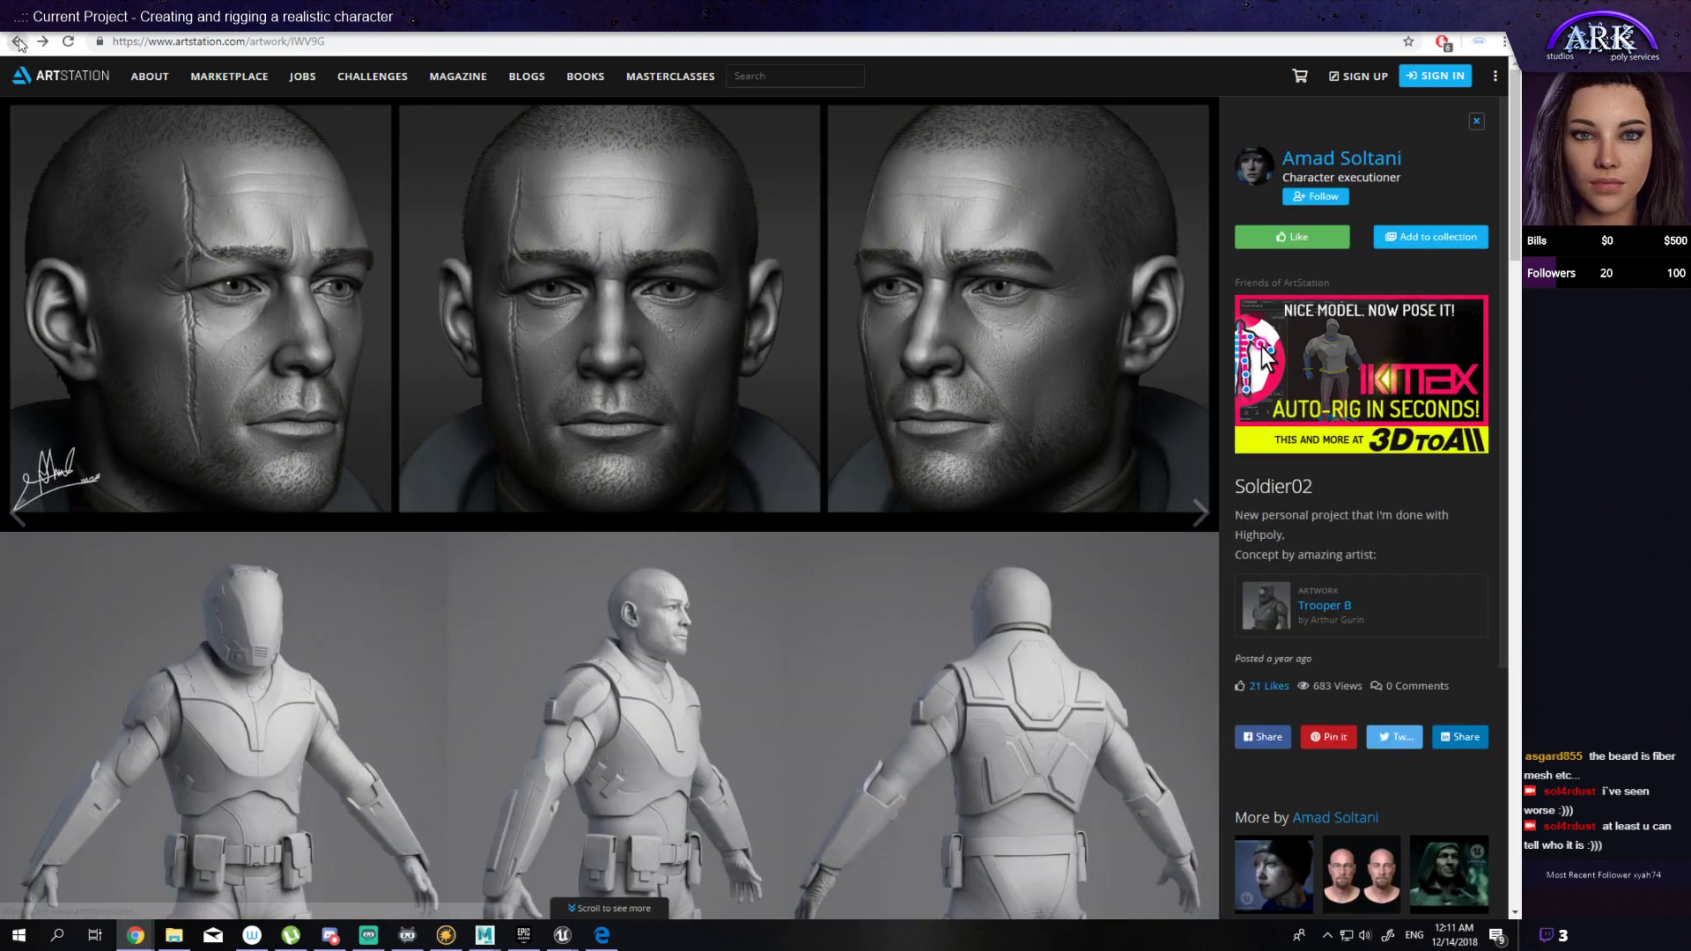
{"action": "left_click", "coordinate": [18, 42]}
{"action": "left_click", "coordinate": [17, 42]}
{"action": "left_click", "coordinate": [17, 42]}
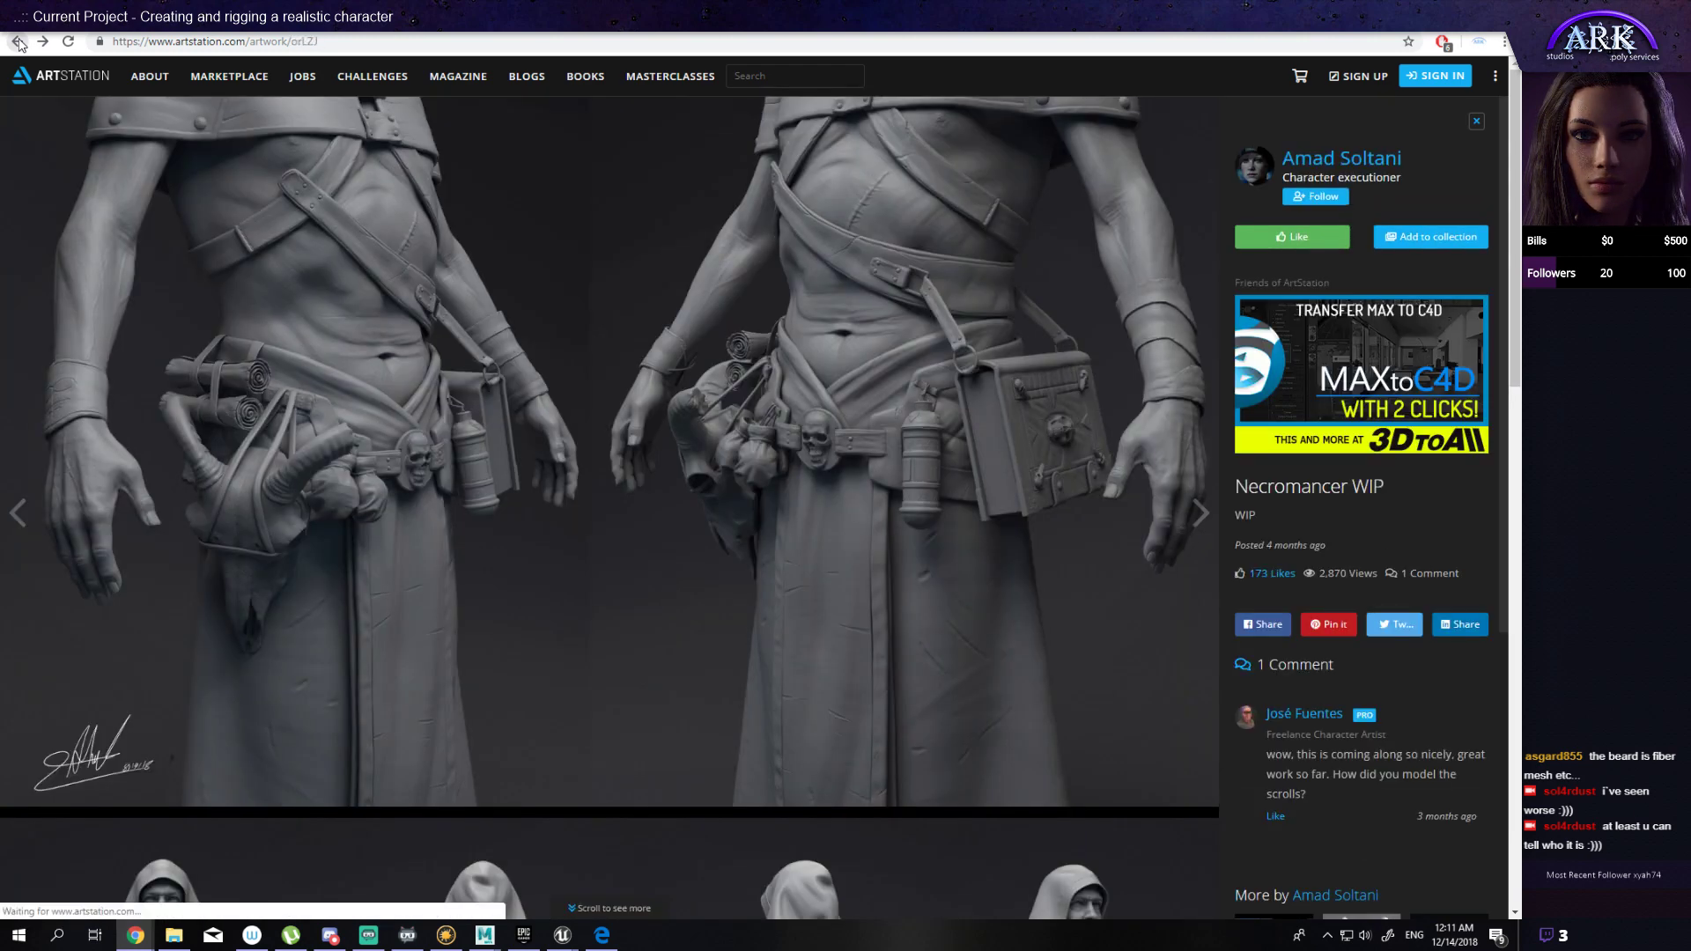
{"action": "left_click", "coordinate": [17, 42]}
{"action": "left_click", "coordinate": [17, 42]}
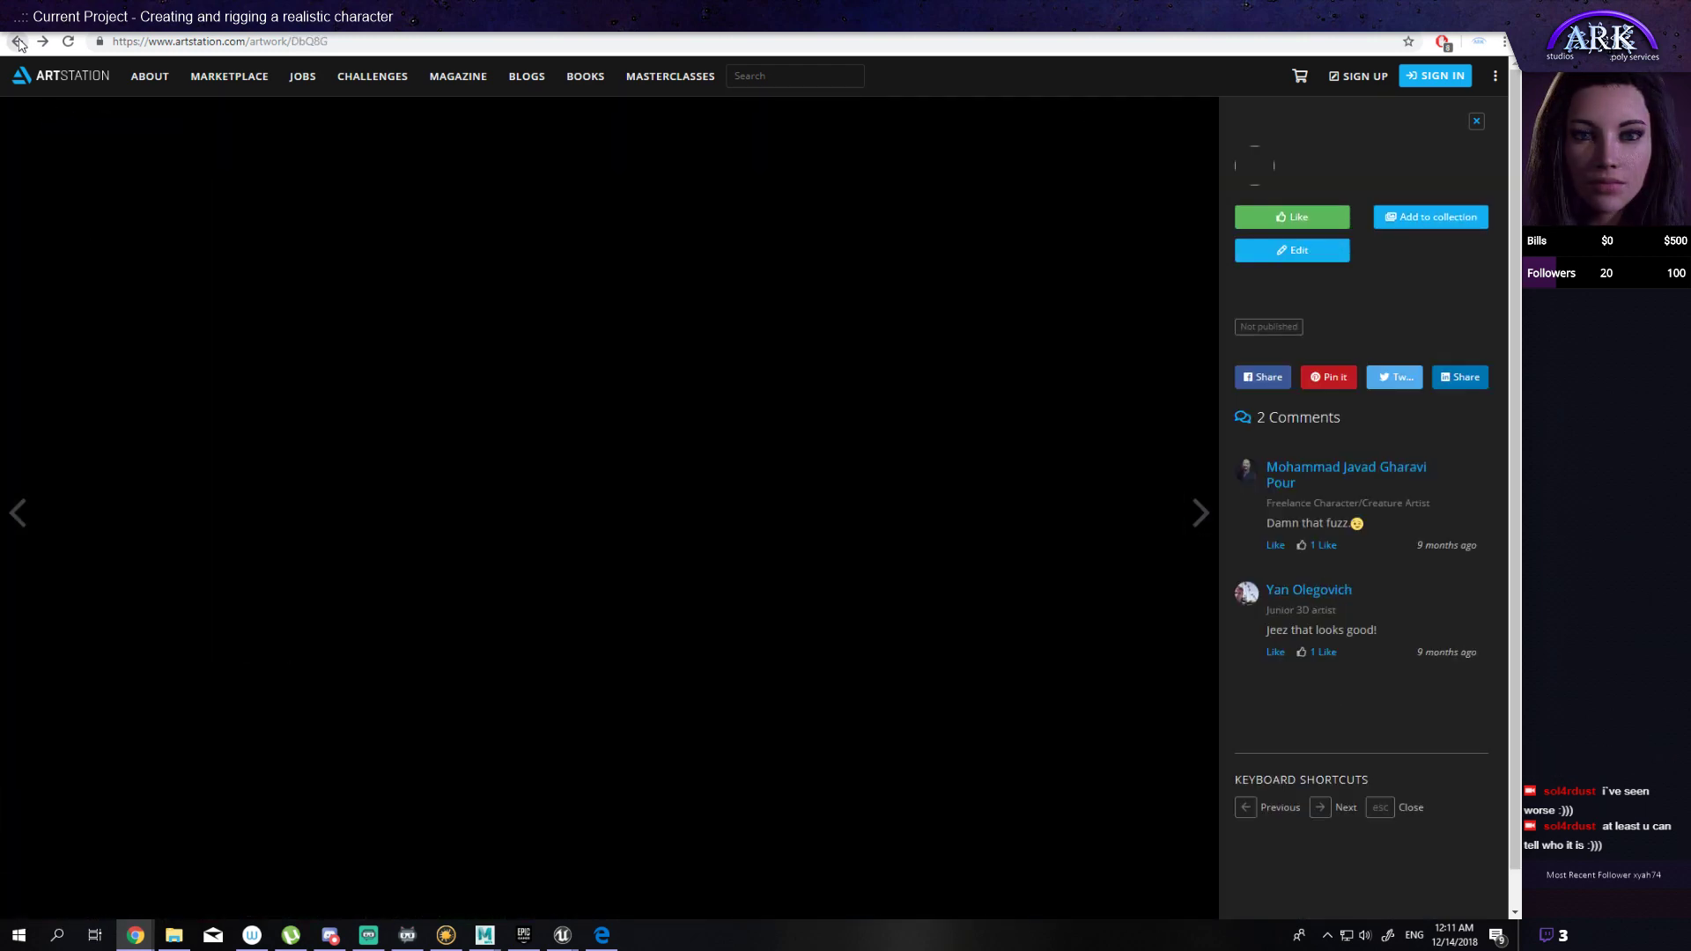
{"action": "left_click", "coordinate": [17, 43]}
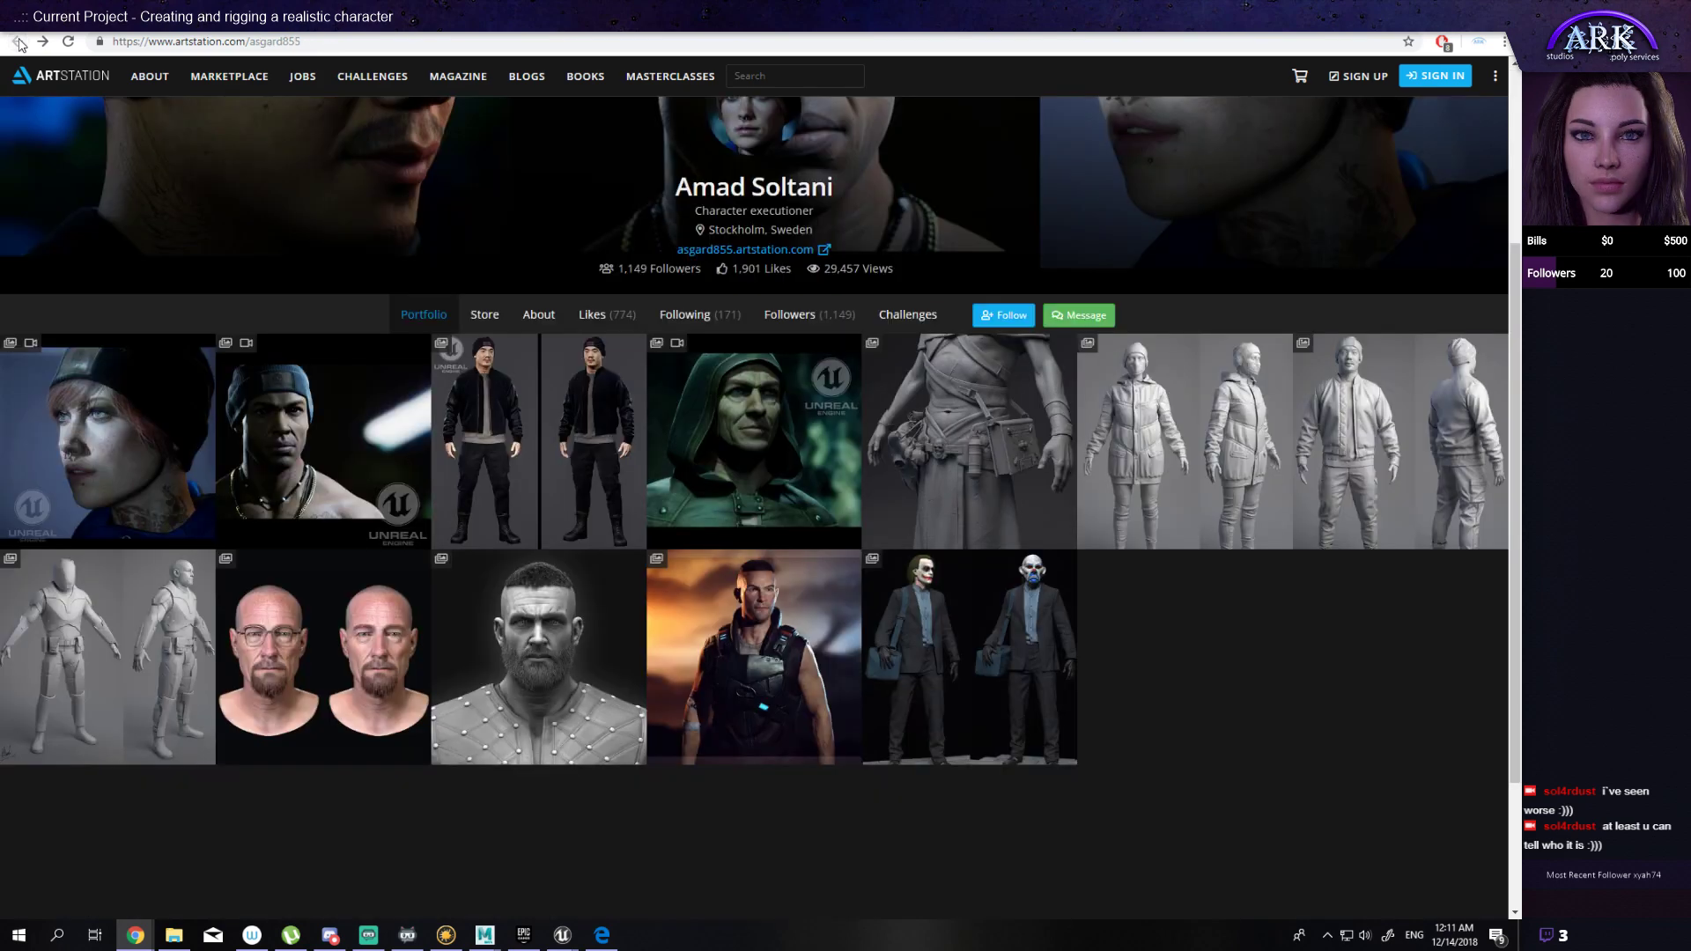
Step: Open the Viking (HighRes Sculpt) project and examine its bust renders and full-body costume views
{"action": "left_click", "coordinate": [613, 612]}
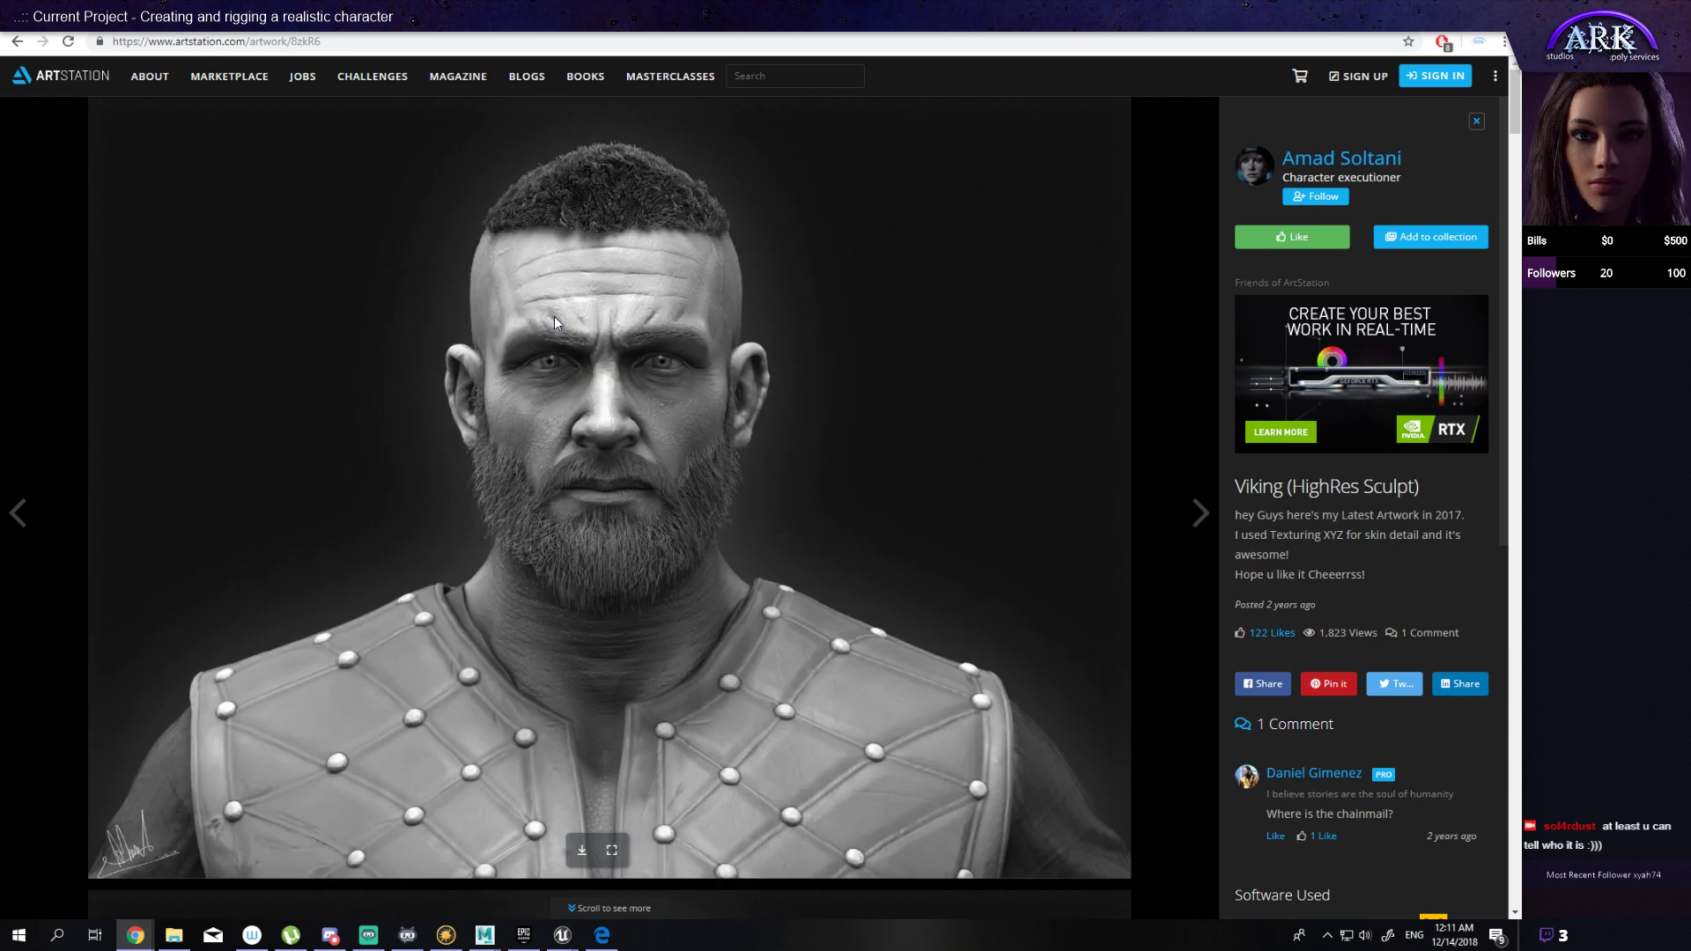
{"action": "scroll", "coordinate": [554, 317], "scroll_direction": "down", "scroll_amount": 7}
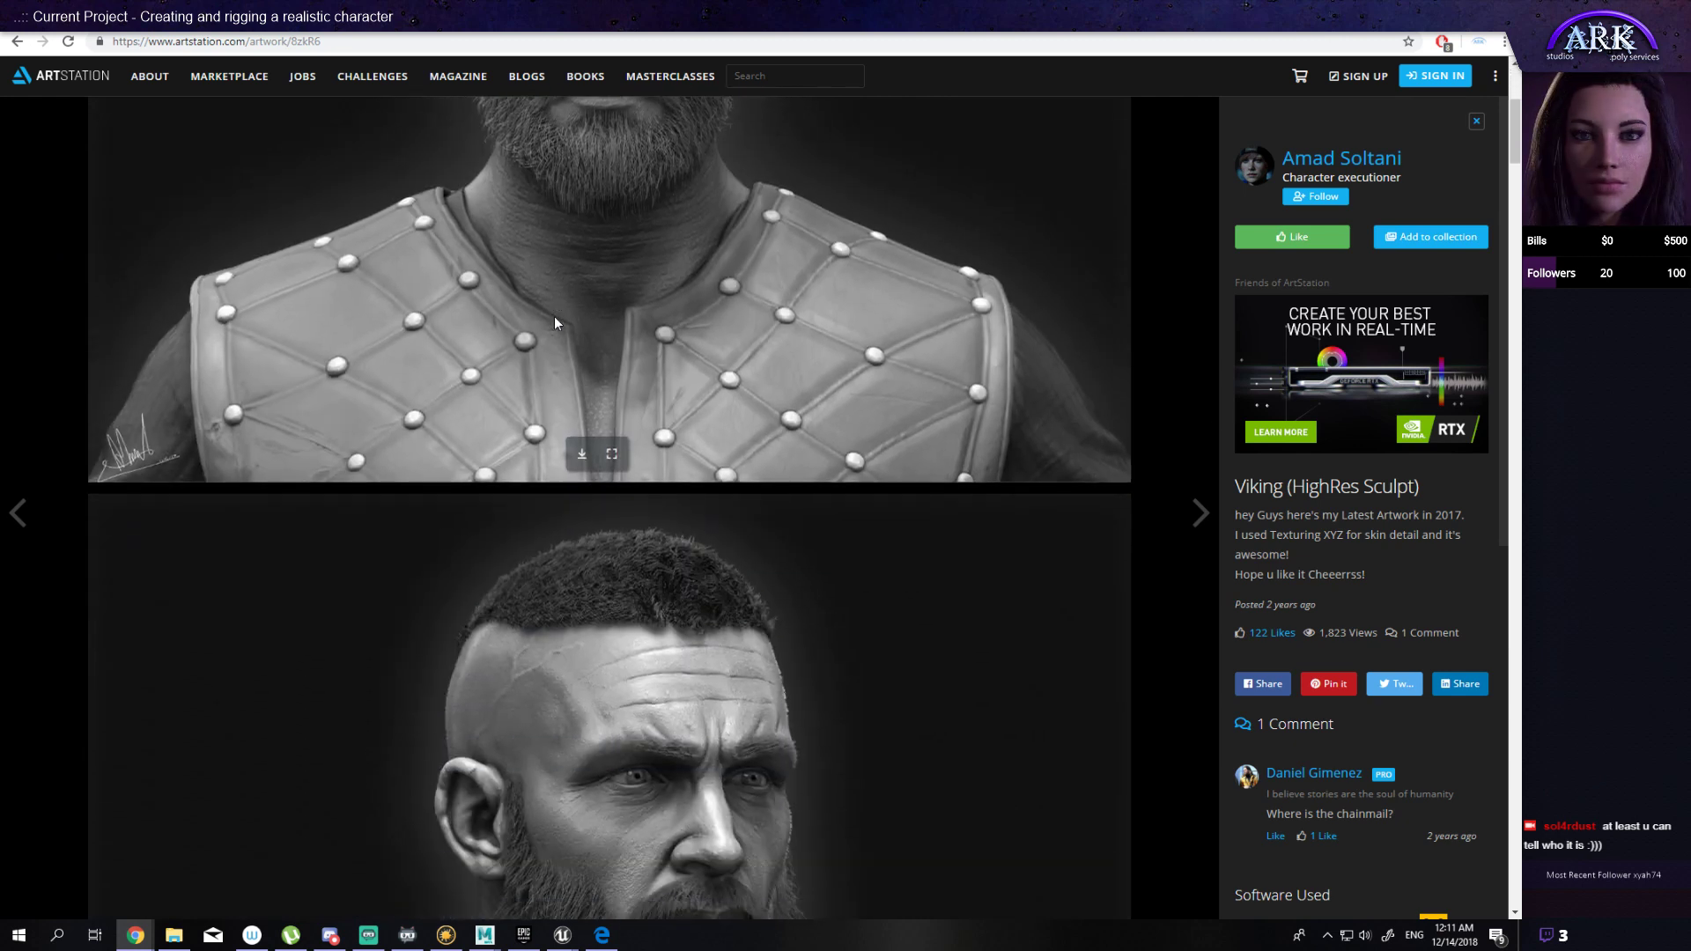
{"action": "scroll", "coordinate": [555, 321], "scroll_direction": "down", "scroll_amount": 6}
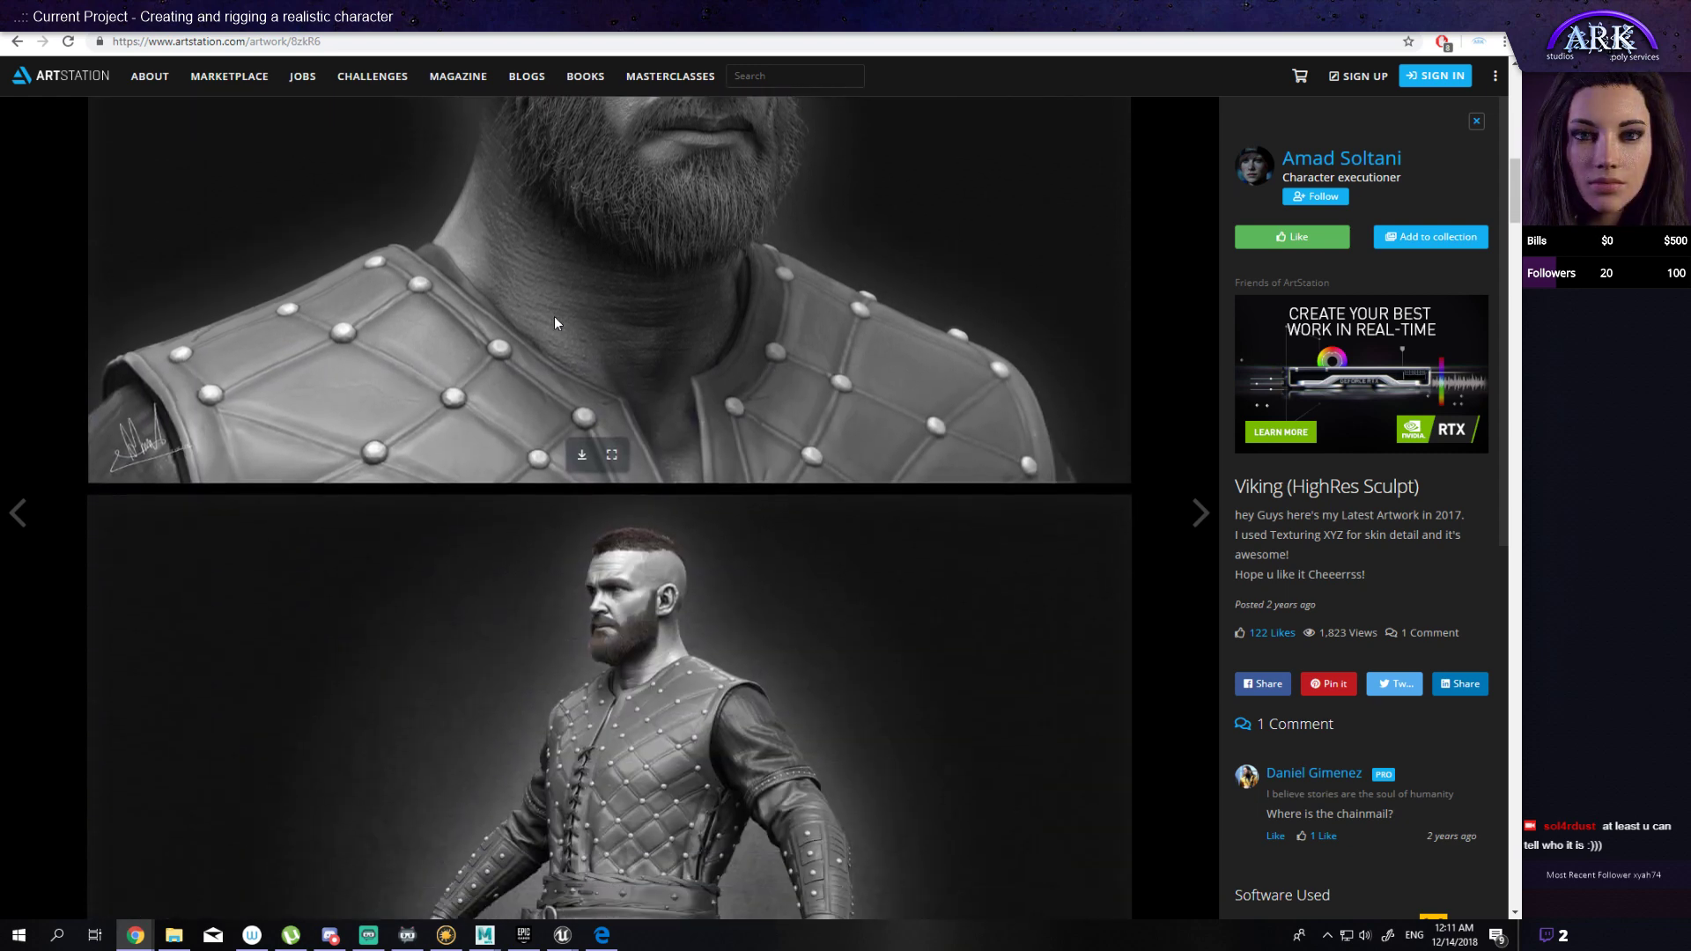
{"action": "scroll", "coordinate": [553, 322], "scroll_direction": "down", "scroll_amount": 3}
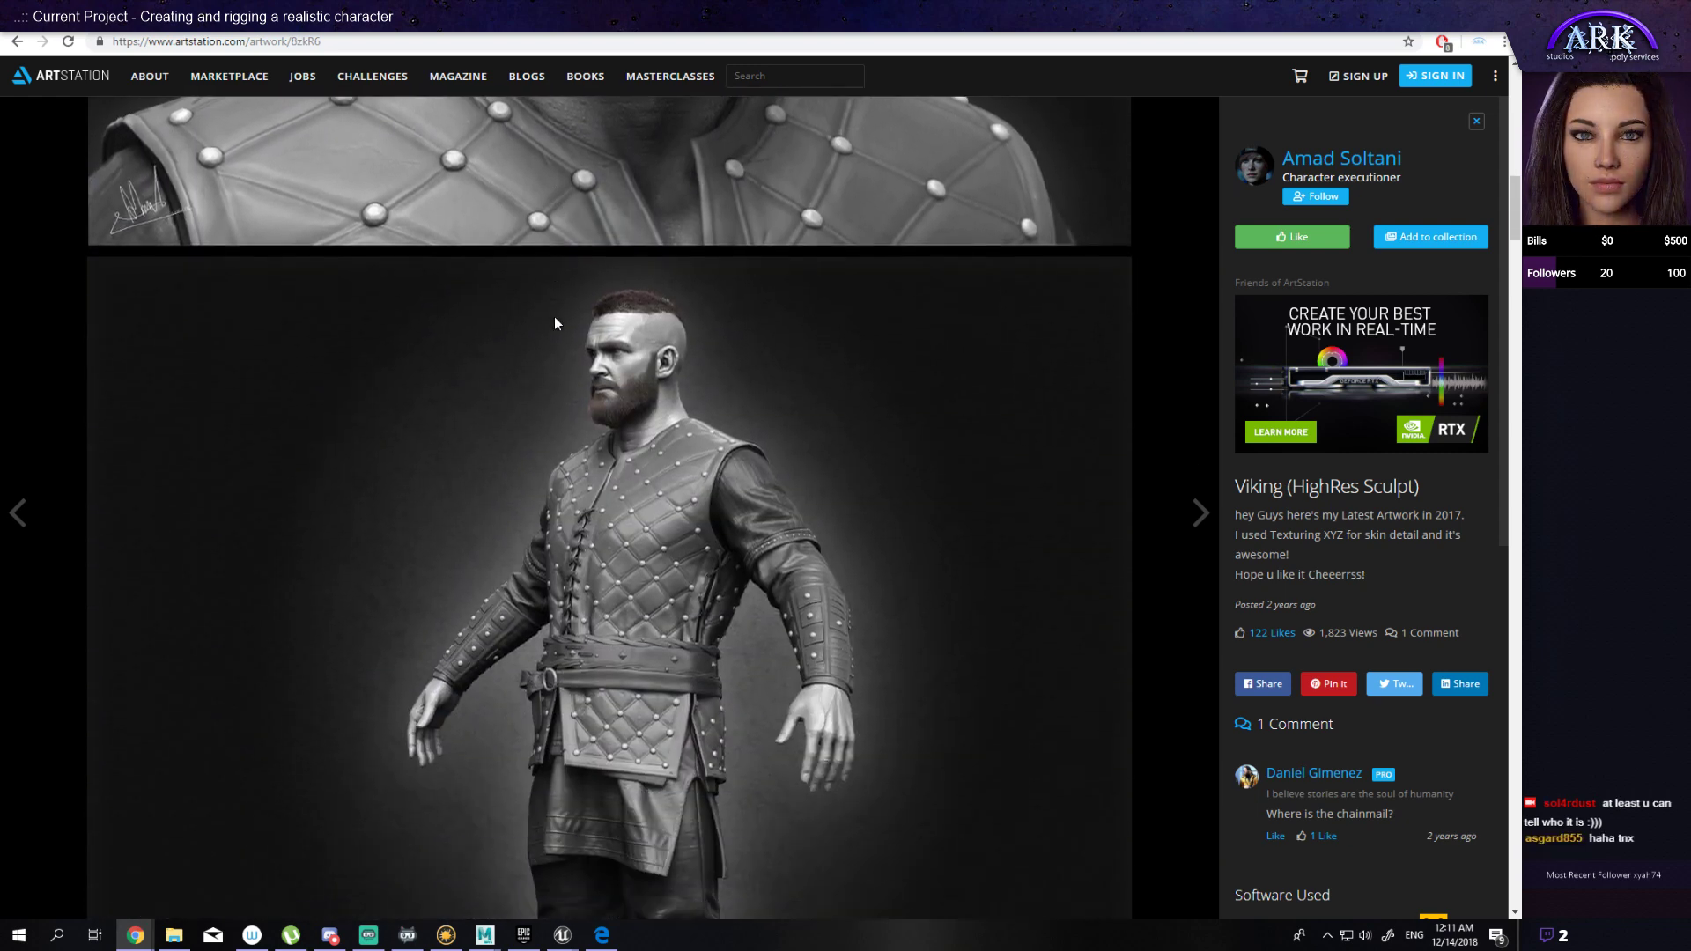
{"action": "scroll", "coordinate": [554, 322], "scroll_direction": "down", "scroll_amount": 20}
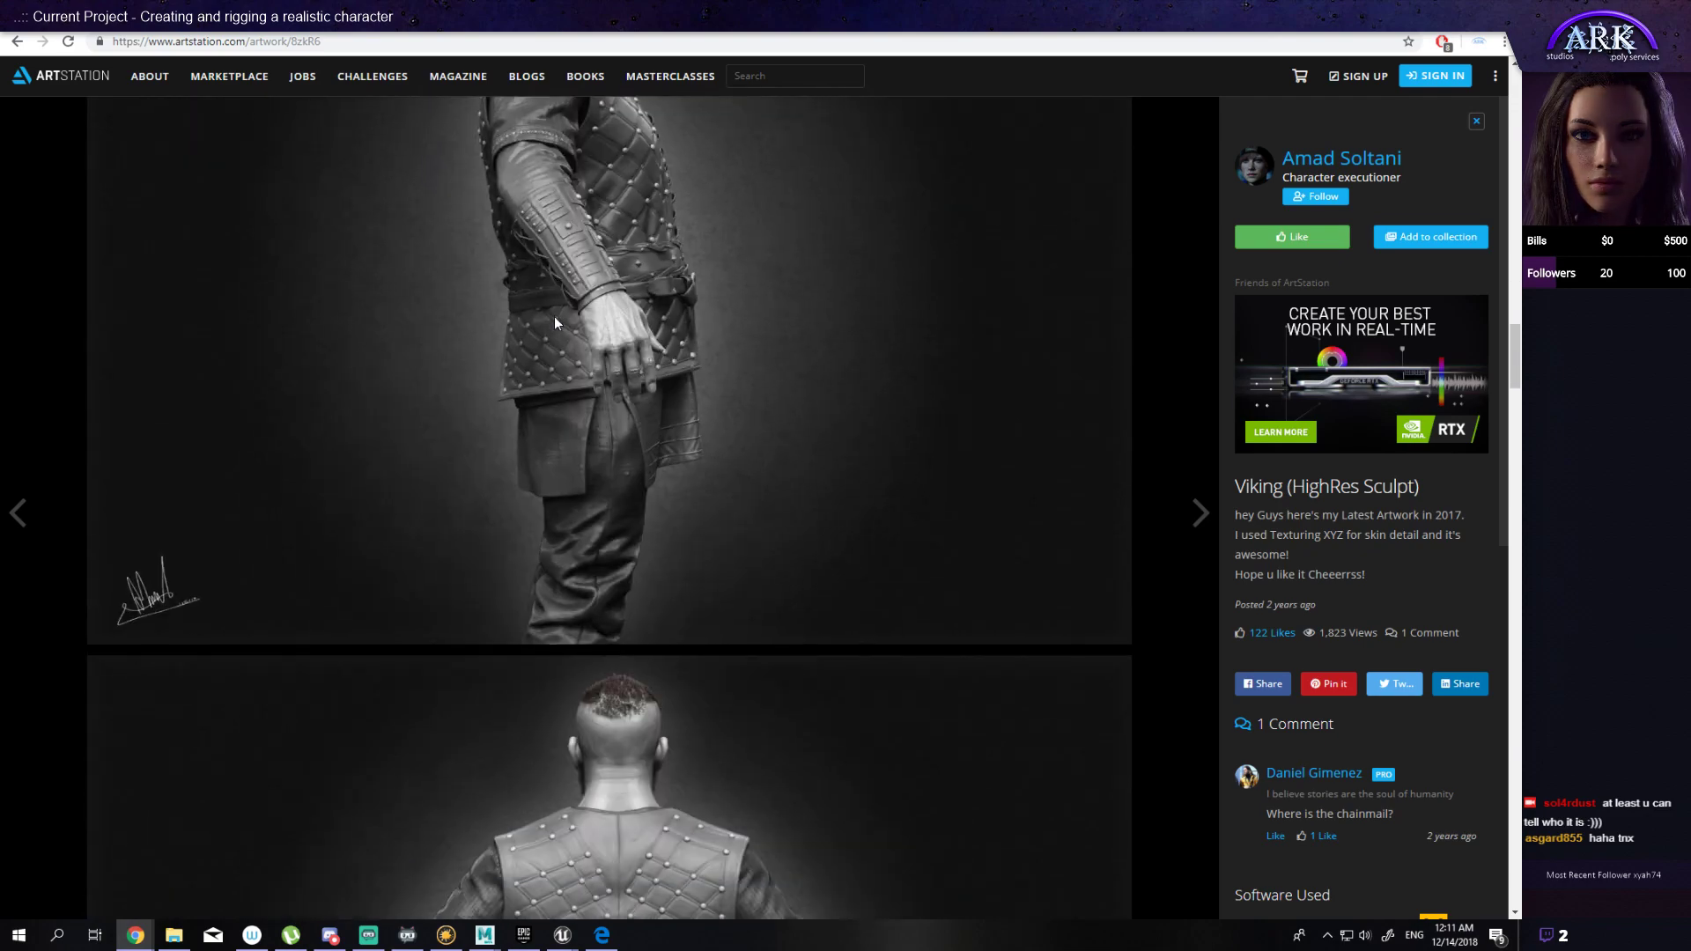
{"action": "scroll", "coordinate": [554, 323], "scroll_direction": "down", "scroll_amount": 15}
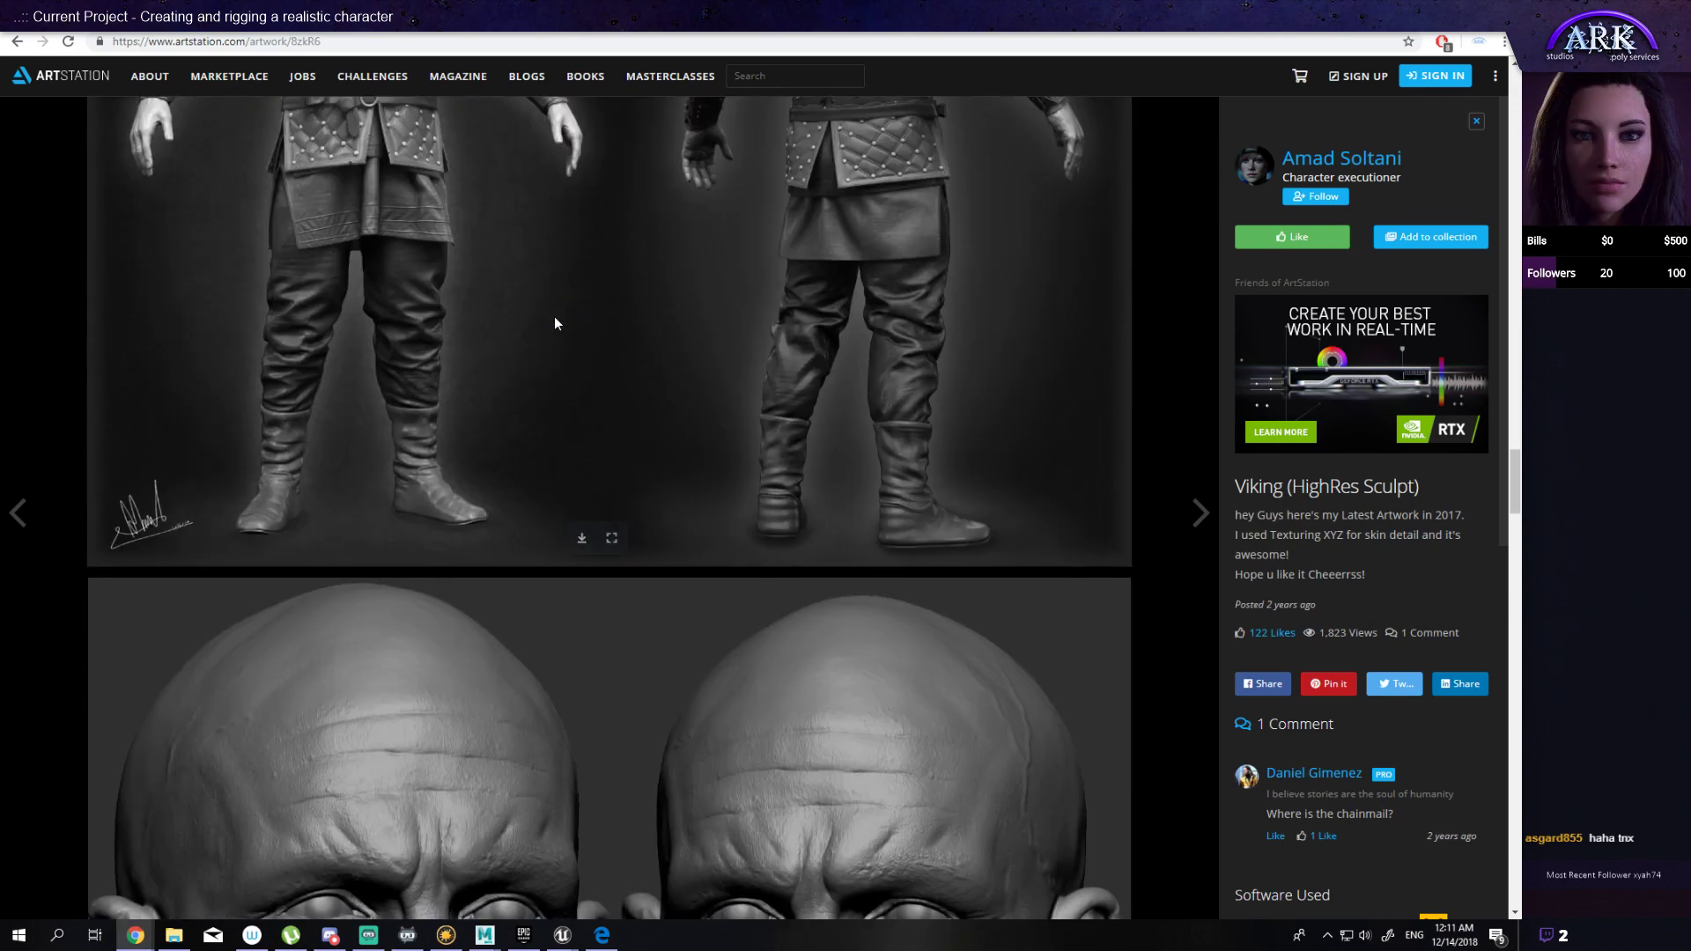
Step: Examine the Viking project's close-ups of the bald head sculpts, the hands, and the axes and shields
{"action": "scroll", "coordinate": [555, 324], "scroll_direction": "down", "scroll_amount": 6}
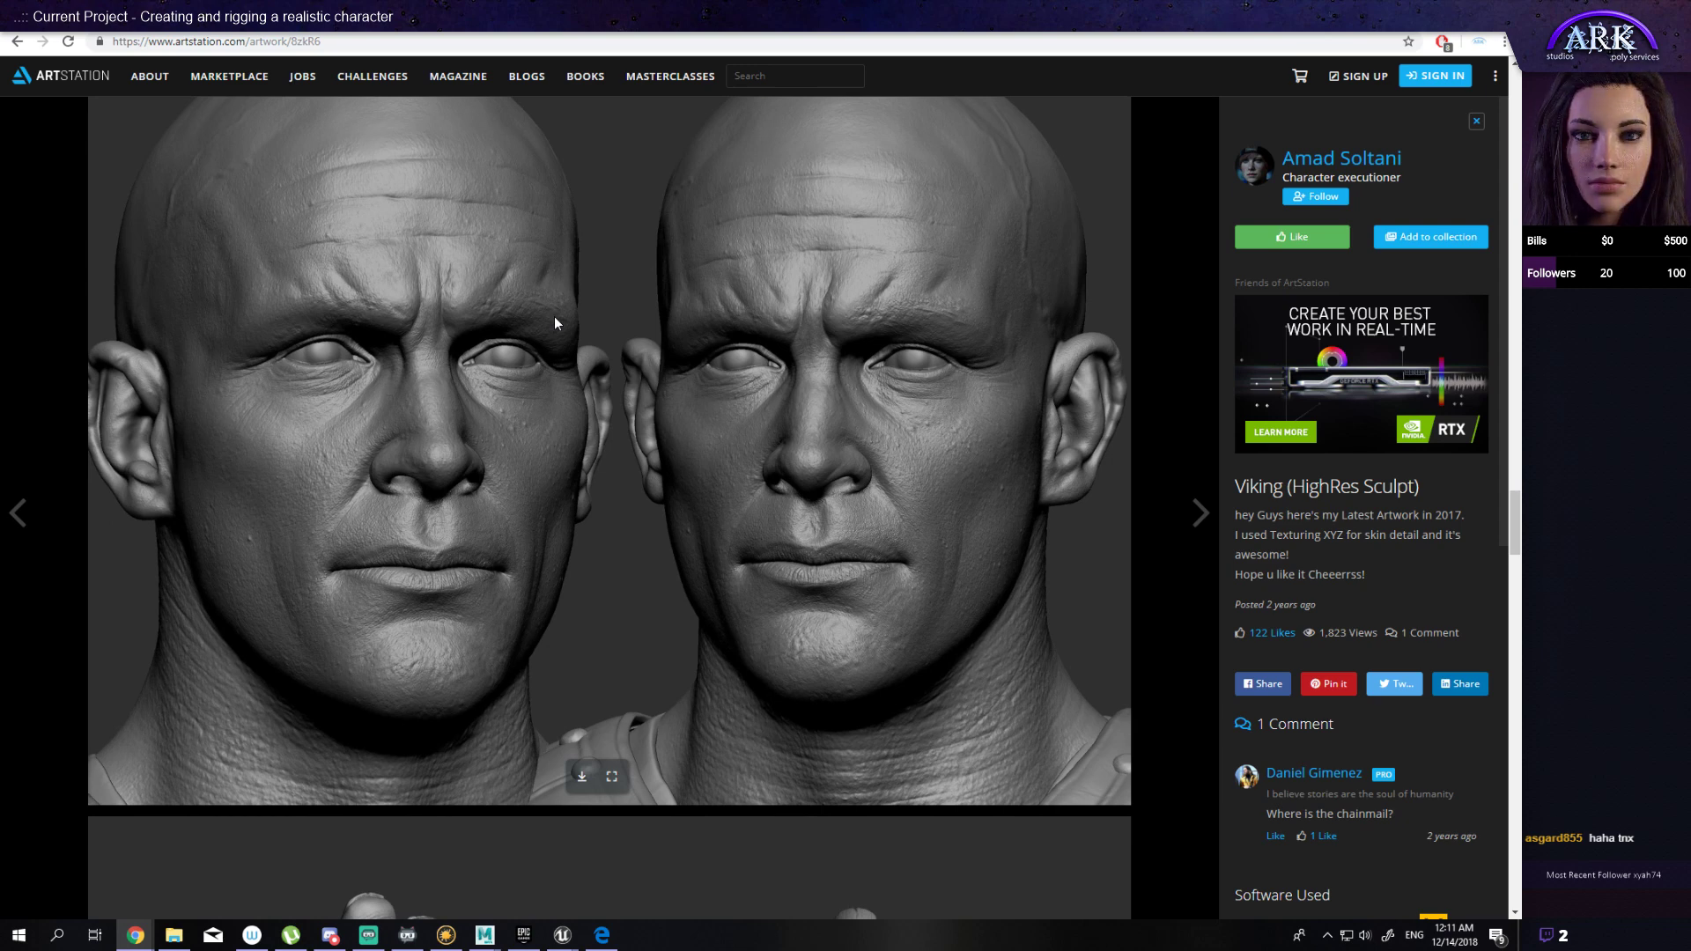
{"action": "scroll", "coordinate": [555, 323], "scroll_direction": "down", "scroll_amount": 7}
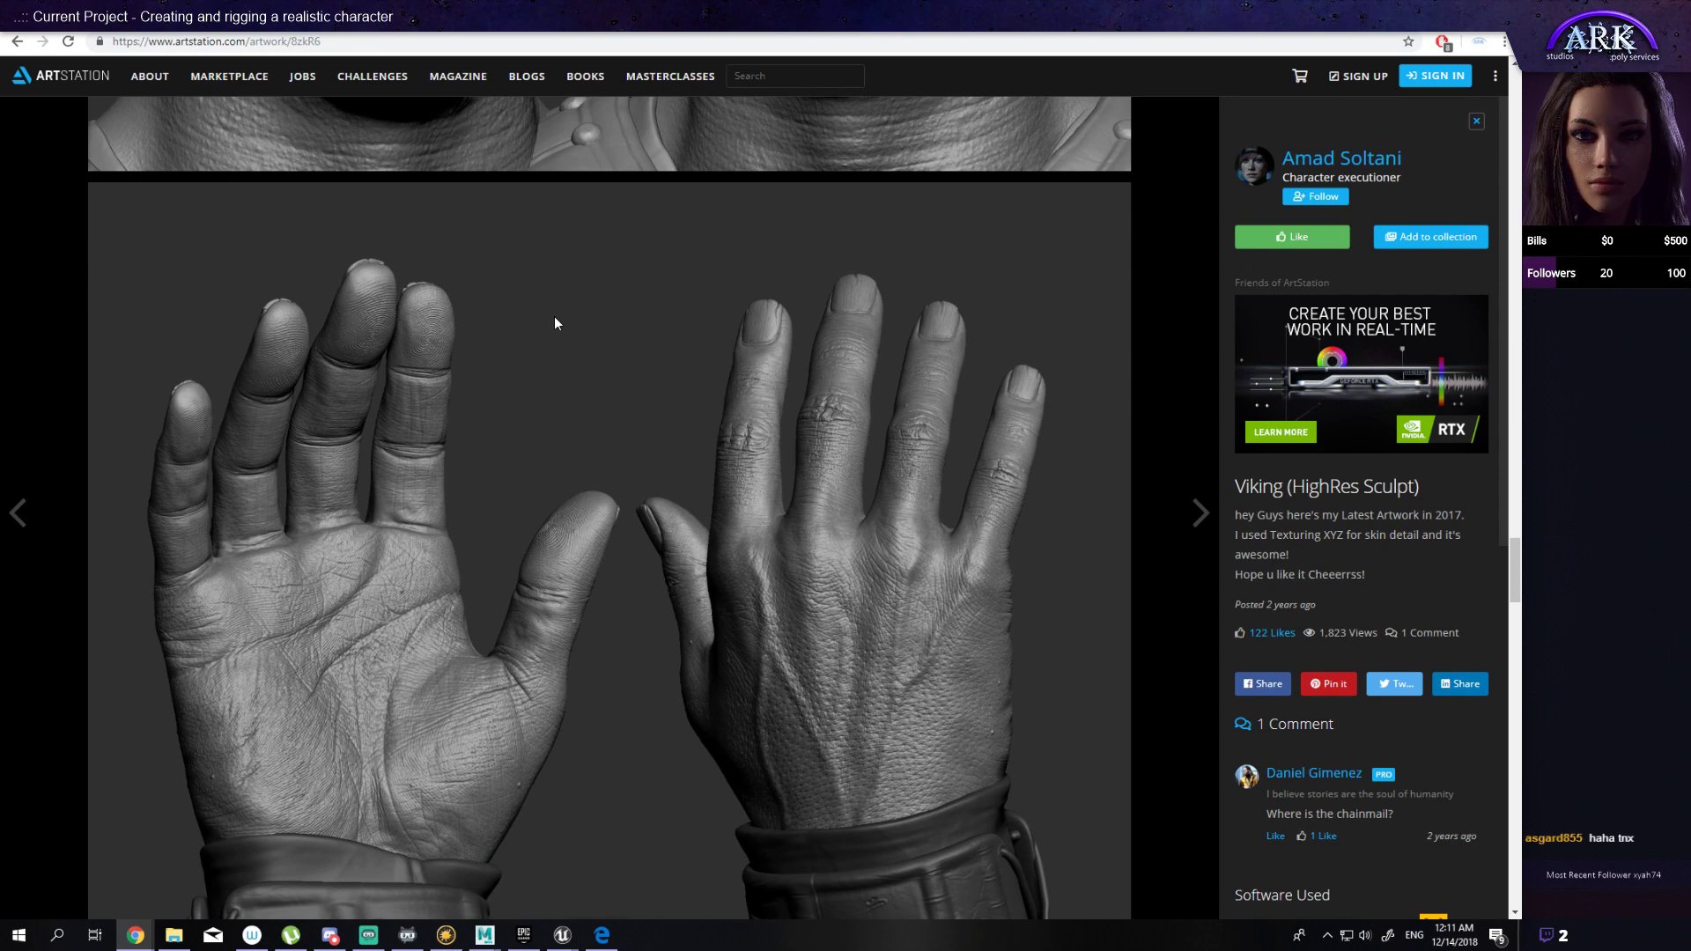
{"action": "scroll", "coordinate": [555, 322], "scroll_direction": "down", "scroll_amount": 1}
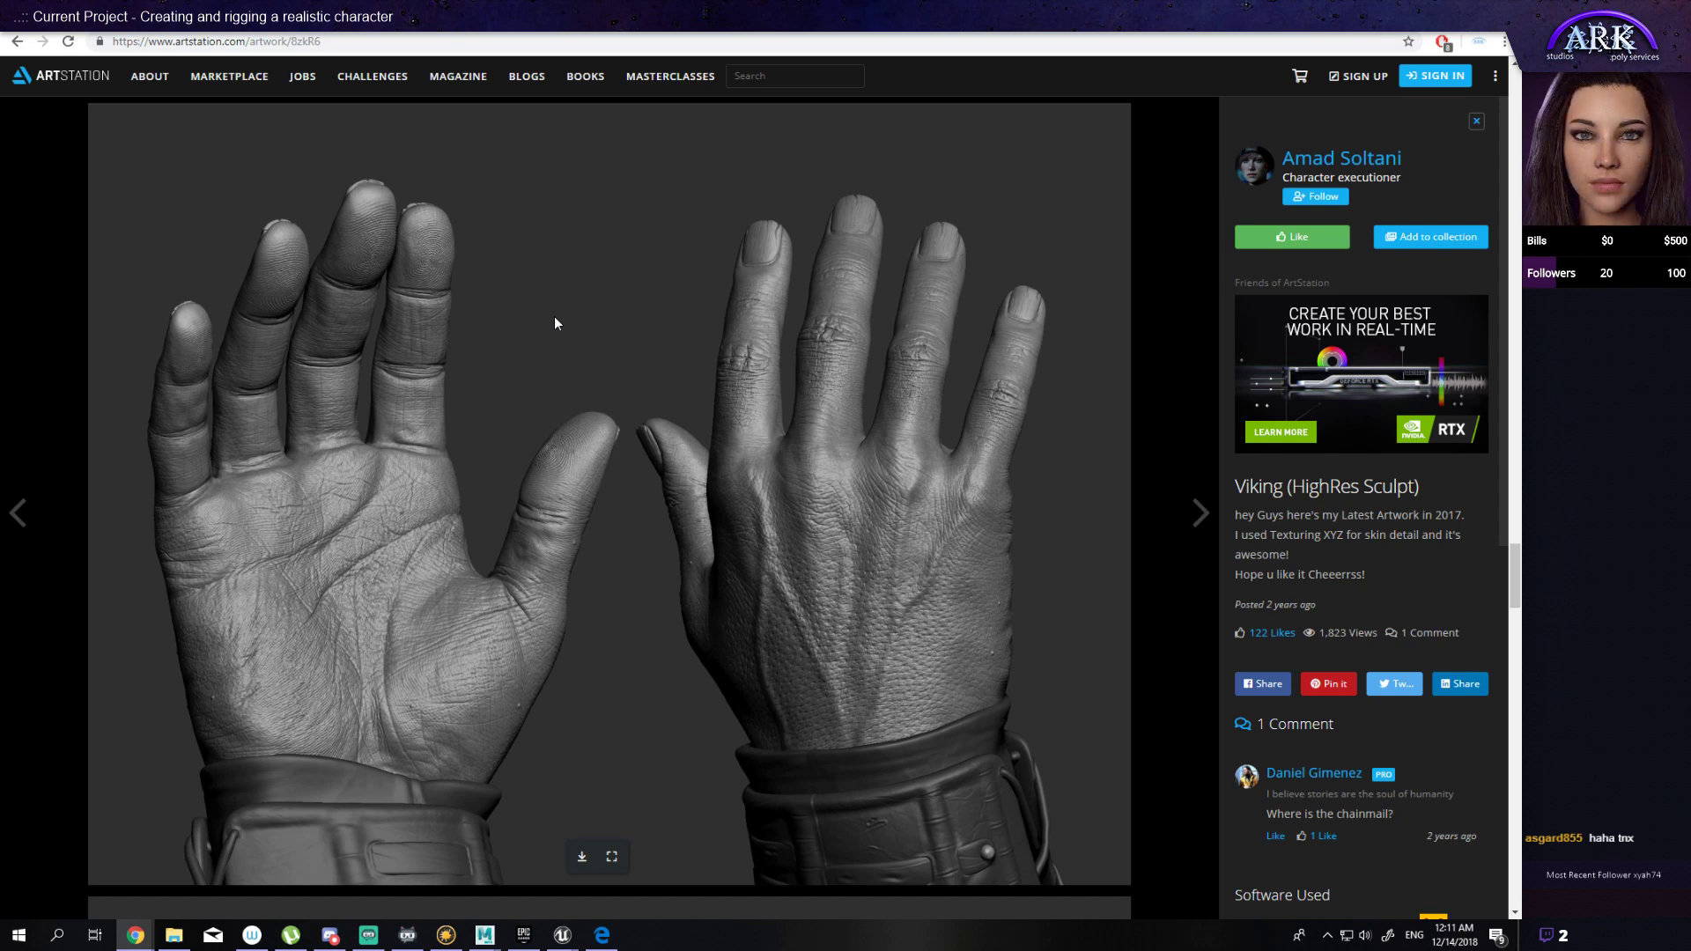
{"action": "scroll", "coordinate": [555, 322], "scroll_direction": "down", "scroll_amount": 1}
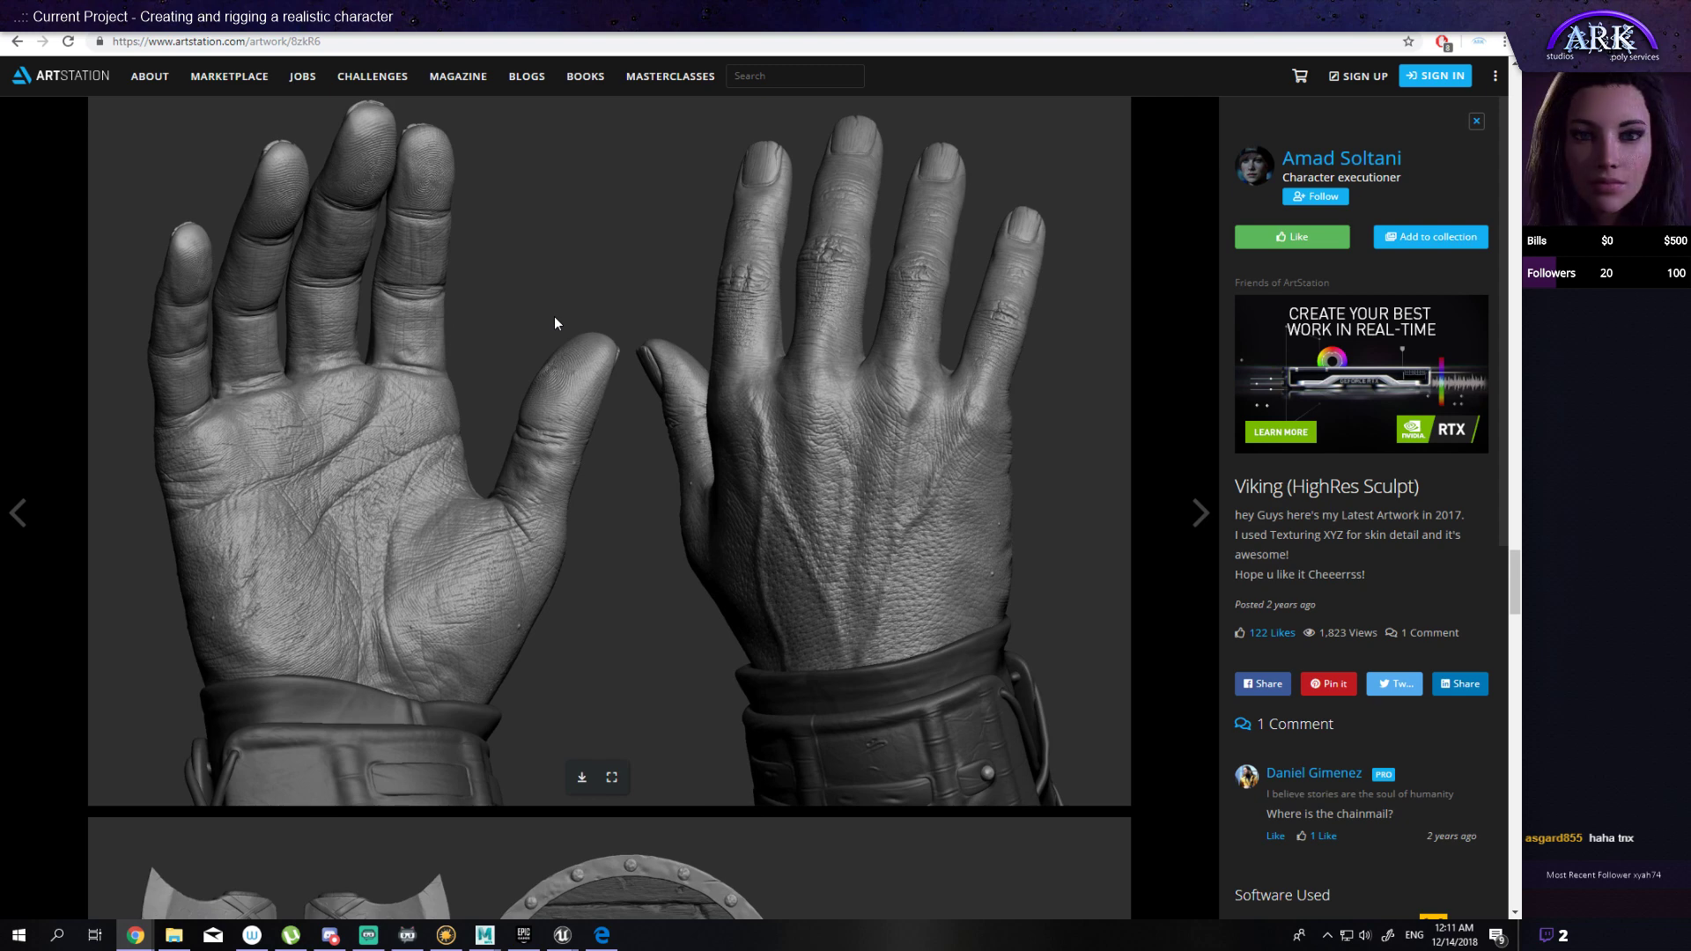
{"action": "scroll", "coordinate": [555, 322], "scroll_direction": "down", "scroll_amount": 20}
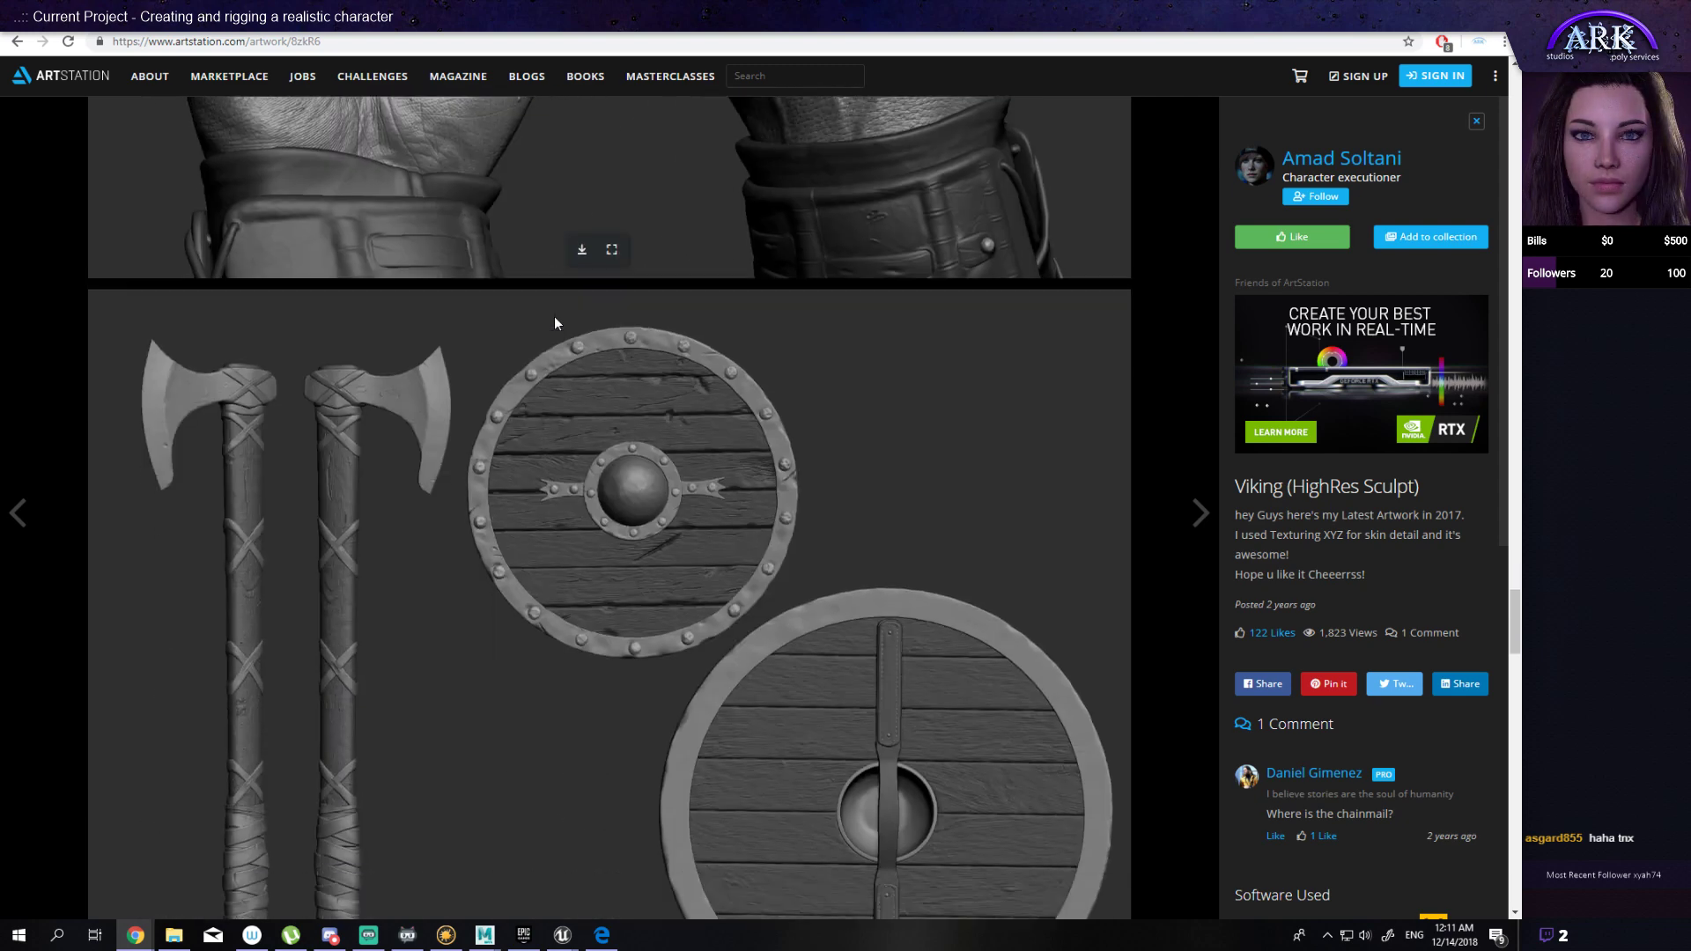
Step: Examine the Viking project's remaining close-ups of the bearded head from the front, three-quarter and side views
{"action": "scroll", "coordinate": [555, 323], "scroll_direction": "down", "scroll_amount": 18}
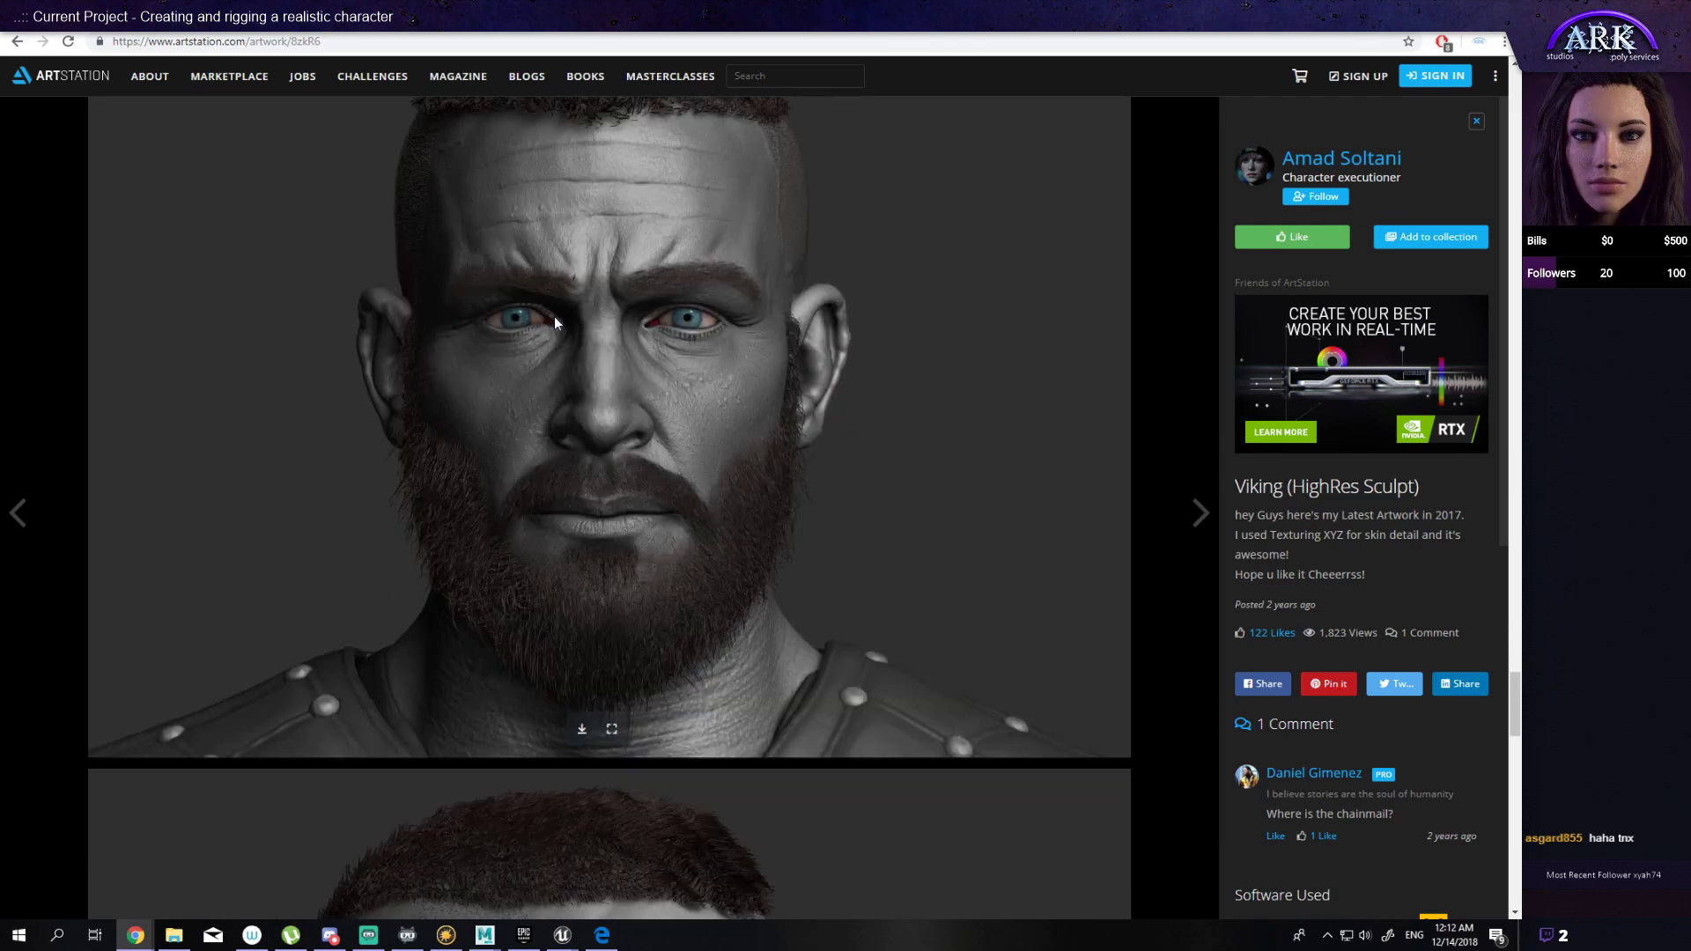
{"action": "scroll", "coordinate": [555, 322], "scroll_direction": "up", "scroll_amount": 11}
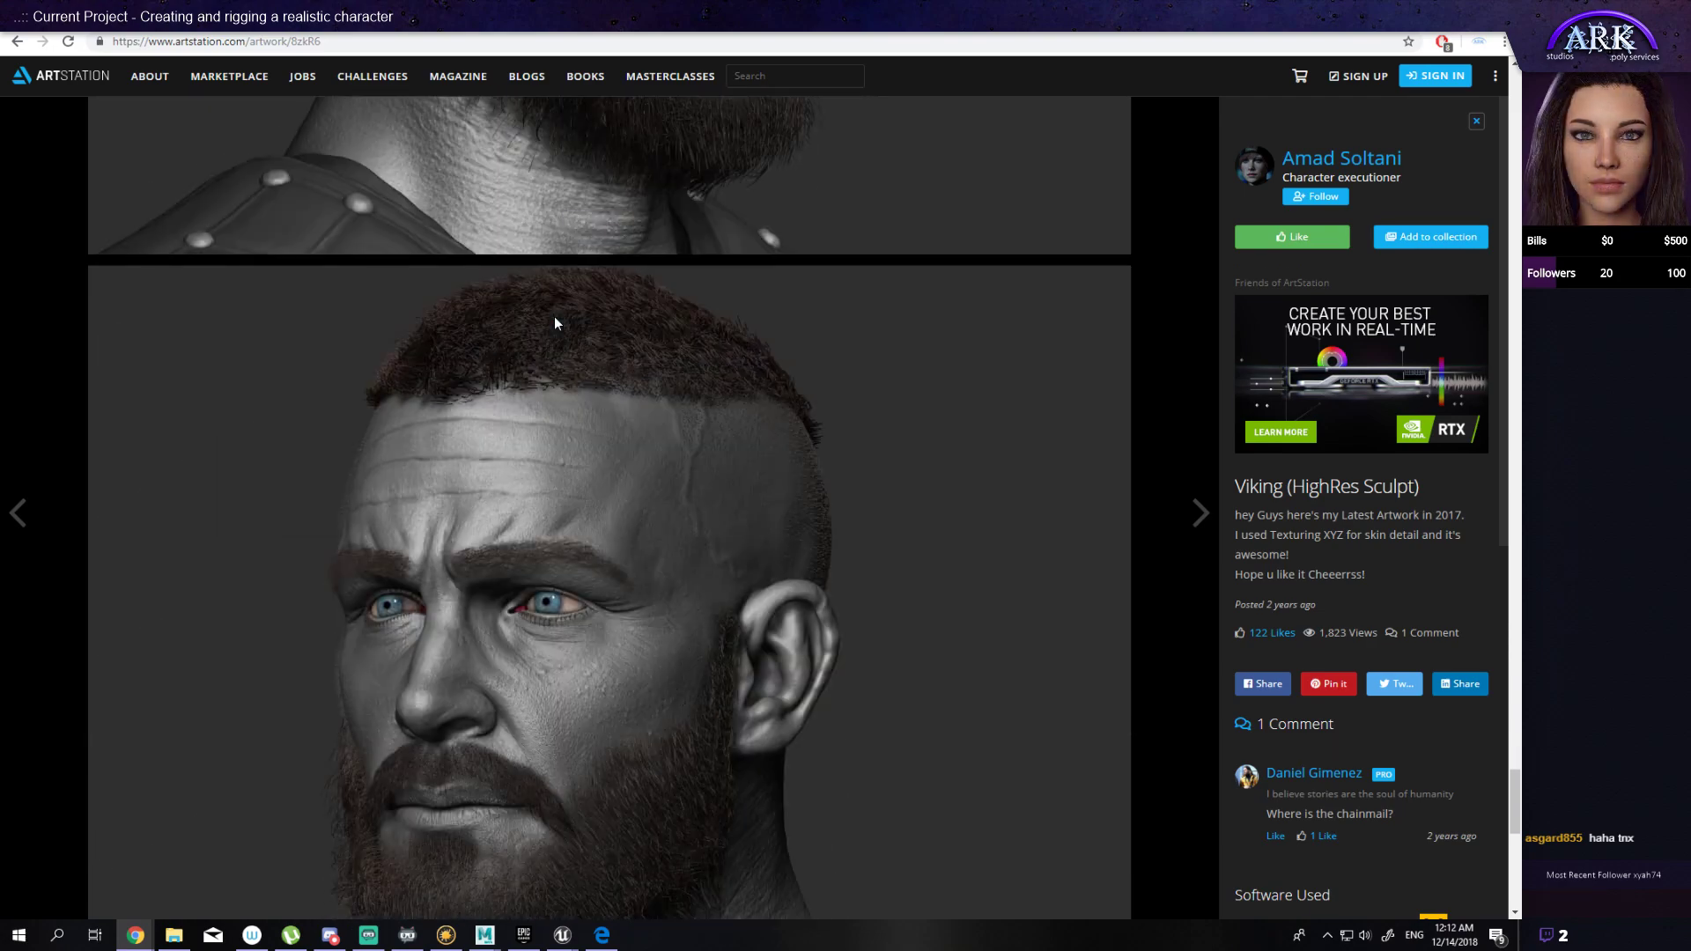
{"action": "scroll", "coordinate": [555, 322], "scroll_direction": "down", "scroll_amount": 17}
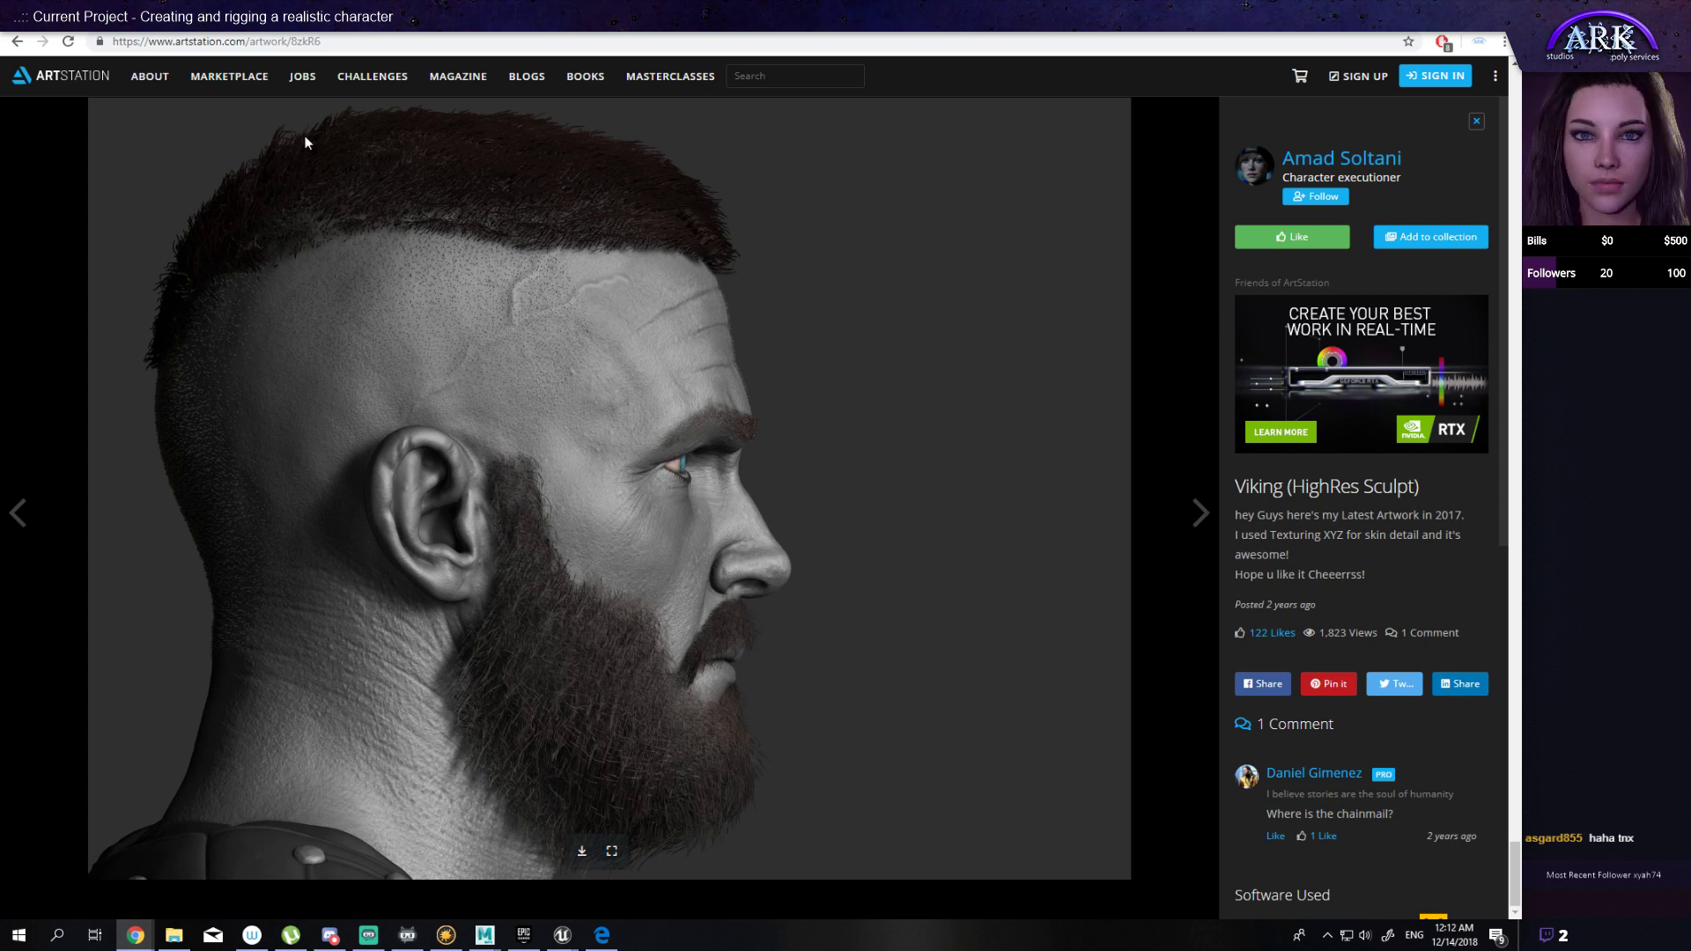
Step: Return to the portfolio, open the Soldier project, and skim its images from the beauty renders to the wireframes, ending back at the first image
{"action": "left_click", "coordinate": [21, 41]}
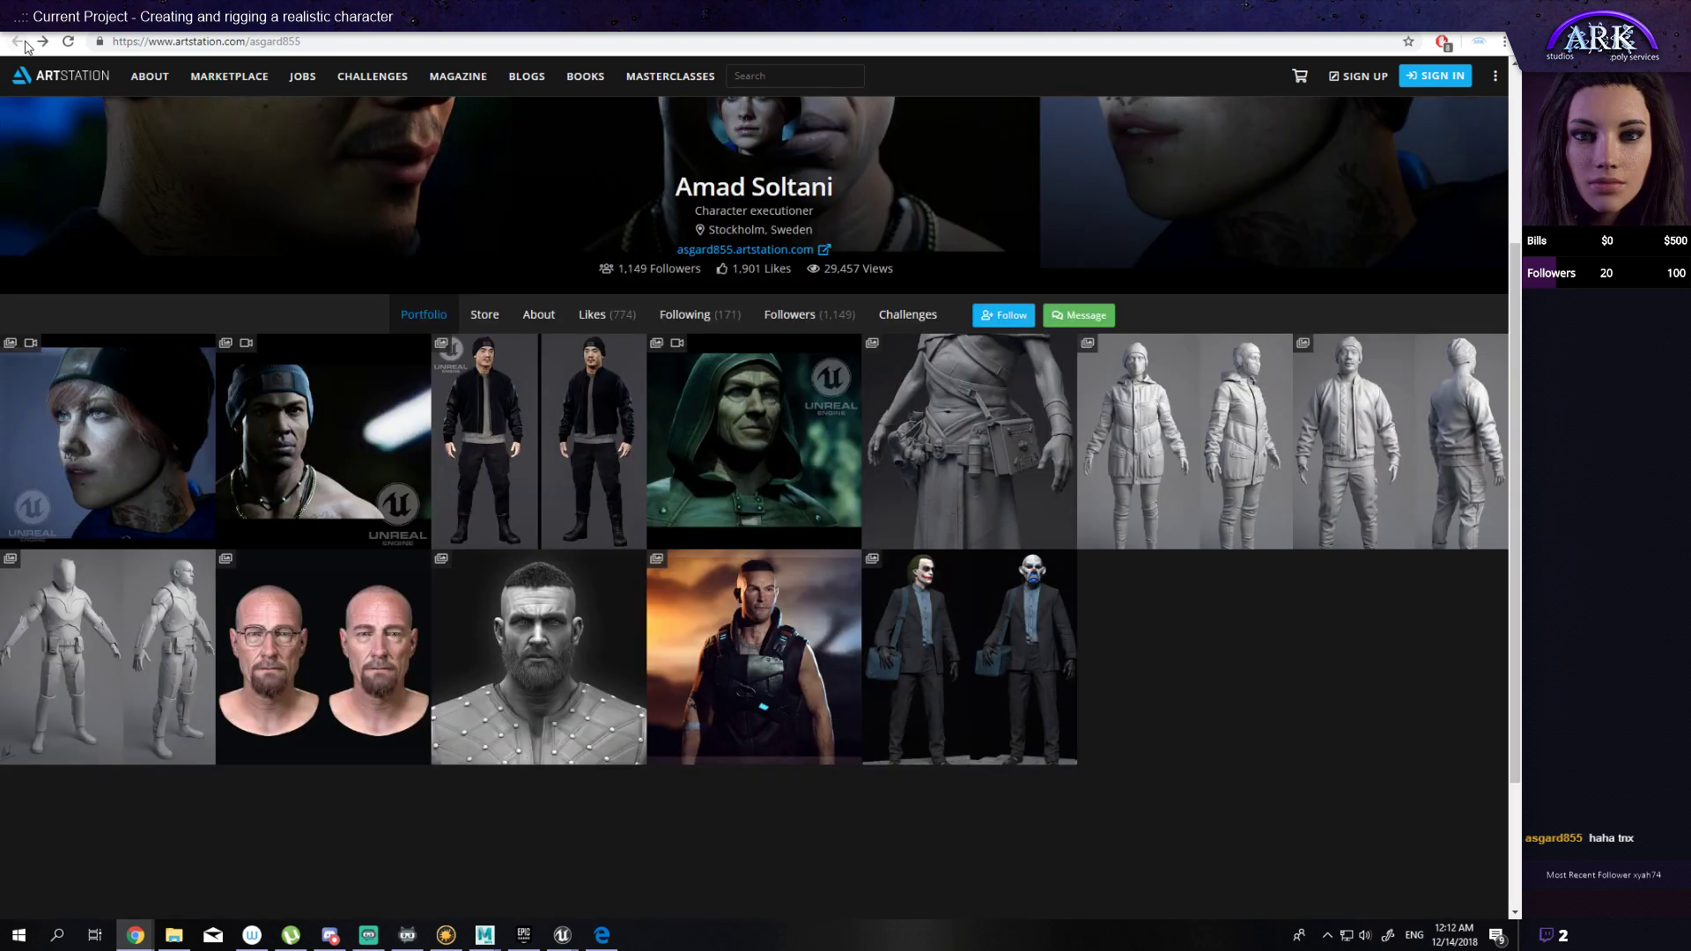
{"action": "left_click", "coordinate": [811, 678]}
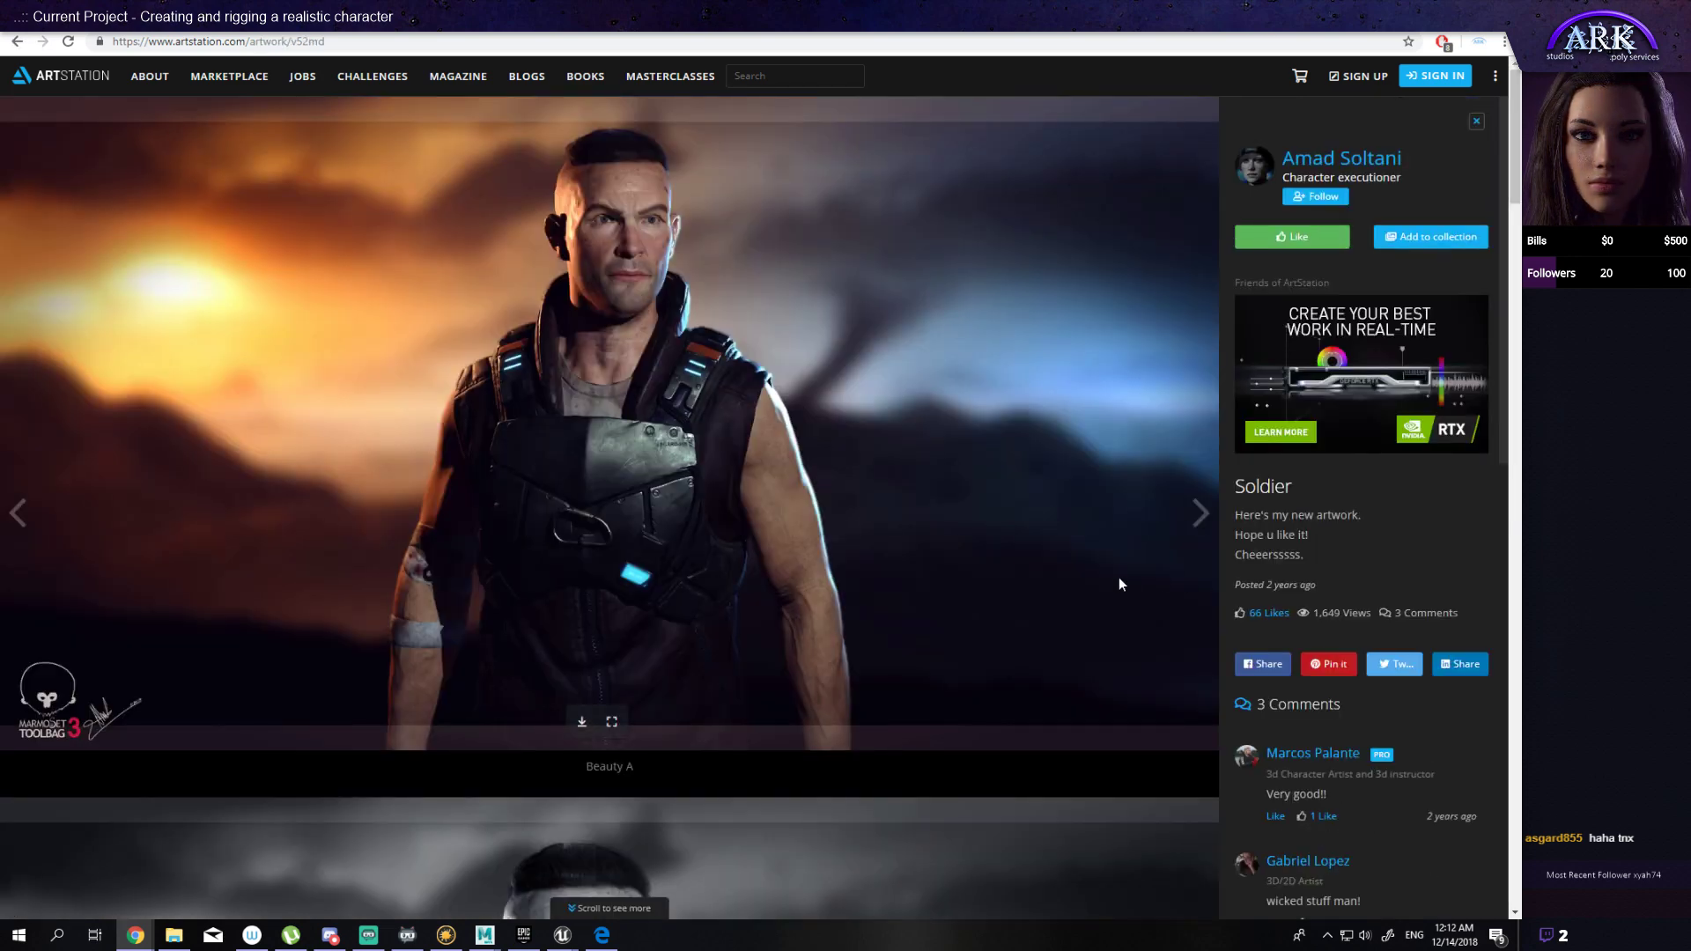
{"action": "scroll", "coordinate": [1101, 595], "scroll_direction": "down", "scroll_amount": 10}
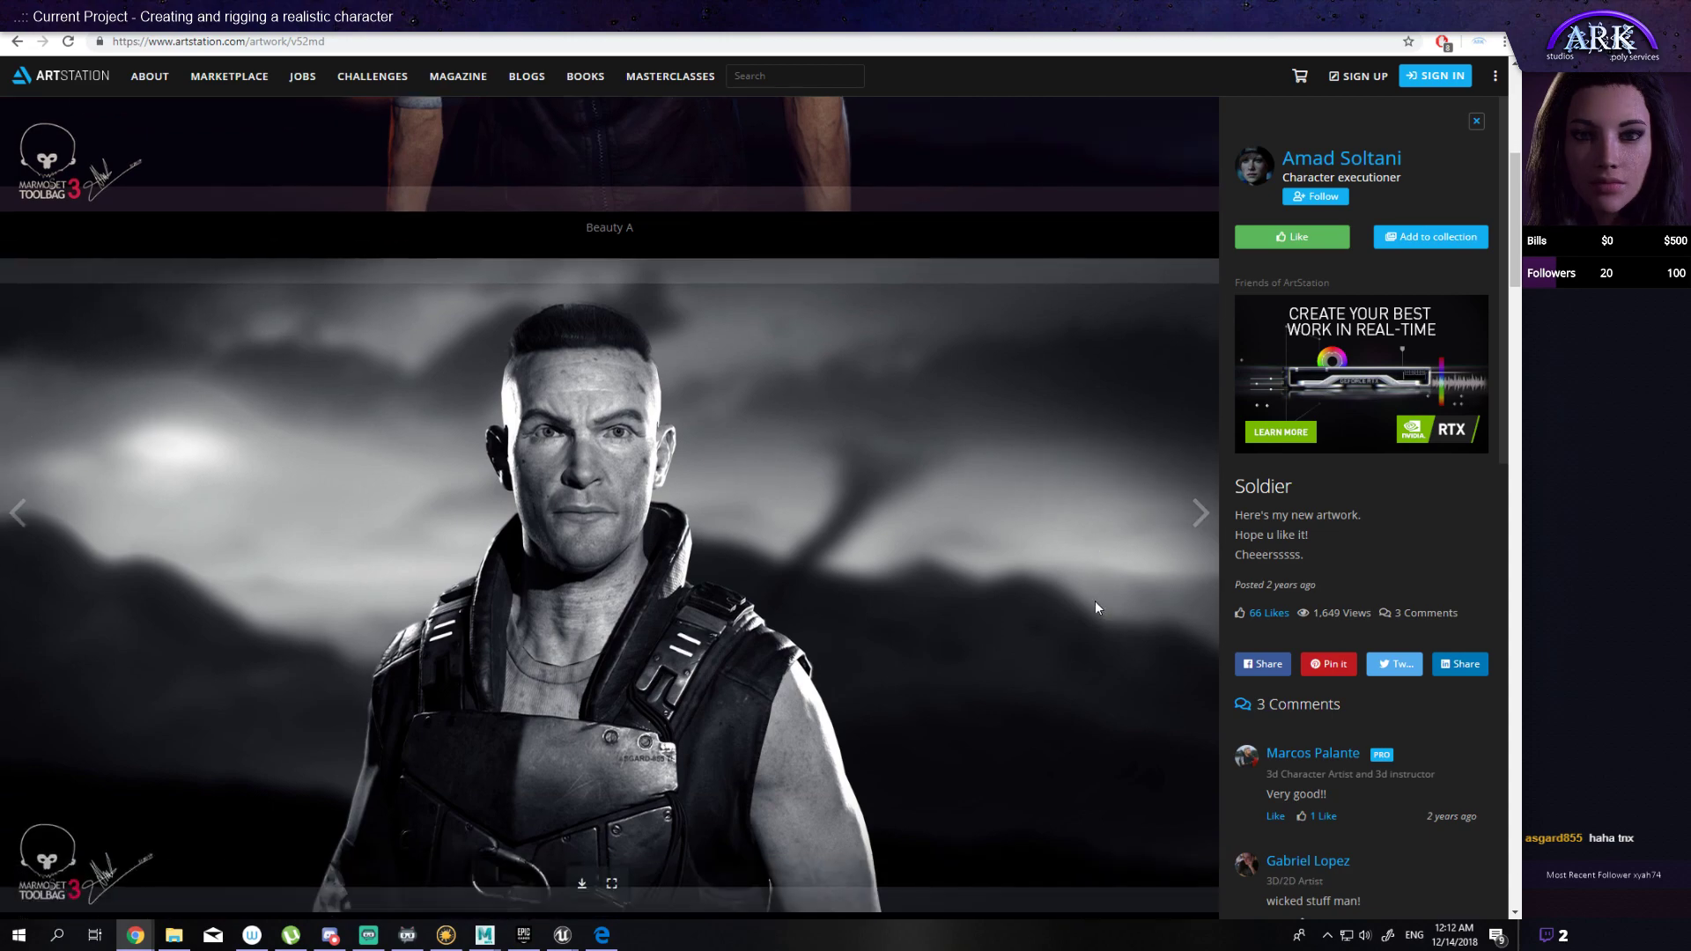
{"action": "scroll", "coordinate": [1095, 607], "scroll_direction": "down", "scroll_amount": 10}
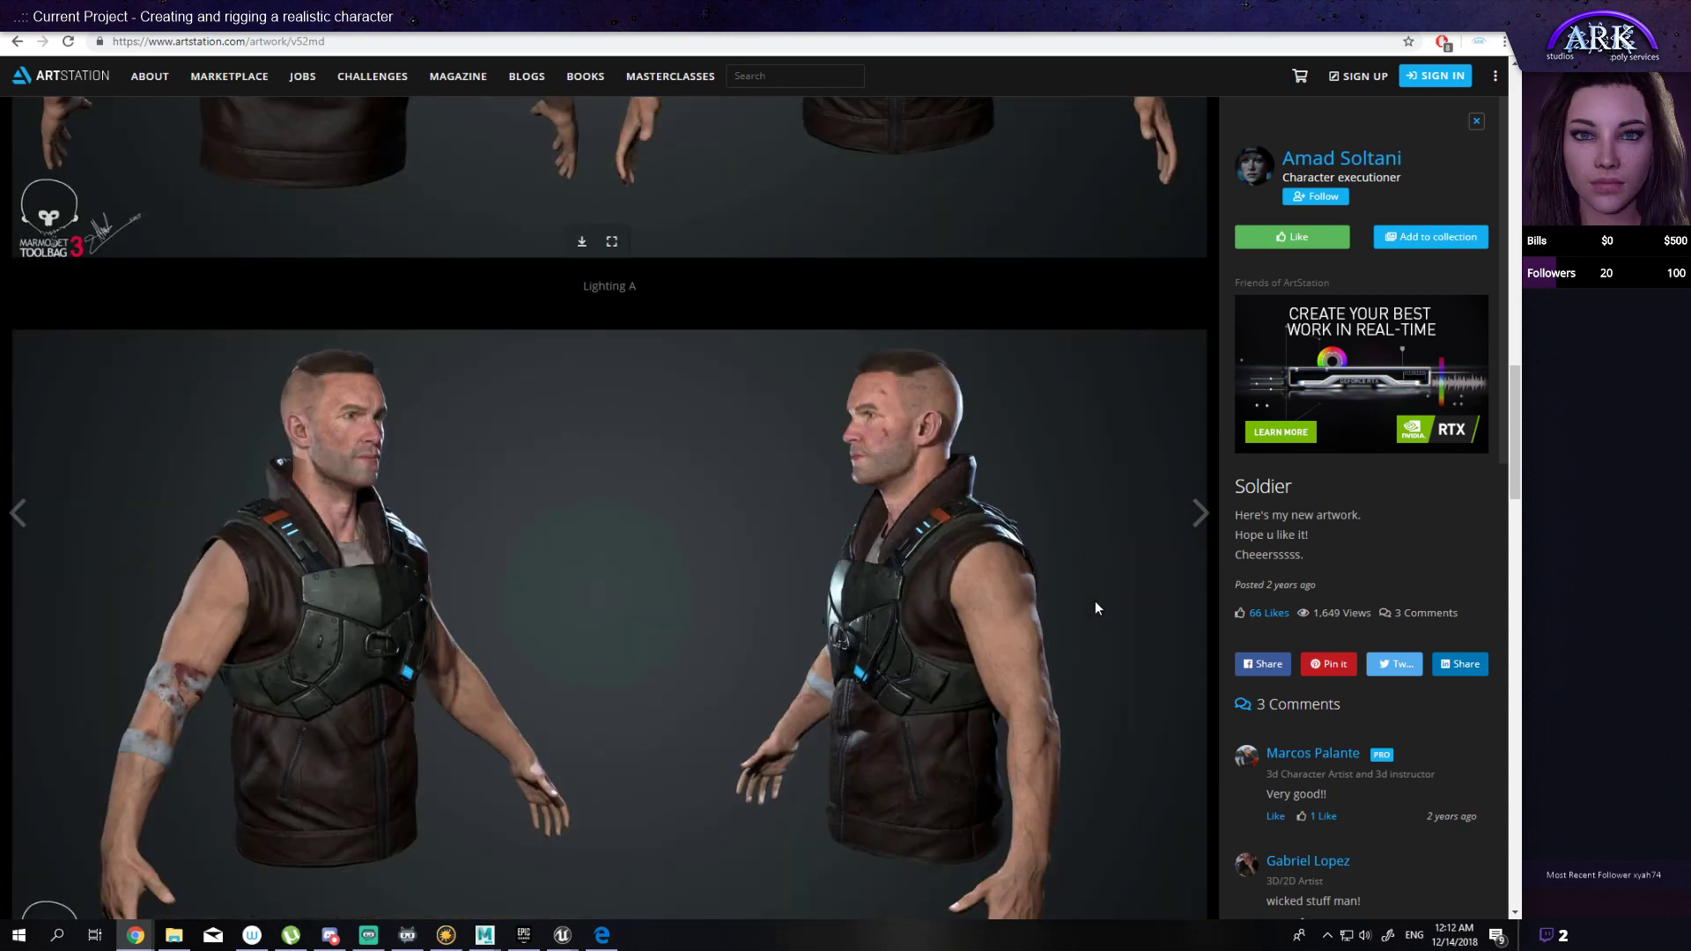
{"action": "scroll", "coordinate": [1095, 608], "scroll_direction": "down", "scroll_amount": 10}
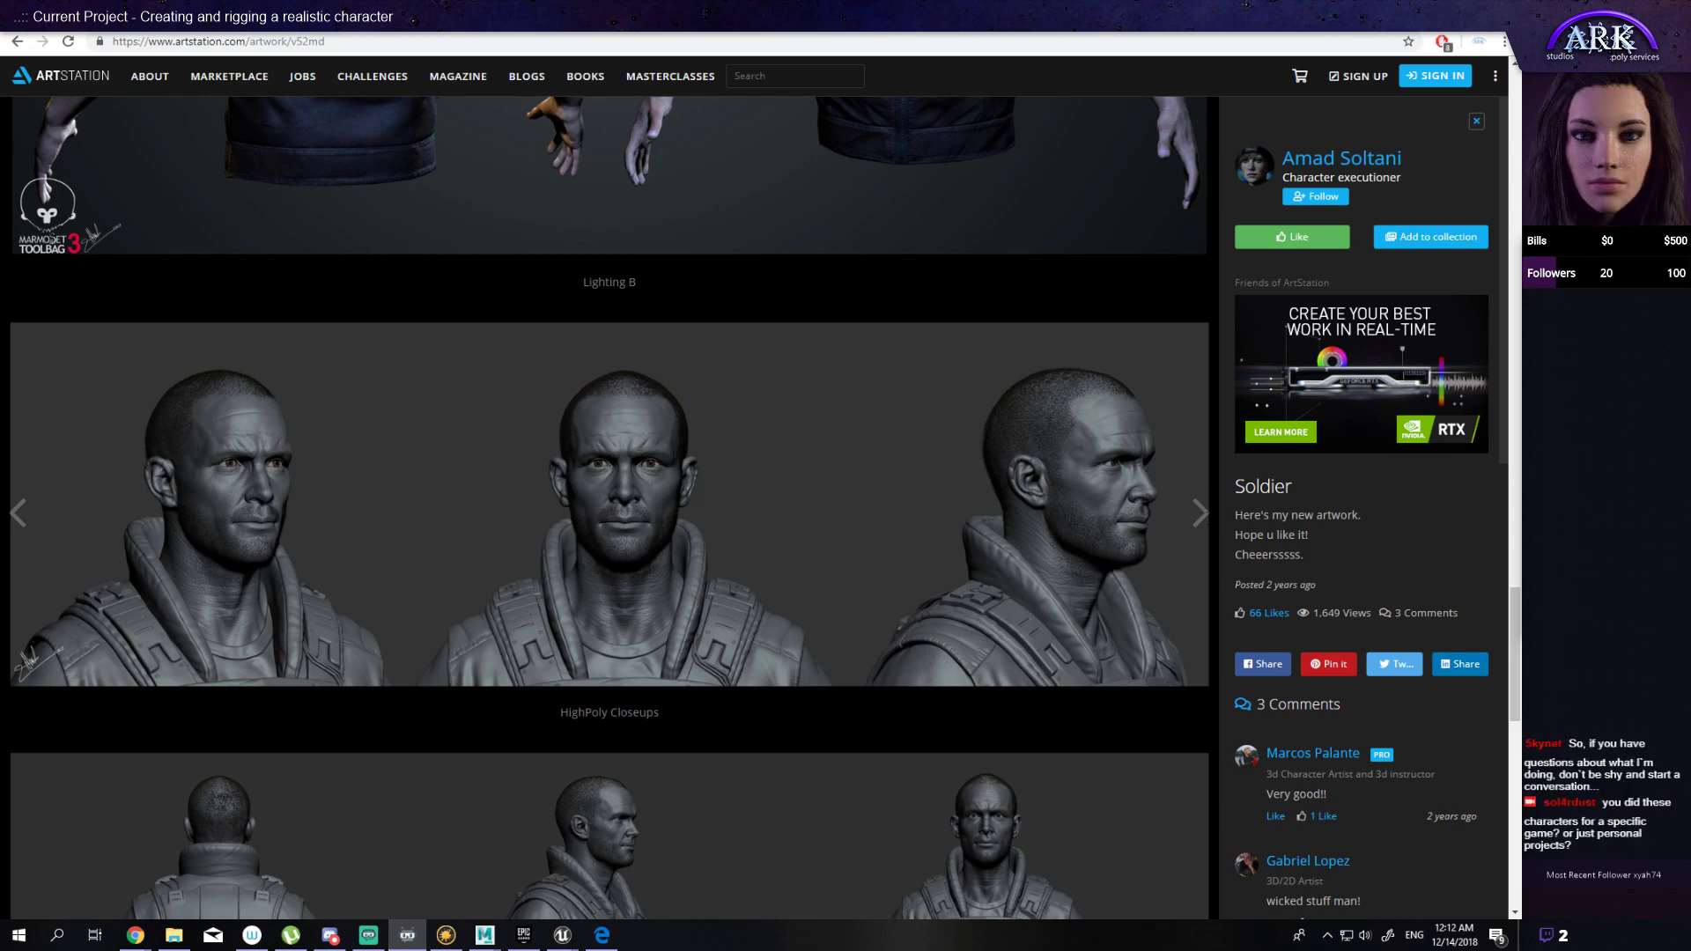
{"action": "scroll", "coordinate": [1089, 568], "scroll_direction": "down", "scroll_amount": 5}
{"action": "scroll", "coordinate": [1086, 562], "scroll_direction": "down", "scroll_amount": 7}
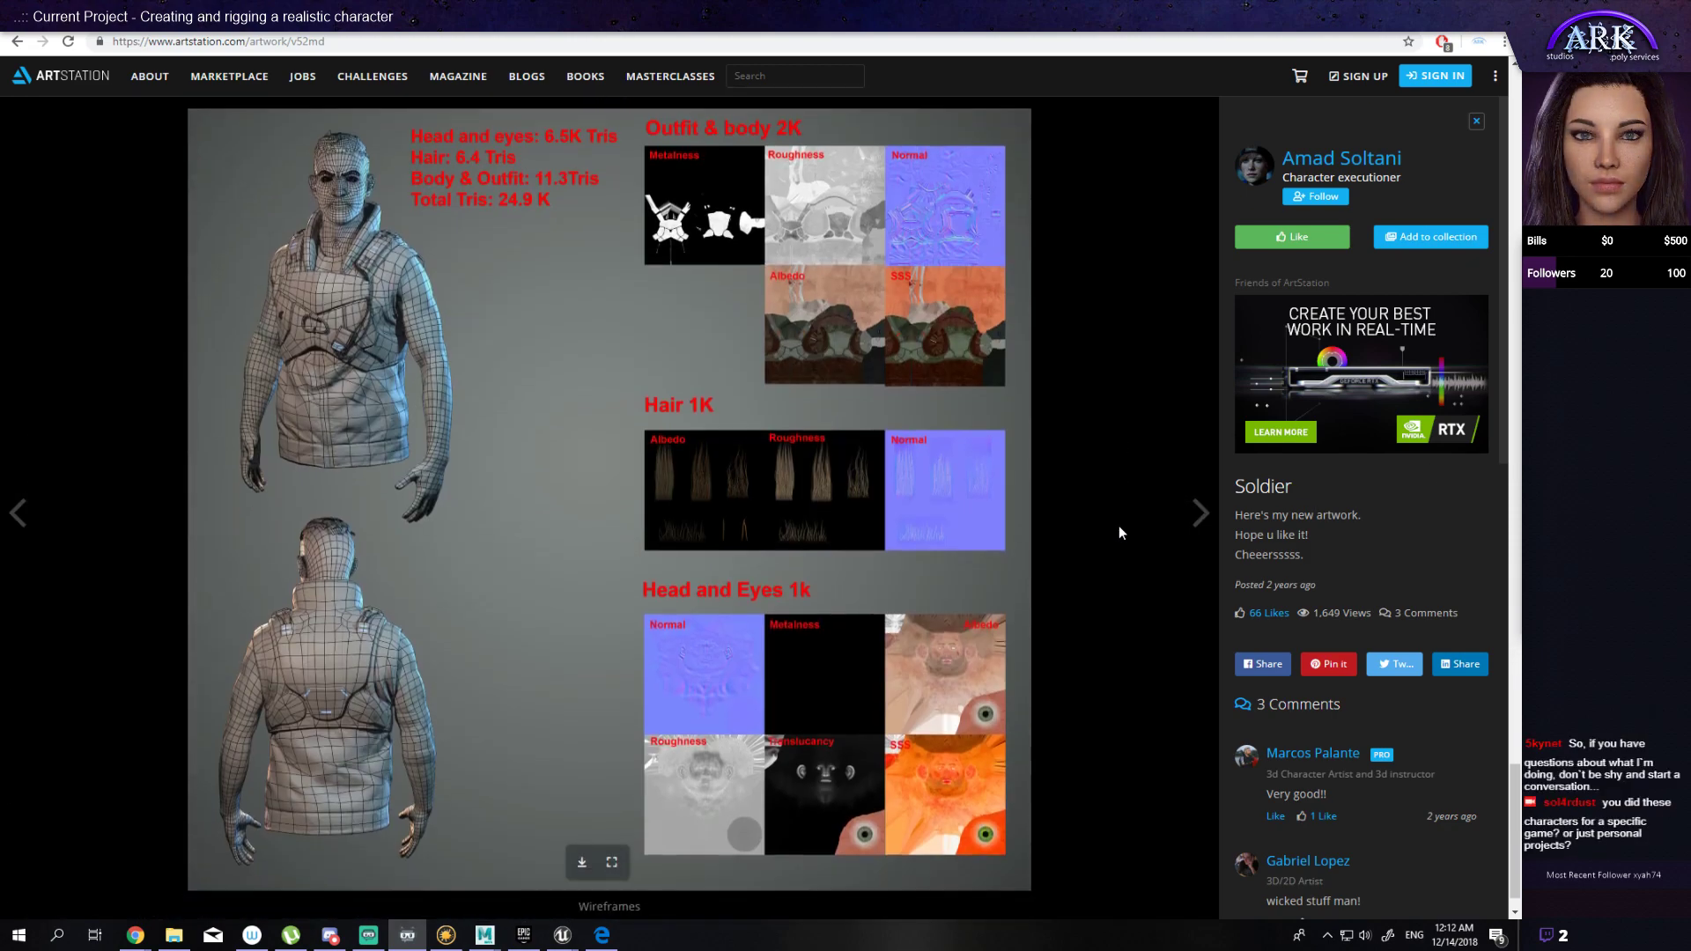
{"action": "scroll", "coordinate": [1149, 480], "scroll_direction": "down", "scroll_amount": 20}
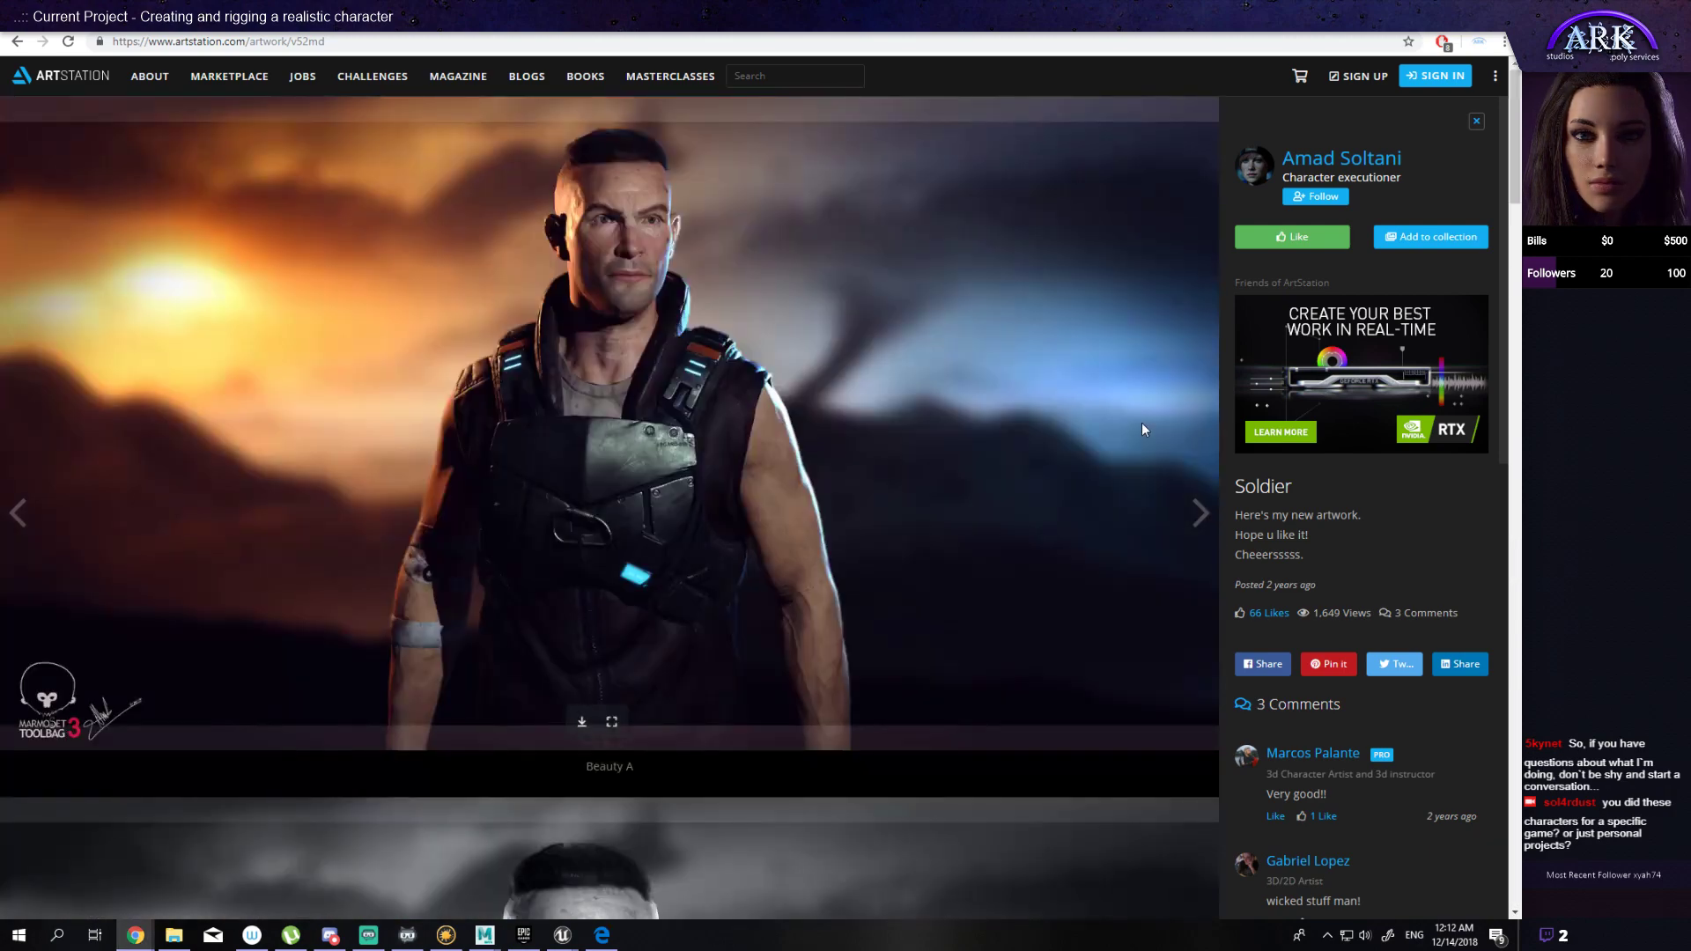
Step: Examine the Soldier project's Beauty B render and its Lighting A and Lighting B turnaround views more closely
{"action": "scroll", "coordinate": [1142, 441], "scroll_direction": "down", "scroll_amount": 5}
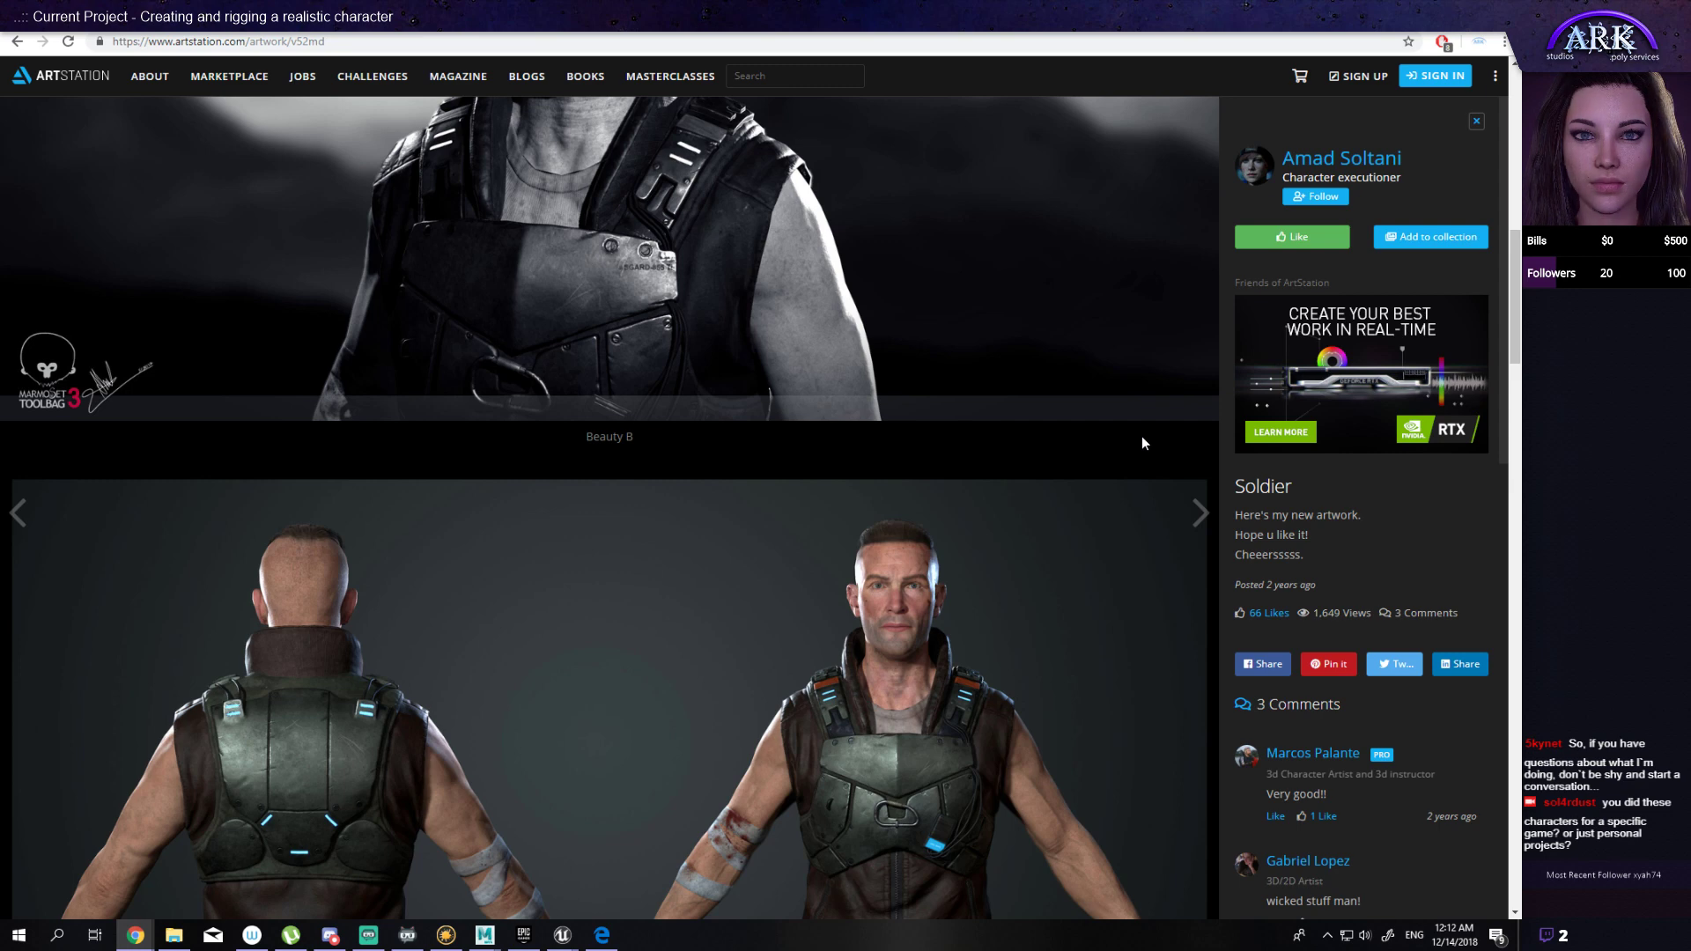
{"action": "scroll", "coordinate": [1141, 436], "scroll_direction": "down", "scroll_amount": 4}
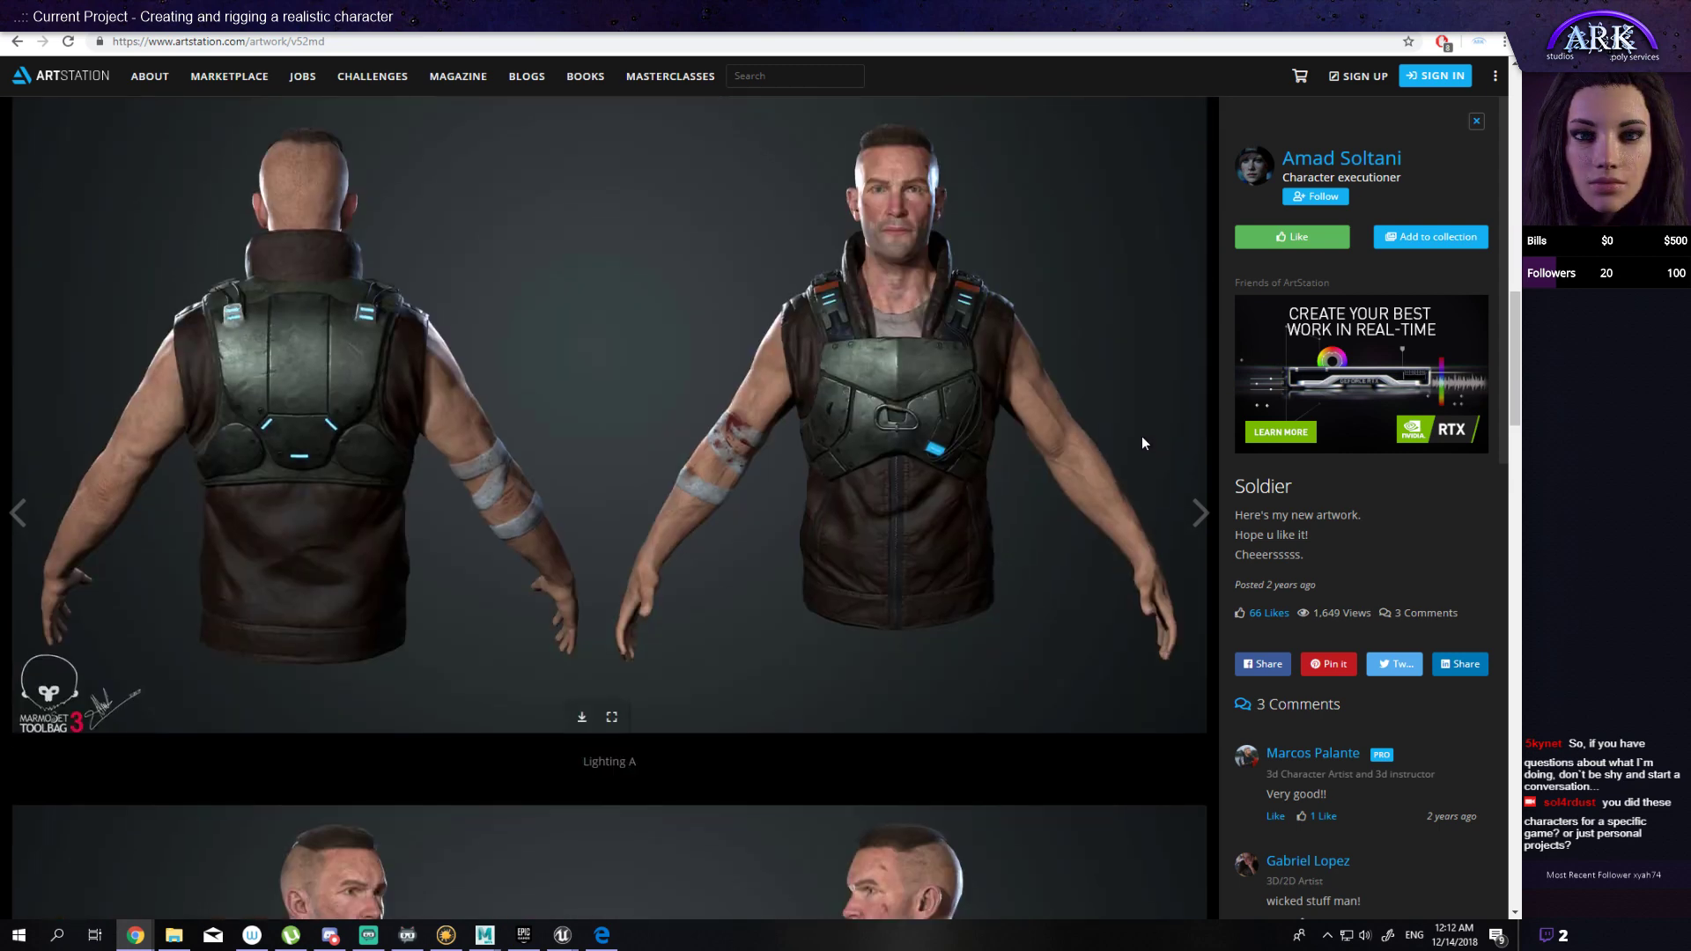
{"action": "scroll", "coordinate": [1142, 441], "scroll_direction": "down", "scroll_amount": 6}
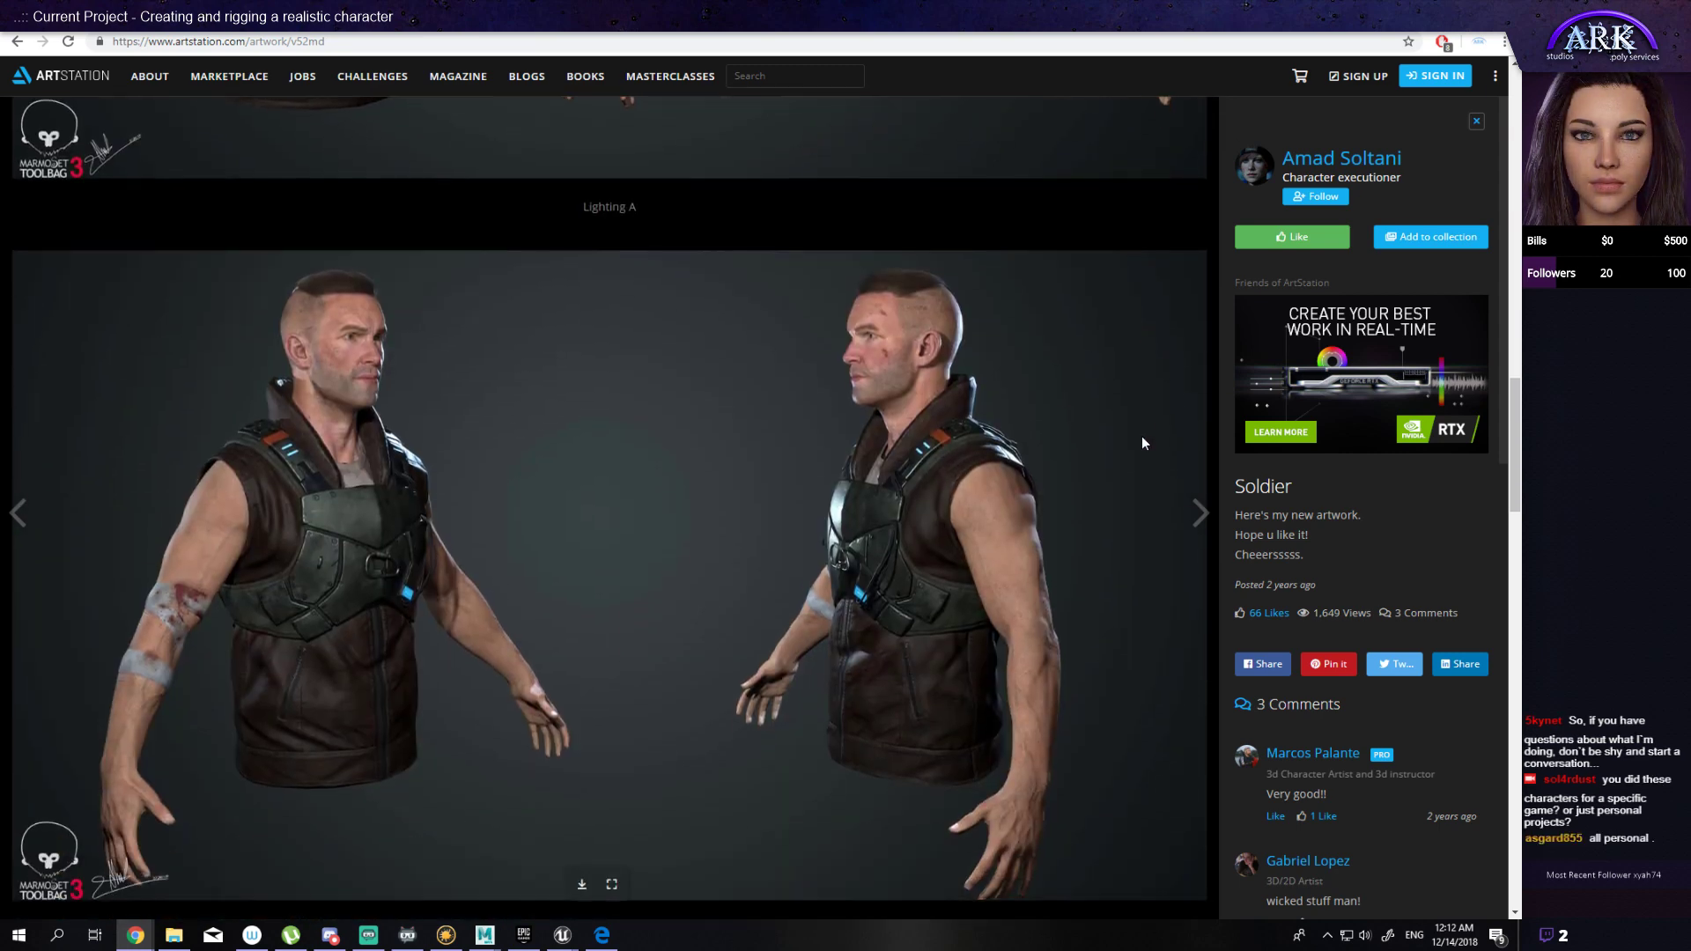
{"action": "scroll", "coordinate": [1141, 443], "scroll_direction": "down", "scroll_amount": 2}
{"action": "scroll", "coordinate": [1141, 443], "scroll_direction": "up", "scroll_amount": 3}
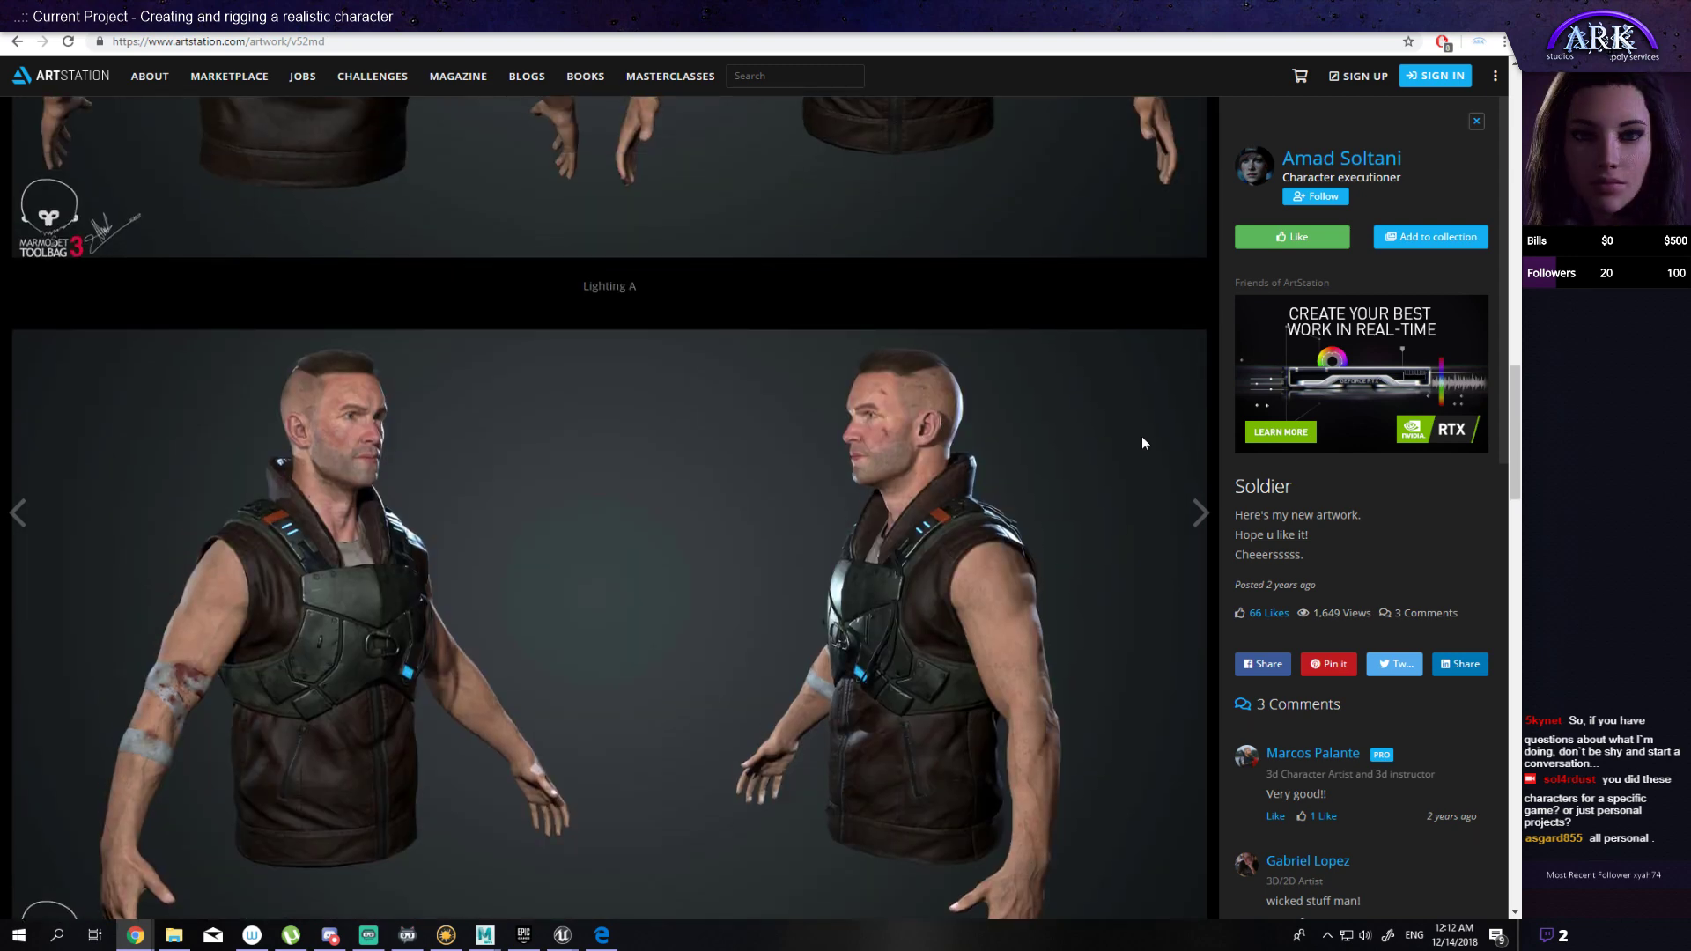
{"action": "scroll", "coordinate": [1141, 435], "scroll_direction": "down", "scroll_amount": 5}
{"action": "scroll", "coordinate": [1141, 436], "scroll_direction": "up", "scroll_amount": 2}
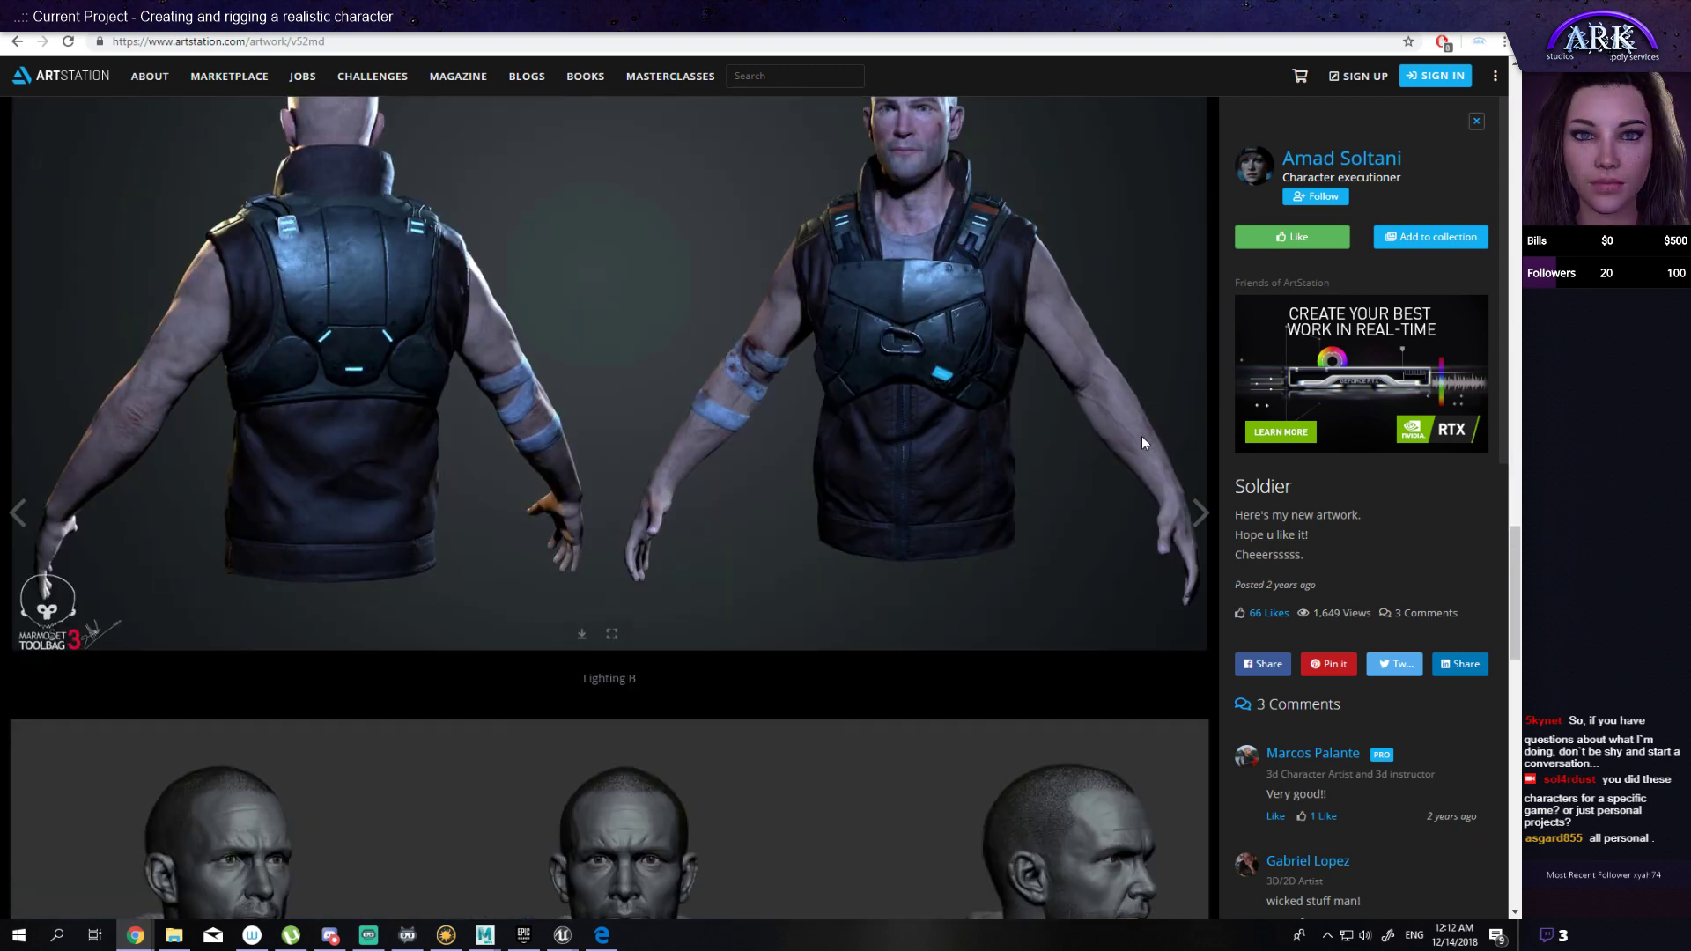
Step: Examine the Soldier's high-poly close-ups and body sculpts, the comments, and the sheet of wireframes and texture maps
{"action": "scroll", "coordinate": [1141, 436], "scroll_direction": "down", "scroll_amount": 6}
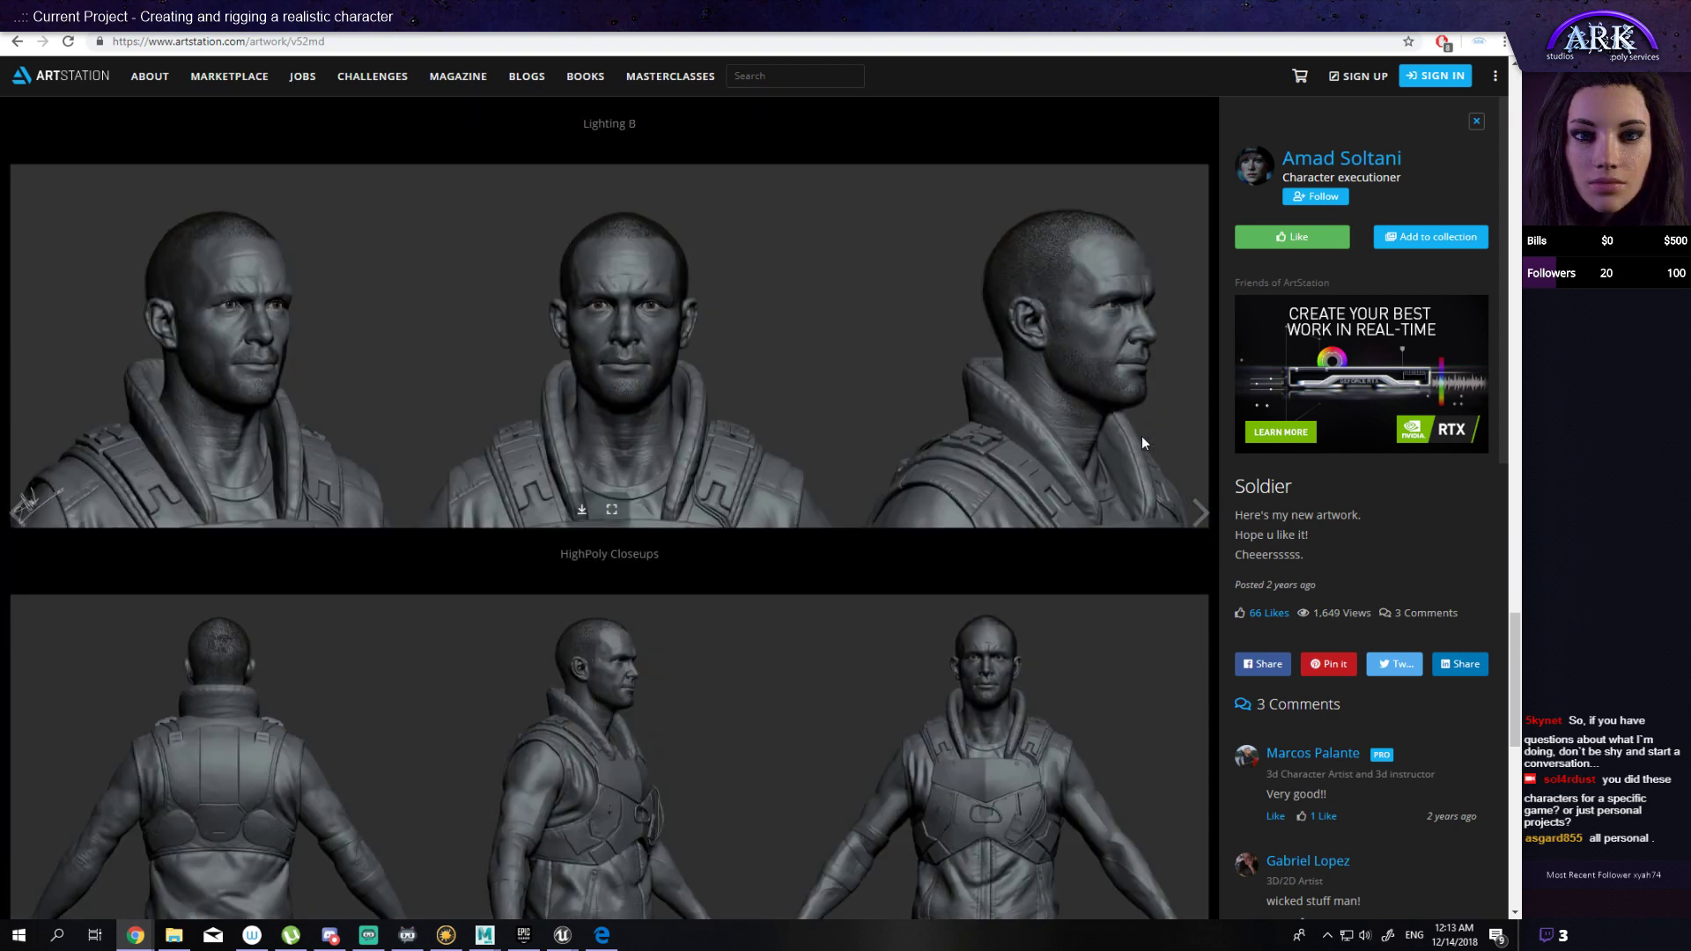
{"action": "scroll", "coordinate": [1141, 436], "scroll_direction": "down", "scroll_amount": 5}
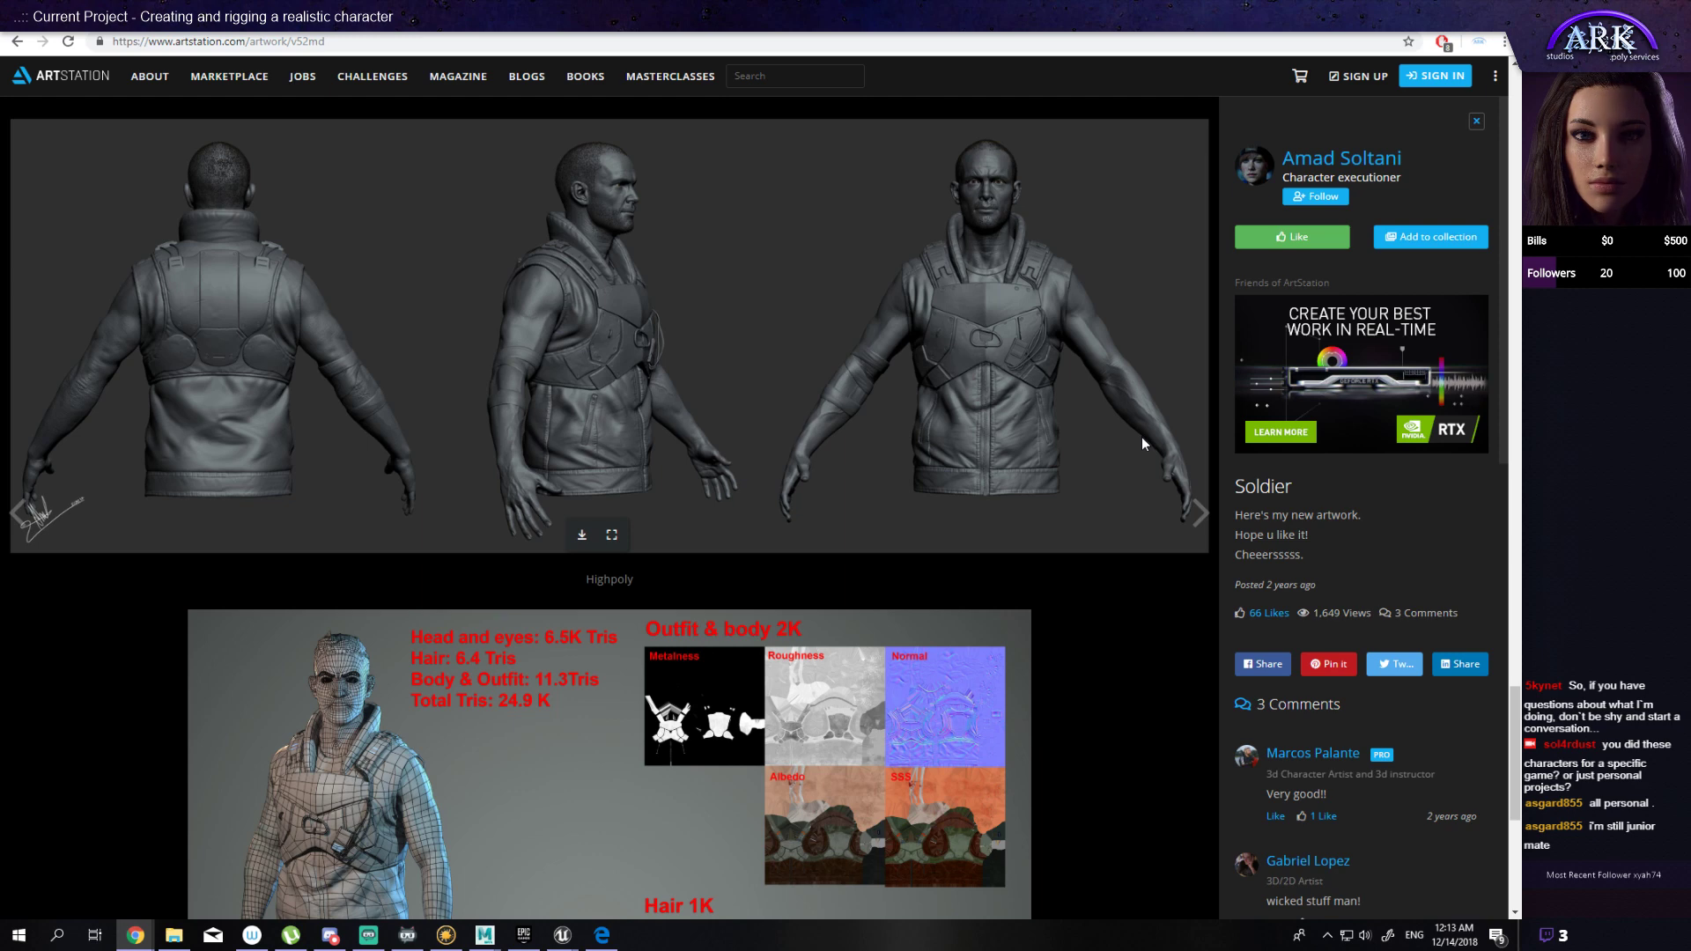
{"action": "scroll", "coordinate": [1219, 453], "scroll_direction": "down", "scroll_amount": 3}
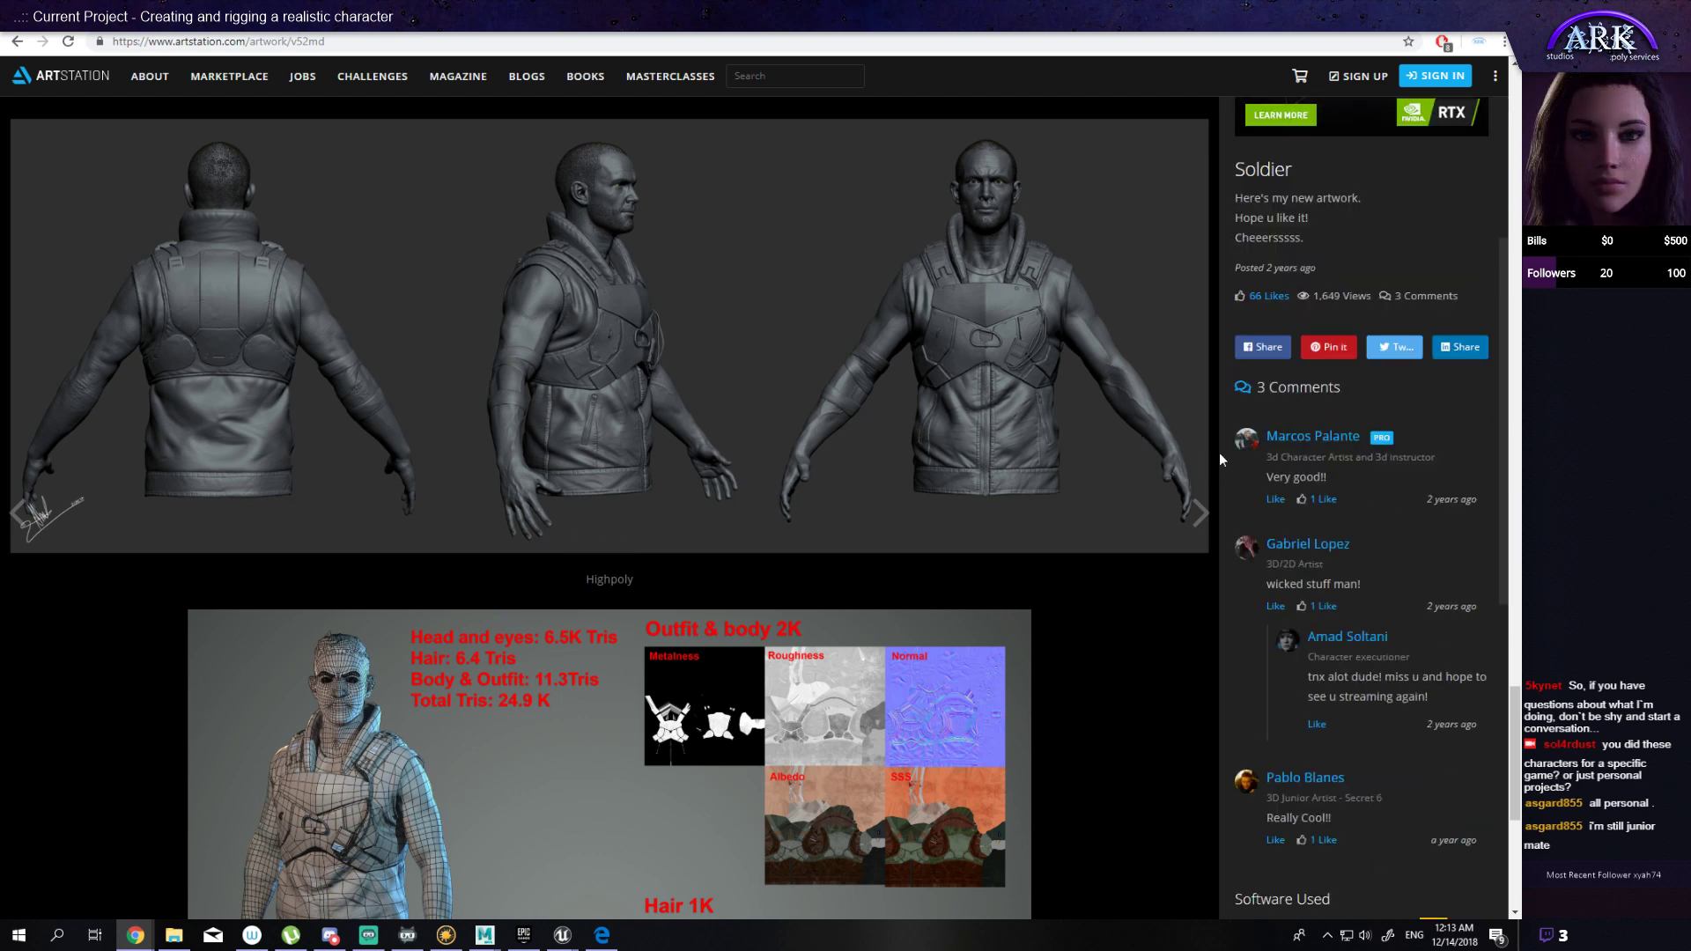
{"action": "scroll", "coordinate": [1085, 496], "scroll_direction": "down", "scroll_amount": 1}
{"action": "scroll", "coordinate": [1085, 496], "scroll_direction": "down", "scroll_amount": 4}
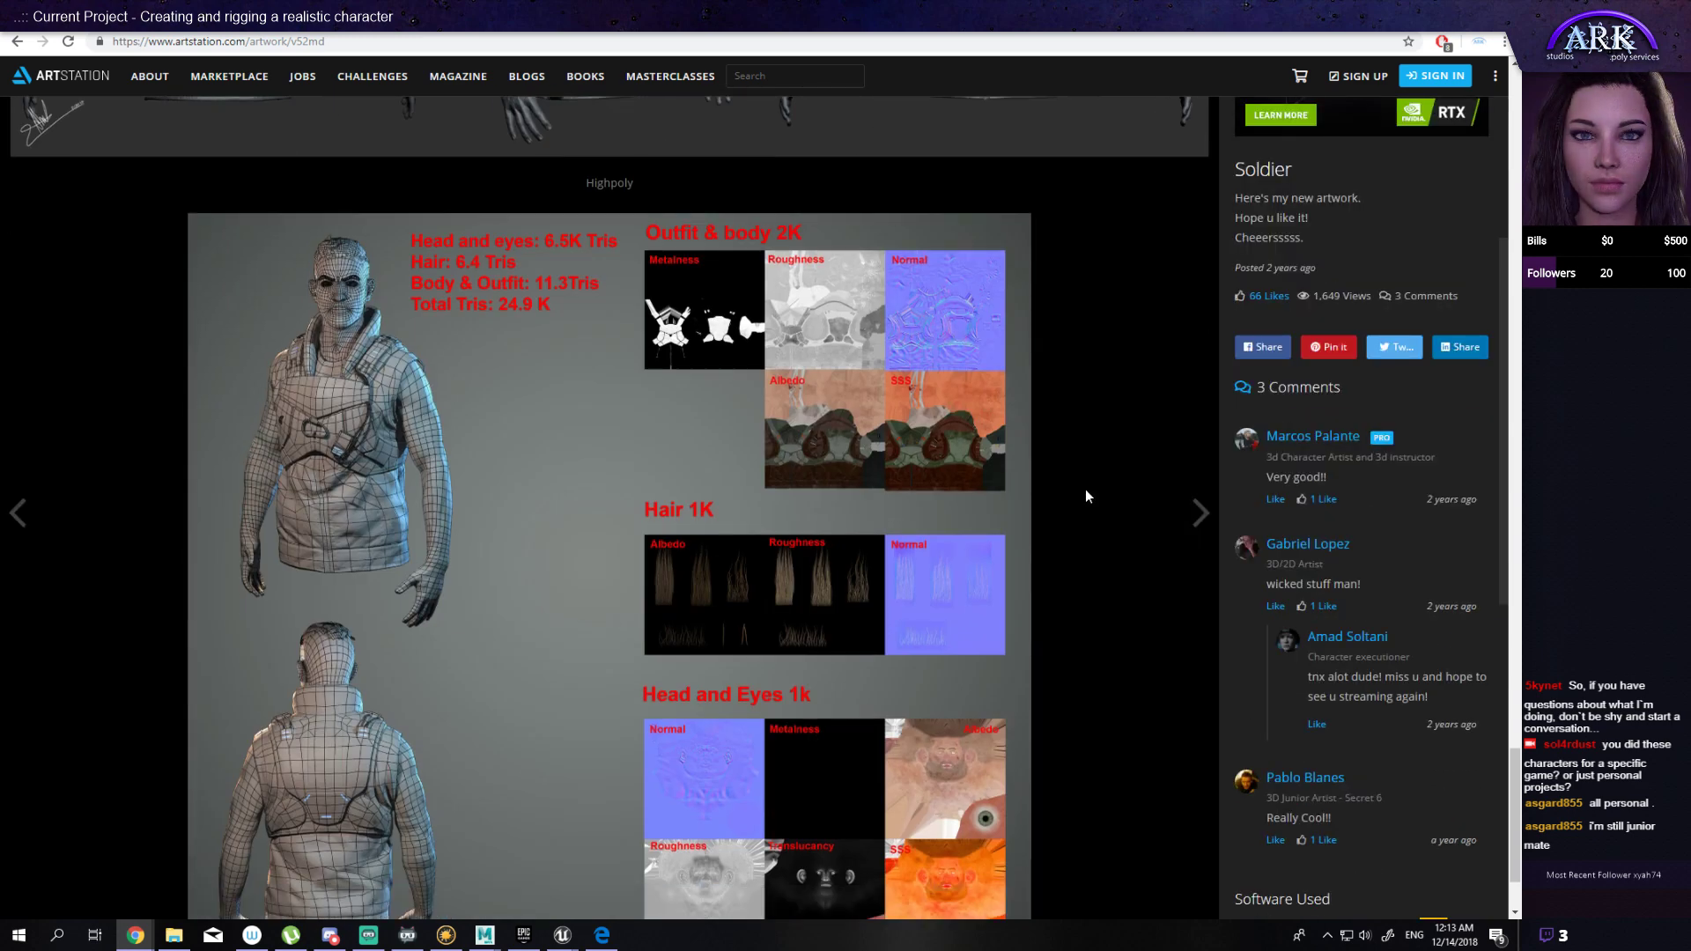
Step: Review the Soldier images in reverse order, from the wireframe sheet back to the black-and-white Beauty B render
{"action": "scroll", "coordinate": [1085, 496], "scroll_direction": "up", "scroll_amount": 10}
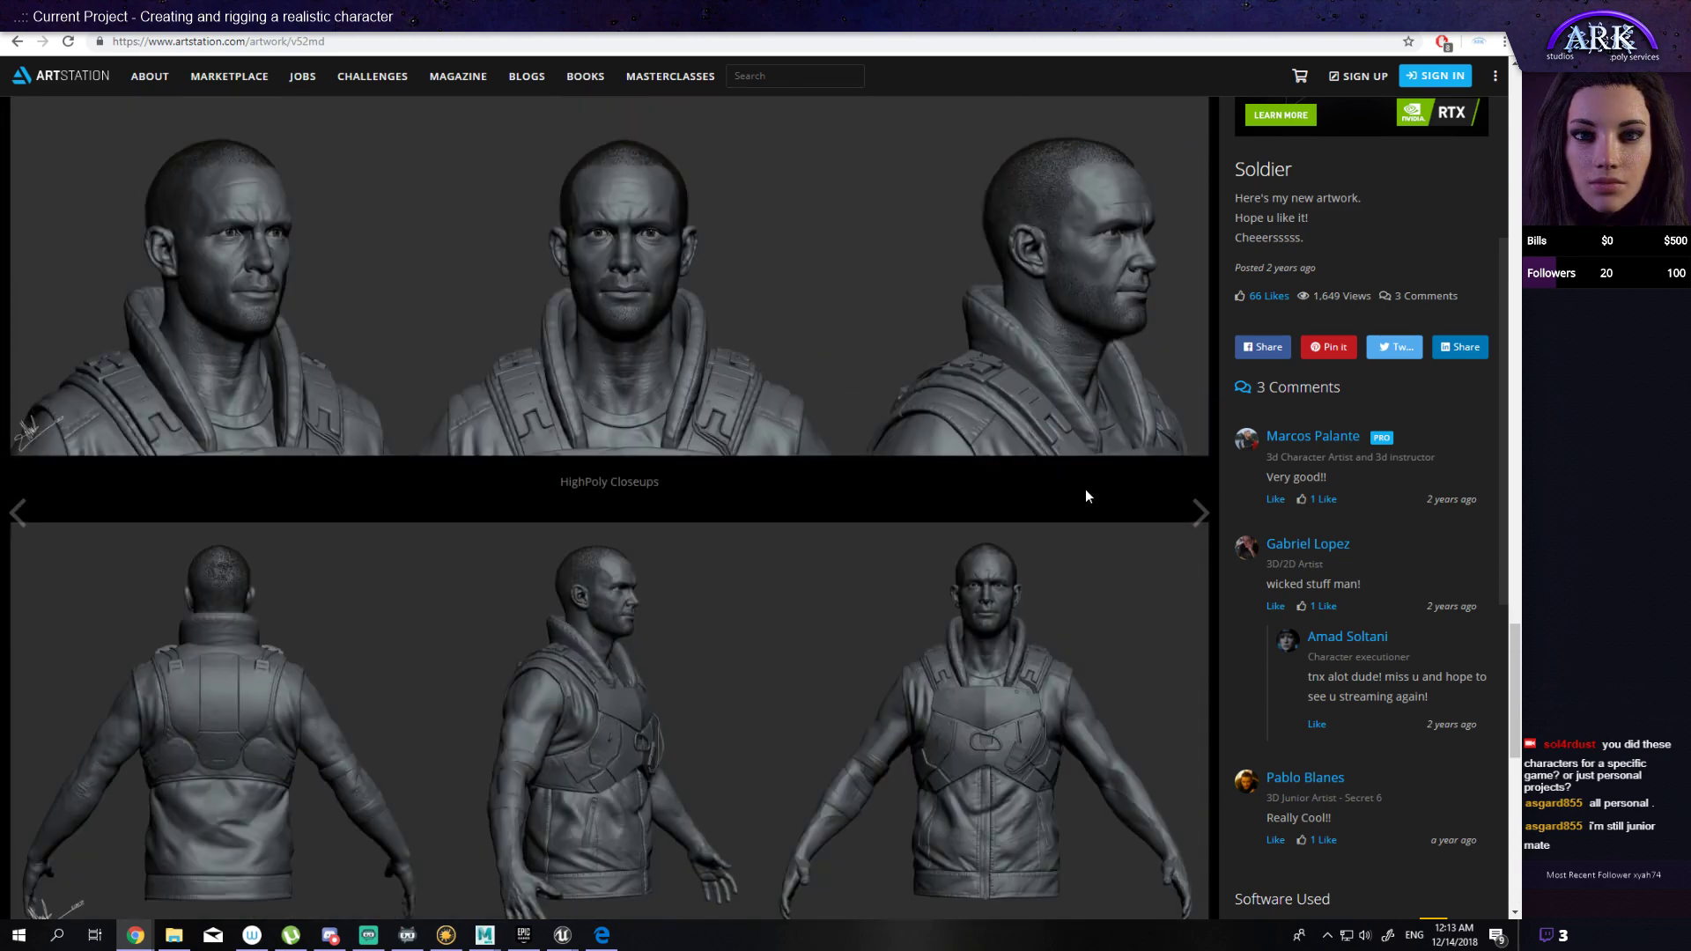
{"action": "scroll", "coordinate": [1085, 496], "scroll_direction": "up", "scroll_amount": 2}
{"action": "scroll", "coordinate": [1085, 496], "scroll_direction": "up", "scroll_amount": 4}
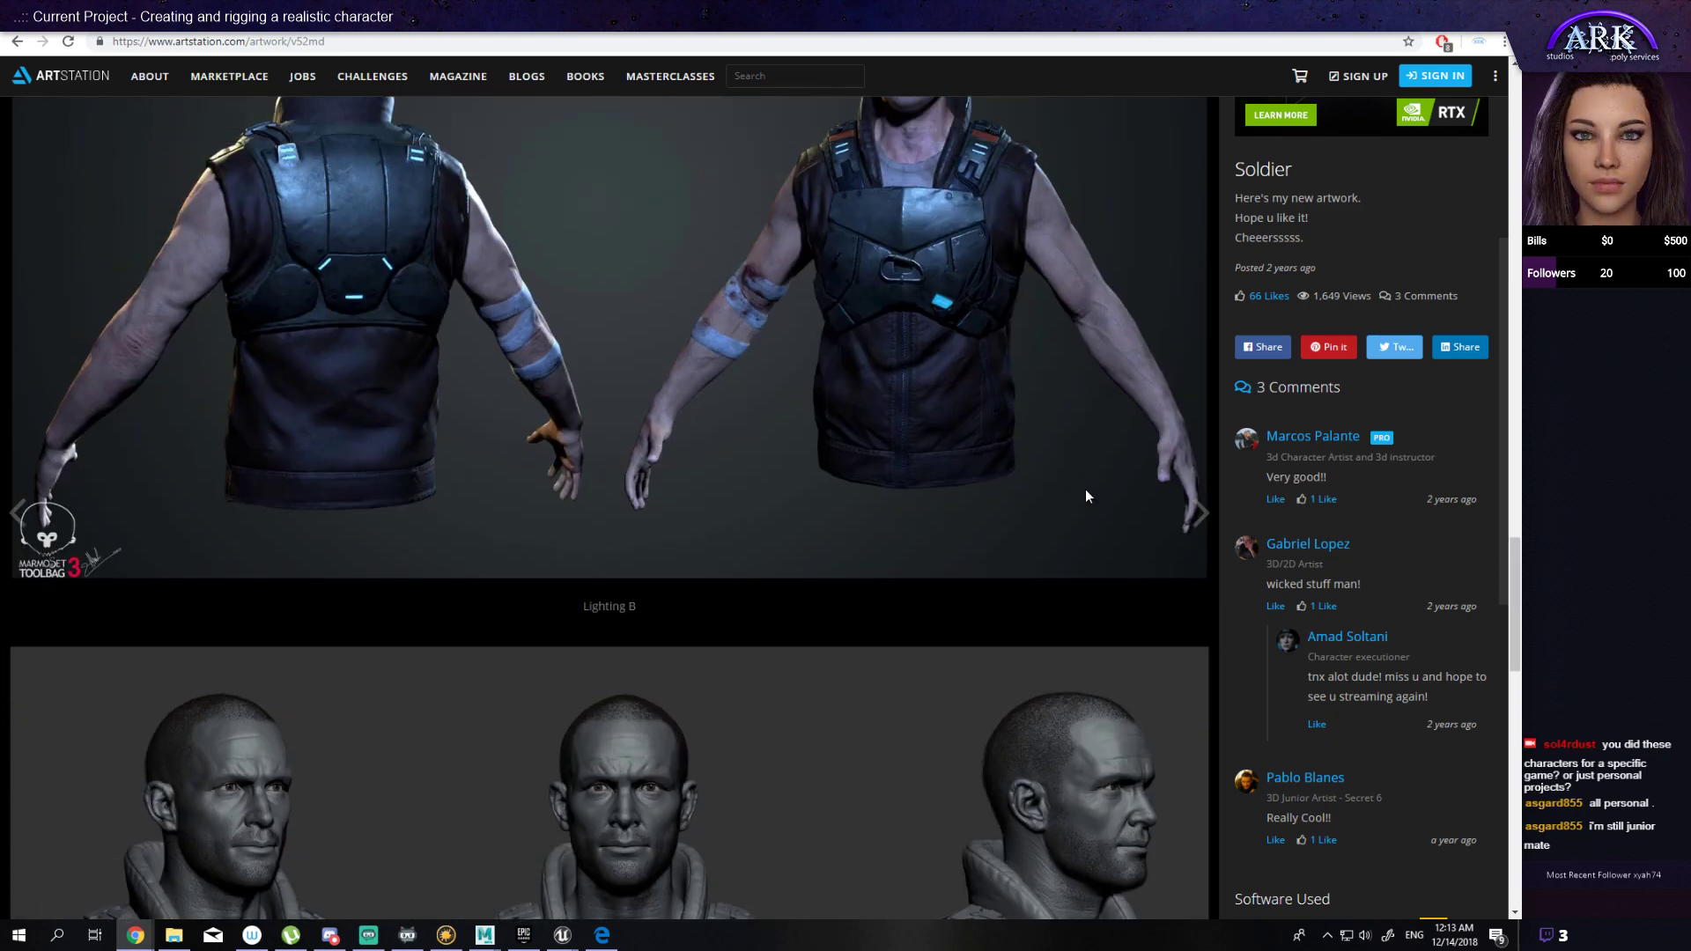
{"action": "scroll", "coordinate": [1085, 495], "scroll_direction": "up", "scroll_amount": 10}
{"action": "scroll", "coordinate": [1084, 496], "scroll_direction": "up", "scroll_amount": 4}
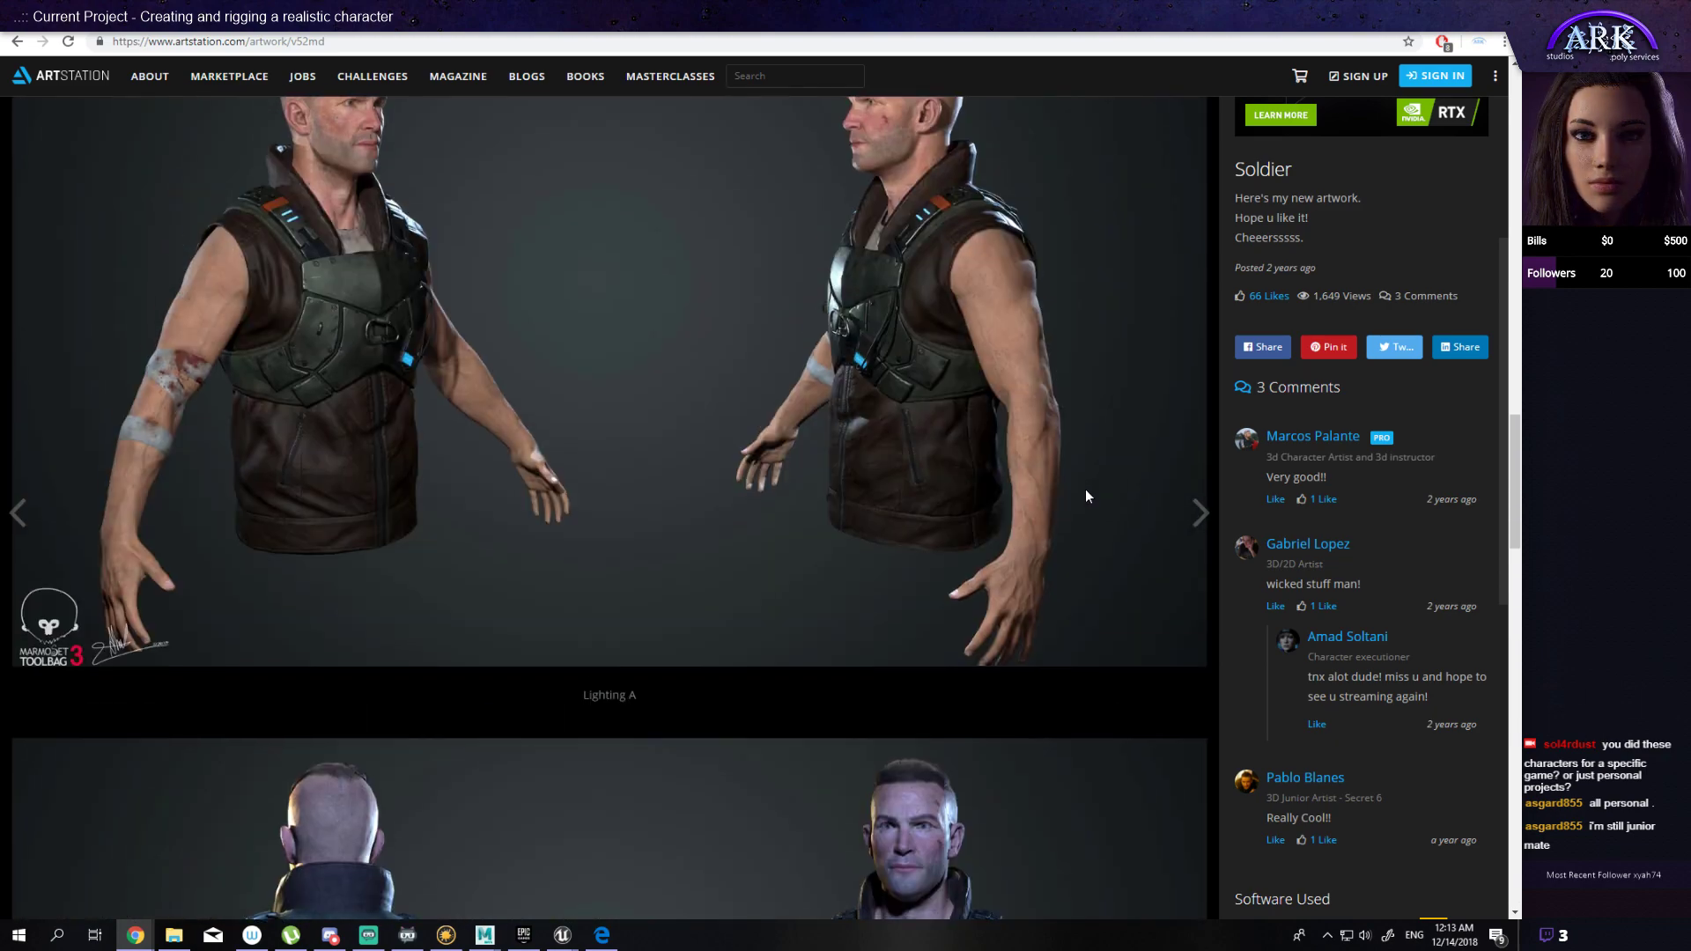
{"action": "scroll", "coordinate": [1085, 496], "scroll_direction": "down", "scroll_amount": 7}
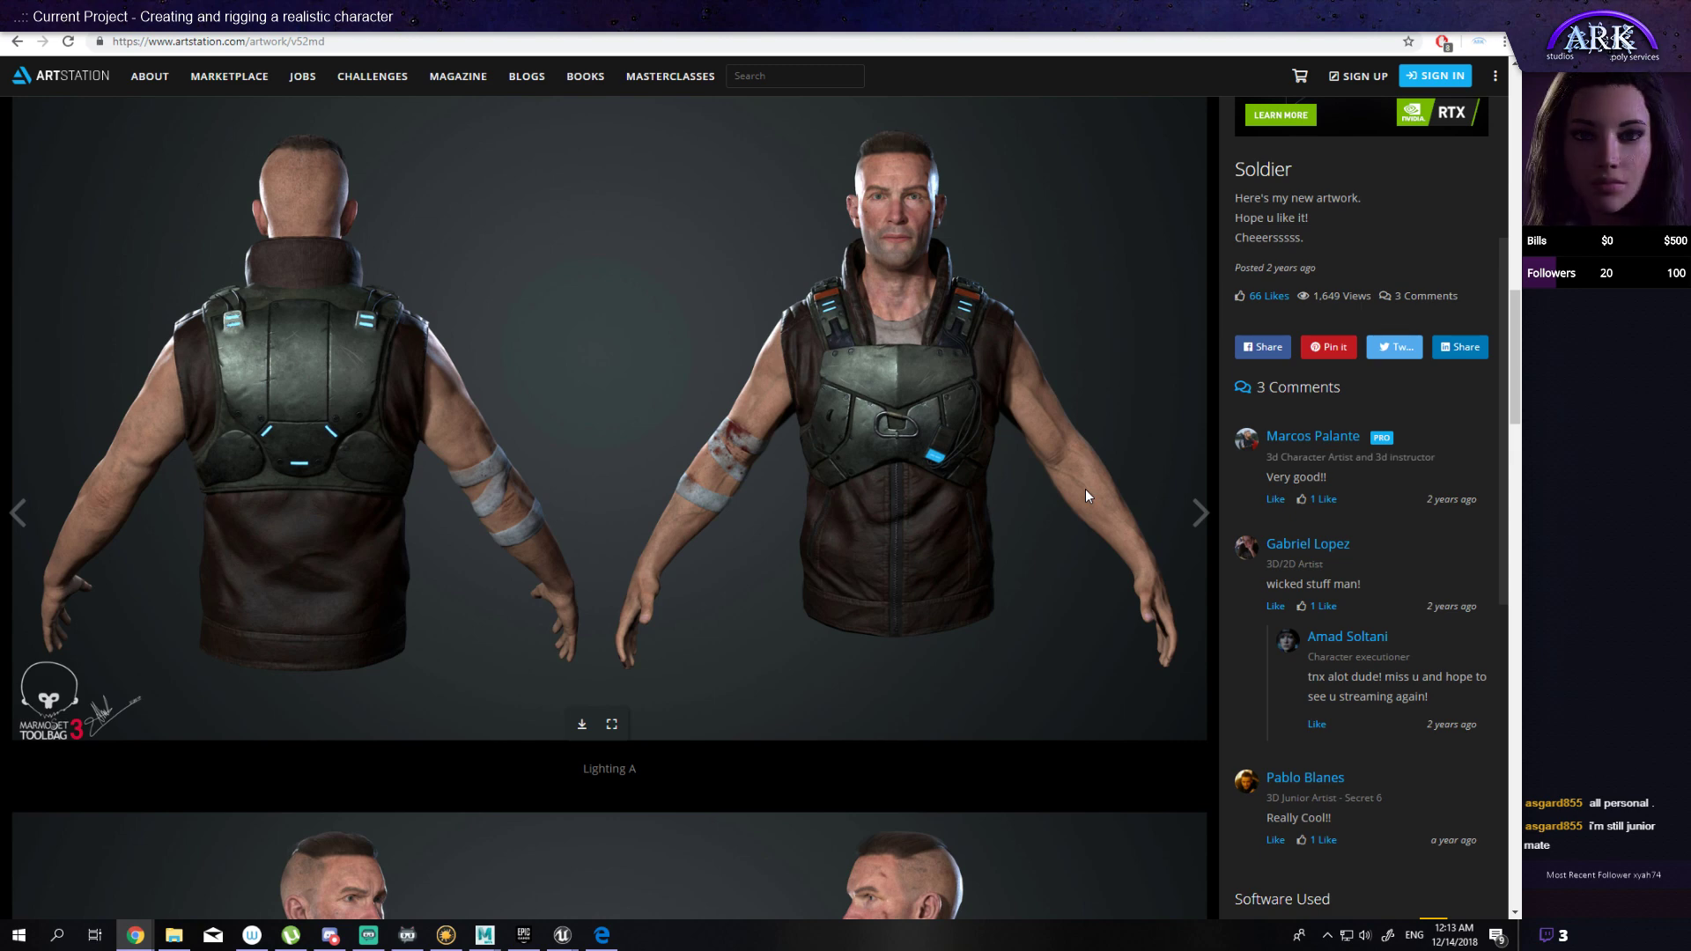
{"action": "scroll", "coordinate": [1085, 488], "scroll_direction": "down", "scroll_amount": 10}
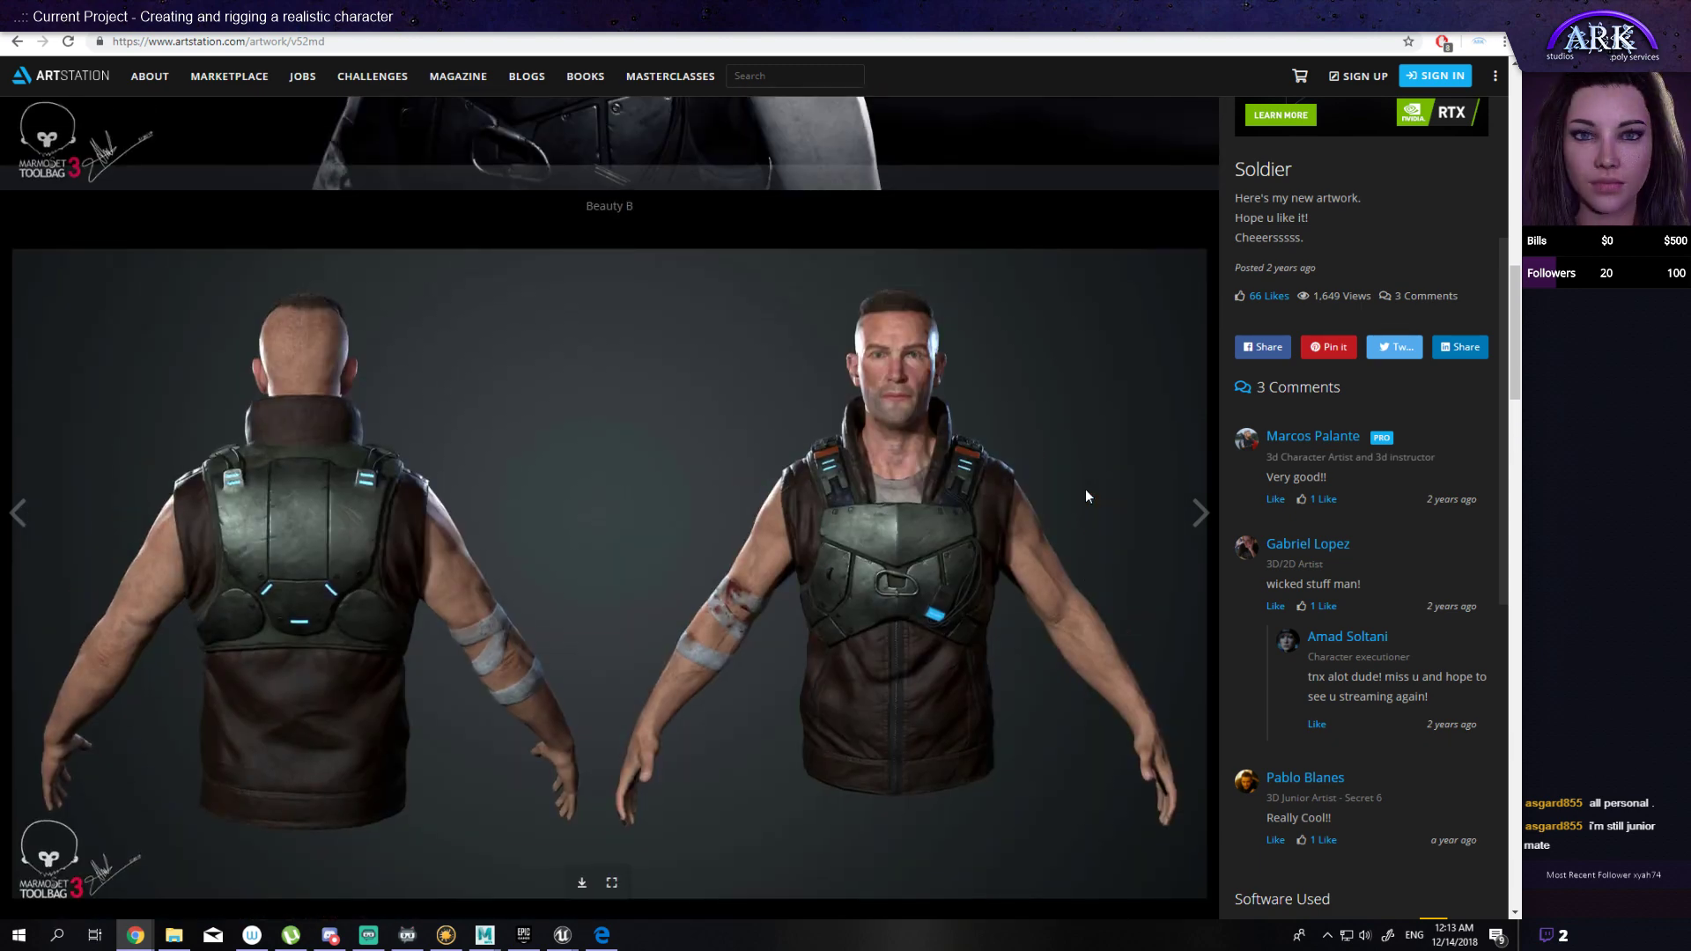
{"action": "scroll", "coordinate": [1085, 496], "scroll_direction": "up", "scroll_amount": 8}
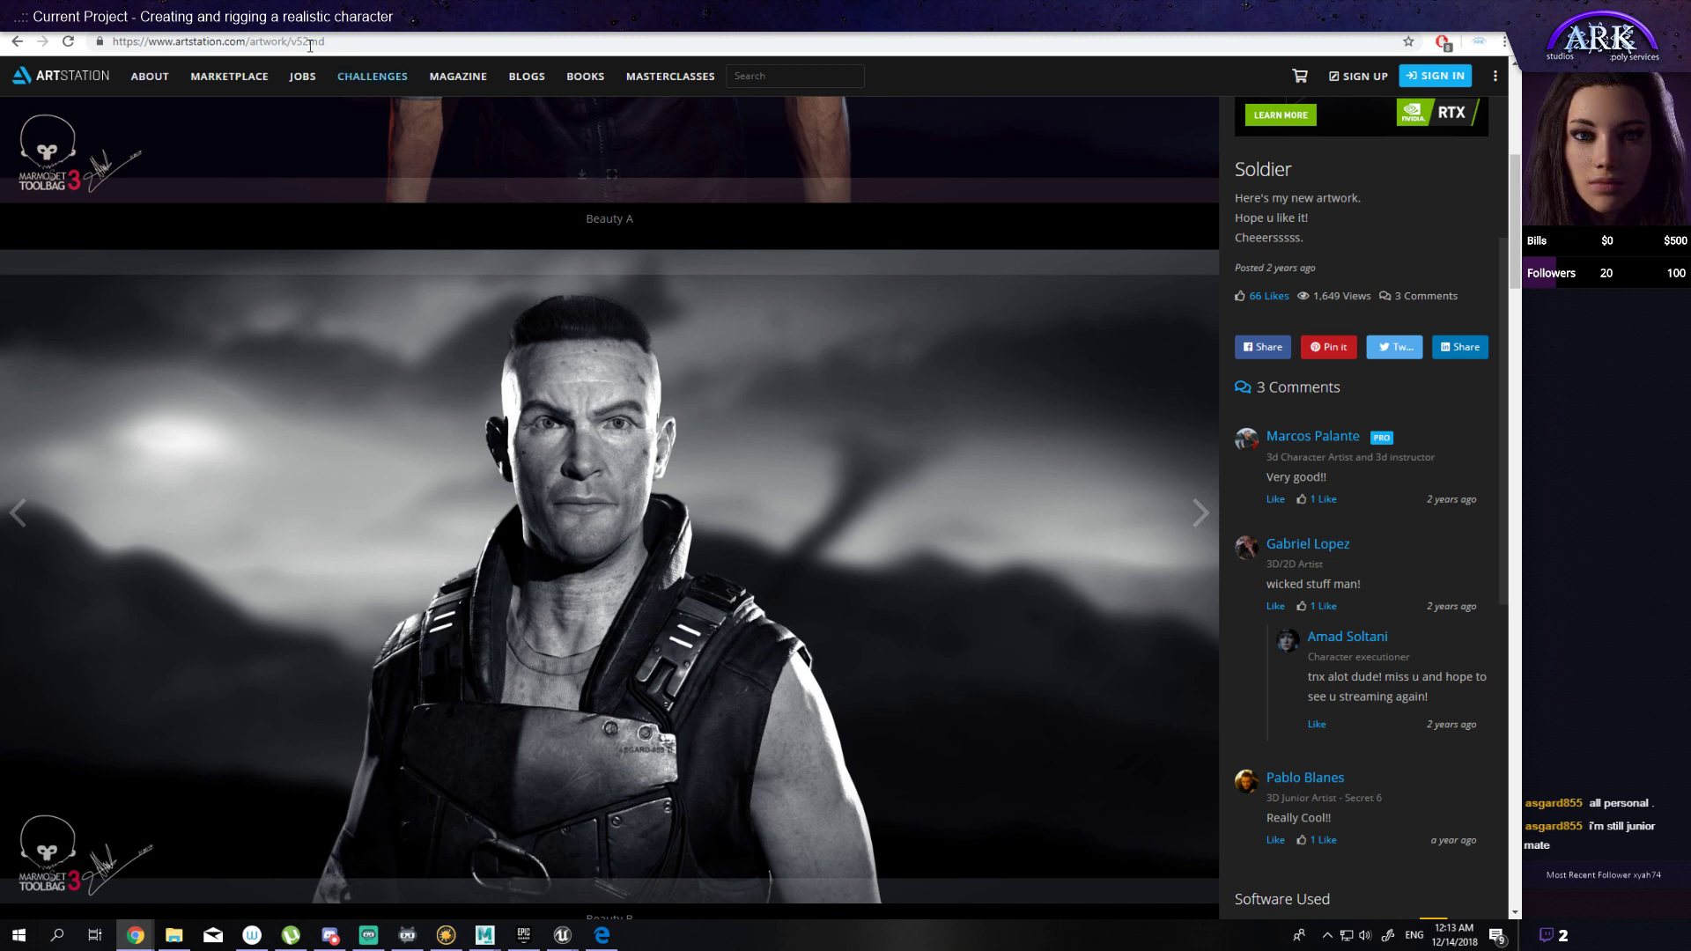
Step: Return to the portfolio, open the Joker (dark knight) fan art project, and examine its masked and unmasked character renders
{"action": "left_click", "coordinate": [17, 41]}
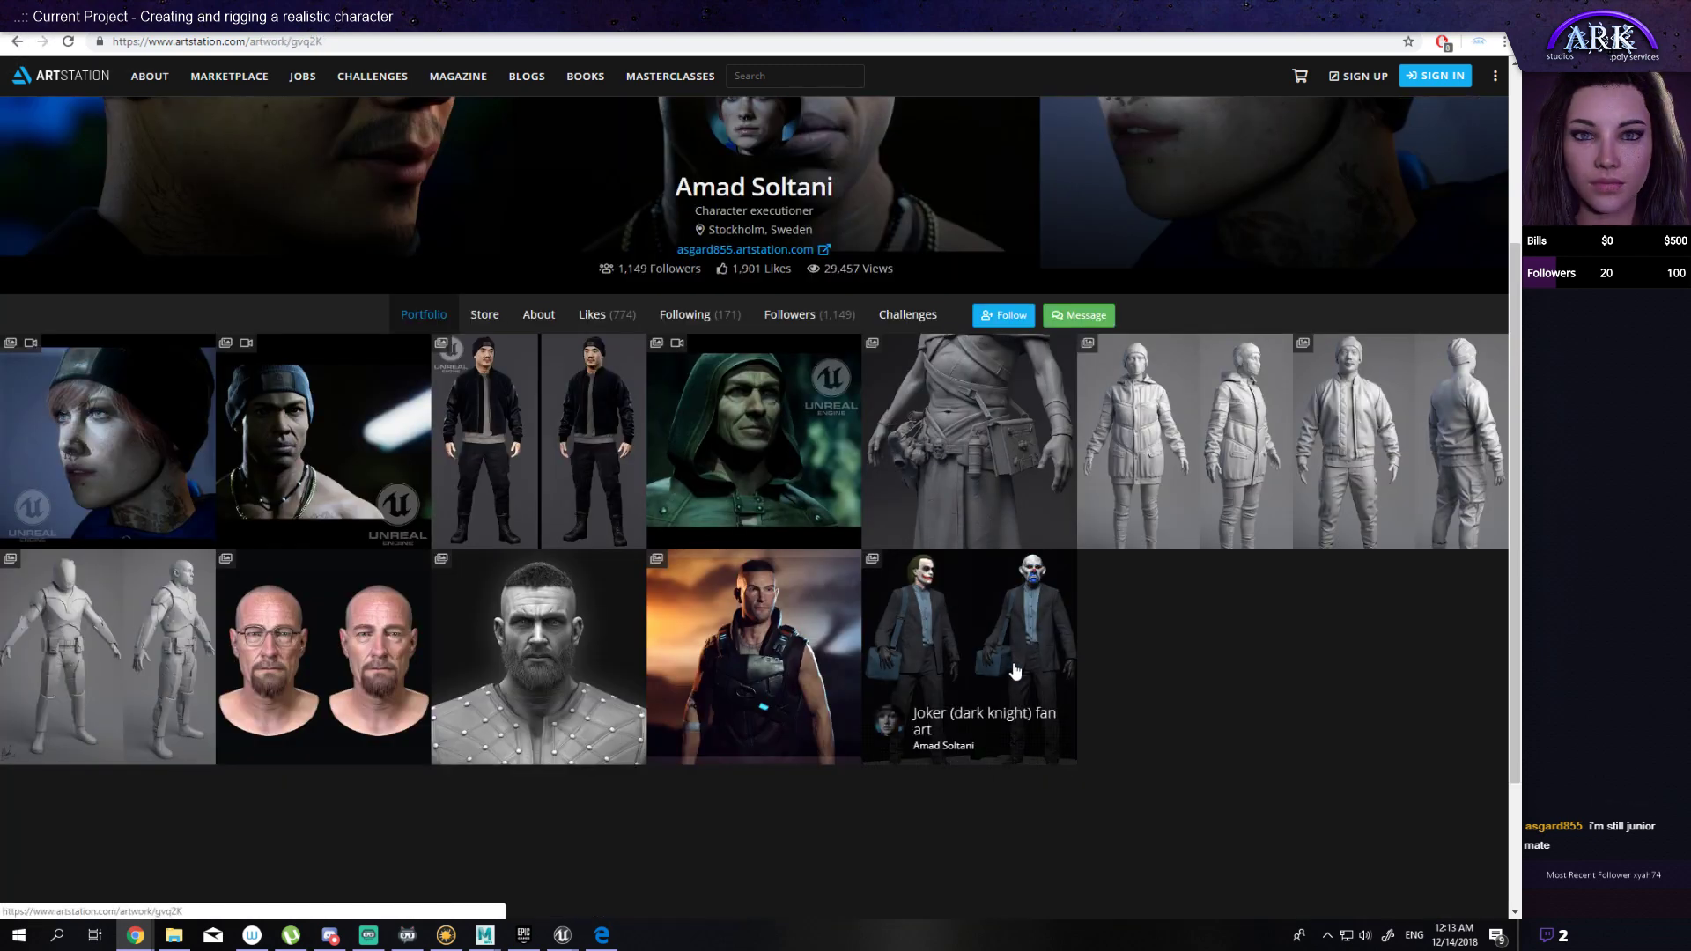
{"action": "left_click", "coordinate": [998, 593]}
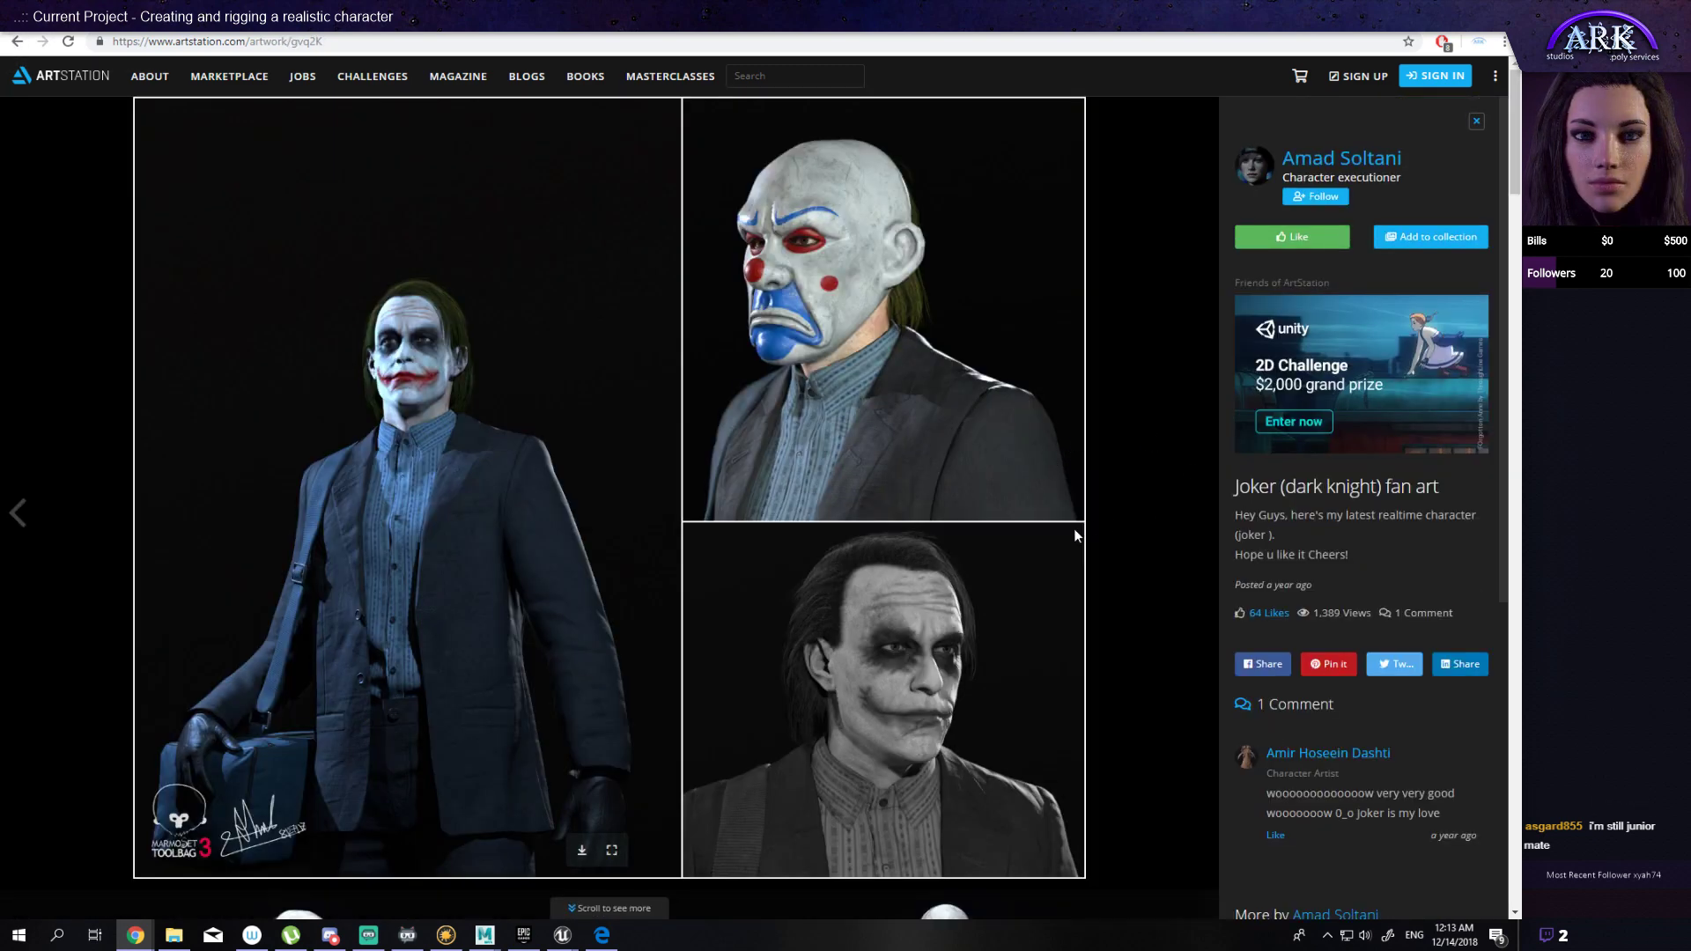
{"action": "scroll", "coordinate": [1031, 569], "scroll_direction": "down", "scroll_amount": 5}
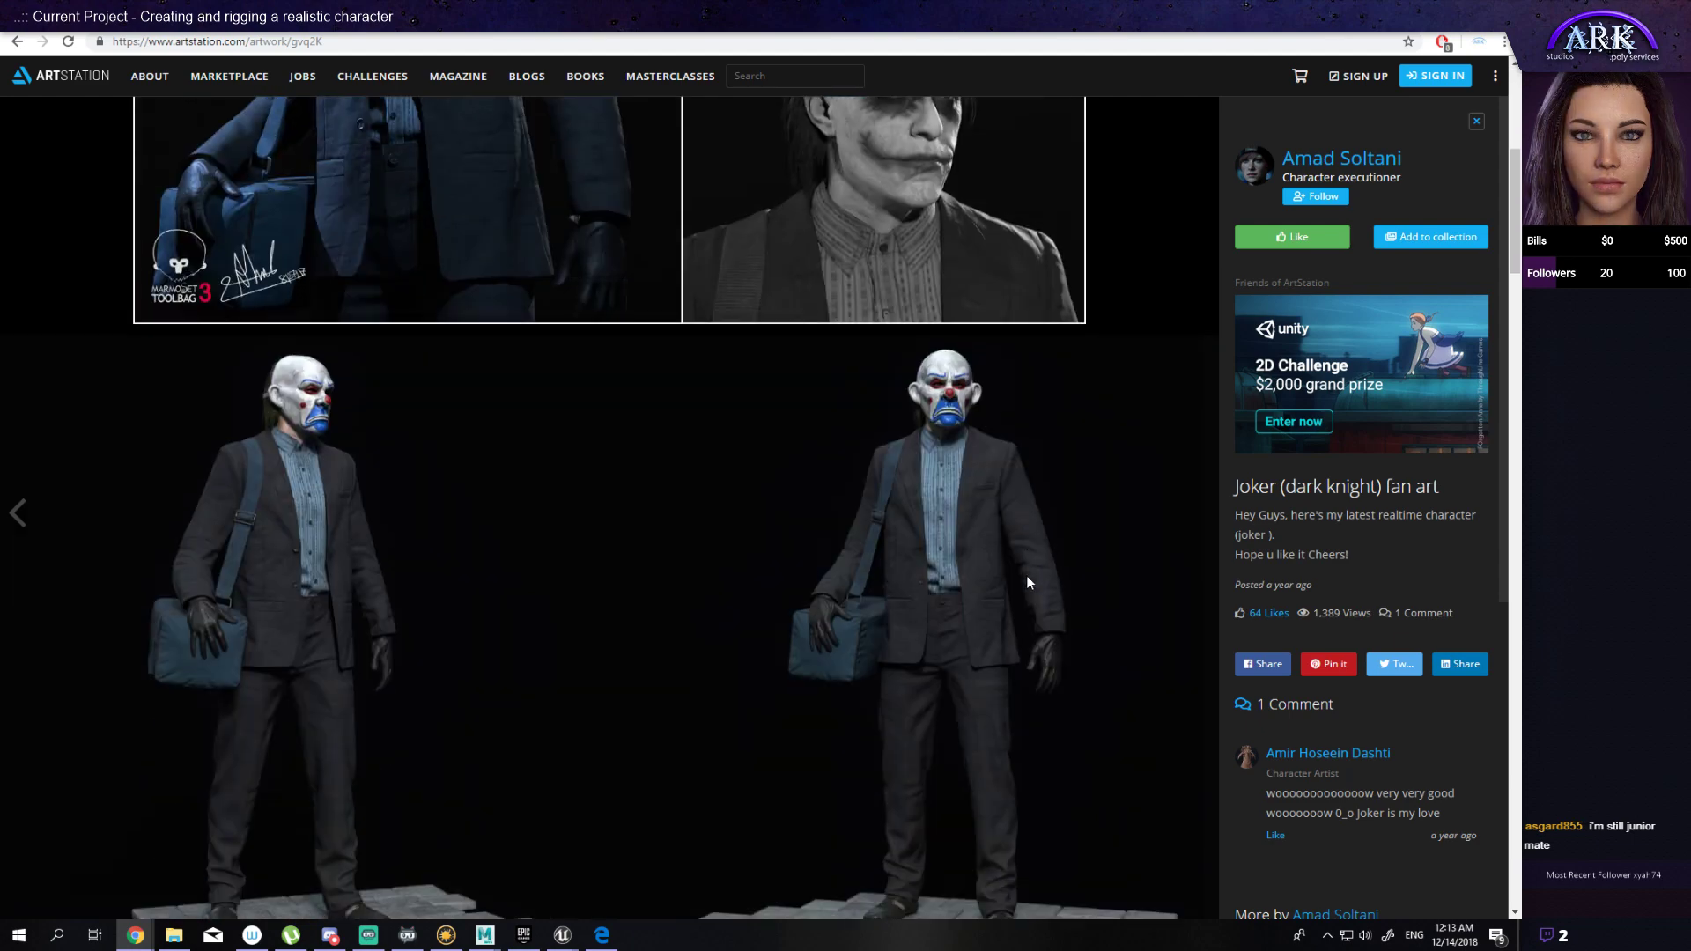
{"action": "scroll", "coordinate": [1027, 574], "scroll_direction": "down", "scroll_amount": 5}
{"action": "scroll", "coordinate": [1027, 574], "scroll_direction": "down", "scroll_amount": 5}
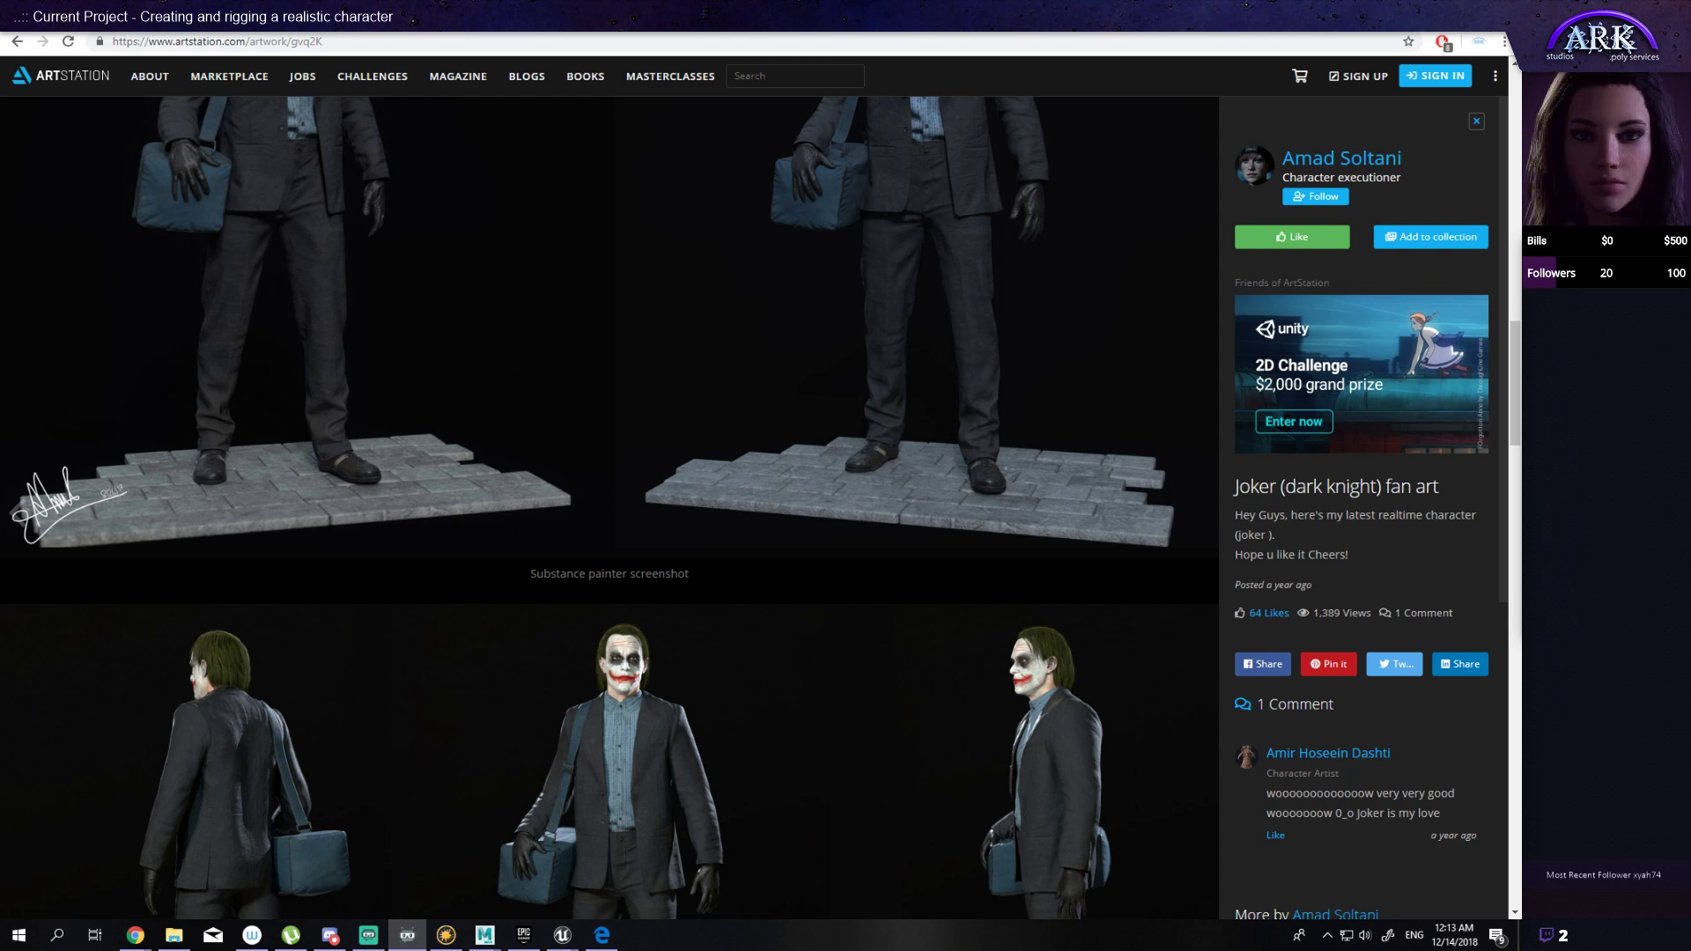
{"action": "scroll", "coordinate": [477, 375], "scroll_direction": "down", "scroll_amount": 10}
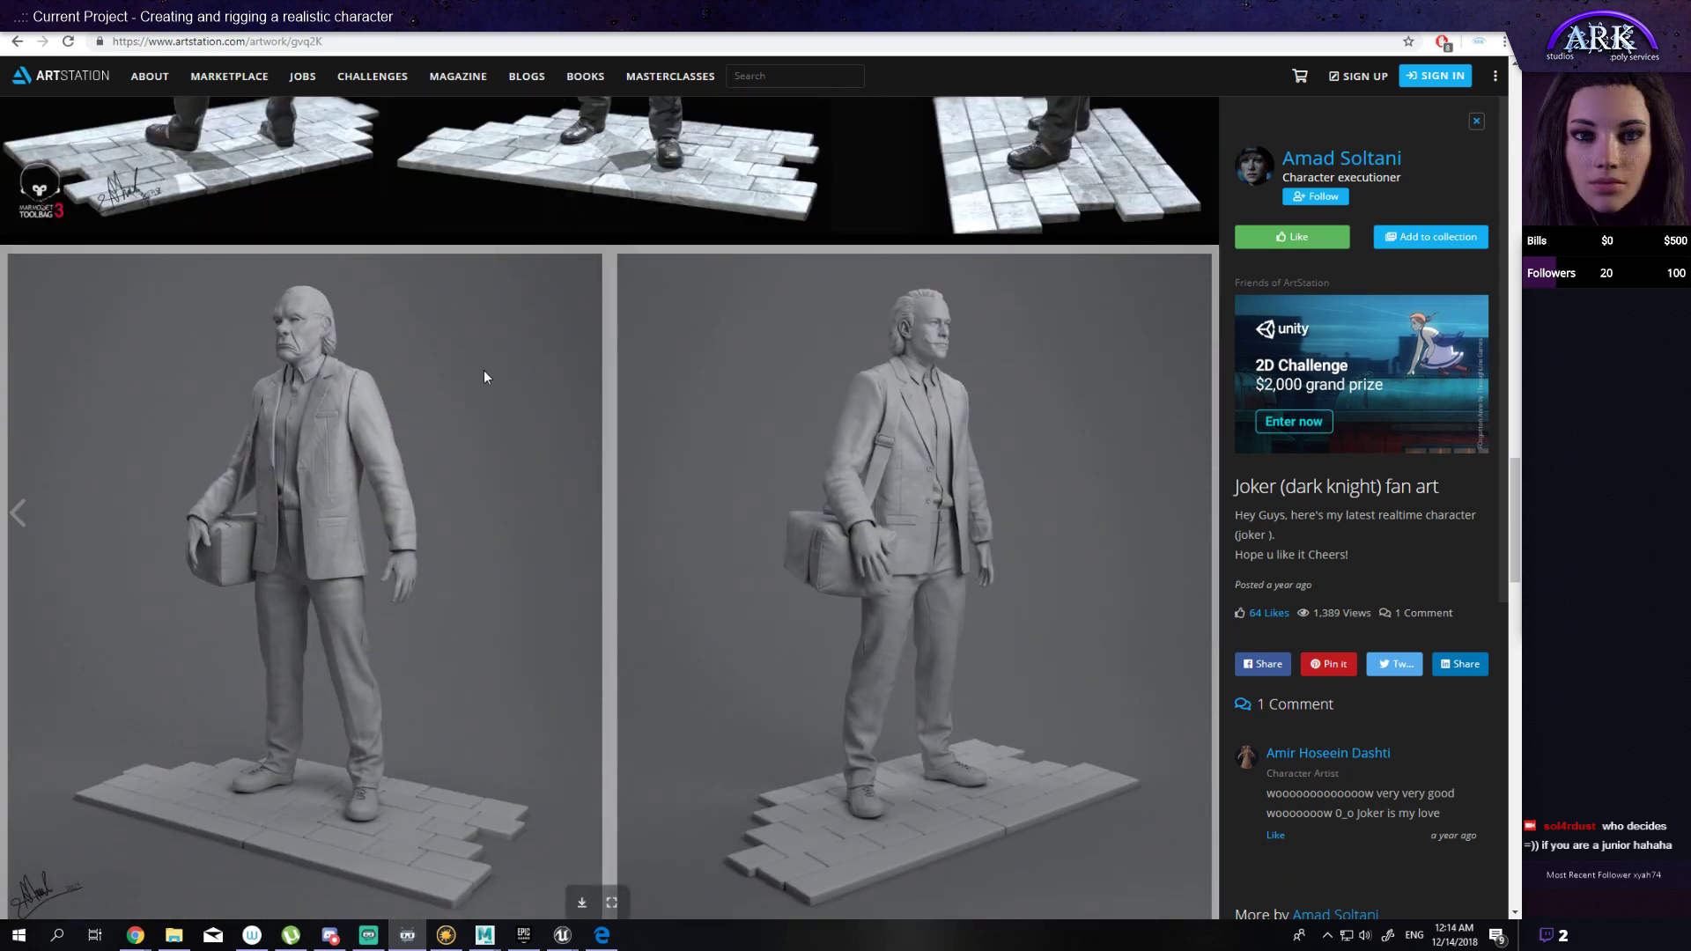
Step: Examine the Joker project's grey full-body sculpts and its front and back wireframe views
{"action": "scroll", "coordinate": [484, 374], "scroll_direction": "down", "scroll_amount": 3}
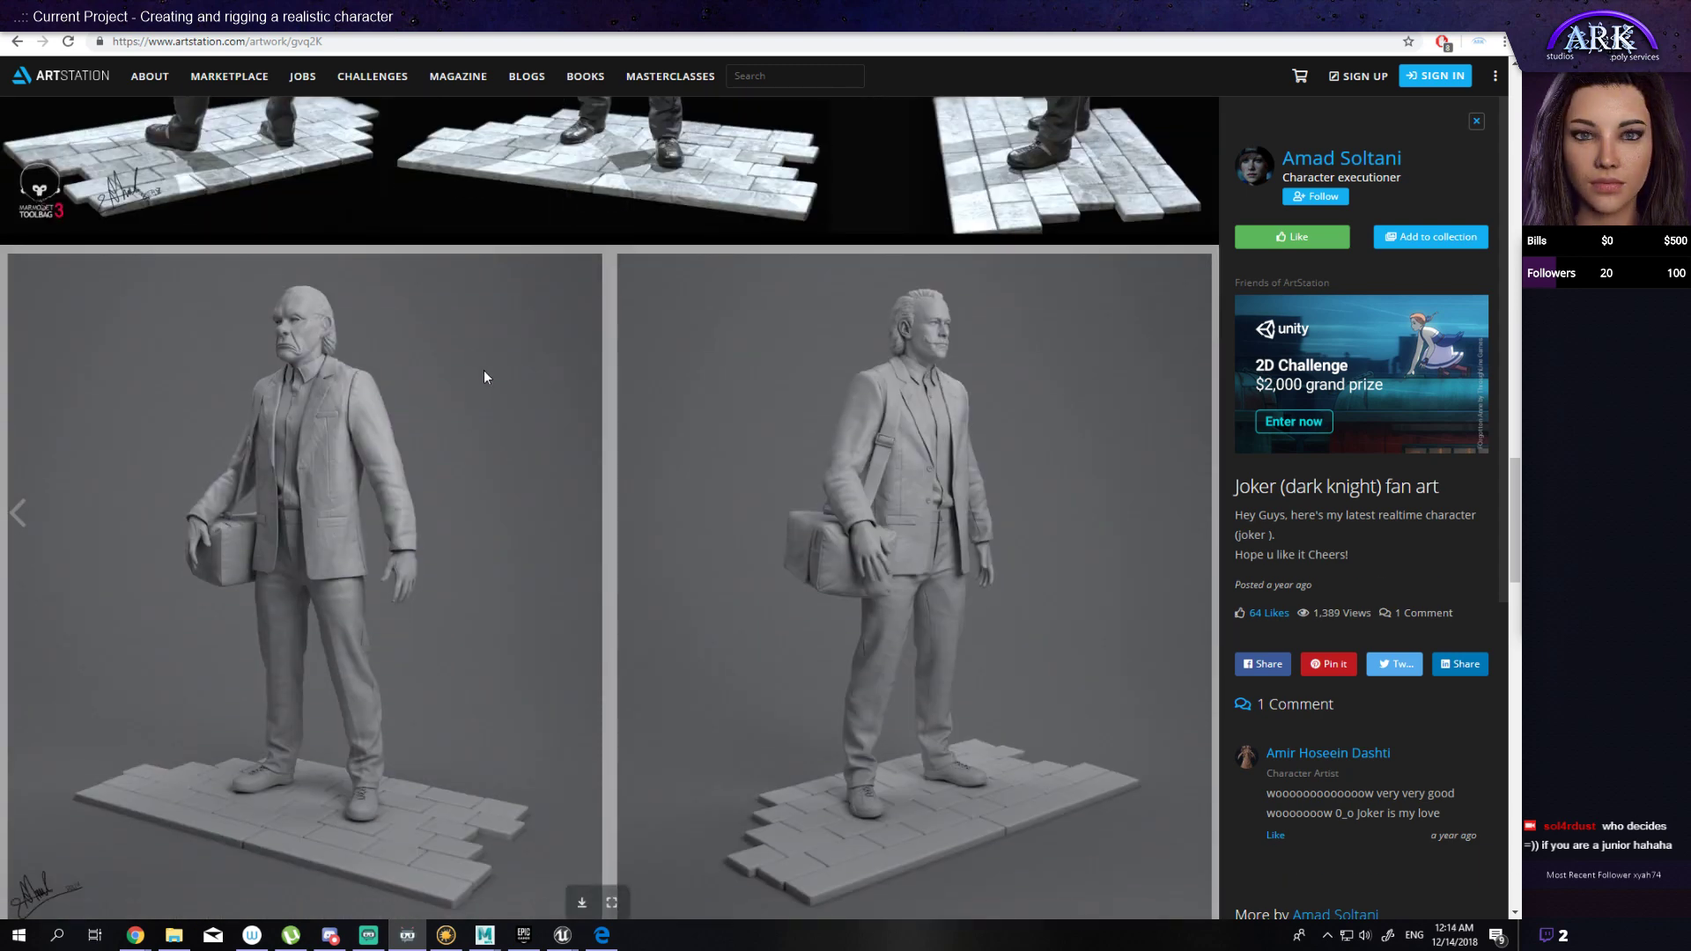
{"action": "scroll", "coordinate": [484, 374], "scroll_direction": "up", "scroll_amount": 2}
{"action": "scroll", "coordinate": [483, 374], "scroll_direction": "down", "scroll_amount": 4}
{"action": "scroll", "coordinate": [483, 377], "scroll_direction": "down", "scroll_amount": 12}
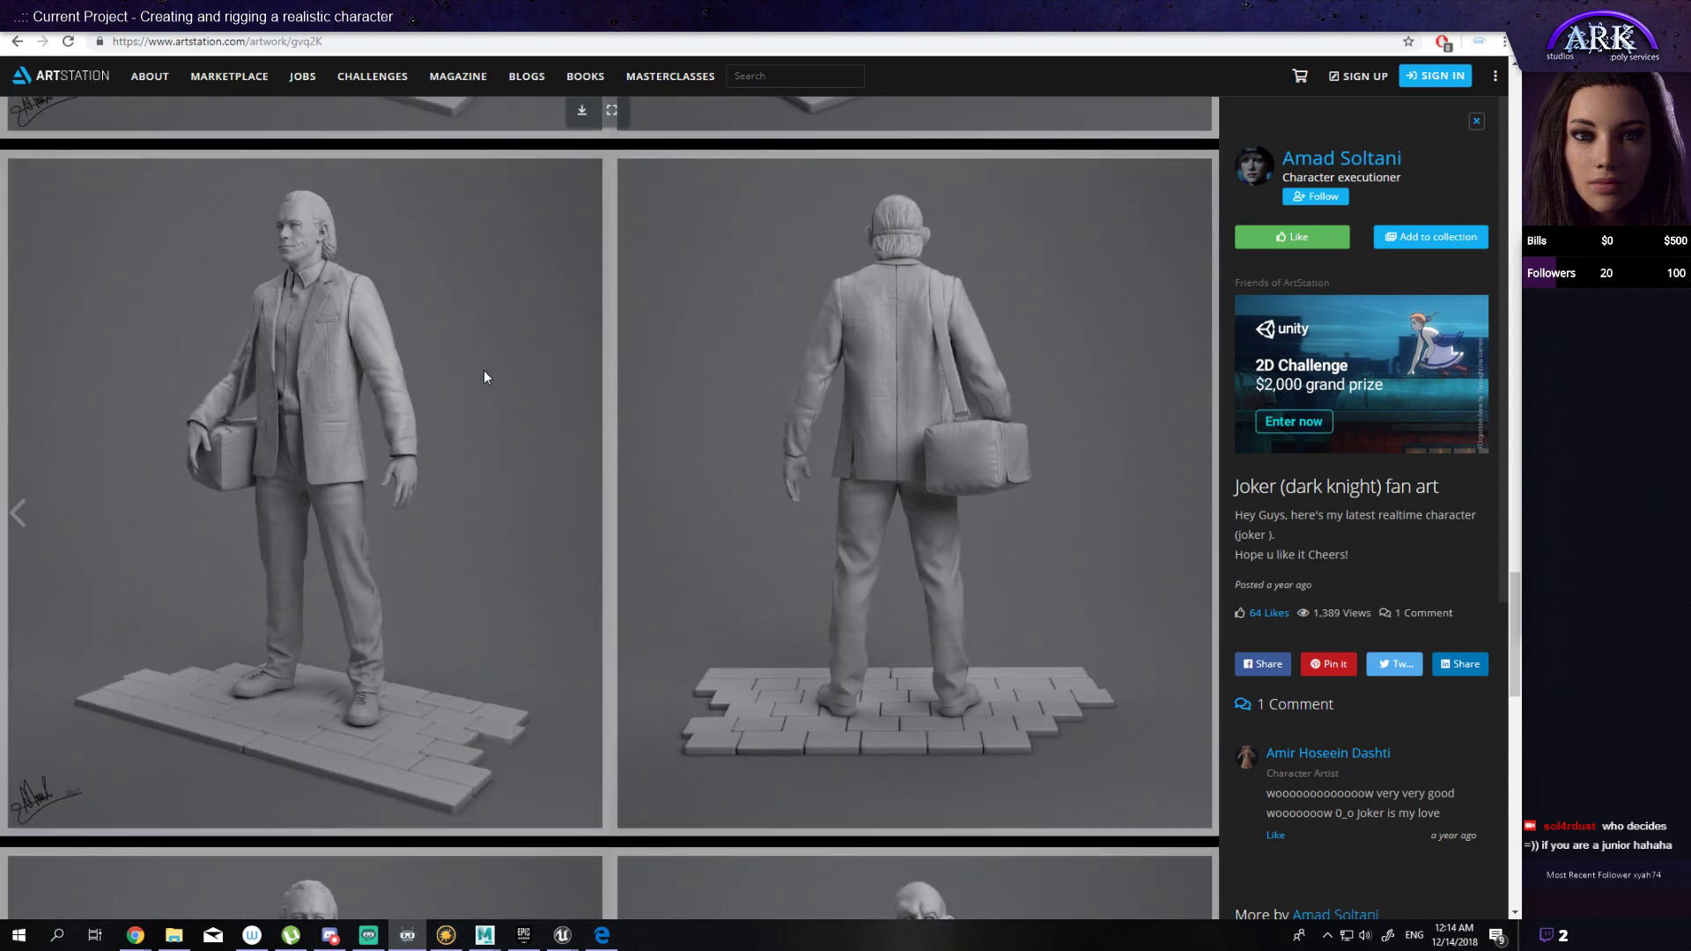
{"action": "scroll", "coordinate": [508, 377], "scroll_direction": "down", "scroll_amount": 9}
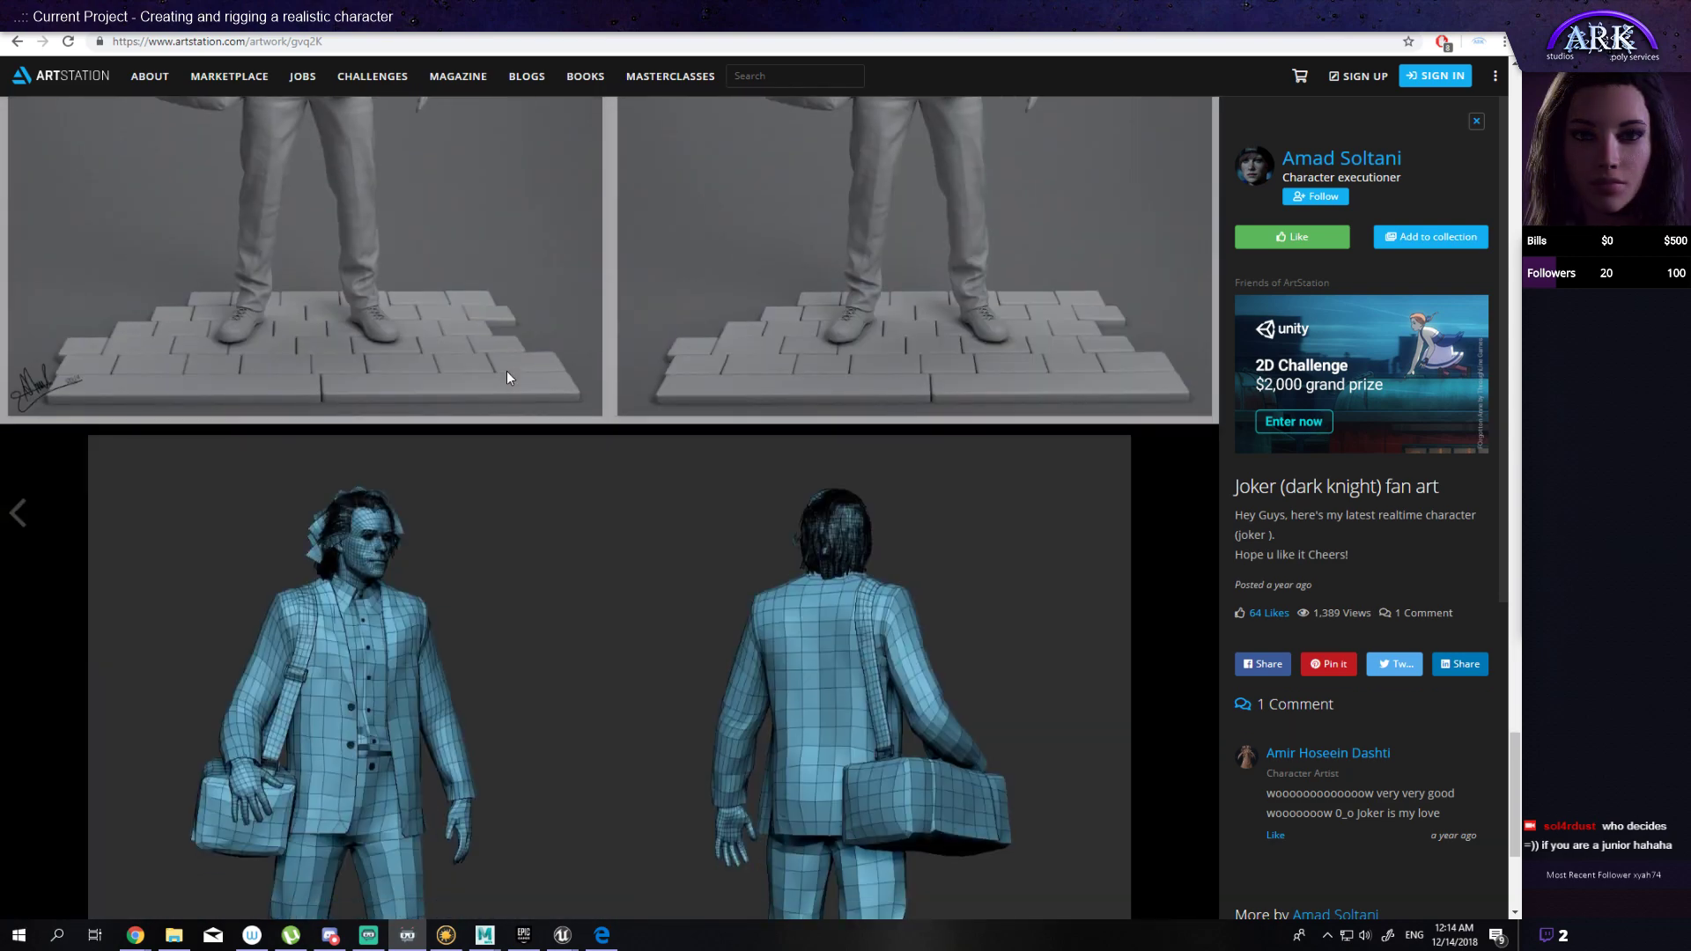
{"action": "scroll", "coordinate": [507, 372], "scroll_direction": "down", "scroll_amount": 1}
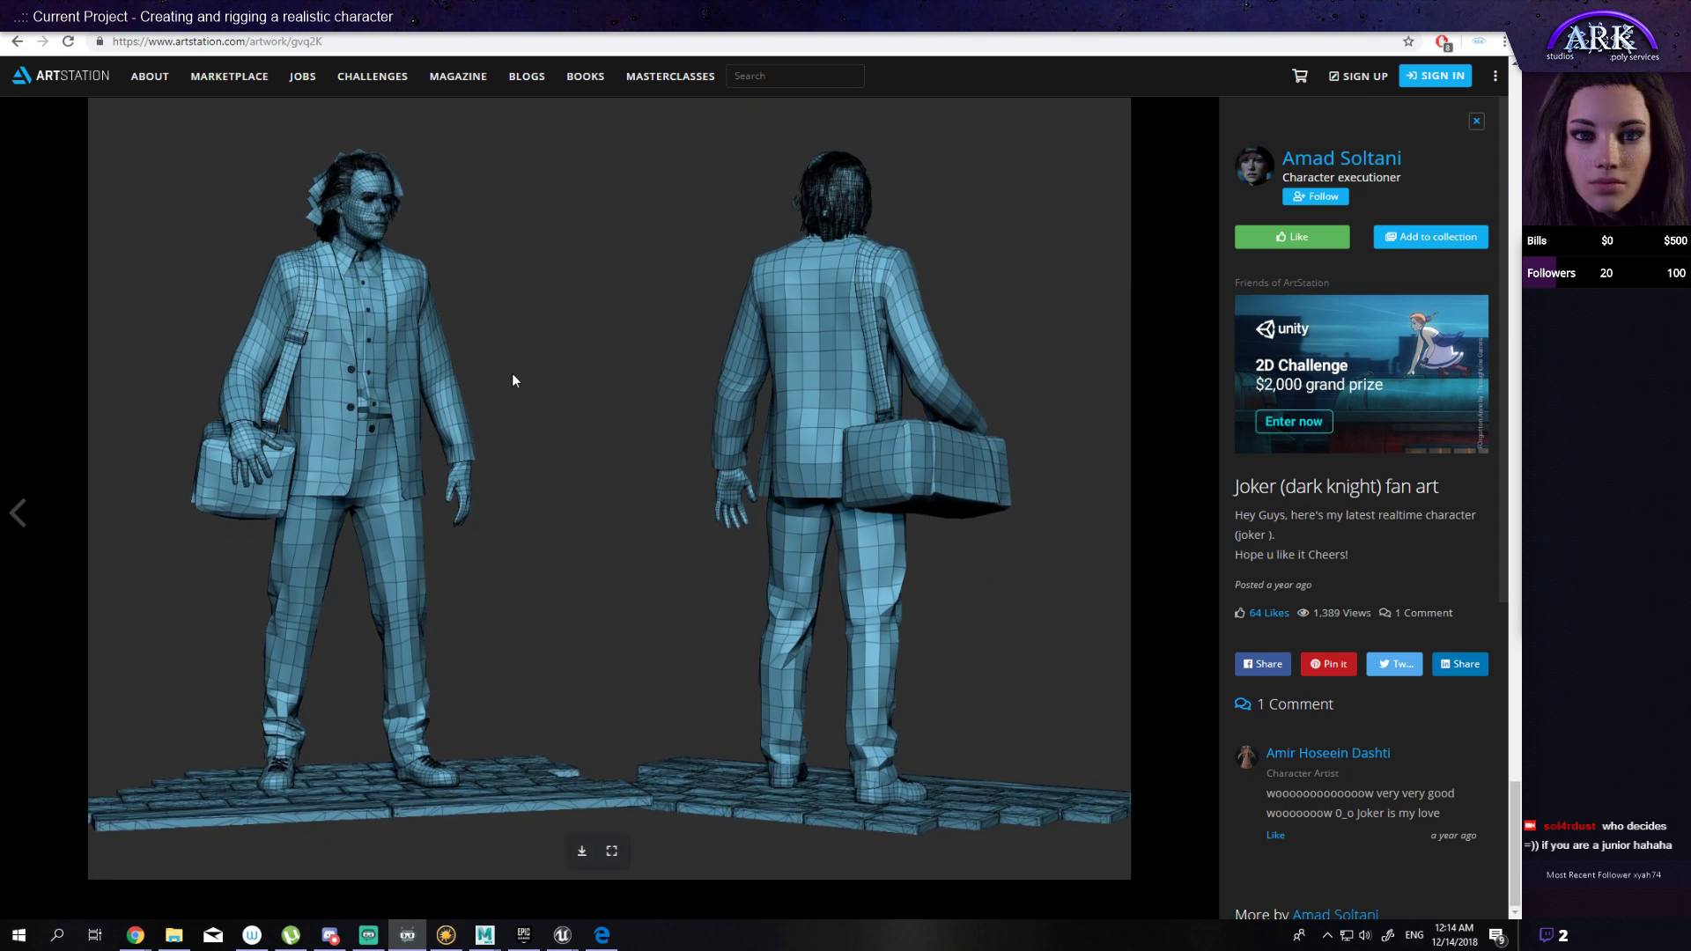
{"action": "scroll", "coordinate": [513, 379], "scroll_direction": "up", "scroll_amount": 1}
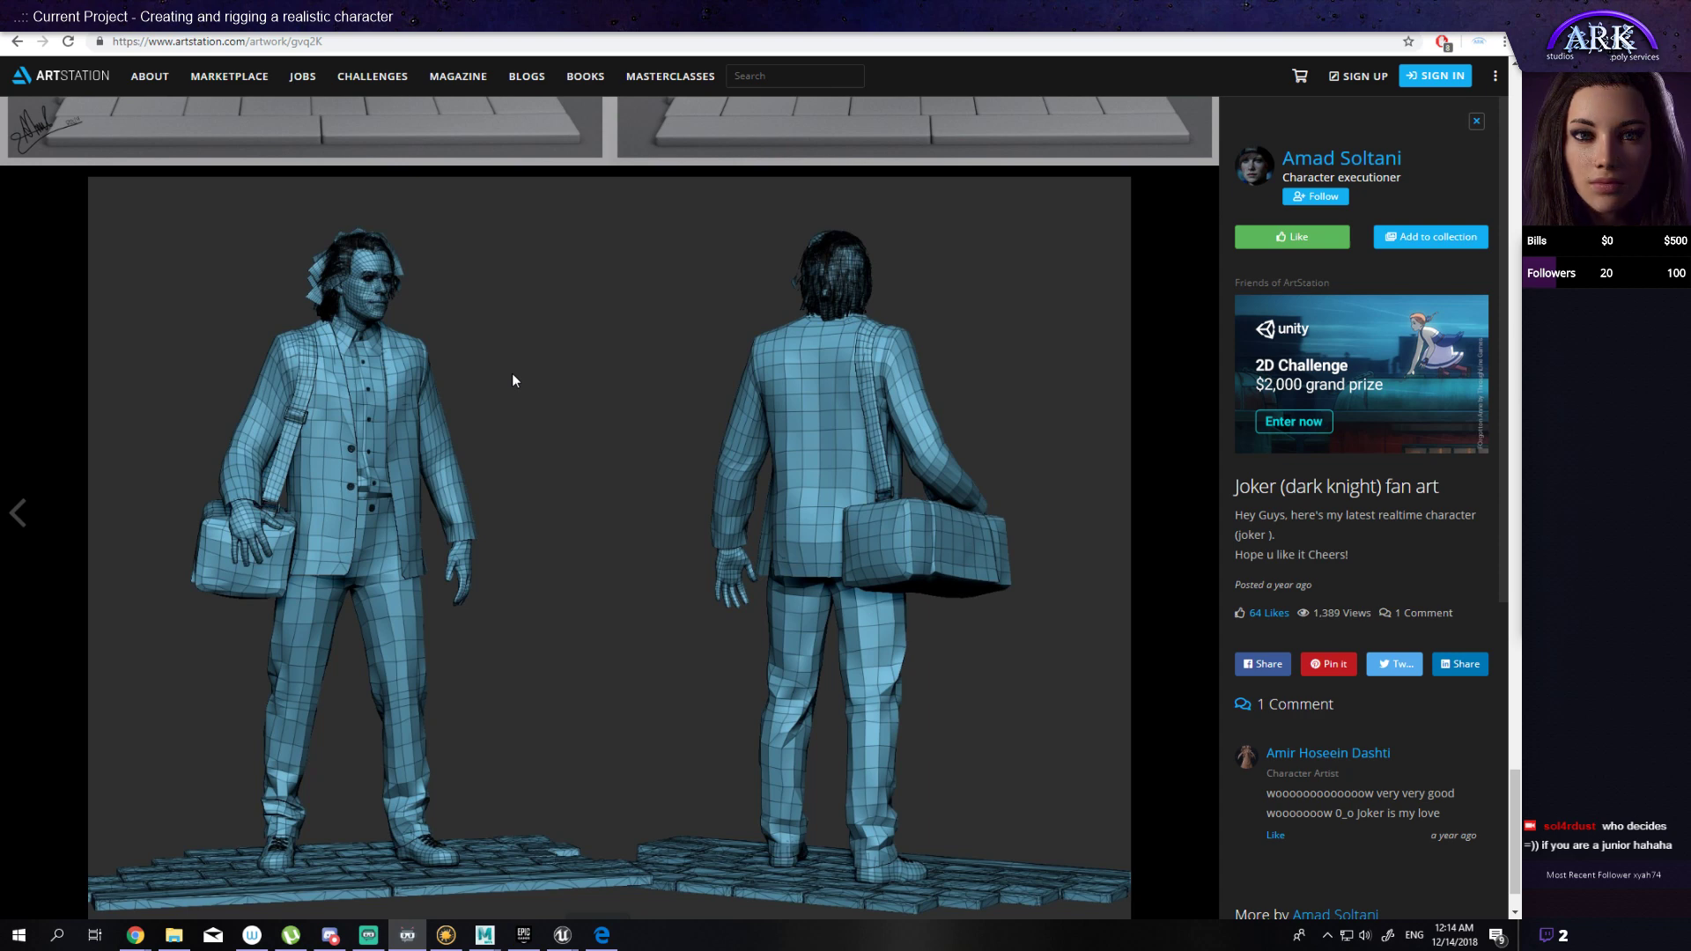
Step: Review the Joker images in reverse order, from the blue wireframes through the grey sculpts back to the opening close-up renders
{"action": "scroll", "coordinate": [513, 380], "scroll_direction": "up", "scroll_amount": 8}
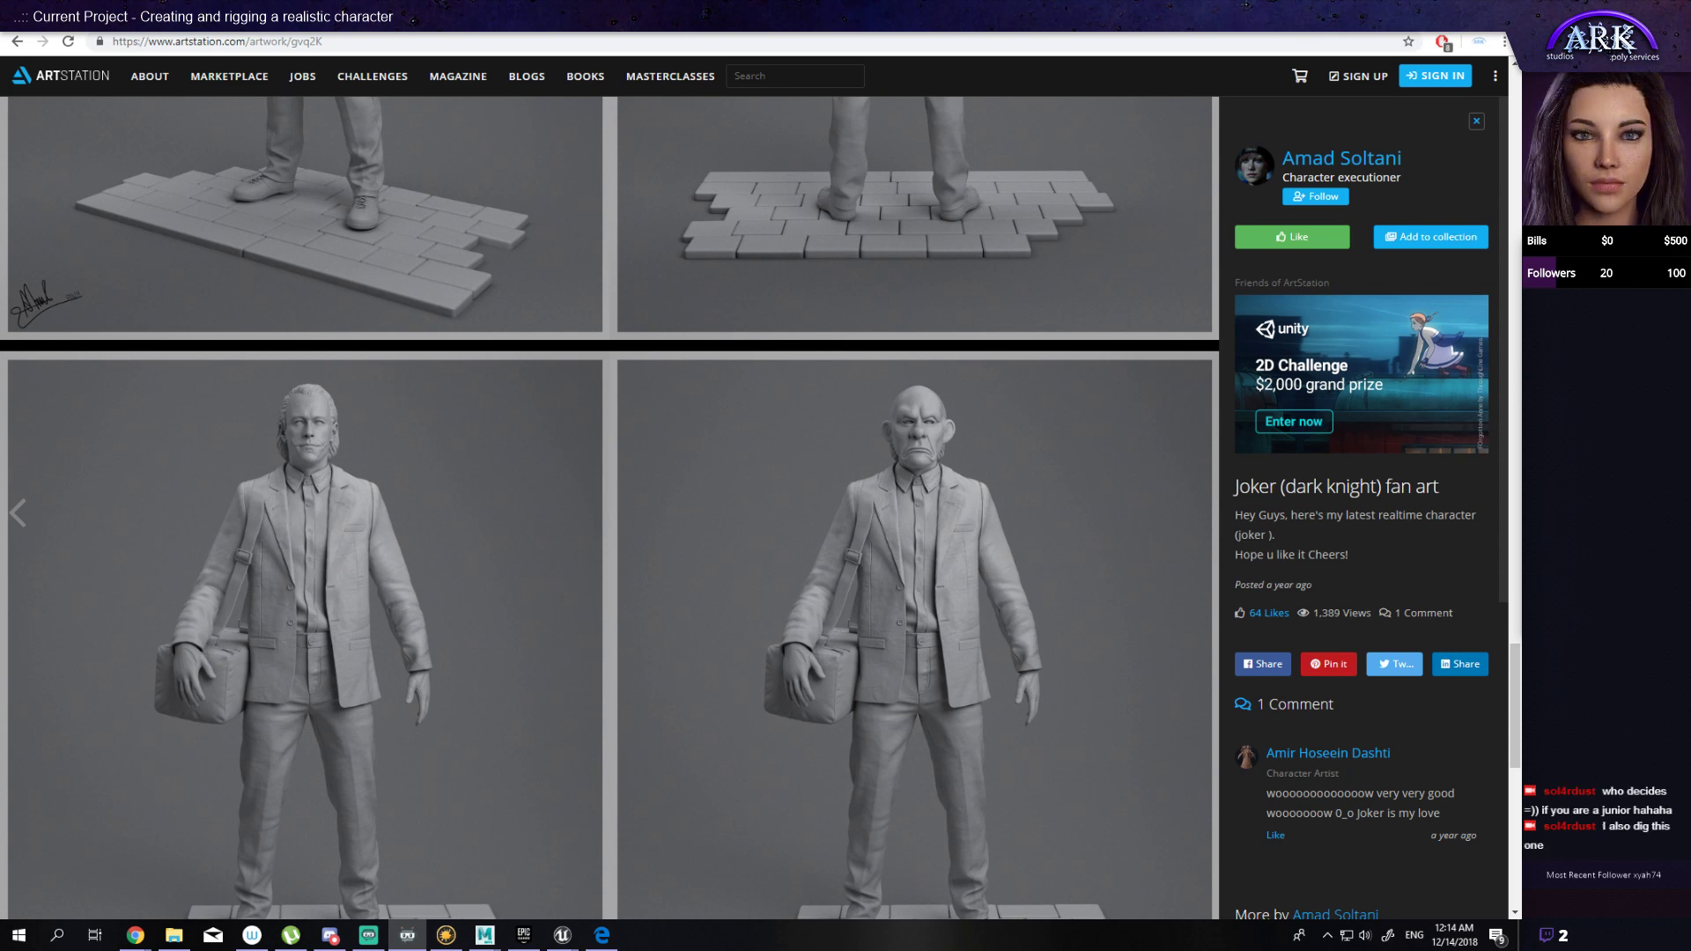
{"action": "scroll", "coordinate": [886, 453], "scroll_direction": "up", "scroll_amount": 12}
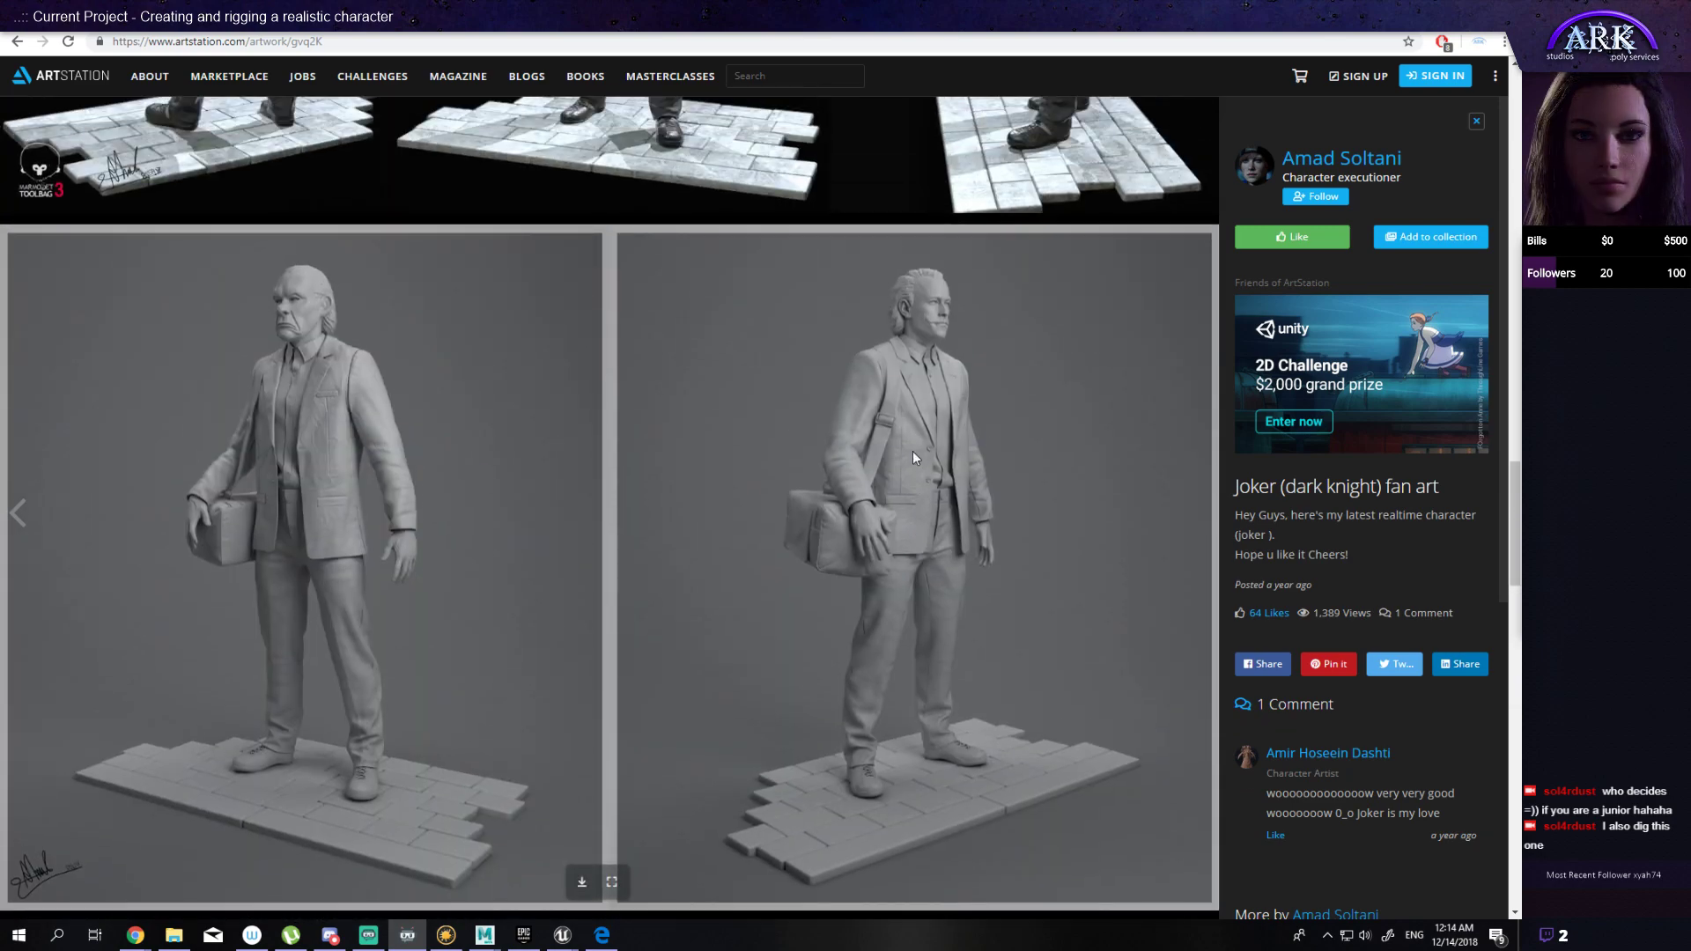
{"action": "scroll", "coordinate": [913, 454], "scroll_direction": "up", "scroll_amount": 3}
{"action": "scroll", "coordinate": [916, 453], "scroll_direction": "up", "scroll_amount": 10}
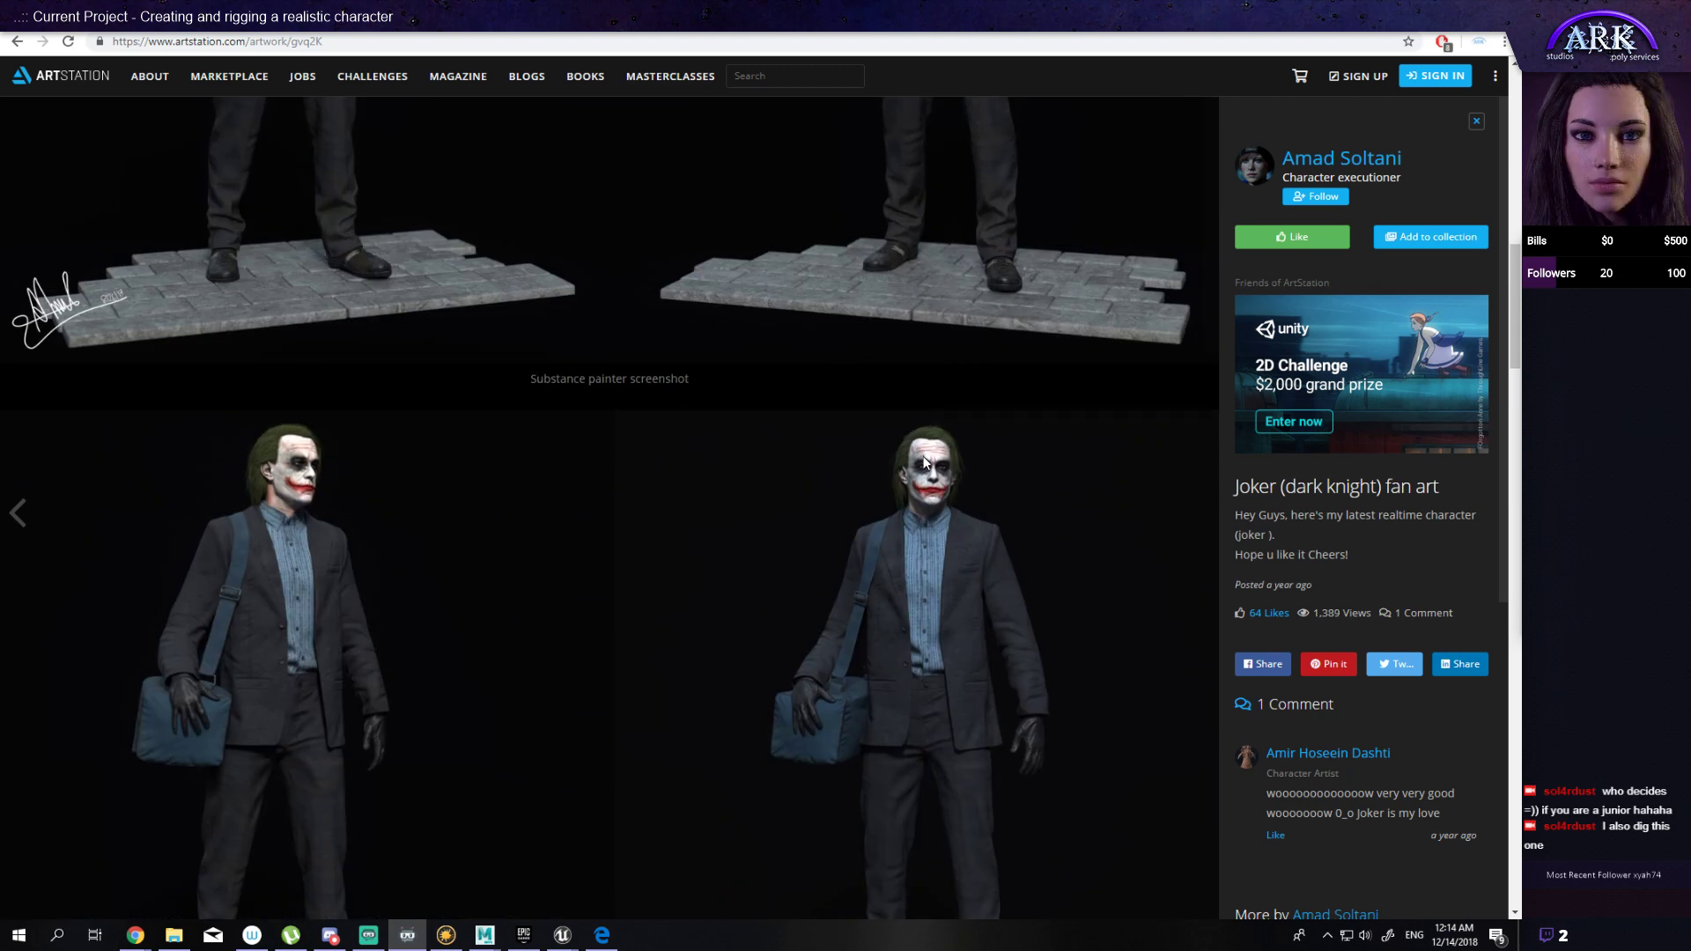
{"action": "scroll", "coordinate": [1050, 338], "scroll_direction": "up", "scroll_amount": 10}
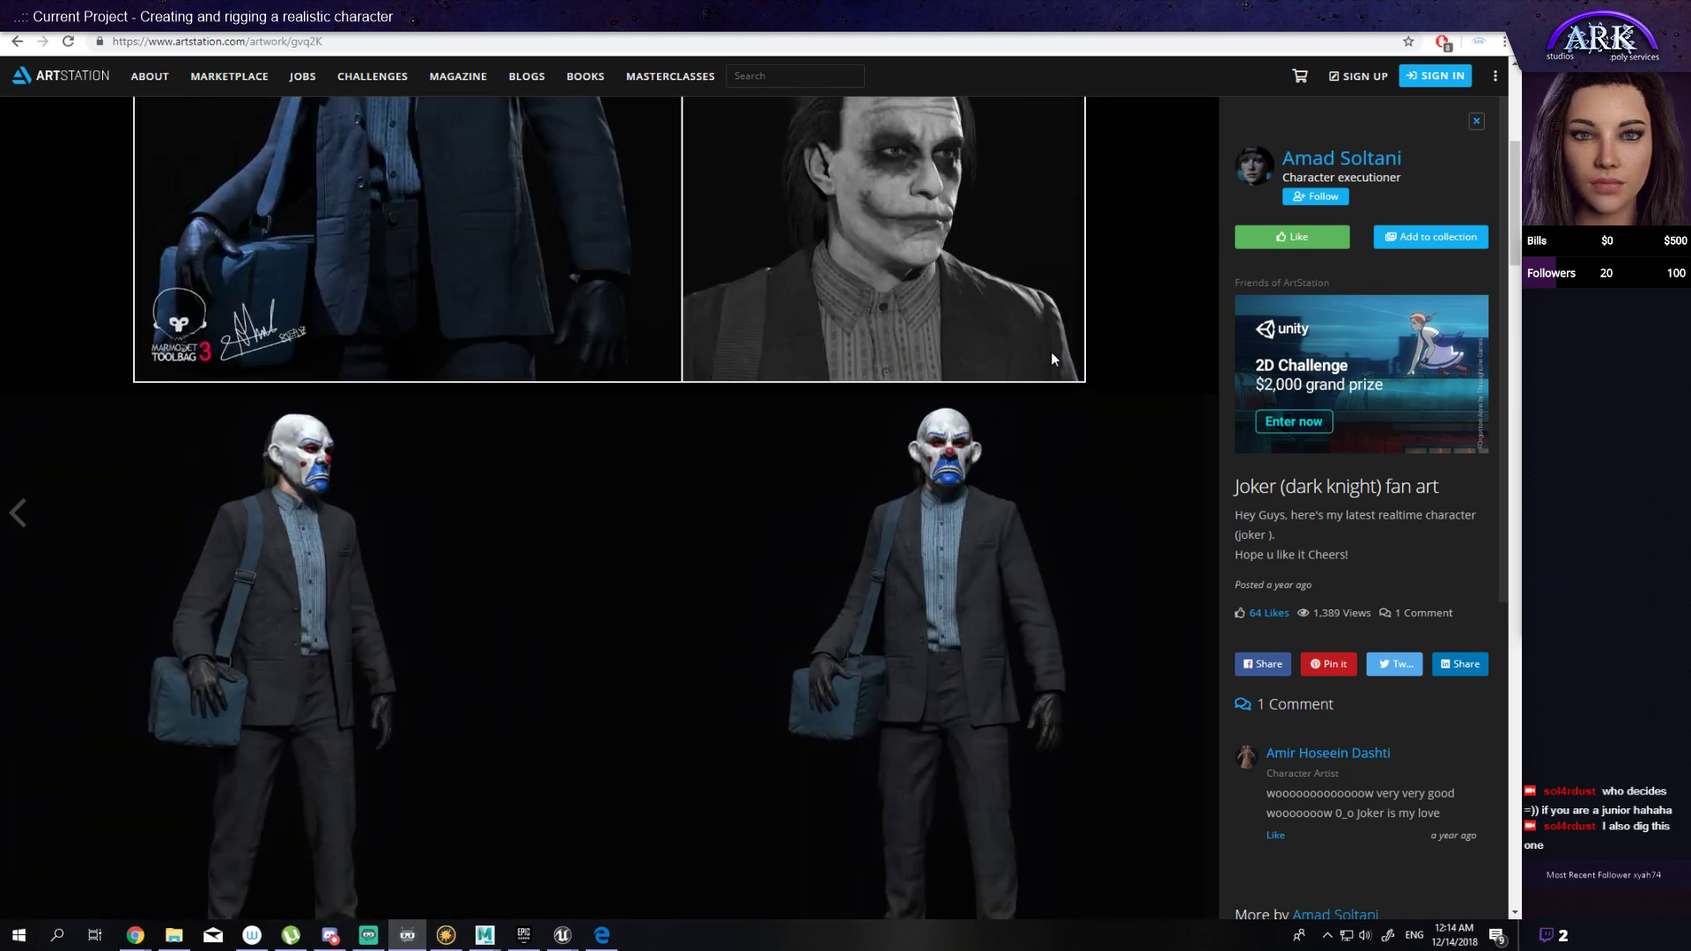
{"action": "scroll", "coordinate": [1052, 359], "scroll_direction": "up", "scroll_amount": 3}
{"action": "scroll", "coordinate": [1052, 359], "scroll_direction": "up", "scroll_amount": 3}
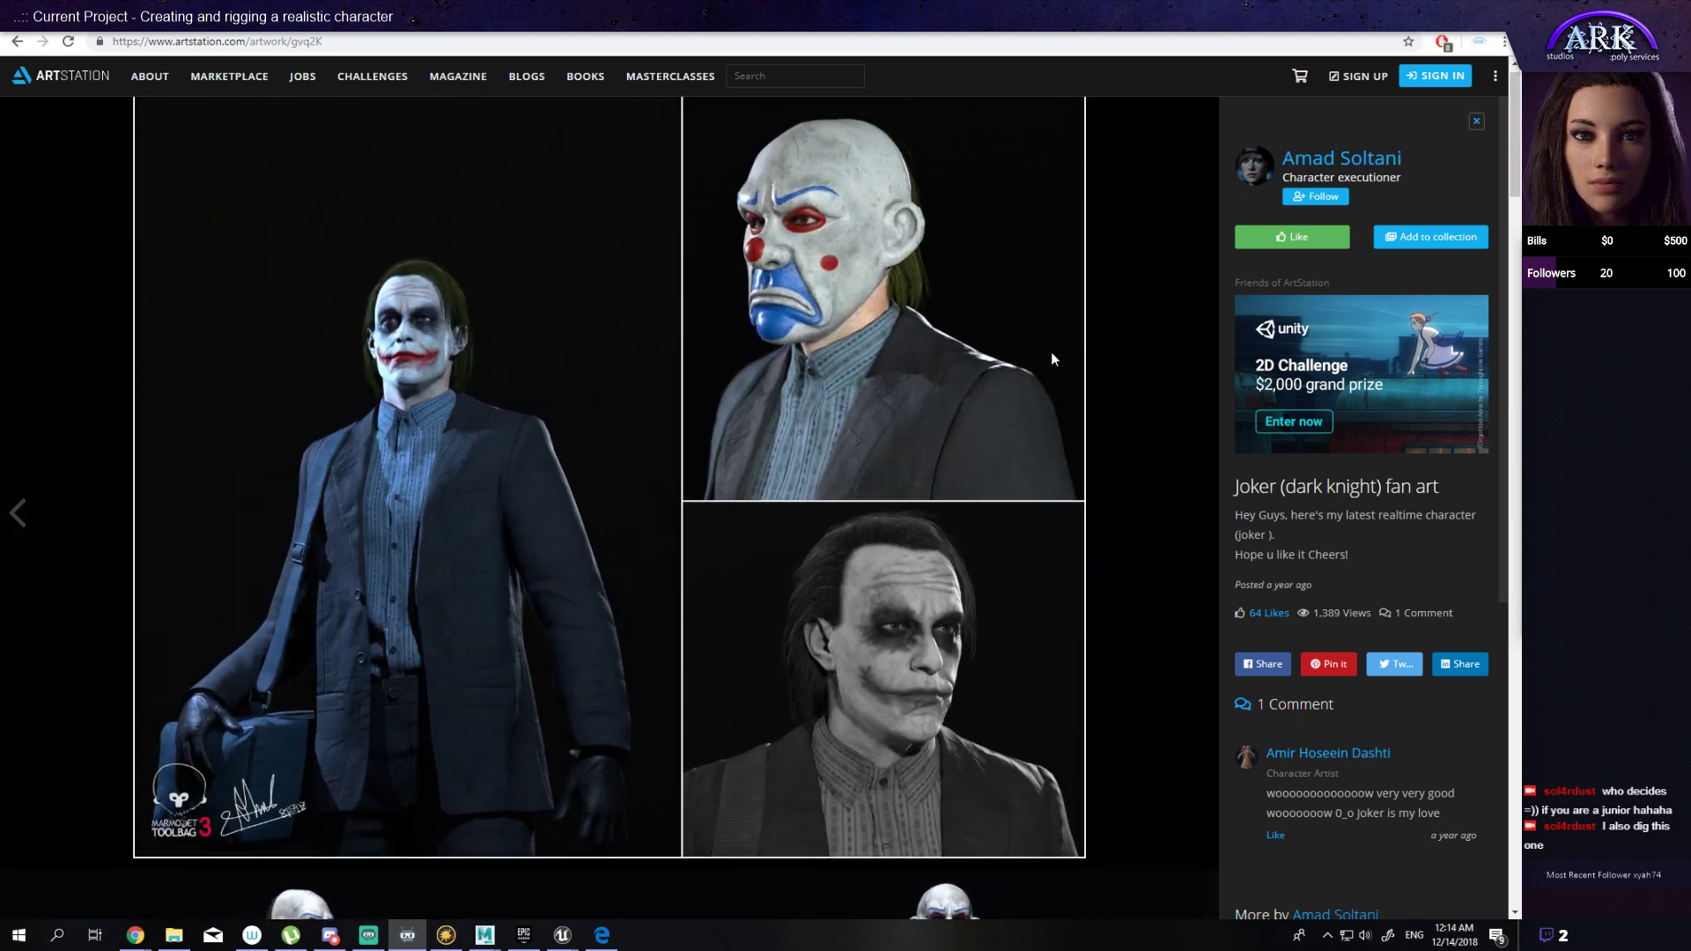
Step: Compare the Joker's grey full-body sculpts from the front, side and back, with and without the clown mask
{"action": "scroll", "coordinate": [1051, 359], "scroll_direction": "down", "scroll_amount": 18}
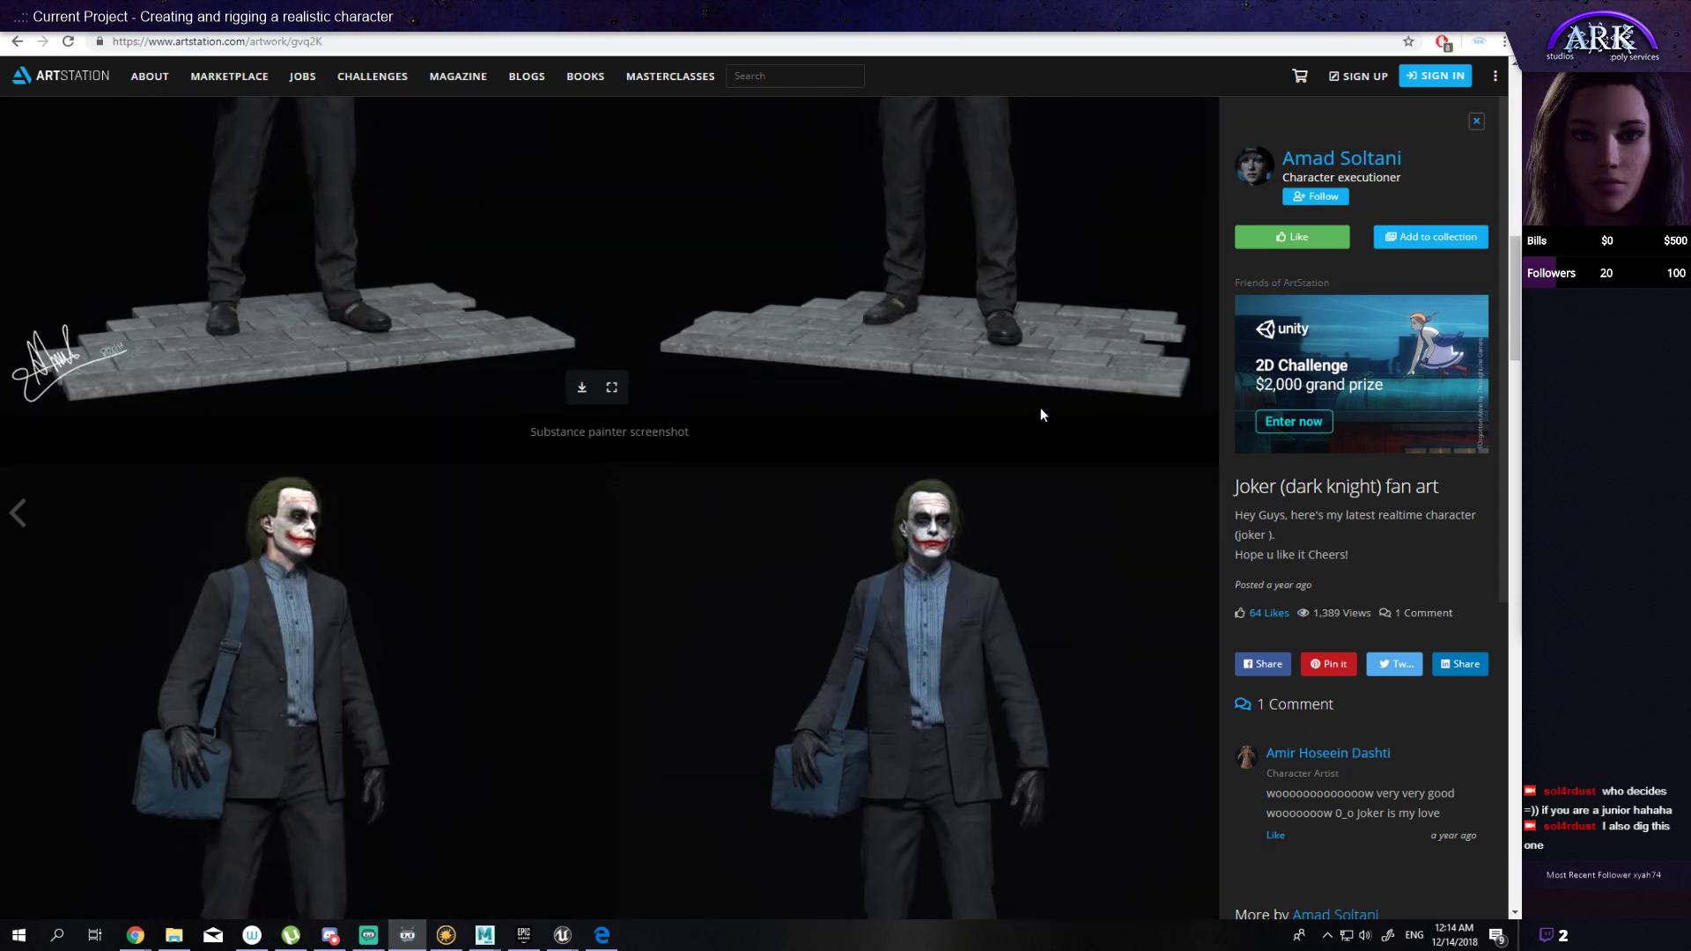
{"action": "scroll", "coordinate": [1037, 421], "scroll_direction": "down", "scroll_amount": 4}
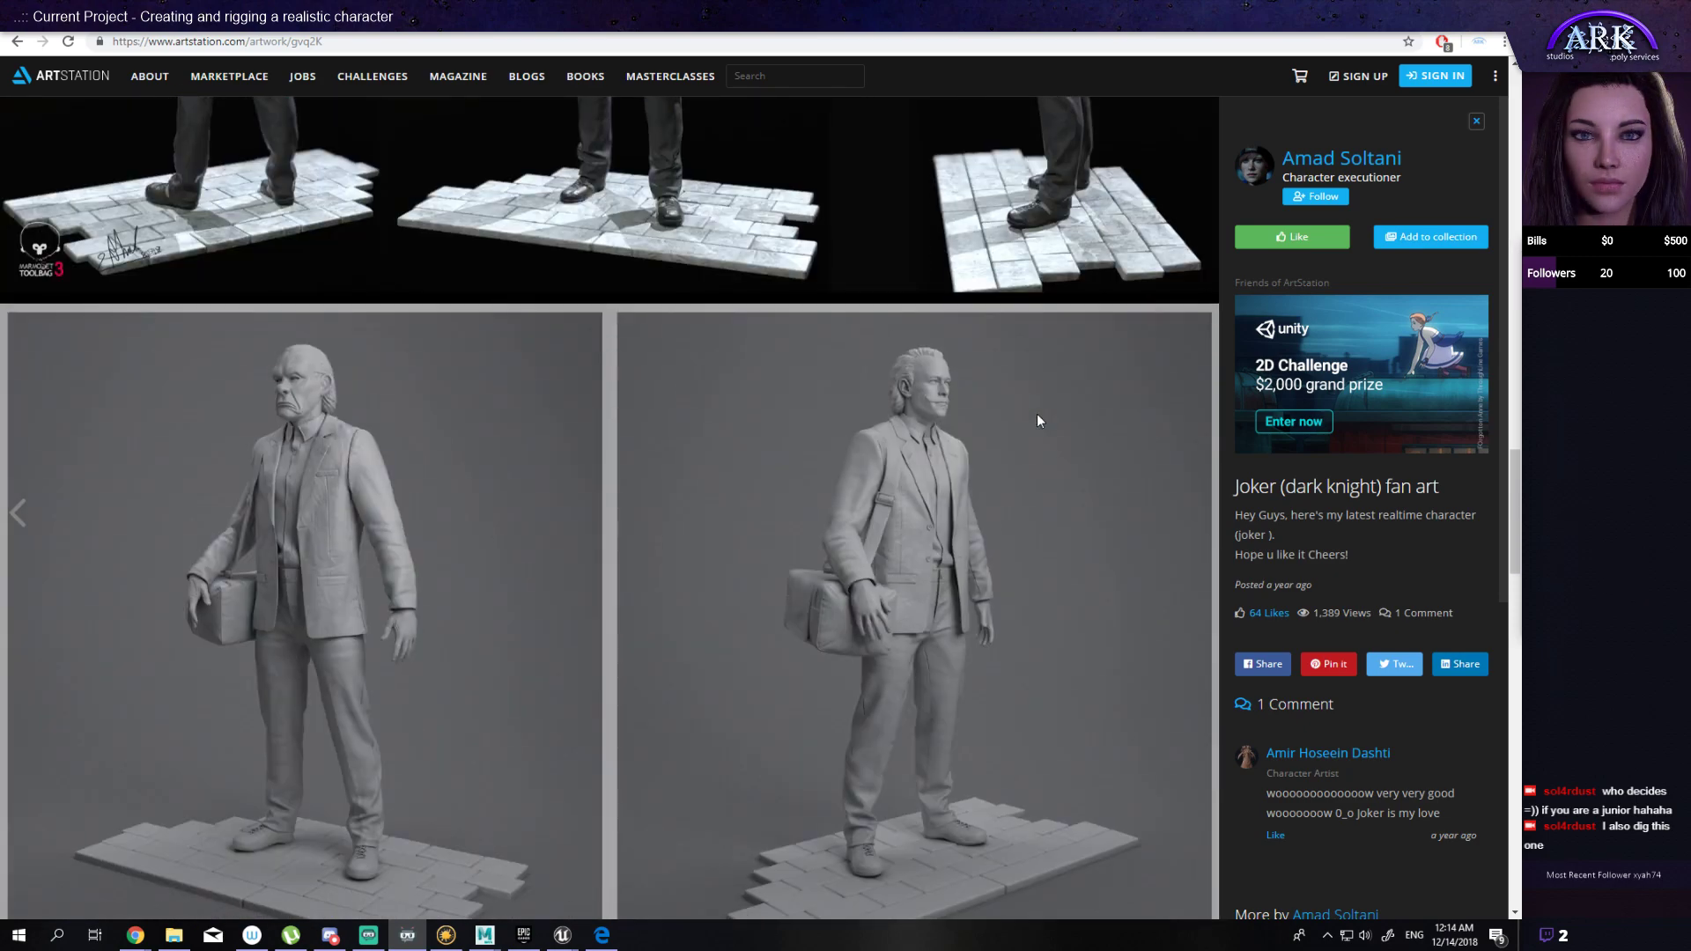
{"action": "scroll", "coordinate": [1038, 421], "scroll_direction": "down", "scroll_amount": 9}
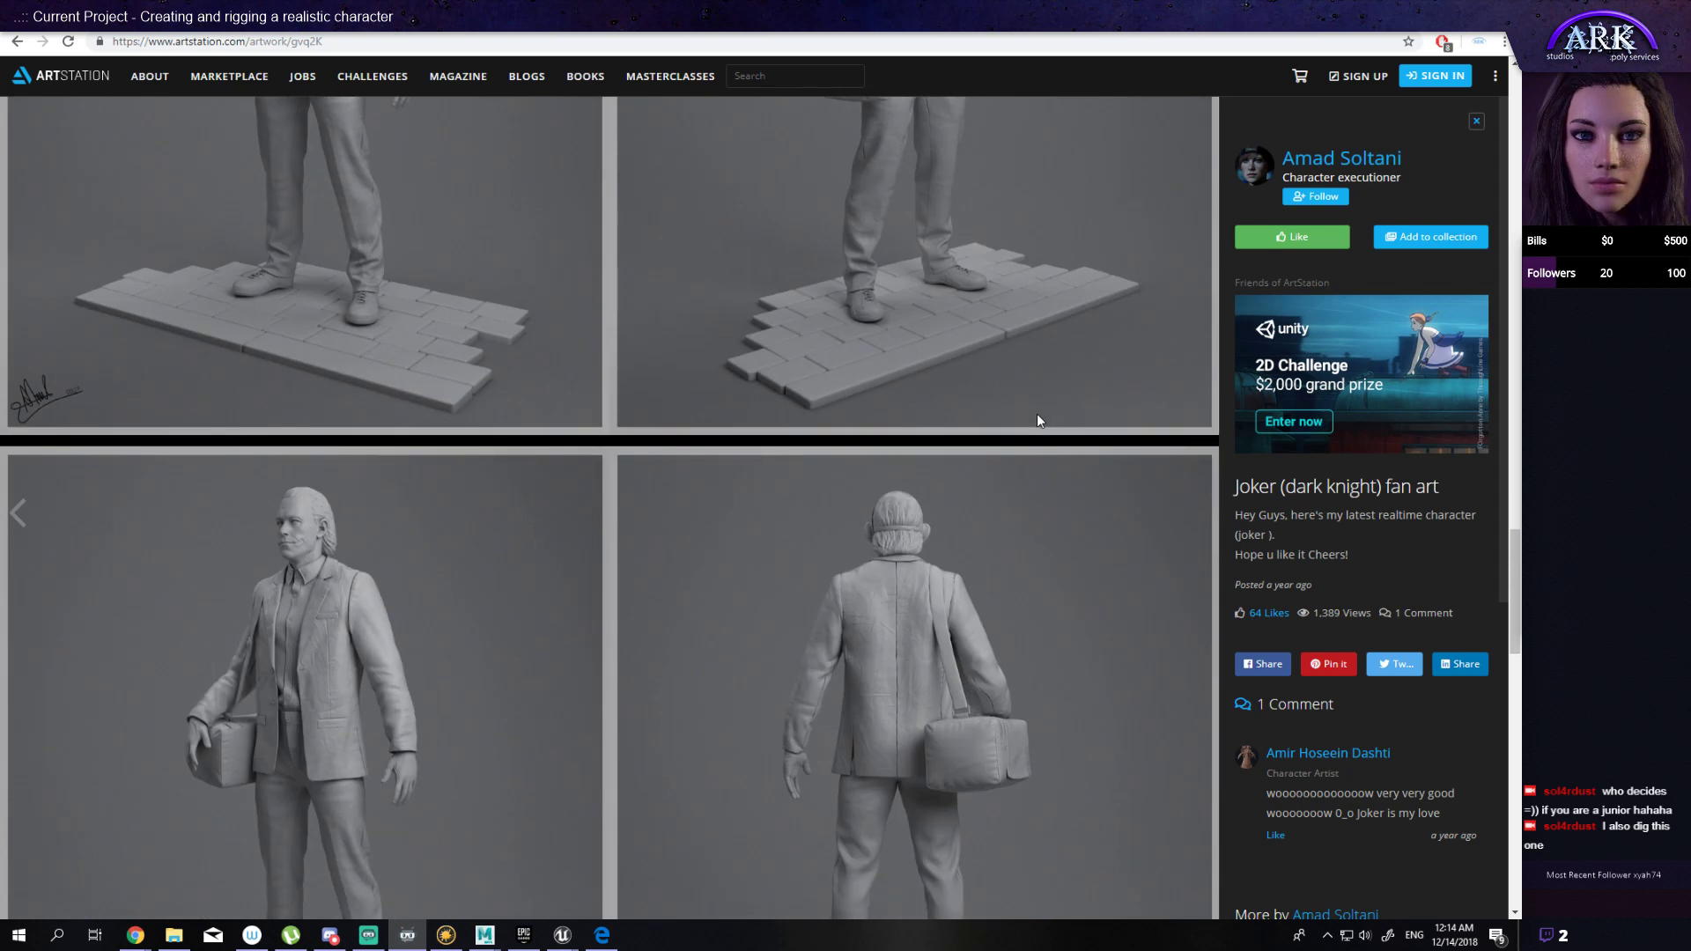
{"action": "scroll", "coordinate": [1037, 421], "scroll_direction": "down", "scroll_amount": 5}
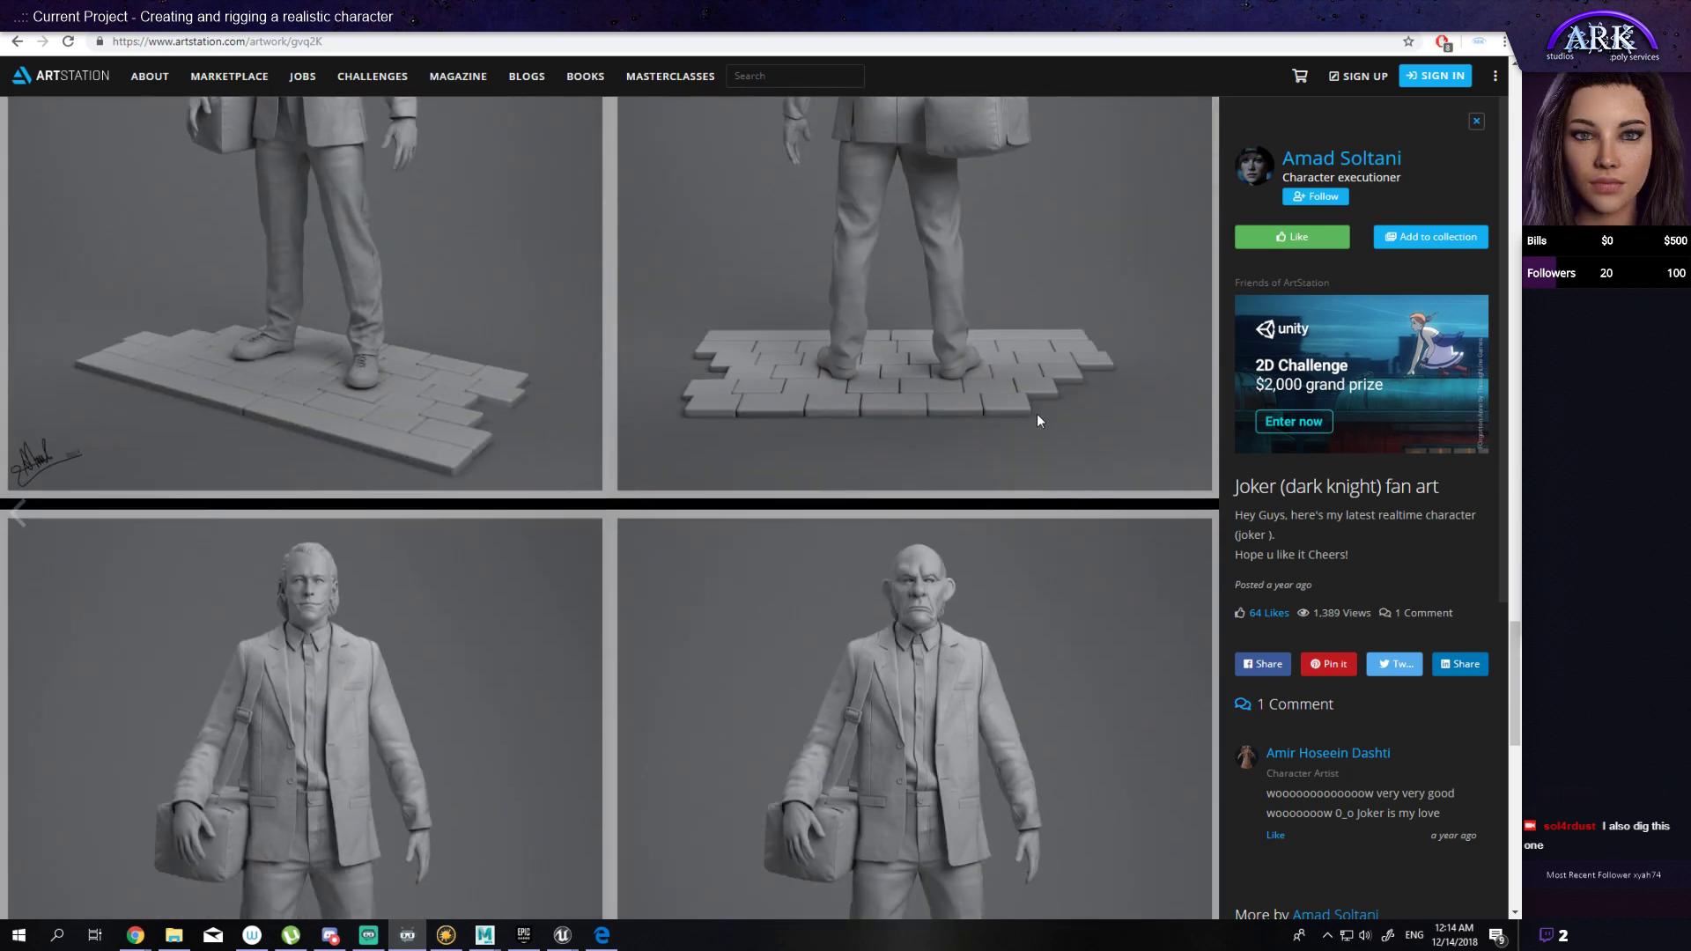
{"action": "scroll", "coordinate": [1038, 420], "scroll_direction": "down", "scroll_amount": 3}
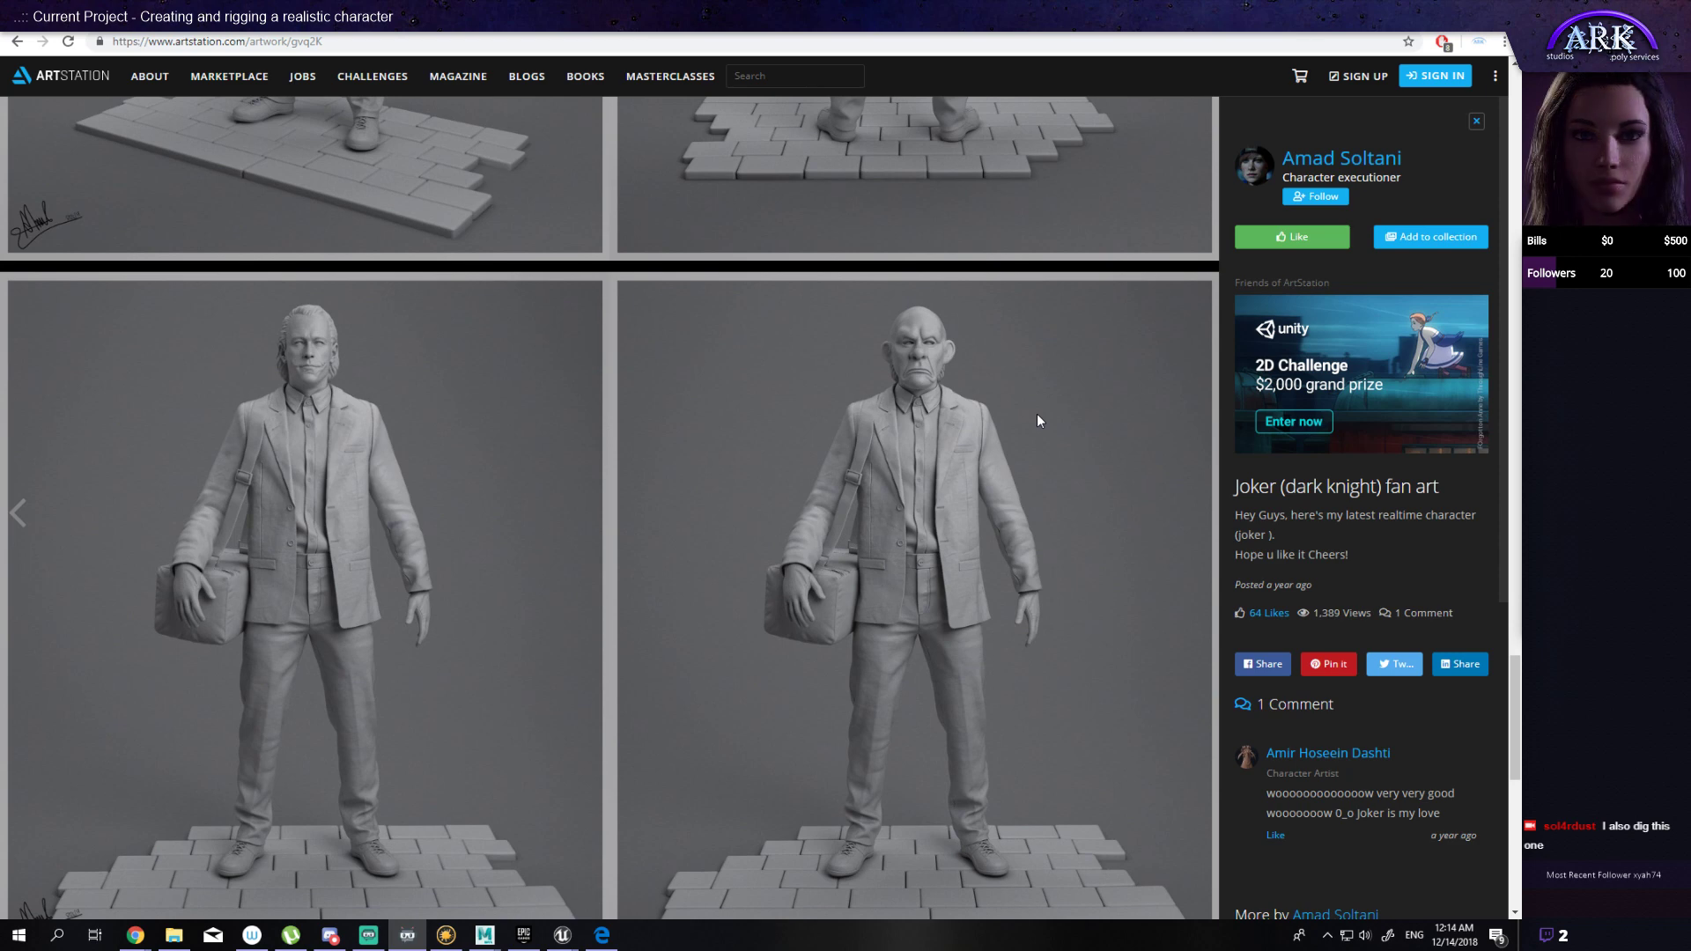
{"action": "scroll", "coordinate": [1037, 421], "scroll_direction": "down", "scroll_amount": 5}
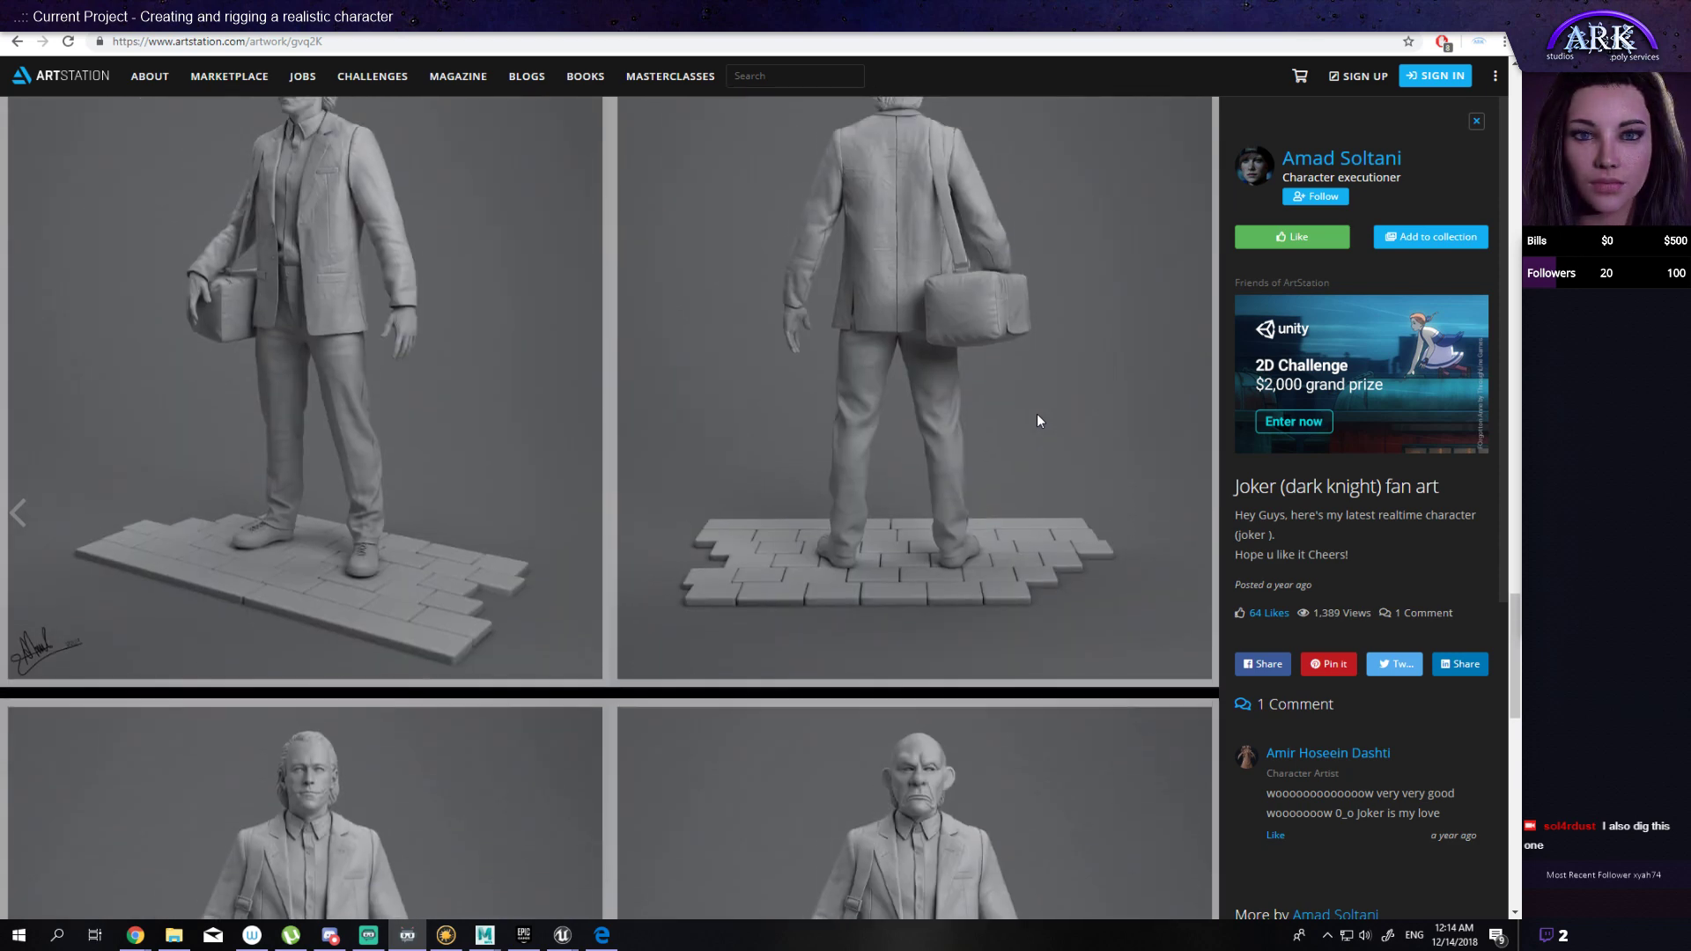
{"action": "scroll", "coordinate": [1037, 421], "scroll_direction": "up", "scroll_amount": 3}
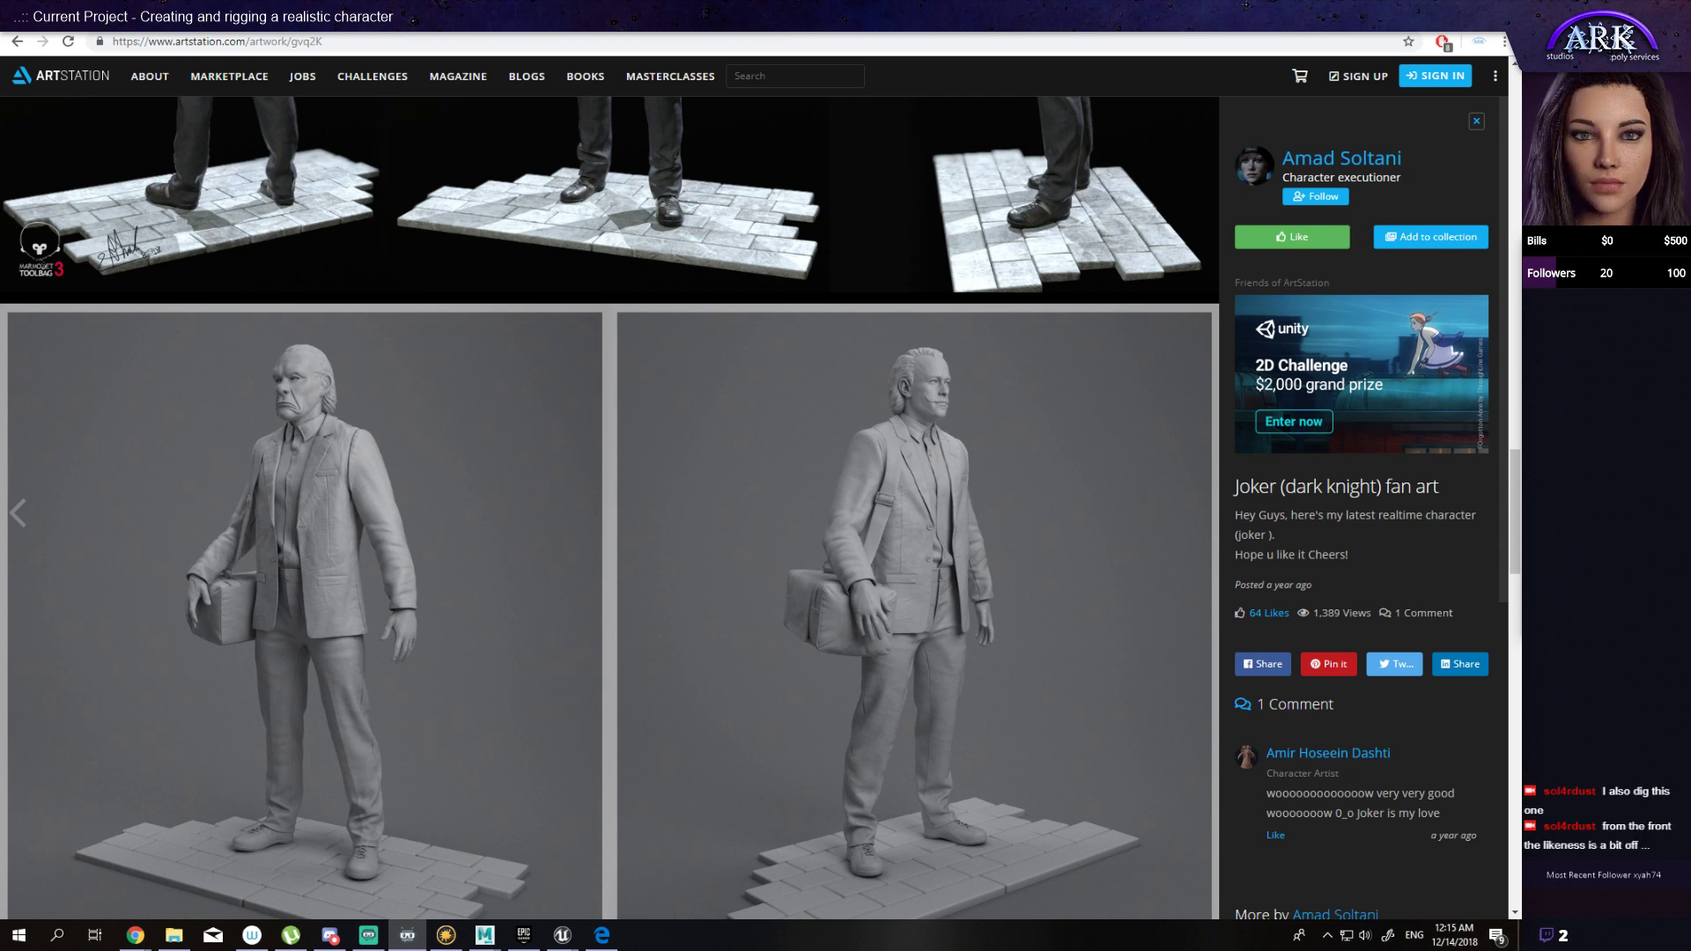
{"action": "scroll", "coordinate": [1088, 595], "scroll_direction": "down", "scroll_amount": 5}
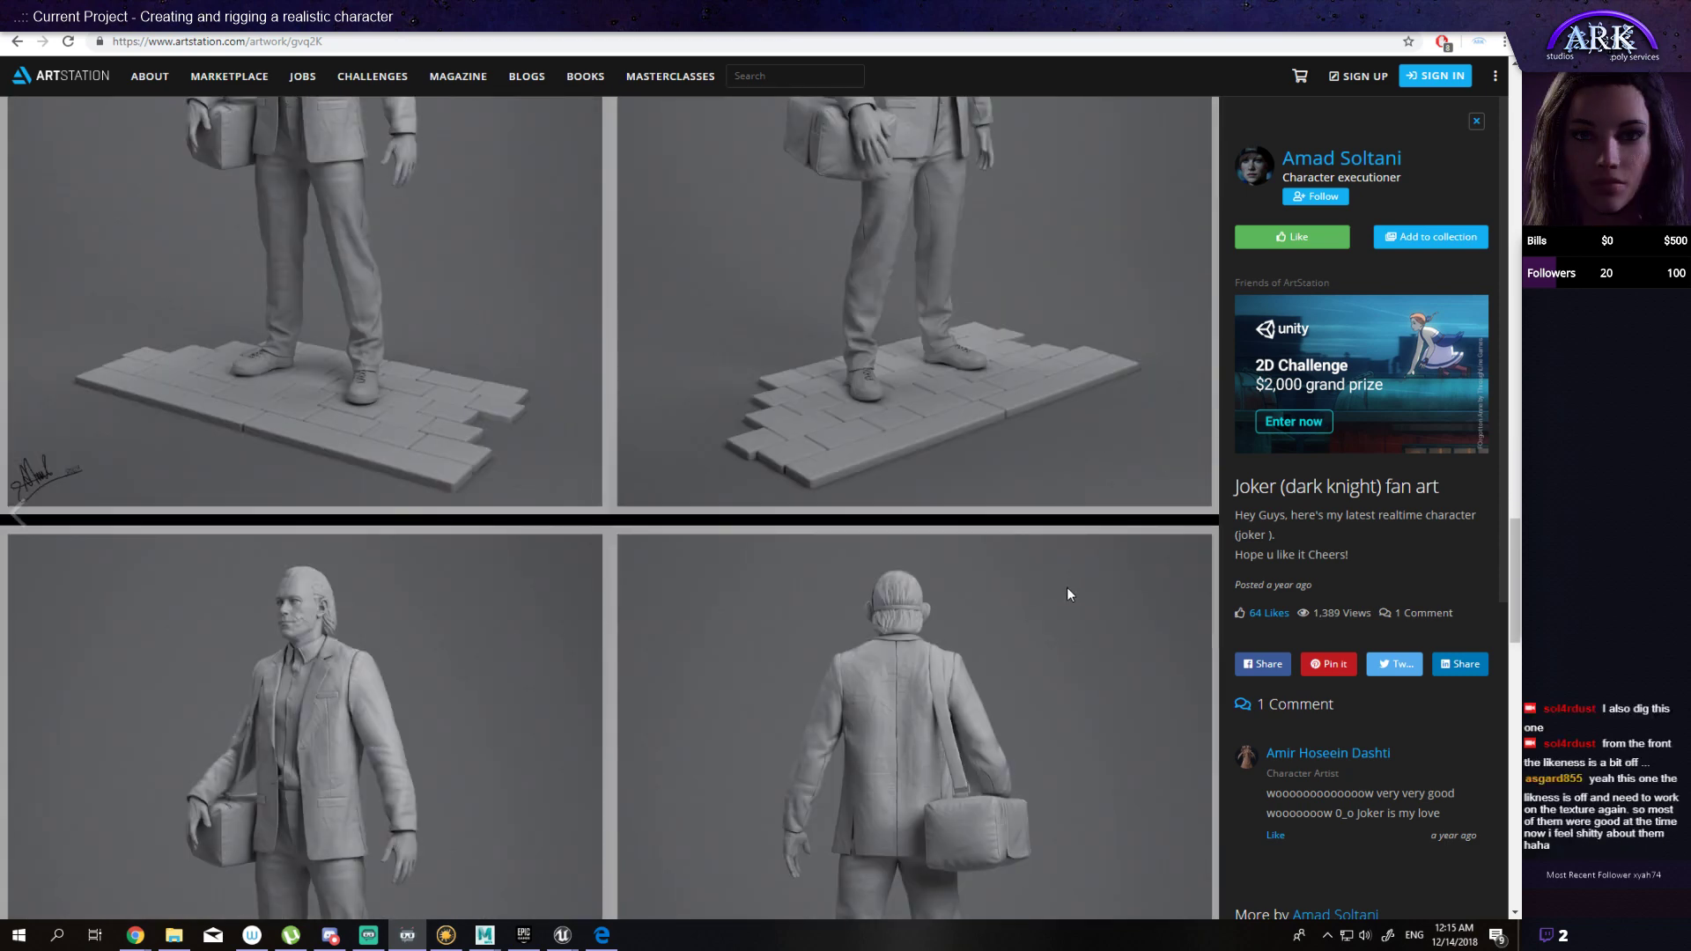
{"action": "scroll", "coordinate": [1067, 590], "scroll_direction": "down", "scroll_amount": 1}
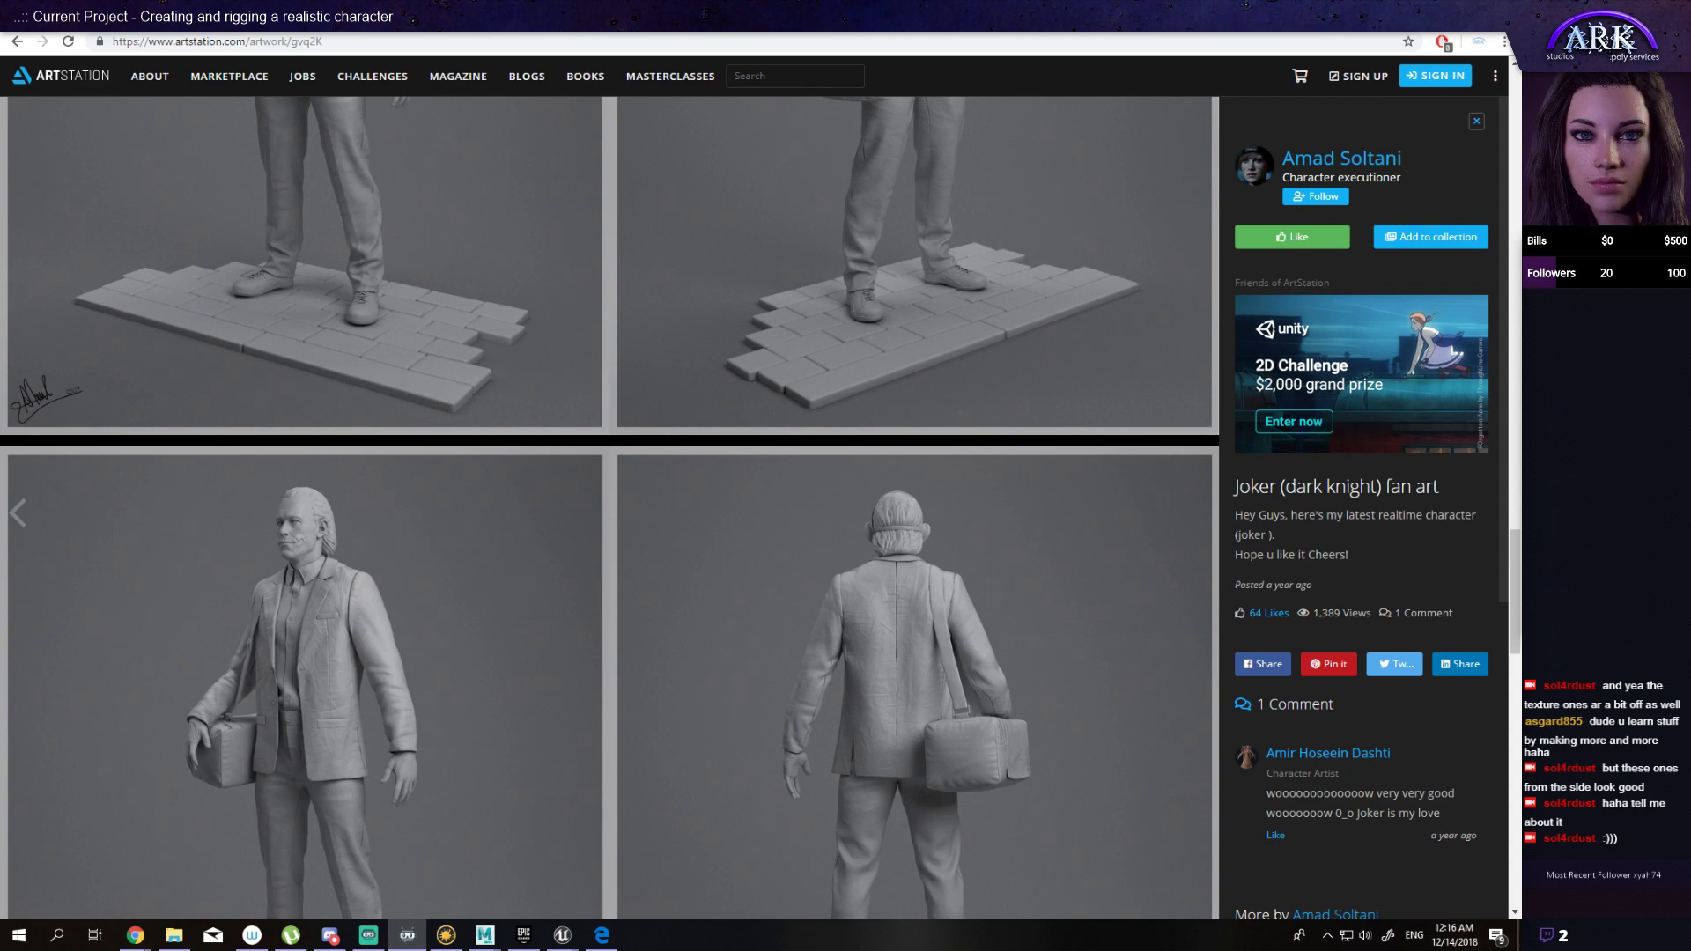
Step: Return from the grey sculpts to the textured full-body Joker renders and the Substance Painter screenshots
{"action": "scroll", "coordinate": [1079, 477], "scroll_direction": "up", "scroll_amount": 15}
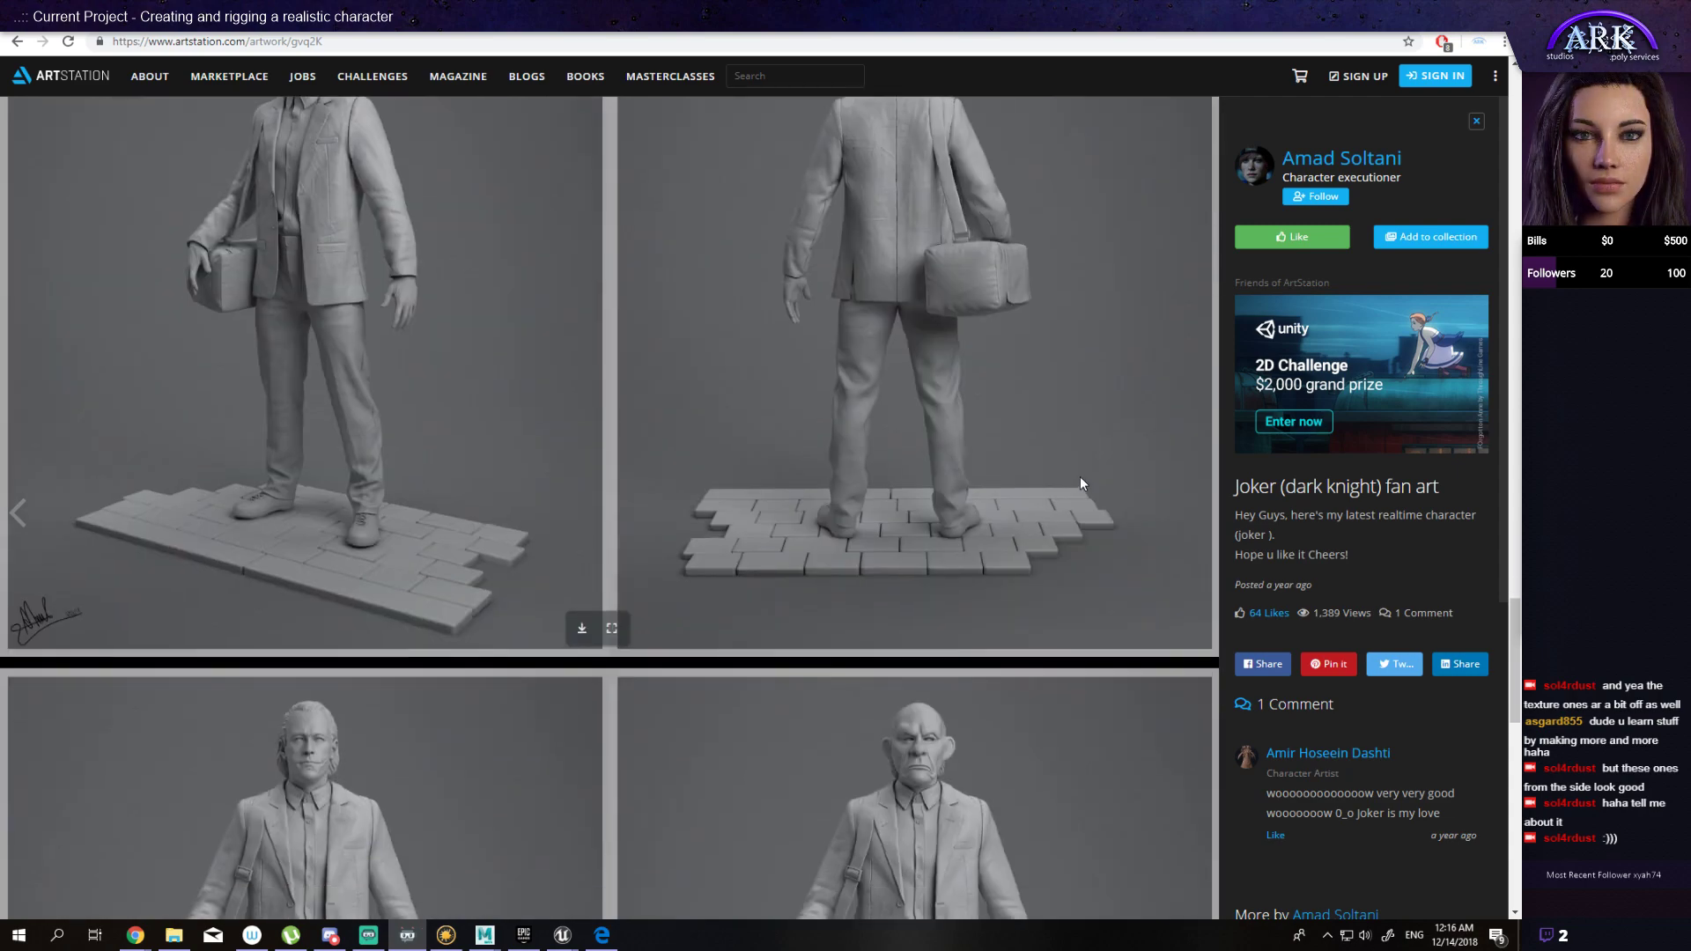
{"action": "scroll", "coordinate": [1081, 475], "scroll_direction": "up", "scroll_amount": 12}
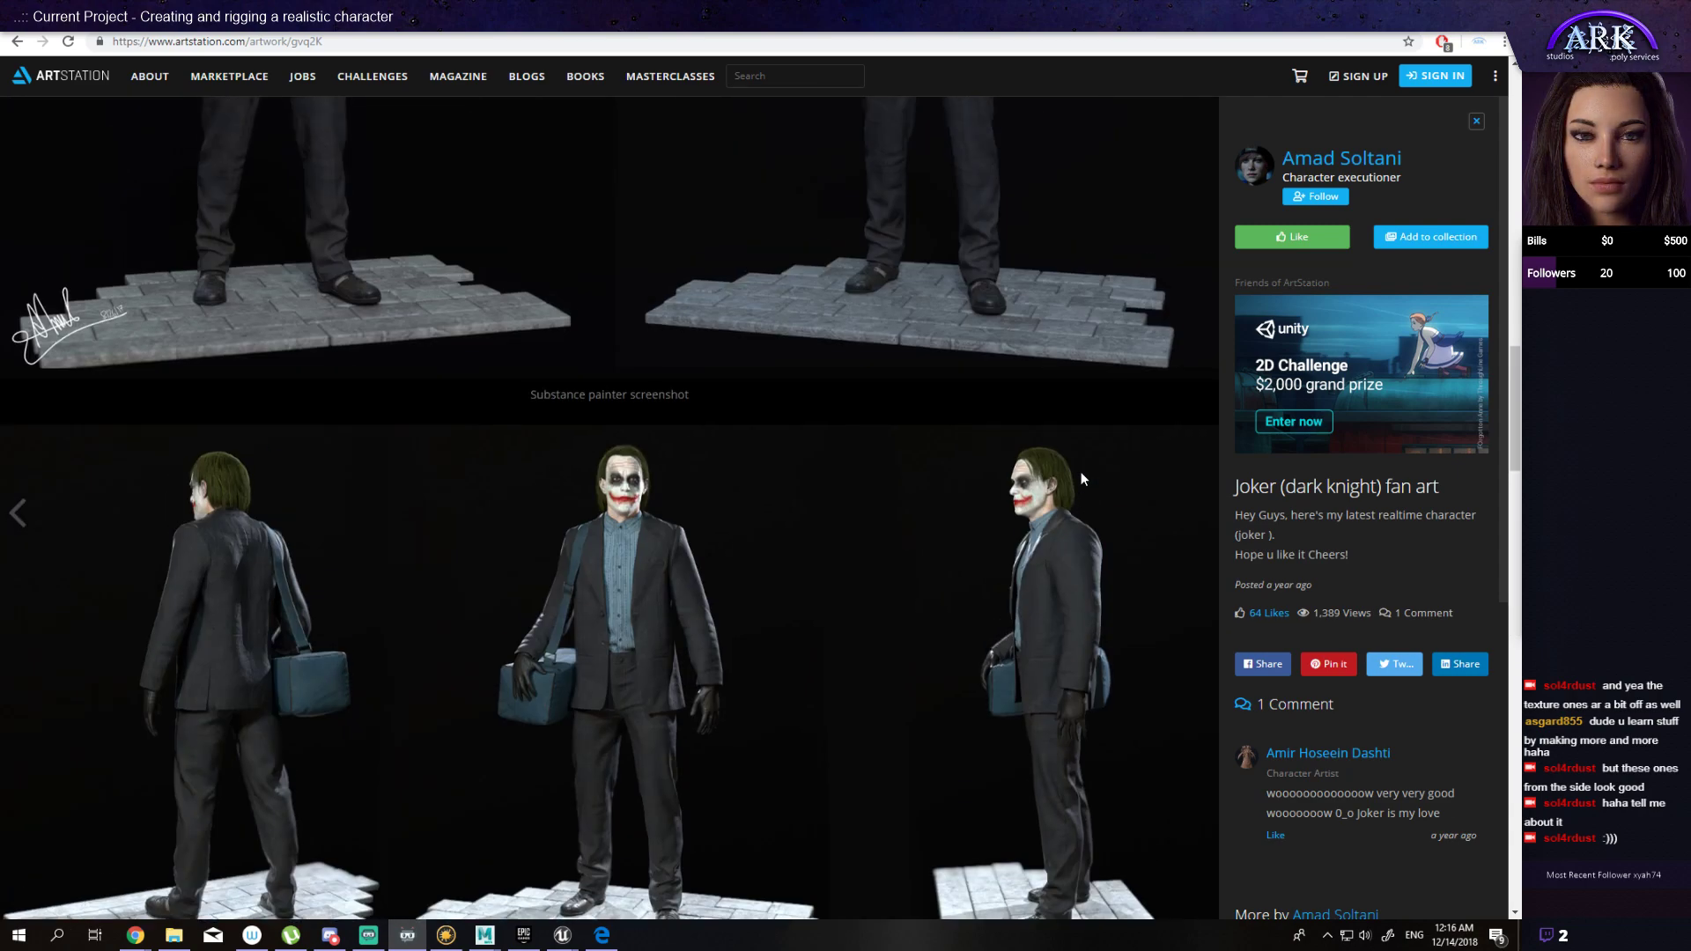
{"action": "scroll", "coordinate": [1082, 478], "scroll_direction": "up", "scroll_amount": 2}
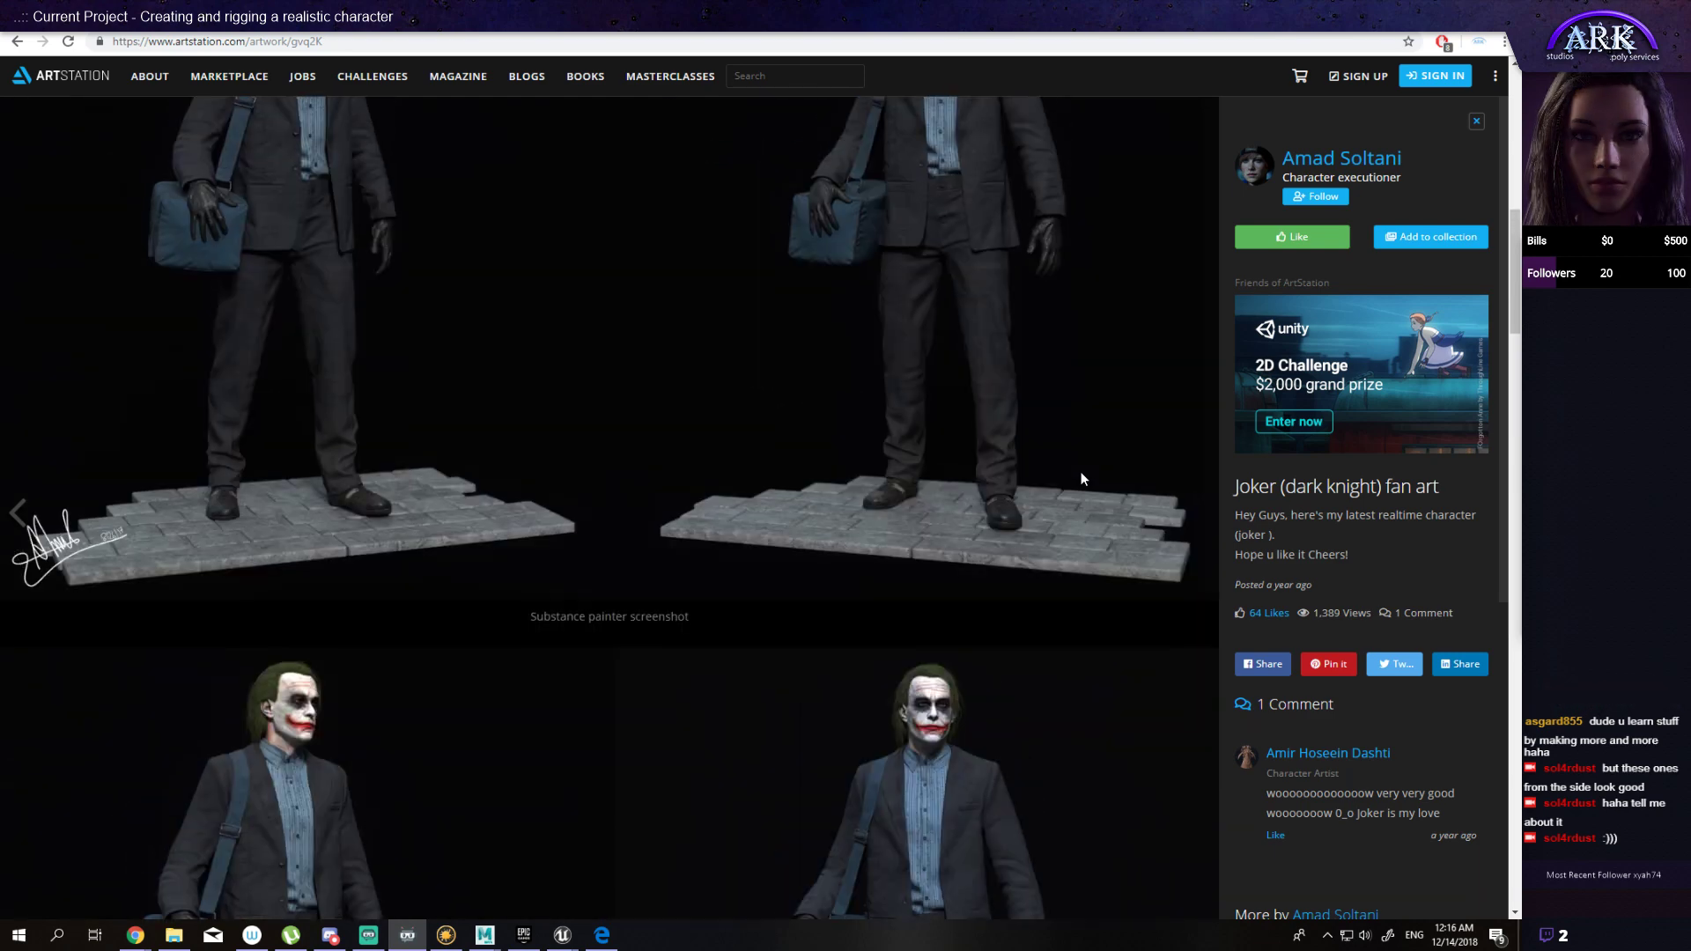